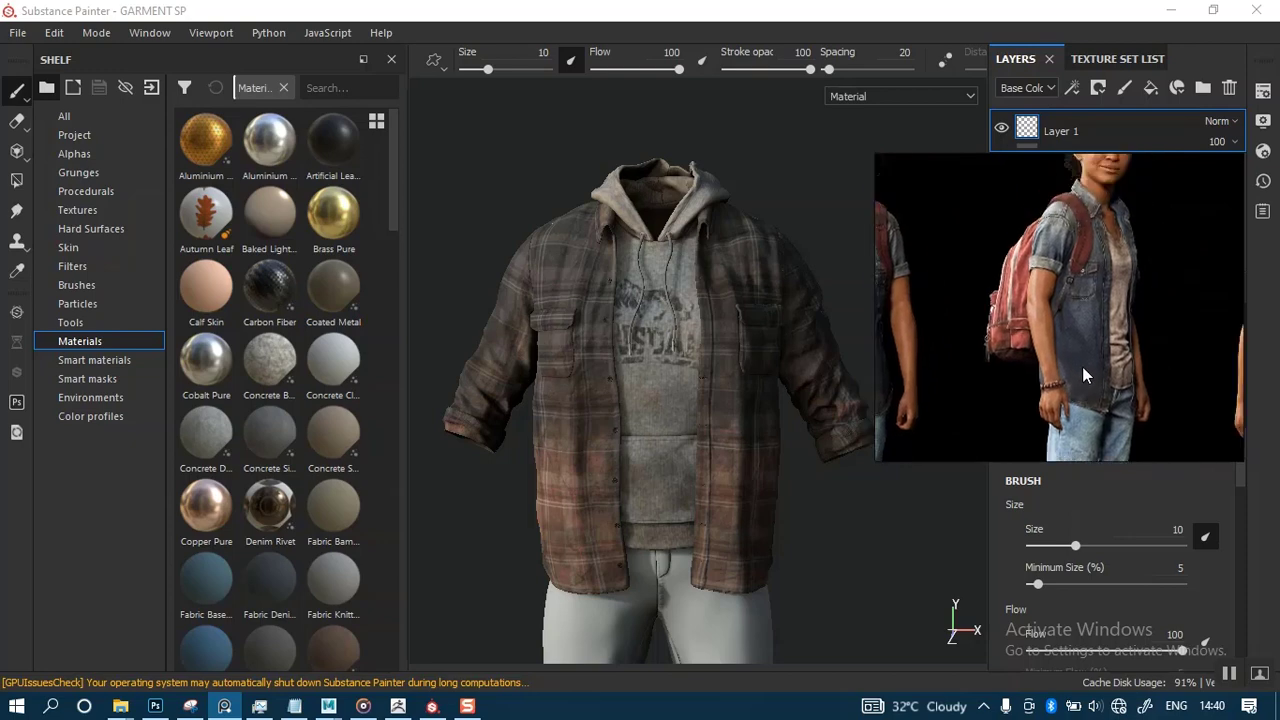
# Examine the character's denim shirt in the reference images, comparing the angled and front views.
pyautogui.scroll(1, 1089, 339)
pyautogui.moveTo(1093, 304); pyautogui.dragTo(1080, 355, button='middle')
pyautogui.scroll(-3, 1080, 355)
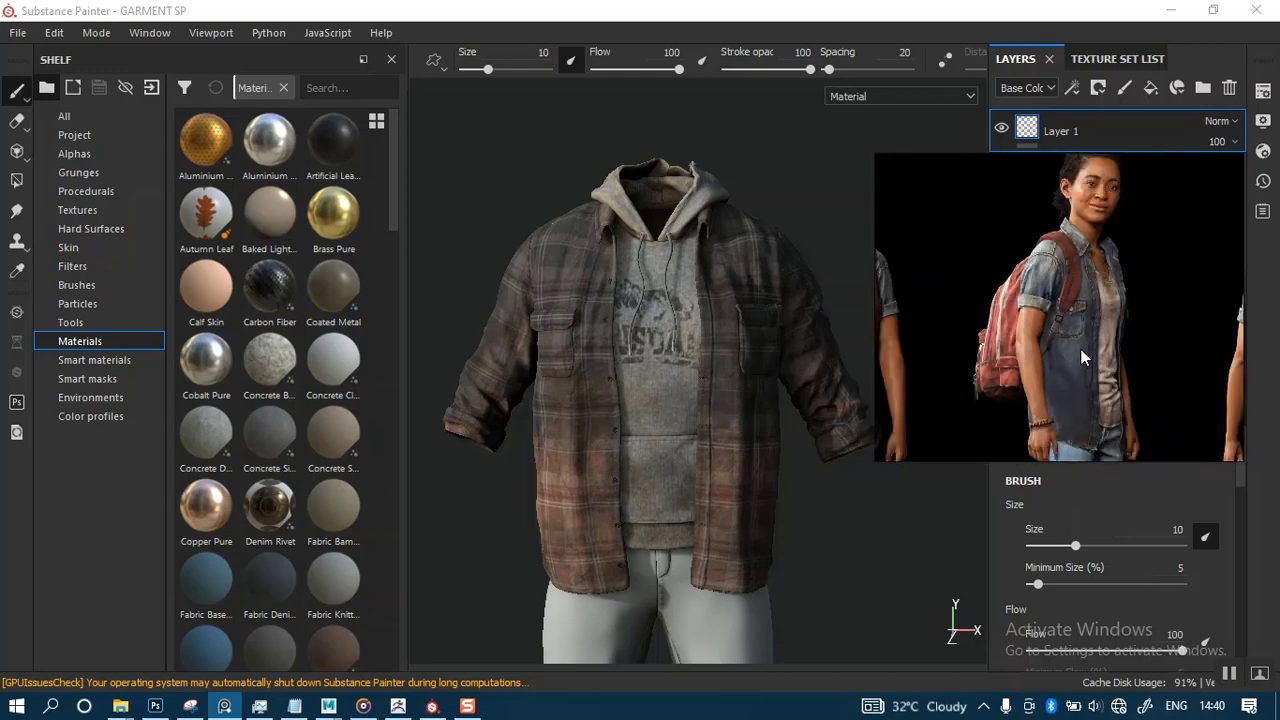
pyautogui.moveTo(1081, 349); pyautogui.dragTo(1050, 347, button='right')
pyautogui.moveTo(1032, 347); pyautogui.dragTo(1032, 312, button='middle')
pyautogui.scroll(3, 989, 324)
pyautogui.scroll(-2, 1034, 290)
pyautogui.scroll(-2, 1034, 290)
pyautogui.scroll(3, 1030, 338)
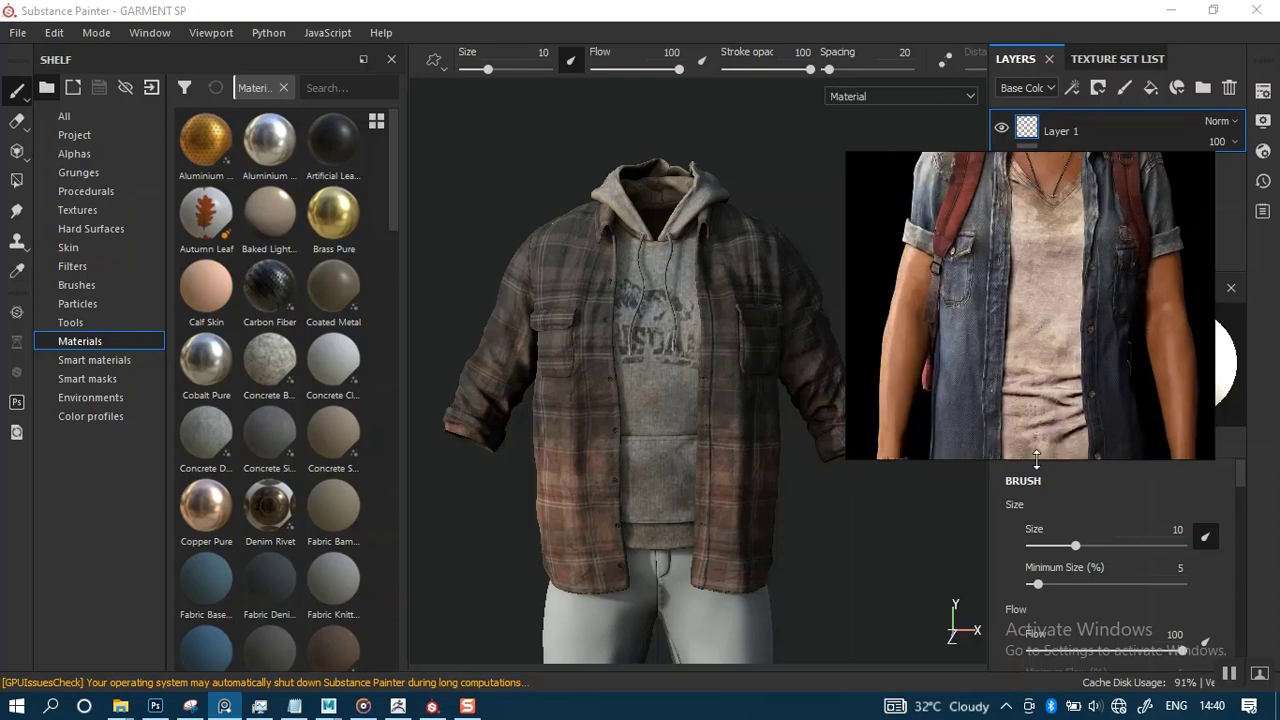
# Enlarge the reference image window downward and place it beside the garment model, clear of the layer stack.
pyautogui.moveTo(1036, 460); pyautogui.dragTo(1036, 544)
pyautogui.moveTo(1055, 378); pyautogui.dragTo(528, 255)
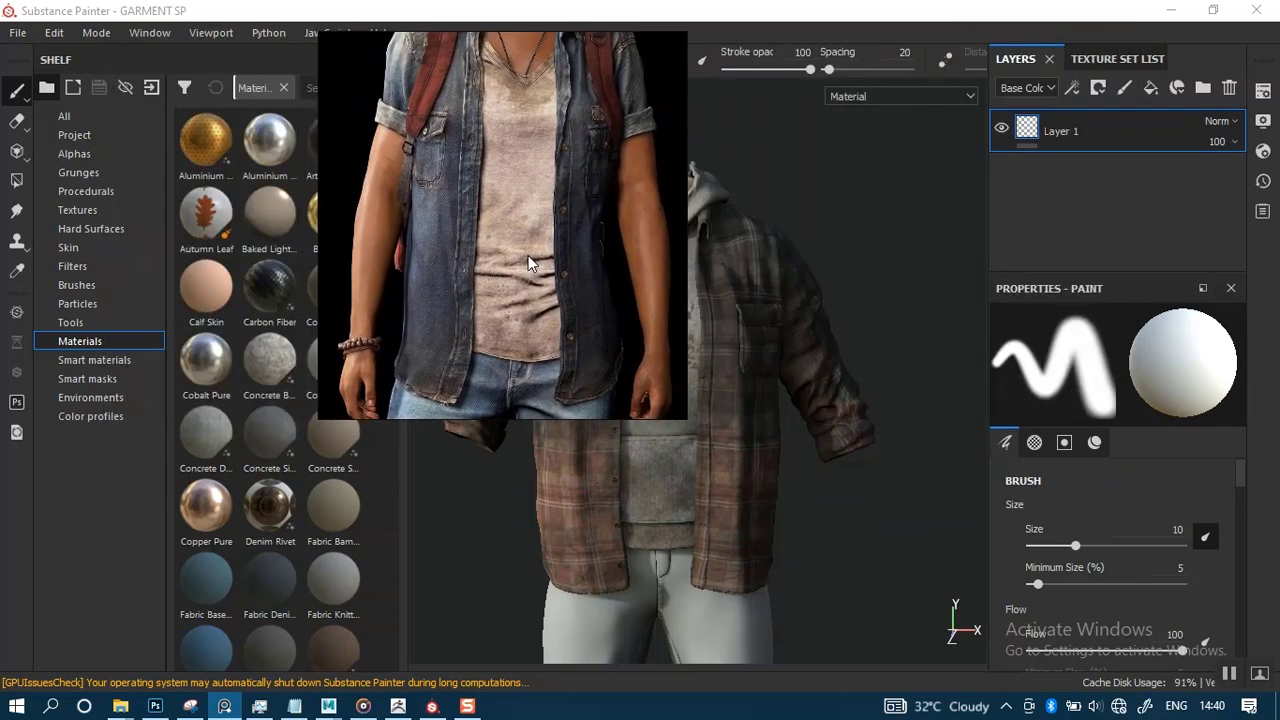
pyautogui.keyDown('alt'); pyautogui.moveTo(792, 425); pyautogui.dragTo(703, 351, button='right'); pyautogui.keyUp('alt')
pyautogui.moveTo(608, 288)
pyautogui.mouseDown()
pyautogui.moveTo(522, 292)
pyautogui.moveTo(451, 252)
pyautogui.moveTo(467, 255)
pyautogui.moveTo(454, 280)
pyautogui.mouseUp()
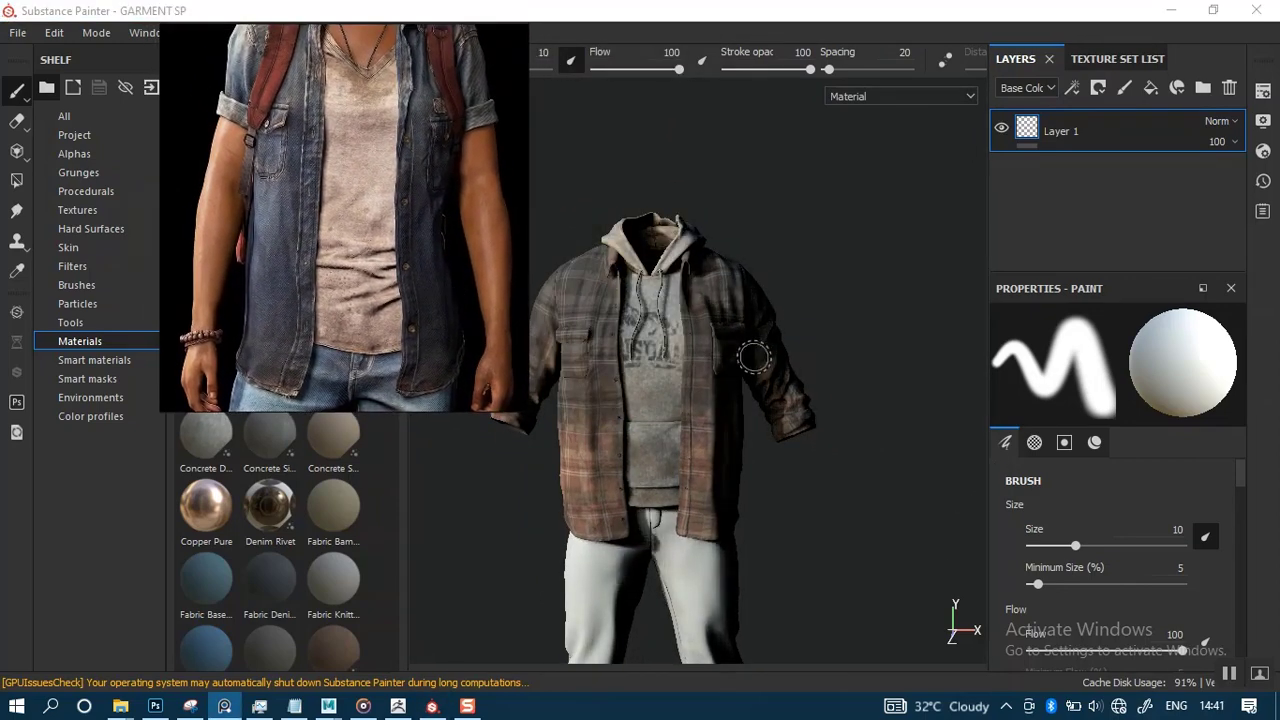
# Turn off viewport shadows in the display settings.
pyautogui.keyDown('alt'); pyautogui.moveTo(754, 363); pyautogui.dragTo(743, 414, button='right'); pyautogui.keyUp('alt')
pyautogui.keyDown('alt'); pyautogui.moveTo(800, 374); pyautogui.dragTo(861, 338, button='middle'); pyautogui.keyUp('alt')
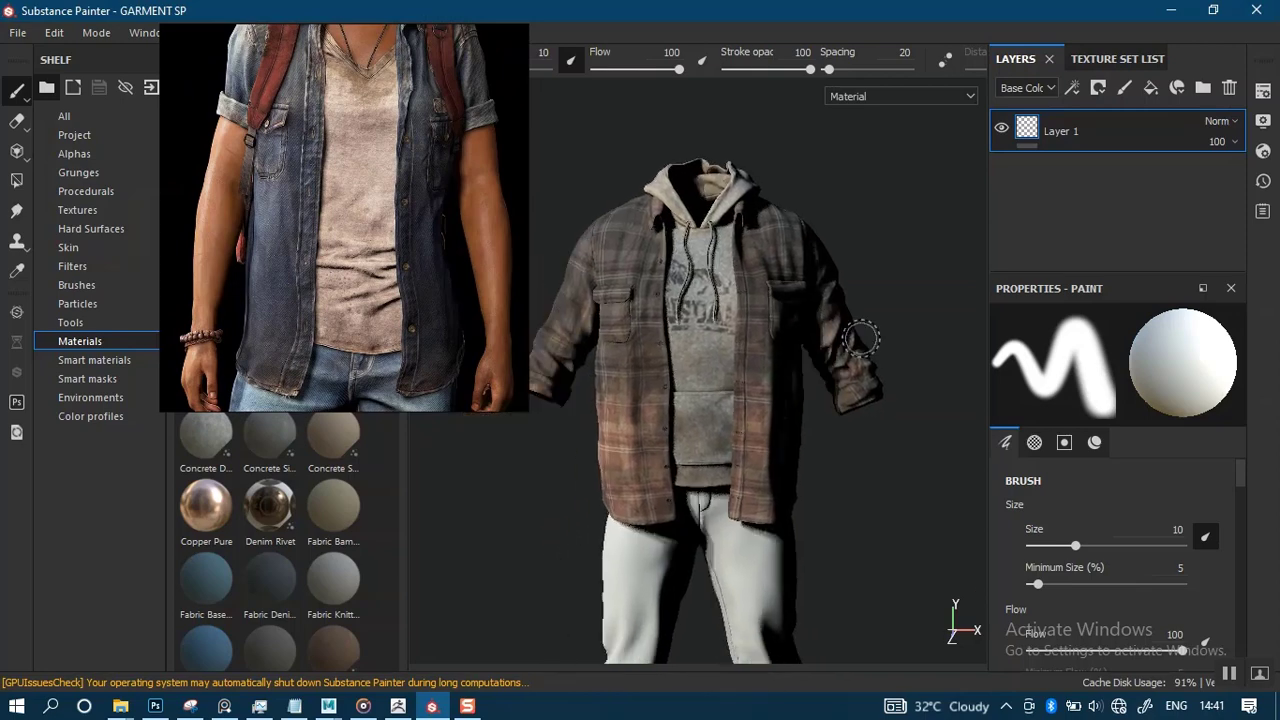
pyautogui.click(1263, 120)
pyautogui.click(926, 486)
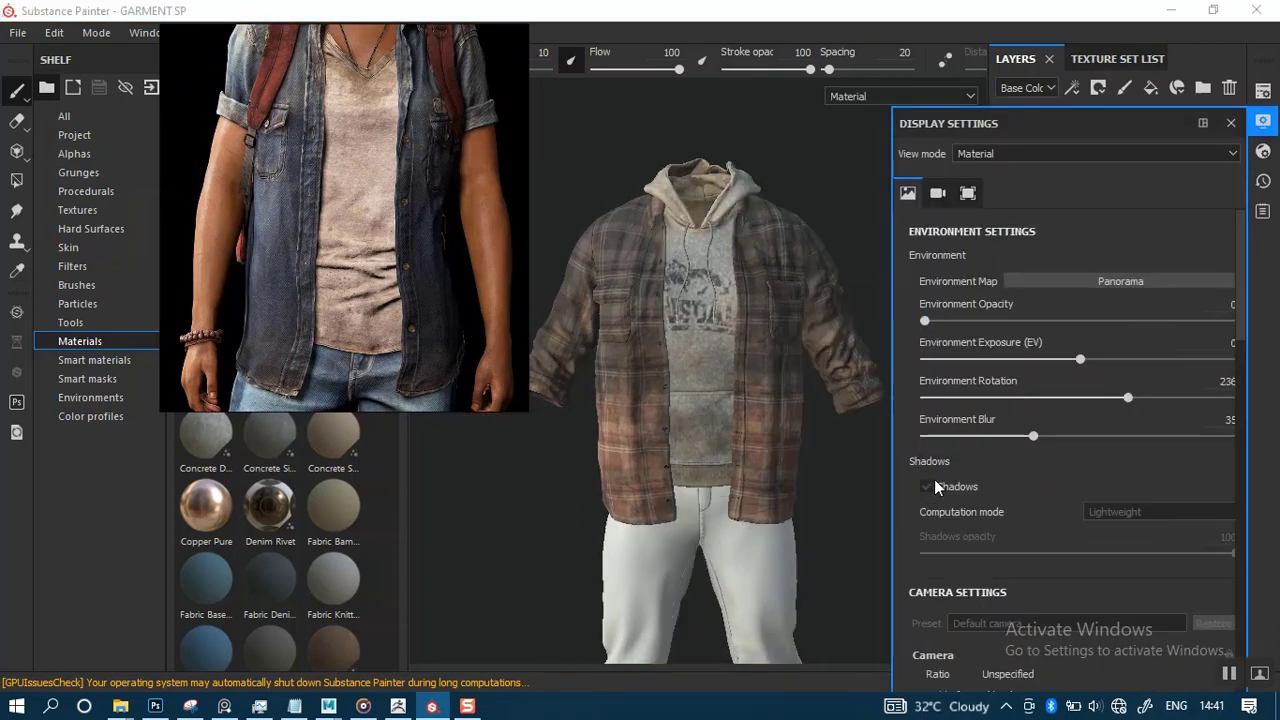
pyautogui.click(1231, 123)
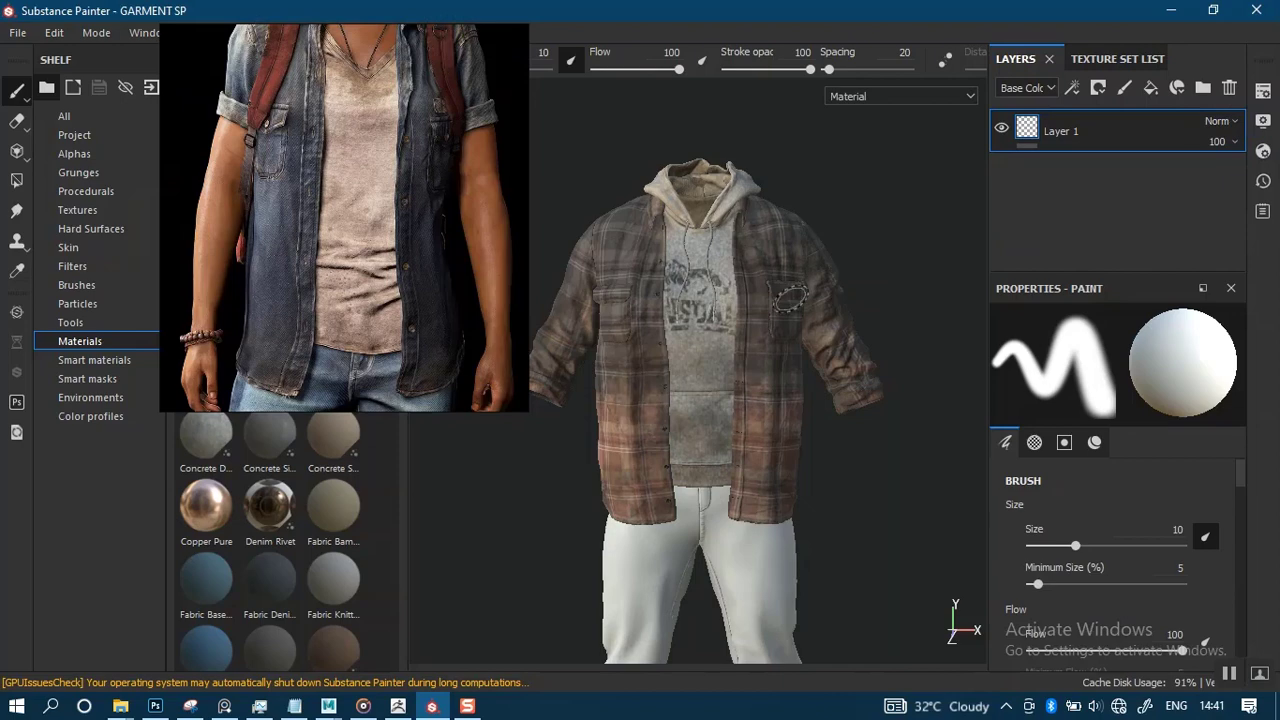
# Examine the plaid shirt and hoodie on the model up close, checking the fabric weave, seams and front edges.
pyautogui.keyDown('alt'); pyautogui.moveTo(790, 298); pyautogui.dragTo(786, 425, button='right'); pyautogui.keyUp('alt')
pyautogui.keyDown('alt'); pyautogui.moveTo(754, 454); pyautogui.dragTo(778, 436, button='middle'); pyautogui.keyUp('alt')
pyautogui.keyDown('alt'); pyautogui.moveTo(786, 400); pyautogui.dragTo(798, 376, button='right'); pyautogui.keyUp('alt')
pyautogui.click(1119, 60)
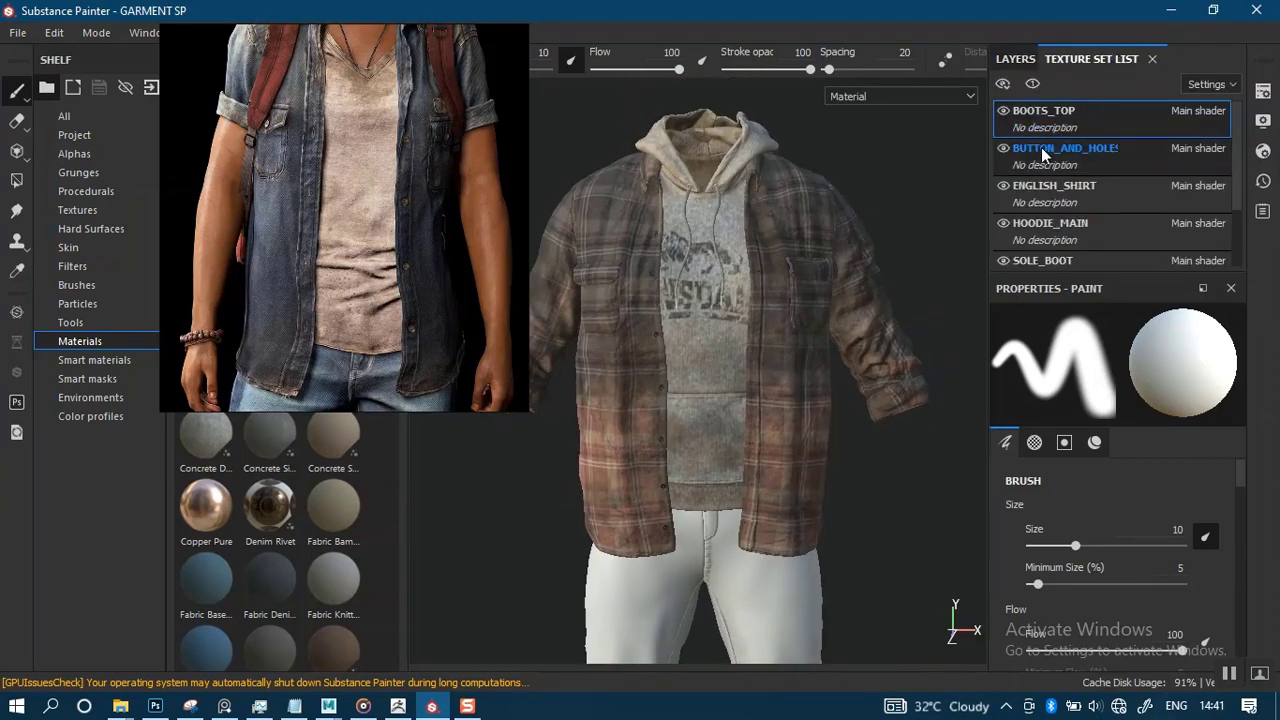
pyautogui.click(1012, 60)
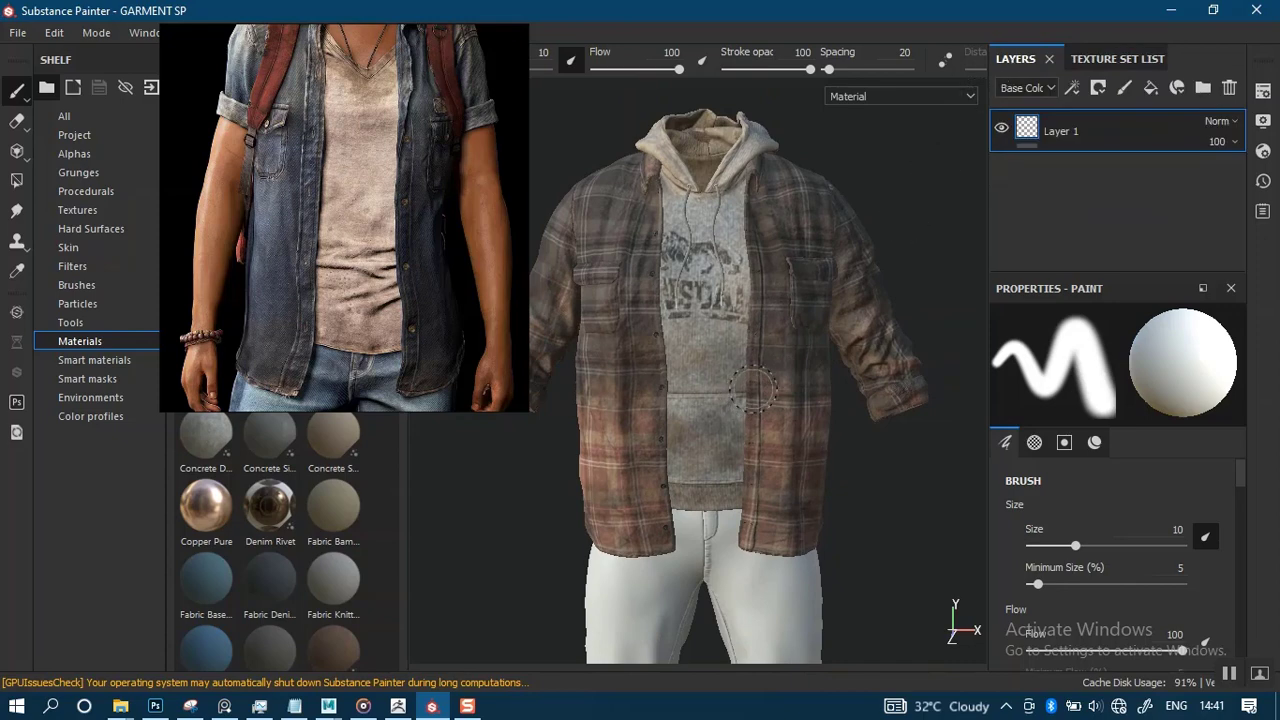
pyautogui.keyDown('alt'); pyautogui.moveTo(762, 384); pyautogui.dragTo(763, 420, button='right'); pyautogui.keyUp('alt')
pyautogui.keyDown('alt'); pyautogui.moveTo(763, 420); pyautogui.dragTo(768, 360, button='middle'); pyautogui.keyUp('alt')
pyautogui.moveTo(768, 360)
pyautogui.keyDown('alt'); pyautogui.mouseDown()
pyautogui.moveTo(818, 372)
pyautogui.moveTo(780, 372)
pyautogui.mouseUp(); pyautogui.keyUp('alt')
pyautogui.keyDown('alt'); pyautogui.moveTo(780, 372); pyautogui.dragTo(776, 384, button='middle'); pyautogui.keyUp('alt')
pyautogui.scroll(4, 811, 289)
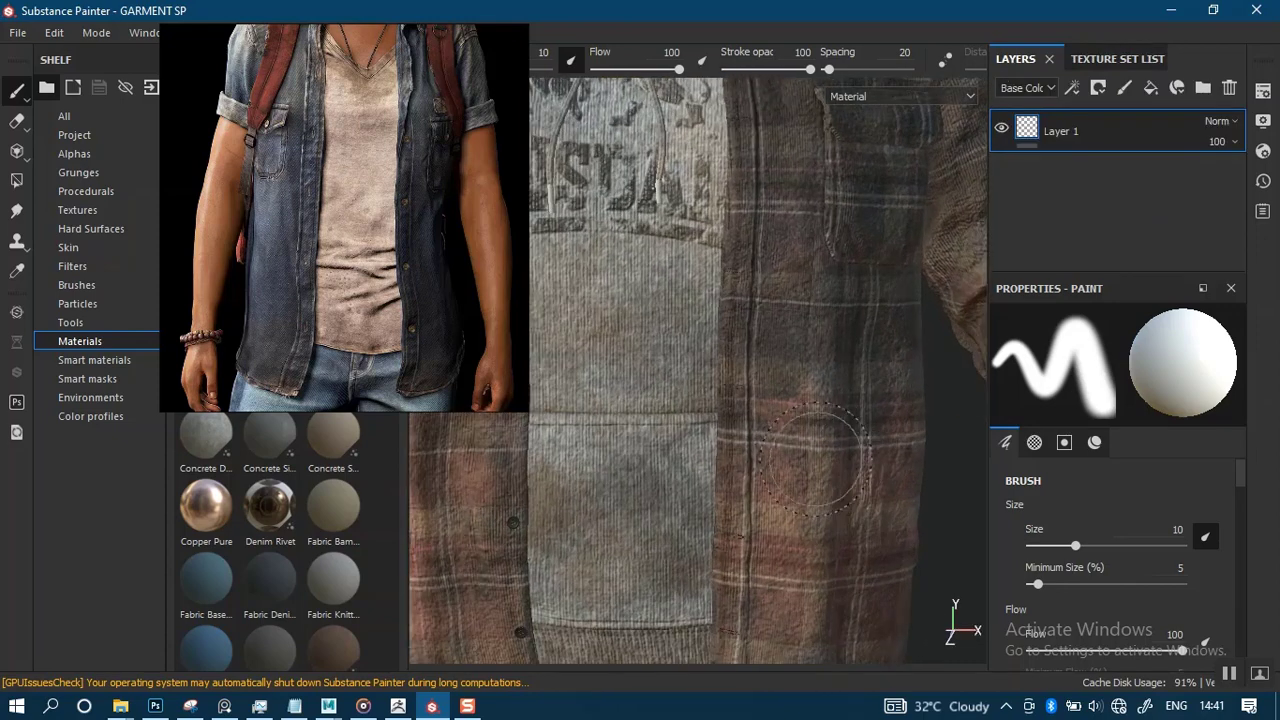
pyautogui.keyDown('alt'); pyautogui.moveTo(815, 458); pyautogui.dragTo(849, 292, button='middle'); pyautogui.keyUp('alt')
pyautogui.keyDown('alt'); pyautogui.moveTo(851, 346); pyautogui.dragTo(829, 481, button='right'); pyautogui.keyUp('alt')
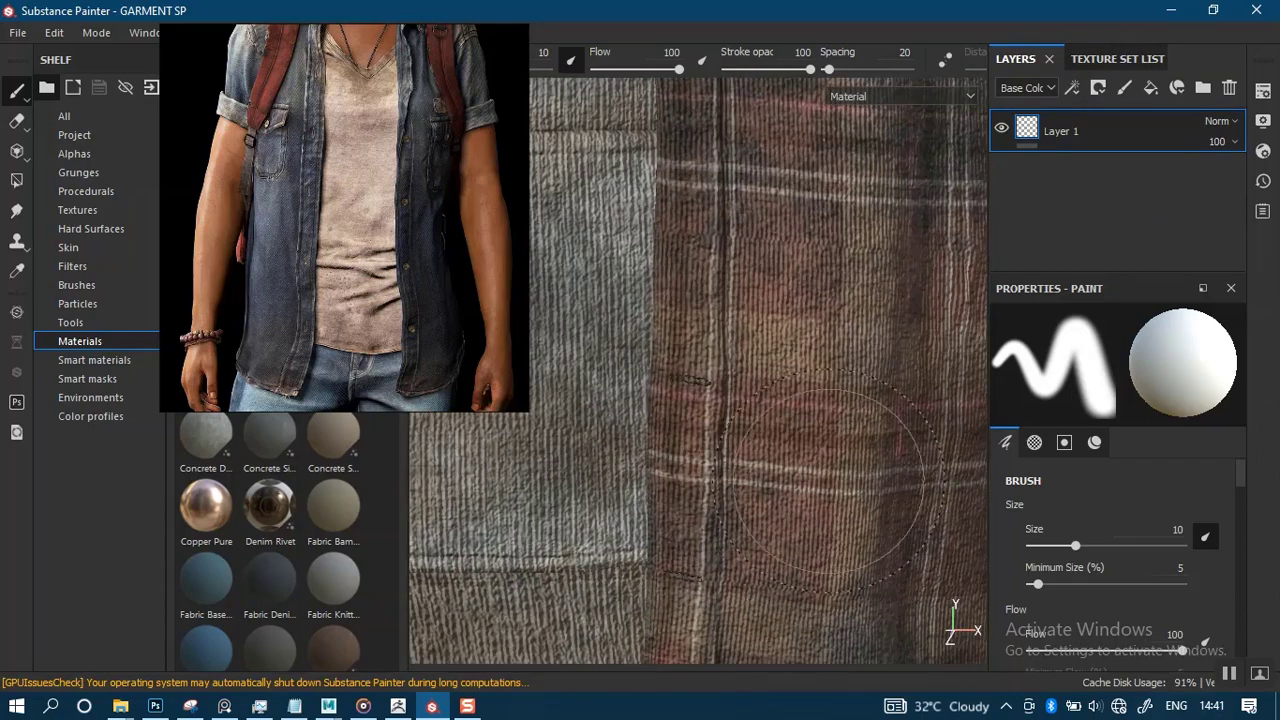
pyautogui.keyDown('alt'); pyautogui.moveTo(826, 349); pyautogui.dragTo(791, 341, button='middle'); pyautogui.keyUp('alt')
pyautogui.keyDown('alt'); pyautogui.moveTo(784, 270); pyautogui.dragTo(735, 320, button='right'); pyautogui.keyUp('alt')
pyautogui.keyDown('alt'); pyautogui.moveTo(735, 320); pyautogui.dragTo(800, 300, button='middle'); pyautogui.keyUp('alt')
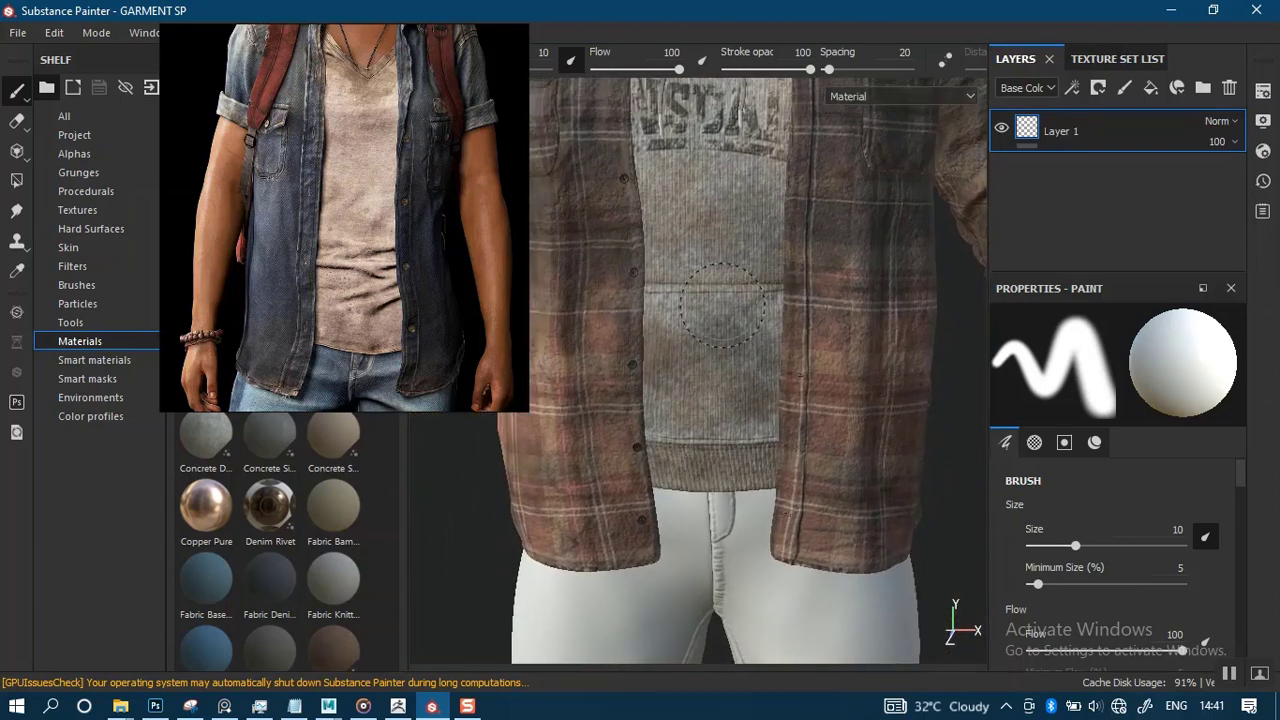
# Examine the denim weave and fading on the body of the reference shirt up close.
pyautogui.scroll(6, 366, 262)
pyautogui.moveTo(340, 258); pyautogui.dragTo(440, 273, button='middle')
pyautogui.scroll(5, 243, 240)
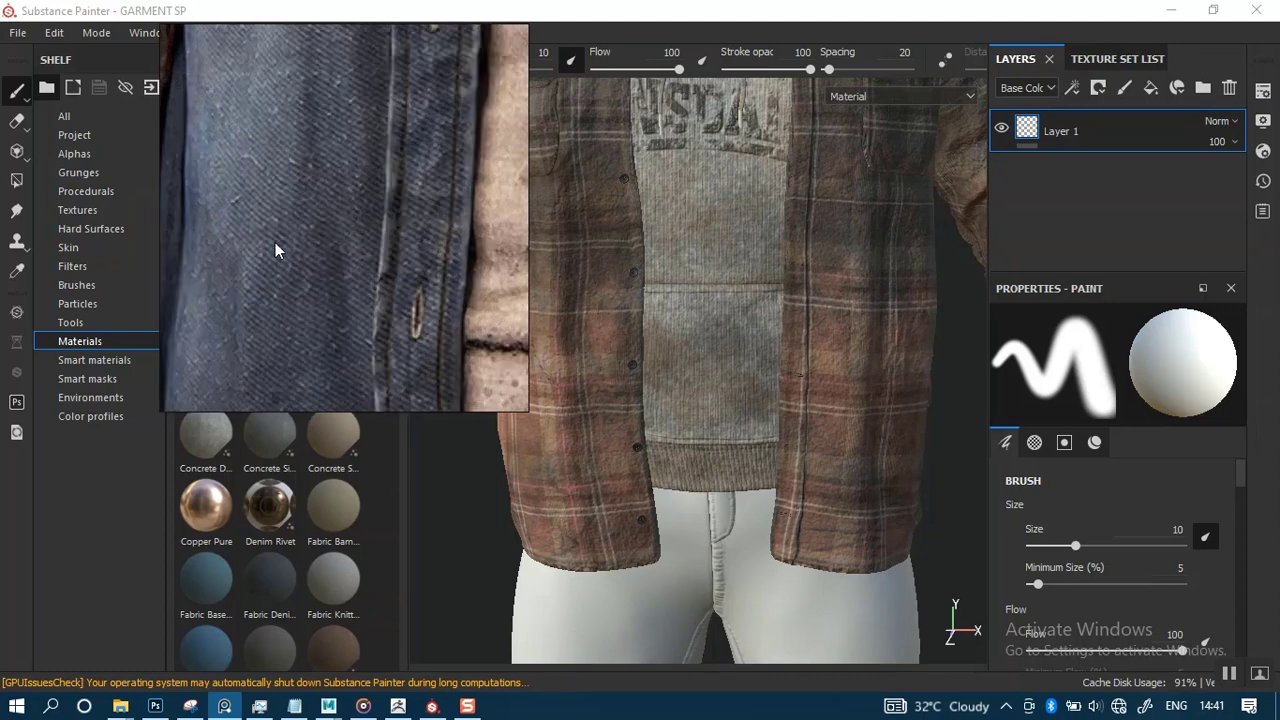
pyautogui.moveTo(275, 242); pyautogui.dragTo(309, 225, button='middle')
pyautogui.scroll(-2, 312, 223)
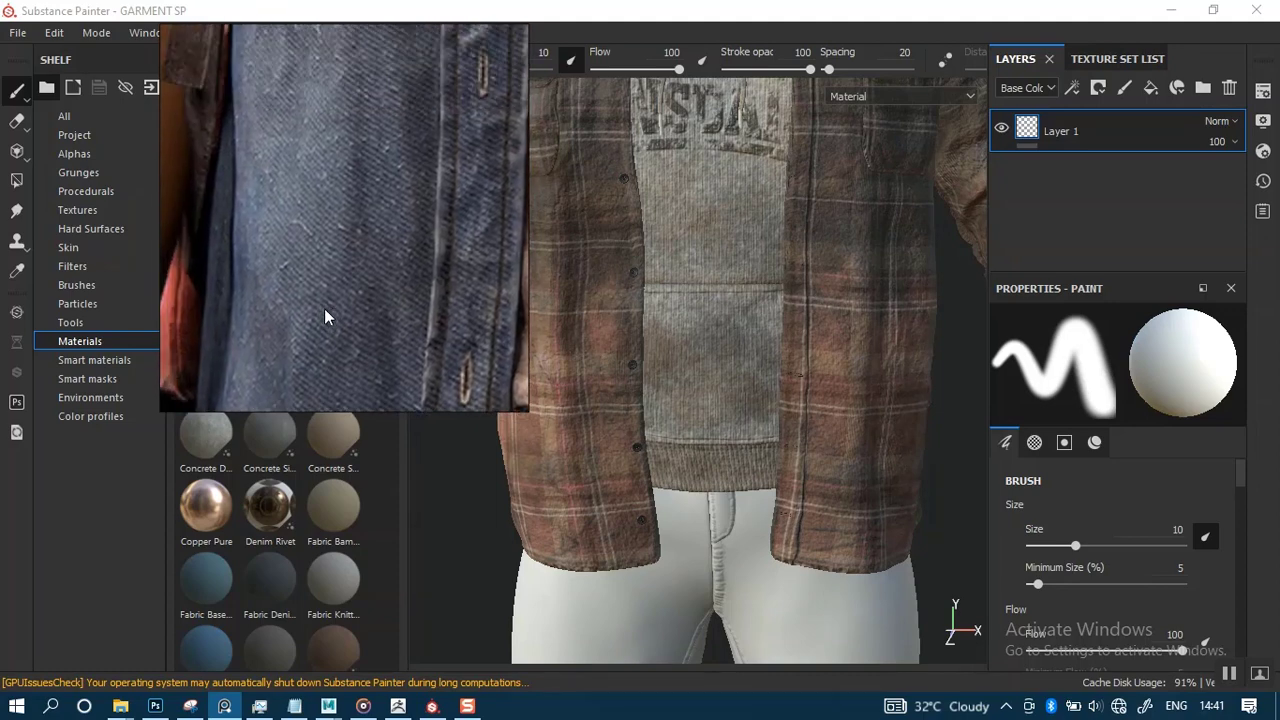
pyautogui.scroll(-2, 326, 220)
pyautogui.scroll(-1, 326, 220)
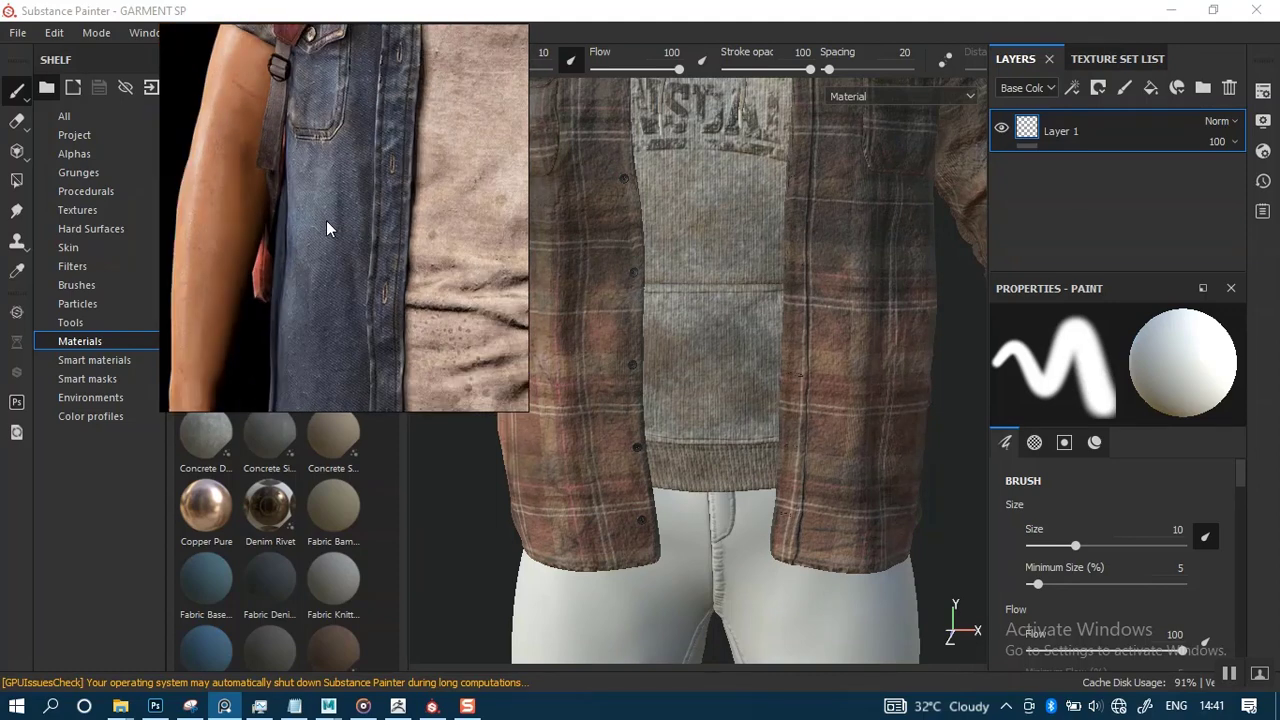
pyautogui.scroll(3, 329, 208)
pyautogui.scroll(-1, 329, 208)
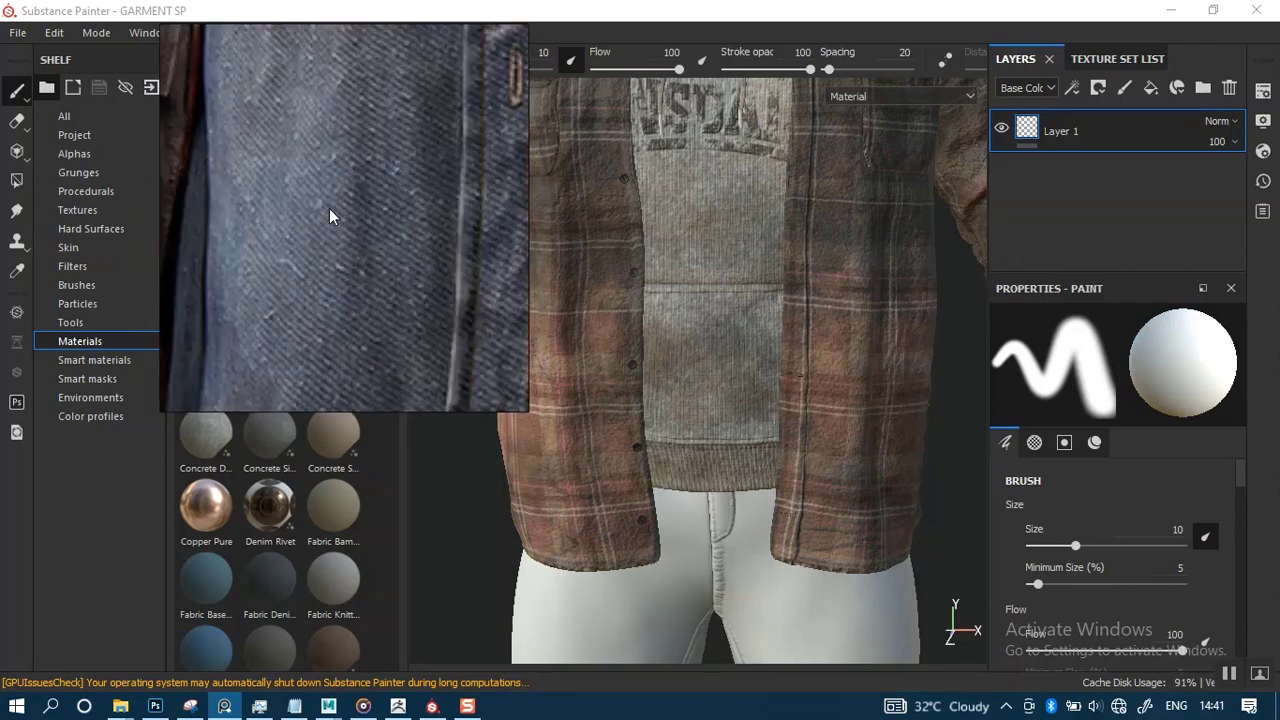
pyautogui.scroll(1, 329, 208)
pyautogui.scroll(-2, 329, 208)
# Examine the reference shirt's chest pocket, stitching, buttonholes and worn denim areas in detail.
pyautogui.moveTo(329, 208)
pyautogui.mouseDown(button='middle')
pyautogui.moveTo(352, 79)
pyautogui.moveTo(347, 206)
pyautogui.mouseUp(button='middle')
pyautogui.moveTo(352, 146); pyautogui.dragTo(341, 283, button='middle')
pyautogui.moveTo(367, 176); pyautogui.dragTo(365, 268, button='middle')
pyautogui.moveTo(372, 214); pyautogui.dragTo(376, 288, button='middle')
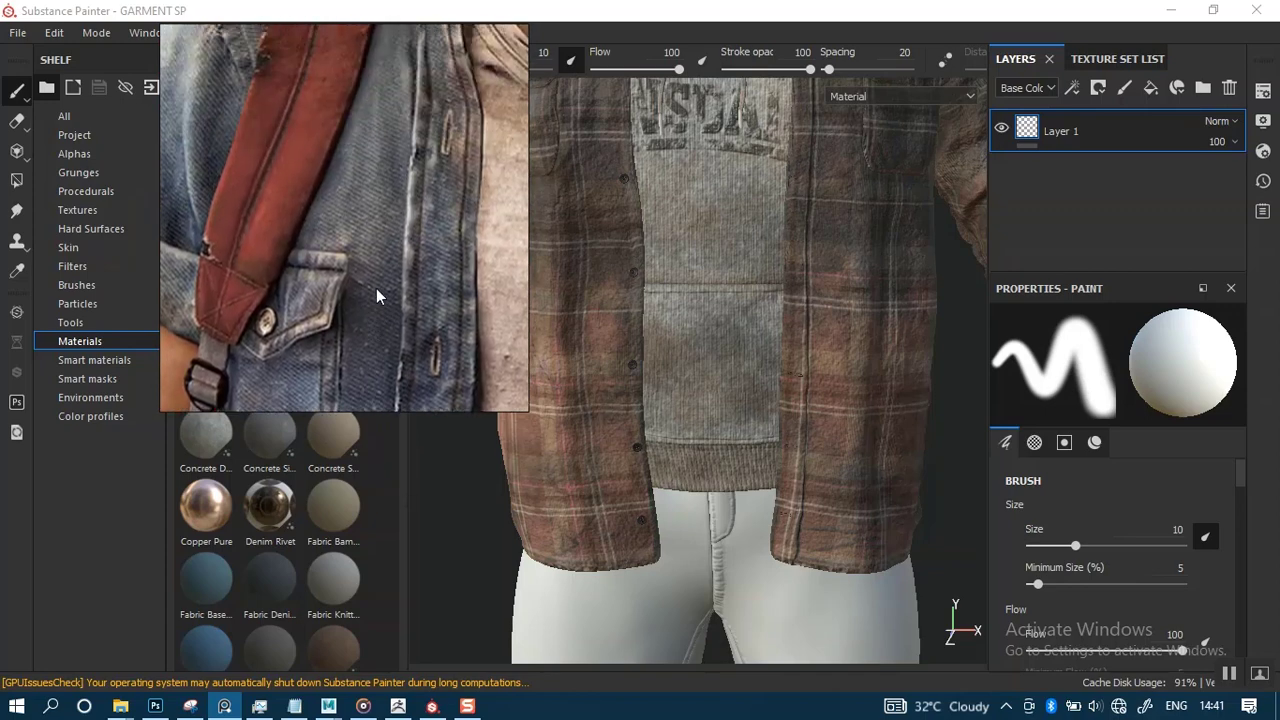
pyautogui.scroll(-1, 376, 284)
pyautogui.scroll(1, 376, 284)
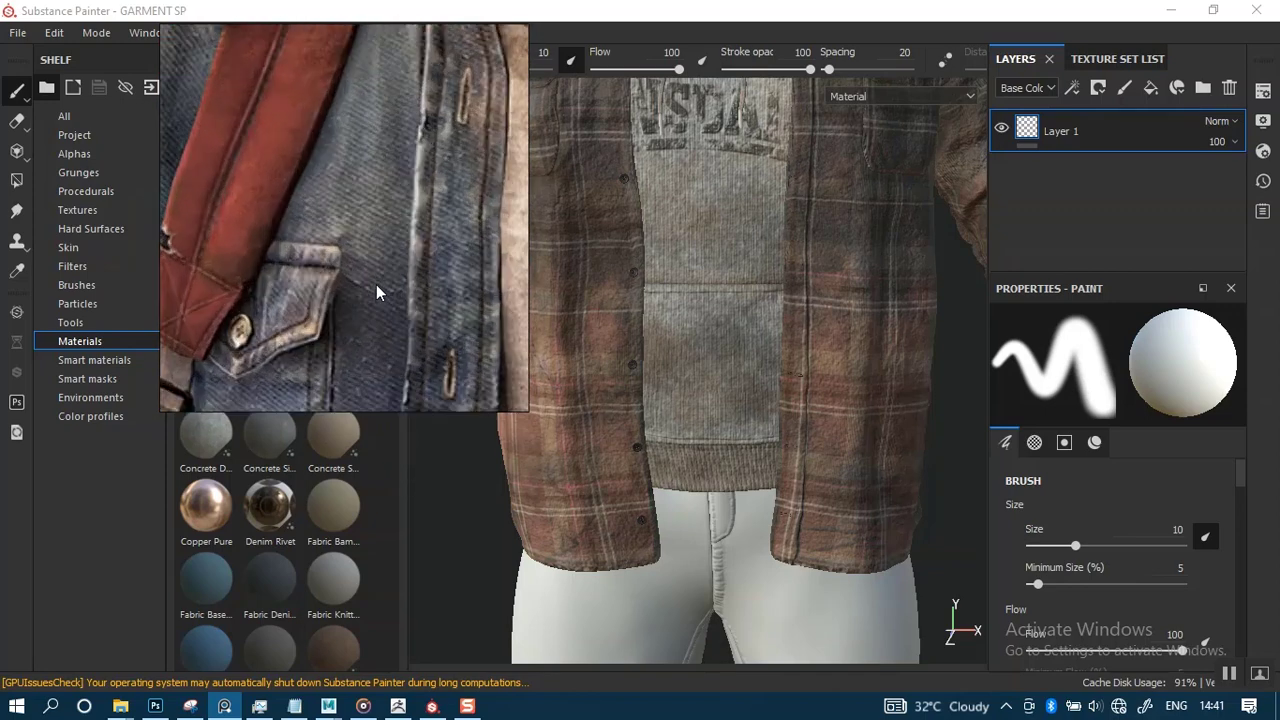
pyautogui.scroll(2, 376, 283)
pyautogui.moveTo(417, 357); pyautogui.dragTo(403, 248, button='middle')
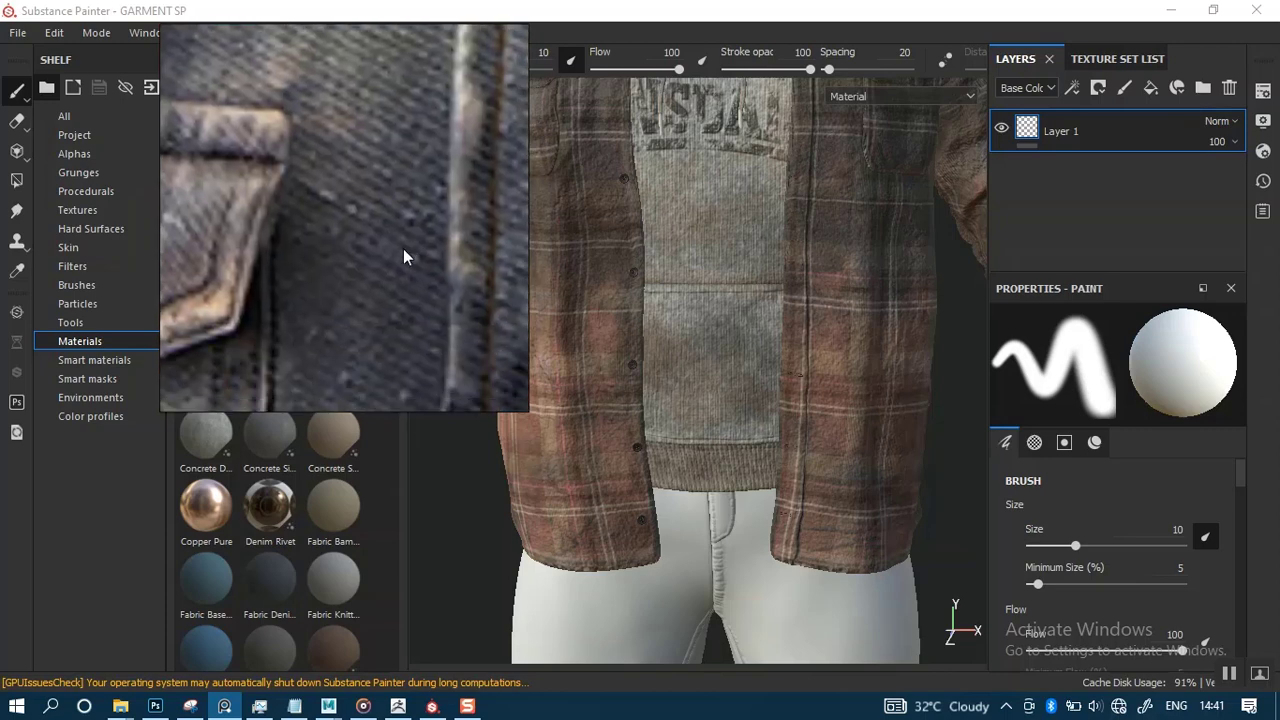
pyautogui.scroll(-1, 385, 323)
pyautogui.scroll(-1, 385, 323)
pyautogui.moveTo(389, 323); pyautogui.dragTo(392, 191, button='middle')
pyautogui.moveTo(350, 328); pyautogui.dragTo(390, 160, button='middle')
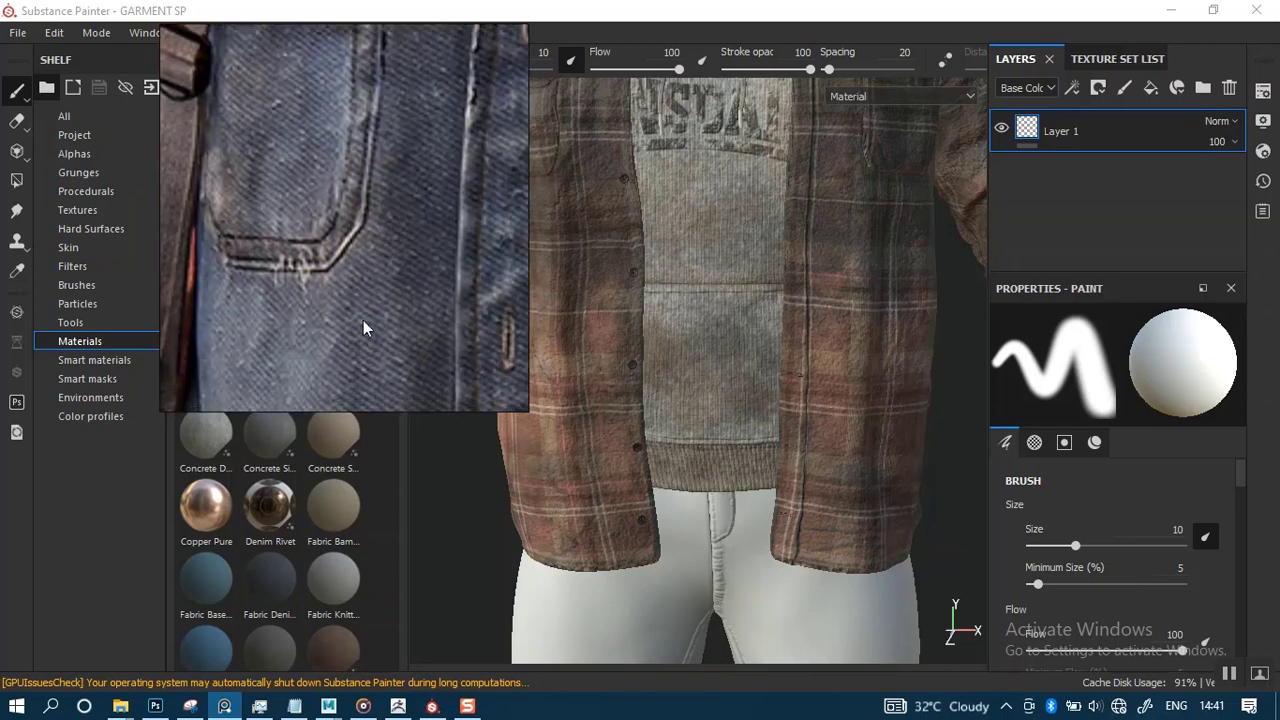
pyautogui.moveTo(362, 388); pyautogui.dragTo(379, 182, button='middle')
pyautogui.moveTo(366, 273); pyautogui.dragTo(363, 236, button='middle')
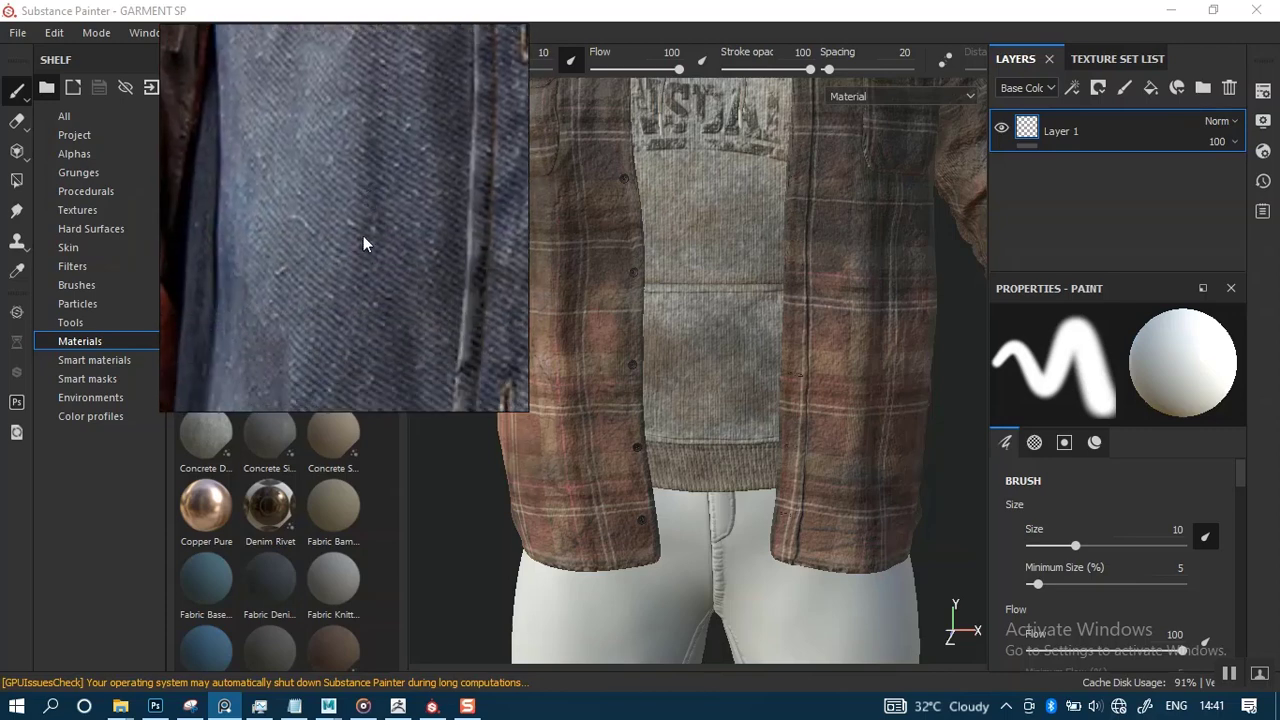
pyautogui.scroll(-1, 357, 256)
pyautogui.scroll(-3, 360, 253)
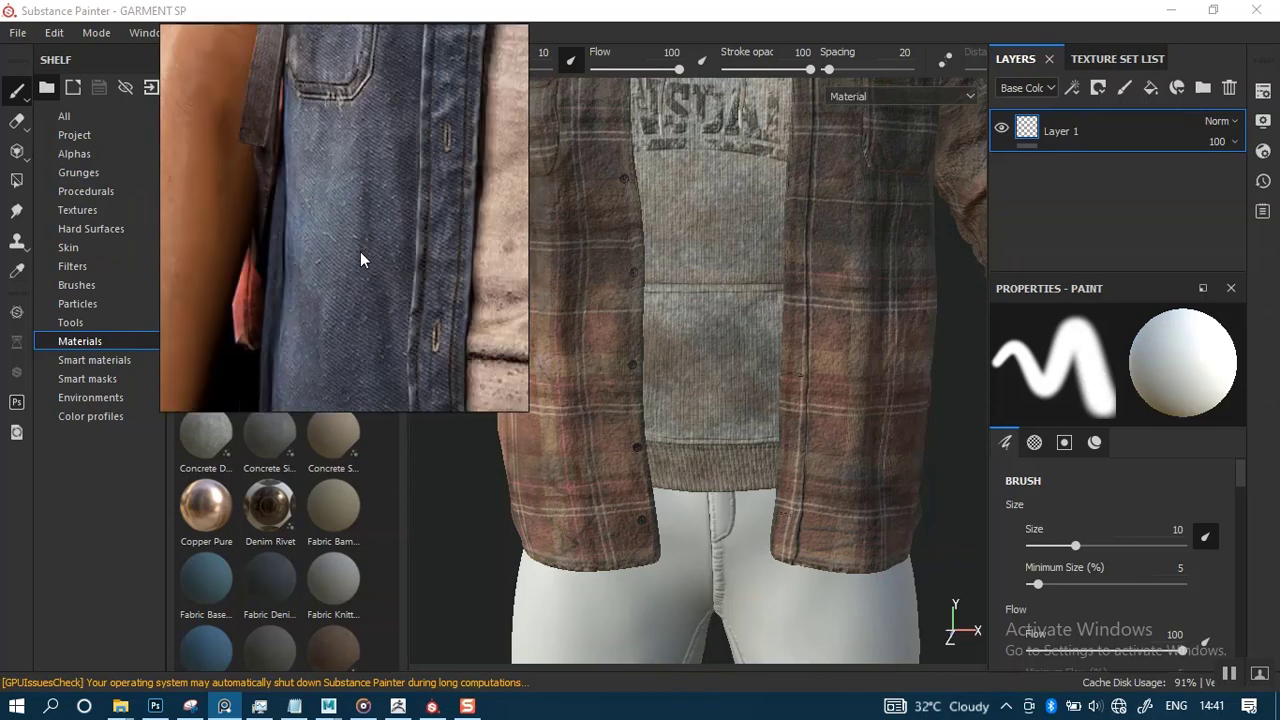
pyautogui.scroll(-3, 360, 305)
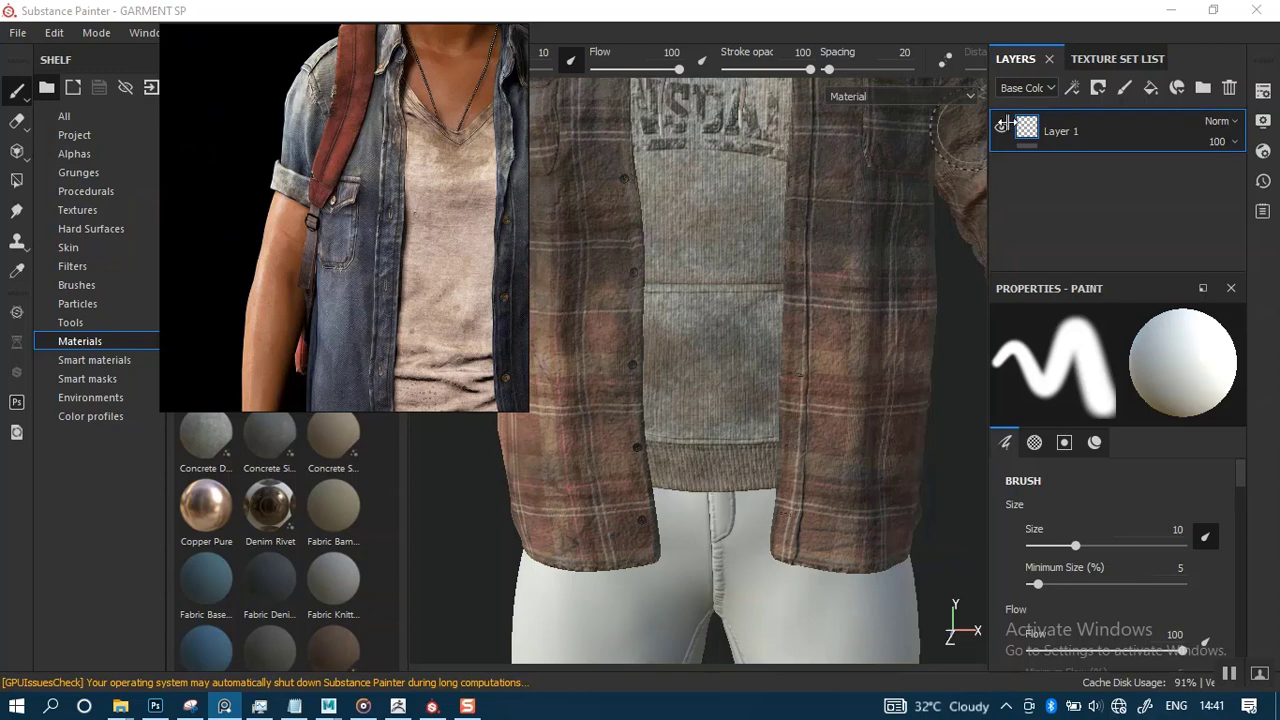
# Activate the plaid shirt's texture set and group all its layers, from HEIGHT up to BROWN DIRT copy 1, into a folder.
pyautogui.click(870, 303)
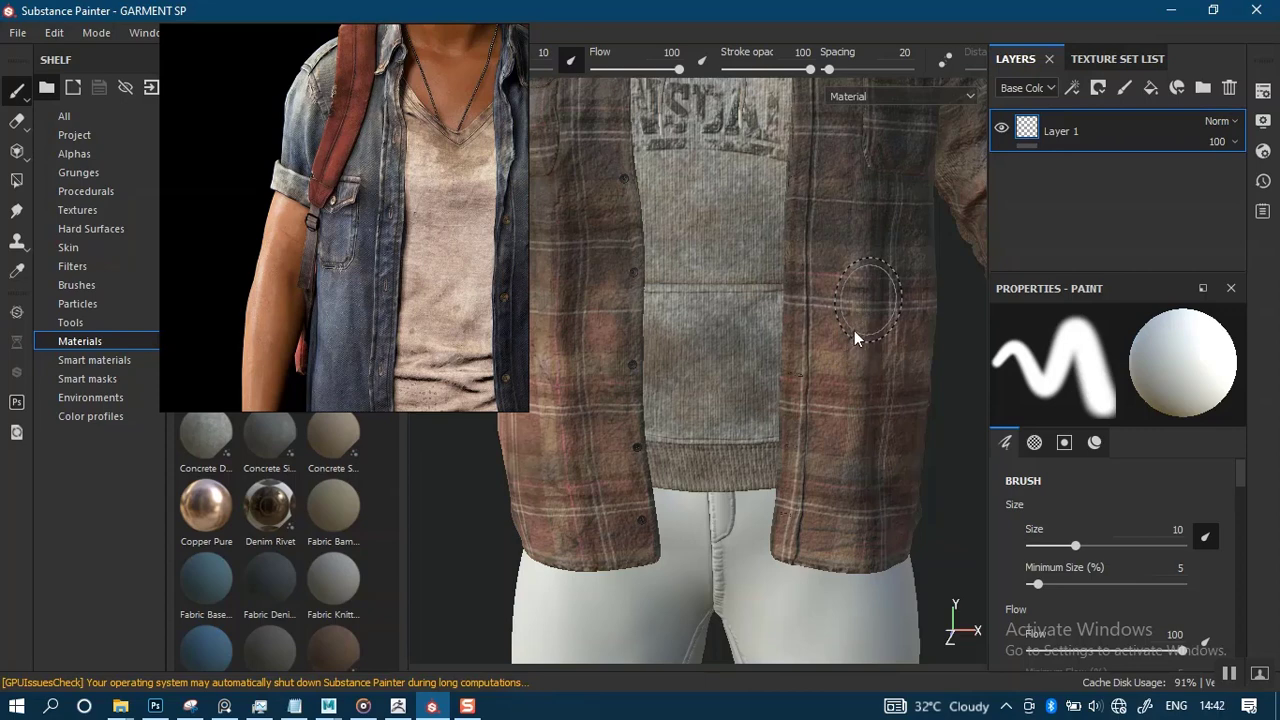
pyautogui.keyDown('ctrl'); pyautogui.keyDown('alt'); pyautogui.rightClick(856, 340); pyautogui.keyUp('alt'); pyautogui.keyUp('ctrl')
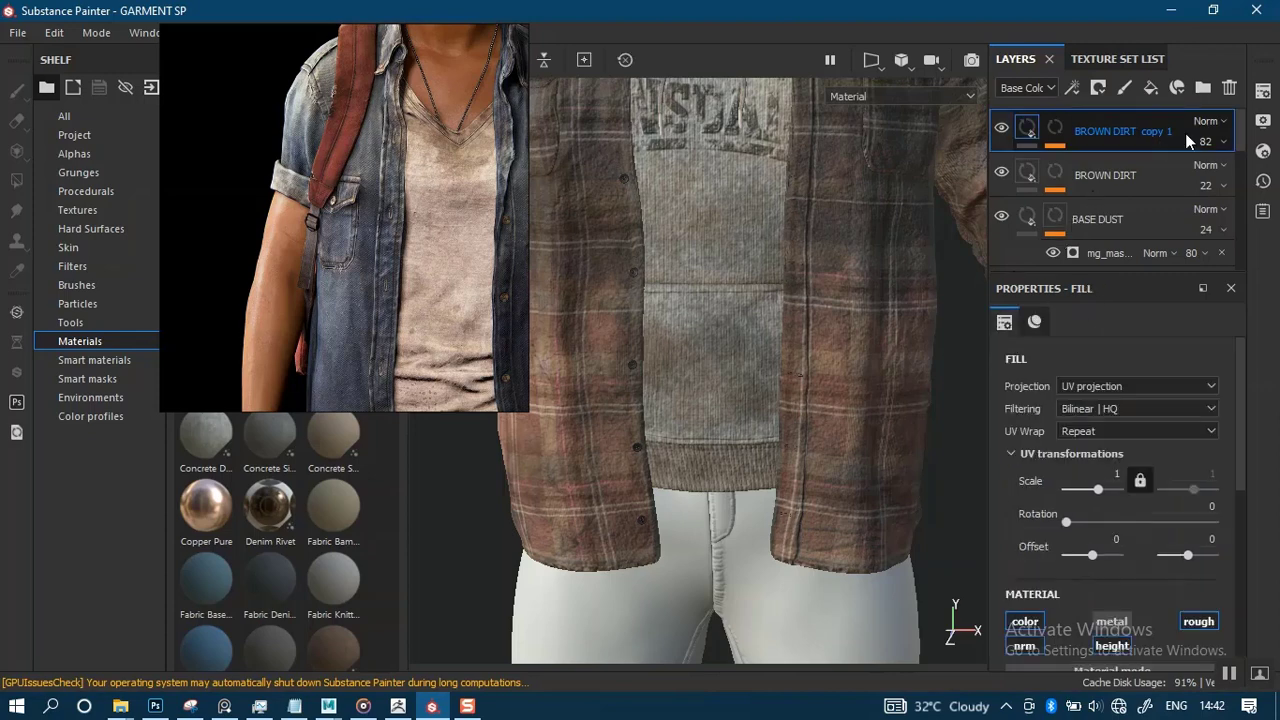
pyautogui.moveTo(1240, 120); pyautogui.dragTo(1244, 257)
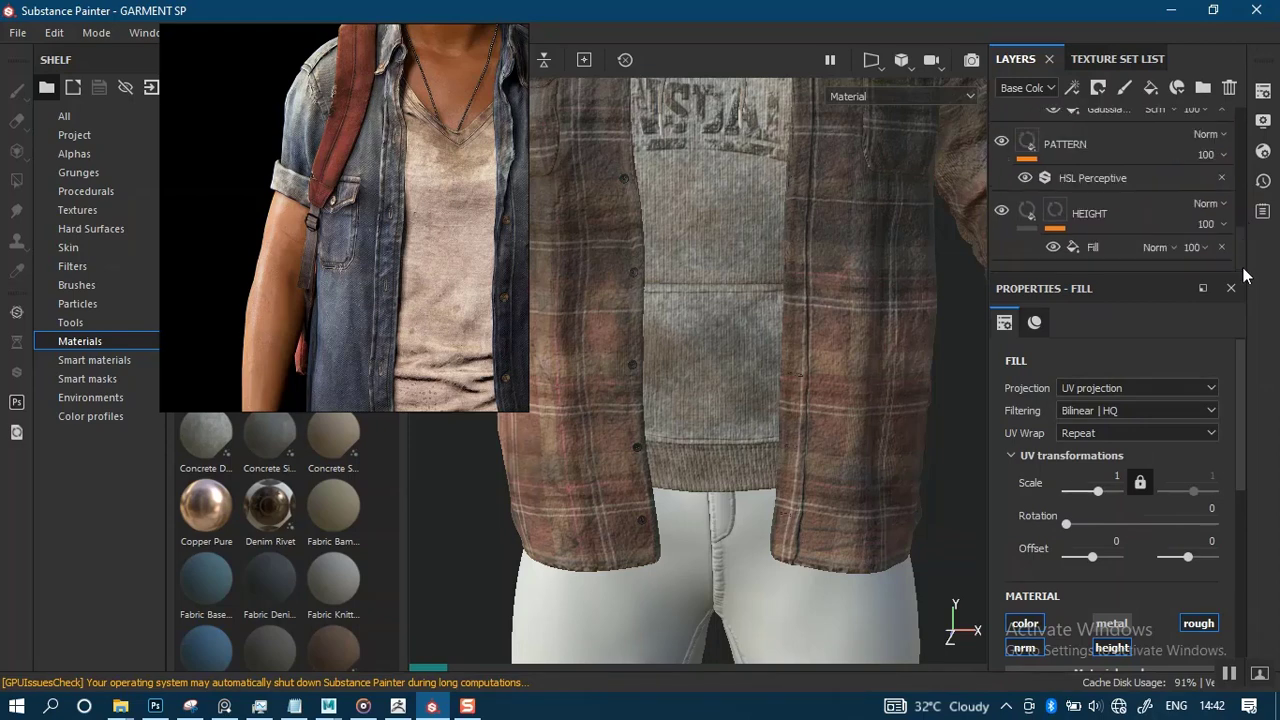
pyautogui.click(1105, 218)
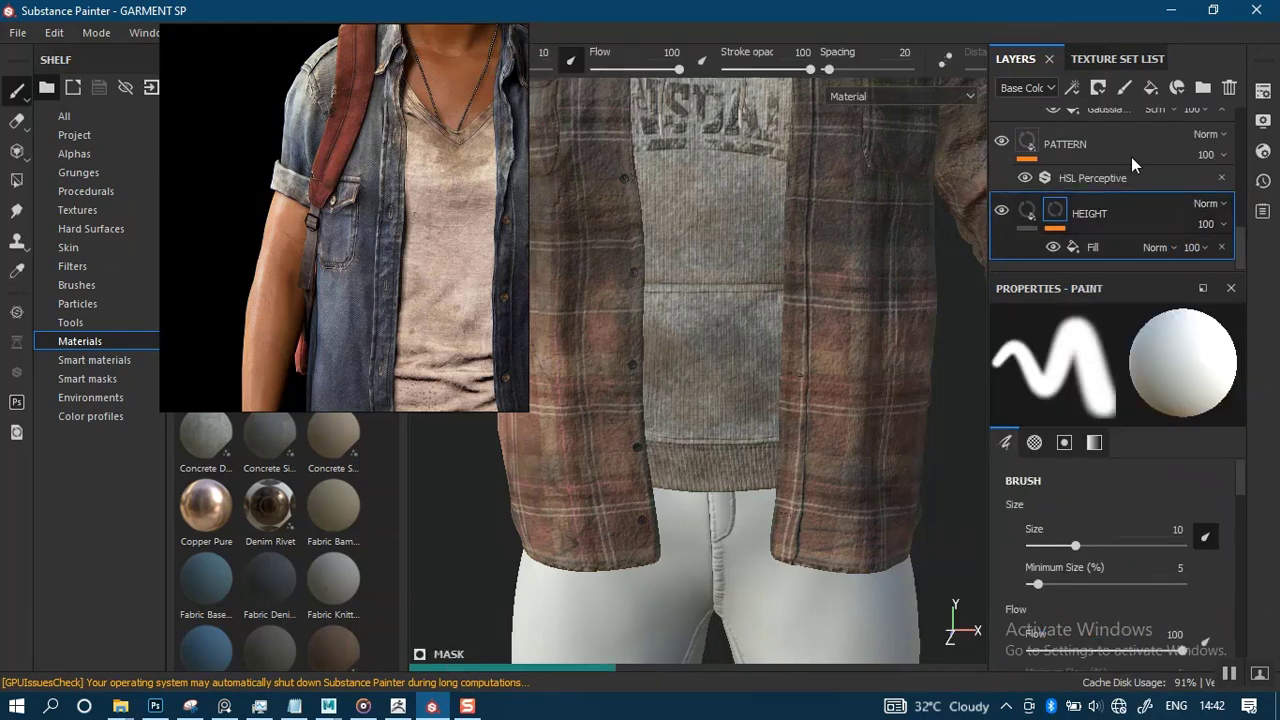
pyautogui.moveTo(1241, 235); pyautogui.dragTo(1235, 121)
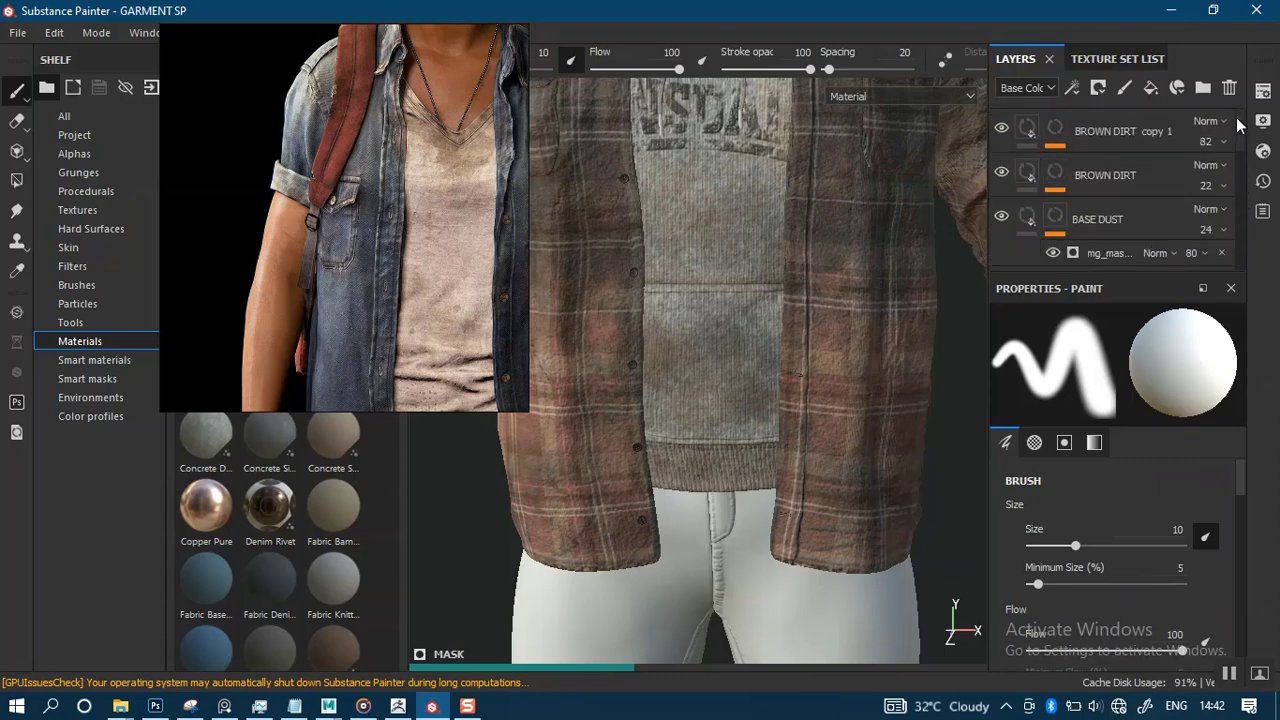
pyautogui.keyDown('shift'); pyautogui.click(1127, 130); pyautogui.keyUp('shift')
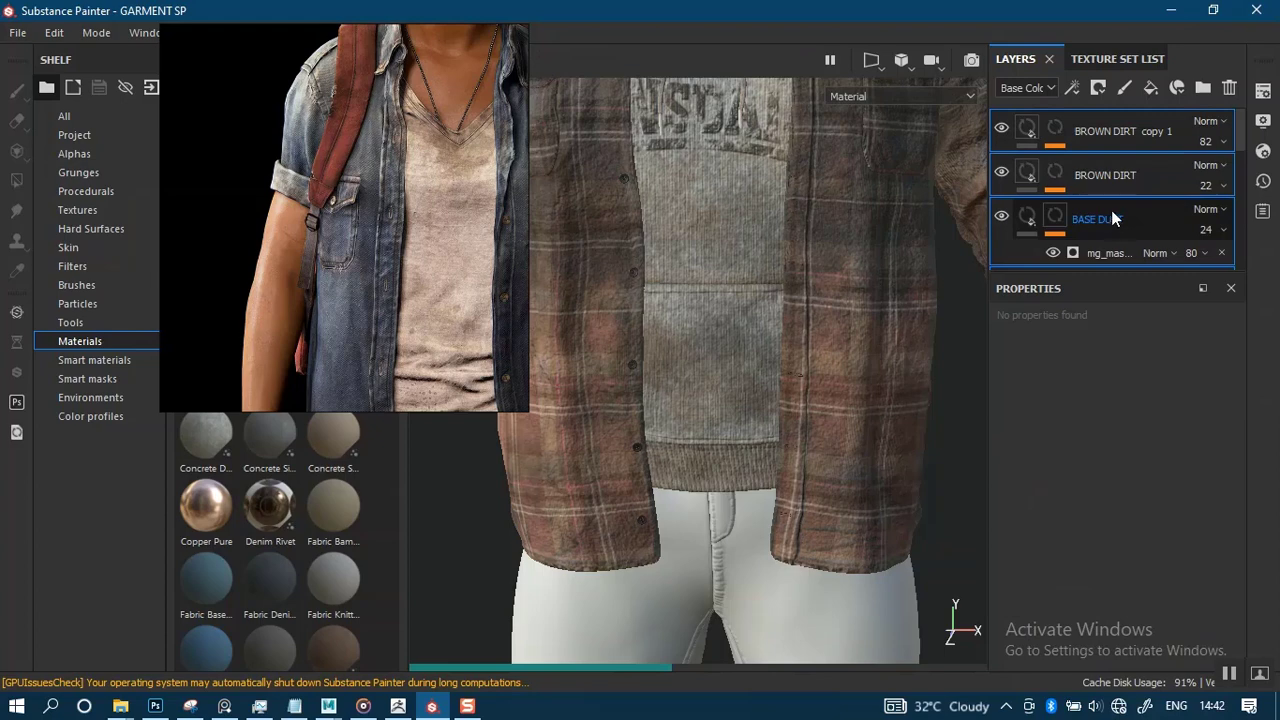
pyautogui.hotkey('ctrl', 'g')
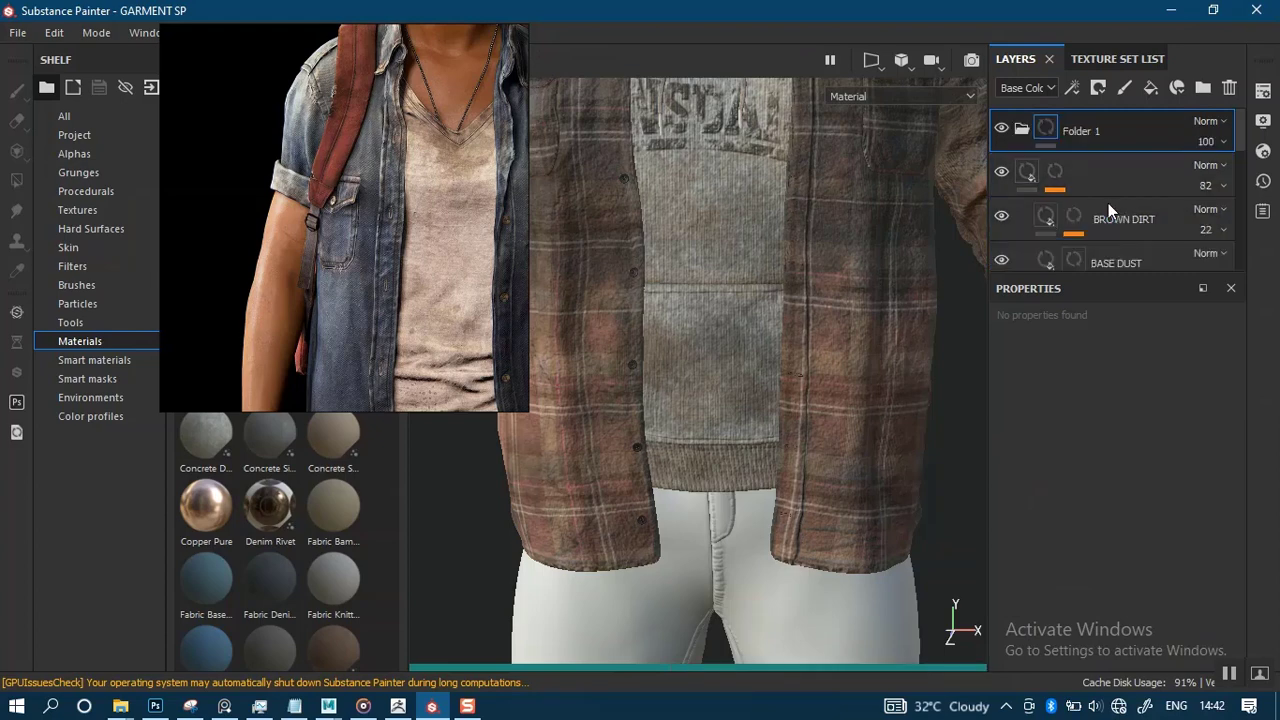
# Rename the new layer folder PLAID PATTERN FABRIC and collapse it.
pyautogui.doubleClick(1084, 131)
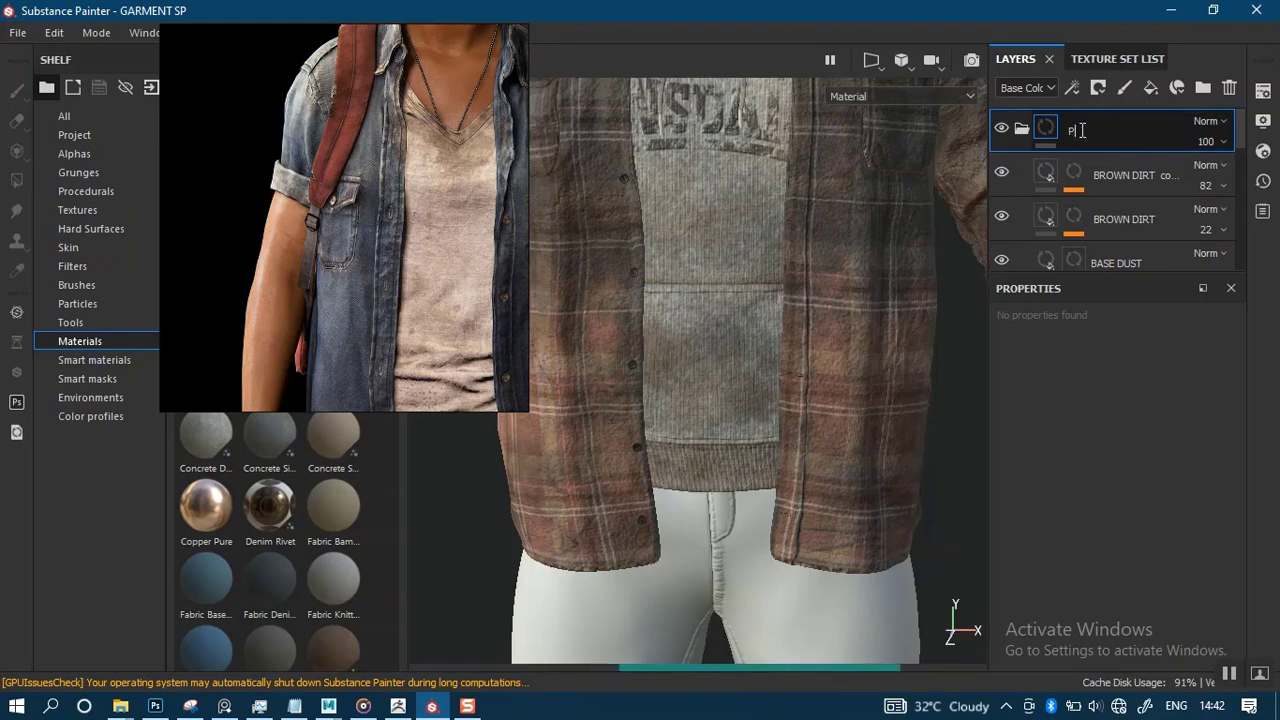
pyautogui.write('PLAID PATTERN FABRIC')
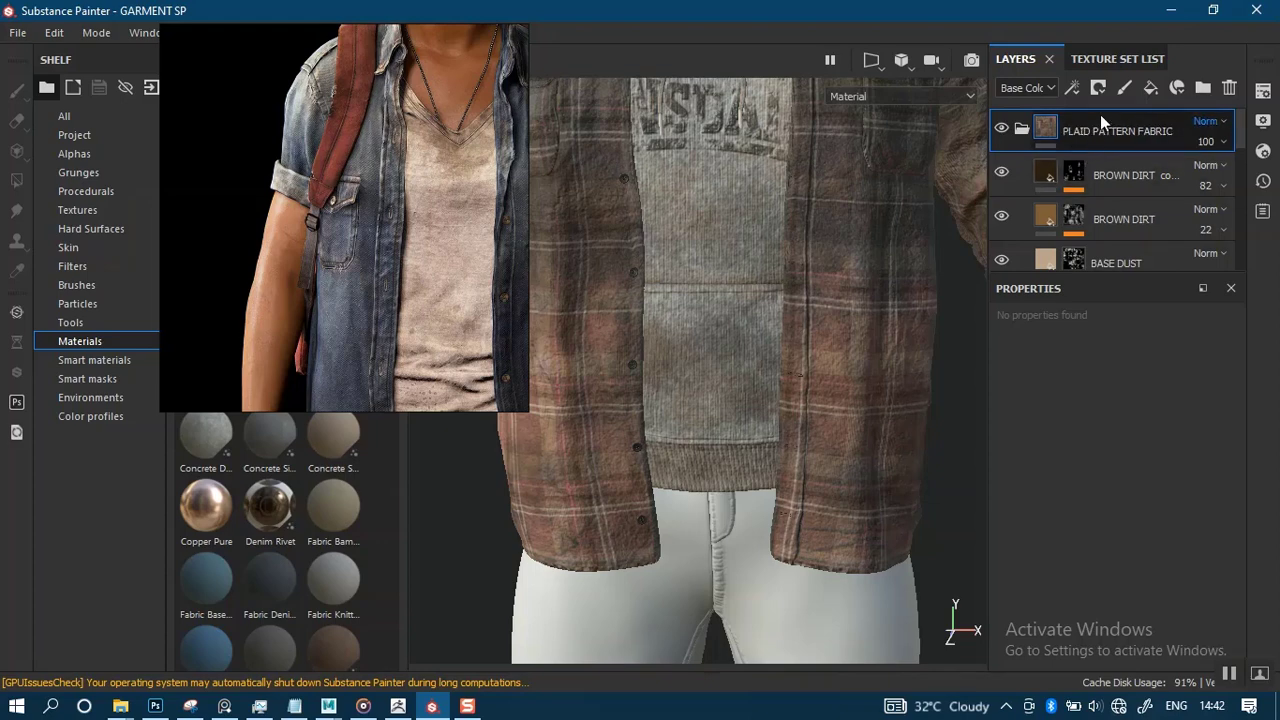
pyautogui.click(1020, 131)
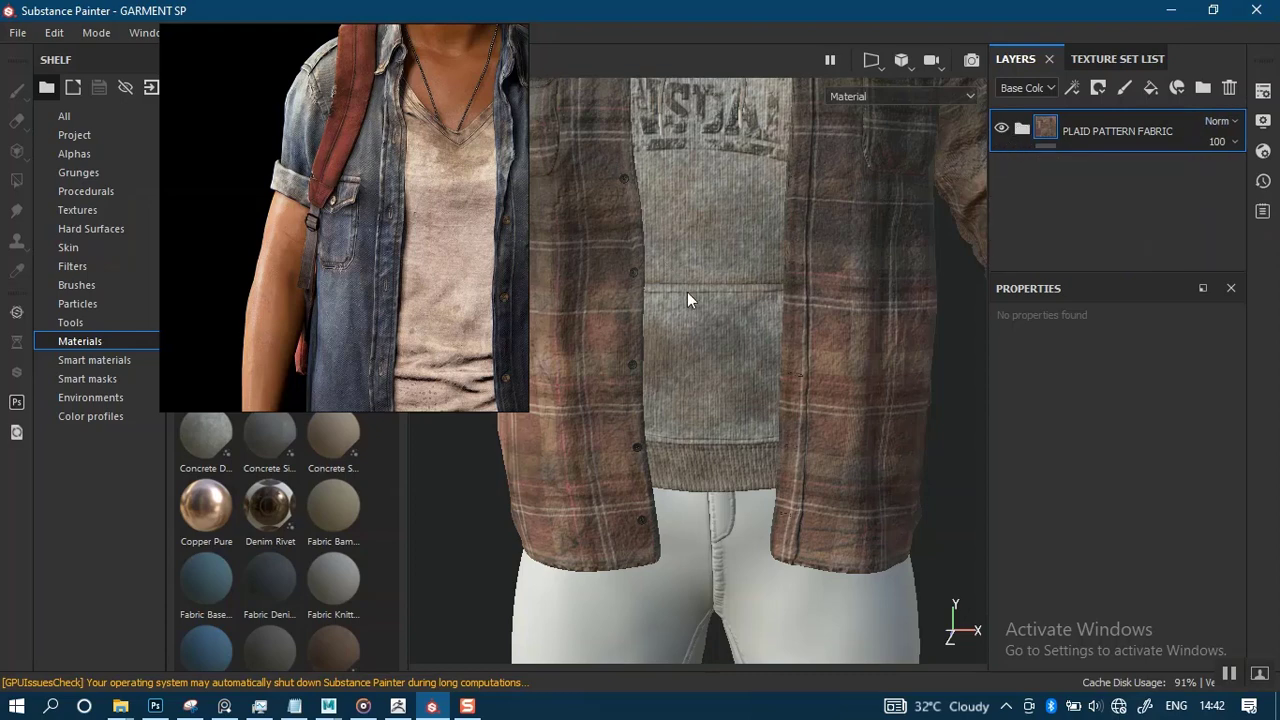
pyautogui.keyDown('alt'); pyautogui.moveTo(687, 298); pyautogui.dragTo(981, 467); pyautogui.keyUp('alt')
pyautogui.click(1225, 671)
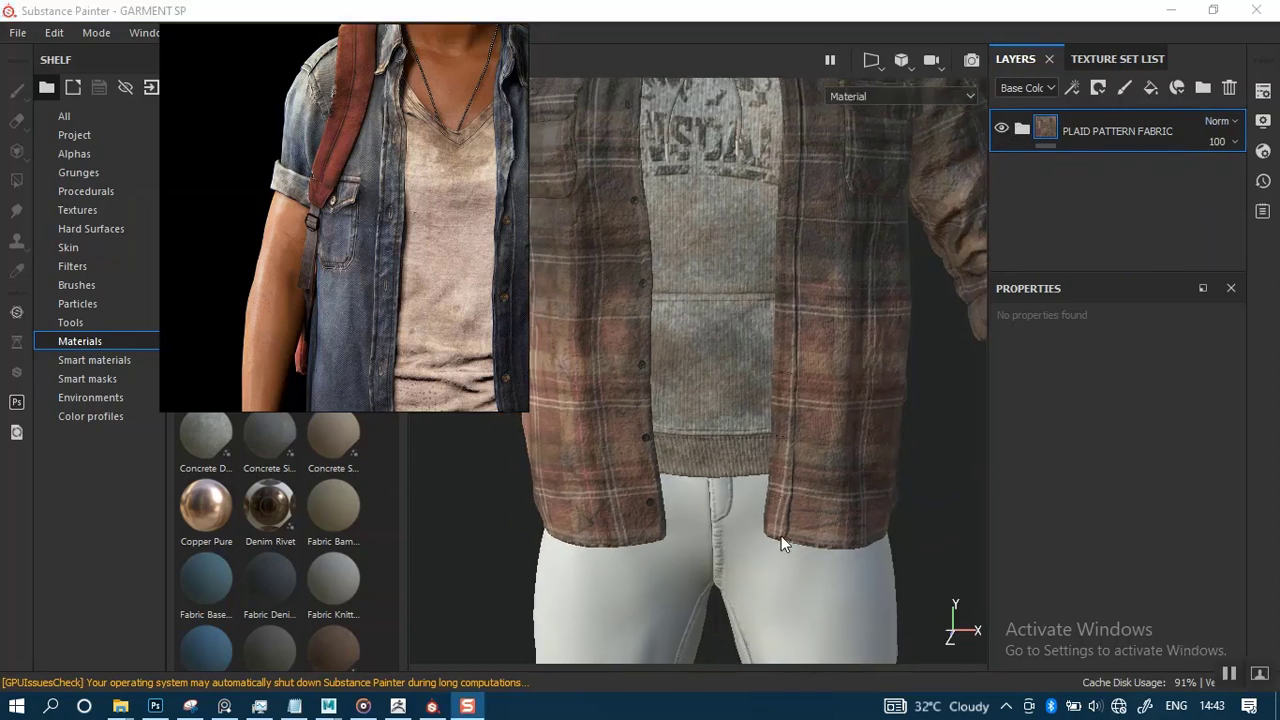
pyautogui.scroll(-5, 768, 420)
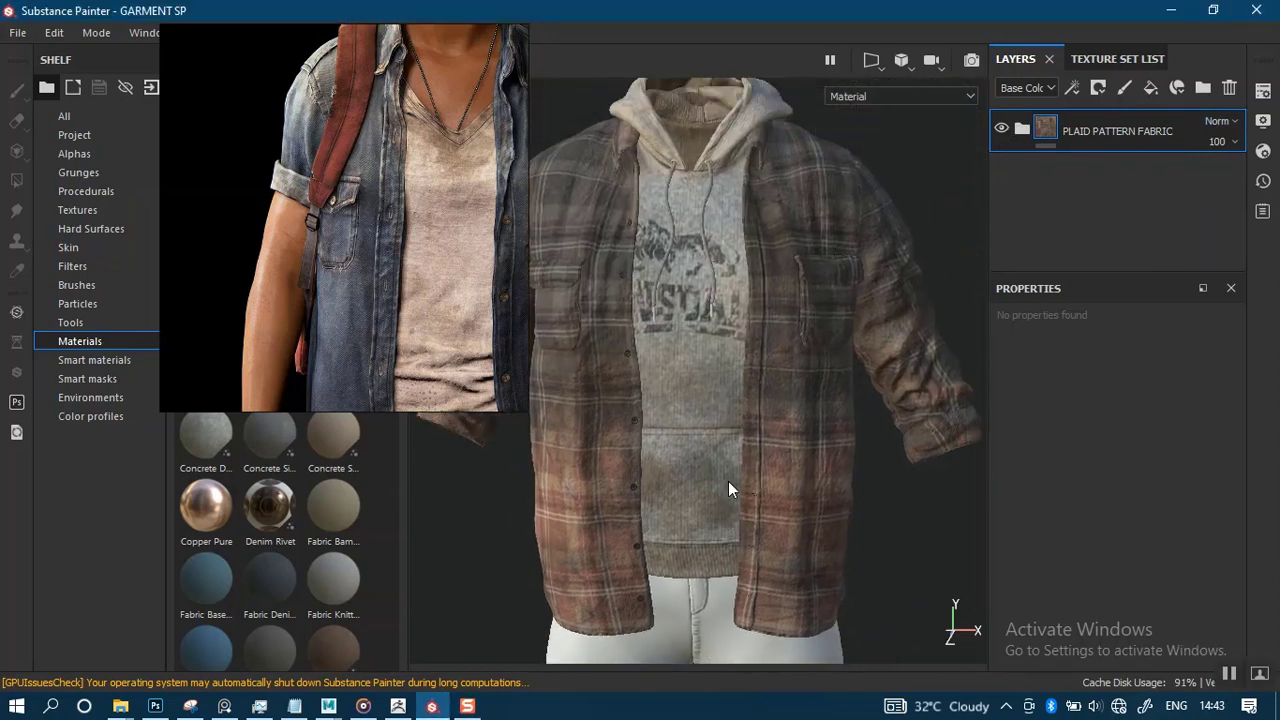
# Copy the HEIGHT layer out of the PLAID PATTERN FABRIC folder, paste it above the folder, and hide the folder.
pyautogui.click(1021, 130)
pyautogui.moveTo(1238, 149); pyautogui.dragTo(1245, 262)
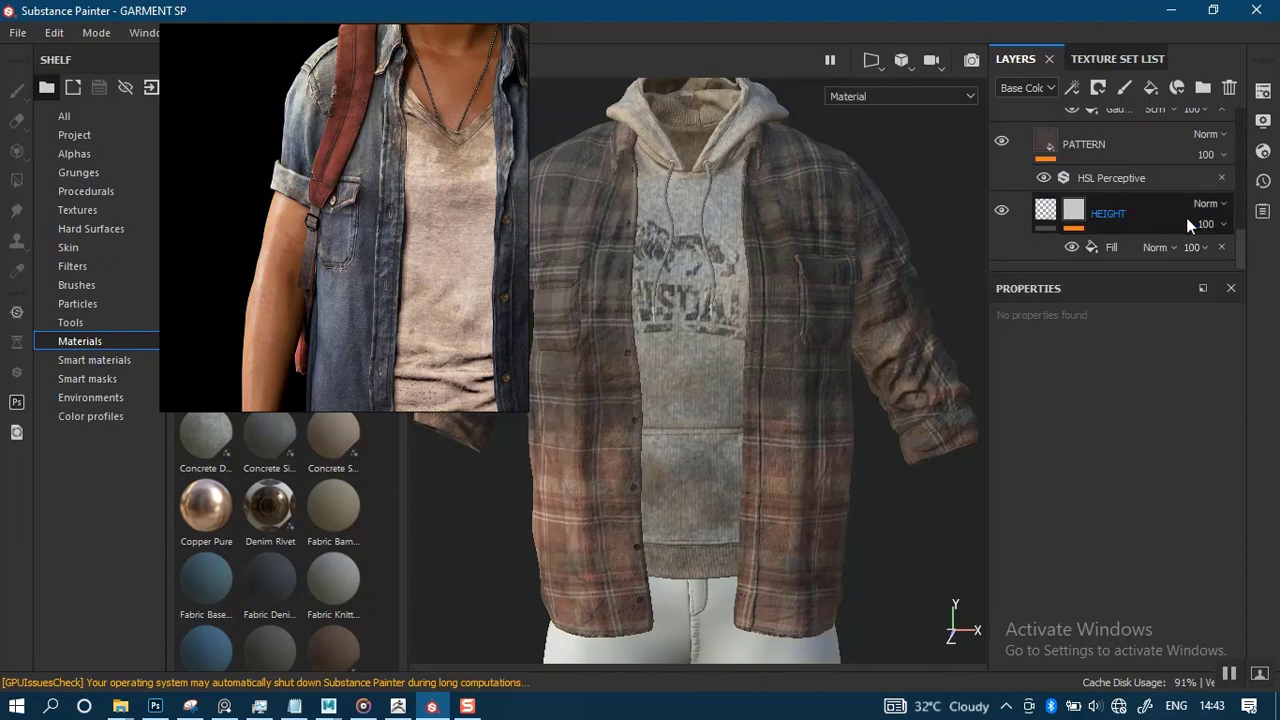
pyautogui.click(1140, 214)
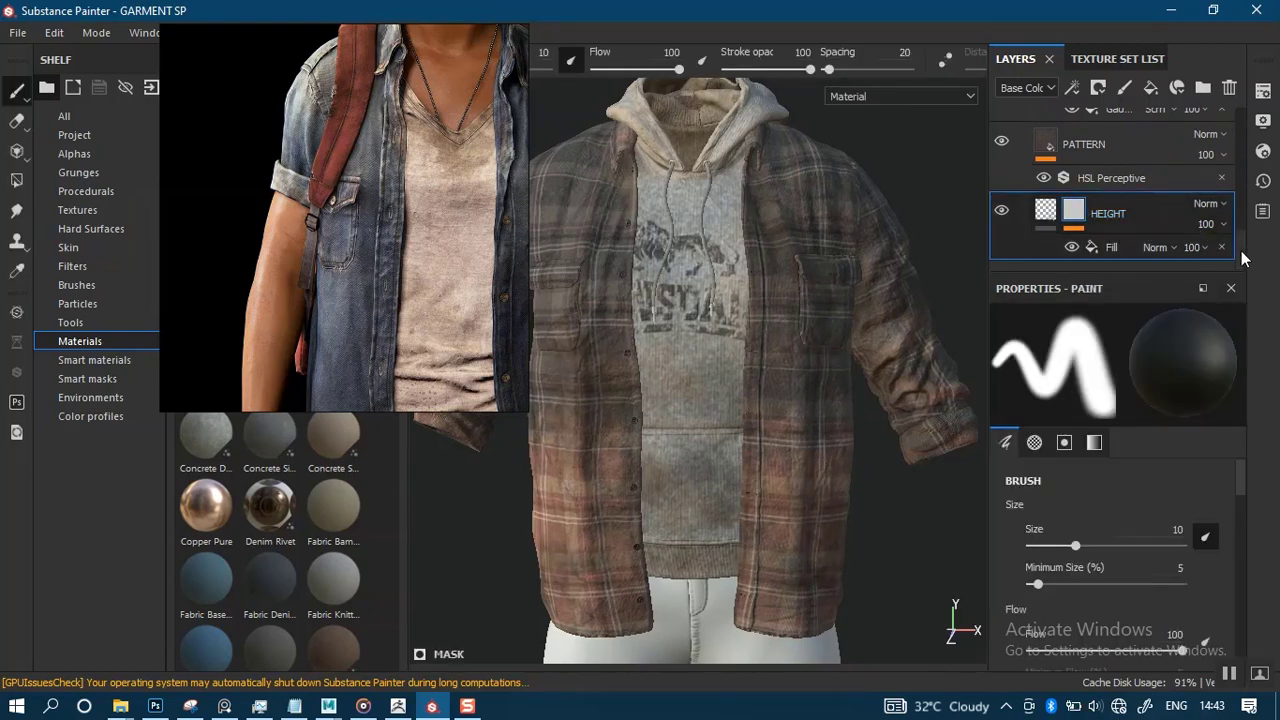
pyautogui.moveTo(1241, 251); pyautogui.dragTo(1241, 115)
pyautogui.click(1020, 129)
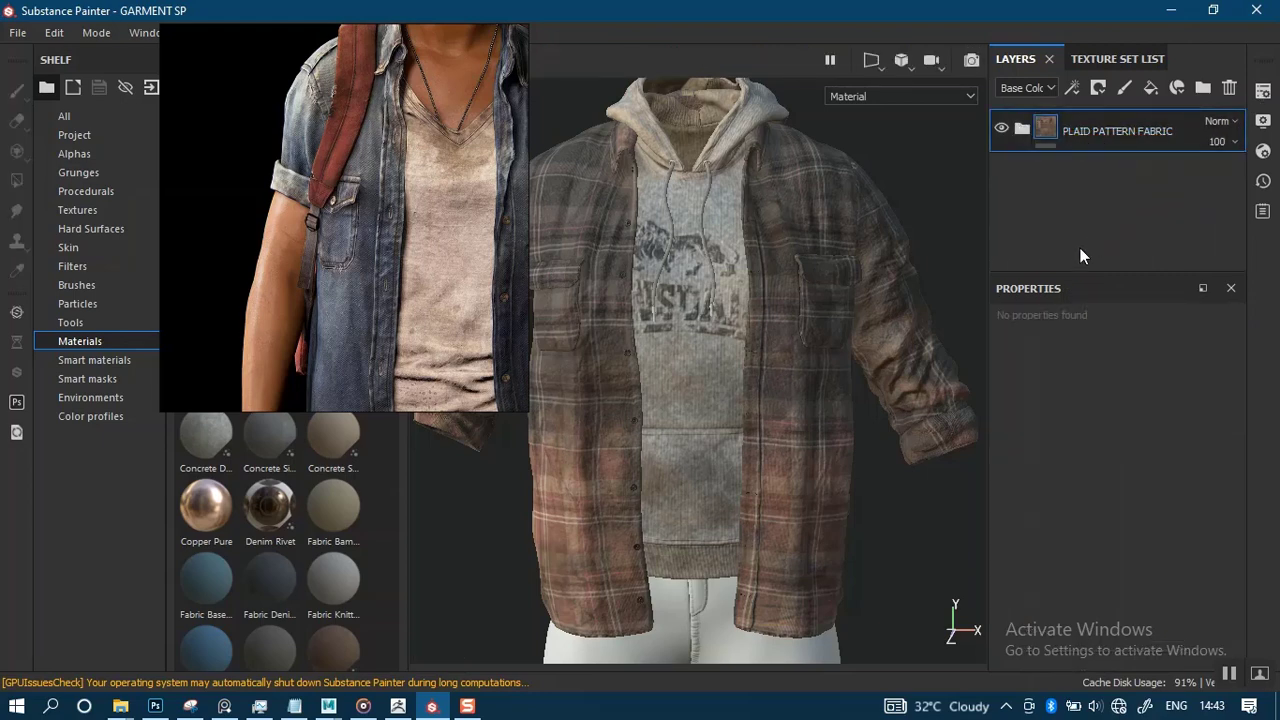
pyautogui.hotkey('ctrl', 'v')
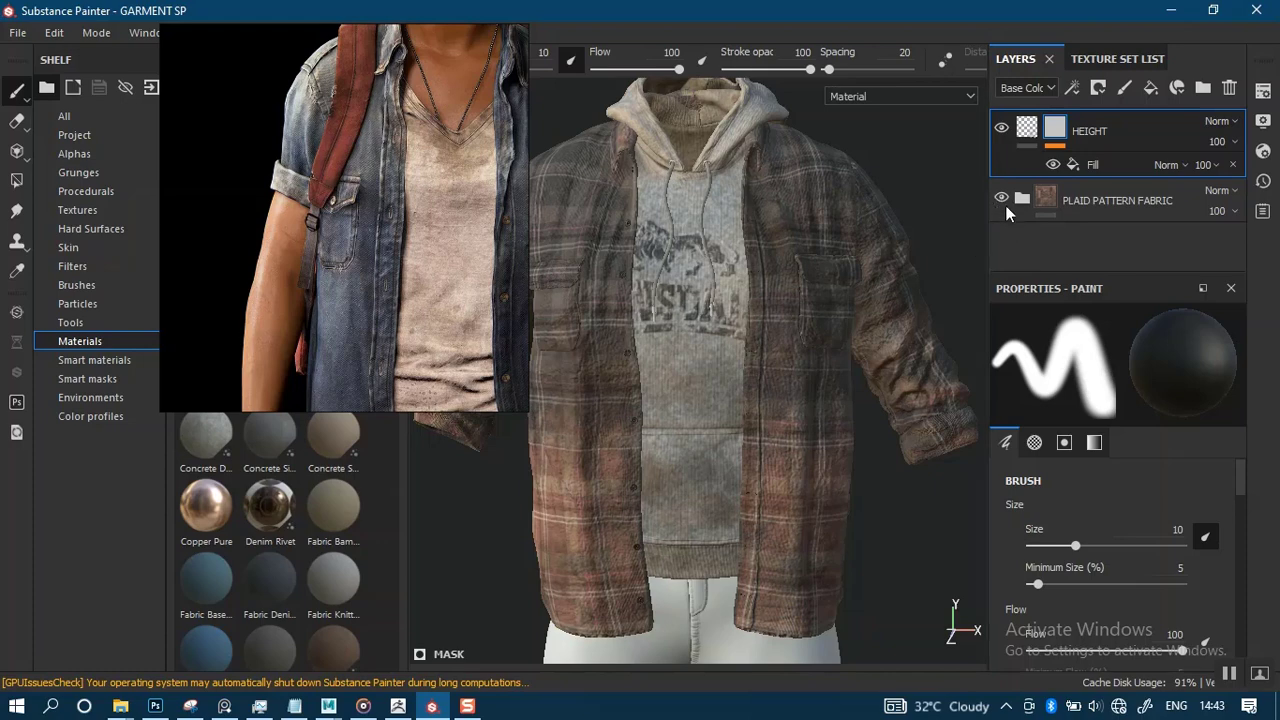
pyautogui.click(1001, 198)
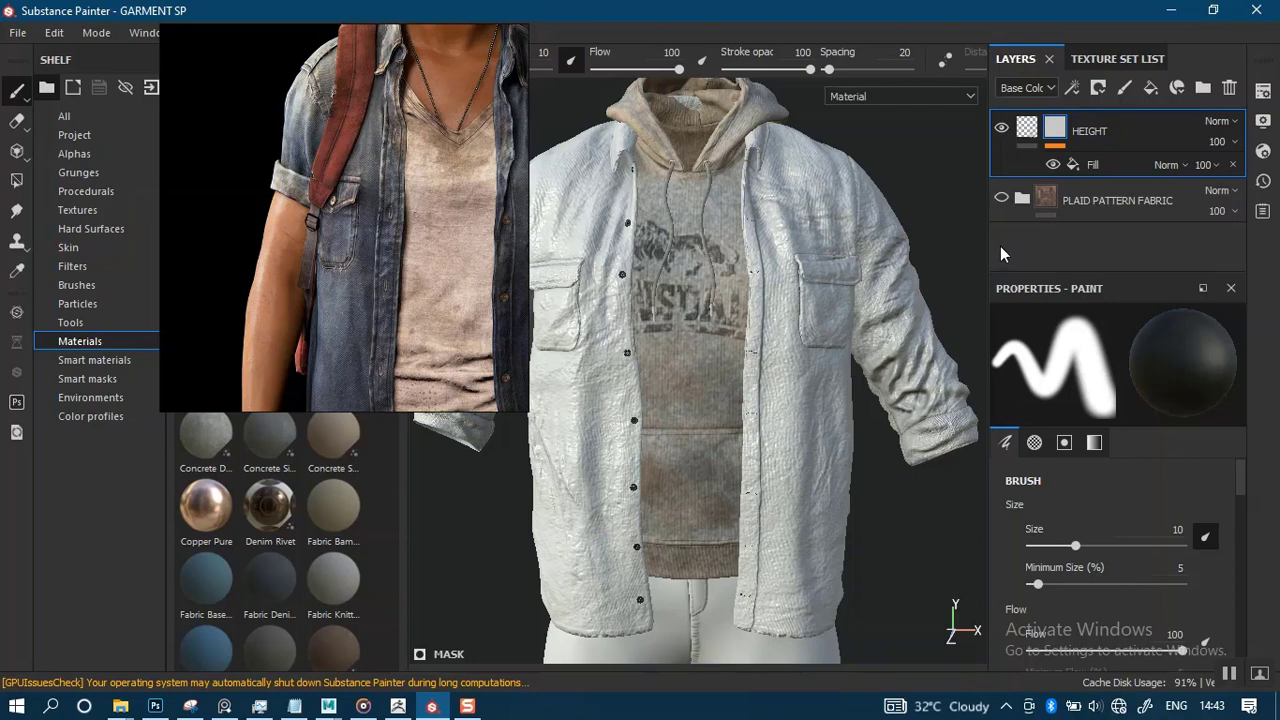
# Examine the fabric relief on the shirt's front panels, chest pockets and sleeve from several angles.
pyautogui.keyDown('alt'); pyautogui.moveTo(806, 333); pyautogui.dragTo(820, 450, button='right'); pyautogui.keyUp('alt')
pyautogui.keyDown('alt'); pyautogui.moveTo(770, 356); pyautogui.dragTo(830, 338, button='middle'); pyautogui.keyUp('alt')
pyautogui.keyDown('alt'); pyautogui.moveTo(840, 318); pyautogui.dragTo(816, 457, button='right'); pyautogui.keyUp('alt')
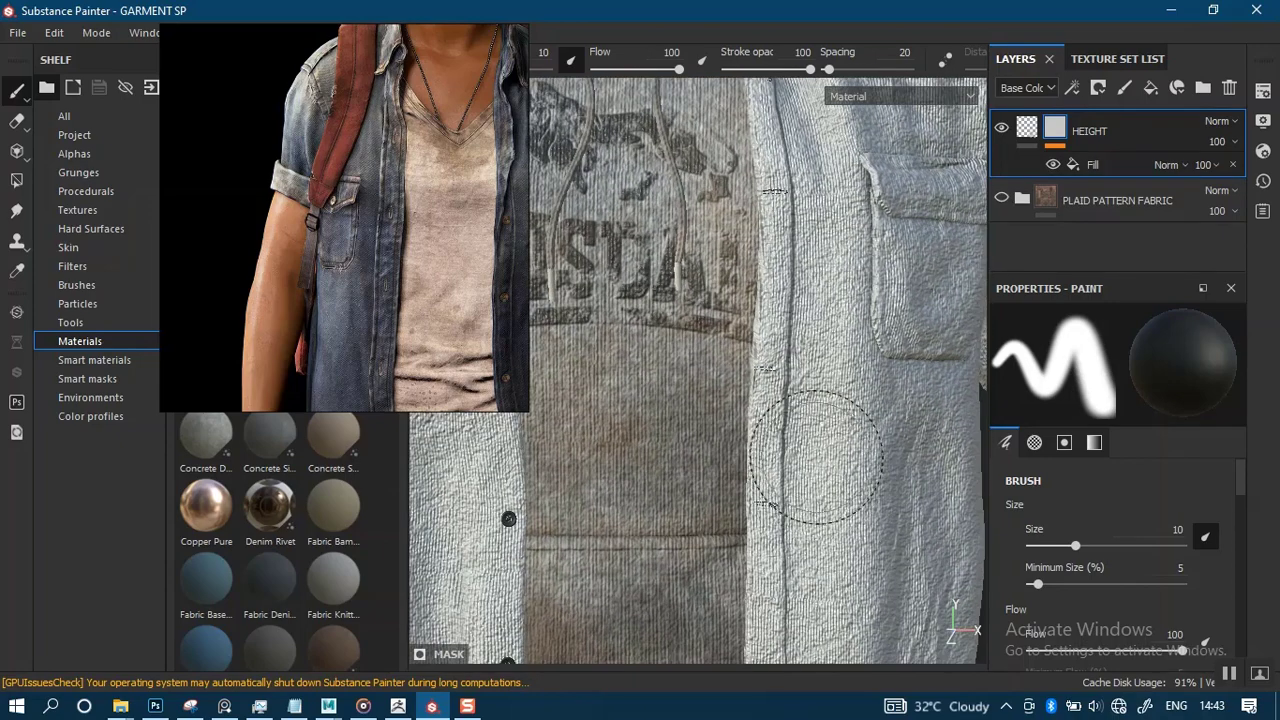
pyautogui.keyDown('alt'); pyautogui.moveTo(823, 403); pyautogui.dragTo(794, 450); pyautogui.keyUp('alt')
pyautogui.keyDown('alt'); pyautogui.moveTo(766, 420); pyautogui.dragTo(610, 298, button='middle'); pyautogui.keyUp('alt')
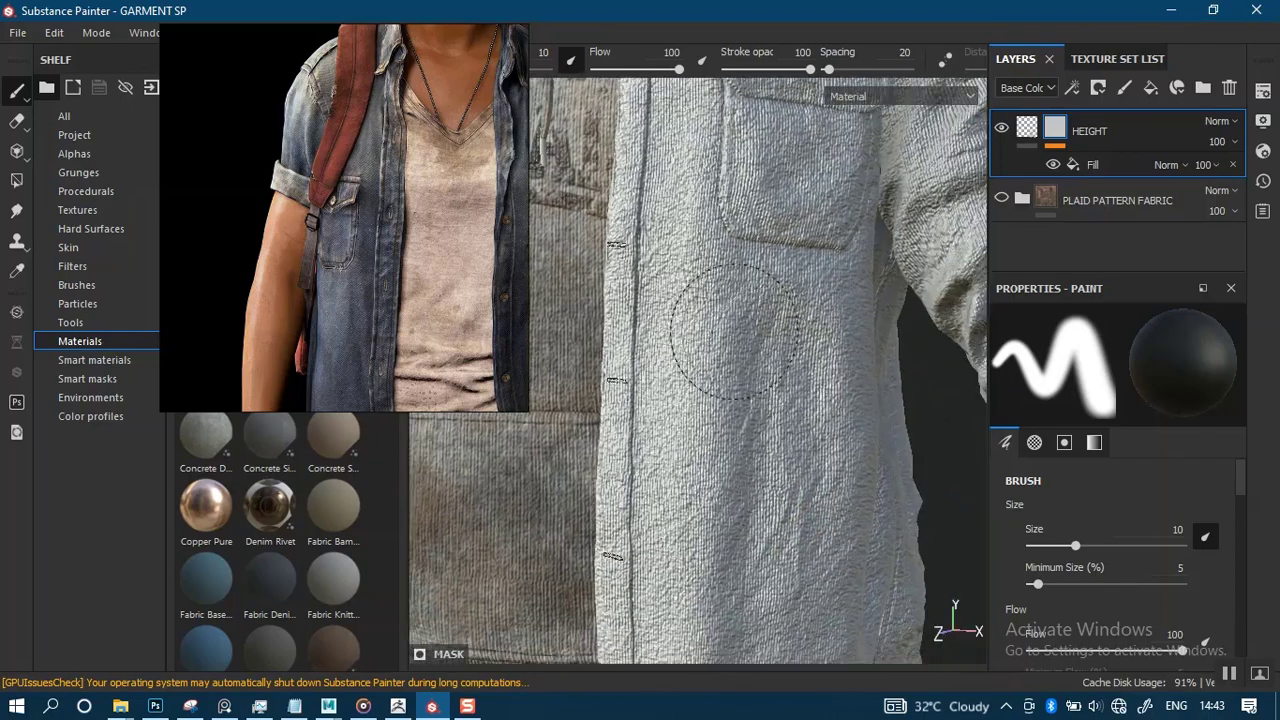
pyautogui.keyDown('alt'); pyautogui.moveTo(734, 332); pyautogui.dragTo(832, 277, button='right'); pyautogui.keyUp('alt')
pyautogui.keyDown('alt'); pyautogui.moveTo(785, 305); pyautogui.dragTo(785, 435, button='middle'); pyautogui.keyUp('alt')
pyautogui.keyDown('alt'); pyautogui.moveTo(785, 420); pyautogui.dragTo(690, 428); pyautogui.keyUp('alt')
pyautogui.keyDown('alt'); pyautogui.moveTo(800, 390); pyautogui.dragTo(780, 242, button='right'); pyautogui.keyUp('alt')
pyautogui.keyDown('alt'); pyautogui.moveTo(780, 242); pyautogui.dragTo(746, 371); pyautogui.keyUp('alt')
pyautogui.keyDown('alt'); pyautogui.moveTo(746, 371); pyautogui.dragTo(766, 350, button='middle'); pyautogui.keyUp('alt')
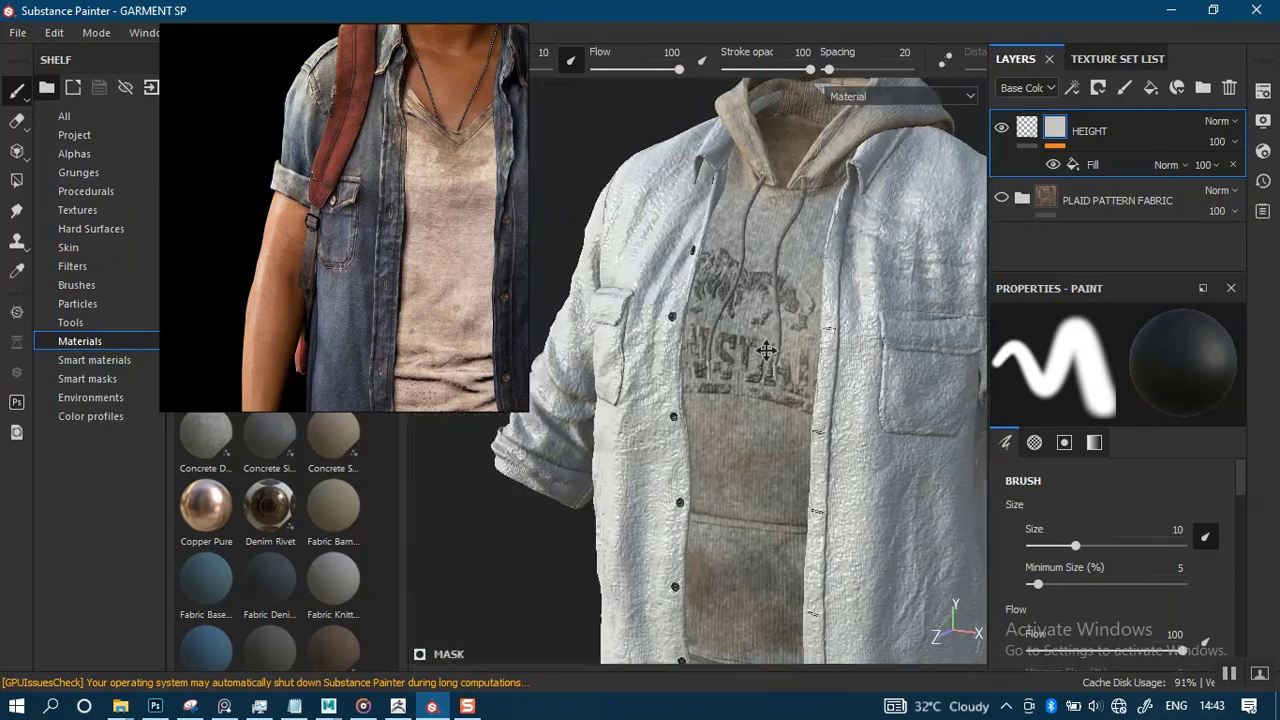
pyautogui.keyDown('alt'); pyautogui.moveTo(766, 350); pyautogui.dragTo(780, 365); pyautogui.keyUp('alt')
pyautogui.keyDown('alt'); pyautogui.moveTo(780, 365); pyautogui.dragTo(789, 337, button='middle'); pyautogui.keyUp('alt')
pyautogui.keyDown('alt'); pyautogui.moveTo(789, 337); pyautogui.dragTo(750, 470, button='right'); pyautogui.keyUp('alt')
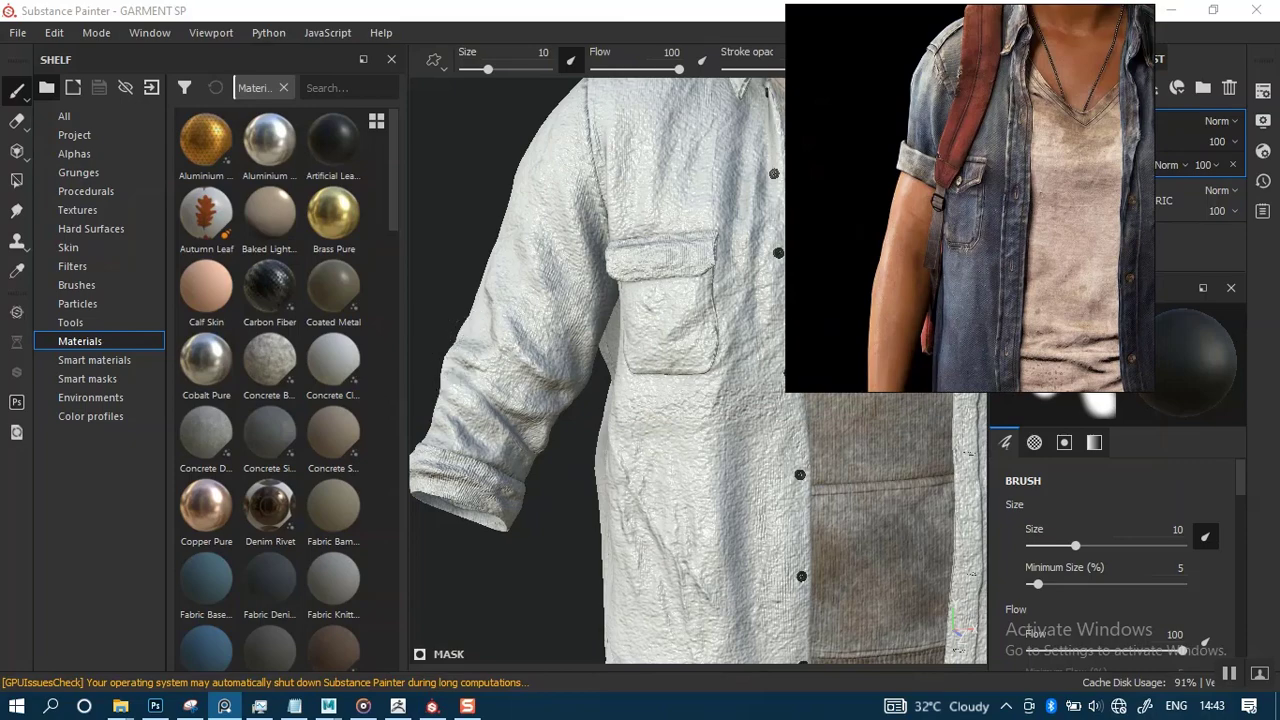
pyautogui.moveTo(686, 323)
pyautogui.keyDown('alt'); pyautogui.mouseDown()
pyautogui.moveTo(685, 368)
pyautogui.moveTo(749, 351)
pyautogui.moveTo(743, 285)
pyautogui.moveTo(723, 349)
pyautogui.moveTo(700, 335)
pyautogui.mouseUp(); pyautogui.keyUp('alt')
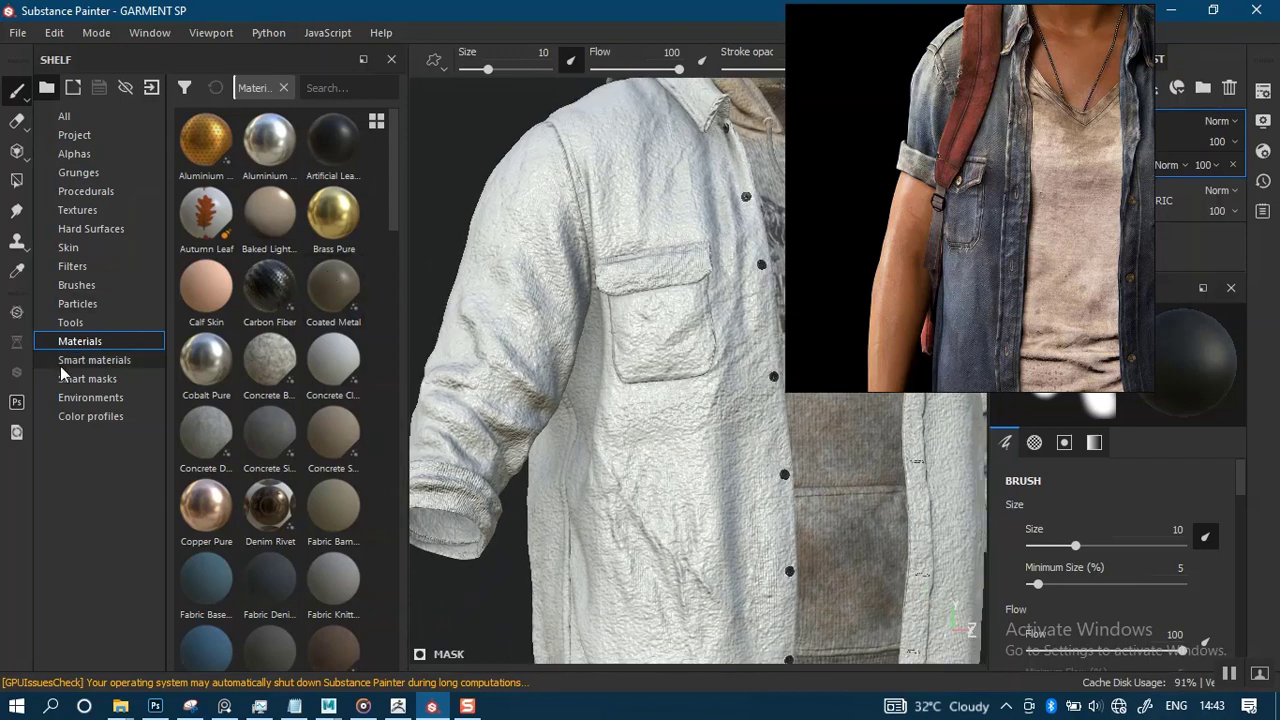
# Switch to the CG ELVES JEAN FABRIC folder and view the 03B.jpg denim texture enlarged against the shirt reference.
pyautogui.moveTo(120, 706)
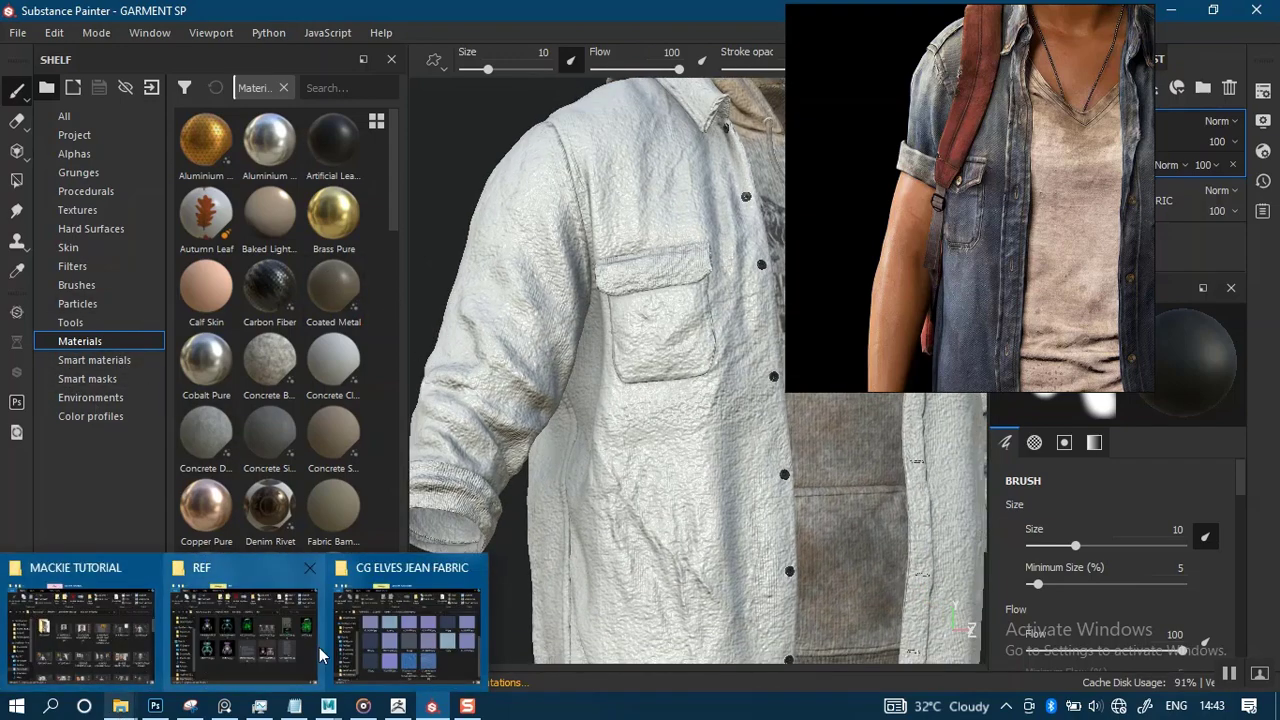
pyautogui.click(407, 625)
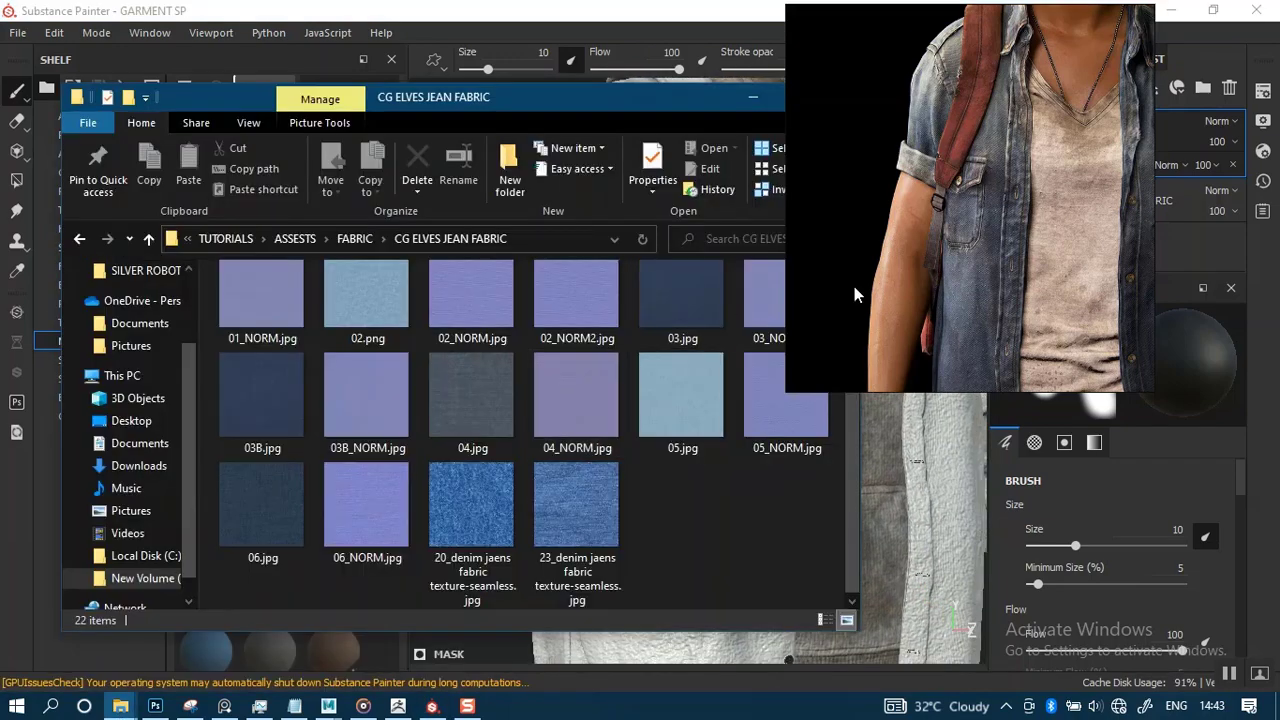
pyautogui.click(254, 418)
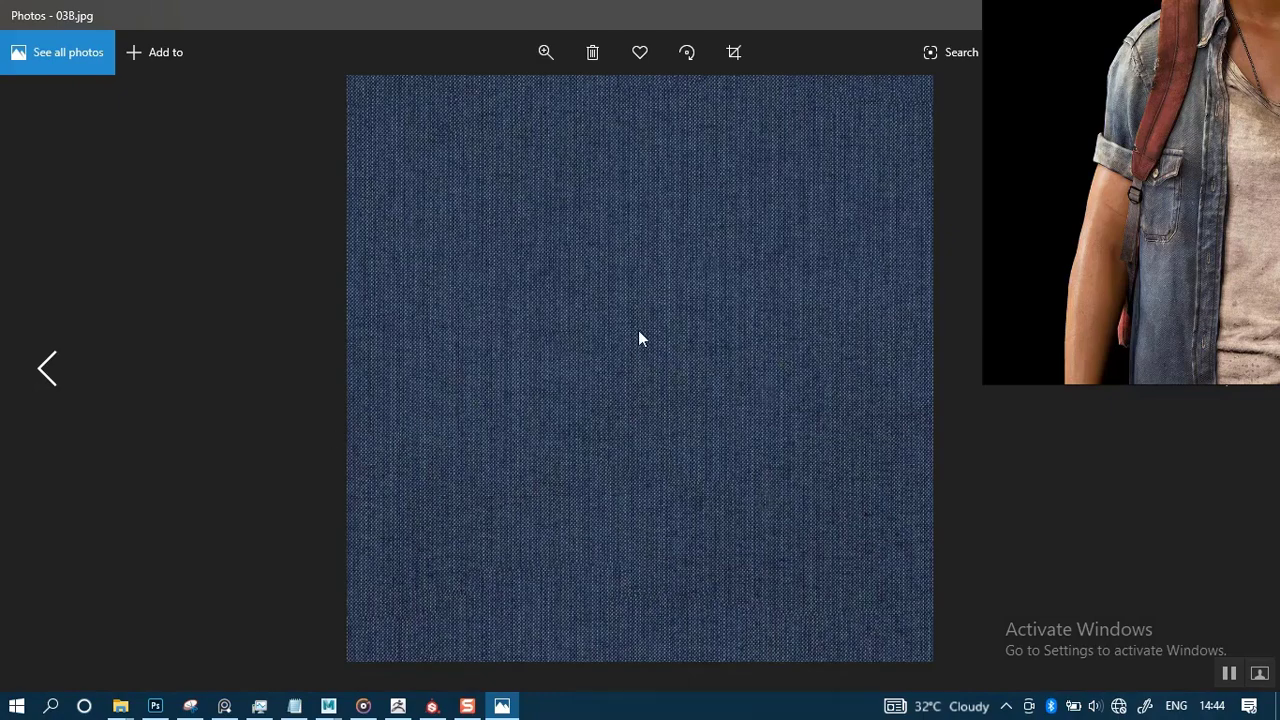
pyautogui.click(547, 60)
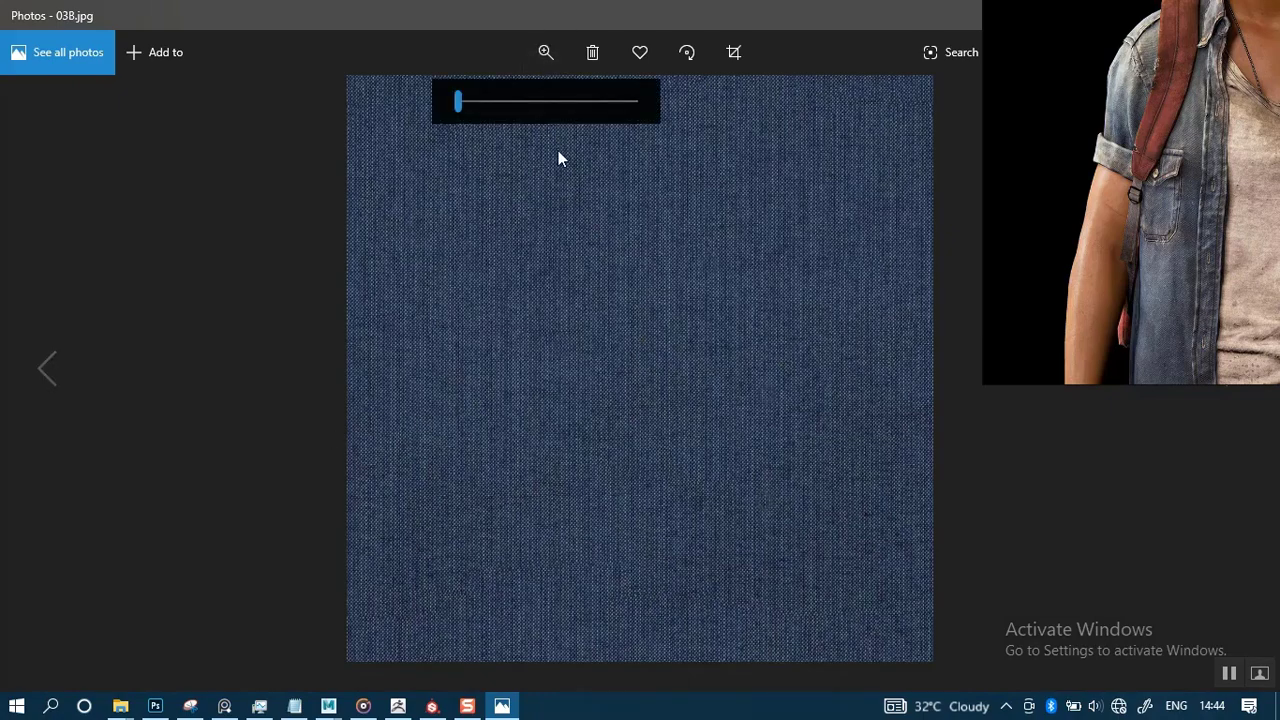
pyautogui.moveTo(495, 101); pyautogui.dragTo(468, 107)
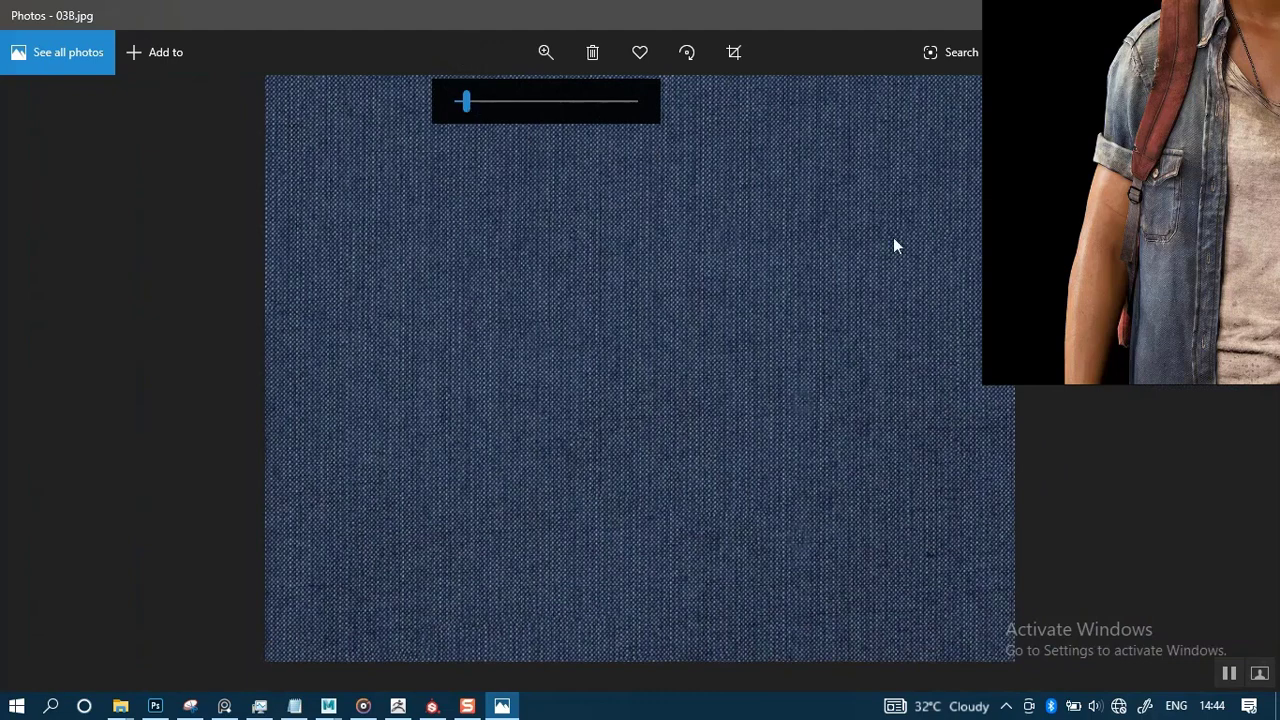
pyautogui.moveTo(1198, 237); pyautogui.dragTo(1020, 400, button='right')
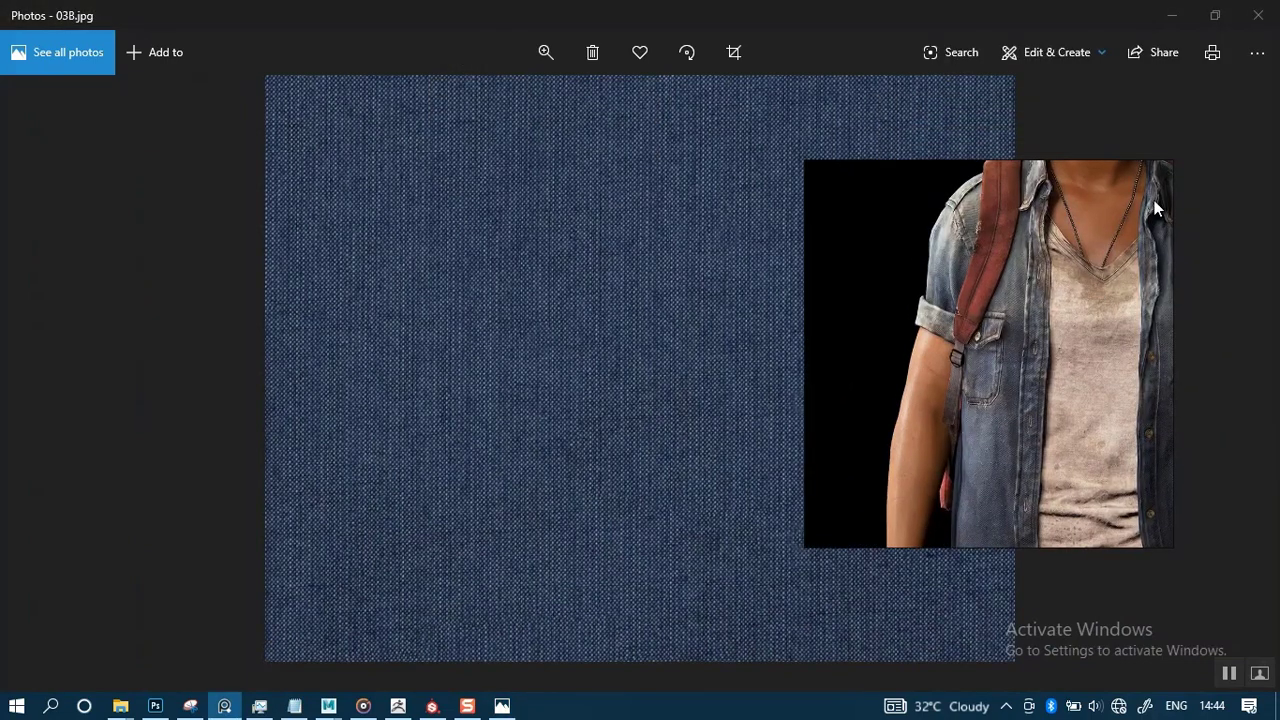
pyautogui.click(1172, 22)
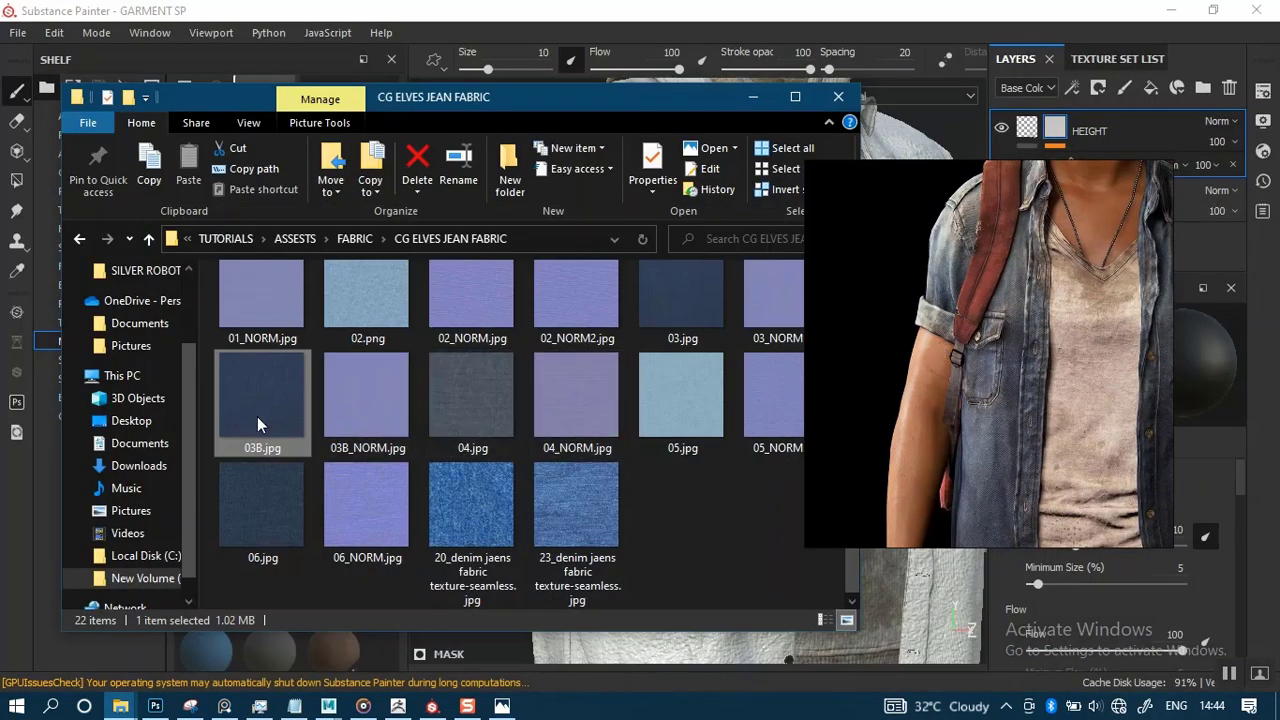
# Add 03B.jpg and 03B_NORM.jpg from the jean fabric folder to Substance Painter's shelf as resources for import.
pyautogui.keyDown('ctrl'); pyautogui.click(367, 423); pyautogui.keyUp('ctrl')
pyautogui.moveTo(991, 387); pyautogui.dragTo(1125, 330, button='right')
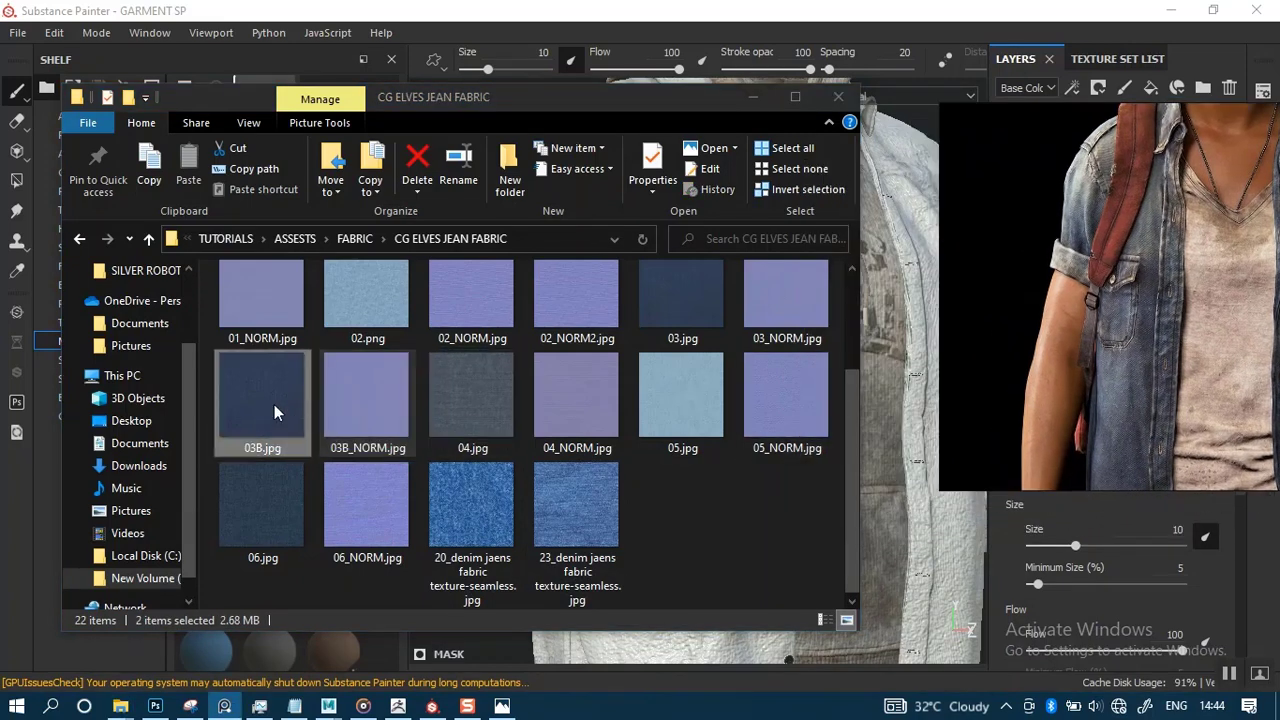
pyautogui.moveTo(248, 399)
pyautogui.mouseDown()
pyautogui.moveTo(360, 435)
pyautogui.moveTo(857, 513)
pyautogui.moveTo(898, 540)
pyautogui.moveTo(496, 654)
pyautogui.moveTo(313, 650)
pyautogui.mouseUp()
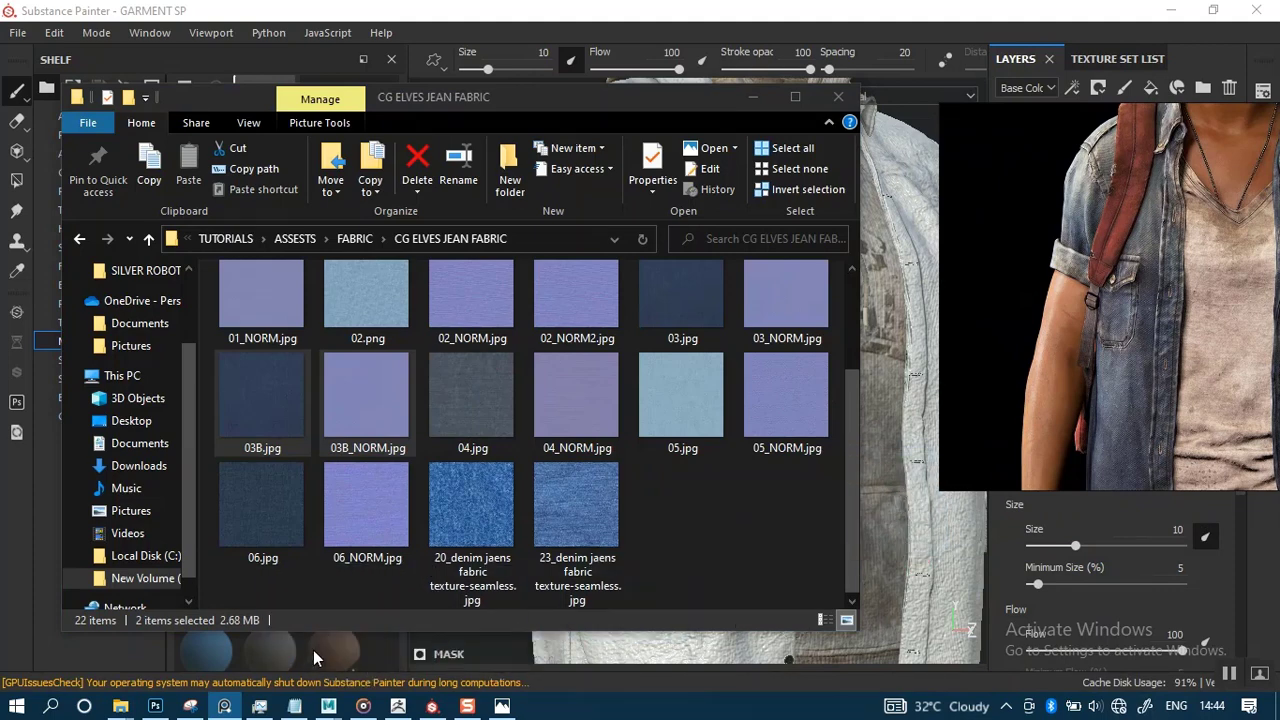
pyautogui.click(760, 96)
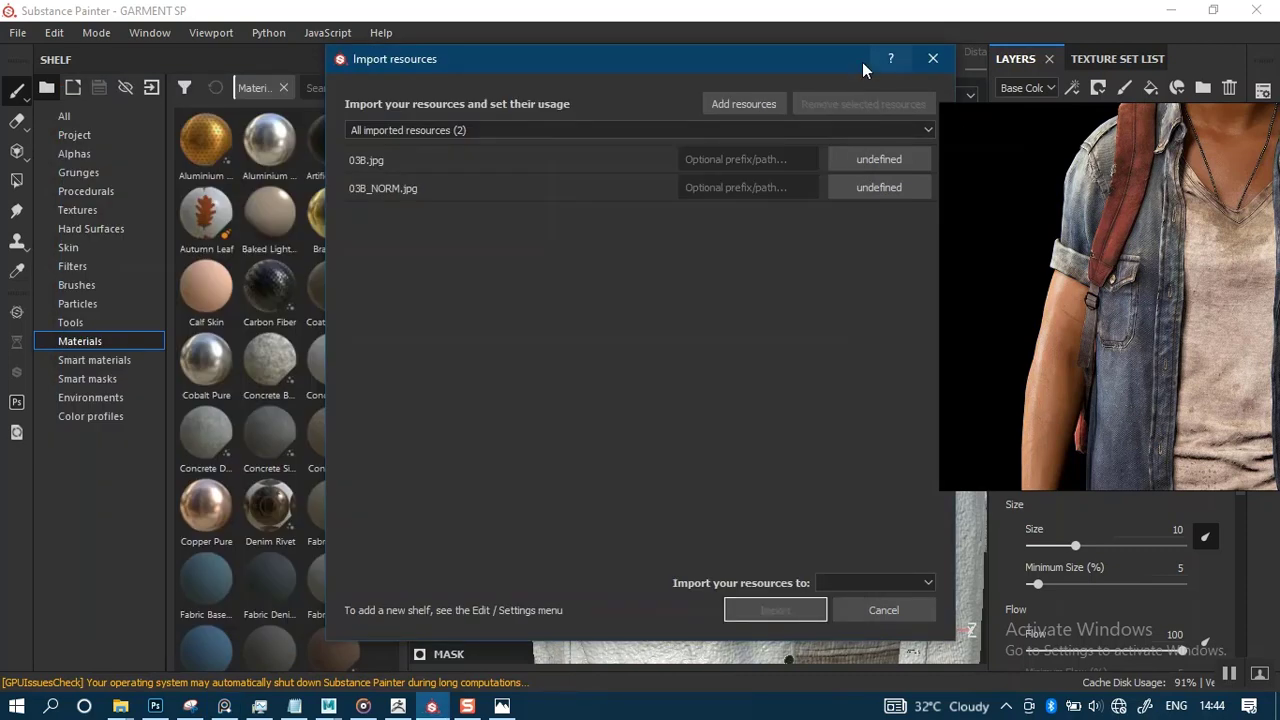
# Set the usage of 03B.jpg and 03B_NORM.jpg to texture and import both into the project 'GARMENT SP'.
pyautogui.click(797, 163)
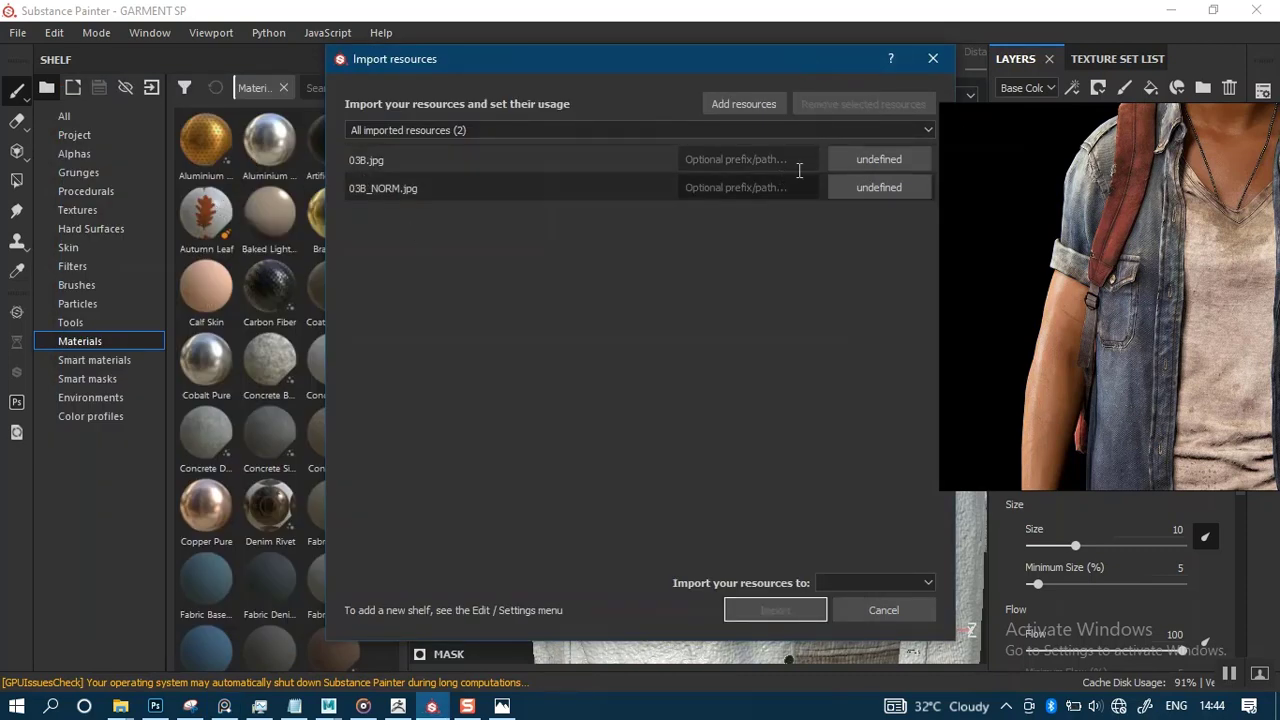
pyautogui.click(862, 165)
pyautogui.click(886, 237)
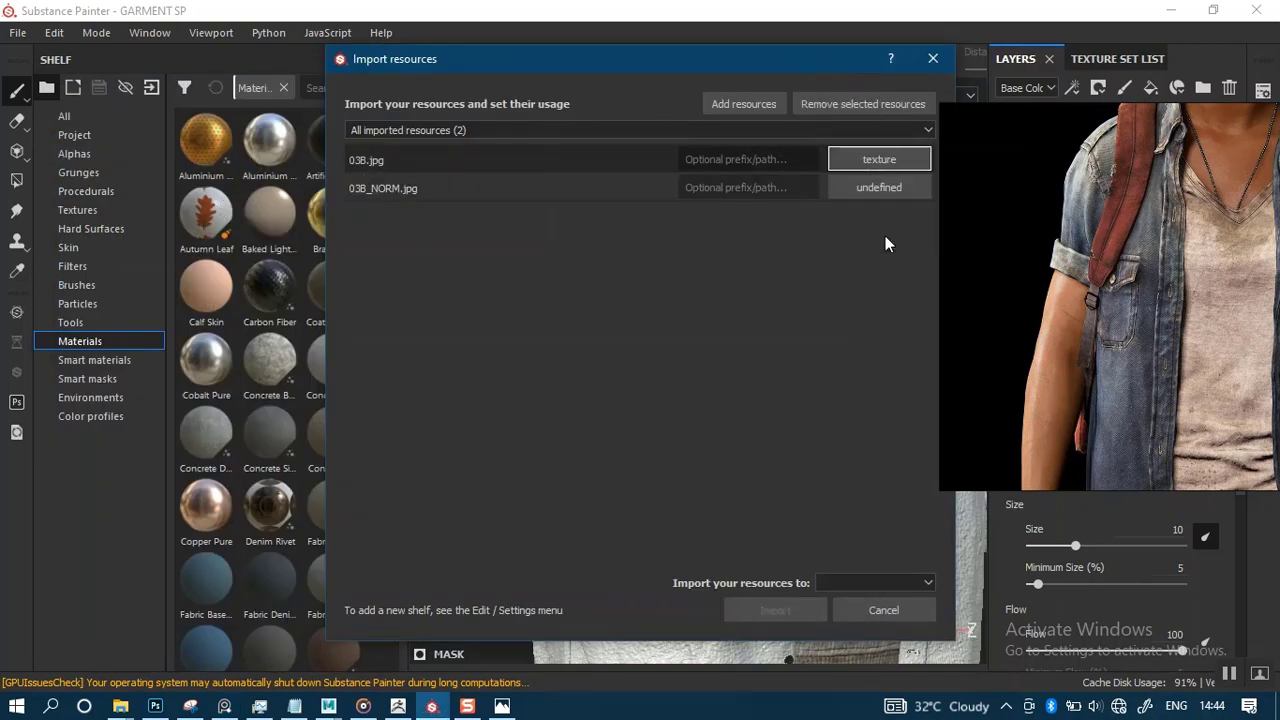
pyautogui.click(871, 190)
pyautogui.click(893, 258)
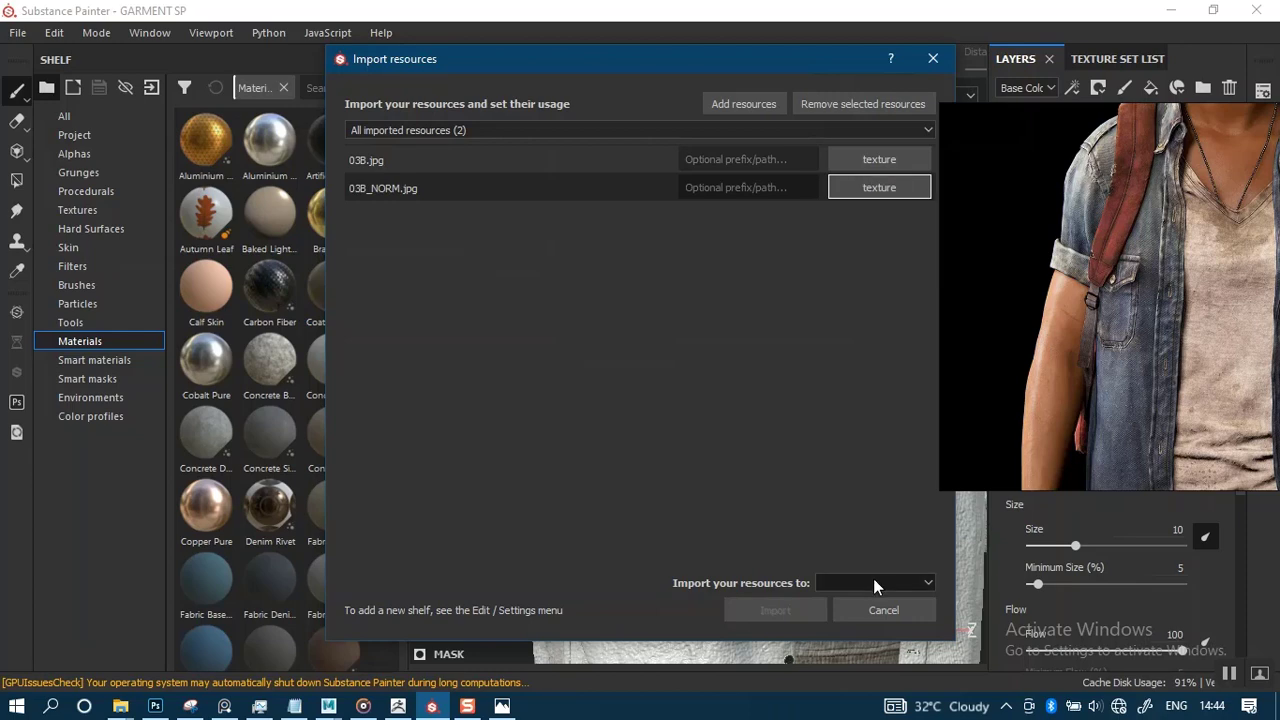
pyautogui.click(873, 582)
pyautogui.click(868, 606)
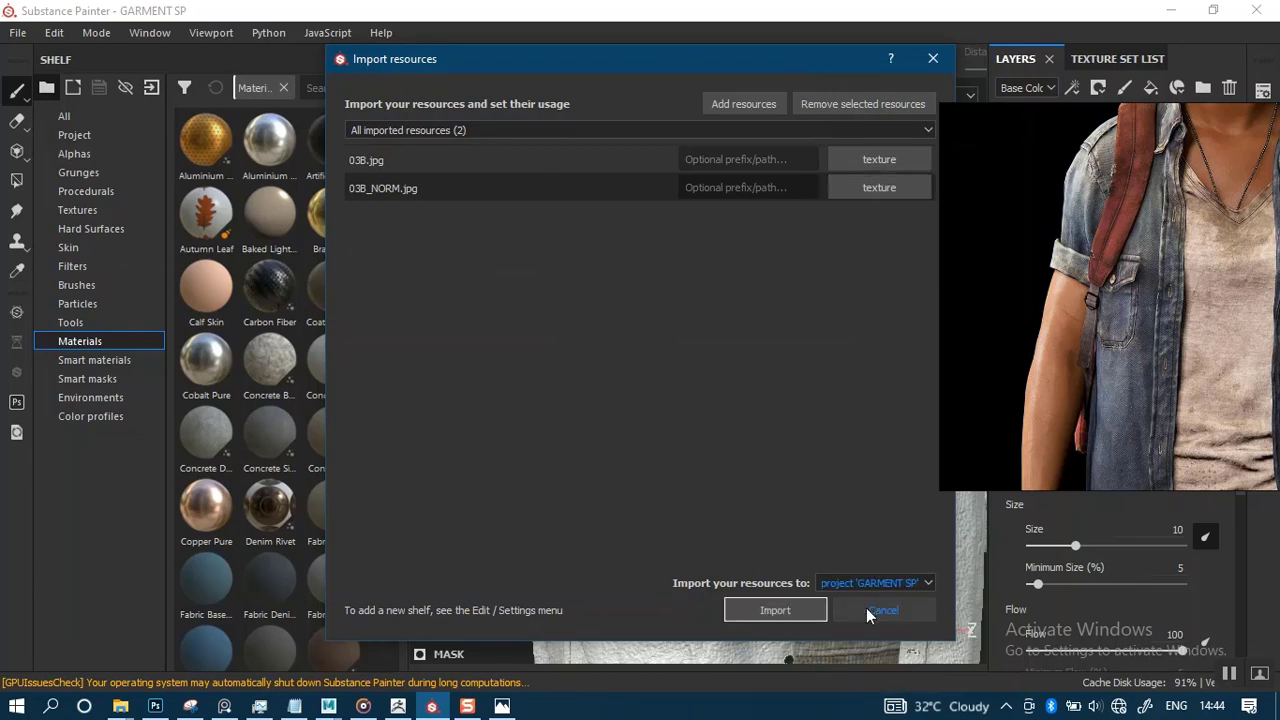
pyautogui.click(740, 609)
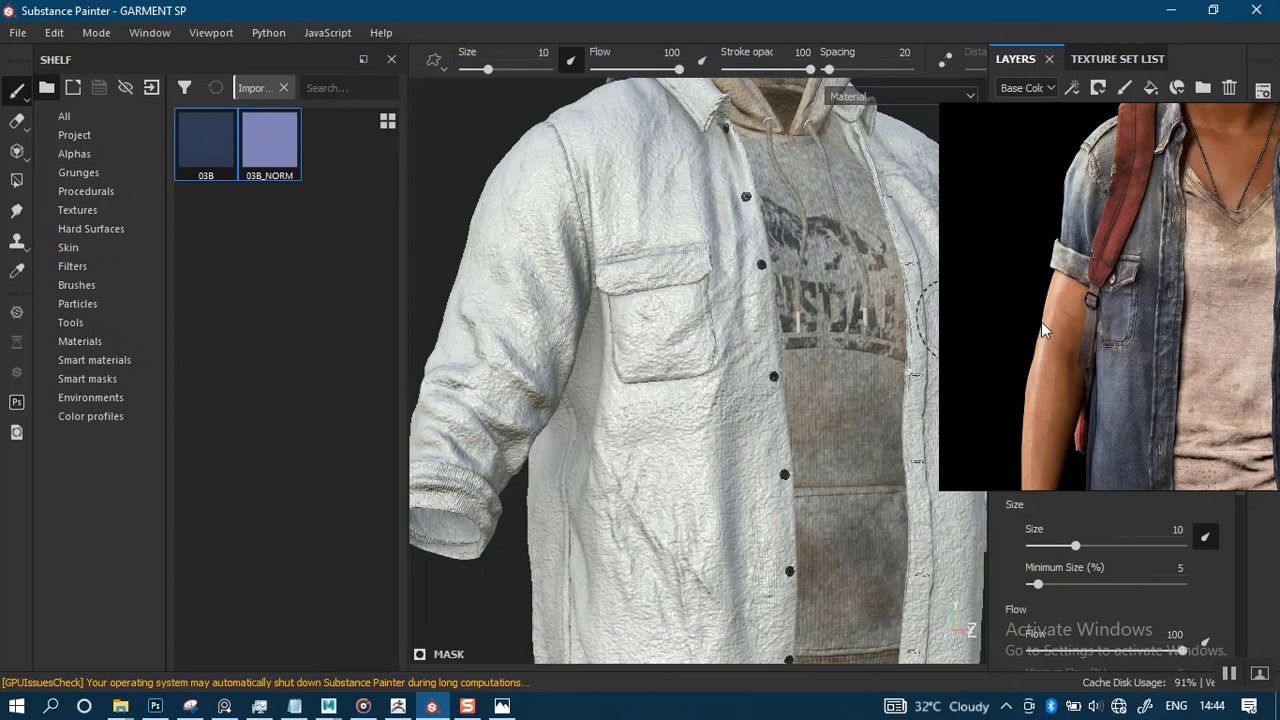
# Add a fill layer above the pasted HEIGHT layer and name it JEAN ALBEDO.
pyautogui.moveTo(1110, 345); pyautogui.dragTo(610, 287)
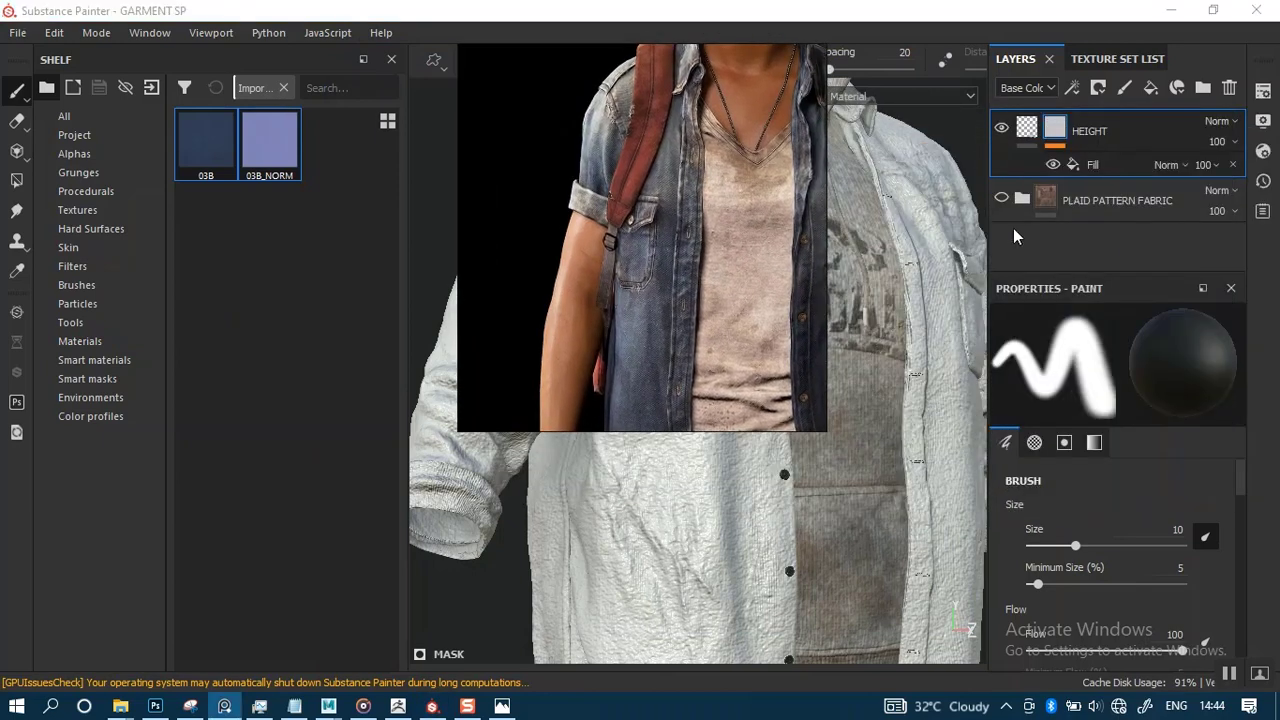
pyautogui.click(1155, 92)
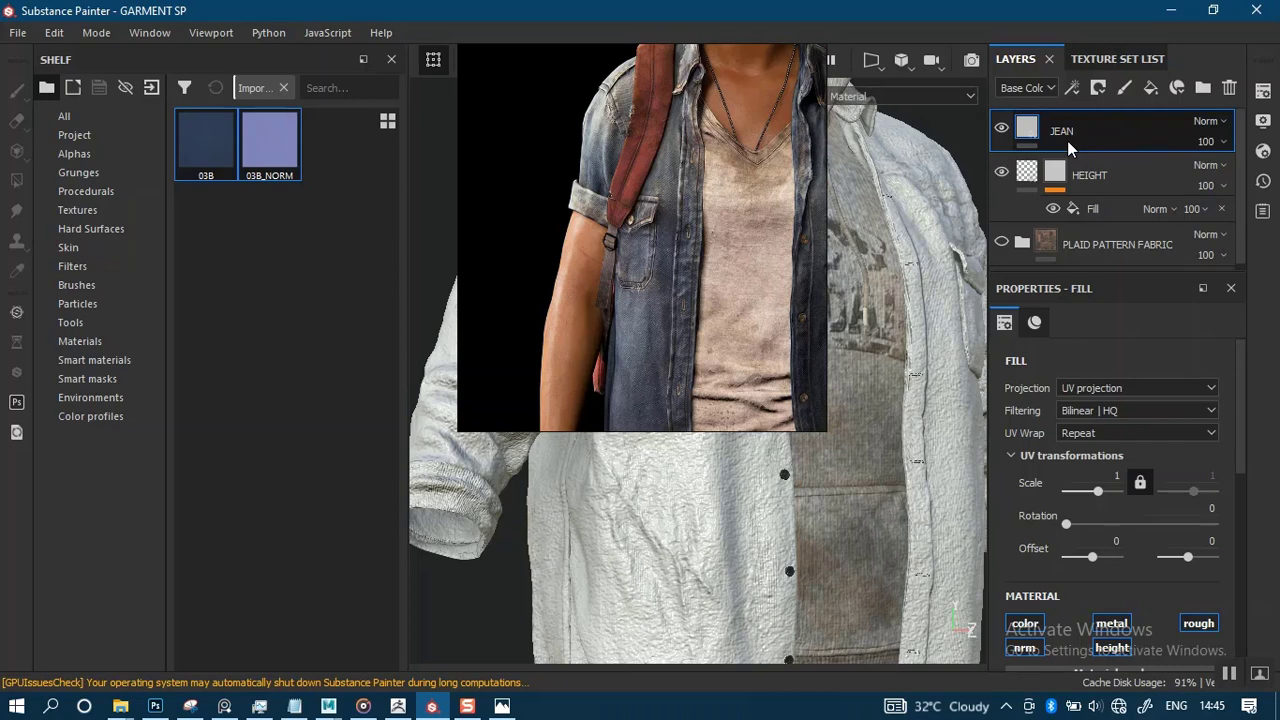
pyautogui.write('O')
pyautogui.press('Return')
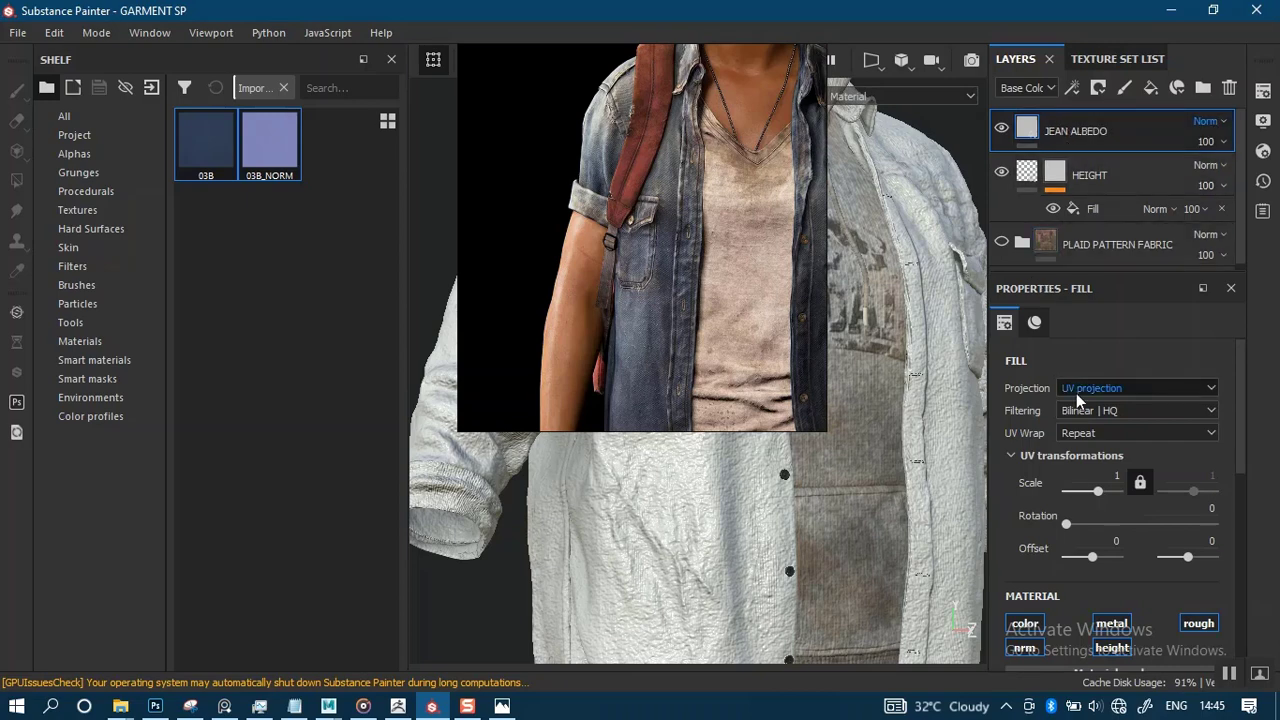
# Assign the 03B texture to the JEAN ALBEDO layer's base color and 03B_NORM to its normal channel.
pyautogui.scroll(-5, 1238, 470)
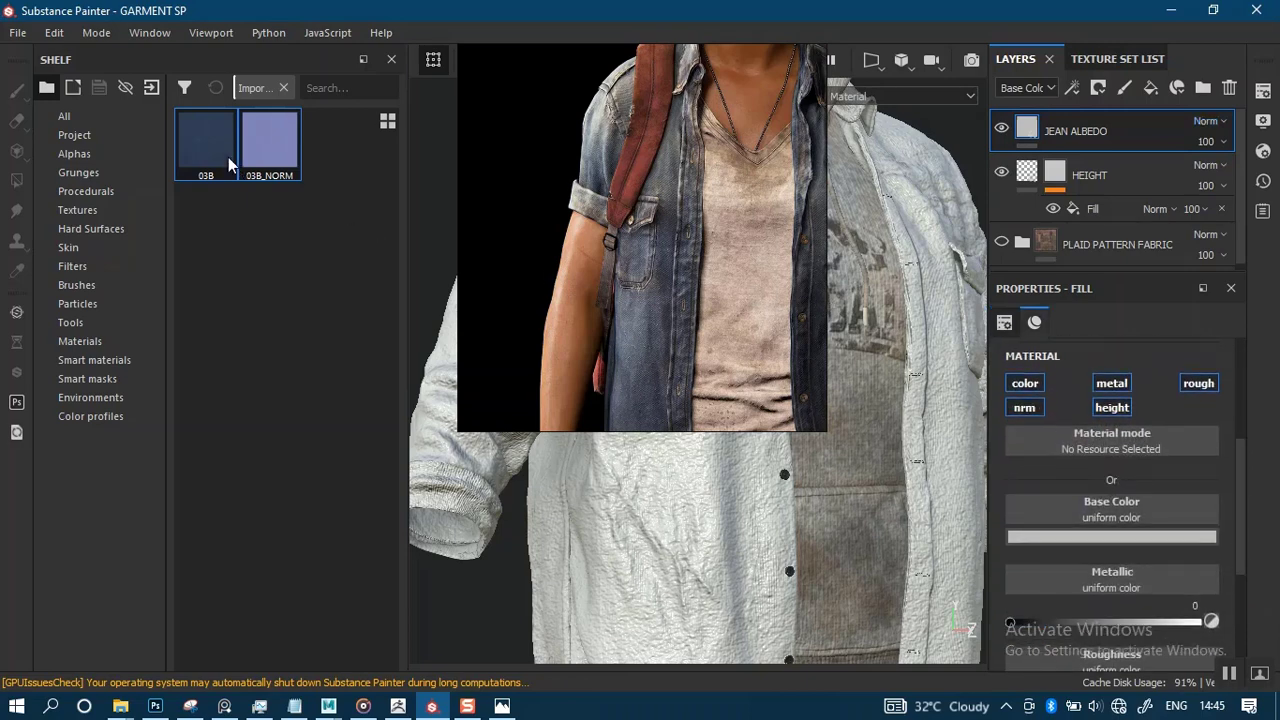
pyautogui.moveTo(228, 163); pyautogui.dragTo(1059, 510)
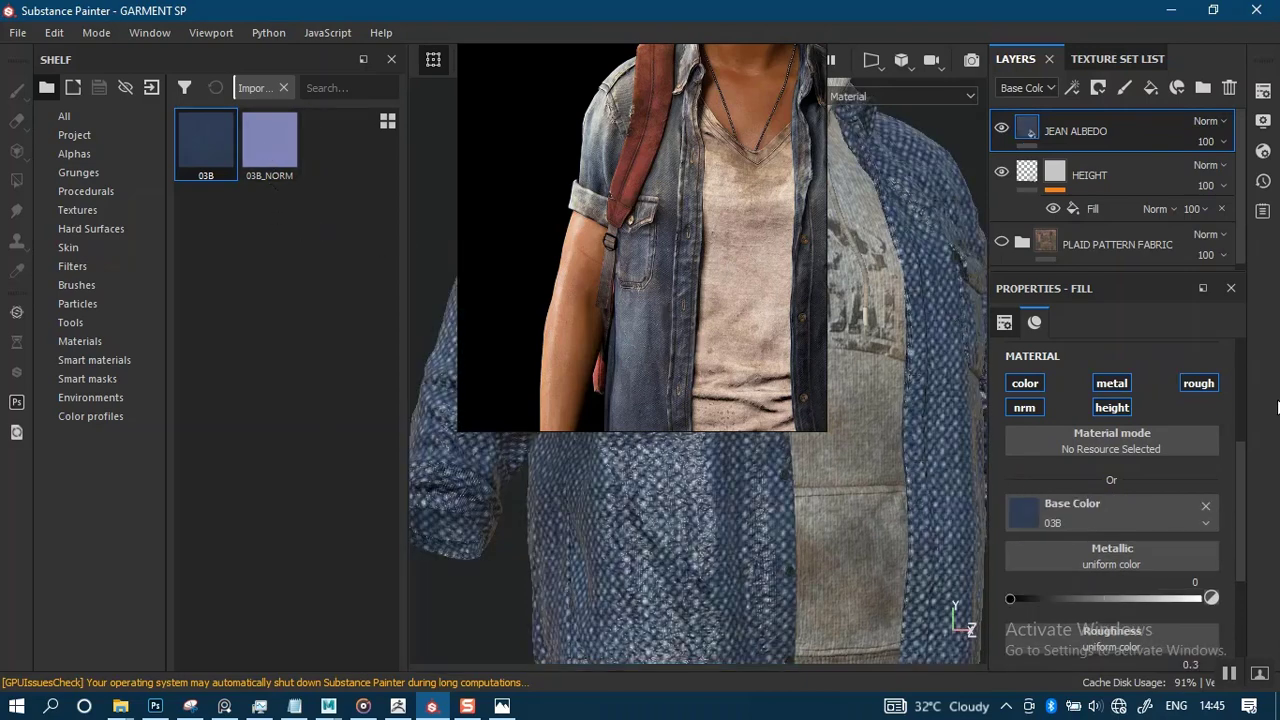
pyautogui.scroll(-3, 1245, 530)
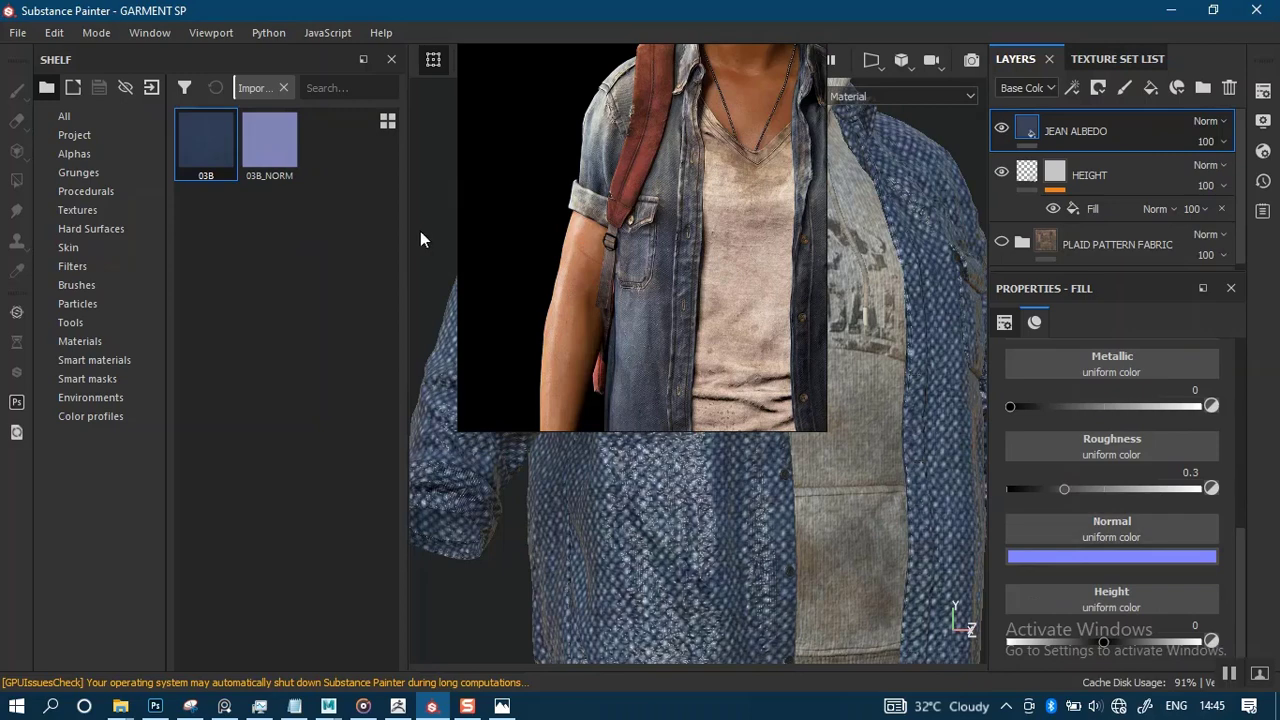
pyautogui.moveTo(267, 150); pyautogui.dragTo(1045, 531)
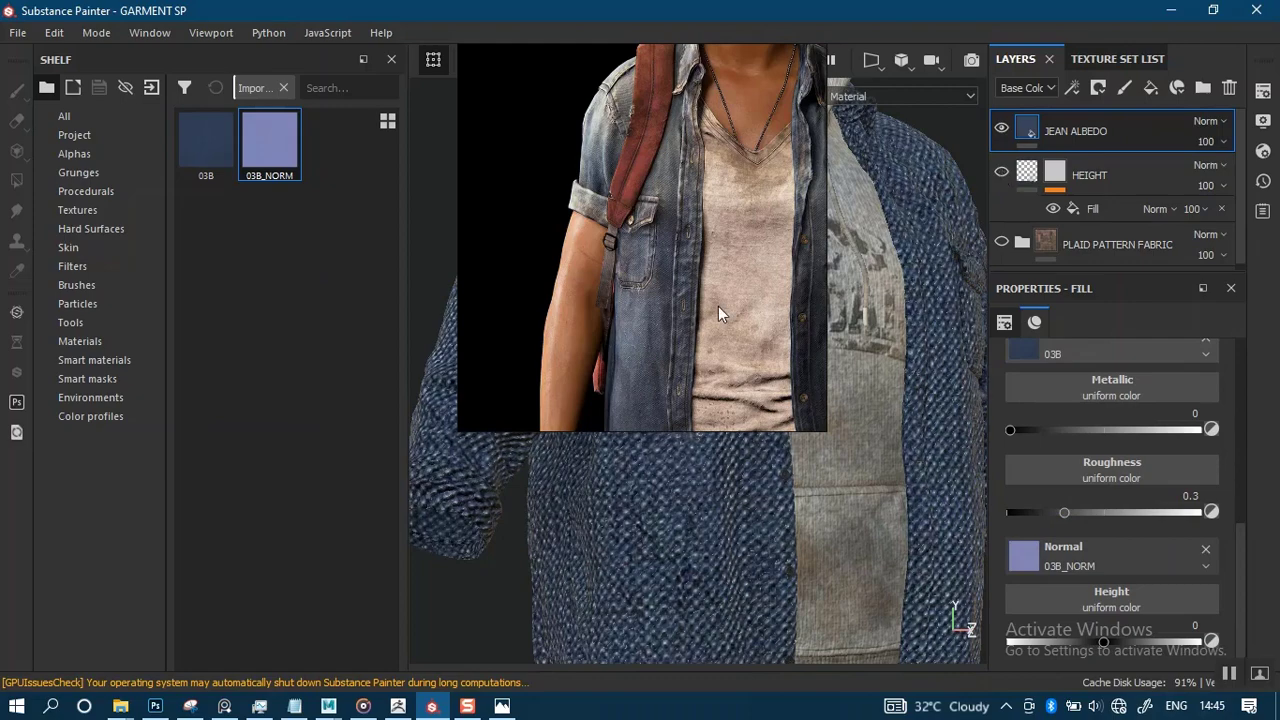
# Move the reference image off the model and isolate the ENGLISH_SHIRT texture set in the viewport.
pyautogui.moveTo(690, 322); pyautogui.dragTo(173, 320)
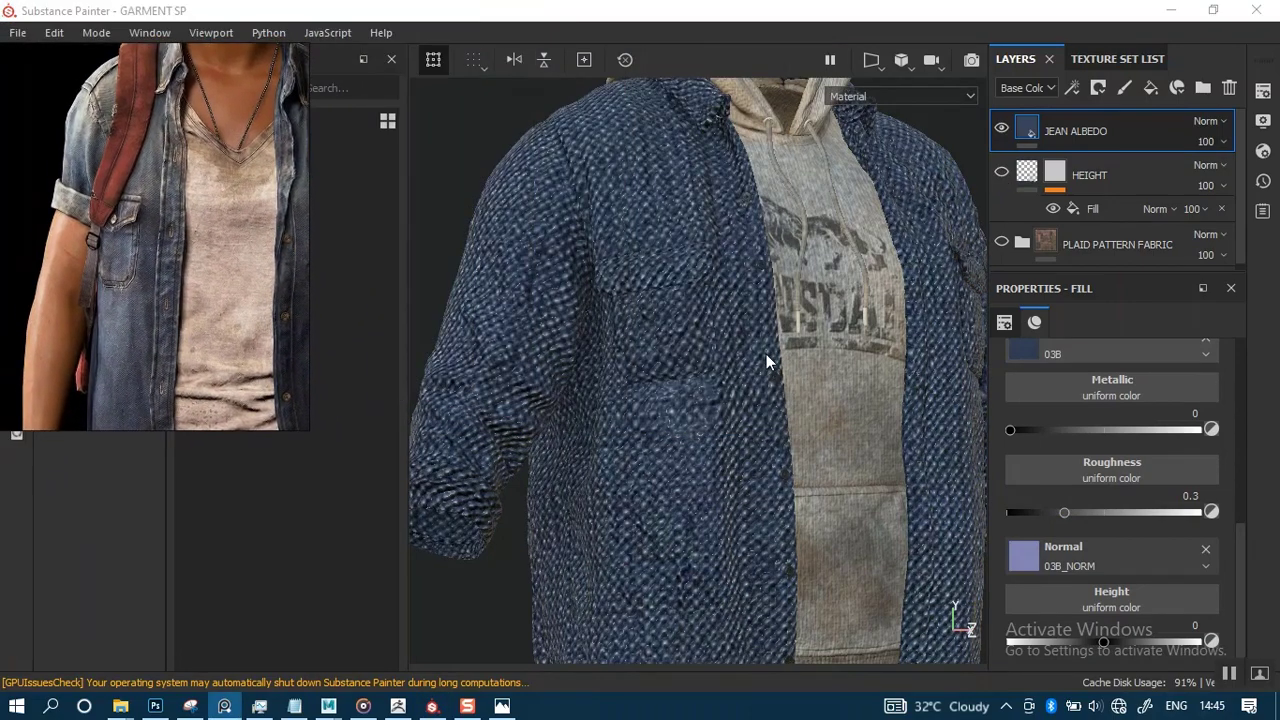
pyautogui.keyDown('alt'); pyautogui.moveTo(740, 385); pyautogui.dragTo(729, 478, button='right'); pyautogui.keyUp('alt')
pyautogui.moveTo(729, 478)
pyautogui.keyDown('alt'); pyautogui.mouseDown()
pyautogui.moveTo(729, 406)
pyautogui.moveTo(718, 425)
pyautogui.moveTo(863, 380)
pyautogui.moveTo(789, 400)
pyautogui.moveTo(766, 457)
pyautogui.moveTo(689, 400)
pyautogui.moveTo(614, 286)
pyautogui.moveTo(757, 329)
pyautogui.mouseUp(); pyautogui.keyUp('alt')
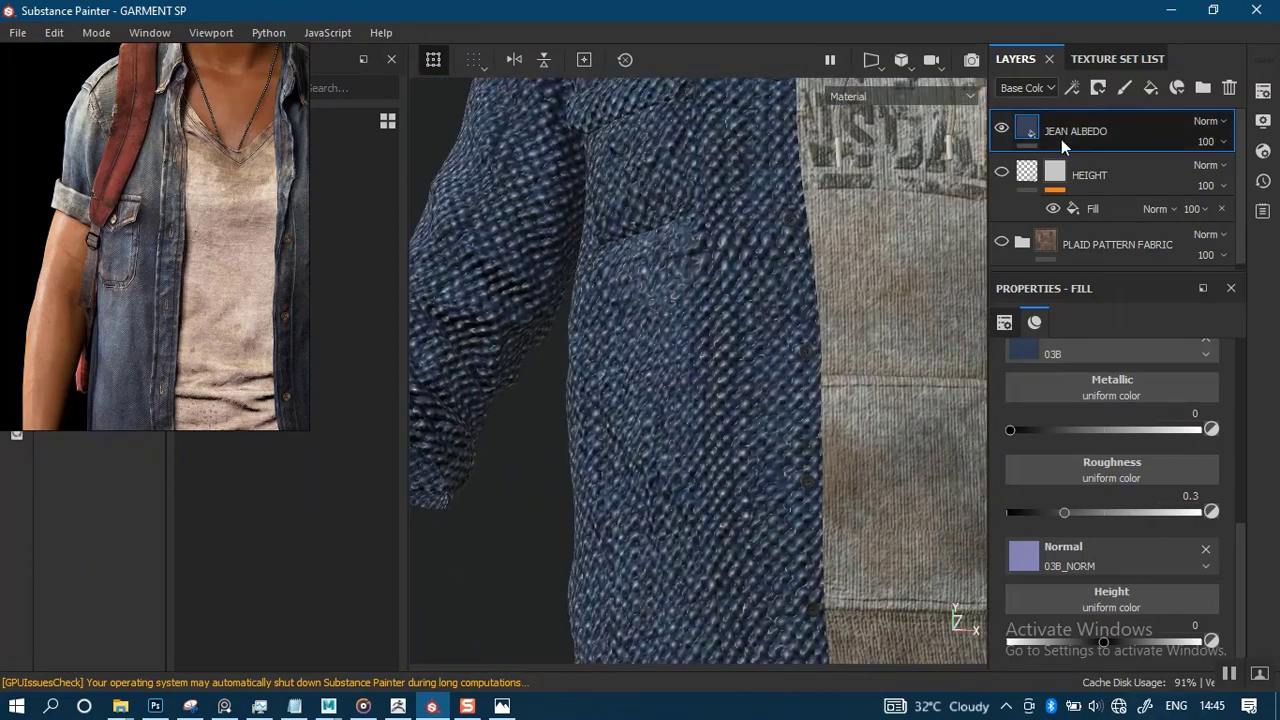
pyautogui.click(1103, 58)
pyautogui.click(1032, 84)
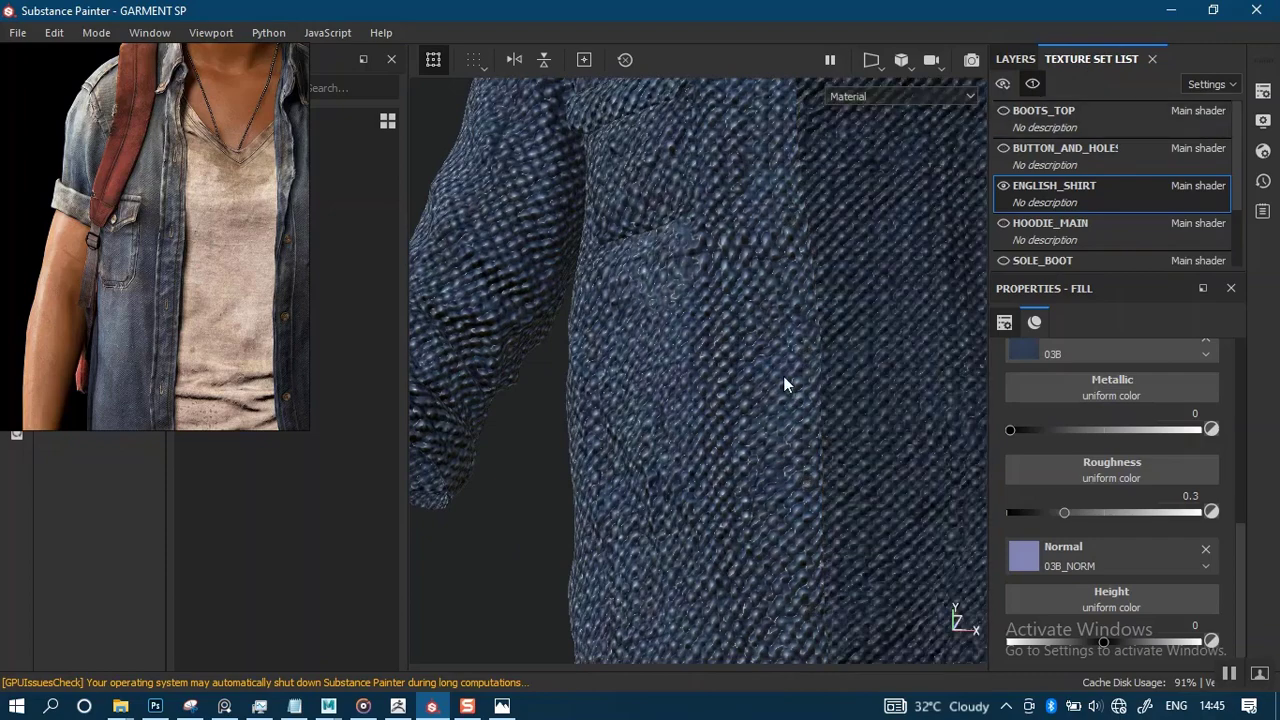
# Raise the JEAN ALBEDO layer's roughness to 0.8647.
pyautogui.keyDown('alt'); pyautogui.moveTo(783, 376); pyautogui.dragTo(774, 249, button='right'); pyautogui.keyUp('alt')
pyautogui.keyDown('alt'); pyautogui.moveTo(774, 249); pyautogui.dragTo(730, 345, button='middle'); pyautogui.keyUp('alt')
pyautogui.keyDown('alt'); pyautogui.moveTo(730, 345); pyautogui.dragTo(699, 394); pyautogui.keyUp('alt')
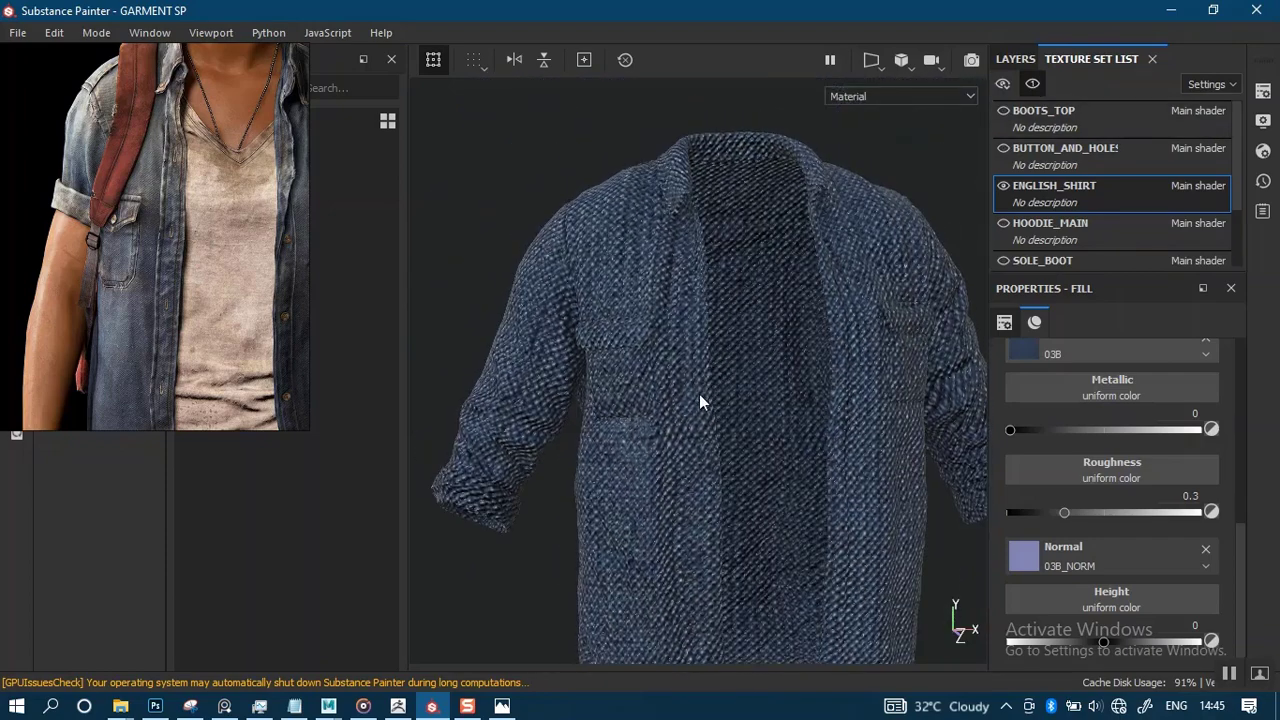
pyautogui.keyDown('alt'); pyautogui.moveTo(737, 410); pyautogui.dragTo(707, 364, button='middle'); pyautogui.keyUp('alt')
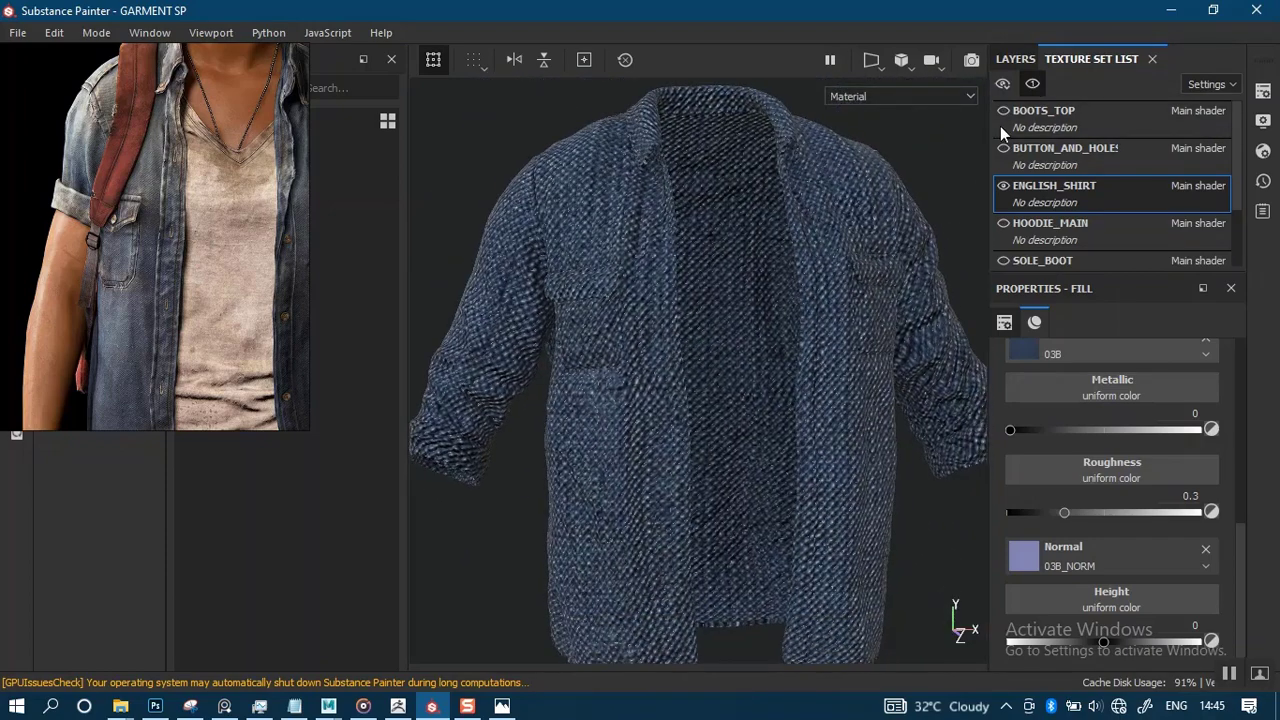
pyautogui.click(1015, 59)
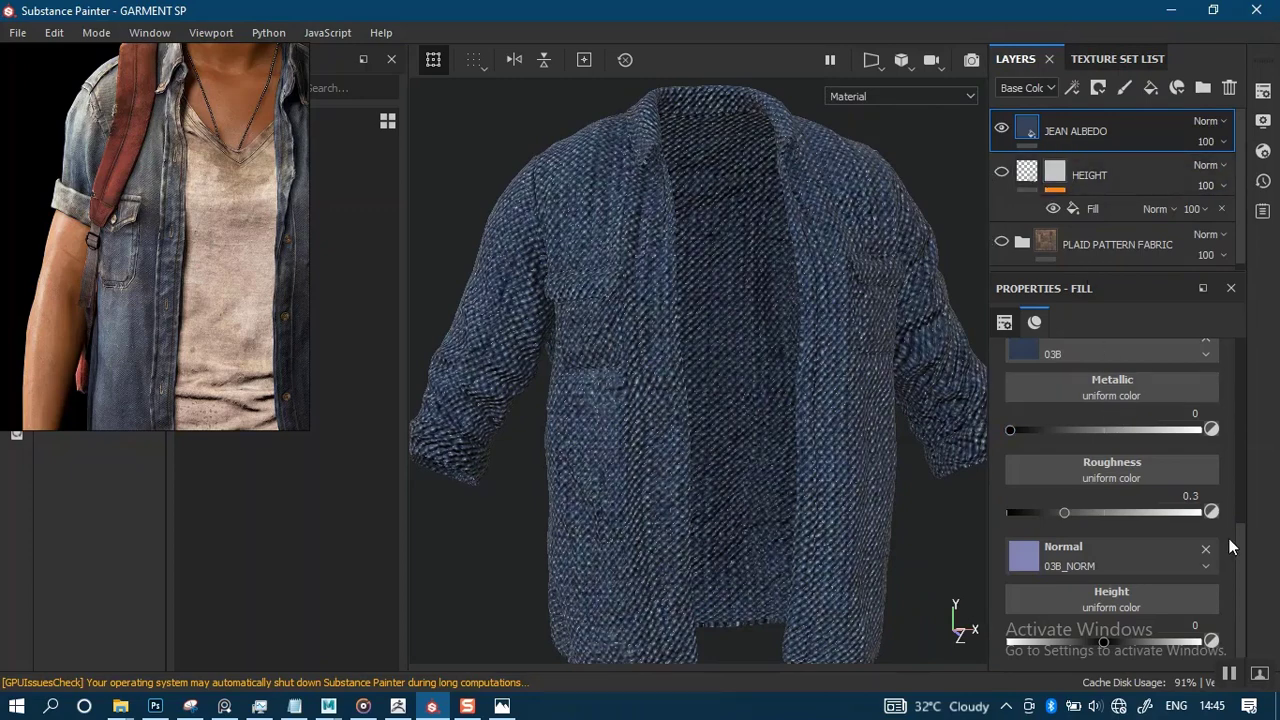
pyautogui.moveTo(1064, 512); pyautogui.dragTo(1172, 516)
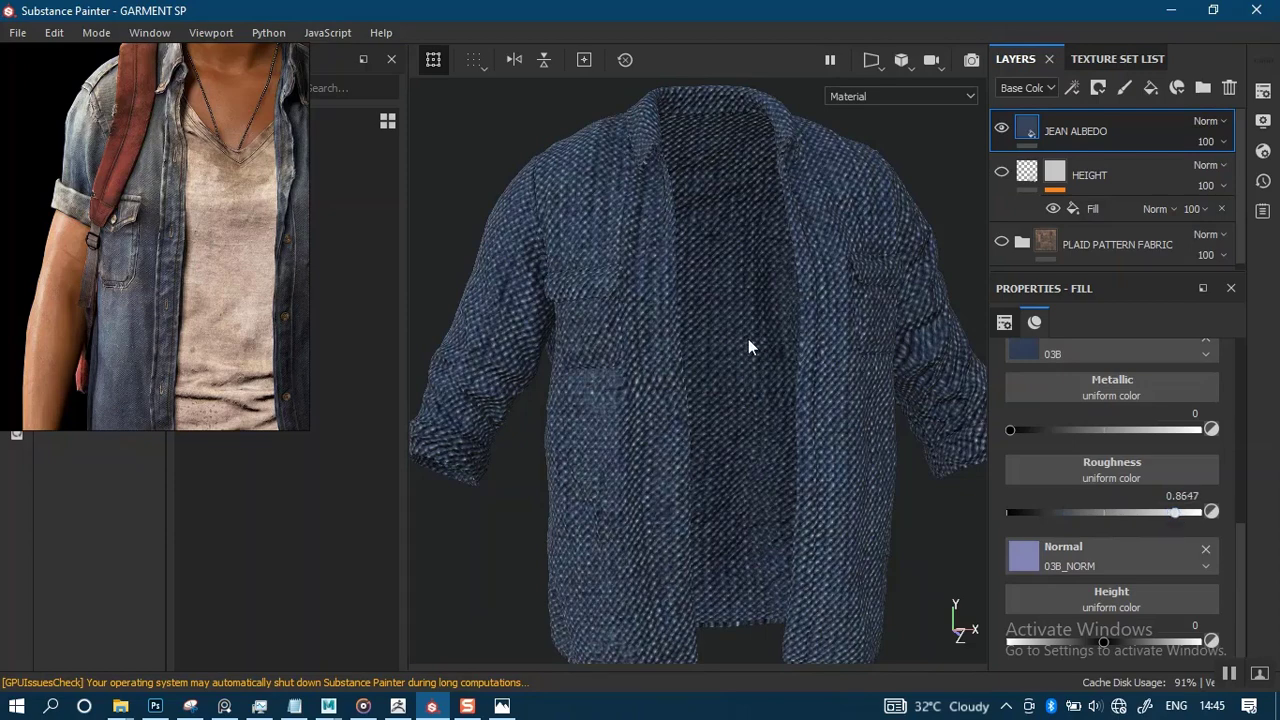
# Set the UV scale of the JEAN ALBEDO fill to 10.
pyautogui.scroll(3, 748, 339)
pyautogui.keyDown('alt'); pyautogui.moveTo(723, 426); pyautogui.dragTo(672, 346, button='middle'); pyautogui.keyUp('alt')
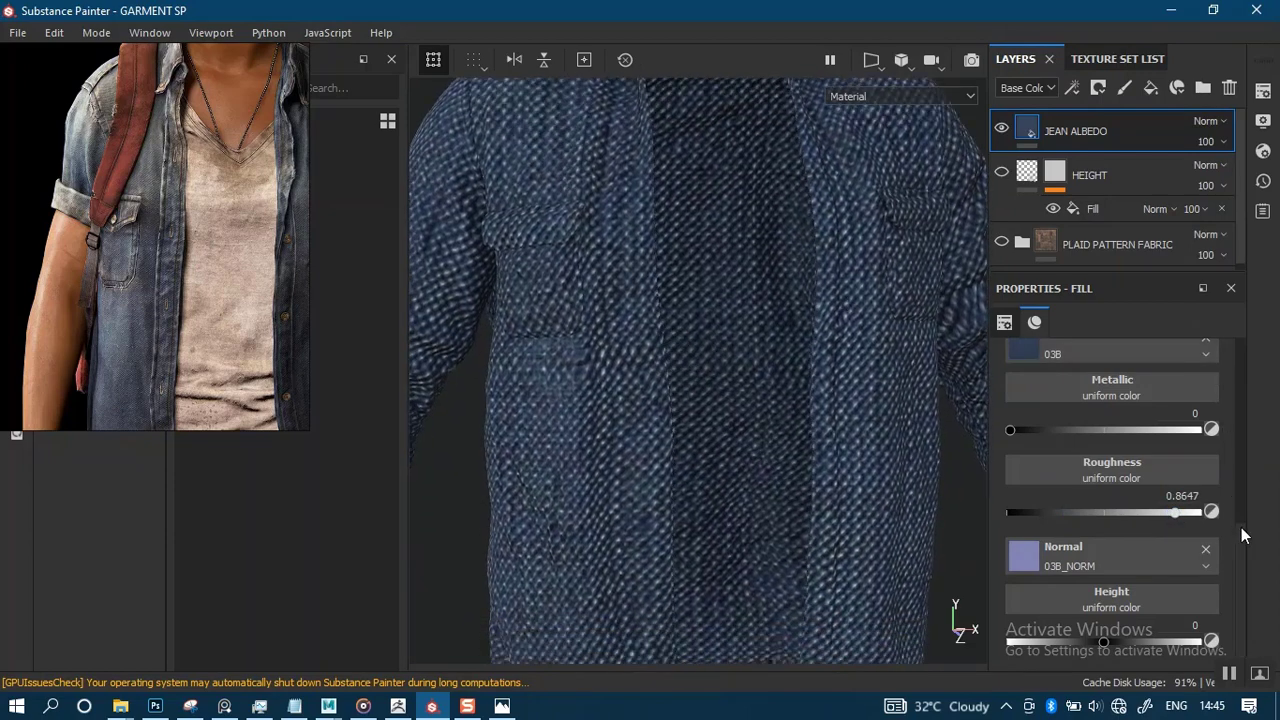
pyautogui.moveTo(1240, 530); pyautogui.dragTo(1234, 381)
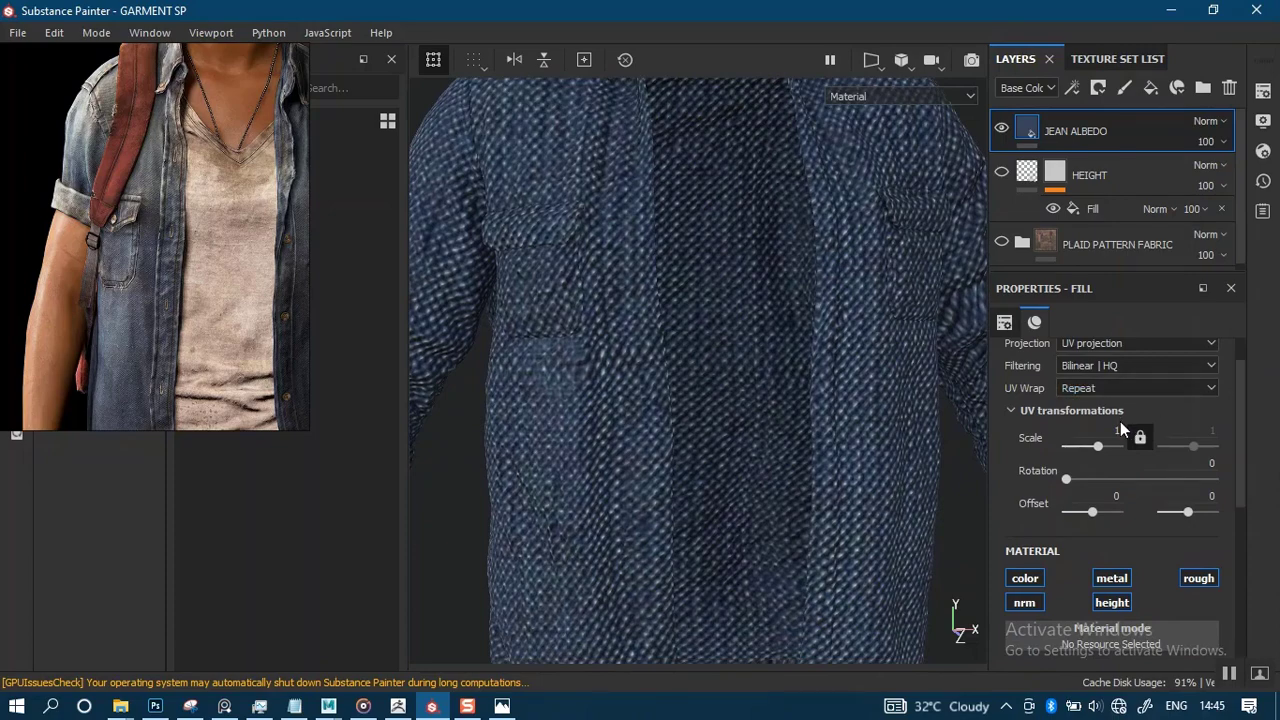
pyautogui.keyDown('alt'); pyautogui.moveTo(652, 410); pyautogui.dragTo(706, 322); pyautogui.keyUp('alt')
pyautogui.keyDown('alt'); pyautogui.moveTo(706, 322); pyautogui.dragTo(854, 301, button='middle'); pyautogui.keyUp('alt')
pyautogui.keyDown('alt'); pyautogui.moveTo(854, 301); pyautogui.dragTo(839, 362, button='right'); pyautogui.keyUp('alt')
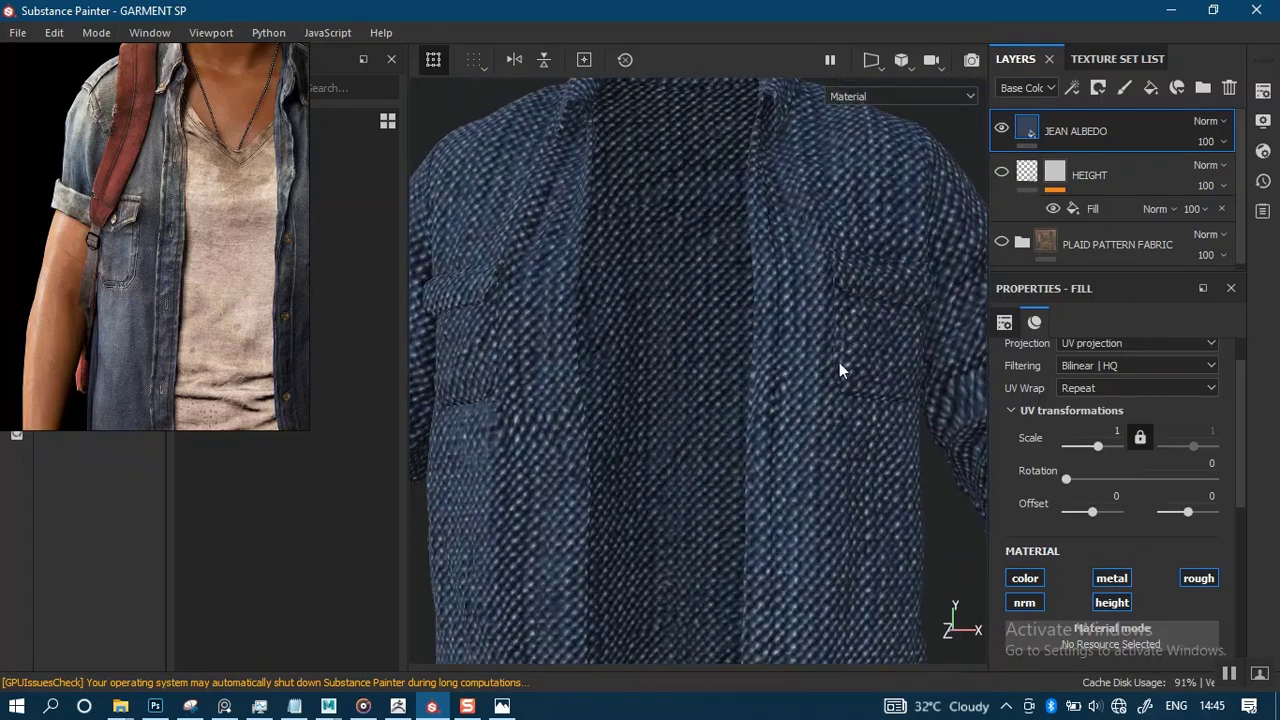
pyautogui.keyDown('alt'); pyautogui.moveTo(839, 362); pyautogui.dragTo(839, 325); pyautogui.keyUp('alt')
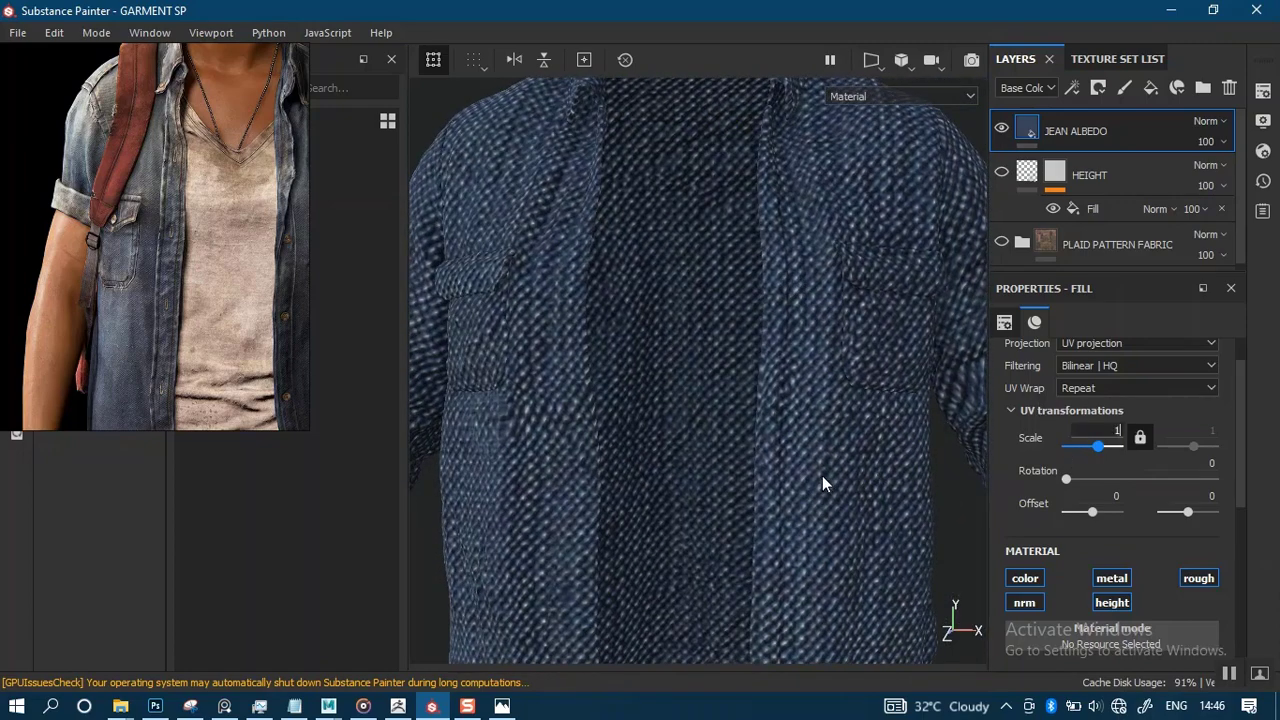
pyautogui.press('Return')
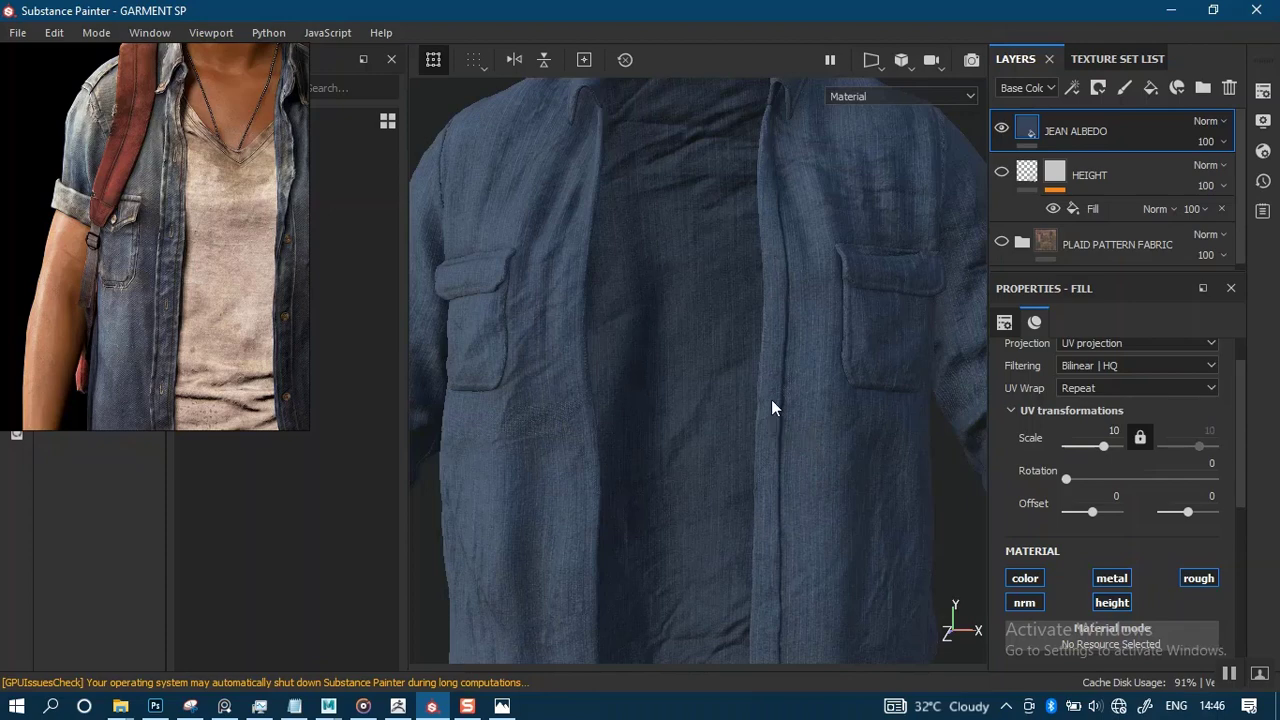
# Examine the denim weave around the shirt's front pocket and lower panel, and check the ENGLISH_SHIRT texture set settings.
pyautogui.keyDown('alt'); pyautogui.moveTo(734, 415); pyautogui.dragTo(694, 422); pyautogui.keyUp('alt')
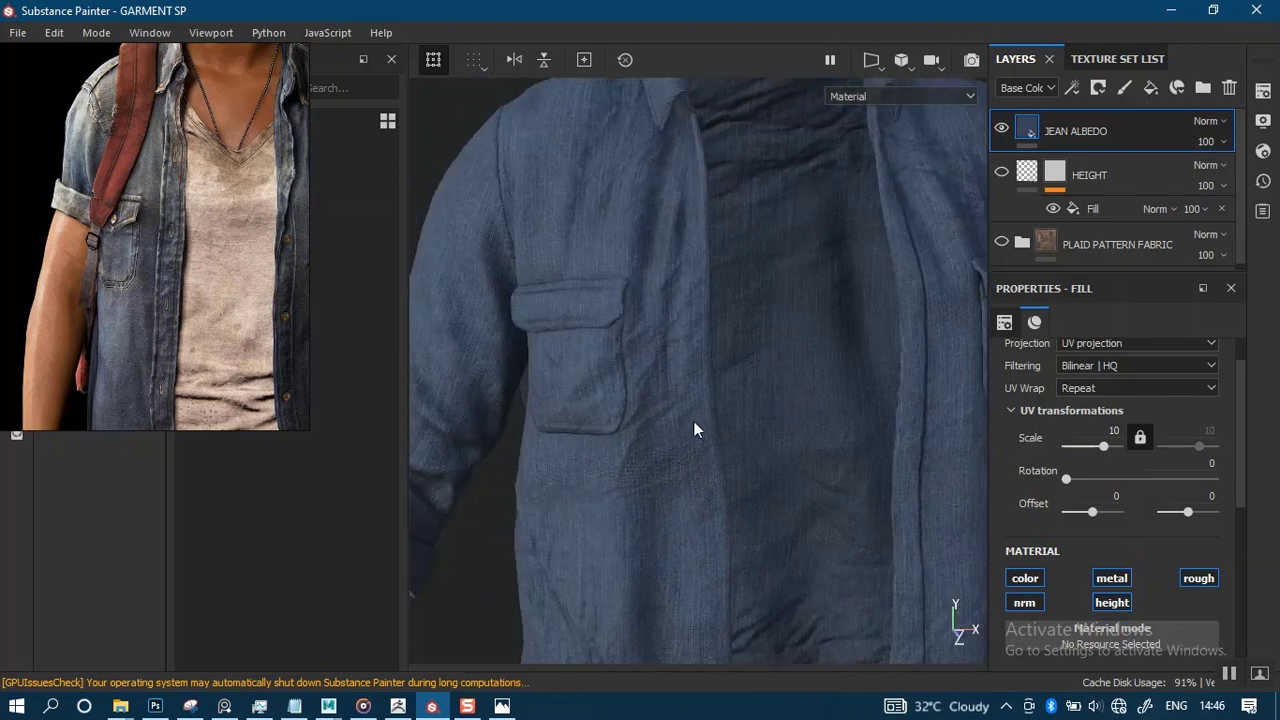
pyautogui.keyDown('alt'); pyautogui.moveTo(697, 461); pyautogui.dragTo(696, 373, button='middle'); pyautogui.keyUp('alt')
pyautogui.keyDown('alt'); pyautogui.moveTo(691, 416); pyautogui.dragTo(718, 557, button='right'); pyautogui.keyUp('alt')
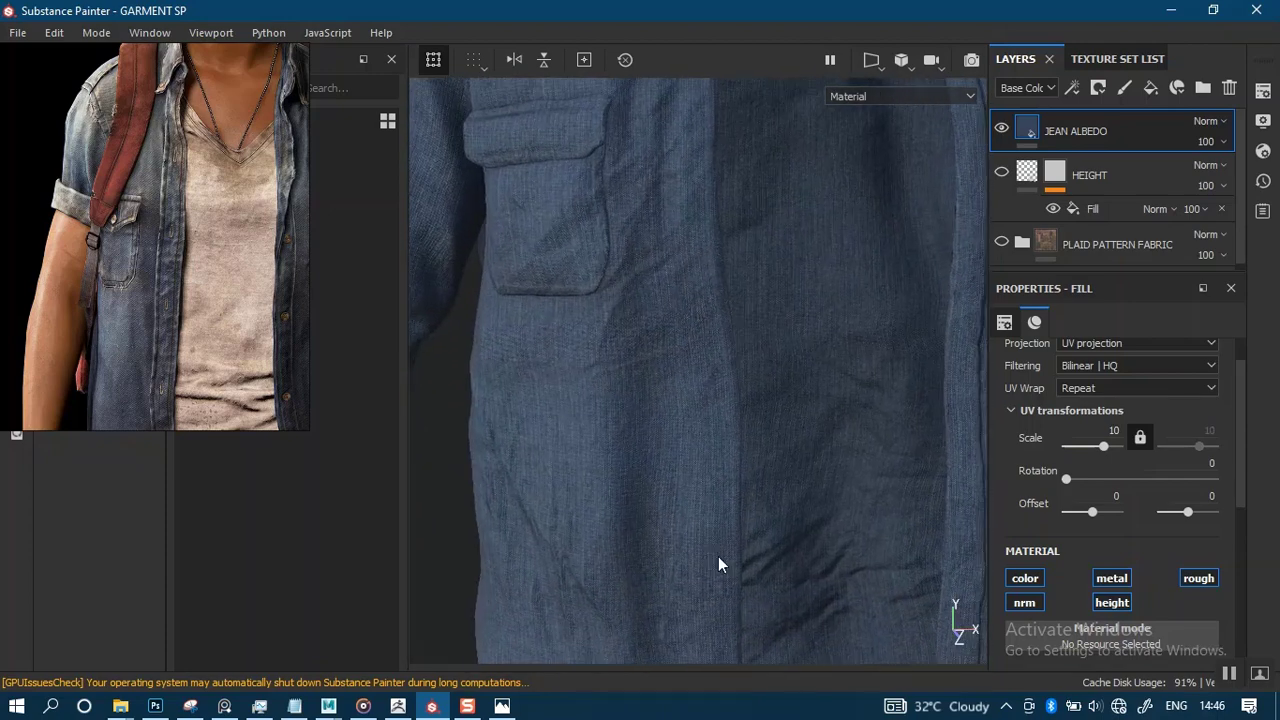
pyautogui.keyDown('alt'); pyautogui.moveTo(688, 465); pyautogui.dragTo(722, 420); pyautogui.keyUp('alt')
pyautogui.keyDown('alt'); pyautogui.moveTo(722, 420); pyautogui.dragTo(671, 497, button='right'); pyautogui.keyUp('alt')
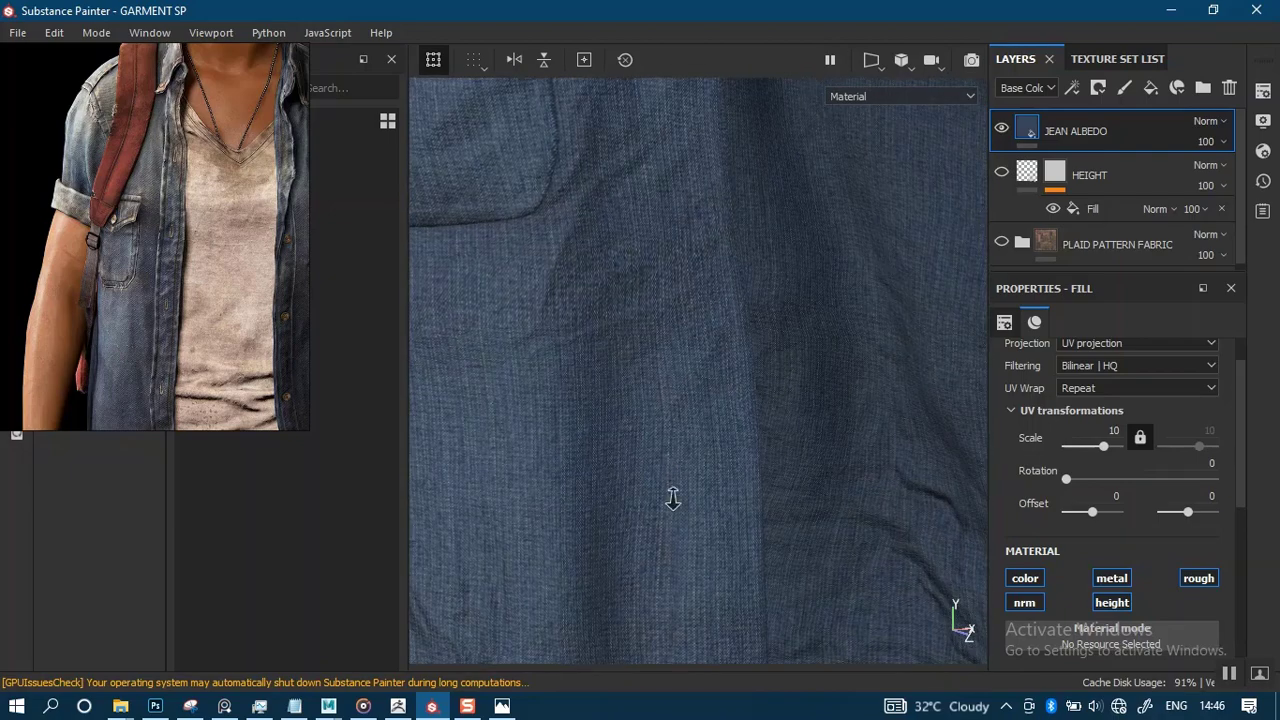
pyautogui.keyDown('alt'); pyautogui.moveTo(727, 374); pyautogui.dragTo(771, 331, button='middle'); pyautogui.keyUp('alt')
pyautogui.keyDown('alt'); pyautogui.moveTo(737, 360); pyautogui.dragTo(840, 430, button='right'); pyautogui.keyUp('alt')
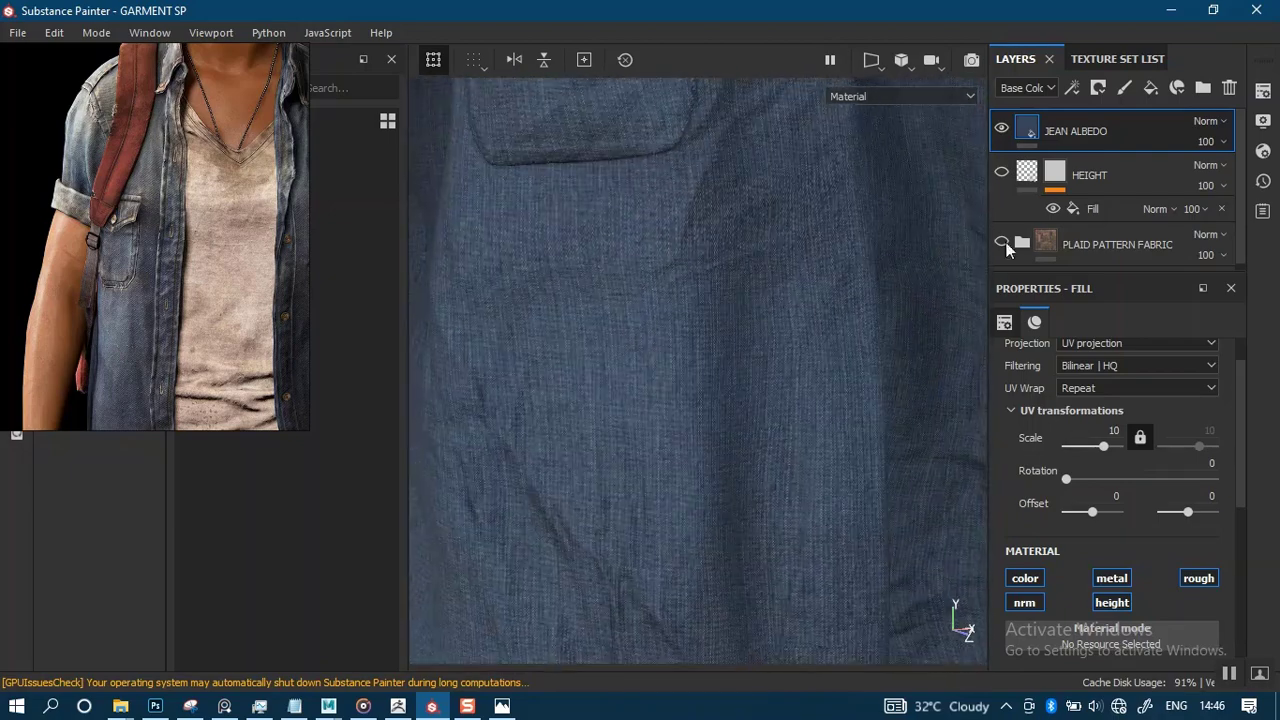
pyautogui.click(1263, 91)
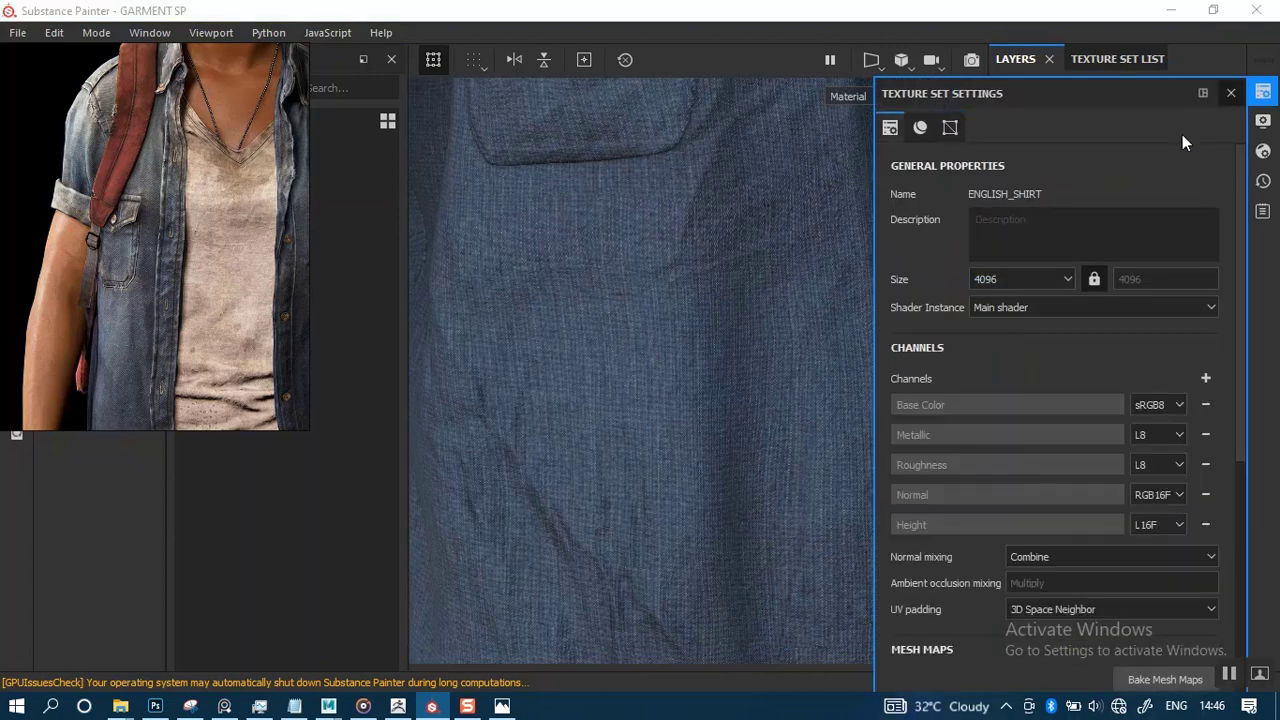
pyautogui.click(1231, 93)
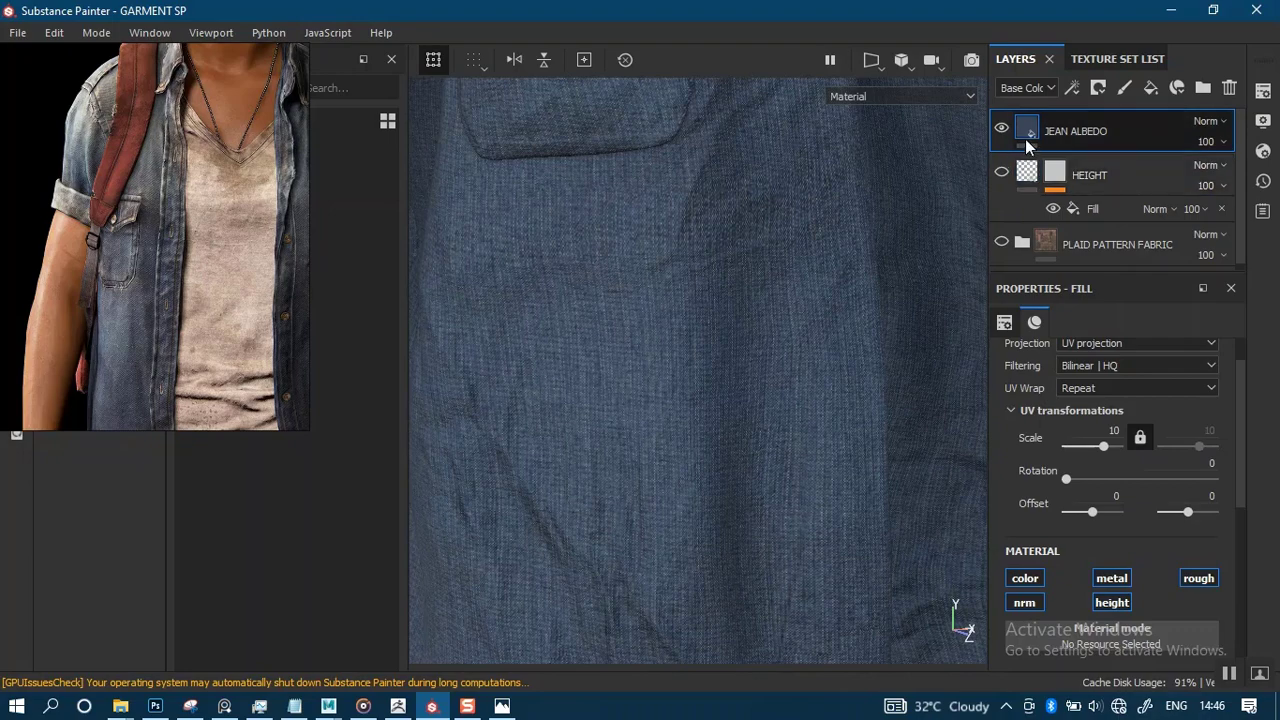
# Turn off the JEAN ALBEDO layer's color channel to expose the weave relief and set its UV scale to 5.
pyautogui.click(1027, 578)
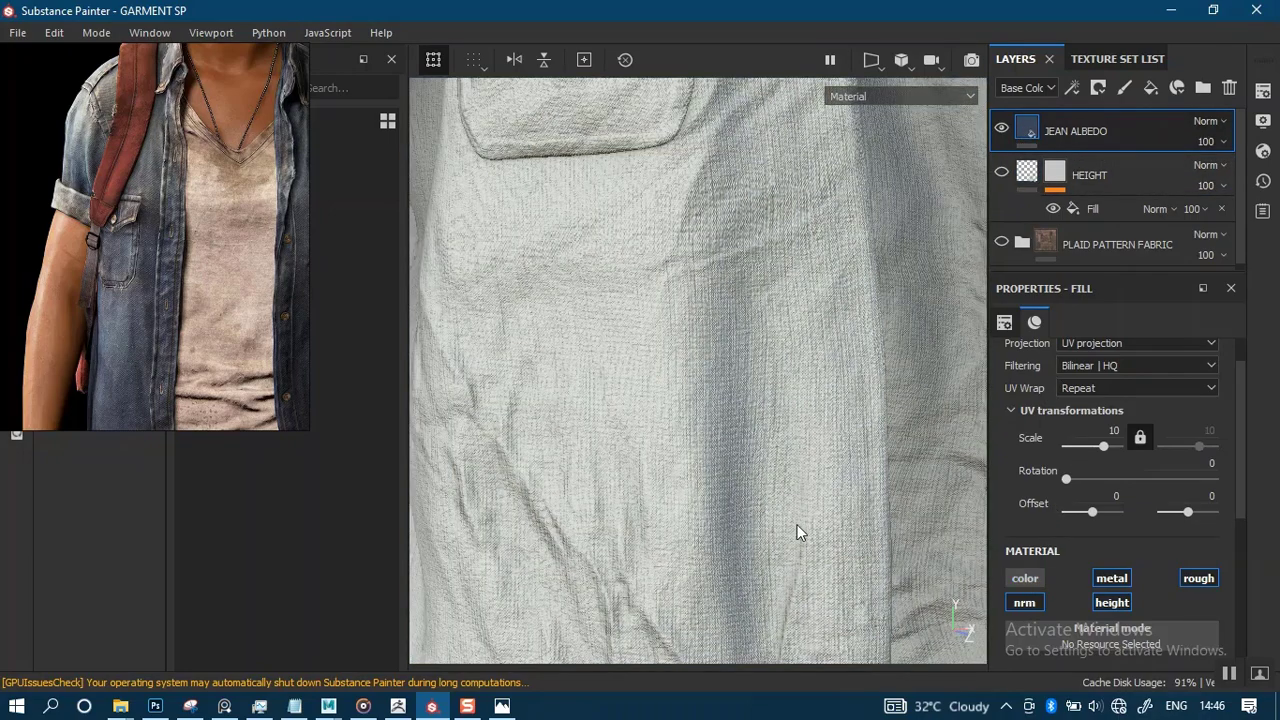
pyautogui.keyDown('alt'); pyautogui.moveTo(798, 532); pyautogui.dragTo(786, 290); pyautogui.keyUp('alt')
pyautogui.keyDown('alt'); pyautogui.moveTo(821, 435); pyautogui.dragTo(851, 505); pyautogui.keyUp('alt')
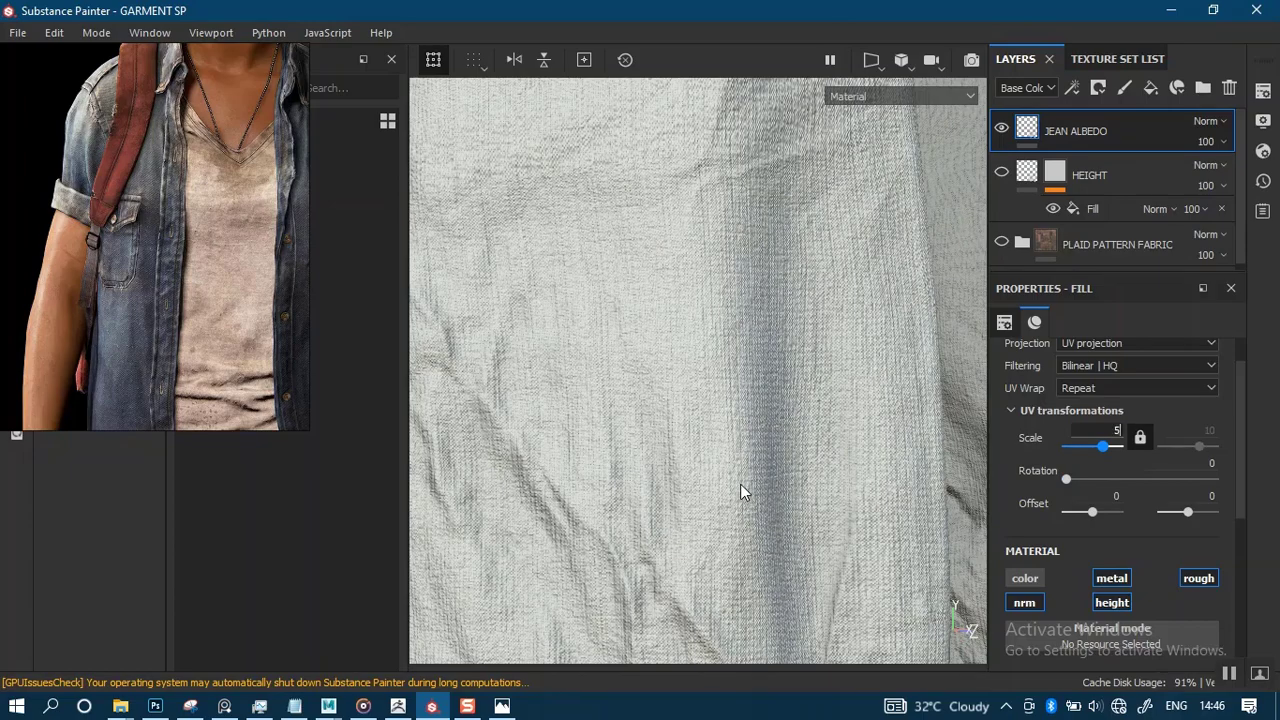
pyautogui.write('5')
pyautogui.press('Return')
# Examine the uncolored weave relief on the sleeves, pockets and front panels of the shirt.
pyautogui.keyDown('alt'); pyautogui.moveTo(754, 480); pyautogui.dragTo(762, 165, button='right'); pyautogui.keyUp('alt')
pyautogui.scroll(-1, 740, 391)
pyautogui.keyDown('alt'); pyautogui.moveTo(737, 398); pyautogui.dragTo(890, 500); pyautogui.keyUp('alt')
pyautogui.keyDown('alt'); pyautogui.moveTo(794, 312); pyautogui.dragTo(788, 426, button='right'); pyautogui.keyUp('alt')
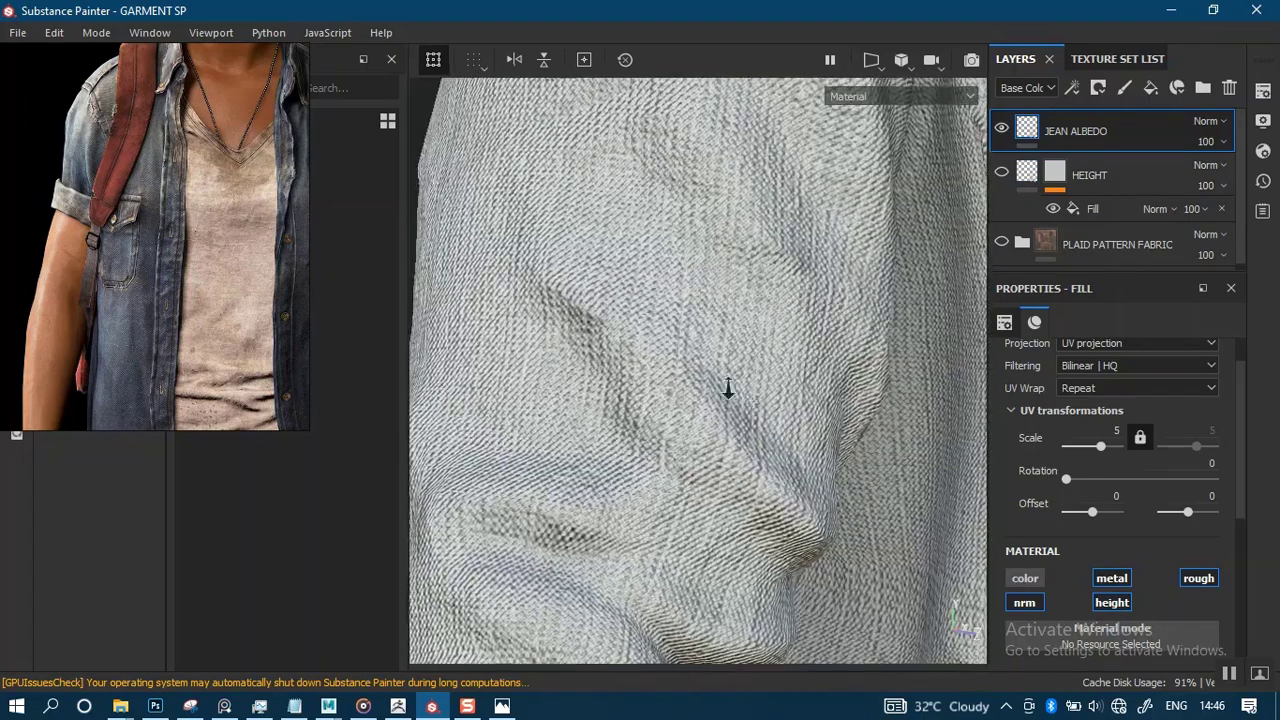
pyautogui.keyDown('alt'); pyautogui.moveTo(728, 391); pyautogui.dragTo(717, 380, button='right'); pyautogui.keyUp('alt')
pyautogui.keyDown('alt'); pyautogui.moveTo(717, 380); pyautogui.dragTo(800, 370); pyautogui.keyUp('alt')
pyautogui.moveTo(780, 370)
pyautogui.keyDown('alt'); pyautogui.mouseDown(button='right')
pyautogui.moveTo(769, 423)
pyautogui.moveTo(808, 366)
pyautogui.moveTo(786, 357)
pyautogui.mouseUp(button='right'); pyautogui.keyUp('alt')
pyautogui.scroll(-2, 808, 368)
pyautogui.keyDown('alt'); pyautogui.moveTo(786, 357); pyautogui.dragTo(771, 429); pyautogui.keyUp('alt')
pyautogui.keyDown('alt'); pyautogui.moveTo(771, 429); pyautogui.dragTo(796, 290, button='right'); pyautogui.keyUp('alt')
pyautogui.moveTo(789, 378)
pyautogui.keyDown('alt'); pyautogui.mouseDown()
pyautogui.moveTo(807, 330)
pyautogui.moveTo(764, 353)
pyautogui.moveTo(785, 378)
pyautogui.mouseUp(); pyautogui.keyUp('alt')
pyautogui.keyDown('alt'); pyautogui.moveTo(862, 394); pyautogui.dragTo(854, 446, button='right'); pyautogui.keyUp('alt')
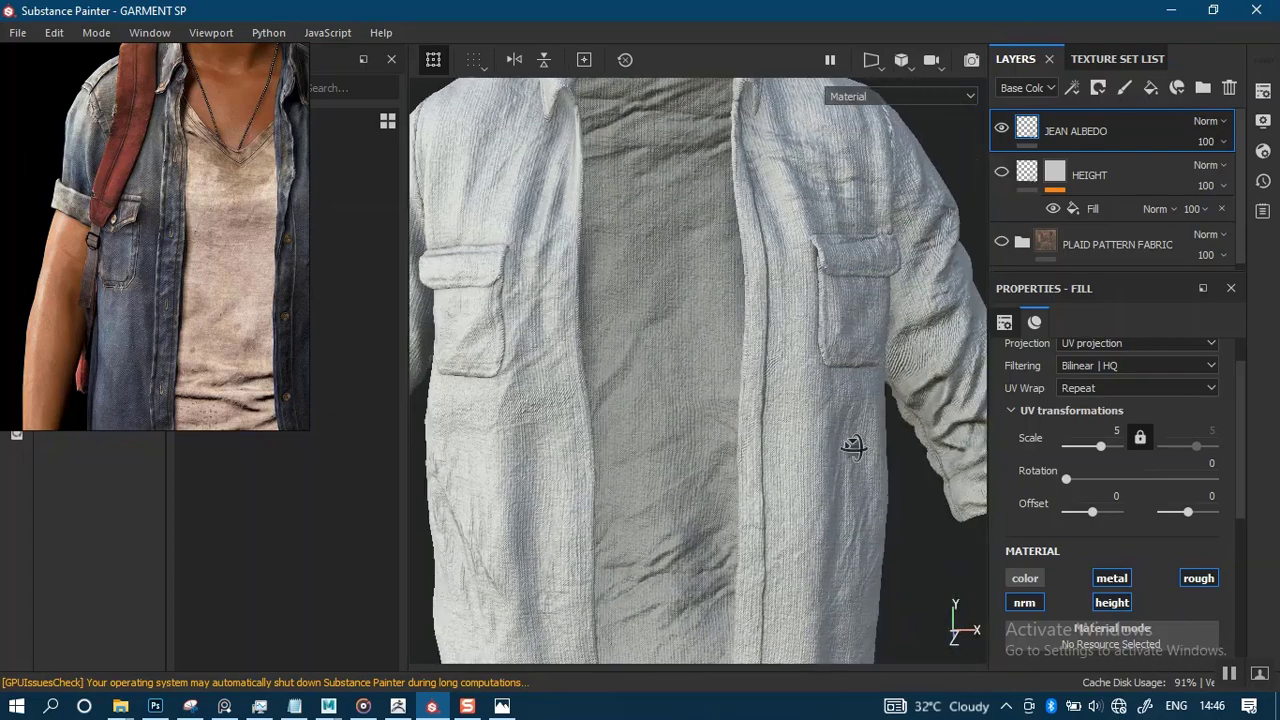
pyautogui.keyDown('alt'); pyautogui.moveTo(854, 446); pyautogui.dragTo(814, 463); pyautogui.keyUp('alt')
pyautogui.keyDown('alt'); pyautogui.moveTo(814, 463); pyautogui.dragTo(783, 420, button='right'); pyautogui.keyUp('alt')
pyautogui.keyDown('alt'); pyautogui.moveTo(800, 396); pyautogui.dragTo(805, 270, button='middle'); pyautogui.keyUp('alt')
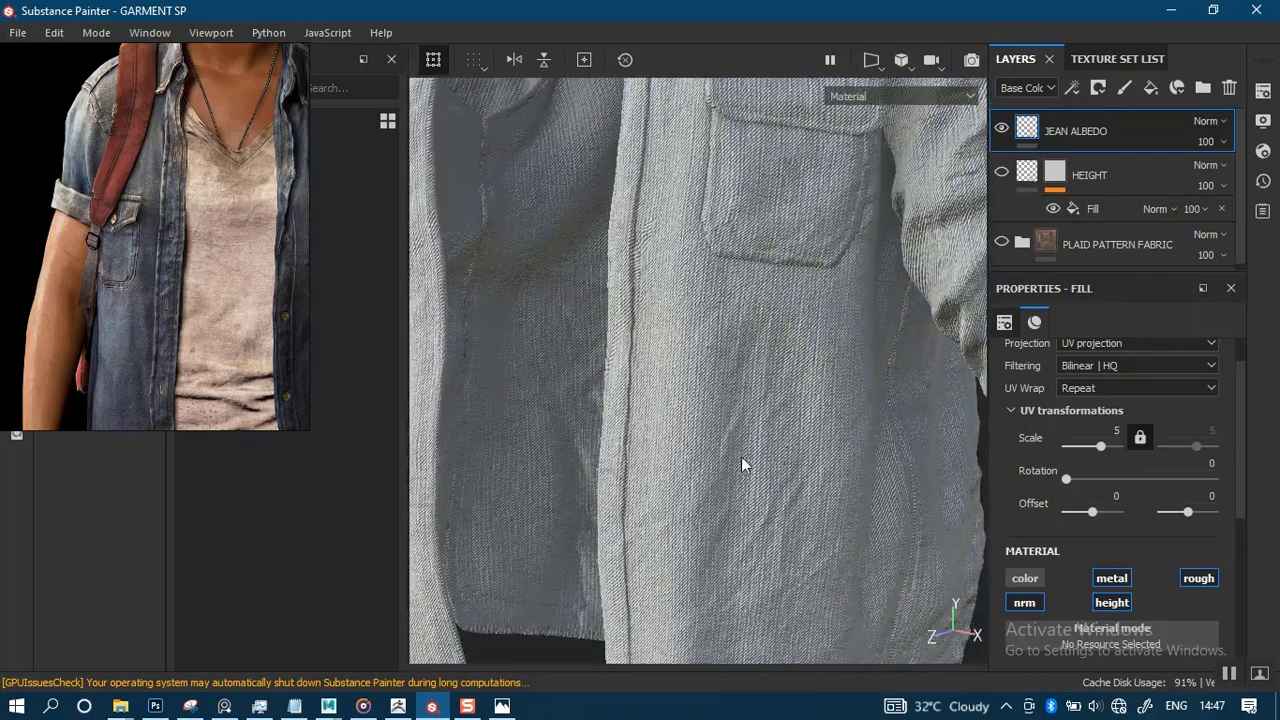
pyautogui.keyDown('alt'); pyautogui.moveTo(752, 485); pyautogui.dragTo(767, 410); pyautogui.keyUp('alt')
pyautogui.keyDown('alt'); pyautogui.moveTo(767, 410); pyautogui.dragTo(789, 284, button='right'); pyautogui.keyUp('alt')
pyautogui.keyDown('alt'); pyautogui.moveTo(762, 357); pyautogui.dragTo(760, 446, button='right'); pyautogui.keyUp('alt')
pyautogui.keyDown('alt'); pyautogui.moveTo(760, 446); pyautogui.dragTo(754, 402); pyautogui.keyUp('alt')
pyautogui.keyDown('alt'); pyautogui.moveTo(652, 414); pyautogui.dragTo(749, 406, button='middle'); pyautogui.keyUp('alt')
pyautogui.moveTo(733, 408)
pyautogui.keyDown('alt'); pyautogui.mouseDown(button='right')
pyautogui.moveTo(744, 392)
pyautogui.moveTo(720, 417)
pyautogui.moveTo(694, 417)
pyautogui.moveTo(727, 408)
pyautogui.moveTo(762, 560)
pyautogui.moveTo(717, 458)
pyautogui.moveTo(743, 497)
pyautogui.mouseUp(button='right'); pyautogui.keyUp('alt')
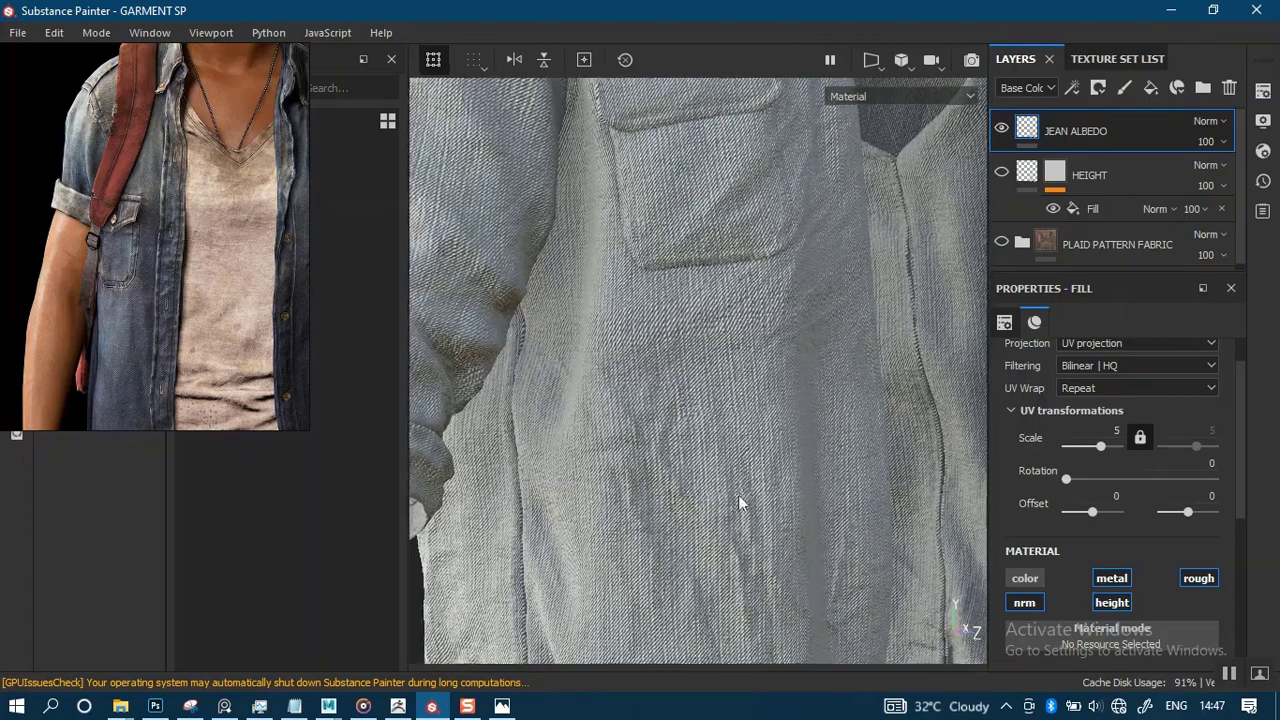
# Set the UV scale of the JEAN ALBEDO fill to 7.
pyautogui.keyDown('alt'); pyautogui.moveTo(718, 441); pyautogui.dragTo(735, 387, button='middle'); pyautogui.keyUp('alt')
pyautogui.keyDown('alt'); pyautogui.moveTo(718, 427); pyautogui.dragTo(746, 500, button='middle'); pyautogui.keyUp('alt')
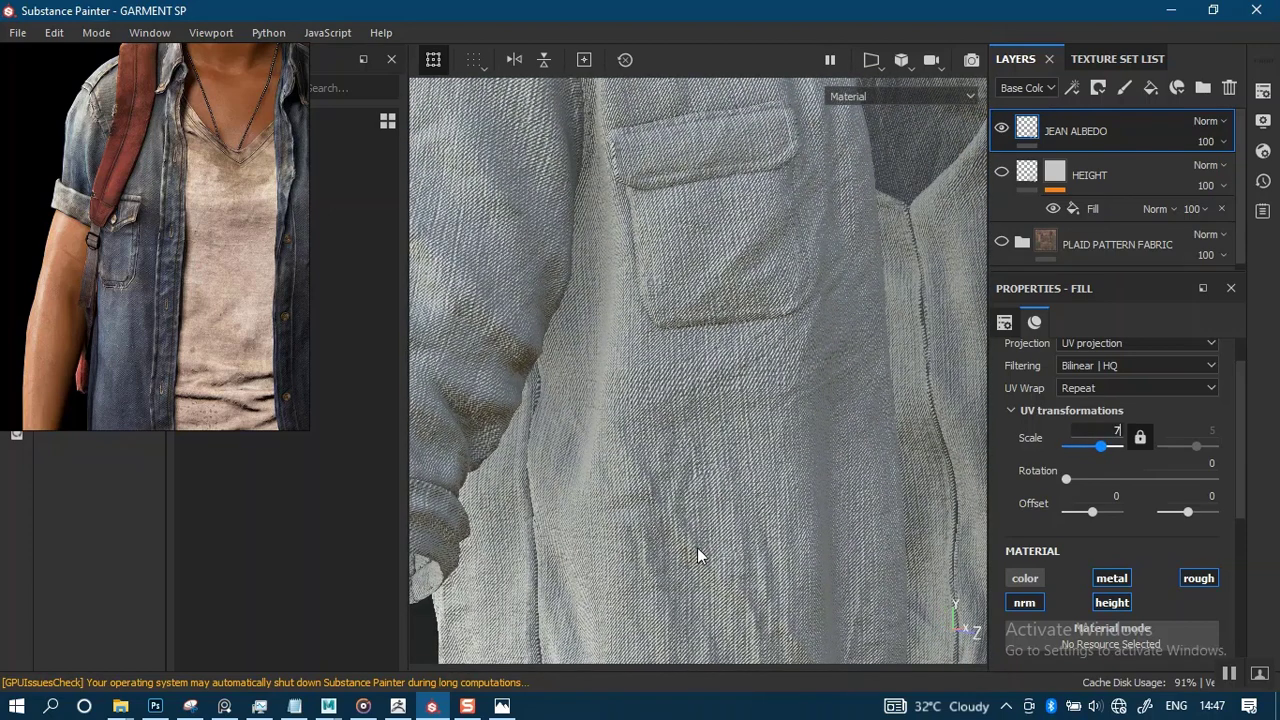
pyautogui.press('Return')
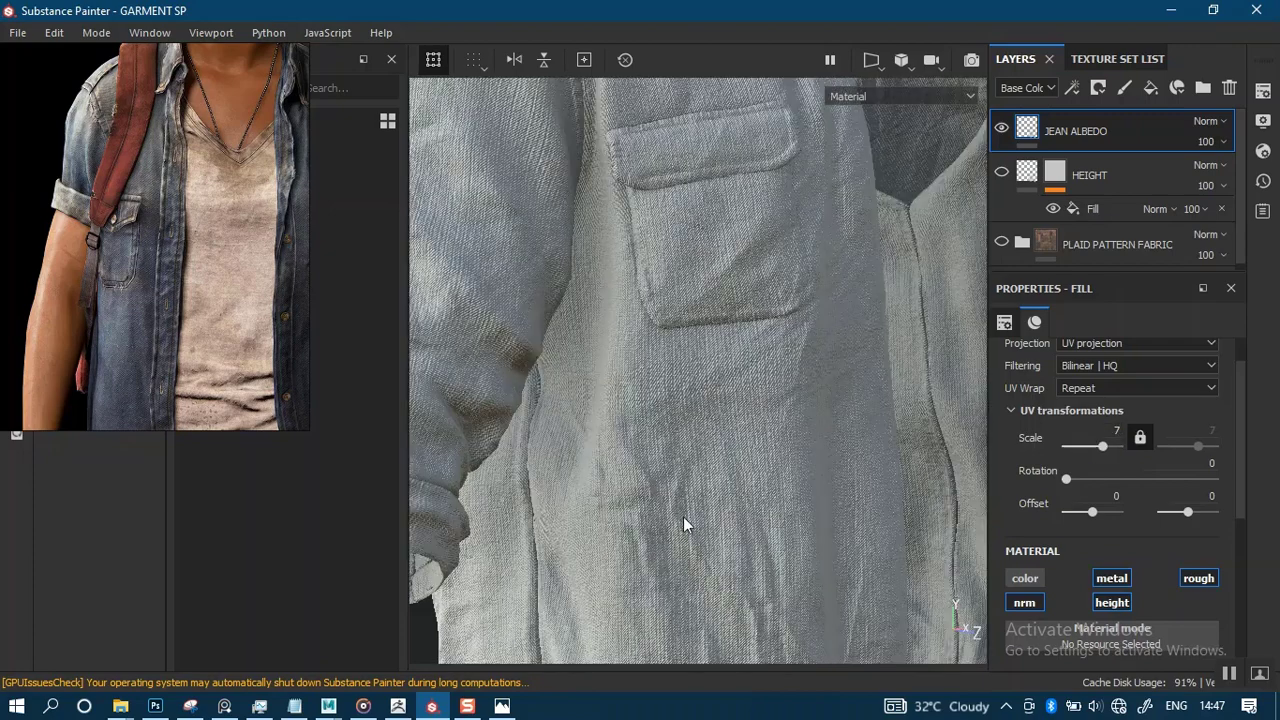
# Check the finer weave around the chest pocket and turn the JEAN ALBEDO layer's color channel back on.
pyautogui.keyDown('alt'); pyautogui.moveTo(723, 440); pyautogui.dragTo(693, 370, button='right'); pyautogui.keyUp('alt')
pyautogui.keyDown('alt'); pyautogui.moveTo(693, 370); pyautogui.dragTo(731, 410); pyautogui.keyUp('alt')
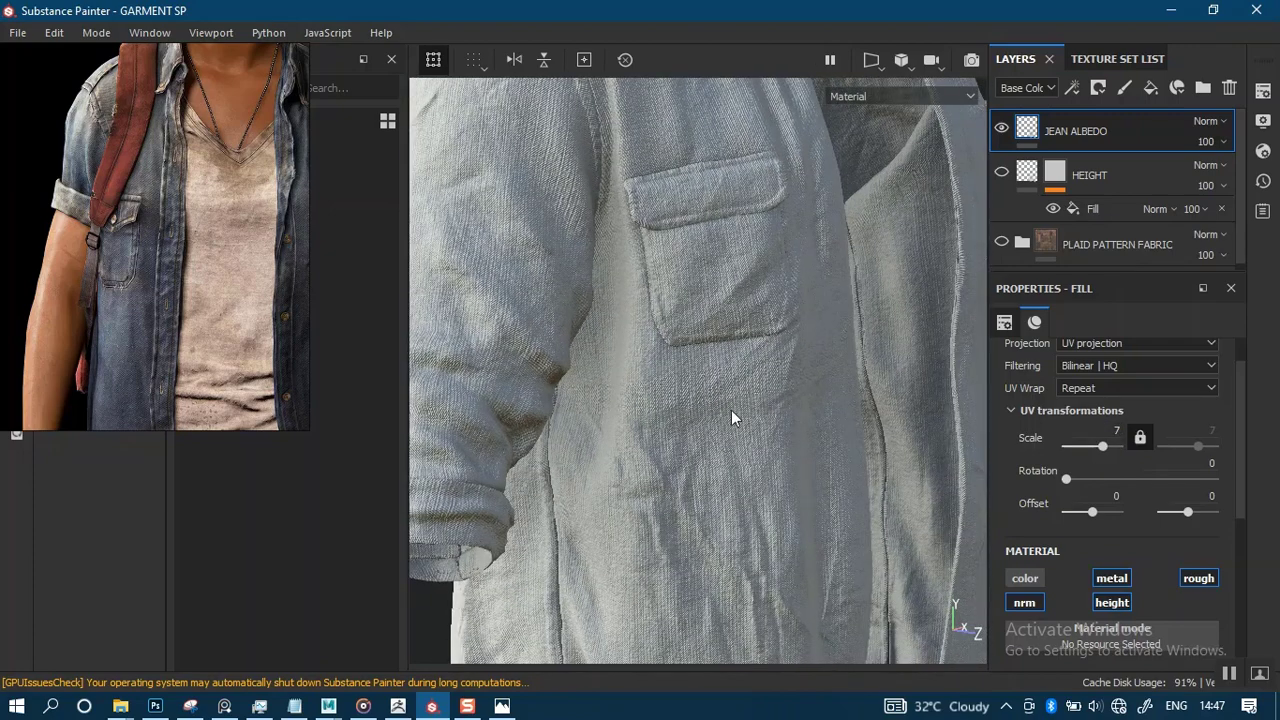
pyautogui.keyDown('alt'); pyautogui.moveTo(731, 410); pyautogui.dragTo(720, 340, button='right'); pyautogui.keyUp('alt')
pyautogui.keyDown('alt'); pyautogui.moveTo(720, 340); pyautogui.dragTo(654, 437); pyautogui.keyUp('alt')
pyautogui.keyDown('alt'); pyautogui.moveTo(786, 399); pyautogui.dragTo(690, 363, button='middle'); pyautogui.keyUp('alt')
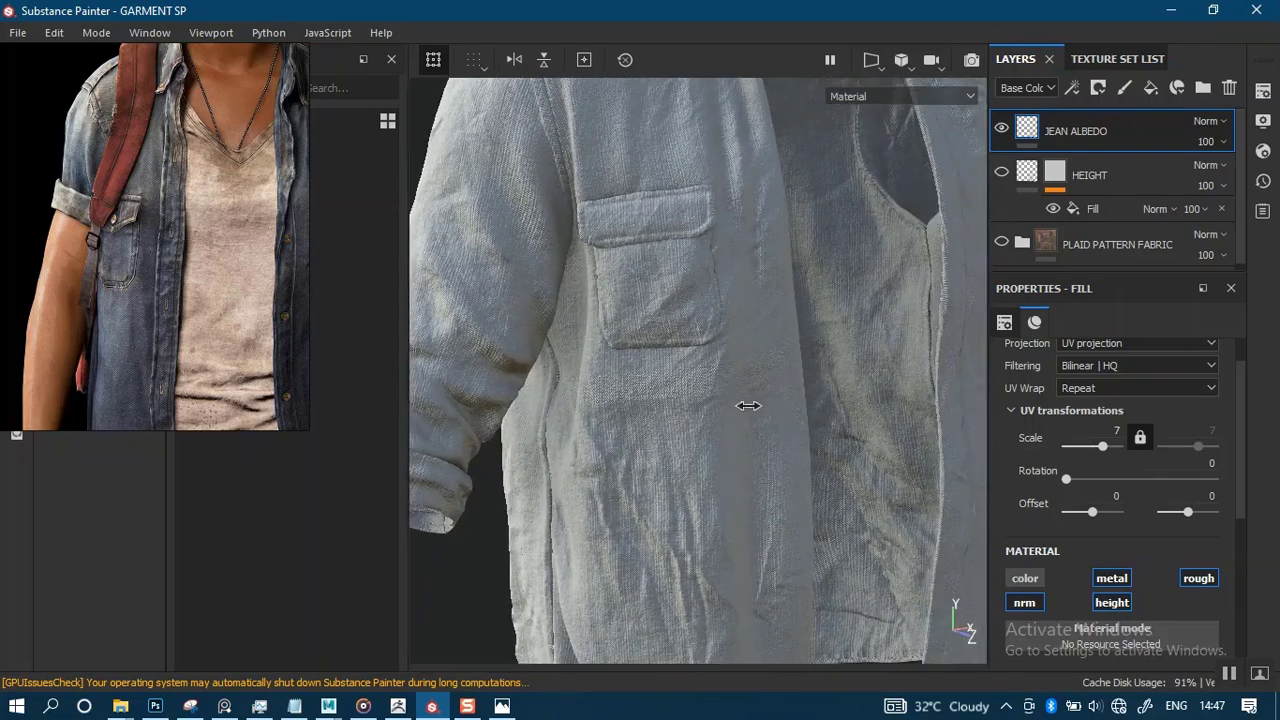
pyautogui.keyDown('shift'); pyautogui.moveTo(749, 406); pyautogui.dragTo(726, 474, button='right'); pyautogui.keyUp('shift')
pyautogui.moveTo(716, 428)
pyautogui.keyDown('alt'); pyautogui.mouseDown()
pyautogui.moveTo(726, 371)
pyautogui.moveTo(709, 405)
pyautogui.mouseUp(); pyautogui.keyUp('alt')
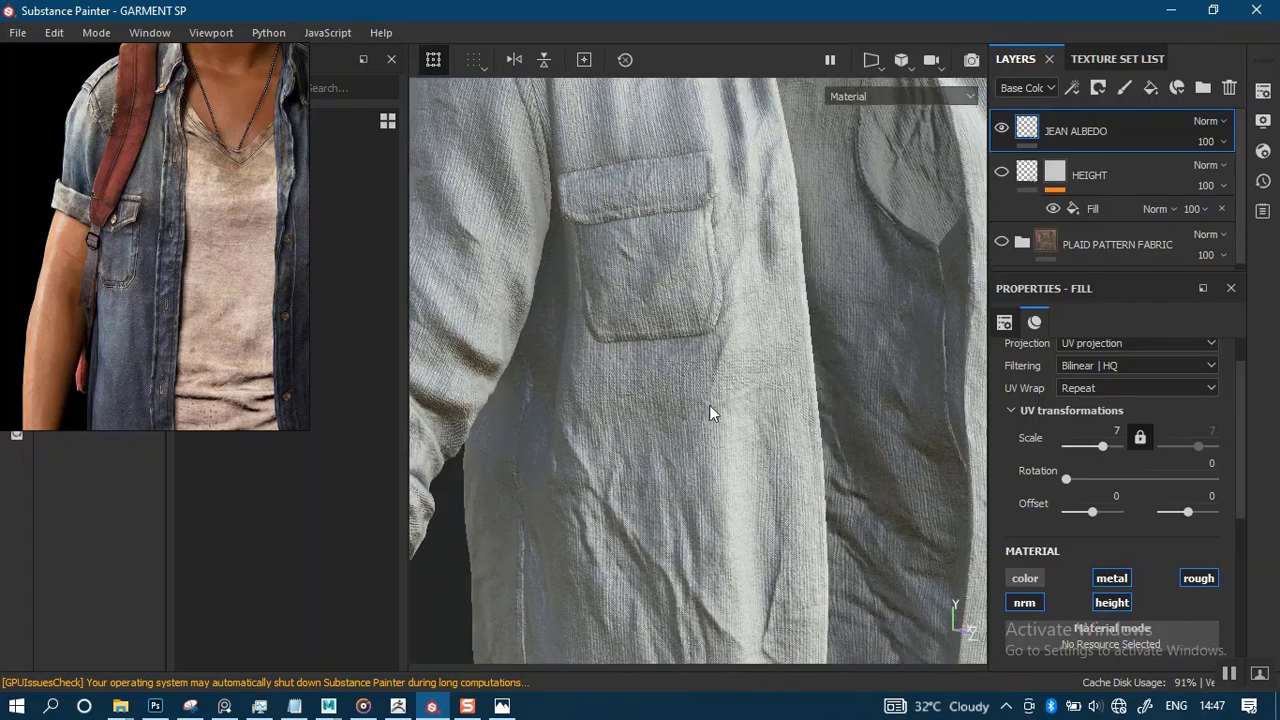
pyautogui.keyDown('alt'); pyautogui.moveTo(709, 405); pyautogui.dragTo(729, 456, button='middle'); pyautogui.keyUp('alt')
pyautogui.keyDown('alt'); pyautogui.moveTo(729, 456); pyautogui.dragTo(717, 477, button='right'); pyautogui.keyUp('alt')
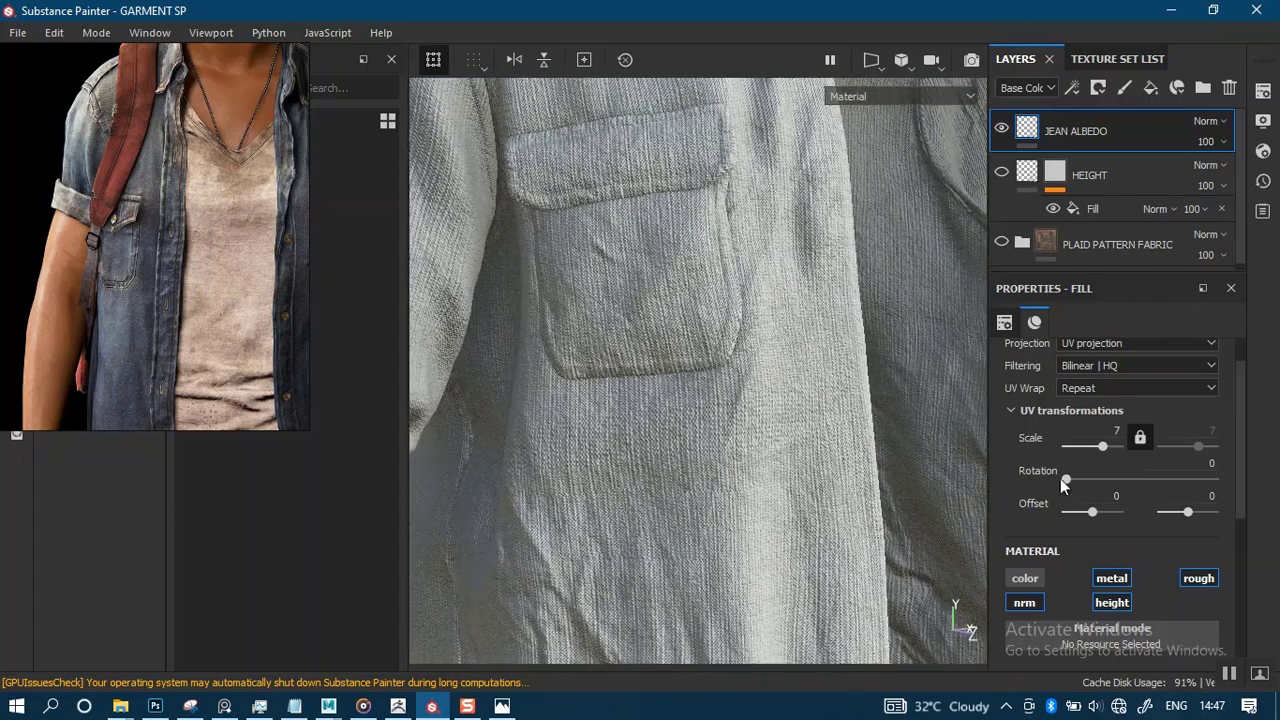
pyautogui.click(1025, 578)
# Examine the colored denim over the pockets, sleeve and both front panels, comparing it with the reference image.
pyautogui.keyDown('alt'); pyautogui.moveTo(813, 482); pyautogui.dragTo(838, 134, button='right'); pyautogui.keyUp('alt')
pyautogui.keyDown('alt'); pyautogui.moveTo(794, 376); pyautogui.dragTo(746, 388); pyautogui.keyUp('alt')
pyautogui.keyDown('alt'); pyautogui.moveTo(755, 300); pyautogui.dragTo(653, 250, button='middle'); pyautogui.keyUp('alt')
pyautogui.keyDown('alt'); pyautogui.moveTo(628, 318); pyautogui.dragTo(620, 351, button='right'); pyautogui.keyUp('alt')
pyautogui.keyDown('alt'); pyautogui.moveTo(620, 351); pyautogui.dragTo(823, 311); pyautogui.keyUp('alt')
pyautogui.keyDown('alt'); pyautogui.moveTo(823, 311); pyautogui.dragTo(645, 335, button='middle'); pyautogui.keyUp('alt')
pyautogui.keyDown('alt'); pyautogui.moveTo(645, 335); pyautogui.dragTo(717, 346, button='right'); pyautogui.keyUp('alt')
pyautogui.keyDown('alt'); pyautogui.moveTo(717, 346); pyautogui.dragTo(740, 380); pyautogui.keyUp('alt')
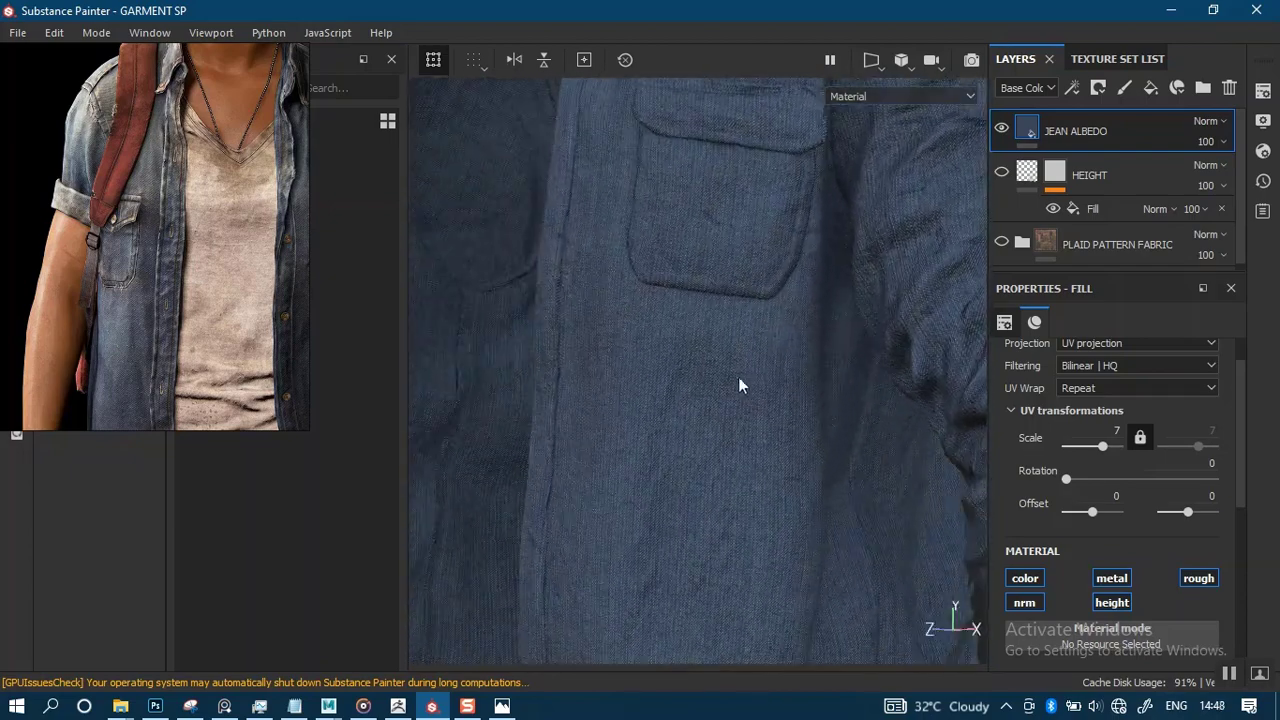
pyautogui.keyDown('alt'); pyautogui.moveTo(740, 380); pyautogui.dragTo(637, 439, button='middle'); pyautogui.keyUp('alt')
pyautogui.keyDown('alt'); pyautogui.moveTo(637, 439); pyautogui.dragTo(640, 140, button='right'); pyautogui.keyUp('alt')
pyautogui.keyDown('alt'); pyautogui.moveTo(590, 380); pyautogui.dragTo(666, 292, button='middle'); pyautogui.keyUp('alt')
pyautogui.keyDown('alt'); pyautogui.moveTo(666, 292); pyautogui.dragTo(722, 312); pyautogui.keyUp('alt')
pyautogui.keyDown('alt'); pyautogui.moveTo(722, 312); pyautogui.dragTo(805, 292, button='middle'); pyautogui.keyUp('alt')
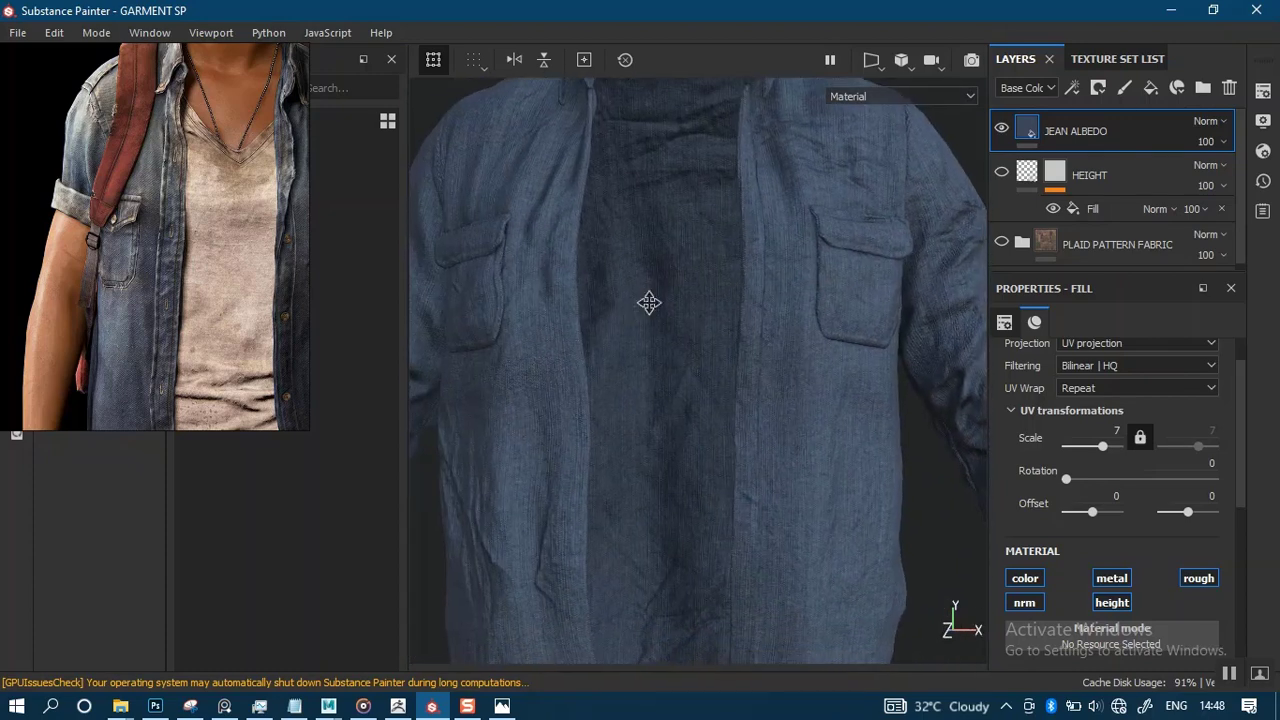
pyautogui.keyDown('alt'); pyautogui.moveTo(649, 303); pyautogui.dragTo(735, 312, button='middle'); pyautogui.keyUp('alt')
pyautogui.moveTo(660, 326)
pyautogui.keyDown('alt'); pyautogui.mouseDown()
pyautogui.moveTo(683, 363)
pyautogui.moveTo(659, 342)
pyautogui.mouseUp(); pyautogui.keyUp('alt')
pyautogui.keyDown('alt'); pyautogui.moveTo(659, 342); pyautogui.dragTo(622, 316, button='middle'); pyautogui.keyUp('alt')
pyautogui.moveTo(622, 316)
pyautogui.keyDown('alt'); pyautogui.mouseDown(button='right')
pyautogui.moveTo(614, 367)
pyautogui.moveTo(628, 313)
pyautogui.mouseUp(button='right'); pyautogui.keyUp('alt')
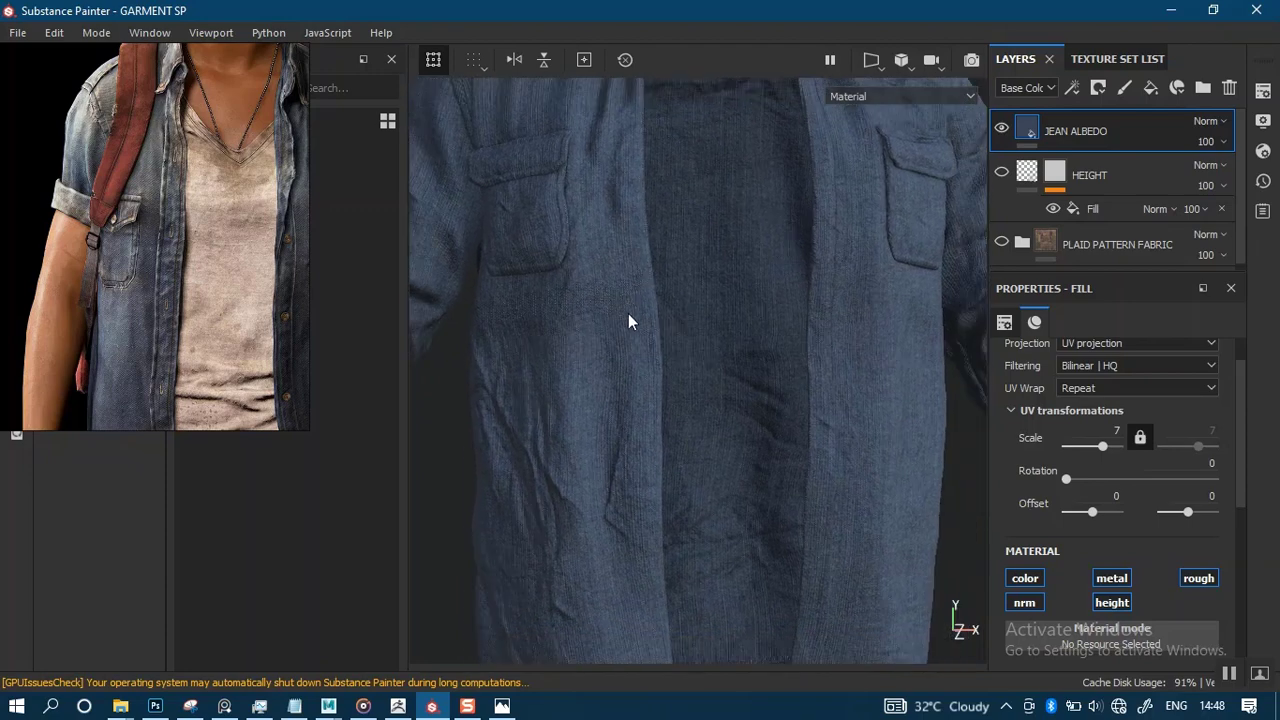
pyautogui.keyDown('alt'); pyautogui.moveTo(628, 313); pyautogui.dragTo(629, 334, button='middle'); pyautogui.keyUp('alt')
pyautogui.moveTo(629, 334)
pyautogui.keyDown('alt'); pyautogui.mouseDown()
pyautogui.moveTo(632, 366)
pyautogui.moveTo(627, 326)
pyautogui.mouseUp(); pyautogui.keyUp('alt')
pyautogui.keyDown('alt'); pyautogui.moveTo(627, 326); pyautogui.dragTo(643, 298, button='middle'); pyautogui.keyUp('alt')
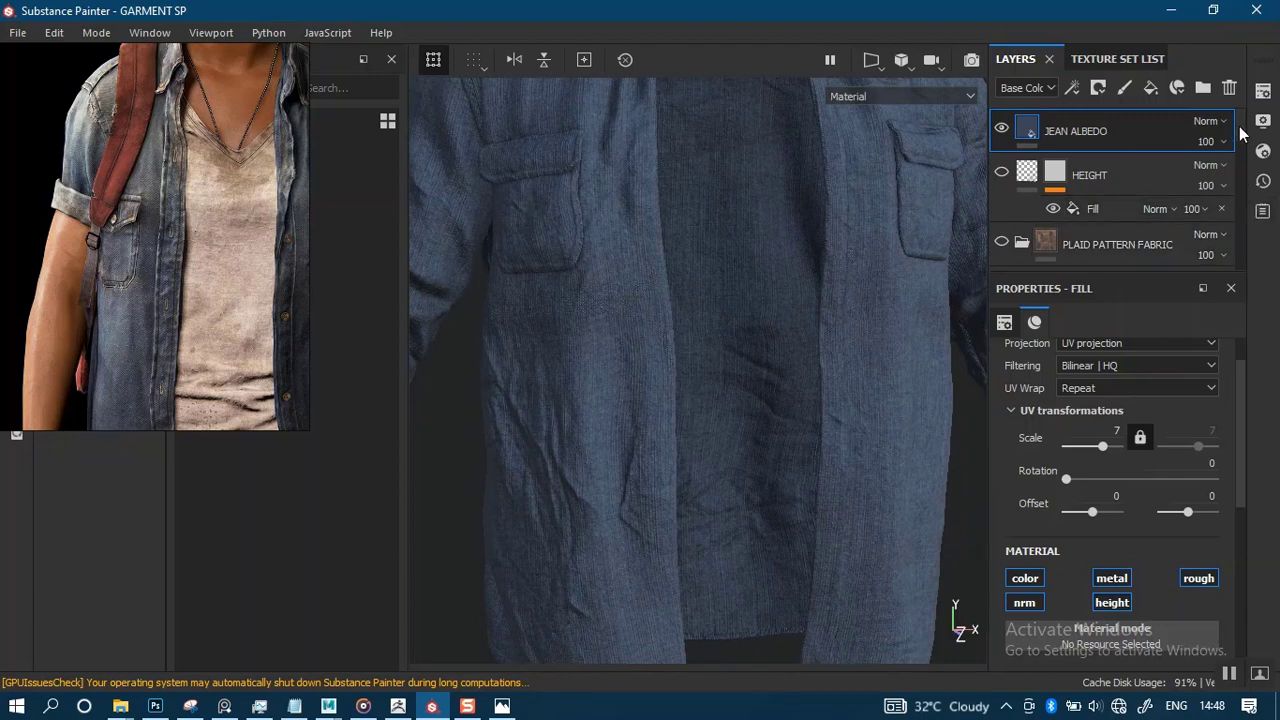
# Copy the two WHITE SPOT layers with 59 and 38 opacity from the plaid fabric folder and paste them above JEAN ALBEDO.
pyautogui.scroll(-8, 1241, 150)
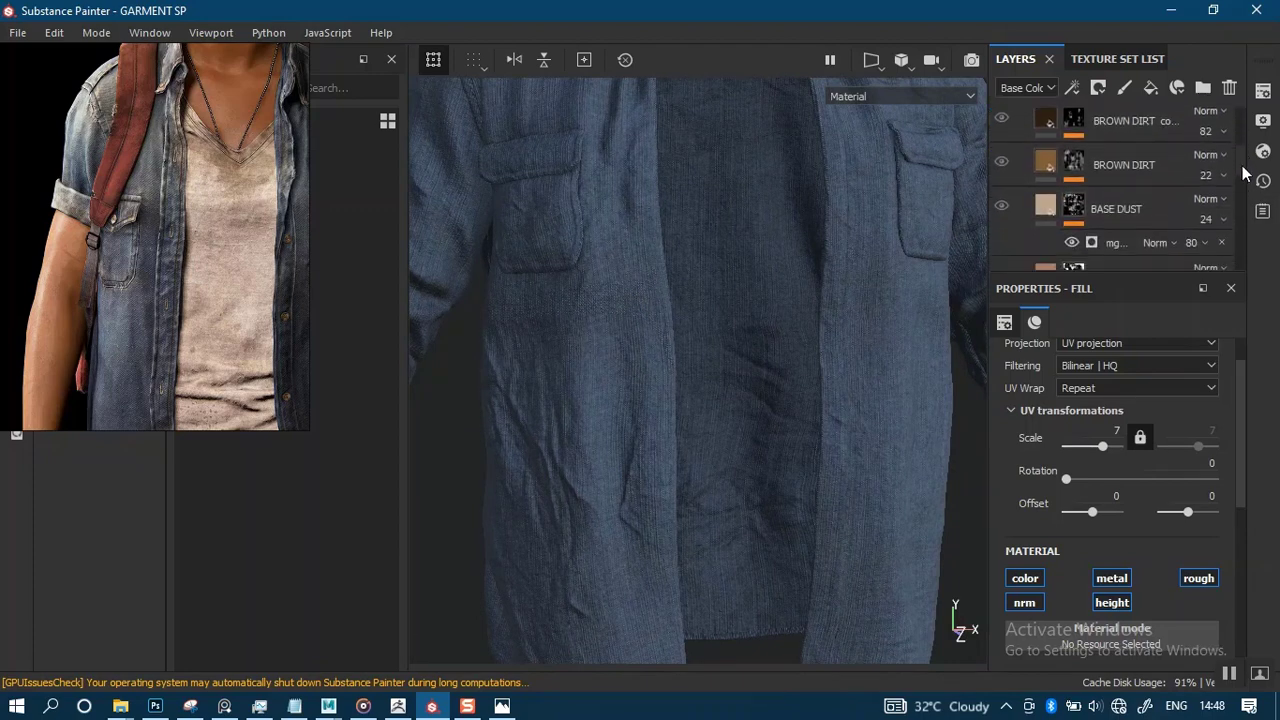
pyautogui.scroll(-8, 1243, 171)
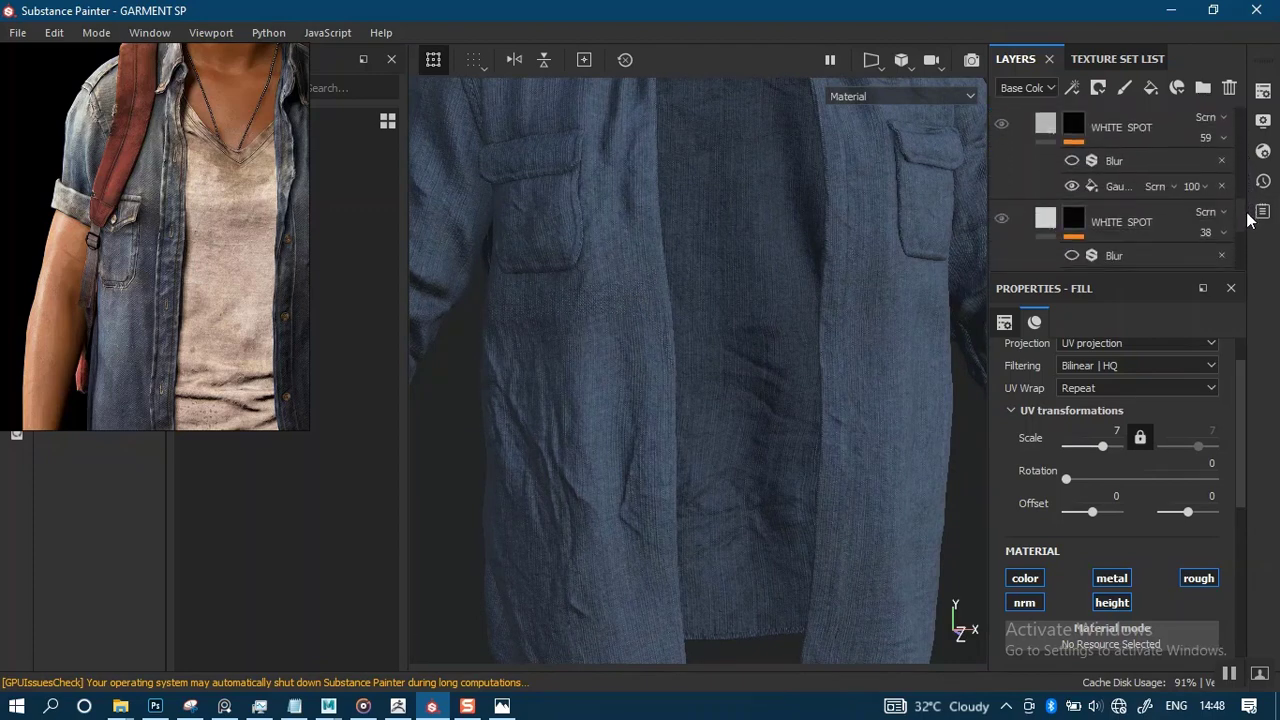
pyautogui.scroll(1, 1207, 210)
pyautogui.click(1162, 232)
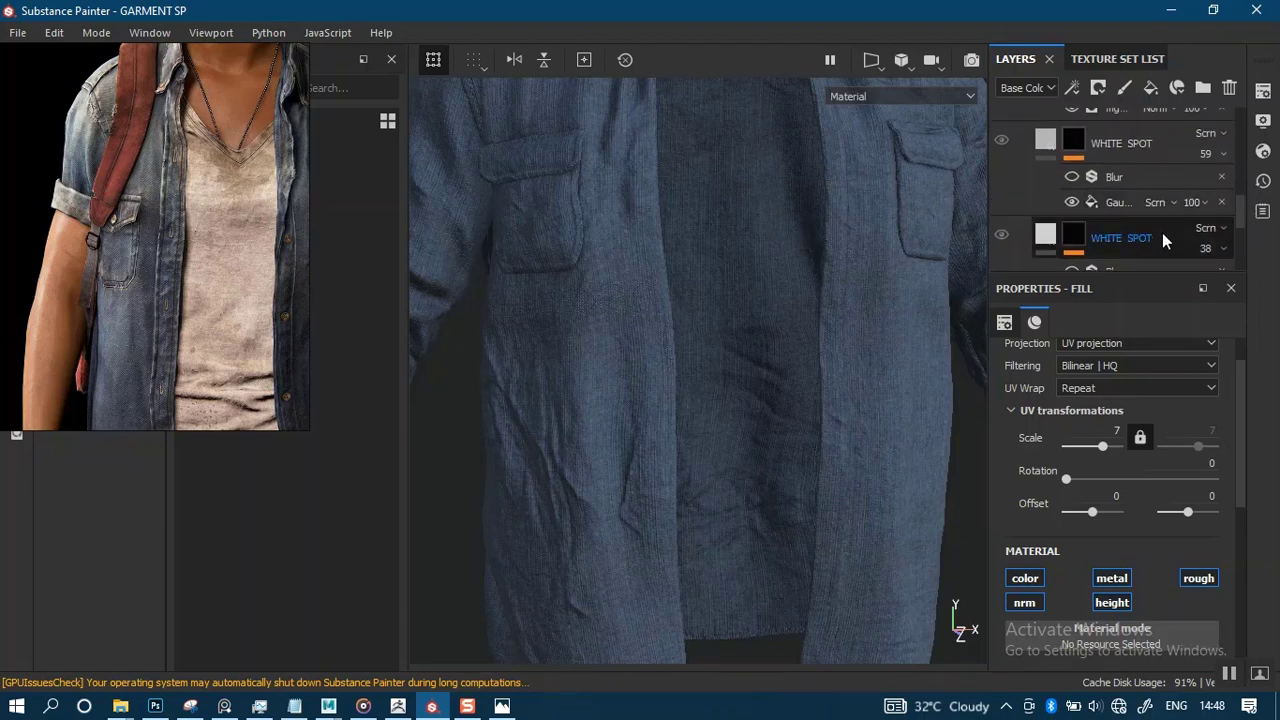
pyautogui.keyDown('ctrl'); pyautogui.click(1133, 143); pyautogui.keyUp('ctrl')
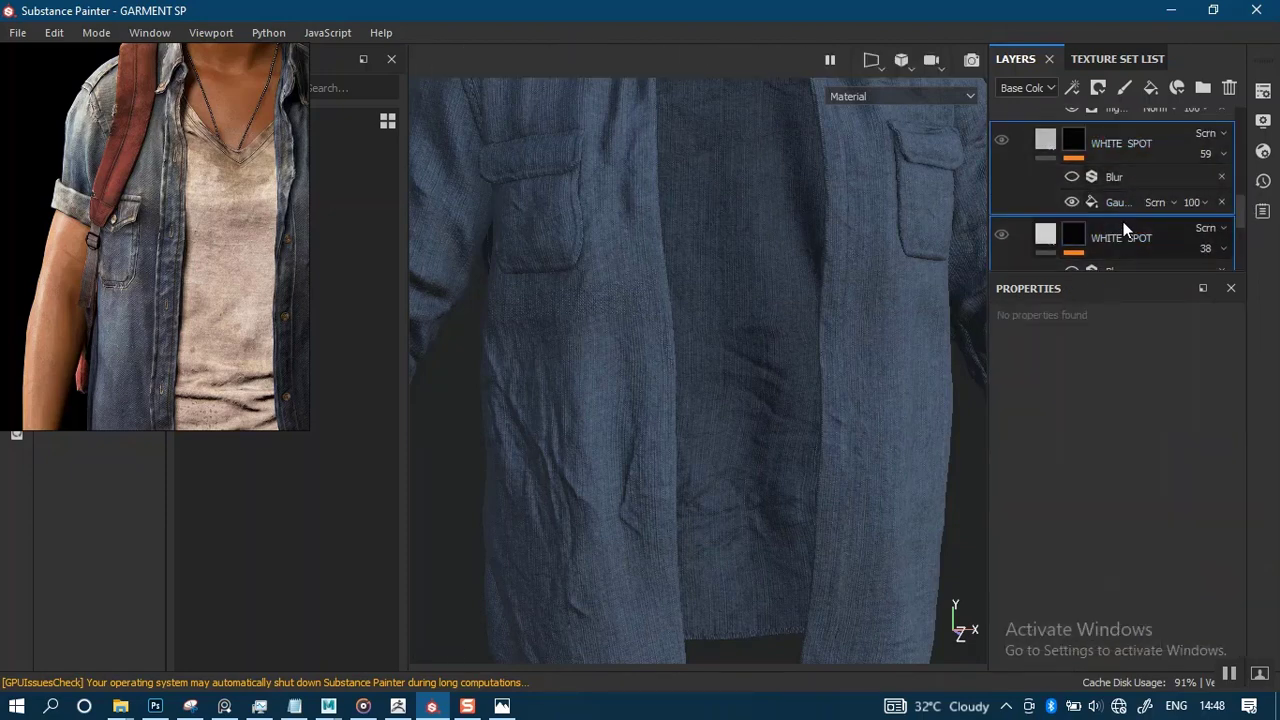
pyautogui.moveTo(1240, 215); pyautogui.dragTo(1232, 114)
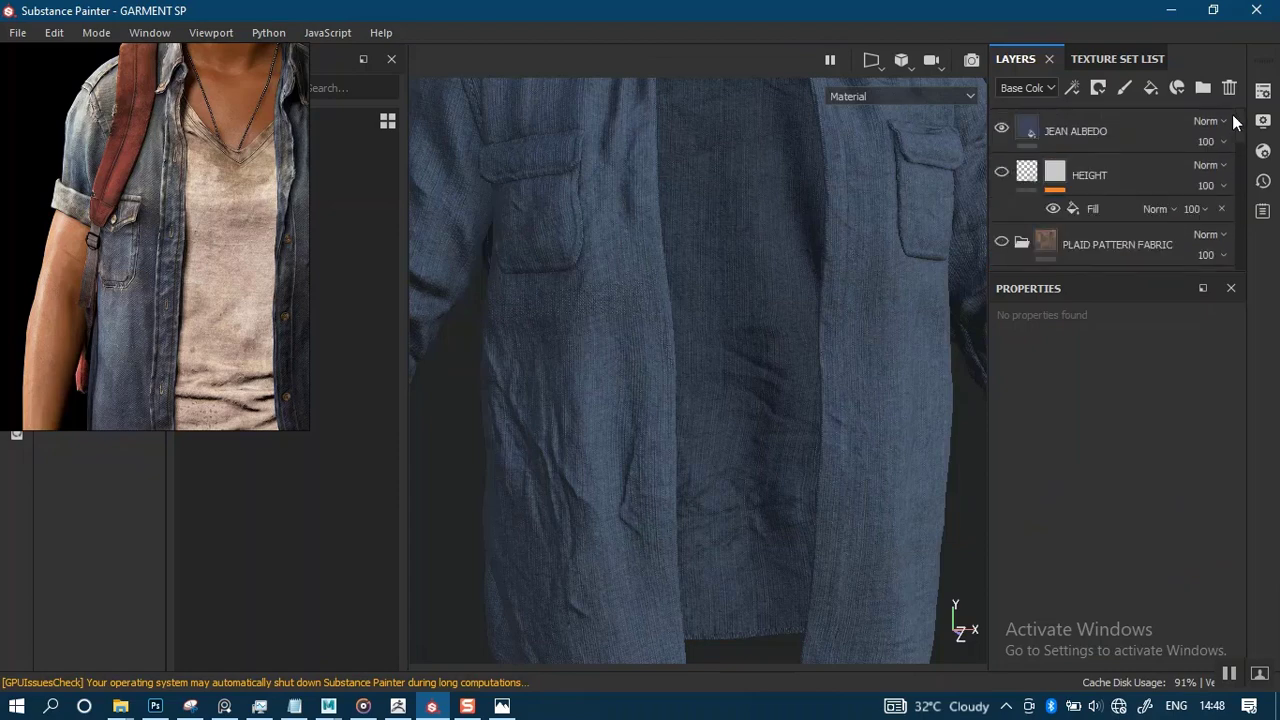
pyautogui.click(1114, 138)
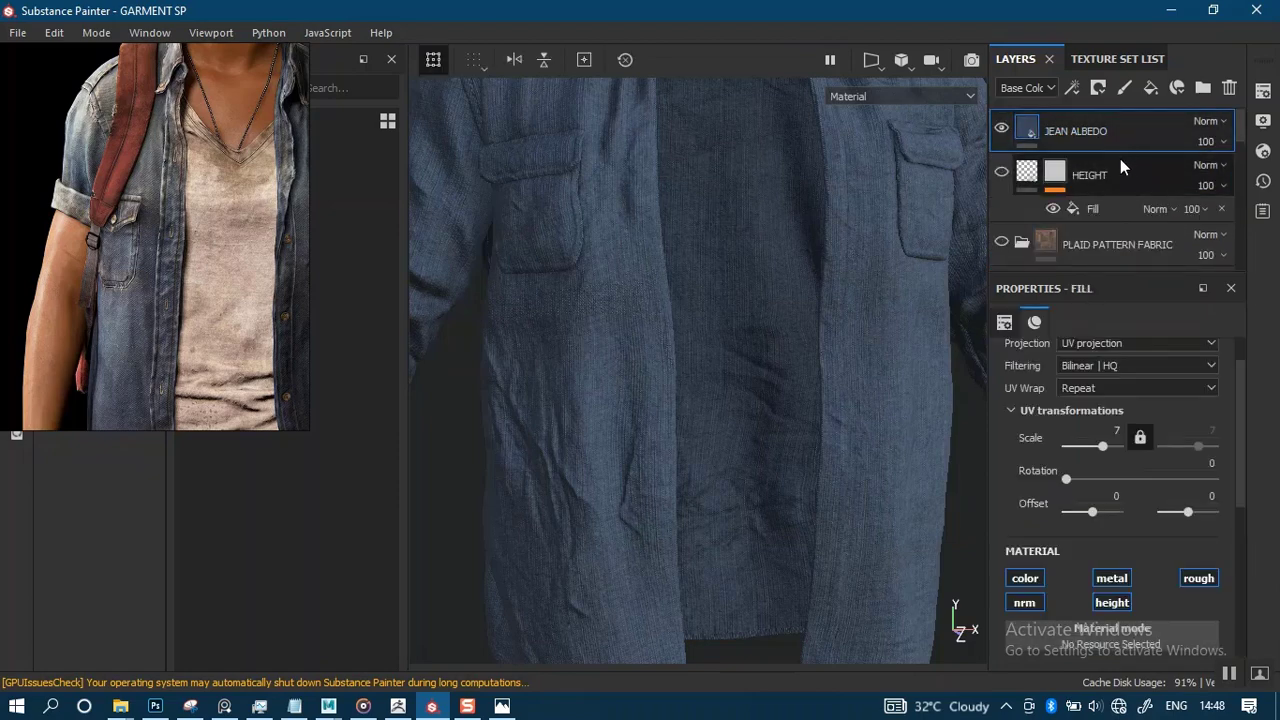
pyautogui.hotkey('ctrl', 'v')
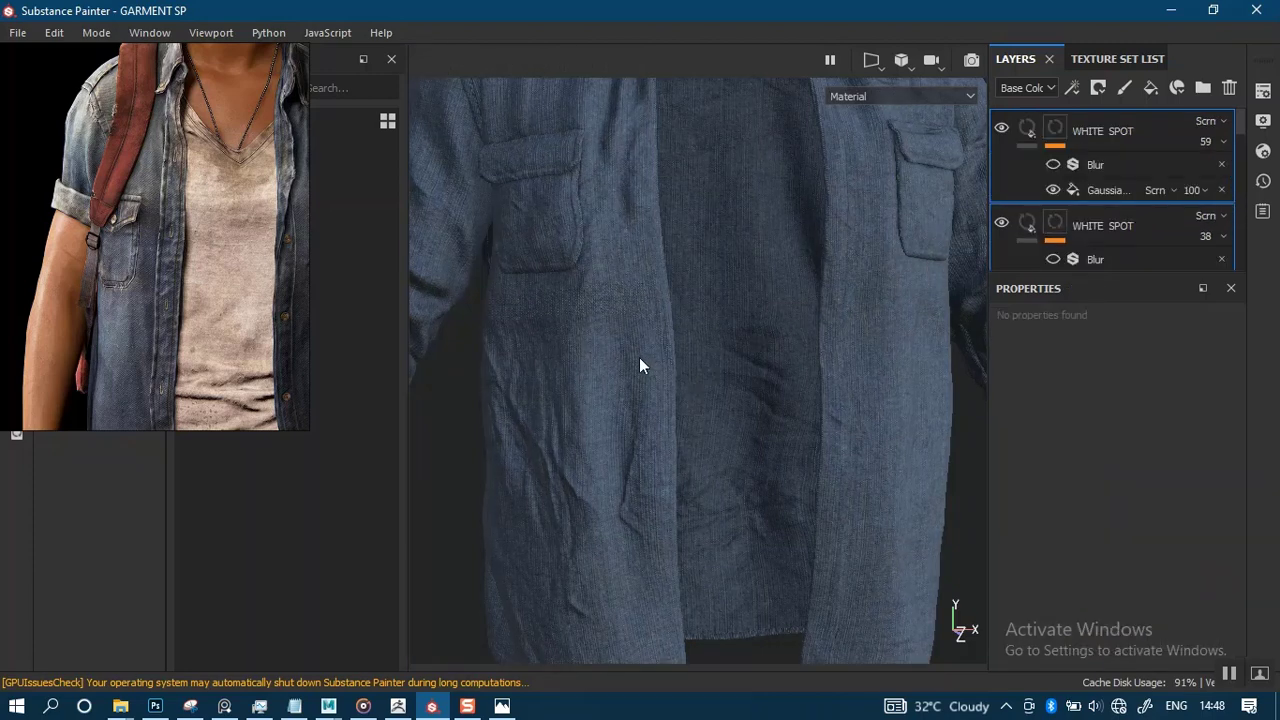
# Examine the pasted spots up close on the front panel below the pocket, comparing with the 38-opacity WHITE SPOT layer hidden.
pyautogui.keyDown('alt'); pyautogui.moveTo(640, 359); pyautogui.dragTo(722, 358); pyautogui.keyUp('alt')
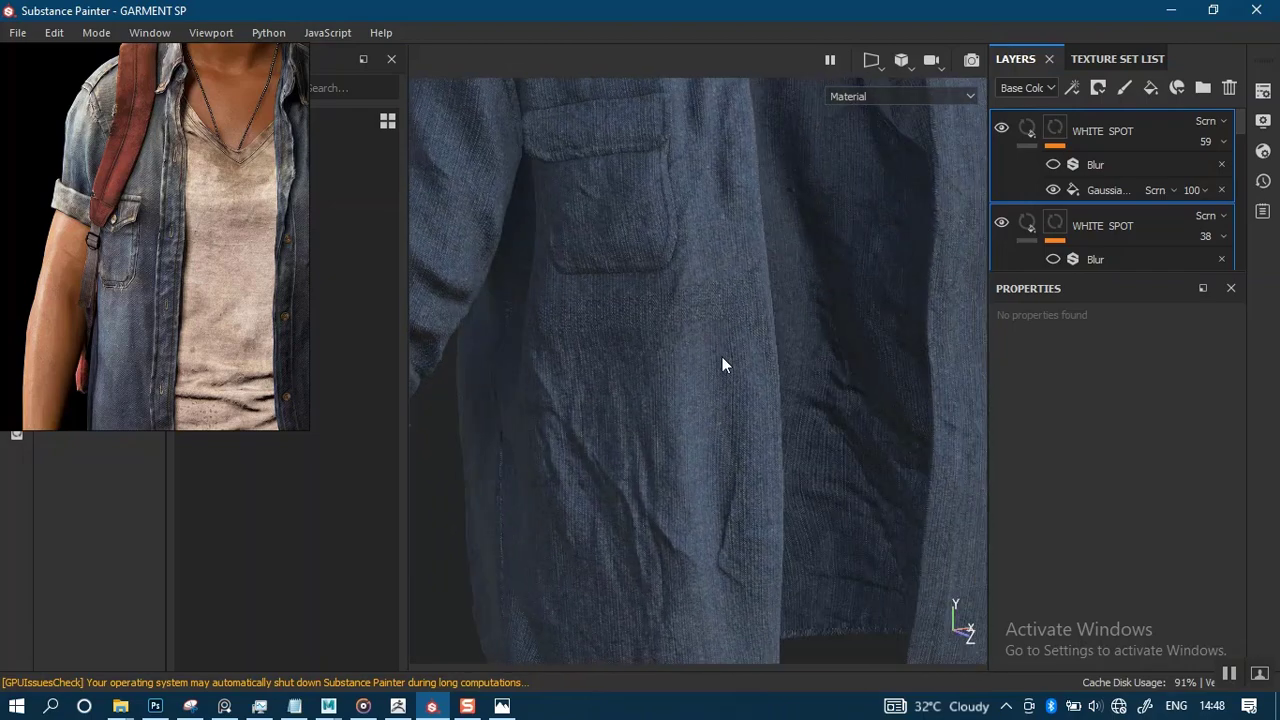
pyautogui.keyDown('alt'); pyautogui.moveTo(697, 296); pyautogui.dragTo(747, 258, button='middle'); pyautogui.keyUp('alt')
pyautogui.keyDown('alt'); pyautogui.moveTo(747, 258); pyautogui.dragTo(740, 403, button='right'); pyautogui.keyUp('alt')
pyautogui.keyDown('alt'); pyautogui.moveTo(740, 403); pyautogui.dragTo(732, 375); pyautogui.keyUp('alt')
pyautogui.keyDown('alt'); pyautogui.moveTo(732, 375); pyautogui.dragTo(752, 283, button='middle'); pyautogui.keyUp('alt')
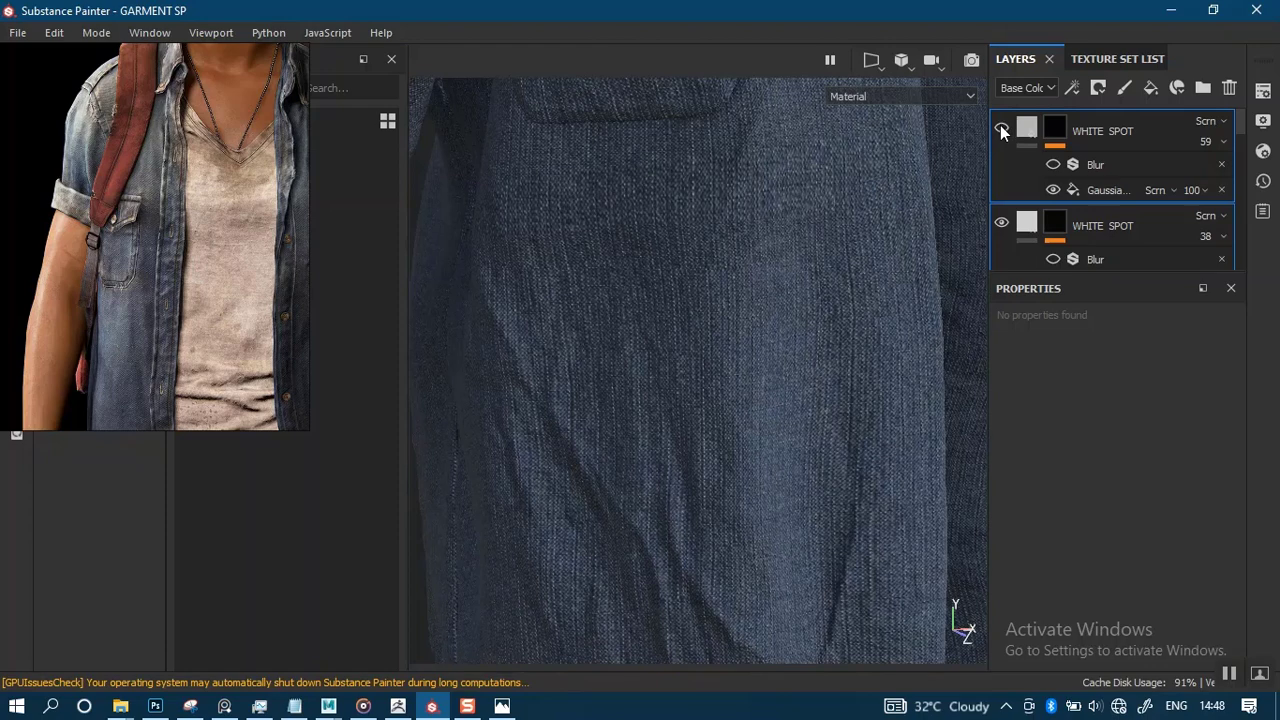
pyautogui.keyDown('alt'); pyautogui.moveTo(822, 305); pyautogui.dragTo(775, 390, button='right'); pyautogui.keyUp('alt')
pyautogui.keyDown('alt'); pyautogui.moveTo(775, 390); pyautogui.dragTo(783, 267, button='middle'); pyautogui.keyUp('alt')
pyautogui.keyDown('alt'); pyautogui.moveTo(775, 340); pyautogui.dragTo(800, 320, button='right'); pyautogui.keyUp('alt')
pyautogui.click(1001, 224)
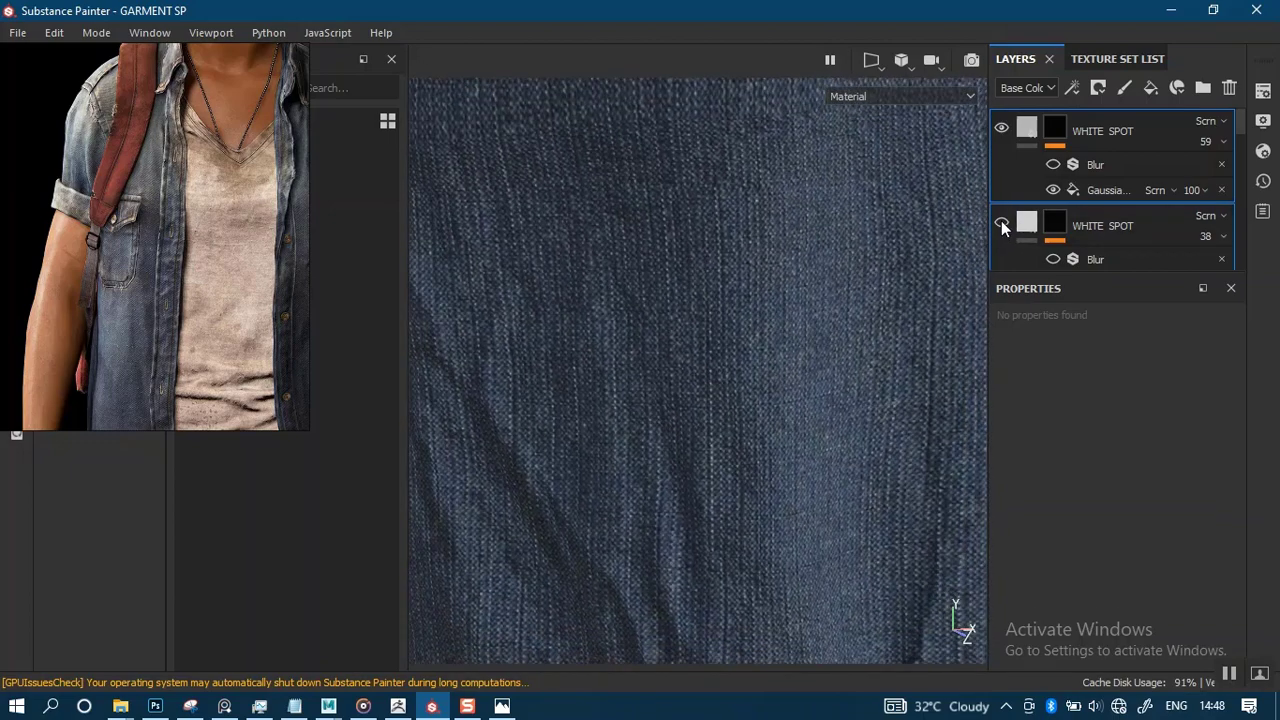
pyautogui.keyDown('alt'); pyautogui.moveTo(817, 403); pyautogui.dragTo(760, 322, button='right'); pyautogui.keyUp('alt')
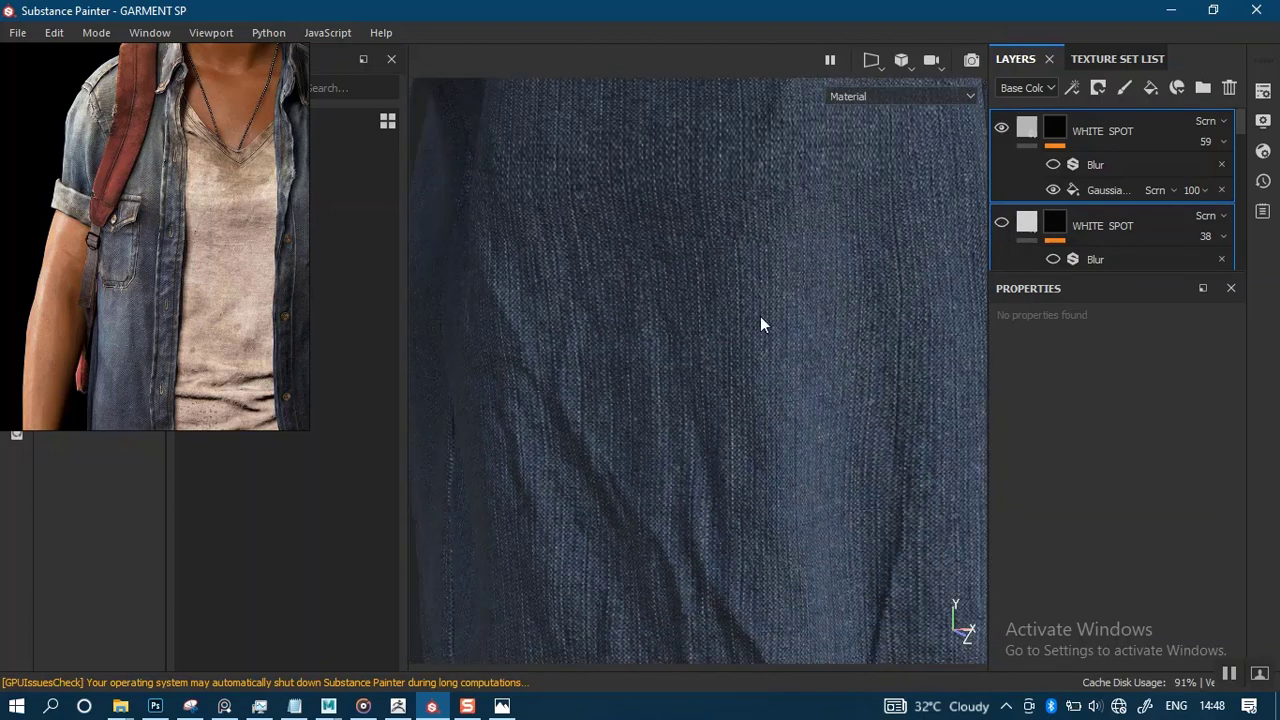
pyautogui.keyDown('alt'); pyautogui.moveTo(760, 322); pyautogui.dragTo(779, 348, button='middle'); pyautogui.keyUp('alt')
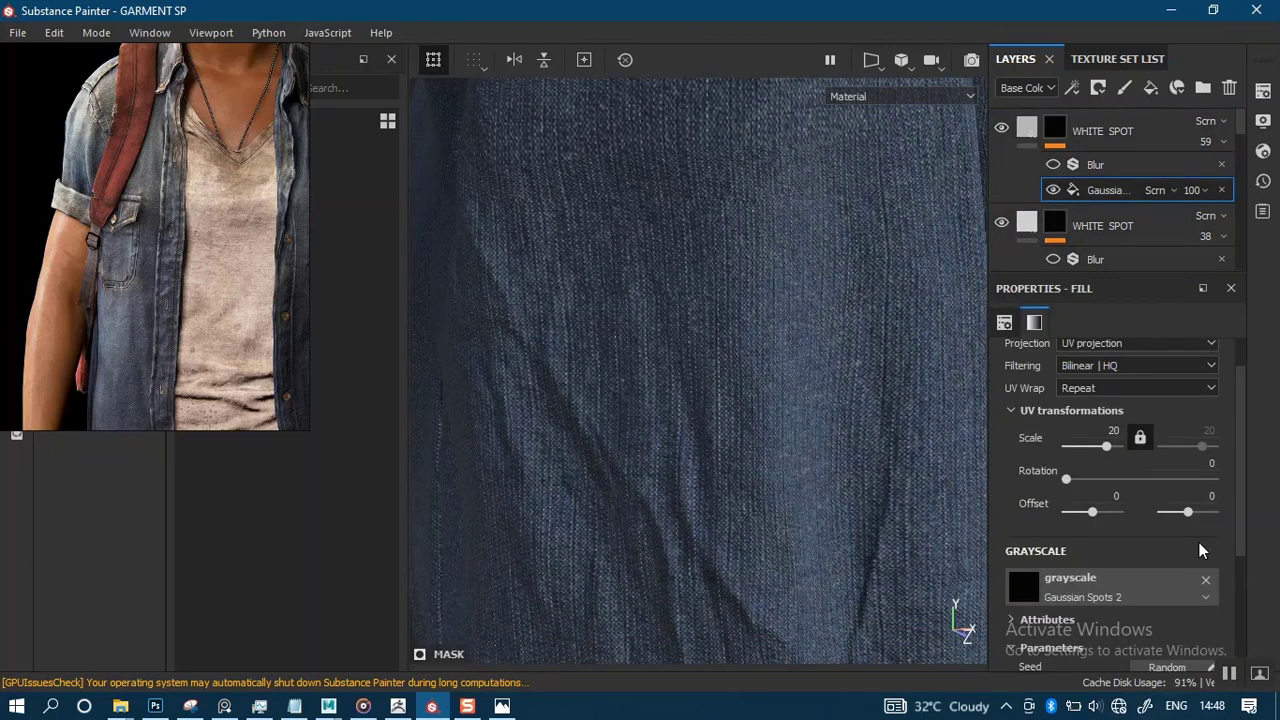
# Set the UV scale of the Gaussian Spots 2 fill in the 59-opacity WHITE SPOT layer's mask to 10.
pyautogui.moveTo(1104, 430); pyautogui.dragTo(1140, 428)
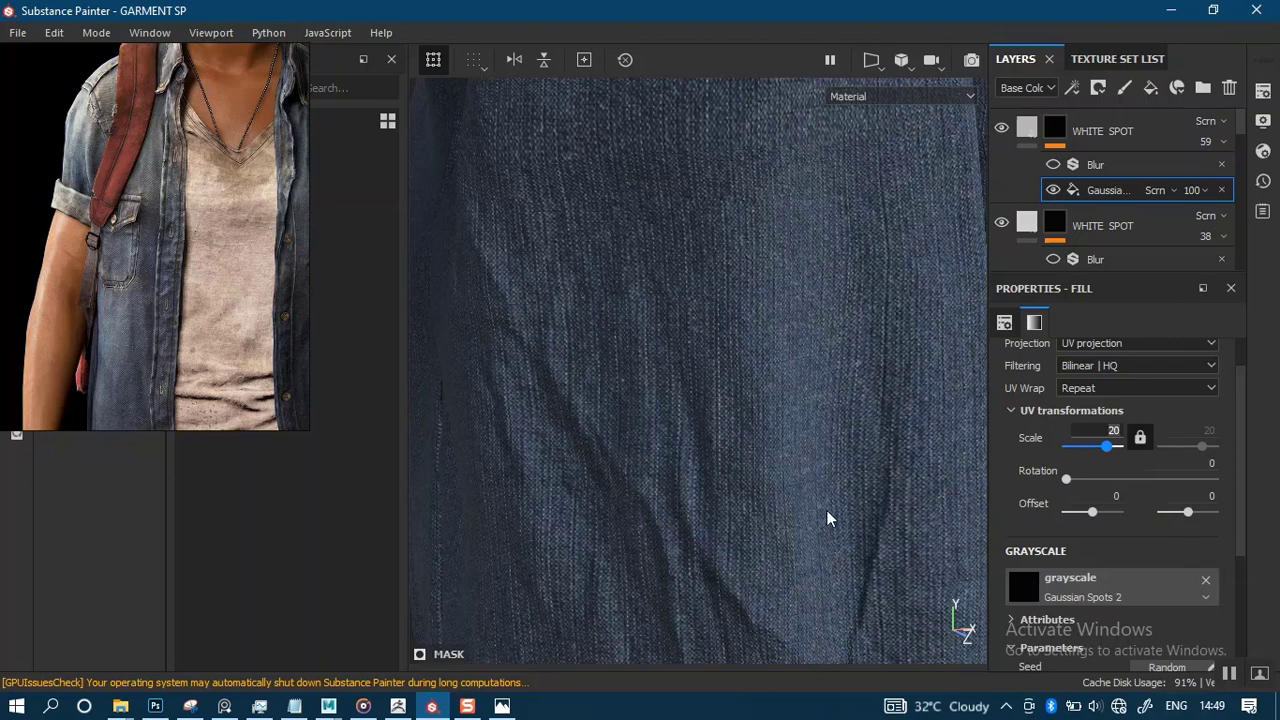
pyautogui.write('10')
pyautogui.press('Return')
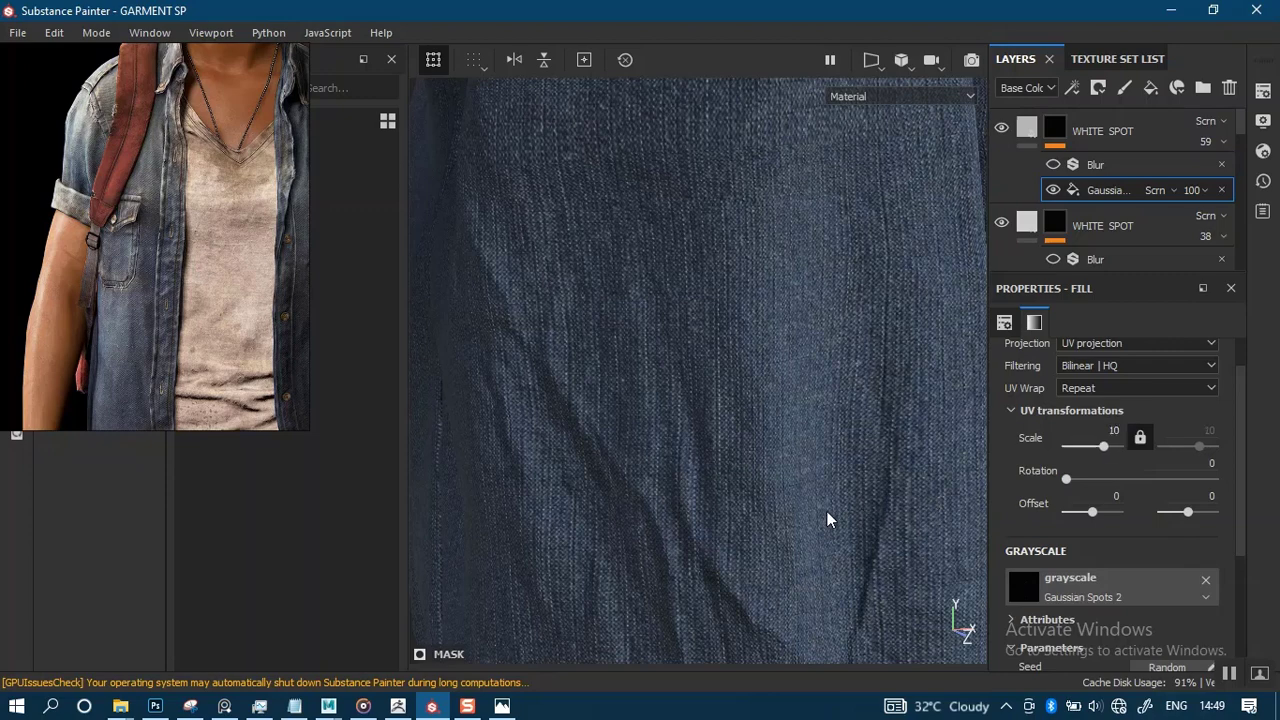
# Inspect the larger spots on the sleeve, pockets and front panels against the lower part of the reference shirt.
pyautogui.keyDown('alt'); pyautogui.moveTo(814, 517); pyautogui.dragTo(853, 202, button='right'); pyautogui.keyUp('alt')
pyautogui.keyDown('alt'); pyautogui.moveTo(747, 349); pyautogui.dragTo(797, 409); pyautogui.keyUp('alt')
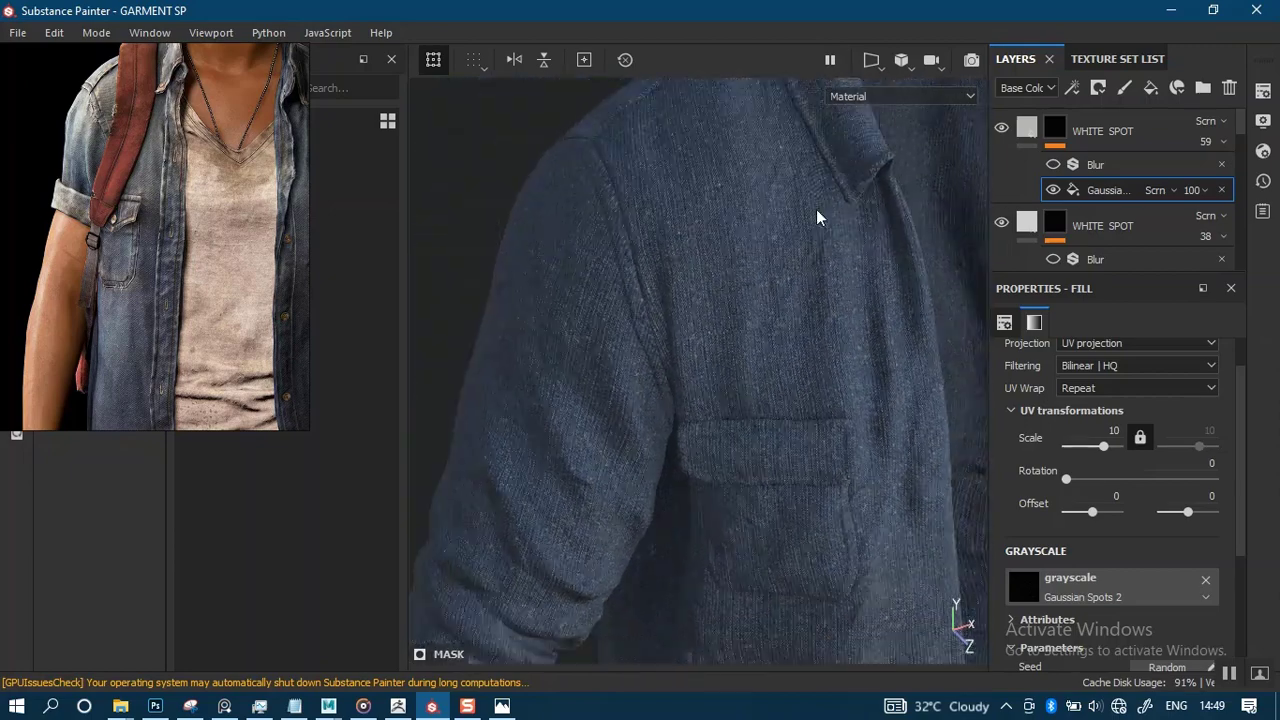
pyautogui.keyDown('alt'); pyautogui.moveTo(817, 218); pyautogui.dragTo(785, 240); pyautogui.keyUp('alt')
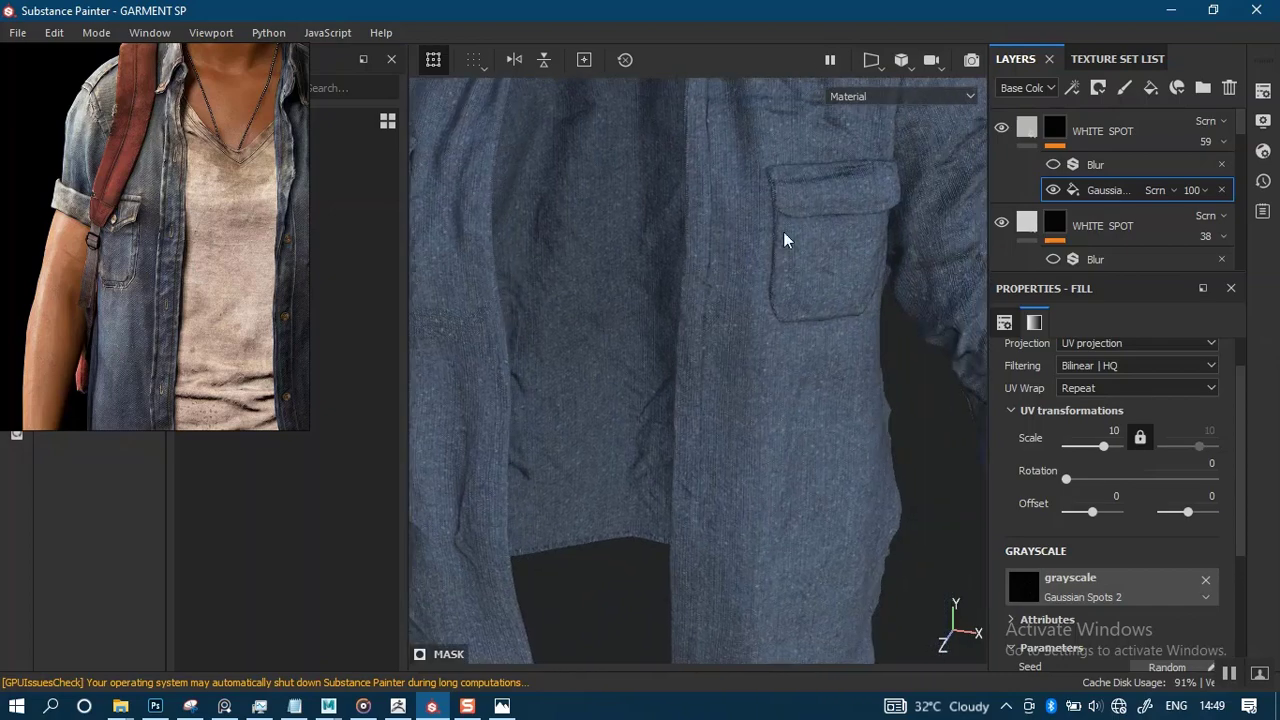
pyautogui.keyDown('alt'); pyautogui.moveTo(831, 353); pyautogui.dragTo(651, 250); pyautogui.keyUp('alt')
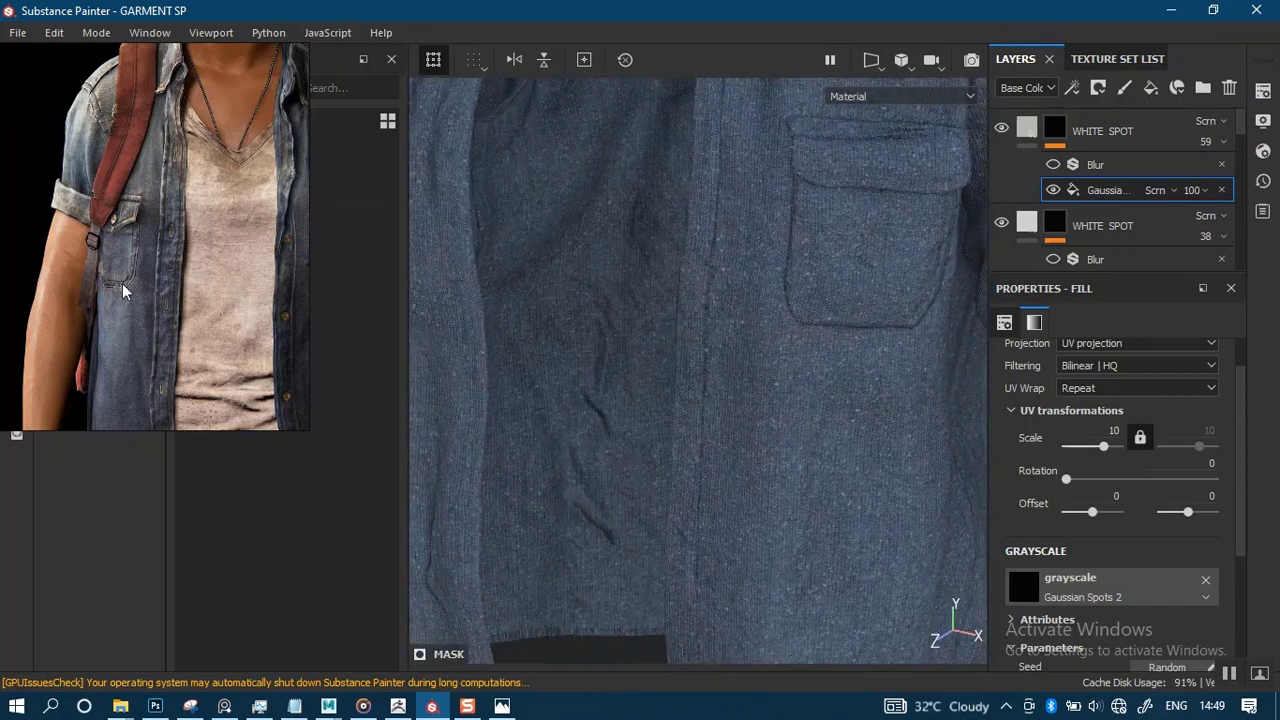
pyautogui.moveTo(105, 347); pyautogui.dragTo(183, 175, button='middle')
pyautogui.moveTo(167, 282); pyautogui.dragTo(111, 287, button='middle')
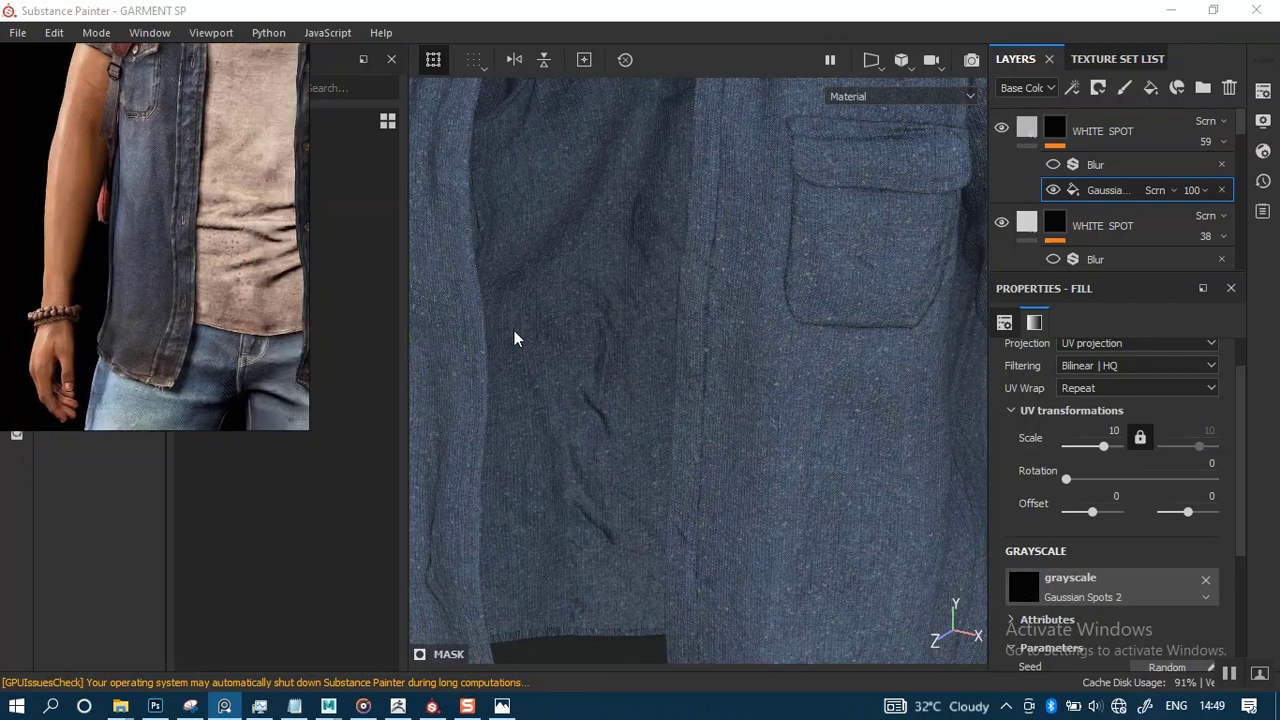
pyautogui.keyDown('alt'); pyautogui.moveTo(840, 214); pyautogui.dragTo(830, 330); pyautogui.keyUp('alt')
# Set the UV scale of the Gaussian Spots 2 fill in the 38-opacity WHITE SPOT layer's mask to 15.
pyautogui.click(1052, 230)
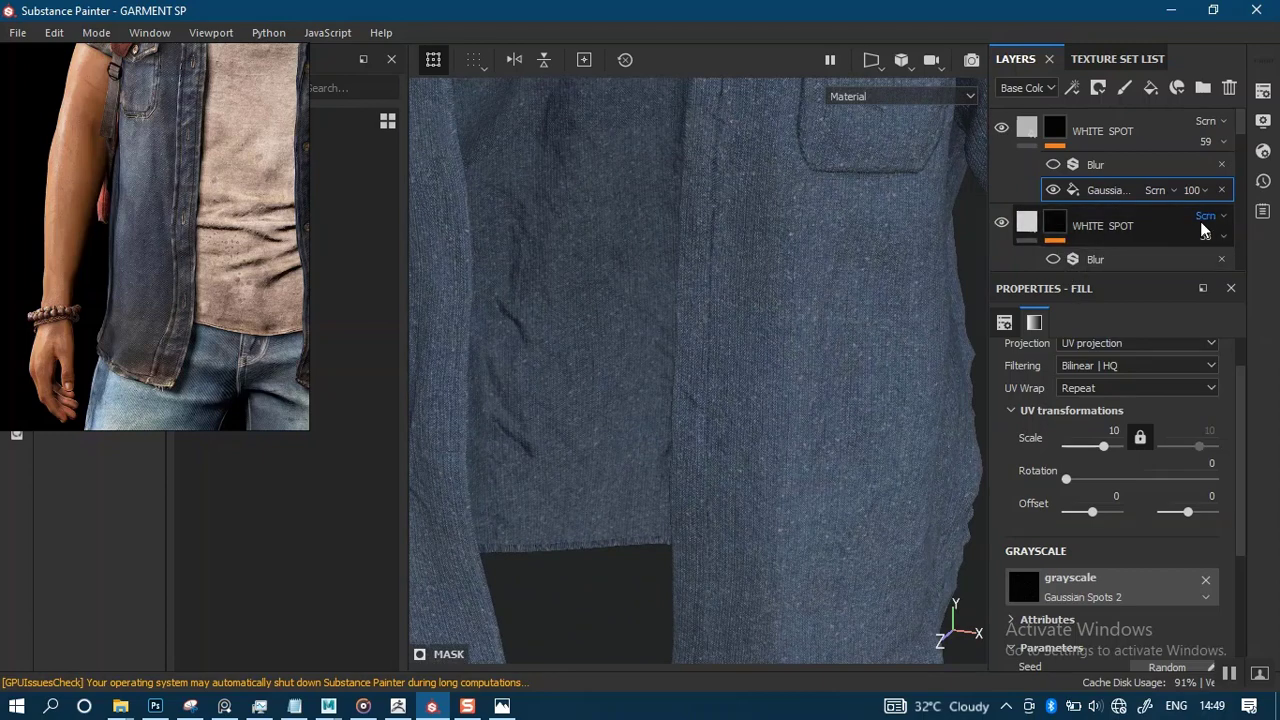
pyautogui.moveTo(1240, 134); pyautogui.dragTo(1239, 155)
pyautogui.click(1116, 184)
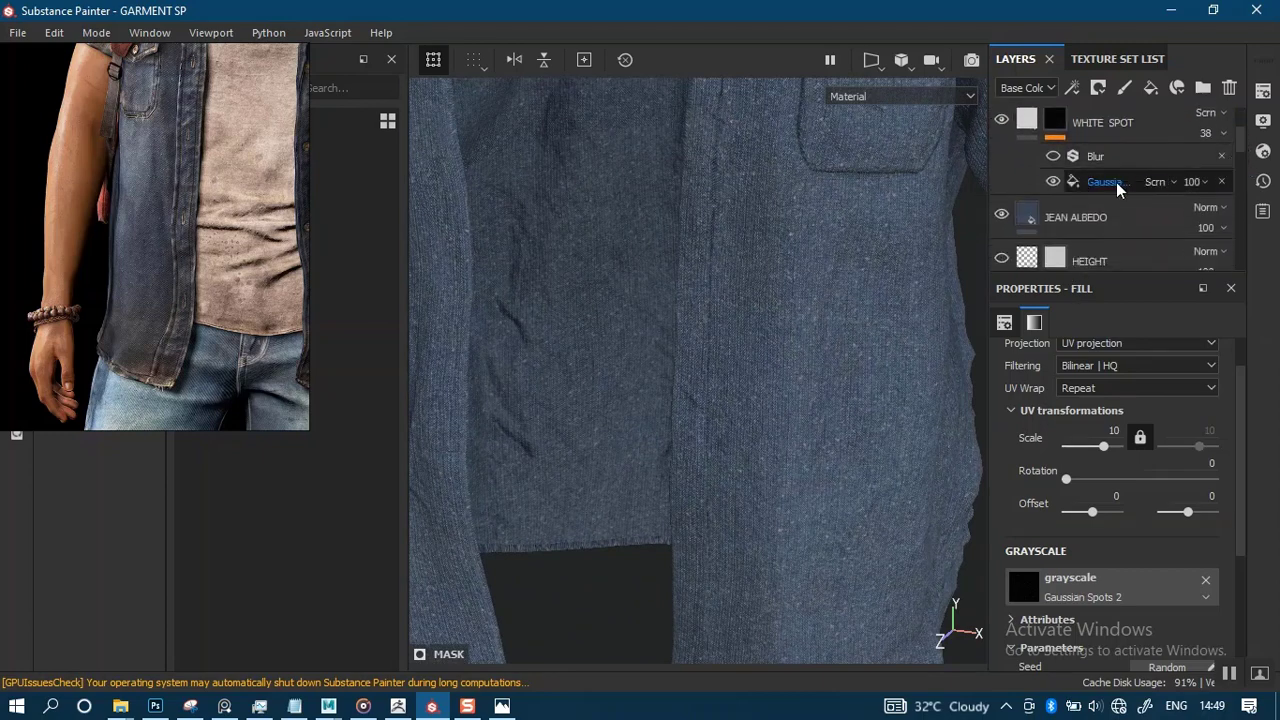
pyautogui.click(1113, 432)
pyautogui.write('15')
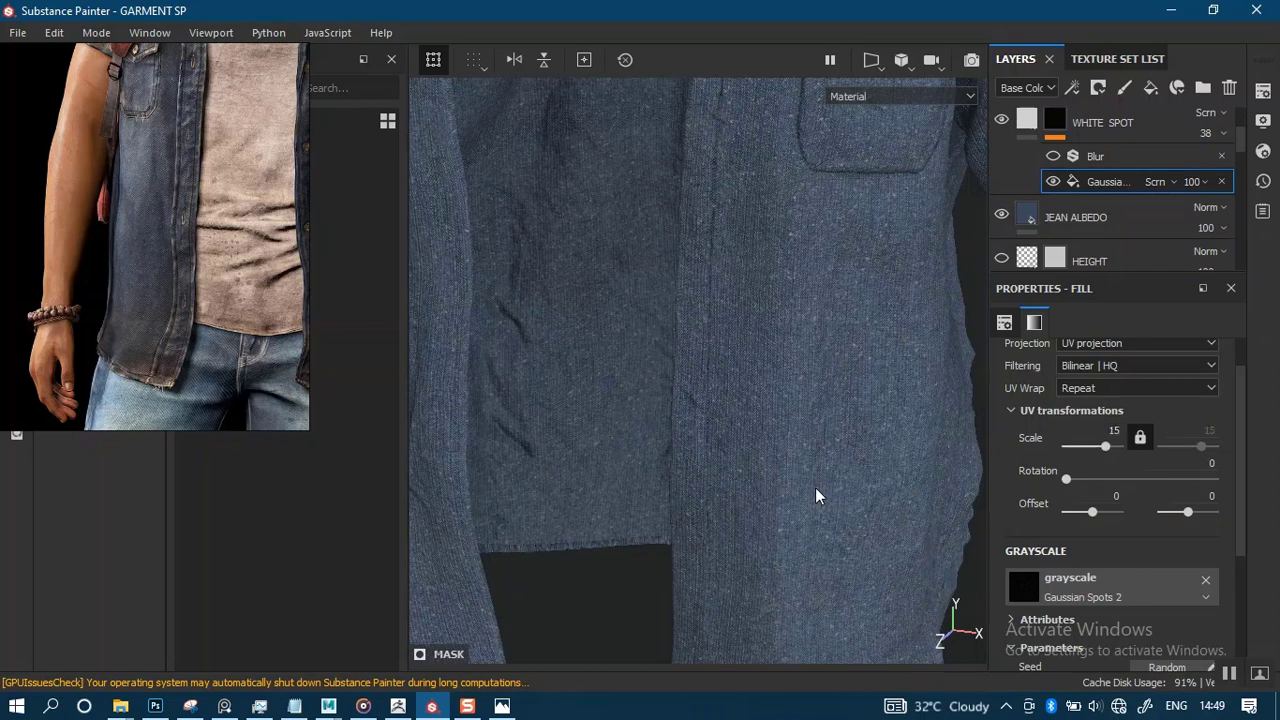
# Examine the spotted denim around the collar, pockets and front panels, comparing it with and without the second layer's Gaussian spots.
pyautogui.keyDown('alt'); pyautogui.moveTo(866, 498); pyautogui.dragTo(866, 289, button='right'); pyautogui.keyUp('alt')
pyautogui.keyDown('alt'); pyautogui.moveTo(829, 400); pyautogui.dragTo(800, 491, button='middle'); pyautogui.keyUp('alt')
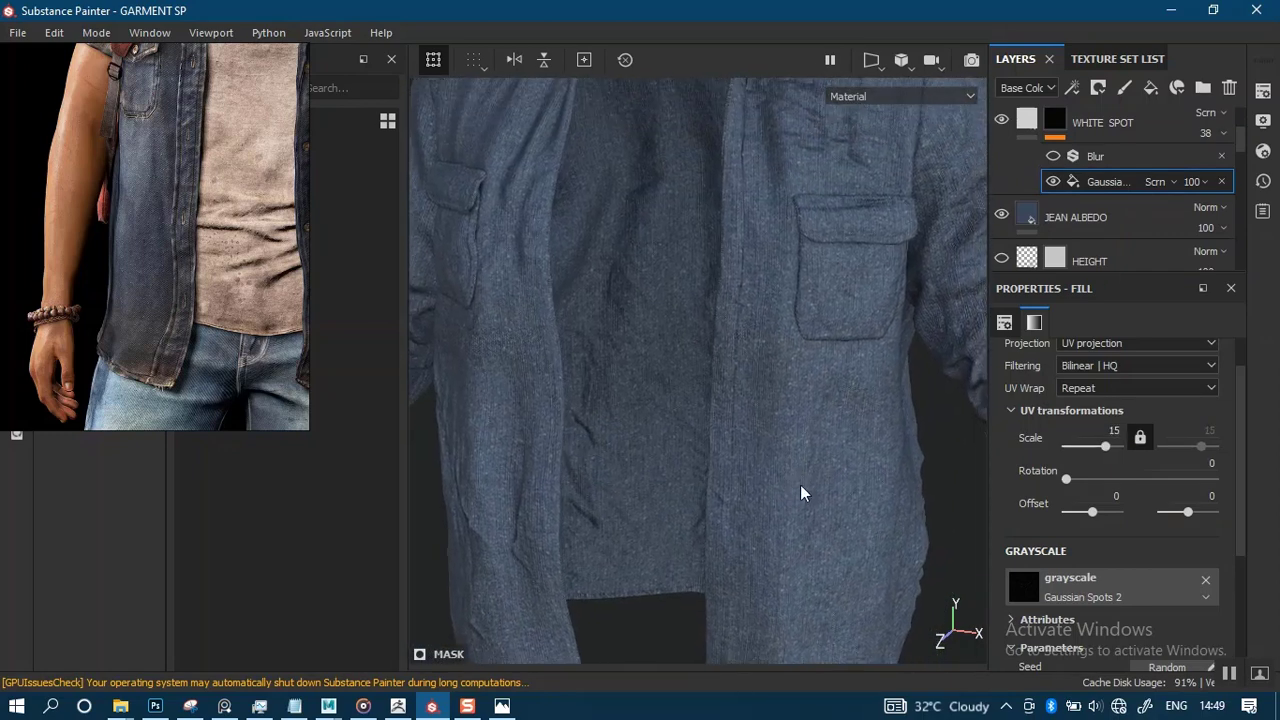
pyautogui.keyDown('alt'); pyautogui.moveTo(814, 363); pyautogui.dragTo(776, 500, button='middle'); pyautogui.keyUp('alt')
pyautogui.keyDown('alt'); pyautogui.moveTo(900, 291); pyautogui.dragTo(820, 310); pyautogui.keyUp('alt')
pyautogui.keyDown('alt'); pyautogui.moveTo(846, 360); pyautogui.dragTo(841, 409, button='right'); pyautogui.keyUp('alt')
pyautogui.keyDown('alt'); pyautogui.moveTo(848, 366); pyautogui.dragTo(806, 397); pyautogui.keyUp('alt')
pyautogui.keyDown('alt'); pyautogui.moveTo(806, 397); pyautogui.dragTo(837, 383, button='right'); pyautogui.keyUp('alt')
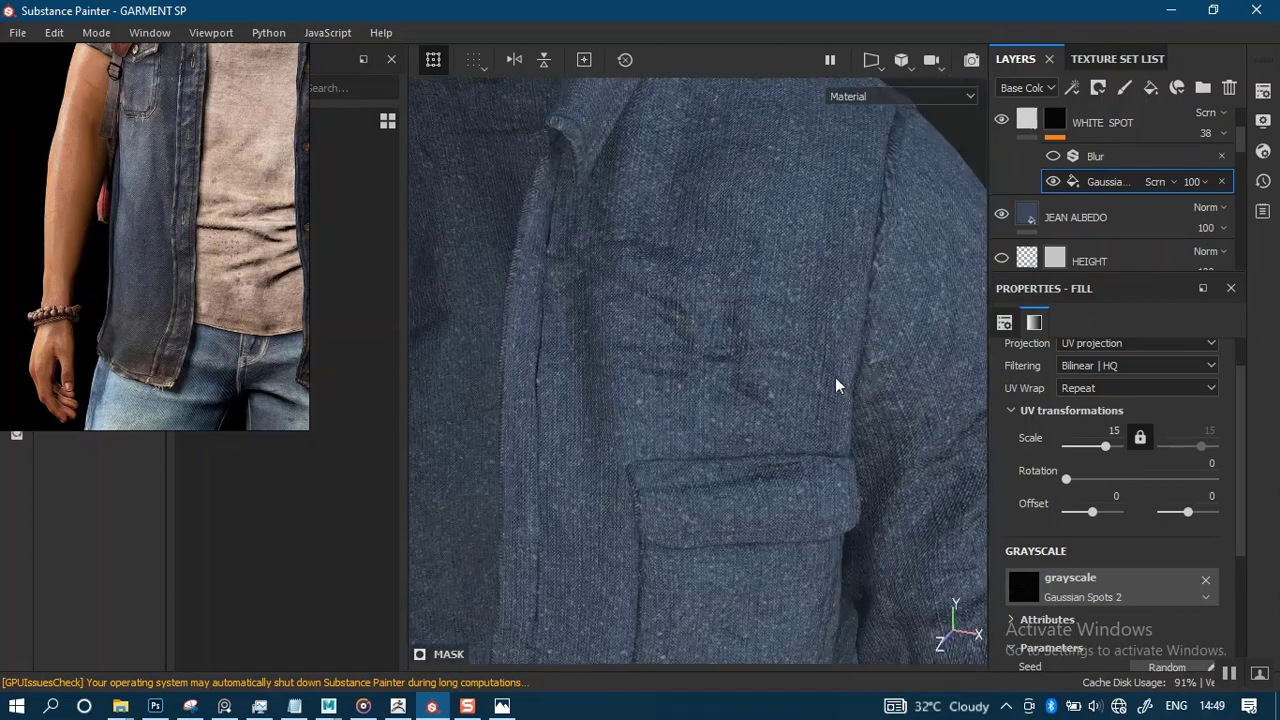
pyautogui.keyDown('alt'); pyautogui.moveTo(837, 383); pyautogui.dragTo(879, 341, button='middle'); pyautogui.keyUp('alt')
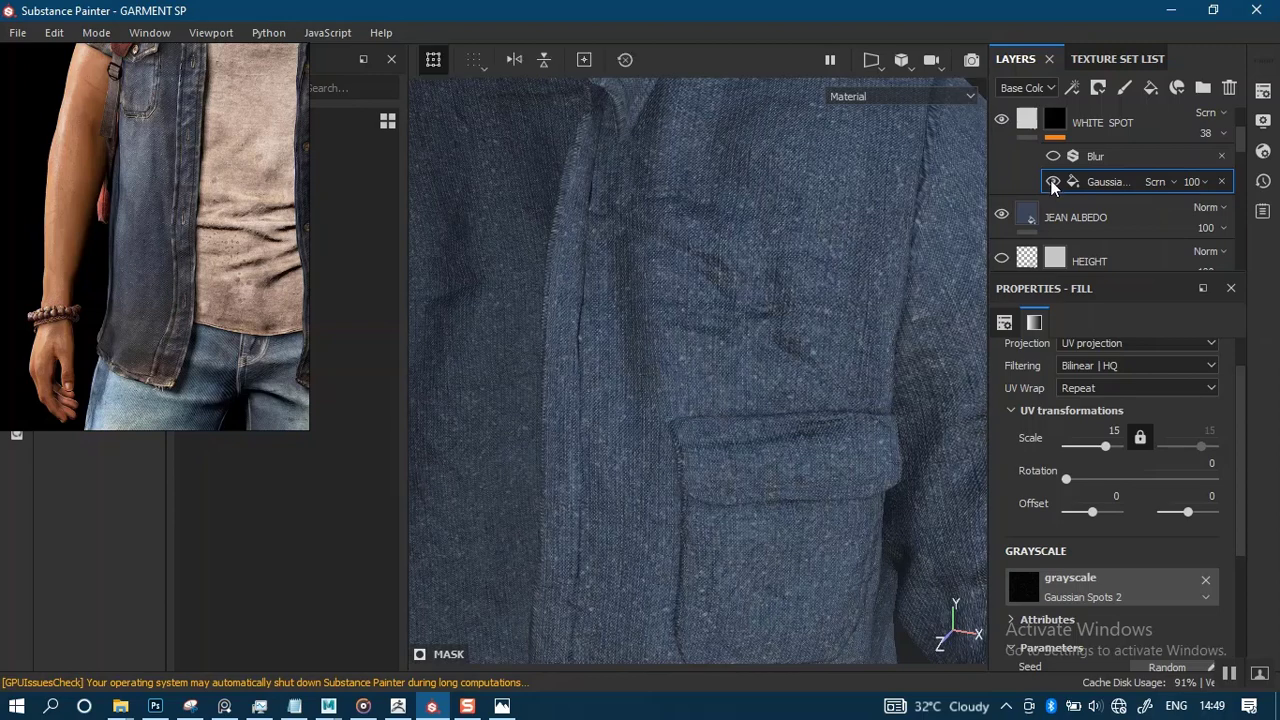
pyautogui.click(1052, 183)
pyautogui.scroll(-5, 800, 320)
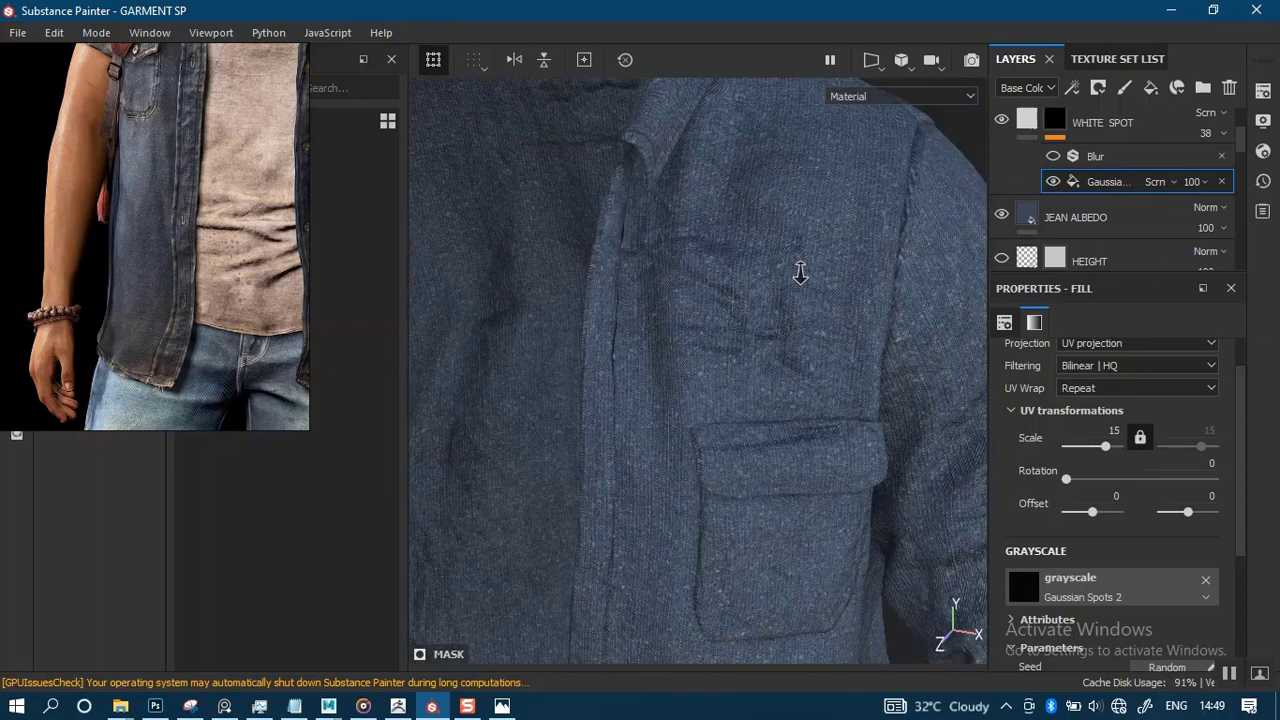
pyautogui.keyDown('alt'); pyautogui.moveTo(806, 436); pyautogui.dragTo(865, 252, button='middle'); pyautogui.keyUp('alt')
pyautogui.keyDown('alt'); pyautogui.moveTo(774, 451); pyautogui.dragTo(826, 403); pyautogui.keyUp('alt')
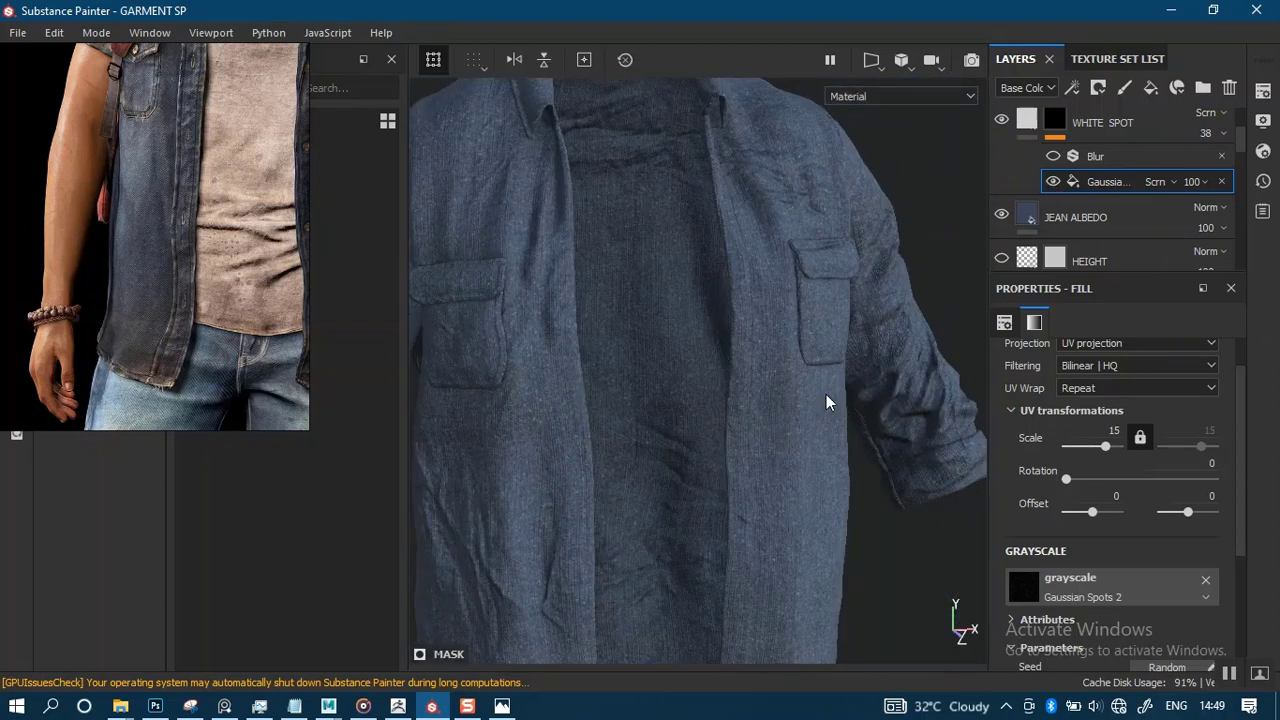
# Add a filter effect with no filter assigned to the JEAN ALBEDO layer and restrict it to the color channel.
pyautogui.click(1070, 203)
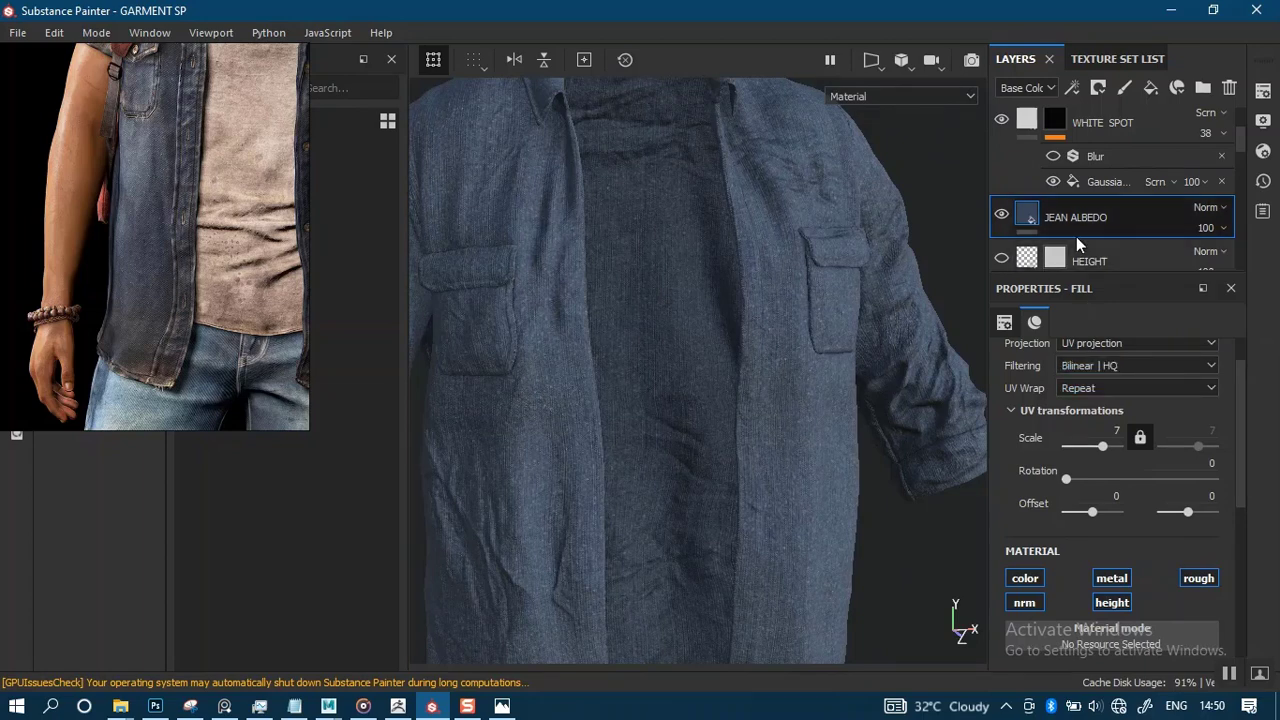
pyautogui.rightClick(1031, 204)
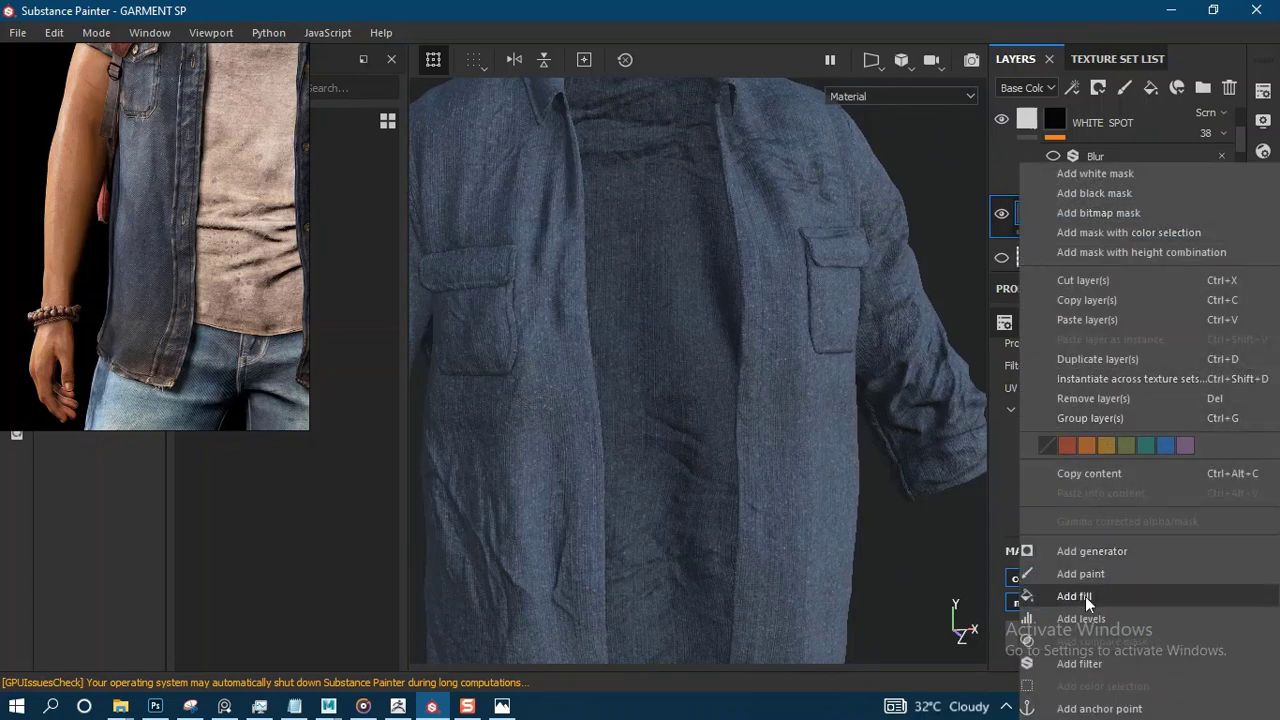
pyautogui.click(1080, 664)
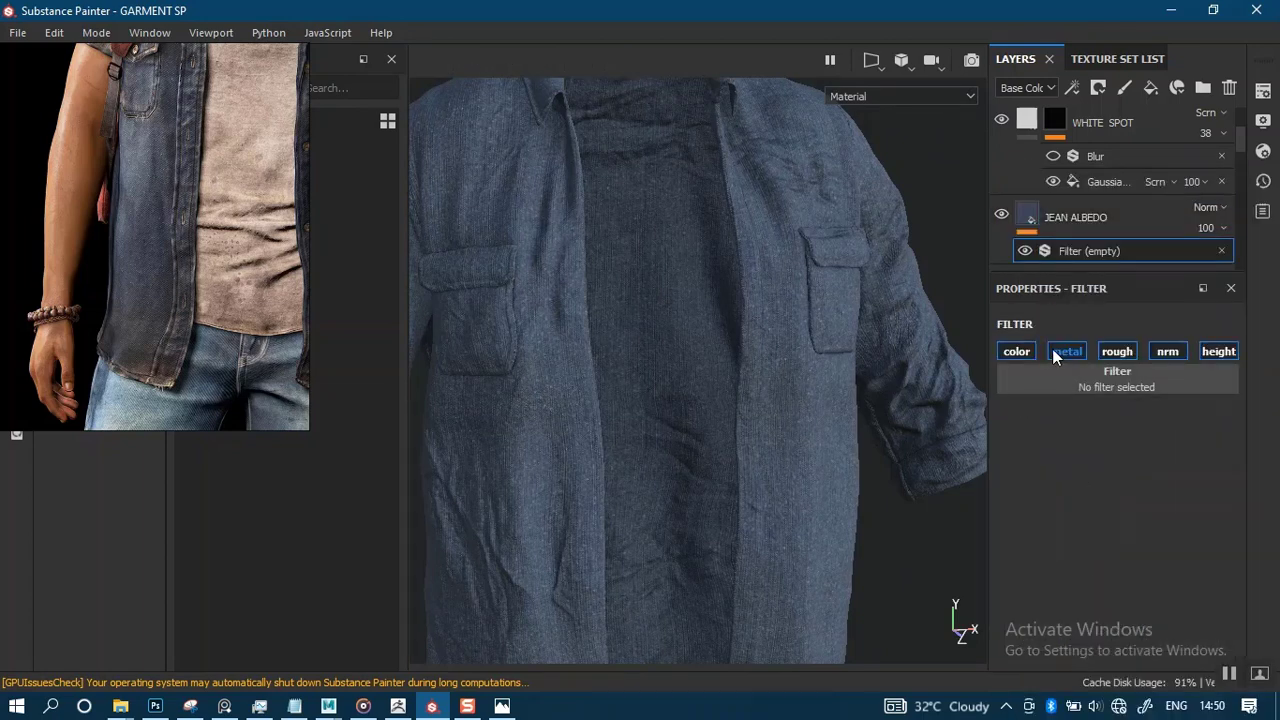
pyautogui.click(1156, 385)
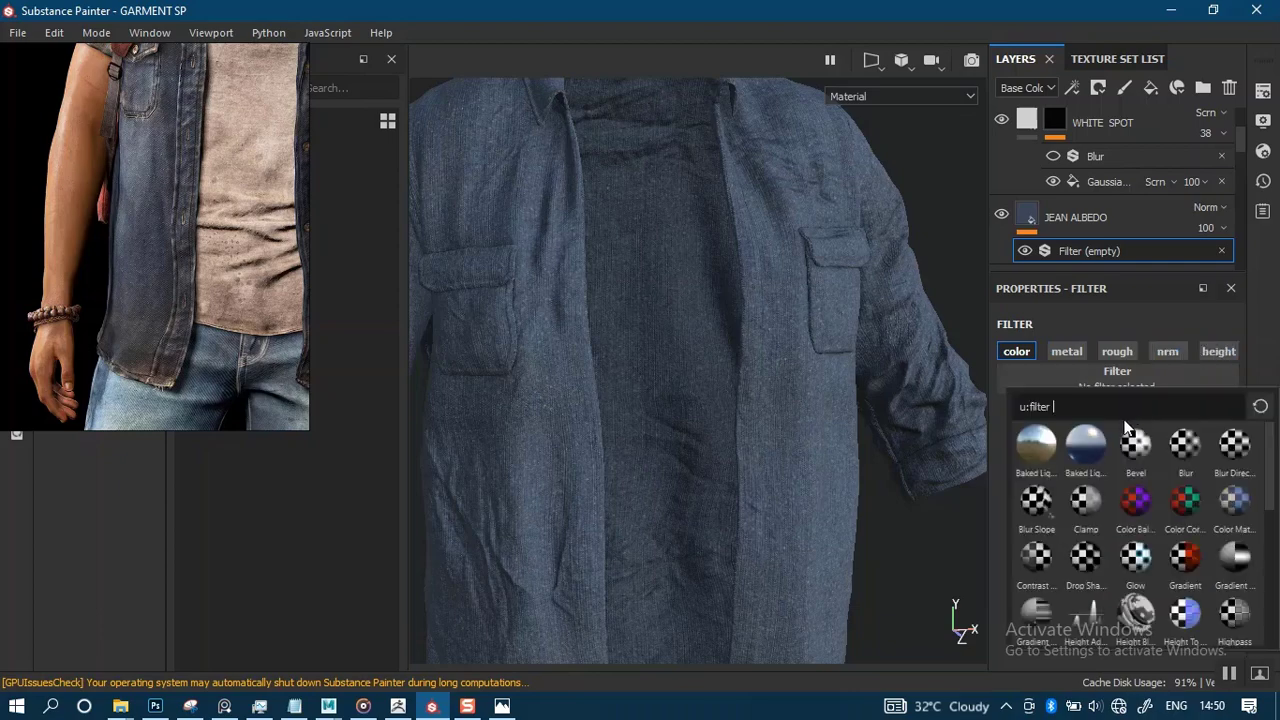
pyautogui.keyDown('alt'); pyautogui.moveTo(774, 390); pyautogui.dragTo(979, 232, button='right'); pyautogui.keyUp('alt')
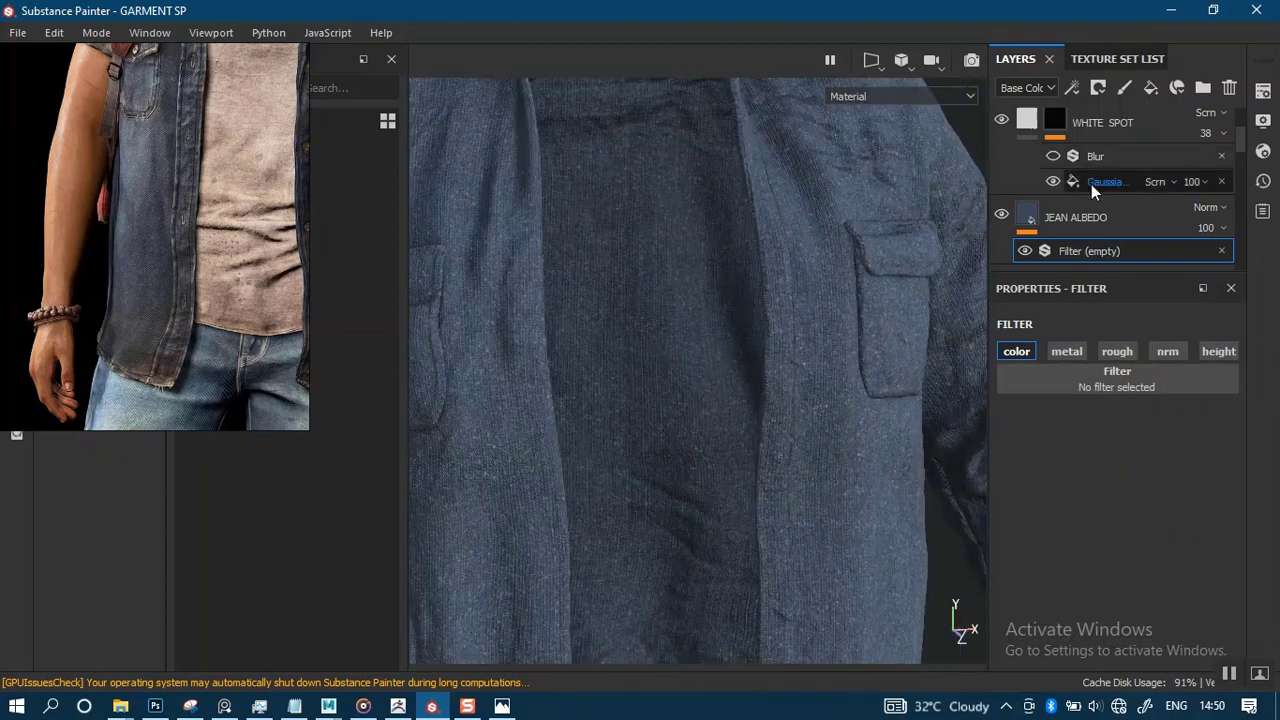
pyautogui.scroll(-1, 1240, 150)
pyautogui.scroll(2, 1240, 155)
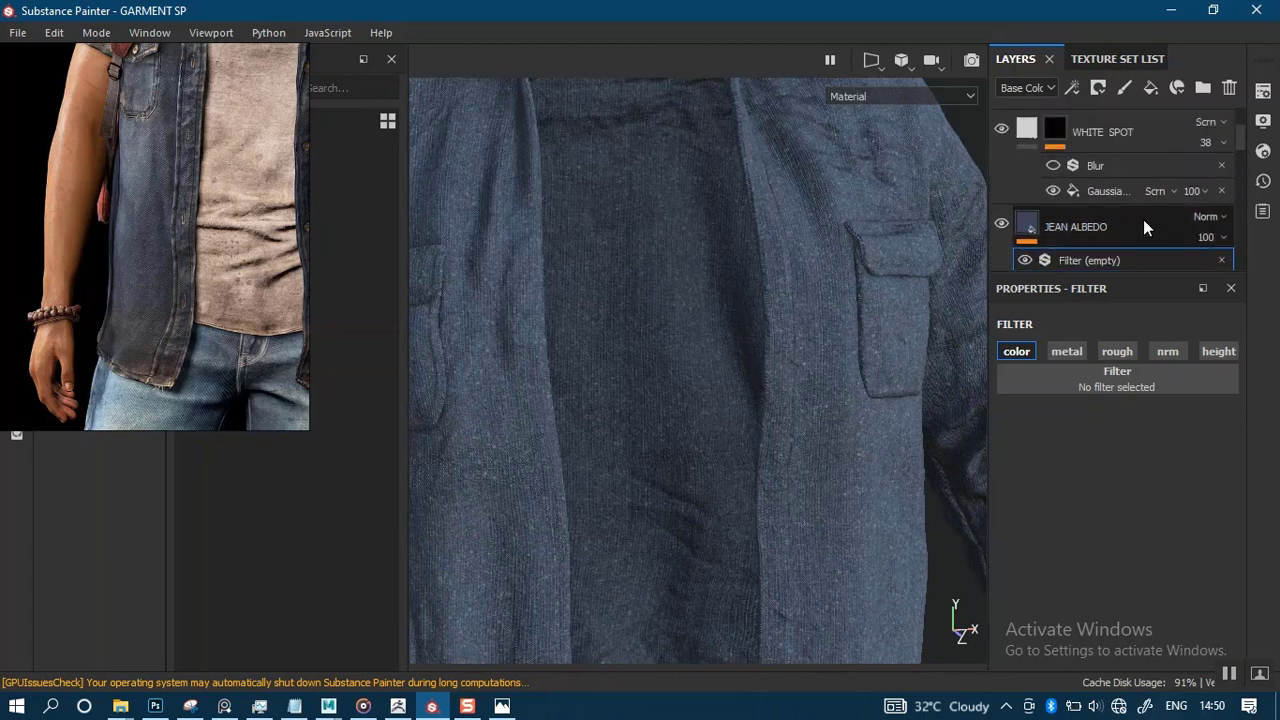
# Duplicate the JEAN ALBEDO layer together with its empty filter.
pyautogui.click(1130, 237)
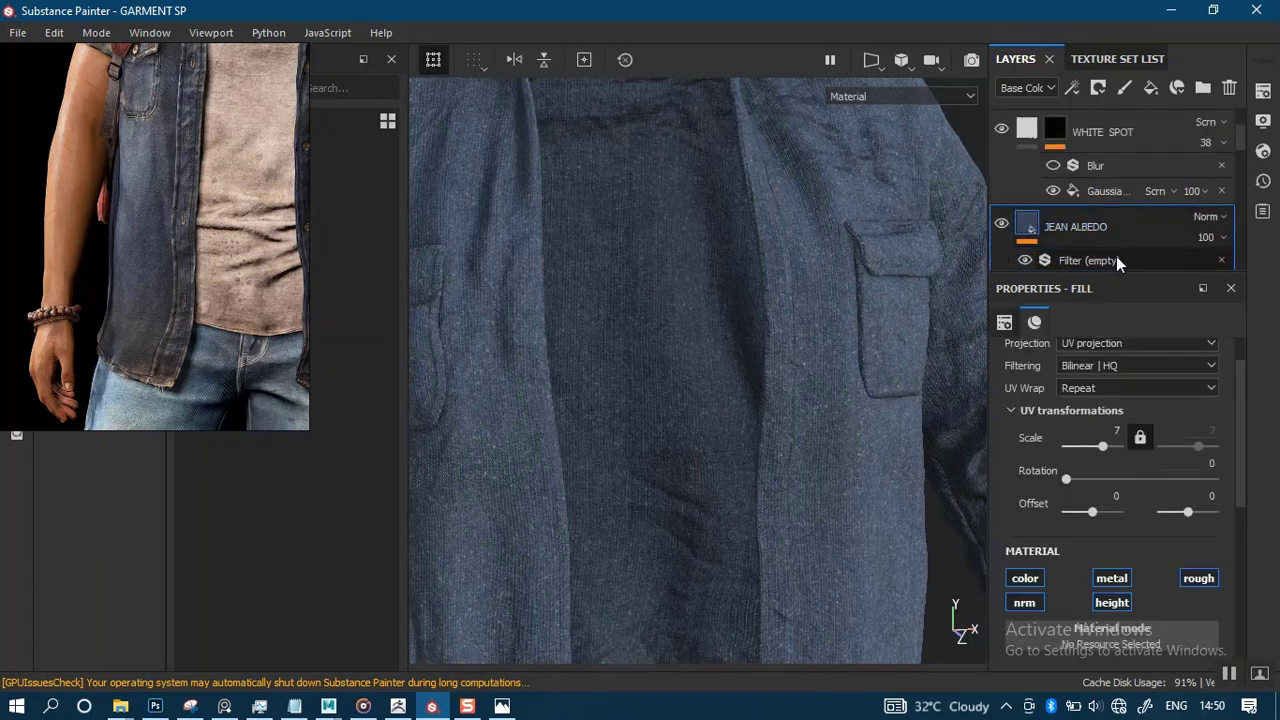
pyautogui.hotkey('ctrl', 'd')
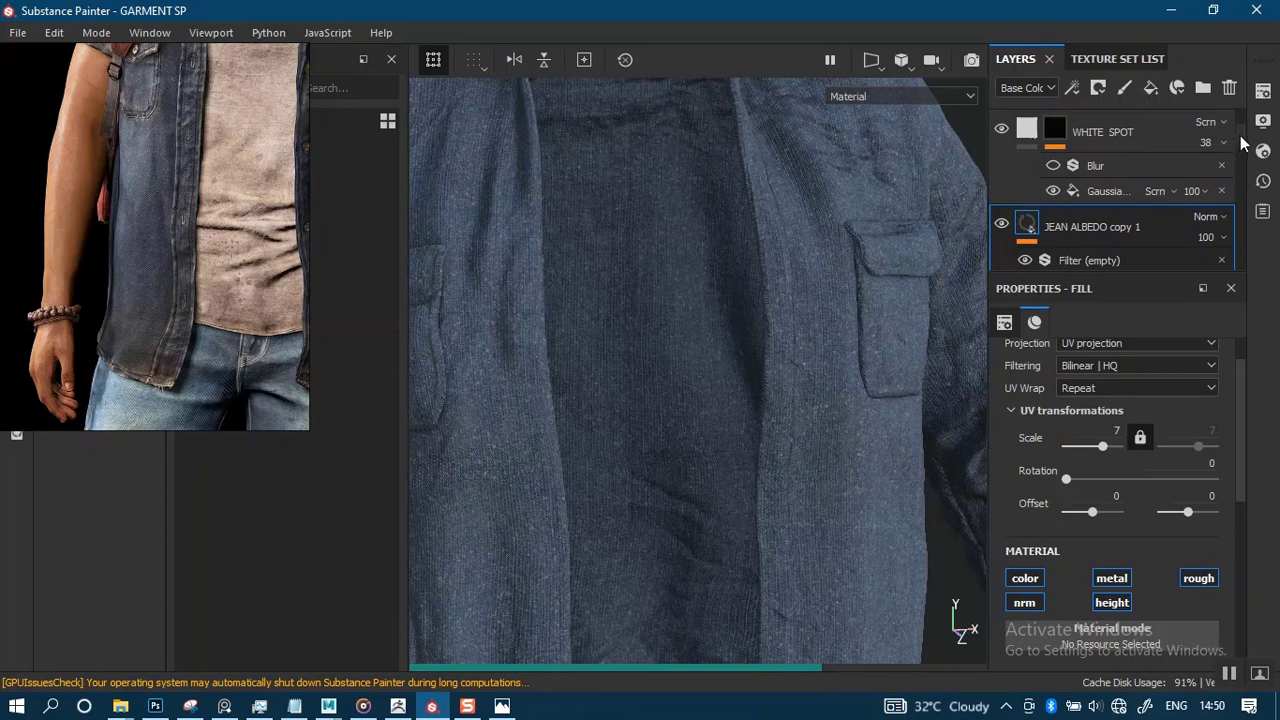
pyautogui.scroll(-3, 1239, 150)
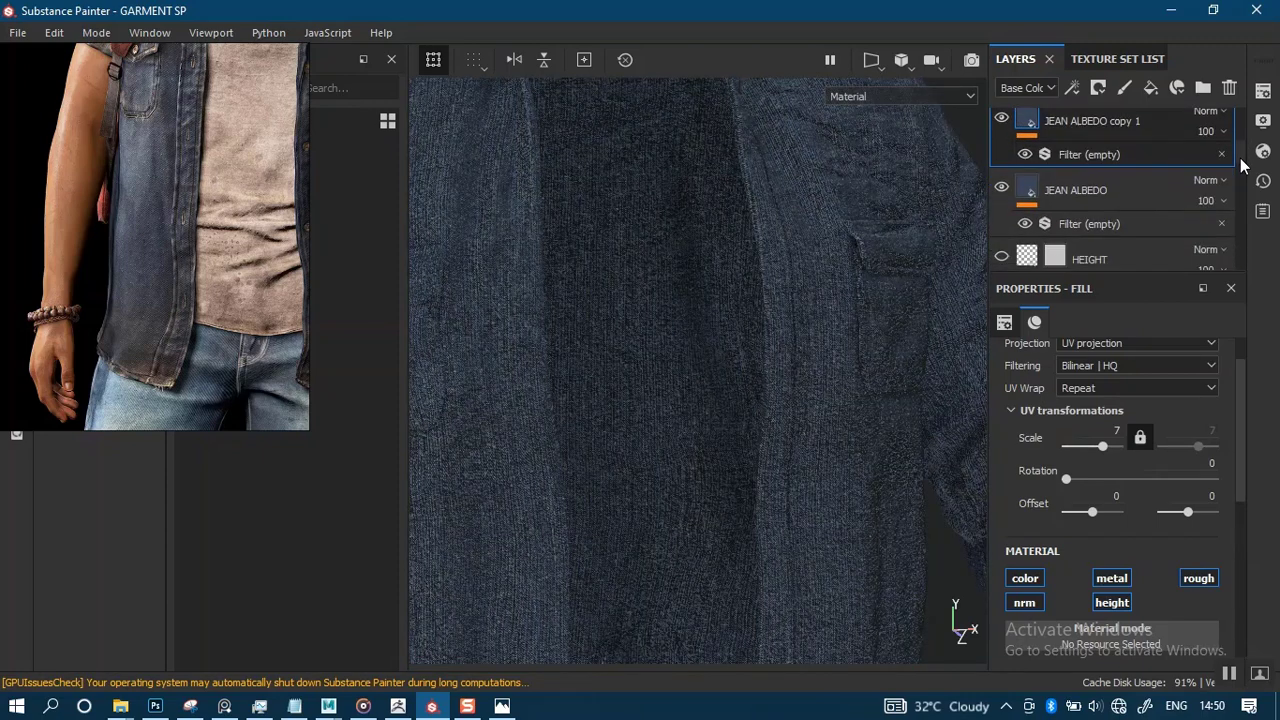
# Remove the empty filter from the original JEAN ALBEDO layer and leave only its normal channel enabled.
pyautogui.scroll(1, 1232, 158)
pyautogui.click(1090, 213)
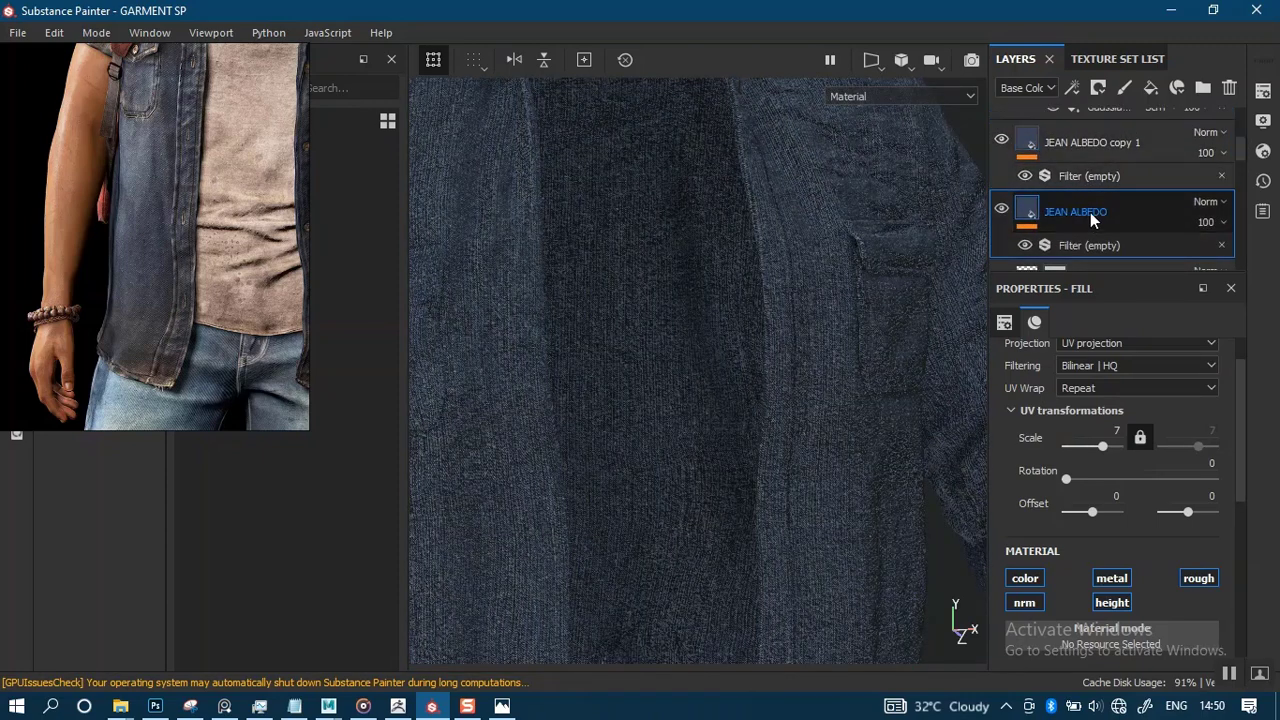
pyautogui.click(1220, 245)
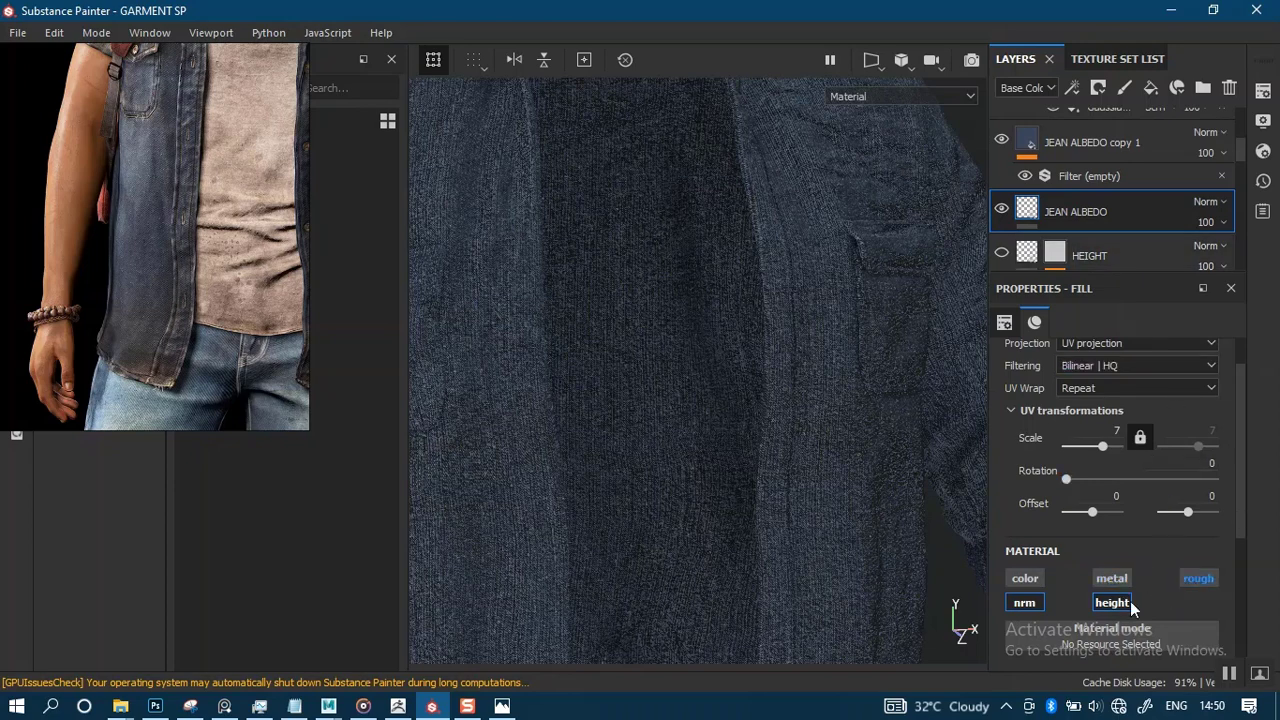
# Rename the original JEAN ALBEDO layer to NORMAL BASE.
pyautogui.doubleClick(1068, 213)
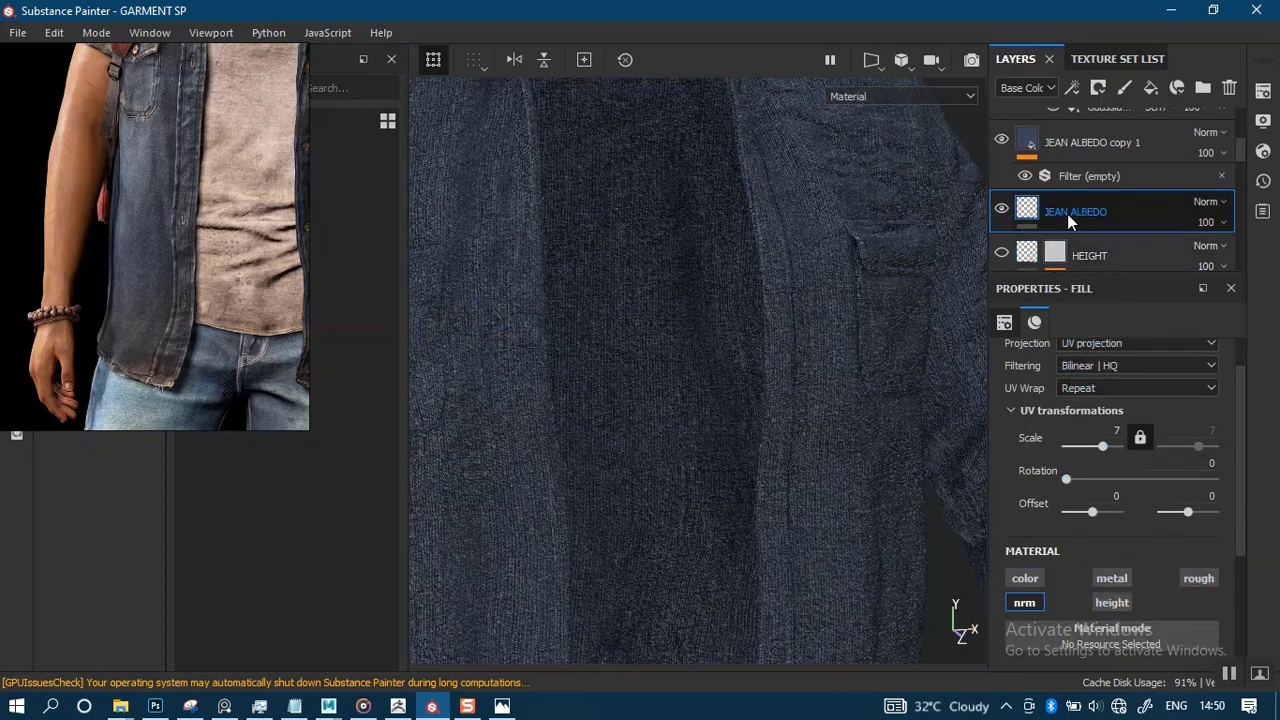
pyautogui.doubleClick(1110, 212)
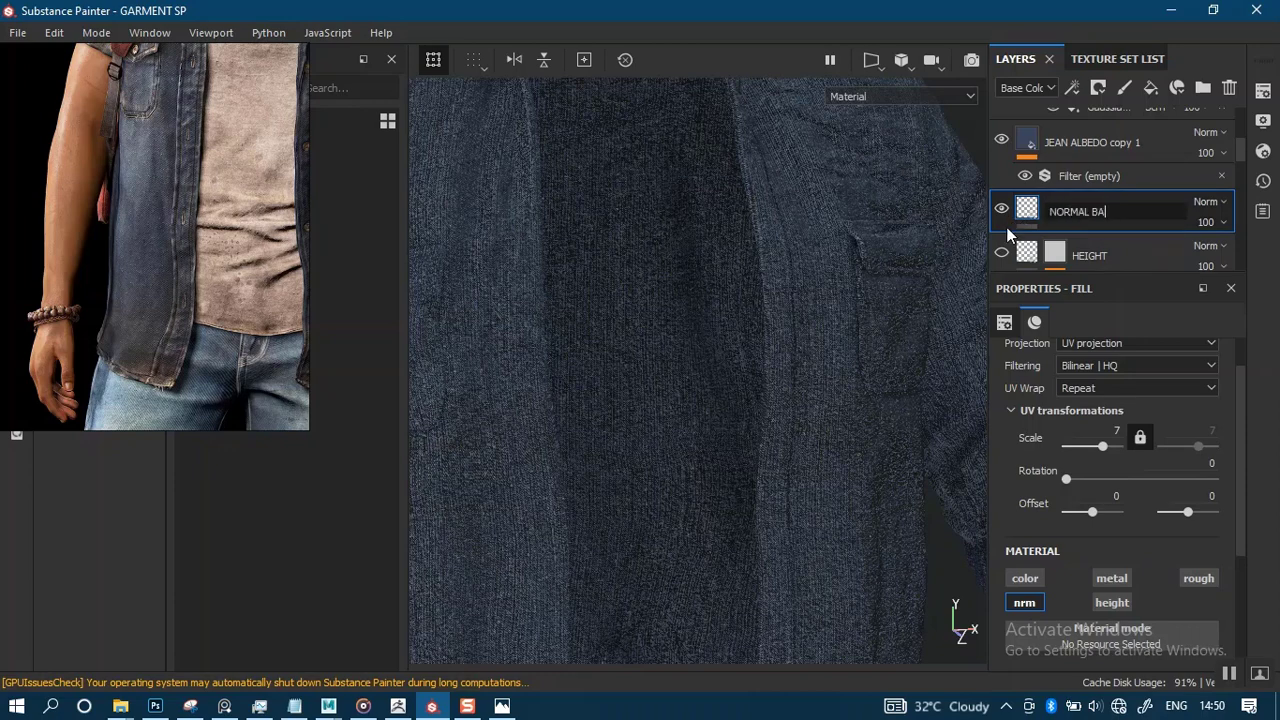
pyautogui.press('Return')
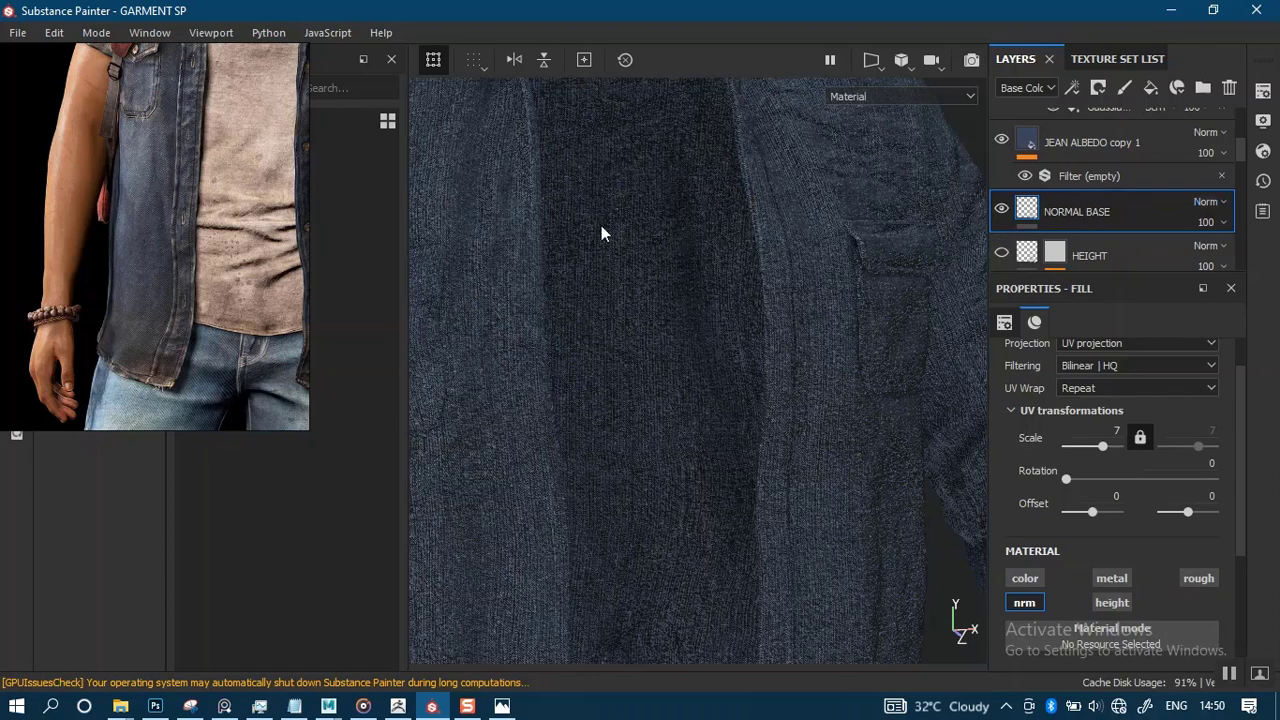
# Reduce the NORMAL BASE layer's opacity in the Normal channel to 34.
pyautogui.keyDown('alt'); pyautogui.moveTo(612, 340); pyautogui.dragTo(600, 266, button='right'); pyautogui.keyUp('alt')
pyautogui.keyDown('alt'); pyautogui.moveTo(696, 308); pyautogui.dragTo(700, 266, button='middle'); pyautogui.keyUp('alt')
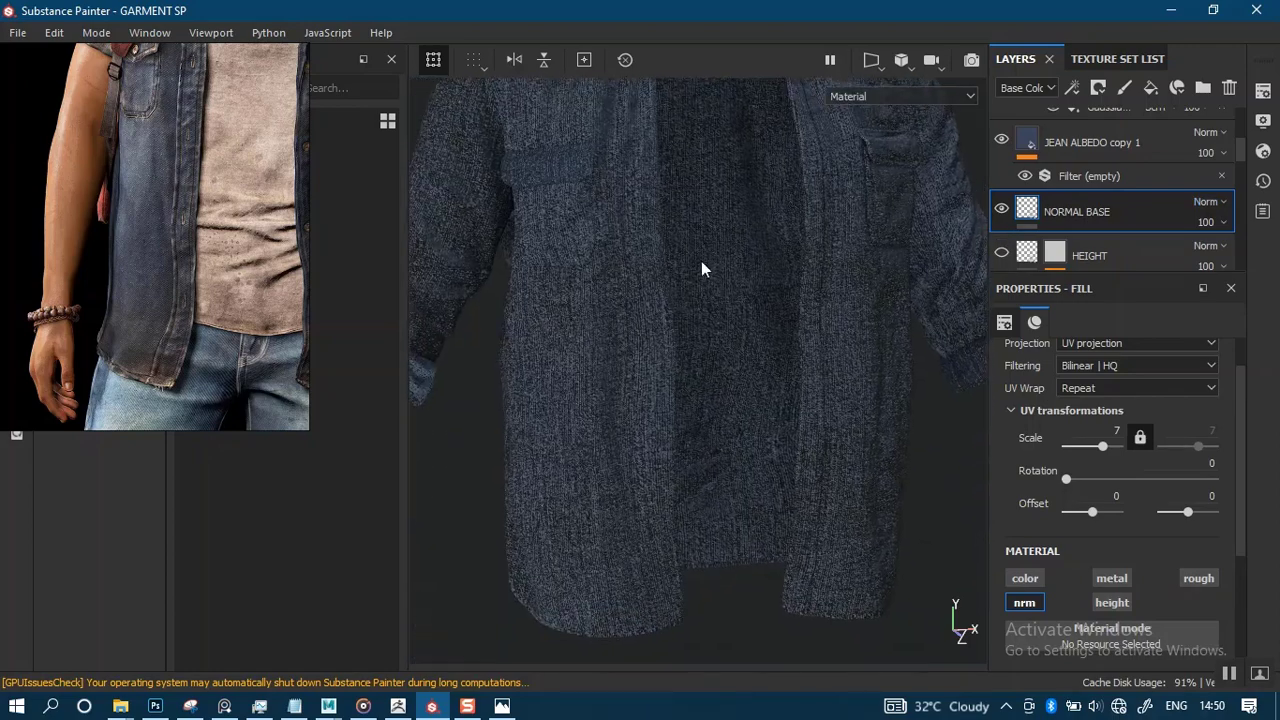
pyautogui.keyDown('alt'); pyautogui.moveTo(700, 266); pyautogui.dragTo(722, 419, button='right'); pyautogui.keyUp('alt')
pyautogui.click(1041, 91)
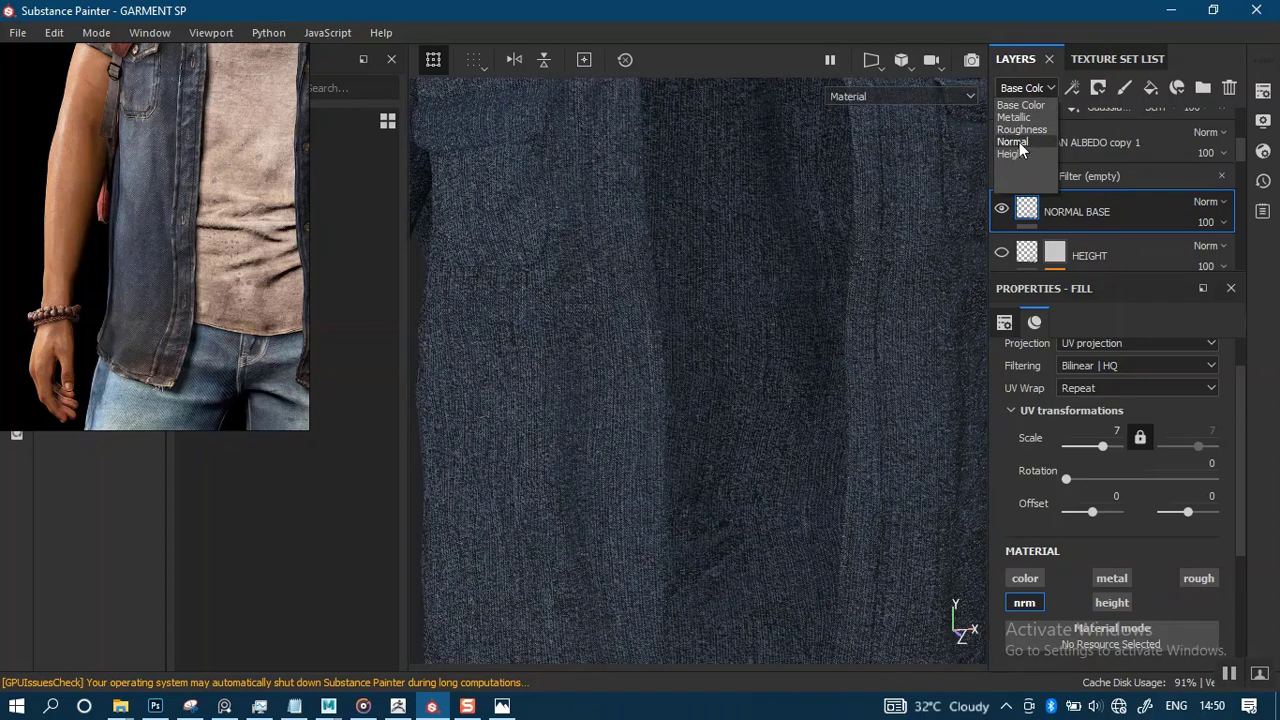
pyautogui.click(1019, 142)
pyautogui.click(1223, 222)
pyautogui.moveTo(1207, 249); pyautogui.dragTo(1227, 263)
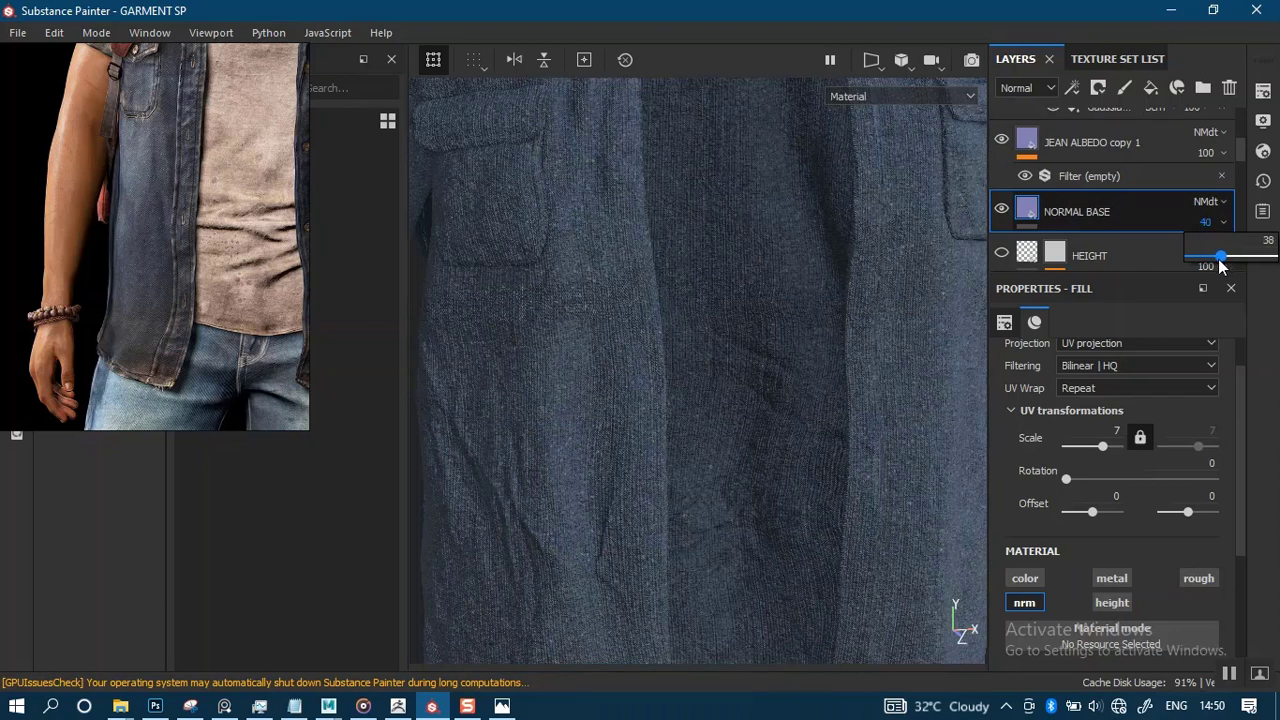
pyautogui.moveTo(1219, 265); pyautogui.dragTo(1216, 265)
pyautogui.scroll(-5, 748, 334)
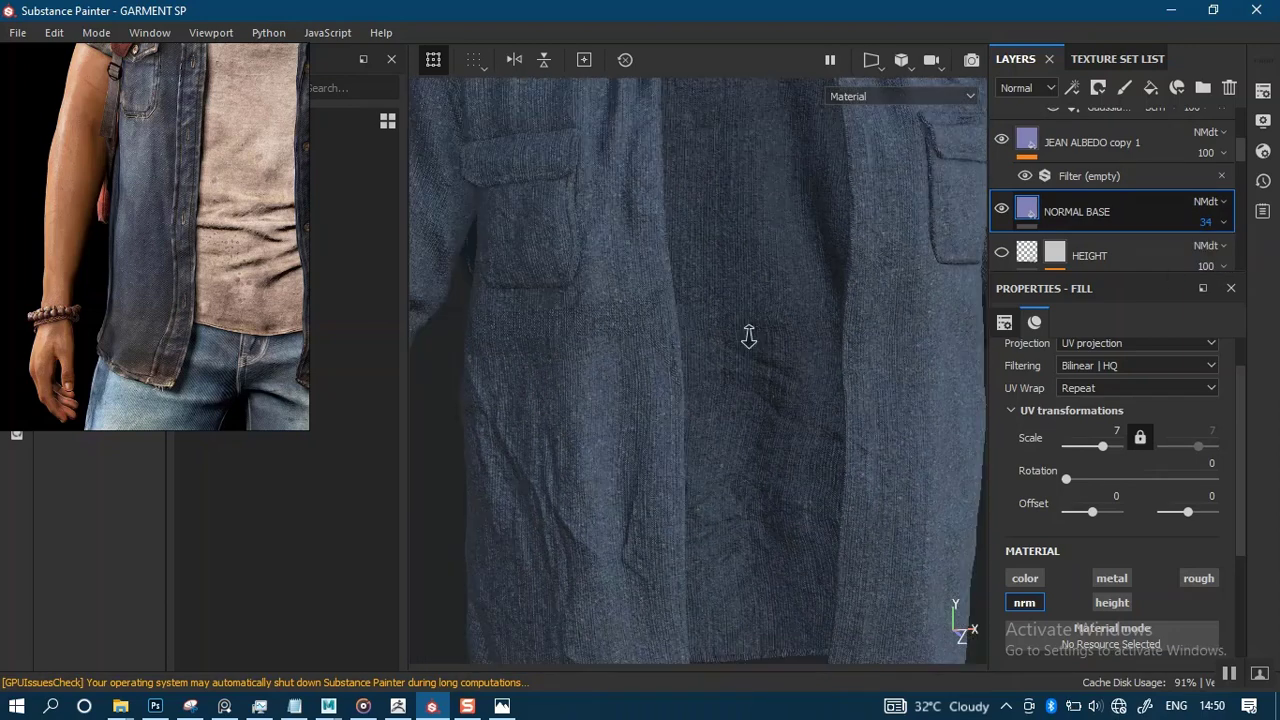
pyautogui.scroll(5, 722, 270)
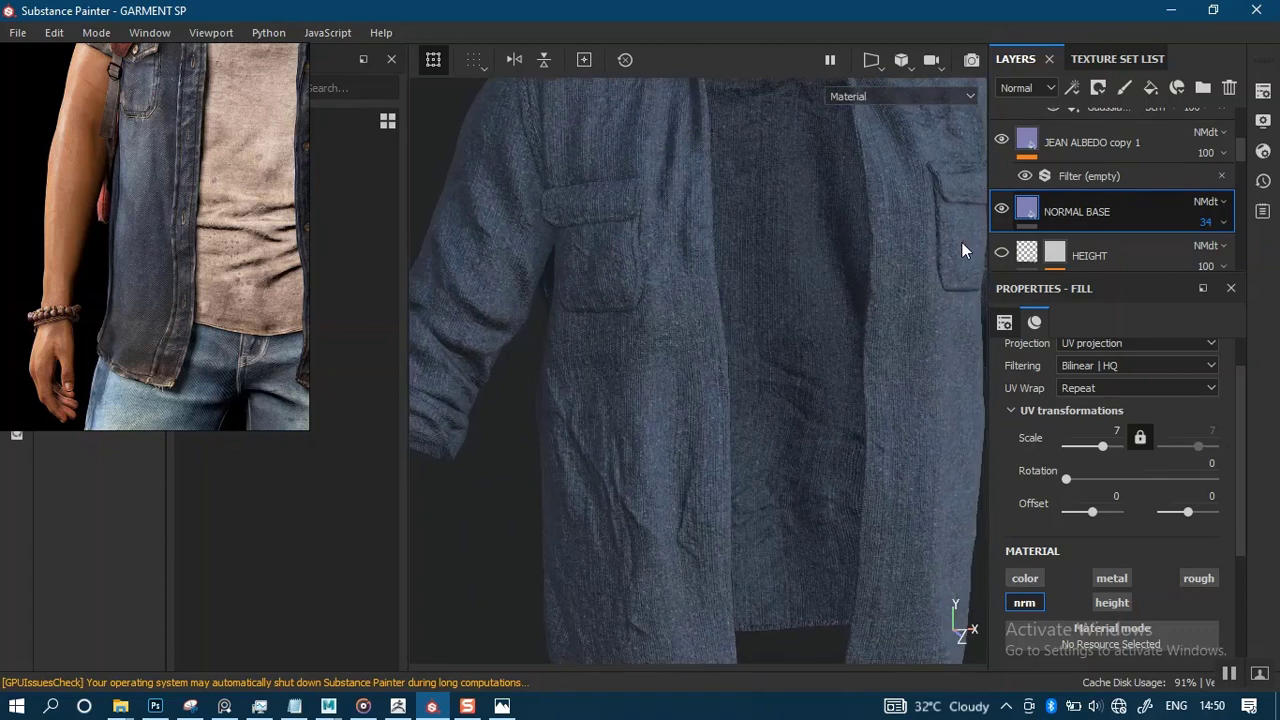
# Return the layer stack to Base Color and assign HSL Perceptive to the empty filter on JEAN ALBEDO copy 1.
pyautogui.click(1032, 134)
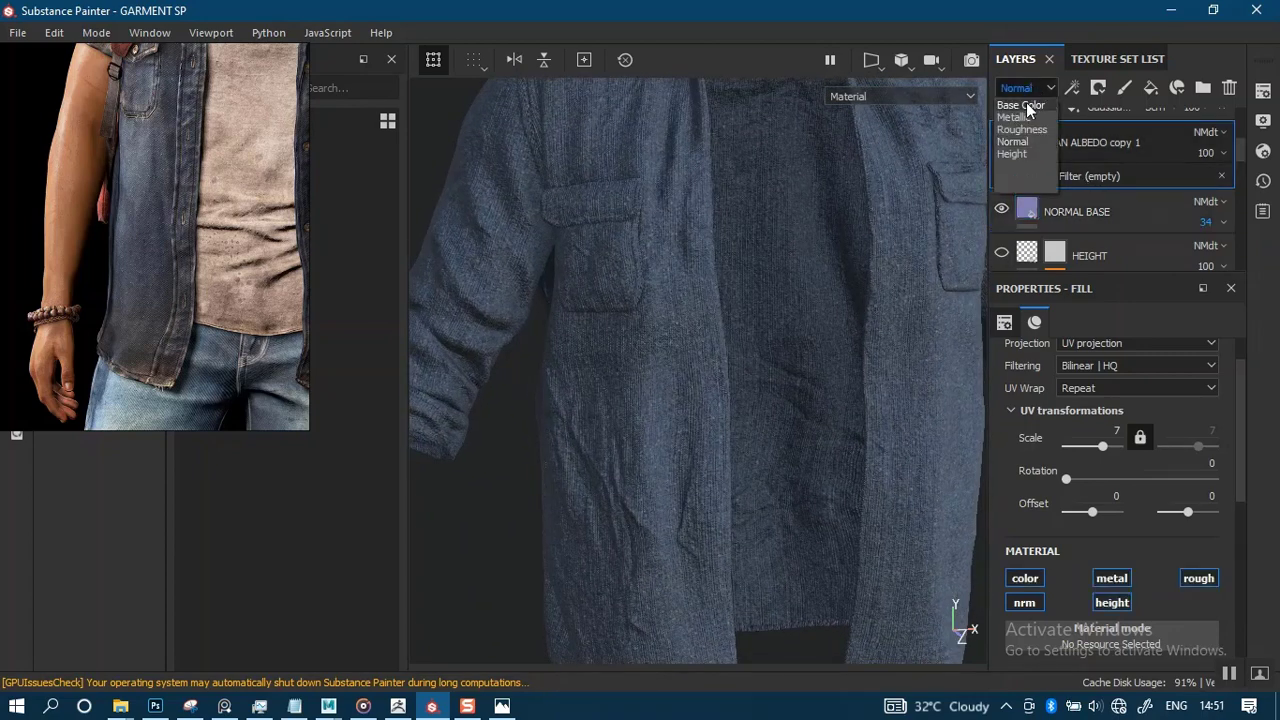
pyautogui.click(1066, 175)
pyautogui.click(1101, 383)
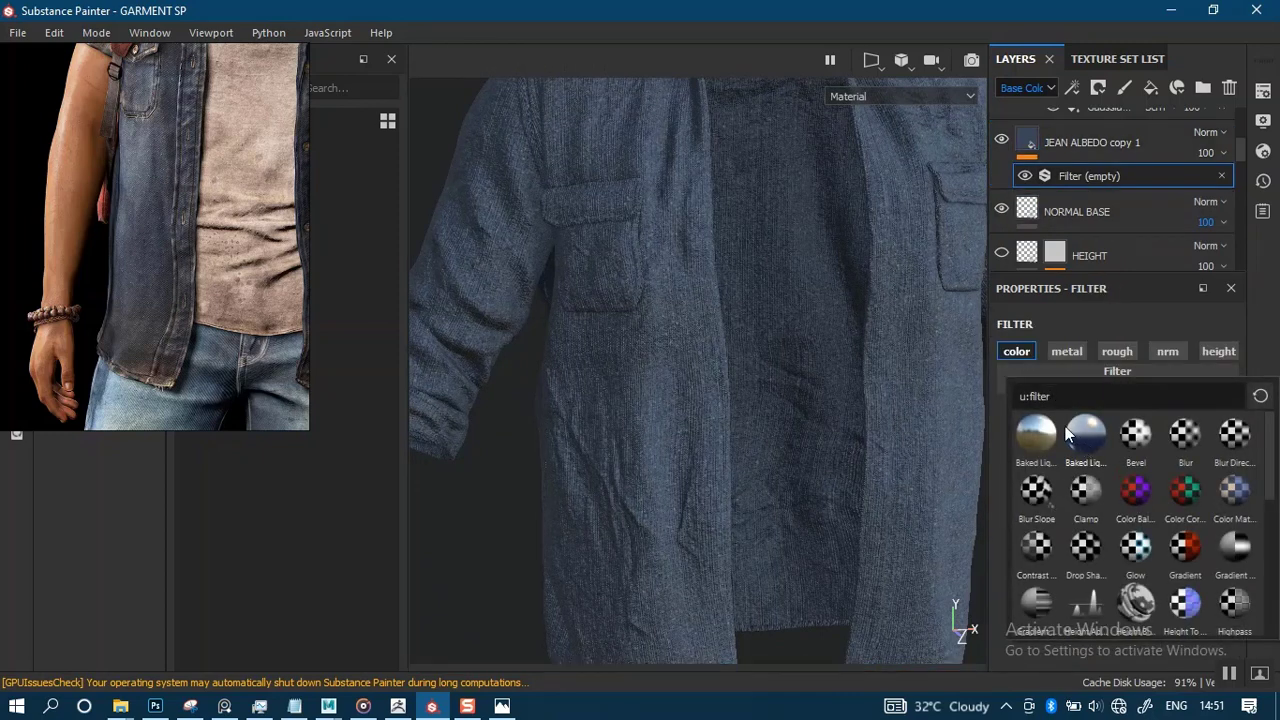
pyautogui.write('HSL')
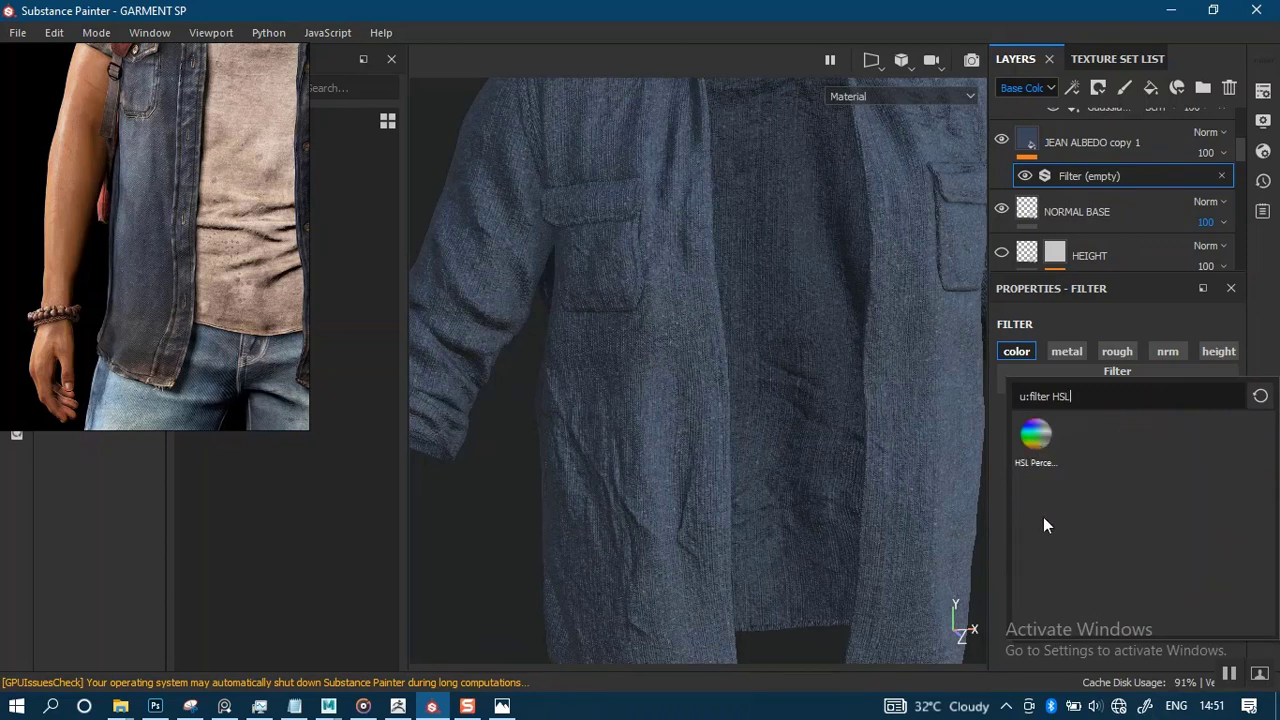
pyautogui.click(1036, 440)
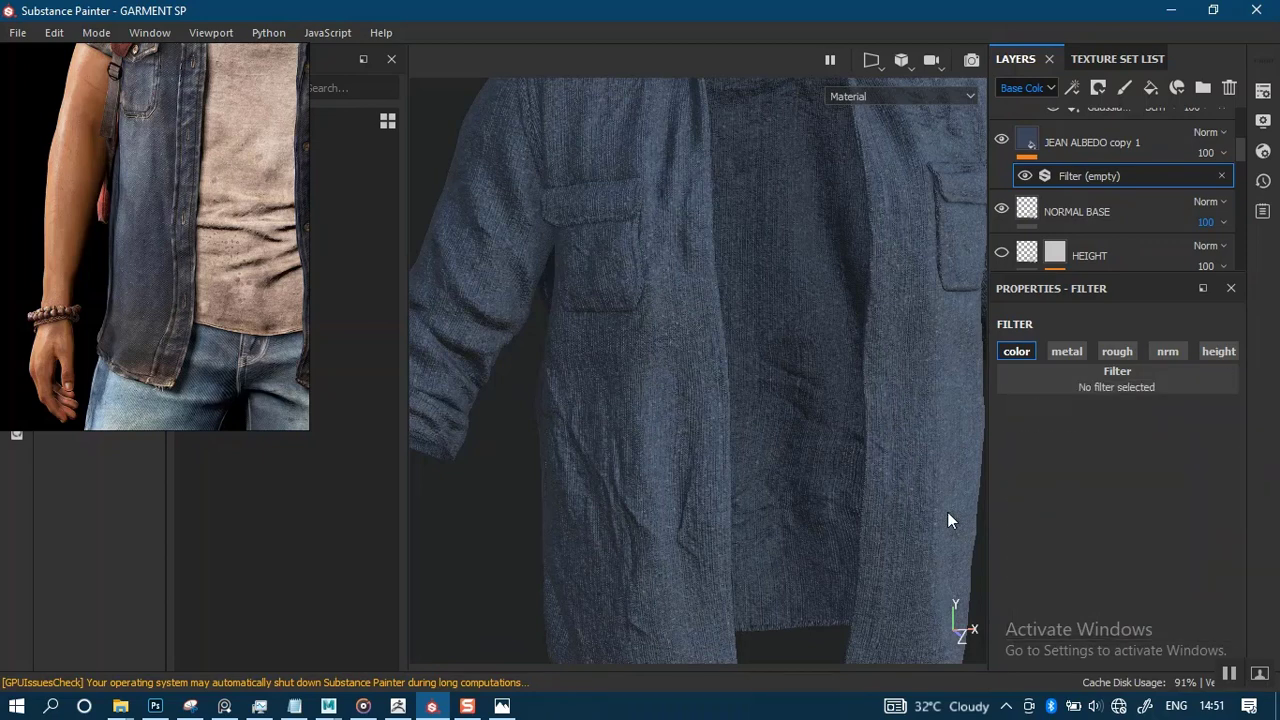
# Set the HSL Perceptive filter on JEAN ALBEDO copy 1 to saturation 0.654 and lightness 0.255.
pyautogui.keyDown('alt'); pyautogui.moveTo(754, 498); pyautogui.dragTo(775, 400, button='middle'); pyautogui.keyUp('alt')
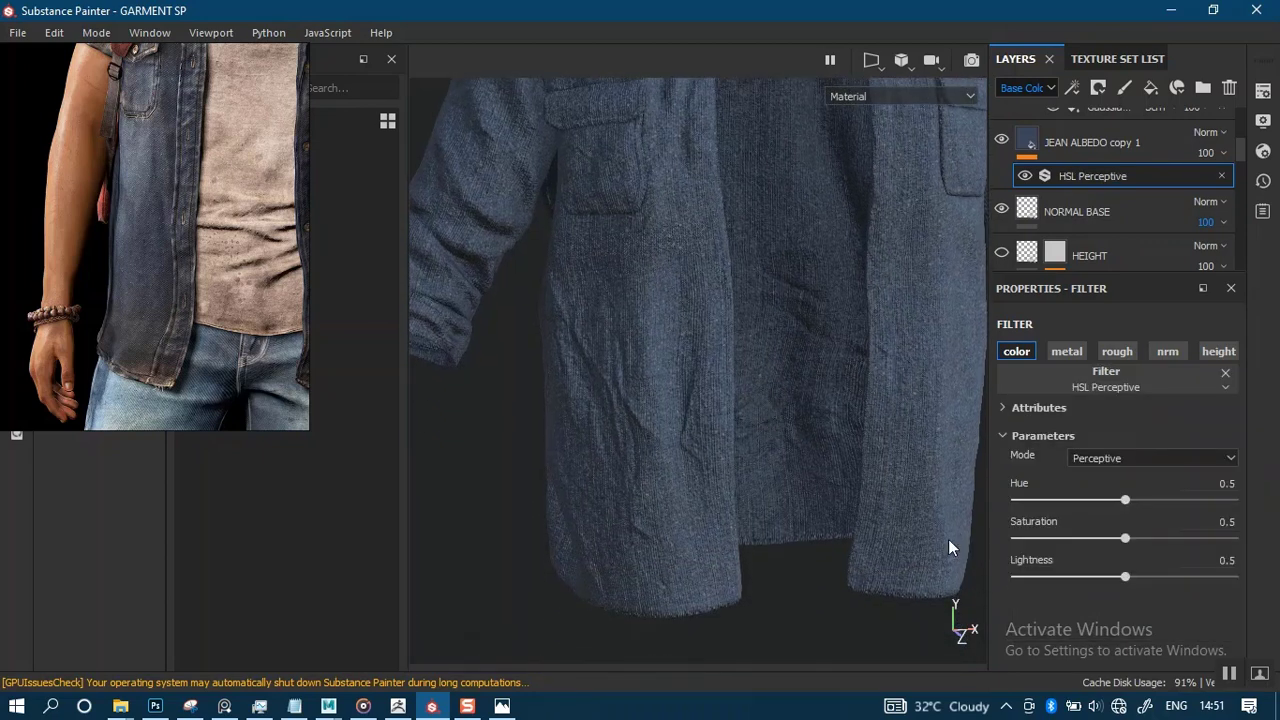
pyautogui.moveTo(1134, 543); pyautogui.dragTo(1157, 541)
pyautogui.moveTo(1101, 576); pyautogui.dragTo(1073, 582)
# Examine the darkened denim on the whole shirt and close up around the pocket and front panels.
pyautogui.keyDown('alt'); pyautogui.moveTo(824, 541); pyautogui.dragTo(770, 306, button='right'); pyautogui.keyUp('alt')
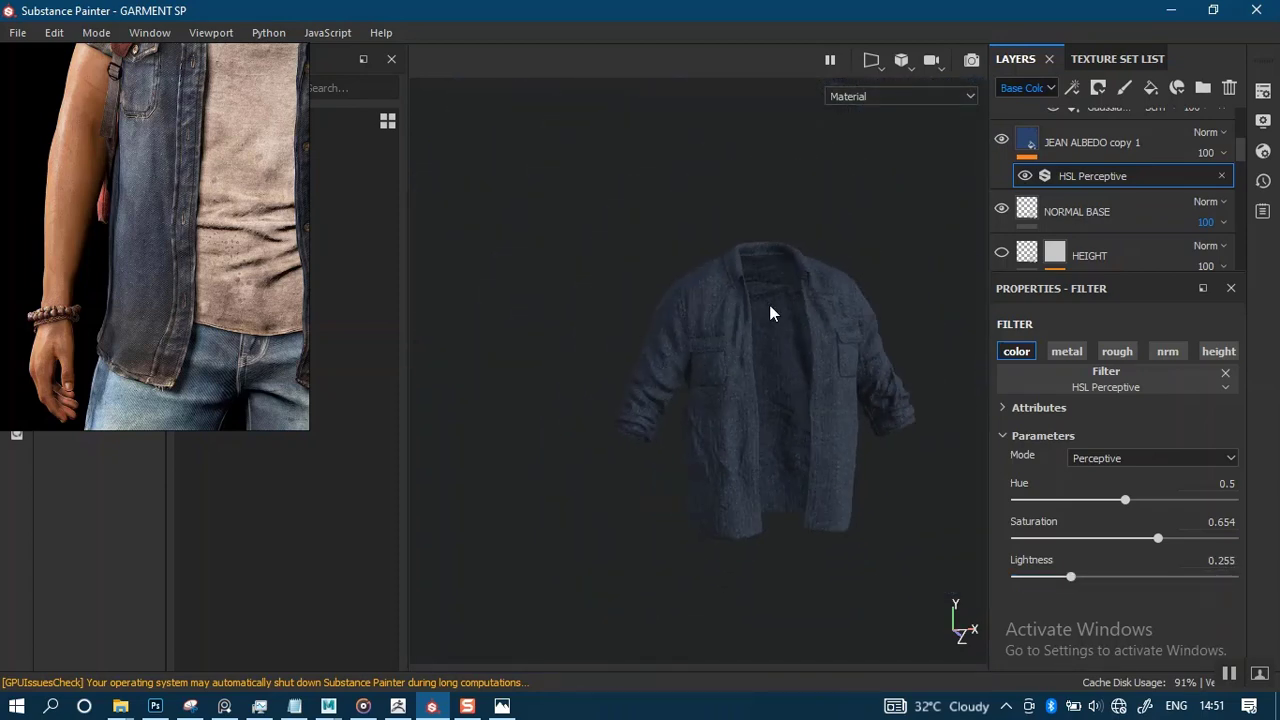
pyautogui.keyDown('alt'); pyautogui.moveTo(733, 385); pyautogui.dragTo(689, 340, button='middle'); pyautogui.keyUp('alt')
pyautogui.keyDown('alt'); pyautogui.moveTo(689, 340); pyautogui.dragTo(800, 537, button='right'); pyautogui.keyUp('alt')
pyautogui.keyDown('alt'); pyautogui.moveTo(760, 454); pyautogui.dragTo(785, 555, button='right'); pyautogui.keyUp('alt')
pyautogui.keyDown('alt'); pyautogui.moveTo(722, 455); pyautogui.dragTo(731, 440); pyautogui.keyUp('alt')
pyautogui.keyDown('alt'); pyautogui.moveTo(718, 440); pyautogui.dragTo(729, 443, button='middle'); pyautogui.keyUp('alt')
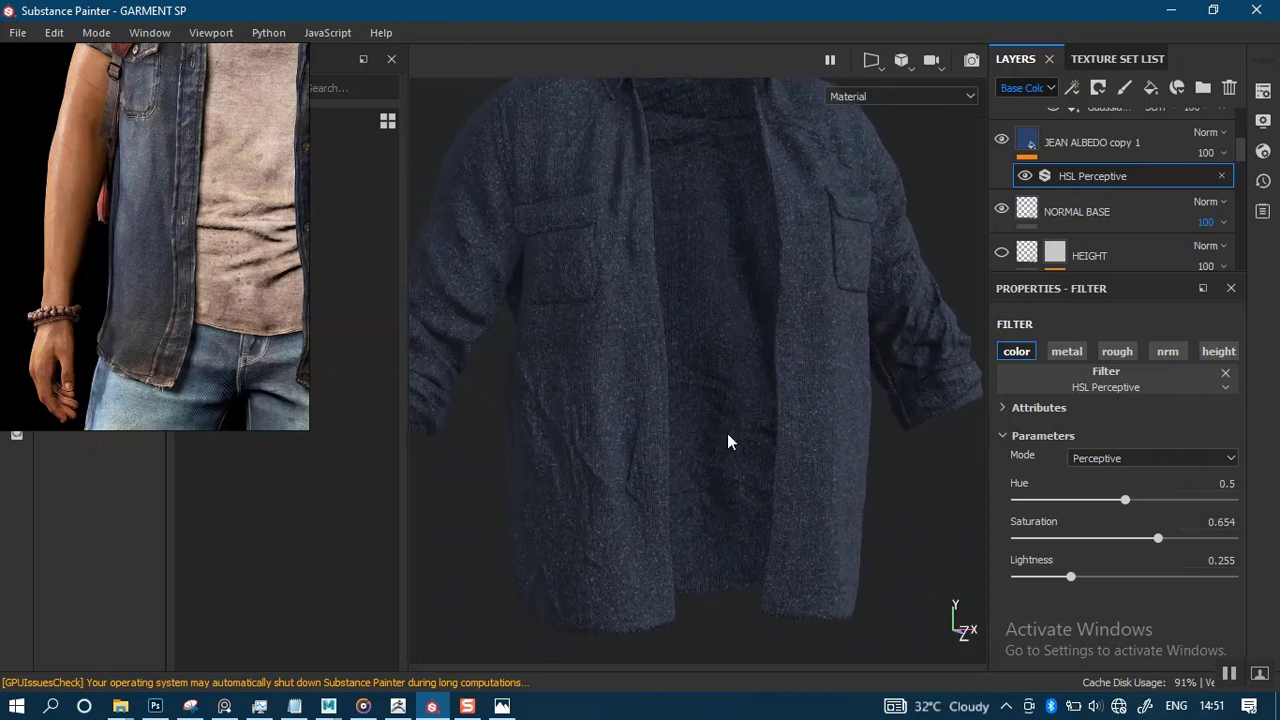
pyautogui.keyDown('alt'); pyautogui.moveTo(729, 443); pyautogui.dragTo(771, 580, button='right'); pyautogui.keyUp('alt')
pyautogui.keyDown('alt'); pyautogui.moveTo(714, 429); pyautogui.dragTo(697, 403); pyautogui.keyUp('alt')
pyautogui.keyDown('alt'); pyautogui.moveTo(697, 403); pyautogui.dragTo(770, 406, button='middle'); pyautogui.keyUp('alt')
pyautogui.keyDown('alt'); pyautogui.moveTo(743, 380); pyautogui.dragTo(750, 487, button='right'); pyautogui.keyUp('alt')
pyautogui.keyDown('alt'); pyautogui.moveTo(717, 397); pyautogui.dragTo(760, 405); pyautogui.keyUp('alt')
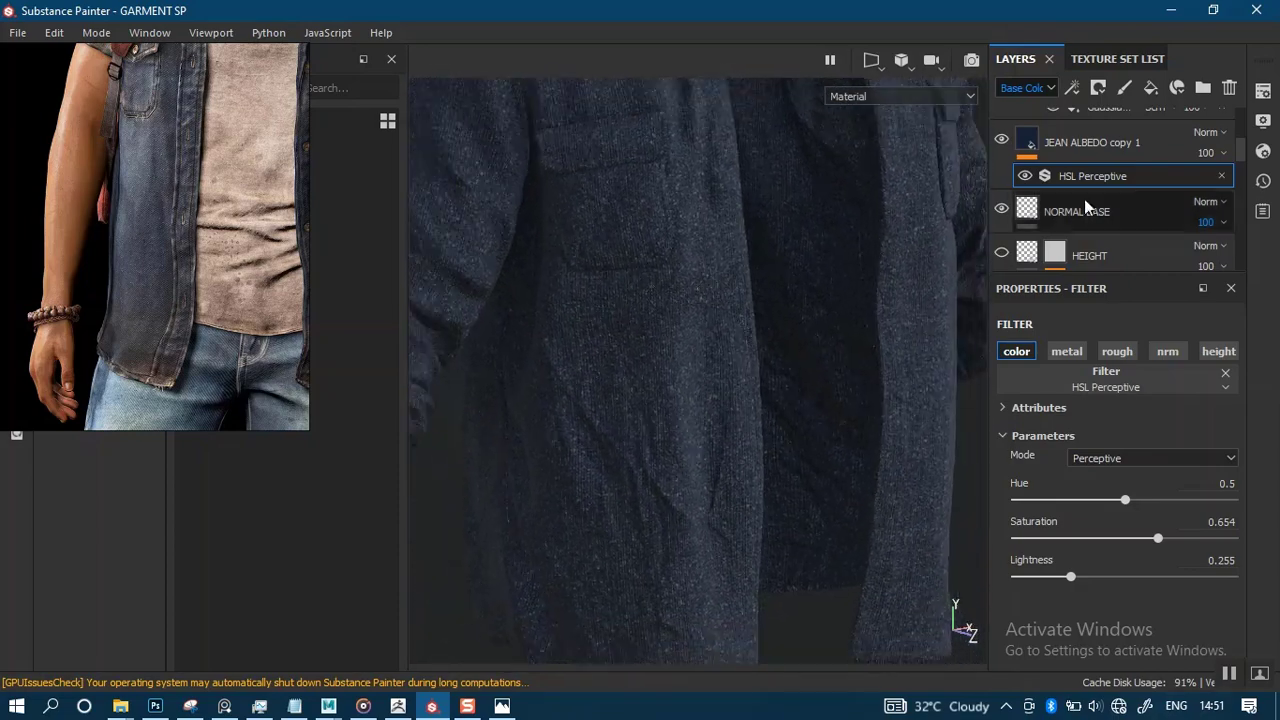
# Lower the opacity of the uppermost WHITE SPOT layer to 34.
pyautogui.moveTo(1241, 155); pyautogui.dragTo(1241, 125)
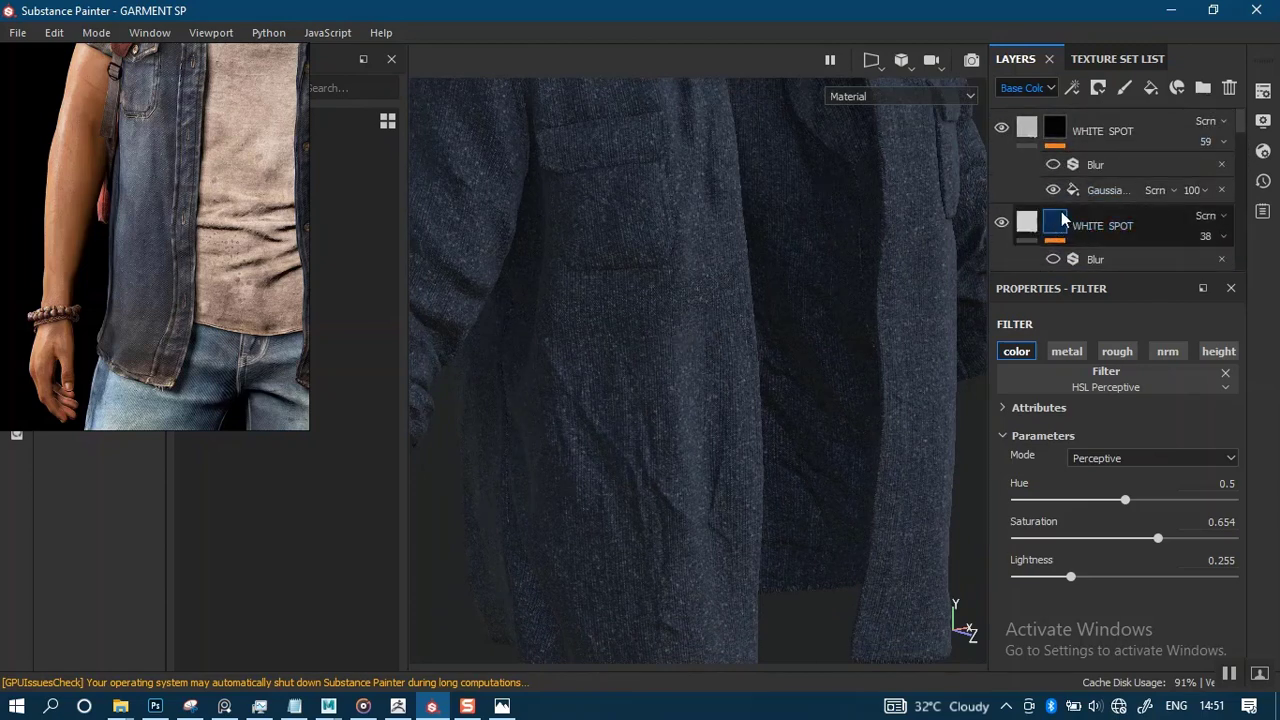
pyautogui.click(1220, 141)
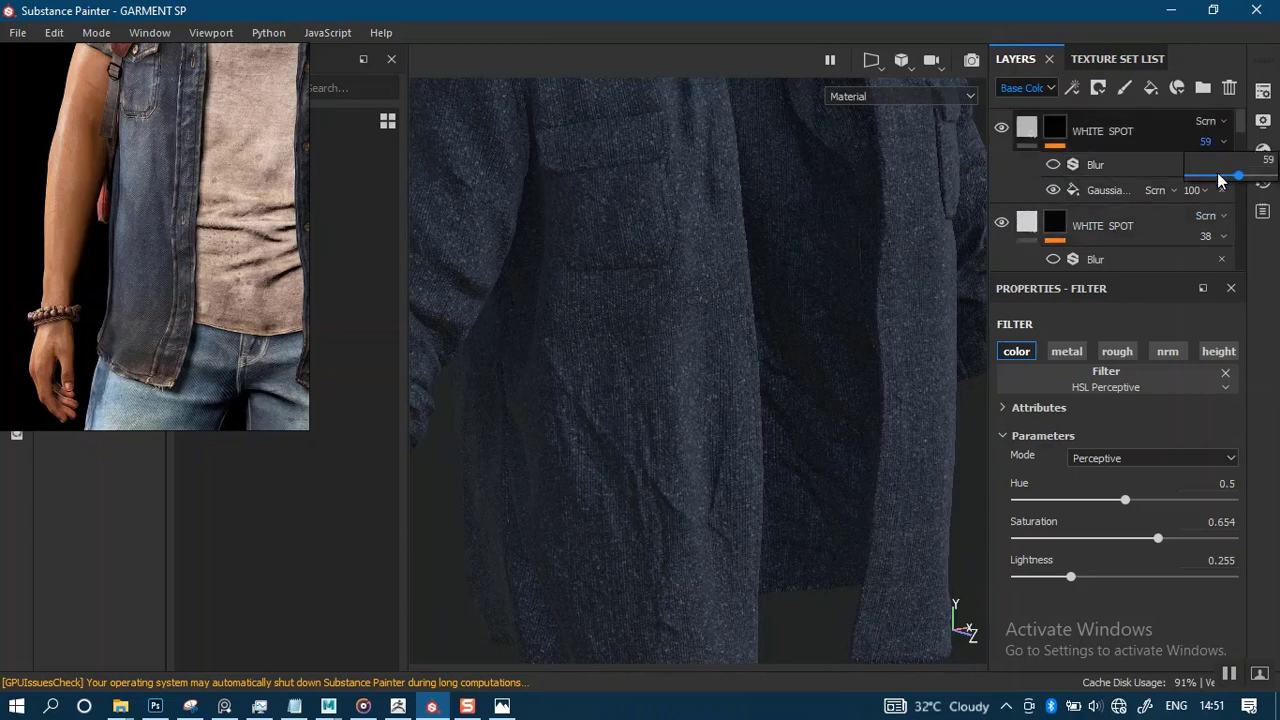
pyautogui.click(1214, 177)
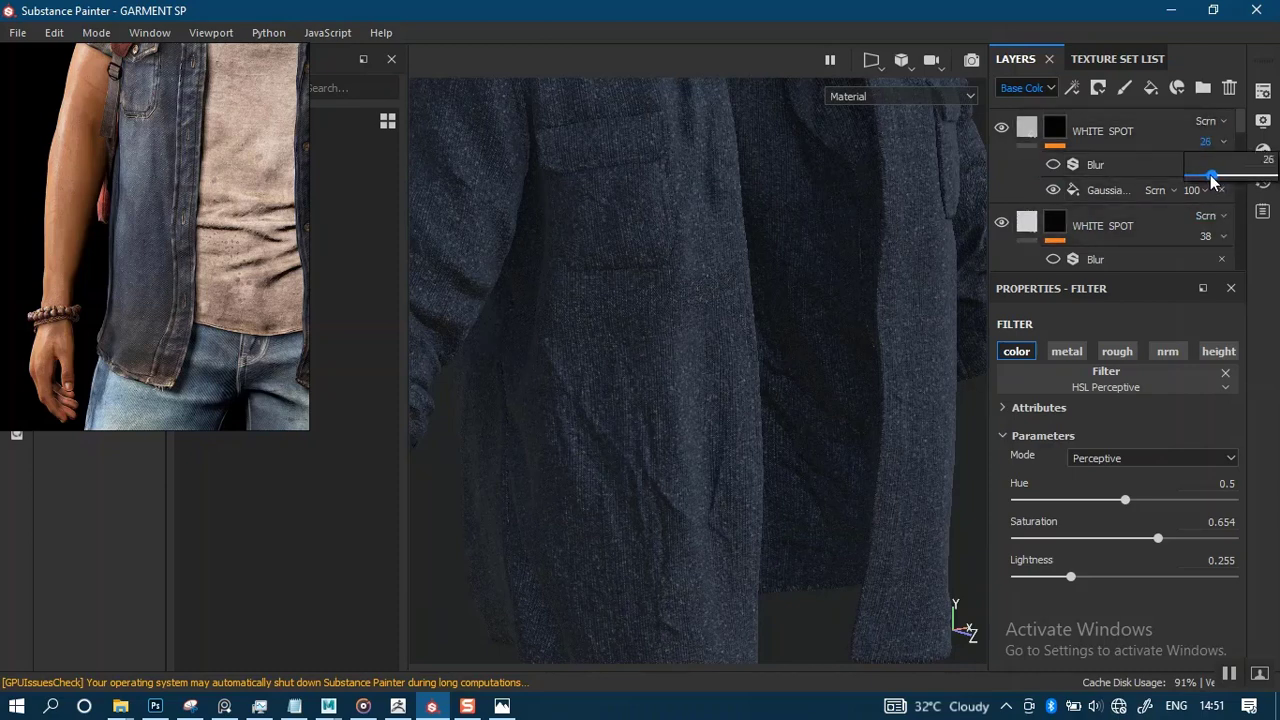
pyautogui.moveTo(1216, 178); pyautogui.dragTo(1219, 178)
# Compare the shirt's denim color with the shoulder, sleeve and pocket areas of the reference photo.
pyautogui.scroll(-2, 742, 228)
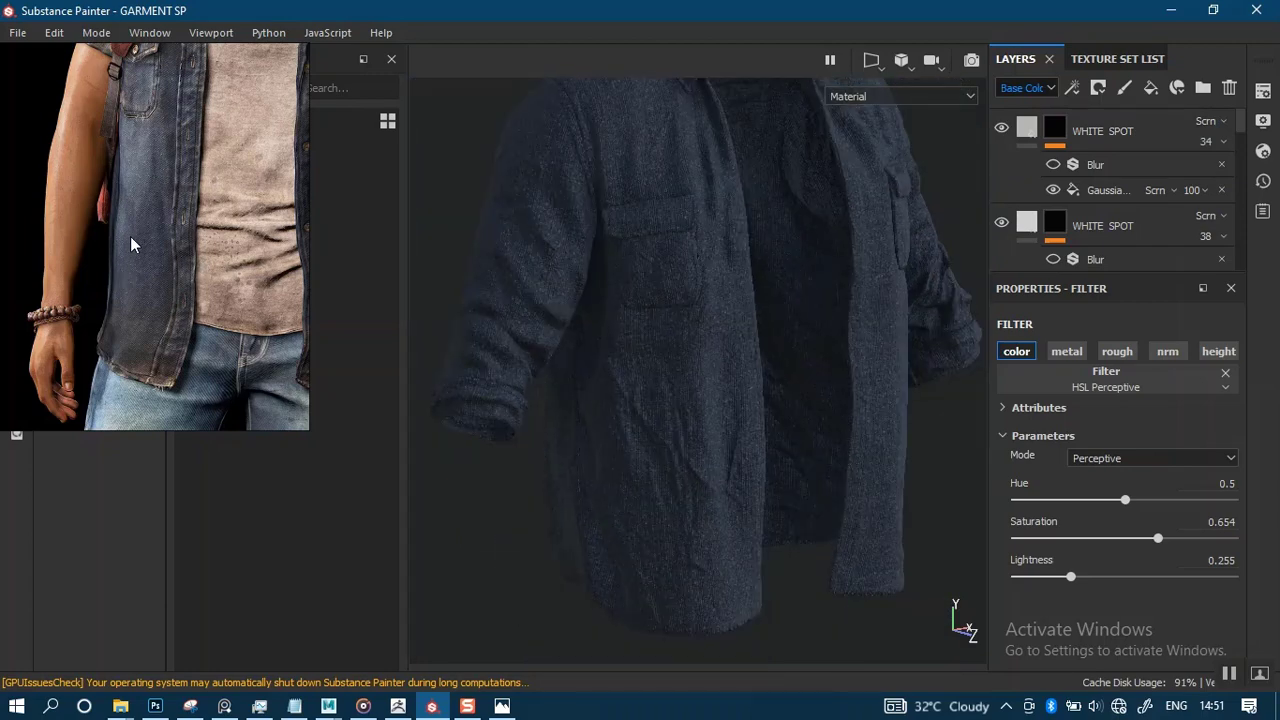
pyautogui.moveTo(150, 218); pyautogui.dragTo(145, 320, button='middle')
pyautogui.moveTo(155, 180); pyautogui.dragTo(50, 291, button='middle')
pyautogui.moveTo(133, 242)
pyautogui.mouseDown(button='middle')
pyautogui.moveTo(88, 276)
pyautogui.moveTo(160, 237)
pyautogui.moveTo(116, 279)
pyautogui.moveTo(83, 286)
pyautogui.moveTo(142, 265)
pyautogui.mouseUp(button='middle')
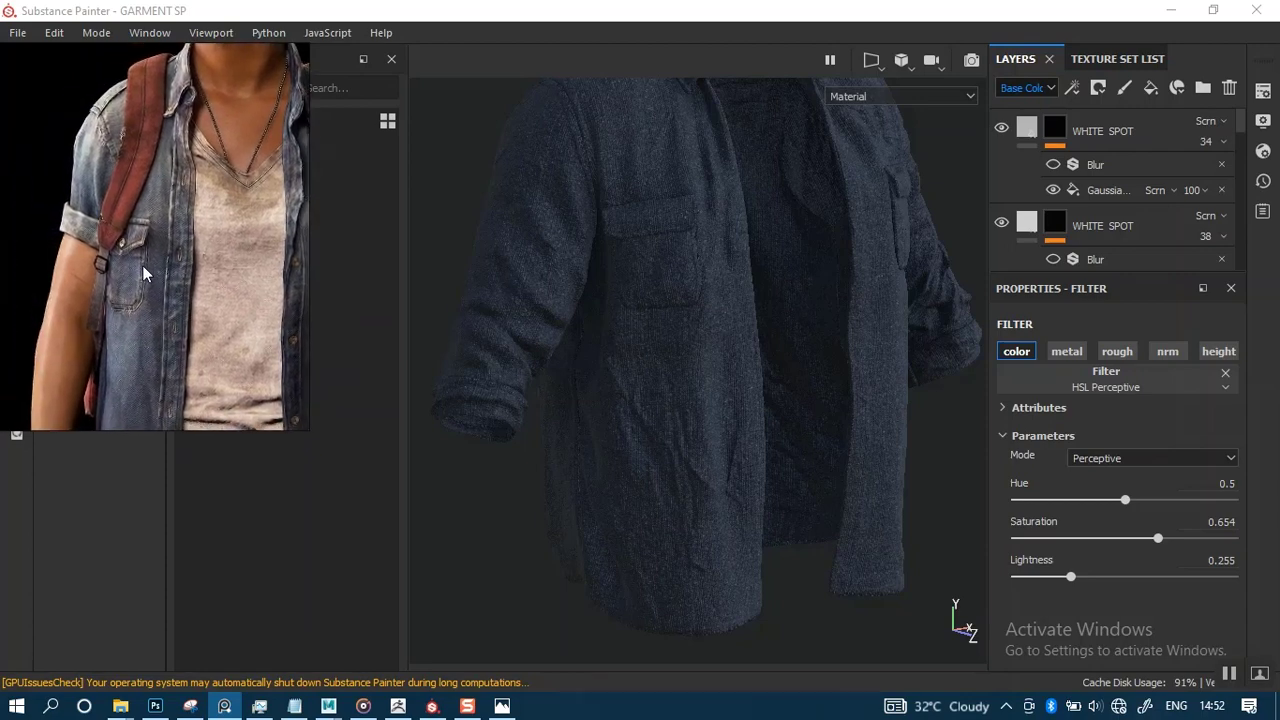
pyautogui.scroll(3, 142, 265)
pyautogui.moveTo(680, 412)
pyautogui.keyDown('alt'); pyautogui.mouseDown()
pyautogui.moveTo(752, 236)
pyautogui.moveTo(709, 409)
pyautogui.moveTo(697, 398)
pyautogui.mouseUp(); pyautogui.keyUp('alt')
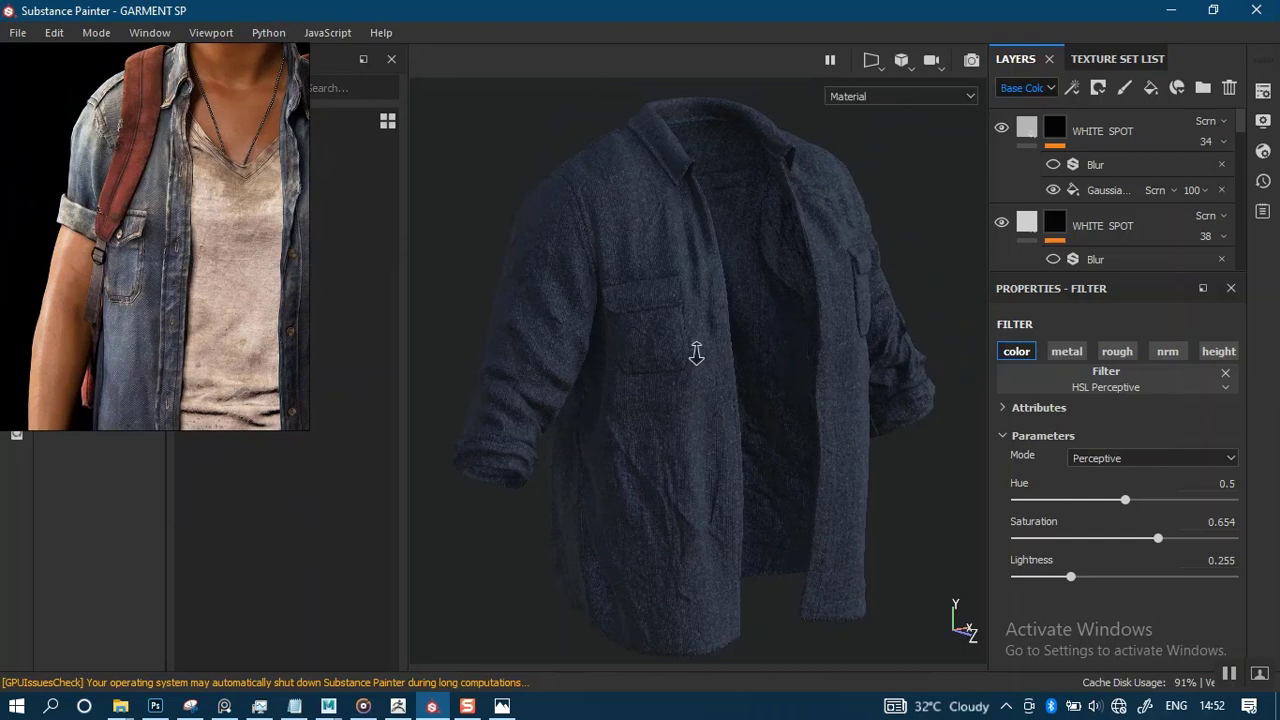
pyautogui.keyDown('alt'); pyautogui.moveTo(696, 353); pyautogui.dragTo(697, 456, button='right'); pyautogui.keyUp('alt')
pyautogui.keyDown('alt'); pyautogui.moveTo(697, 456); pyautogui.dragTo(704, 417); pyautogui.keyUp('alt')
pyautogui.keyDown('alt'); pyautogui.moveTo(704, 417); pyautogui.dragTo(711, 401, button='middle'); pyautogui.keyUp('alt')
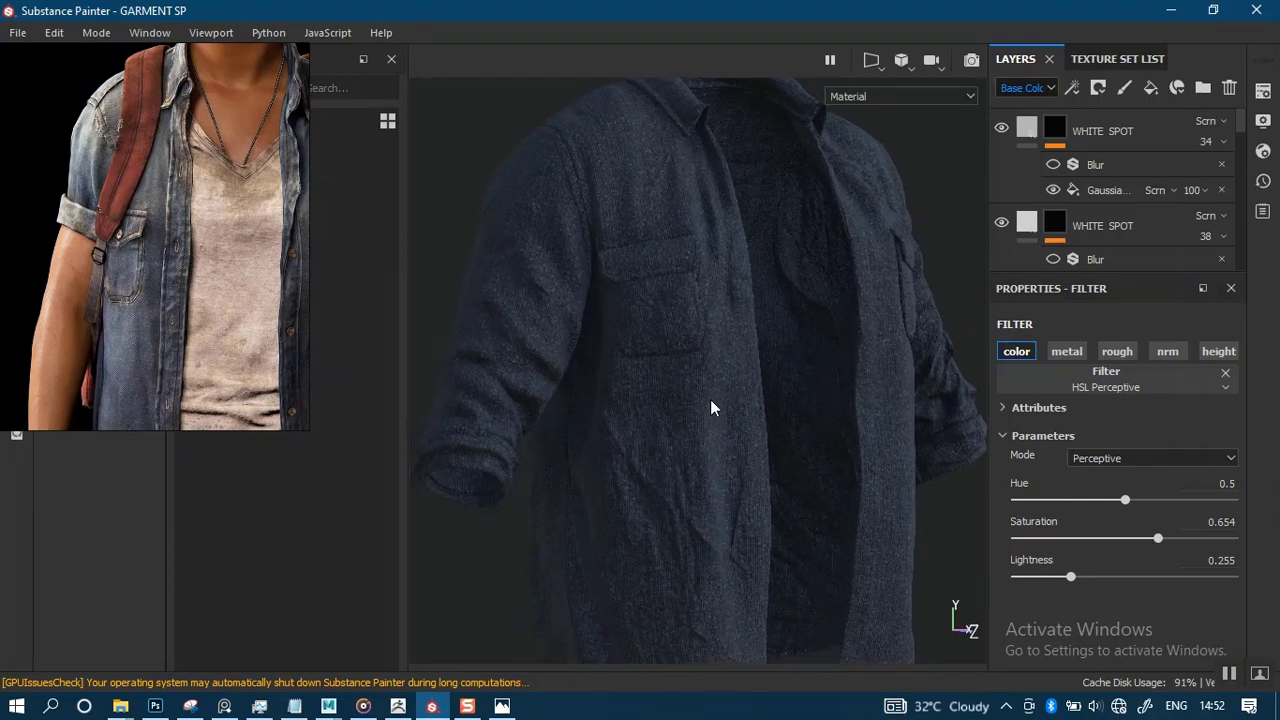
pyautogui.keyDown('alt'); pyautogui.moveTo(711, 401); pyautogui.dragTo(717, 420, button='right'); pyautogui.keyUp('alt')
pyautogui.keyDown('alt'); pyautogui.moveTo(717, 420); pyautogui.dragTo(726, 405); pyautogui.keyUp('alt')
pyautogui.moveTo(719, 414)
pyautogui.keyDown('alt'); pyautogui.mouseDown(button='middle')
pyautogui.moveTo(717, 374)
pyautogui.moveTo(706, 394)
pyautogui.mouseUp(button='middle'); pyautogui.keyUp('alt')
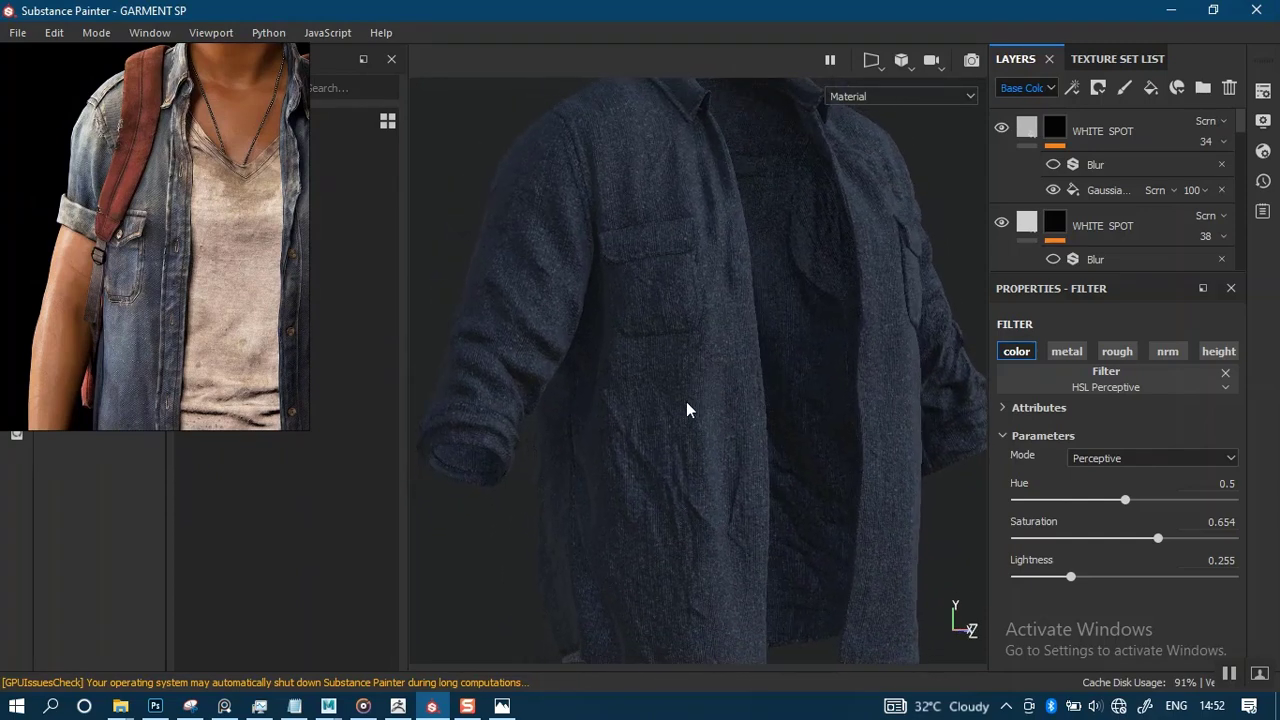
# Duplicate JEAN ALBEDO copy 1 with its HSL Perceptive filter and restrict the duplicate to the color and roughness channels.
pyautogui.moveTo(1238, 126); pyautogui.dragTo(1239, 155)
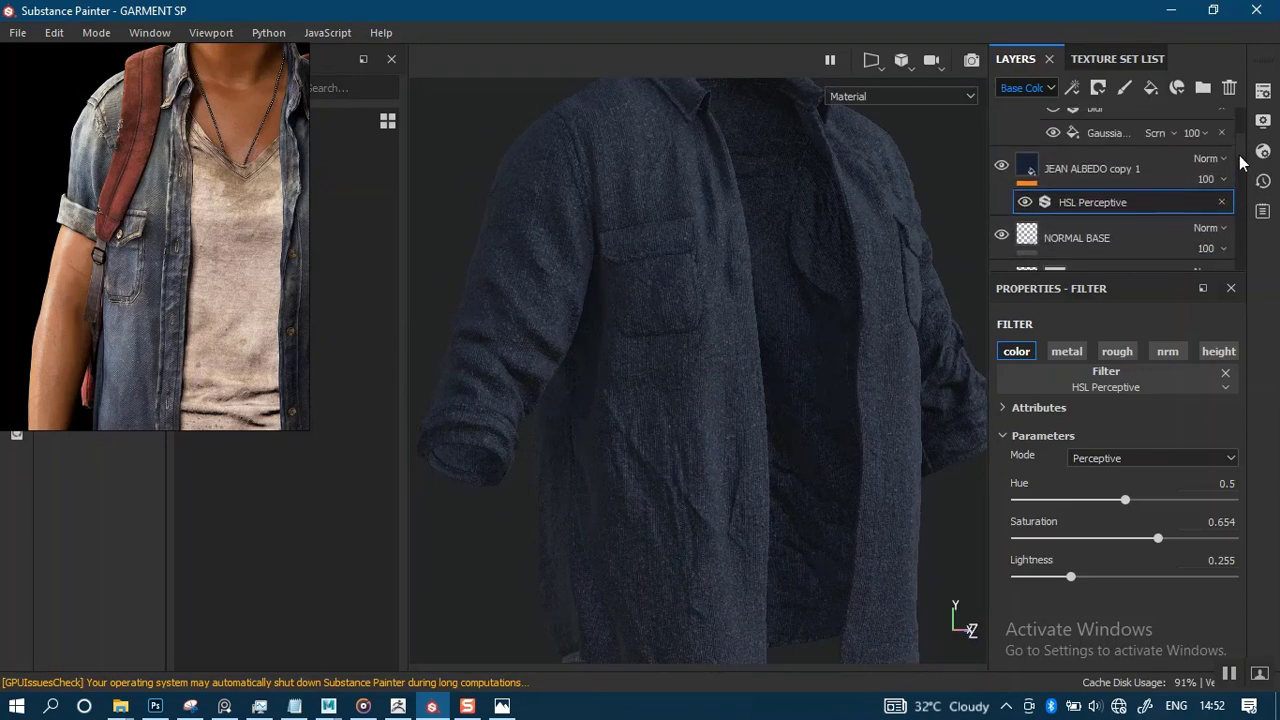
pyautogui.scroll(1, 1239, 155)
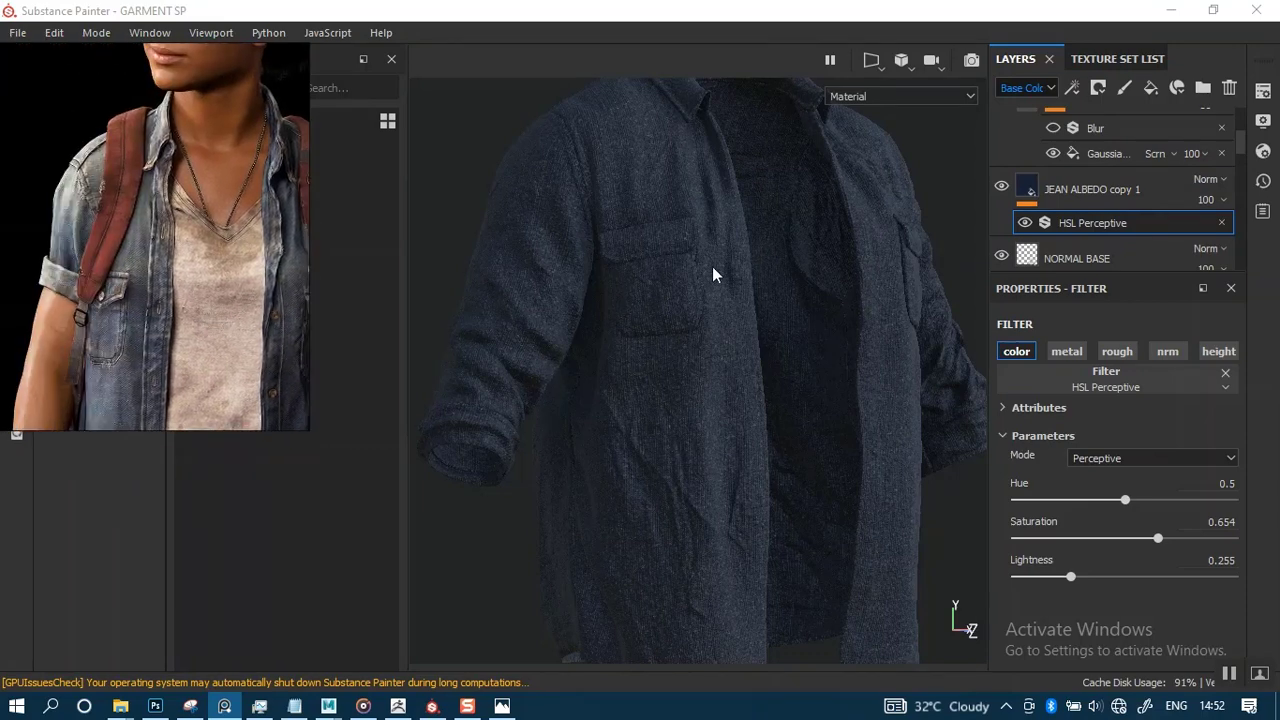
pyautogui.keyDown('alt'); pyautogui.moveTo(720, 263); pyautogui.dragTo(780, 240); pyautogui.keyUp('alt')
pyautogui.click(1082, 190)
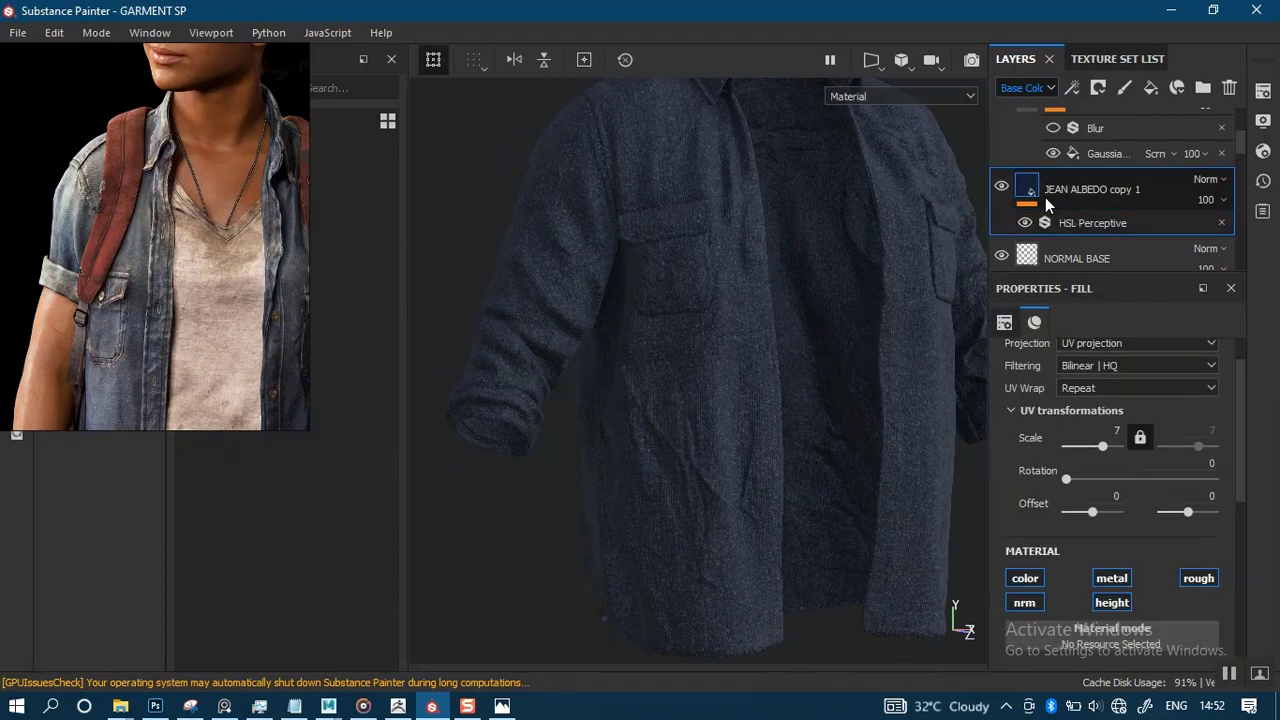
pyautogui.hotkey('ctrl', 'd')
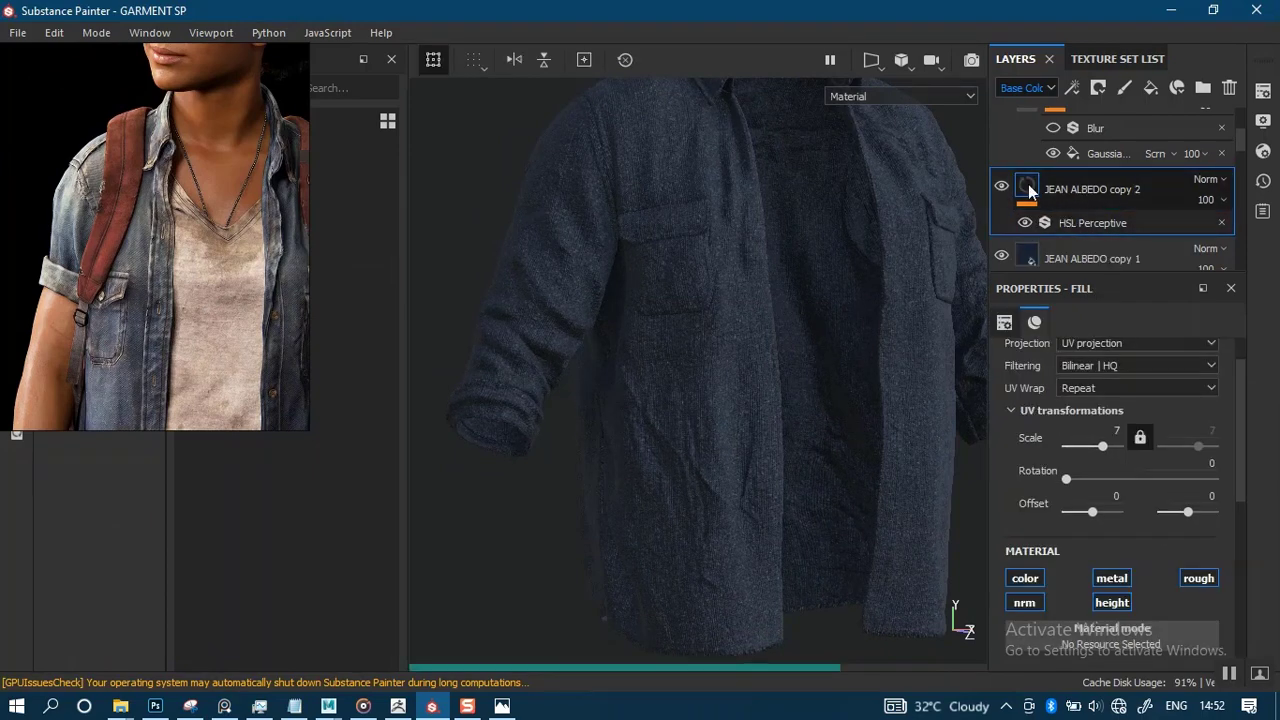
pyautogui.click(1095, 602)
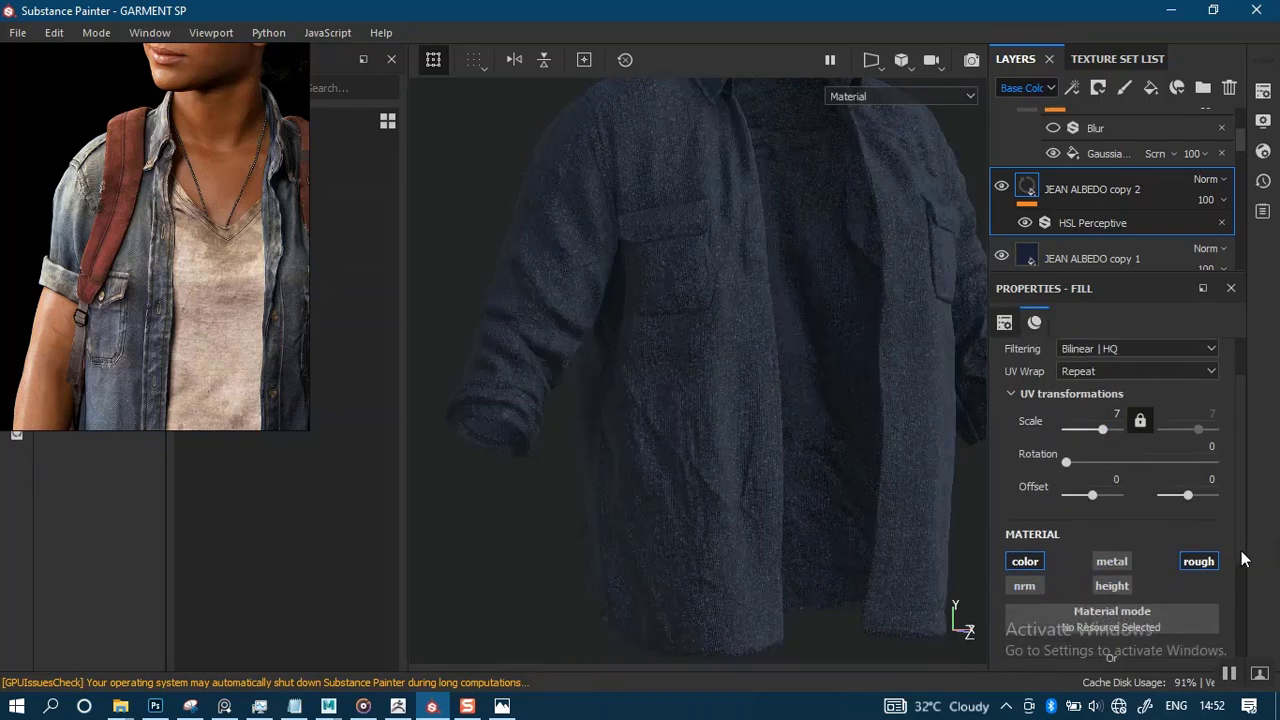
pyautogui.scroll(-1, 1225, 535)
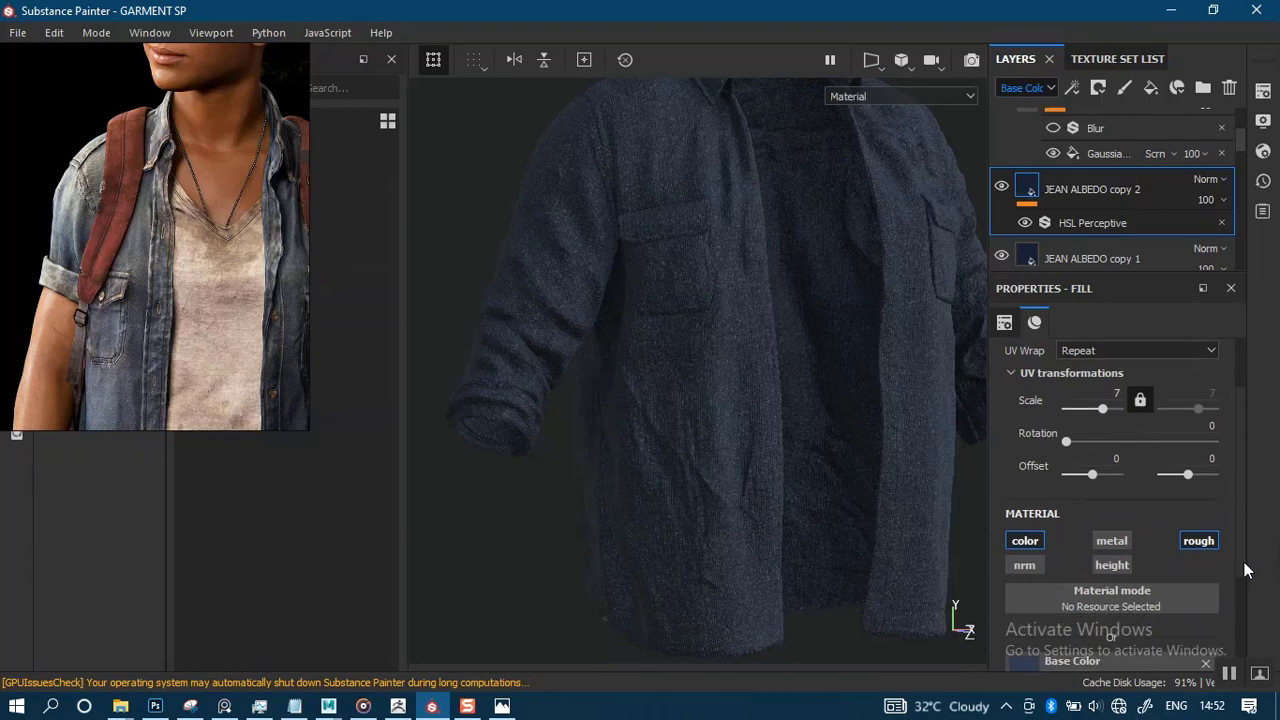
# Disable the HSL Perceptive filter on JEAN ALBEDO copy 2, comparing the shirt with and without it.
pyautogui.click(1068, 228)
pyautogui.click(1025, 224)
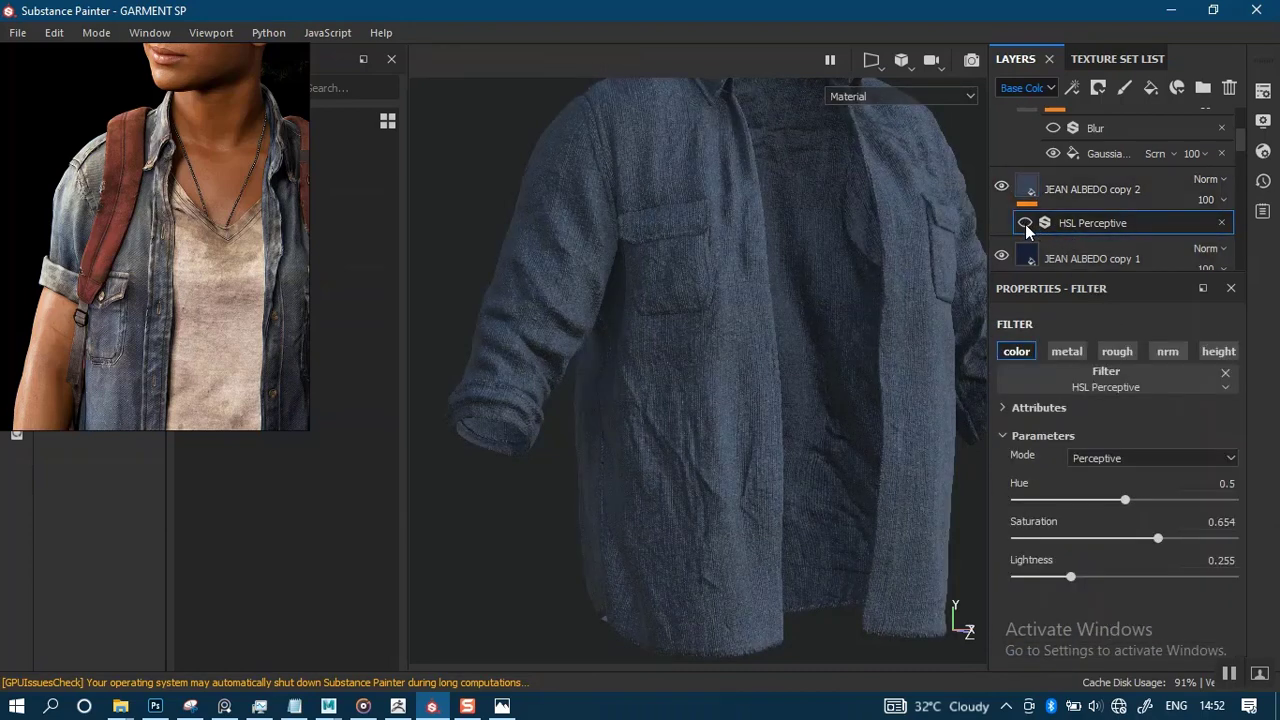
pyautogui.click(1025, 224)
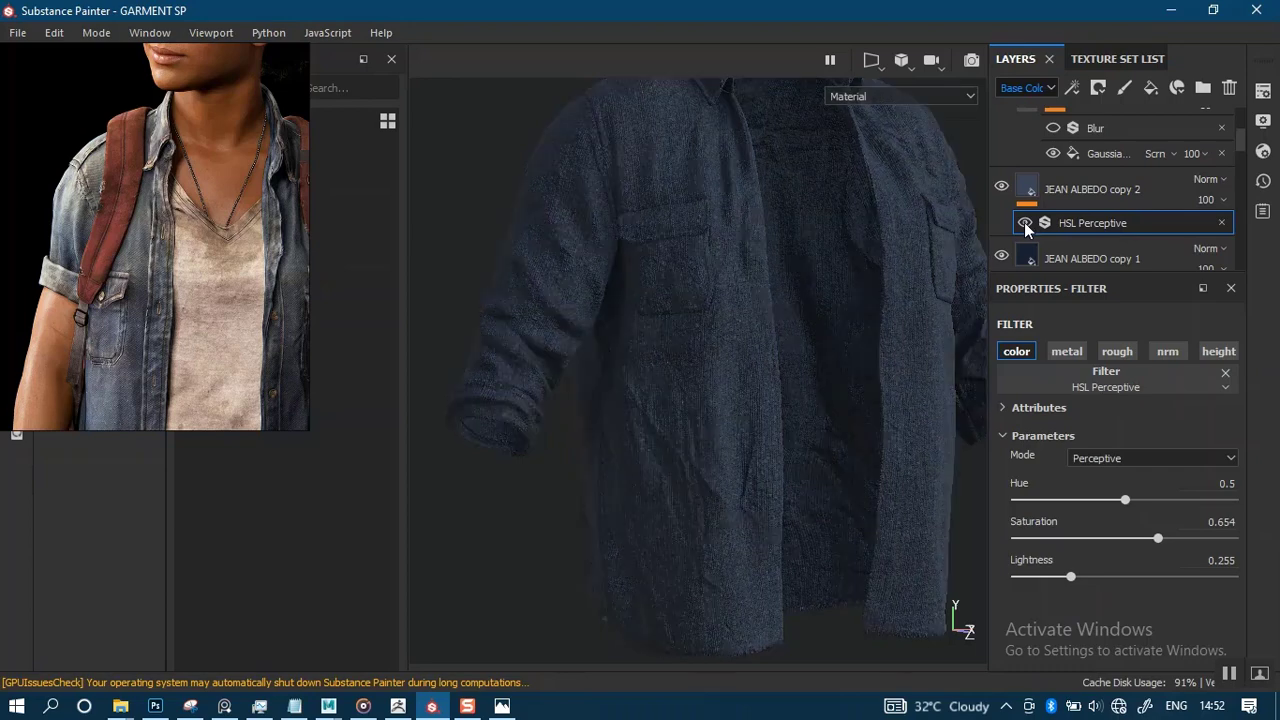
pyautogui.click(1025, 224)
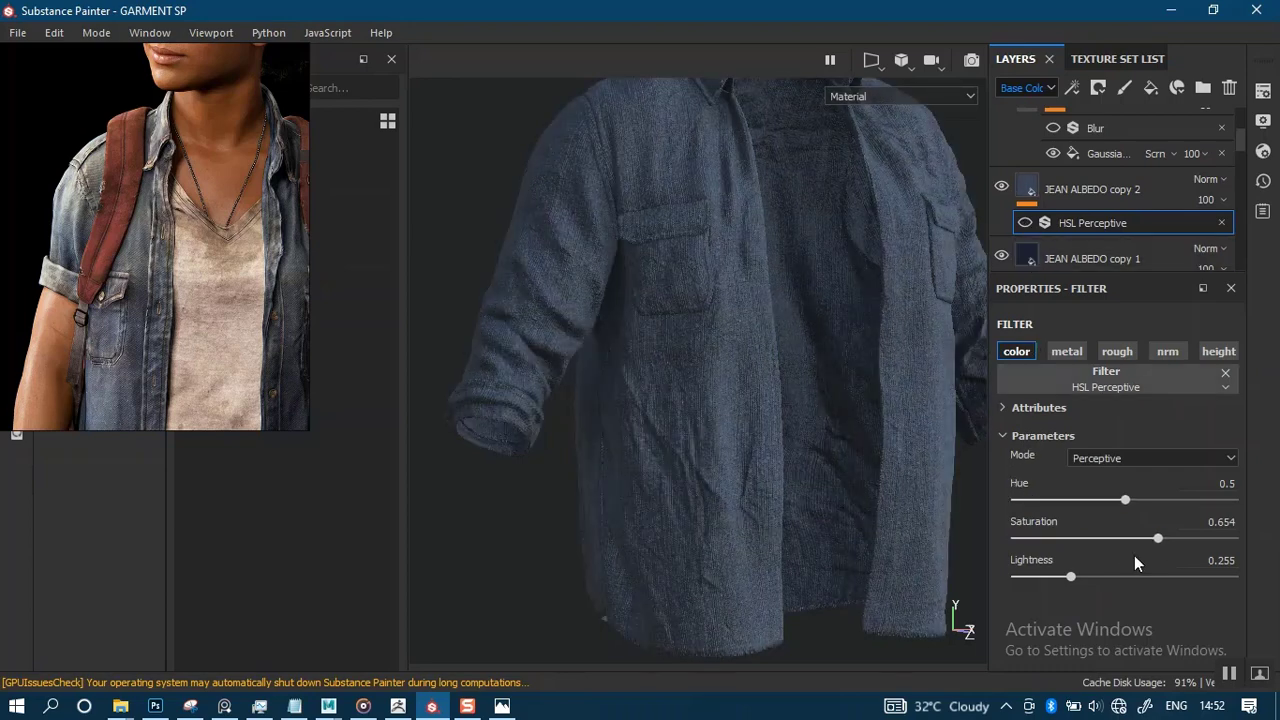
# Enable the HSL Perceptive filter on JEAN ALBEDO copy 2 and raise its Lightness to 0.537.
pyautogui.moveTo(1072, 577); pyautogui.dragTo(1089, 576)
pyautogui.keyDown('alt'); pyautogui.moveTo(765, 432); pyautogui.dragTo(783, 360); pyautogui.keyUp('alt')
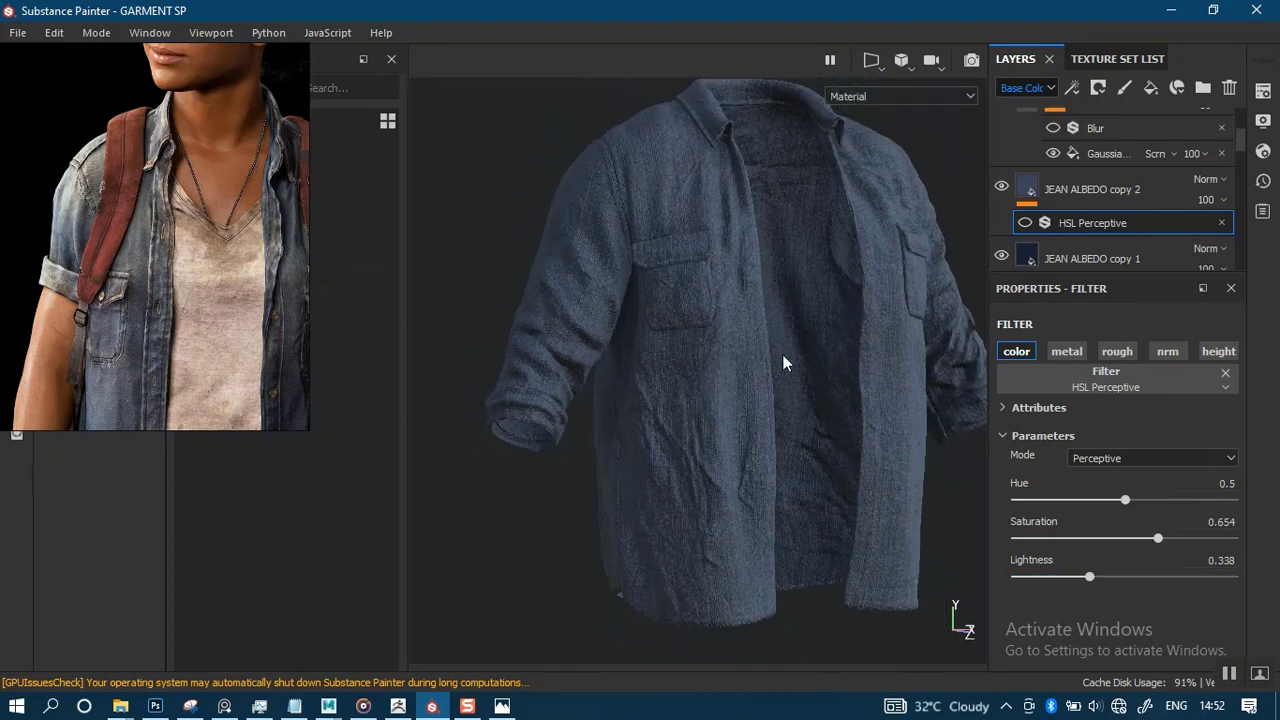
pyautogui.click(1025, 223)
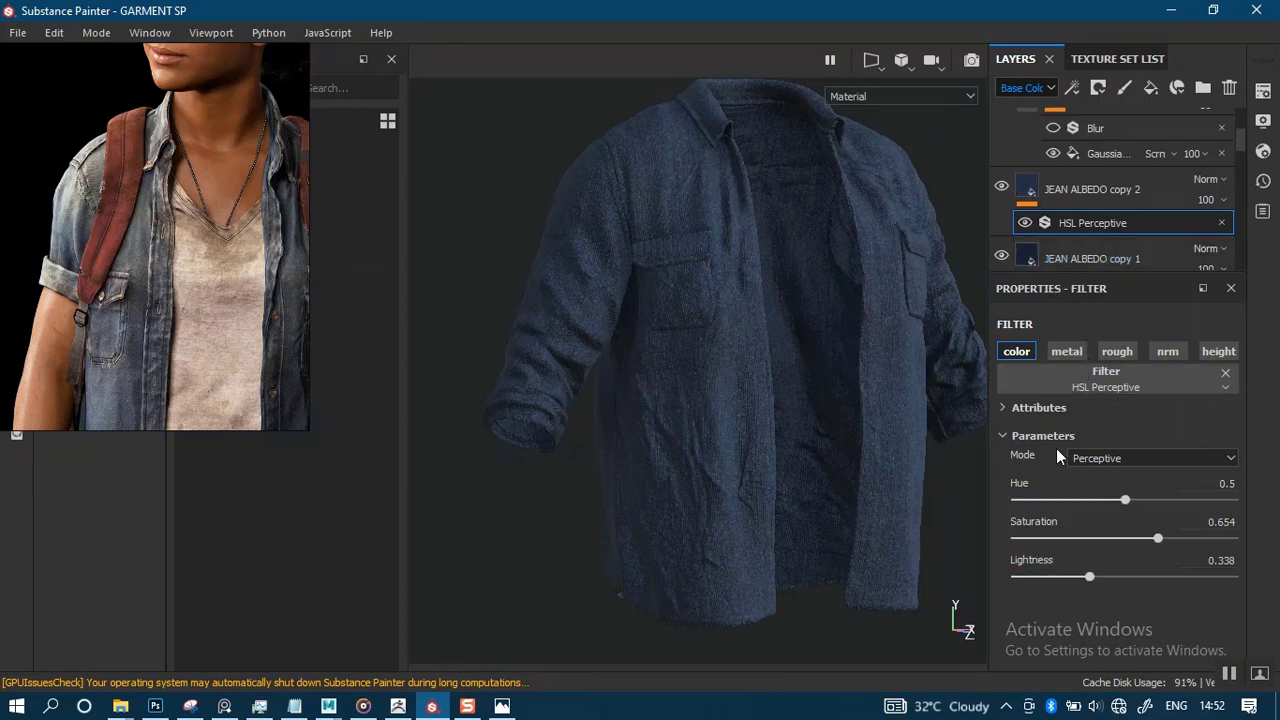
pyautogui.click(1027, 226)
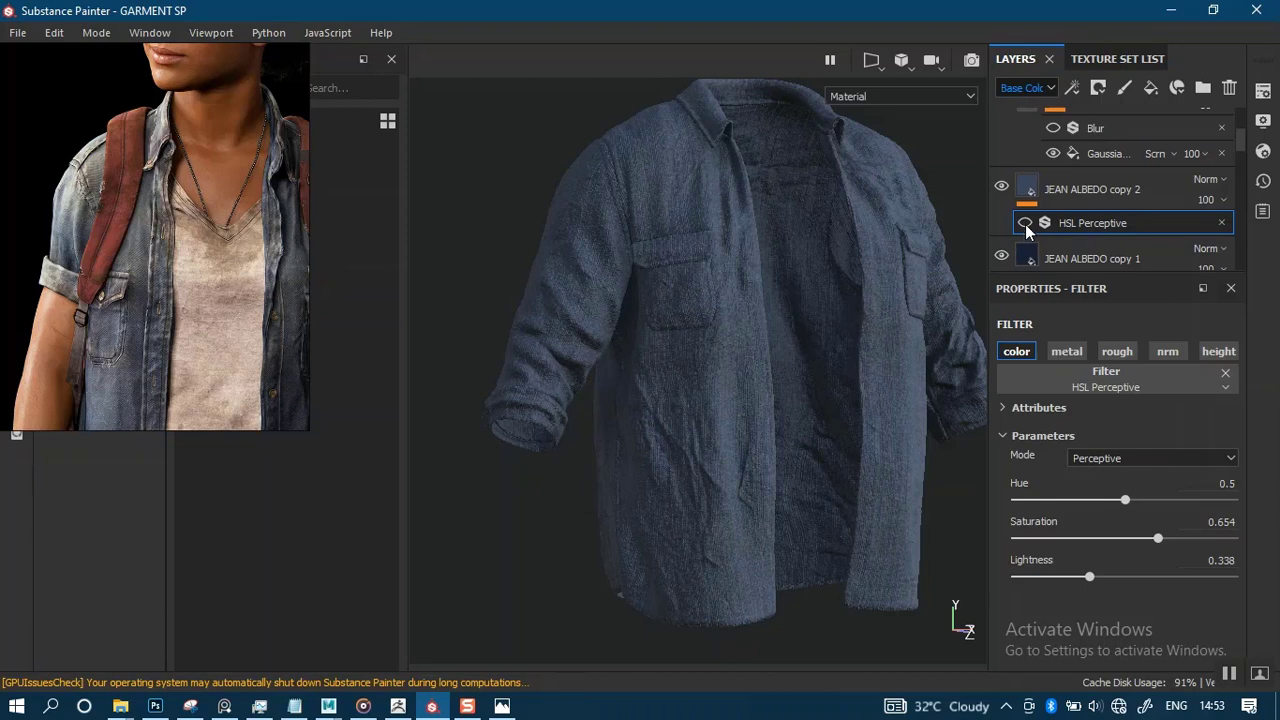
pyautogui.click(1026, 224)
pyautogui.moveTo(1096, 577); pyautogui.dragTo(1131, 577)
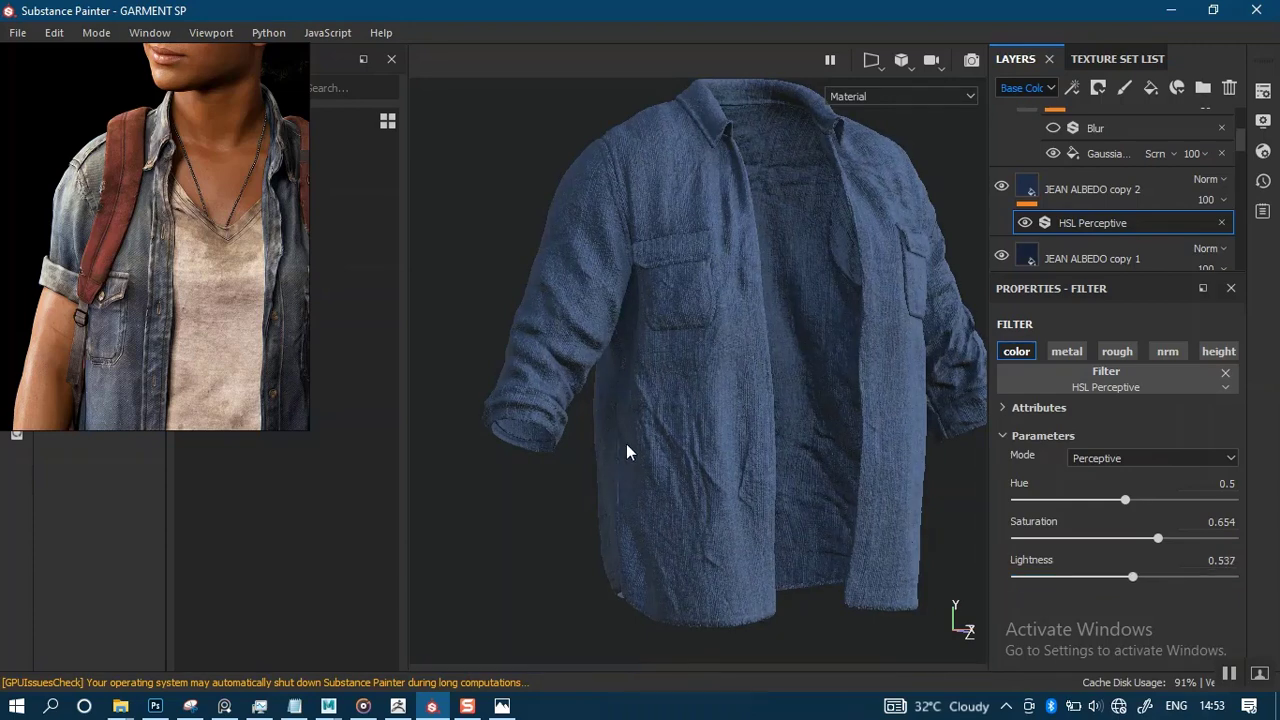
pyautogui.keyDown('alt'); pyautogui.moveTo(626, 443); pyautogui.dragTo(687, 530, button='right'); pyautogui.keyUp('alt')
pyautogui.keyDown('alt'); pyautogui.moveTo(693, 485); pyautogui.dragTo(655, 523, button='middle'); pyautogui.keyUp('alt')
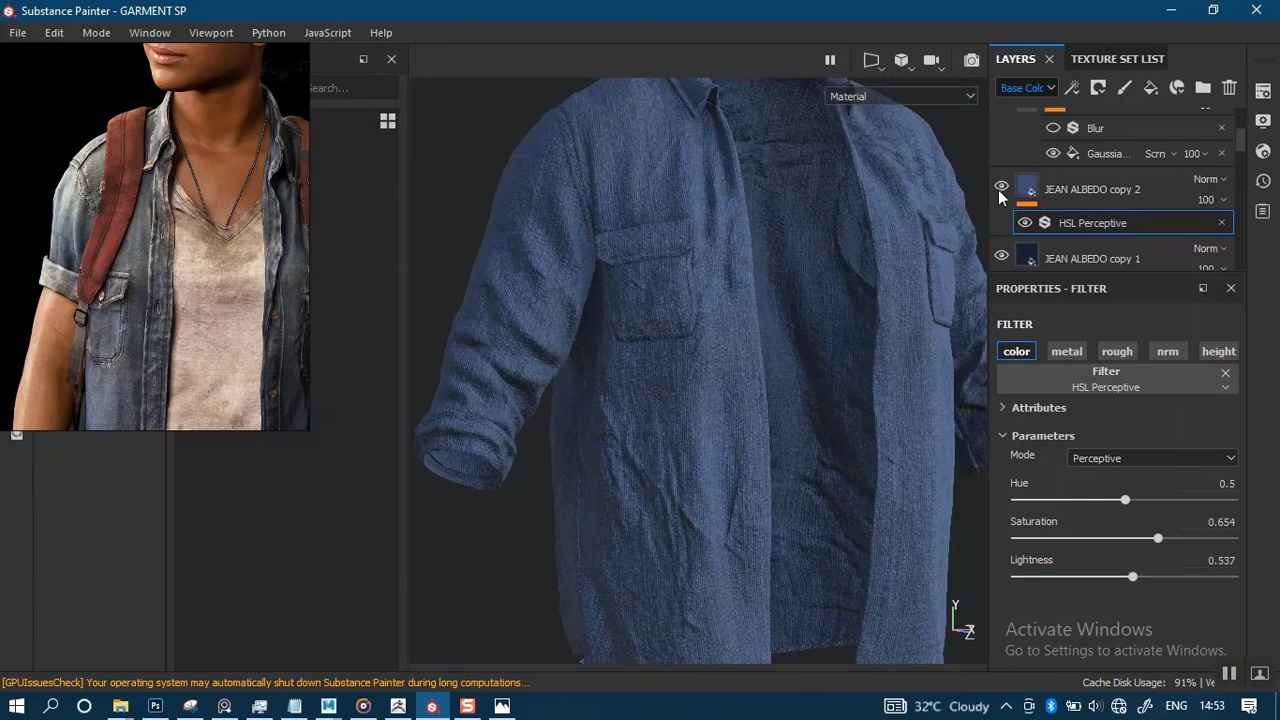
# Compare the shirt with and without JEAN ALBEDO copy 2 and its HSL Perceptive filter, leaving both enabled.
pyautogui.click(1025, 223)
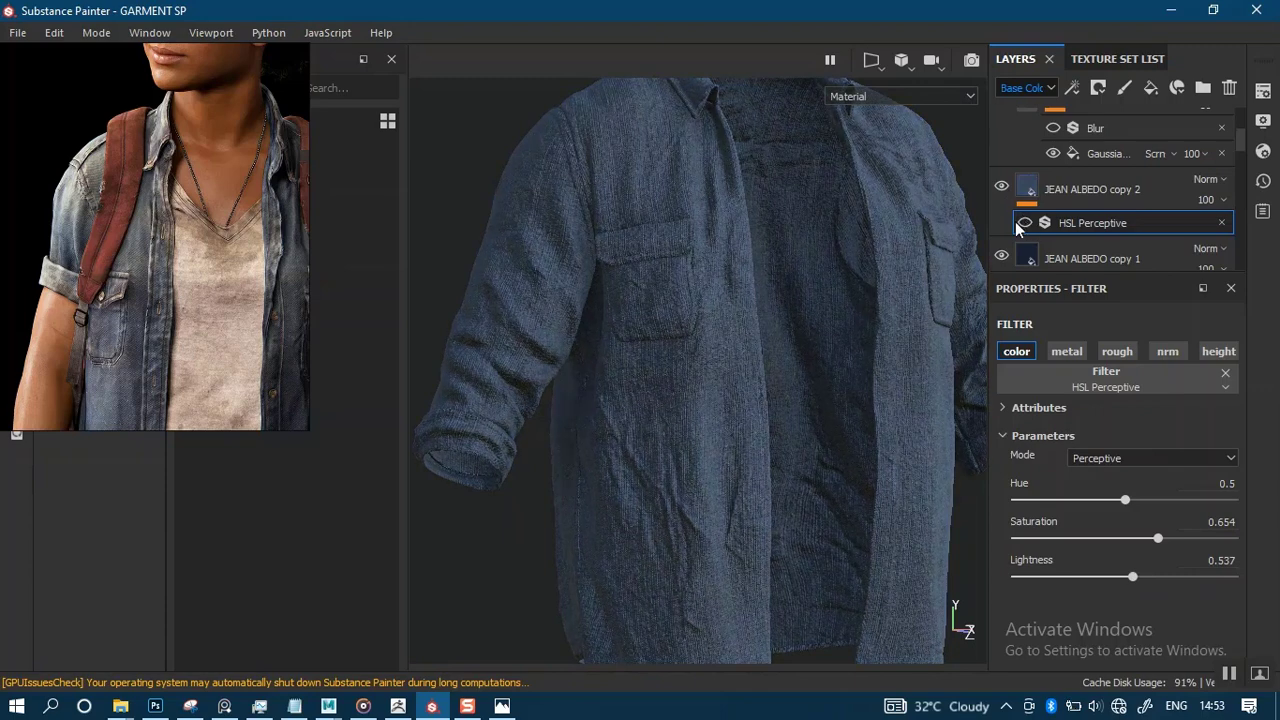
pyautogui.click(1000, 186)
pyautogui.click(1000, 186)
pyautogui.click(1000, 186)
pyautogui.click(1001, 187)
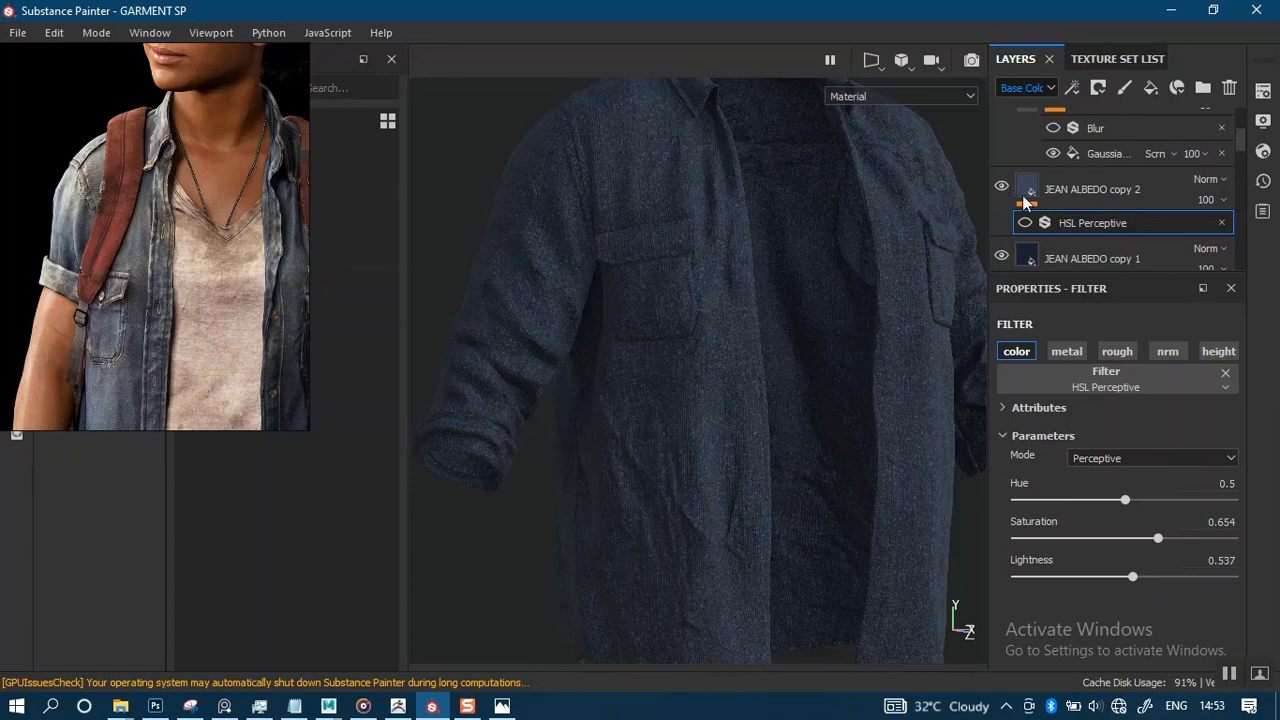
pyautogui.click(1025, 223)
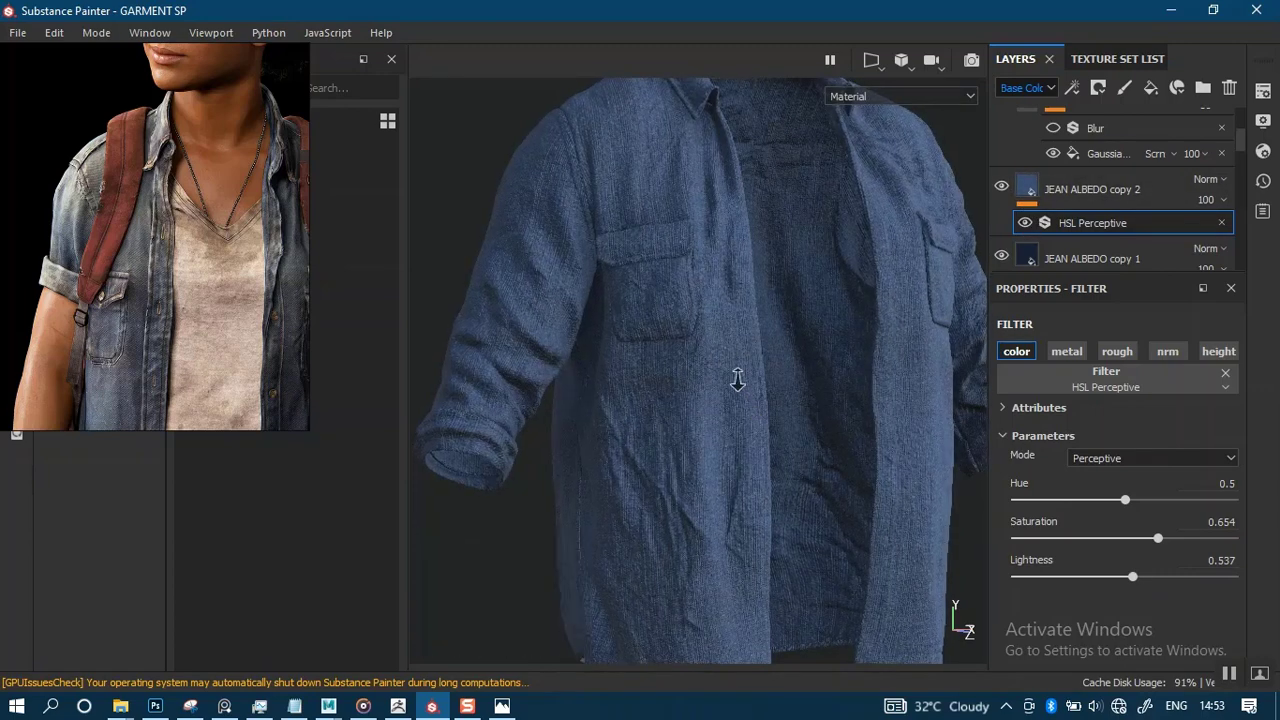
# Add a black mask to JEAN ALBEDO copy 2 and move the reference photo clear of the shelf.
pyautogui.press('f')
pyautogui.click(1030, 190)
pyautogui.rightClick(1030, 190)
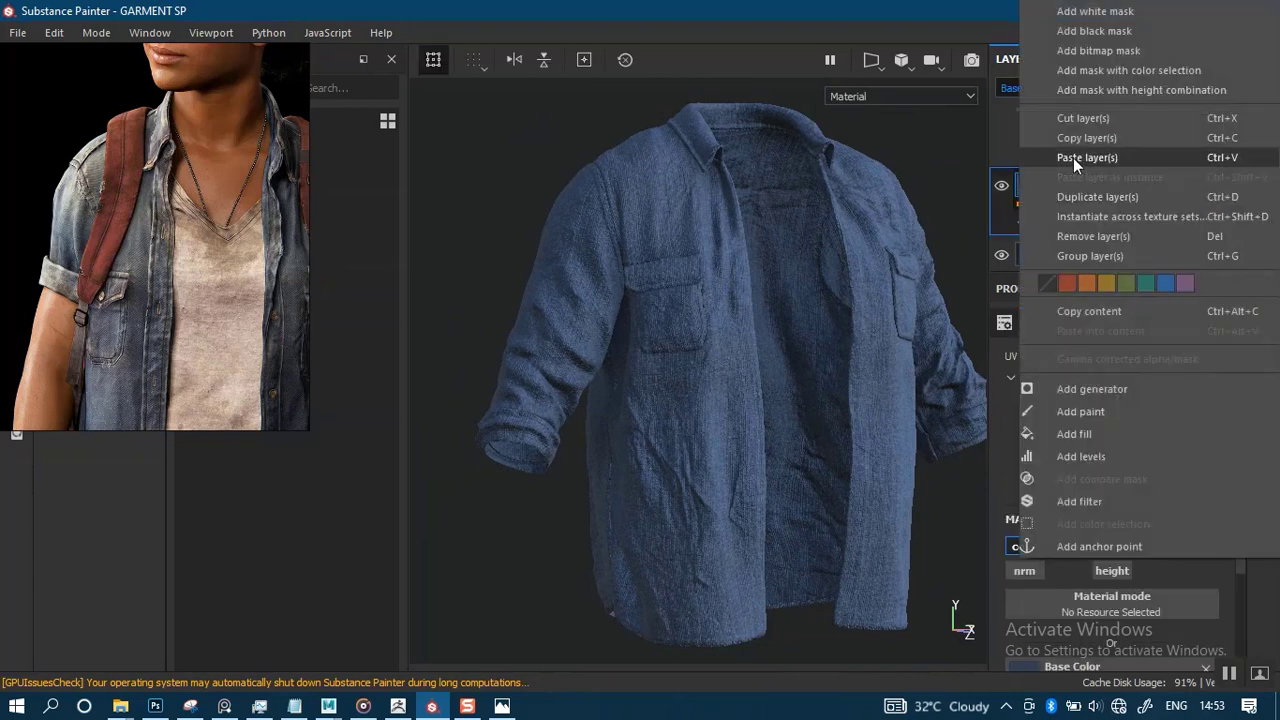
pyautogui.click(1093, 31)
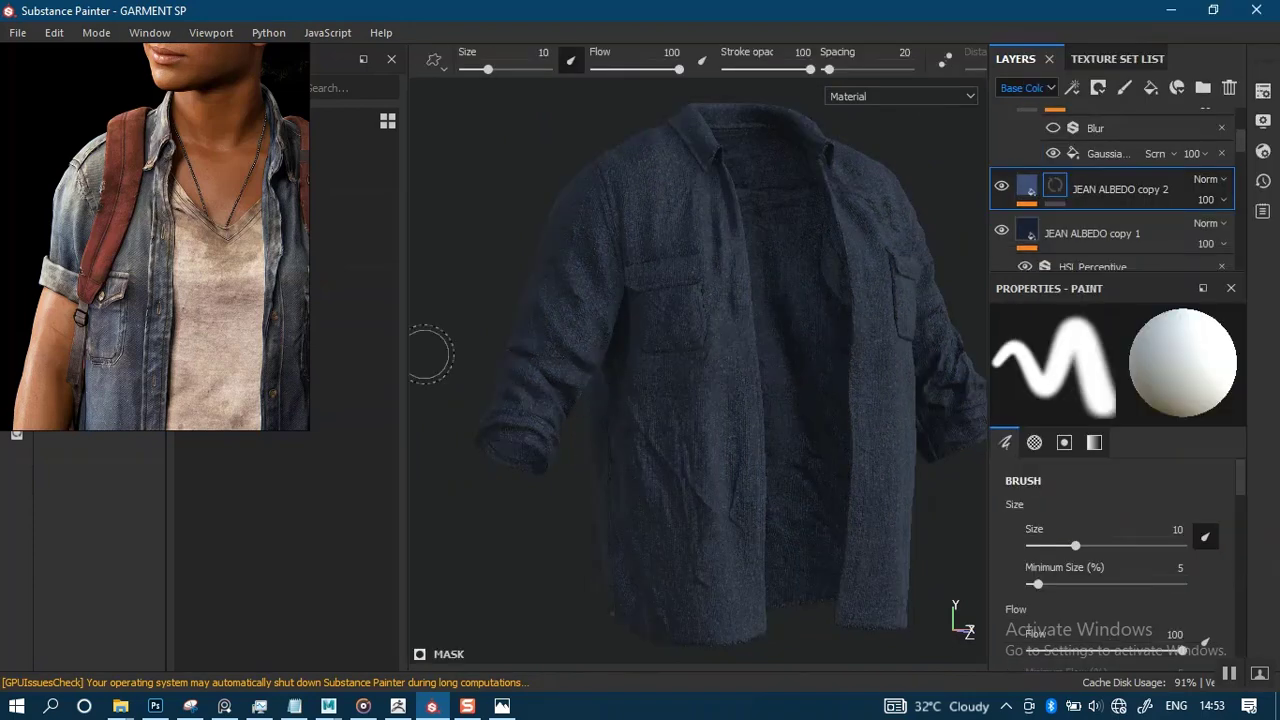
pyautogui.moveTo(186, 270)
pyautogui.mouseDown(button='right')
pyautogui.moveTo(207, 334)
pyautogui.moveTo(835, 128)
pyautogui.moveTo(769, 86)
pyautogui.moveTo(978, 79)
pyautogui.moveTo(1213, 153)
pyautogui.mouseUp(button='right')
pyautogui.click(723, 388)
pyautogui.moveTo(723, 388)
pyautogui.keyDown('alt'); pyautogui.mouseDown()
pyautogui.moveTo(737, 394)
pyautogui.moveTo(723, 400)
pyautogui.moveTo(737, 357)
pyautogui.moveTo(726, 362)
pyautogui.mouseUp(); pyautogui.keyUp('alt')
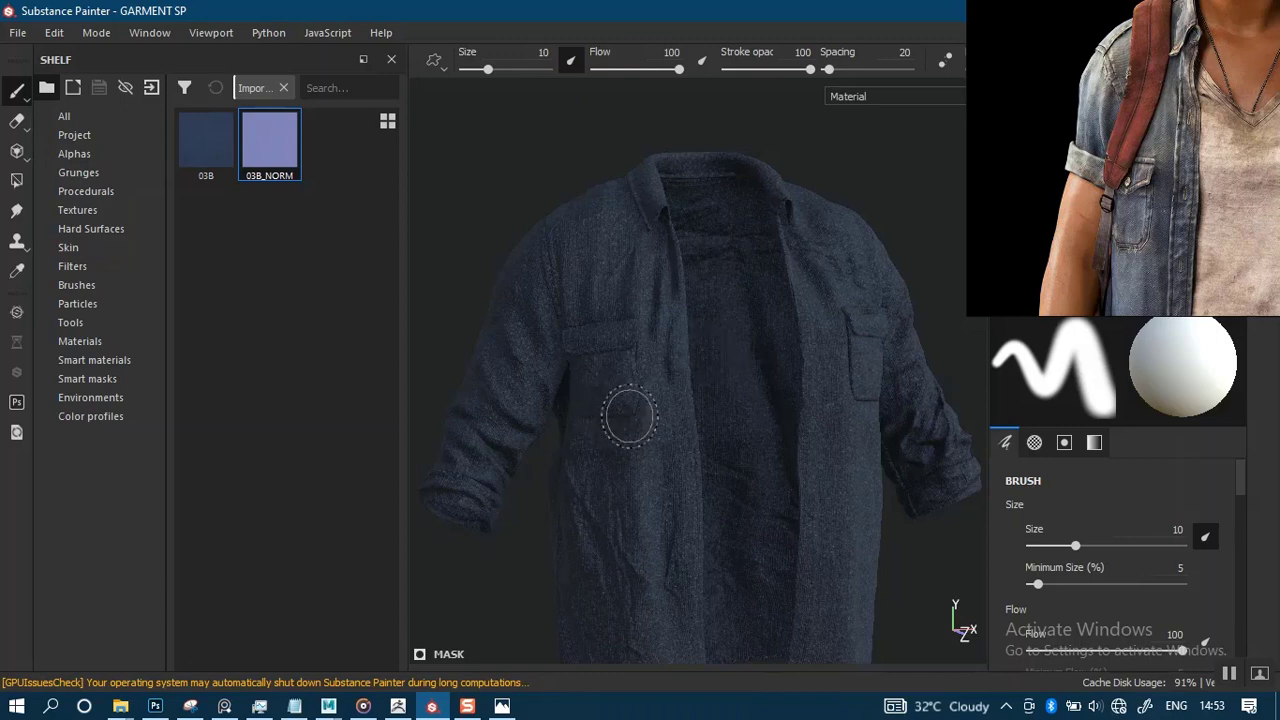
pyautogui.scroll(1, 640, 409)
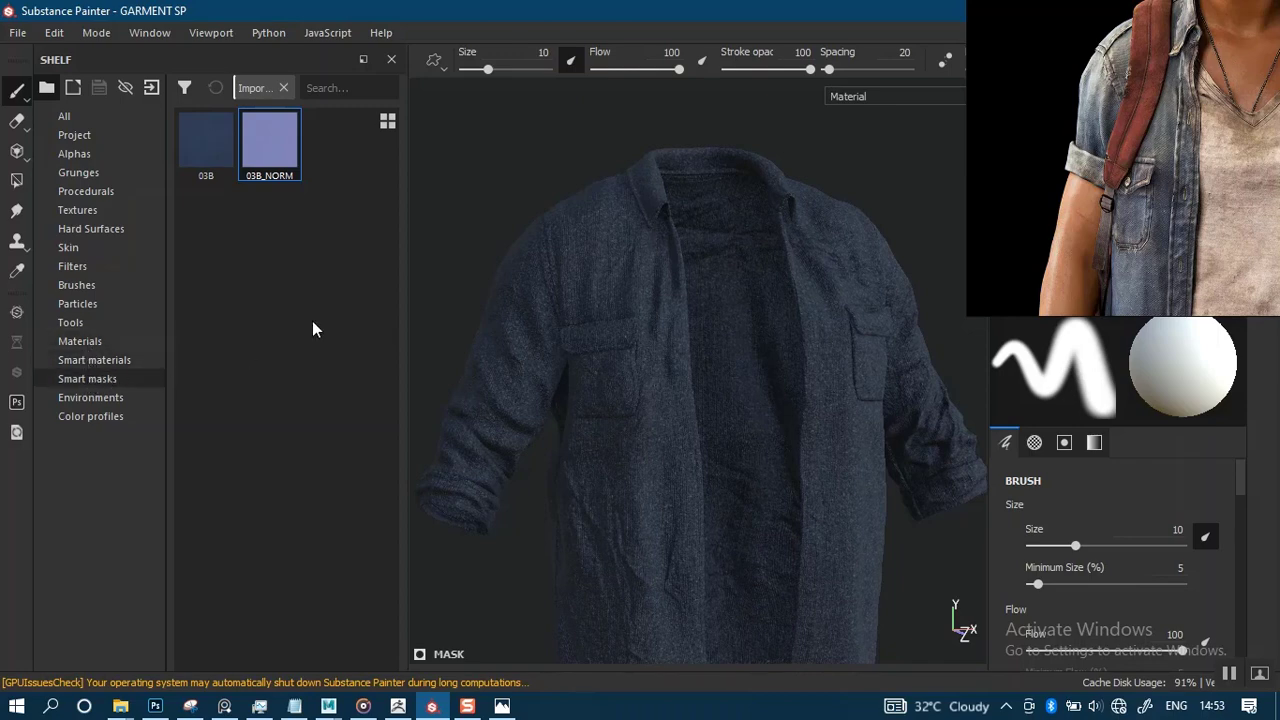
# Search the smart masks for DUST and move the reference photo away from the layer stack.
pyautogui.click(87, 378)
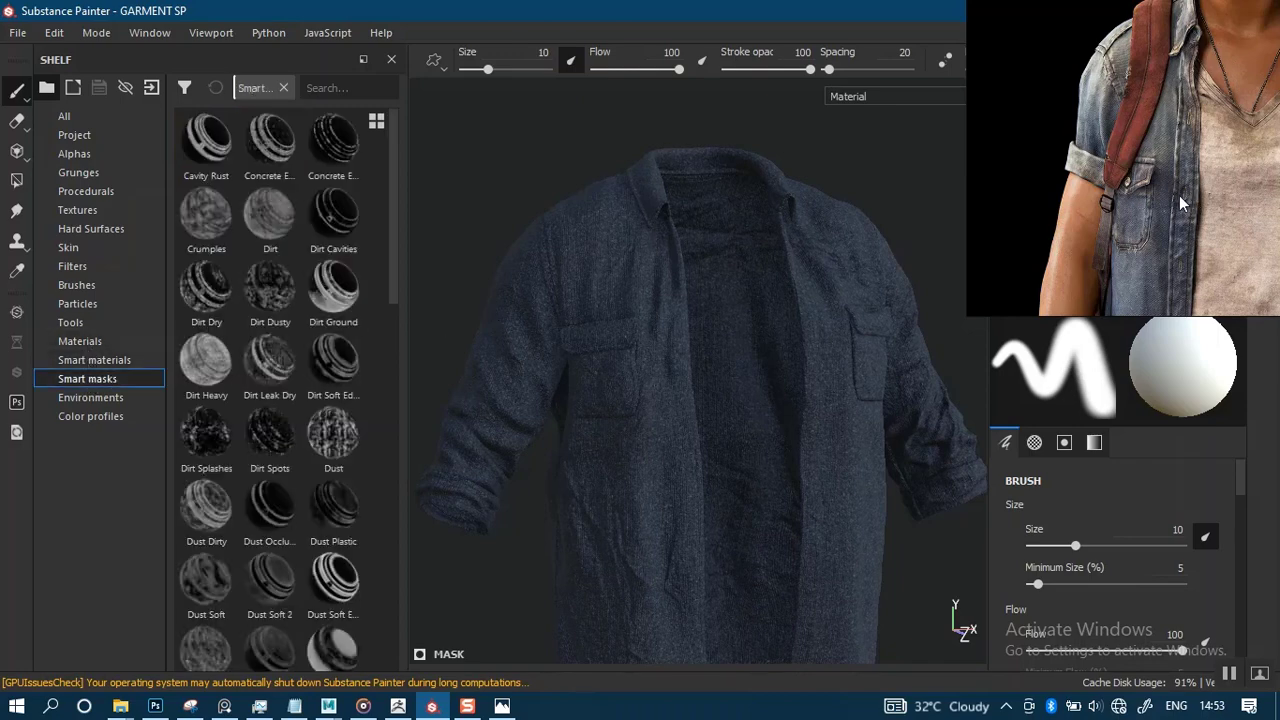
pyautogui.keyDown('alt'); pyautogui.moveTo(643, 336); pyautogui.dragTo(645, 368, button='right'); pyautogui.keyUp('alt')
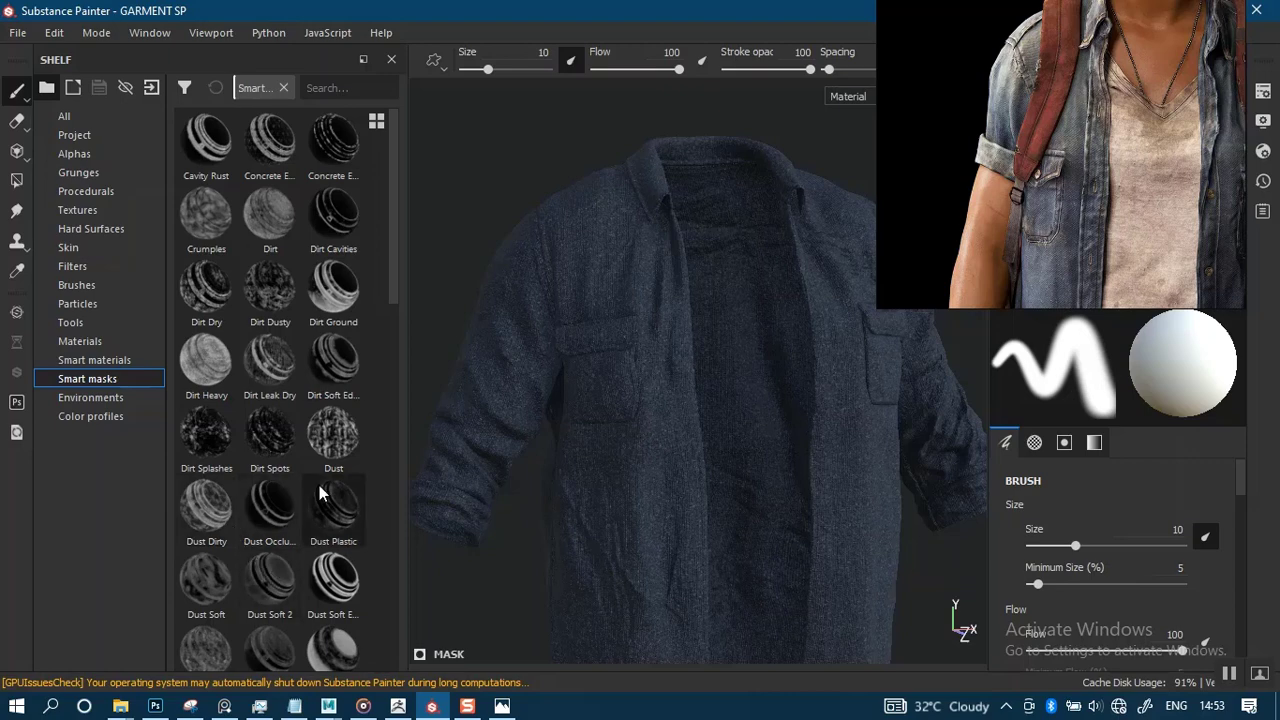
pyautogui.write('S')
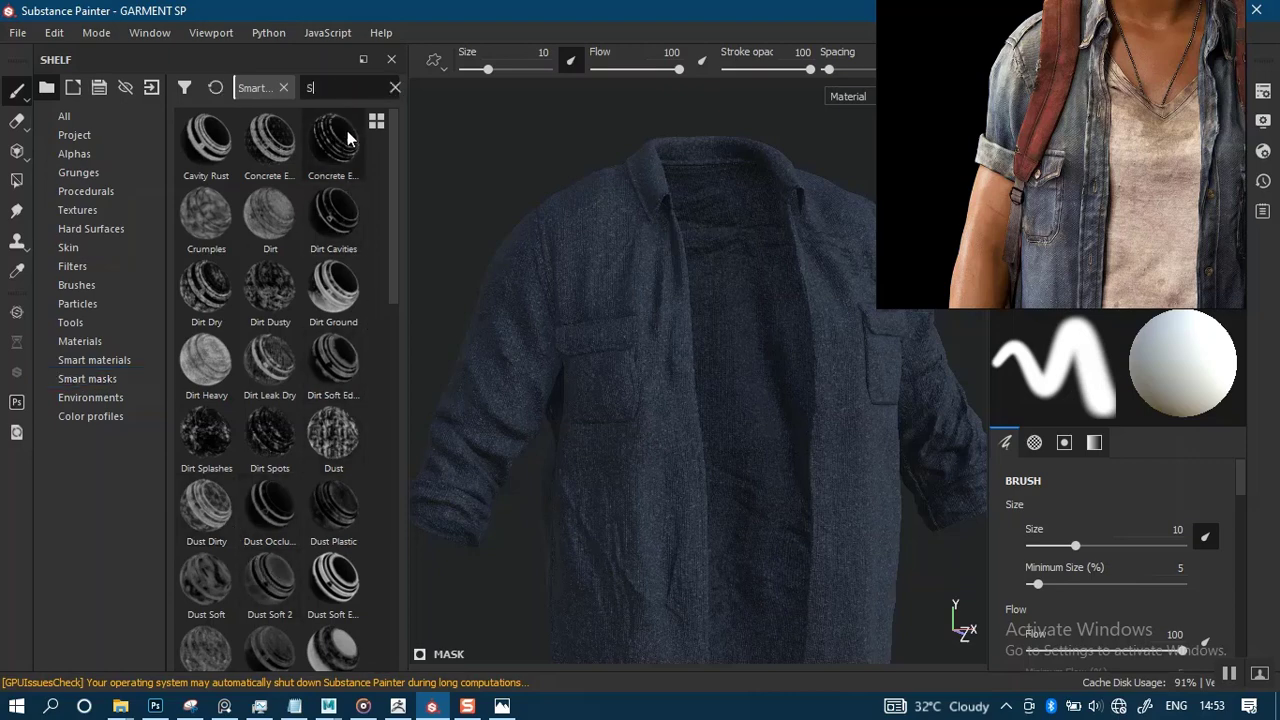
pyautogui.write('UST')
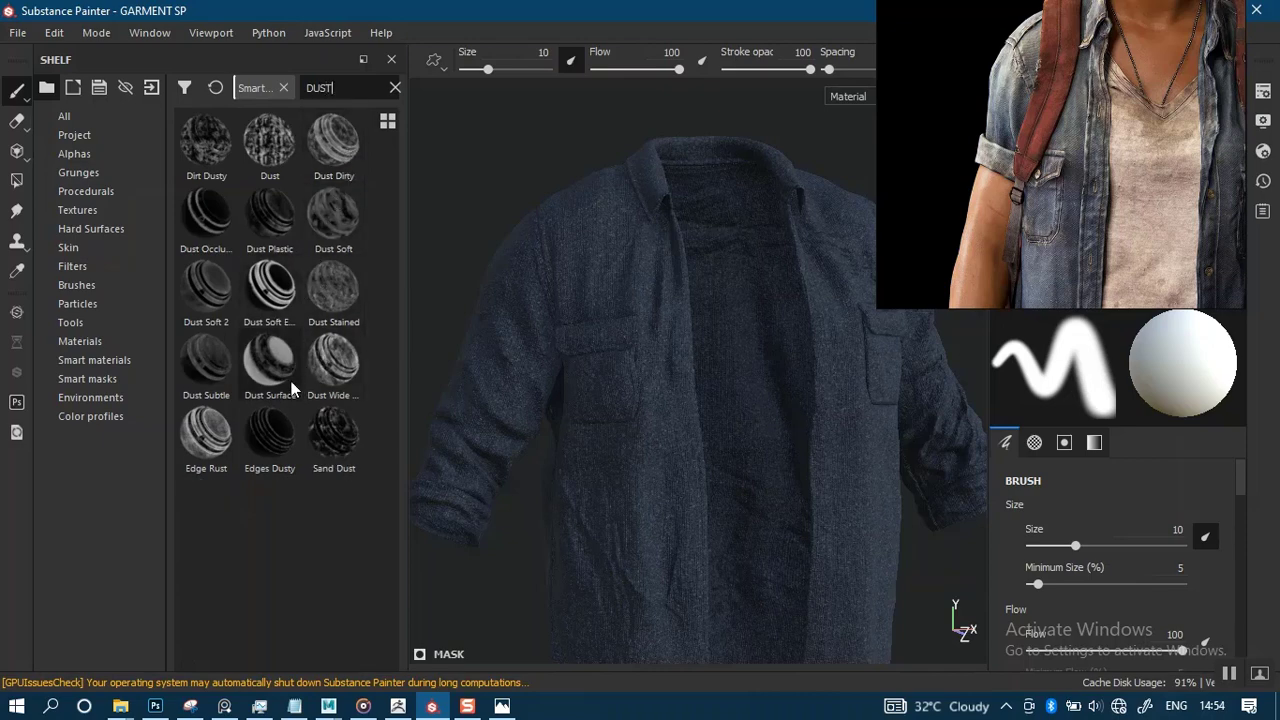
pyautogui.moveTo(267, 364)
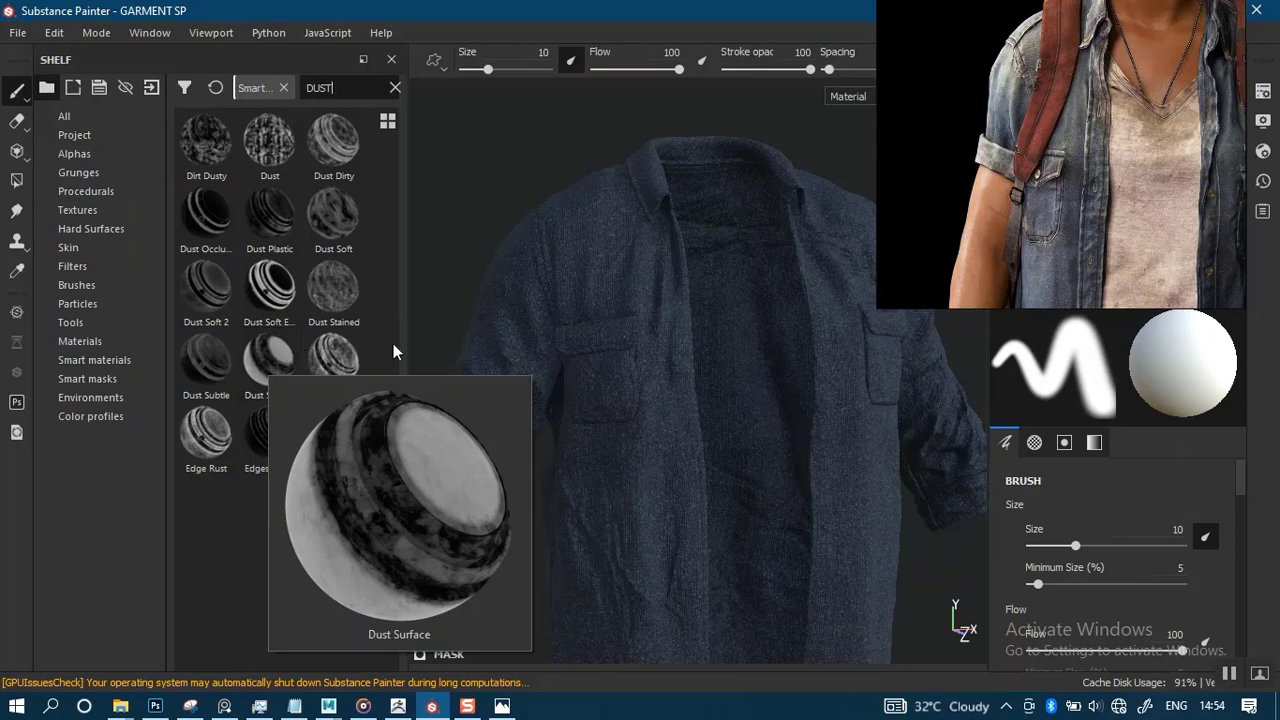
pyautogui.moveTo(1012, 207); pyautogui.dragTo(538, 117)
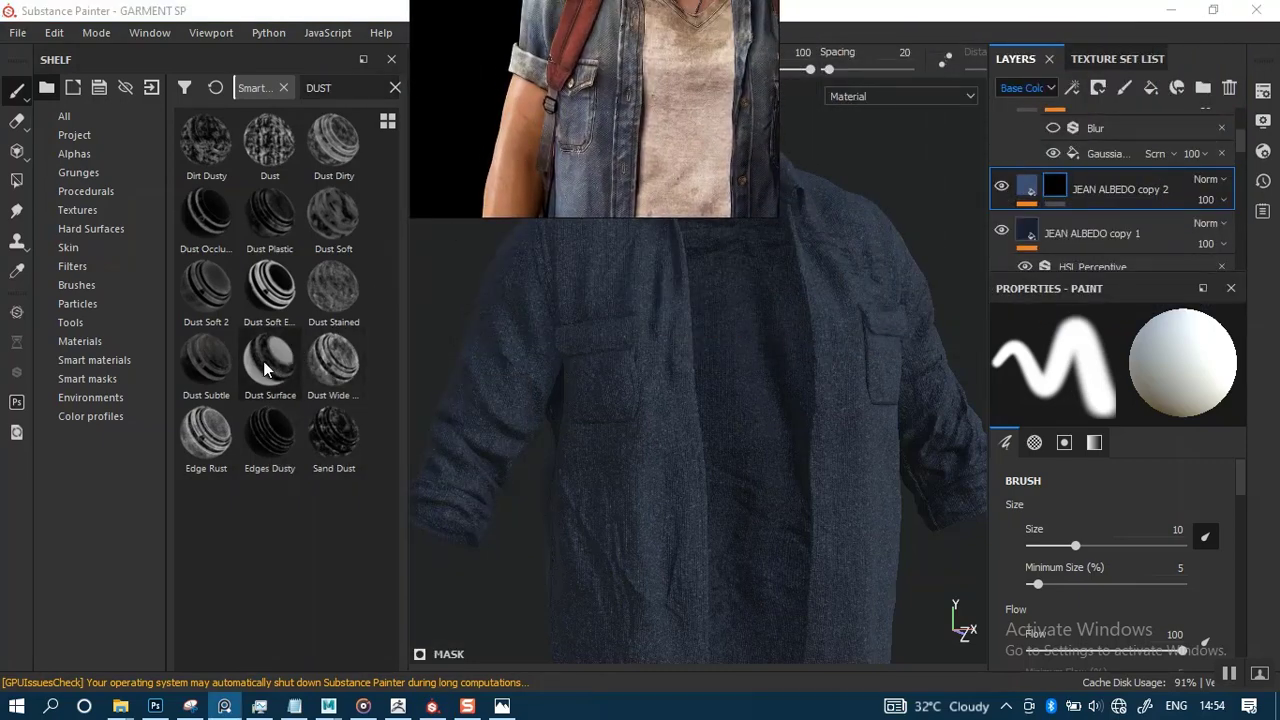
# Try the Dust Surface smart mask on the black mask of JEAN ALBEDO copy 2.
pyautogui.moveTo(263, 361); pyautogui.dragTo(1055, 186)
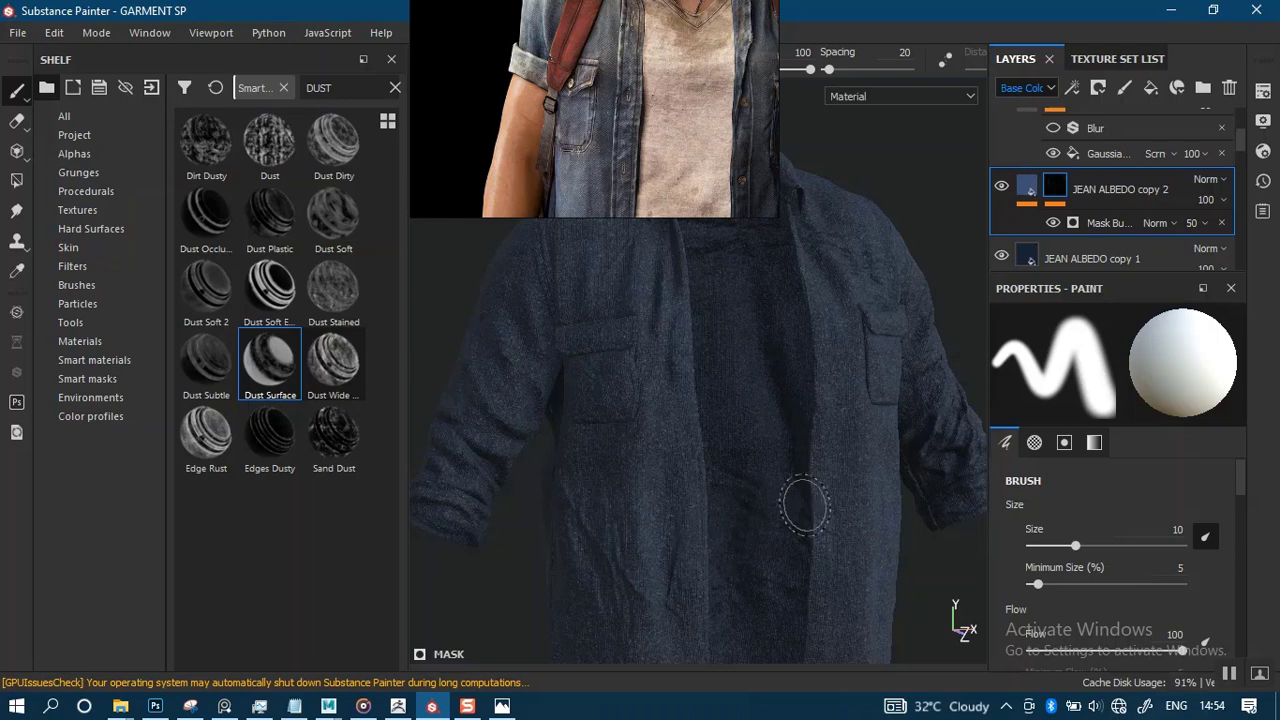
pyautogui.keyDown('alt'); pyautogui.moveTo(803, 500); pyautogui.dragTo(771, 428); pyautogui.keyUp('alt')
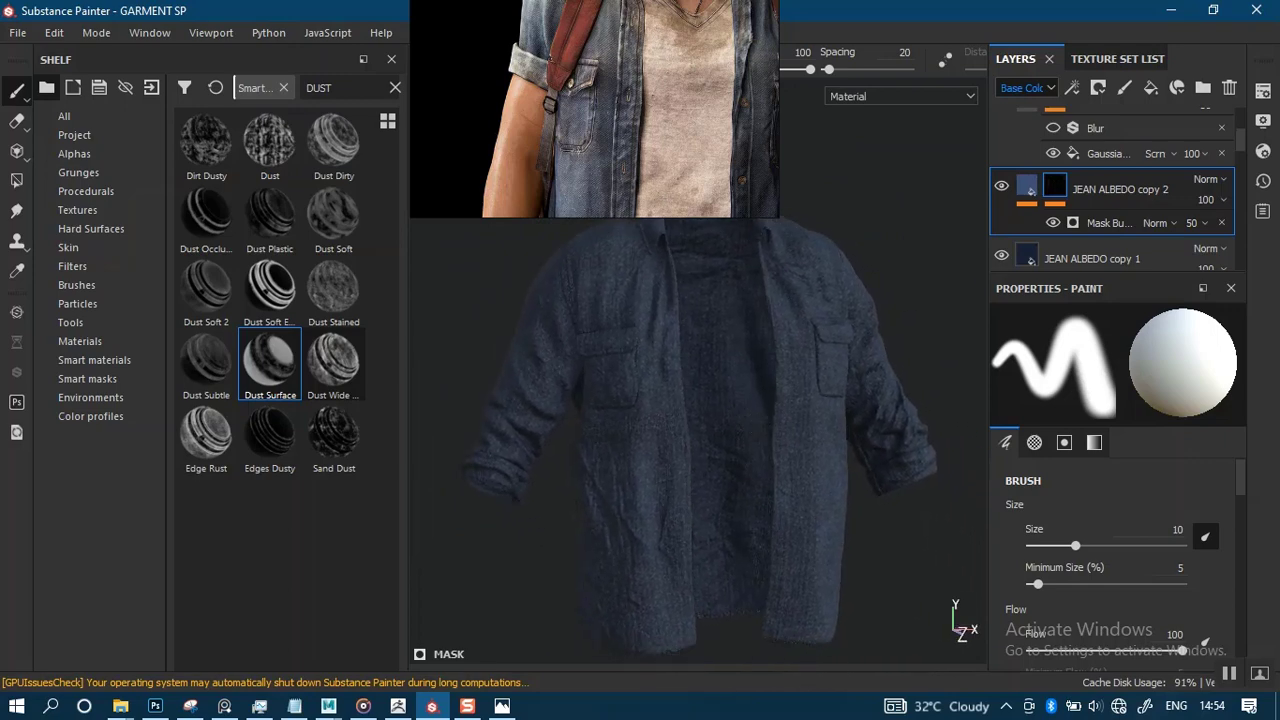
pyautogui.keyDown('alt'); pyautogui.moveTo(800, 440); pyautogui.dragTo(900, 457, button='right'); pyautogui.keyUp('alt')
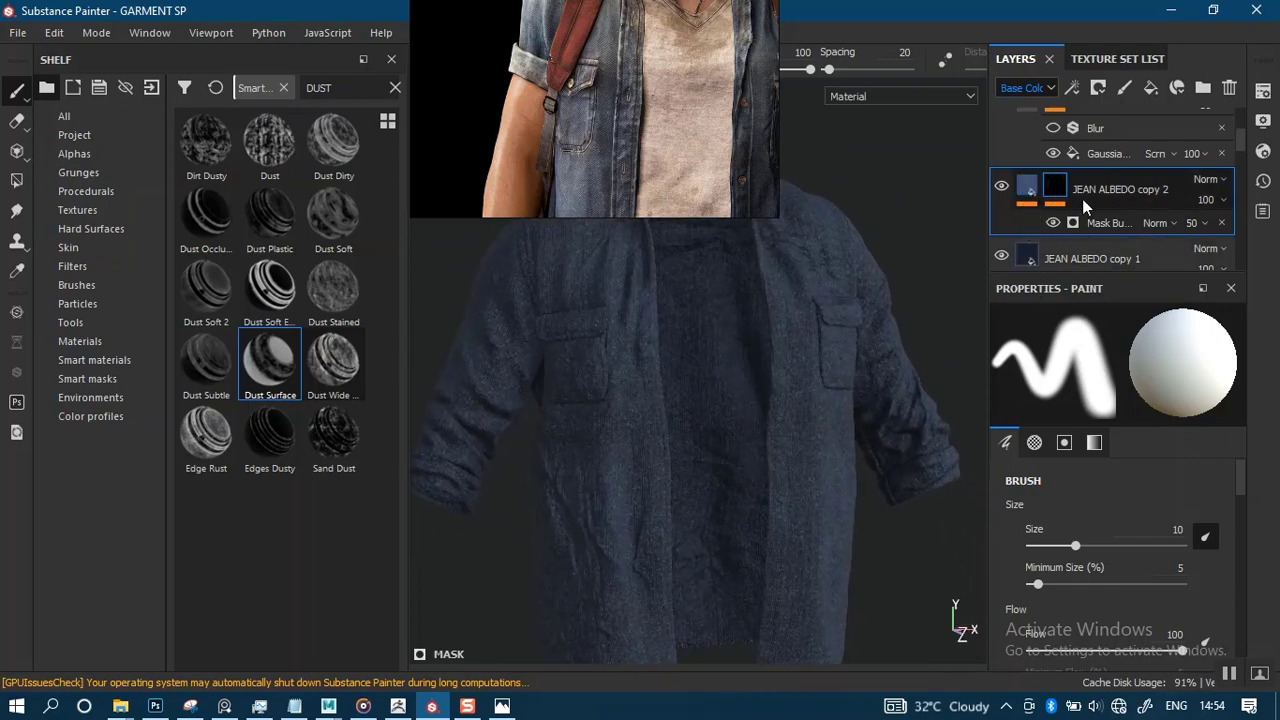
pyautogui.click(1051, 222)
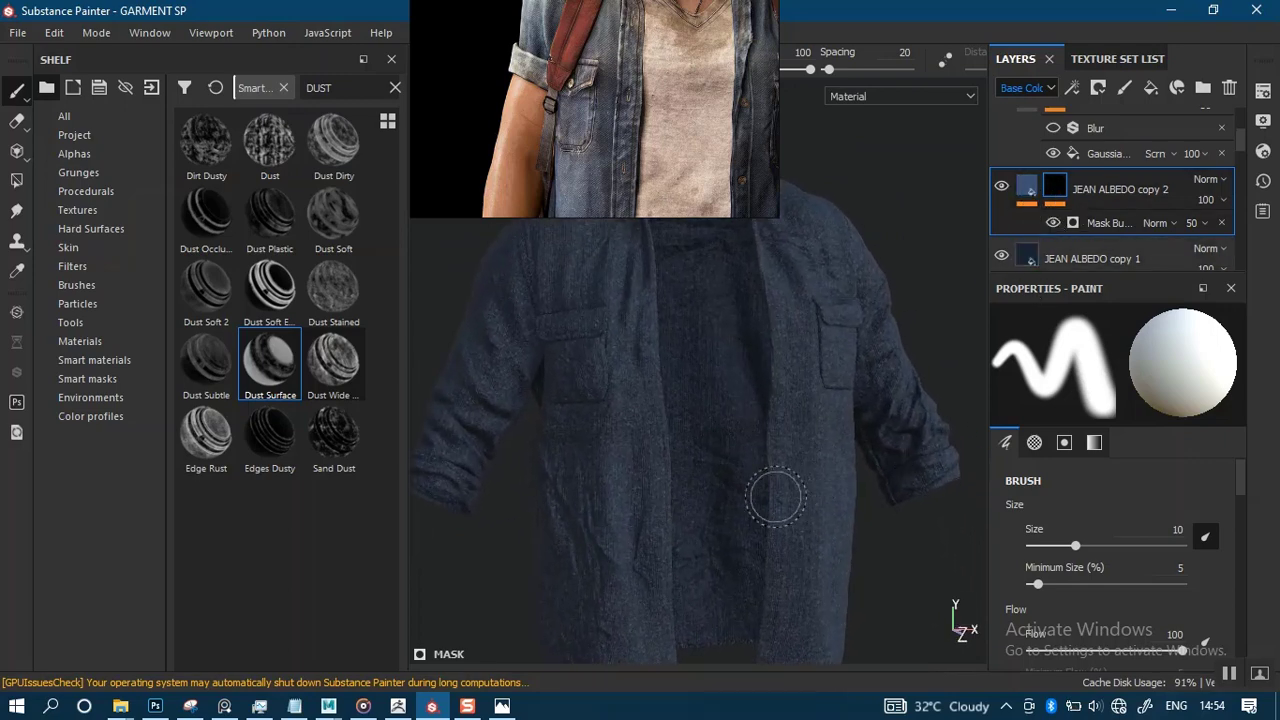
# Examine the effect of the Dust Surface mask on the shirt's front, pockets and sleeves from several angles and distances.
pyautogui.keyDown('alt'); pyautogui.moveTo(775, 497); pyautogui.dragTo(765, 403); pyautogui.keyUp('alt')
pyautogui.keyDown('alt'); pyautogui.moveTo(765, 403); pyautogui.dragTo(792, 519, button='right'); pyautogui.keyUp('alt')
pyautogui.keyDown('alt'); pyautogui.moveTo(720, 438); pyautogui.dragTo(755, 428); pyautogui.keyUp('alt')
pyautogui.keyDown('alt'); pyautogui.moveTo(755, 428); pyautogui.dragTo(754, 500, button='right'); pyautogui.keyUp('alt')
pyautogui.keyDown('alt'); pyautogui.moveTo(754, 500); pyautogui.dragTo(769, 489); pyautogui.keyUp('alt')
pyautogui.keyDown('alt'); pyautogui.moveTo(769, 489); pyautogui.dragTo(775, 414, button='right'); pyautogui.keyUp('alt')
pyautogui.keyDown('alt'); pyautogui.moveTo(775, 414); pyautogui.dragTo(769, 466, button='middle'); pyautogui.keyUp('alt')
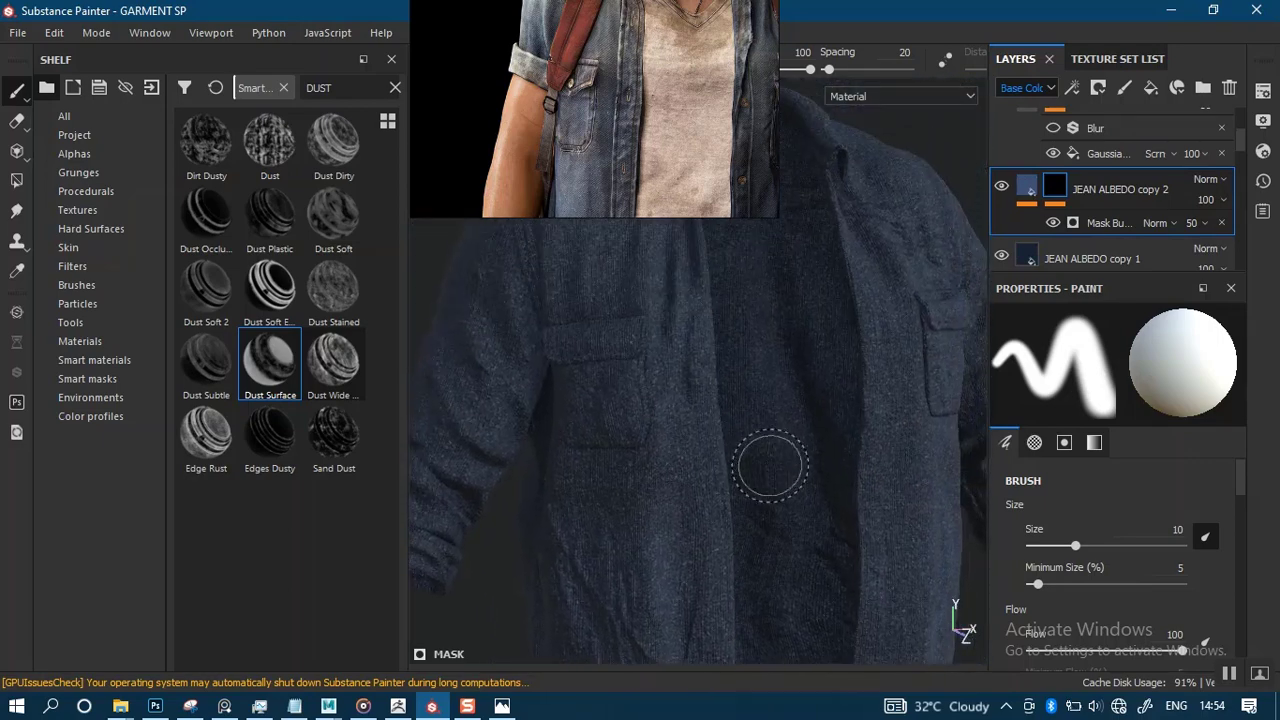
pyautogui.keyDown('alt'); pyautogui.moveTo(769, 466); pyautogui.dragTo(766, 383, button='right'); pyautogui.keyUp('alt')
pyautogui.keyDown('alt'); pyautogui.moveTo(766, 383); pyautogui.dragTo(766, 436, button='middle'); pyautogui.keyUp('alt')
pyautogui.keyDown('alt'); pyautogui.moveTo(765, 436); pyautogui.dragTo(770, 417); pyautogui.keyUp('alt')
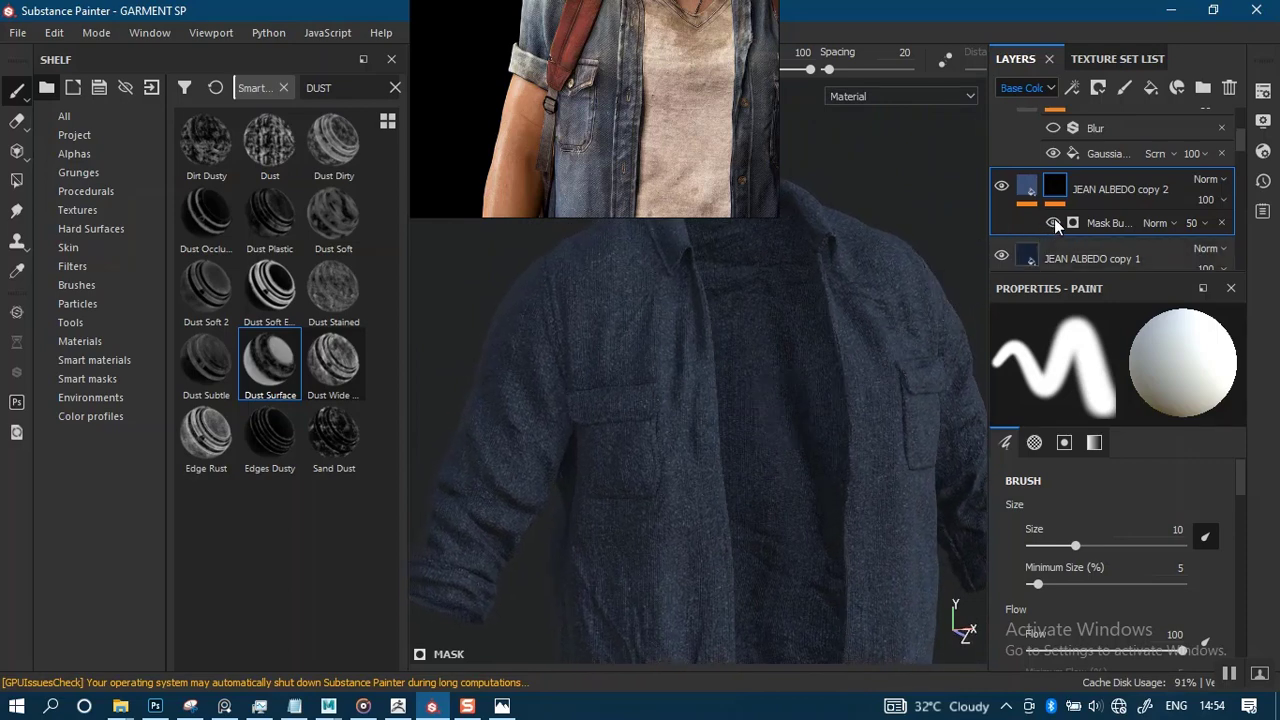
# Try the Dust Surface mask's Mask Builder at an opacity of 100 and remove it from JEAN ALBEDO copy 2.
pyautogui.click(1195, 223)
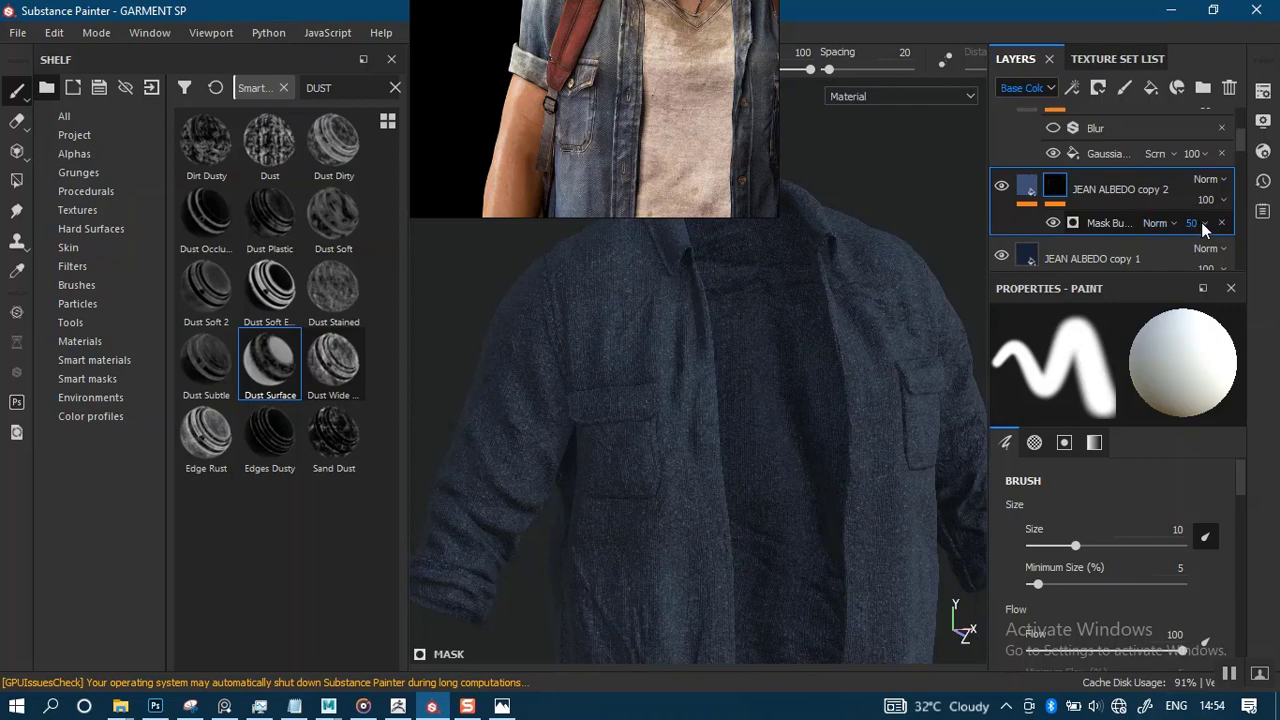
pyautogui.click(1201, 222)
pyautogui.moveTo(1222, 256); pyautogui.dragTo(1268, 256)
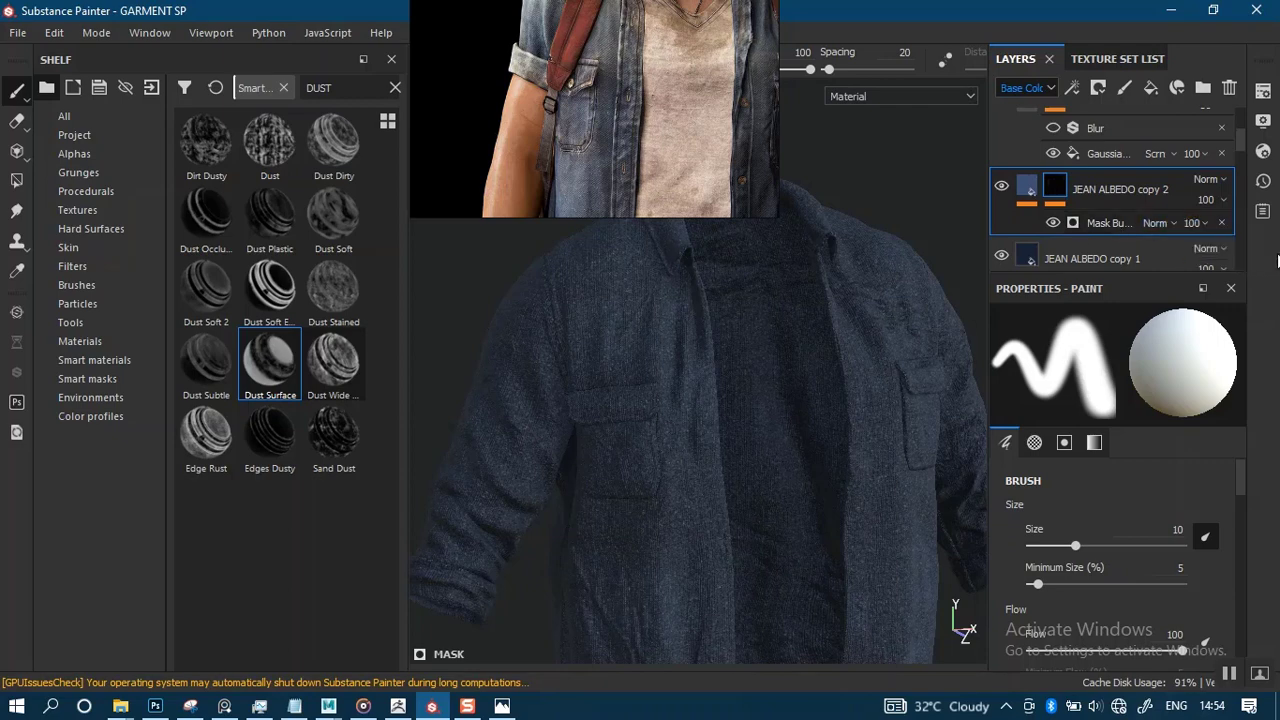
pyautogui.moveTo(700, 440)
pyautogui.keyDown('alt'); pyautogui.mouseDown()
pyautogui.moveTo(709, 331)
pyautogui.moveTo(720, 414)
pyautogui.moveTo(760, 483)
pyautogui.mouseUp(); pyautogui.keyUp('alt')
pyautogui.keyDown('alt'); pyautogui.moveTo(740, 391); pyautogui.dragTo(1022, 280); pyautogui.keyUp('alt')
pyautogui.click(1221, 222)
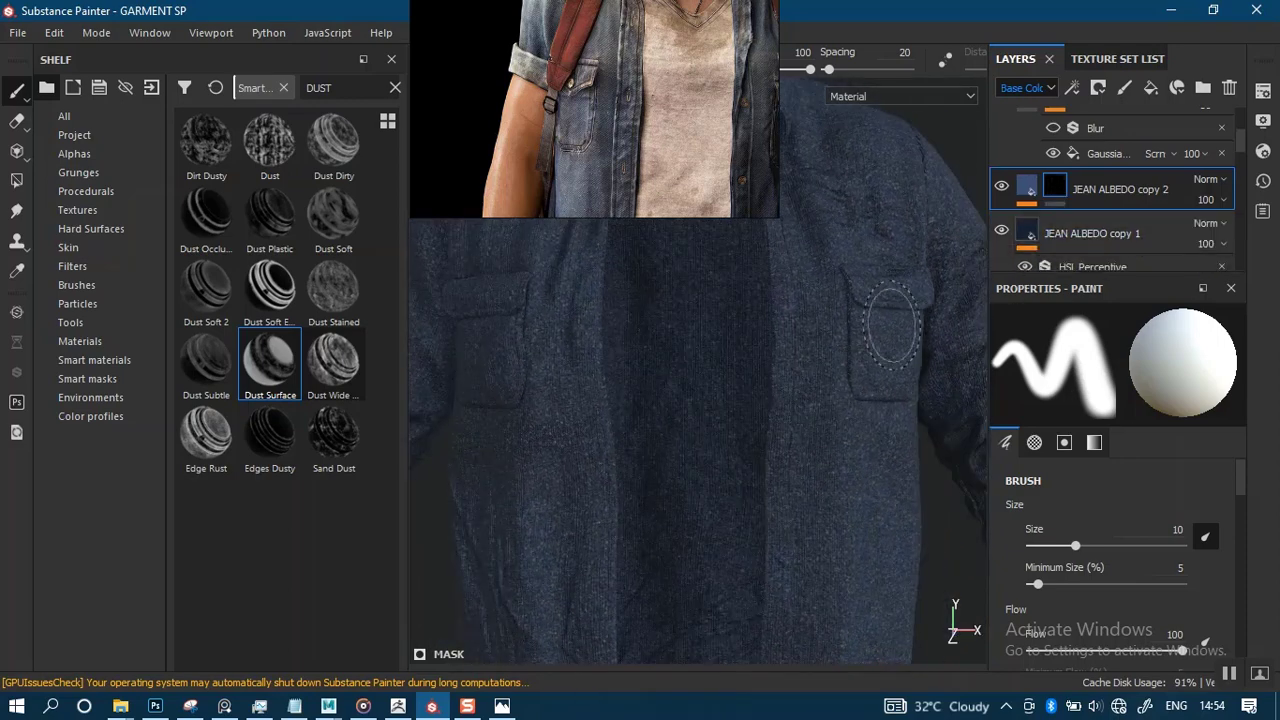
# Try the Edge Rust smart mask on JEAN ALBEDO copy 2 and inspect the faded streaks across the shirt.
pyautogui.click(205, 435)
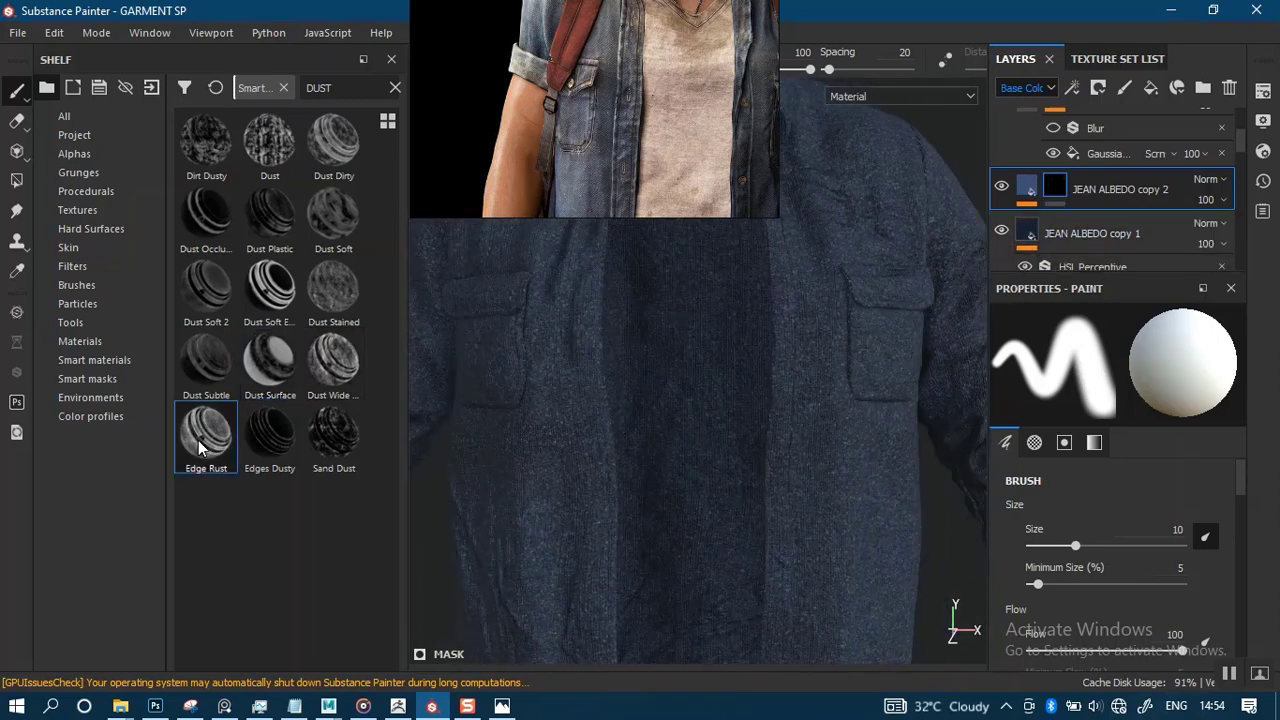
pyautogui.moveTo(203, 452); pyautogui.dragTo(1055, 187)
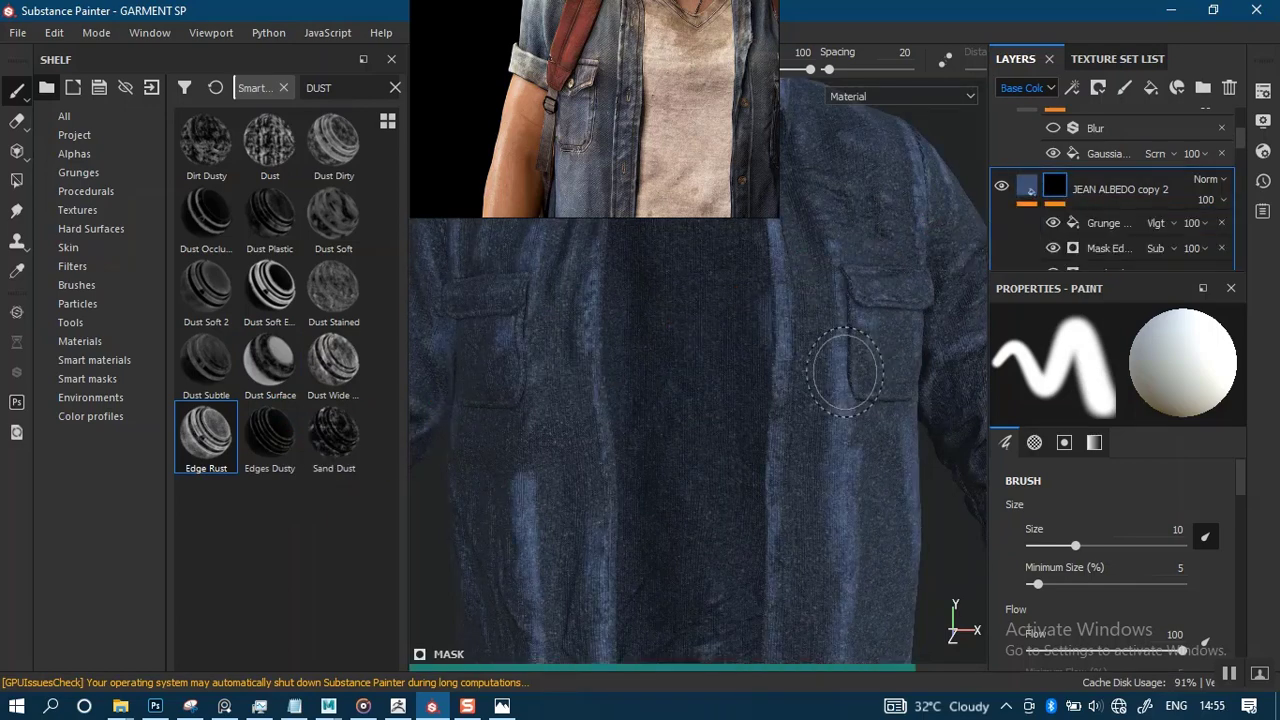
pyautogui.keyDown('alt'); pyautogui.moveTo(786, 446); pyautogui.dragTo(846, 346); pyautogui.keyUp('alt')
pyautogui.keyDown('alt'); pyautogui.moveTo(846, 346); pyautogui.dragTo(788, 347, button='middle'); pyautogui.keyUp('alt')
pyautogui.keyDown('alt'); pyautogui.moveTo(788, 348); pyautogui.dragTo(700, 490); pyautogui.keyUp('alt')
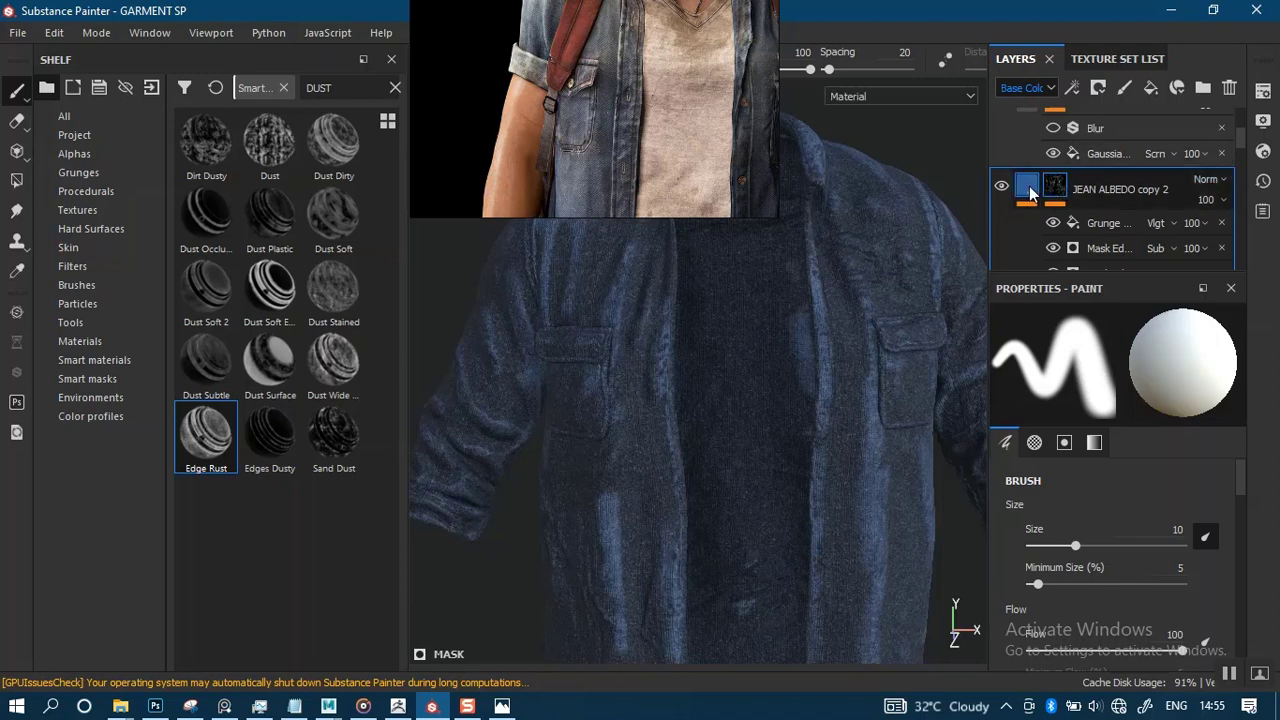
pyautogui.click(1028, 188)
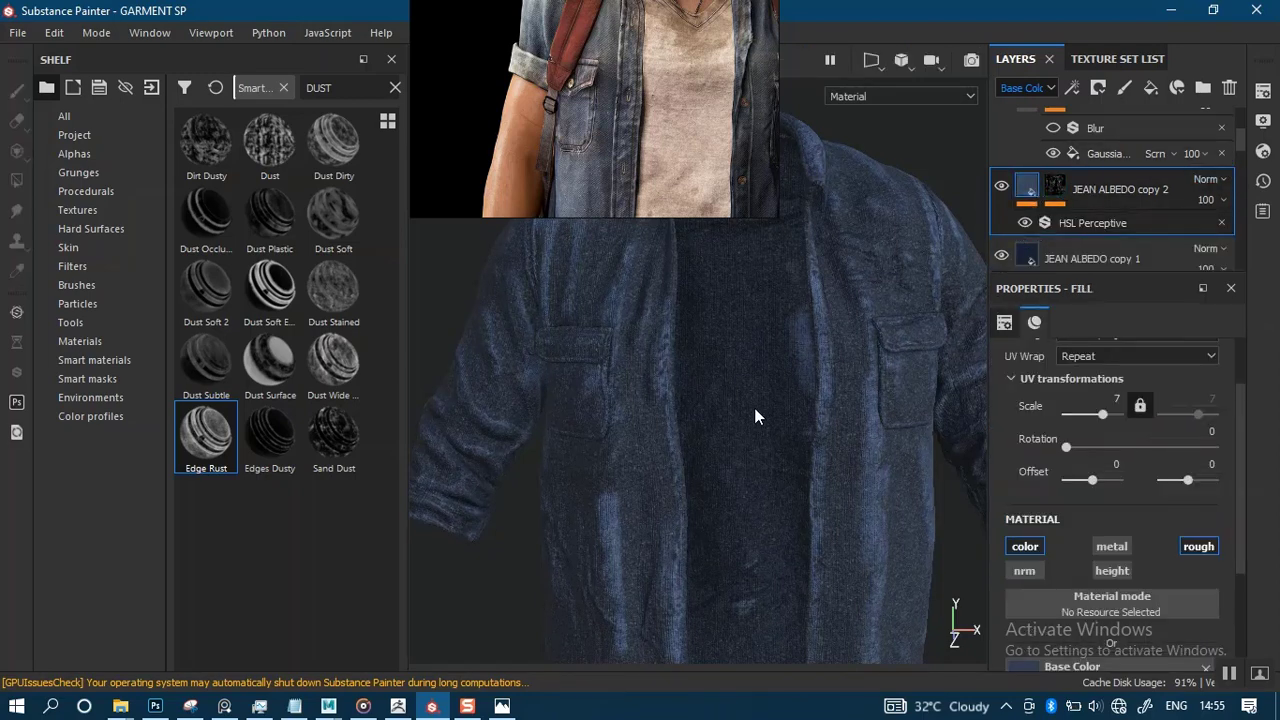
pyautogui.keyDown('alt'); pyautogui.moveTo(755, 417); pyautogui.dragTo(749, 336, button='middle'); pyautogui.keyUp('alt')
pyautogui.keyDown('alt'); pyautogui.moveTo(736, 364); pyautogui.dragTo(760, 345); pyautogui.keyUp('alt')
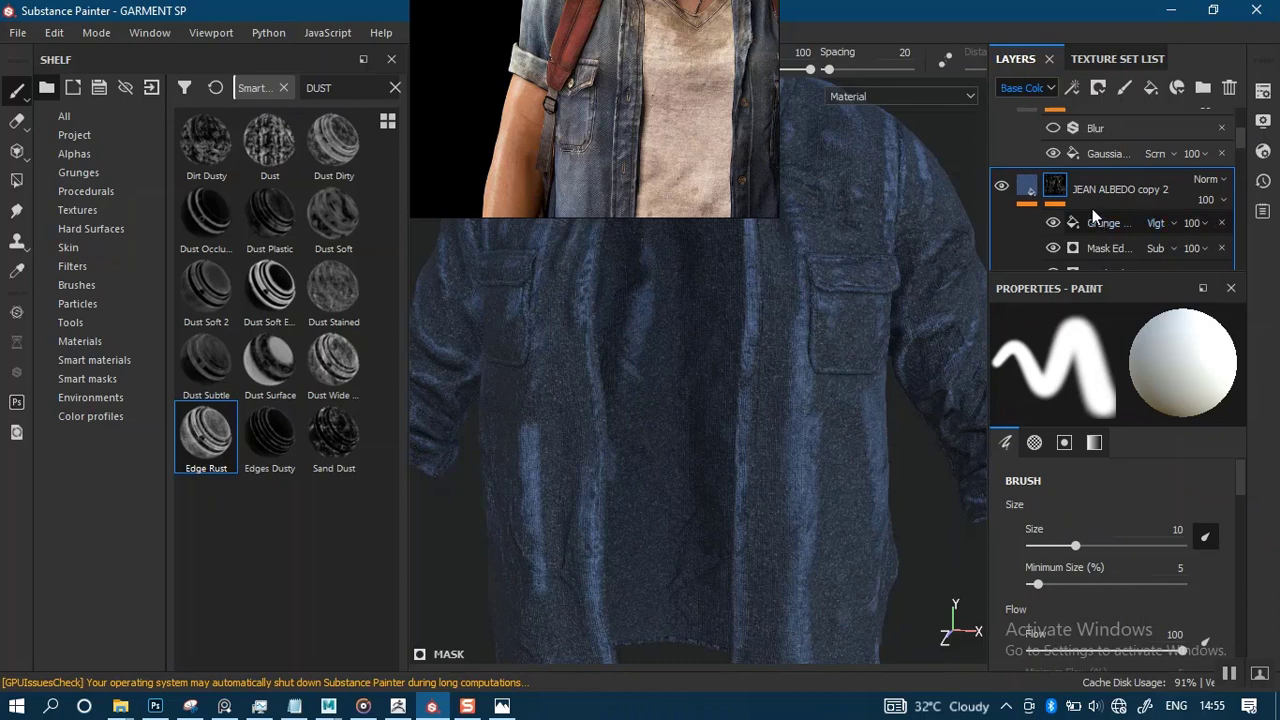
# Reset JEAN ALBEDO copy 2 to a plain black mask and apply the Dust Dirty smart mask to it.
pyautogui.rightClick(1058, 200)
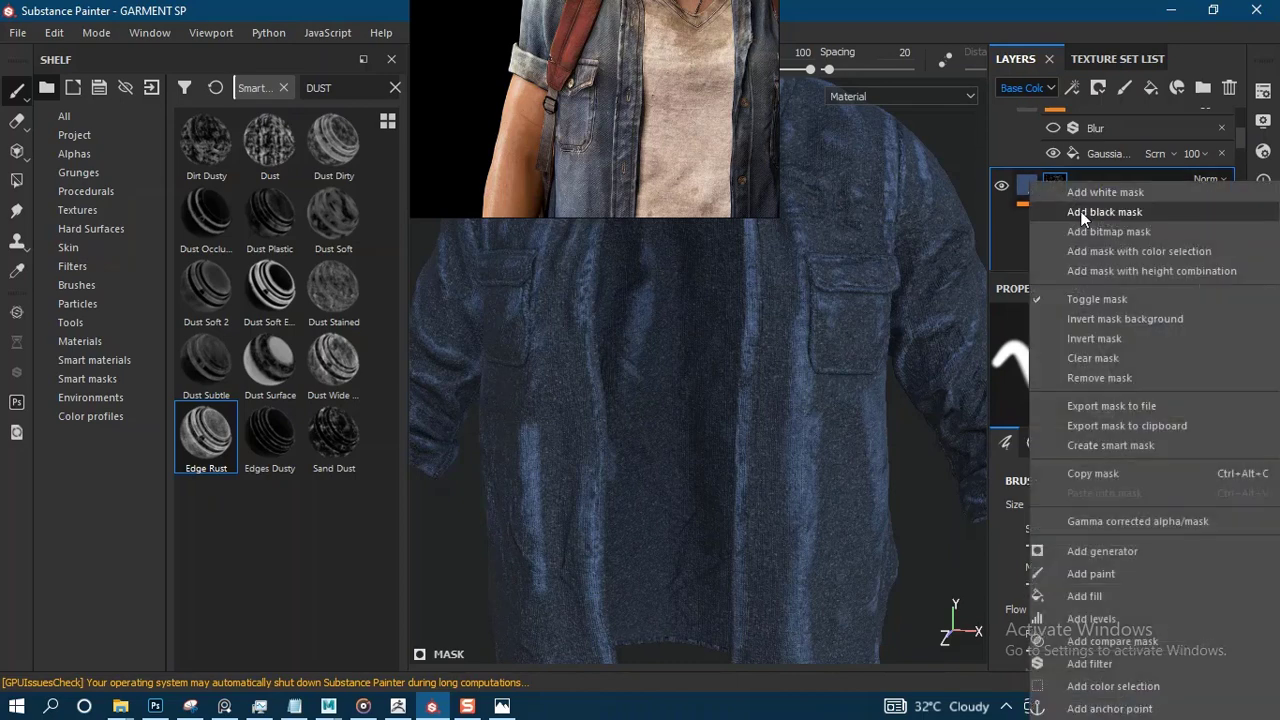
pyautogui.click(1080, 211)
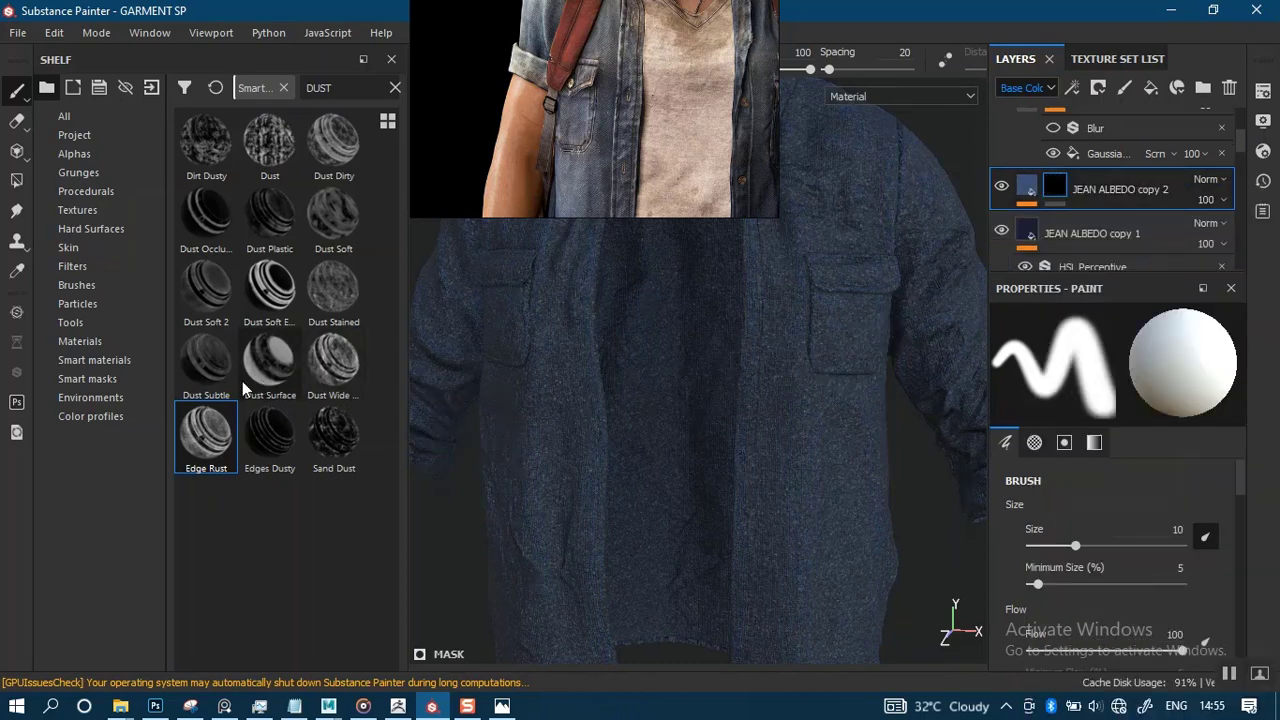
pyautogui.click(333, 150)
pyautogui.click(333, 222)
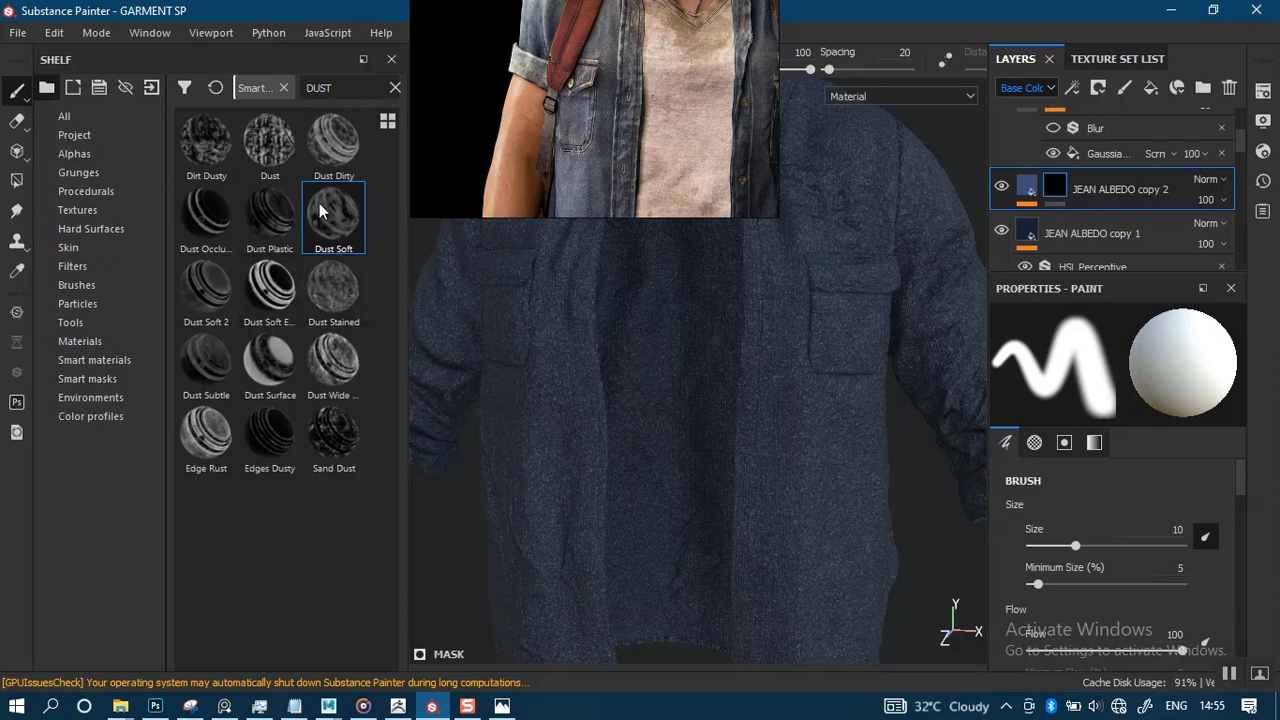
pyautogui.click(212, 158)
pyautogui.click(330, 148)
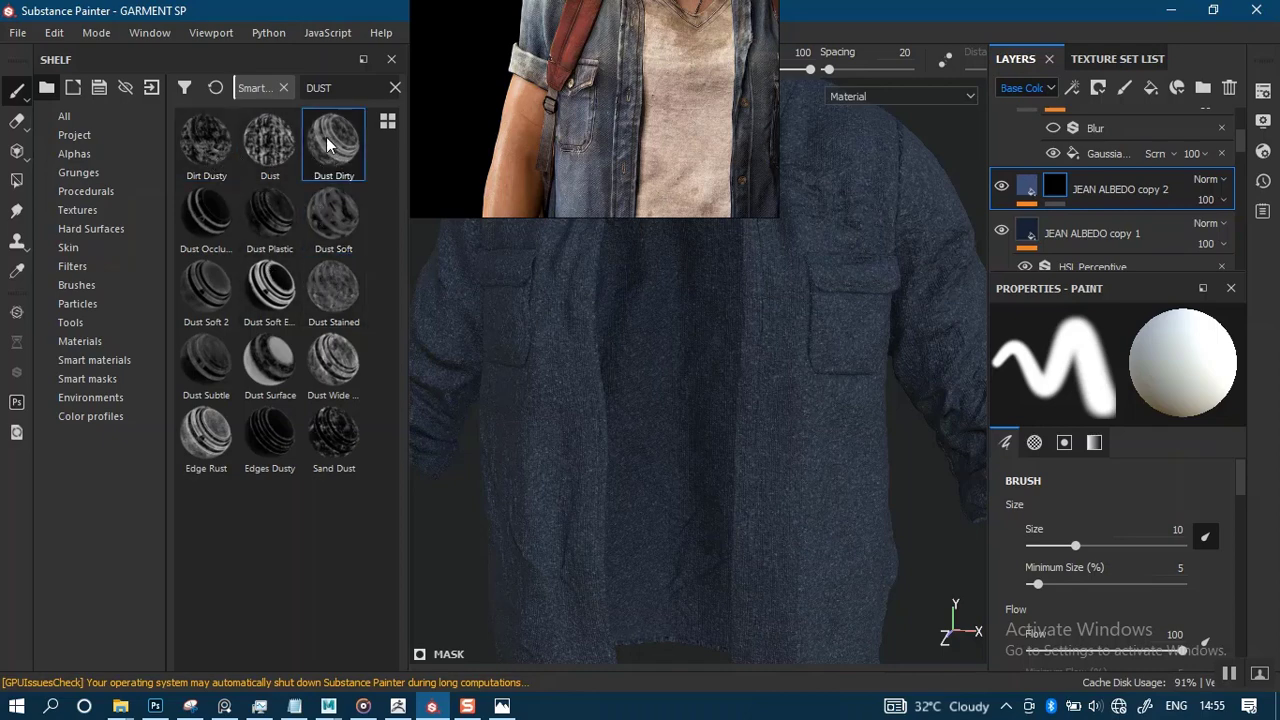
pyautogui.moveTo(330, 145); pyautogui.dragTo(1030, 225)
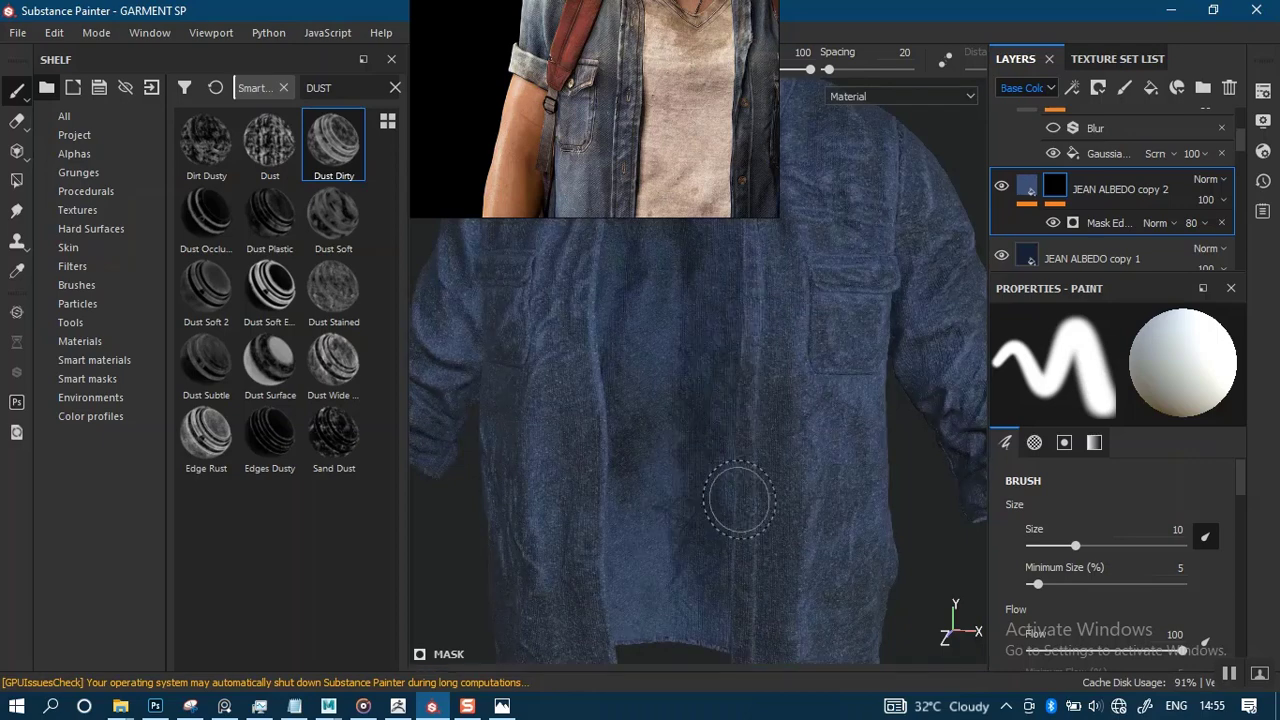
# Examine the Dust Dirty mask's effect on the shirt's back and front from several angles under different lighting.
pyautogui.moveTo(739, 500)
pyautogui.keyDown('alt'); pyautogui.mouseDown()
pyautogui.moveTo(748, 523)
pyautogui.moveTo(737, 429)
pyautogui.moveTo(689, 486)
pyautogui.moveTo(767, 512)
pyautogui.moveTo(751, 451)
pyautogui.moveTo(670, 430)
pyautogui.moveTo(746, 471)
pyautogui.moveTo(689, 425)
pyautogui.moveTo(777, 420)
pyautogui.moveTo(706, 434)
pyautogui.moveTo(763, 317)
pyautogui.moveTo(780, 420)
pyautogui.moveTo(660, 455)
pyautogui.moveTo(810, 453)
pyautogui.moveTo(734, 434)
pyautogui.moveTo(777, 429)
pyautogui.moveTo(620, 425)
pyautogui.moveTo(869, 391)
pyautogui.moveTo(714, 420)
pyautogui.moveTo(842, 435)
pyautogui.mouseUp(); pyautogui.keyUp('alt')
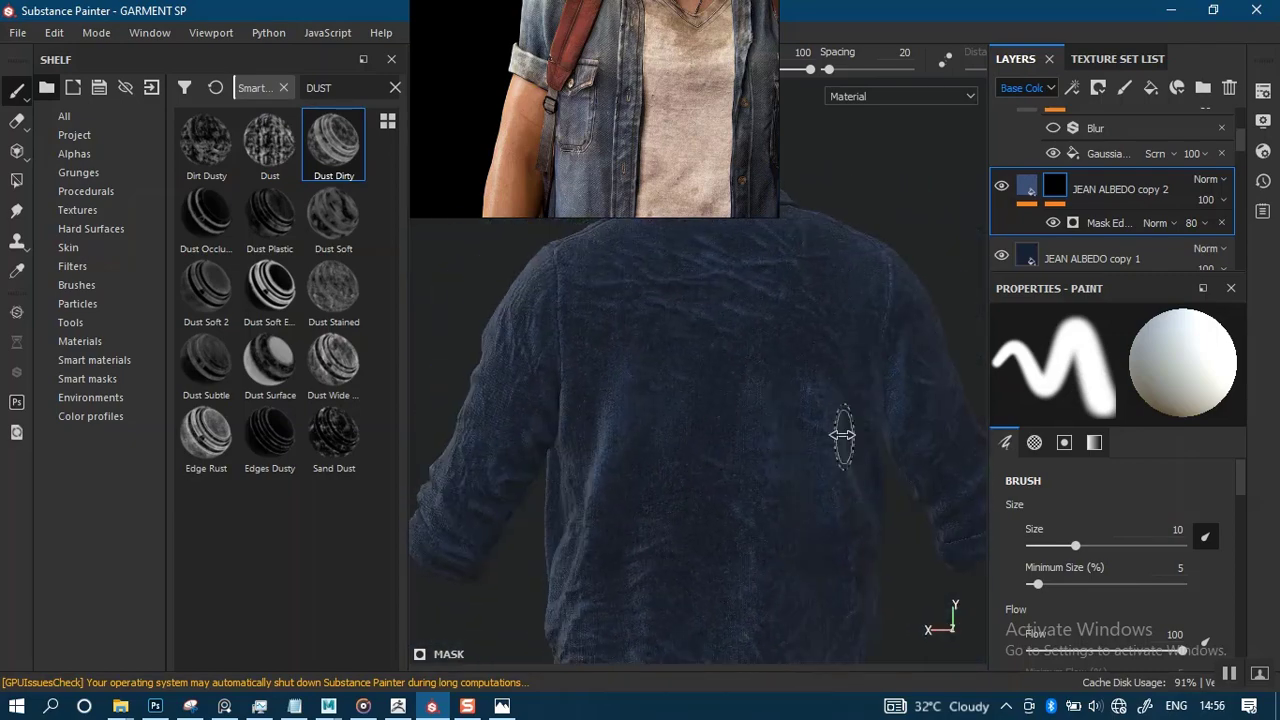
pyautogui.keyDown('shift'); pyautogui.moveTo(842, 435); pyautogui.dragTo(741, 438, button='right'); pyautogui.keyUp('shift')
pyautogui.keyDown('alt'); pyautogui.moveTo(703, 463); pyautogui.dragTo(890, 430); pyautogui.keyUp('alt')
pyautogui.keyDown('alt'); pyautogui.moveTo(806, 442); pyautogui.dragTo(849, 437); pyautogui.keyUp('alt')
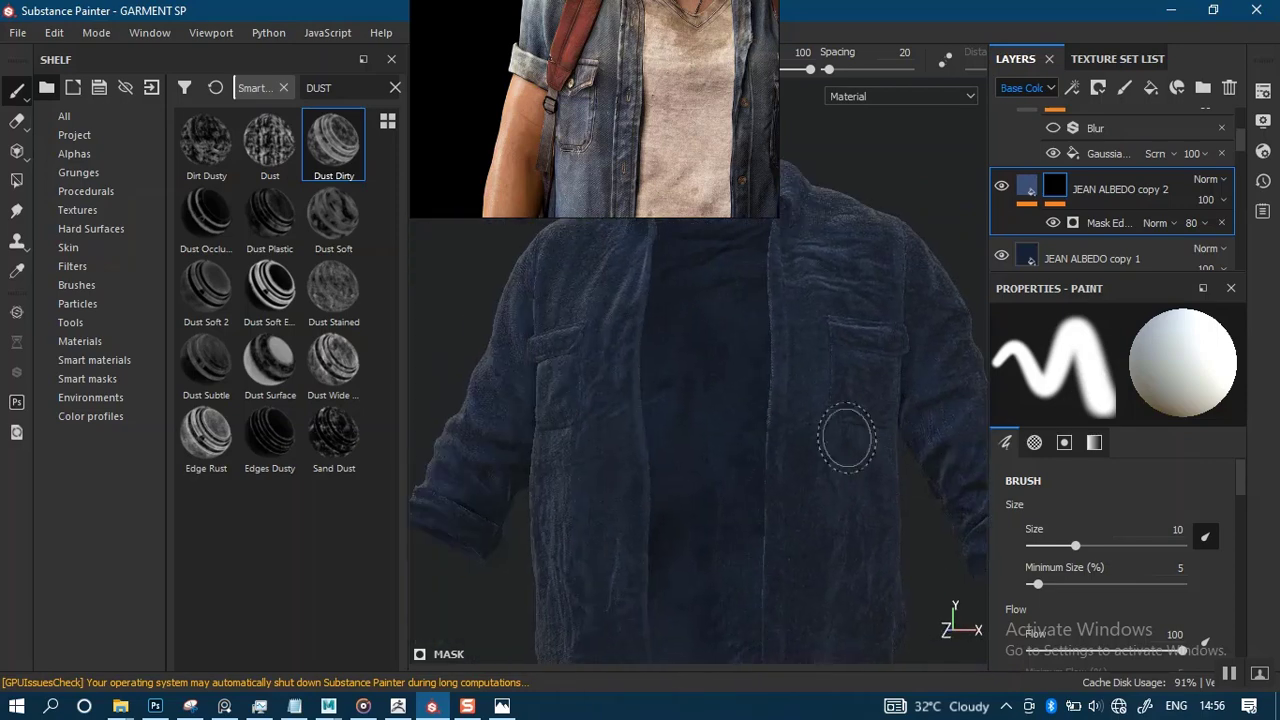
pyautogui.keyDown('alt'); pyautogui.moveTo(714, 425); pyautogui.dragTo(754, 420); pyautogui.keyUp('alt')
pyautogui.keyDown('alt'); pyautogui.moveTo(769, 410); pyautogui.dragTo(757, 426, button='middle'); pyautogui.keyUp('alt')
pyautogui.keyDown('alt'); pyautogui.moveTo(757, 426); pyautogui.dragTo(757, 462); pyautogui.keyUp('alt')
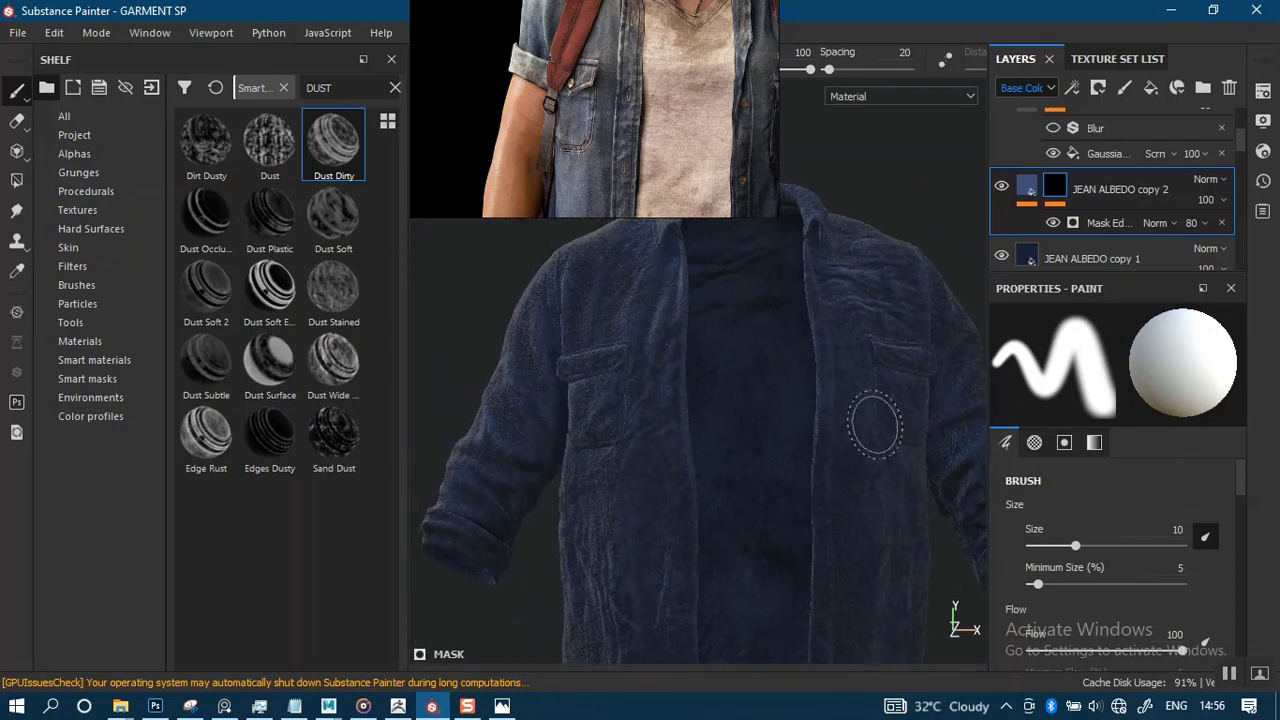
pyautogui.keyDown('shift'); pyautogui.moveTo(871, 400); pyautogui.dragTo(825, 376, button='right'); pyautogui.keyUp('shift')
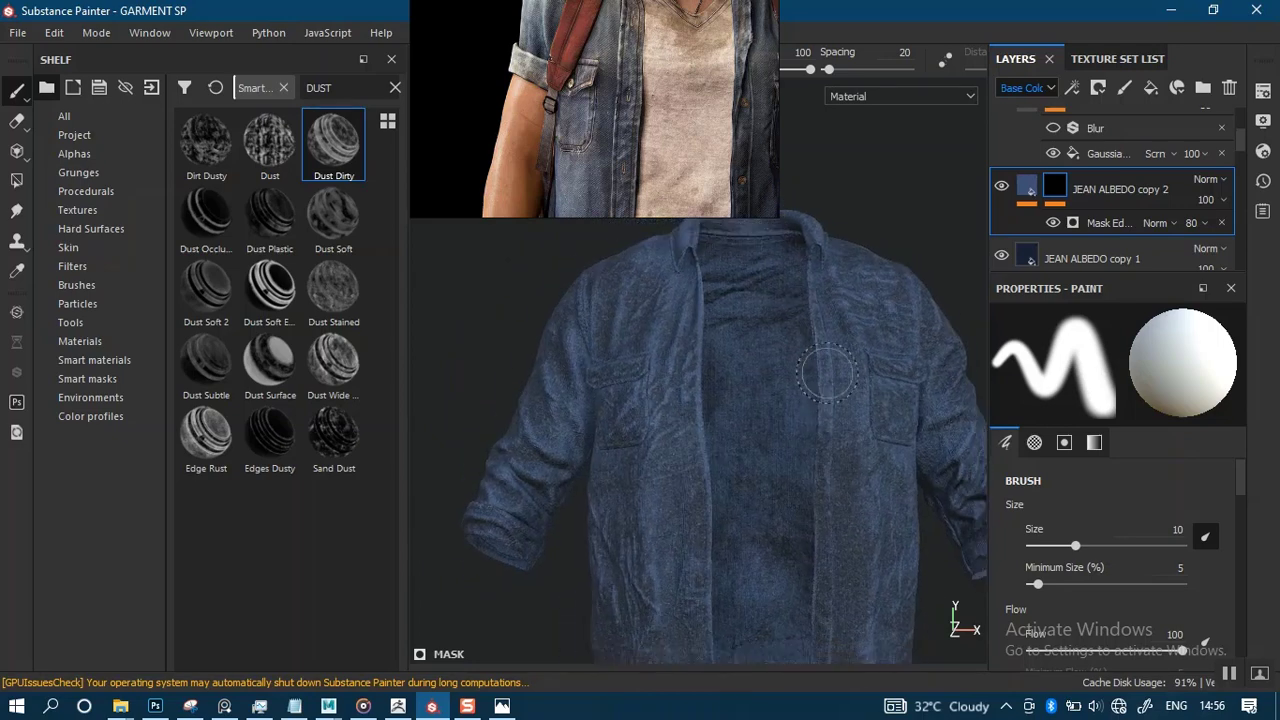
pyautogui.keyDown('alt'); pyautogui.moveTo(833, 437); pyautogui.dragTo(886, 331, button='right'); pyautogui.keyUp('alt')
pyautogui.scroll(-3, 665, 91)
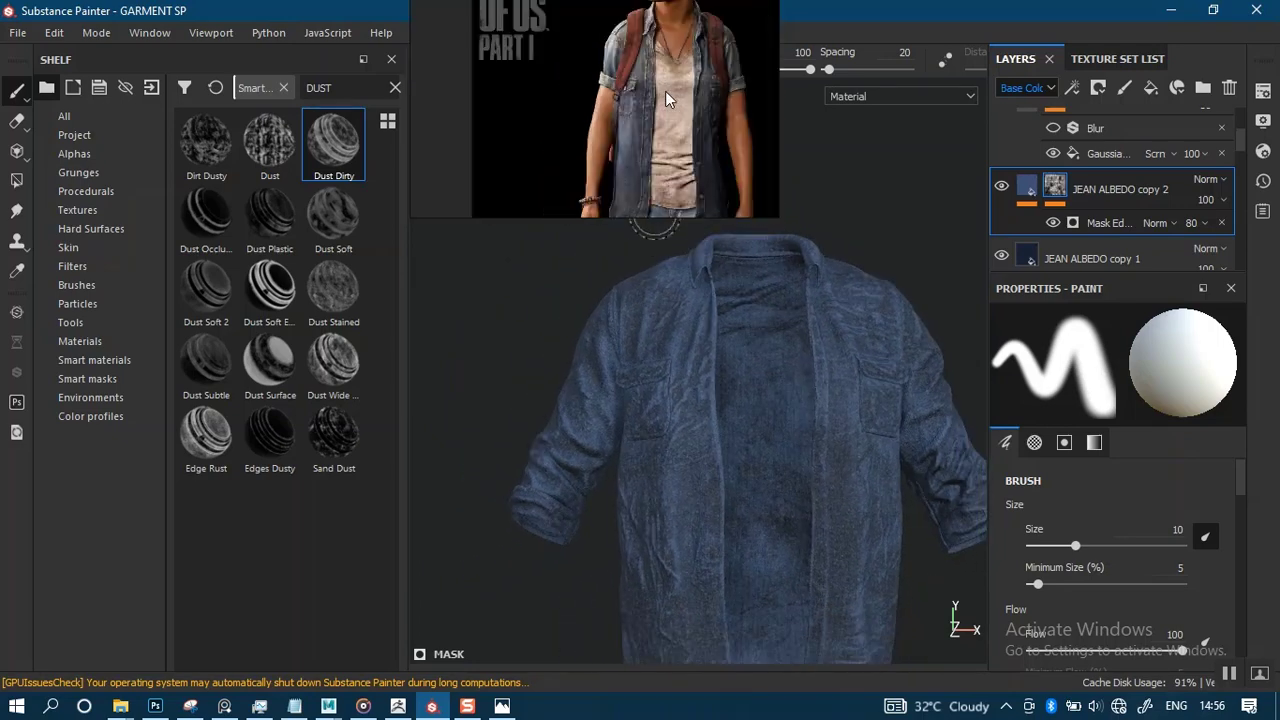
# Study the fading on the reference character's denim shirt in the front and side views, up close and from a distance.
pyautogui.moveTo(672, 102); pyautogui.dragTo(491, 111, button='middle')
pyautogui.scroll(2, 625, 116)
pyautogui.scroll(2, 636, 85)
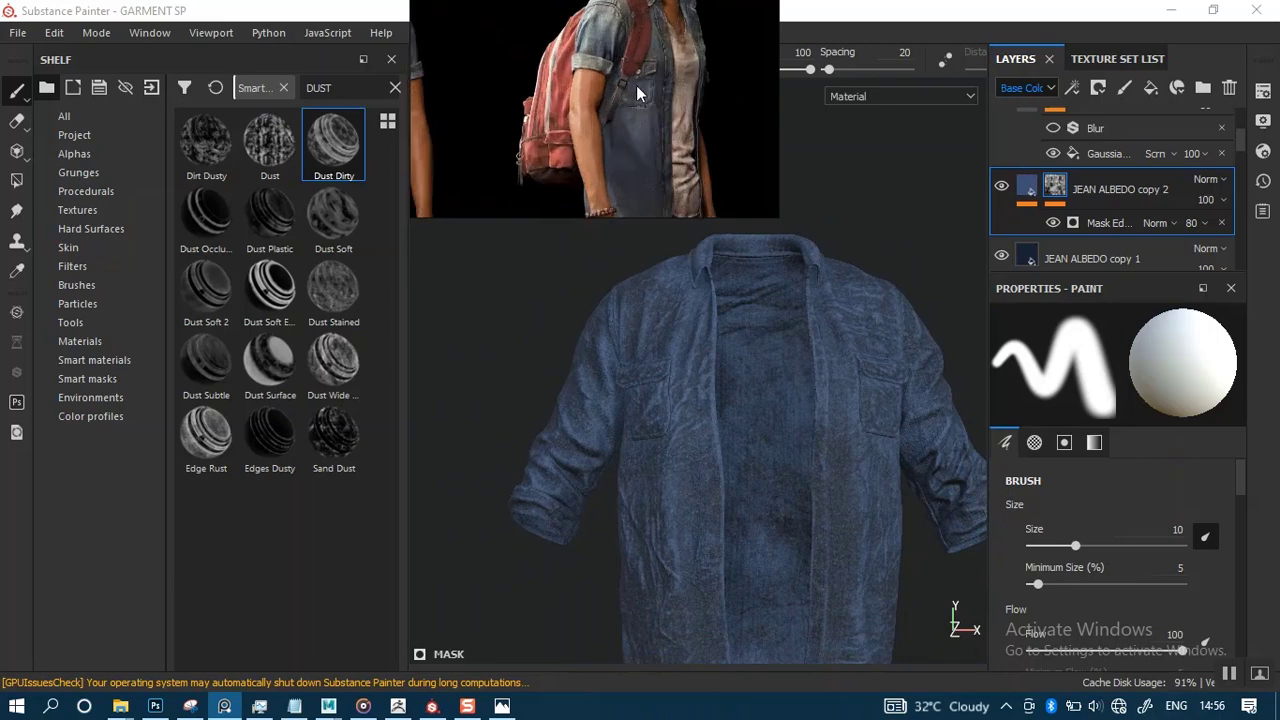
pyautogui.moveTo(636, 85); pyautogui.dragTo(605, 42, button='middle')
pyautogui.scroll(-2, 613, 170)
pyautogui.scroll(1, 613, 170)
pyautogui.scroll(3, 613, 170)
pyautogui.moveTo(633, 127); pyautogui.dragTo(639, 167, button='middle')
pyautogui.scroll(-3, 639, 108)
pyautogui.scroll(-2, 639, 167)
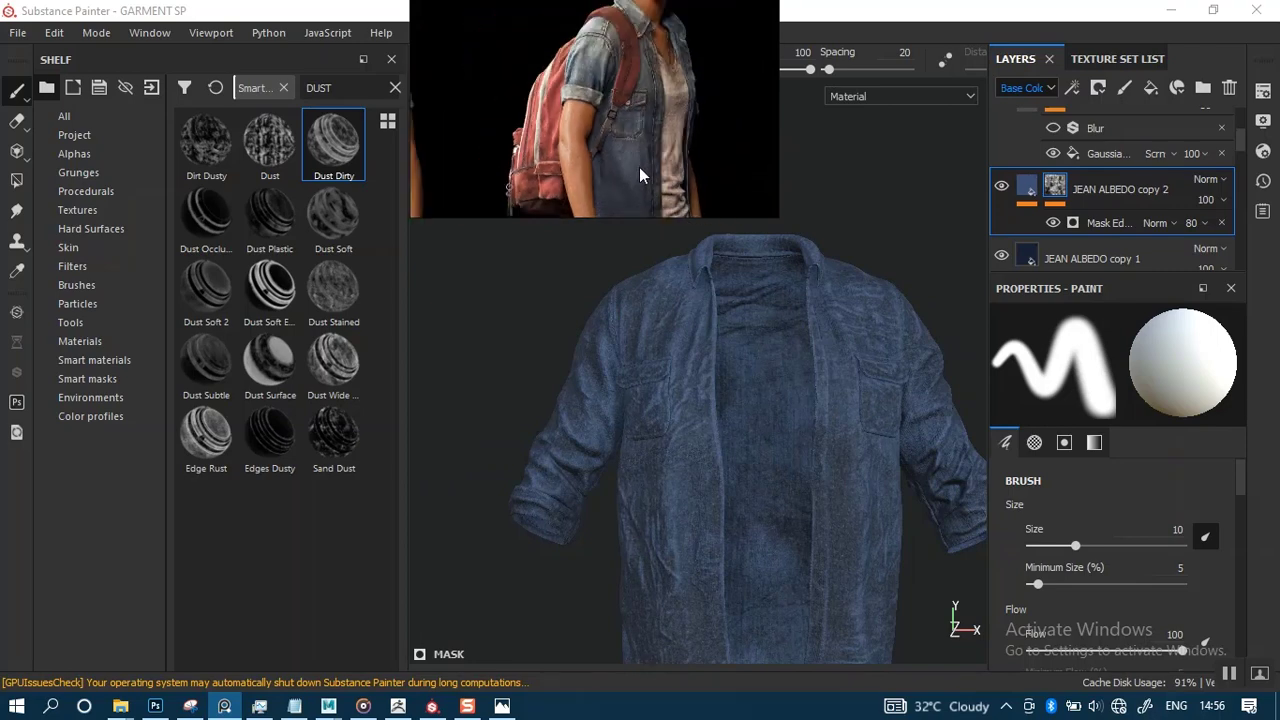
# Compare the shirt's color with the HSL Perceptive filter of JEAN ALBEDO copy 2 disabled and enabled.
pyautogui.keyDown('alt'); pyautogui.moveTo(797, 494); pyautogui.dragTo(815, 490, button='right'); pyautogui.keyUp('alt')
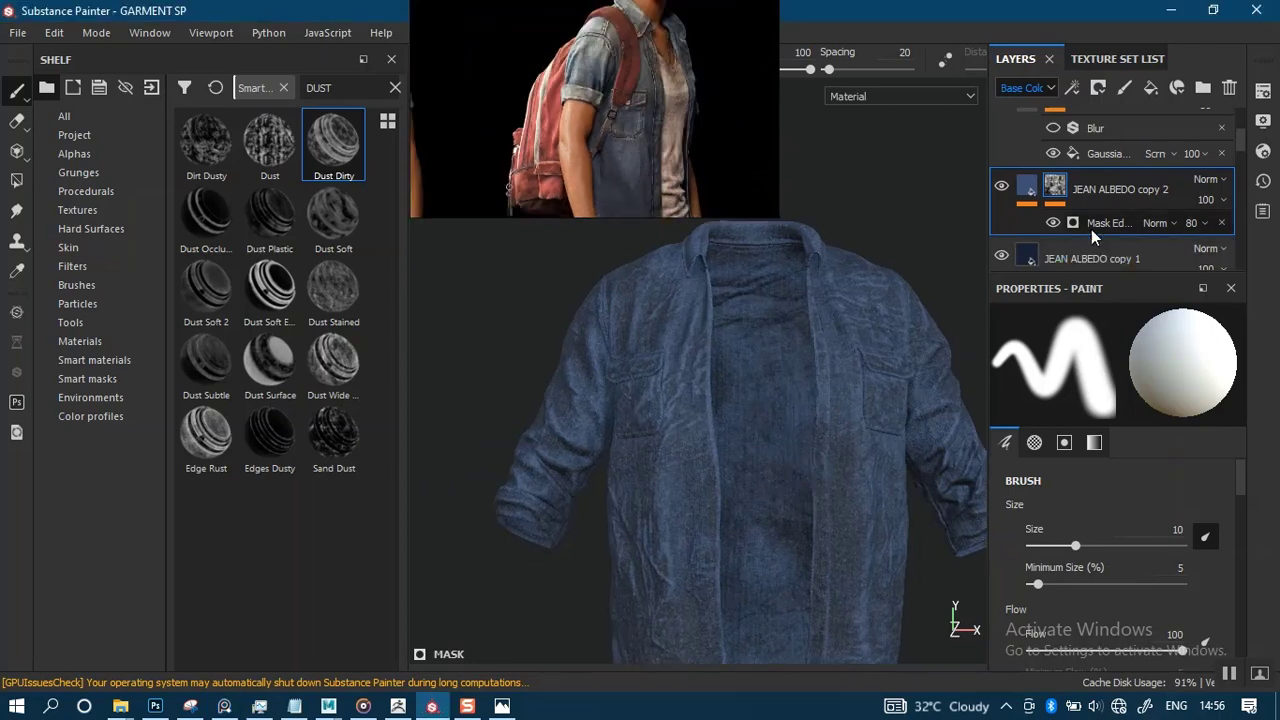
pyautogui.click(1058, 212)
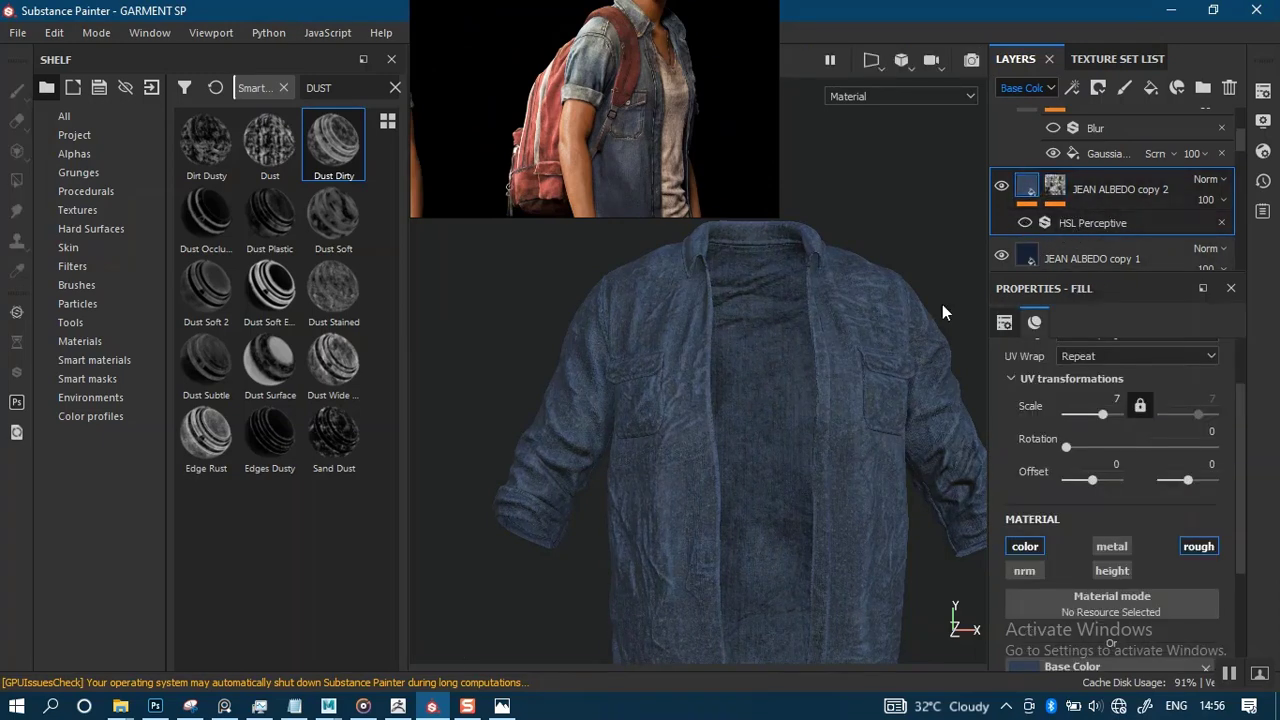
pyautogui.keyDown('alt'); pyautogui.moveTo(728, 386); pyautogui.dragTo(790, 370); pyautogui.keyUp('alt')
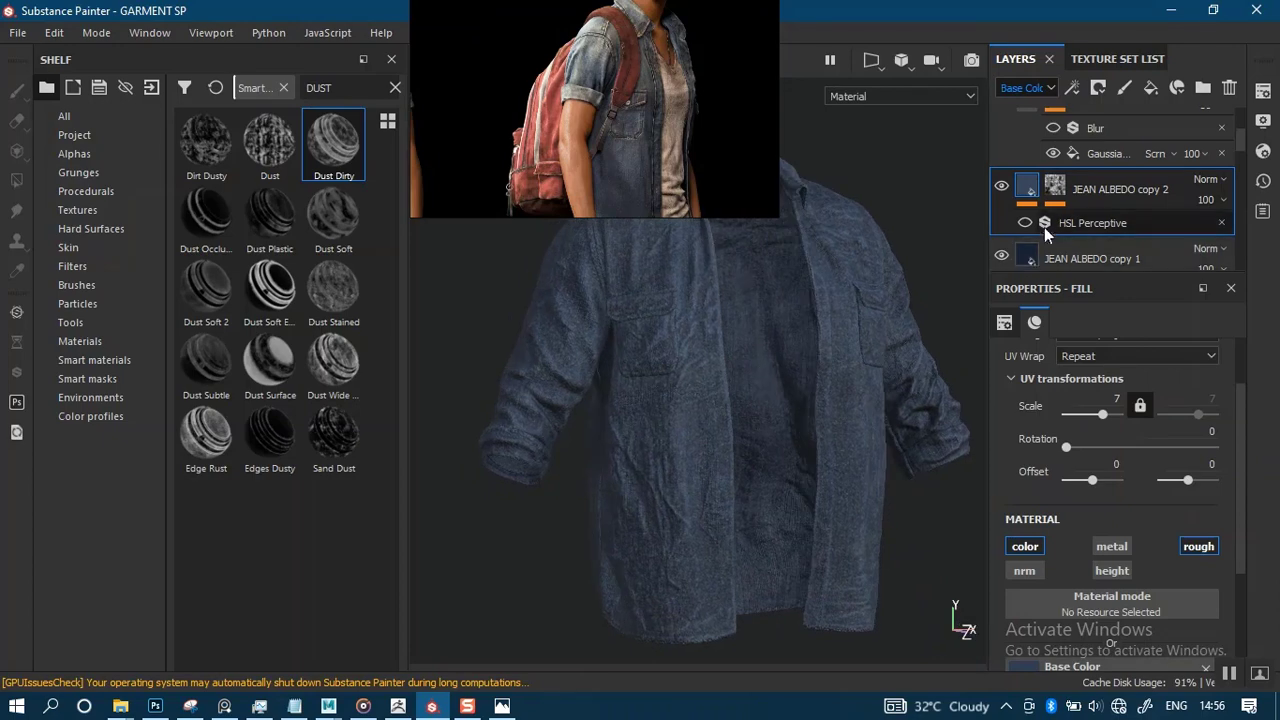
pyautogui.click(1024, 186)
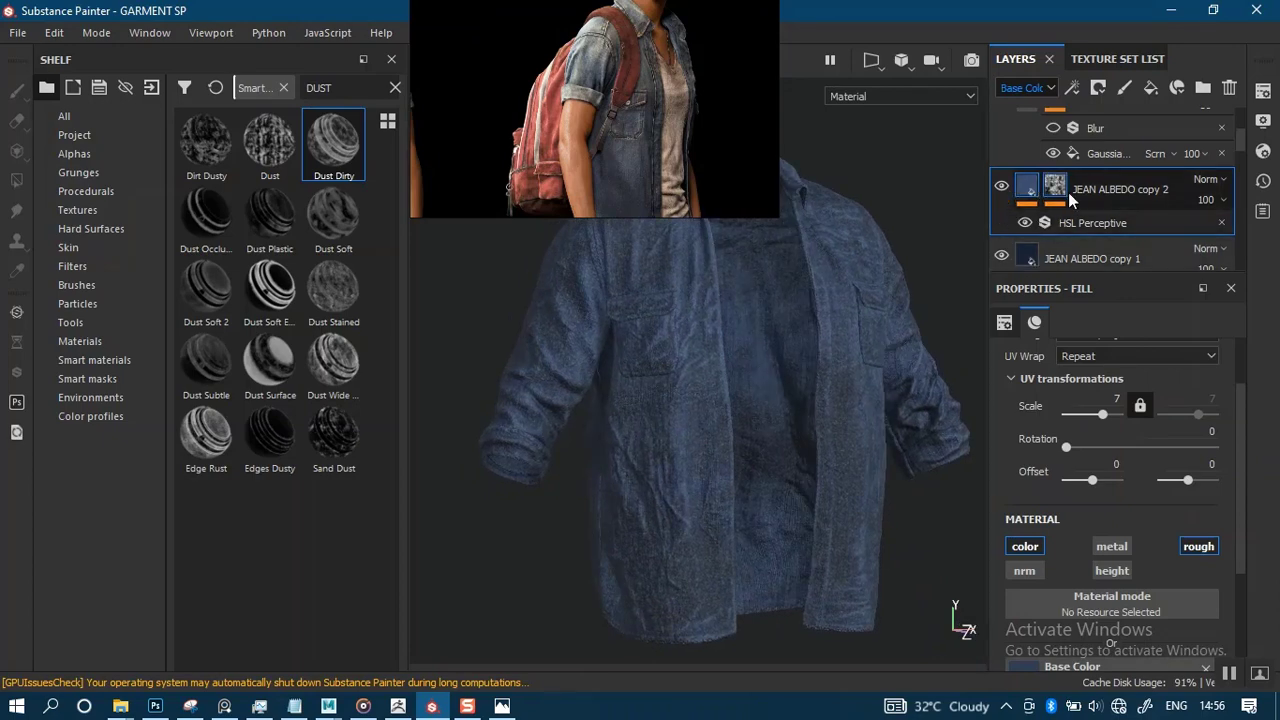
# Set Global Balance to 0.47 and Global Blur to 1.75 in the Mask Editor of JEAN ALBEDO copy 2.
pyautogui.click(1056, 189)
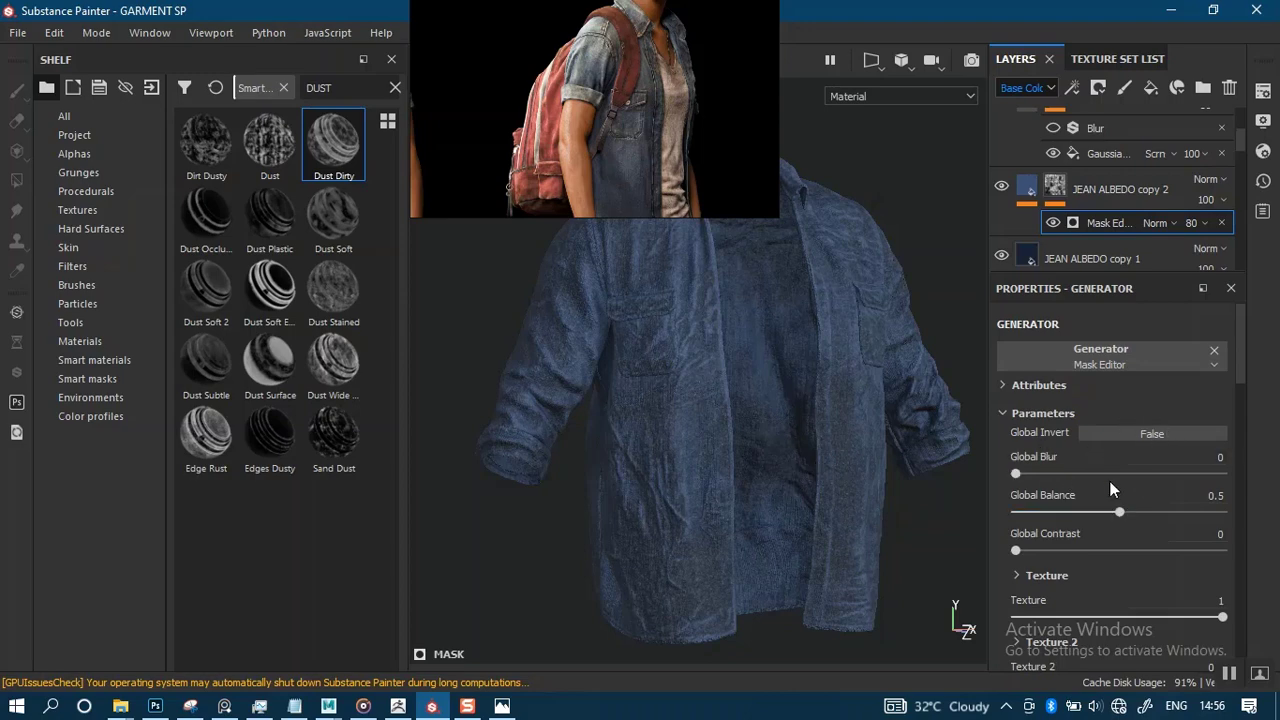
pyautogui.scroll(-2, 1244, 378)
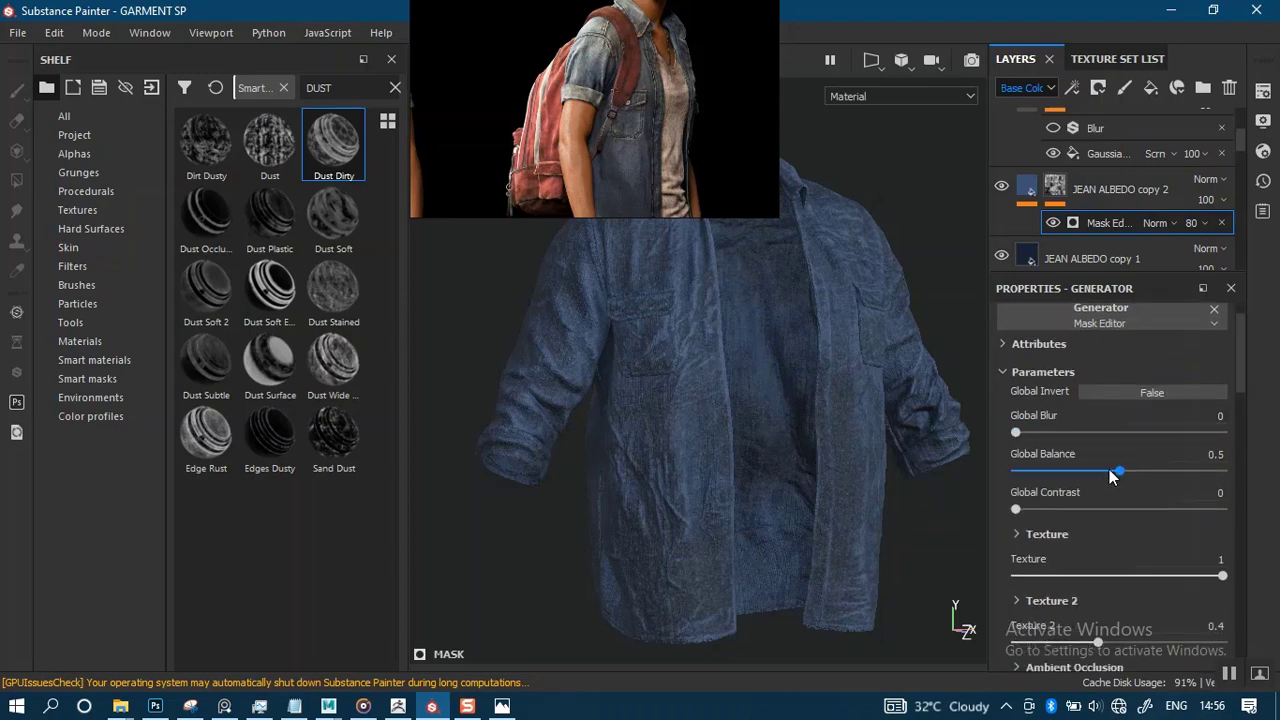
pyautogui.moveTo(1107, 470); pyautogui.dragTo(1089, 468)
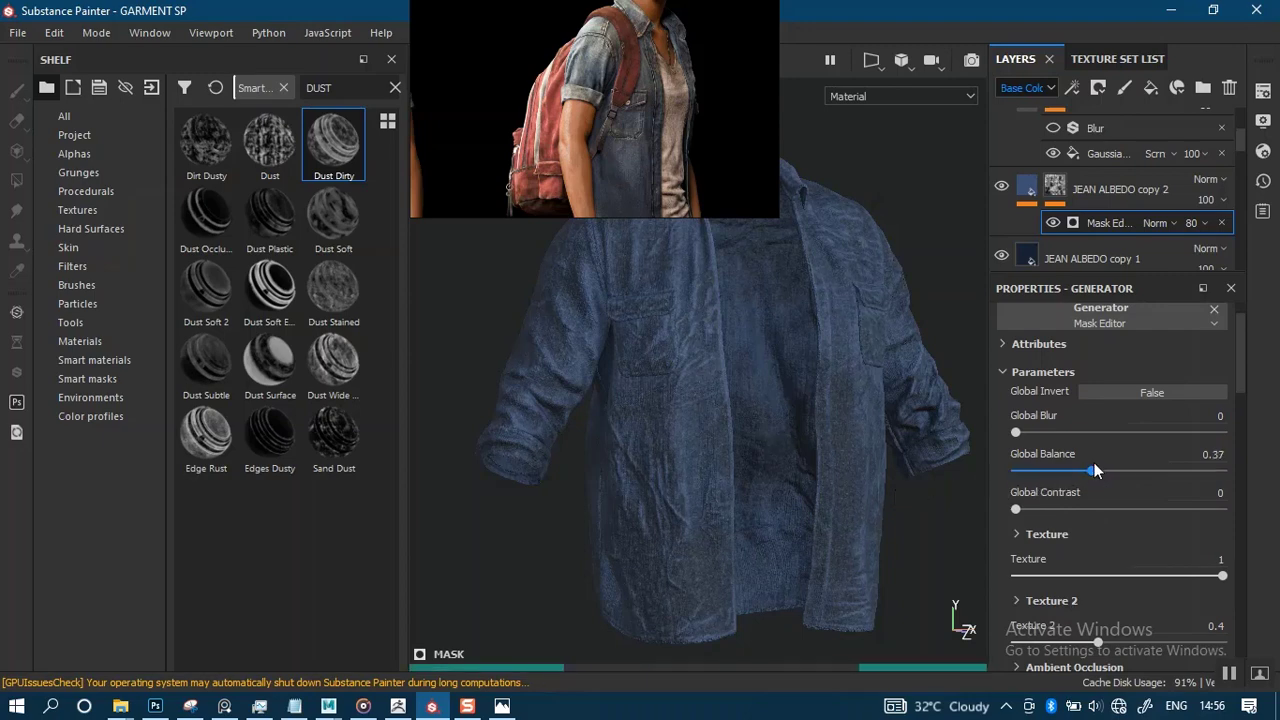
pyautogui.moveTo(1087, 477); pyautogui.dragTo(1053, 471)
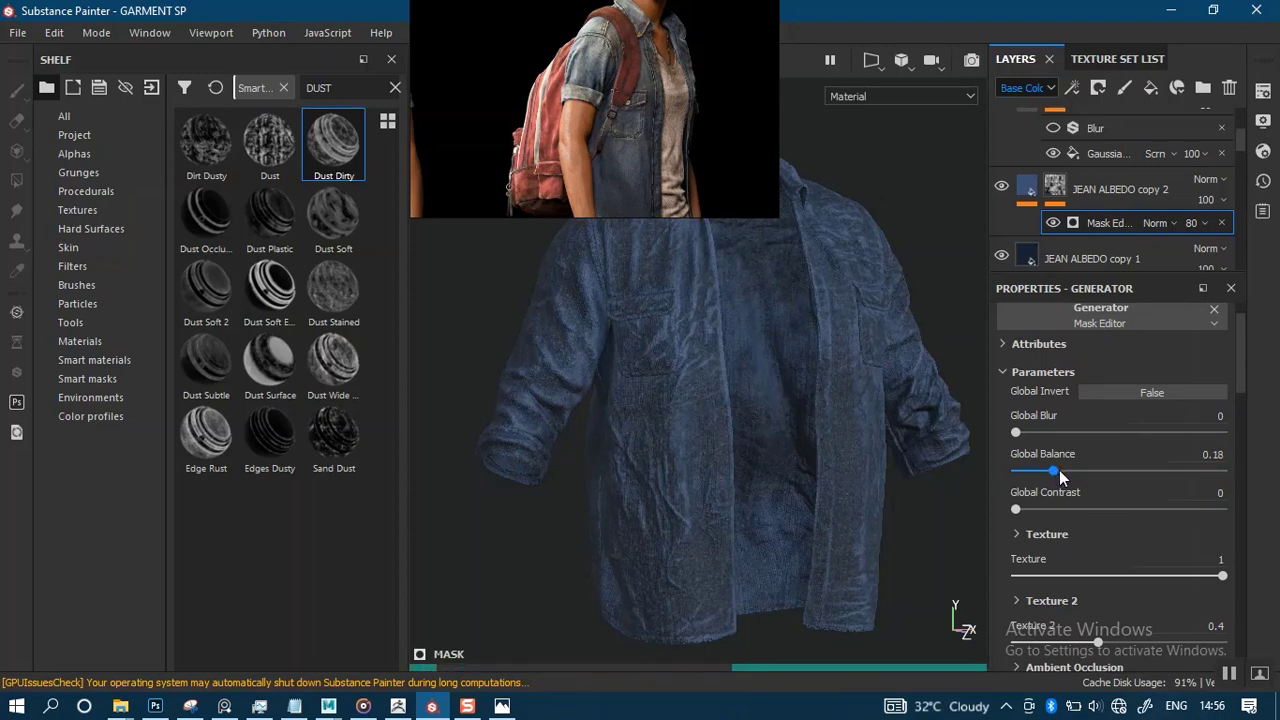
pyautogui.moveTo(1059, 471); pyautogui.dragTo(1110, 472)
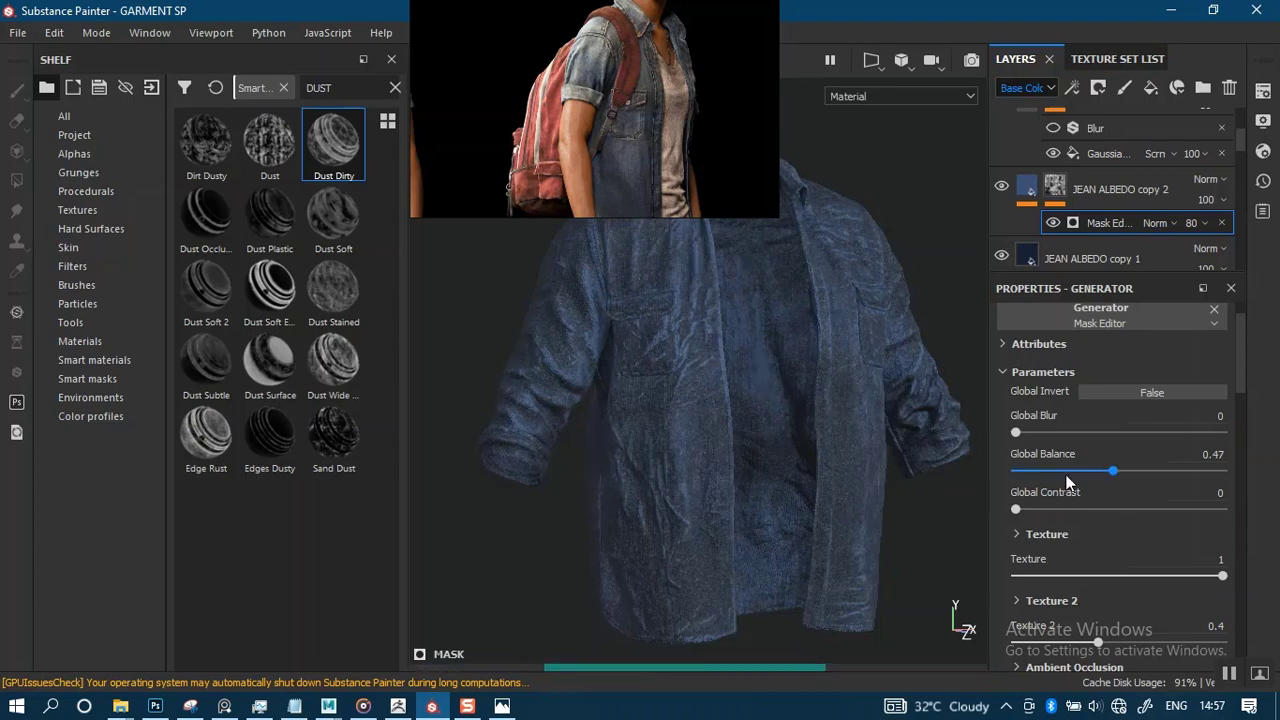
pyautogui.moveTo(1015, 430); pyautogui.dragTo(1037, 432)
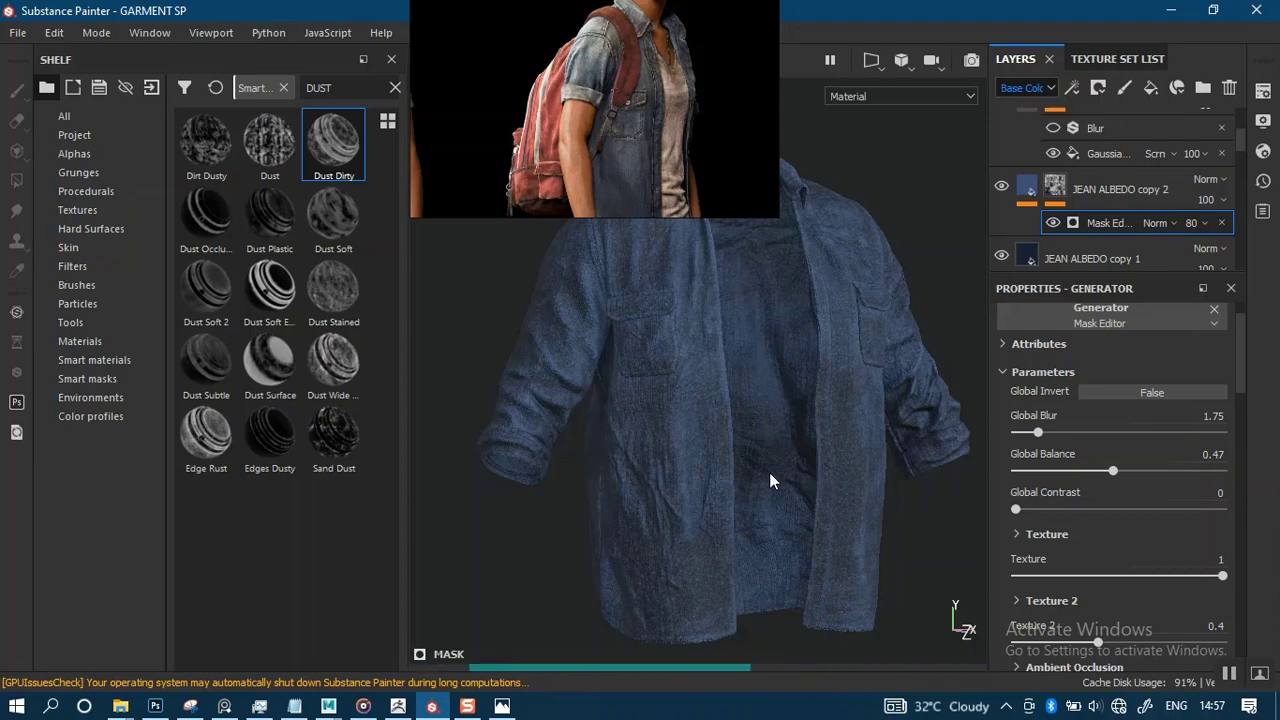
pyautogui.keyDown('alt'); pyautogui.moveTo(768, 480); pyautogui.dragTo(850, 468); pyautogui.keyUp('alt')
# Lower the Curvature influence of the JEAN ALBEDO copy 2 Mask Editor to 0.03.
pyautogui.scroll(-5, 1240, 425)
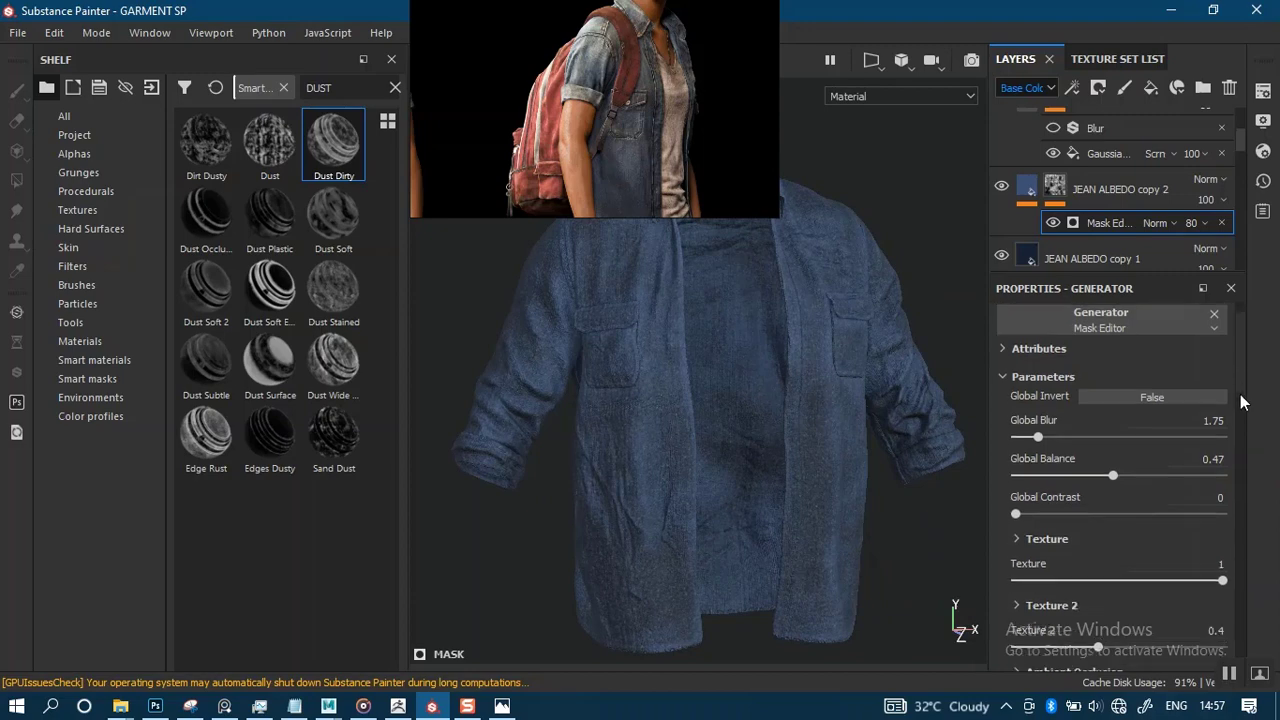
pyautogui.scroll(1, 1243, 448)
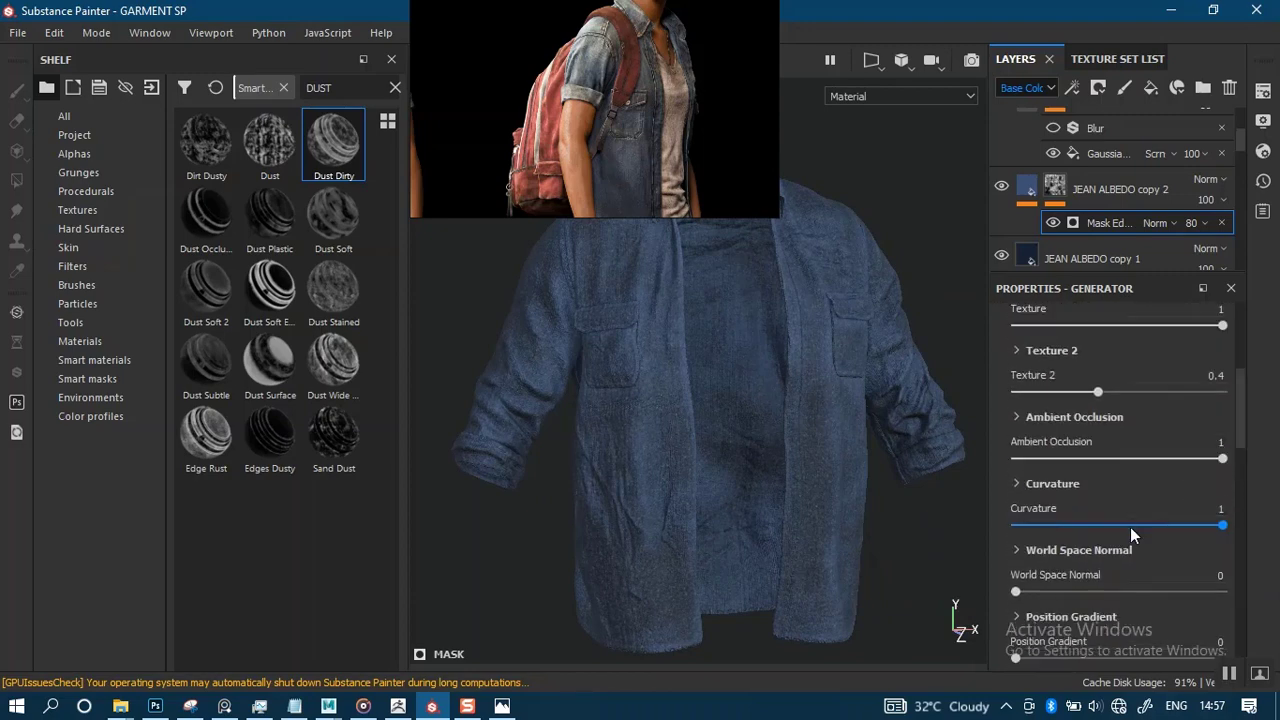
pyautogui.moveTo(1125, 524); pyautogui.dragTo(1074, 527)
pyautogui.moveTo(1022, 527); pyautogui.dragTo(1018, 526)
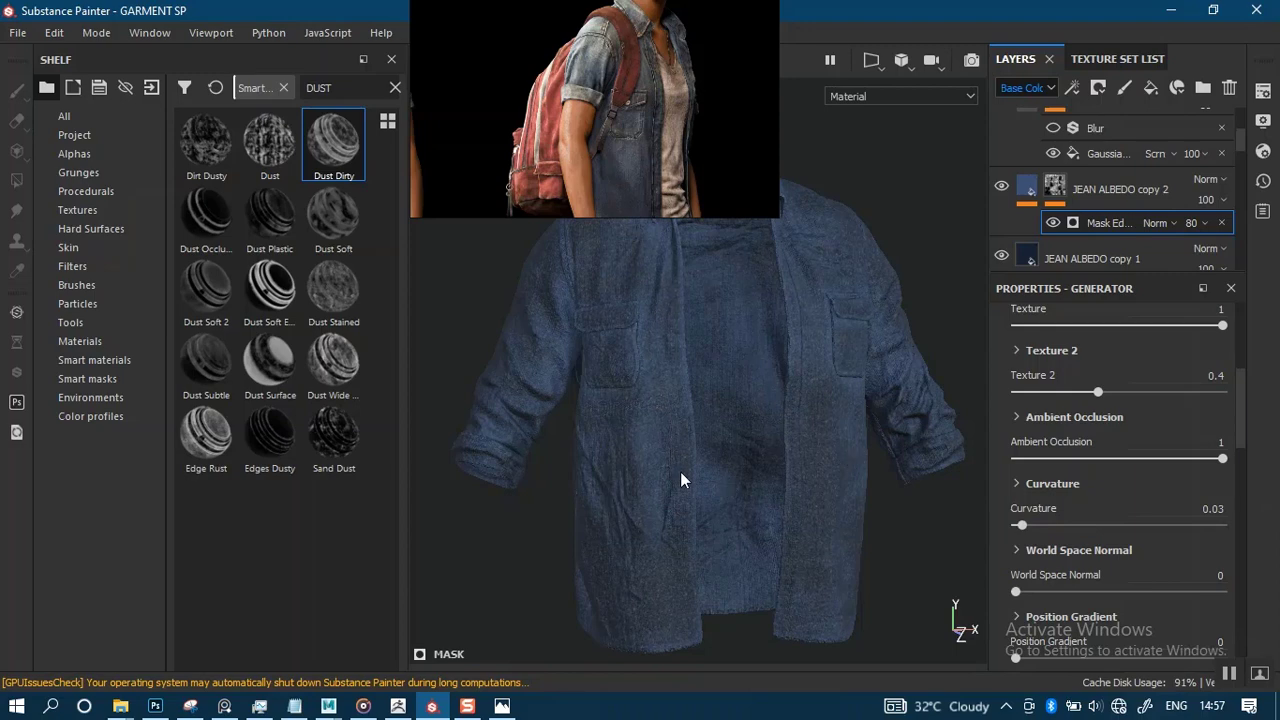
# Examine the softened fading on the shirt's front panels, pockets and sleeve up close and from a distance under different lighting.
pyautogui.keyDown('alt'); pyautogui.moveTo(686, 480); pyautogui.dragTo(830, 439); pyautogui.keyUp('alt')
pyautogui.keyDown('shift'); pyautogui.moveTo(830, 439); pyautogui.dragTo(783, 444, button='right'); pyautogui.keyUp('shift')
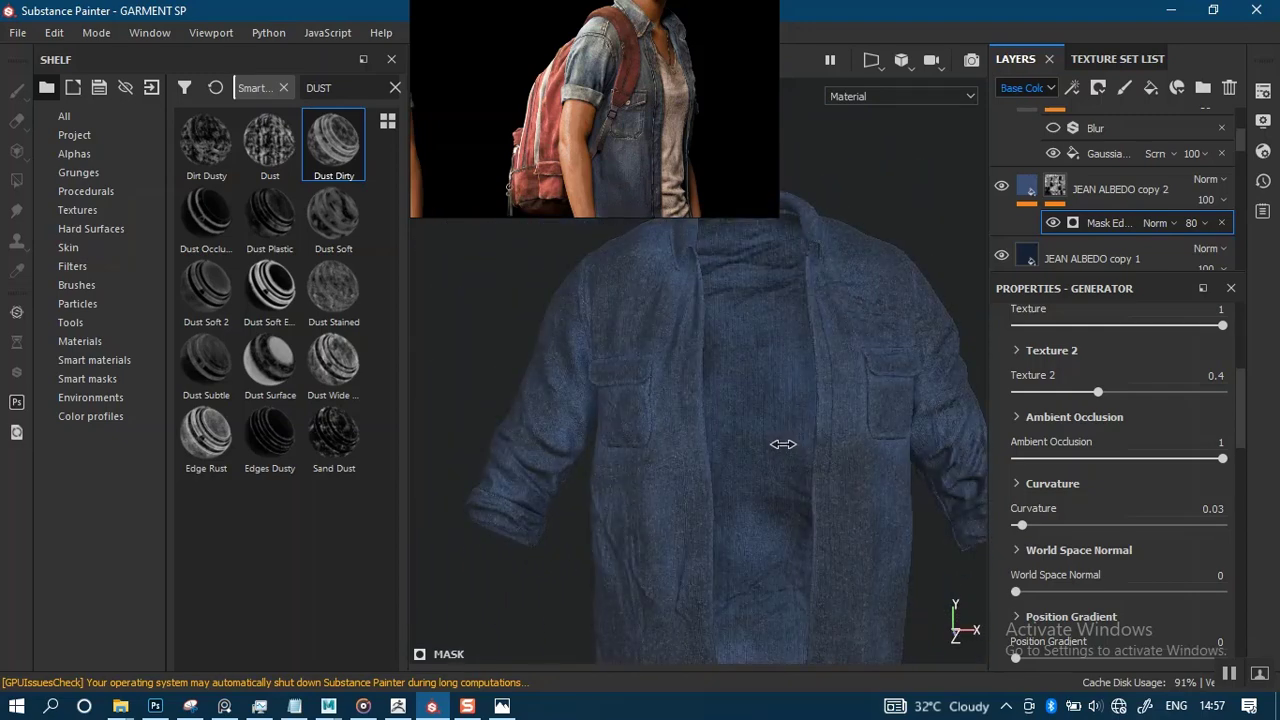
pyautogui.keyDown('alt'); pyautogui.moveTo(818, 440); pyautogui.dragTo(769, 426, button='middle'); pyautogui.keyUp('alt')
pyautogui.keyDown('alt'); pyautogui.moveTo(769, 426); pyautogui.dragTo(786, 420); pyautogui.keyUp('alt')
pyautogui.keyDown('alt'); pyautogui.moveTo(786, 420); pyautogui.dragTo(779, 468, button='right'); pyautogui.keyUp('alt')
pyautogui.keyDown('alt'); pyautogui.moveTo(776, 435); pyautogui.dragTo(769, 378, button='middle'); pyautogui.keyUp('alt')
pyautogui.moveTo(768, 378)
pyautogui.keyDown('alt'); pyautogui.mouseDown()
pyautogui.moveTo(814, 320)
pyautogui.moveTo(746, 366)
pyautogui.moveTo(749, 391)
pyautogui.mouseUp(); pyautogui.keyUp('alt')
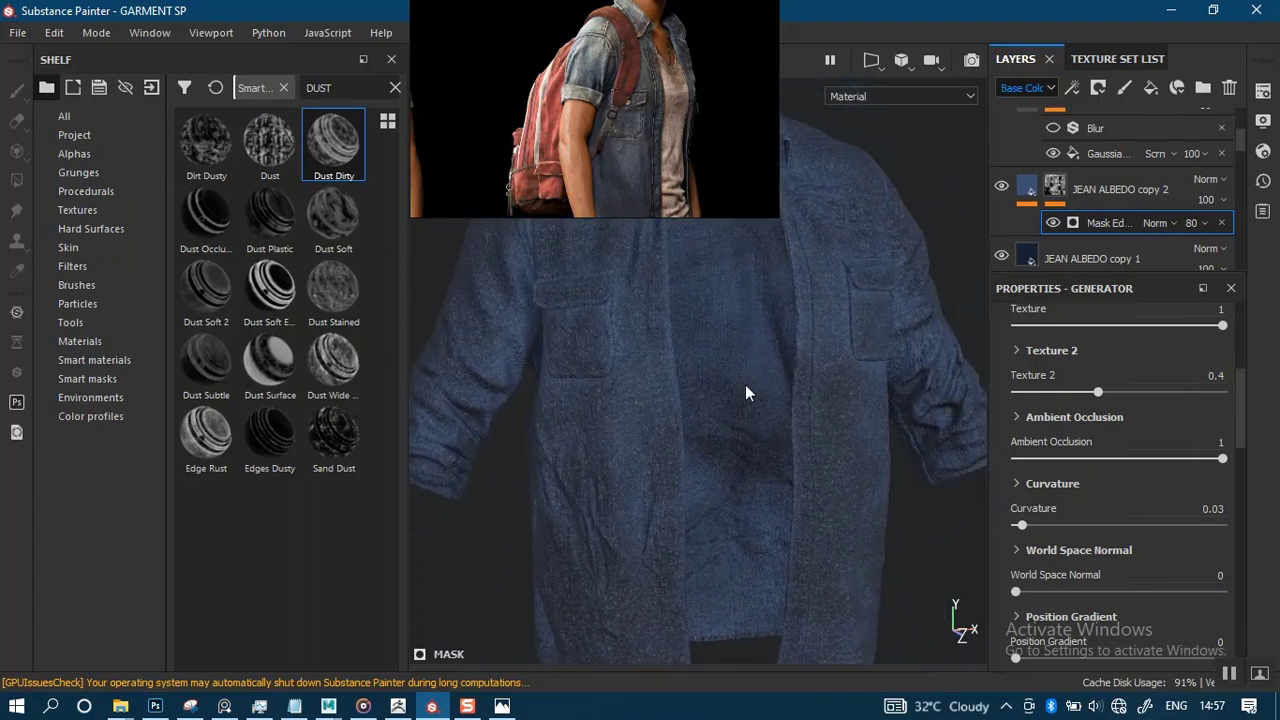
pyautogui.keyDown('alt'); pyautogui.moveTo(749, 391); pyautogui.dragTo(746, 461, button='right'); pyautogui.keyUp('alt')
pyautogui.keyDown('alt'); pyautogui.moveTo(746, 461); pyautogui.dragTo(766, 434); pyautogui.keyUp('alt')
pyautogui.keyDown('alt'); pyautogui.moveTo(766, 434); pyautogui.dragTo(783, 403, button='middle'); pyautogui.keyUp('alt')
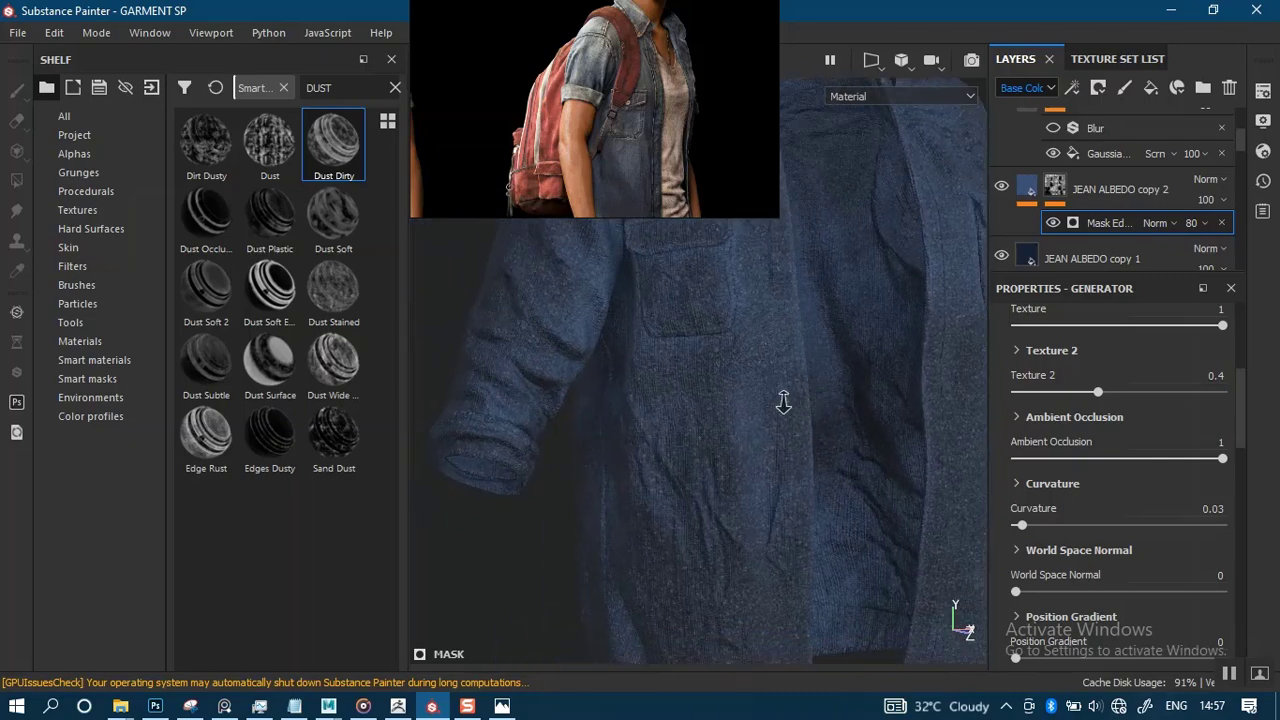
pyautogui.keyDown('alt'); pyautogui.moveTo(783, 403); pyautogui.dragTo(786, 463, button='right'); pyautogui.keyUp('alt')
pyautogui.keyDown('alt'); pyautogui.moveTo(786, 463); pyautogui.dragTo(786, 486); pyautogui.keyUp('alt')
pyautogui.keyDown('alt'); pyautogui.moveTo(786, 486); pyautogui.dragTo(800, 480, button='middle'); pyautogui.keyUp('alt')
pyautogui.keyDown('alt'); pyautogui.moveTo(800, 480); pyautogui.dragTo(766, 306, button='right'); pyautogui.keyUp('alt')
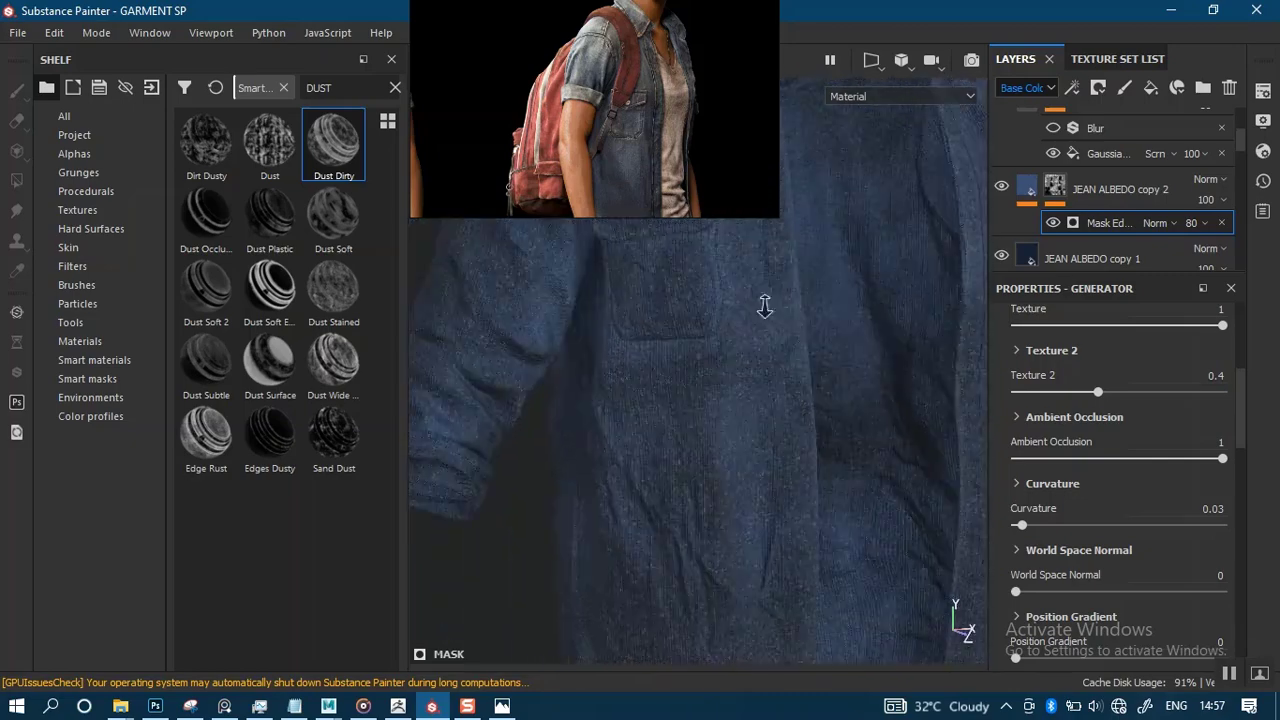
pyautogui.keyDown('alt'); pyautogui.moveTo(766, 306); pyautogui.dragTo(746, 390, button='middle'); pyautogui.keyUp('alt')
pyautogui.keyDown('alt'); pyautogui.moveTo(746, 390); pyautogui.dragTo(734, 423); pyautogui.keyUp('alt')
pyautogui.keyDown('alt'); pyautogui.moveTo(734, 423); pyautogui.dragTo(800, 366, button='right'); pyautogui.keyUp('alt')
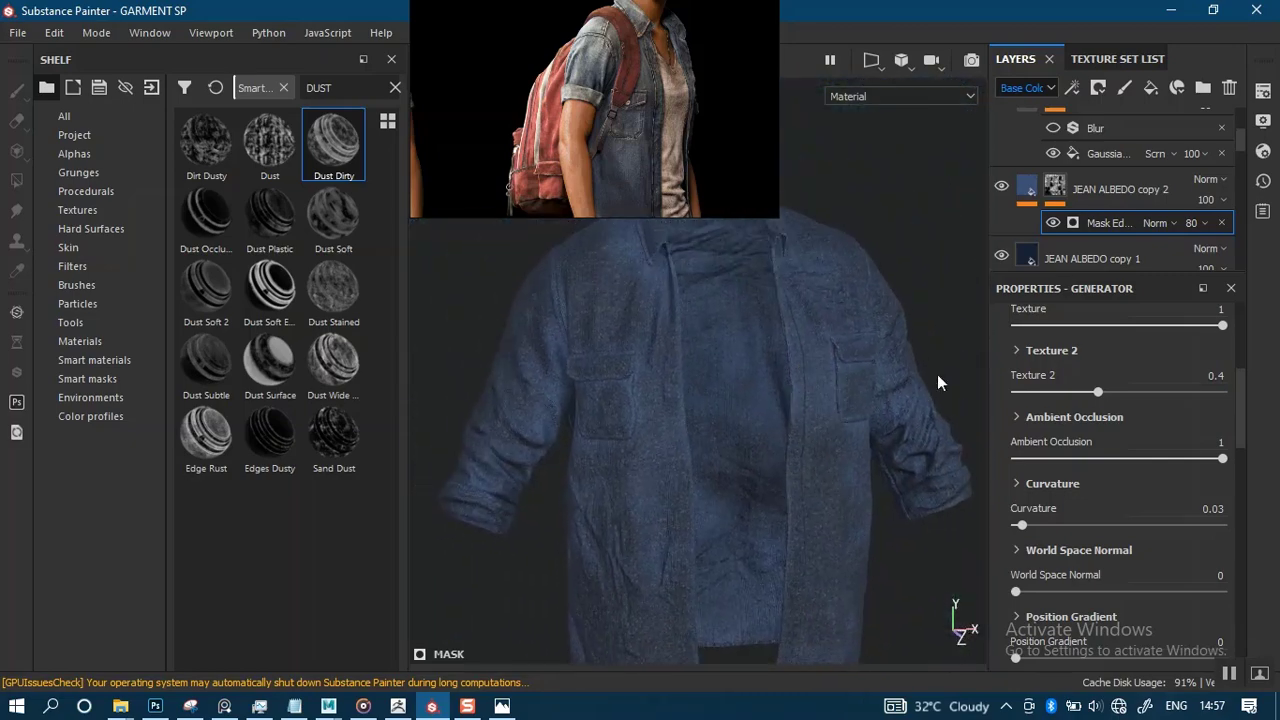
# Set the Mask Editor's Global Blur to 0.95 and the opacity of JEAN ALBEDO copy 2 to 43.
pyautogui.moveTo(1233, 422); pyautogui.dragTo(1245, 355)
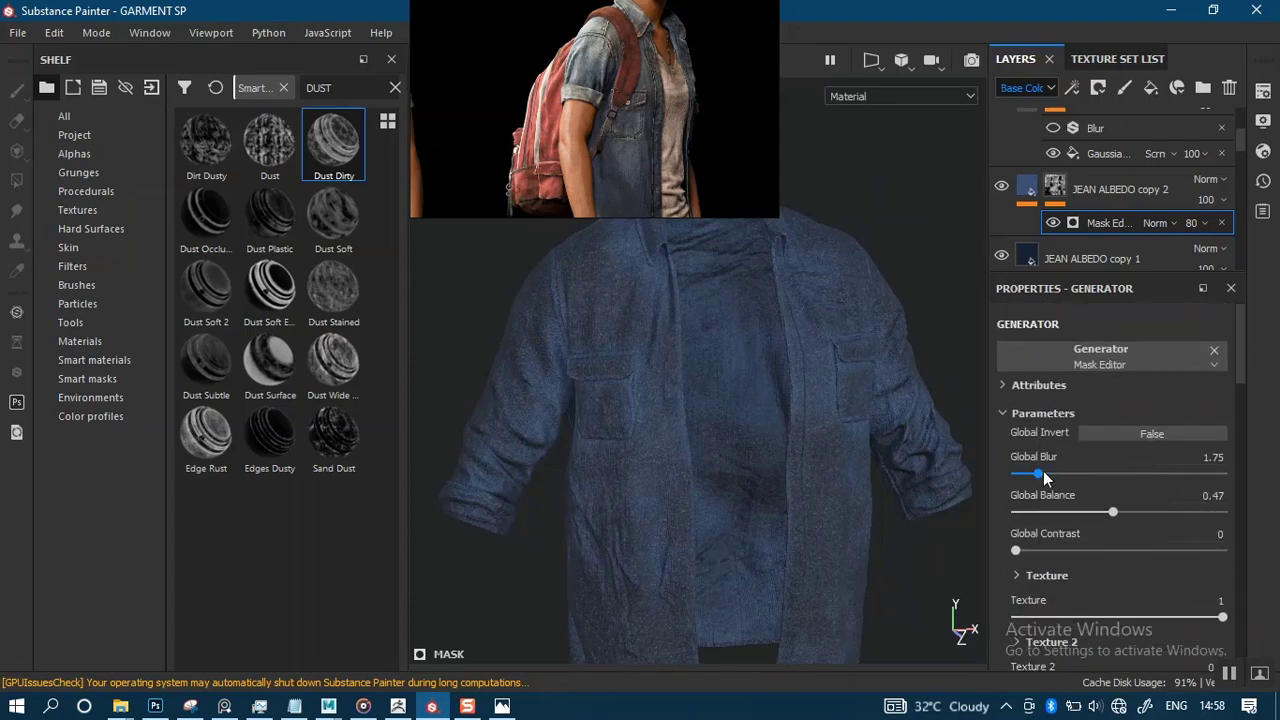
pyautogui.moveTo(1032, 477); pyautogui.dragTo(1027, 473)
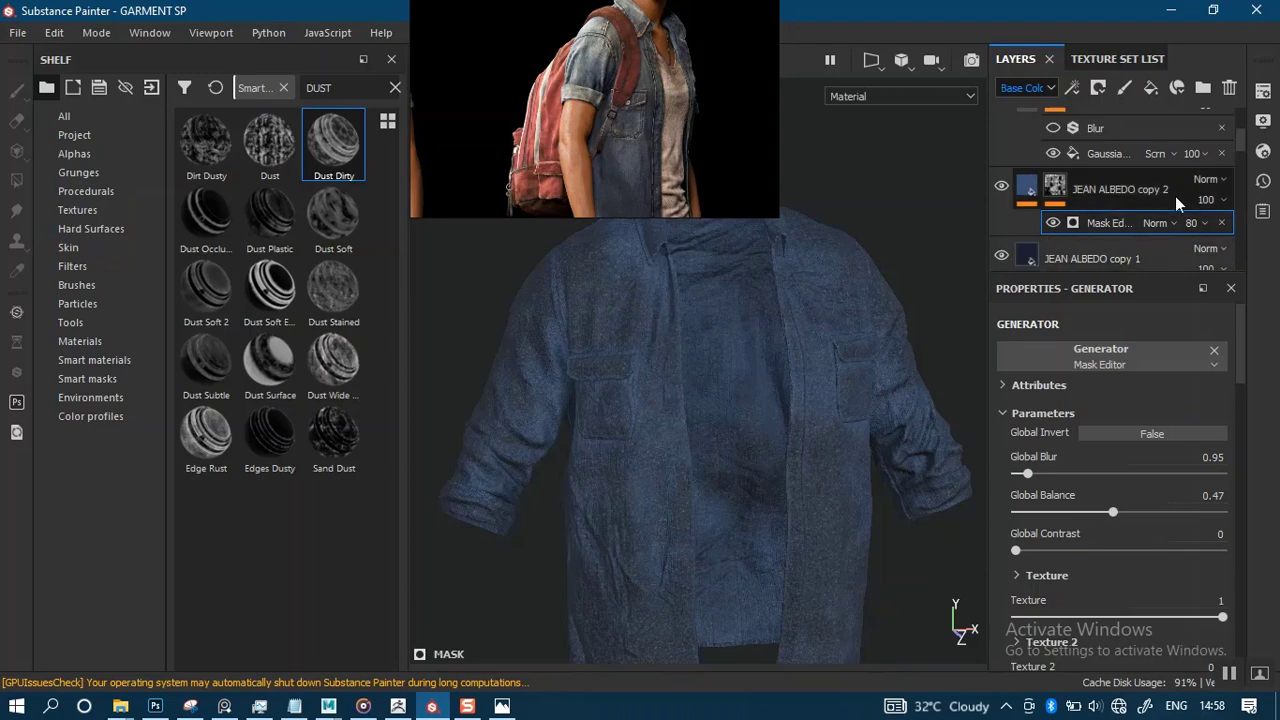
pyautogui.click(1224, 200)
pyautogui.moveTo(1222, 240); pyautogui.dragTo(1216, 236)
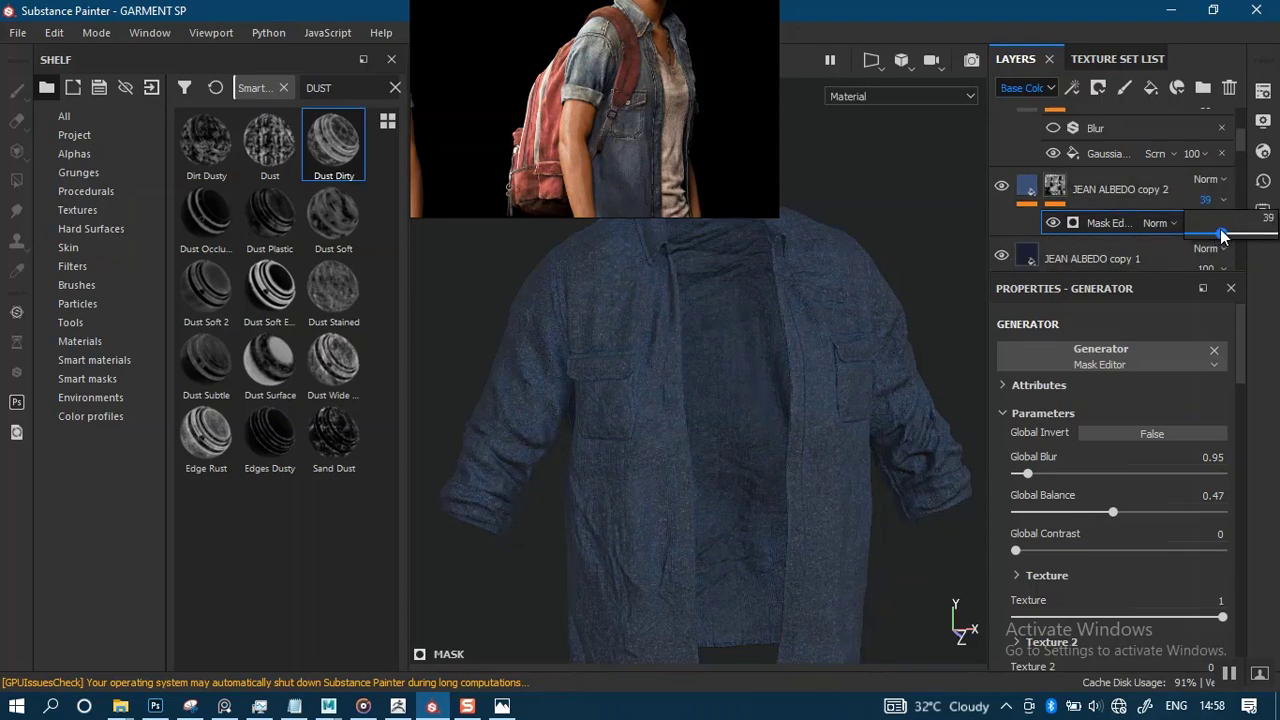
pyautogui.moveTo(1224, 229); pyautogui.dragTo(1225, 229)
# Inspect the subtler color variation on the shirt's pocket, front panel, sleeve and collar at different distances.
pyautogui.scroll(1, 746, 390)
pyautogui.keyDown('alt'); pyautogui.moveTo(668, 412); pyautogui.dragTo(706, 398, button='middle'); pyautogui.keyUp('alt')
pyautogui.scroll(4, 705, 400)
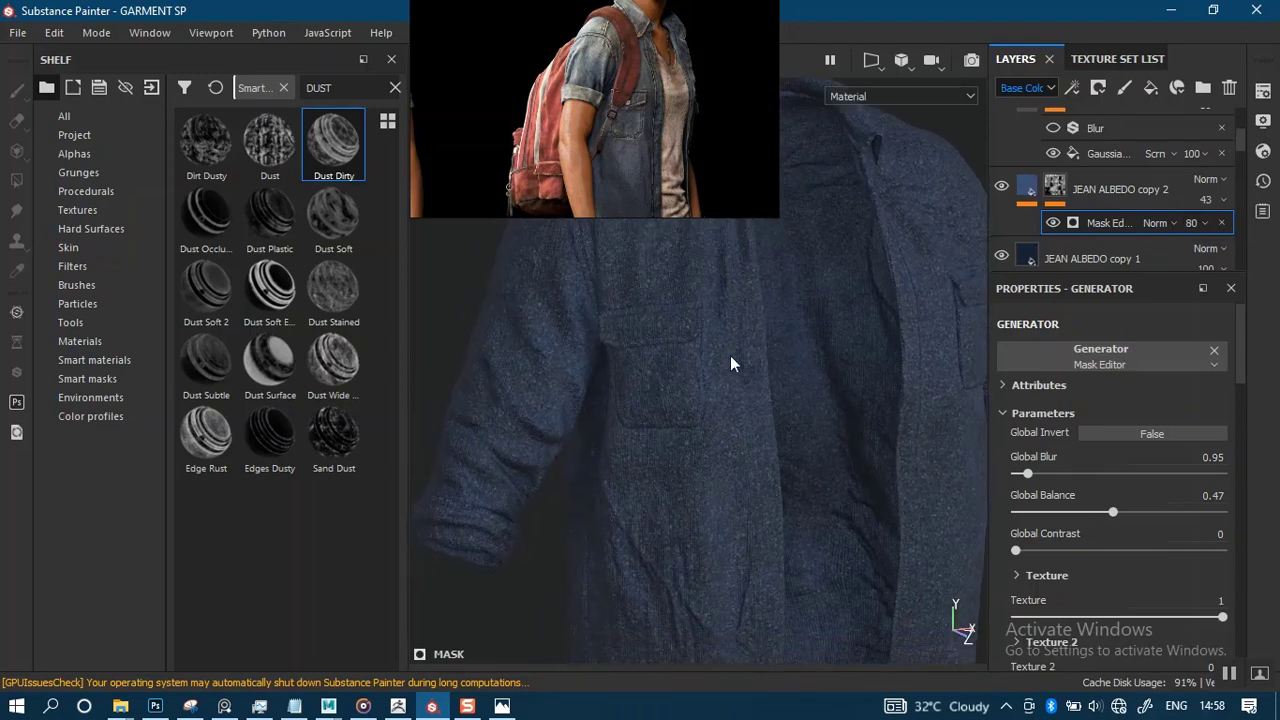
pyautogui.keyDown('alt'); pyautogui.moveTo(734, 472); pyautogui.dragTo(737, 617, button='right'); pyautogui.keyUp('alt')
pyautogui.keyDown('alt'); pyautogui.moveTo(737, 617); pyautogui.dragTo(691, 509, button='middle'); pyautogui.keyUp('alt')
pyautogui.keyDown('alt'); pyautogui.moveTo(691, 509); pyautogui.dragTo(705, 547); pyautogui.keyUp('alt')
pyautogui.keyDown('alt'); pyautogui.moveTo(705, 547); pyautogui.dragTo(760, 203, button='right'); pyautogui.keyUp('alt')
pyautogui.keyDown('alt'); pyautogui.moveTo(760, 203); pyautogui.dragTo(734, 363, button='middle'); pyautogui.keyUp('alt')
pyautogui.keyDown('alt'); pyautogui.moveTo(734, 363); pyautogui.dragTo(723, 381); pyautogui.keyUp('alt')
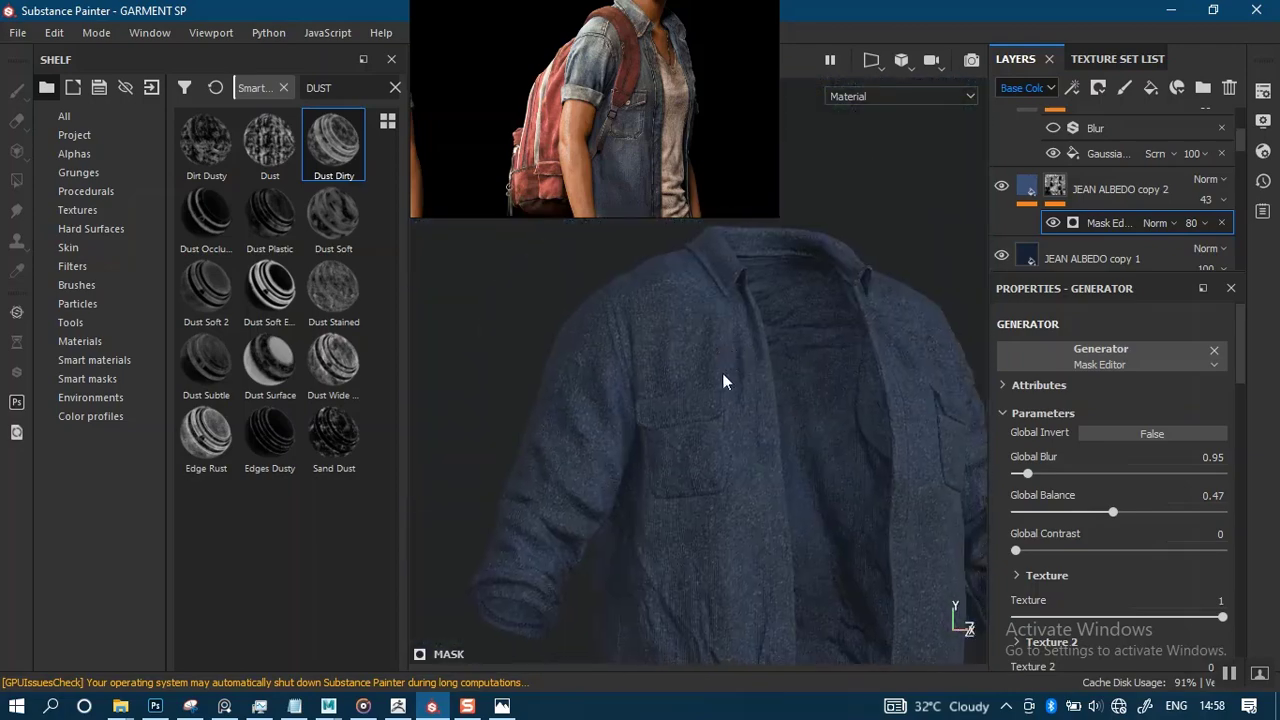
# Duplicate the JEAN ALBEDO copy 2 layer and remove the mask from the duplicate.
pyautogui.keyDown('alt'); pyautogui.moveTo(712, 434); pyautogui.dragTo(714, 383, button='middle'); pyautogui.keyUp('alt')
pyautogui.keyDown('alt'); pyautogui.moveTo(714, 383); pyautogui.dragTo(710, 410, button='right'); pyautogui.keyUp('alt')
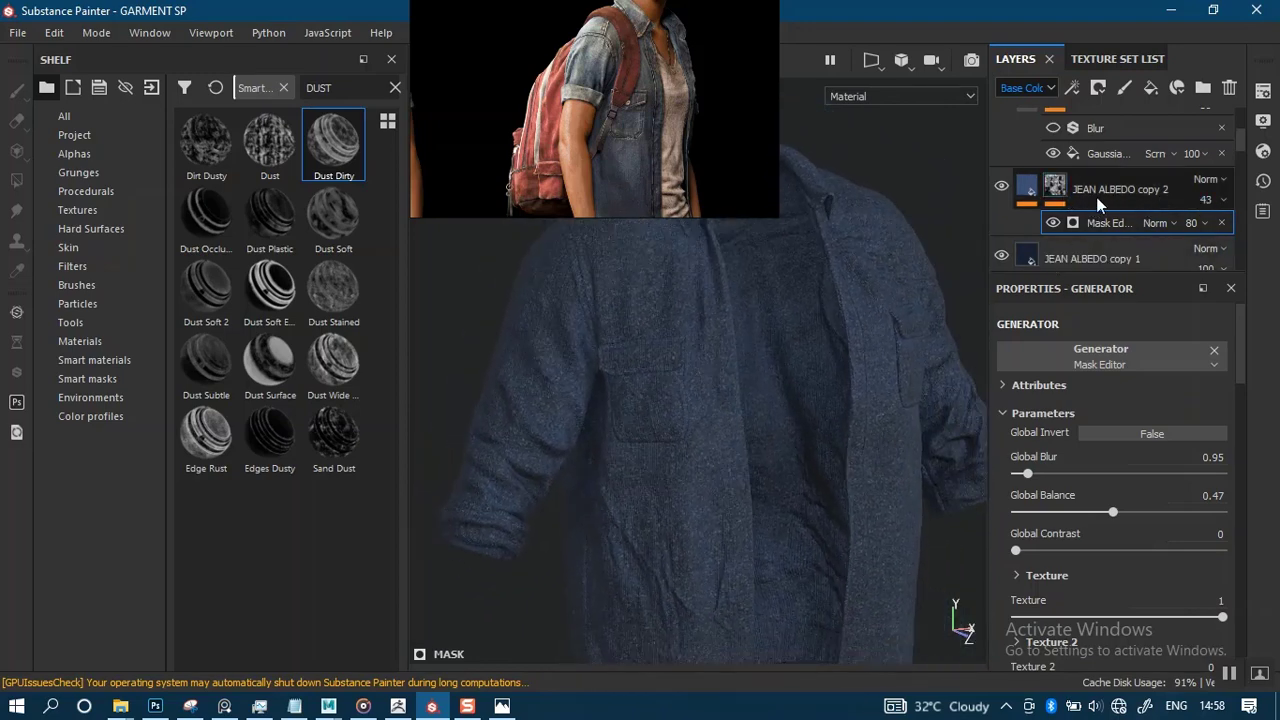
pyautogui.click(1060, 190)
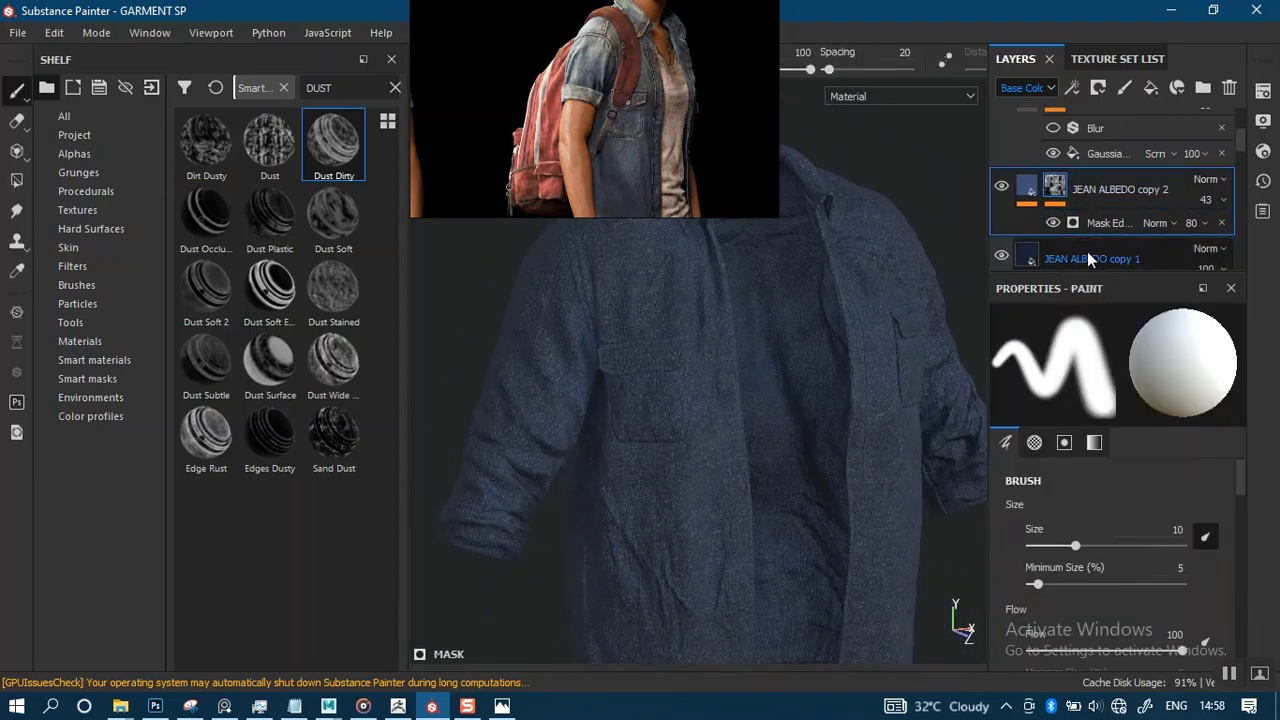
pyautogui.click(1087, 251)
pyautogui.click(1061, 190)
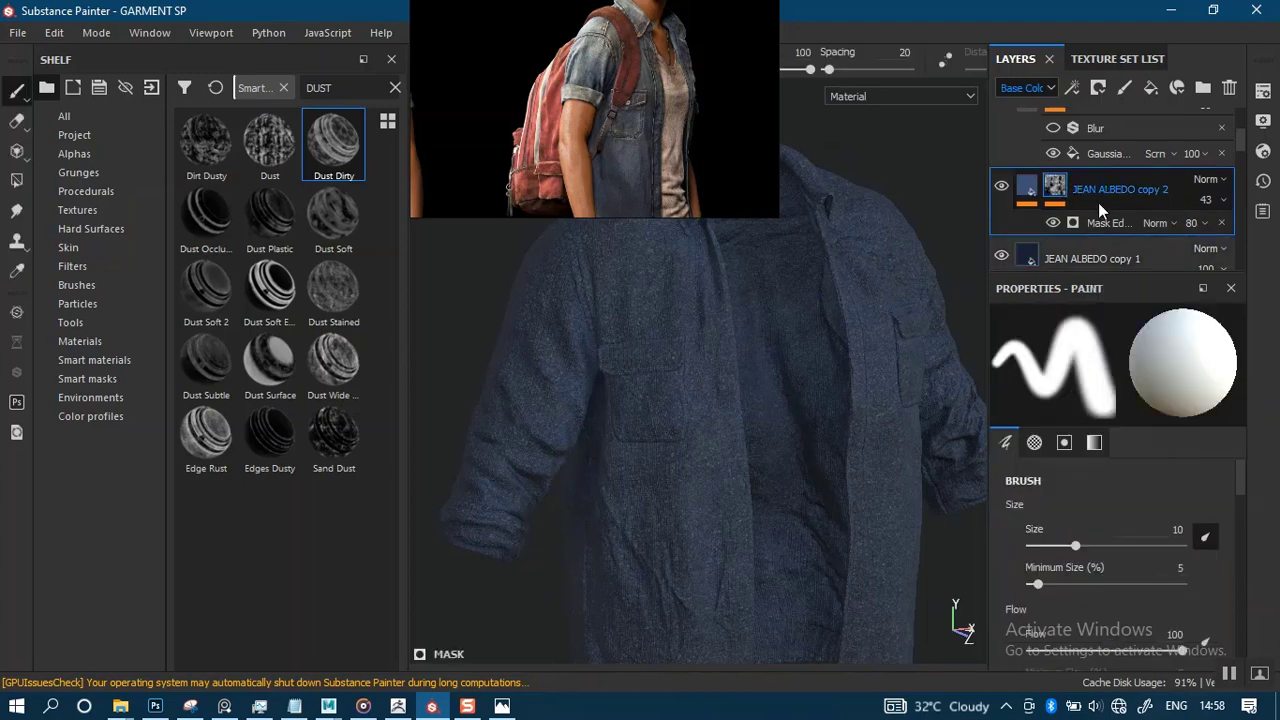
pyautogui.hotkey('ctrl', 'd')
pyautogui.rightClick(1065, 188)
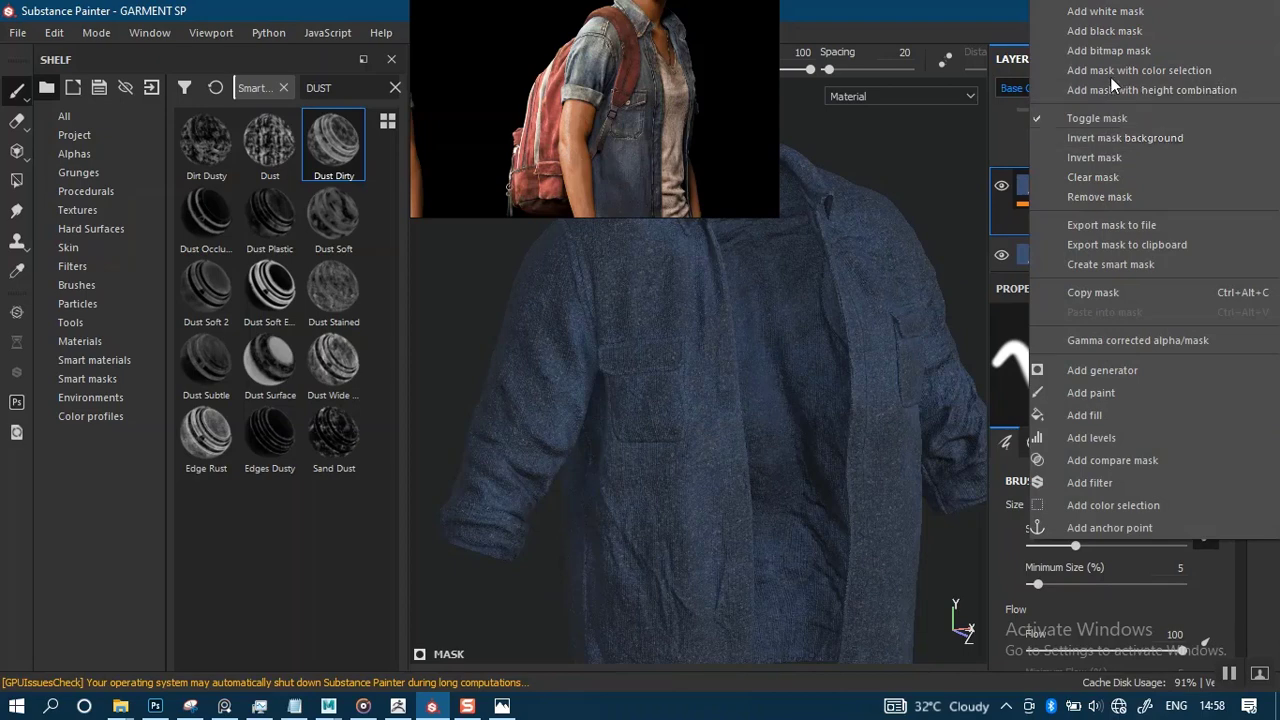
pyautogui.click(1106, 196)
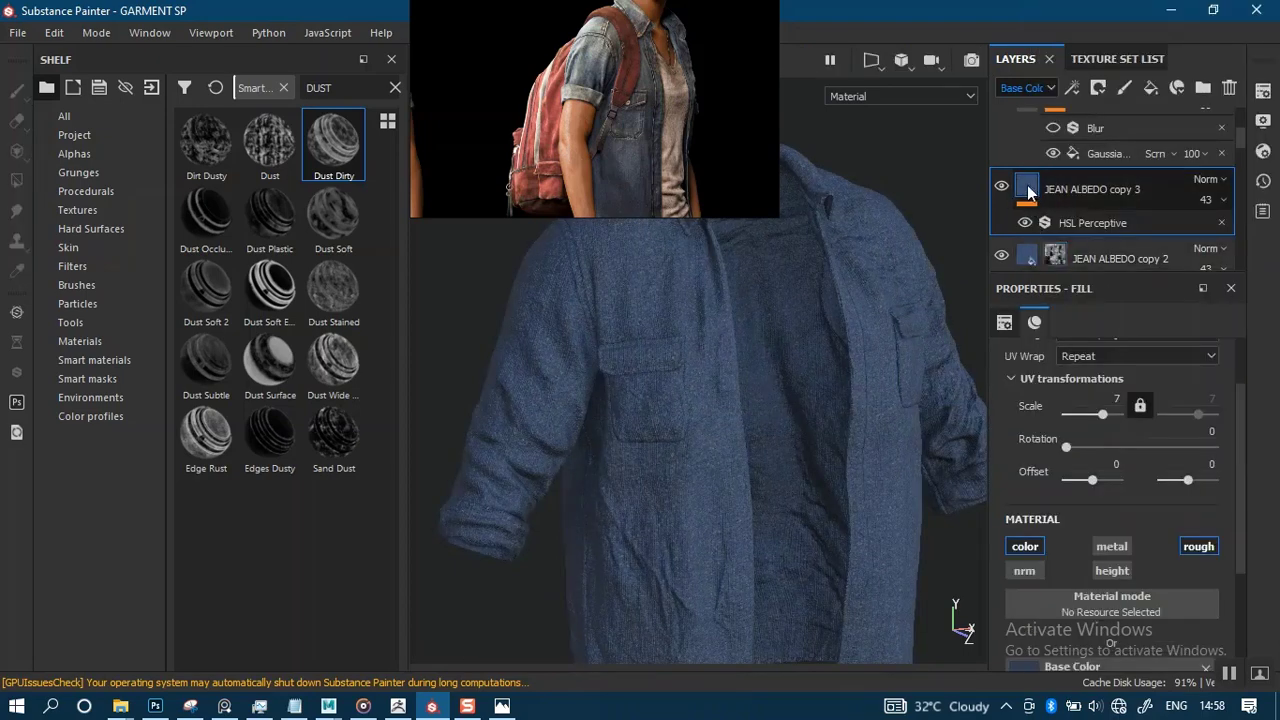
# Raise the HSL Perceptive Lightness of JEAN ALBEDO copy 3 to 0.758 and add a black mask to the layer.
pyautogui.click(1092, 222)
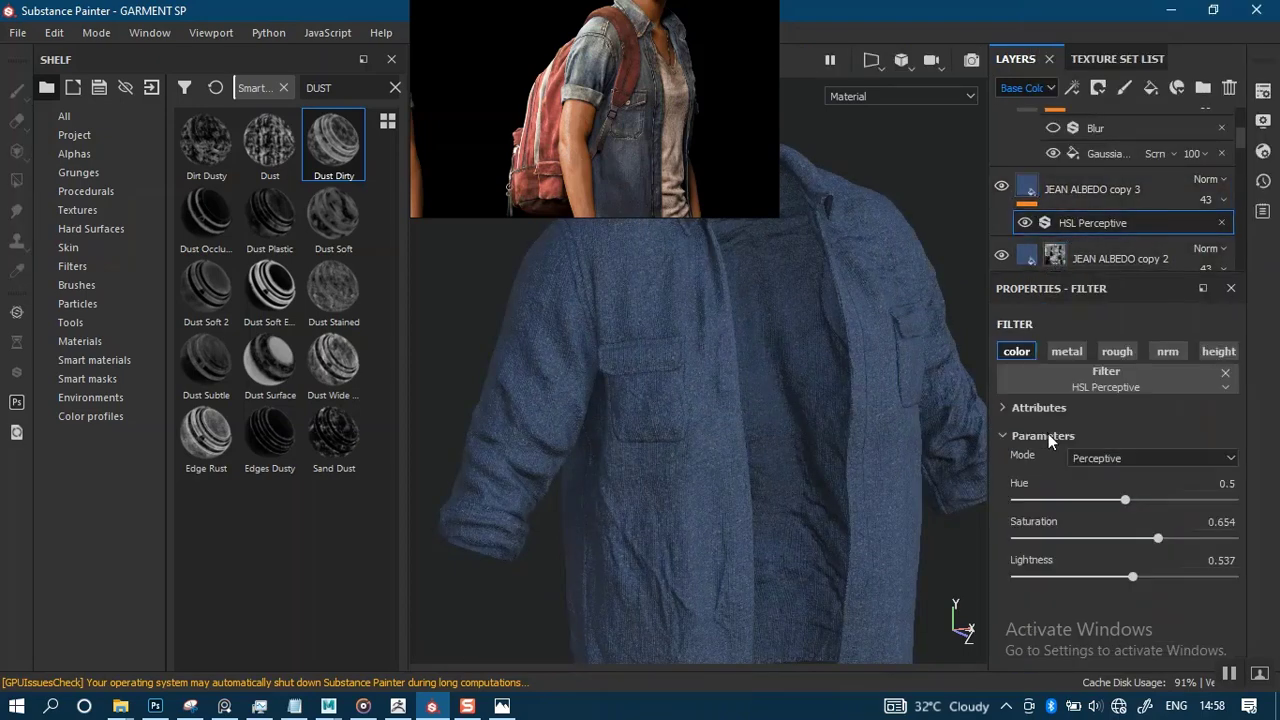
pyautogui.moveTo(1133, 576); pyautogui.dragTo(1181, 581)
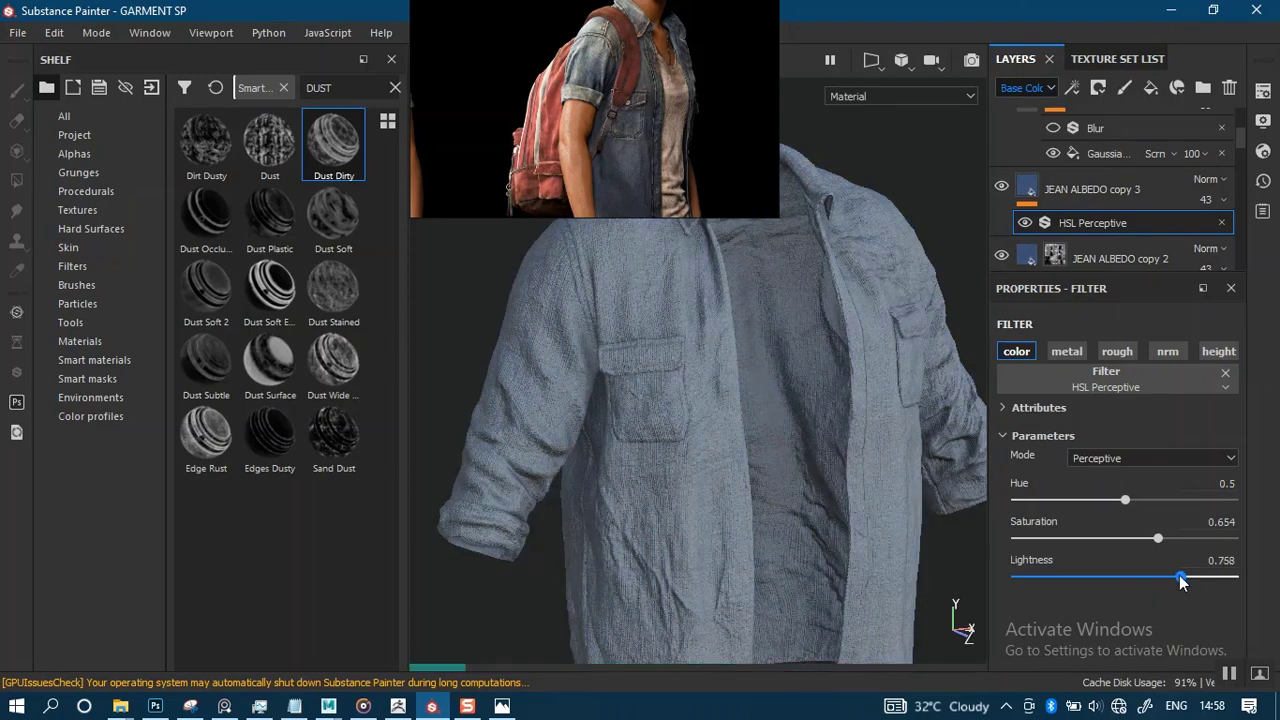
pyautogui.rightClick(1036, 184)
pyautogui.click(1090, 193)
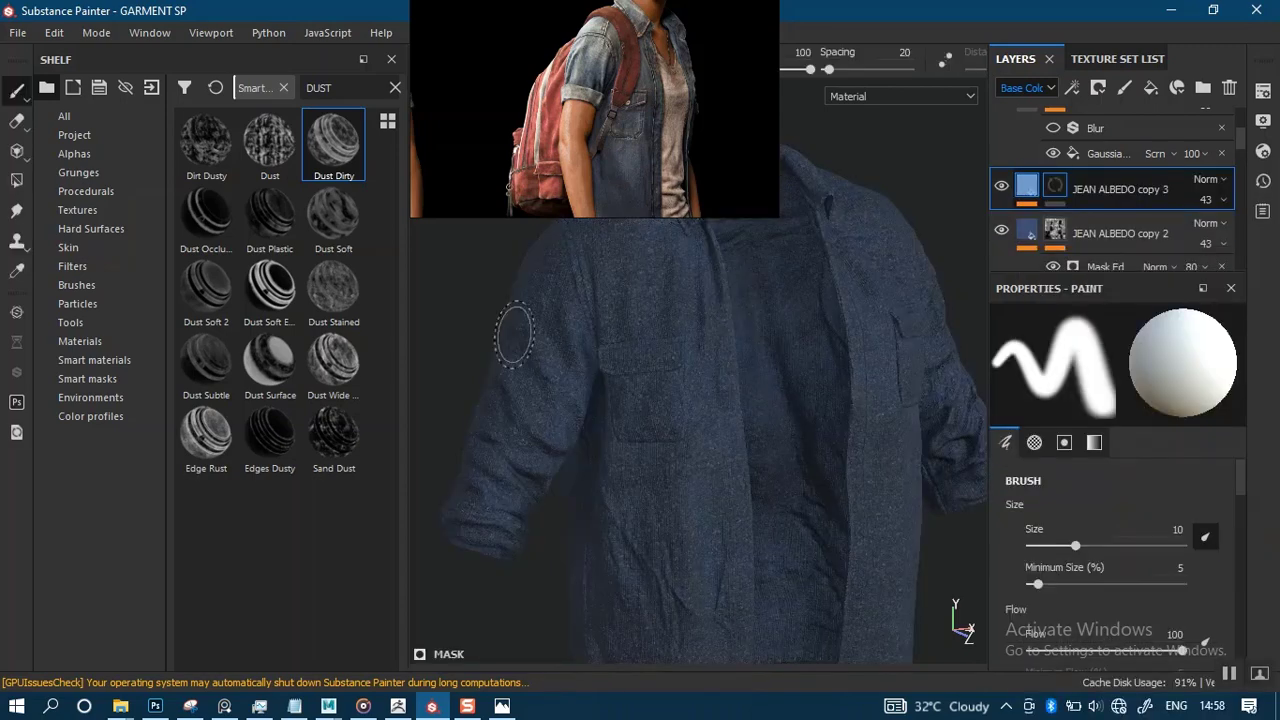
# Reveal JEAN ALBEDO copy 3 on the rolled cuff of the shirt's right sleeve using Polygon Fill in mesh mode.
pyautogui.press('4')
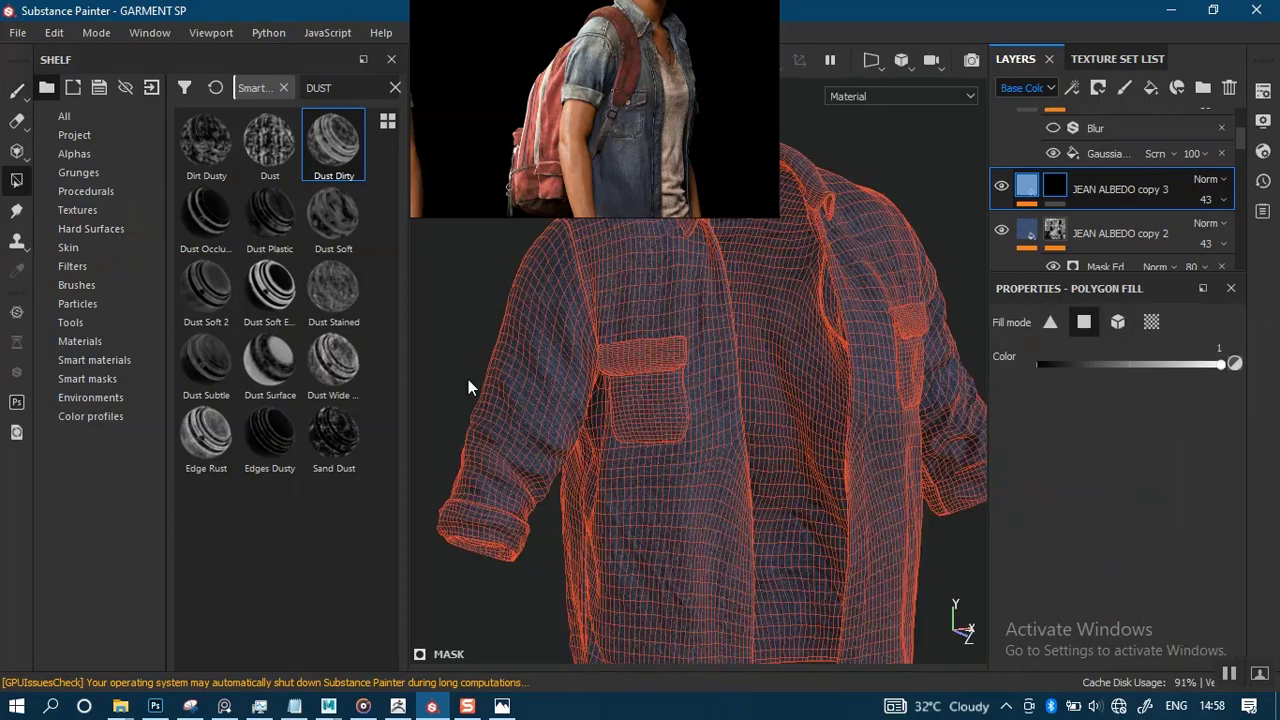
pyautogui.keyDown('alt'); pyautogui.moveTo(486, 481); pyautogui.dragTo(559, 413, button='middle'); pyautogui.keyUp('alt')
pyautogui.keyDown('alt'); pyautogui.moveTo(559, 413); pyautogui.dragTo(486, 431); pyautogui.keyUp('alt')
pyautogui.keyDown('alt'); pyautogui.moveTo(486, 431); pyautogui.dragTo(560, 347, button='middle'); pyautogui.keyUp('alt')
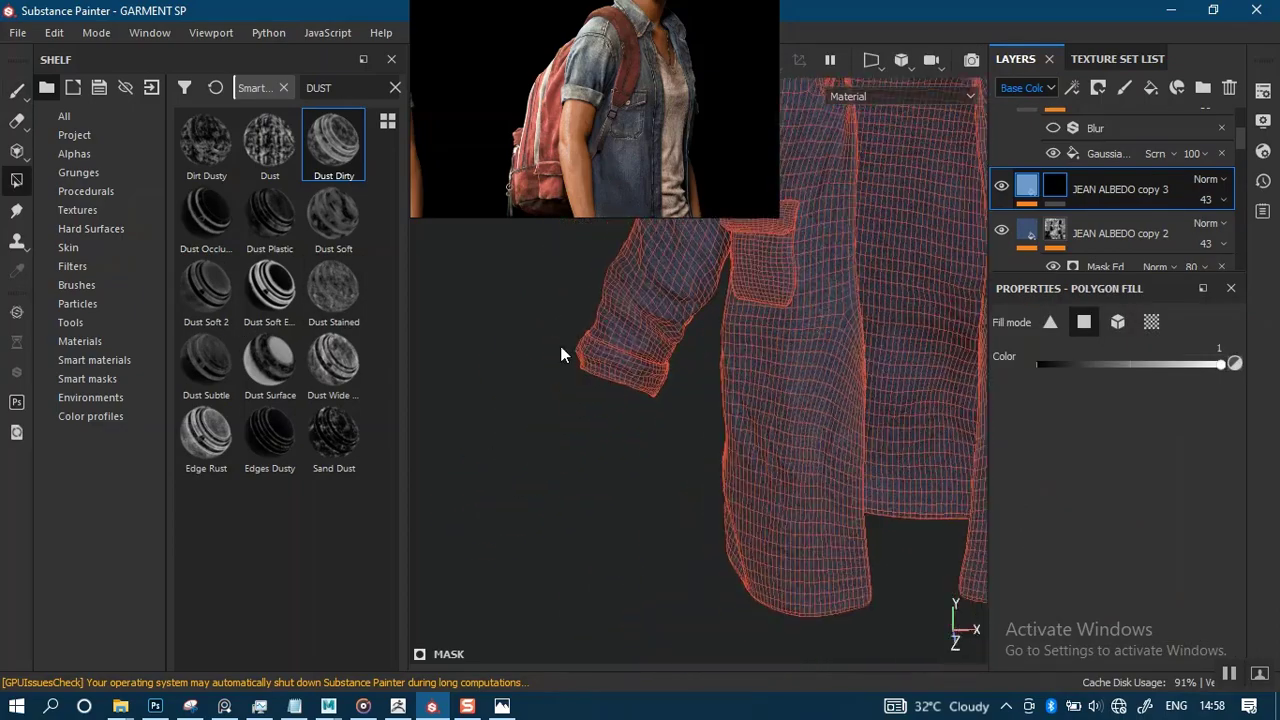
pyautogui.keyDown('alt'); pyautogui.moveTo(560, 347); pyautogui.dragTo(636, 640, button='right'); pyautogui.keyUp('alt')
pyautogui.keyDown('alt'); pyautogui.moveTo(634, 445); pyautogui.dragTo(588, 431, button='middle'); pyautogui.keyUp('alt')
pyautogui.keyDown('alt'); pyautogui.moveTo(588, 431); pyautogui.dragTo(645, 521, button='right'); pyautogui.keyUp('alt')
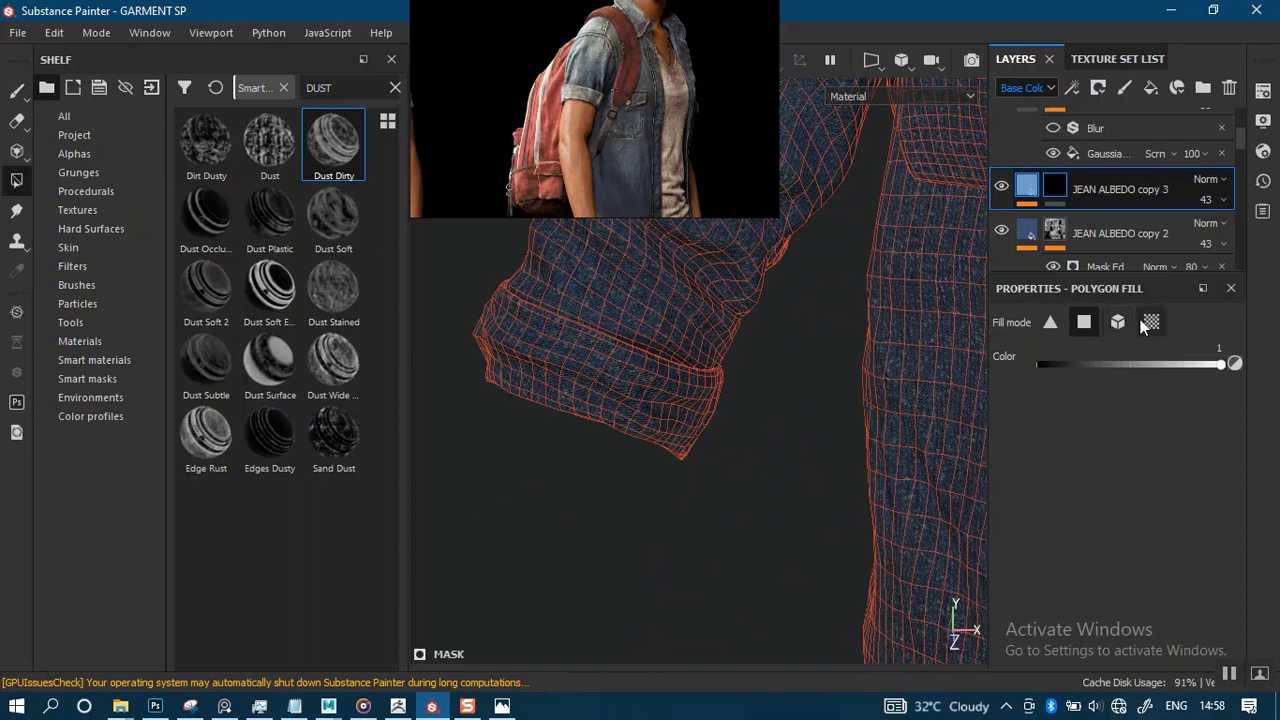
pyautogui.click(677, 447)
# Fill the rolled cuff of the shirt's left sleeve into the same mask with white Polygon Fill.
pyautogui.keyDown('alt'); pyautogui.moveTo(693, 443); pyautogui.dragTo(754, 200, button='right'); pyautogui.keyUp('alt')
pyautogui.keyDown('alt'); pyautogui.moveTo(930, 340); pyautogui.dragTo(833, 386, button='middle'); pyautogui.keyUp('alt')
pyautogui.keyDown('alt'); pyautogui.moveTo(950, 370); pyautogui.dragTo(509, 355, button='middle'); pyautogui.keyUp('alt')
pyautogui.keyDown('alt'); pyautogui.moveTo(866, 460); pyautogui.dragTo(757, 409, button='right'); pyautogui.keyUp('alt')
pyautogui.click(739, 582)
pyautogui.keyDown('alt'); pyautogui.moveTo(757, 409); pyautogui.dragTo(940, 350, button='middle'); pyautogui.keyUp('alt')
pyautogui.keyDown('alt'); pyautogui.moveTo(850, 440); pyautogui.dragTo(735, 250, button='right'); pyautogui.keyUp('alt')
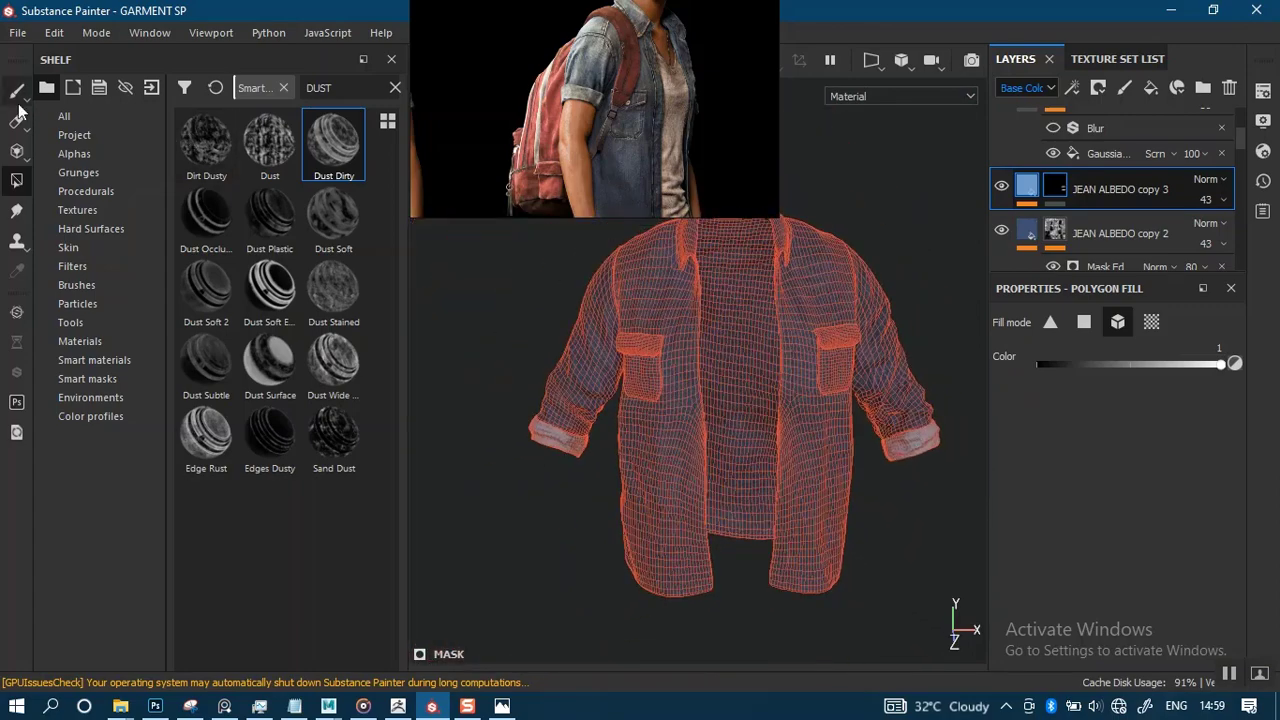
# Return to the Paint tool and compare the lightened cuffs with a close view of the reference's rolled sleeve.
pyautogui.press('1')
pyautogui.keyDown('alt'); pyautogui.moveTo(701, 375); pyautogui.dragTo(717, 397, button='right'); pyautogui.keyUp('alt')
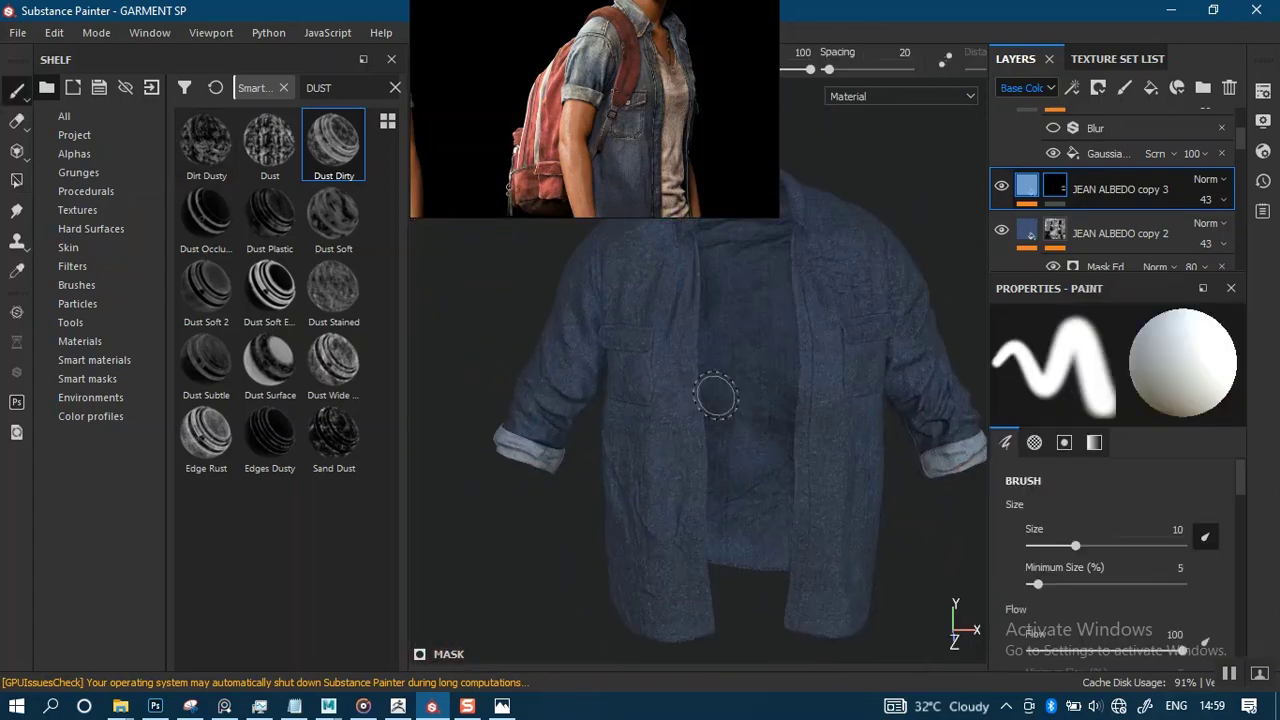
pyautogui.keyDown('alt'); pyautogui.moveTo(684, 420); pyautogui.dragTo(681, 387); pyautogui.keyUp('alt')
pyautogui.keyDown('alt'); pyautogui.moveTo(681, 387); pyautogui.dragTo(664, 409, button='middle'); pyautogui.keyUp('alt')
pyautogui.keyDown('alt'); pyautogui.moveTo(664, 409); pyautogui.dragTo(663, 428); pyautogui.keyUp('alt')
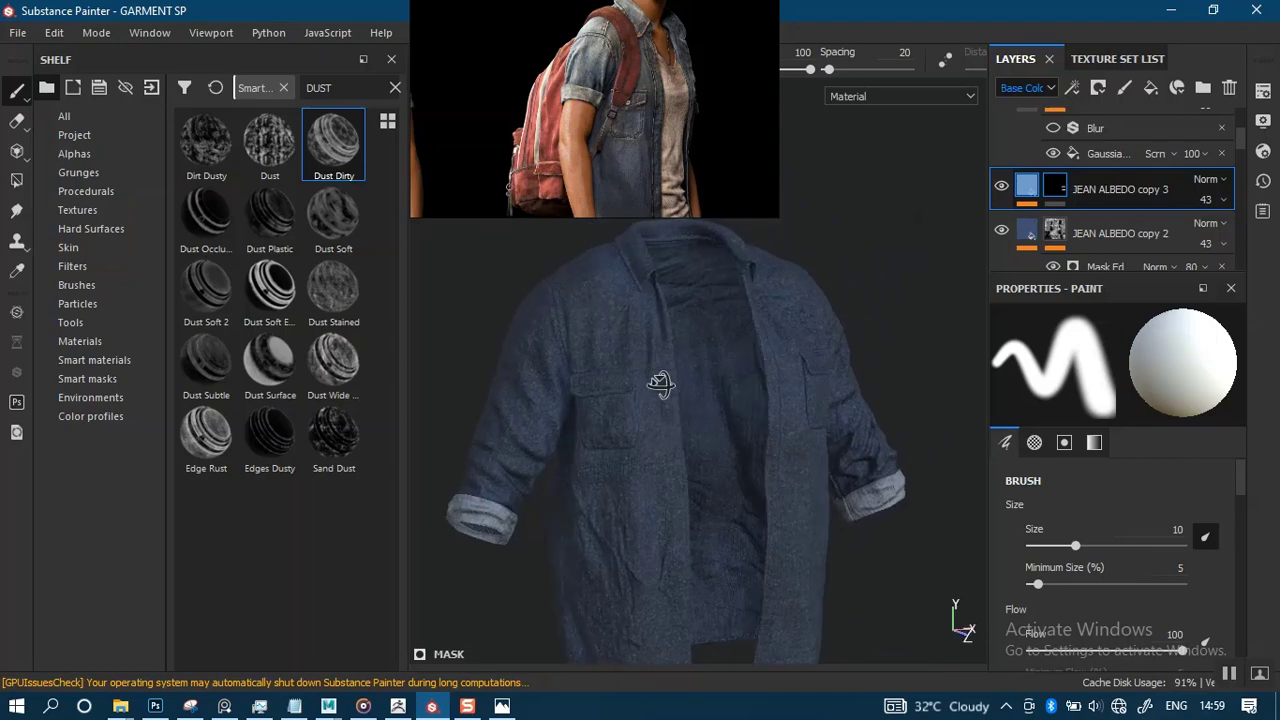
pyautogui.click(637, 125)
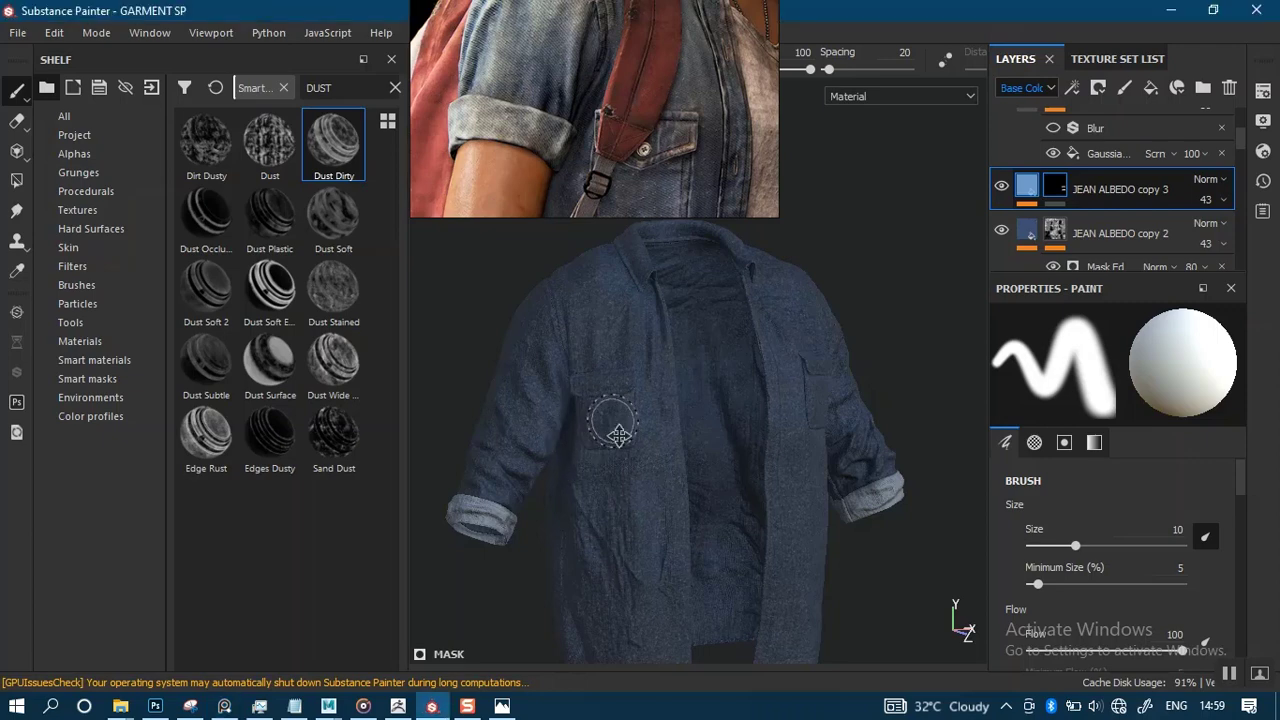
pyautogui.moveTo(609, 423)
pyautogui.keyDown('alt'); pyautogui.mouseDown()
pyautogui.moveTo(730, 452)
pyautogui.moveTo(748, 440)
pyautogui.mouseUp(); pyautogui.keyUp('alt')
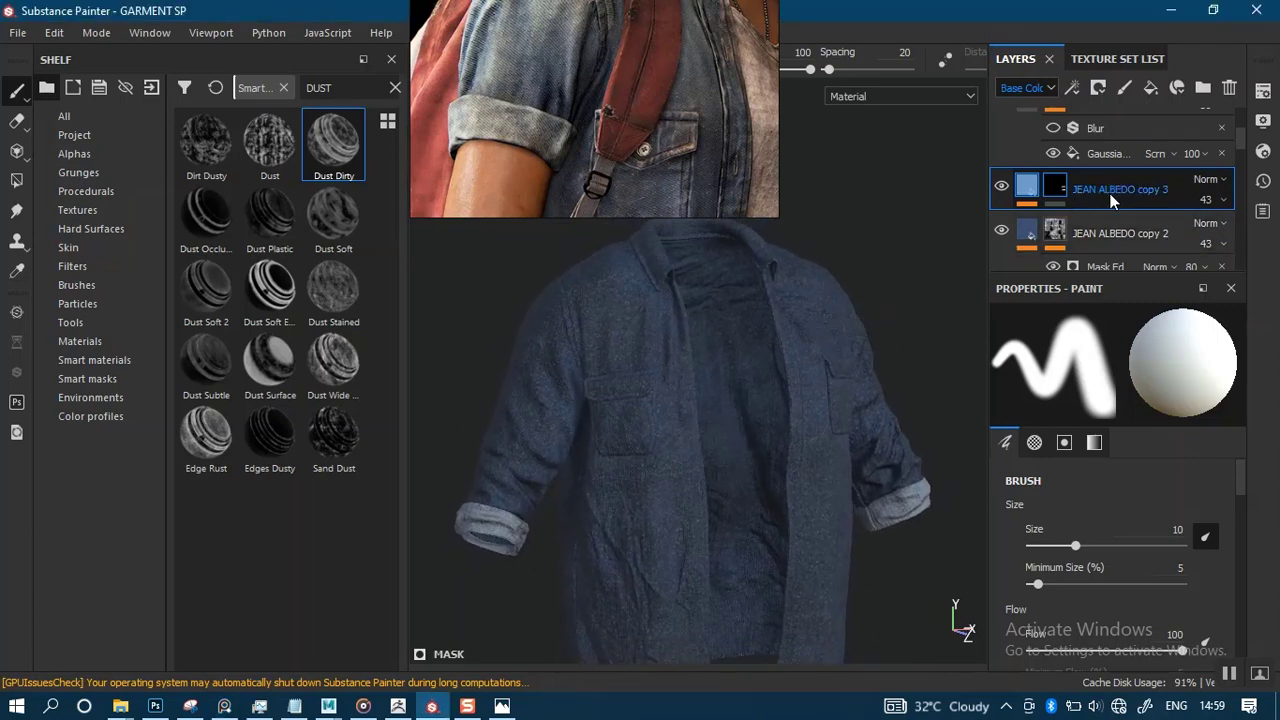
# Duplicate JEAN ALBEDO copy 3 and replace the duplicate's mask with an empty black mask.
pyautogui.hotkey('ctrl', 'd')
pyautogui.rightClick(1056, 189)
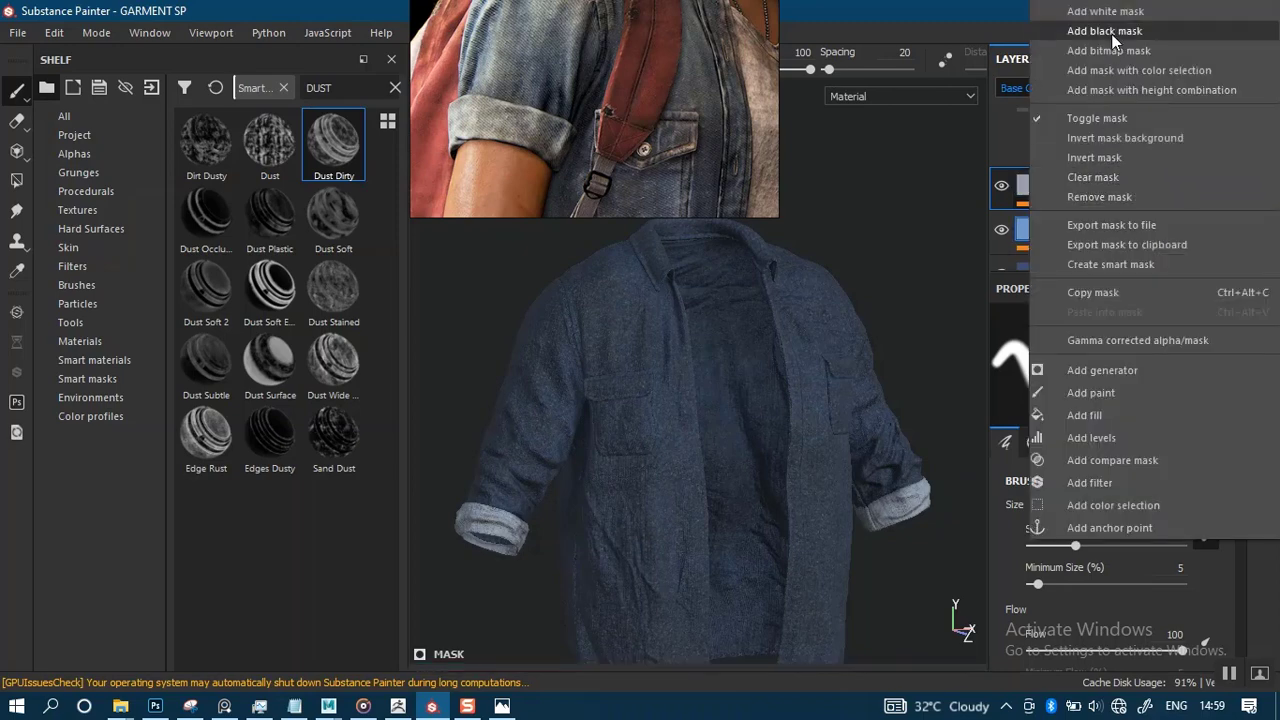
pyautogui.click(1085, 30)
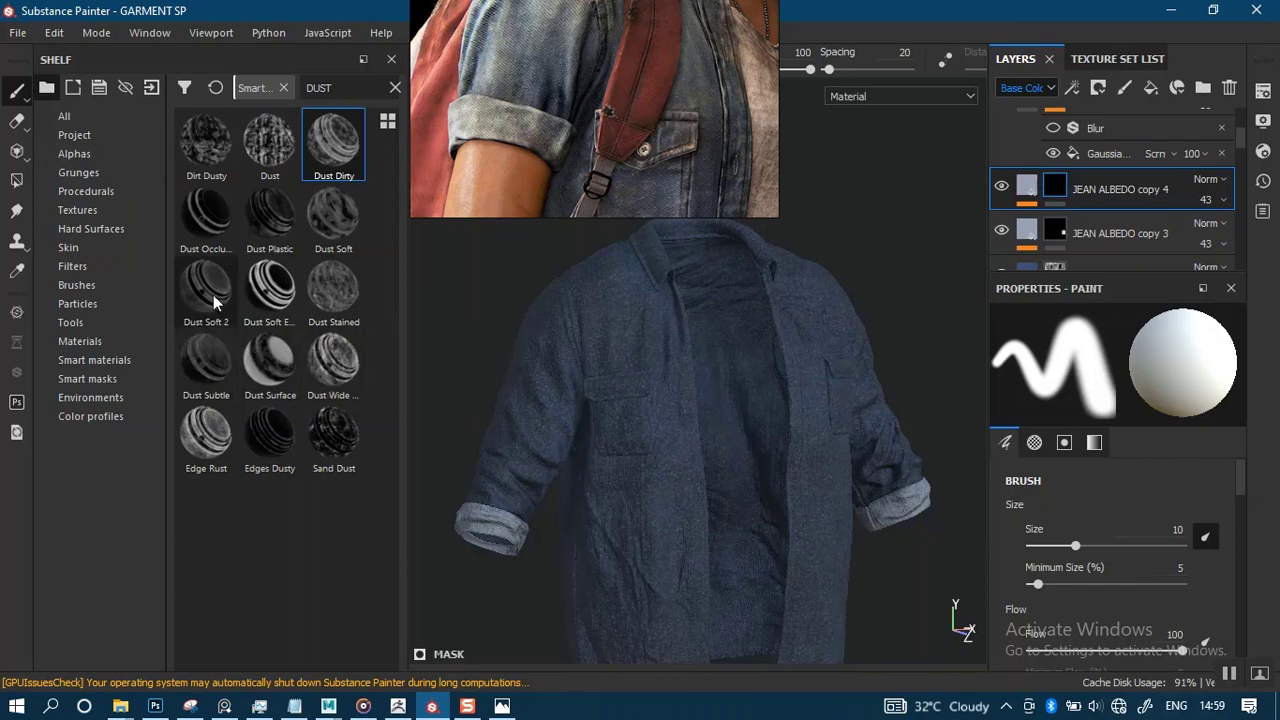
# Search the brush presets for DIRT and choose the Dirt 1 brush for painting the JEAN ALBEDO copy 4 mask.
pyautogui.click(88, 288)
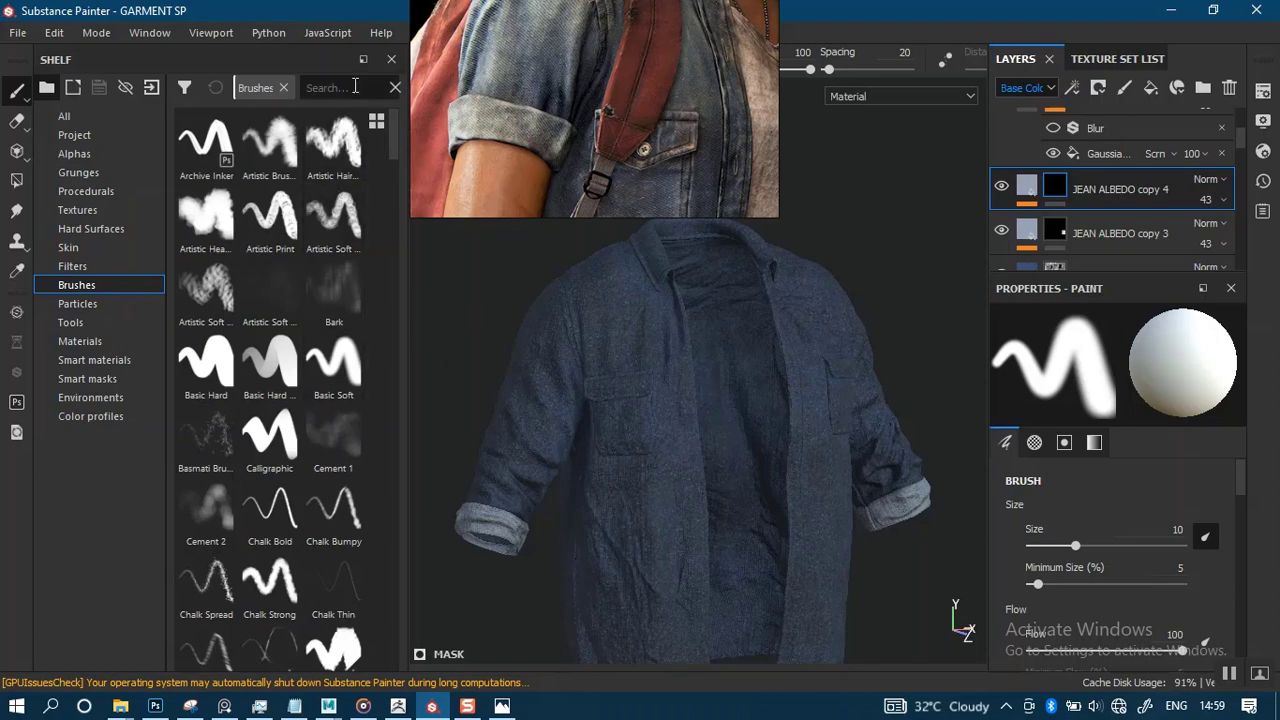
pyautogui.click(354, 87)
pyautogui.write('DI')
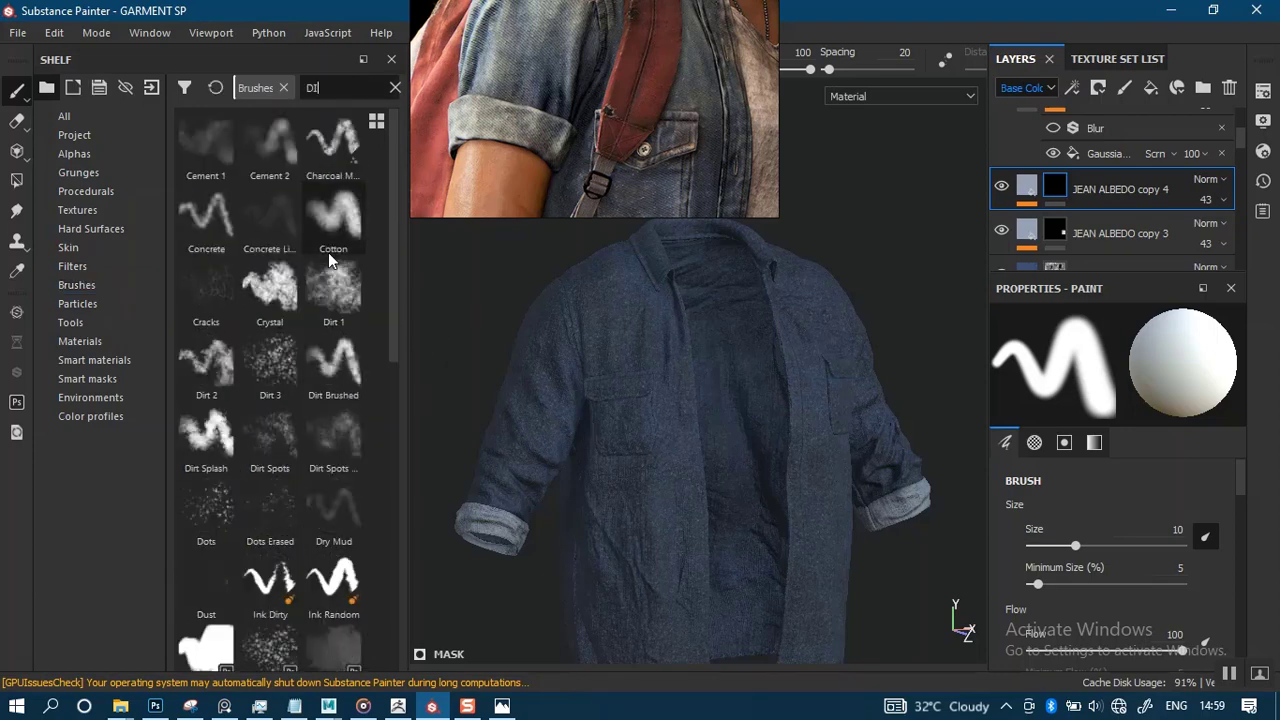
pyautogui.write('RT')
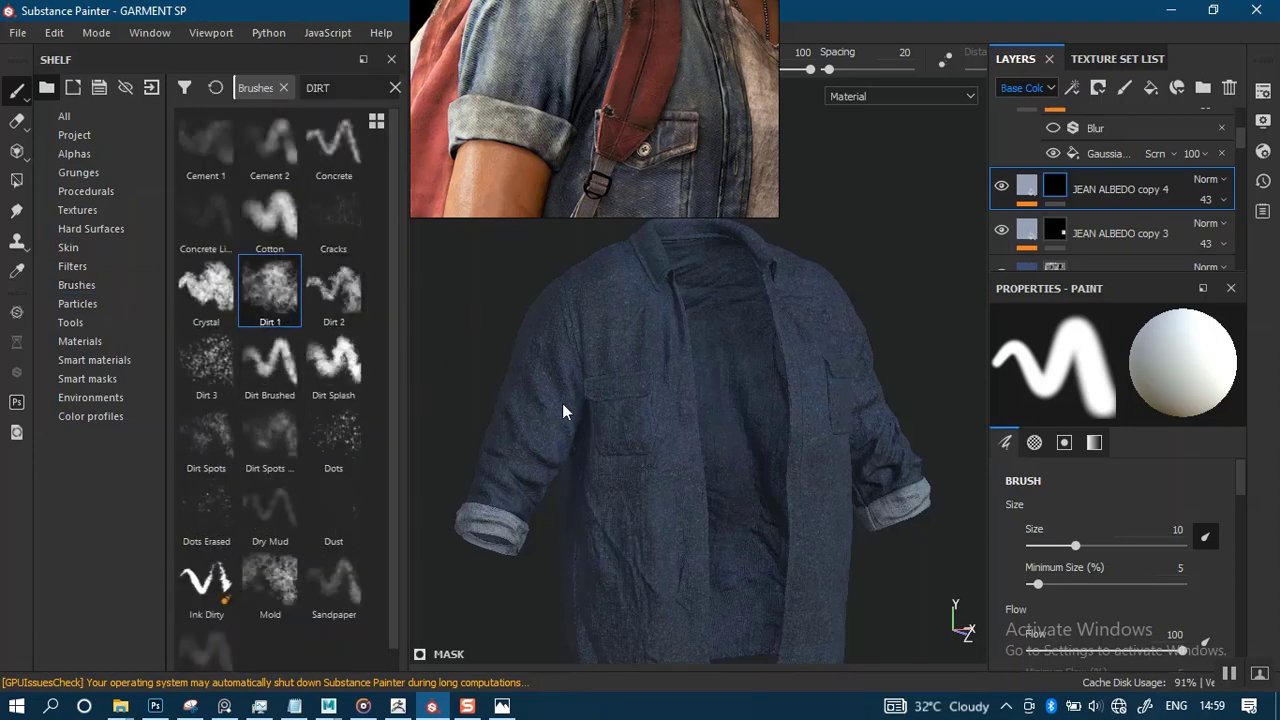
pyautogui.keyDown('alt'); pyautogui.moveTo(628, 444); pyautogui.dragTo(646, 414, button='middle'); pyautogui.keyUp('alt')
pyautogui.keyDown('alt'); pyautogui.moveTo(660, 405); pyautogui.dragTo(693, 466, button='right'); pyautogui.keyUp('alt')
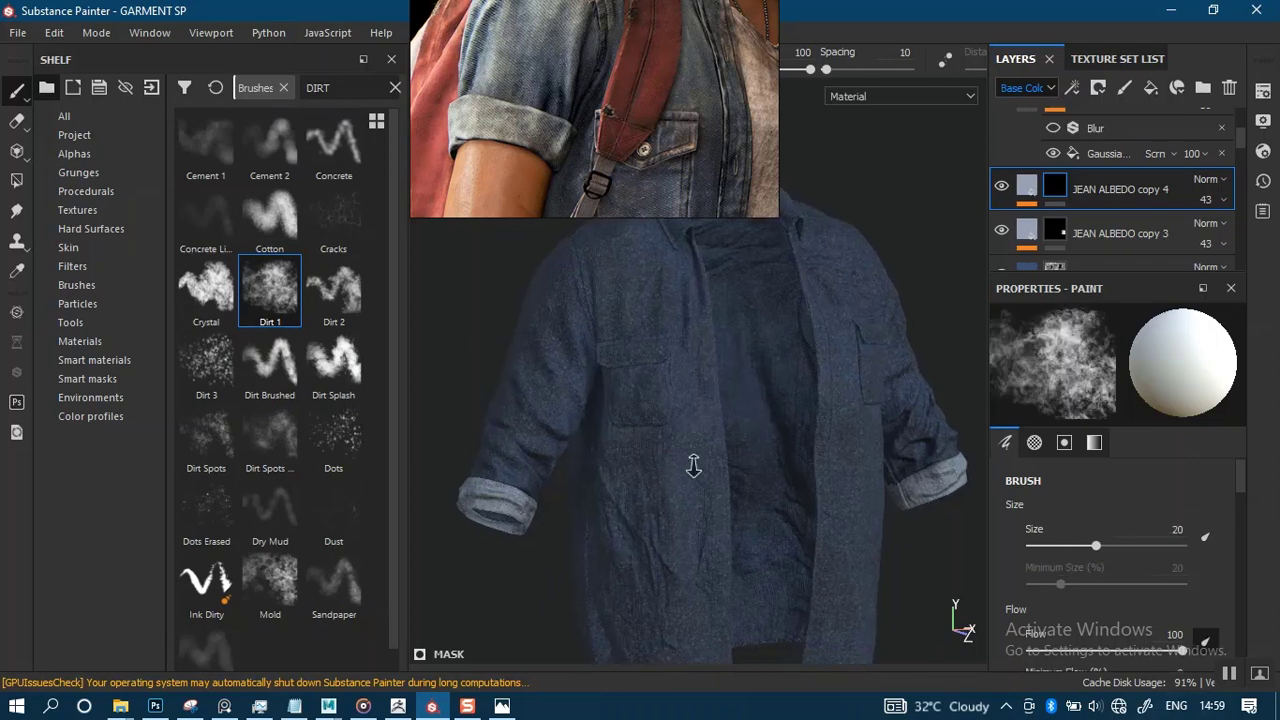
pyautogui.moveTo(693, 466)
pyautogui.keyDown('alt'); pyautogui.mouseDown()
pyautogui.moveTo(623, 457)
pyautogui.moveTo(671, 443)
pyautogui.moveTo(663, 277)
pyautogui.mouseUp(); pyautogui.keyUp('alt')
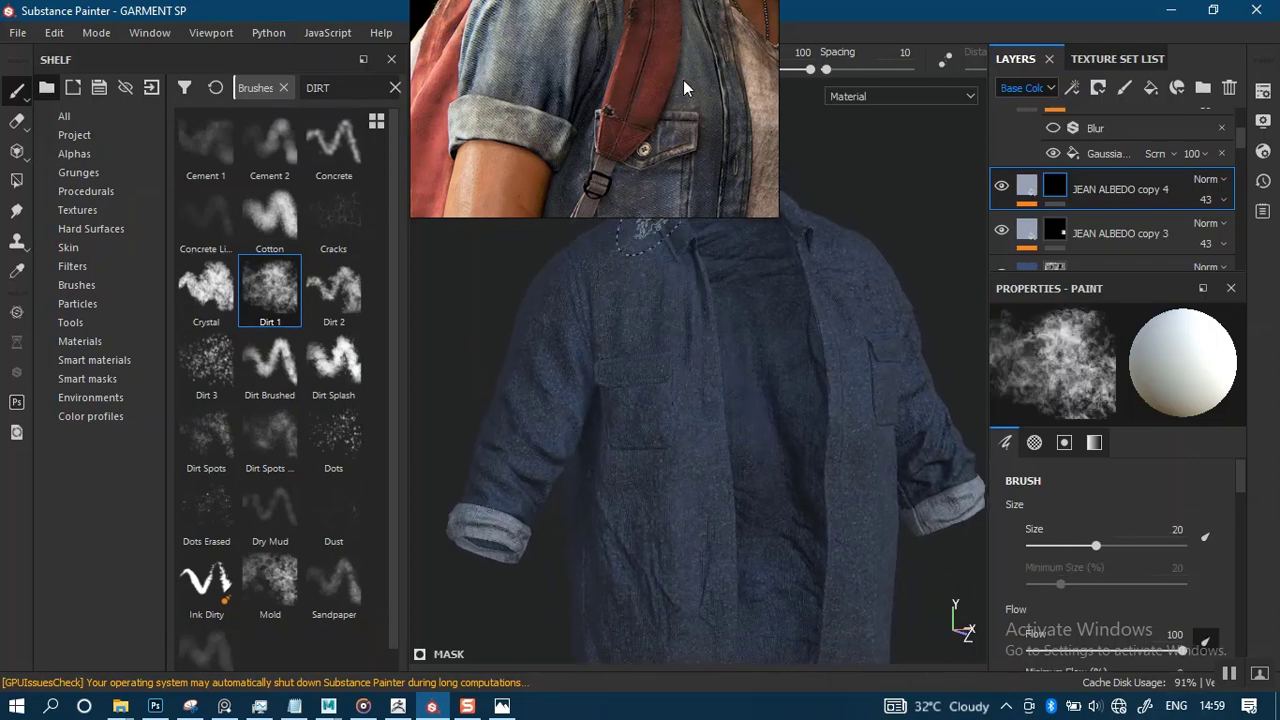
# Place the reference image beside the shirt, framed on its faded shoulder and rolled cuff, with the Paint tool active.
pyautogui.moveTo(683, 88); pyautogui.dragTo(567, 358)
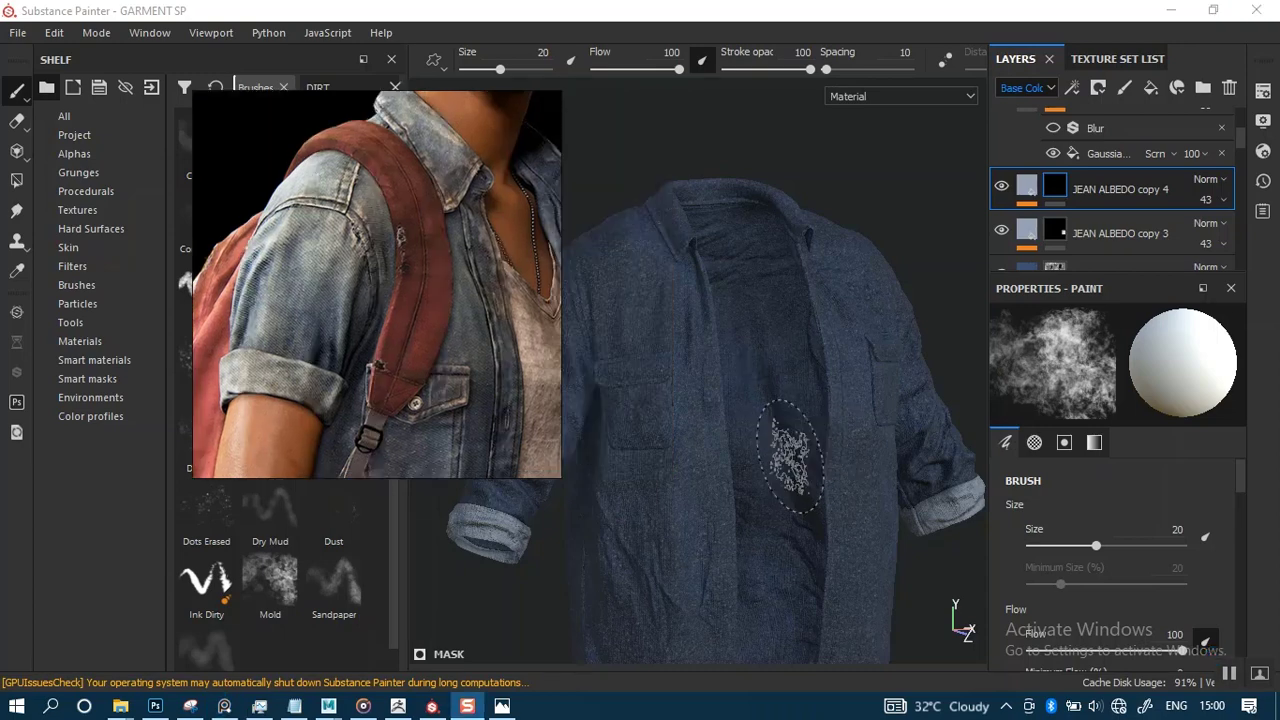
pyautogui.moveTo(466, 362); pyautogui.dragTo(1138, 272)
pyautogui.moveTo(750, 410)
pyautogui.keyDown('alt'); pyautogui.mouseDown()
pyautogui.moveTo(730, 384)
pyautogui.moveTo(680, 370)
pyautogui.mouseUp(); pyautogui.keyUp('alt')
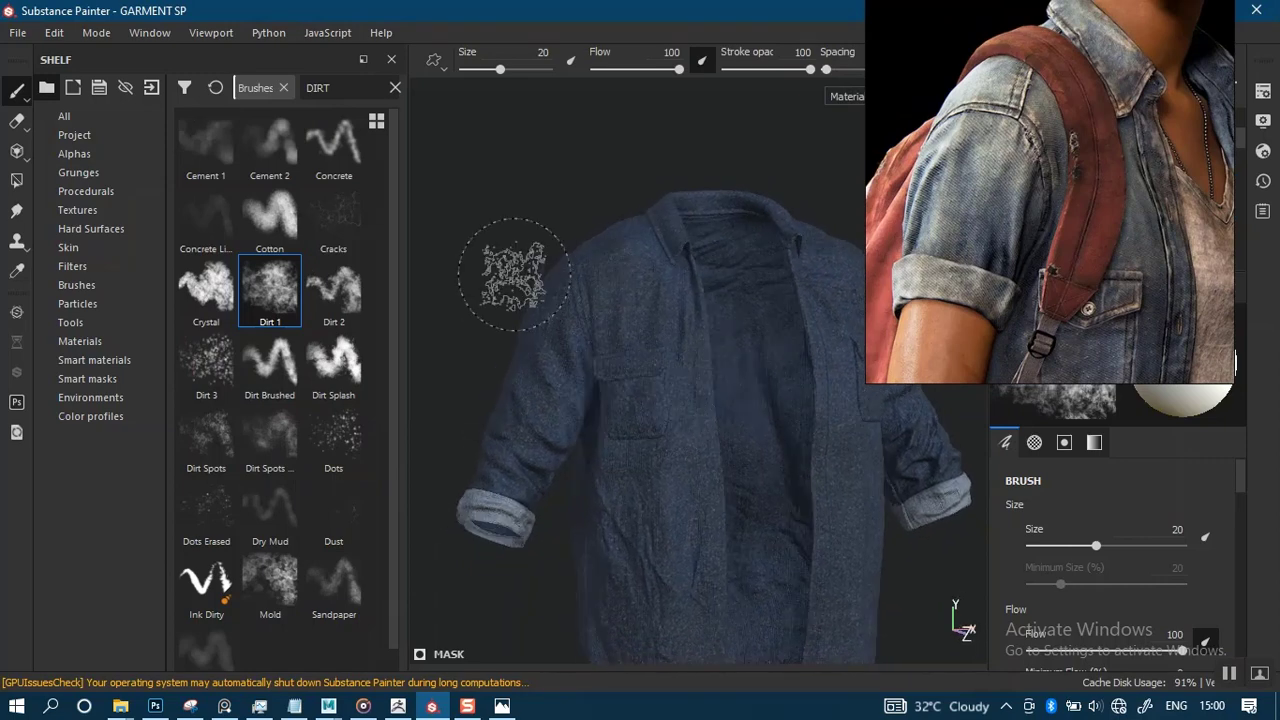
pyautogui.click(20, 181)
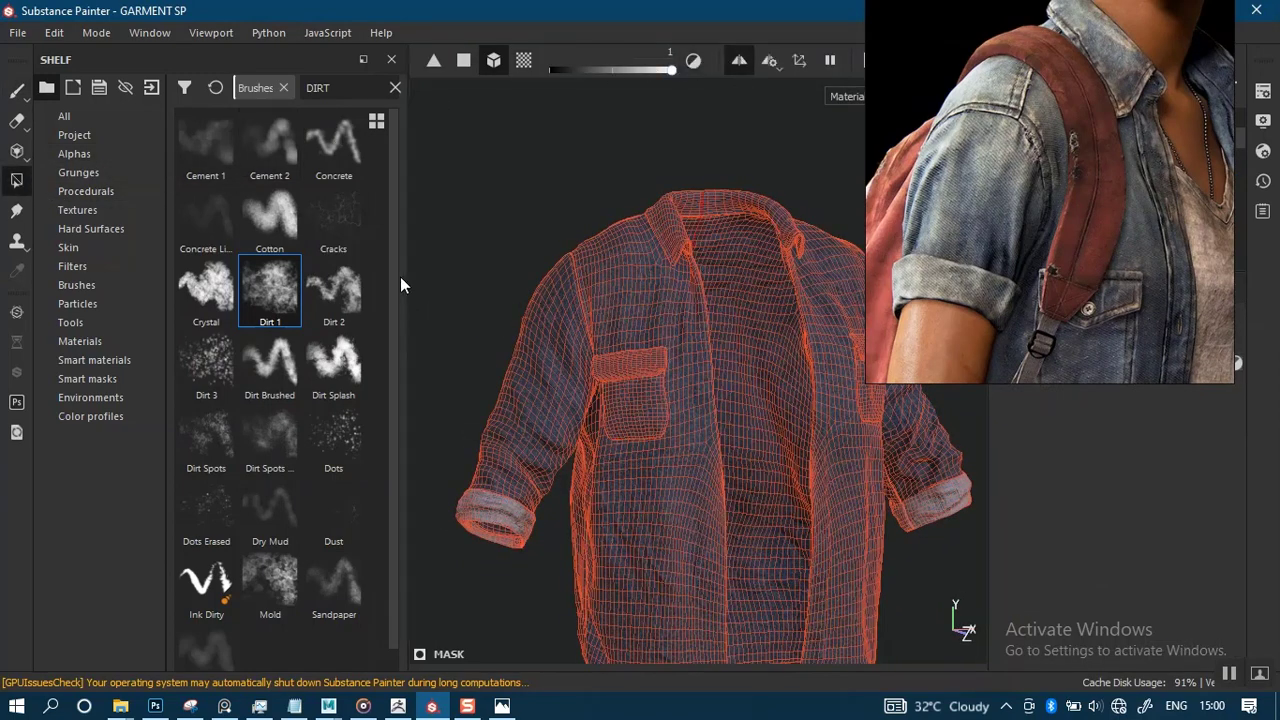
pyautogui.click(17, 90)
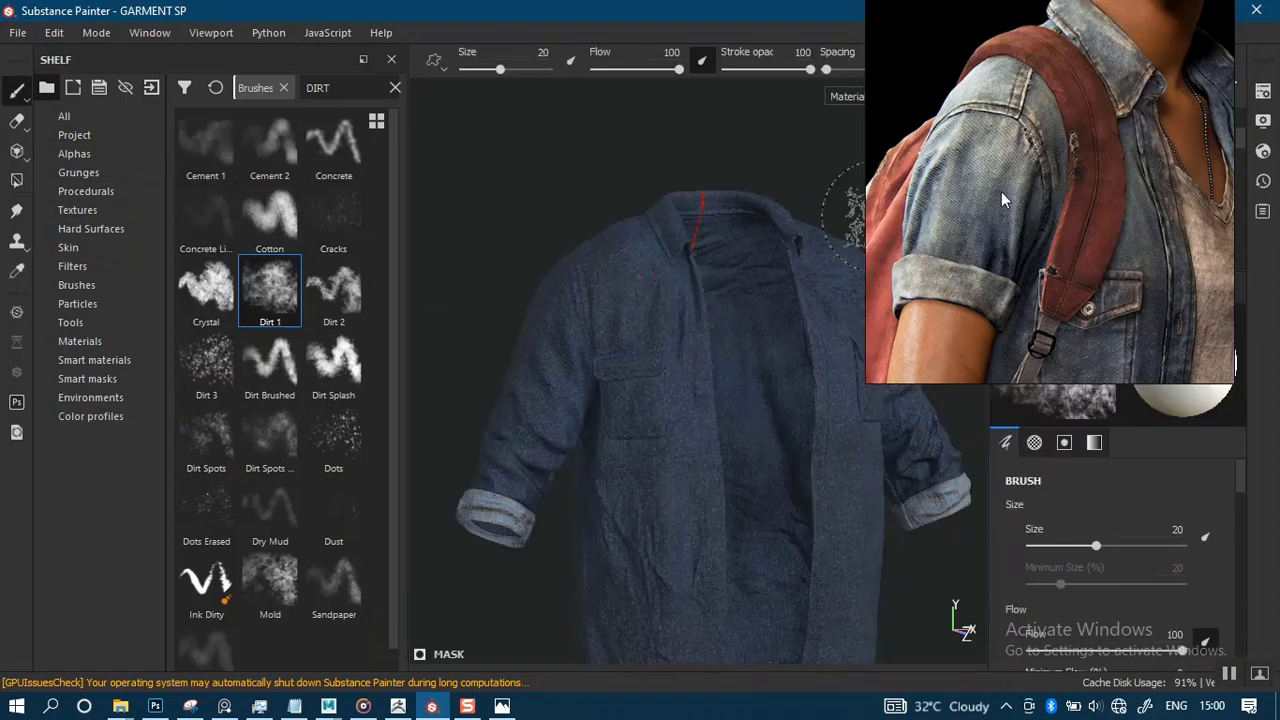
pyautogui.moveTo(1003, 200); pyautogui.dragTo(264, 275)
# Paint a faded patch over the upper sleeve just below the shoulder seam with the brush size at 12.05.
pyautogui.scroll(1, 748, 405)
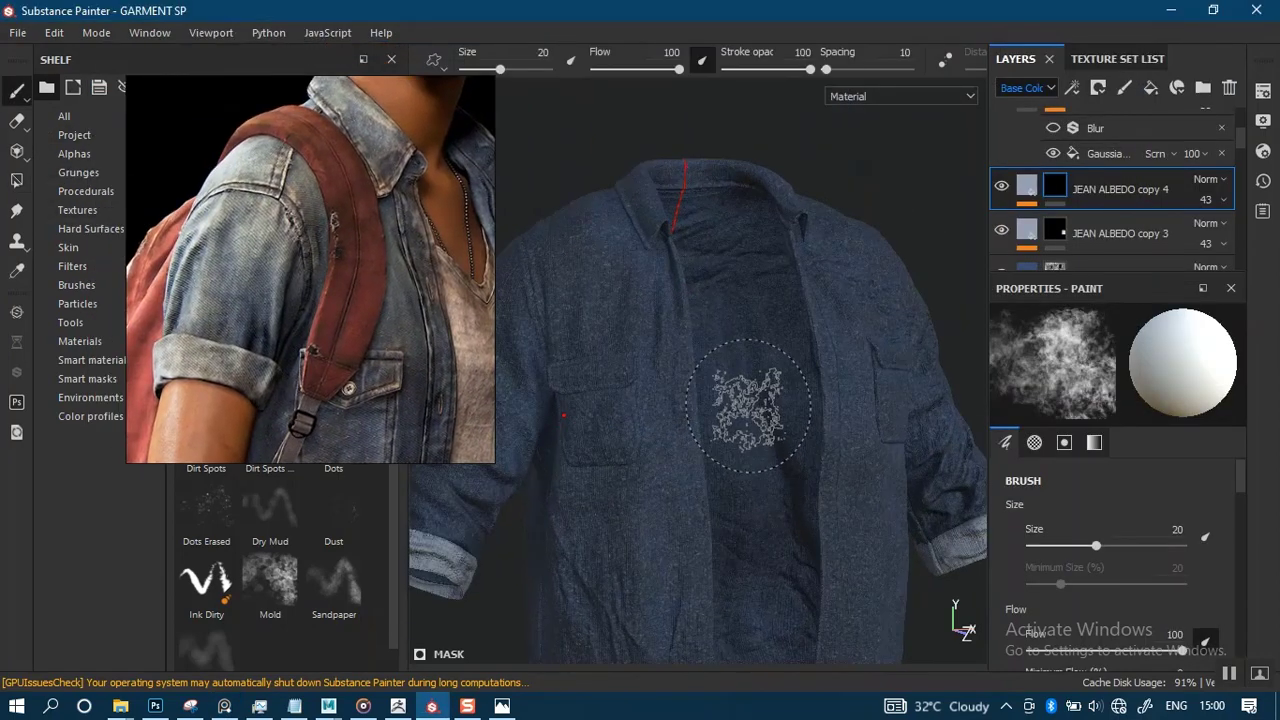
pyautogui.keyDown('alt'); pyautogui.moveTo(748, 405); pyautogui.dragTo(805, 286, button='middle'); pyautogui.keyUp('alt')
pyautogui.scroll(2, 680, 366)
pyautogui.keyDown('alt'); pyautogui.moveTo(738, 263); pyautogui.dragTo(772, 394, button='middle'); pyautogui.keyUp('alt')
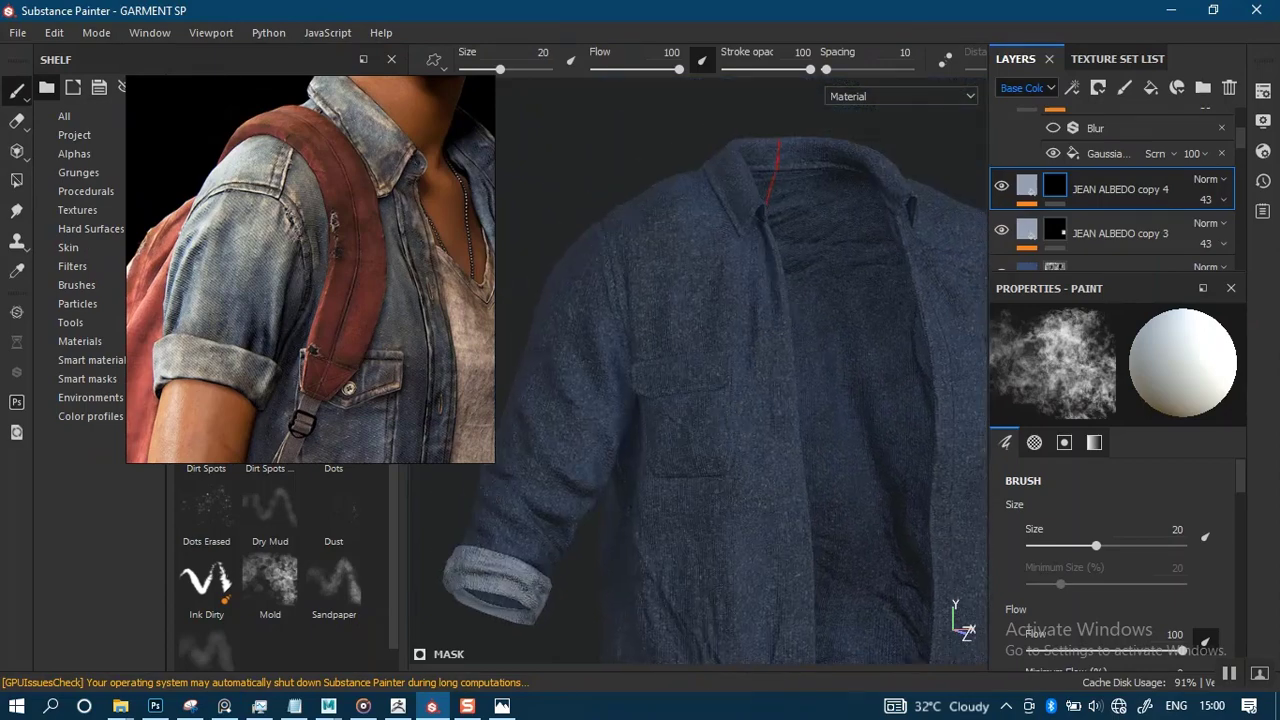
pyautogui.keyDown('alt'); pyautogui.moveTo(720, 368); pyautogui.dragTo(840, 366); pyautogui.keyUp('alt')
pyautogui.keyDown('alt'); pyautogui.moveTo(686, 352); pyautogui.dragTo(849, 357); pyautogui.keyUp('alt')
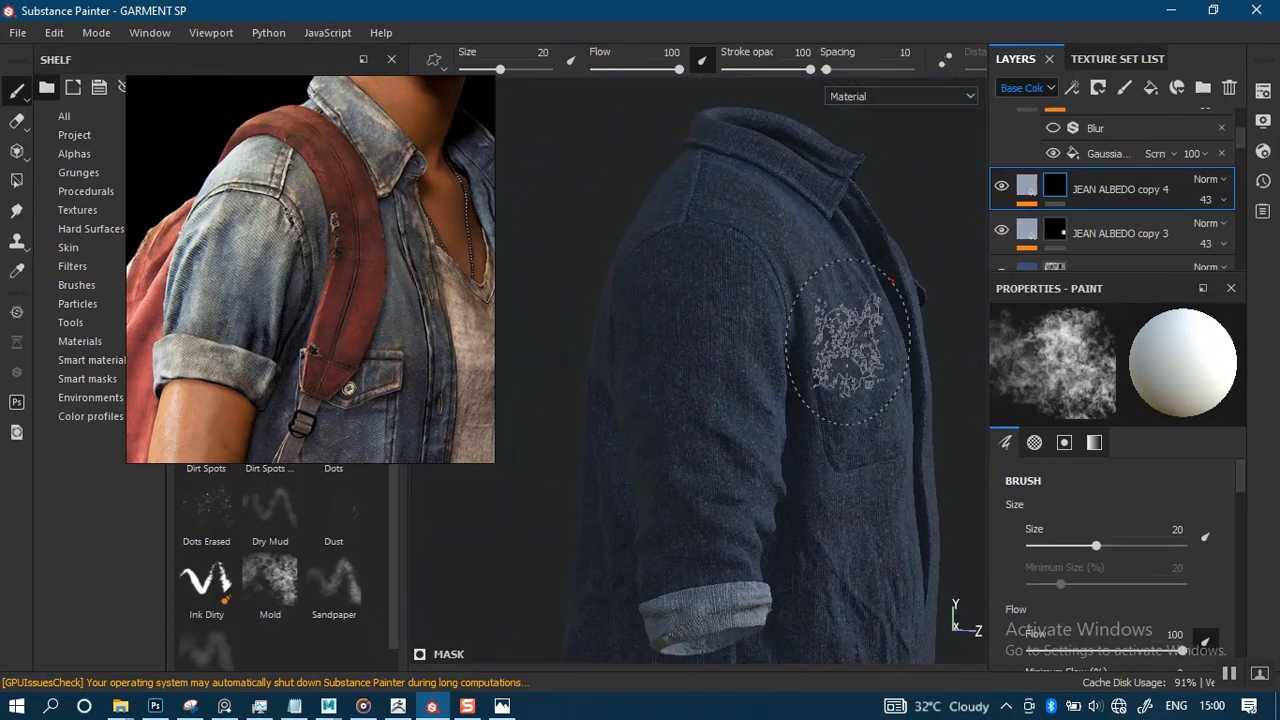
pyautogui.click(1226, 681)
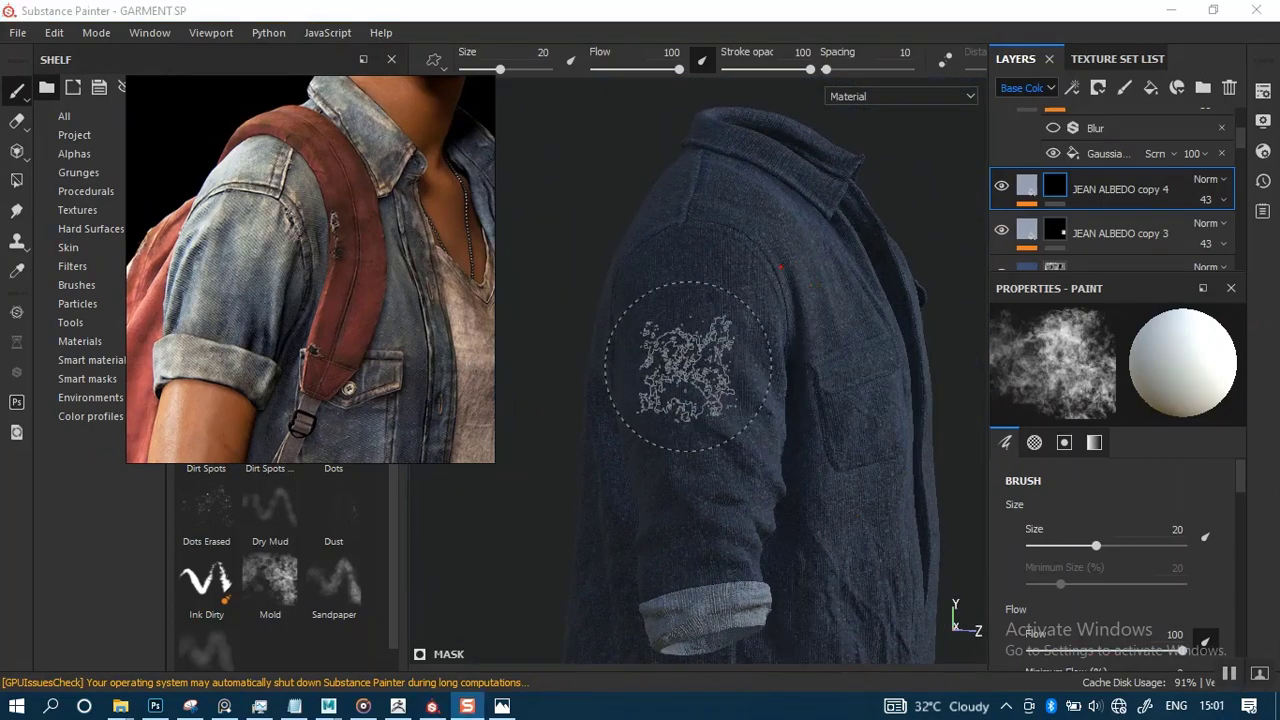
pyautogui.keyDown('alt'); pyautogui.moveTo(700, 366); pyautogui.dragTo(801, 363); pyautogui.keyUp('alt')
pyautogui.moveTo(801, 363)
pyautogui.keyDown('shift'); pyautogui.mouseDown(button='right')
pyautogui.moveTo(743, 369)
pyautogui.moveTo(754, 371)
pyautogui.mouseUp(button='right'); pyautogui.keyUp('shift')
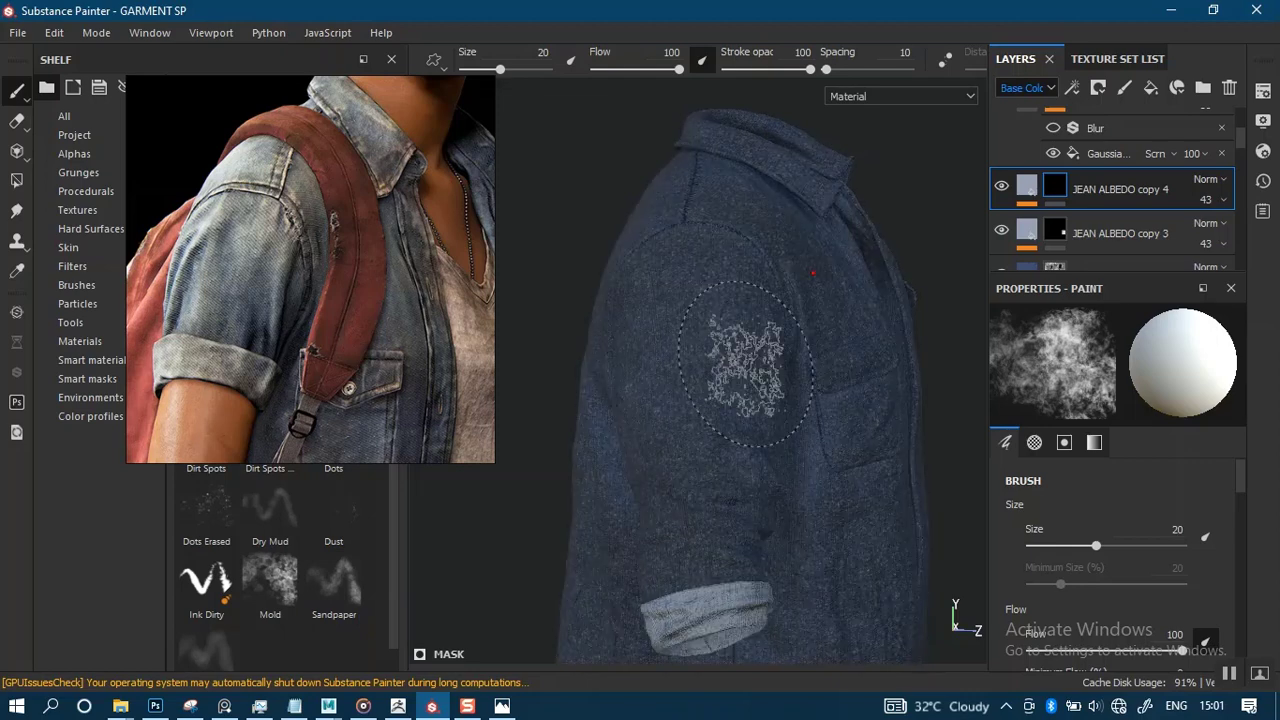
pyautogui.scroll(3, 709, 394)
pyautogui.scroll(4, 733, 395)
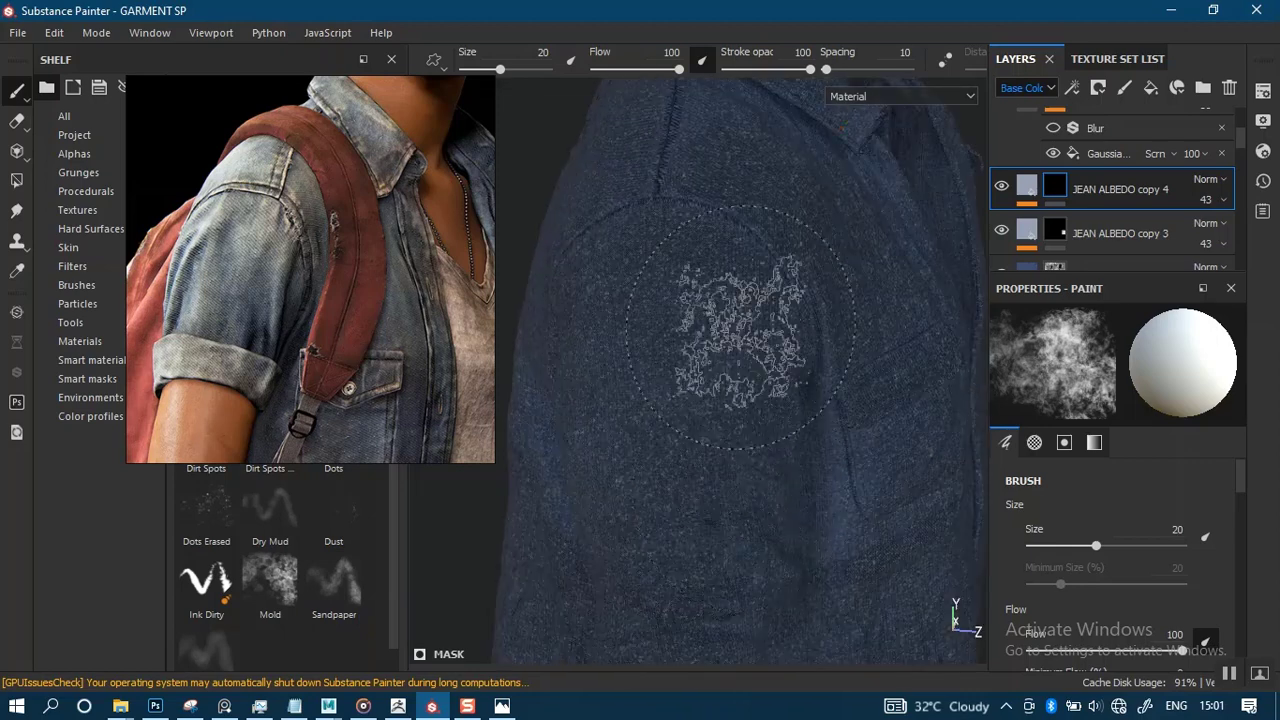
pyautogui.keyDown('ctrl'); pyautogui.moveTo(737, 316); pyautogui.dragTo(682, 310, button='right'); pyautogui.keyUp('ctrl')
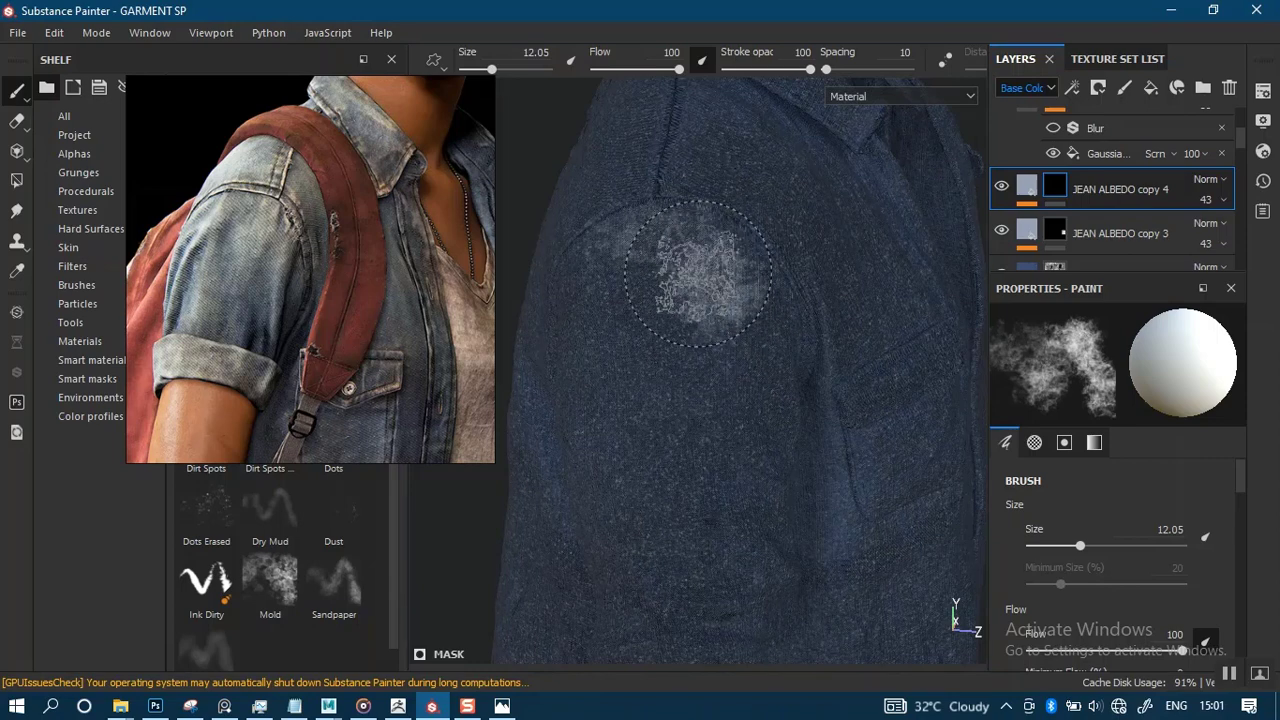
pyautogui.moveTo(608, 340); pyautogui.dragTo(663, 298)
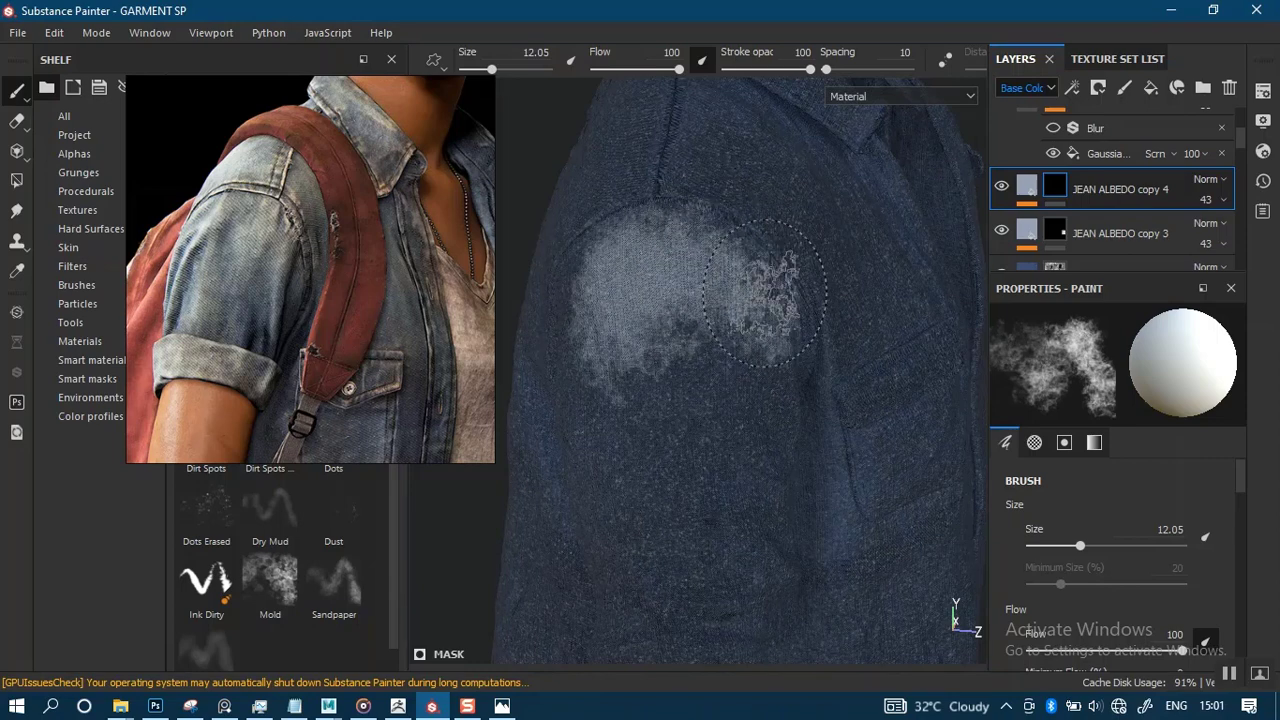
pyautogui.moveTo(770, 415); pyautogui.dragTo(706, 407)
# Set the brush size to 5.15 and refine the faded patch on the upper sleeve and along the front armhole seam.
pyautogui.keyDown('alt'); pyautogui.moveTo(723, 363); pyautogui.dragTo(736, 360); pyautogui.keyUp('alt')
pyautogui.keyDown('alt'); pyautogui.moveTo(736, 360); pyautogui.dragTo(749, 346, button='middle'); pyautogui.keyUp('alt')
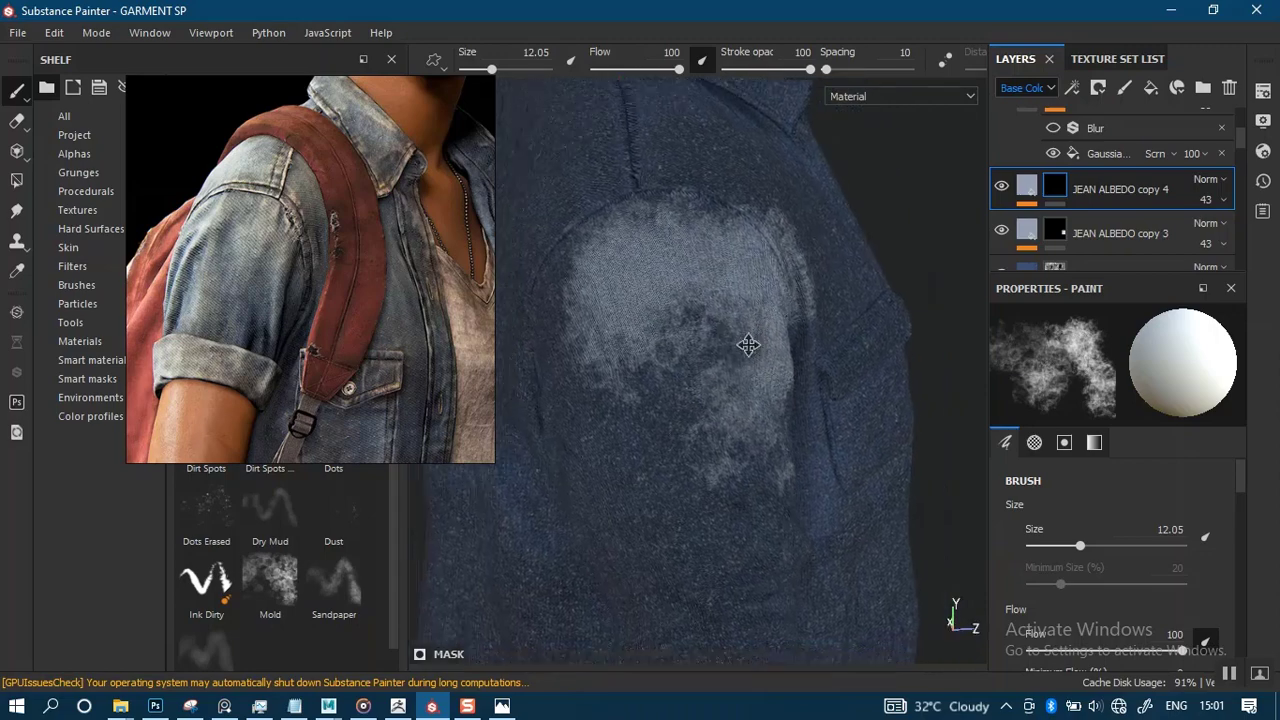
pyautogui.moveTo(720, 332)
pyautogui.keyDown('ctrl'); pyautogui.mouseDown(button='right')
pyautogui.moveTo(668, 332)
pyautogui.moveTo(711, 333)
pyautogui.mouseUp(button='right'); pyautogui.keyUp('ctrl')
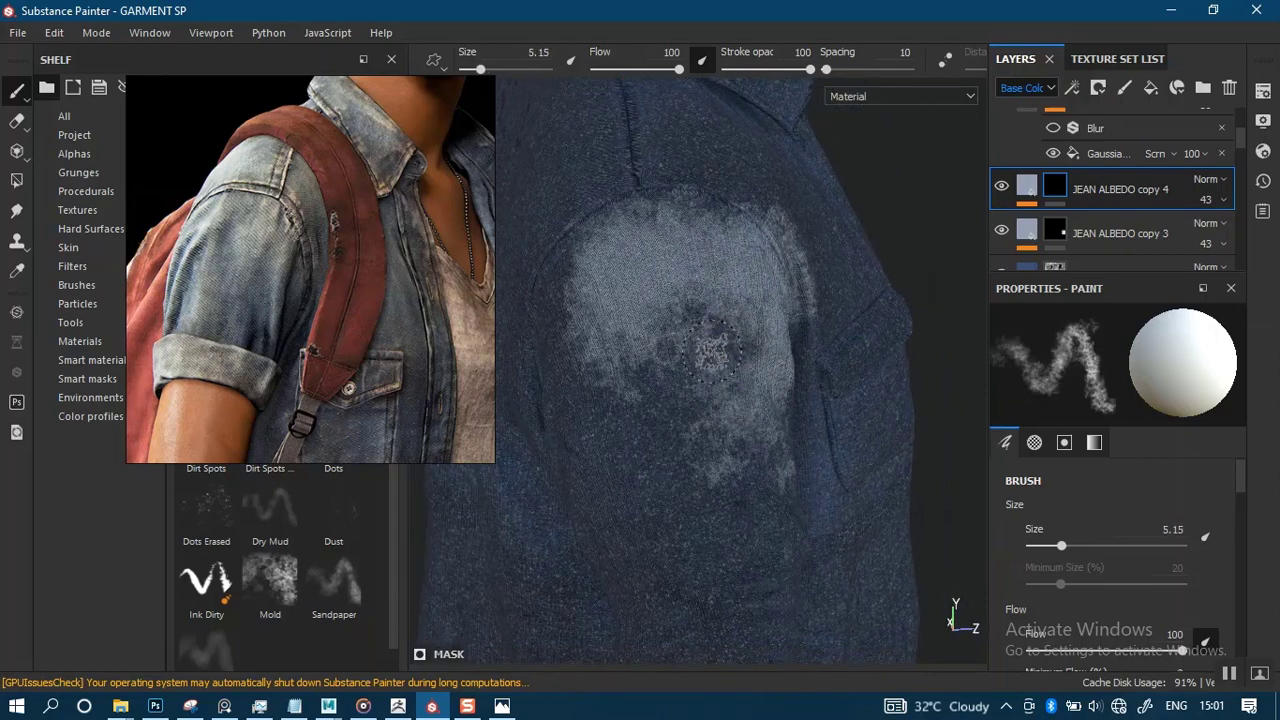
pyautogui.moveTo(720, 353)
pyautogui.keyDown('alt'); pyautogui.mouseDown()
pyautogui.moveTo(795, 320)
pyautogui.moveTo(839, 233)
pyautogui.mouseUp(); pyautogui.keyUp('alt')
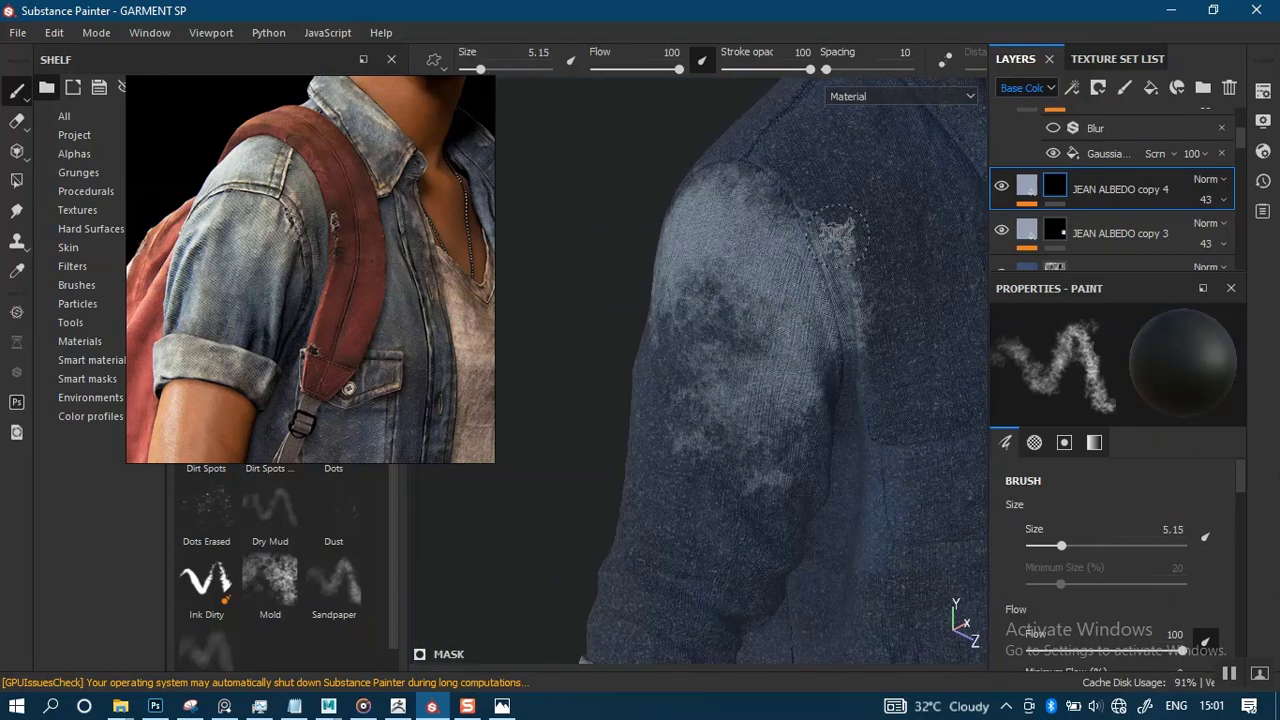
pyautogui.keyDown('alt'); pyautogui.moveTo(666, 340); pyautogui.dragTo(736, 316); pyautogui.keyUp('alt')
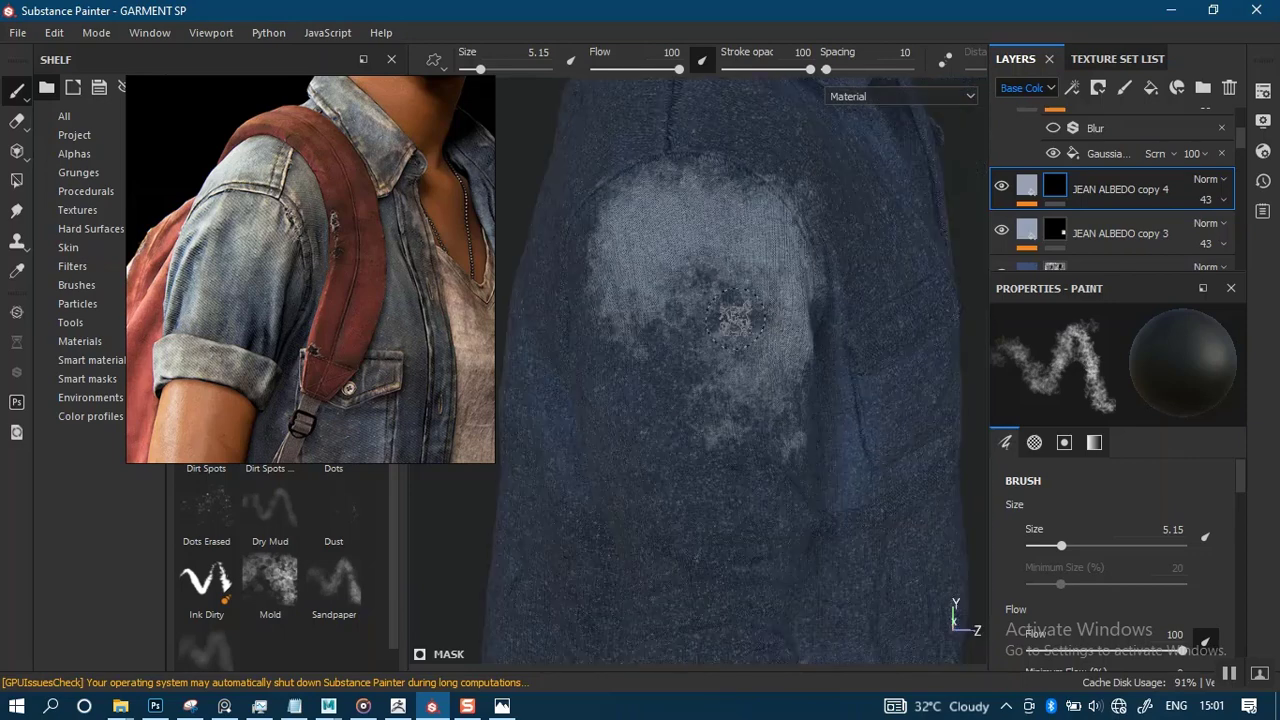
pyautogui.keyDown('alt'); pyautogui.moveTo(734, 316); pyautogui.dragTo(714, 281, button='middle'); pyautogui.keyUp('alt')
pyautogui.moveTo(714, 281)
pyautogui.keyDown('alt'); pyautogui.mouseDown()
pyautogui.moveTo(775, 262)
pyautogui.moveTo(748, 270)
pyautogui.moveTo(700, 335)
pyautogui.mouseUp(); pyautogui.keyUp('alt')
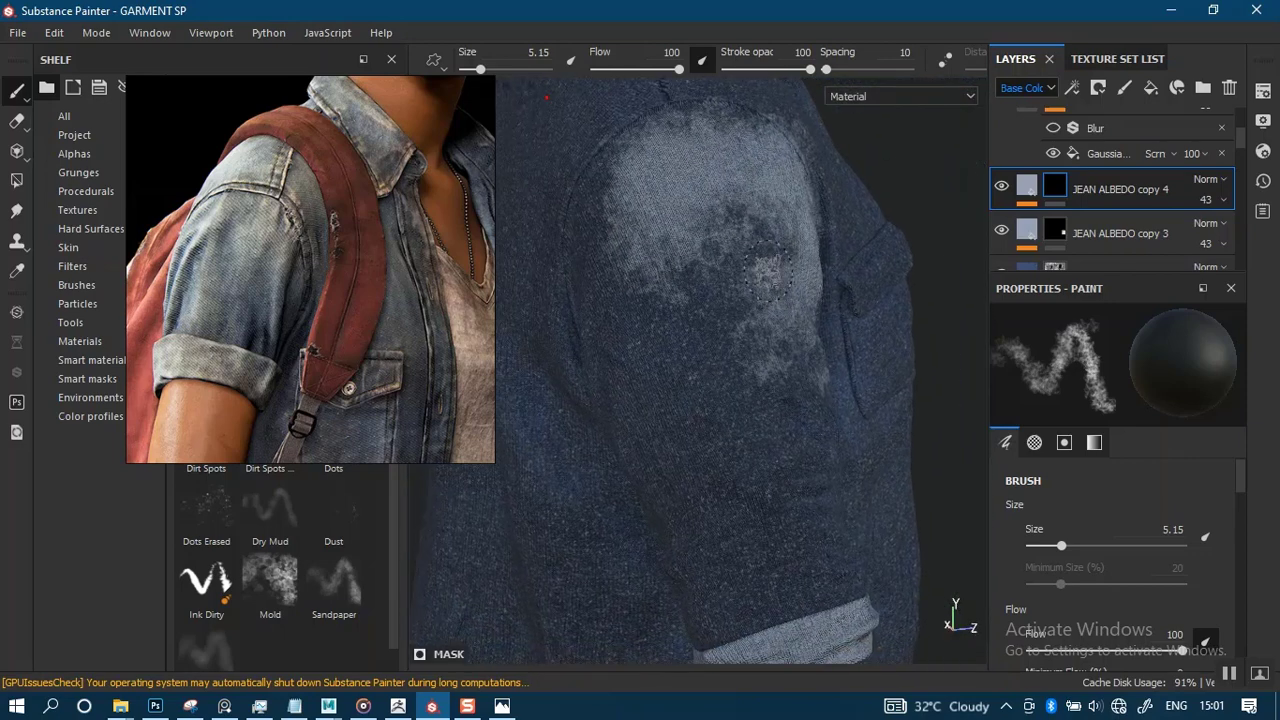
# Paint a faded area on the lower sleeve above the rolled cuff with the brush size at 7.13.
pyautogui.keyDown('alt'); pyautogui.moveTo(690, 340); pyautogui.dragTo(743, 275, button='middle'); pyautogui.keyUp('alt')
pyautogui.press(']')
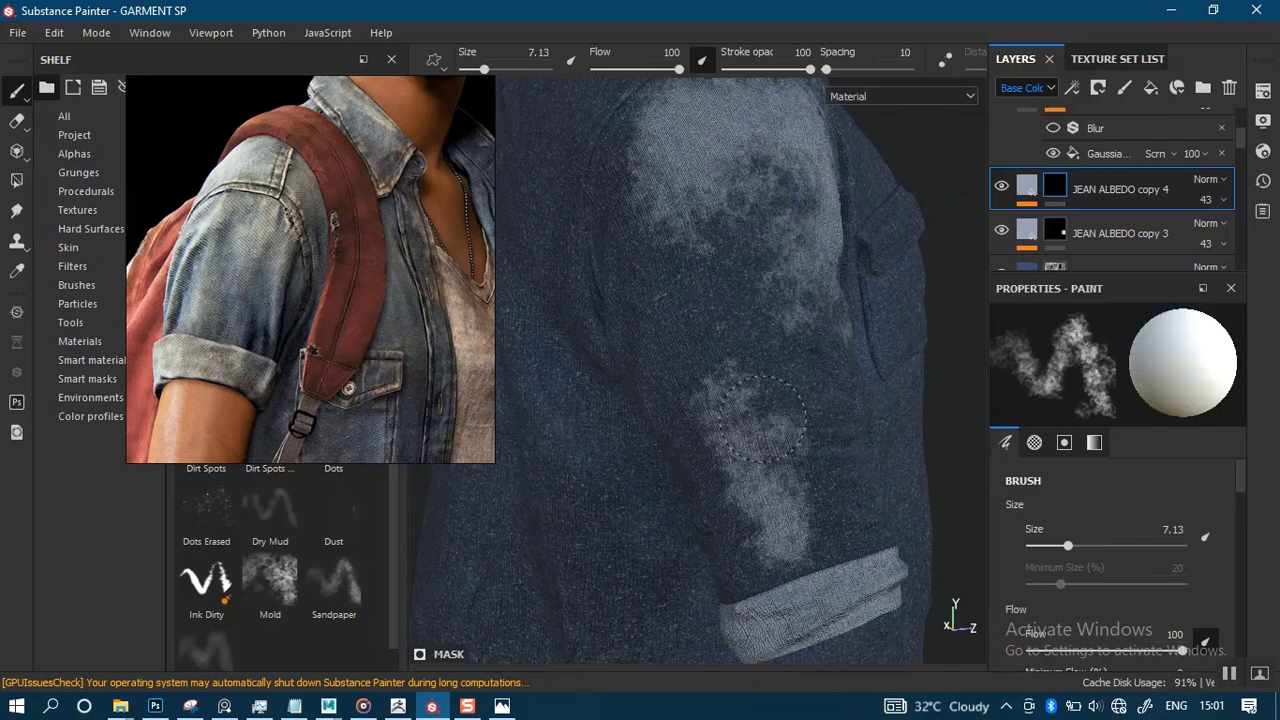
pyautogui.moveTo(790, 470)
pyautogui.keyDown('alt'); pyautogui.mouseDown()
pyautogui.moveTo(749, 357)
pyautogui.moveTo(607, 347)
pyautogui.moveTo(709, 380)
pyautogui.moveTo(623, 368)
pyautogui.moveTo(837, 370)
pyautogui.mouseUp(); pyautogui.keyUp('alt')
pyautogui.keyDown('alt'); pyautogui.moveTo(727, 356); pyautogui.dragTo(780, 312, button='middle'); pyautogui.keyUp('alt')
pyautogui.keyDown('alt'); pyautogui.moveTo(755, 338); pyautogui.dragTo(760, 385, button='right'); pyautogui.keyUp('alt')
pyautogui.keyDown('alt'); pyautogui.moveTo(740, 389); pyautogui.dragTo(785, 389); pyautogui.keyUp('alt')
pyautogui.keyDown('alt'); pyautogui.moveTo(680, 355); pyautogui.dragTo(754, 368, button='middle'); pyautogui.keyUp('alt')
# Fade the back of the sleeve along the armhole seam, reducing the brush size to 5.15 and then 4.28.
pyautogui.keyDown('alt'); pyautogui.moveTo(754, 368); pyautogui.dragTo(774, 346); pyautogui.keyUp('alt')
pyautogui.keyDown('alt'); pyautogui.moveTo(774, 346); pyautogui.dragTo(854, 350, button='middle'); pyautogui.keyUp('alt')
pyautogui.keyDown('alt'); pyautogui.moveTo(760, 315); pyautogui.dragTo(700, 306); pyautogui.keyUp('alt')
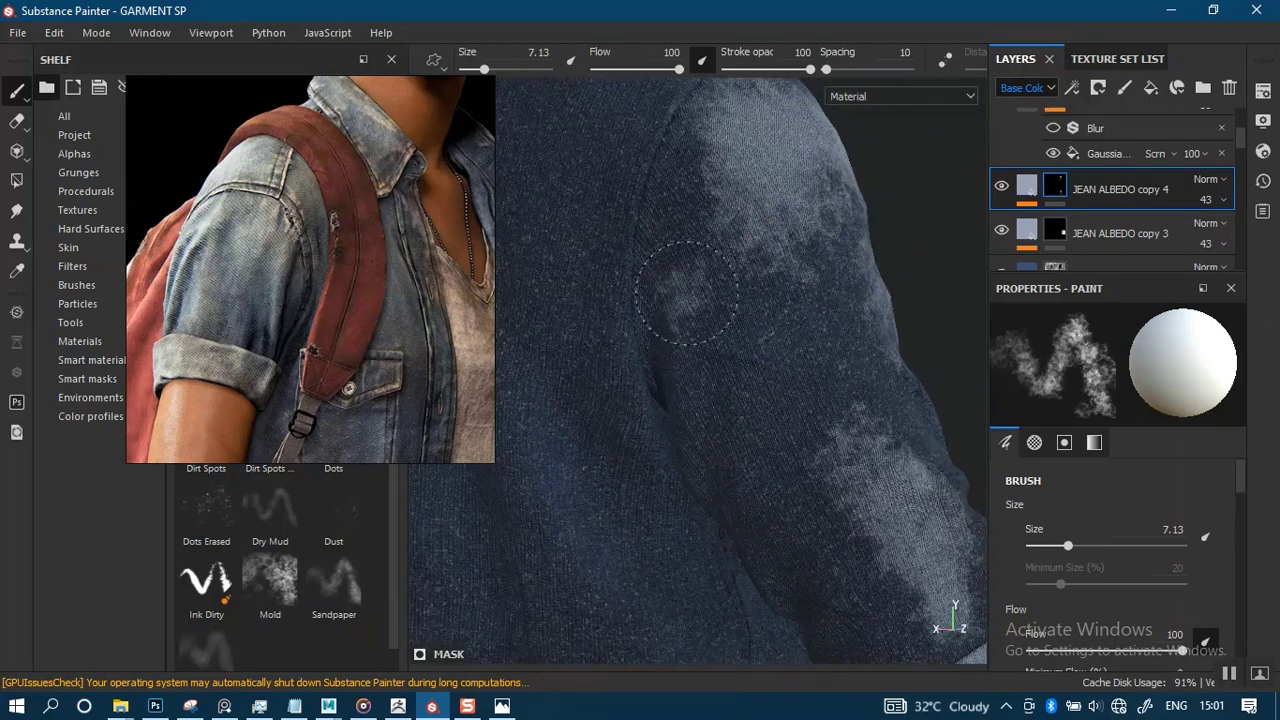
pyautogui.press('[')
pyautogui.press('[')
pyautogui.press('[')
pyautogui.press('[')
pyautogui.press('[')
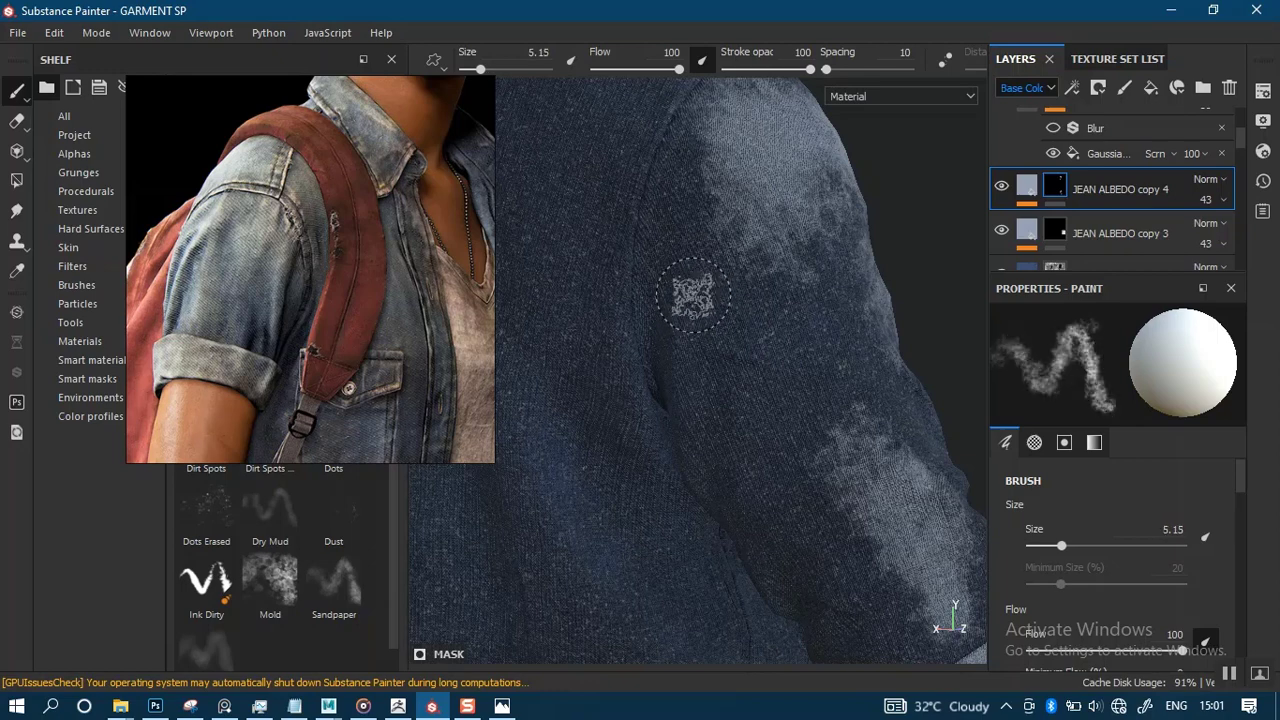
pyautogui.keyDown('alt'); pyautogui.moveTo(694, 437); pyautogui.dragTo(734, 370, button='right'); pyautogui.keyUp('alt')
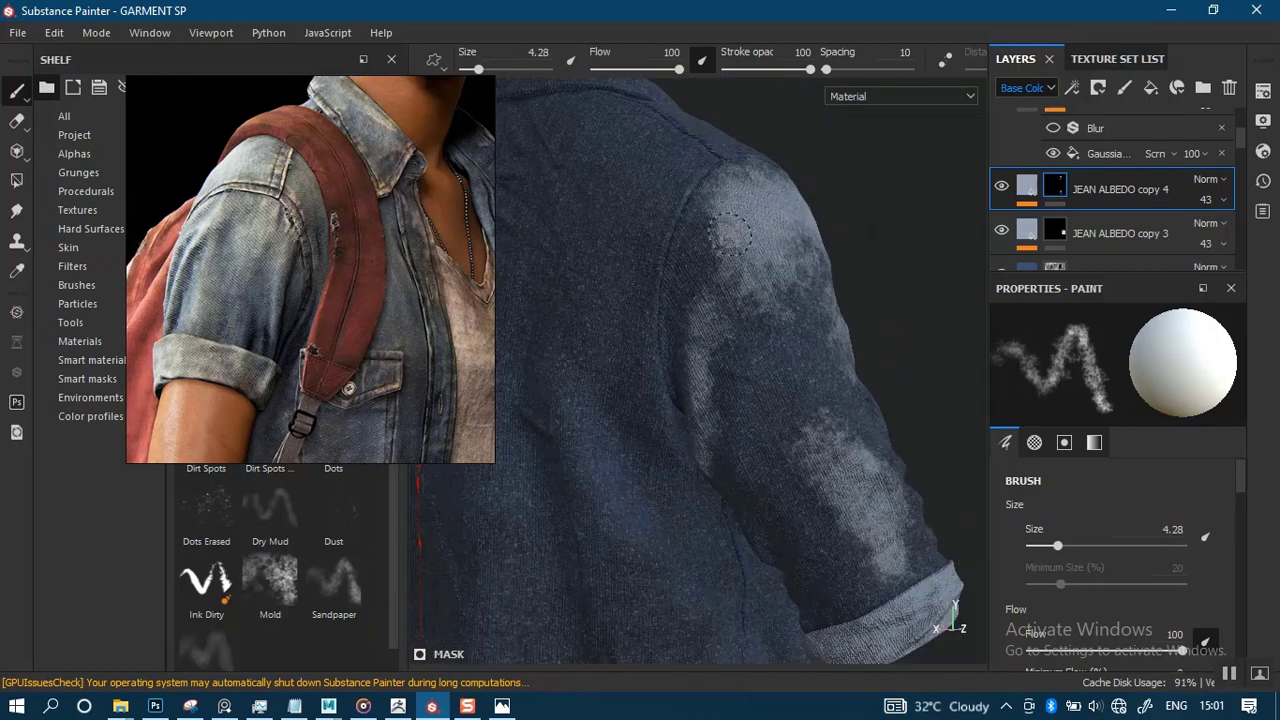
pyautogui.moveTo(734, 370)
pyautogui.keyDown('alt'); pyautogui.mouseDown()
pyautogui.moveTo(800, 329)
pyautogui.moveTo(715, 339)
pyautogui.mouseUp(); pyautogui.keyUp('alt')
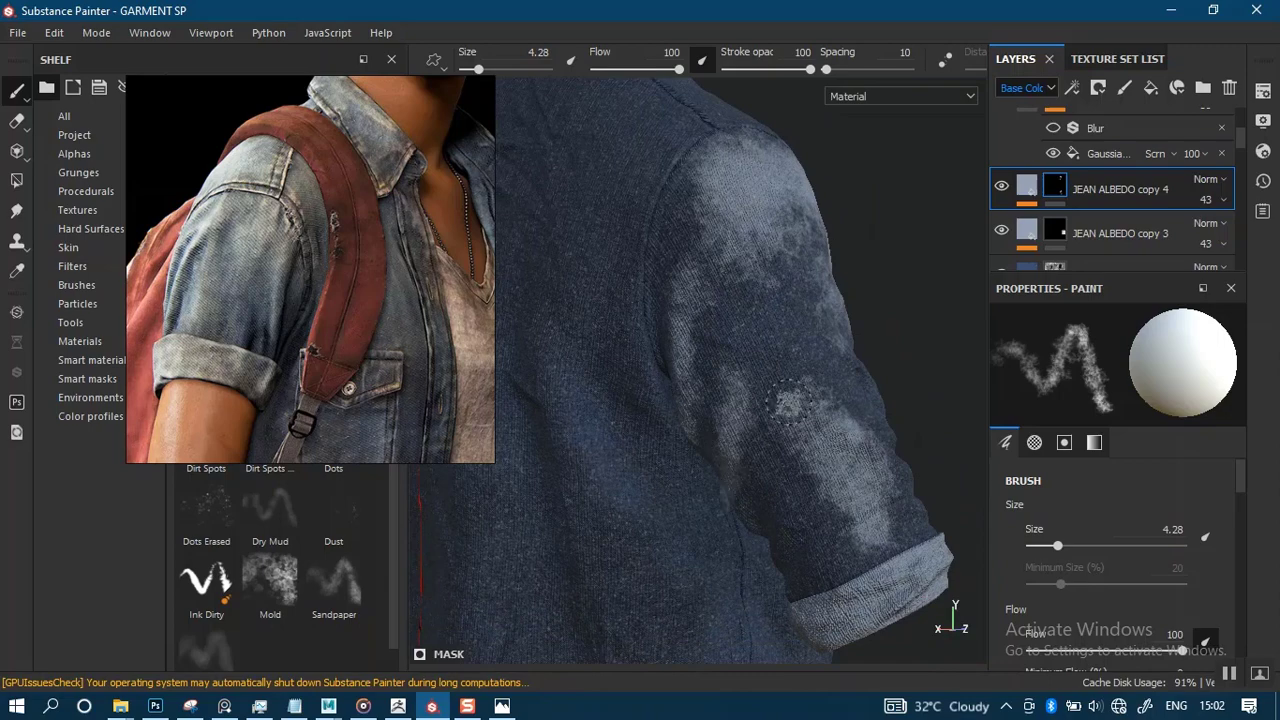
# Set the brush size to 9.43 and paint fading over the top of the shoulder and the upper front panel.
pyautogui.moveTo(790, 402)
pyautogui.keyDown('alt'); pyautogui.mouseDown()
pyautogui.moveTo(634, 377)
pyautogui.moveTo(634, 417)
pyautogui.moveTo(606, 437)
pyautogui.moveTo(654, 380)
pyautogui.moveTo(718, 349)
pyautogui.mouseUp(); pyautogui.keyUp('alt')
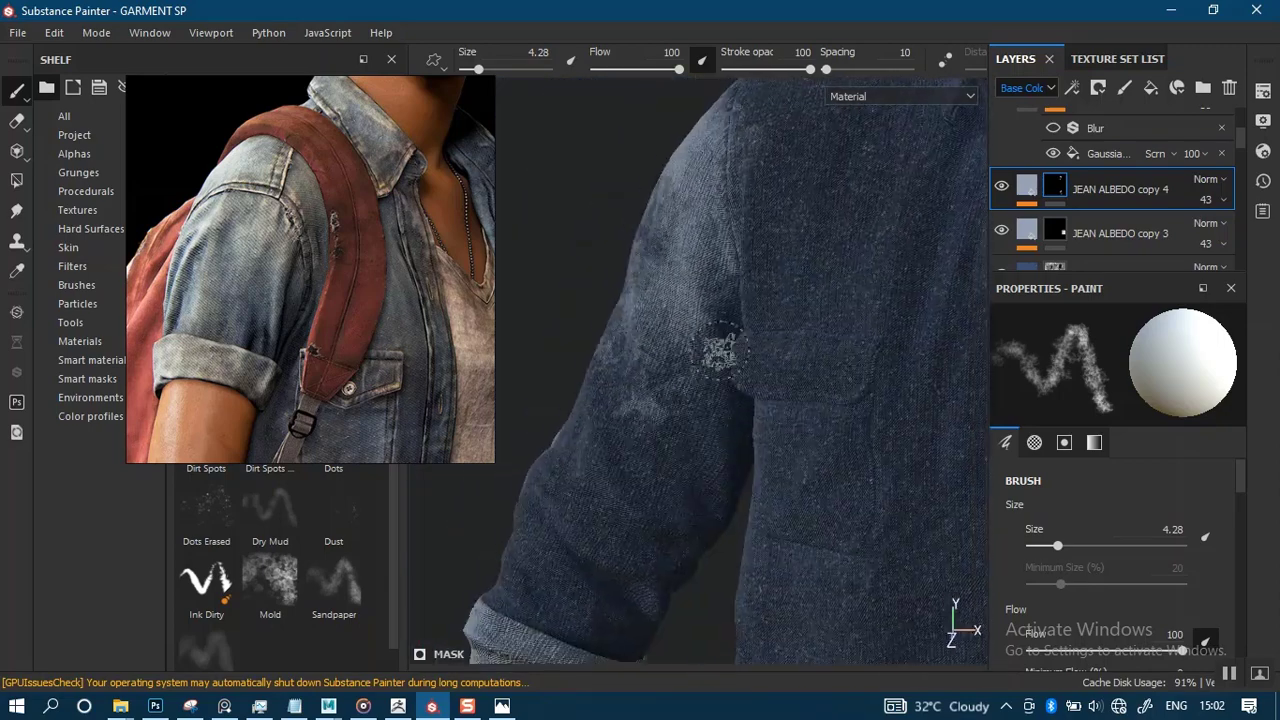
pyautogui.moveTo(738, 532)
pyautogui.keyDown('alt'); pyautogui.mouseDown()
pyautogui.moveTo(666, 403)
pyautogui.moveTo(737, 380)
pyautogui.moveTo(771, 505)
pyautogui.moveTo(740, 409)
pyautogui.moveTo(669, 381)
pyautogui.mouseUp(); pyautogui.keyUp('alt')
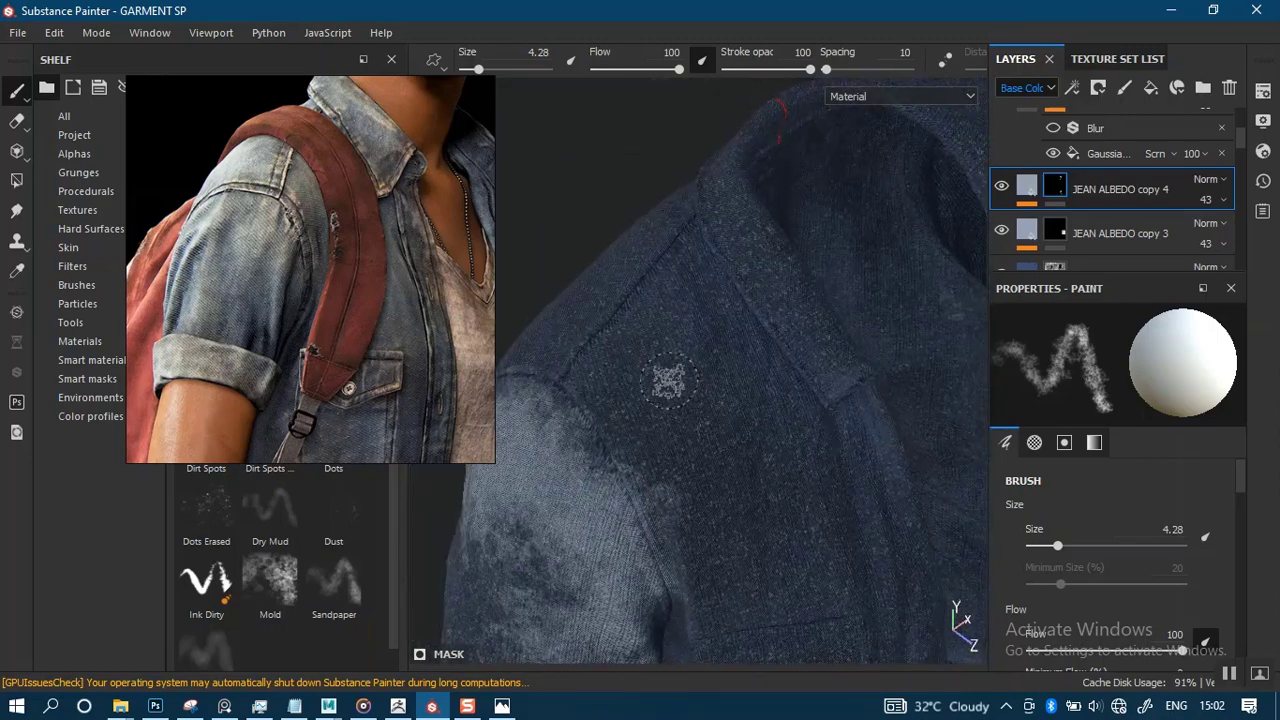
pyautogui.keyDown('ctrl'); pyautogui.moveTo(676, 374); pyautogui.dragTo(740, 374, button='right'); pyautogui.keyUp('ctrl')
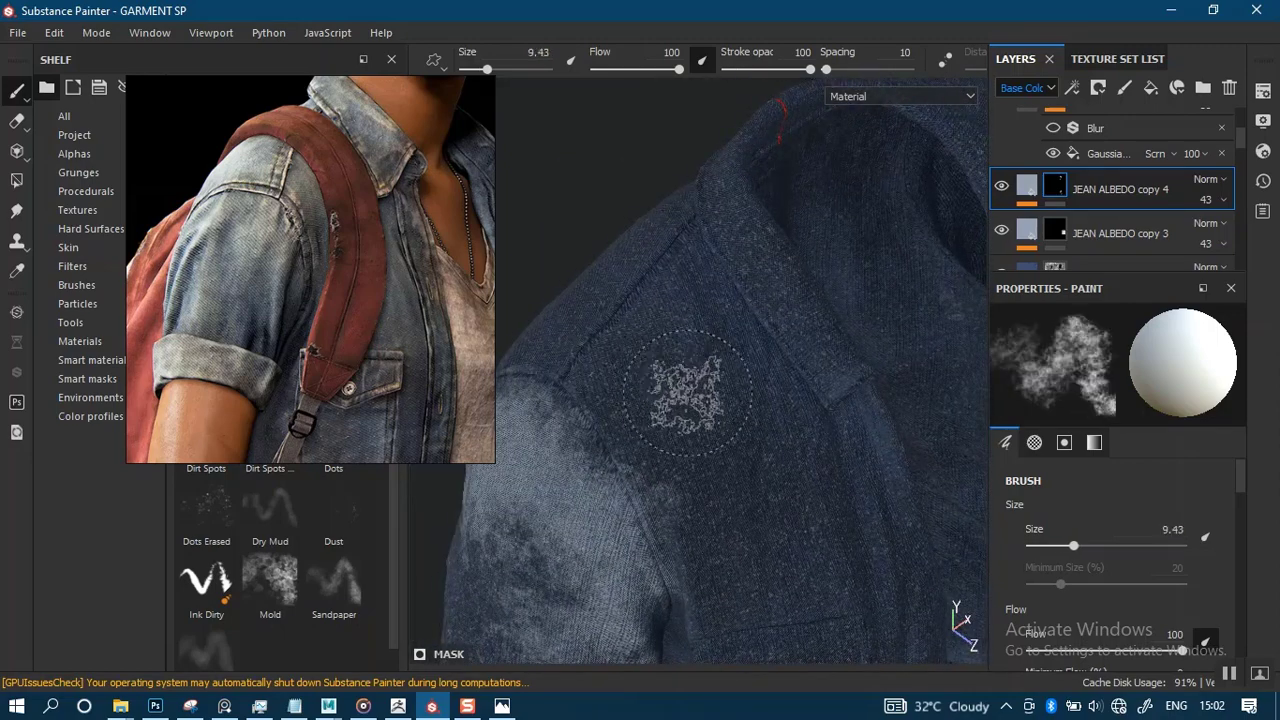
pyautogui.moveTo(687, 393)
pyautogui.keyDown('alt'); pyautogui.mouseDown()
pyautogui.moveTo(745, 395)
pyautogui.moveTo(660, 378)
pyautogui.mouseUp(); pyautogui.keyUp('alt')
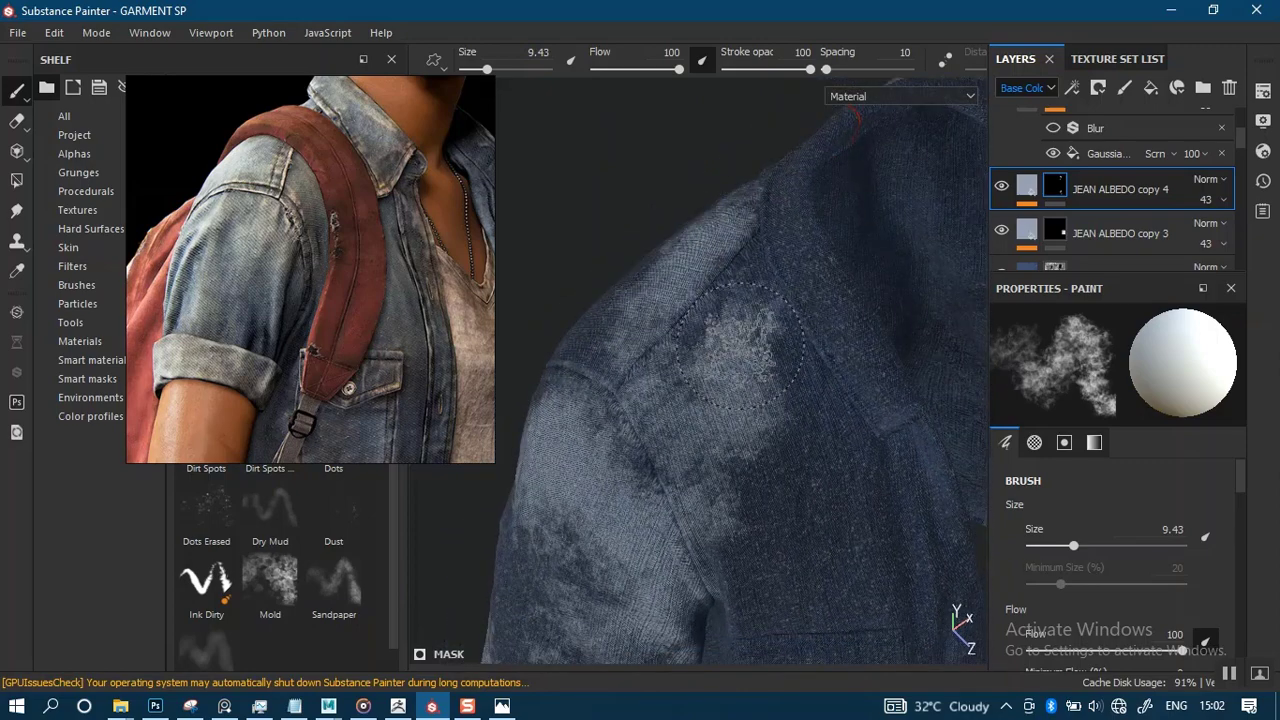
# Set the brush size to 27.8 and frame the reference's back view beside the shirt's upper back.
pyautogui.moveTo(689, 218)
pyautogui.keyDown('alt'); pyautogui.mouseDown()
pyautogui.moveTo(729, 206)
pyautogui.moveTo(892, 380)
pyautogui.moveTo(906, 349)
pyautogui.moveTo(709, 449)
pyautogui.moveTo(660, 455)
pyautogui.mouseUp(); pyautogui.keyUp('alt')
pyautogui.keyDown('ctrl'); pyautogui.moveTo(673, 410); pyautogui.dragTo(740, 410, button='right'); pyautogui.keyUp('ctrl')
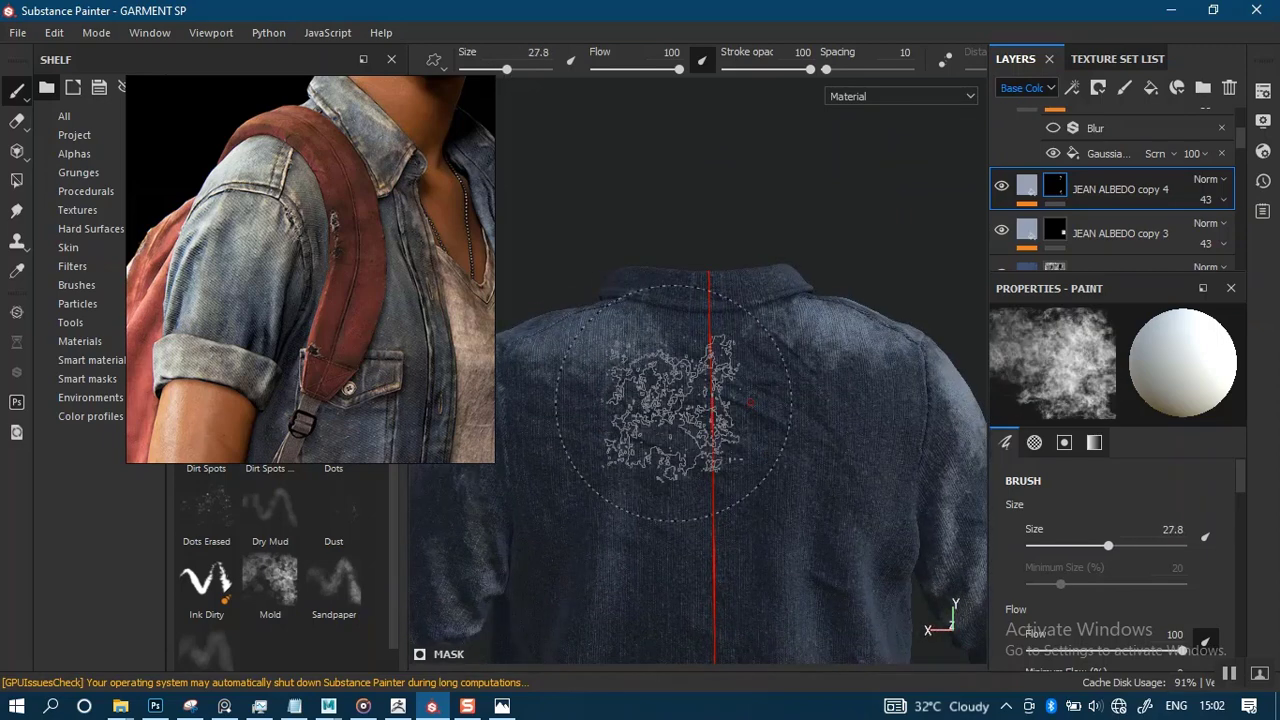
pyautogui.scroll(-6, 309, 315)
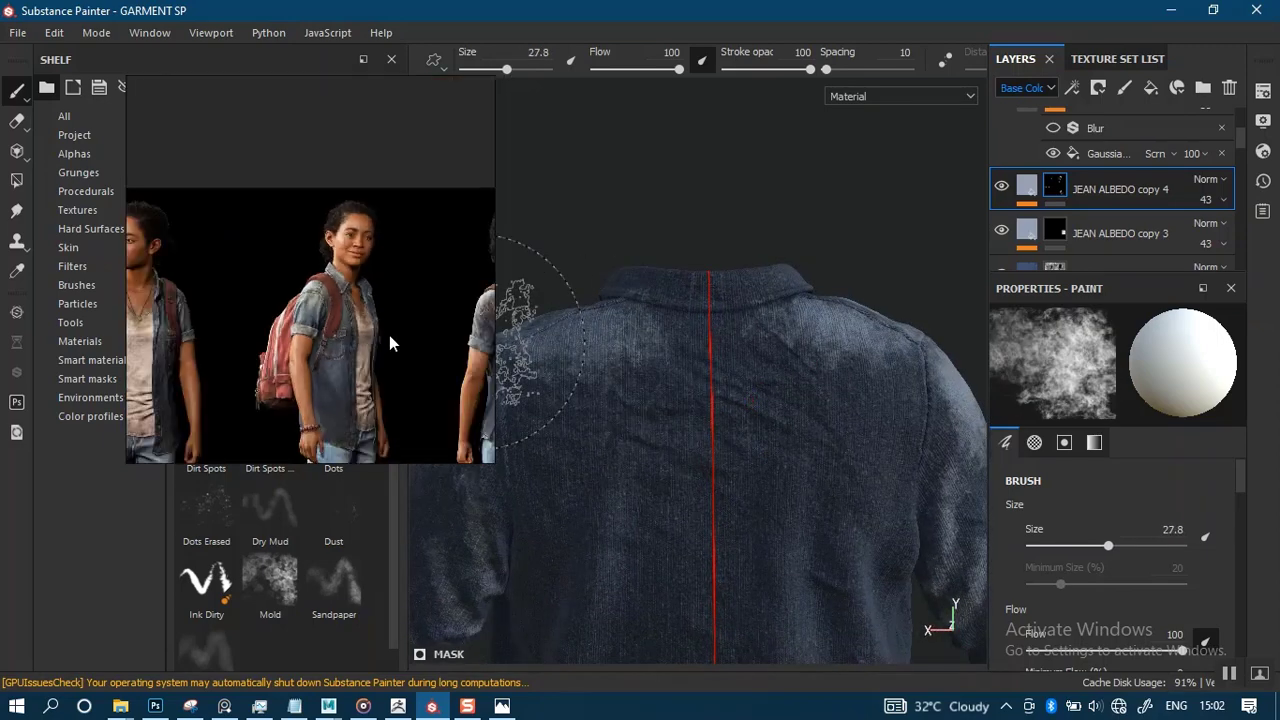
pyautogui.moveTo(389, 335); pyautogui.dragTo(292, 323, button='middle')
pyautogui.scroll(6, 292, 323)
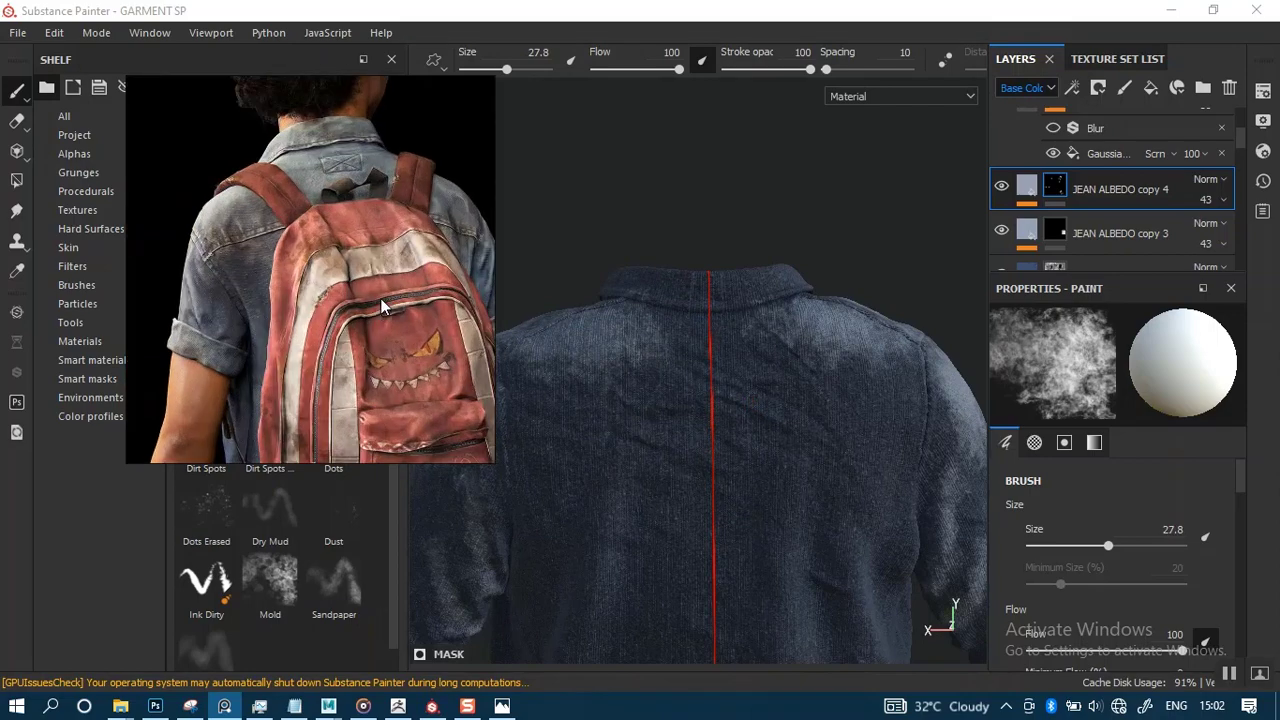
pyautogui.scroll(-1, 336, 354)
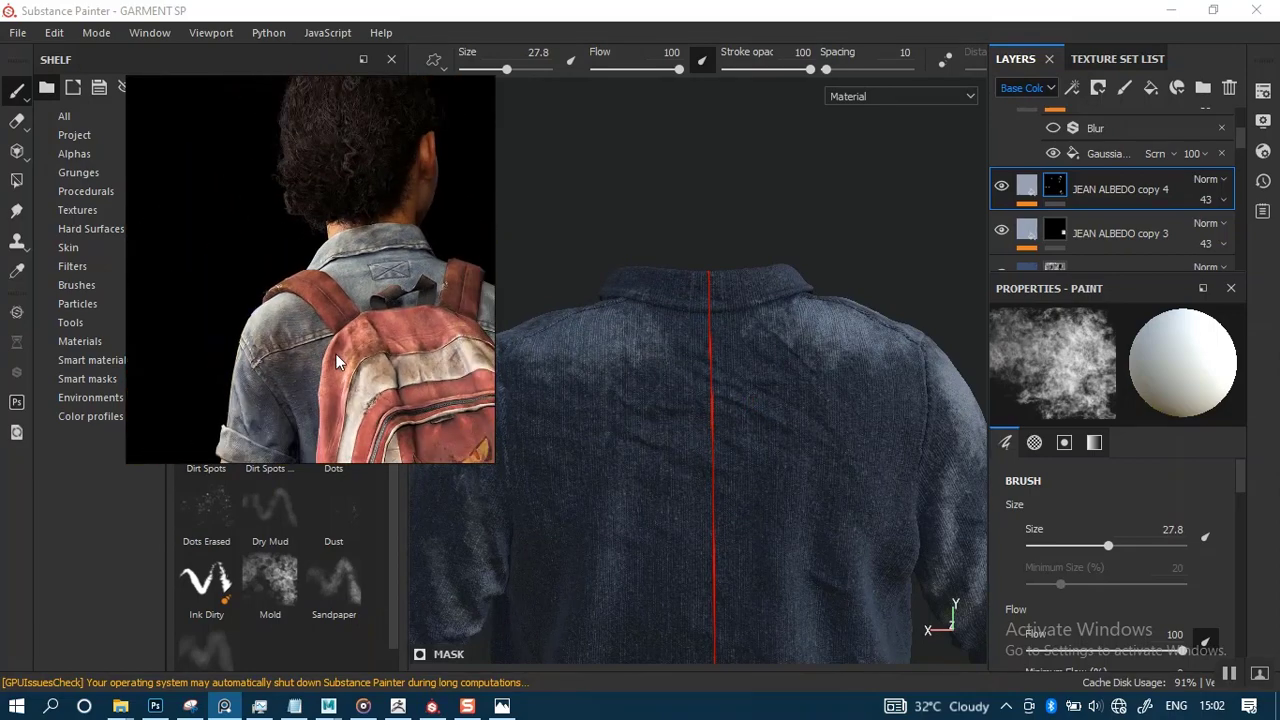
# Reduce the brush size to 12.05 and paint a continuous faded band across the upper back below the collar.
pyautogui.moveTo(786, 371)
pyautogui.keyDown('alt'); pyautogui.mouseDown()
pyautogui.moveTo(823, 491)
pyautogui.moveTo(816, 560)
pyautogui.moveTo(816, 500)
pyautogui.mouseUp(); pyautogui.keyUp('alt')
pyautogui.keyDown('alt'); pyautogui.moveTo(816, 500); pyautogui.dragTo(860, 500, button='right'); pyautogui.keyUp('alt')
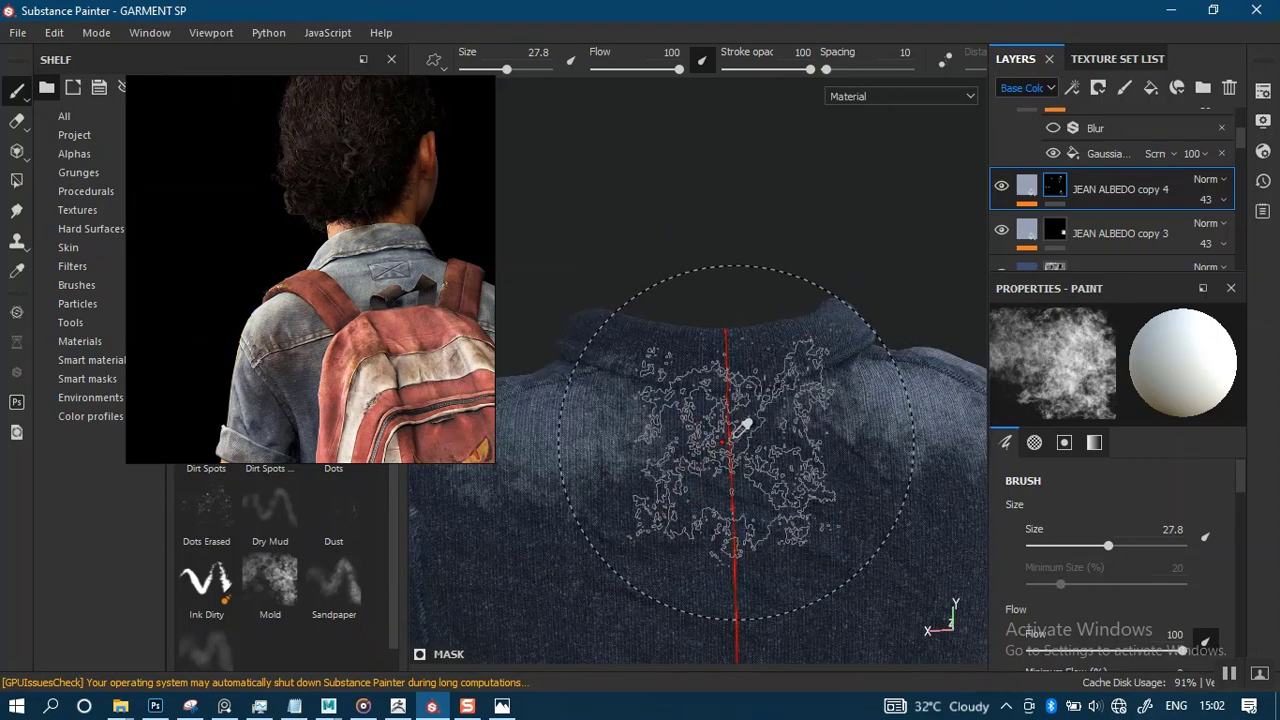
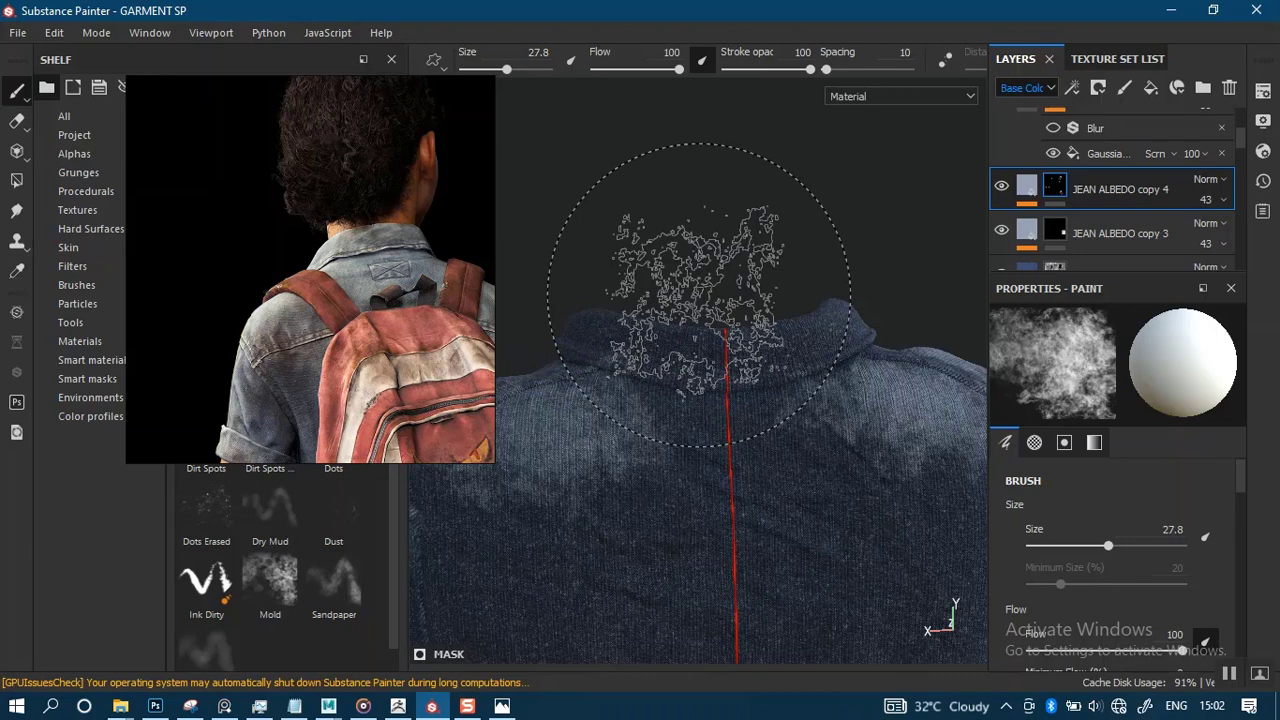
pyautogui.press('[')
pyautogui.press('[')
pyautogui.press('[')
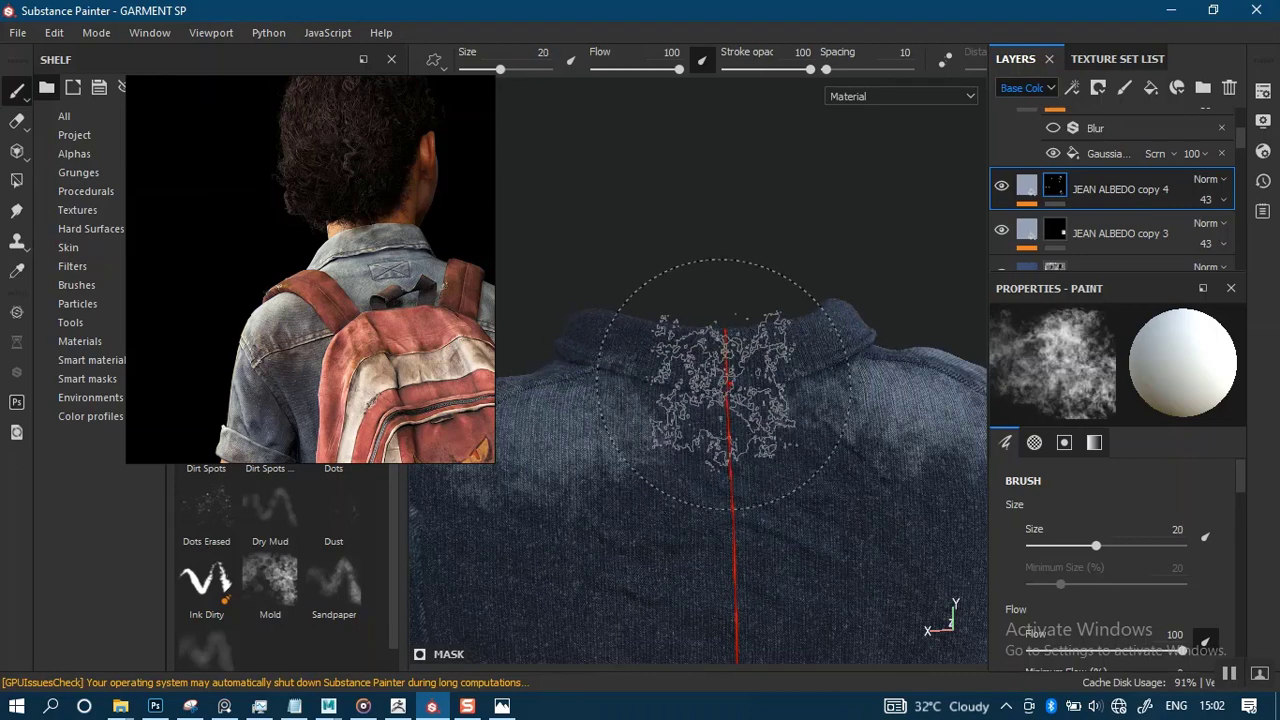
pyautogui.press('[')
pyautogui.press('[')
pyautogui.press('[')
pyautogui.press('[')
pyautogui.press('[')
pyautogui.moveTo(668, 449)
pyautogui.mouseDown()
pyautogui.moveTo(807, 429)
pyautogui.moveTo(605, 455)
pyautogui.mouseUp()
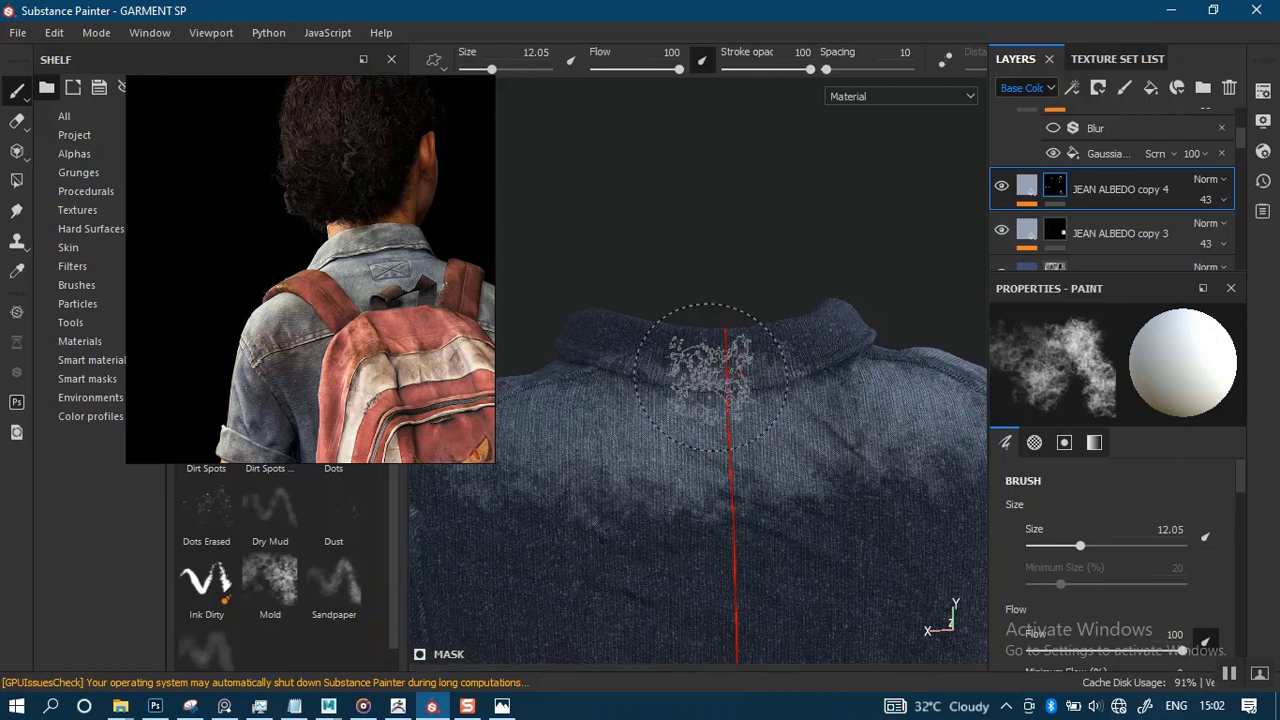
# Paint fading around the back and sides of the collar, reducing the brush size to 10.7 and then 4.28.
pyautogui.keyDown('alt'); pyautogui.moveTo(695, 401); pyautogui.dragTo(686, 386, button='right'); pyautogui.keyUp('alt')
pyautogui.keyDown('alt'); pyautogui.moveTo(686, 386); pyautogui.dragTo(700, 392, button='middle'); pyautogui.keyUp('alt')
pyautogui.press('[')
pyautogui.press('[')
pyautogui.press('[')
pyautogui.press('[')
pyautogui.press('[')
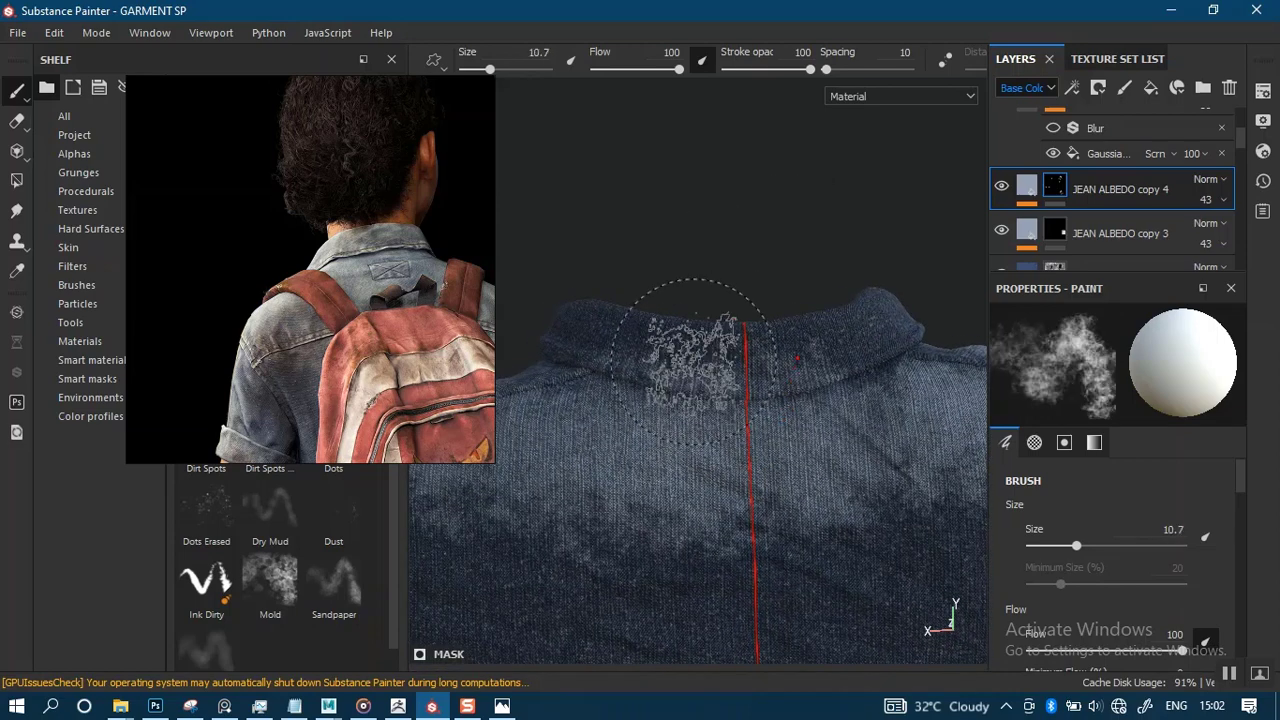
pyautogui.press('[')
pyautogui.press('[')
pyautogui.keyDown('alt'); pyautogui.moveTo(705, 396); pyautogui.dragTo(720, 417, button='right'); pyautogui.keyUp('alt')
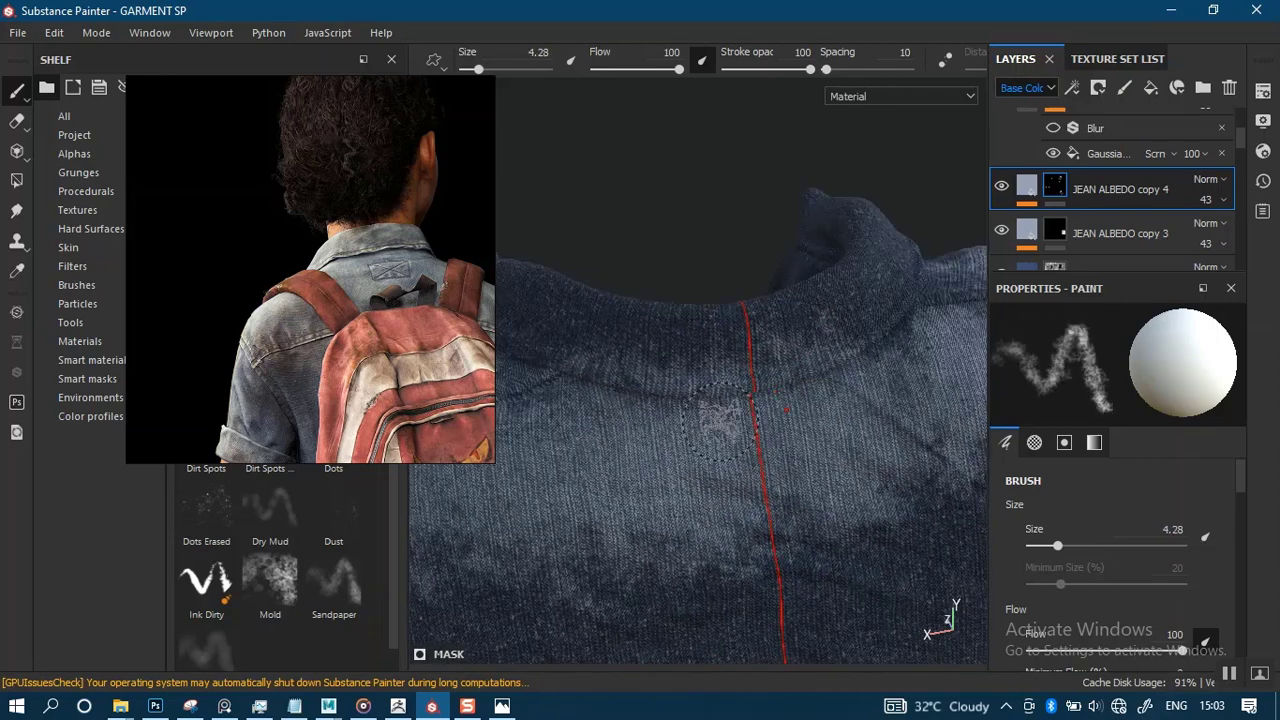
pyautogui.keyDown('alt'); pyautogui.moveTo(720, 417); pyautogui.dragTo(717, 363); pyautogui.keyUp('alt')
pyautogui.keyDown('alt'); pyautogui.moveTo(717, 363); pyautogui.dragTo(737, 451, button='middle'); pyautogui.keyUp('alt')
pyautogui.keyDown('alt'); pyautogui.moveTo(737, 451); pyautogui.dragTo(727, 372); pyautogui.keyUp('alt')
pyautogui.keyDown('alt'); pyautogui.moveTo(727, 372); pyautogui.dragTo(734, 400, button='right'); pyautogui.keyUp('alt')
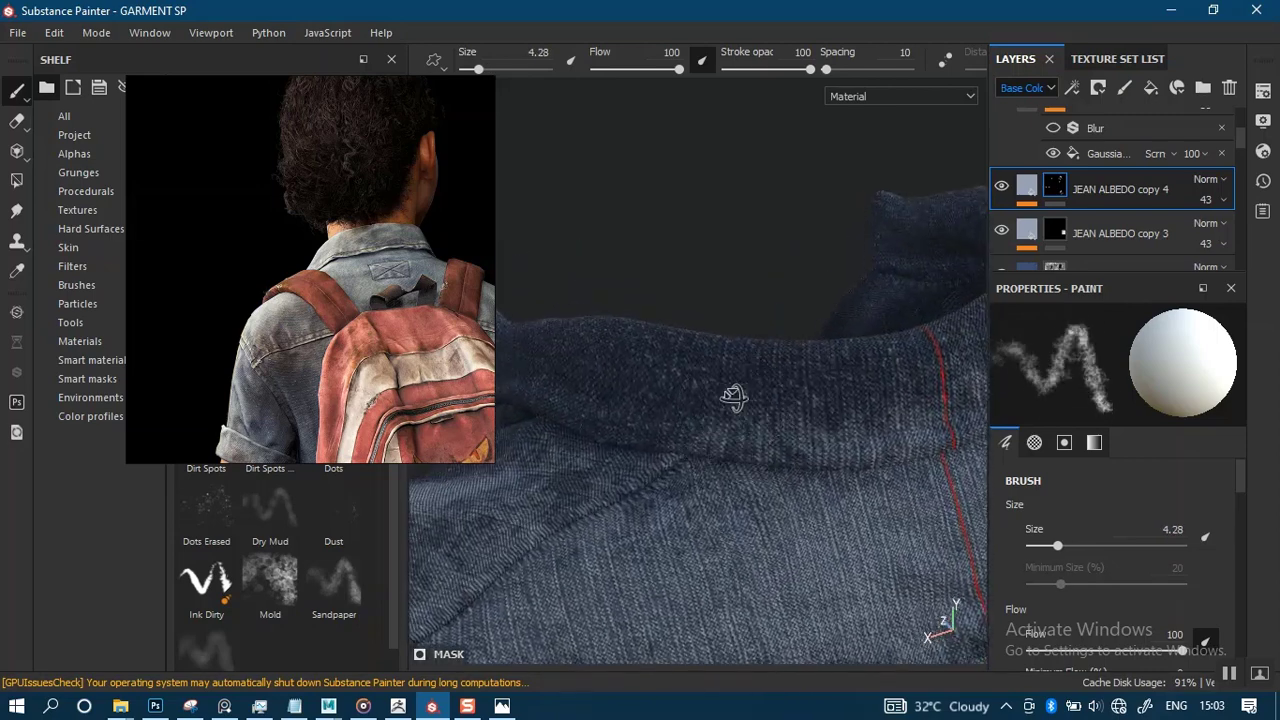
pyautogui.keyDown('alt'); pyautogui.moveTo(734, 400); pyautogui.dragTo(720, 382, button='middle'); pyautogui.keyUp('alt')
pyautogui.moveTo(926, 330)
pyautogui.keyDown('alt'); pyautogui.mouseDown()
pyautogui.moveTo(820, 326)
pyautogui.moveTo(786, 300)
pyautogui.moveTo(900, 250)
pyautogui.moveTo(550, 302)
pyautogui.mouseUp(); pyautogui.keyUp('alt')
pyautogui.keyDown('alt'); pyautogui.moveTo(795, 343); pyautogui.dragTo(790, 189, button='right'); pyautogui.keyUp('alt')
# Frame the reference's lower back and shirt hem for comparison with the back of the shirt model.
pyautogui.moveTo(275, 359); pyautogui.dragTo(253, 130, button='middle')
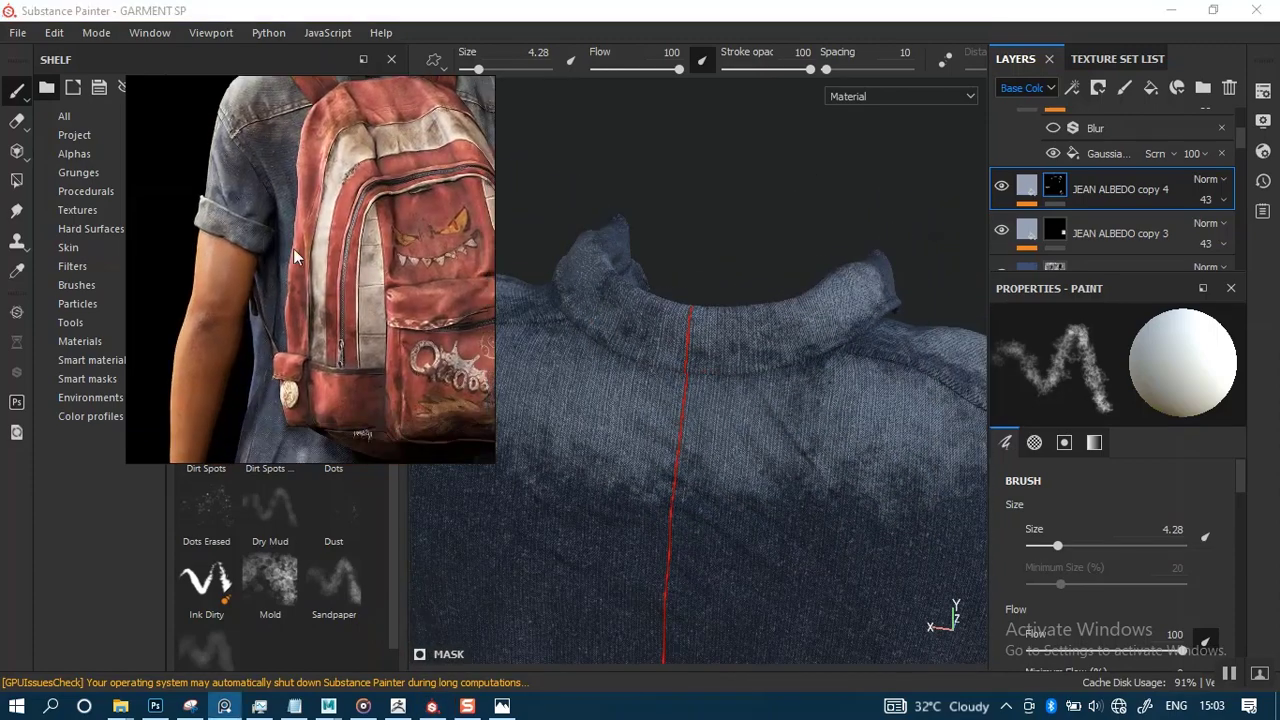
pyautogui.moveTo(410, 438); pyautogui.dragTo(382, 325, button='middle')
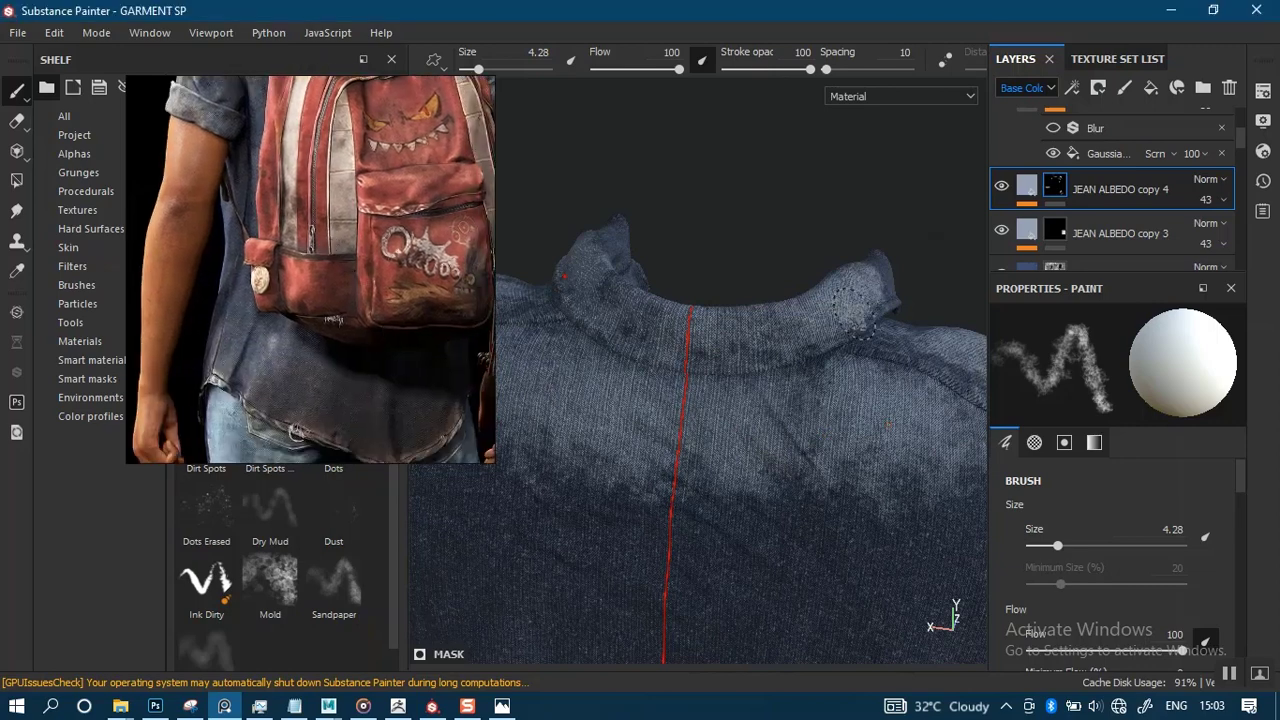
pyautogui.keyDown('alt'); pyautogui.moveTo(855, 317); pyautogui.dragTo(831, 354, button='right'); pyautogui.keyUp('alt')
pyautogui.keyDown('alt'); pyautogui.moveTo(750, 560); pyautogui.dragTo(788, 391, button='middle'); pyautogui.keyUp('alt')
pyautogui.keyDown('alt'); pyautogui.moveTo(788, 392); pyautogui.dragTo(828, 265); pyautogui.keyUp('alt')
pyautogui.keyDown('alt'); pyautogui.moveTo(800, 368); pyautogui.dragTo(836, 520, button='middle'); pyautogui.keyUp('alt')
# Set the brush size to 23.74 and dab fading at the lower edge of the faded upper-back band.
pyautogui.keyDown('ctrl'); pyautogui.moveTo(757, 349); pyautogui.dragTo(703, 352, button='right'); pyautogui.keyUp('ctrl')
pyautogui.moveTo(709, 355)
pyautogui.mouseDown()
pyautogui.moveTo(716, 390)
pyautogui.moveTo(697, 378)
pyautogui.moveTo(710, 376)
pyautogui.mouseUp()
pyautogui.keyDown('alt'); pyautogui.moveTo(788, 122); pyautogui.dragTo(756, 76, button='right'); pyautogui.keyUp('alt')
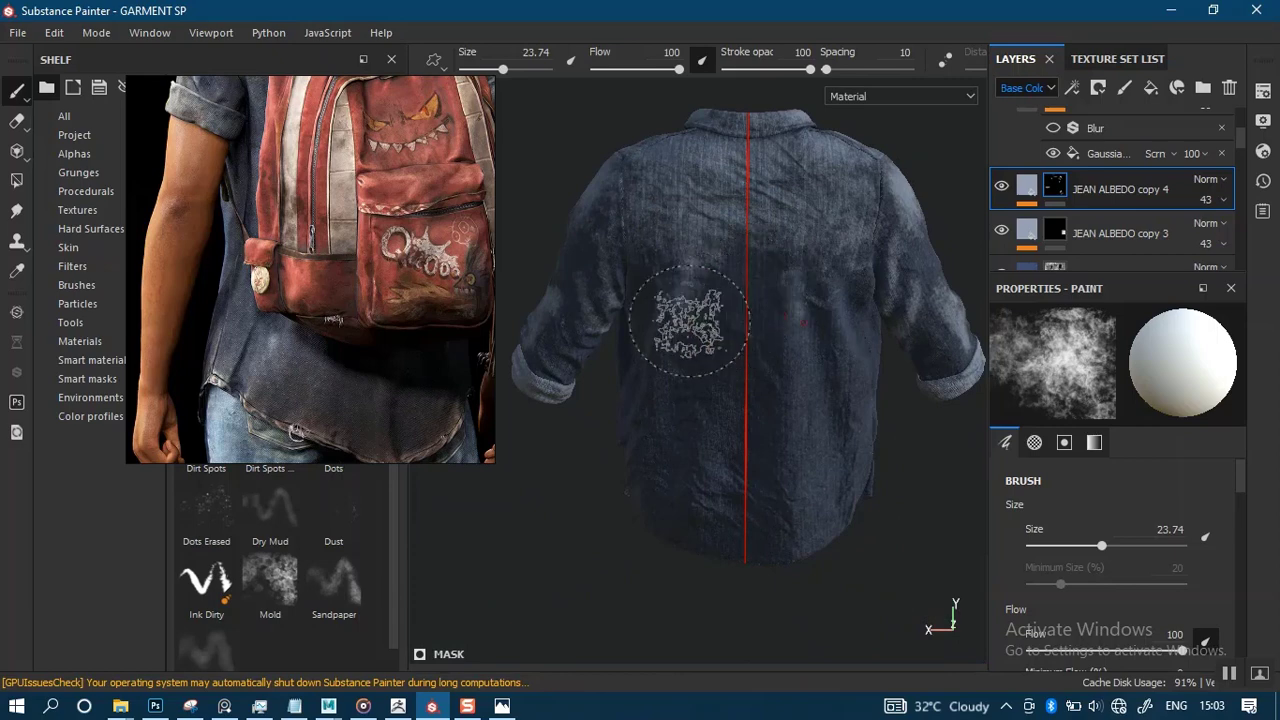
pyautogui.keyDown('alt'); pyautogui.moveTo(688, 322); pyautogui.dragTo(703, 302, button='middle'); pyautogui.keyUp('alt')
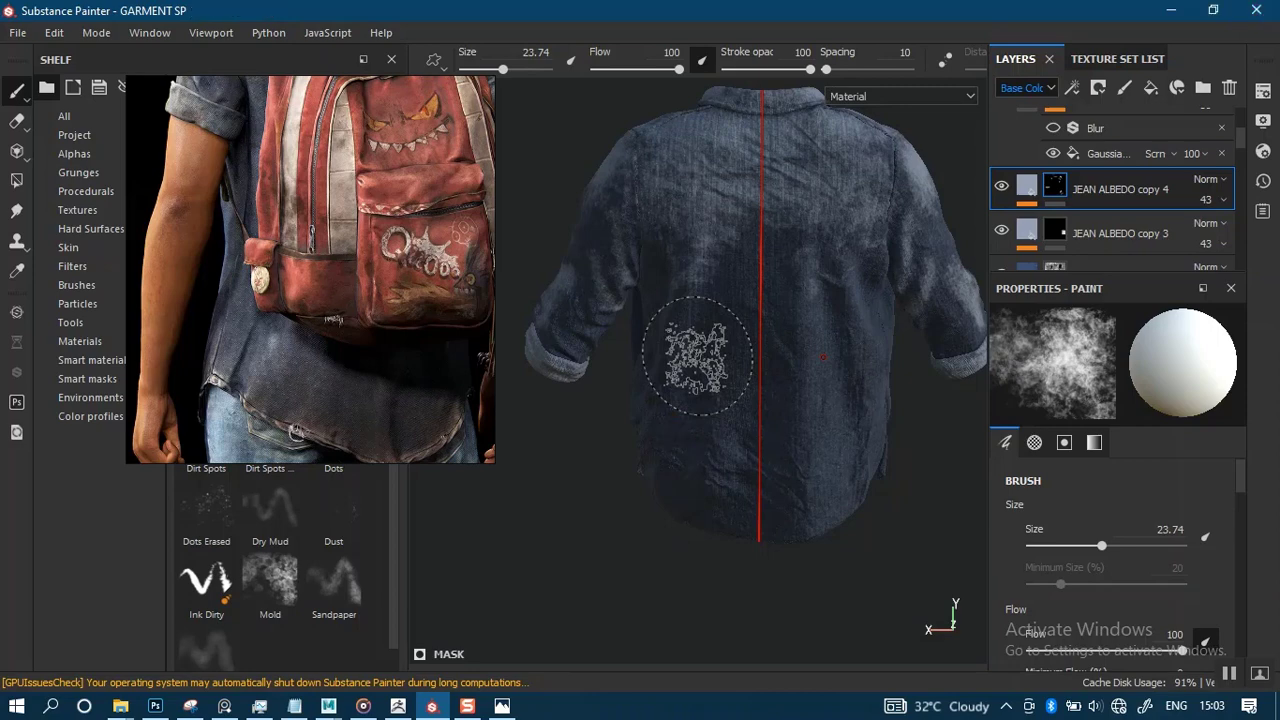
pyautogui.keyDown('alt'); pyautogui.moveTo(697, 356); pyautogui.dragTo(697, 266, button='middle'); pyautogui.keyUp('alt')
pyautogui.keyDown('alt'); pyautogui.moveTo(676, 423); pyautogui.dragTo(697, 457, button='right'); pyautogui.keyUp('alt')
pyautogui.keyDown('alt'); pyautogui.moveTo(717, 242); pyautogui.dragTo(697, 400, button='middle'); pyautogui.keyUp('alt')
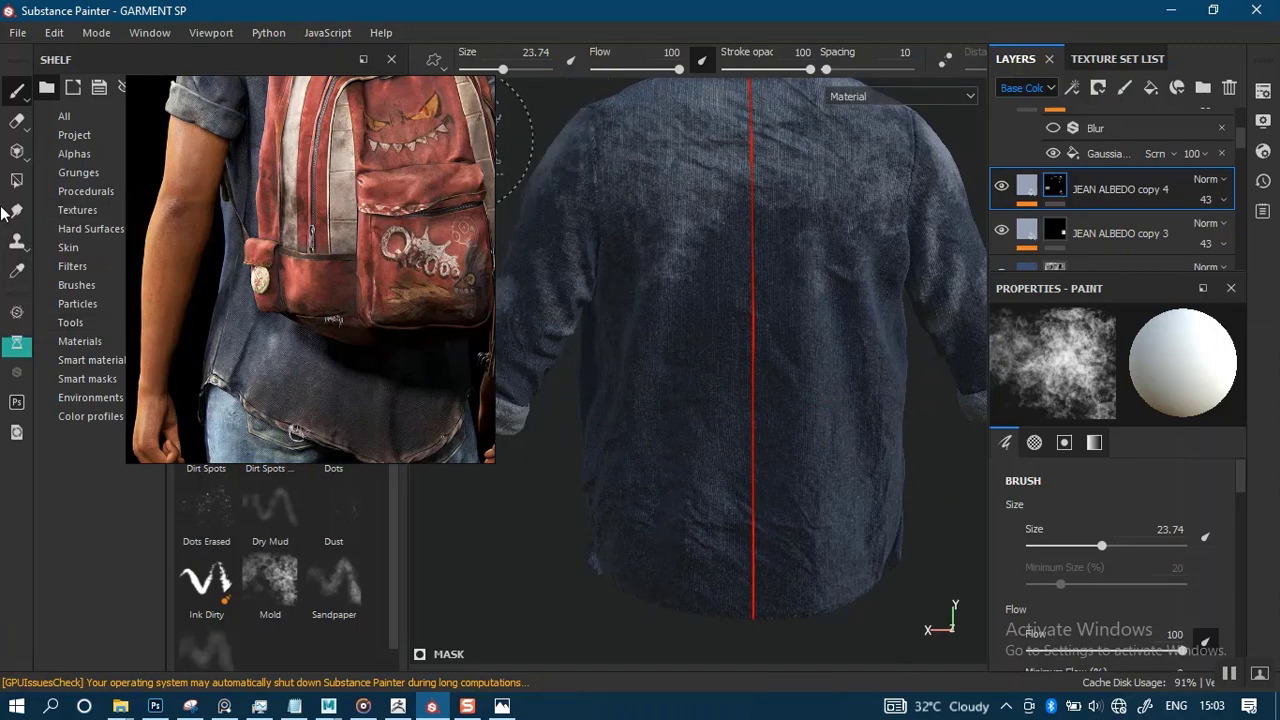
# Turn off symmetry and return to the Paint brush on the JEAN ALBEDO copy 4 mask.
pyautogui.click(18, 181)
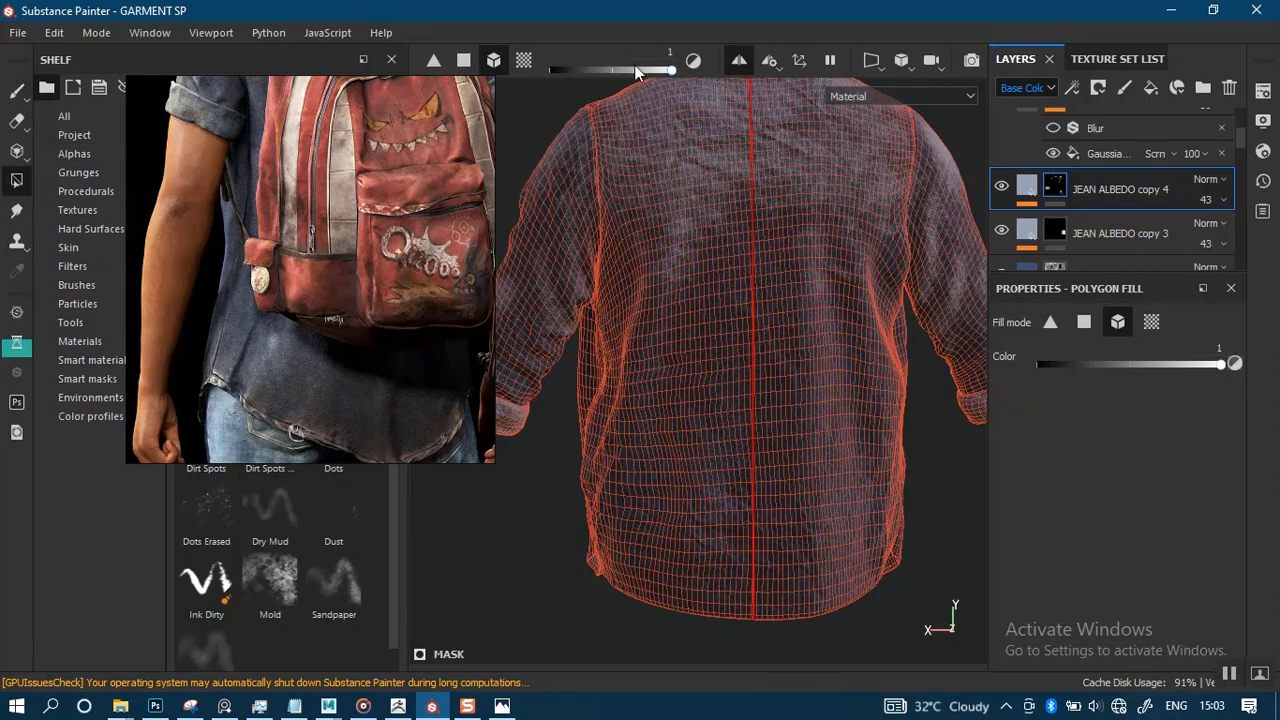
pyautogui.click(740, 61)
pyautogui.scroll(1, 764, 388)
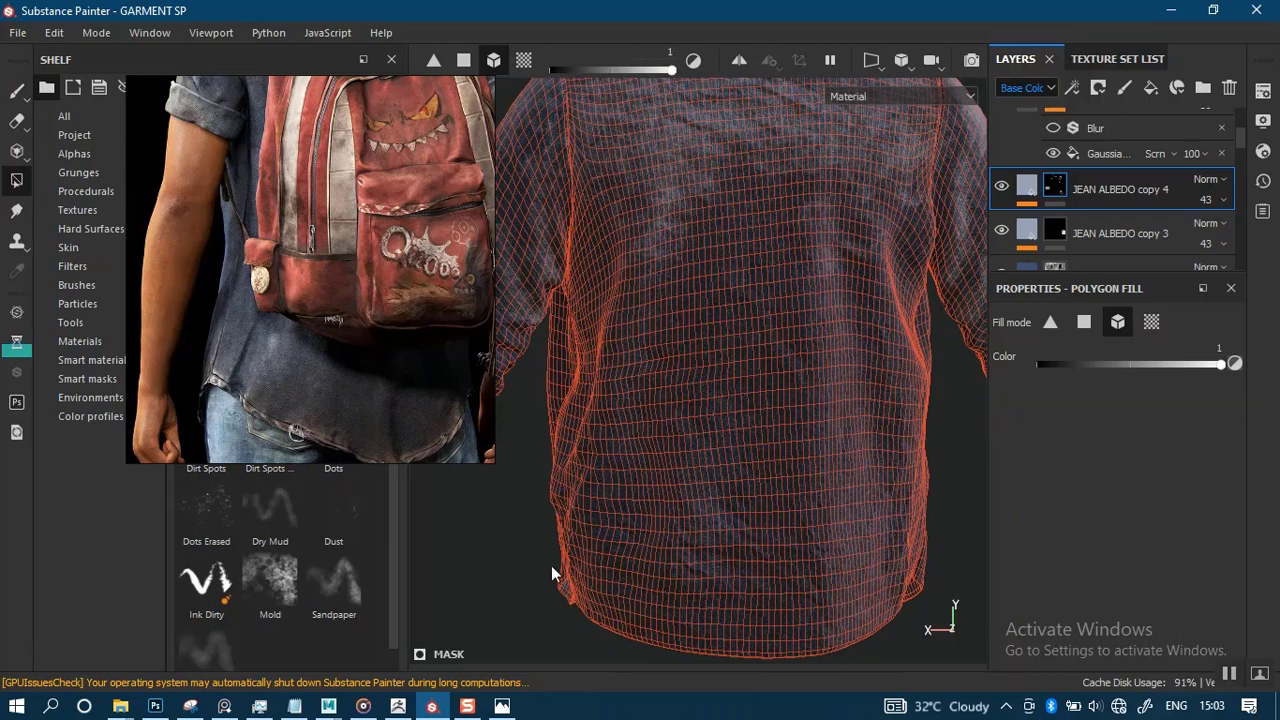
pyautogui.press('1')
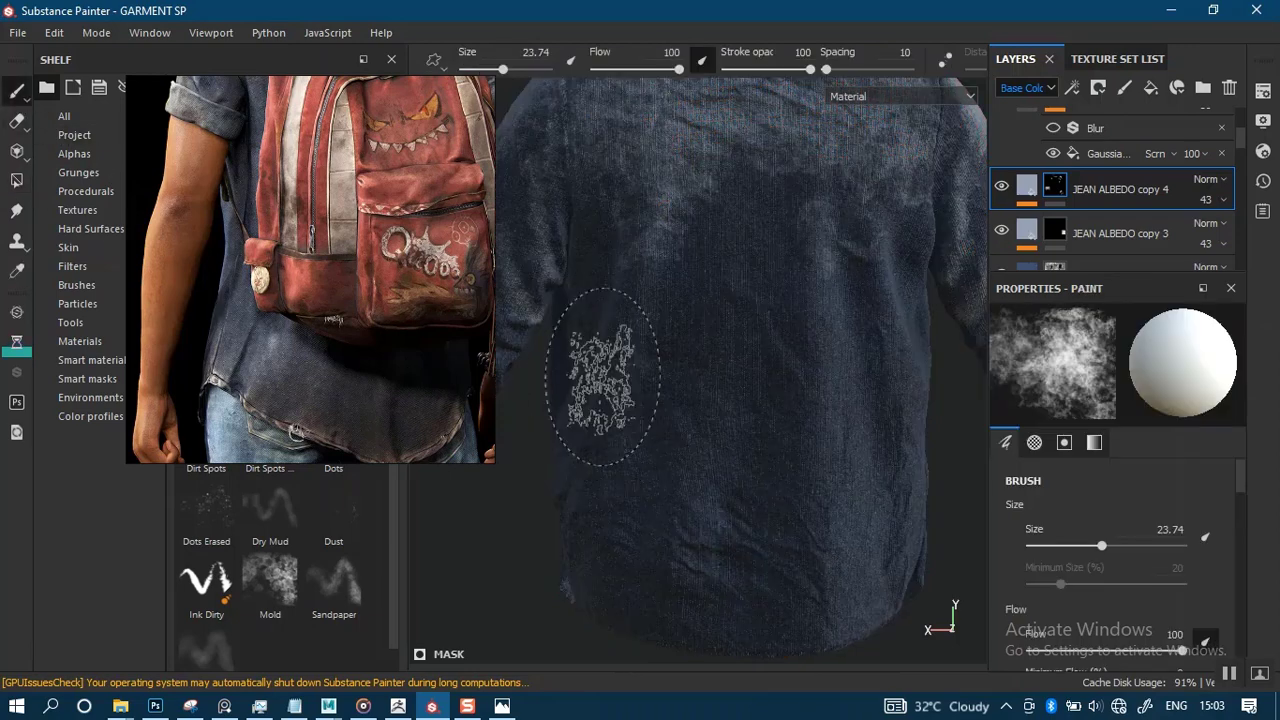
# Reduce the brush size to 18.25 and paint a faded patch on one side of the lower back above the hem.
pyautogui.keyDown('ctrl'); pyautogui.moveTo(682, 383); pyautogui.dragTo(631, 321, button='right'); pyautogui.keyUp('ctrl')
pyautogui.keyDown('shift'); pyautogui.moveTo(790, 385); pyautogui.dragTo(701, 389, button='right'); pyautogui.keyUp('shift')
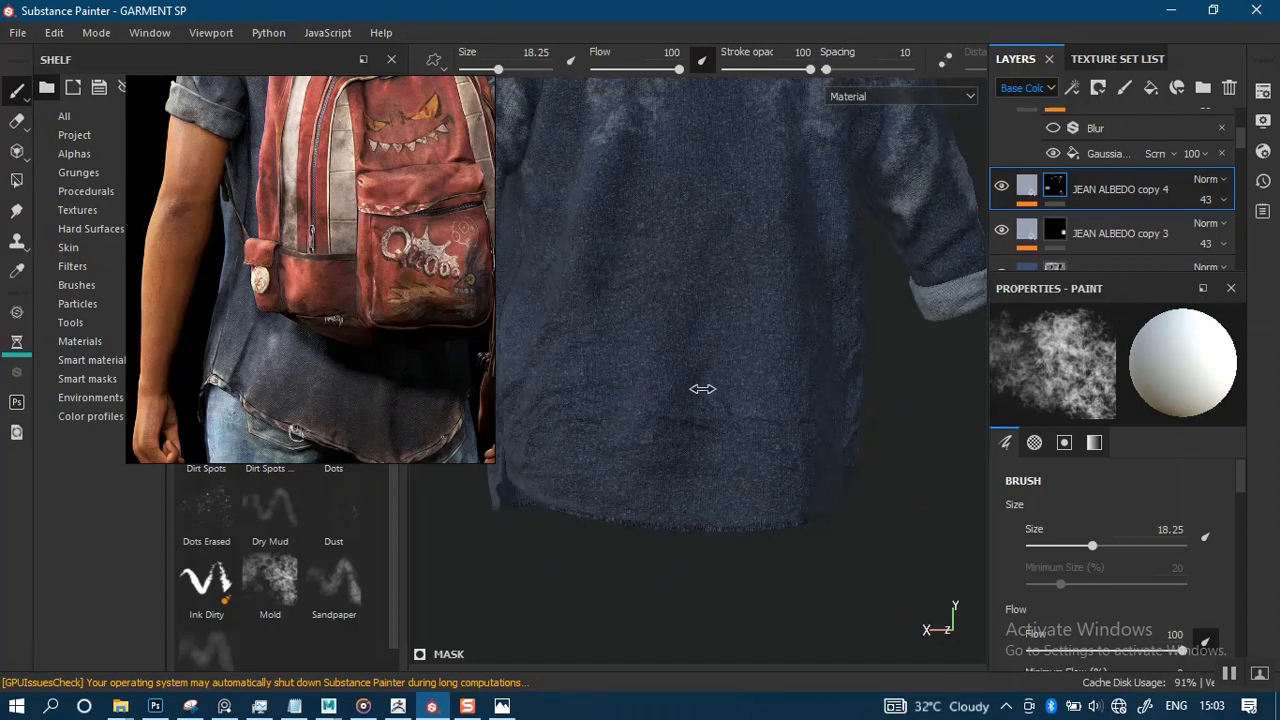
pyautogui.keyDown('alt'); pyautogui.moveTo(663, 425); pyautogui.dragTo(706, 453, button='middle'); pyautogui.keyUp('alt')
pyautogui.scroll(1, 643, 428)
pyautogui.moveTo(645, 327); pyautogui.dragTo(614, 400)
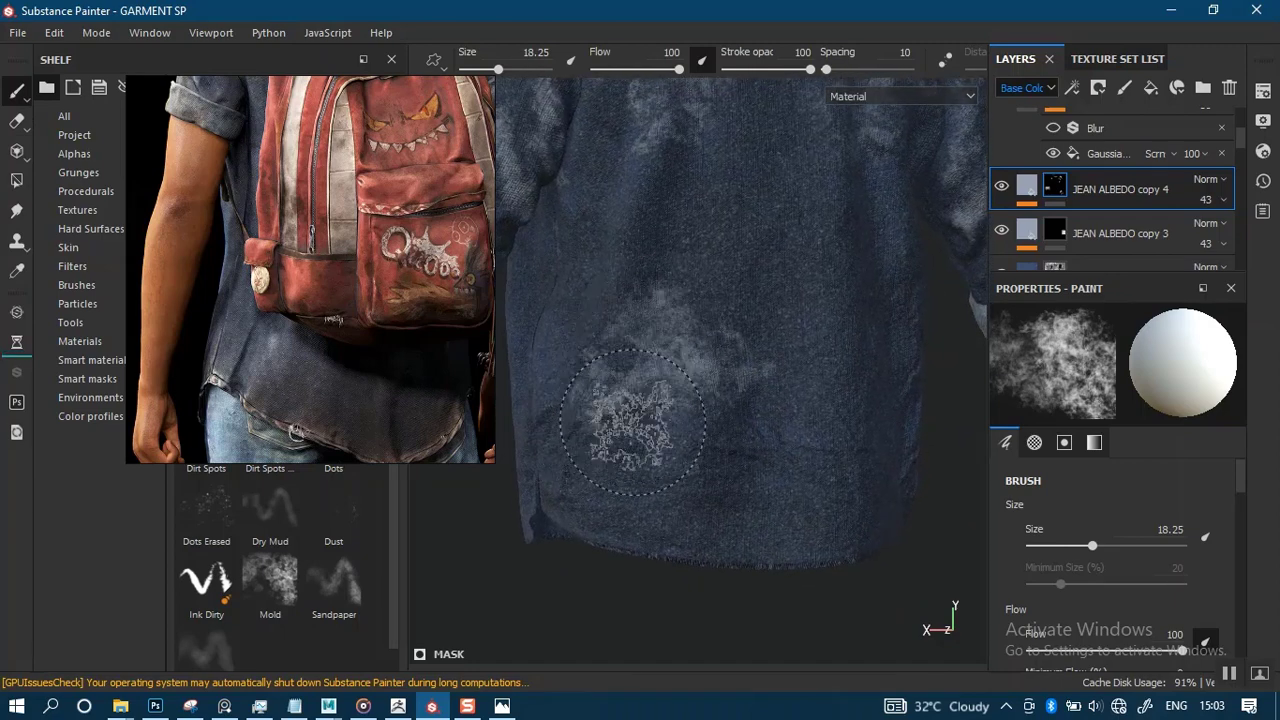
# Save the project and undo the faded patch painted on the shirt's lower back.
pyautogui.hotkey('ctrl', 's')
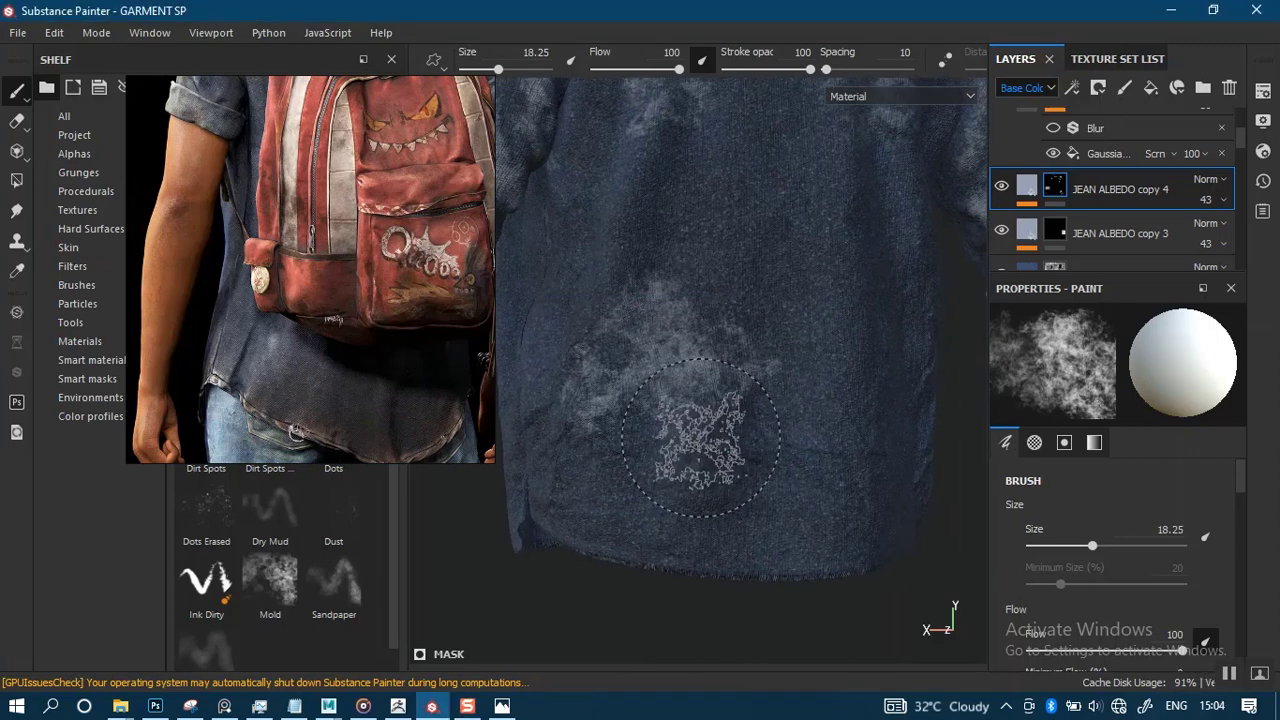
pyautogui.hotkey('ctrl', 'z')
# Paint worn fading on the shirt's lower back near the side seam, with the brush size reduced to 10.7.
pyautogui.press('[')
pyautogui.press('[')
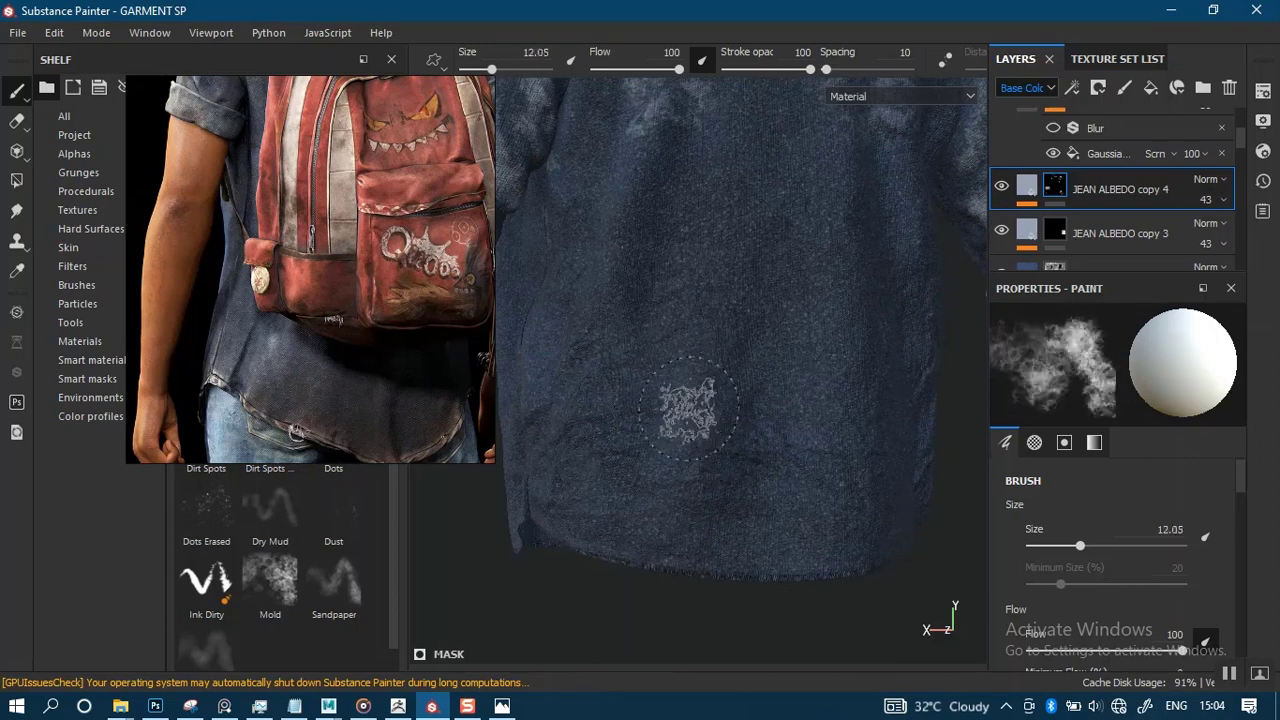
pyautogui.press('[')
pyautogui.moveTo(693, 349)
pyautogui.mouseDown()
pyautogui.moveTo(610, 470)
pyautogui.moveTo(630, 352)
pyautogui.mouseUp()
pyautogui.keyDown('alt'); pyautogui.moveTo(766, 341); pyautogui.dragTo(630, 405); pyautogui.keyUp('alt')
pyautogui.keyDown('alt'); pyautogui.moveTo(692, 404); pyautogui.dragTo(560, 424, button='middle'); pyautogui.keyUp('alt')
pyautogui.moveTo(772, 383)
pyautogui.keyDown('shift'); pyautogui.mouseDown(button='right')
pyautogui.moveTo(676, 412)
pyautogui.moveTo(661, 409)
pyautogui.moveTo(670, 398)
pyautogui.mouseUp(button='right'); pyautogui.keyUp('shift')
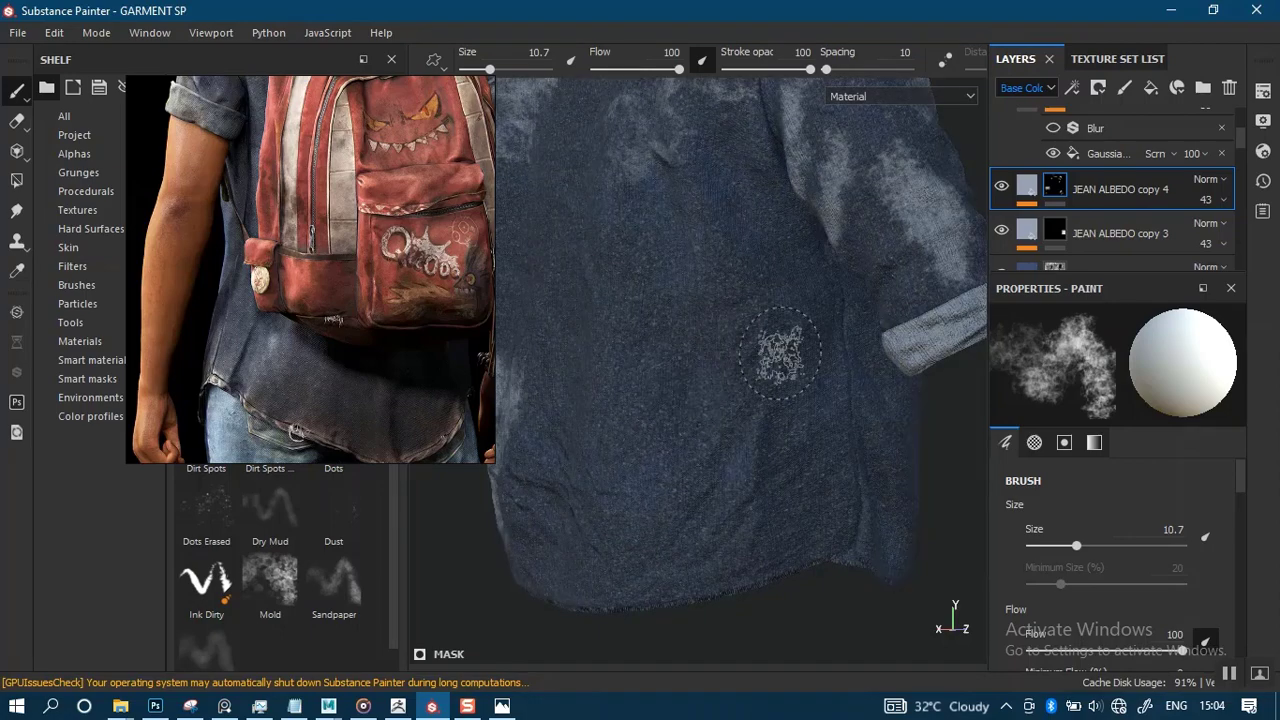
pyautogui.moveTo(786, 340)
pyautogui.mouseDown()
pyautogui.moveTo(776, 452)
pyautogui.moveTo(743, 505)
pyautogui.moveTo(712, 349)
pyautogui.moveTo(738, 446)
pyautogui.mouseUp()
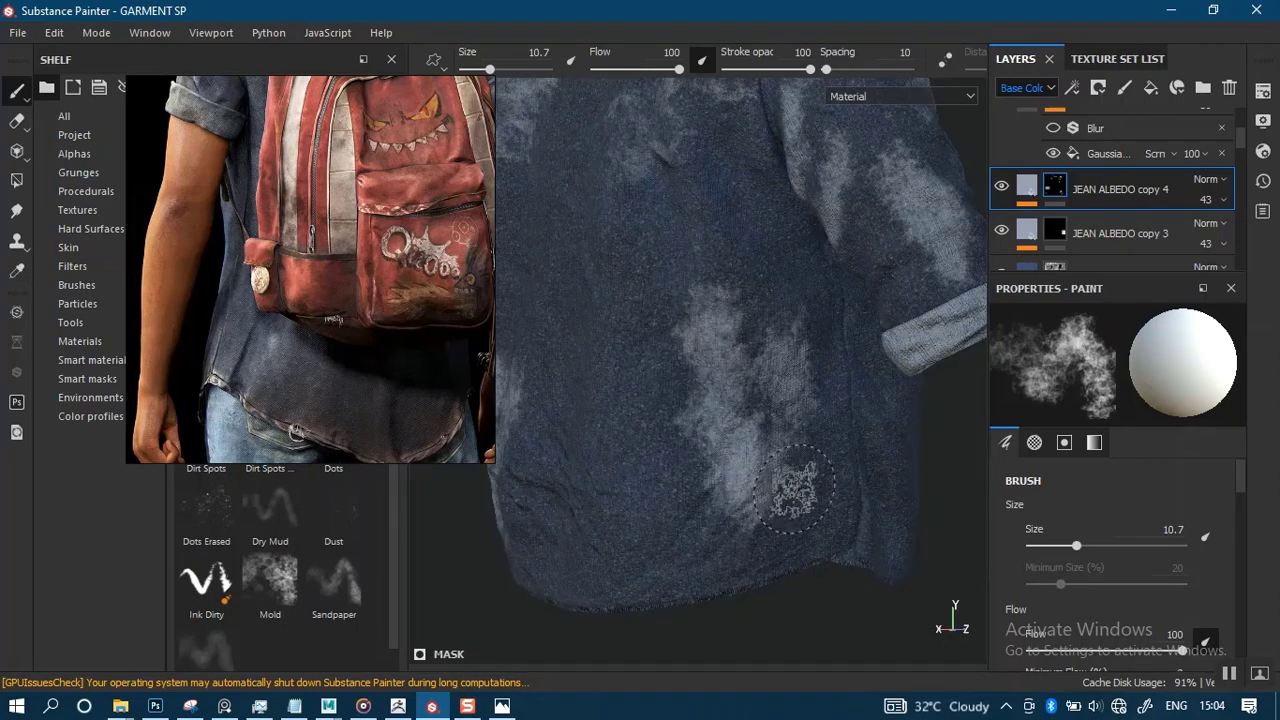
# Compare the shirt's front with the reference character's jacket, around the chest pocket and button placket.
pyautogui.moveTo(780, 410)
pyautogui.keyDown('alt'); pyautogui.mouseDown(button='right')
pyautogui.moveTo(731, 320)
pyautogui.moveTo(715, 316)
pyautogui.mouseUp(button='right'); pyautogui.keyUp('alt')
pyautogui.moveTo(740, 325)
pyautogui.keyDown('alt'); pyautogui.mouseDown()
pyautogui.moveTo(848, 331)
pyautogui.moveTo(826, 369)
pyautogui.moveTo(750, 362)
pyautogui.moveTo(764, 373)
pyautogui.moveTo(543, 343)
pyautogui.mouseUp(); pyautogui.keyUp('alt')
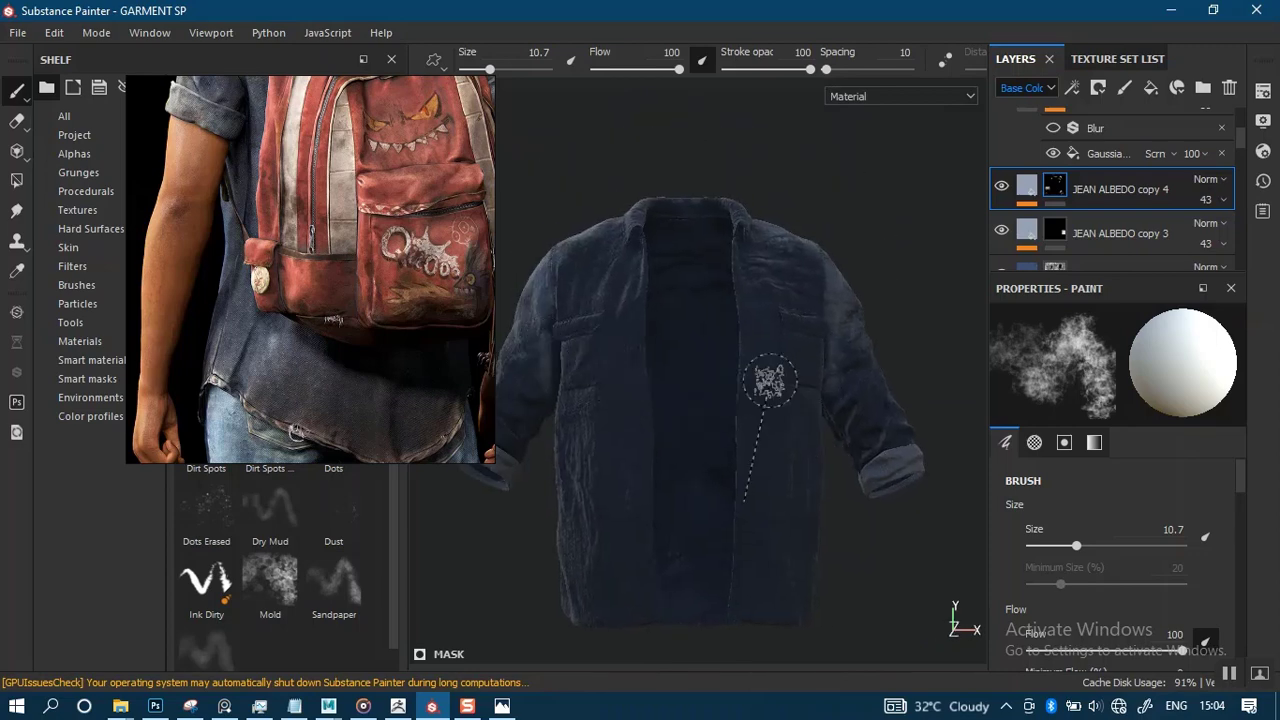
pyautogui.keyDown('shift'); pyautogui.moveTo(769, 380); pyautogui.dragTo(686, 395, button='right'); pyautogui.keyUp('shift')
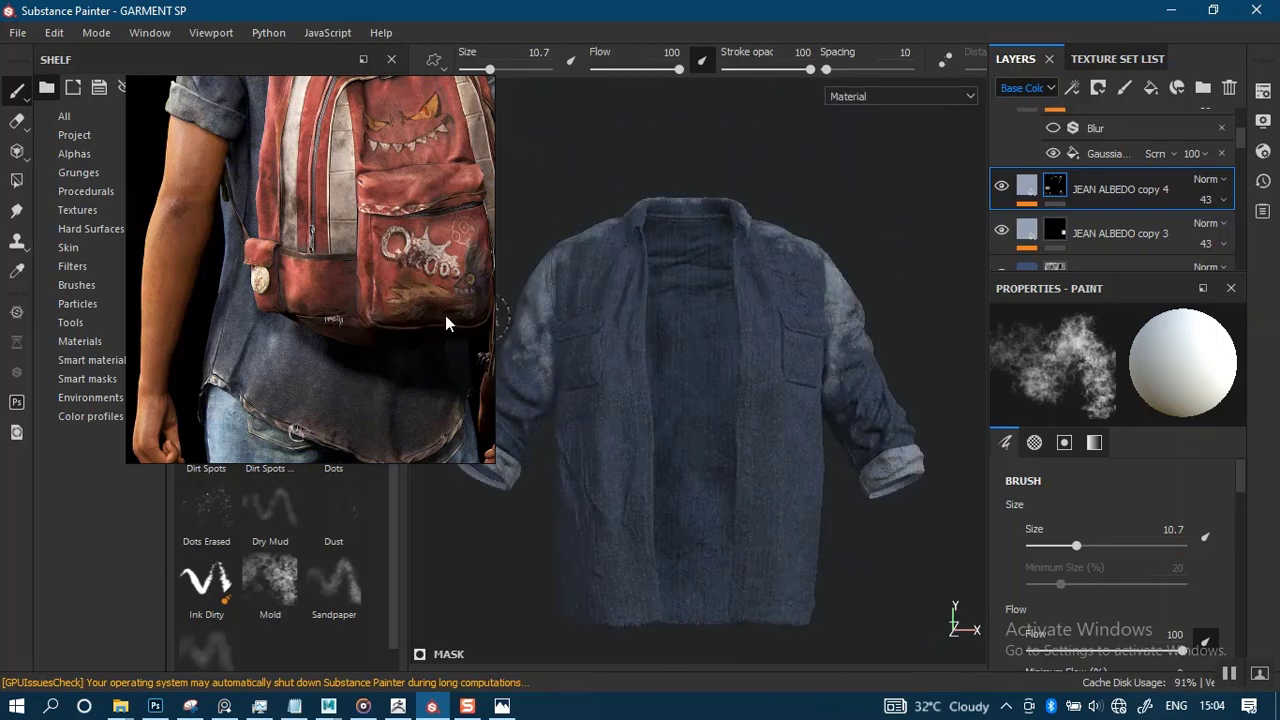
pyautogui.scroll(-4, 445, 315)
pyautogui.moveTo(205, 295); pyautogui.dragTo(301, 234, button='middle')
pyautogui.moveTo(160, 200); pyautogui.dragTo(298, 239, button='middle')
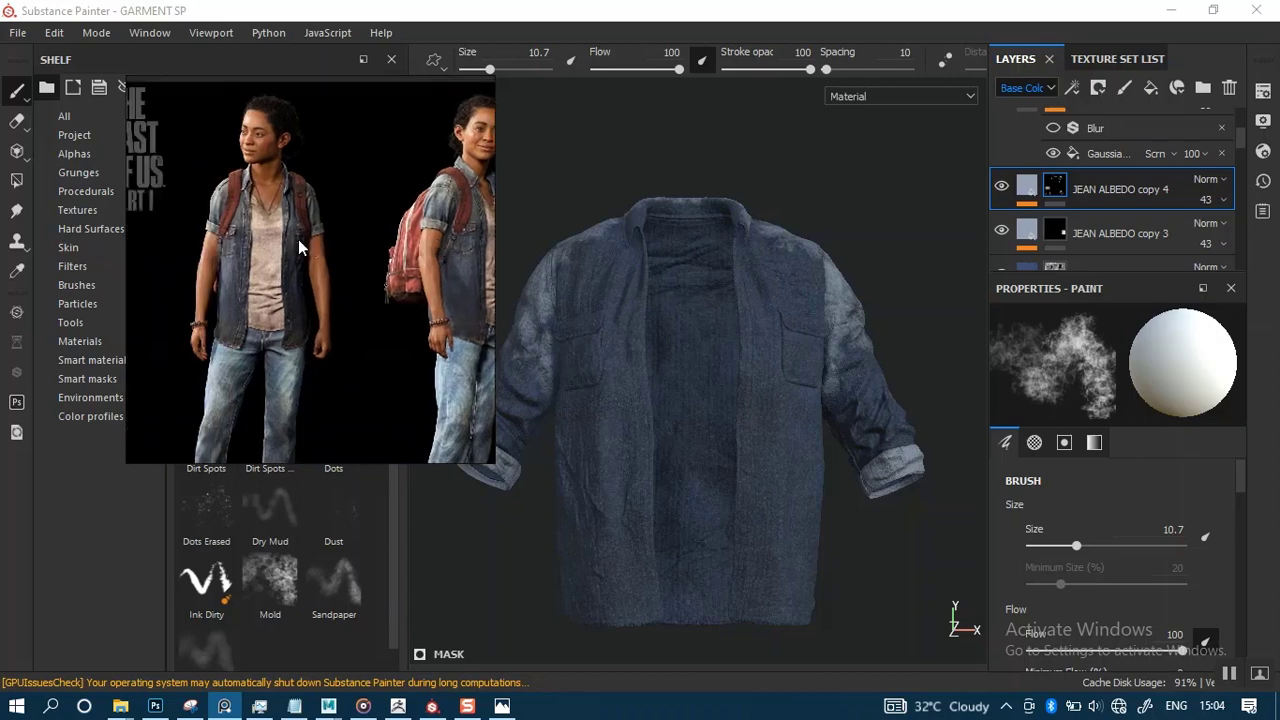
pyautogui.scroll(5, 296, 239)
pyautogui.scroll(3, 387, 257)
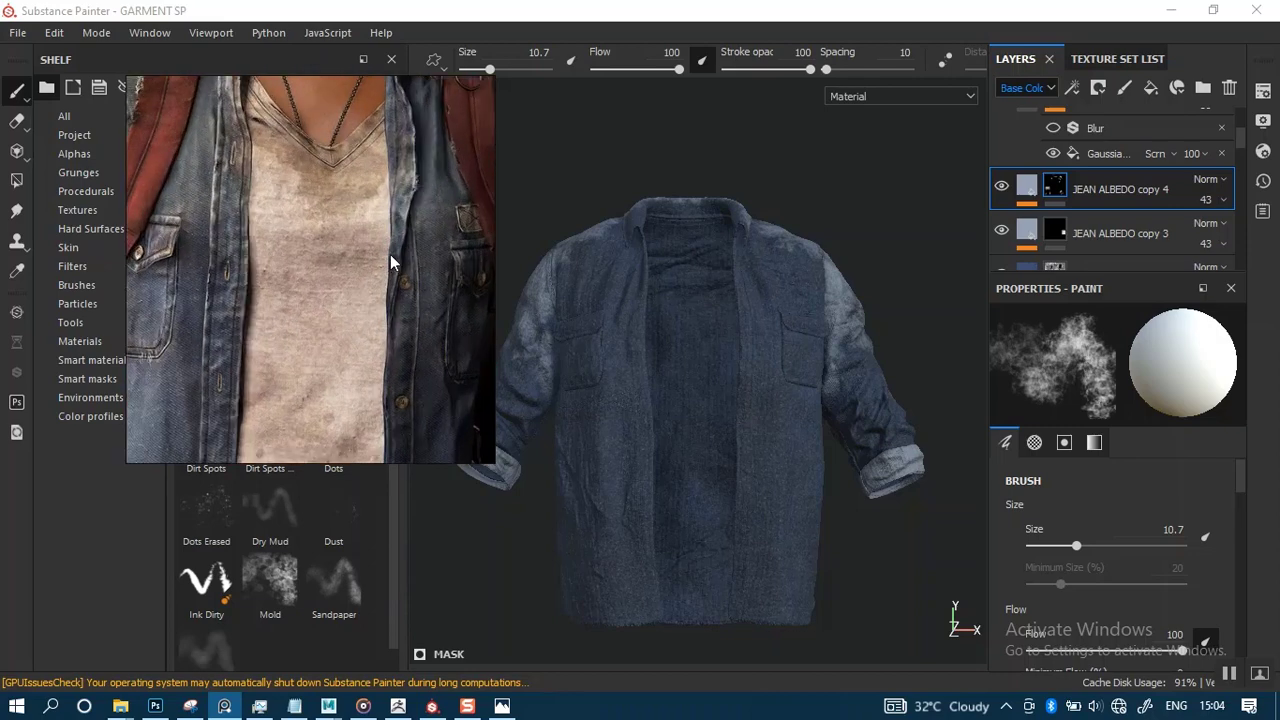
pyautogui.moveTo(390, 254); pyautogui.dragTo(425, 264, button='middle')
pyautogui.moveTo(297, 277); pyautogui.dragTo(408, 179, button='middle')
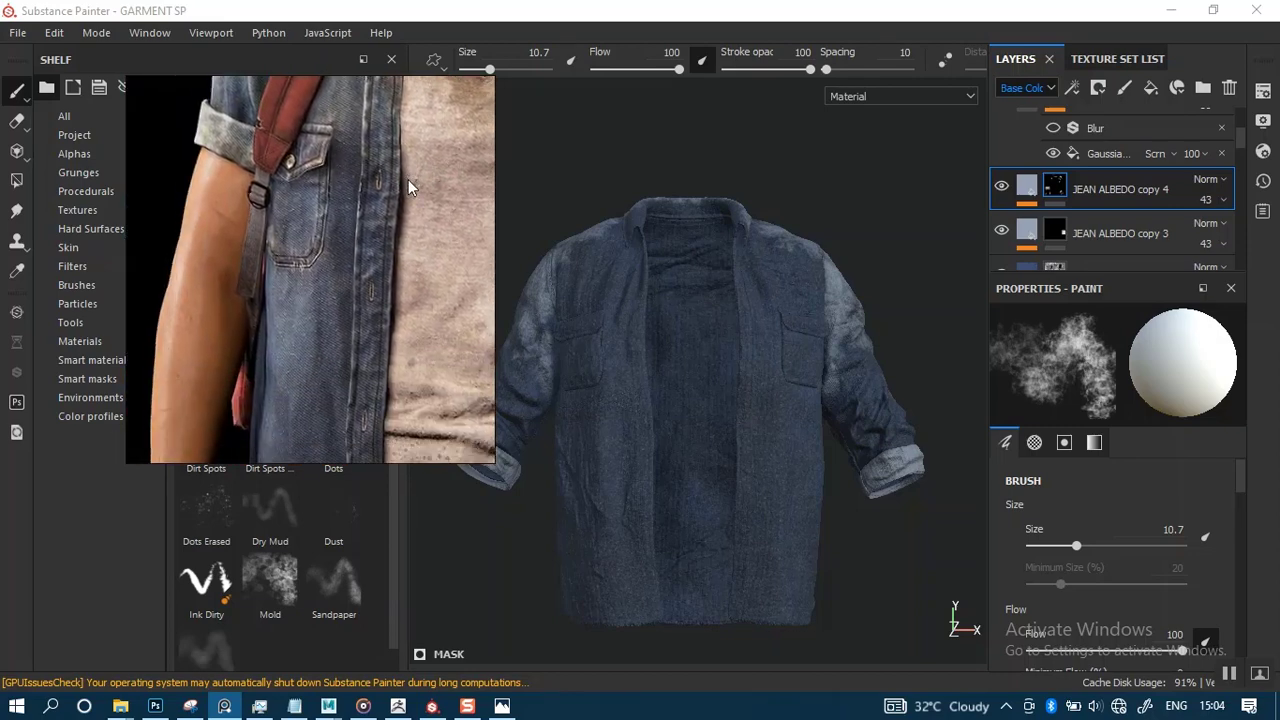
# Paint a large faded patch on the front panel below the wearer's right chest pocket, using brush size 10.7.
pyautogui.keyDown('alt'); pyautogui.moveTo(737, 418); pyautogui.dragTo(738, 440, button='right'); pyautogui.keyUp('alt')
pyautogui.keyDown('alt'); pyautogui.moveTo(738, 446); pyautogui.dragTo(754, 449); pyautogui.keyUp('alt')
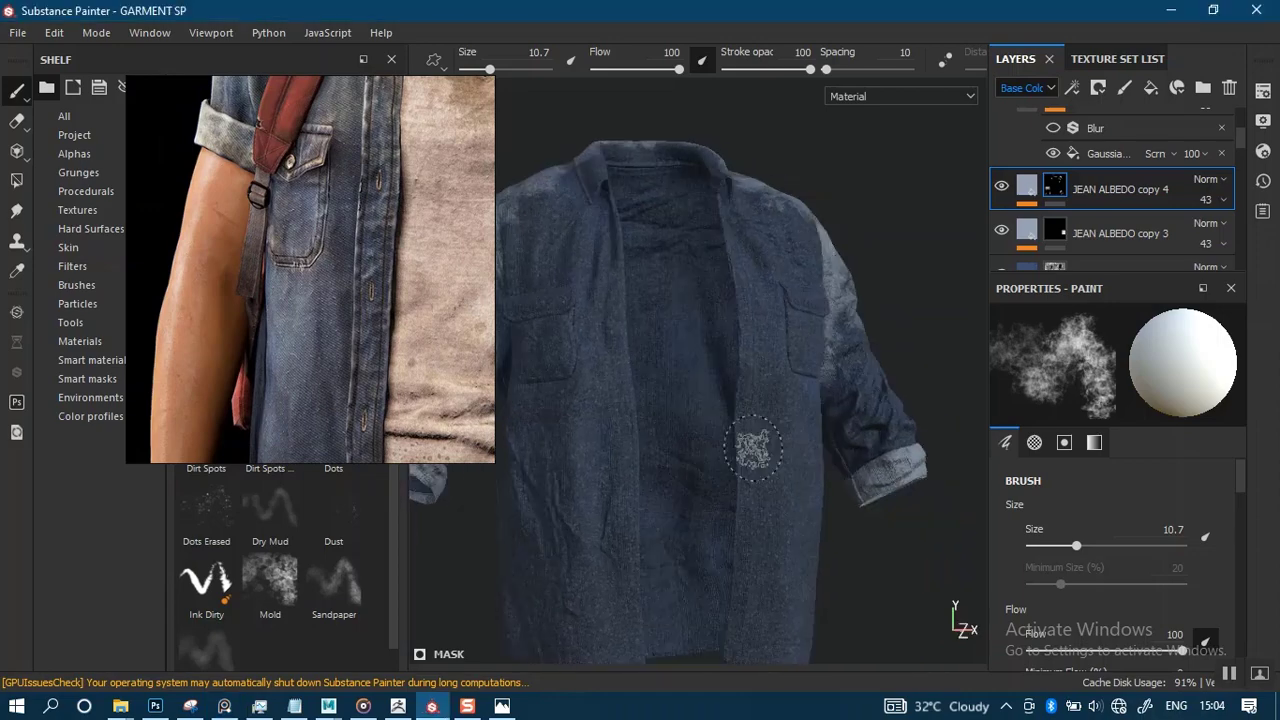
pyautogui.keyDown('alt'); pyautogui.moveTo(754, 449); pyautogui.dragTo(817, 560, button='right'); pyautogui.keyUp('alt')
pyautogui.keyDown('alt'); pyautogui.moveTo(775, 405); pyautogui.dragTo(839, 426, button='middle'); pyautogui.keyUp('alt')
pyautogui.keyDown('alt'); pyautogui.moveTo(839, 426); pyautogui.dragTo(766, 480, button='right'); pyautogui.keyUp('alt')
pyautogui.moveTo(766, 480)
pyautogui.mouseDown()
pyautogui.moveTo(714, 571)
pyautogui.moveTo(728, 498)
pyautogui.mouseUp()
pyautogui.keyDown('alt'); pyautogui.moveTo(750, 360); pyautogui.dragTo(788, 474, button='right'); pyautogui.keyUp('alt')
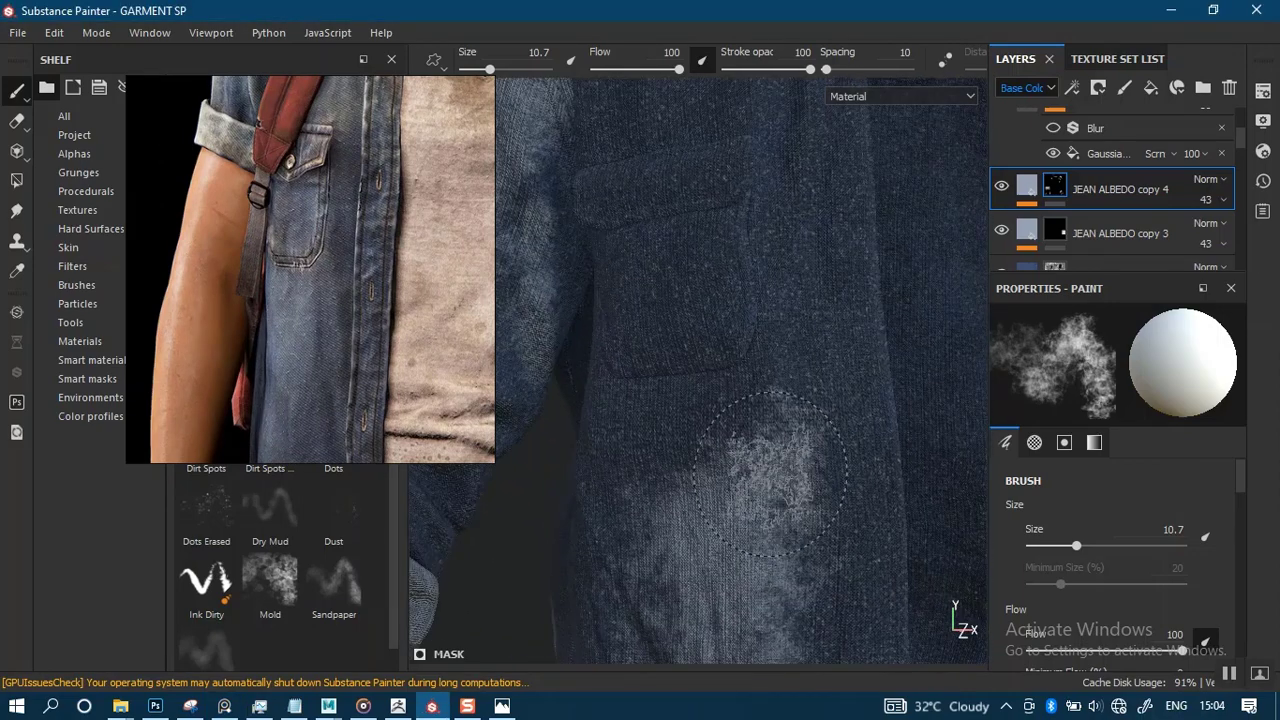
# Paint fading along the inner side and bottom edge of the right chest pocket, with the brush size reduced to 2.78.
pyautogui.press('[')
pyautogui.press('[')
pyautogui.press('[')
pyautogui.press('[')
pyautogui.press('[')
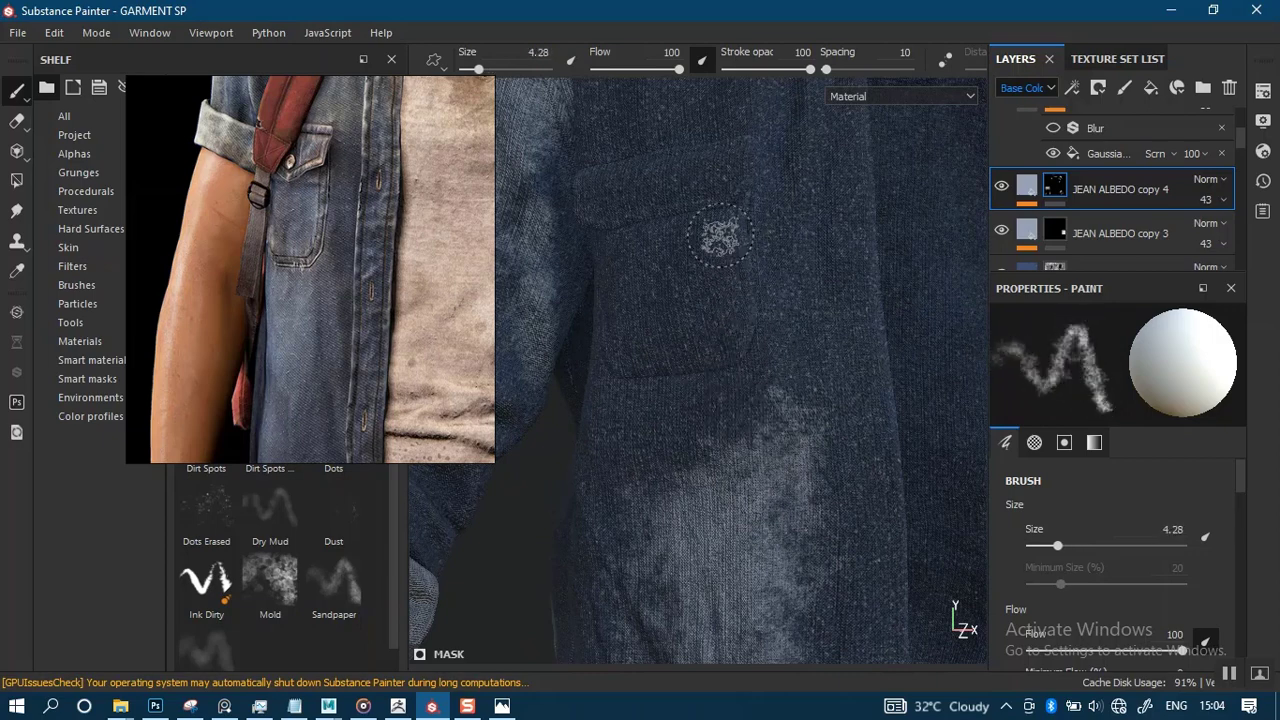
pyautogui.moveTo(720, 236)
pyautogui.mouseDown()
pyautogui.moveTo(712, 300)
pyautogui.moveTo(636, 350)
pyautogui.mouseUp()
pyautogui.hotkey('ctrl', 'z')
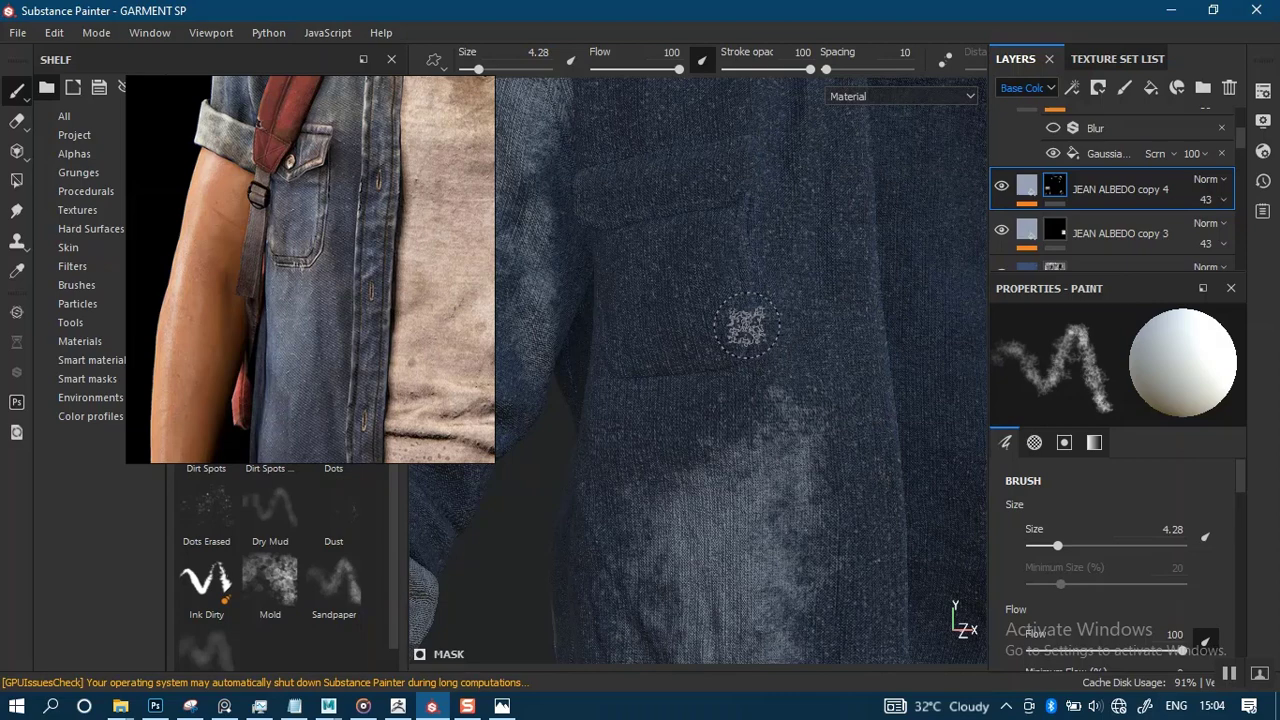
pyautogui.press('[')
pyautogui.press('[')
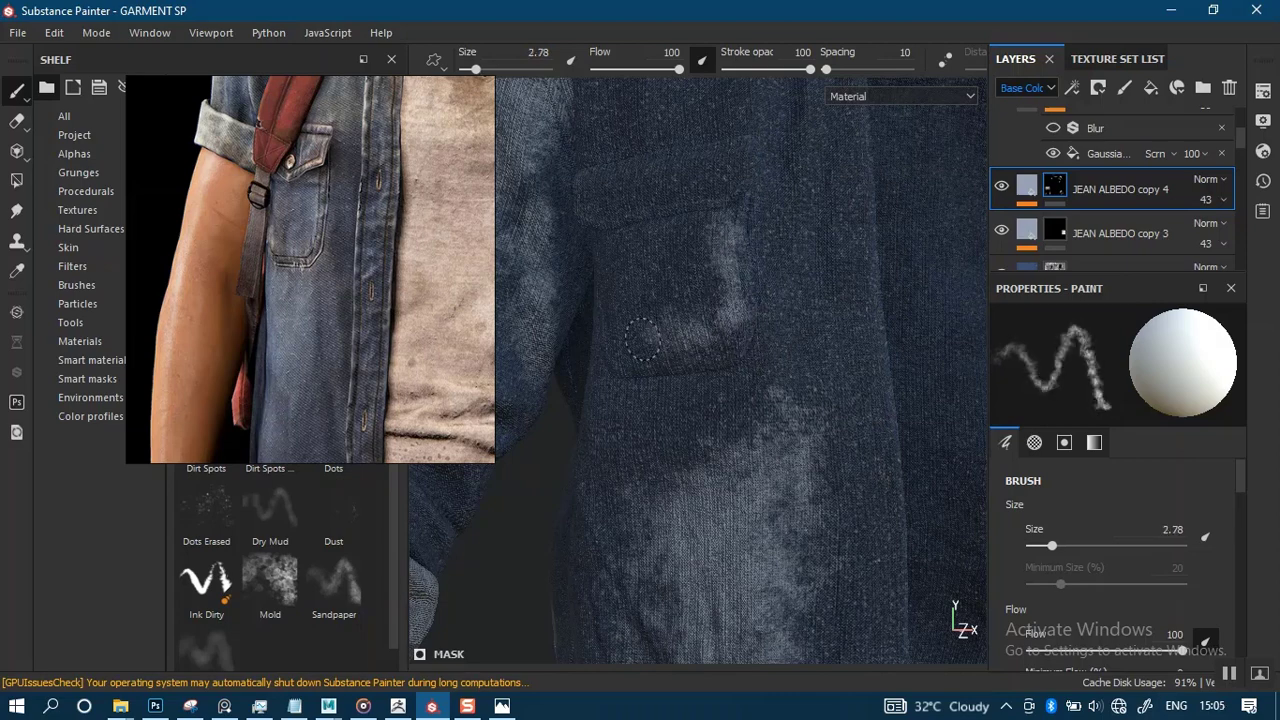
# Add worn fading to the flap of the right chest pocket with brush size 2.78.
pyautogui.moveTo(705, 201)
pyautogui.keyDown('alt'); pyautogui.mouseDown()
pyautogui.moveTo(714, 386)
pyautogui.moveTo(830, 400)
pyautogui.mouseUp(); pyautogui.keyUp('alt')
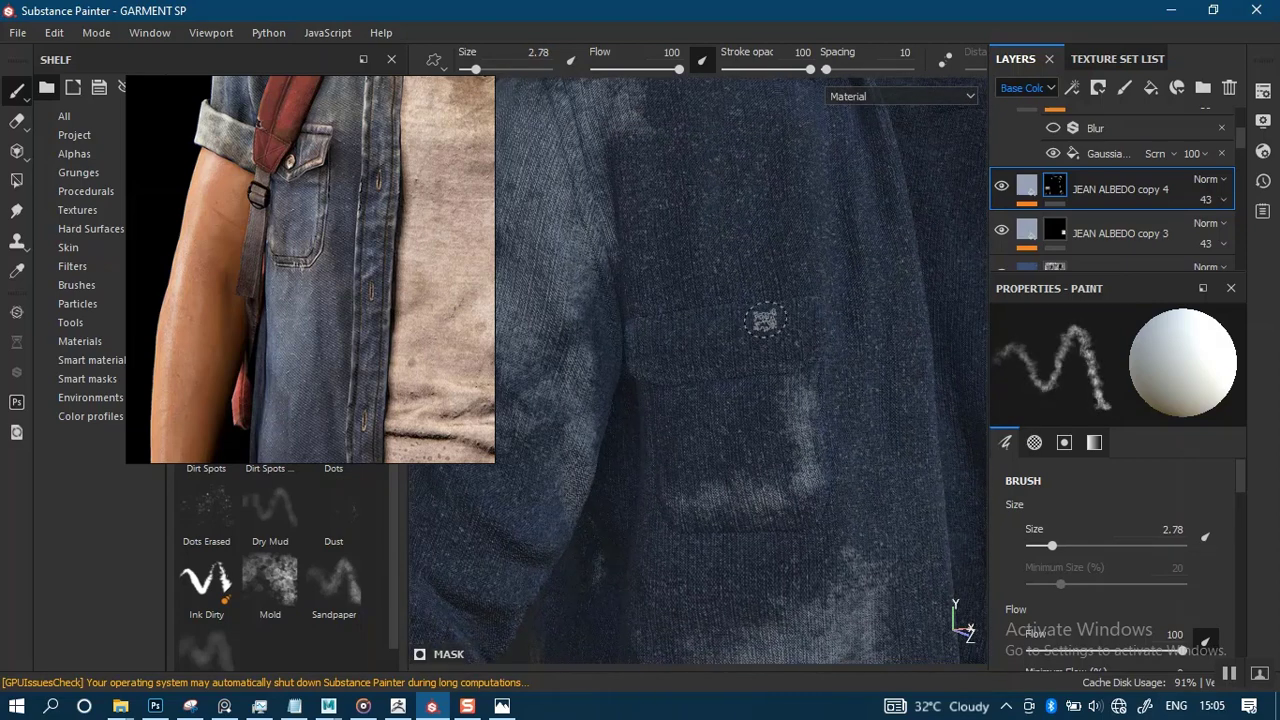
pyautogui.keyDown('alt'); pyautogui.moveTo(784, 462); pyautogui.dragTo(814, 240, button='right'); pyautogui.keyUp('alt')
pyautogui.keyDown('alt'); pyautogui.moveTo(779, 439); pyautogui.dragTo(751, 366, button='middle'); pyautogui.keyUp('alt')
pyautogui.keyDown('alt'); pyautogui.moveTo(751, 366); pyautogui.dragTo(791, 391); pyautogui.keyUp('alt')
pyautogui.keyDown('alt'); pyautogui.moveTo(791, 391); pyautogui.dragTo(718, 386, button='middle'); pyautogui.keyUp('alt')
pyautogui.keyDown('alt'); pyautogui.moveTo(718, 386); pyautogui.dragTo(817, 514, button='right'); pyautogui.keyUp('alt')
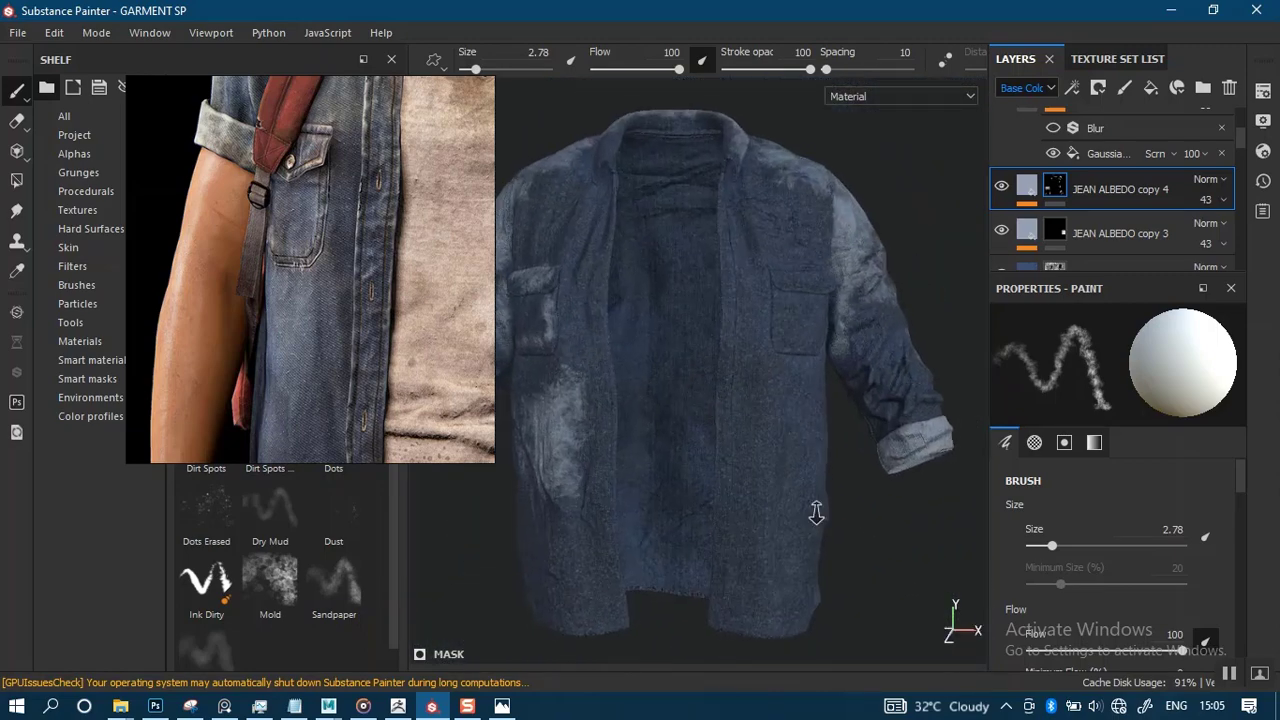
# Following the reference's left side, paint small faded strokes on the wearer's left lower sleeve above the cuff.
pyautogui.moveTo(398, 418); pyautogui.dragTo(292, 214, button='middle')
pyautogui.moveTo(349, 287); pyautogui.dragTo(365, 352, button='middle')
pyautogui.moveTo(331, 265); pyautogui.dragTo(334, 313, button='middle')
pyautogui.keyDown('alt'); pyautogui.moveTo(737, 334); pyautogui.dragTo(694, 314); pyautogui.keyUp('alt')
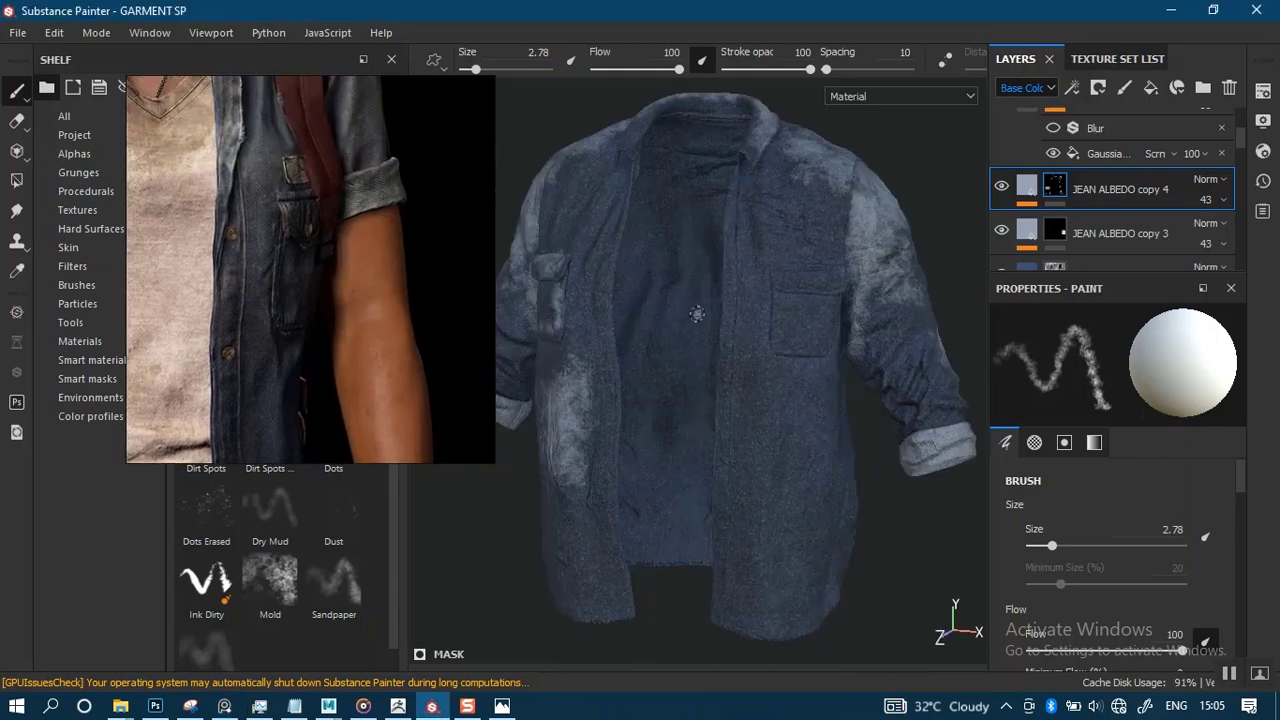
pyautogui.keyDown('alt'); pyautogui.moveTo(694, 314); pyautogui.dragTo(657, 415, button='middle'); pyautogui.keyUp('alt')
pyautogui.moveTo(302, 276); pyautogui.dragTo(324, 439, button='middle')
pyautogui.keyDown('alt'); pyautogui.moveTo(749, 403); pyautogui.dragTo(789, 449, button='right'); pyautogui.keyUp('alt')
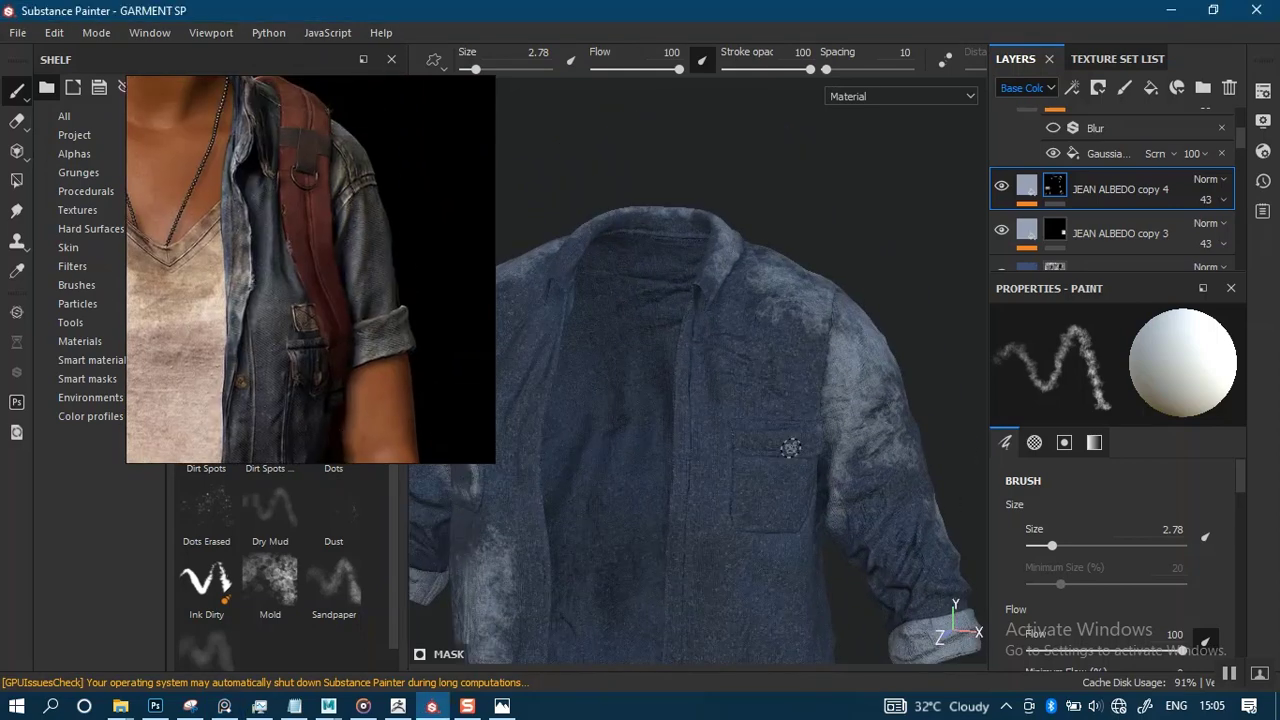
pyautogui.keyDown('alt'); pyautogui.moveTo(789, 449); pyautogui.dragTo(708, 447, button='middle'); pyautogui.keyUp('alt')
pyautogui.keyDown('alt'); pyautogui.moveTo(708, 447); pyautogui.dragTo(777, 571, button='right'); pyautogui.keyUp('alt')
pyautogui.keyDown('alt'); pyautogui.moveTo(777, 571); pyautogui.dragTo(762, 535, button='middle'); pyautogui.keyUp('alt')
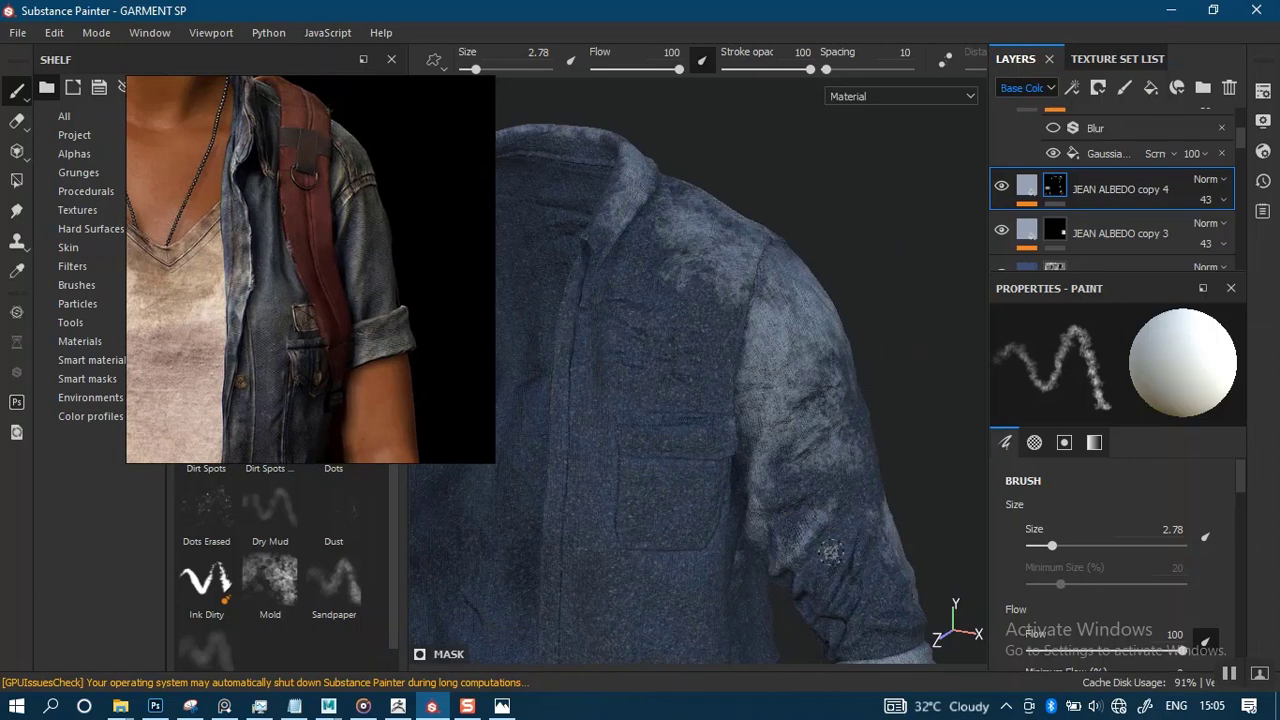
pyautogui.keyDown('alt'); pyautogui.moveTo(827, 605); pyautogui.dragTo(822, 485, button='middle'); pyautogui.keyUp('alt')
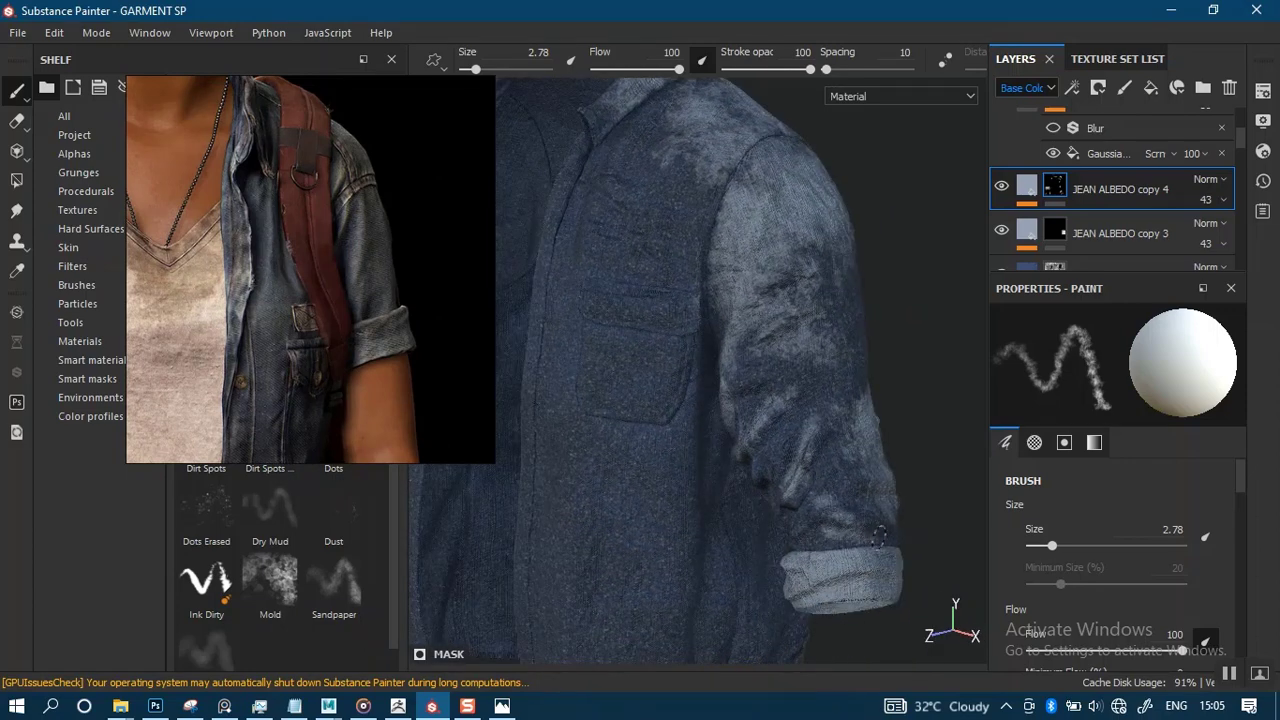
# Paint fading around the left chest pocket and flap, and on the chest above it with brush size 9.43.
pyautogui.keyDown('alt'); pyautogui.moveTo(797, 425); pyautogui.dragTo(700, 340); pyautogui.keyUp('alt')
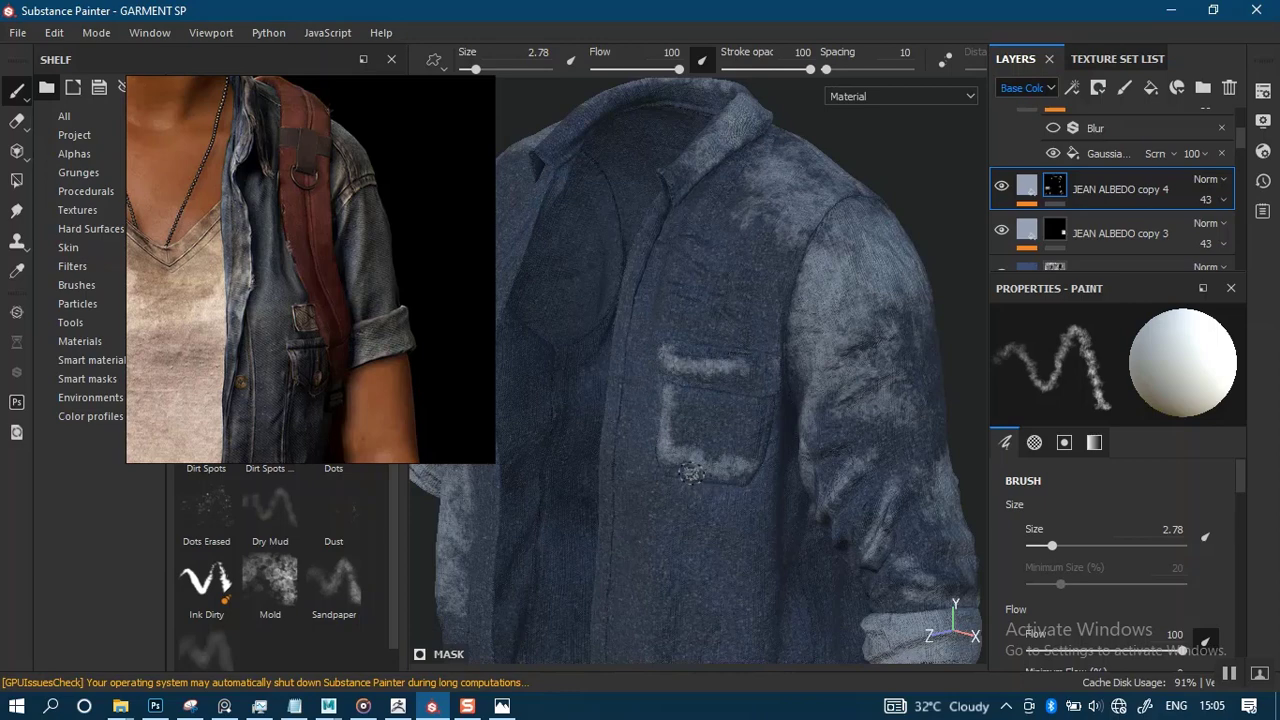
pyautogui.keyDown('ctrl'); pyautogui.moveTo(690, 474); pyautogui.dragTo(700, 352, button='right'); pyautogui.keyUp('ctrl')
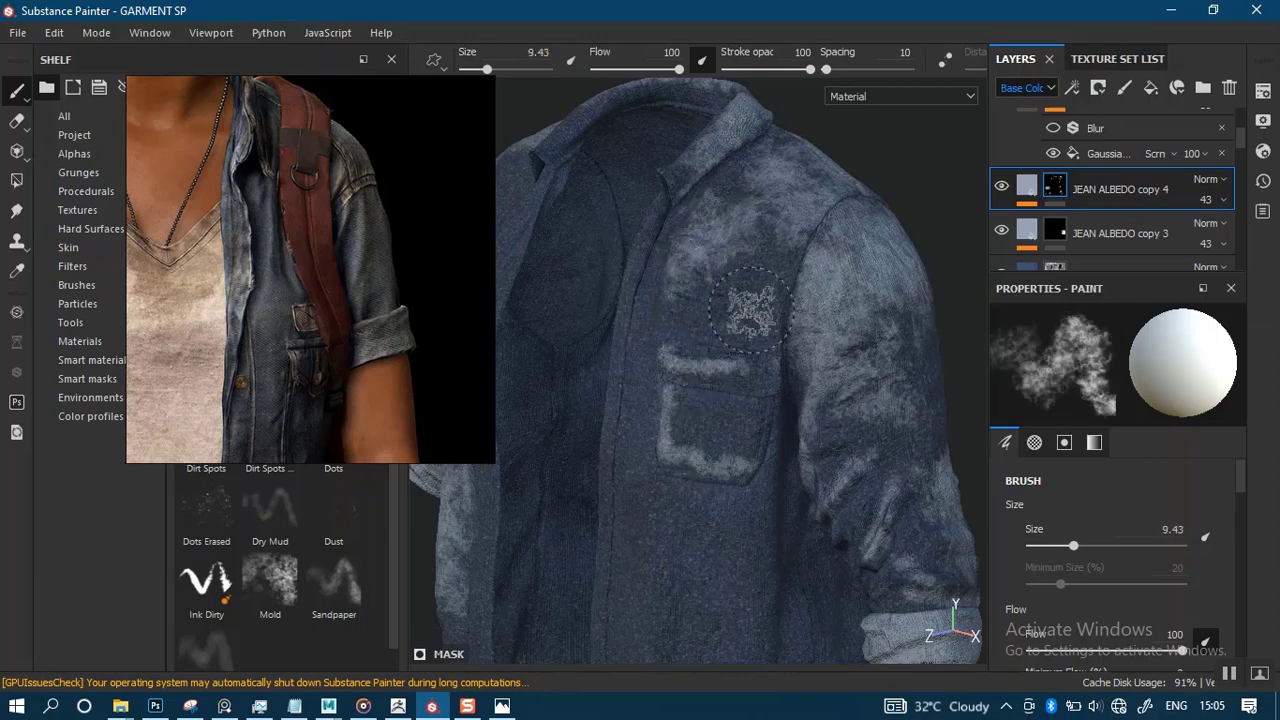
# Check the reference's hem area and paint faded patches on the lower left front panel with brush size 9.43.
pyautogui.keyDown('alt'); pyautogui.moveTo(745, 410); pyautogui.dragTo(733, 165, button='middle'); pyautogui.keyUp('alt')
pyautogui.keyDown('alt'); pyautogui.moveTo(703, 474); pyautogui.dragTo(721, 398, button='middle'); pyautogui.keyUp('alt')
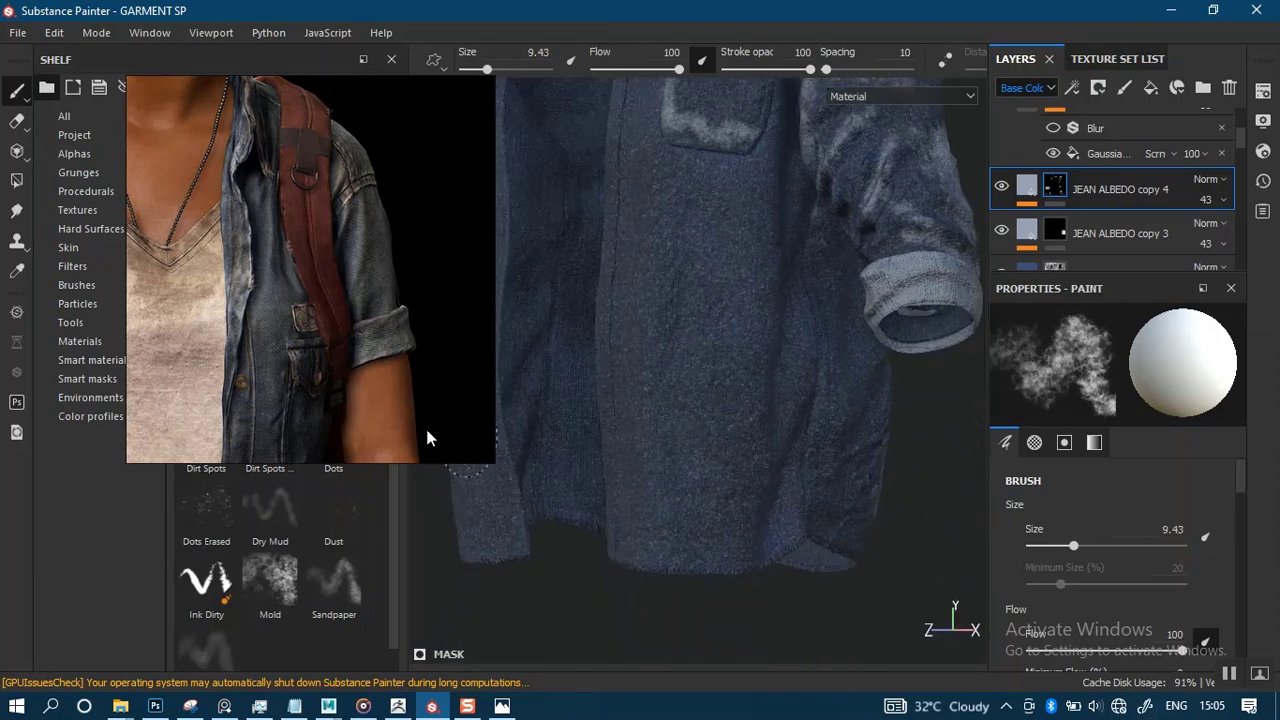
pyautogui.moveTo(340, 425); pyautogui.dragTo(326, 291, button='middle')
pyautogui.moveTo(316, 407); pyautogui.dragTo(296, 341, button='middle')
pyautogui.moveTo(300, 445); pyautogui.dragTo(320, 306, button='middle')
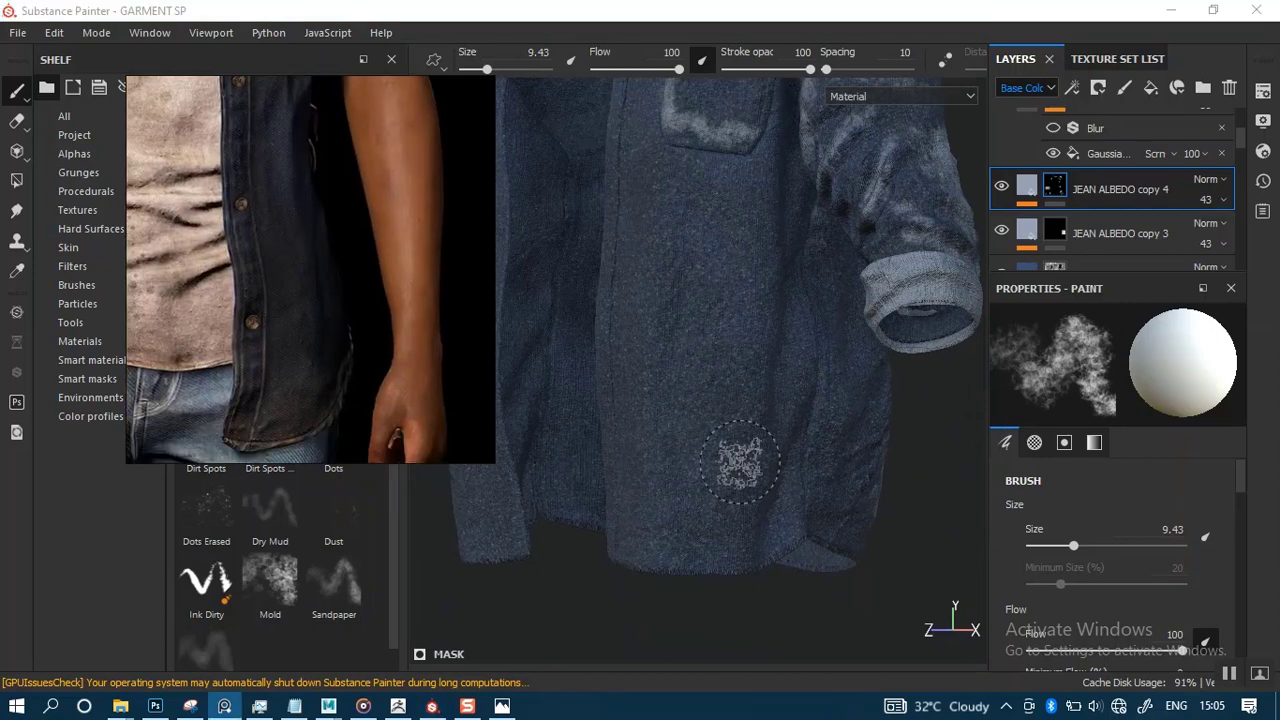
pyautogui.keyDown('alt'); pyautogui.moveTo(750, 526); pyautogui.dragTo(766, 528); pyautogui.keyUp('alt')
pyautogui.click(661, 537)
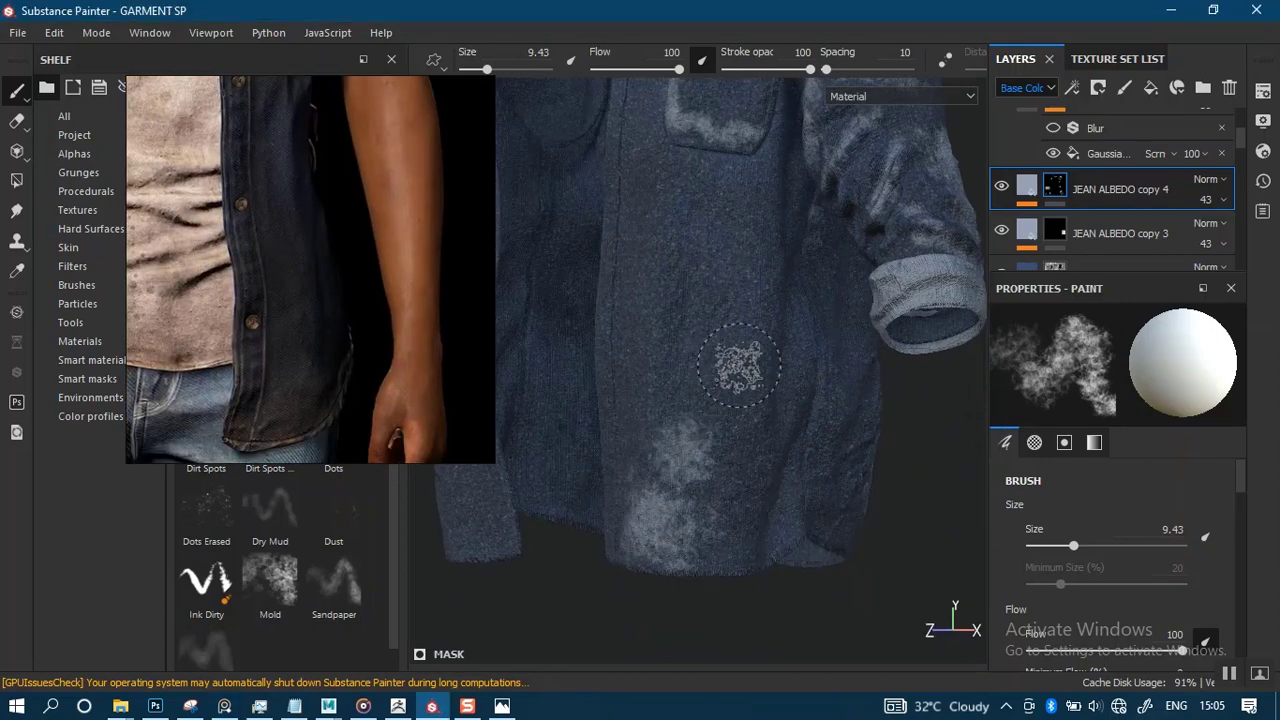
pyautogui.moveTo(727, 418)
pyautogui.keyDown('alt'); pyautogui.mouseDown()
pyautogui.moveTo(686, 429)
pyautogui.moveTo(769, 378)
pyautogui.moveTo(747, 540)
pyautogui.mouseUp(); pyautogui.keyUp('alt')
pyautogui.keyDown('alt'); pyautogui.moveTo(727, 502); pyautogui.dragTo(720, 588, button='middle'); pyautogui.keyUp('alt')
pyautogui.keyDown('alt'); pyautogui.moveTo(720, 588); pyautogui.dragTo(709, 250, button='right'); pyautogui.keyUp('alt')
pyautogui.keyDown('alt'); pyautogui.moveTo(709, 330); pyautogui.dragTo(820, 335); pyautogui.keyUp('alt')
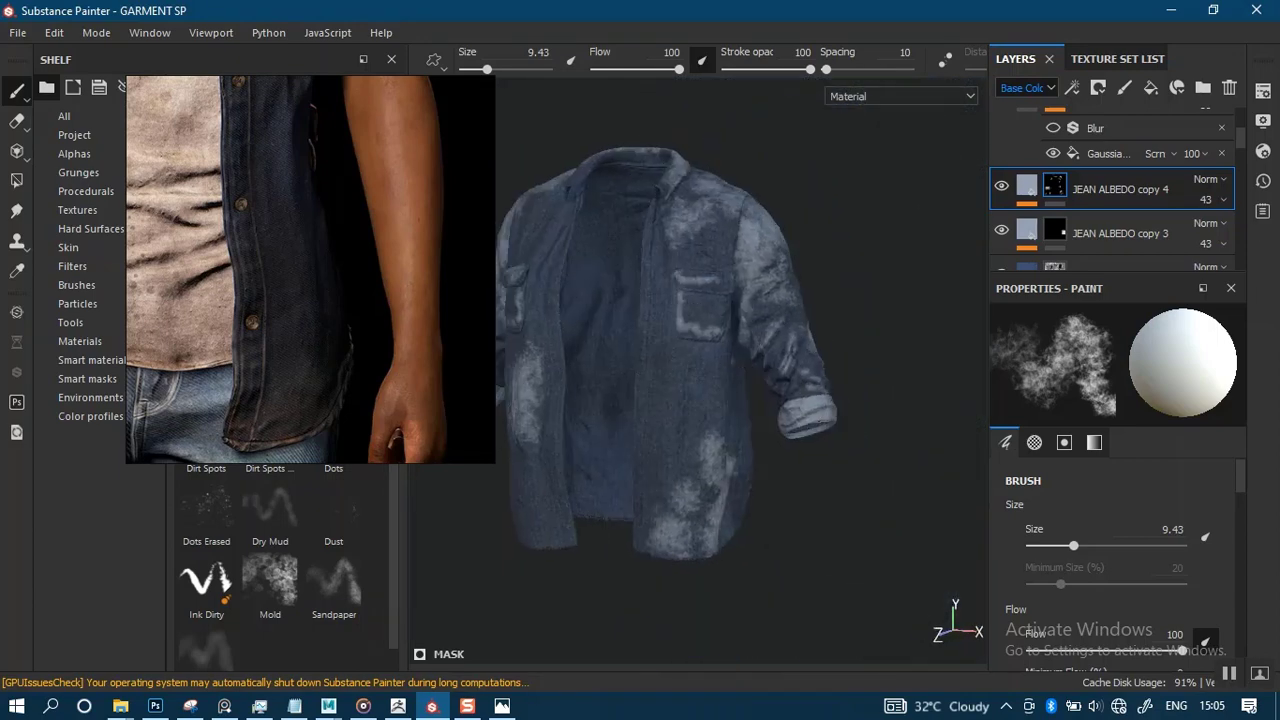
# Paint fading on the wearer's right upper chest beside the placket, below the collar tip, with brush size 9.43.
pyautogui.keyDown('alt'); pyautogui.moveTo(600, 425); pyautogui.dragTo(689, 429); pyautogui.keyUp('alt')
pyautogui.keyDown('alt'); pyautogui.moveTo(689, 429); pyautogui.dragTo(731, 420, button='right'); pyautogui.keyUp('alt')
pyautogui.keyDown('alt'); pyautogui.moveTo(731, 420); pyautogui.dragTo(711, 537, button='middle'); pyautogui.keyUp('alt')
pyautogui.keyDown('alt'); pyautogui.moveTo(630, 390); pyautogui.dragTo(692, 350, button='right'); pyautogui.keyUp('alt')
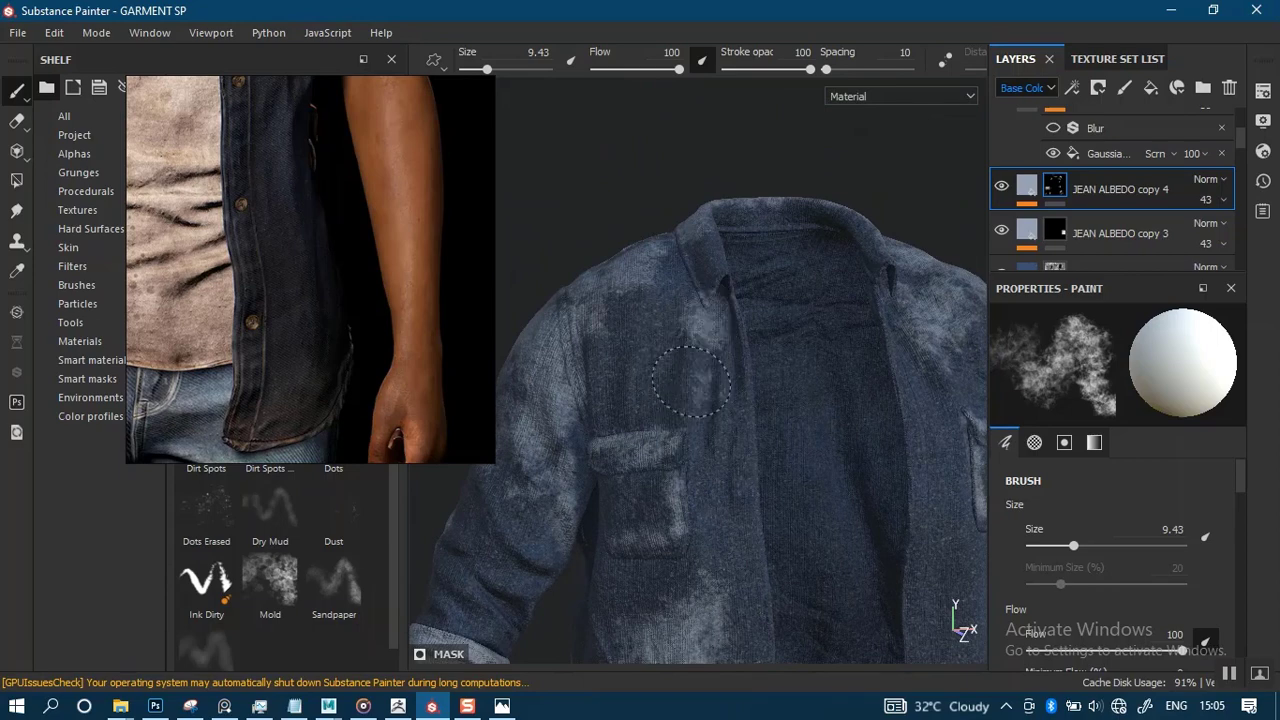
# Consult the reference's collar and paint worn fading on the shirt collar with the brush size reduced to 3.49.
pyautogui.moveTo(327, 230); pyautogui.dragTo(360, 330, button='middle')
pyautogui.moveTo(364, 240); pyautogui.dragTo(381, 408, button='middle')
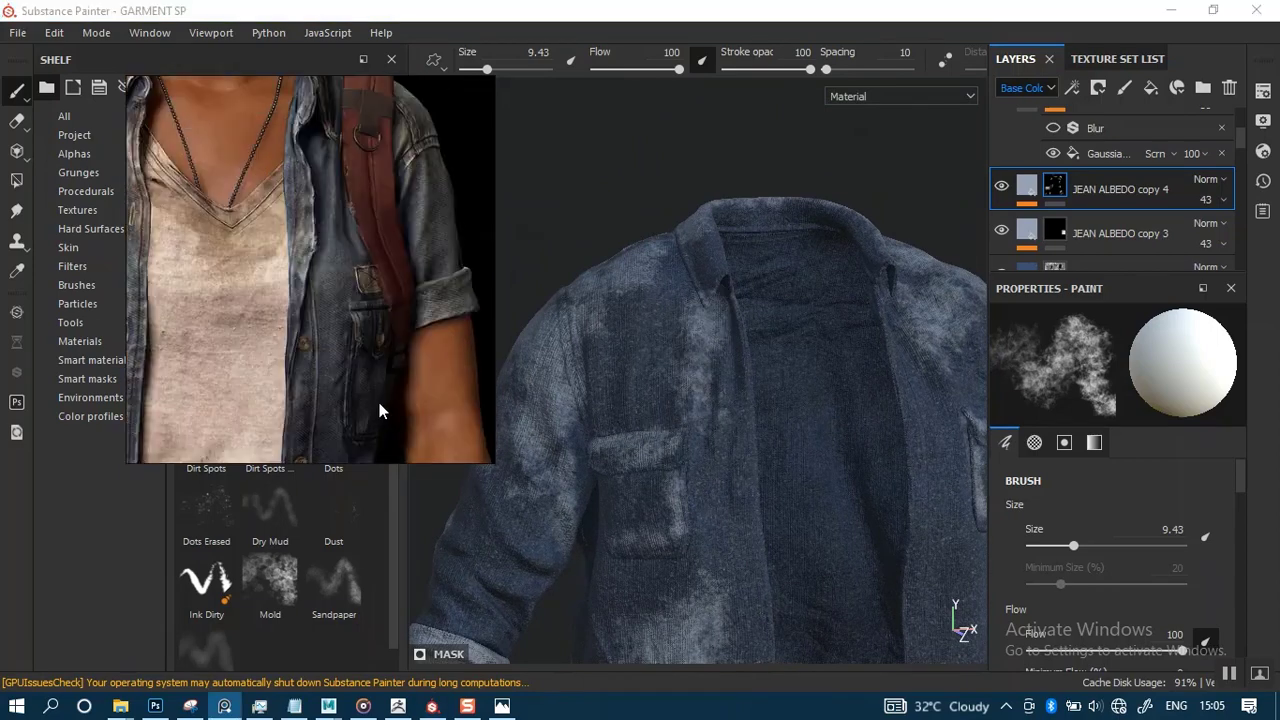
pyautogui.moveTo(381, 262); pyautogui.dragTo(384, 436, button='middle')
pyautogui.click(742, 415)
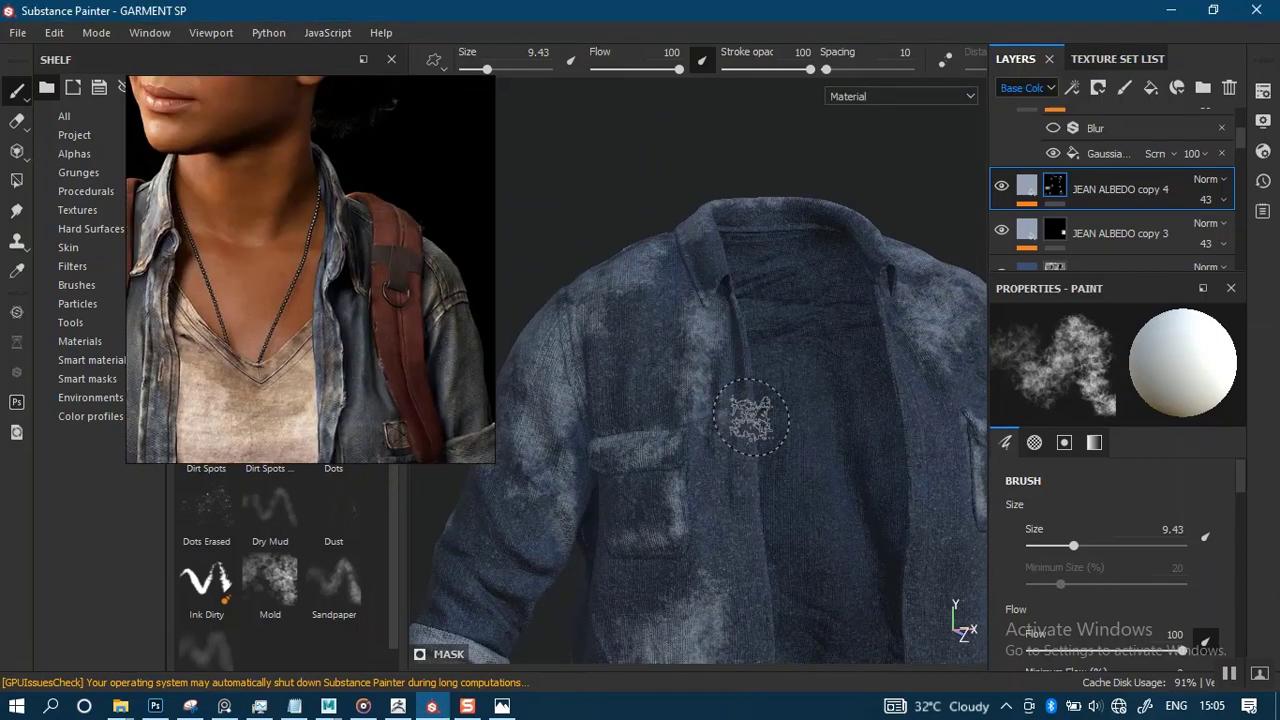
pyautogui.keyDown('alt'); pyautogui.moveTo(751, 417); pyautogui.dragTo(700, 503, button='right'); pyautogui.keyUp('alt')
pyautogui.keyDown('alt'); pyautogui.moveTo(709, 425); pyautogui.dragTo(704, 470, button='middle'); pyautogui.keyUp('alt')
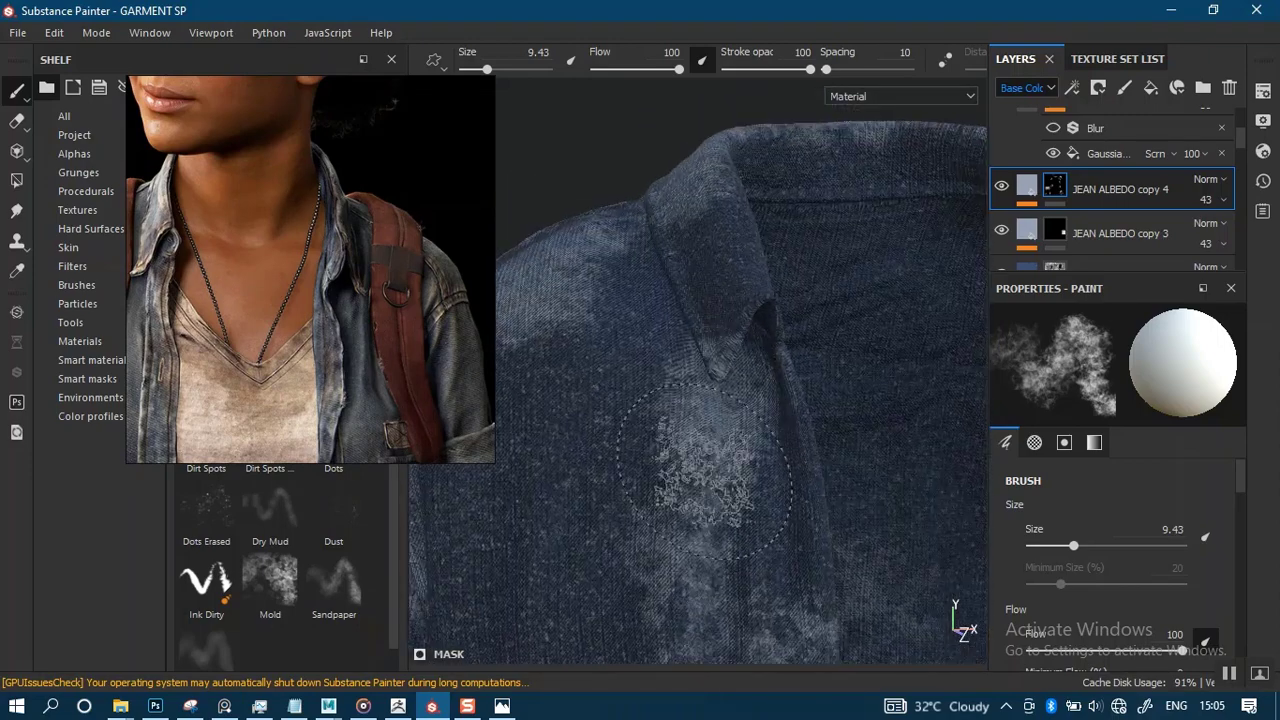
pyautogui.moveTo(704, 470)
pyautogui.keyDown('alt'); pyautogui.mouseDown()
pyautogui.moveTo(680, 466)
pyautogui.moveTo(737, 420)
pyautogui.mouseUp(); pyautogui.keyUp('alt')
pyautogui.moveTo(741, 376)
pyautogui.keyDown('ctrl'); pyautogui.mouseDown(button='right')
pyautogui.moveTo(712, 374)
pyautogui.moveTo(748, 352)
pyautogui.mouseUp(button='right'); pyautogui.keyUp('ctrl')
pyautogui.moveTo(757, 336)
pyautogui.mouseDown()
pyautogui.moveTo(774, 406)
pyautogui.moveTo(806, 454)
pyautogui.moveTo(765, 400)
pyautogui.mouseUp()
pyautogui.keyDown('alt'); pyautogui.moveTo(853, 478); pyautogui.dragTo(806, 218, button='right'); pyautogui.keyUp('alt')
pyautogui.keyDown('alt'); pyautogui.moveTo(794, 355); pyautogui.dragTo(630, 378); pyautogui.keyUp('alt')
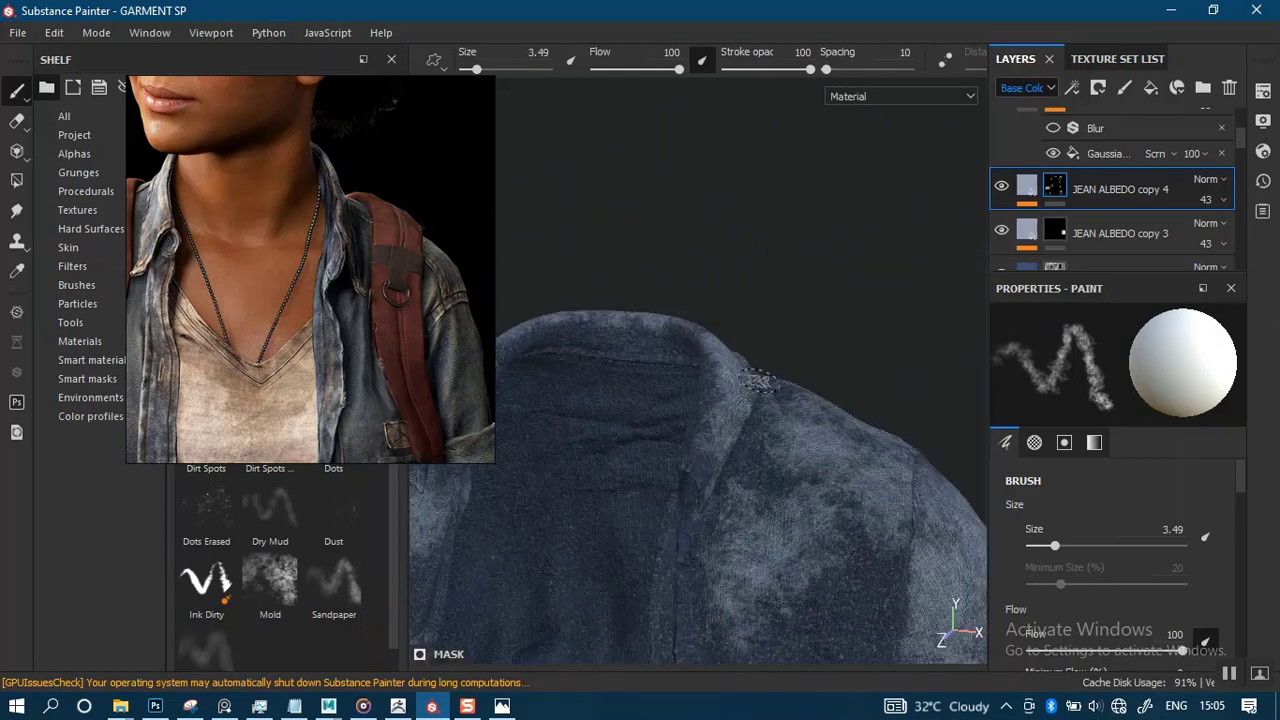
# Set the opacity of the JEAN ALBEDO copy 4 layer to 48.
pyautogui.keyDown('alt'); pyautogui.moveTo(766, 242); pyautogui.dragTo(693, 468, button='right'); pyautogui.keyUp('alt')
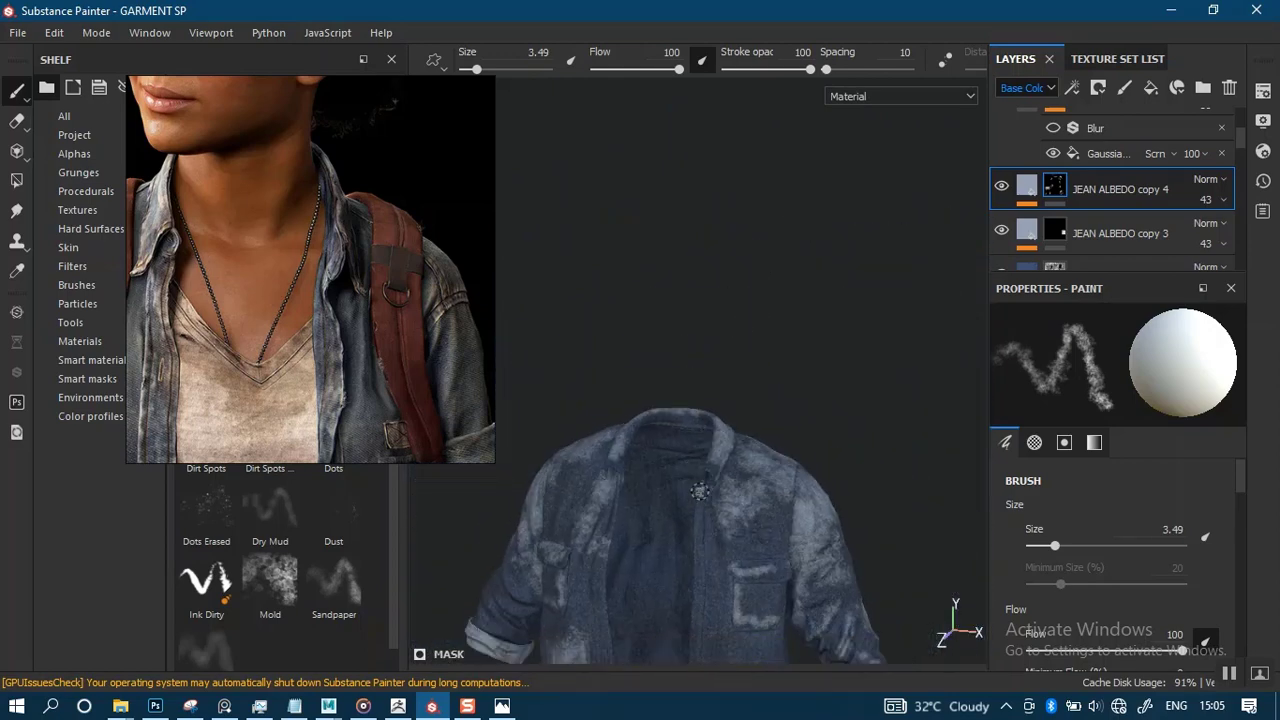
pyautogui.keyDown('alt'); pyautogui.moveTo(612, 566); pyautogui.dragTo(670, 450, button='middle'); pyautogui.keyUp('alt')
pyautogui.scroll(5, 670, 450)
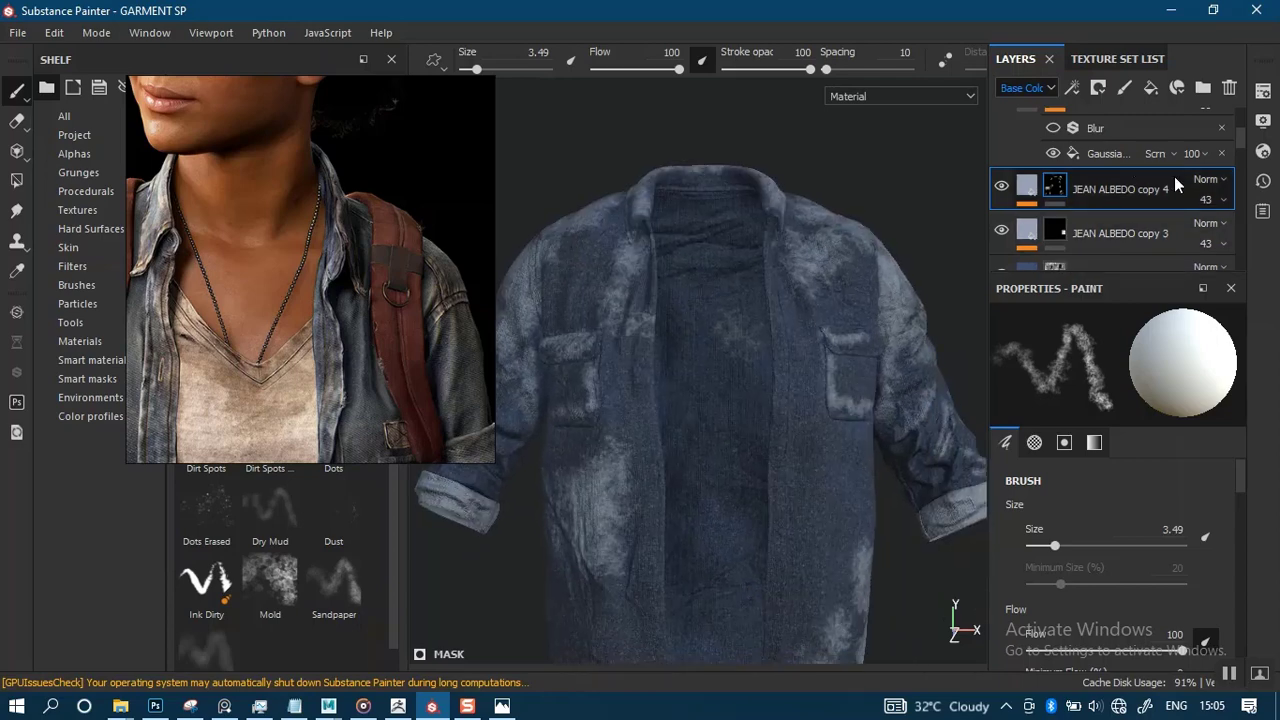
pyautogui.click(1222, 200)
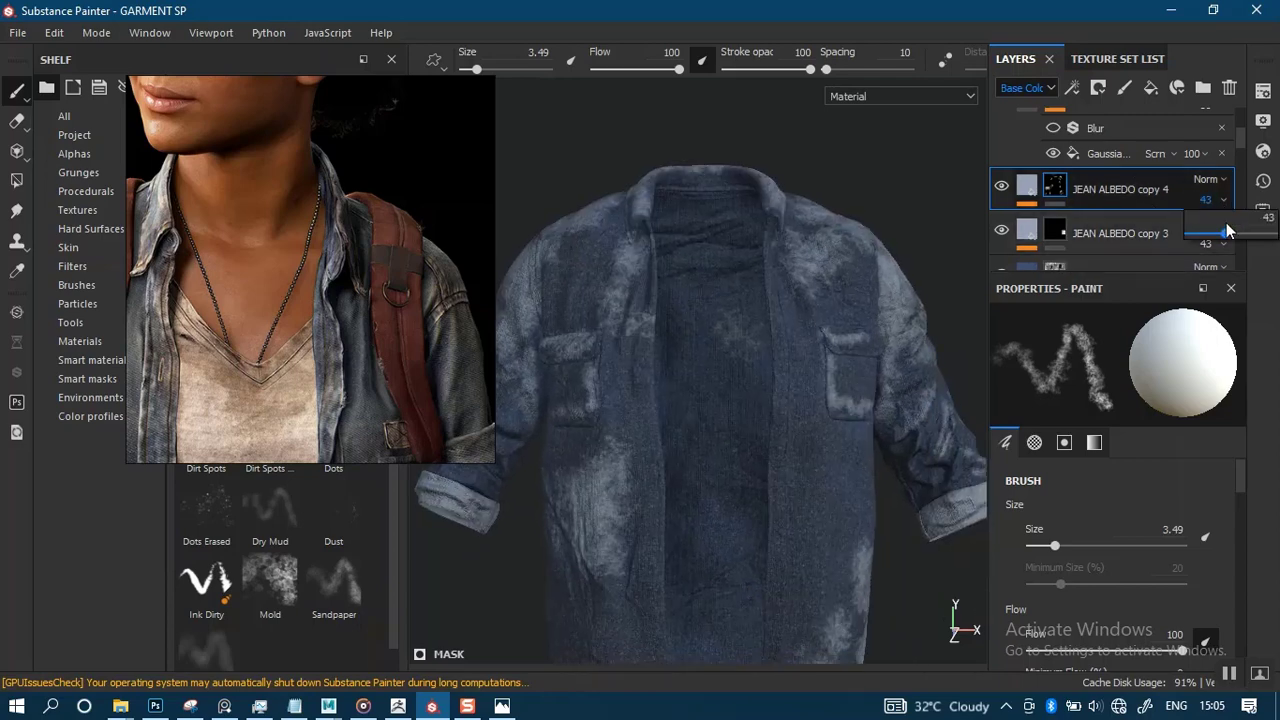
pyautogui.moveTo(1238, 238)
pyautogui.mouseDown()
pyautogui.moveTo(1278, 238)
pyautogui.moveTo(1229, 235)
pyautogui.mouseUp()
pyautogui.click(1206, 199)
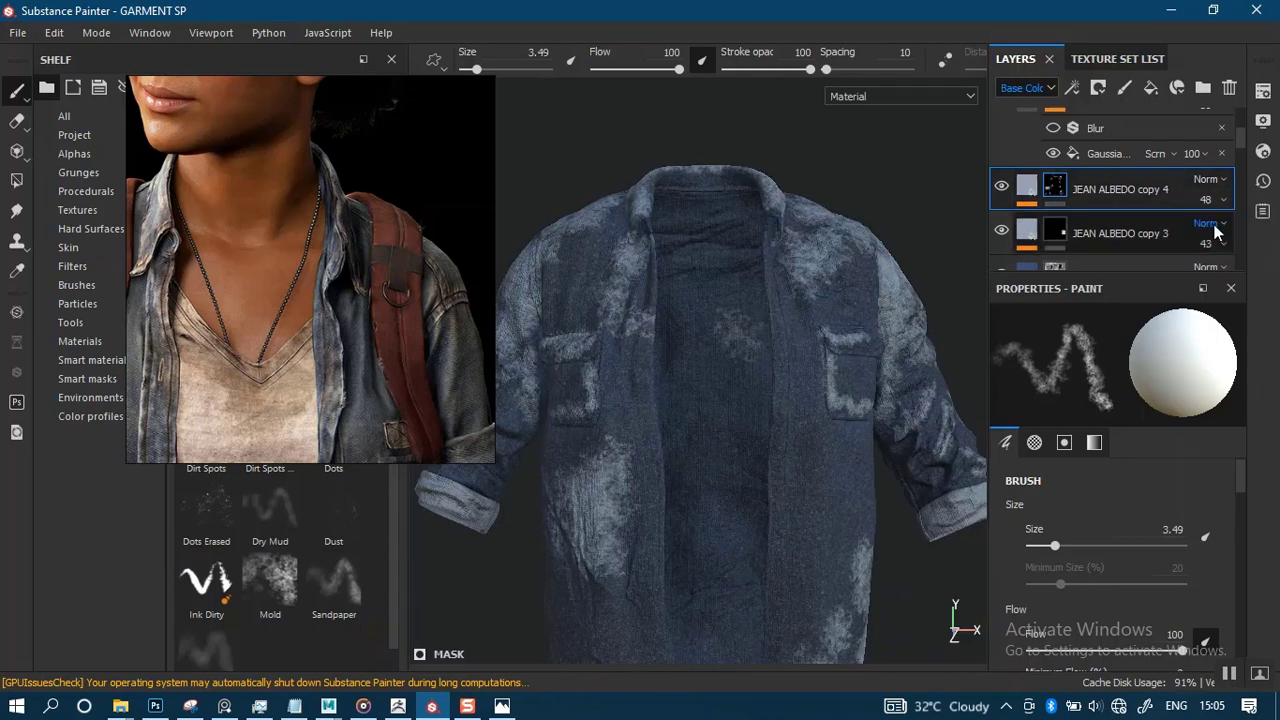
# Add a Blur filter to the mask of the JEAN ALBEDO copy 4 layer with a blur intensity of 1.04.
pyautogui.rightClick(1059, 190)
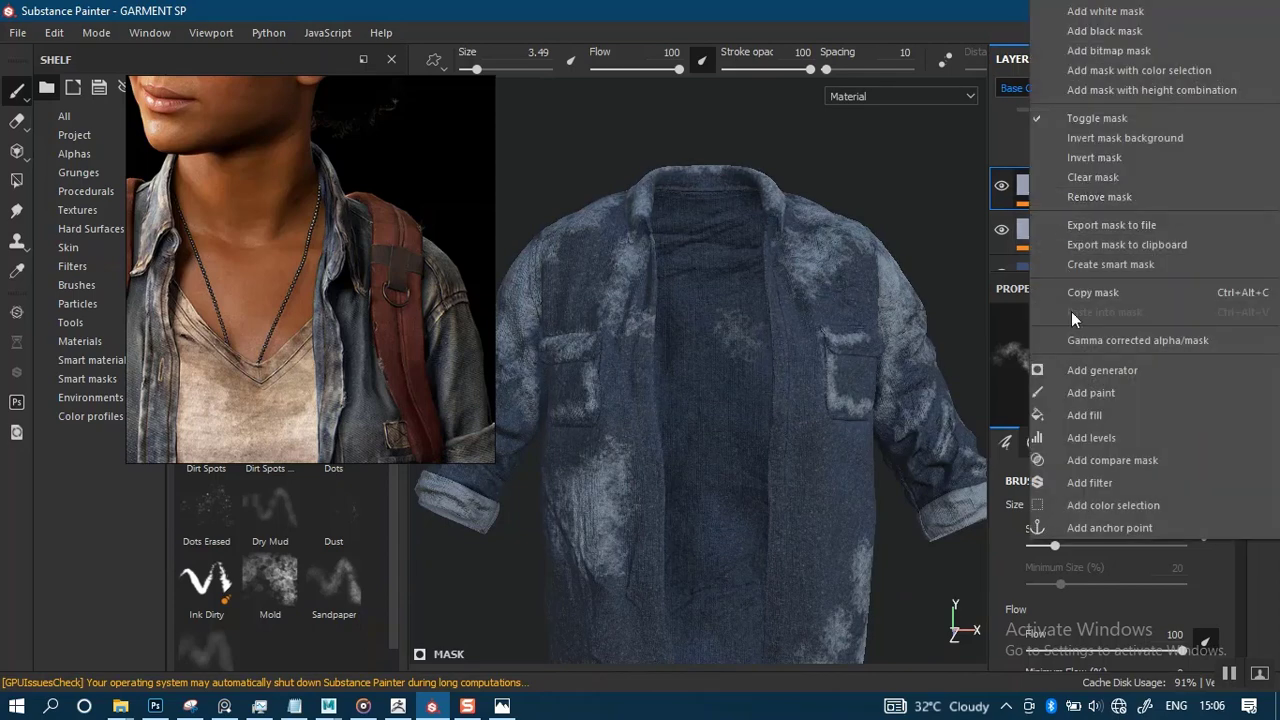
pyautogui.click(1085, 482)
pyautogui.click(1113, 367)
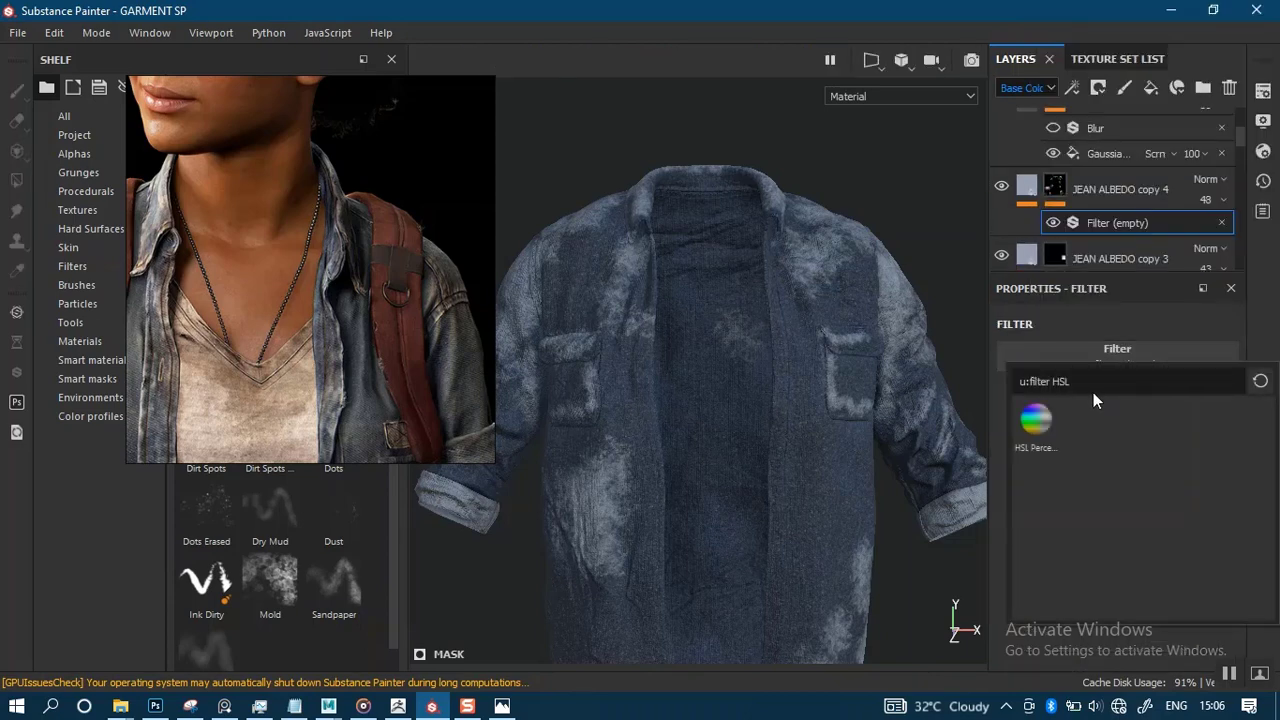
pyautogui.press('BackSpace')
pyautogui.press('BackSpace')
pyautogui.press('BackSpace')
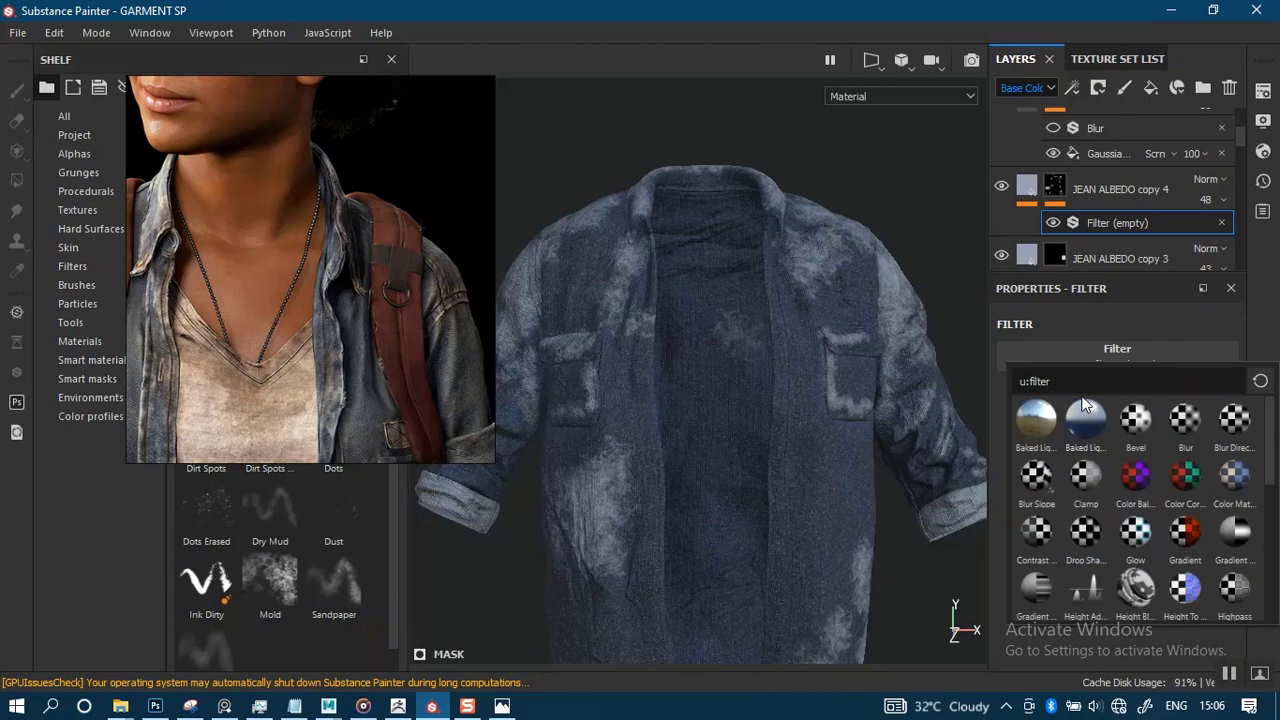
pyautogui.write('BLUR')
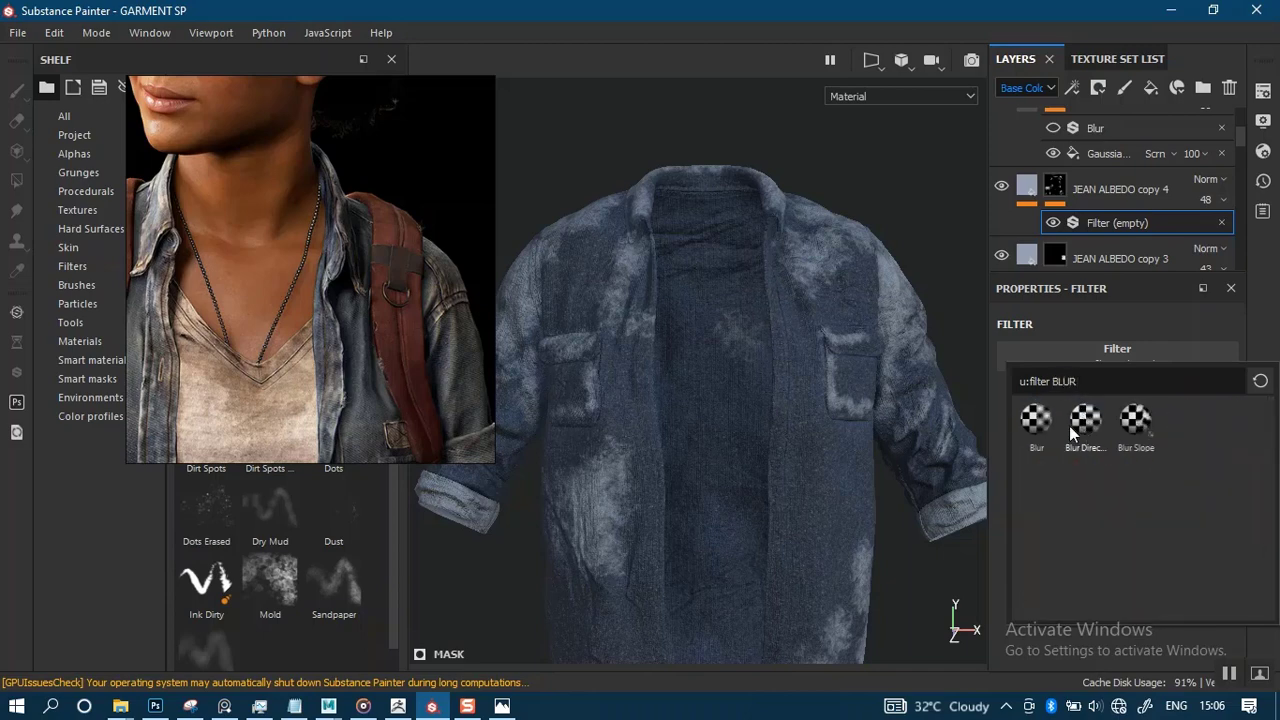
pyautogui.click(1042, 424)
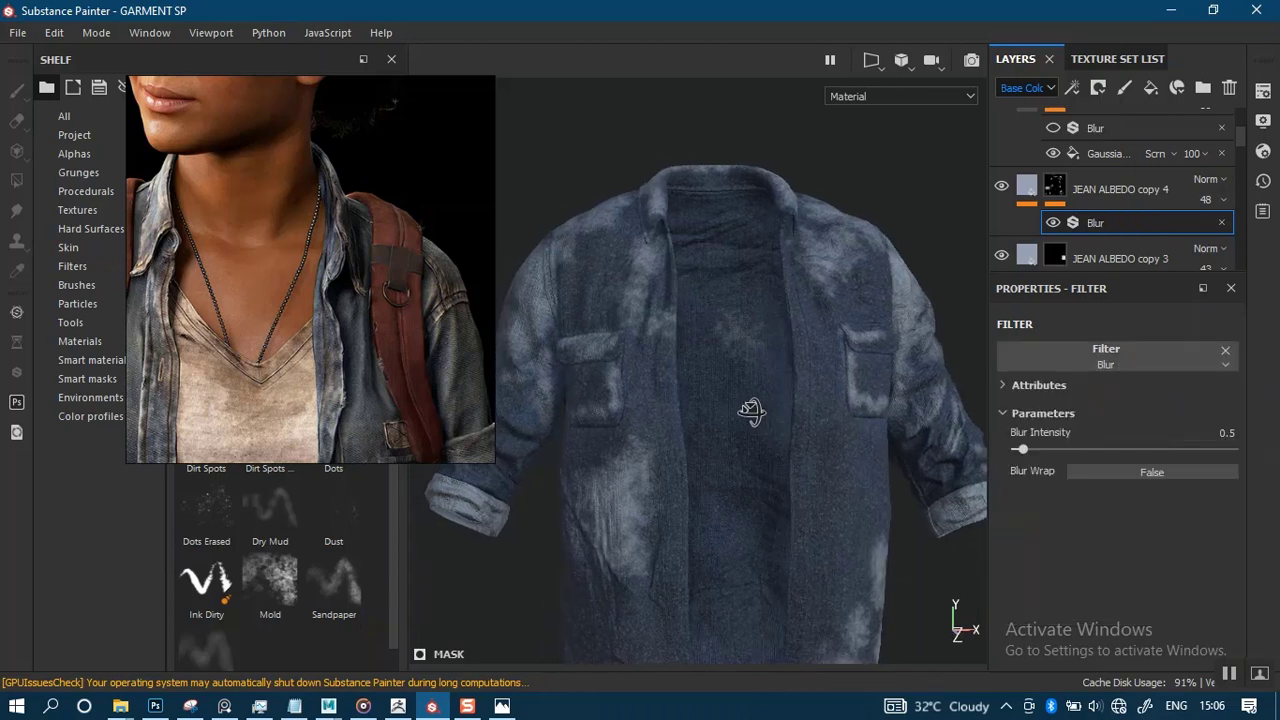
pyautogui.moveTo(1021, 449); pyautogui.dragTo(1029, 450)
pyautogui.keyDown('alt'); pyautogui.moveTo(774, 386); pyautogui.dragTo(750, 376, button='right'); pyautogui.keyUp('alt')
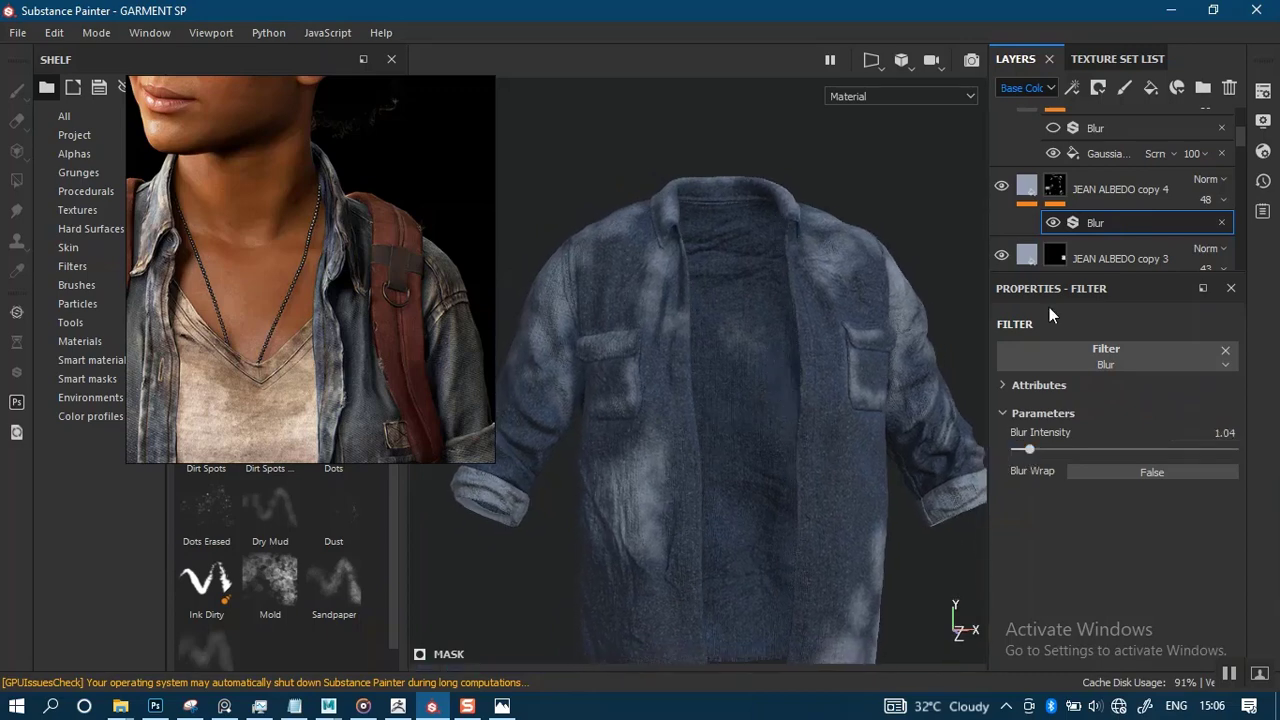
# Set the opacity of the JEAN ALBEDO copy 4 layer to 19.
pyautogui.click(1212, 200)
pyautogui.moveTo(1220, 240); pyautogui.dragTo(1208, 240)
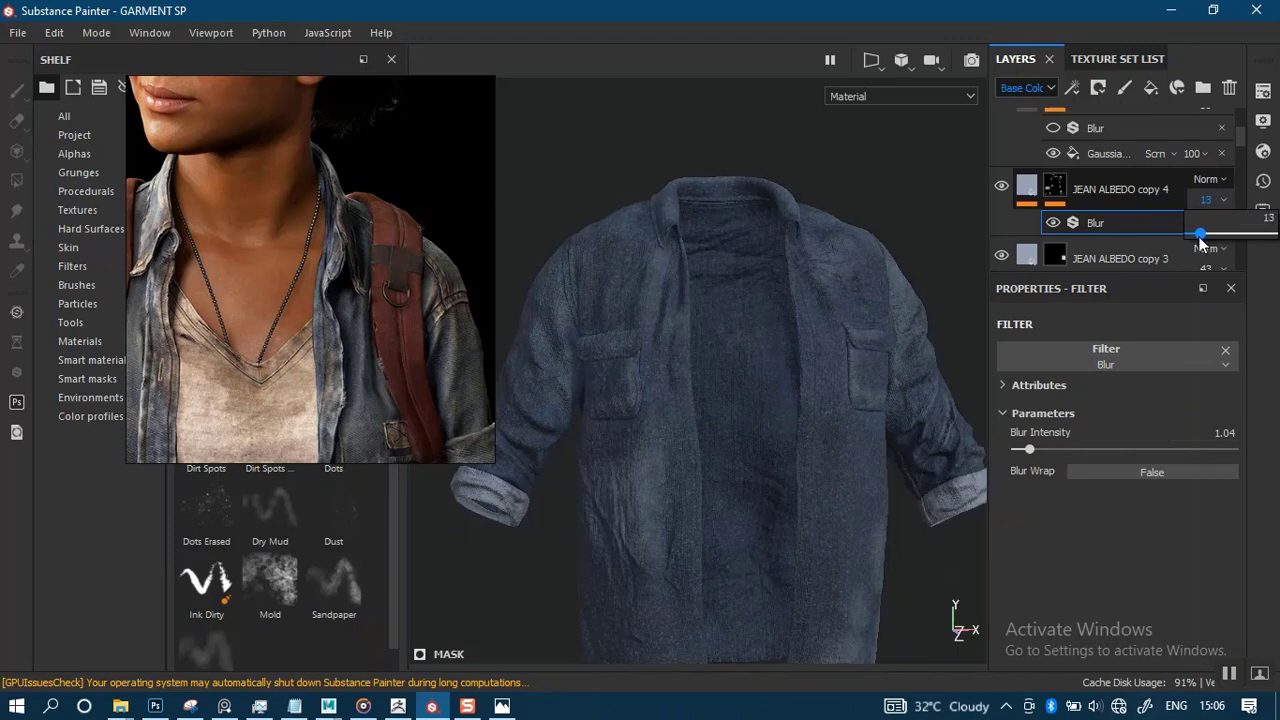
pyautogui.moveTo(1195, 236); pyautogui.dragTo(1206, 238)
pyautogui.keyDown('alt'); pyautogui.moveTo(700, 286); pyautogui.dragTo(800, 400); pyautogui.keyUp('alt')
# Mask out fading on the lower front panel near the hem with the Dirt 1 brush in black at size 20.
pyautogui.click(1055, 188)
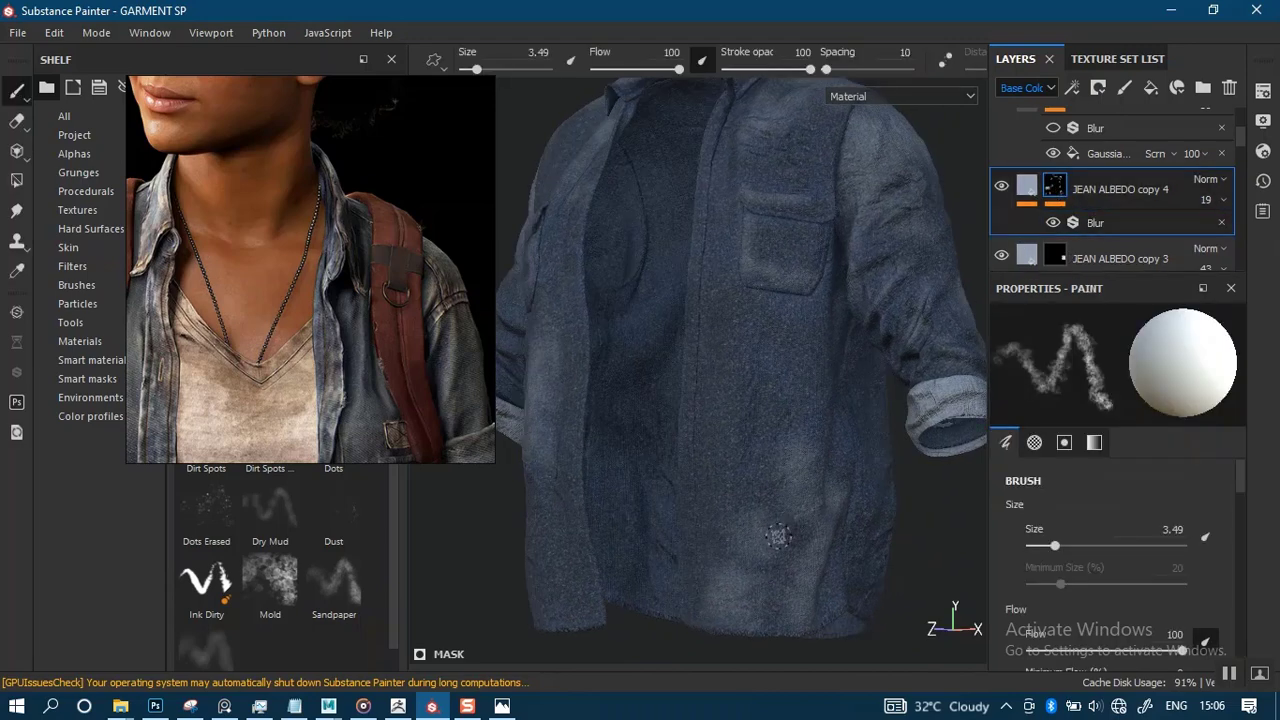
pyautogui.keyDown('ctrl'); pyautogui.moveTo(779, 527); pyautogui.dragTo(775, 502, button='right'); pyautogui.keyUp('ctrl')
pyautogui.press('x')
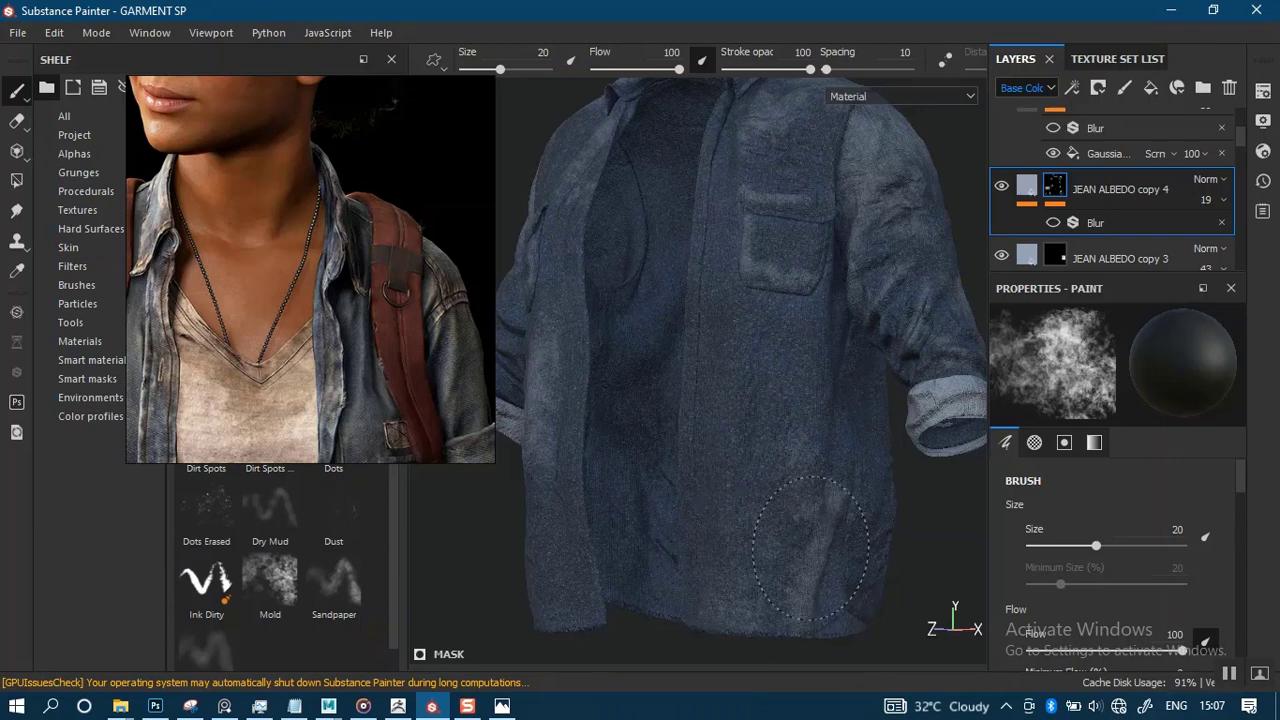
pyautogui.press('f')
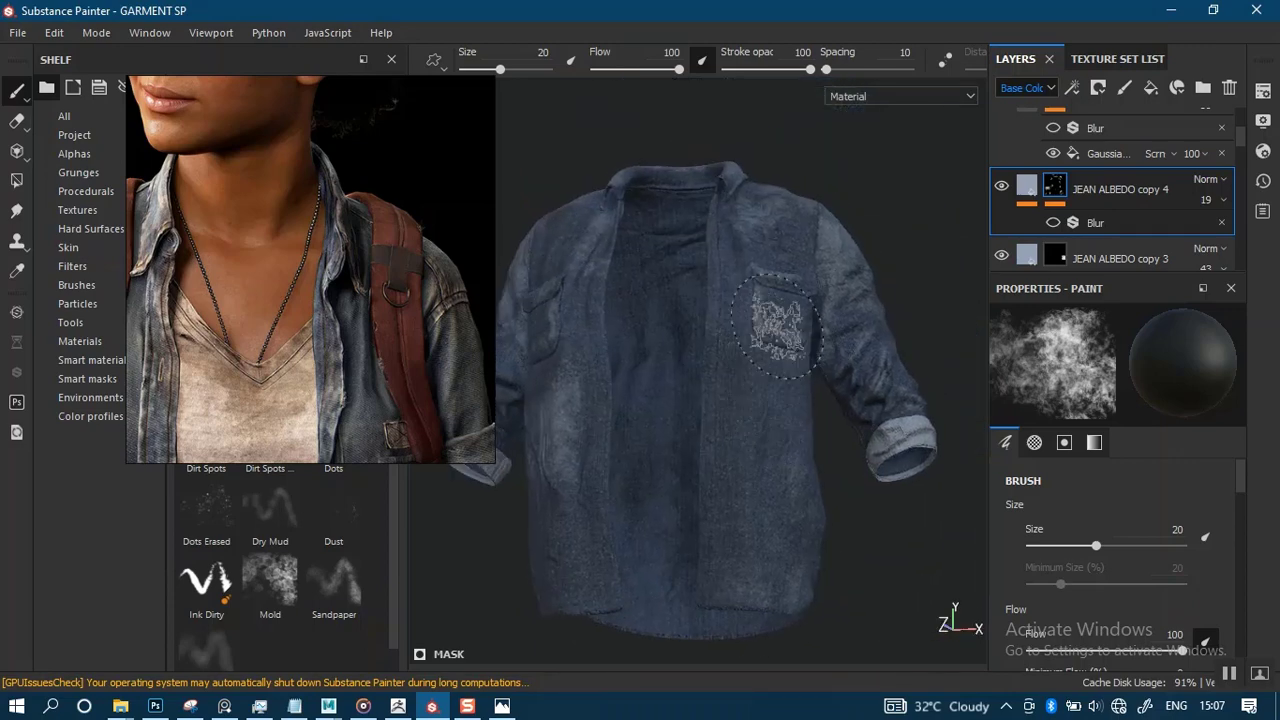
# Soften the fading on the wearer's right front panel in black with flow 38 and stroke opacity 36.
pyautogui.moveTo(708, 404)
pyautogui.keyDown('alt'); pyautogui.mouseDown()
pyautogui.moveTo(735, 400)
pyautogui.moveTo(755, 68)
pyautogui.moveTo(626, 68)
pyautogui.mouseUp(); pyautogui.keyUp('alt')
pyautogui.keyDown('alt'); pyautogui.moveTo(700, 345); pyautogui.dragTo(655, 265, button='middle'); pyautogui.keyUp('alt')
pyautogui.keyDown('alt'); pyautogui.moveTo(655, 265); pyautogui.dragTo(700, 437, button='right'); pyautogui.keyUp('alt')
pyautogui.click(670, 432)
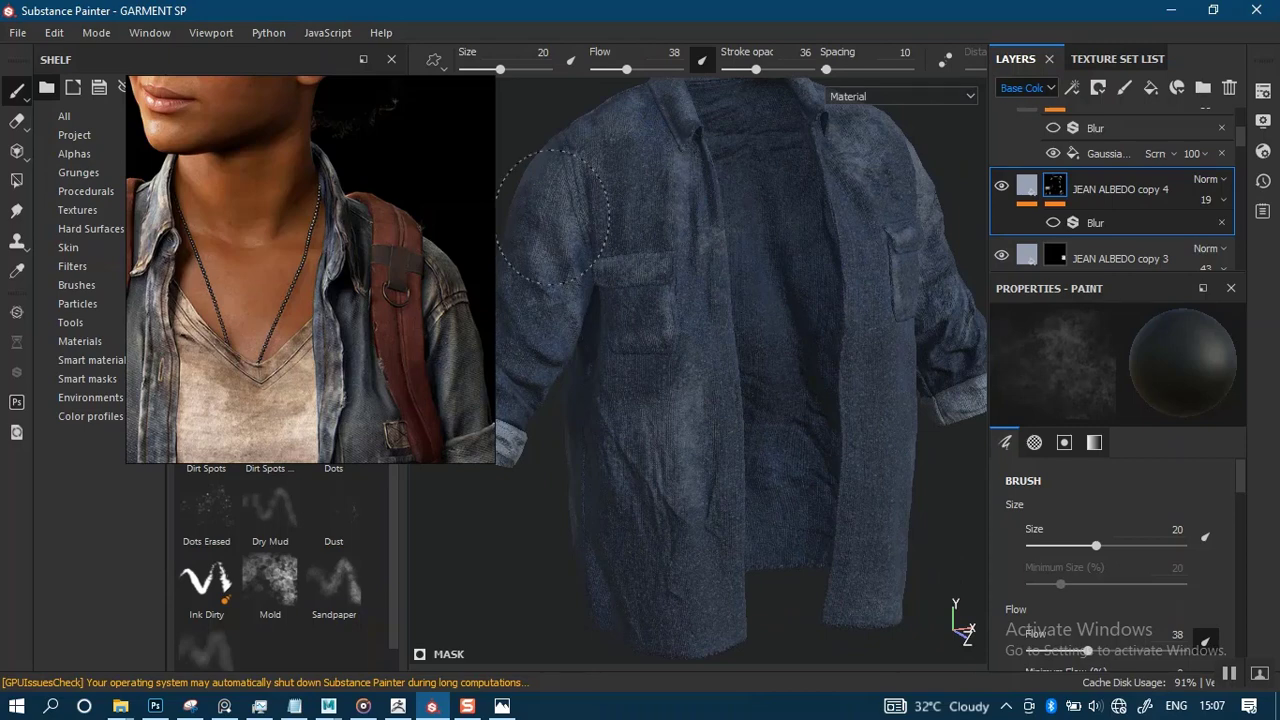
# Examine the fading on the shirt's front, shoulders and back from several angles.
pyautogui.scroll(-3, 806, 306)
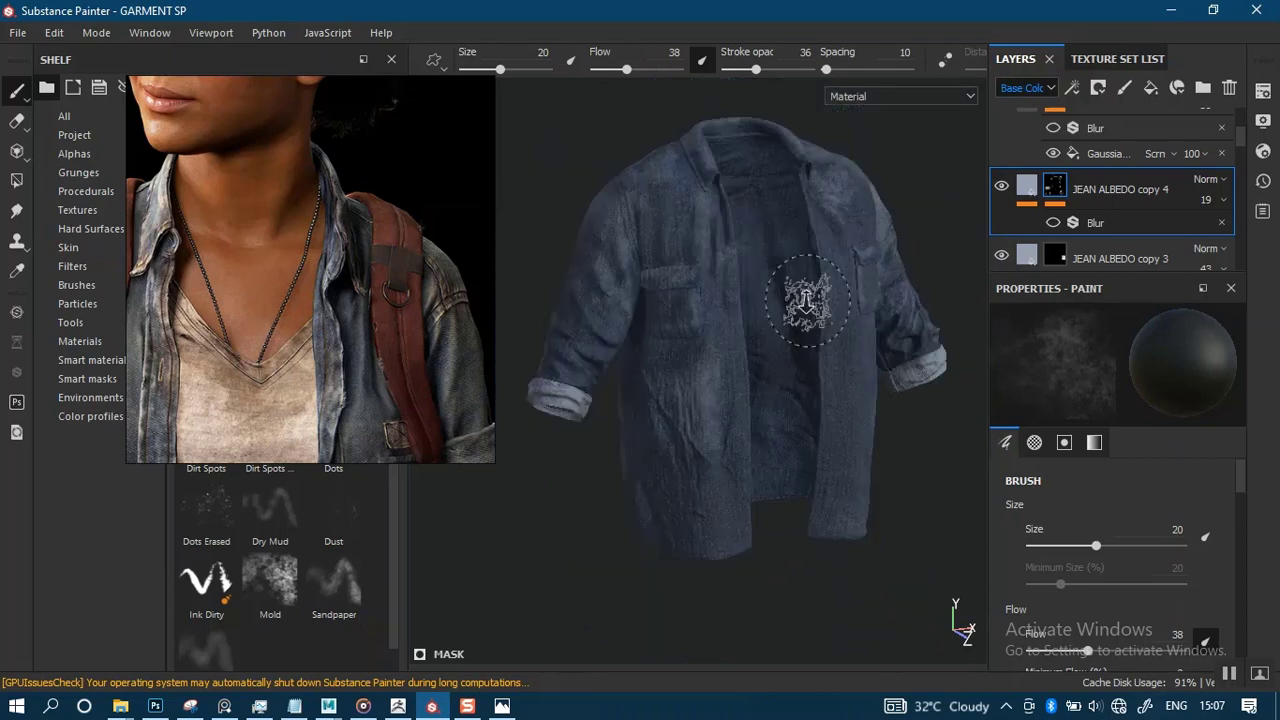
pyautogui.keyDown('alt'); pyautogui.moveTo(826, 309); pyautogui.dragTo(769, 279); pyautogui.keyUp('alt')
pyautogui.keyDown('alt'); pyautogui.moveTo(769, 279); pyautogui.dragTo(755, 287, button='middle'); pyautogui.keyUp('alt')
pyautogui.keyDown('alt'); pyautogui.moveTo(755, 287); pyautogui.dragTo(743, 329); pyautogui.keyUp('alt')
pyautogui.keyDown('shift'); pyautogui.moveTo(743, 329); pyautogui.dragTo(771, 509, button='right'); pyautogui.keyUp('shift')
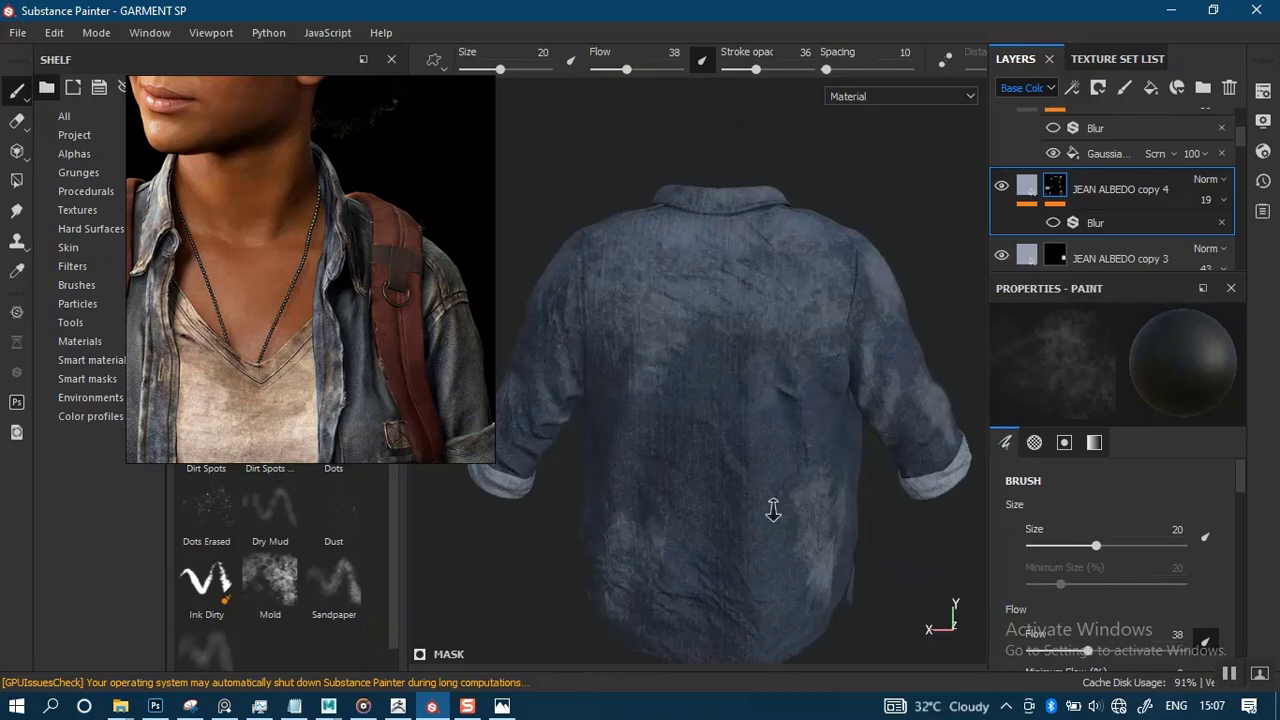
pyautogui.keyDown('alt'); pyautogui.moveTo(705, 335); pyautogui.dragTo(729, 431, button='right'); pyautogui.keyUp('alt')
pyautogui.keyDown('alt'); pyautogui.moveTo(690, 376); pyautogui.dragTo(648, 374); pyautogui.keyUp('alt')
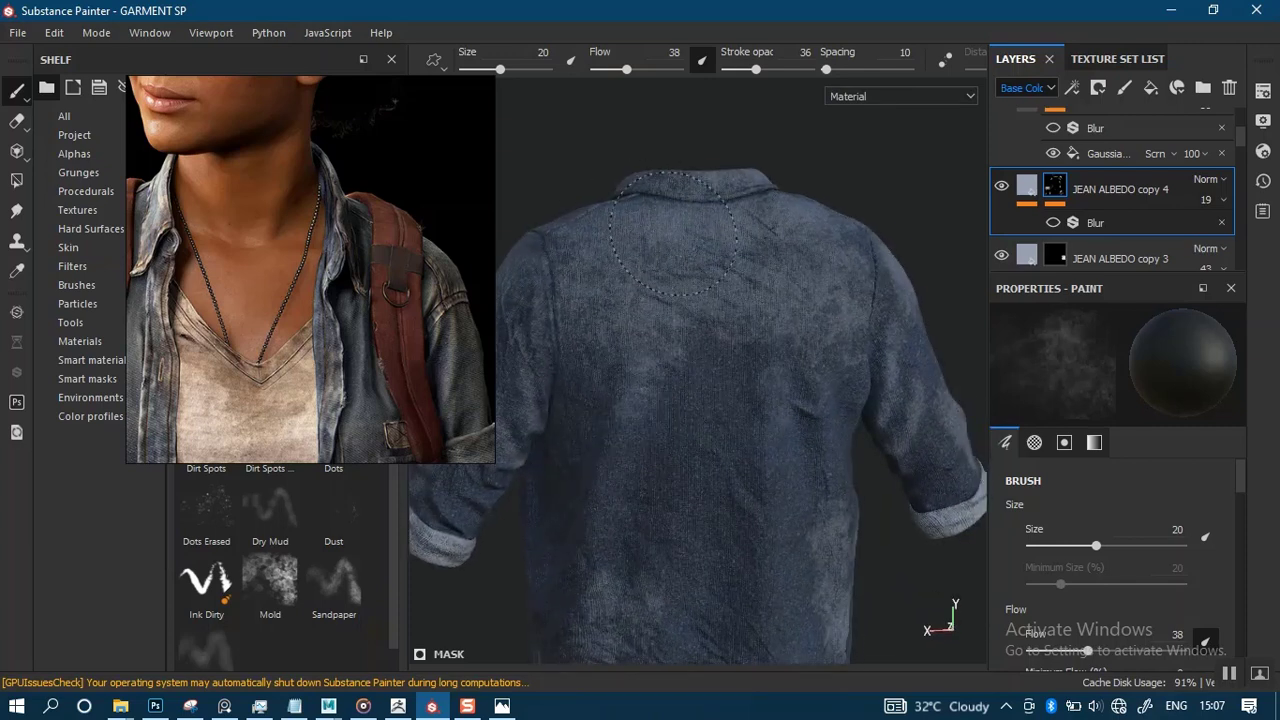
pyautogui.keyDown('alt'); pyautogui.moveTo(633, 423); pyautogui.dragTo(697, 300, button='right'); pyautogui.keyUp('alt')
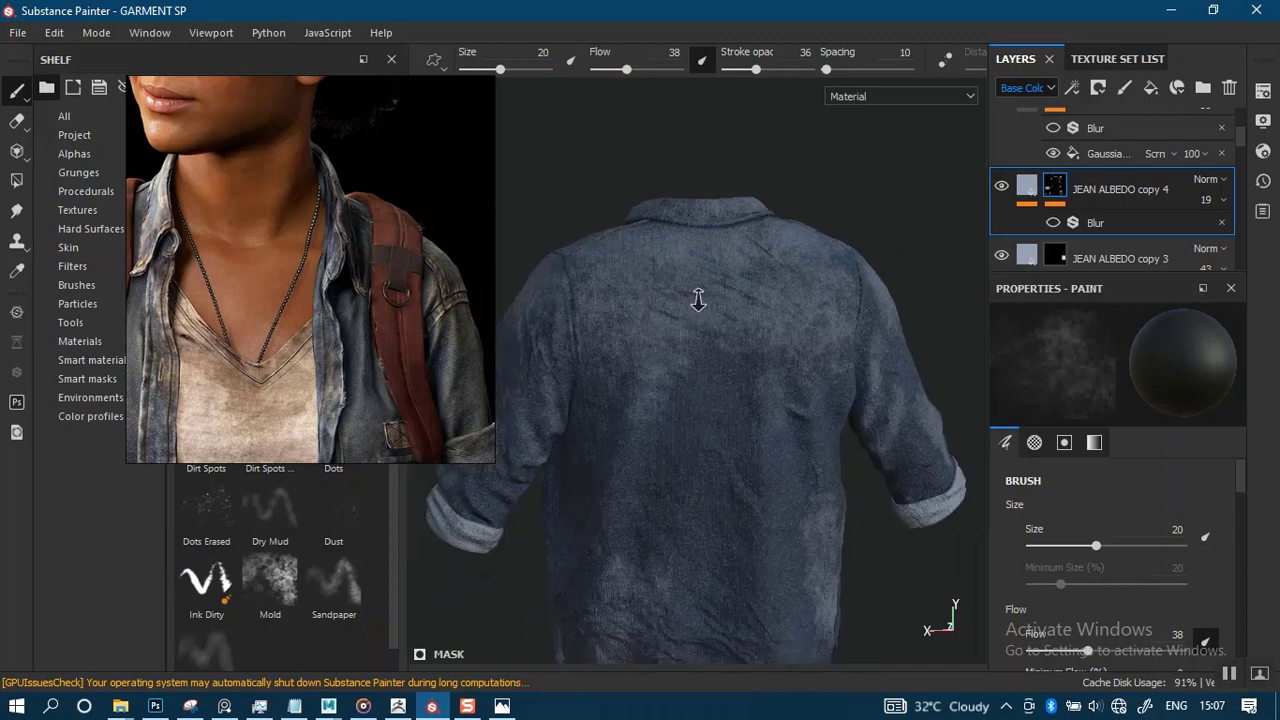
pyautogui.moveTo(697, 300)
pyautogui.keyDown('alt'); pyautogui.mouseDown()
pyautogui.moveTo(846, 423)
pyautogui.moveTo(838, 380)
pyautogui.moveTo(860, 417)
pyautogui.mouseUp(); pyautogui.keyUp('alt')
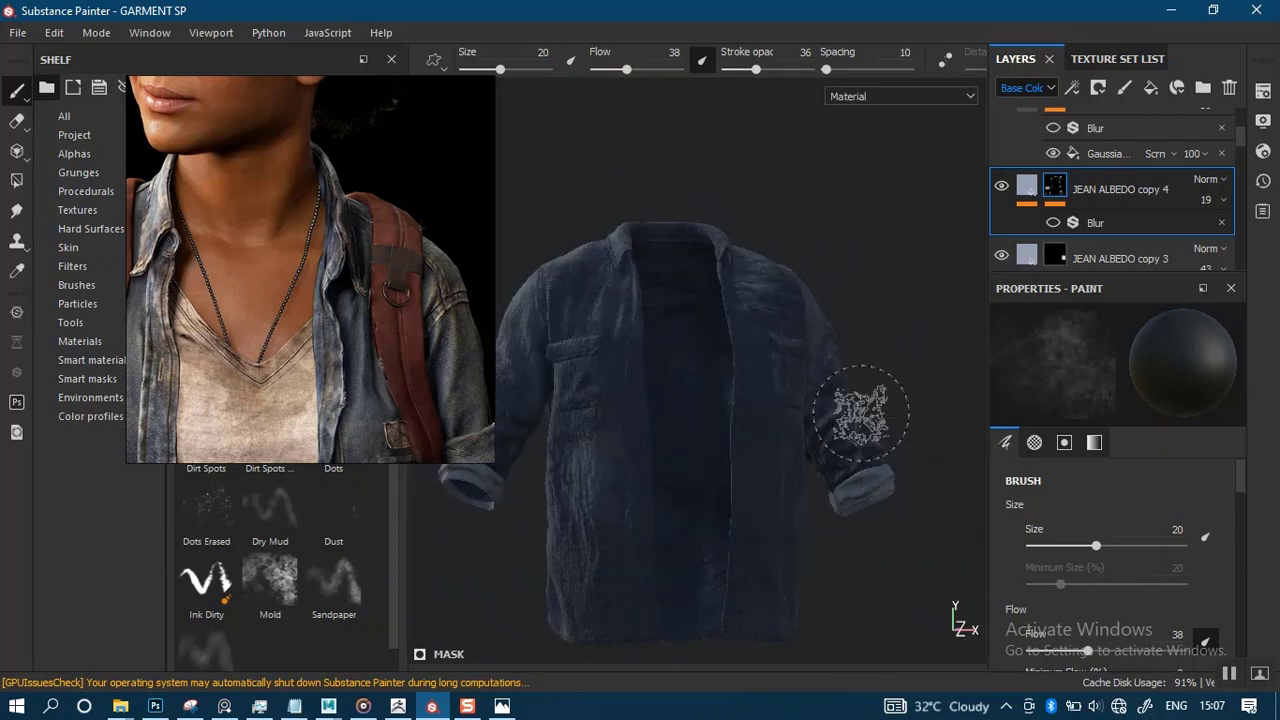
# Examine the fading around the wearer's right chest pocket and front panel under different lighting, close up and from farther away.
pyautogui.keyDown('shift'); pyautogui.moveTo(820, 411); pyautogui.dragTo(746, 410, button='right'); pyautogui.keyUp('shift')
pyautogui.keyDown('alt'); pyautogui.moveTo(684, 444); pyautogui.dragTo(746, 386, button='middle'); pyautogui.keyUp('alt')
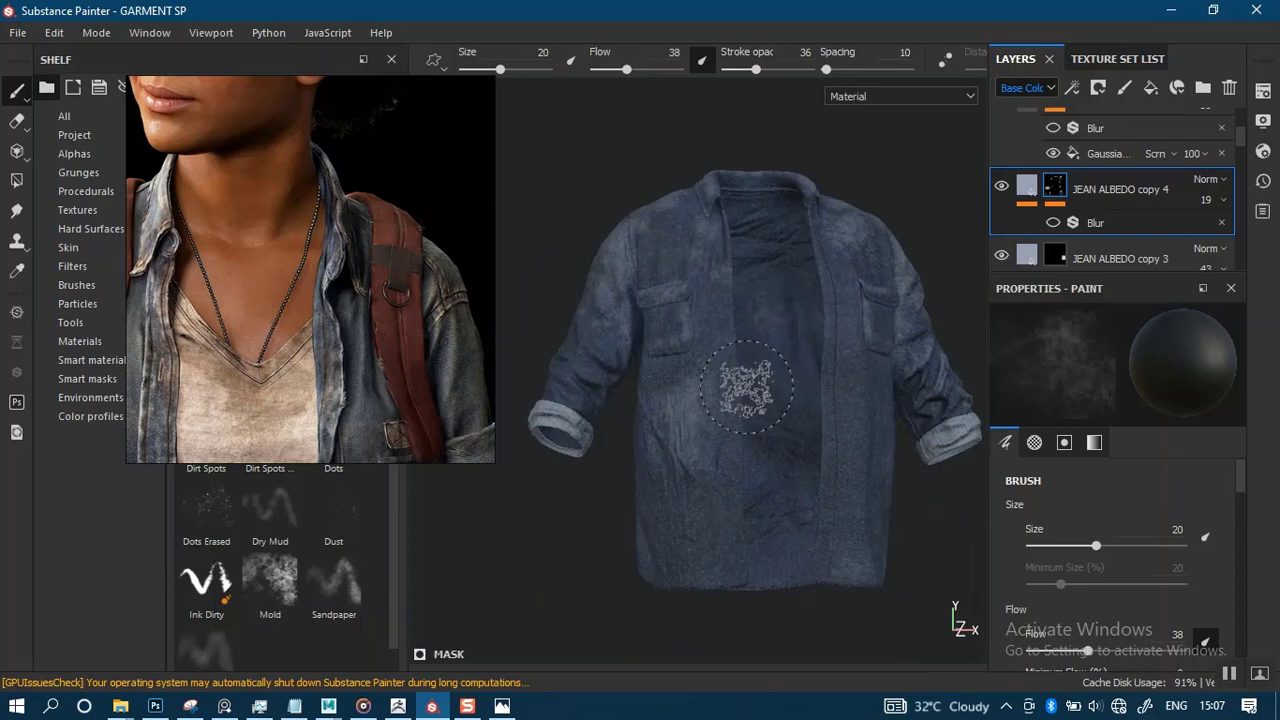
pyautogui.keyDown('alt'); pyautogui.moveTo(746, 386); pyautogui.dragTo(651, 477, button='right'); pyautogui.keyUp('alt')
pyautogui.keyDown('alt'); pyautogui.moveTo(651, 477); pyautogui.dragTo(697, 515); pyautogui.keyUp('alt')
pyautogui.keyDown('alt'); pyautogui.moveTo(697, 515); pyautogui.dragTo(794, 479, button='middle'); pyautogui.keyUp('alt')
pyautogui.keyDown('alt'); pyautogui.moveTo(794, 479); pyautogui.dragTo(820, 480, button='right'); pyautogui.keyUp('alt')
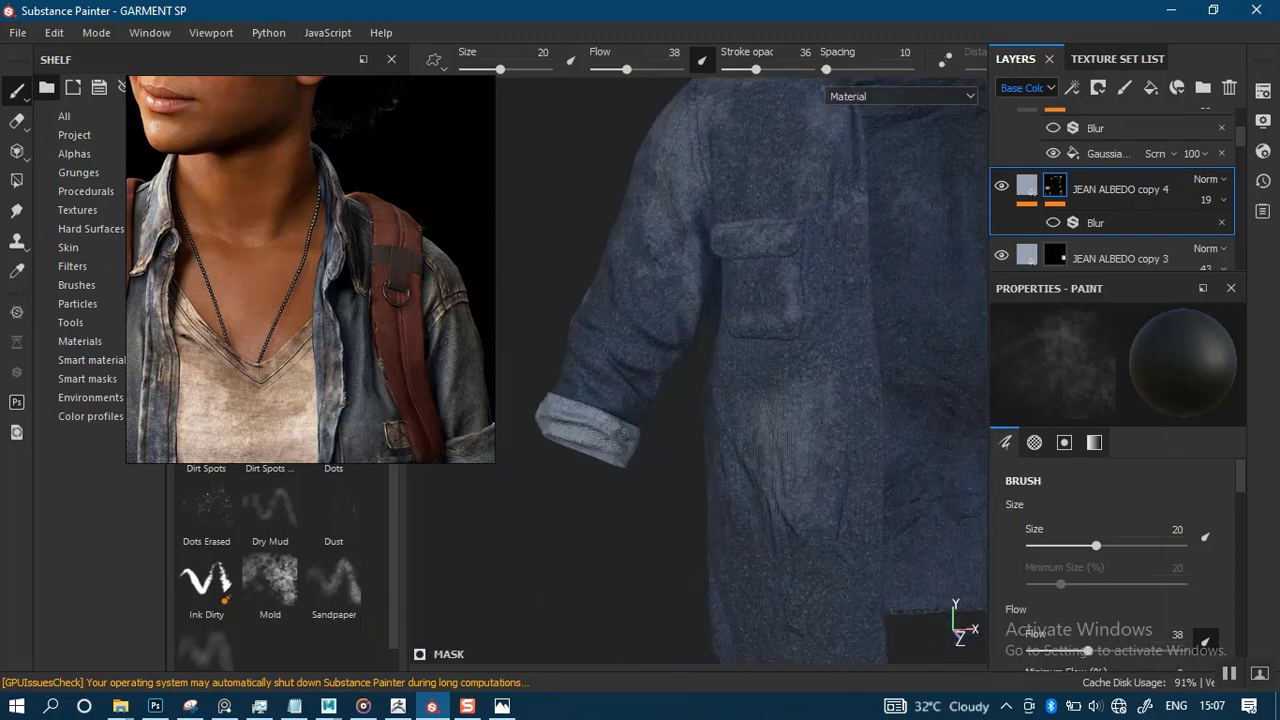
pyautogui.keyDown('alt'); pyautogui.moveTo(820, 480); pyautogui.dragTo(711, 494, button='middle'); pyautogui.keyUp('alt')
pyautogui.keyDown('alt'); pyautogui.moveTo(711, 494); pyautogui.dragTo(718, 473, button='right'); pyautogui.keyUp('alt')
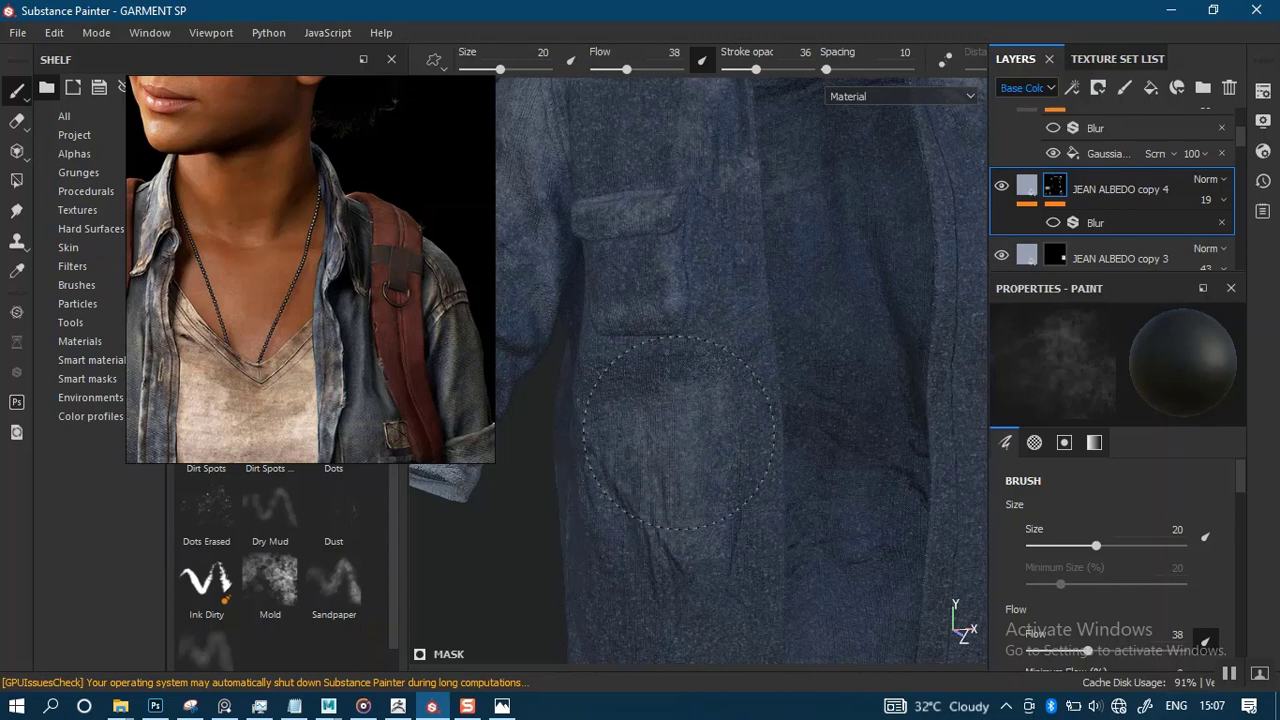
pyautogui.keyDown('alt'); pyautogui.moveTo(748, 421); pyautogui.dragTo(738, 256, button='right'); pyautogui.keyUp('alt')
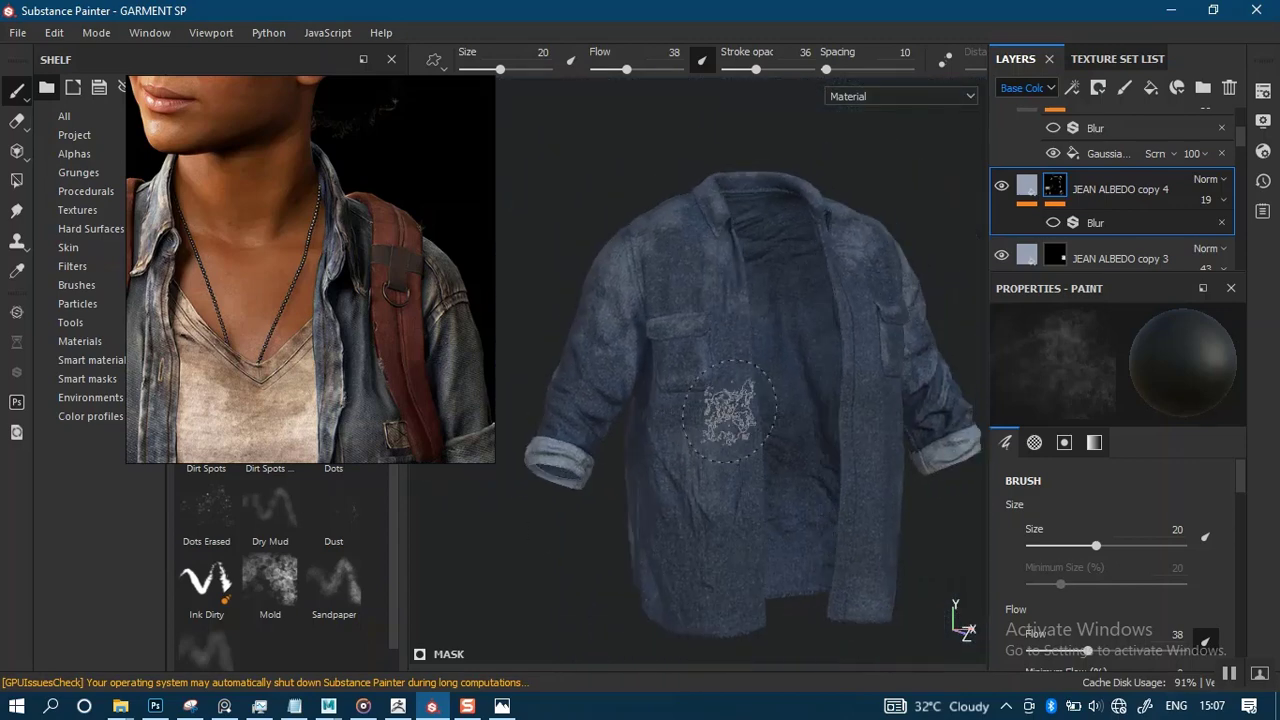
pyautogui.keyDown('alt'); pyautogui.moveTo(797, 461); pyautogui.dragTo(743, 423, button='middle'); pyautogui.keyUp('alt')
# Compare the reference's chest pocket and placket with the front of the textured shirt.
pyautogui.moveTo(263, 362); pyautogui.dragTo(340, 298, button='middle')
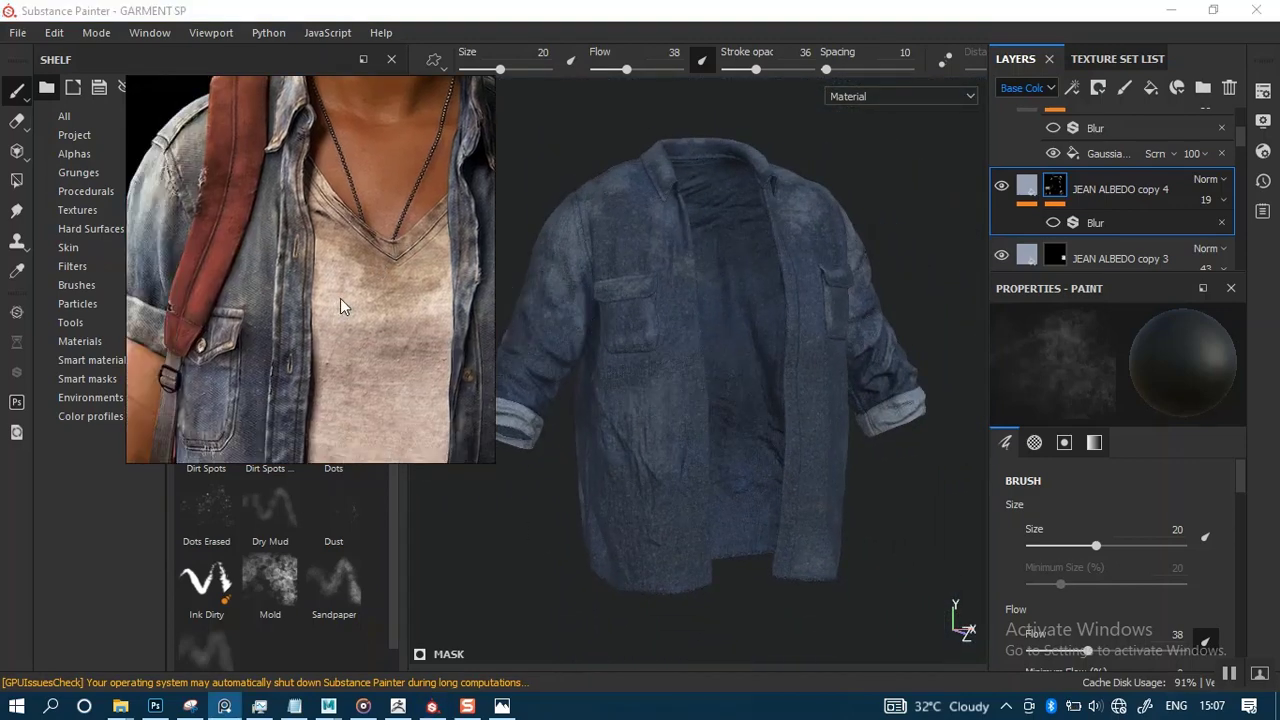
pyautogui.moveTo(265, 331)
pyautogui.mouseDown(button='middle')
pyautogui.moveTo(347, 289)
pyautogui.moveTo(282, 289)
pyautogui.moveTo(277, 238)
pyautogui.mouseUp(button='middle')
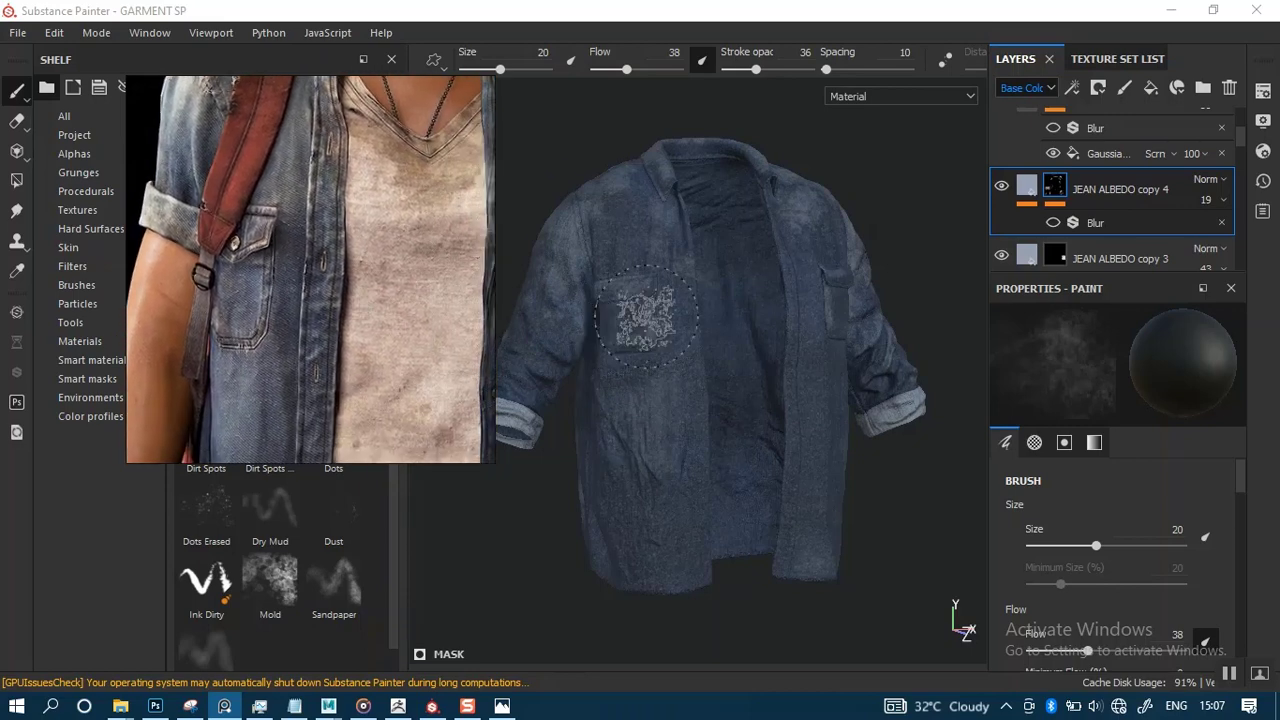
pyautogui.keyDown('alt'); pyautogui.moveTo(771, 305); pyautogui.dragTo(726, 303); pyautogui.keyUp('alt')
pyautogui.keyDown('alt'); pyautogui.moveTo(726, 303); pyautogui.dragTo(706, 329, button='right'); pyautogui.keyUp('alt')
pyautogui.keyDown('alt'); pyautogui.moveTo(706, 329); pyautogui.dragTo(720, 331, button='middle'); pyautogui.keyUp('alt')
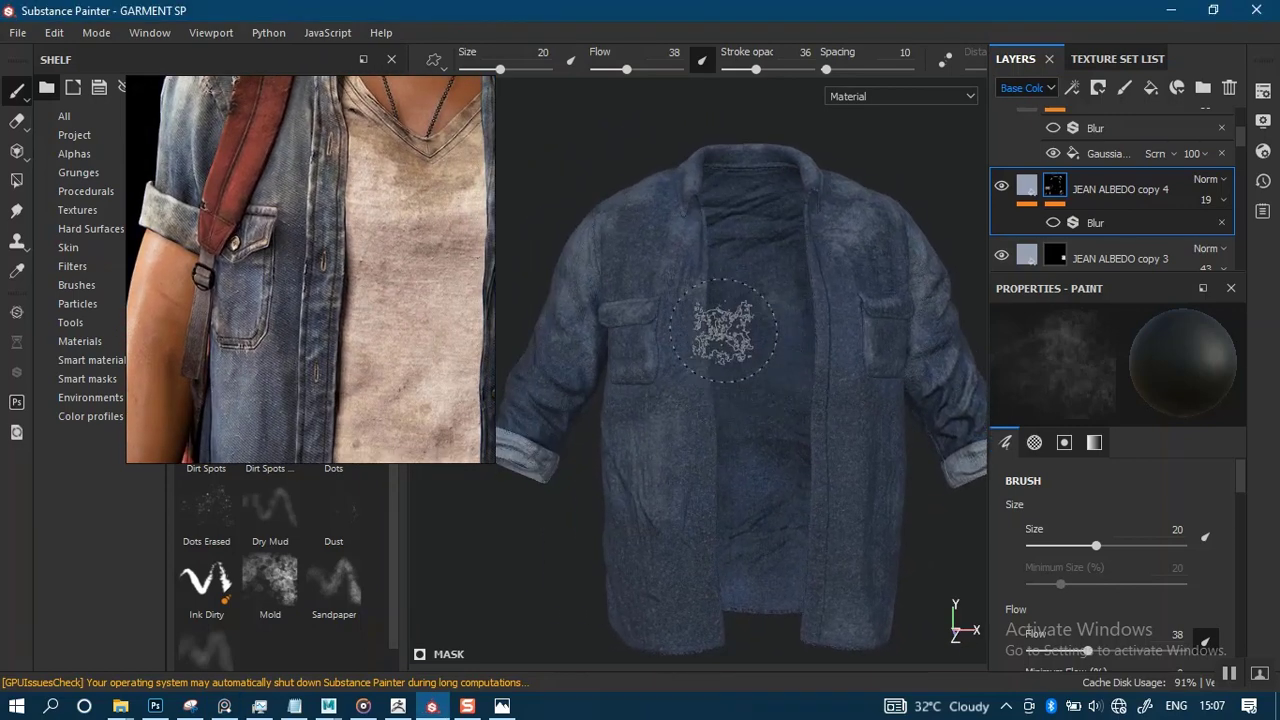
pyautogui.keyDown('alt'); pyautogui.moveTo(540, 336); pyautogui.dragTo(537, 400, button='right'); pyautogui.keyUp('alt')
# Compare the reference's lower front panel and hem with the shirt's front under changing light.
pyautogui.moveTo(365, 317); pyautogui.dragTo(408, 75, button='middle')
pyautogui.moveTo(731, 316)
pyautogui.keyDown('alt'); pyautogui.mouseDown(button='right')
pyautogui.moveTo(722, 381)
pyautogui.moveTo(729, 333)
pyautogui.mouseUp(button='right'); pyautogui.keyUp('alt')
pyautogui.keyDown('alt'); pyautogui.moveTo(729, 333); pyautogui.dragTo(723, 372); pyautogui.keyUp('alt')
pyautogui.keyDown('alt'); pyautogui.moveTo(724, 372); pyautogui.dragTo(686, 394, button='right'); pyautogui.keyUp('alt')
pyautogui.keyDown('alt'); pyautogui.moveTo(686, 394); pyautogui.dragTo(686, 400); pyautogui.keyUp('alt')
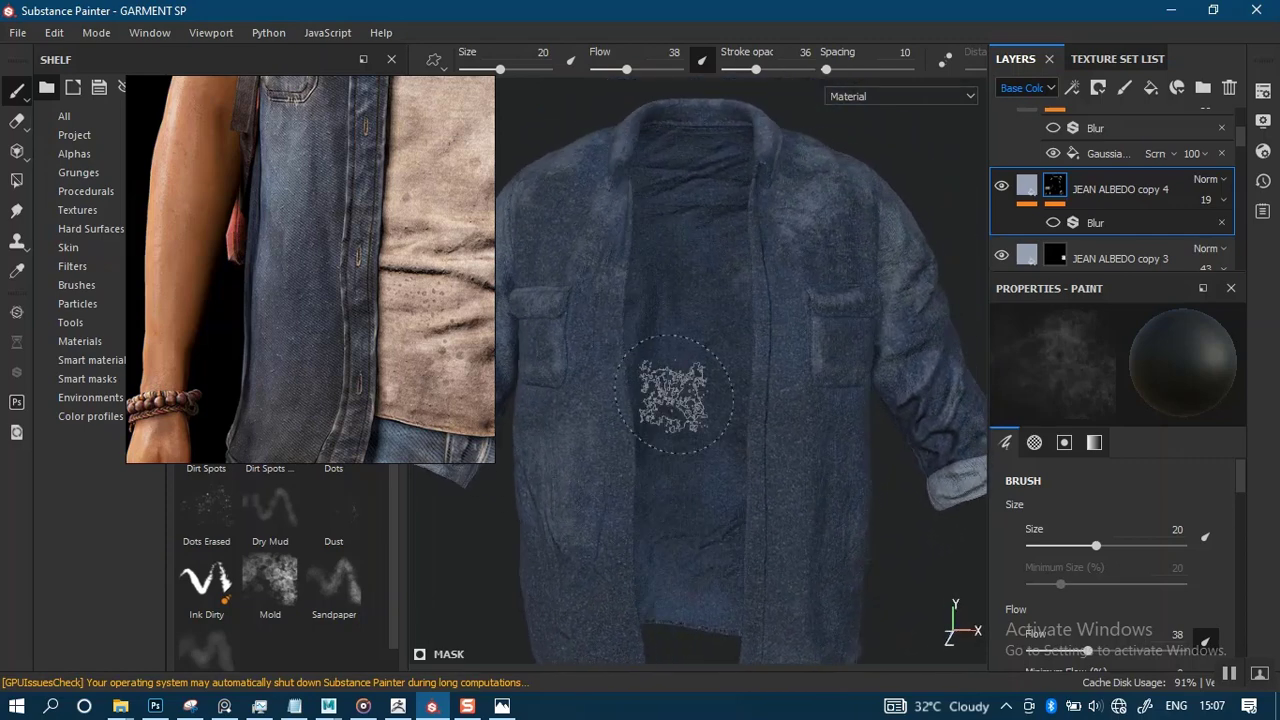
pyautogui.keyDown('alt'); pyautogui.moveTo(686, 400); pyautogui.dragTo(716, 455, button='right'); pyautogui.keyUp('alt')
pyautogui.keyDown('alt'); pyautogui.moveTo(702, 383); pyautogui.dragTo(731, 363, button='middle'); pyautogui.keyUp('alt')
pyautogui.keyDown('alt'); pyautogui.moveTo(731, 363); pyautogui.dragTo(709, 431, button='right'); pyautogui.keyUp('alt')
pyautogui.keyDown('alt'); pyautogui.moveTo(709, 431); pyautogui.dragTo(689, 420); pyautogui.keyUp('alt')
pyautogui.keyDown('alt'); pyautogui.moveTo(689, 420); pyautogui.dragTo(714, 349, button='right'); pyautogui.keyUp('alt')
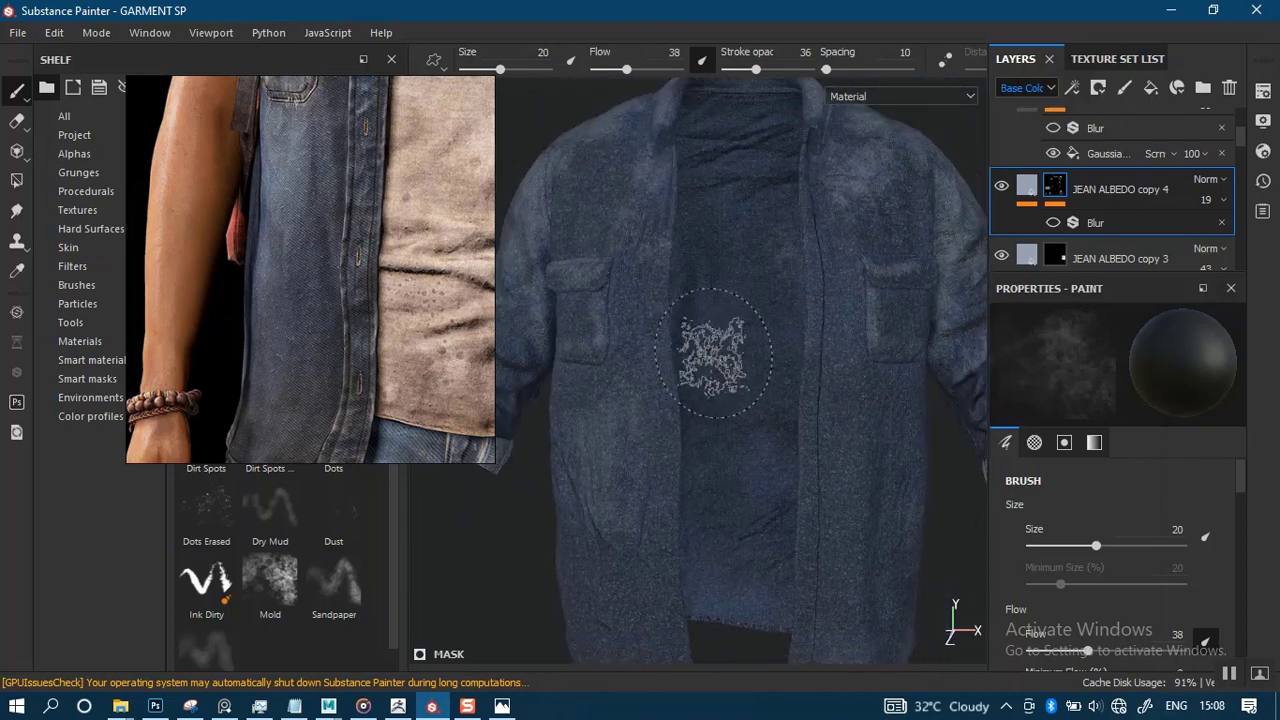
pyautogui.keyDown('alt'); pyautogui.moveTo(706, 367); pyautogui.dragTo(694, 377, button='middle'); pyautogui.keyUp('alt')
pyautogui.keyDown('alt'); pyautogui.moveTo(694, 377); pyautogui.dragTo(698, 348, button='right'); pyautogui.keyUp('alt')
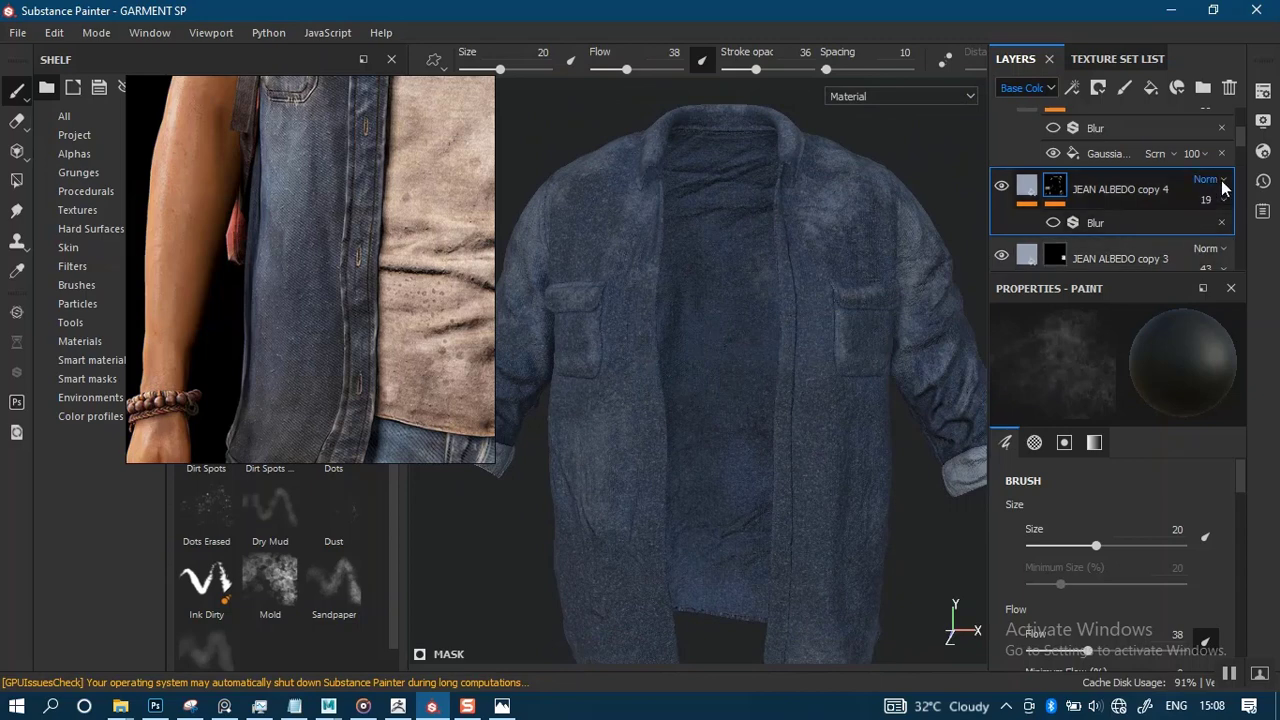
# Duplicate the JEAN ALBEDO copy 1 layer and disable the duplicate's metal, normal and height channels.
pyautogui.moveTo(1238, 139); pyautogui.dragTo(1238, 175)
pyautogui.scroll(1, 1225, 174)
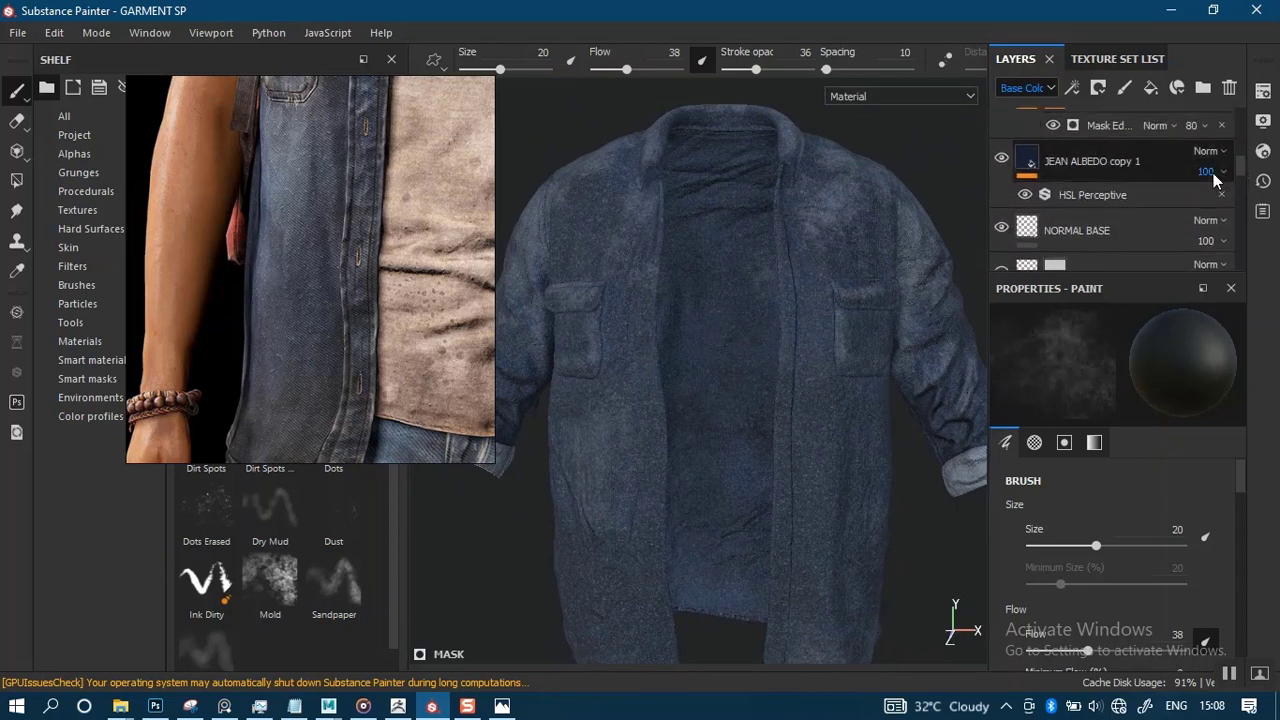
pyautogui.click(1112, 161)
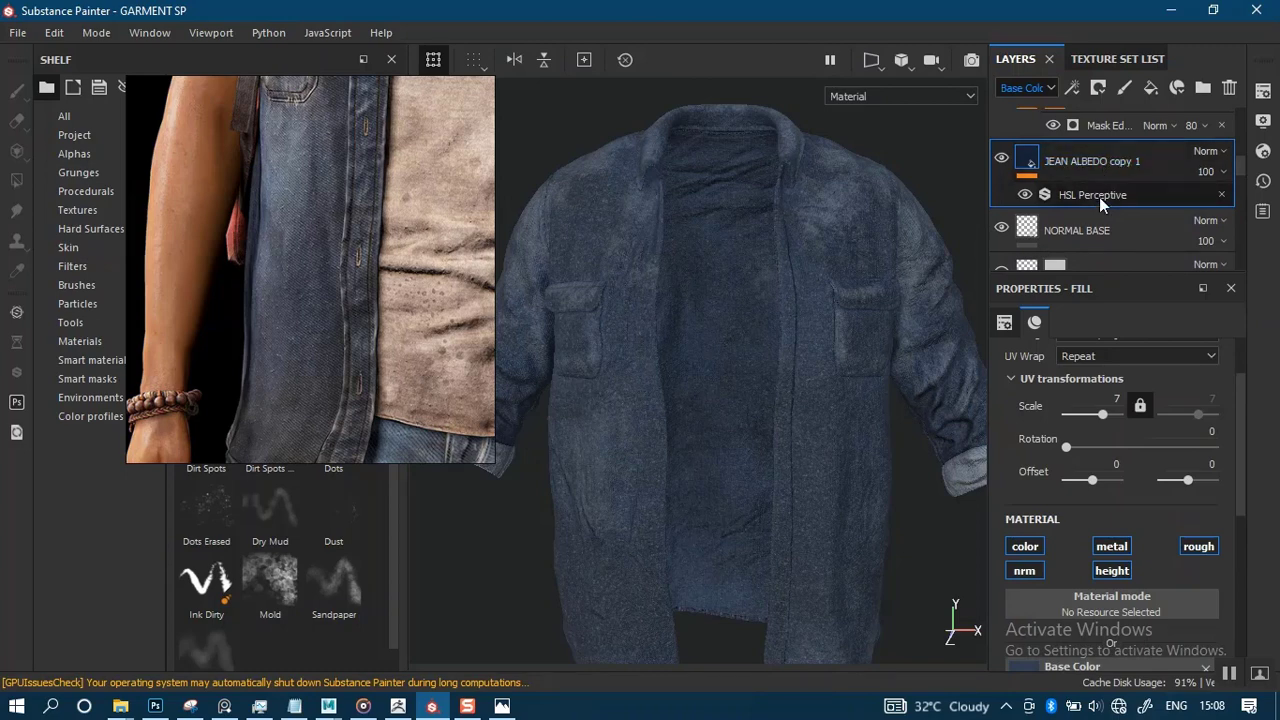
pyautogui.hotkey('ctrl', 'd')
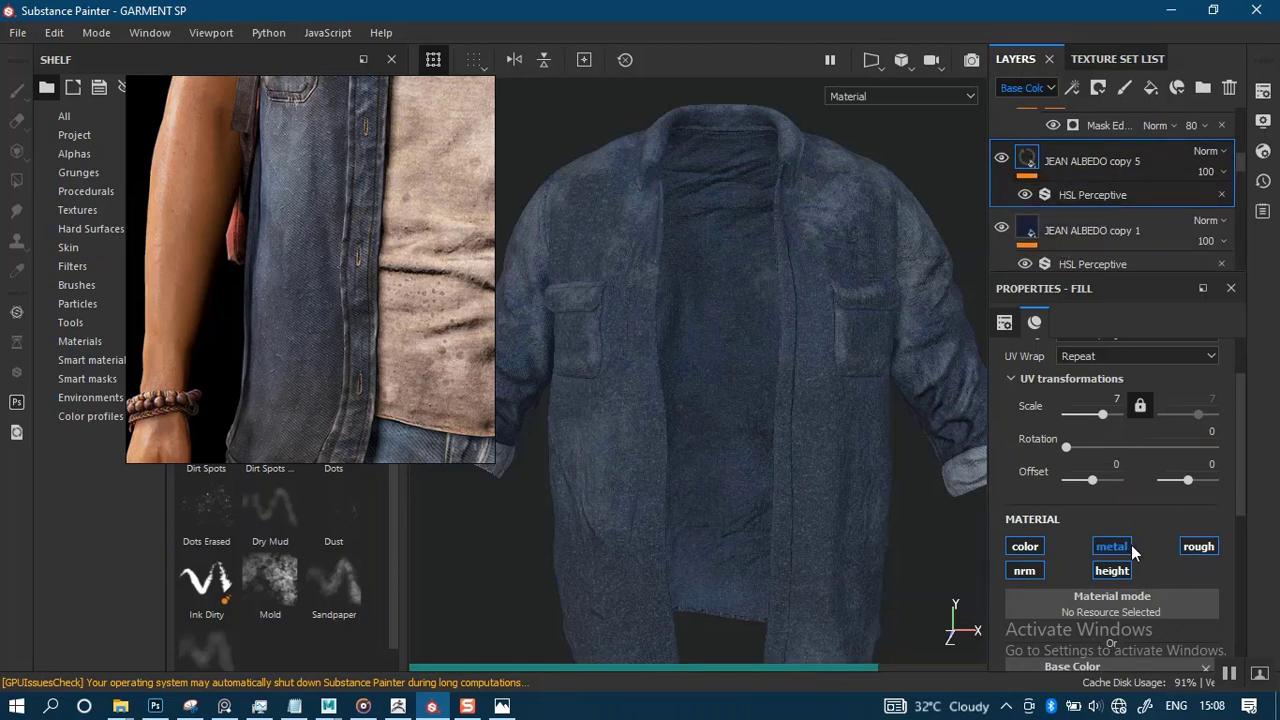
pyautogui.click(1025, 571)
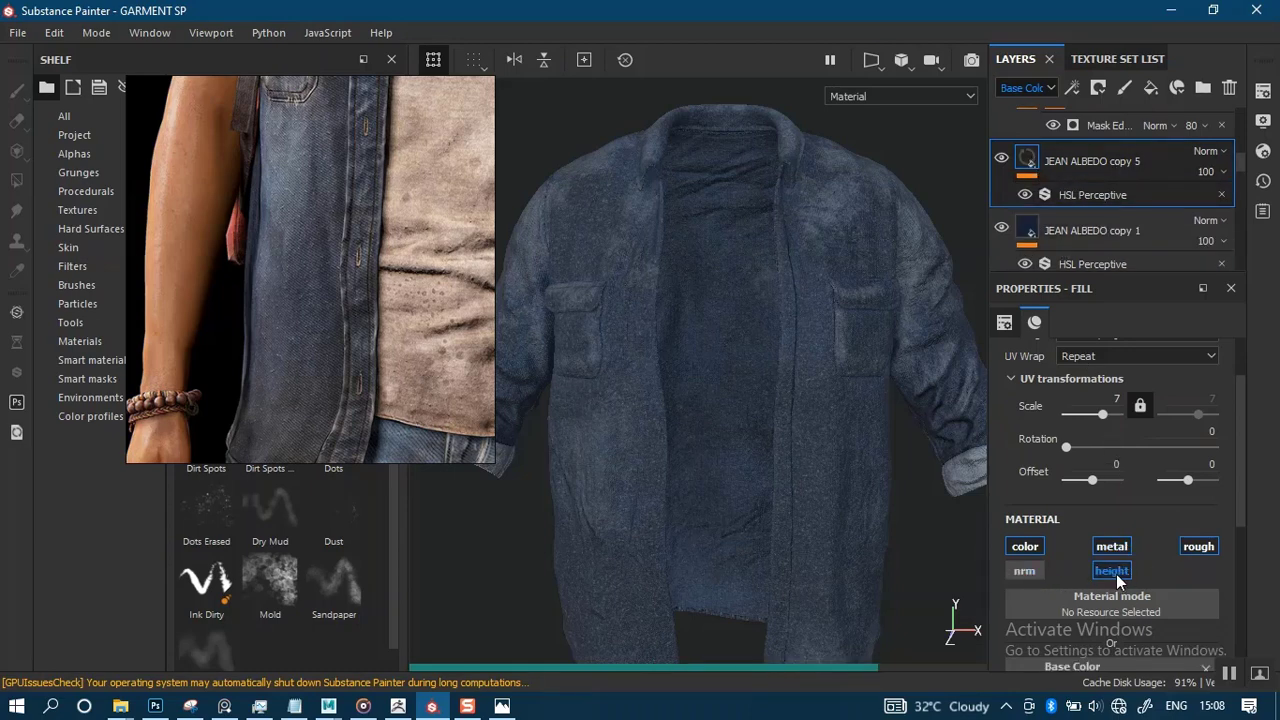
pyautogui.click(1120, 570)
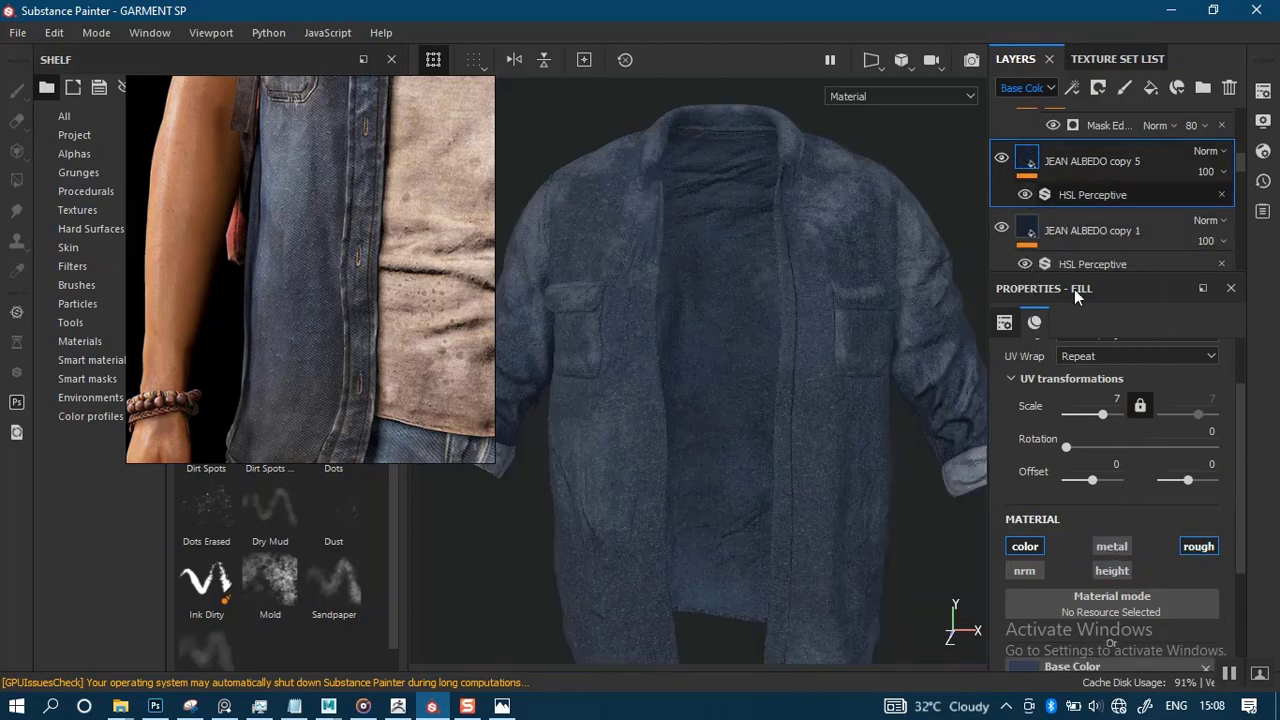
# Darken the duplicated denim layer by setting its HSL Perceptive filter's lightness to 0.104.
pyautogui.moveTo(1060, 574); pyautogui.dragTo(1038, 575)
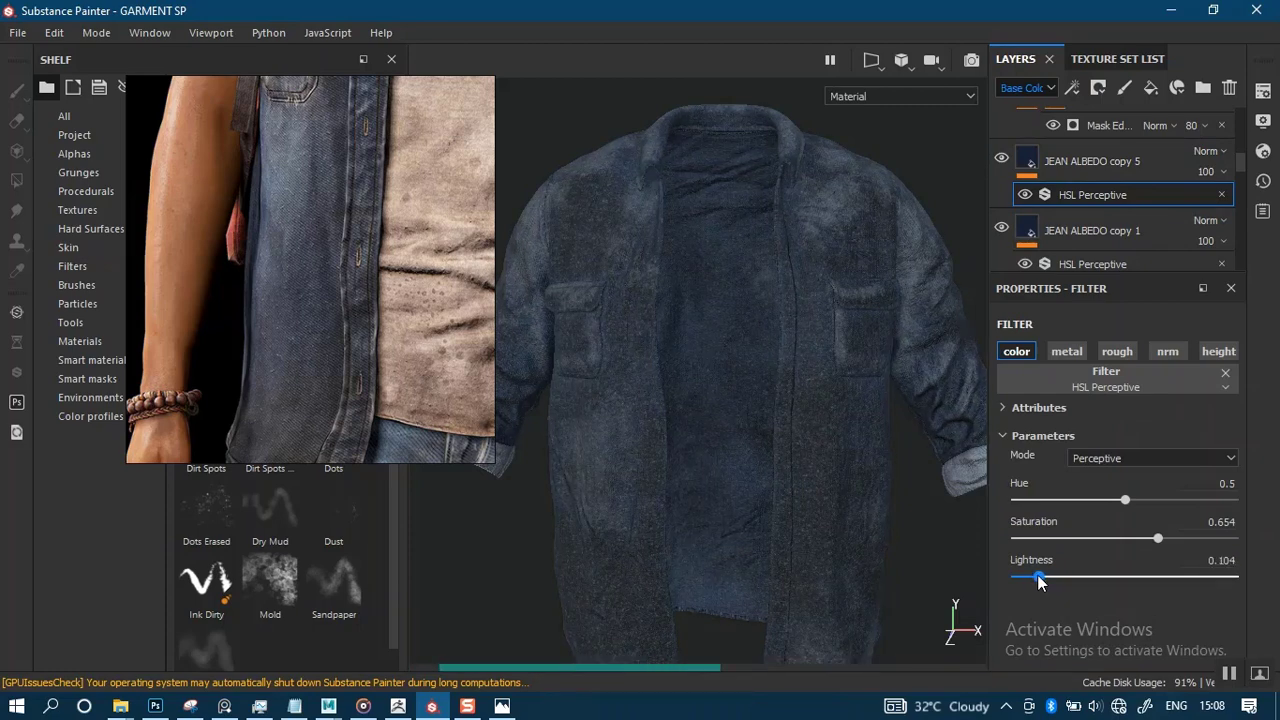
pyautogui.keyDown('alt'); pyautogui.moveTo(780, 331); pyautogui.dragTo(708, 368); pyautogui.keyUp('alt')
pyautogui.scroll(1, 764, 312)
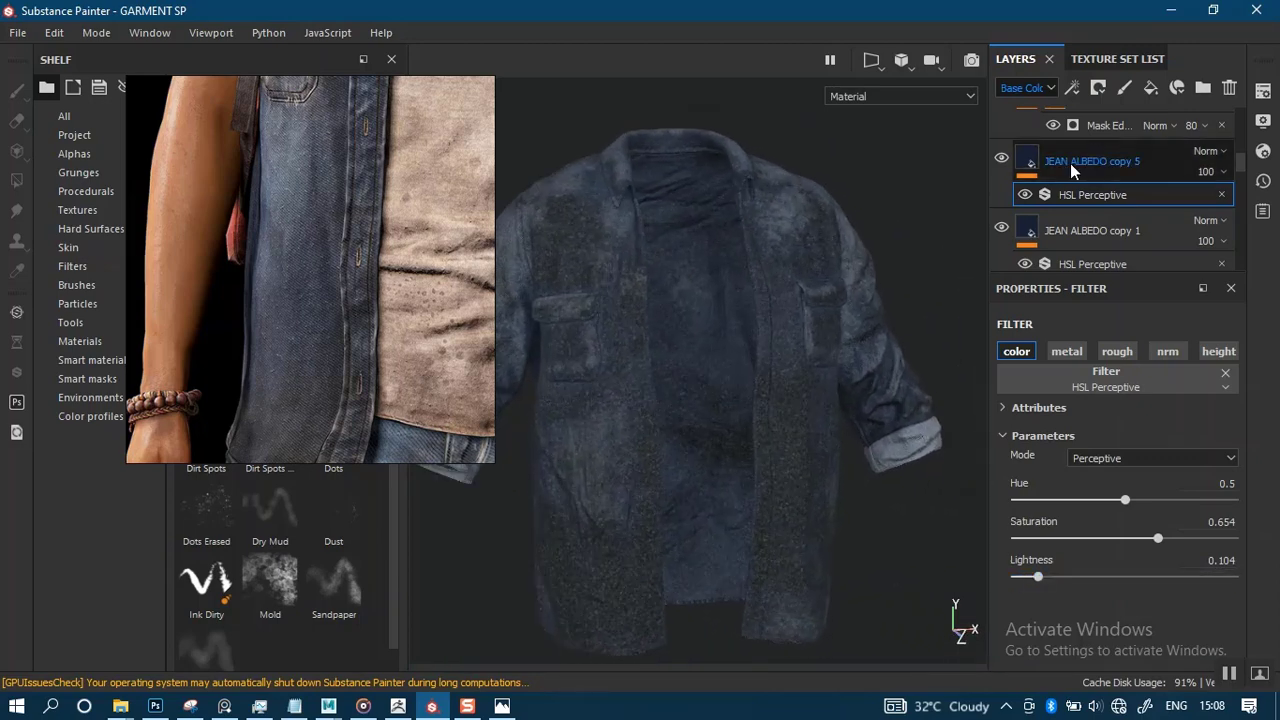
# Add a black mask to the JEAN ALBEDO copy 5 layer and activate the Paint tool on it.
pyautogui.click(1040, 162)
pyautogui.rightClick(1042, 165)
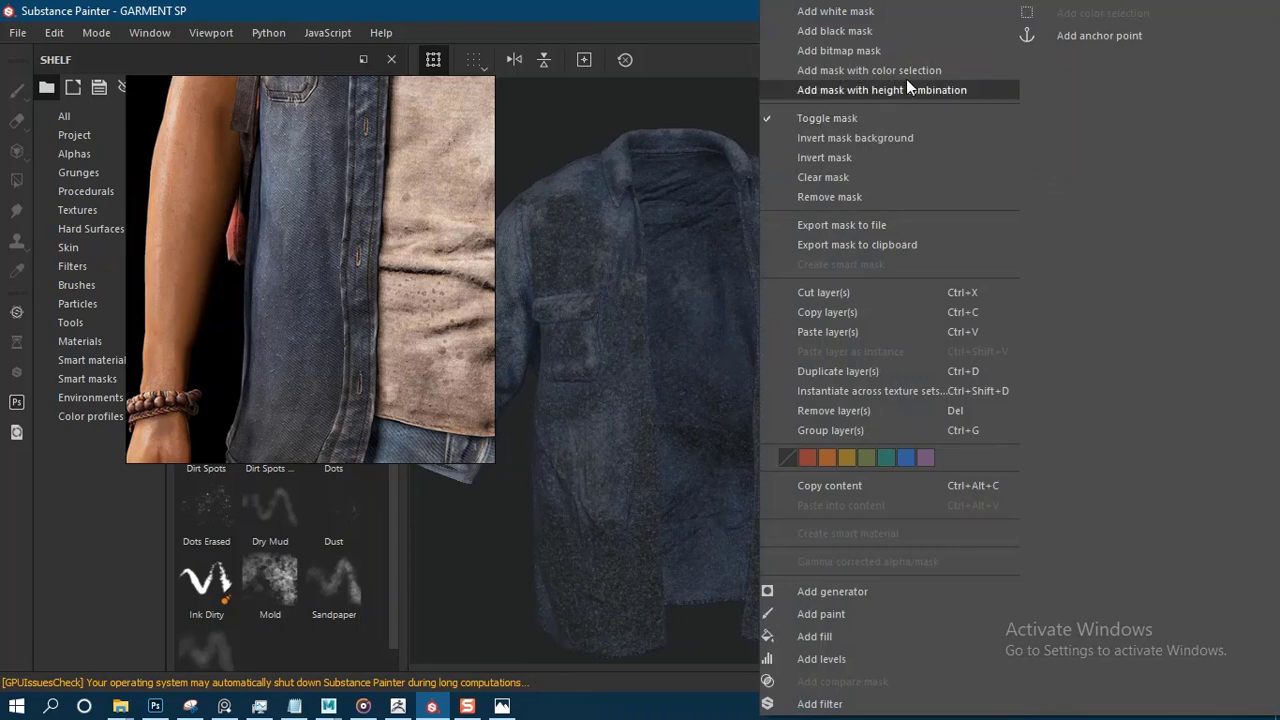
pyautogui.click(805, 31)
pyautogui.press('1')
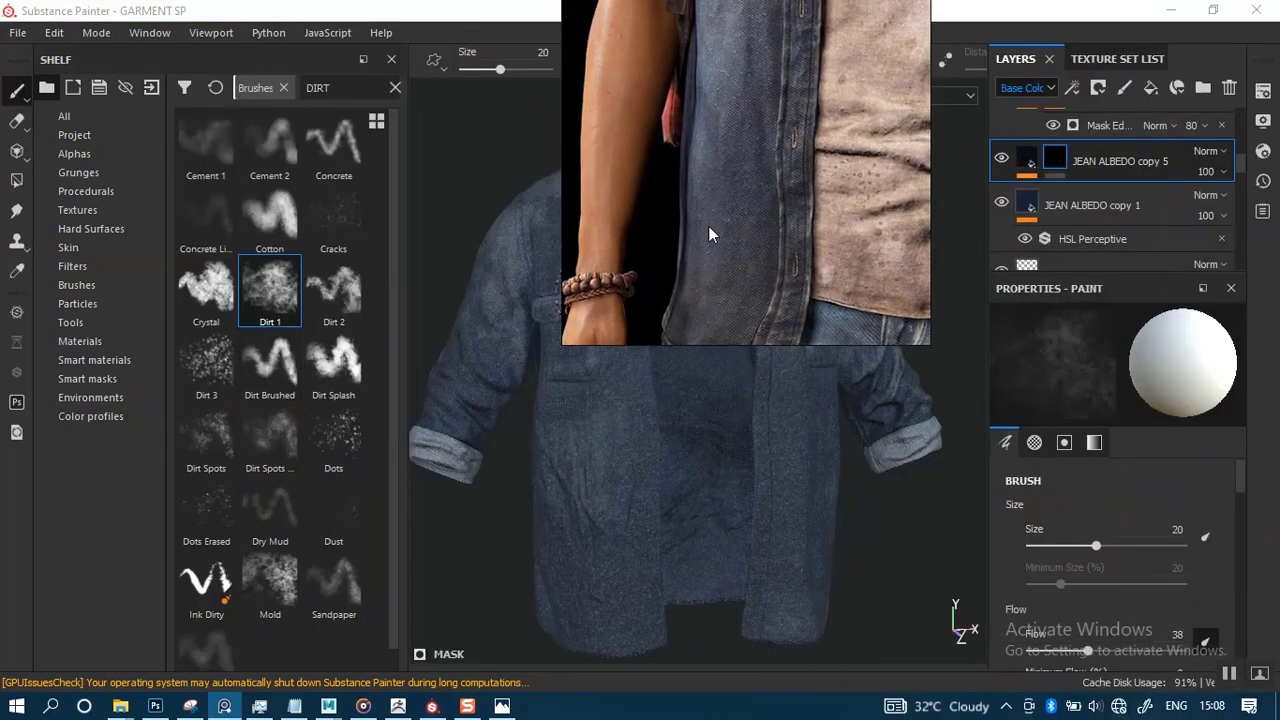
# Apply the Edges Blur smart mask to the JEAN ALBEDO copy 5 layer.
pyautogui.moveTo(578, 135)
pyautogui.mouseDown(button='right')
pyautogui.moveTo(533, 103)
pyautogui.moveTo(565, 124)
pyautogui.mouseUp(button='right')
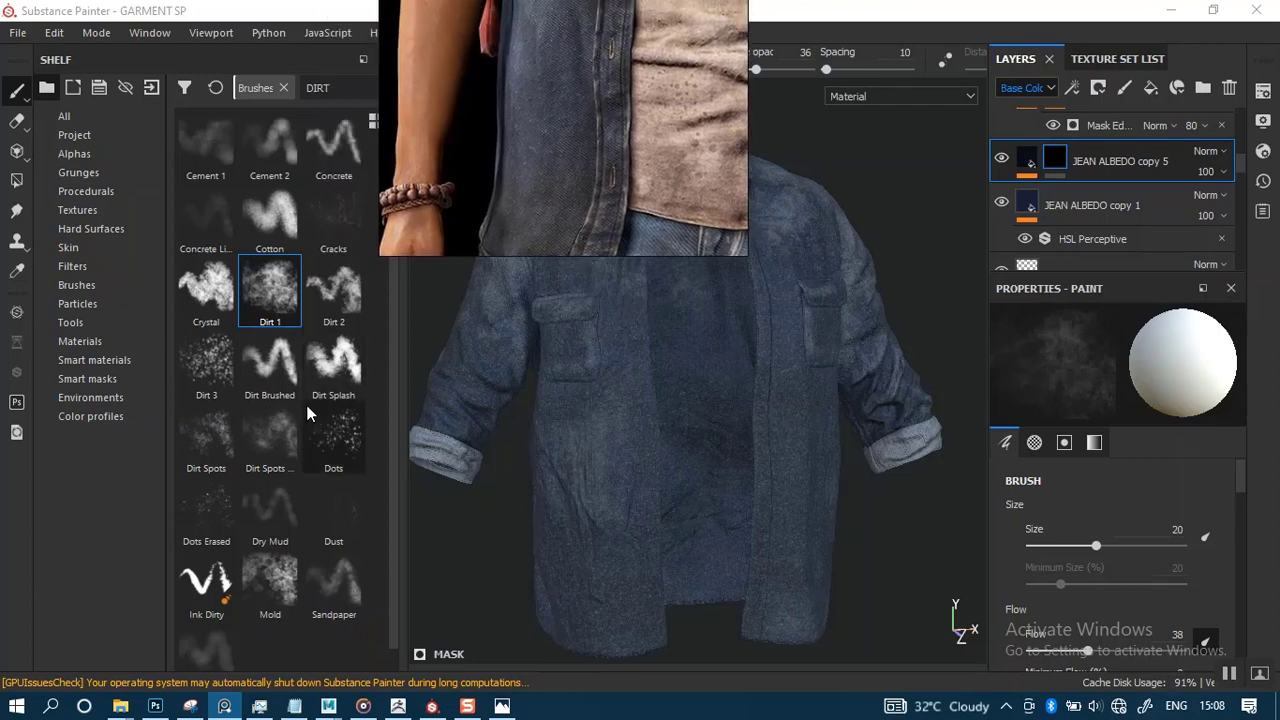
pyautogui.click(97, 379)
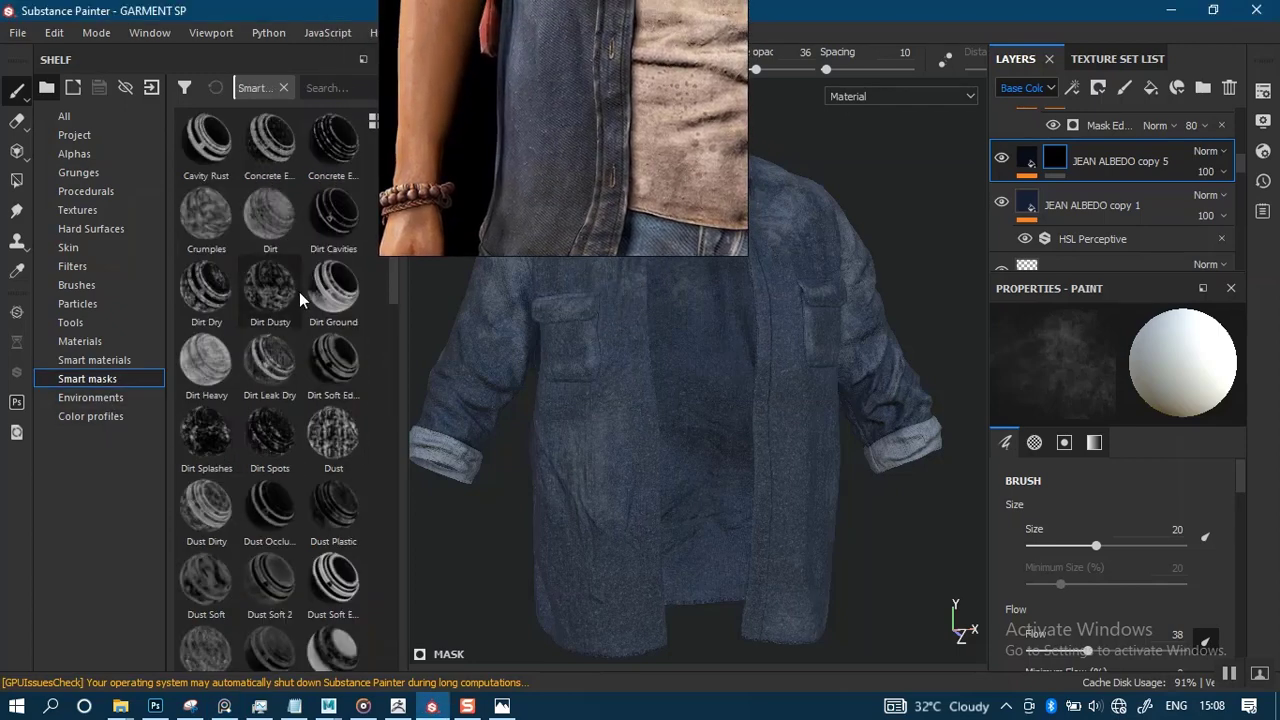
pyautogui.click(469, 213)
pyautogui.moveTo(469, 213); pyautogui.dragTo(525, 201, button='right')
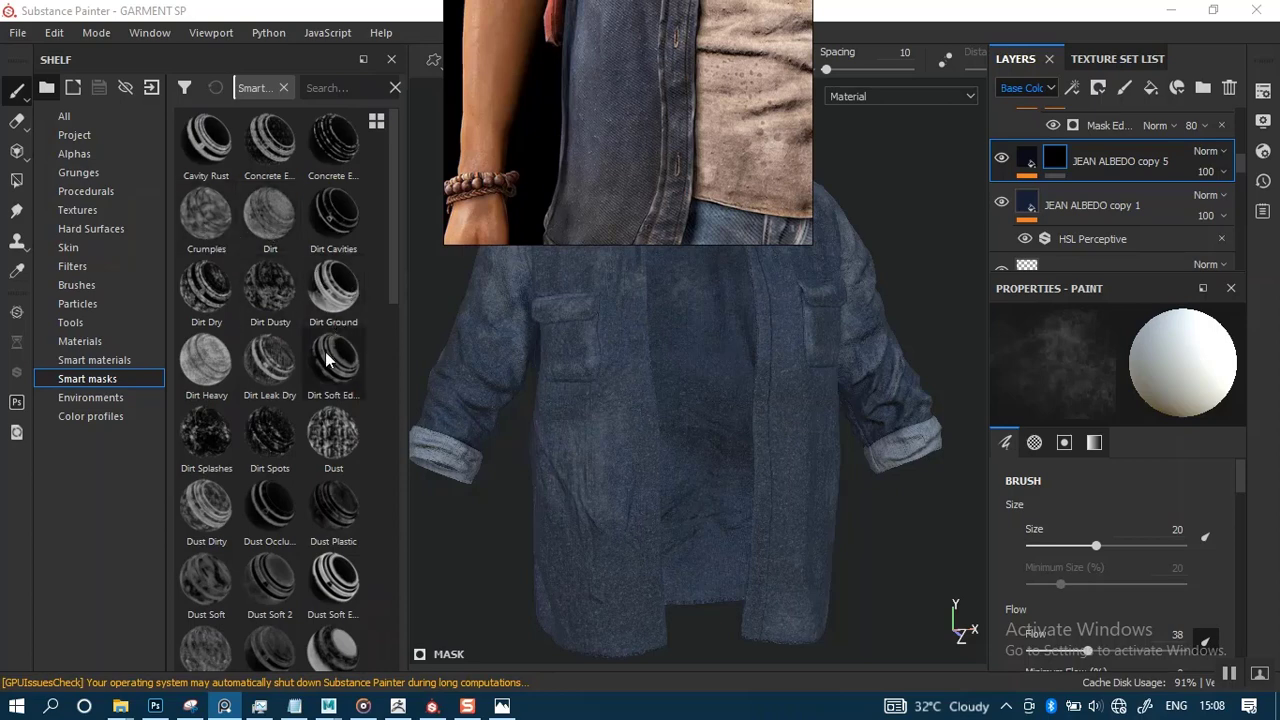
pyautogui.moveTo(394, 293); pyautogui.dragTo(395, 332)
pyautogui.scroll(-3, 395, 348)
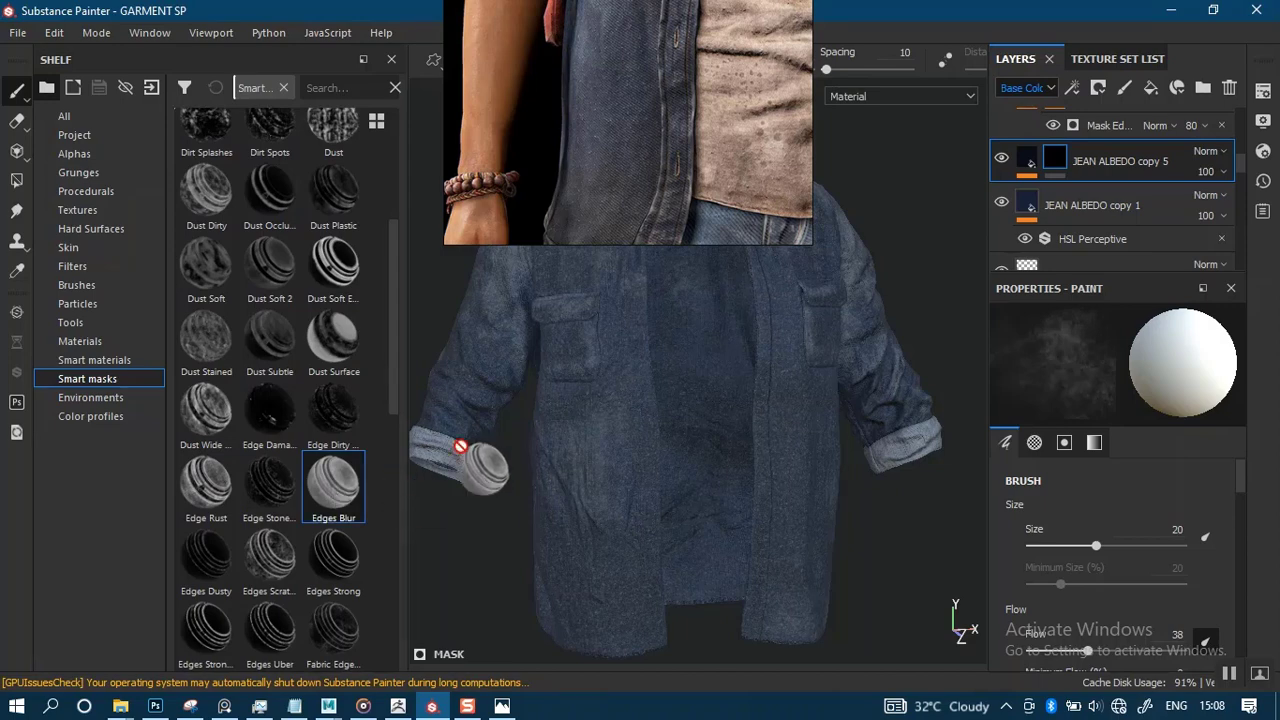
pyautogui.moveTo(460, 446); pyautogui.dragTo(1000, 165)
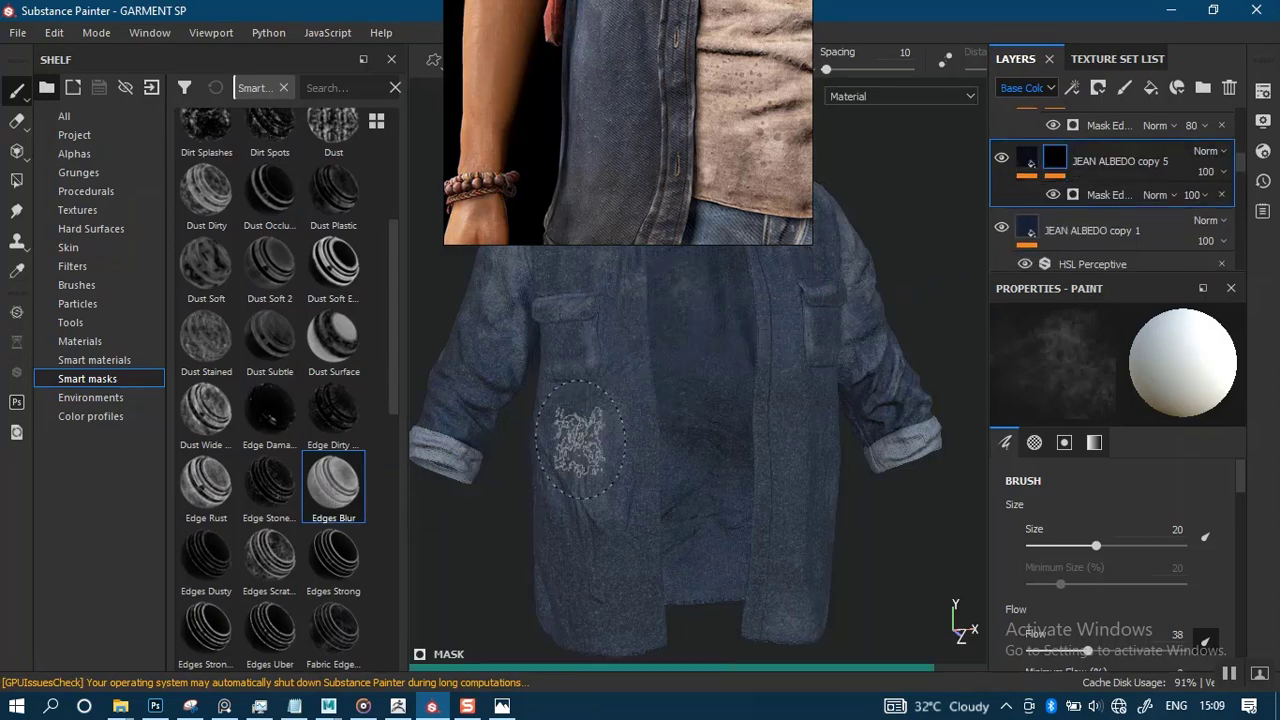
# Examine the darkened denim on the shirt's front, pockets and sleeve against the reference's lower front panel.
pyautogui.scroll(4, 694, 443)
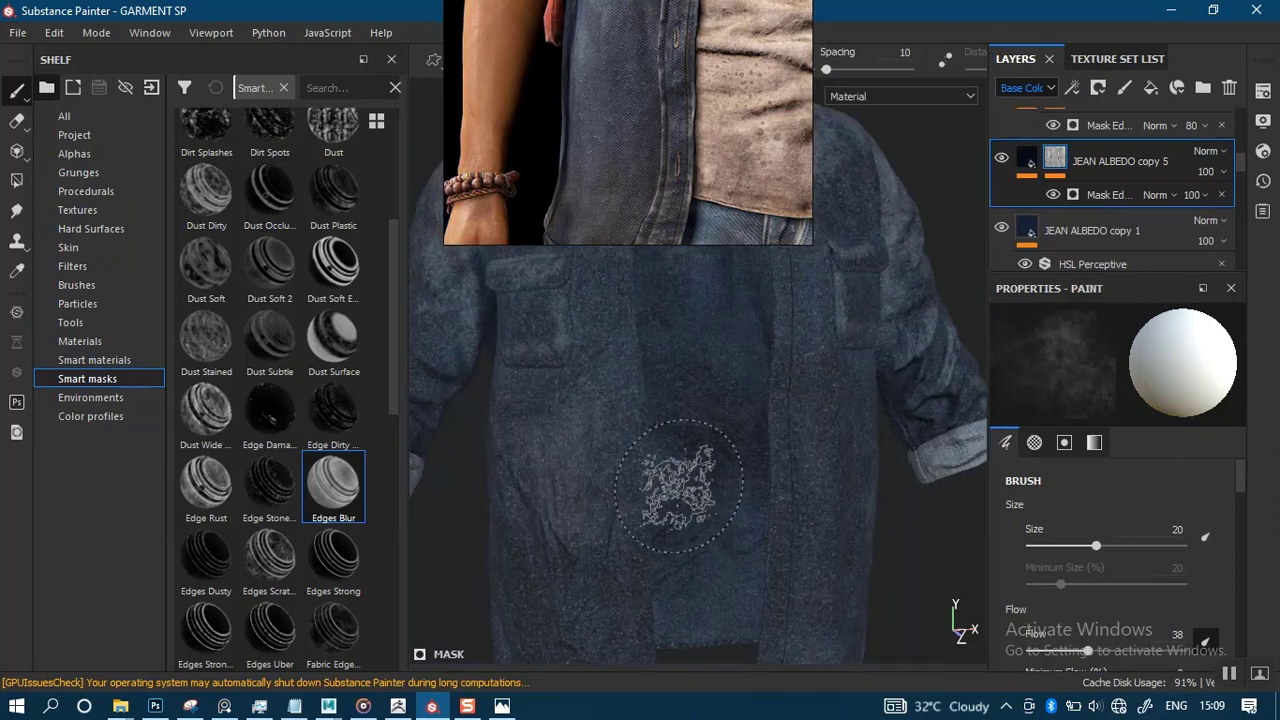
pyautogui.scroll(2, 742, 387)
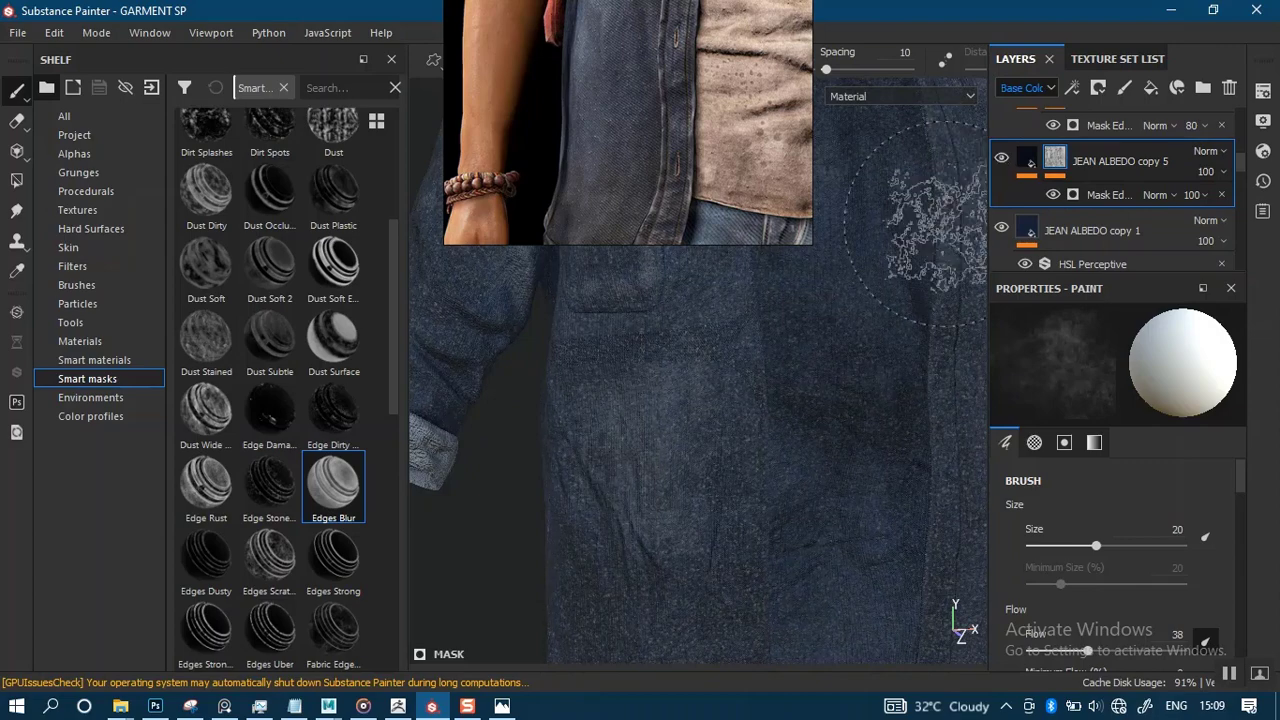
pyautogui.moveTo(719, 193); pyautogui.dragTo(372, 375)
pyautogui.moveTo(830, 352)
pyautogui.keyDown('ctrl'); pyautogui.mouseDown(button='right')
pyautogui.moveTo(765, 218)
pyautogui.moveTo(771, 288)
pyautogui.mouseUp(button='right'); pyautogui.keyUp('ctrl')
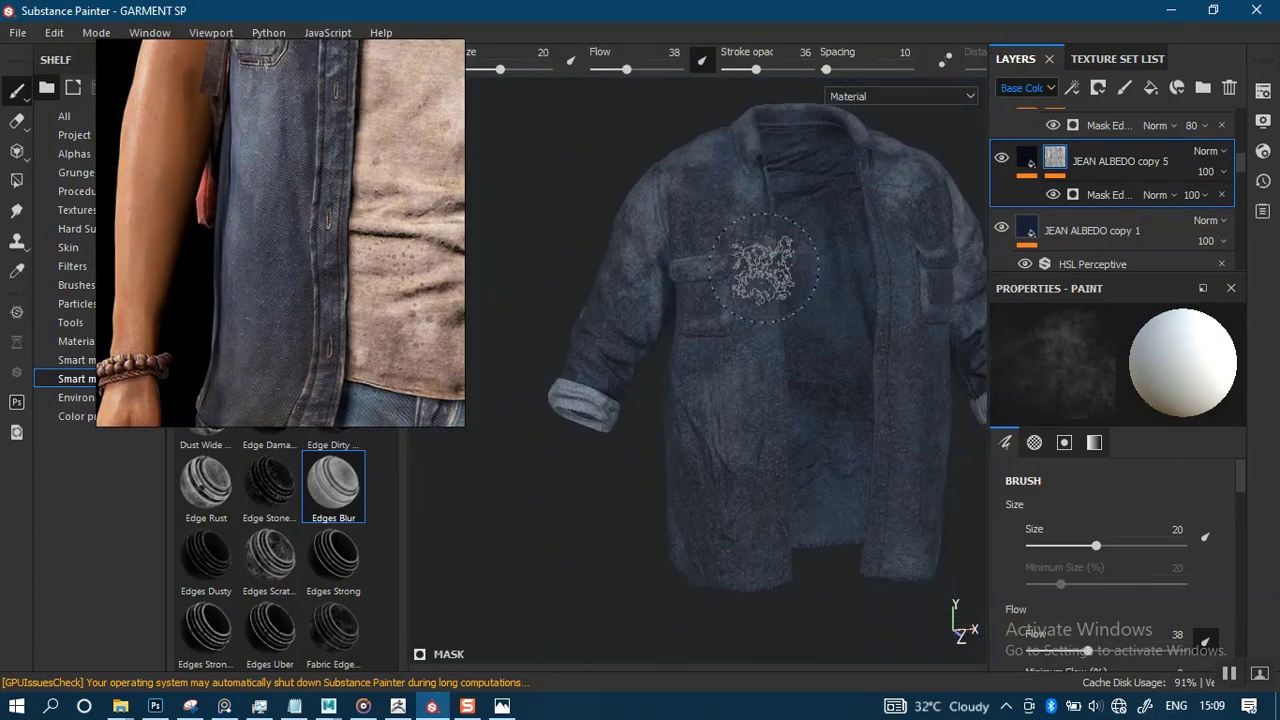
pyautogui.keyDown('alt'); pyautogui.moveTo(828, 328); pyautogui.dragTo(690, 410, button='middle'); pyautogui.keyUp('alt')
pyautogui.keyDown('alt'); pyautogui.moveTo(760, 425); pyautogui.dragTo(733, 374, button='right'); pyautogui.keyUp('alt')
pyautogui.keyDown('alt'); pyautogui.moveTo(679, 405); pyautogui.dragTo(760, 398); pyautogui.keyUp('alt')
pyautogui.keyDown('alt'); pyautogui.moveTo(671, 378); pyautogui.dragTo(717, 324, button='middle'); pyautogui.keyUp('alt')
pyautogui.keyDown('alt'); pyautogui.moveTo(717, 420); pyautogui.dragTo(786, 500, button='right'); pyautogui.keyUp('alt')
pyautogui.keyDown('alt'); pyautogui.moveTo(752, 395); pyautogui.dragTo(717, 454, button='middle'); pyautogui.keyUp('alt')
pyautogui.moveTo(713, 385)
pyautogui.keyDown('alt'); pyautogui.mouseDown(button='right')
pyautogui.moveTo(760, 430)
pyautogui.moveTo(686, 428)
pyautogui.mouseUp(button='right'); pyautogui.keyUp('alt')
pyautogui.keyDown('alt'); pyautogui.moveTo(686, 428); pyautogui.dragTo(750, 388, button='middle'); pyautogui.keyUp('alt')
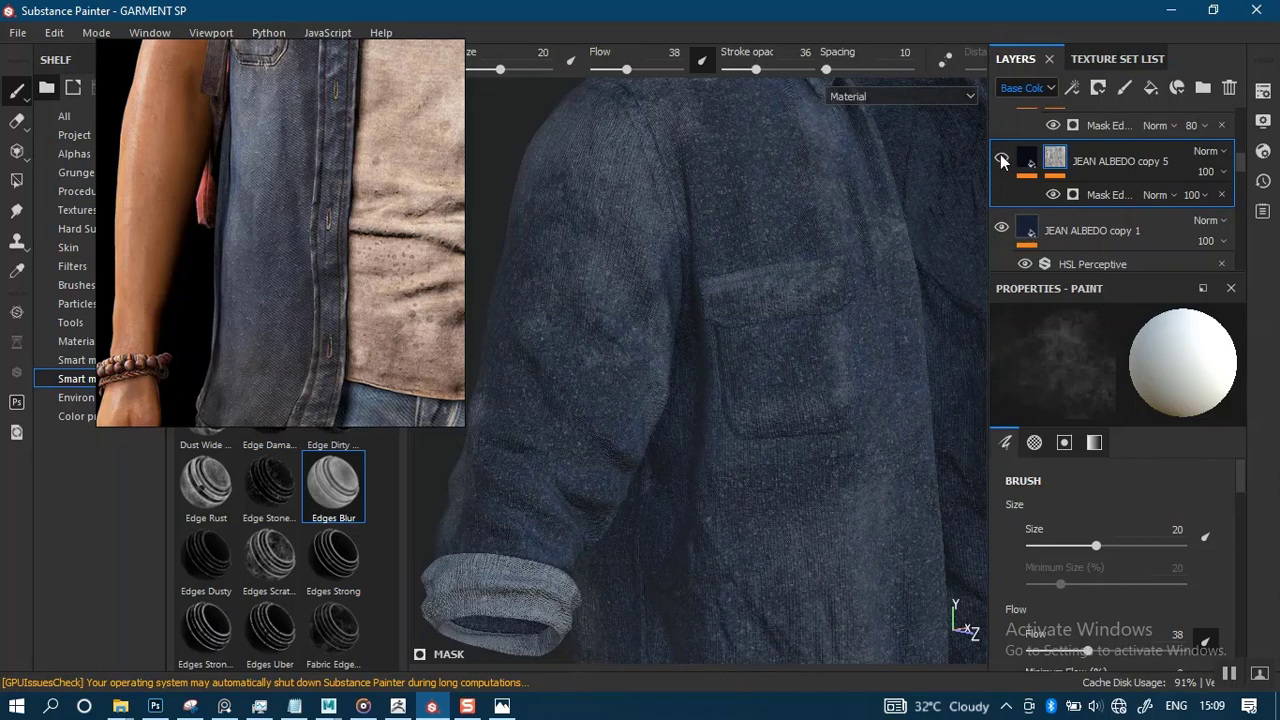
pyautogui.scroll(-4, 777, 420)
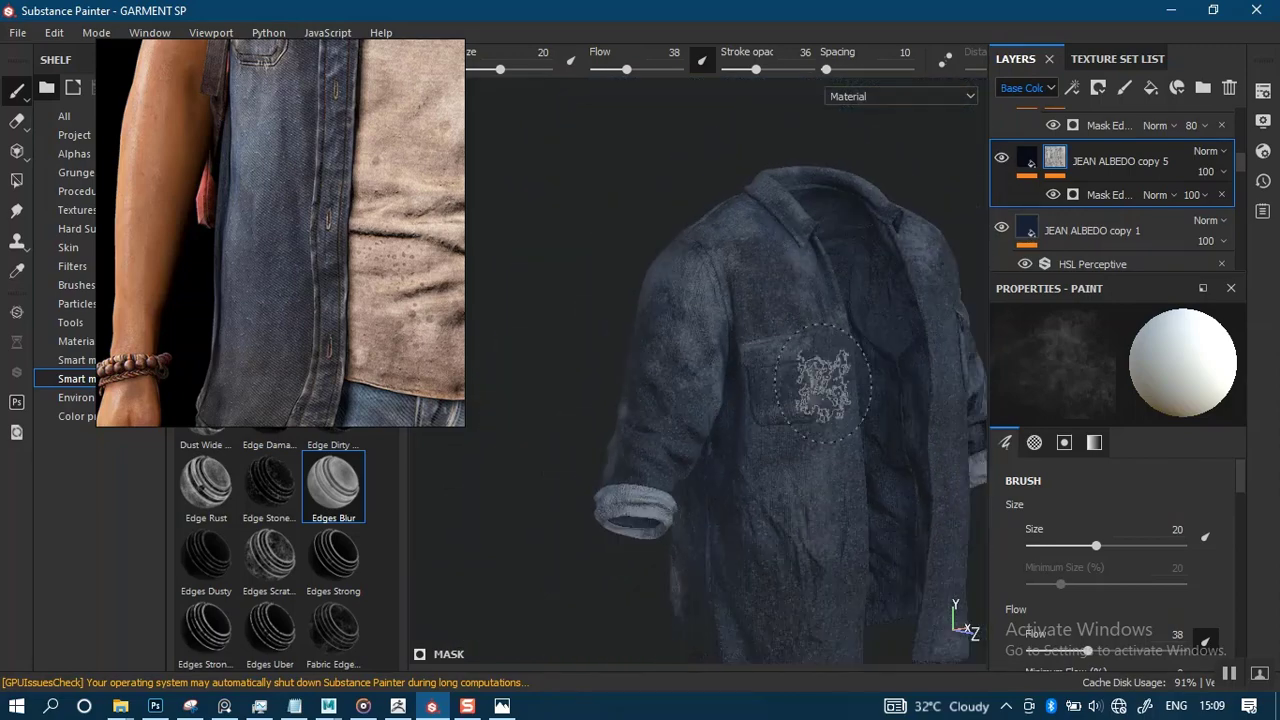
pyautogui.keyDown('alt'); pyautogui.moveTo(824, 386); pyautogui.dragTo(734, 402); pyautogui.keyUp('alt')
pyautogui.keyDown('alt'); pyautogui.moveTo(763, 363); pyautogui.dragTo(748, 385, button='middle'); pyautogui.keyUp('alt')
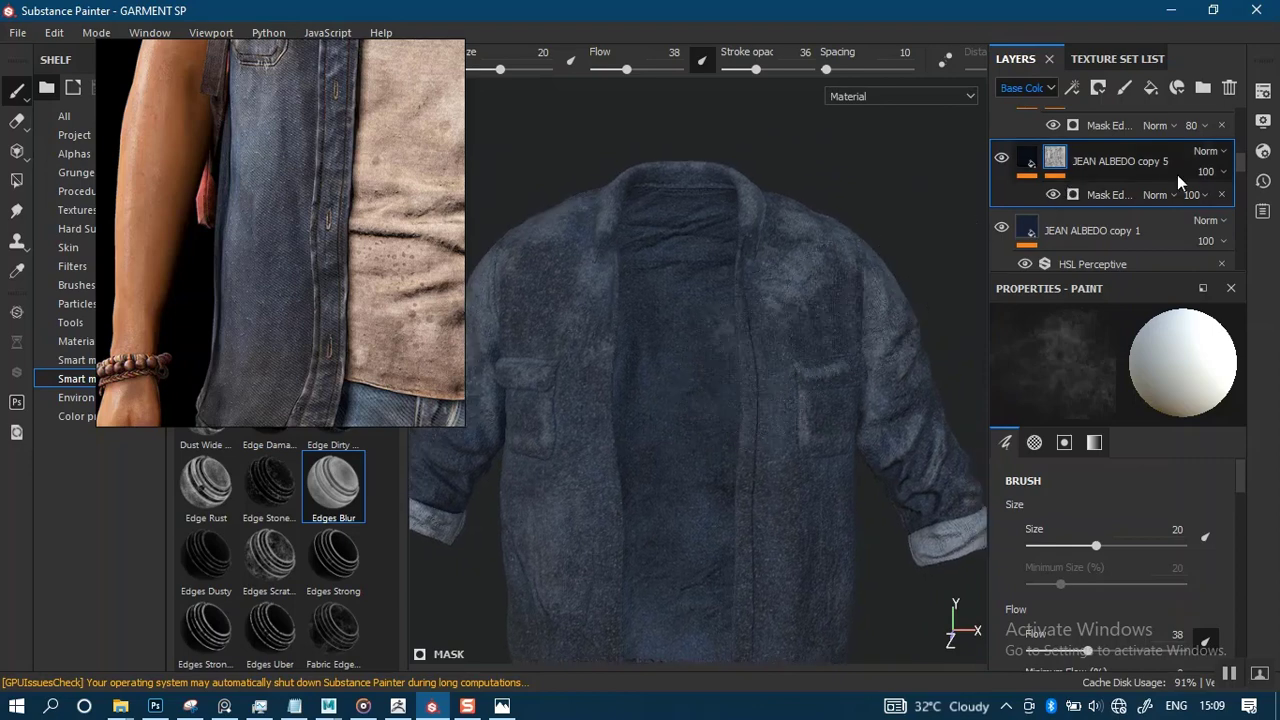
# Rename the JEAN ALBEDO copy 4 layer as PAINT WHITE.
pyautogui.moveTo(1244, 181); pyautogui.dragTo(1243, 151)
pyautogui.doubleClick(1115, 139)
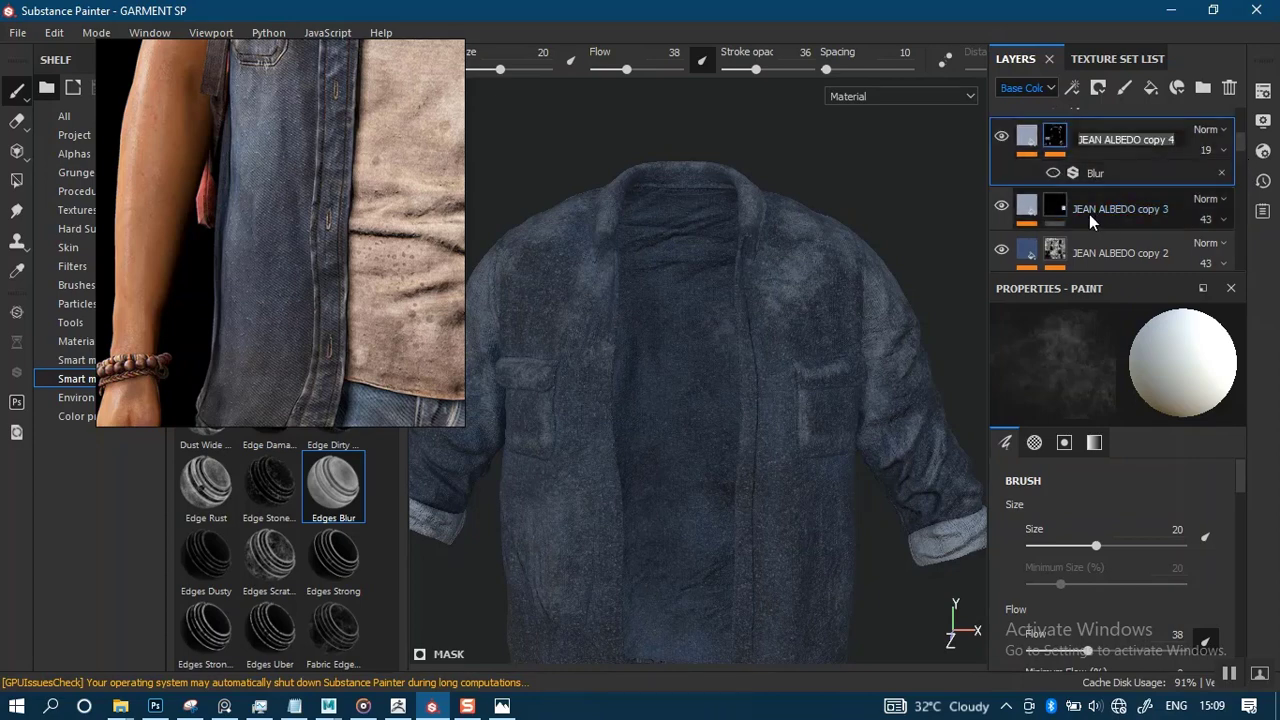
pyautogui.write('PAINT')
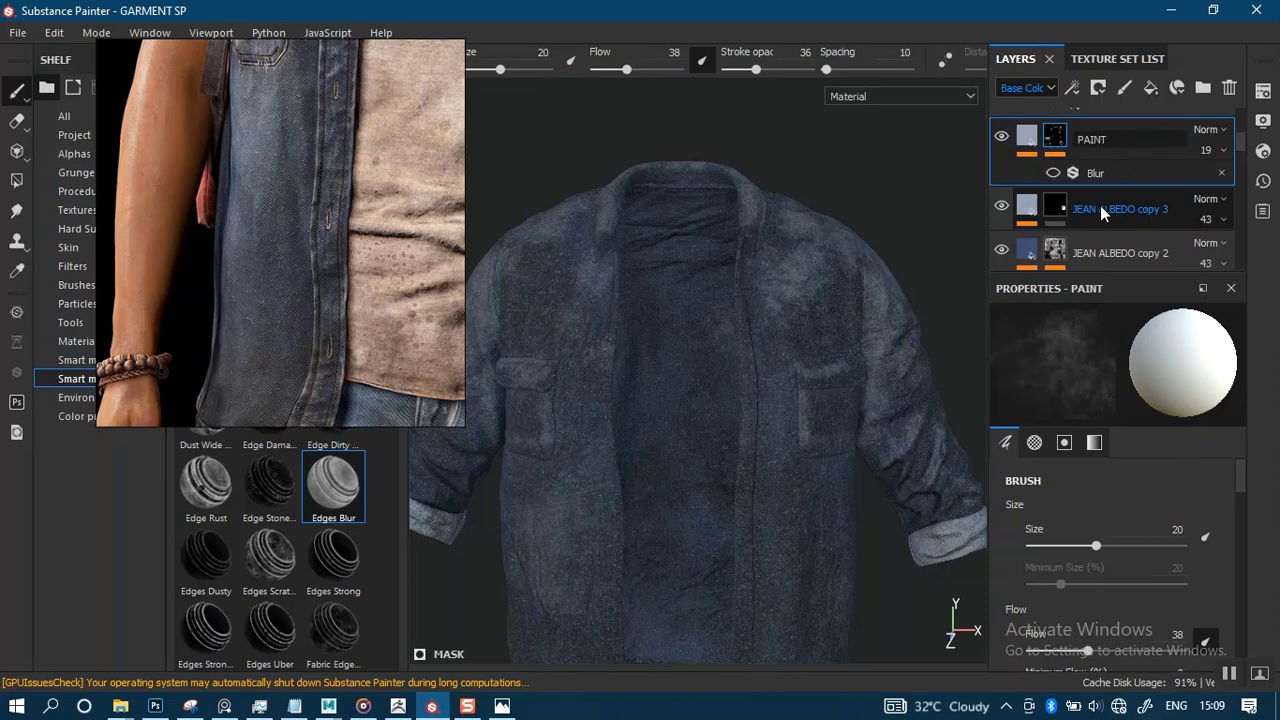
pyautogui.write(' WHITE')
pyautogui.press('Return')
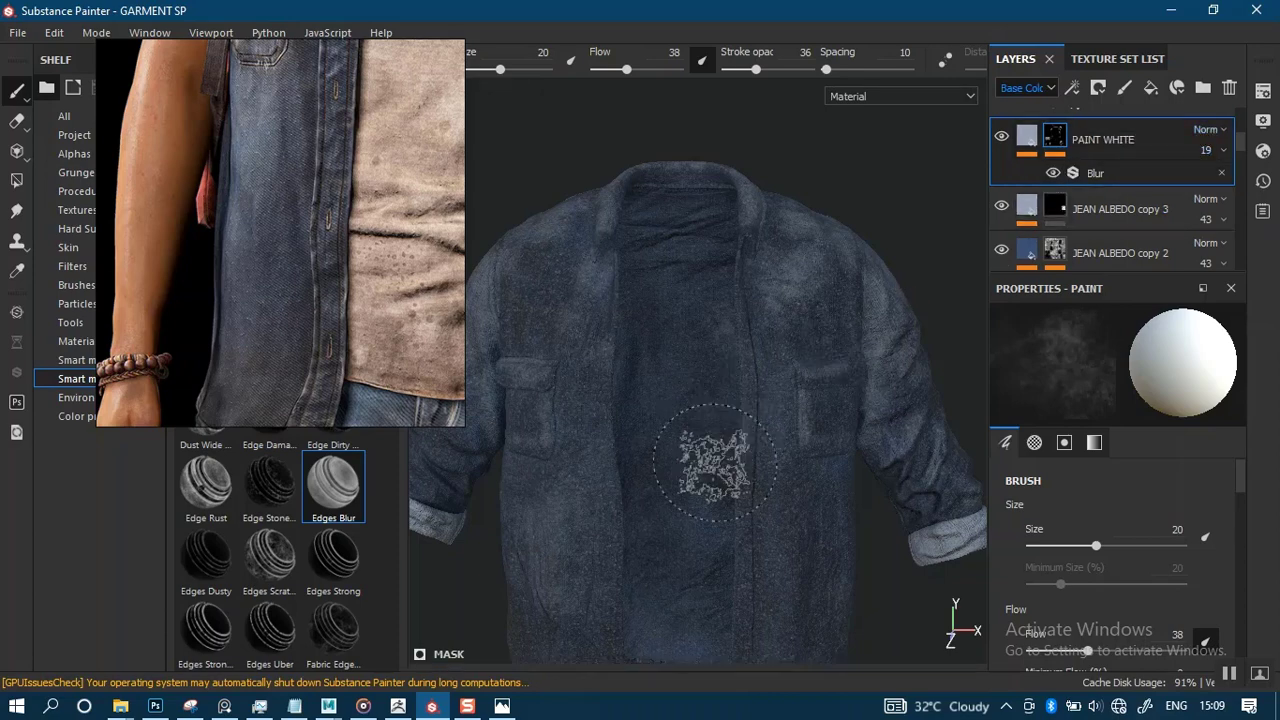
# Disable the Blur filter on the PAINT WHITE layer while comparing the shirt's front with the reference's chest area.
pyautogui.keyDown('alt'); pyautogui.moveTo(691, 457); pyautogui.dragTo(768, 404); pyautogui.keyUp('alt')
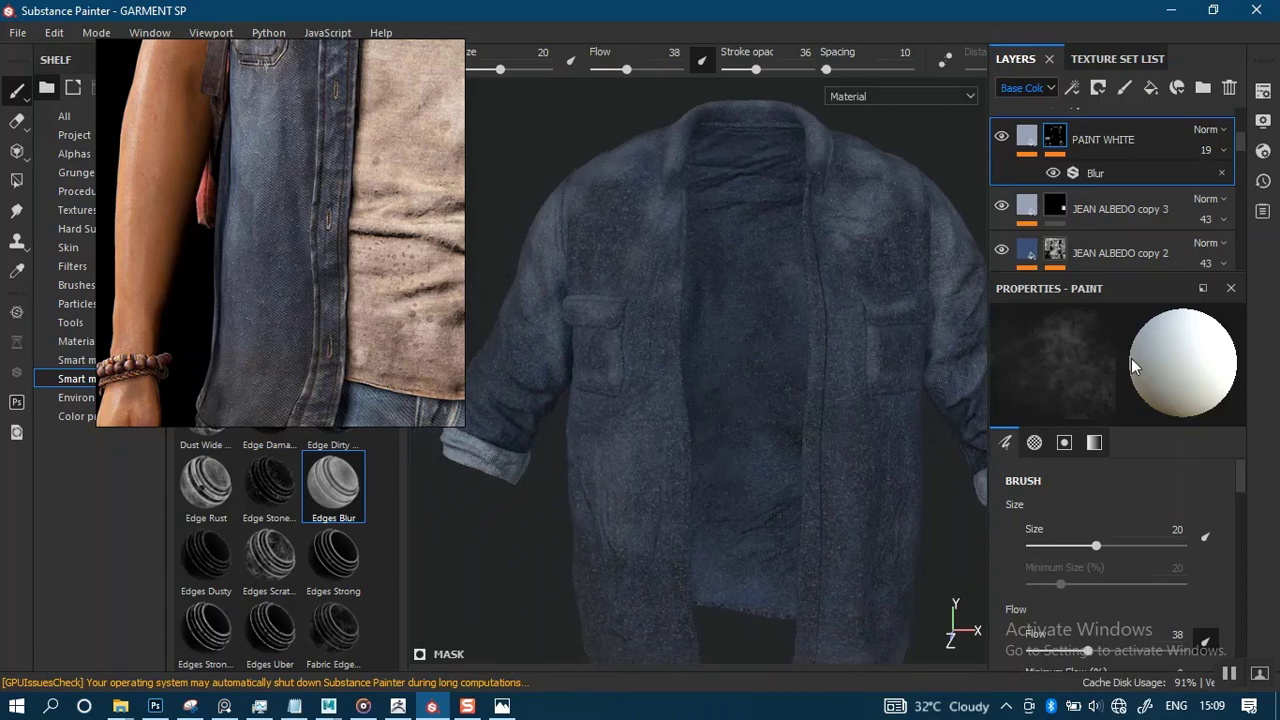
pyautogui.moveTo(666, 451)
pyautogui.keyDown('alt'); pyautogui.mouseDown()
pyautogui.moveTo(660, 365)
pyautogui.moveTo(755, 395)
pyautogui.mouseUp(); pyautogui.keyUp('alt')
pyautogui.click(316, 305)
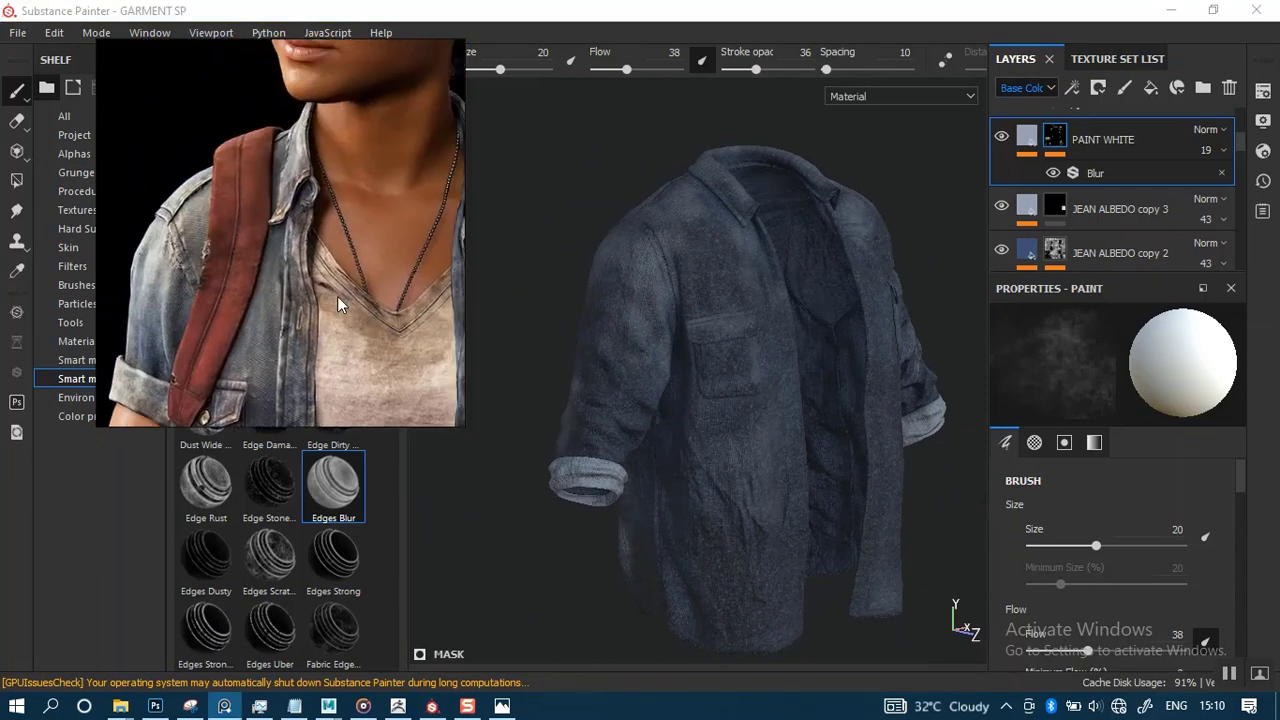
pyautogui.moveTo(379, 272); pyautogui.dragTo(346, 215, button='middle')
pyautogui.keyDown('alt'); pyautogui.moveTo(857, 341); pyautogui.dragTo(857, 387, button='right'); pyautogui.keyUp('alt')
pyautogui.keyDown('alt'); pyautogui.moveTo(857, 378); pyautogui.dragTo(715, 340); pyautogui.keyUp('alt')
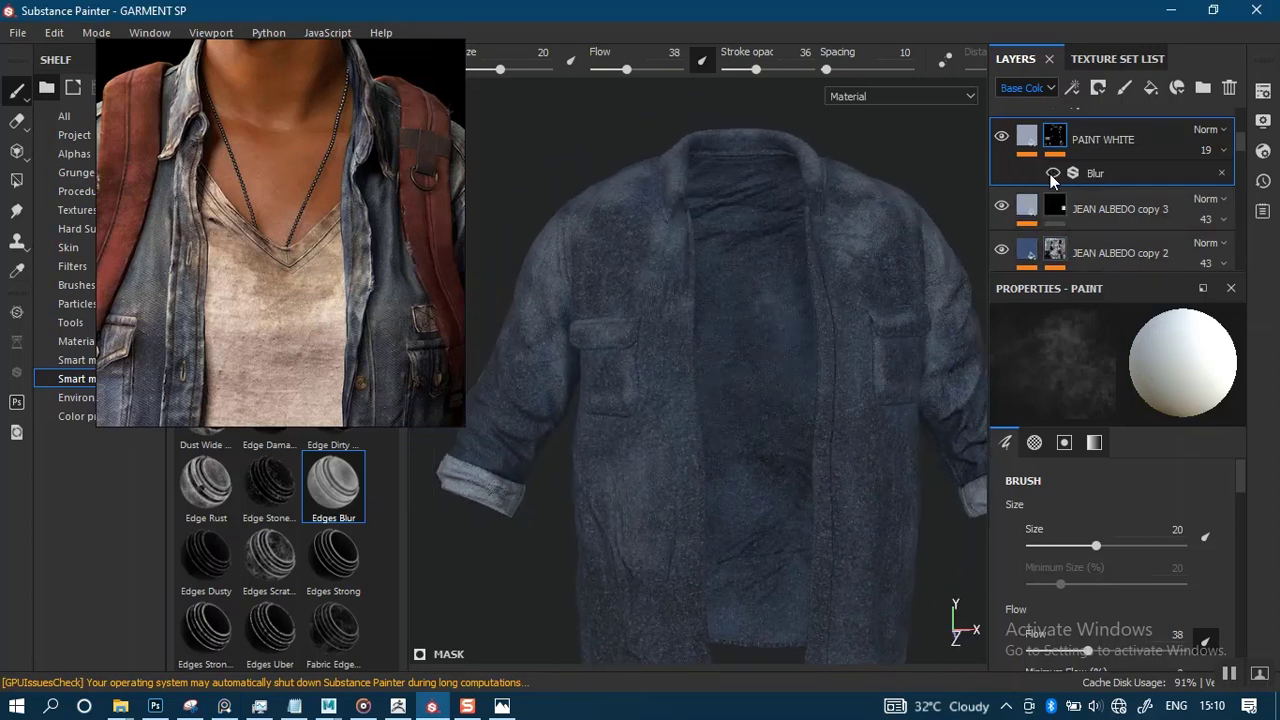
pyautogui.keyDown('alt'); pyautogui.moveTo(777, 371); pyautogui.dragTo(826, 306, button='right'); pyautogui.keyUp('alt')
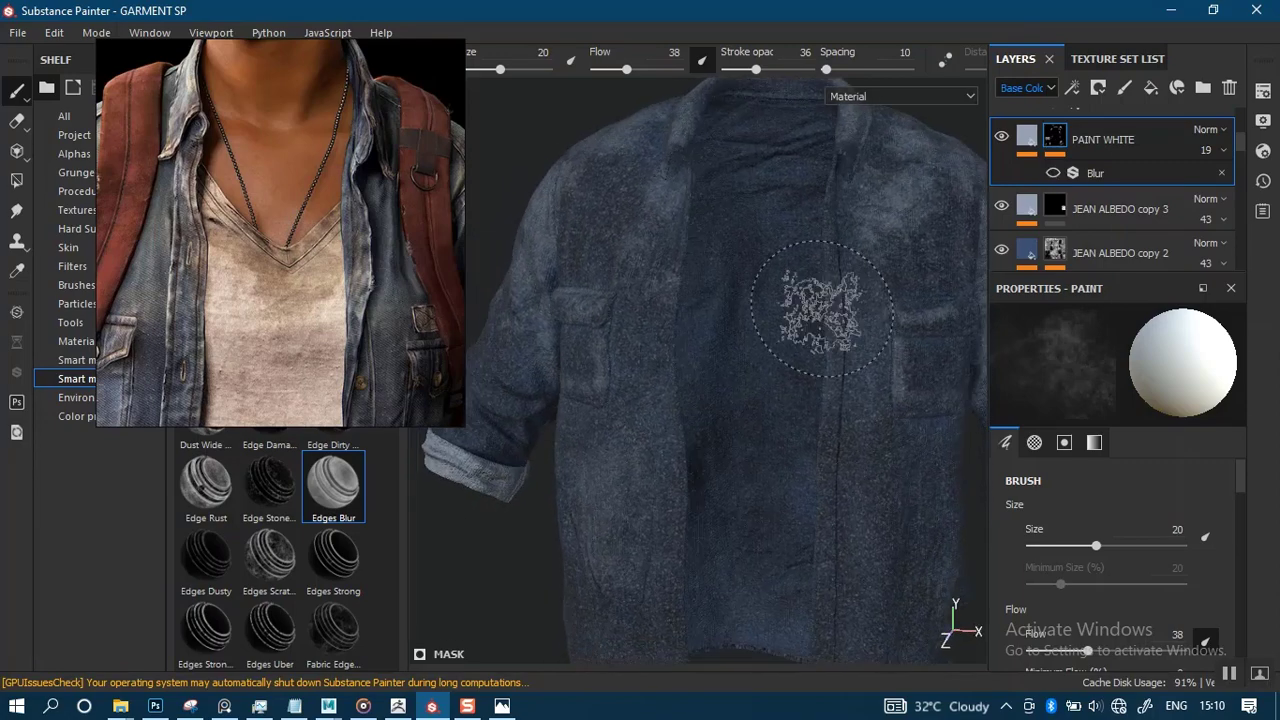
# Paint out some white fading on the shirt's front in the PAINT WHITE mask using black at stroke opacity 69 and flow 72.
pyautogui.moveTo(826, 306)
pyautogui.keyDown('alt'); pyautogui.mouseDown()
pyautogui.moveTo(771, 359)
pyautogui.moveTo(686, 354)
pyautogui.moveTo(757, 350)
pyautogui.moveTo(787, 302)
pyautogui.mouseUp(); pyautogui.keyUp('alt')
pyautogui.press('x')
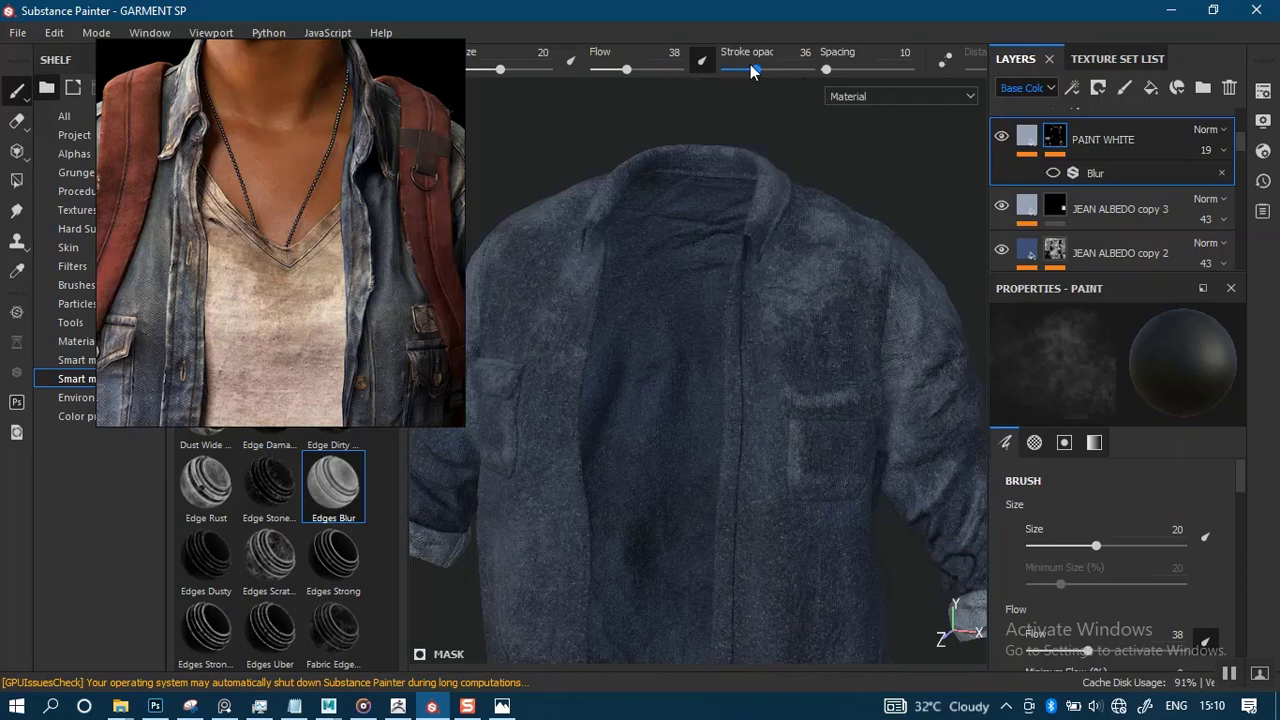
pyautogui.moveTo(781, 75); pyautogui.dragTo(784, 70)
pyautogui.moveTo(626, 69); pyautogui.dragTo(655, 69)
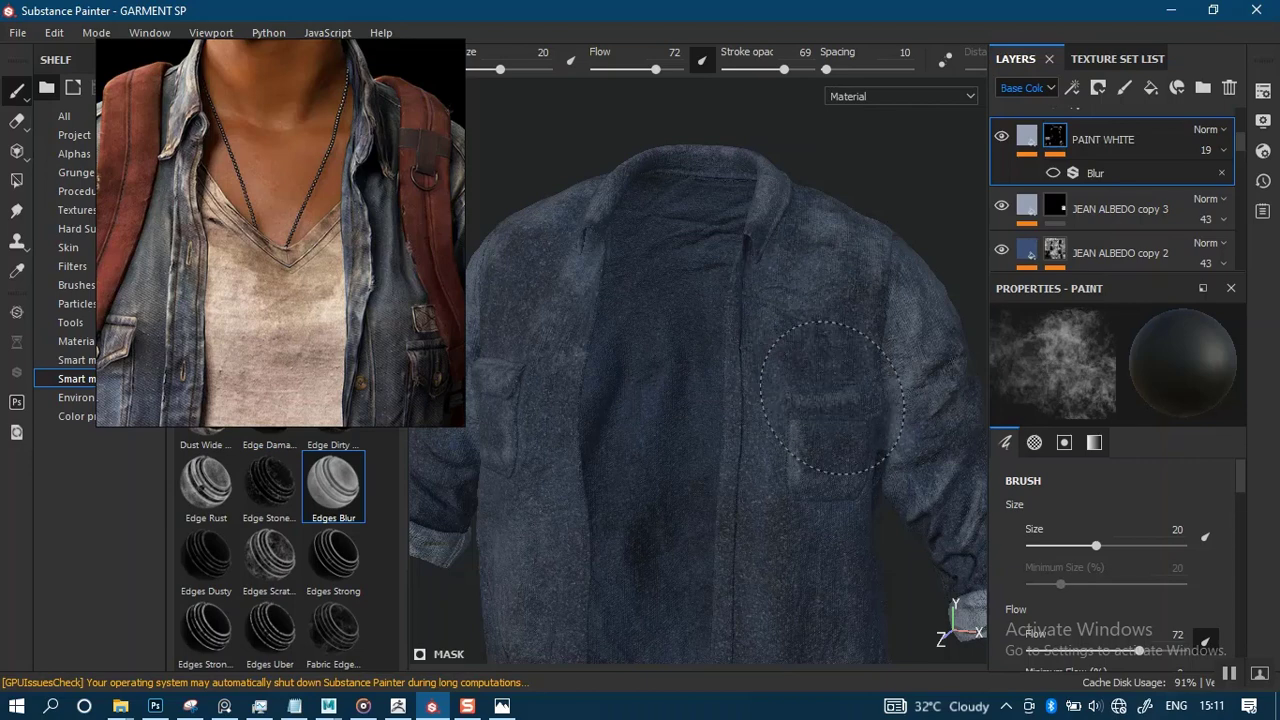
pyautogui.keyDown('alt'); pyautogui.moveTo(585, 400); pyautogui.dragTo(660, 370); pyautogui.keyUp('alt')
pyautogui.keyDown('alt'); pyautogui.moveTo(660, 370); pyautogui.dragTo(800, 346, button='middle'); pyautogui.keyUp('alt')
pyautogui.moveTo(614, 352)
pyautogui.mouseDown()
pyautogui.moveTo(579, 383)
pyautogui.moveTo(577, 408)
pyautogui.mouseUp()
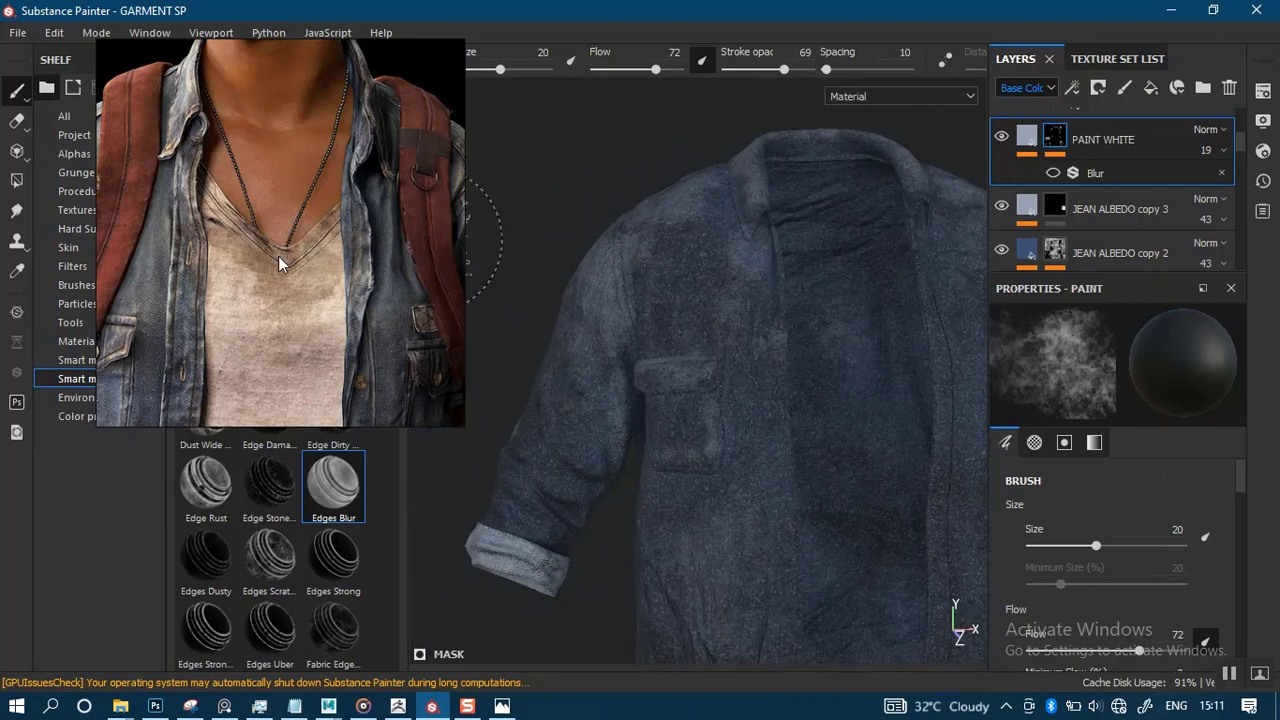
# Examine the reference's front panels, hem, shoulder and chest pocket for wear to compare with the shirt.
pyautogui.moveTo(238, 316); pyautogui.dragTo(323, 252, button='middle')
pyautogui.moveTo(272, 296); pyautogui.dragTo(328, 238, button='middle')
pyautogui.moveTo(370, 410); pyautogui.dragTo(298, 298, button='middle')
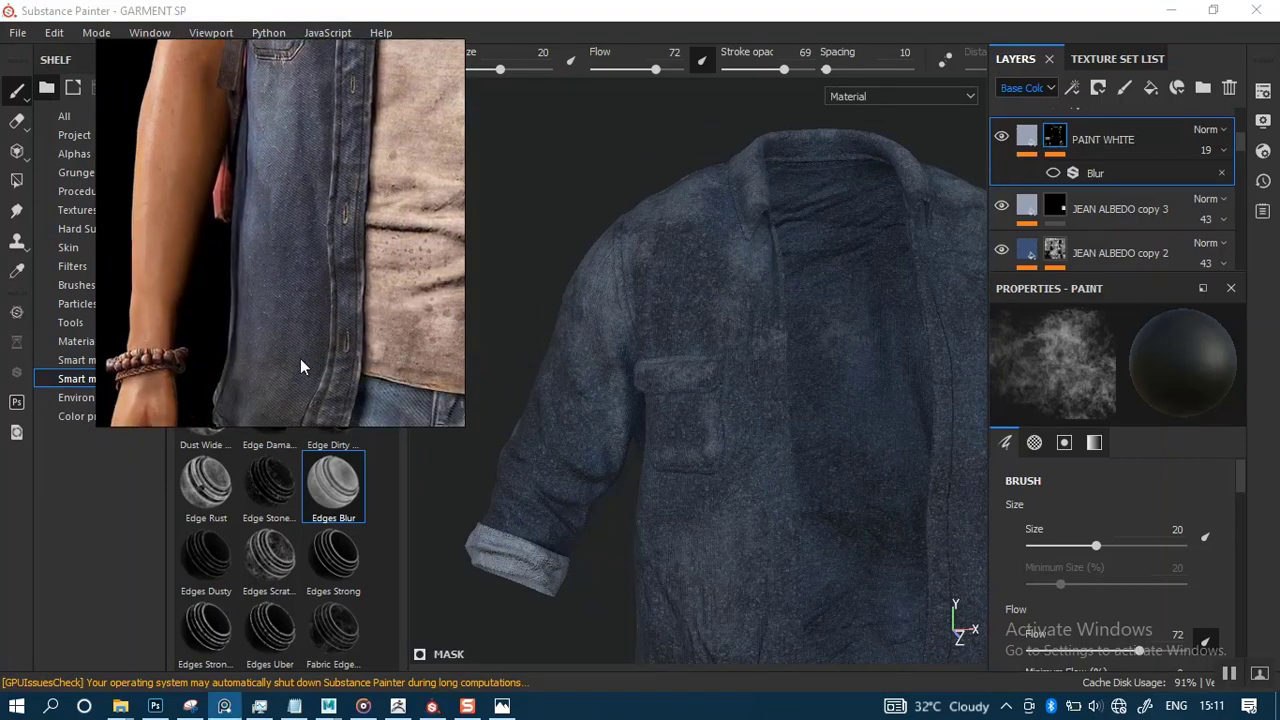
pyautogui.moveTo(300, 358); pyautogui.dragTo(215, 316, button='middle')
pyautogui.moveTo(376, 214); pyautogui.dragTo(294, 217, button='middle')
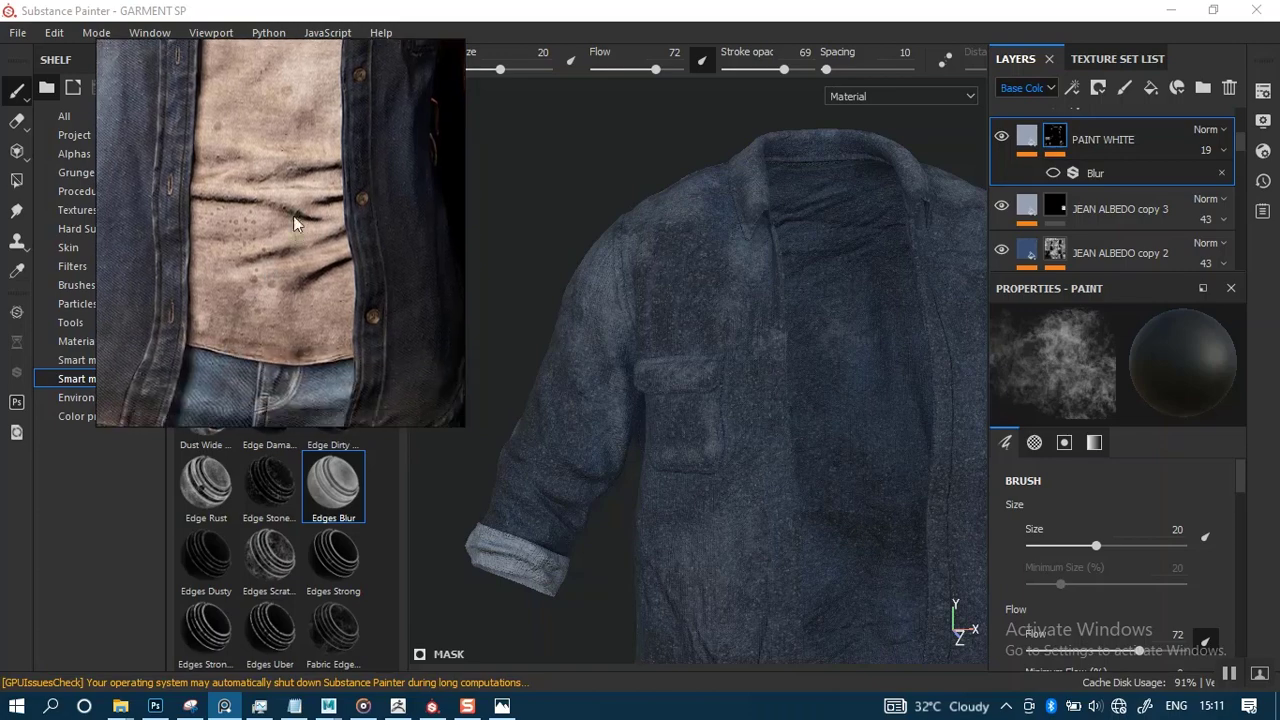
pyautogui.moveTo(275, 310)
pyautogui.mouseDown(button='middle')
pyautogui.moveTo(313, 231)
pyautogui.moveTo(309, 323)
pyautogui.moveTo(263, 251)
pyautogui.moveTo(343, 206)
pyautogui.moveTo(369, 166)
pyautogui.moveTo(344, 187)
pyautogui.moveTo(314, 355)
pyautogui.moveTo(308, 295)
pyautogui.moveTo(307, 378)
pyautogui.moveTo(196, 290)
pyautogui.moveTo(238, 303)
pyautogui.moveTo(339, 261)
pyautogui.moveTo(289, 320)
pyautogui.mouseUp(button='middle')
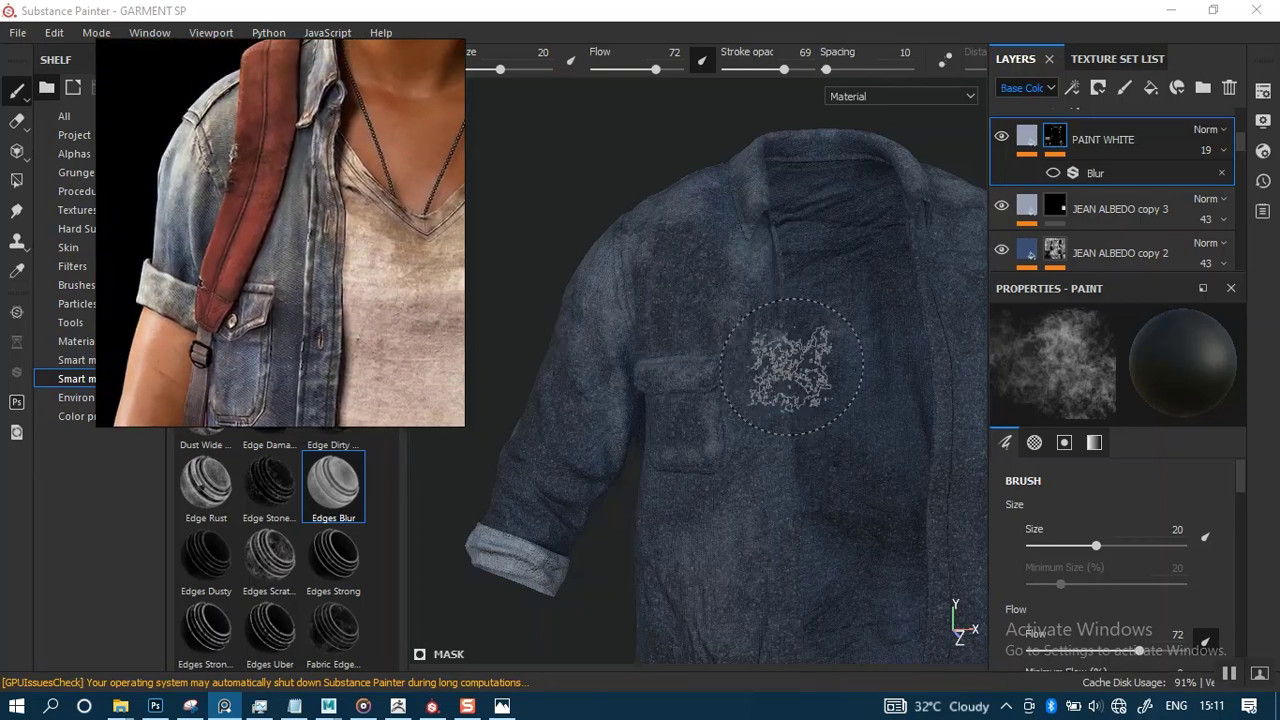
pyautogui.moveTo(709, 386)
pyautogui.keyDown('alt'); pyautogui.mouseDown()
pyautogui.moveTo(766, 423)
pyautogui.moveTo(835, 325)
pyautogui.mouseUp(); pyautogui.keyUp('alt')
pyautogui.scroll(1, 849, 321)
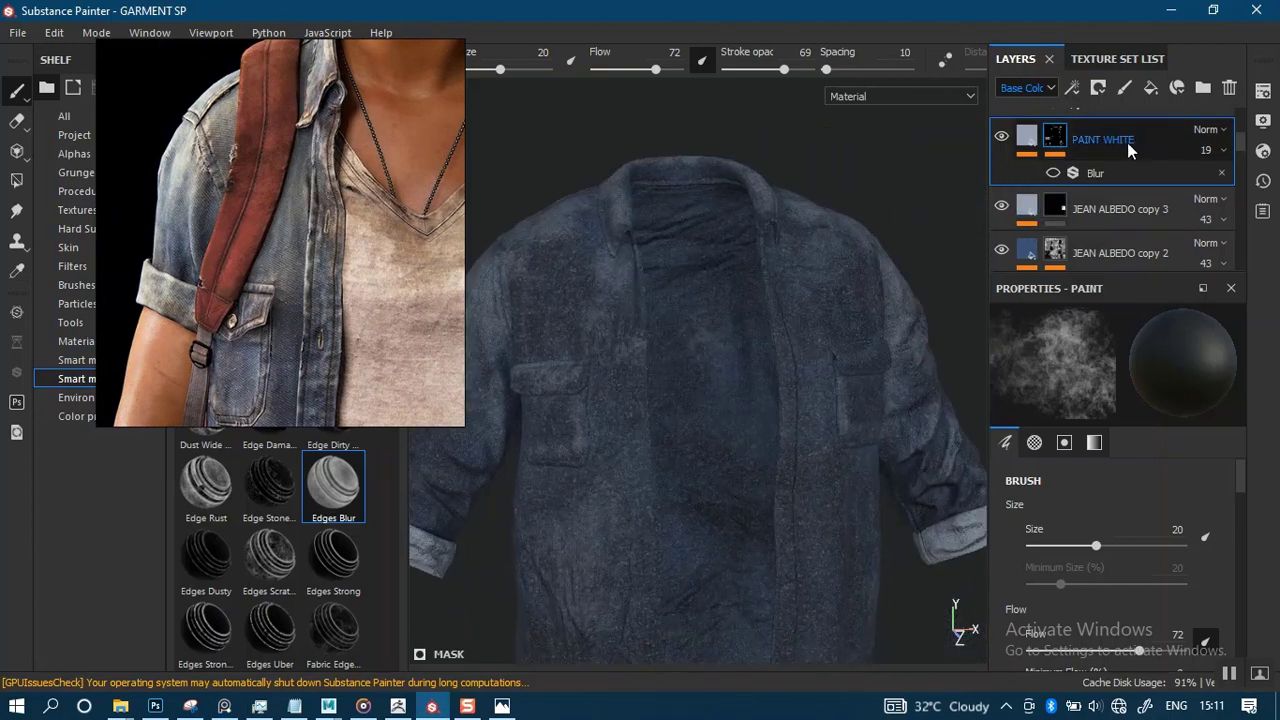
# Add a fill layer above PAINT WHITE, disable its metal, normal and height channels, and set its roughness to 0.8744.
pyautogui.click(1150, 89)
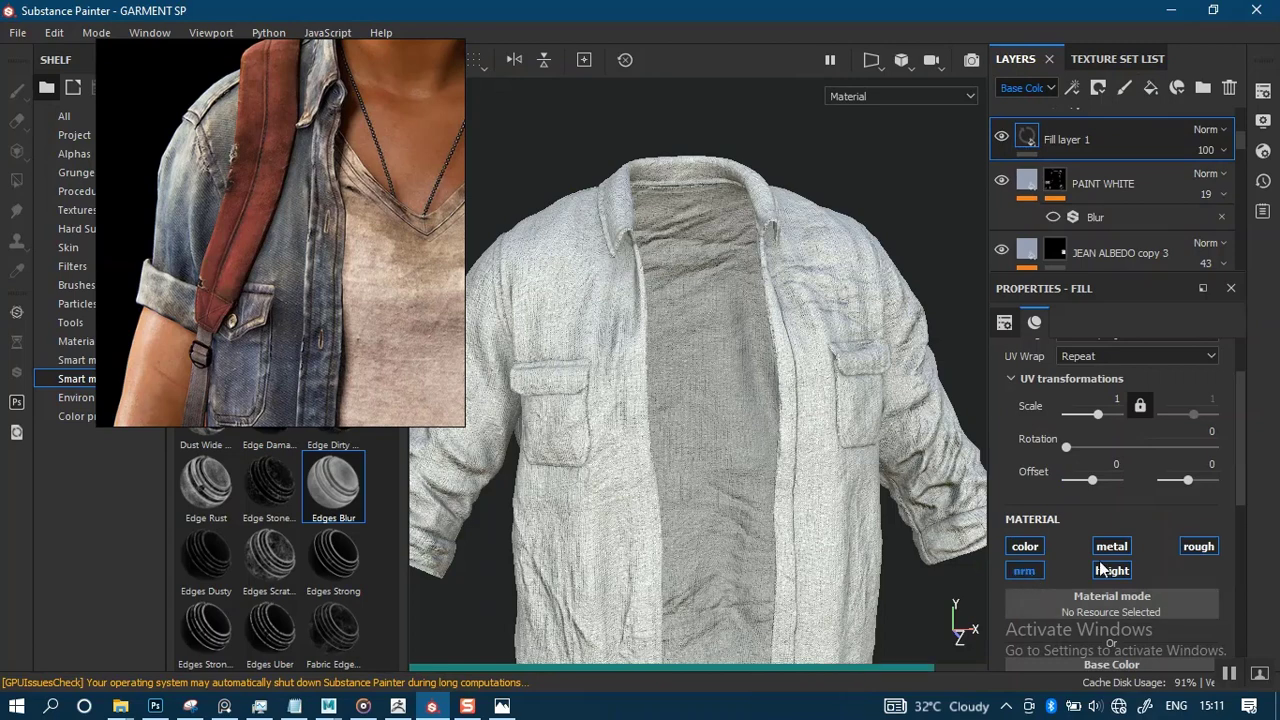
pyautogui.click(1112, 570)
pyautogui.moveTo(1234, 519); pyautogui.dragTo(1218, 604)
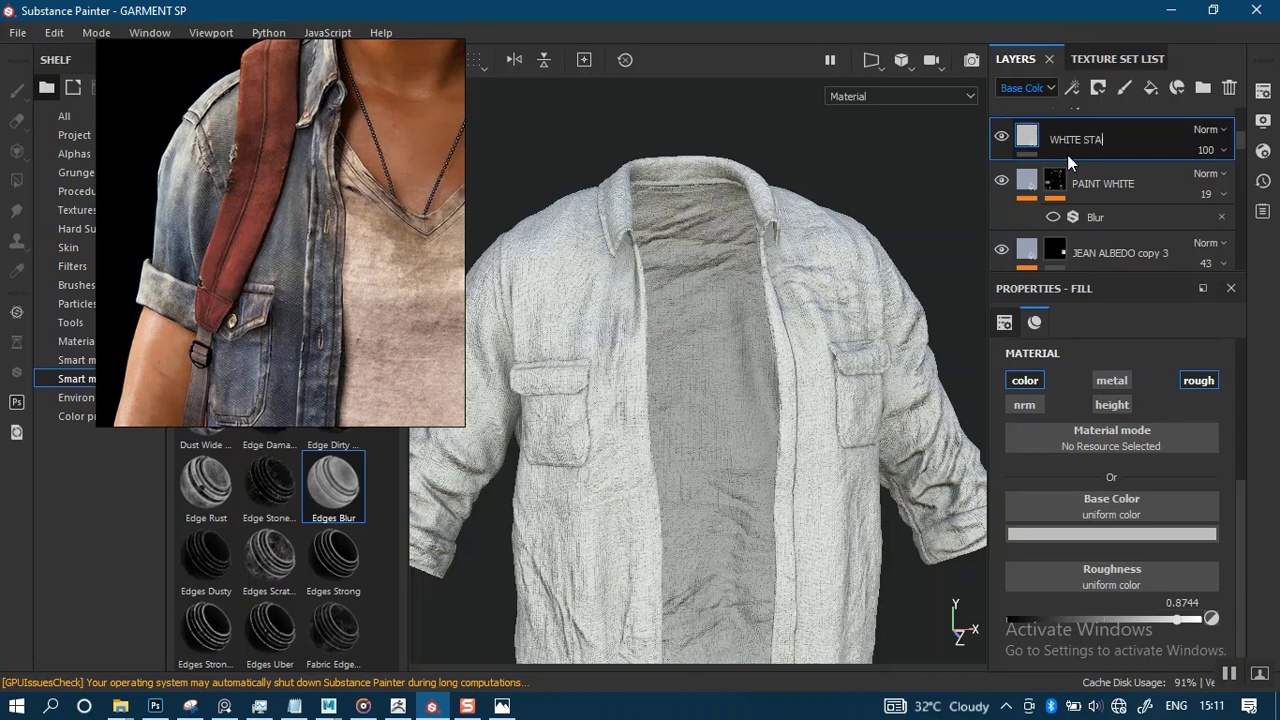
# Rename the new fill layer as WHITE EGED STAINS.
pyautogui.write('INS')
pyautogui.write('EGED')
pyautogui.press('Return')
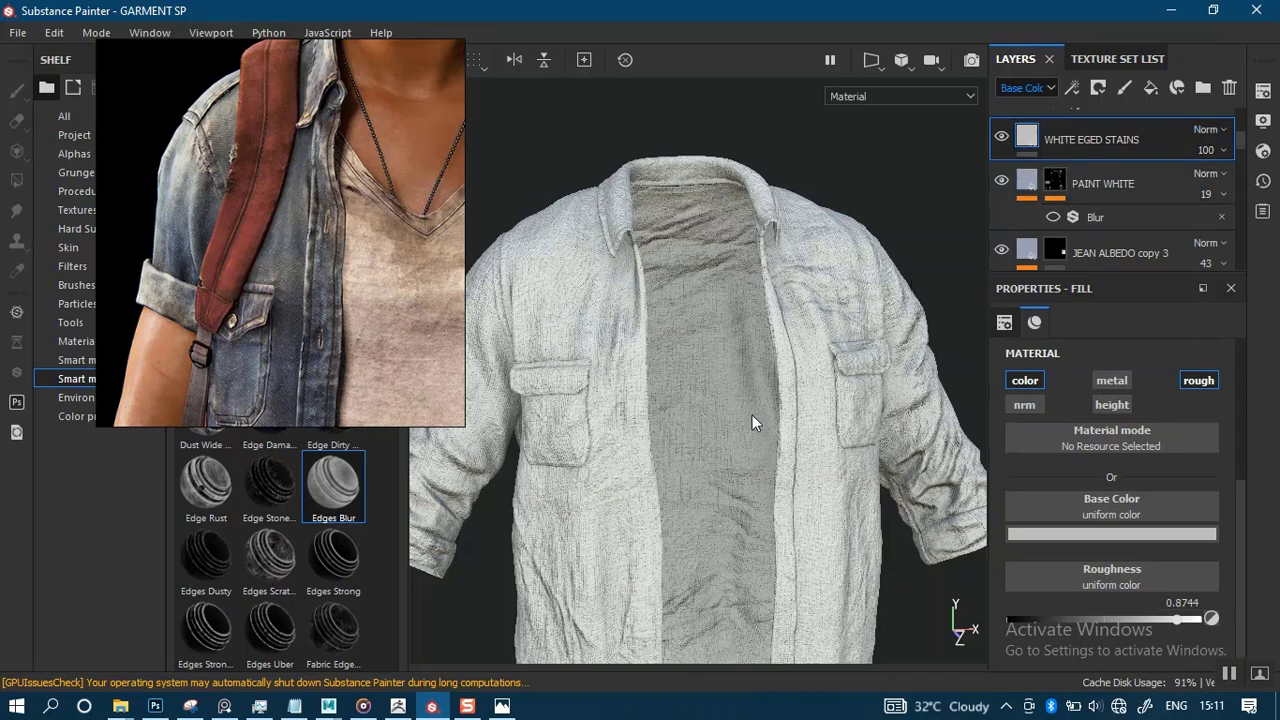
# Add a black mask to the WHITE EGED STAINS layer and reposition the reference image clear of the shirt.
pyautogui.rightClick(1027, 140)
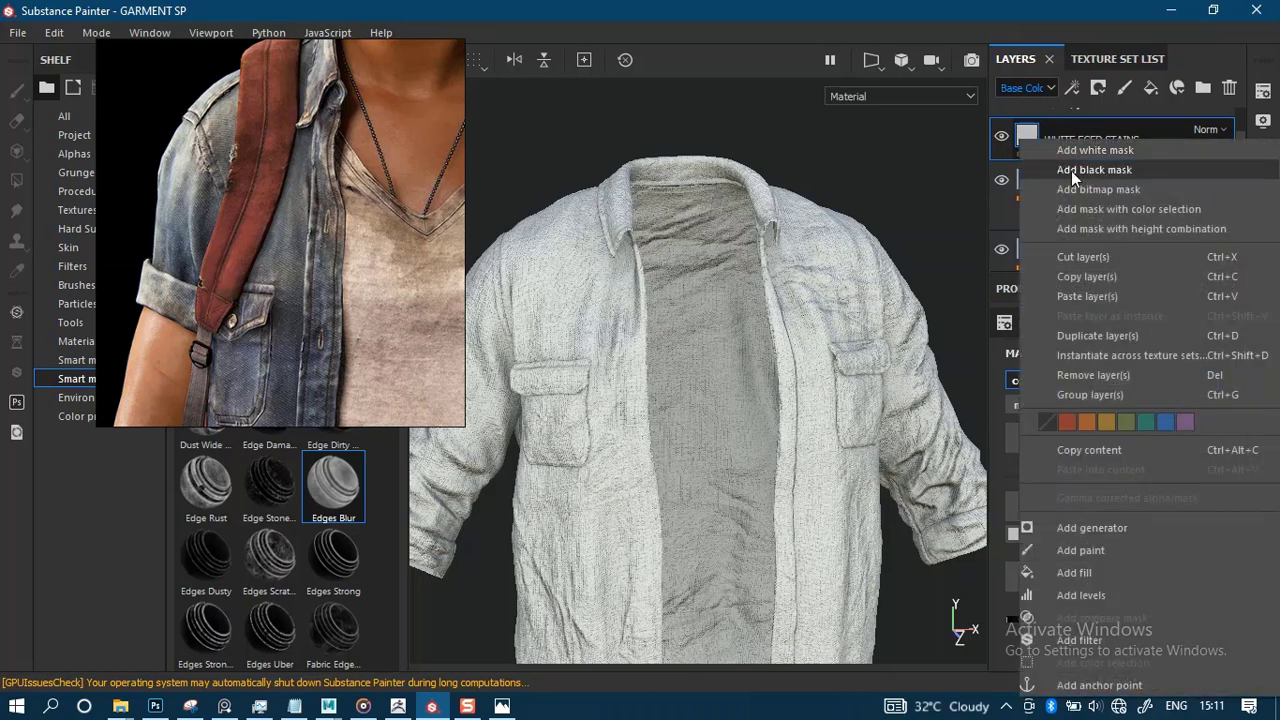
pyautogui.click(1071, 171)
pyautogui.moveTo(329, 317); pyautogui.dragTo(823, 76)
pyautogui.keyDown('alt'); pyautogui.moveTo(592, 425); pyautogui.dragTo(645, 302, button='right'); pyautogui.keyUp('alt')
pyautogui.keyDown('alt'); pyautogui.moveTo(724, 376); pyautogui.dragTo(662, 408, button='right'); pyautogui.keyUp('alt')
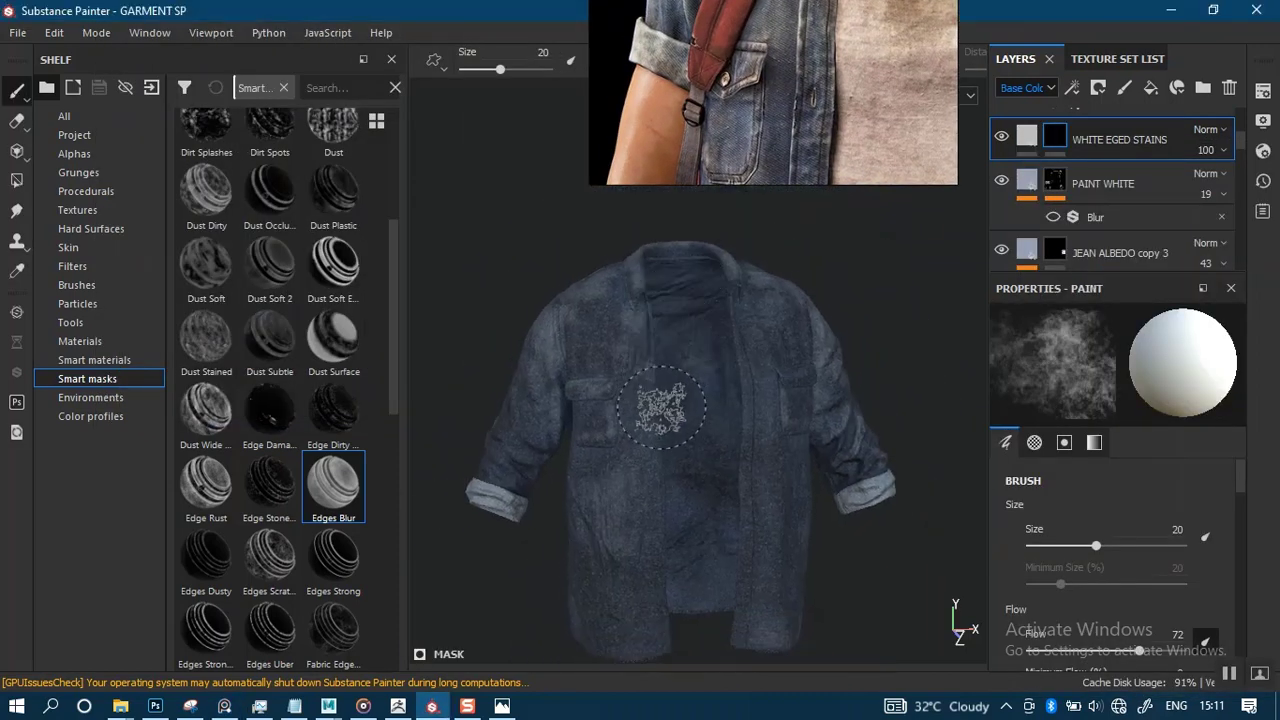
pyautogui.moveTo(662, 407)
pyautogui.keyDown('alt'); pyautogui.mouseDown()
pyautogui.moveTo(671, 380)
pyautogui.moveTo(660, 371)
pyautogui.moveTo(620, 395)
pyautogui.mouseUp(); pyautogui.keyUp('alt')
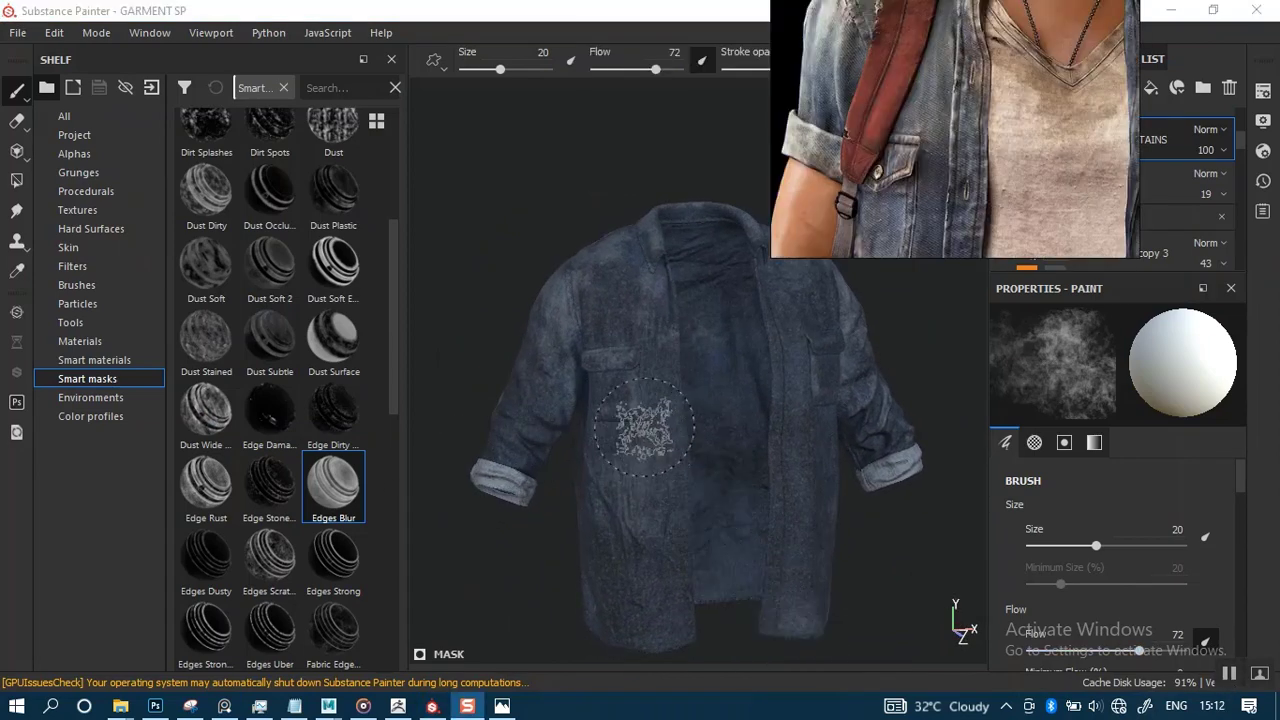
pyautogui.keyDown('alt'); pyautogui.moveTo(630, 415); pyautogui.dragTo(655, 395, button='right'); pyautogui.keyUp('alt')
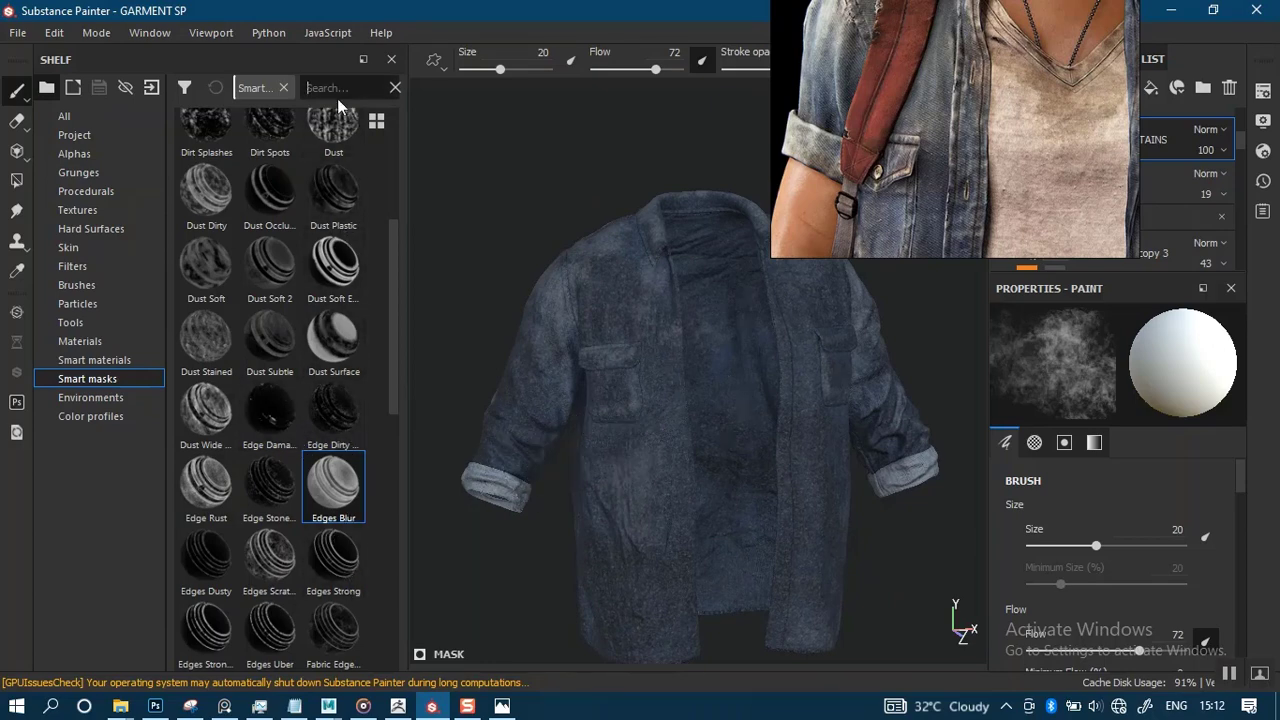
# Find the Fabric Edge smart mask by searching for FABRIC, apply it to WHITE EGED STAINS, and check the shirt's back.
pyautogui.write('FABRIC')
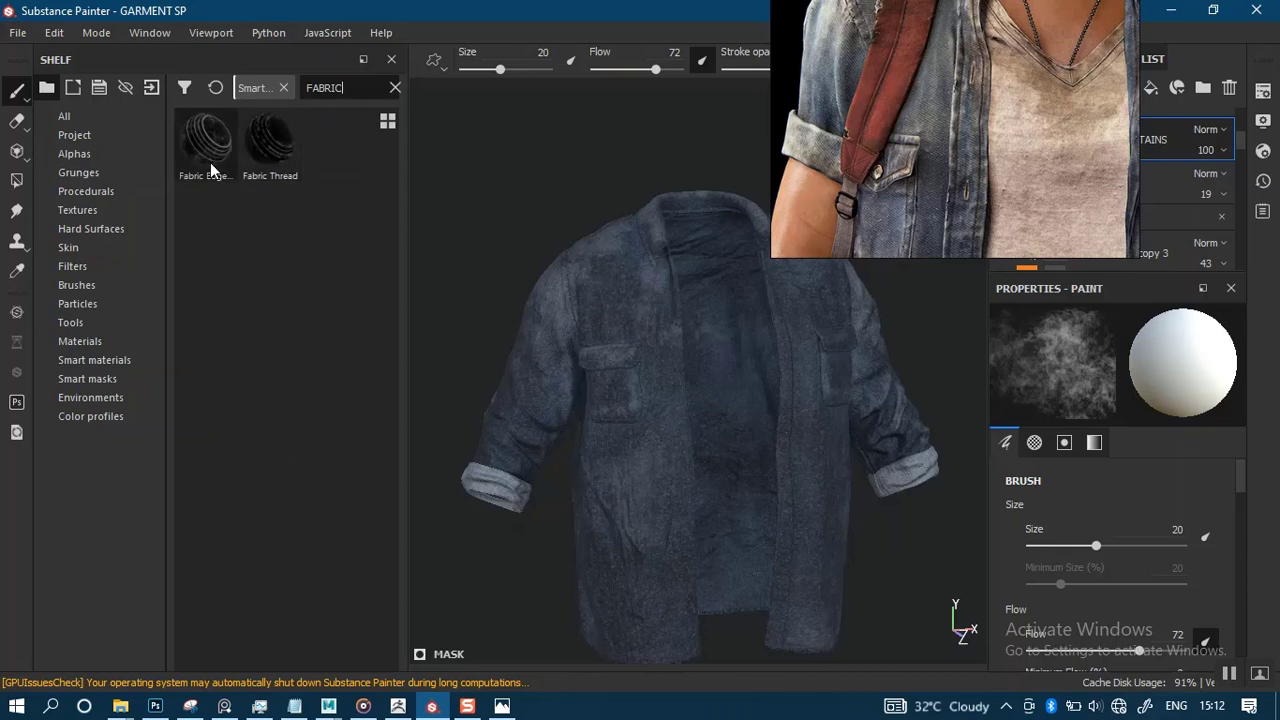
pyautogui.moveTo(886, 155); pyautogui.dragTo(498, 112)
pyautogui.moveTo(181, 128)
pyautogui.mouseDown()
pyautogui.moveTo(320, 157)
pyautogui.moveTo(1029, 146)
pyautogui.mouseUp()
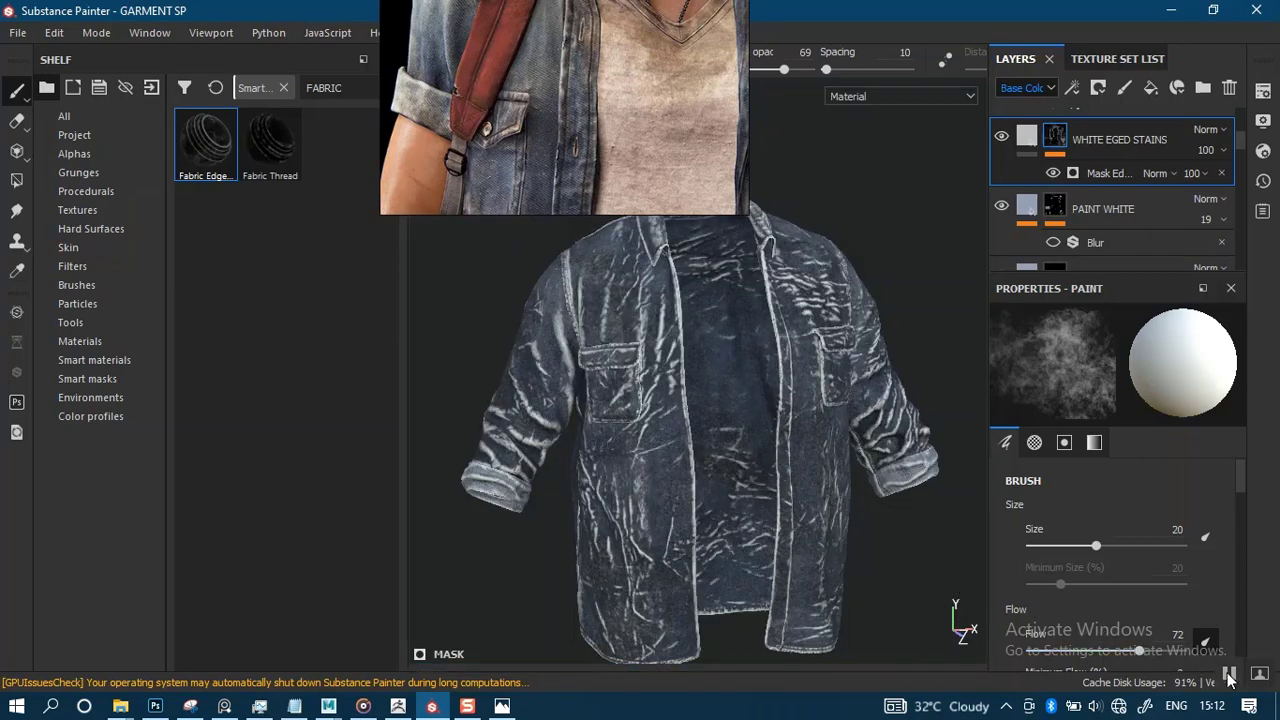
pyautogui.keyDown('alt'); pyautogui.moveTo(703, 552); pyautogui.dragTo(745, 456); pyautogui.keyUp('alt')
pyautogui.keyDown('shift'); pyautogui.moveTo(778, 445); pyautogui.dragTo(710, 453, button='right'); pyautogui.keyUp('shift')
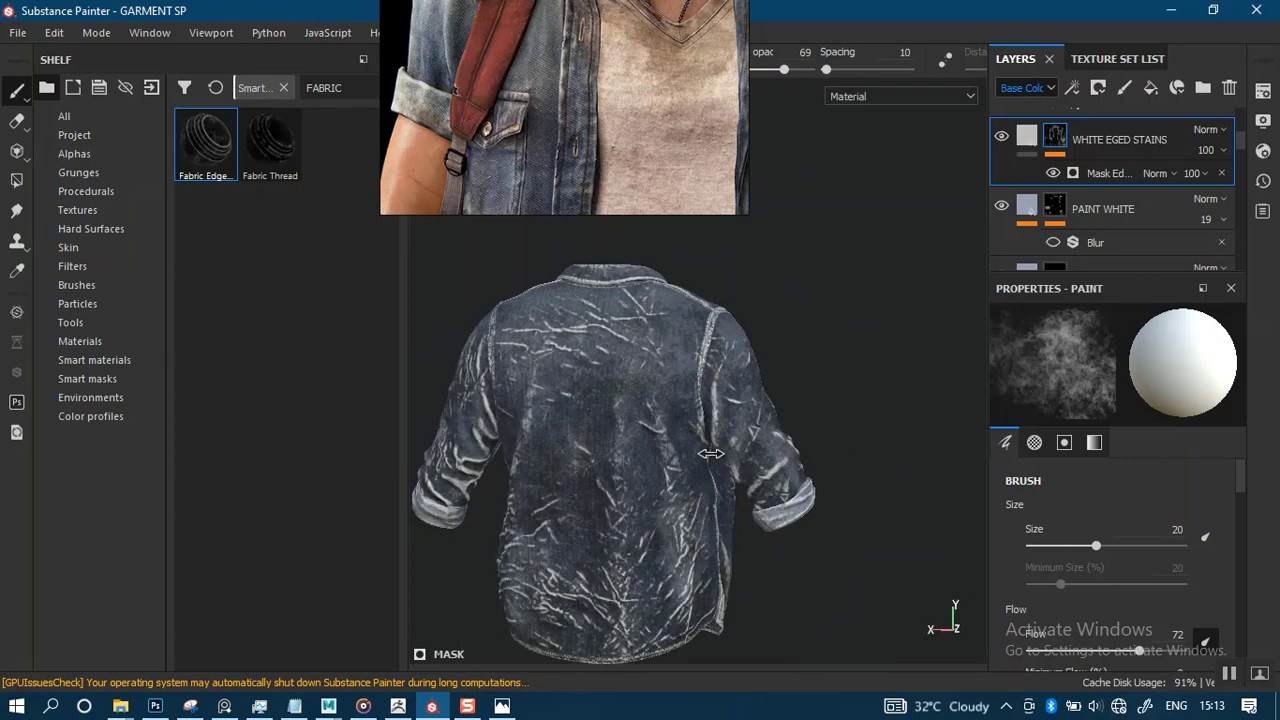
# Inspect the white edge stains across the shirt's back, sides, chest pocket and open front.
pyautogui.keyDown('alt'); pyautogui.moveTo(698, 462); pyautogui.dragTo(760, 416, button='middle'); pyautogui.keyUp('alt')
pyautogui.scroll(2, 729, 423)
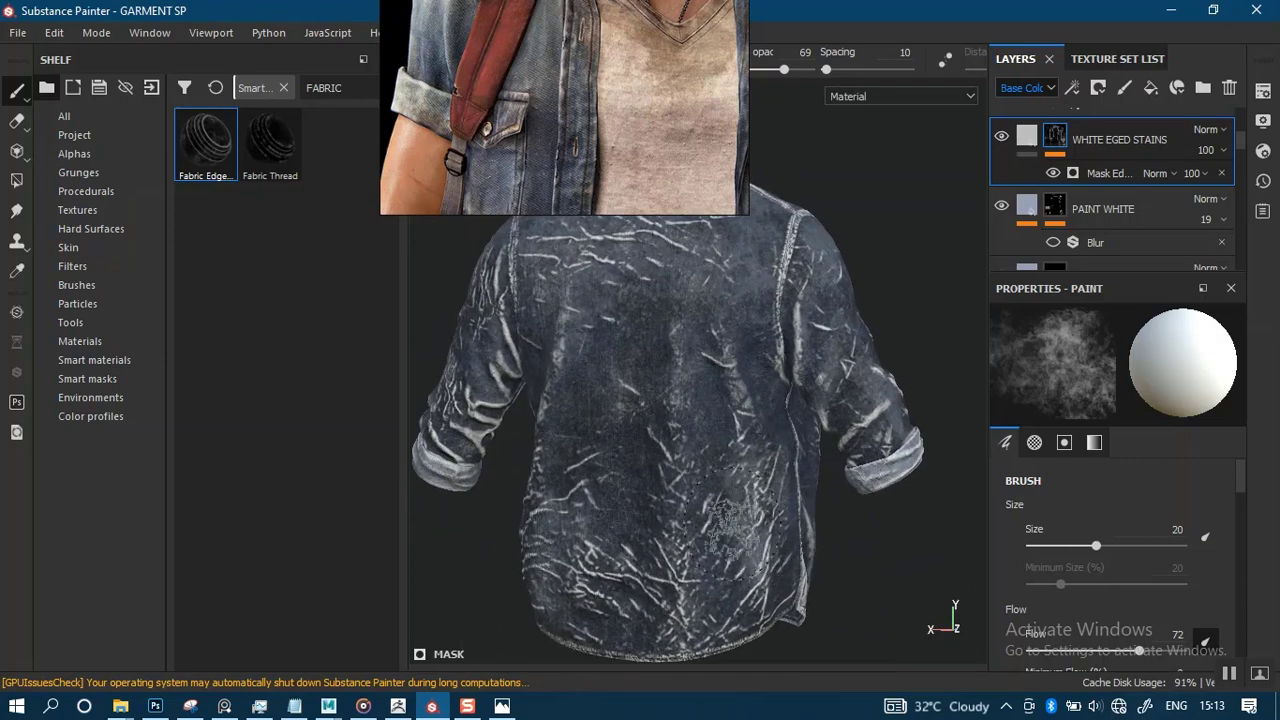
pyautogui.moveTo(722, 440)
pyautogui.keyDown('alt'); pyautogui.mouseDown()
pyautogui.moveTo(658, 458)
pyautogui.moveTo(694, 454)
pyautogui.moveTo(725, 477)
pyautogui.moveTo(663, 486)
pyautogui.moveTo(760, 463)
pyautogui.moveTo(734, 462)
pyautogui.mouseUp(); pyautogui.keyUp('alt')
pyautogui.moveTo(760, 460)
pyautogui.keyDown('alt'); pyautogui.mouseDown(button='middle')
pyautogui.moveTo(749, 369)
pyautogui.moveTo(742, 440)
pyautogui.mouseUp(button='middle'); pyautogui.keyUp('alt')
pyautogui.keyDown('alt'); pyautogui.moveTo(749, 403); pyautogui.dragTo(743, 429, button='right'); pyautogui.keyUp('alt')
pyautogui.keyDown('alt'); pyautogui.moveTo(743, 429); pyautogui.dragTo(700, 440); pyautogui.keyUp('alt')
pyautogui.keyDown('alt'); pyautogui.moveTo(732, 453); pyautogui.dragTo(640, 525, button='middle'); pyautogui.keyUp('alt')
pyautogui.moveTo(705, 510)
pyautogui.keyDown('alt'); pyautogui.mouseDown(button='right')
pyautogui.moveTo(719, 488)
pyautogui.moveTo(700, 505)
pyautogui.mouseUp(button='right'); pyautogui.keyUp('alt')
pyautogui.moveTo(700, 505)
pyautogui.keyDown('alt'); pyautogui.mouseDown()
pyautogui.moveTo(618, 467)
pyautogui.moveTo(783, 440)
pyautogui.moveTo(826, 335)
pyautogui.mouseUp(); pyautogui.keyUp('alt')
pyautogui.keyDown('alt'); pyautogui.moveTo(784, 424); pyautogui.dragTo(790, 377, button='middle'); pyautogui.keyUp('alt')
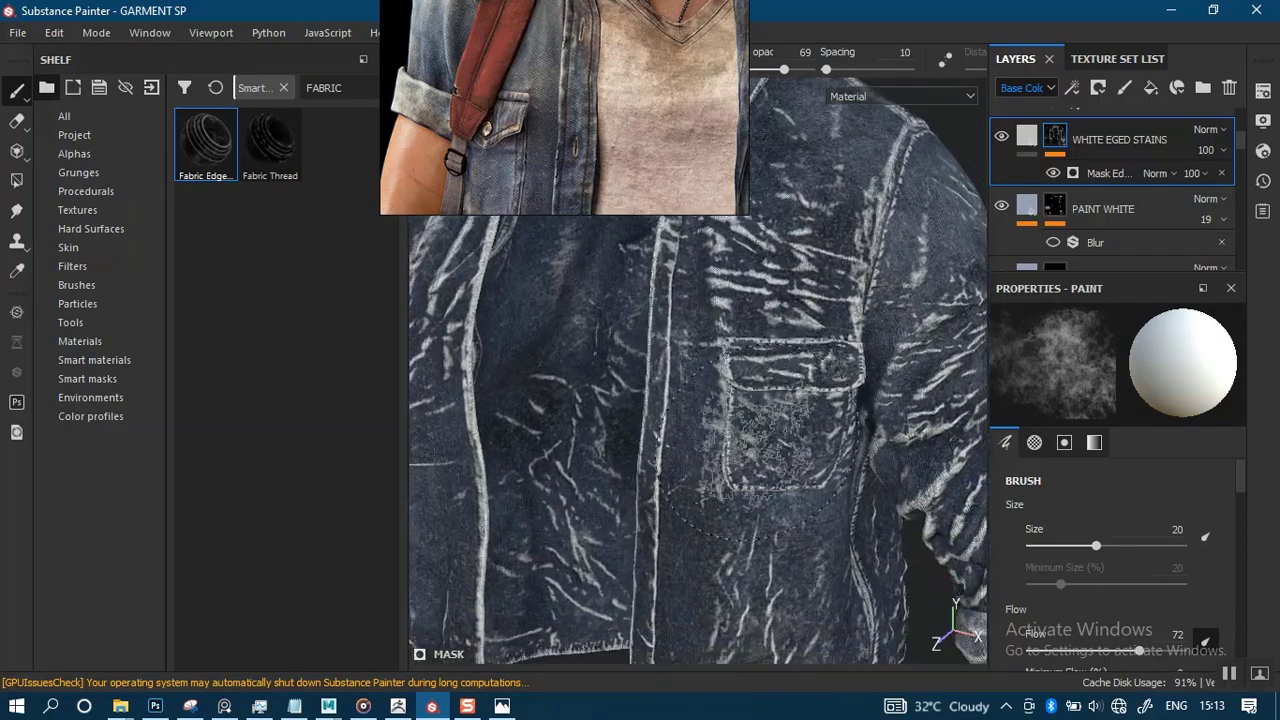
pyautogui.keyDown('alt'); pyautogui.moveTo(780, 385); pyautogui.dragTo(711, 380, button='right'); pyautogui.keyUp('alt')
pyautogui.keyDown('alt'); pyautogui.moveTo(710, 423); pyautogui.dragTo(736, 410); pyautogui.keyUp('alt')
pyautogui.keyDown('alt'); pyautogui.moveTo(700, 456); pyautogui.dragTo(734, 373, button='middle'); pyautogui.keyUp('alt')
pyautogui.scroll(-5, 685, 480)
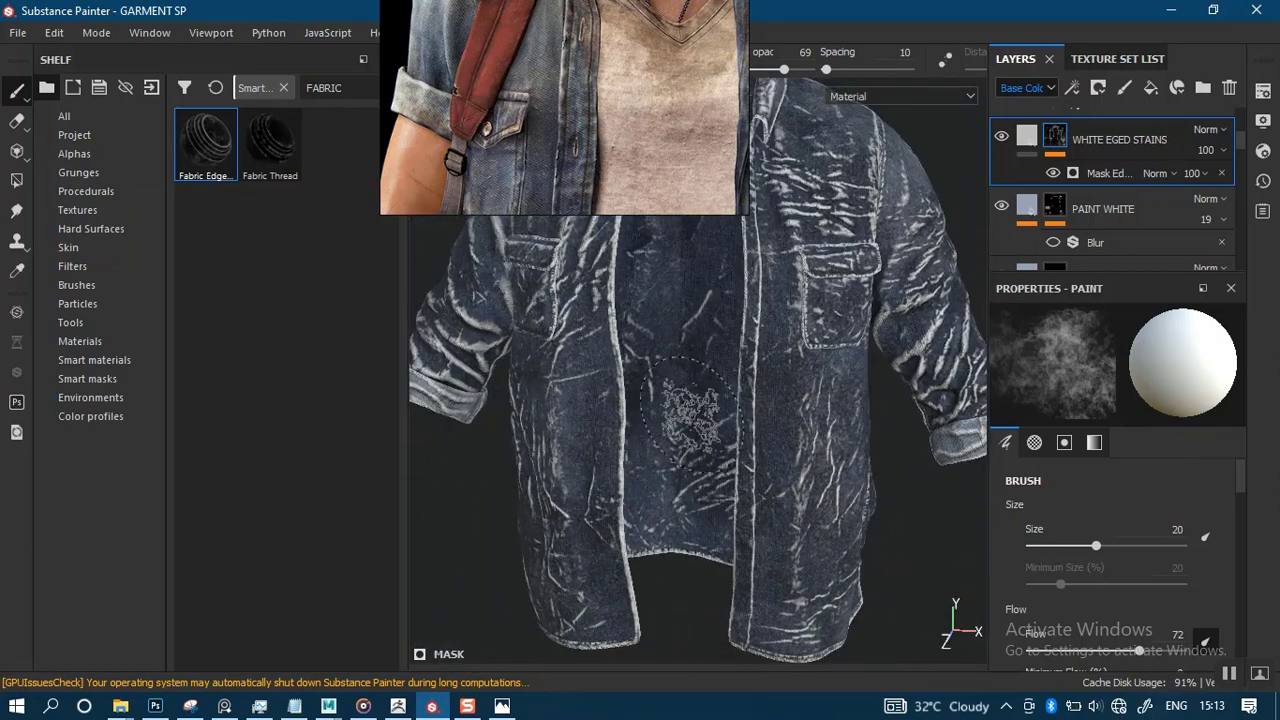
pyautogui.scroll(-3, 685, 495)
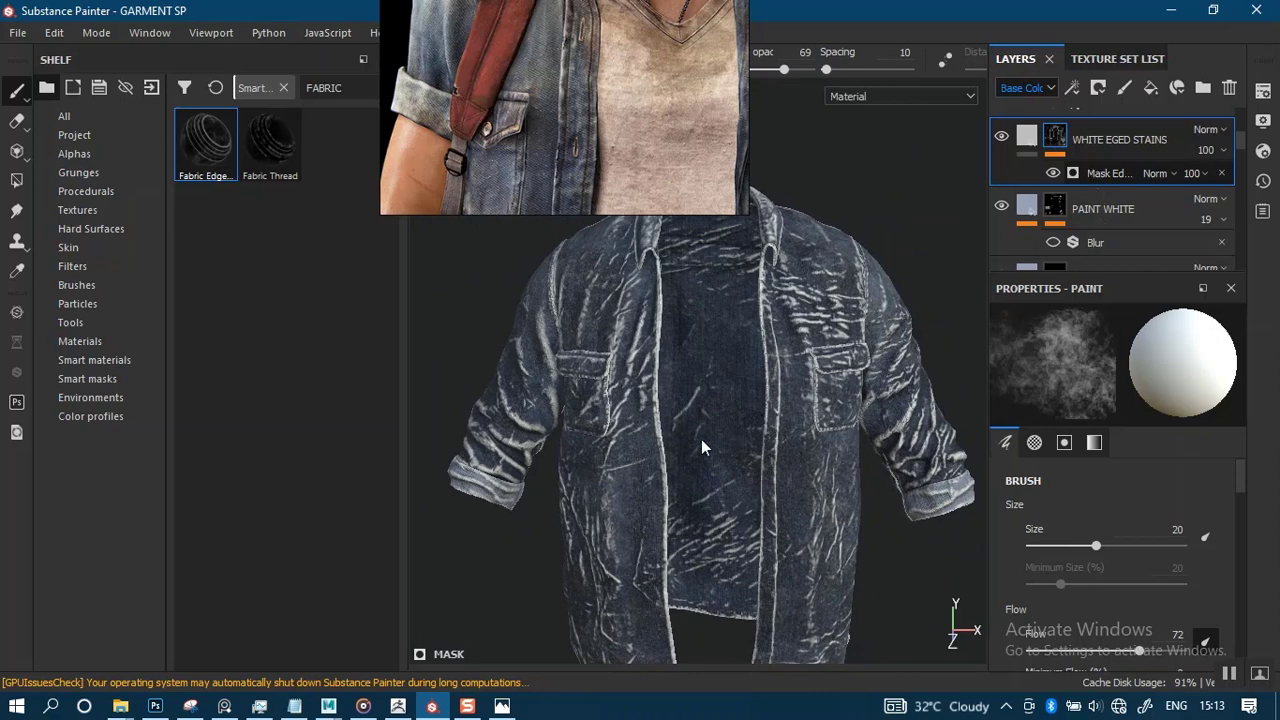
# Reposition the reference image and open the Mask Editor generator's parameters on the WHITE EGED STAINS mask.
pyautogui.moveTo(585, 148)
pyautogui.mouseDown(button='right')
pyautogui.moveTo(516, 320)
pyautogui.moveTo(547, 205)
pyautogui.moveTo(558, 231)
pyautogui.mouseUp(button='right')
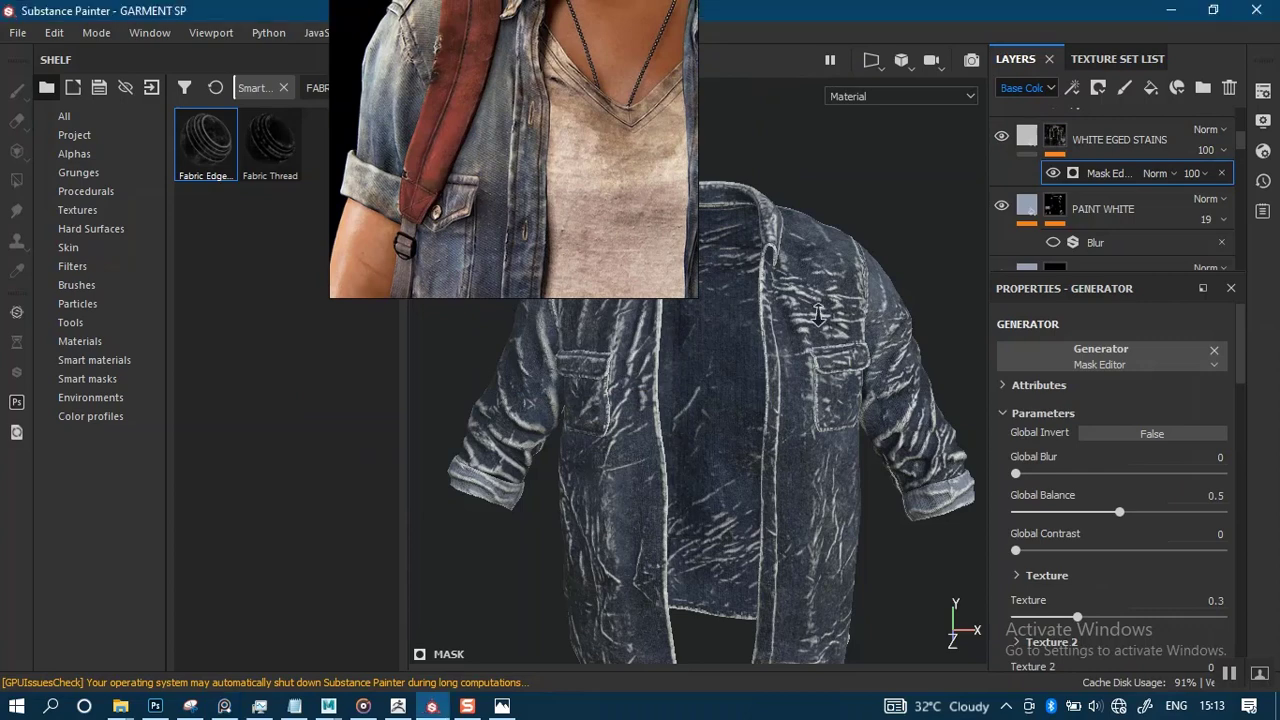
pyautogui.keyDown('alt'); pyautogui.moveTo(826, 366); pyautogui.dragTo(908, 422); pyautogui.keyUp('alt')
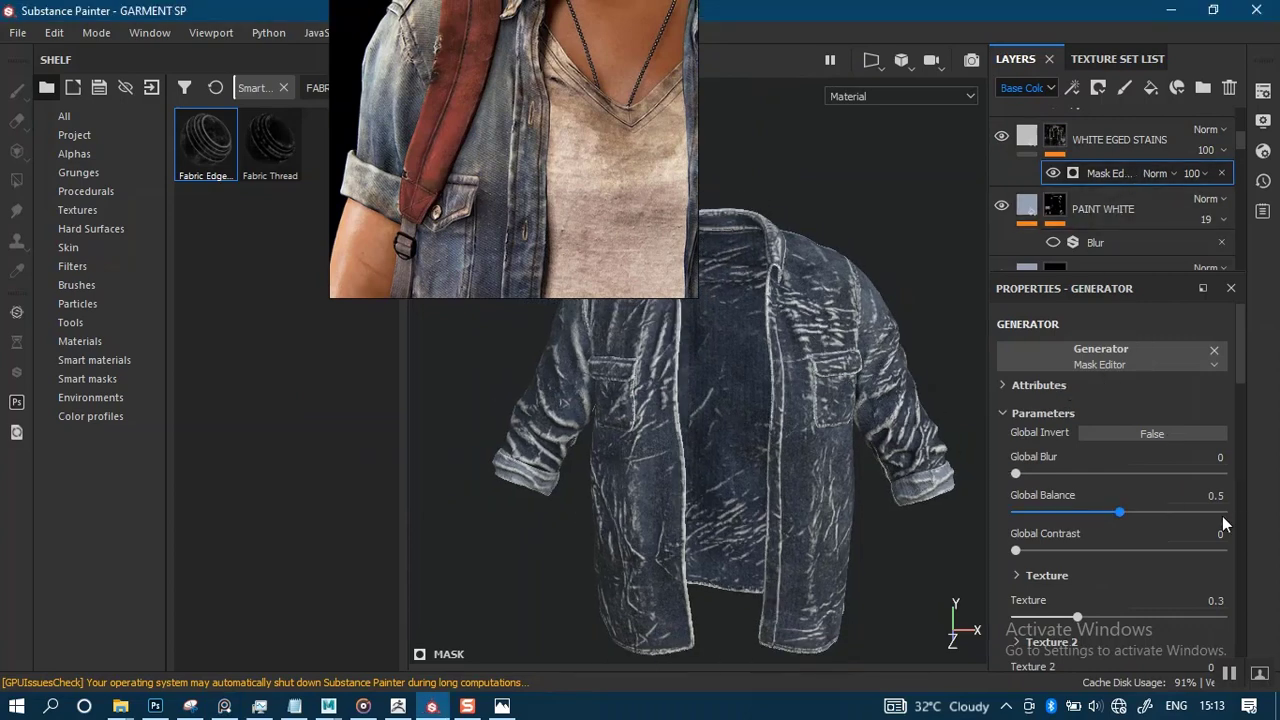
pyautogui.scroll(-3, 1240, 400)
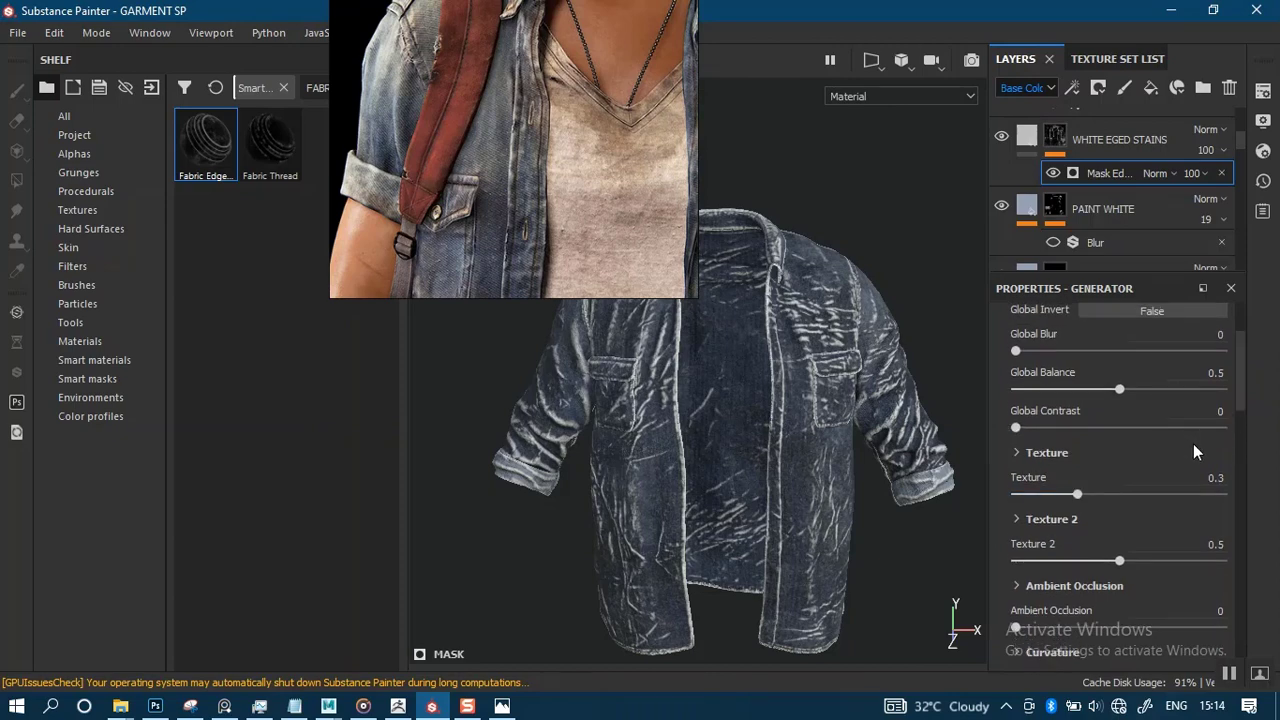
pyautogui.scroll(3, 1245, 410)
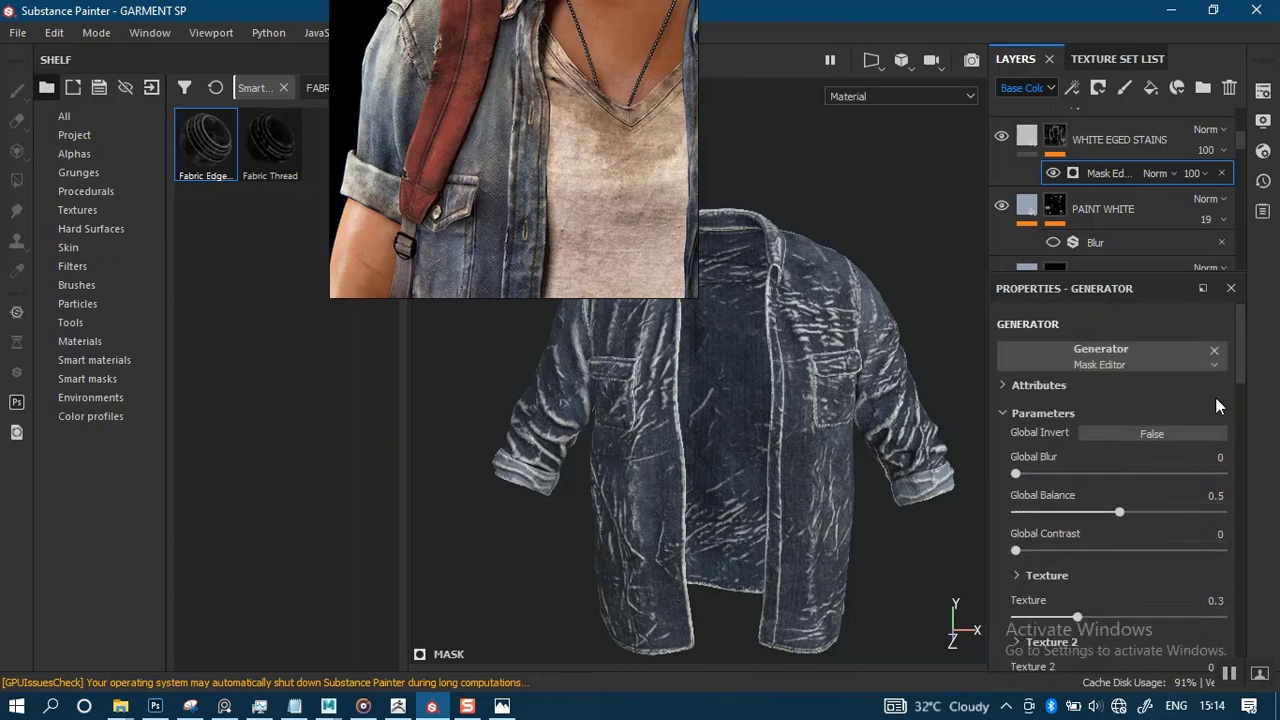
# Try Global Invert on the WHITE EGED STAINS mask and switch it back off.
pyautogui.click(1154, 433)
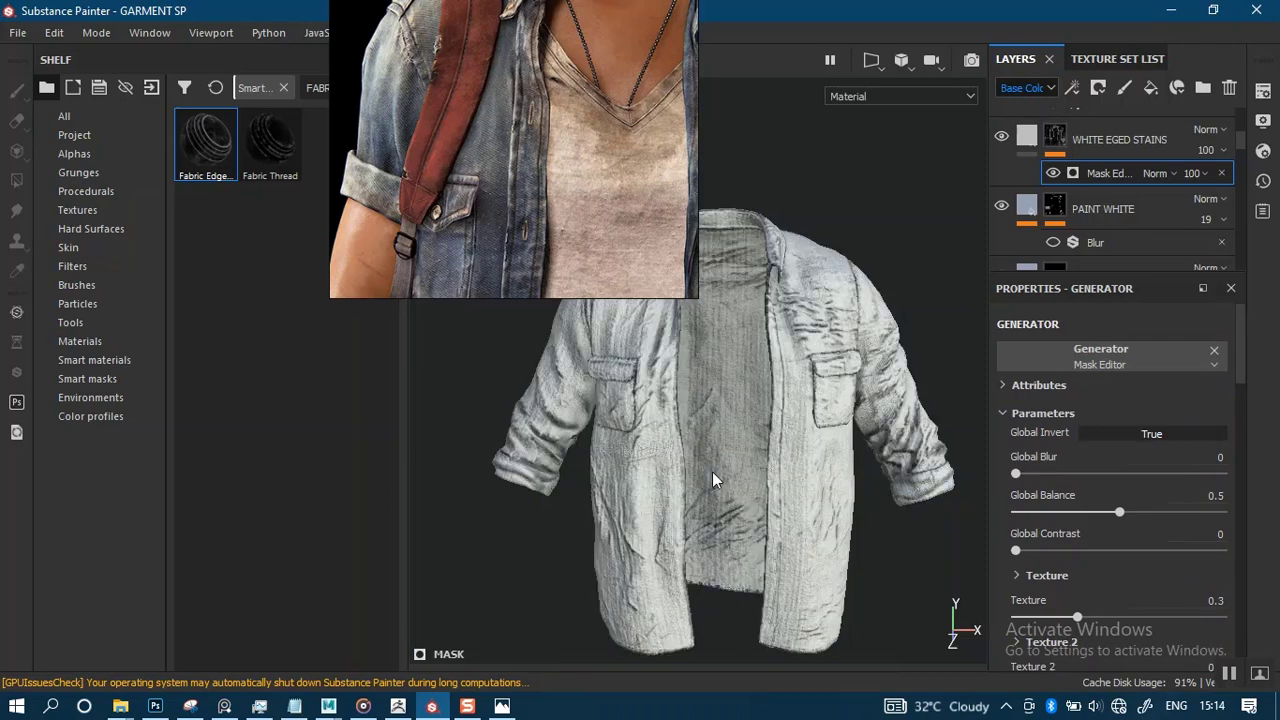
pyautogui.keyDown('alt'); pyautogui.moveTo(734, 445); pyautogui.dragTo(744, 533, button='right'); pyautogui.keyUp('alt')
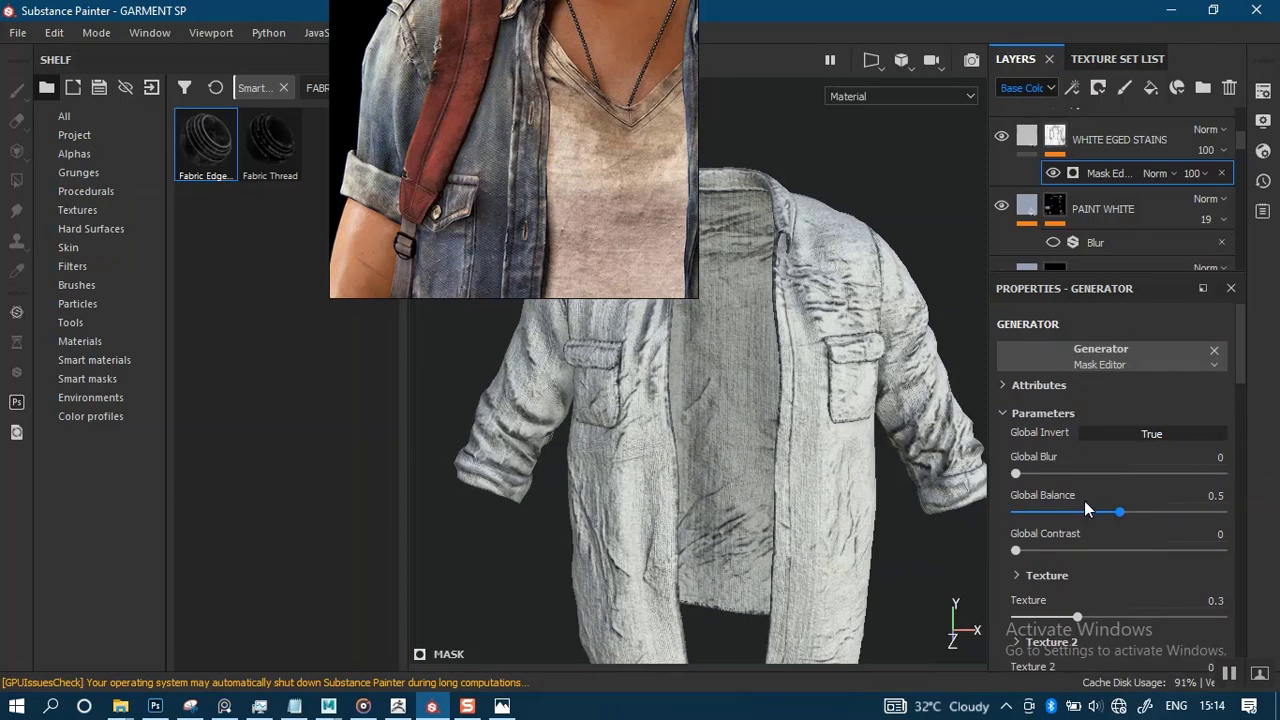
pyautogui.click(1136, 433)
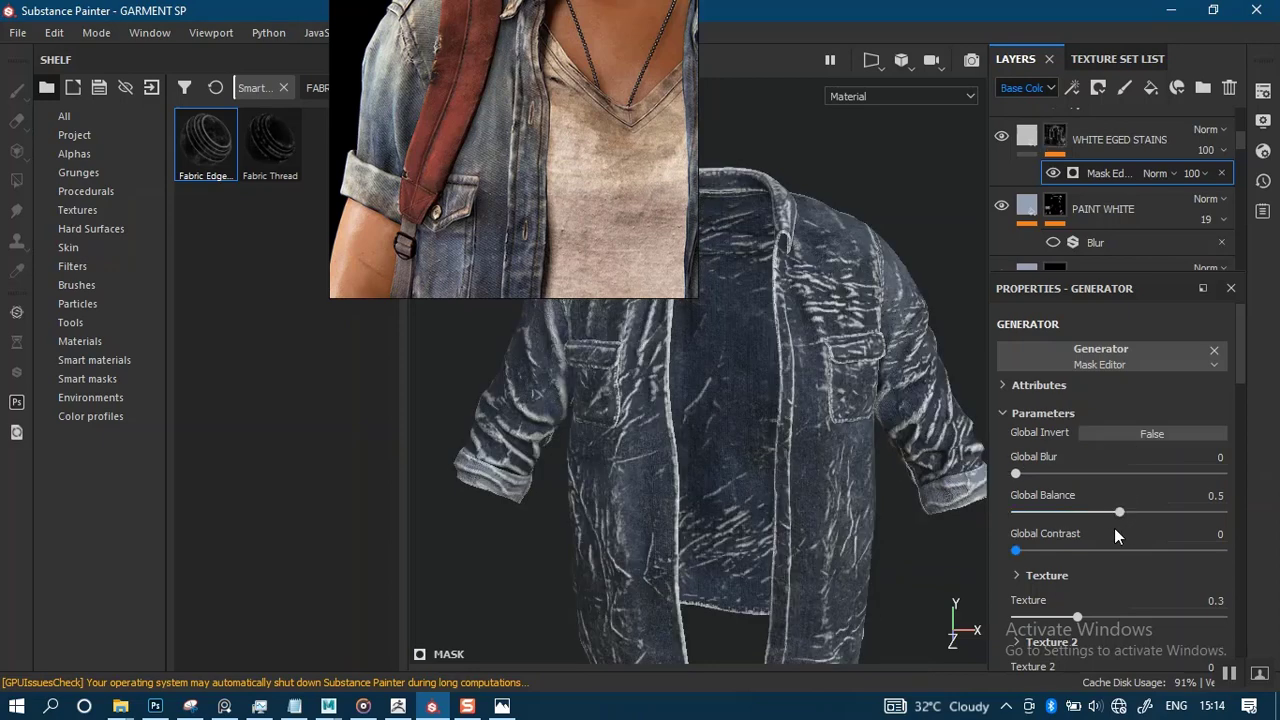
# Compare higher and lower Global Balance values for the edge stain mask and settle on 0.51.
pyautogui.moveTo(1128, 512); pyautogui.dragTo(1173, 509)
pyautogui.click(1071, 510)
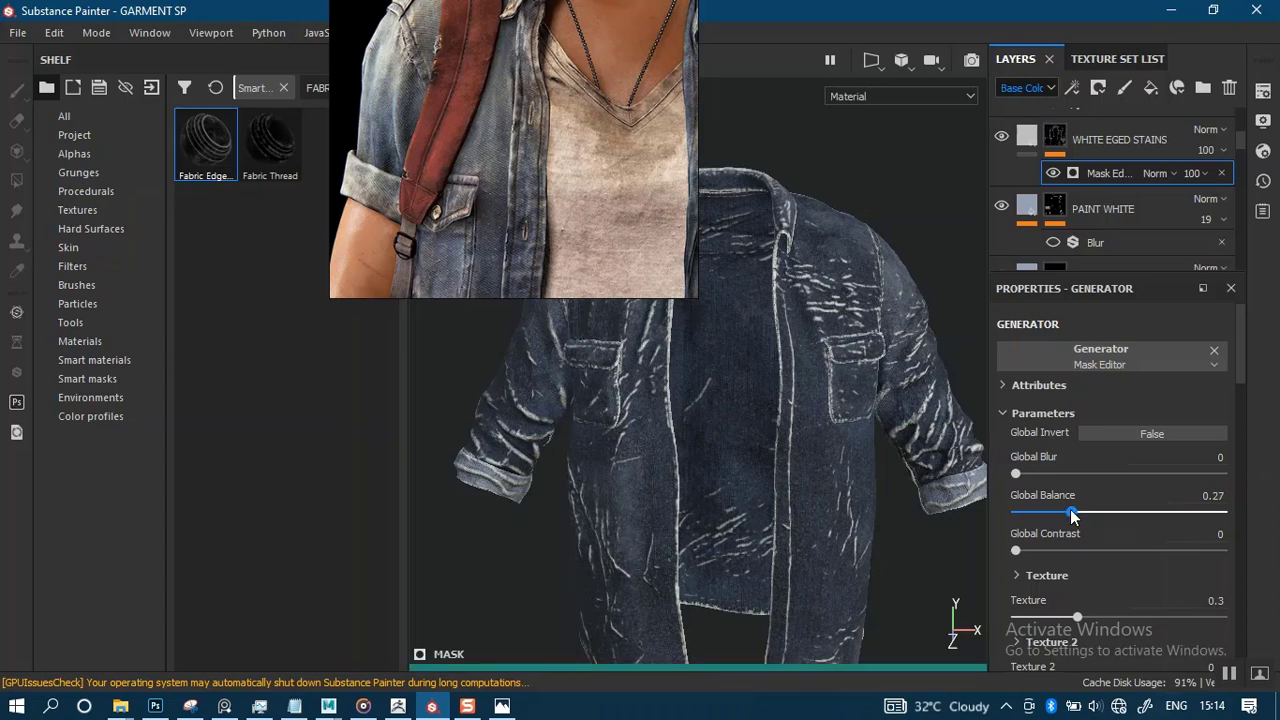
pyautogui.moveTo(1074, 509); pyautogui.dragTo(1121, 505)
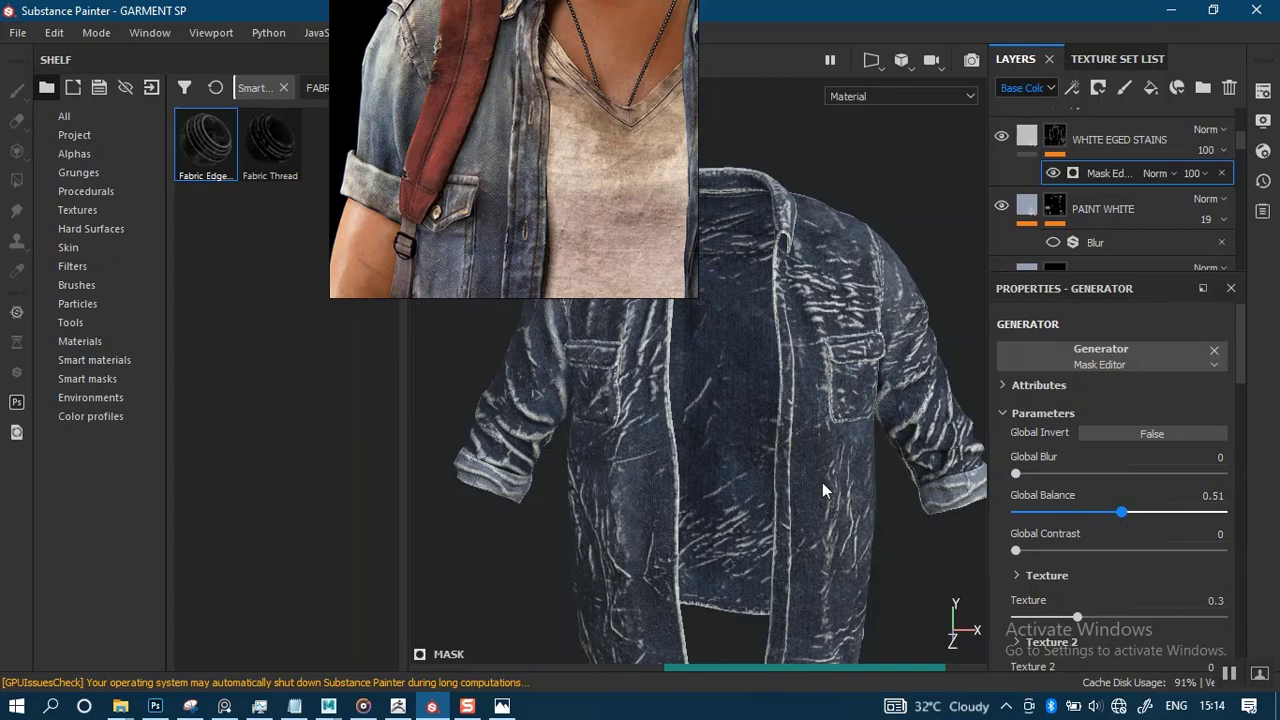
# Examine how the stain mask falls on the shirt's sleeve, pocket and front panels.
pyautogui.scroll(-3, 715, 320)
pyautogui.keyDown('alt'); pyautogui.moveTo(715, 320); pyautogui.dragTo(732, 378); pyautogui.keyUp('alt')
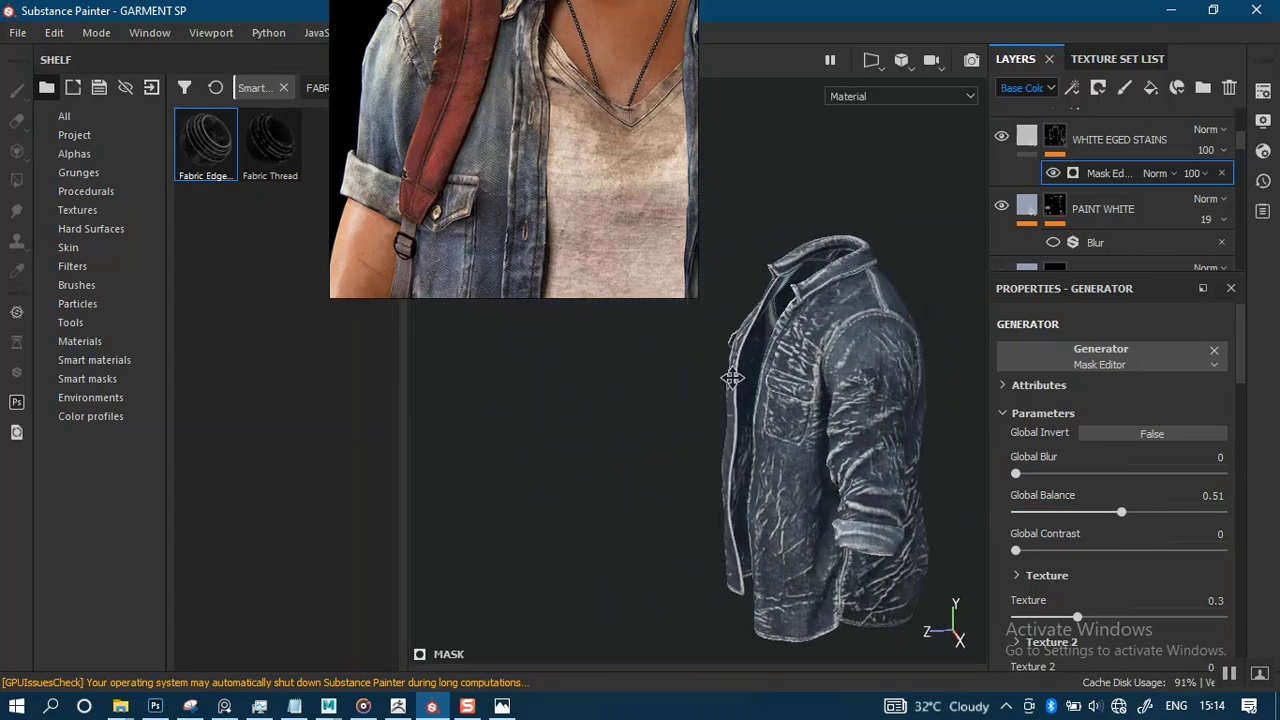
pyautogui.keyDown('alt'); pyautogui.moveTo(732, 378); pyautogui.dragTo(622, 378, button='middle'); pyautogui.keyUp('alt')
pyautogui.keyDown('alt'); pyautogui.moveTo(622, 378); pyautogui.dragTo(814, 543, button='right'); pyautogui.keyUp('alt')
pyautogui.moveTo(782, 394)
pyautogui.keyDown('alt'); pyautogui.mouseDown()
pyautogui.moveTo(790, 440)
pyautogui.moveTo(794, 400)
pyautogui.mouseUp(); pyautogui.keyUp('alt')
pyautogui.keyDown('alt'); pyautogui.moveTo(705, 445); pyautogui.dragTo(765, 387, button='middle'); pyautogui.keyUp('alt')
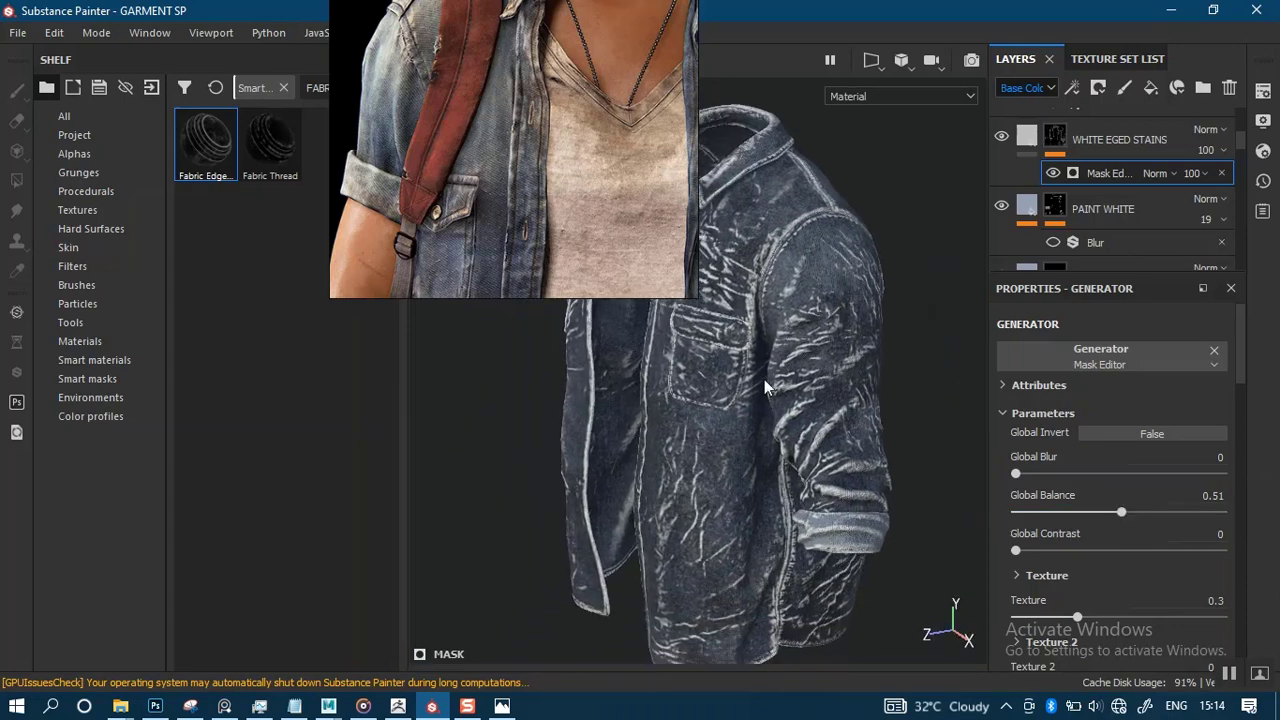
pyautogui.keyDown('alt'); pyautogui.moveTo(764, 386); pyautogui.dragTo(894, 380); pyautogui.keyUp('alt')
pyautogui.keyDown('alt'); pyautogui.moveTo(715, 385); pyautogui.dragTo(749, 420, button='middle'); pyautogui.keyUp('alt')
pyautogui.keyDown('alt'); pyautogui.moveTo(749, 420); pyautogui.dragTo(830, 385); pyautogui.keyUp('alt')
pyautogui.keyDown('alt'); pyautogui.moveTo(756, 374); pyautogui.dragTo(822, 300, button='middle'); pyautogui.keyUp('alt')
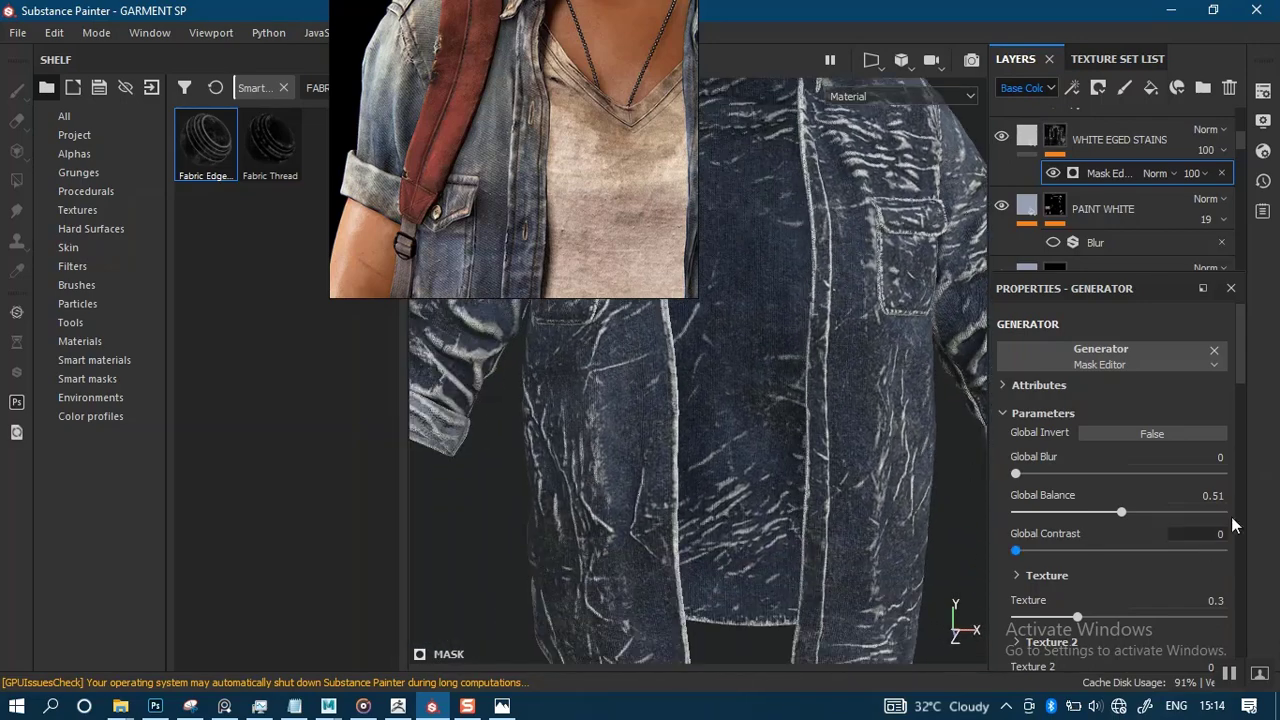
# Raise the Texture strength to 1 in the WHITE EGED STAINS mask generator.
pyautogui.scroll(-4, 1072, 432)
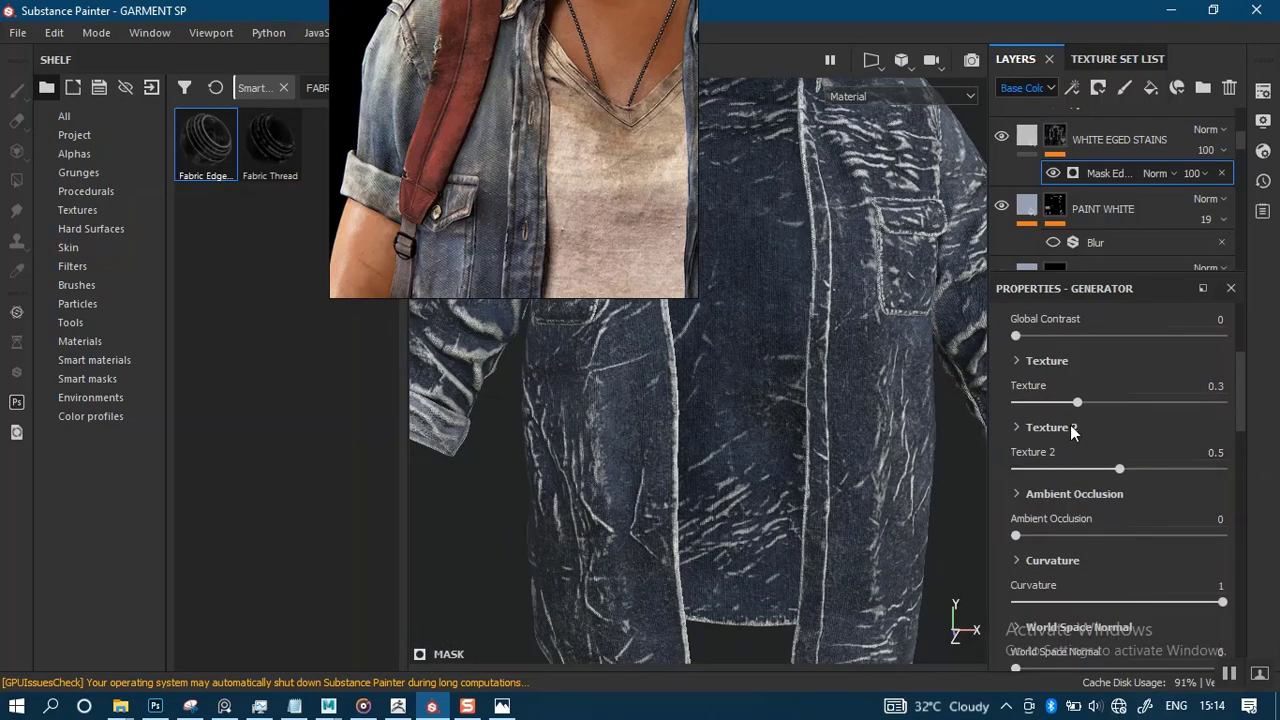
pyautogui.moveTo(1077, 402); pyautogui.dragTo(1127, 403)
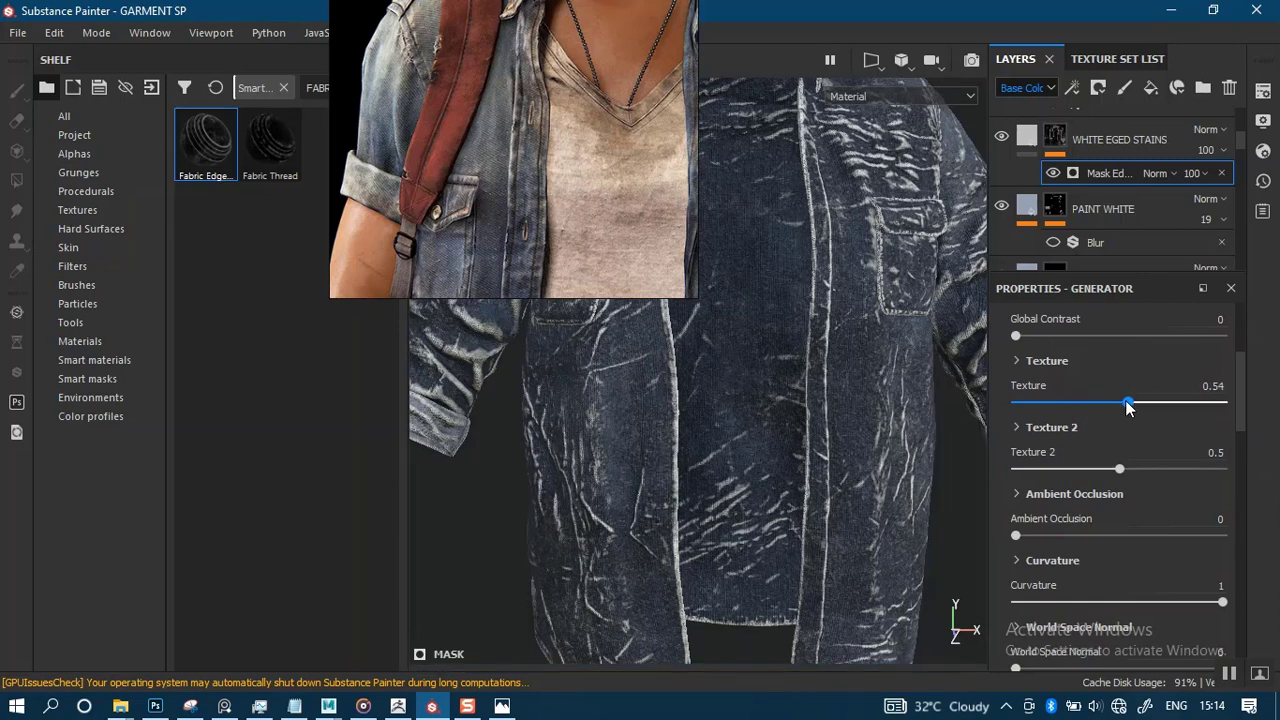
pyautogui.click(1167, 401)
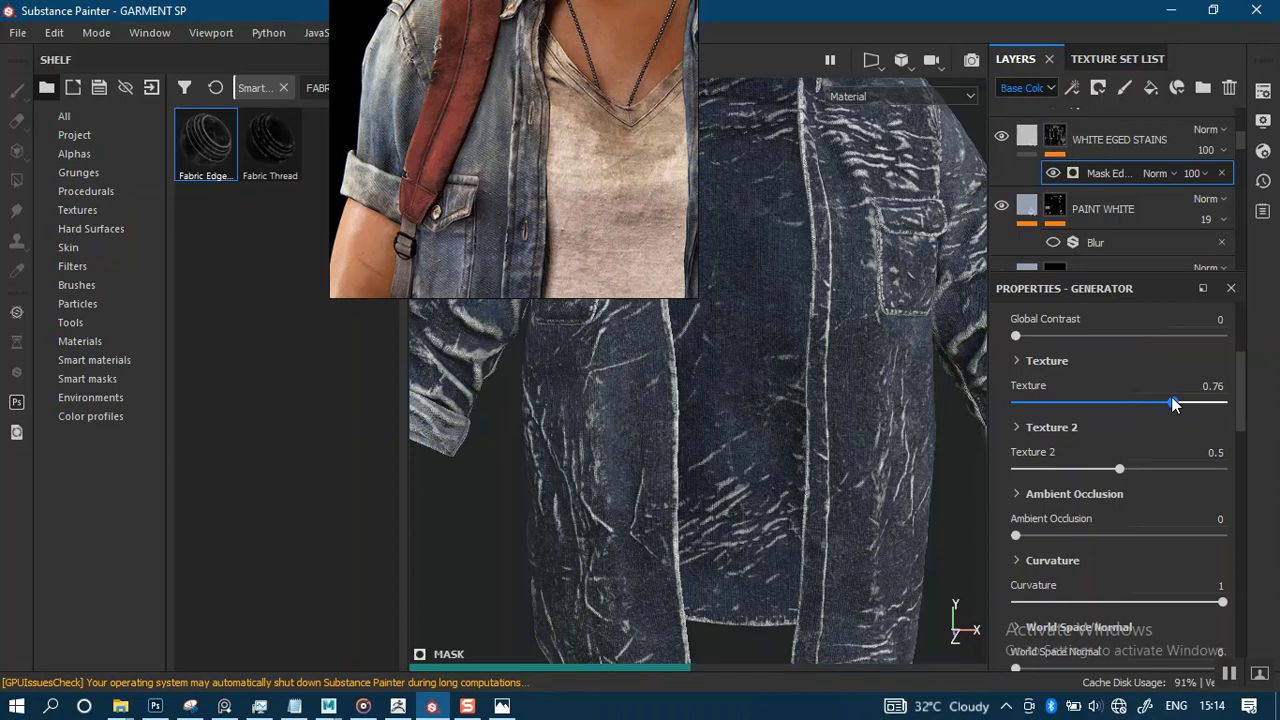
pyautogui.scroll(-3, 837, 337)
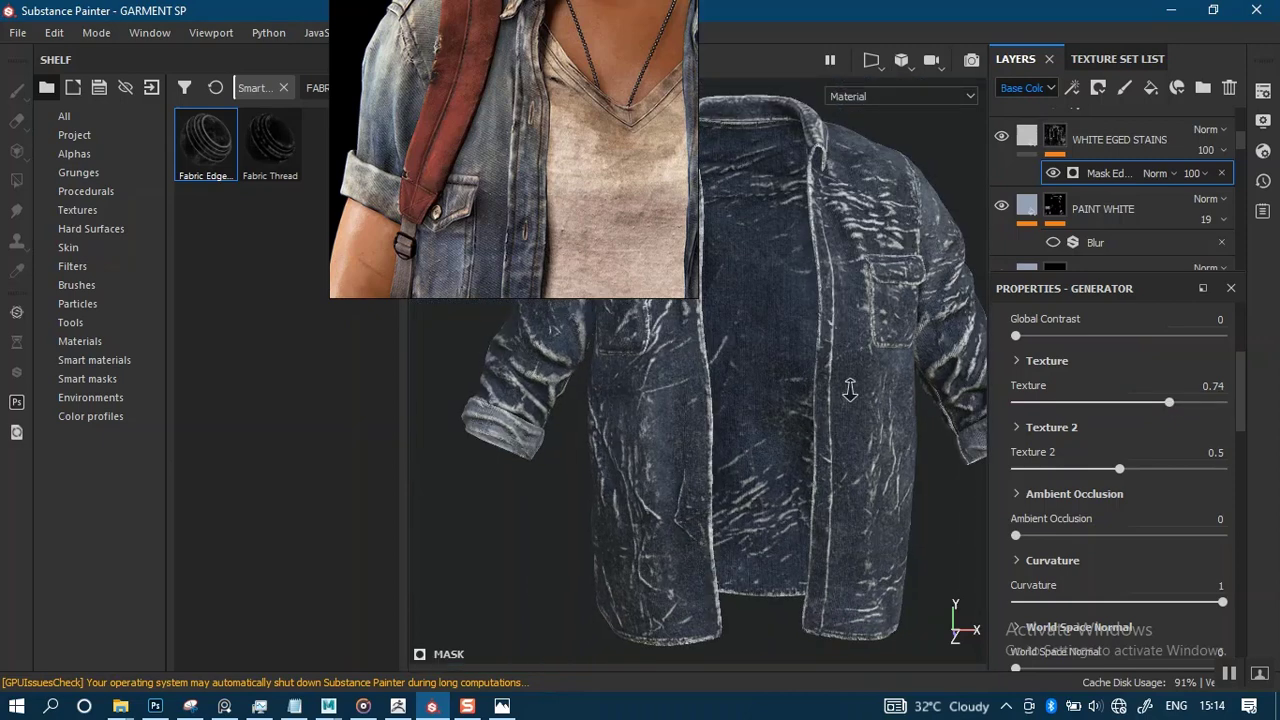
pyautogui.keyDown('alt'); pyautogui.moveTo(849, 389); pyautogui.dragTo(789, 530, button='middle'); pyautogui.keyUp('alt')
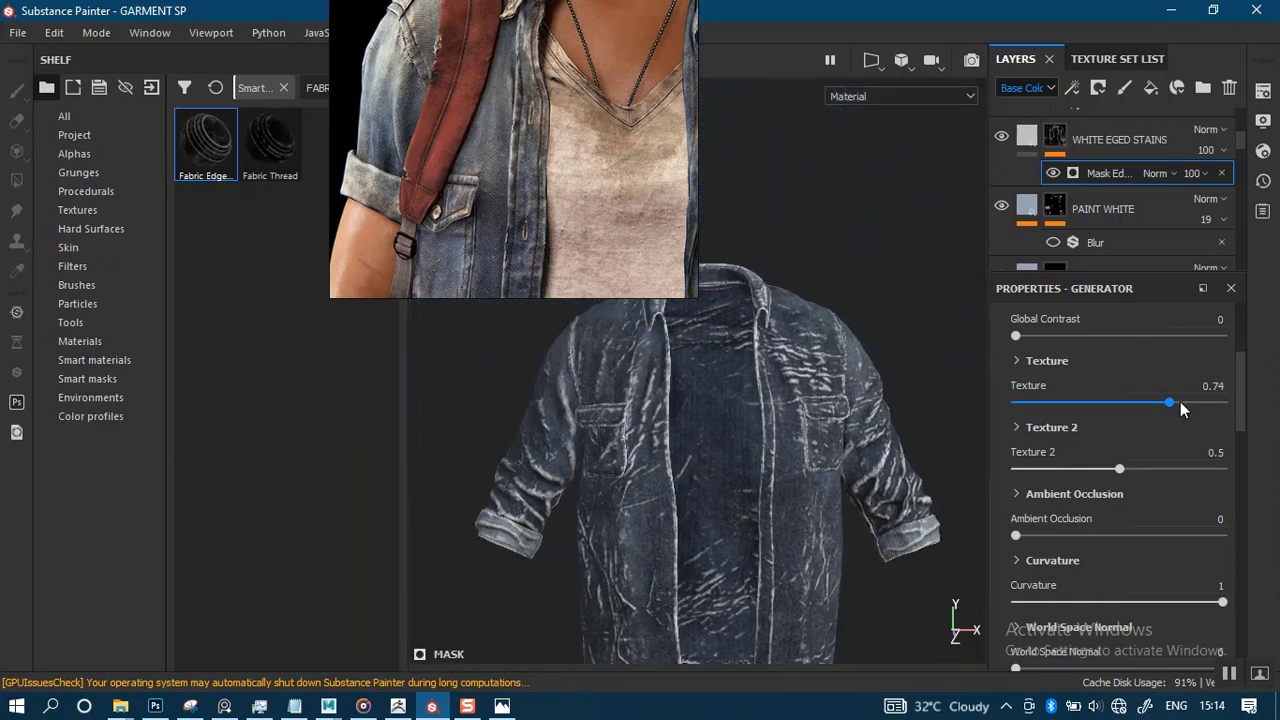
pyautogui.click(1223, 401)
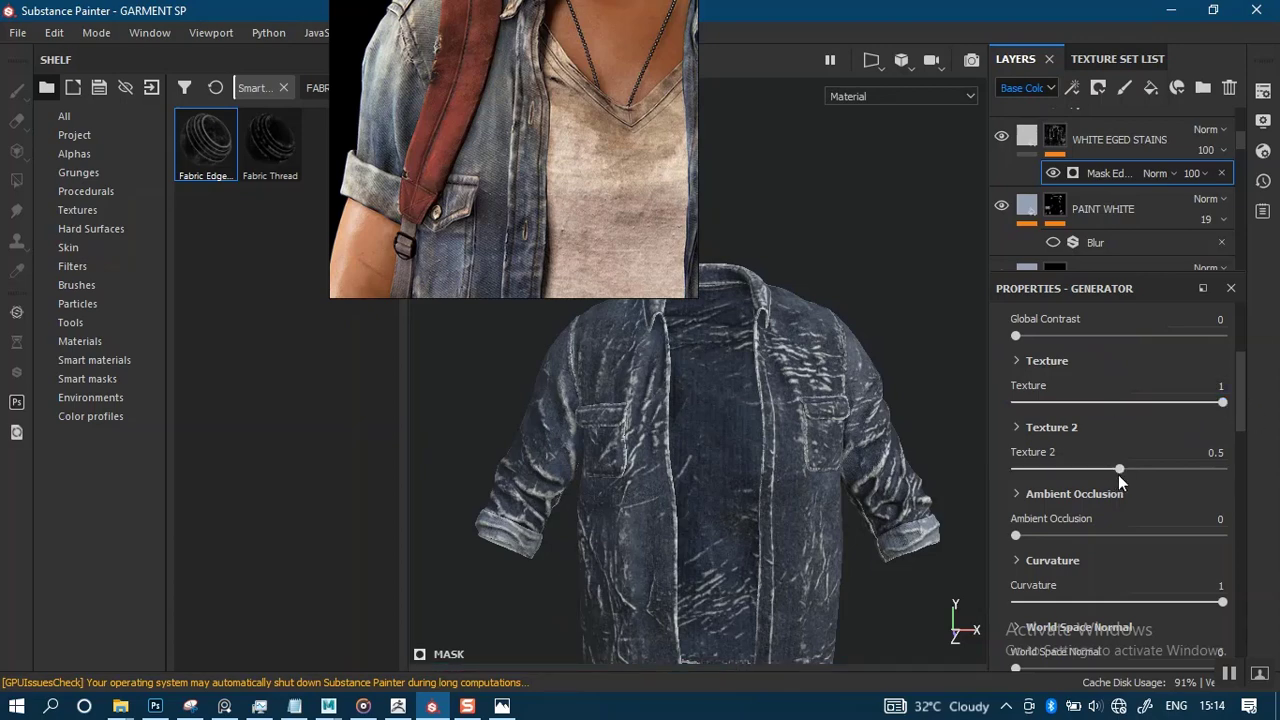
# Raise the mask generator's Texture 2 strength to 1.
pyautogui.click(1181, 468)
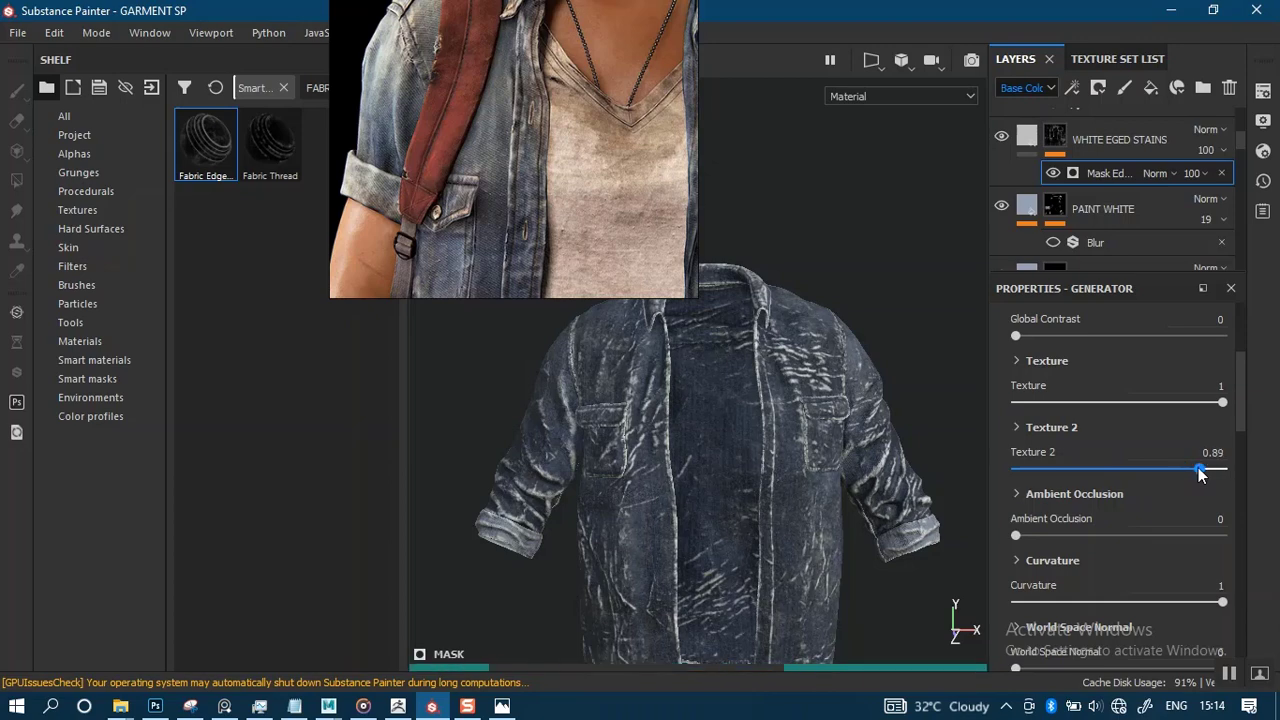
pyautogui.click(1198, 468)
pyautogui.click(1236, 470)
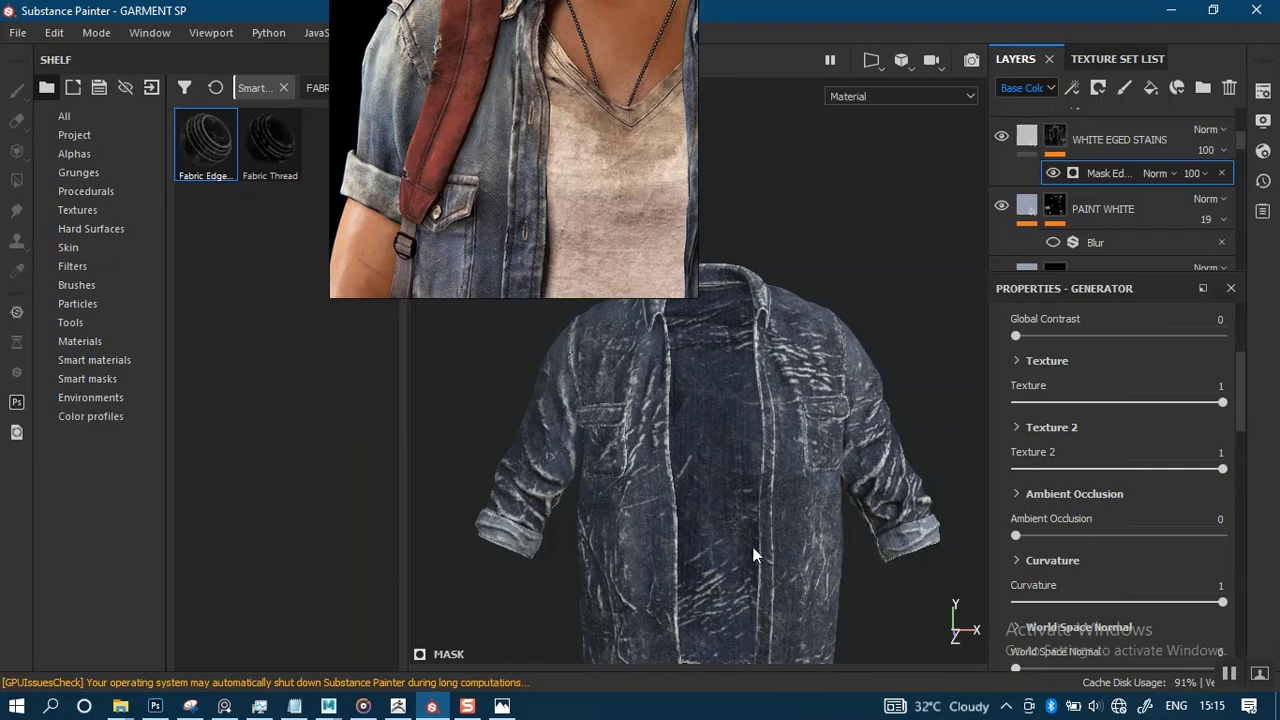
# Check the textured edge stains up close on the shirt's collar, sleeves, pockets and lower hem.
pyautogui.keyDown('alt'); pyautogui.moveTo(753, 555); pyautogui.dragTo(767, 447, button='middle'); pyautogui.keyUp('alt')
pyautogui.scroll(2, 767, 447)
pyautogui.keyDown('alt'); pyautogui.moveTo(767, 447); pyautogui.dragTo(638, 422); pyautogui.keyUp('alt')
pyautogui.keyDown('alt'); pyautogui.moveTo(638, 422); pyautogui.dragTo(597, 418, button='middle'); pyautogui.keyUp('alt')
pyautogui.keyDown('alt'); pyautogui.moveTo(750, 495); pyautogui.dragTo(787, 609, button='right'); pyautogui.keyUp('alt')
pyautogui.keyDown('alt'); pyautogui.moveTo(781, 530); pyautogui.dragTo(740, 555, button='middle'); pyautogui.keyUp('alt')
pyautogui.keyDown('alt'); pyautogui.moveTo(740, 555); pyautogui.dragTo(840, 480); pyautogui.keyUp('alt')
pyautogui.keyDown('alt'); pyautogui.moveTo(840, 480); pyautogui.dragTo(700, 440, button='right'); pyautogui.keyUp('alt')
pyautogui.keyDown('alt'); pyautogui.moveTo(700, 440); pyautogui.dragTo(775, 405, button='middle'); pyautogui.keyUp('alt')
pyautogui.keyDown('alt'); pyautogui.moveTo(775, 405); pyautogui.dragTo(736, 398, button='right'); pyautogui.keyUp('alt')
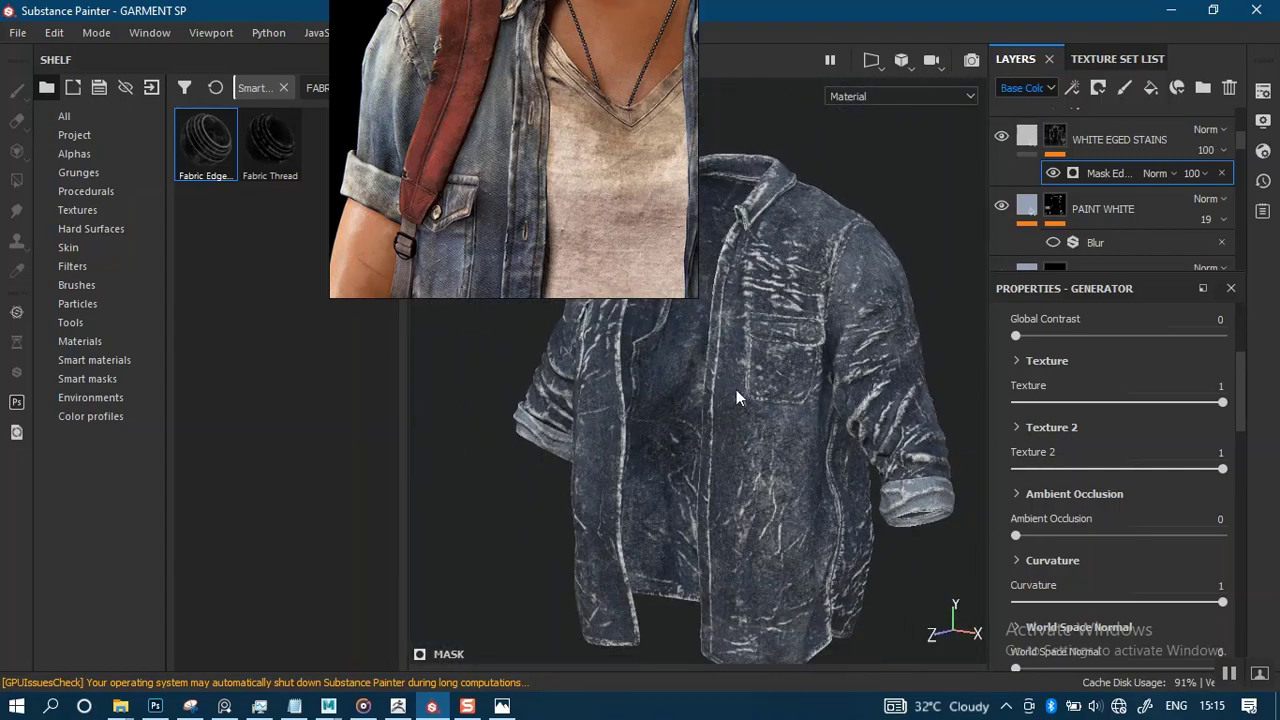
pyautogui.keyDown('alt'); pyautogui.moveTo(736, 390); pyautogui.dragTo(806, 400); pyautogui.keyUp('alt')
pyautogui.keyDown('alt'); pyautogui.moveTo(720, 400); pyautogui.dragTo(790, 370, button='middle'); pyautogui.keyUp('alt')
pyautogui.keyDown('alt'); pyautogui.moveTo(700, 420); pyautogui.dragTo(730, 500, button='right'); pyautogui.keyUp('alt')
pyautogui.keyDown('alt'); pyautogui.moveTo(730, 500); pyautogui.dragTo(754, 446, button='middle'); pyautogui.keyUp('alt')
pyautogui.moveTo(727, 430)
pyautogui.keyDown('alt'); pyautogui.mouseDown(button='right')
pyautogui.moveTo(751, 582)
pyautogui.moveTo(734, 418)
pyautogui.mouseUp(button='right'); pyautogui.keyUp('alt')
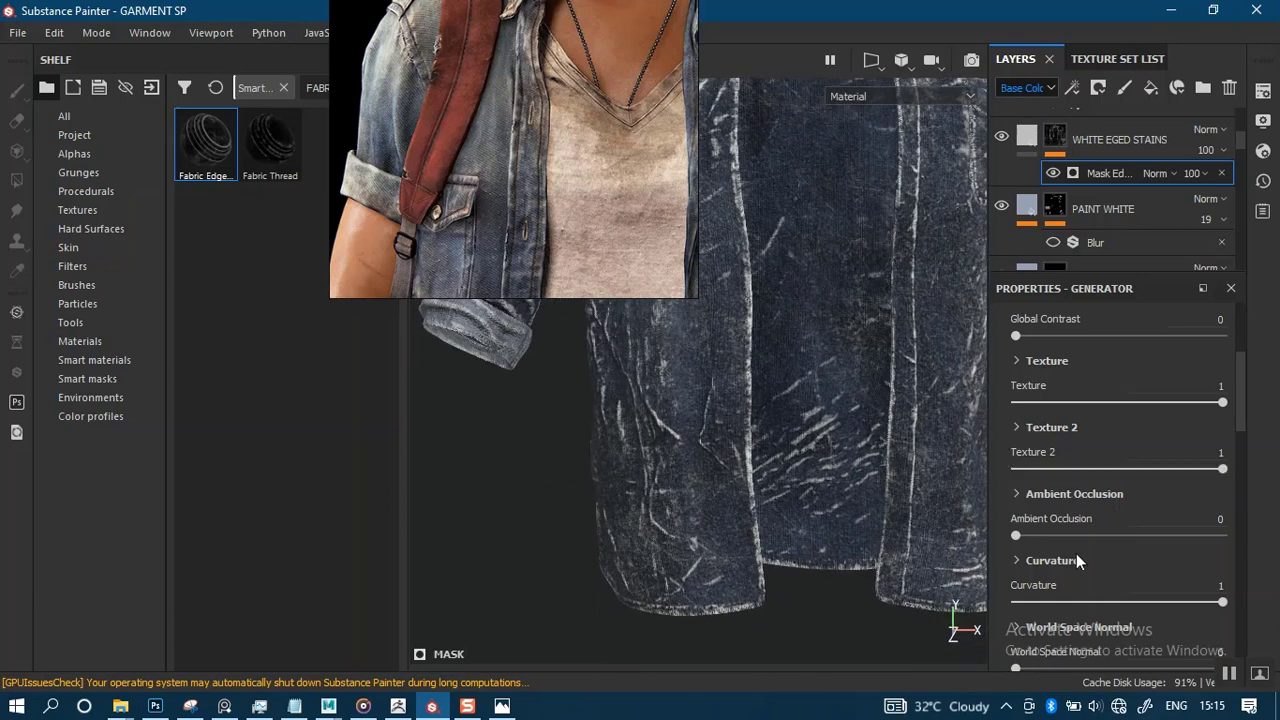
# Set the mask generator's Curvature to 0.56 and check the softened stains on the shirt.
pyautogui.click(1130, 601)
pyautogui.keyDown('alt'); pyautogui.moveTo(820, 504); pyautogui.dragTo(793, 323, button='right'); pyautogui.keyUp('alt')
pyautogui.keyDown('alt'); pyautogui.moveTo(793, 323); pyautogui.dragTo(718, 539, button='middle'); pyautogui.keyUp('alt')
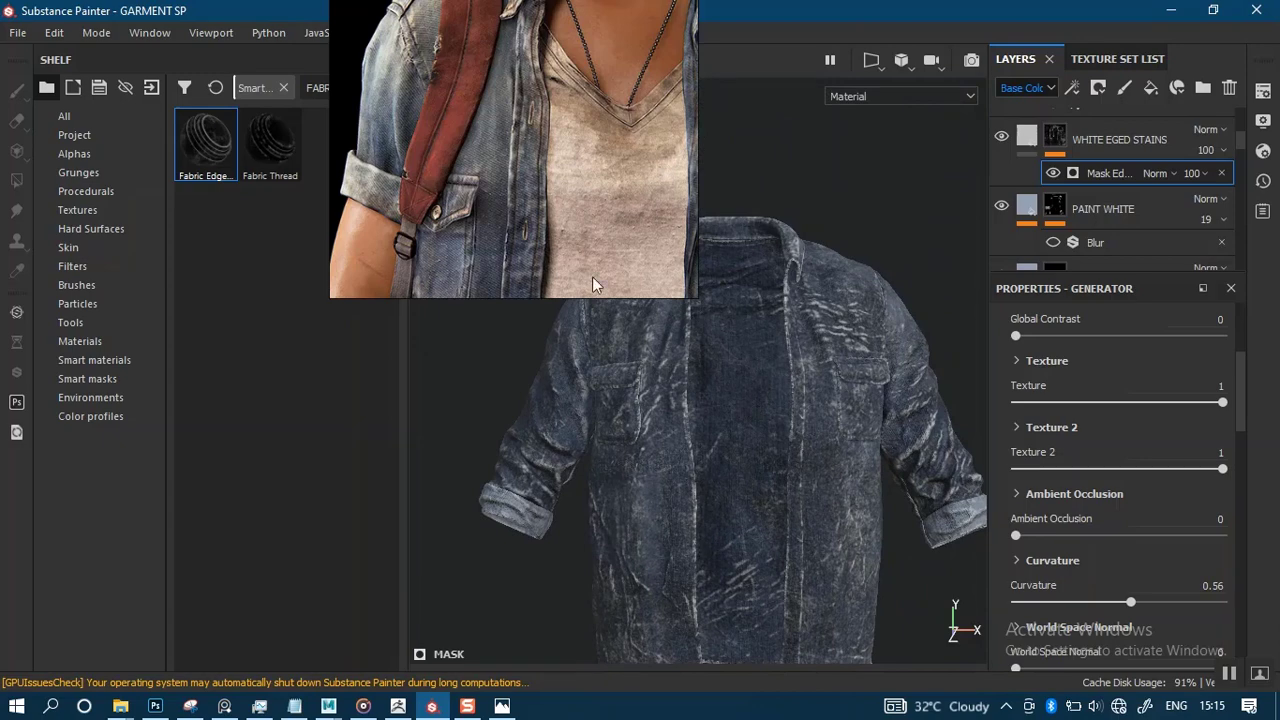
# Move the reference image clear of the shirt and set the mask generator's Curvature to 1.
pyautogui.moveTo(593, 278); pyautogui.dragTo(368, 325)
pyautogui.keyDown('alt'); pyautogui.moveTo(727, 505); pyautogui.dragTo(729, 466, button='right'); pyautogui.keyUp('alt')
pyautogui.keyDown('alt'); pyautogui.moveTo(729, 466); pyautogui.dragTo(719, 351, button='middle'); pyautogui.keyUp('alt')
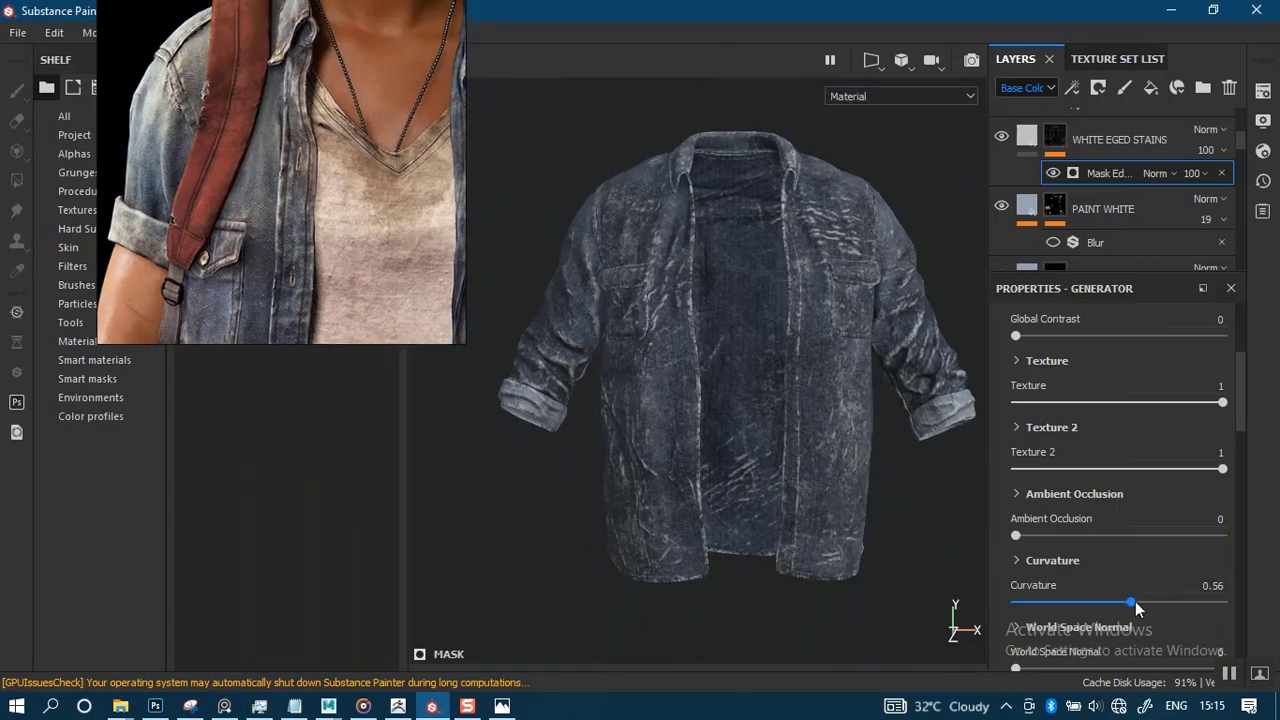
pyautogui.moveTo(1128, 603); pyautogui.dragTo(1262, 602)
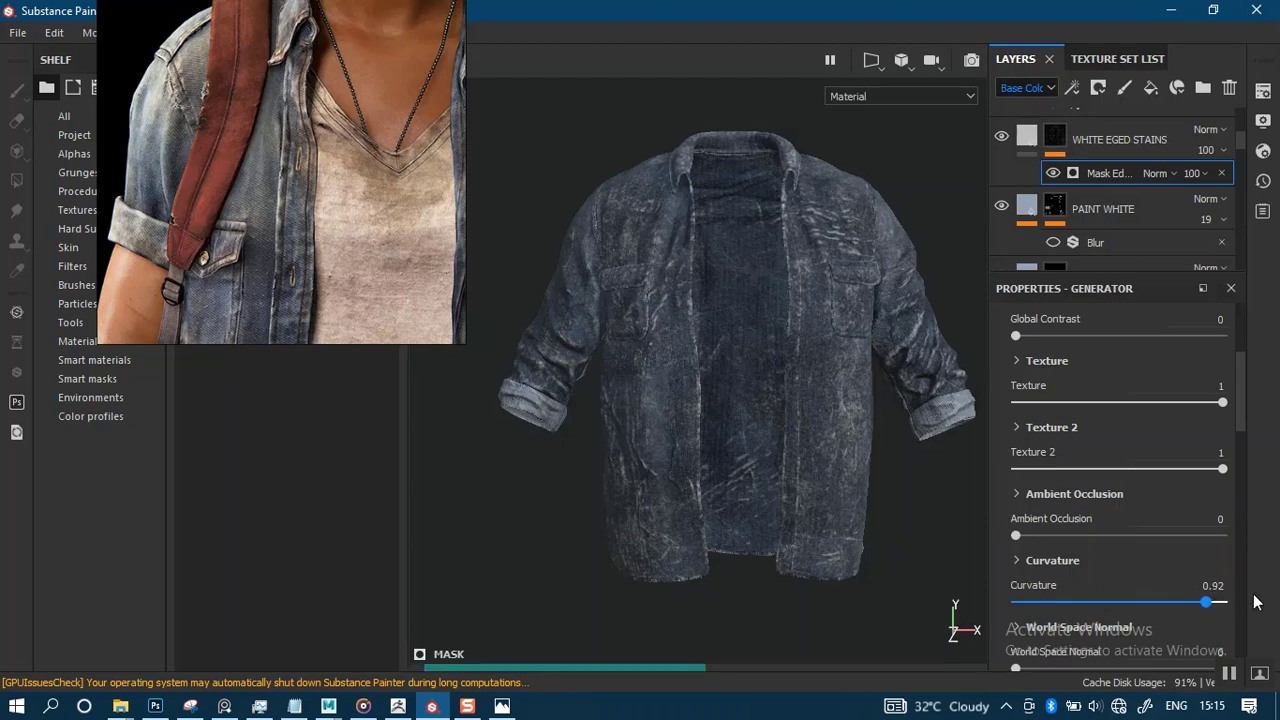
# Try lower strengths for Texture 2 and Texture, including 0.2 for Texture, and return both to 1.
pyautogui.moveTo(1100, 470); pyautogui.dragTo(1244, 472)
pyautogui.click(1047, 469)
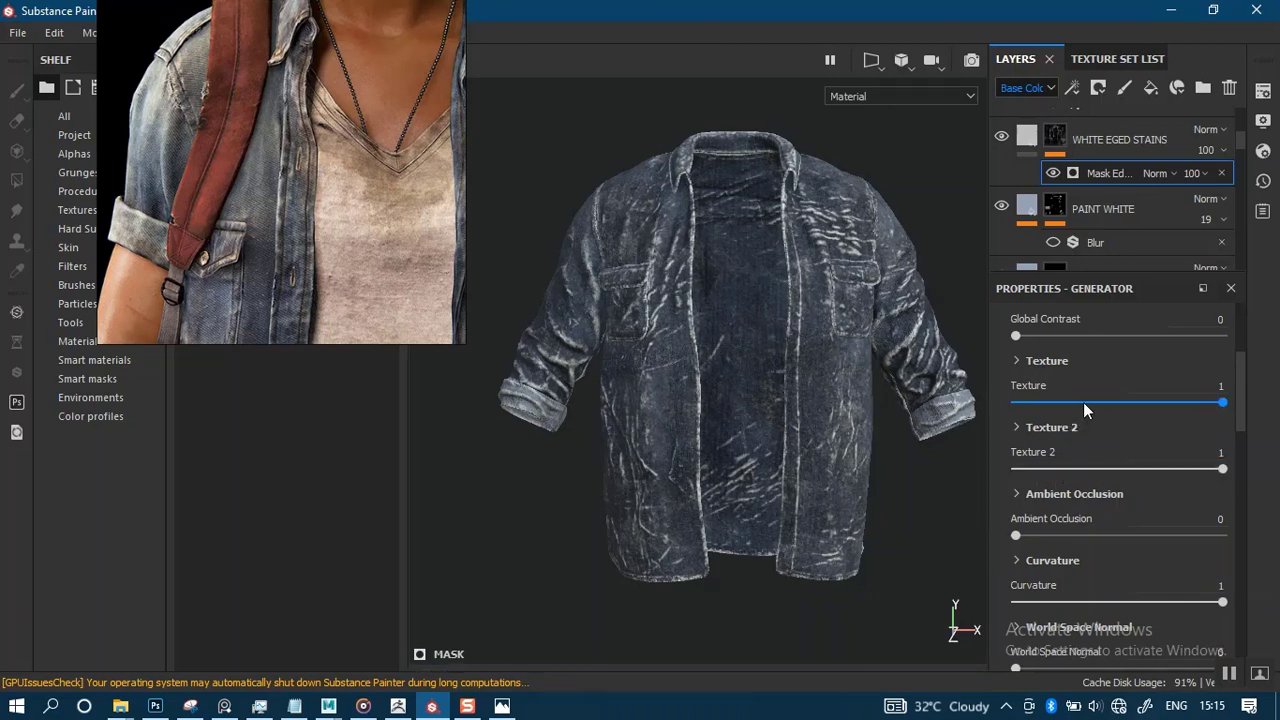
pyautogui.click(1057, 403)
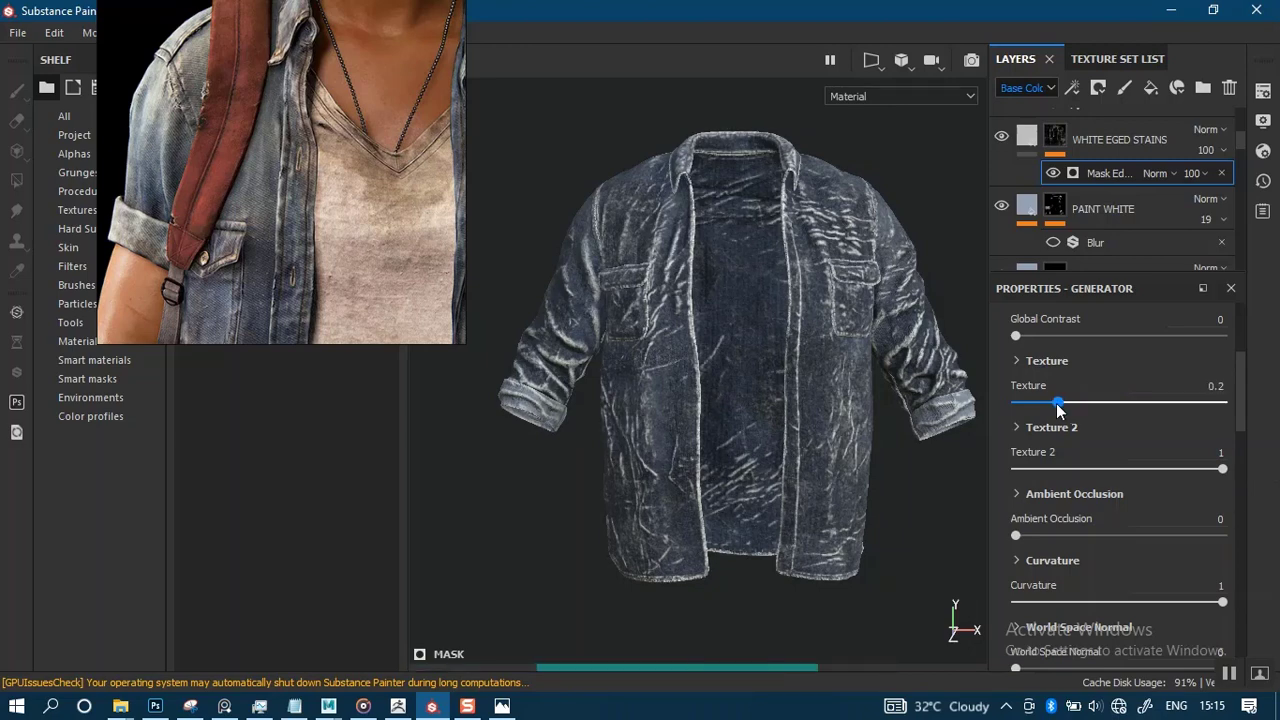
pyautogui.moveTo(1057, 403); pyautogui.dragTo(1277, 410)
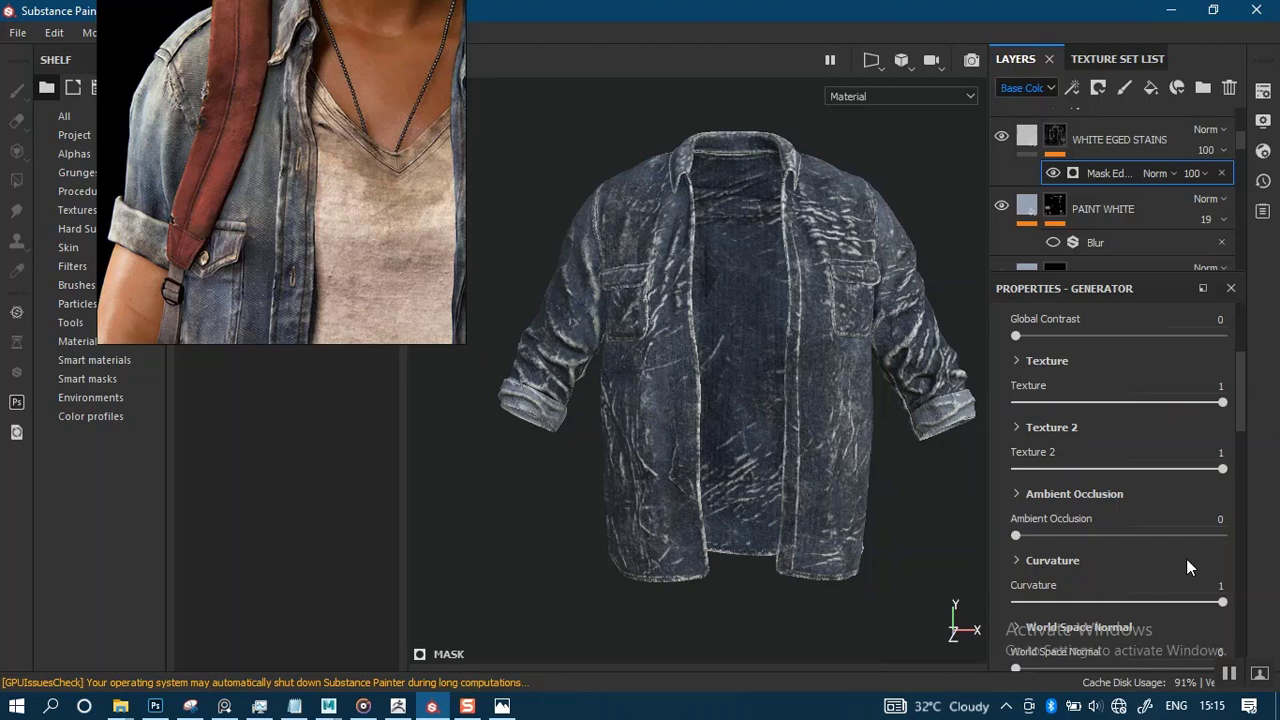
# Lower the Curvature of the WHITE EGED STAINS mask generator to 0.25.
pyautogui.scroll(-3, 1245, 460)
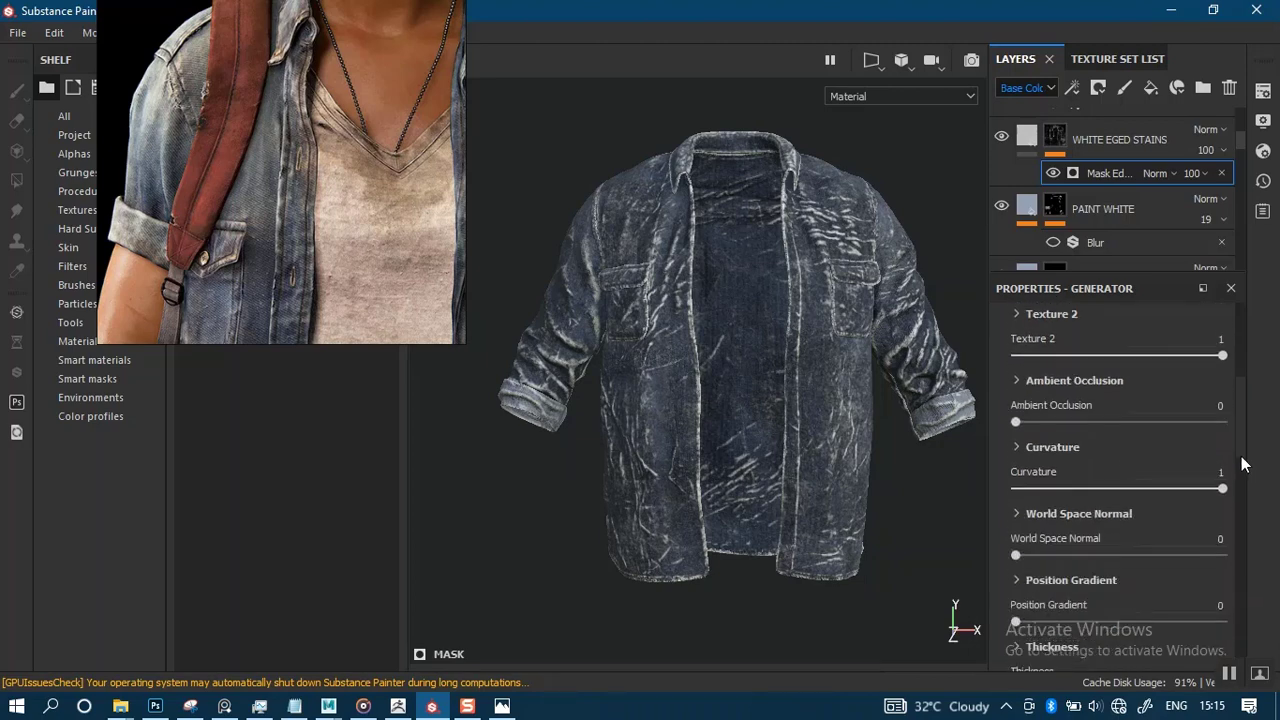
pyautogui.scroll(2, 1245, 445)
pyautogui.scroll(-6, 1245, 433)
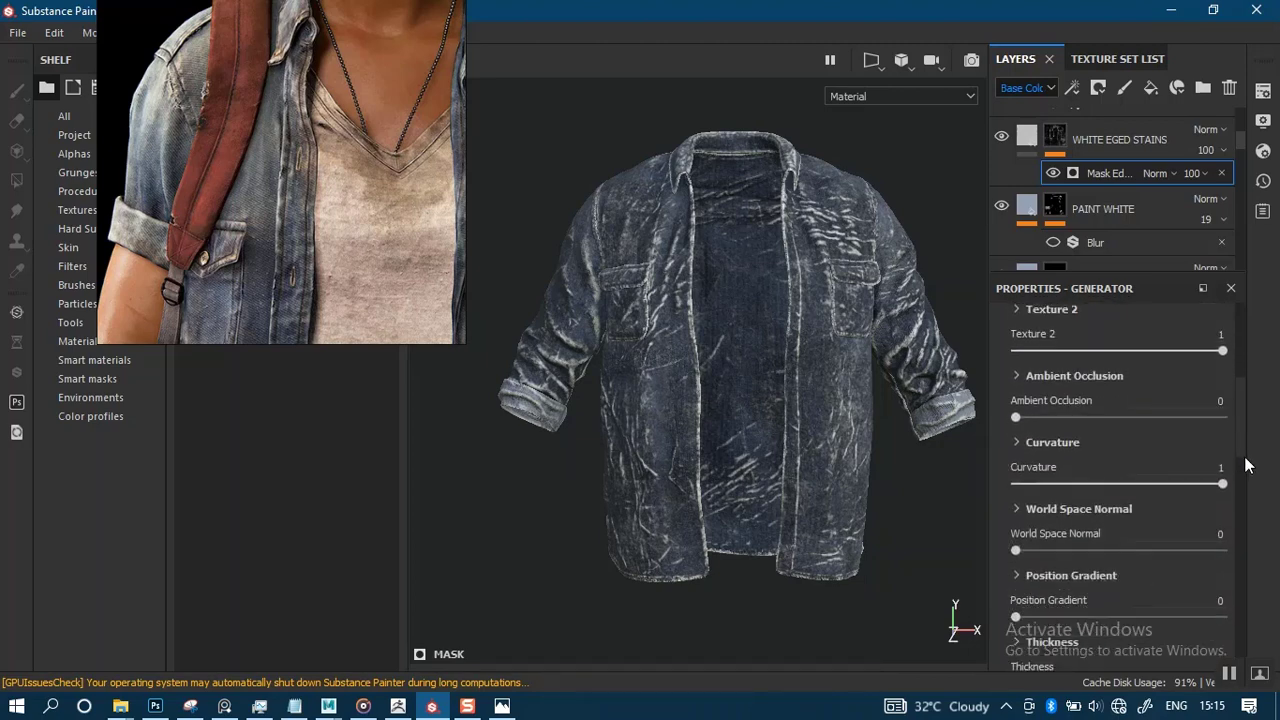
pyautogui.moveTo(1087, 455); pyautogui.dragTo(1068, 460)
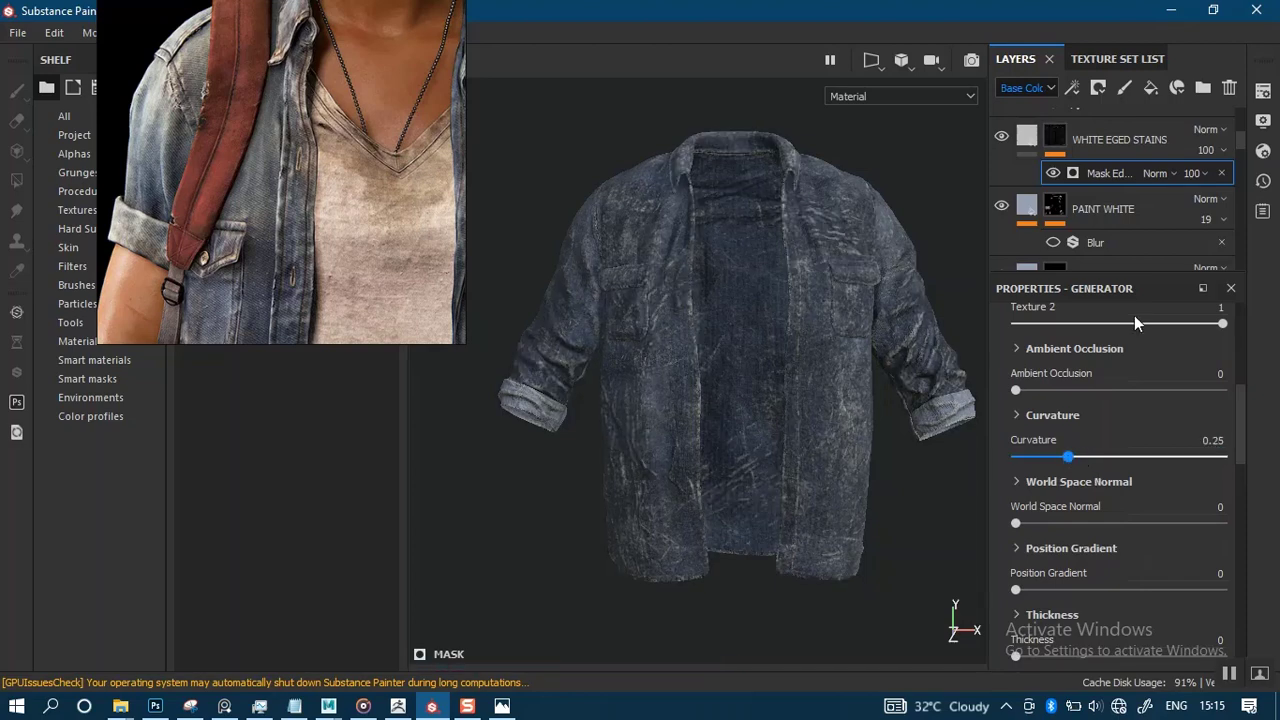
# Toggle the WHITE EGED STAINS mask generator's visibility off and on to compare the shirt with and without the stains.
pyautogui.click(1051, 172)
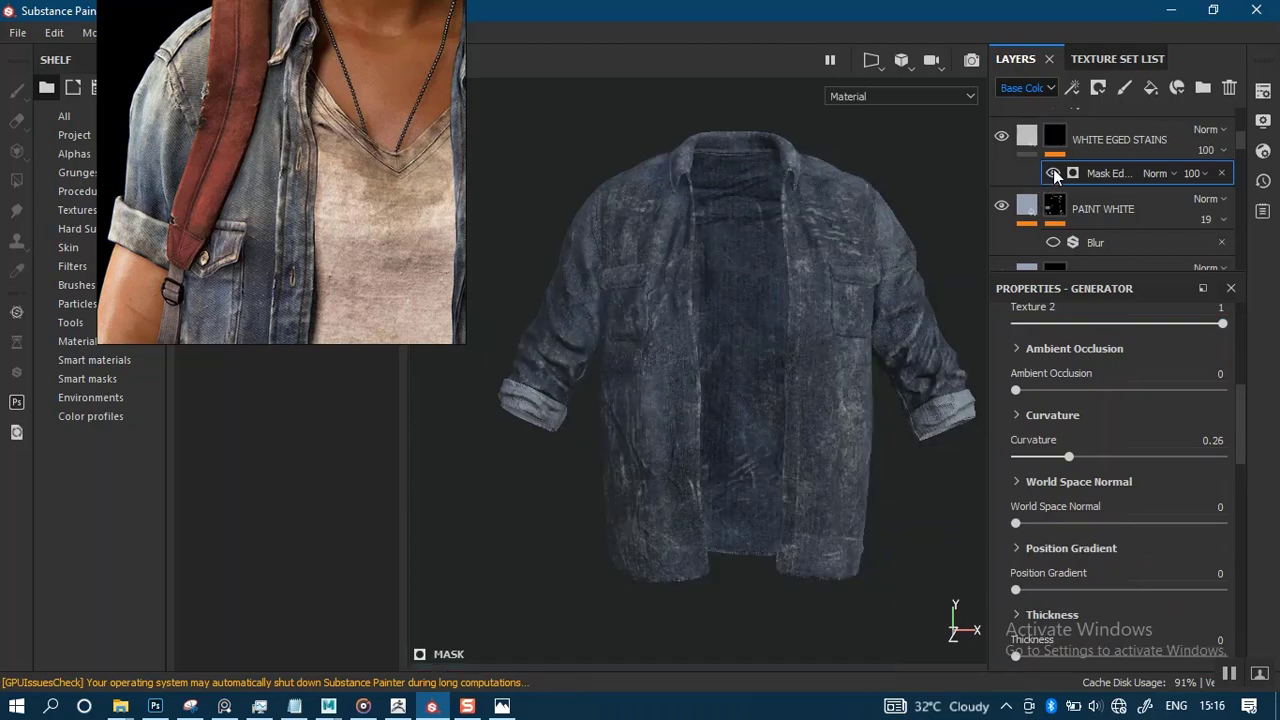
pyautogui.click(1053, 170)
pyautogui.click(1053, 171)
pyautogui.click(1054, 171)
pyautogui.click(1053, 172)
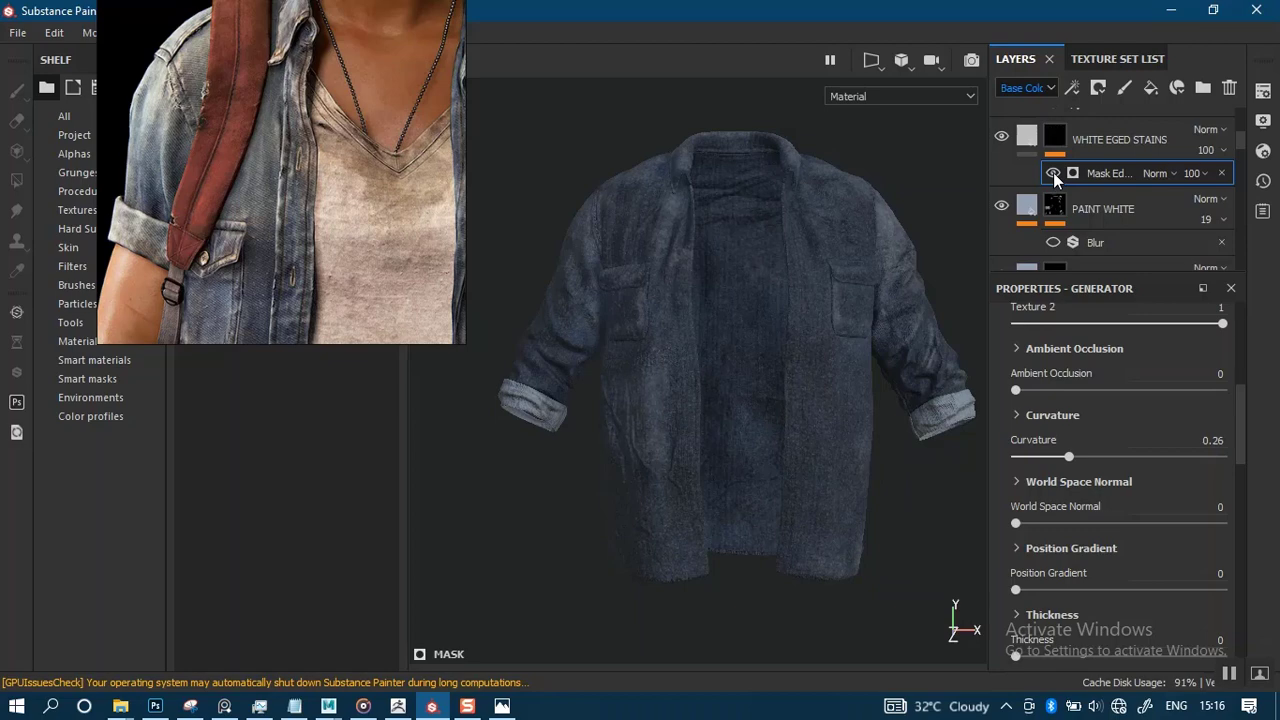
pyautogui.click(1053, 172)
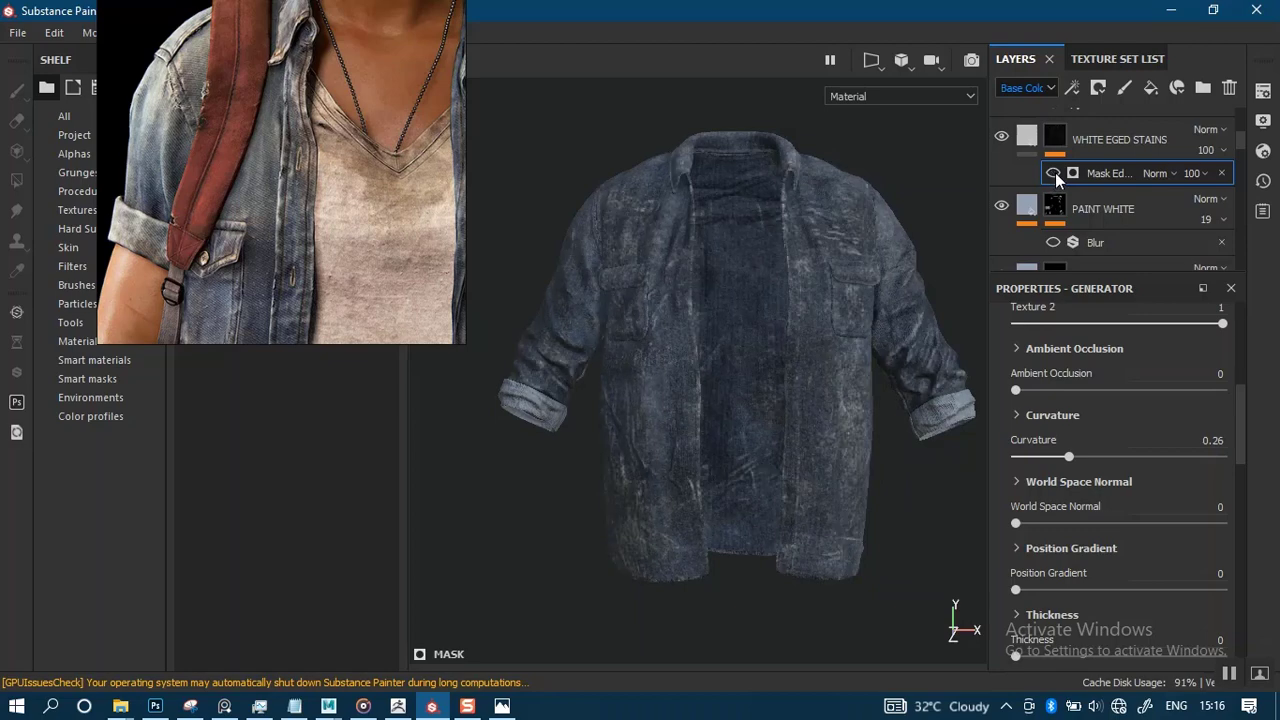
pyautogui.click(1054, 172)
pyautogui.click(1054, 172)
pyautogui.click(1054, 171)
pyautogui.click(1054, 171)
# Examine the white stains up close on the collar, chest and front of the shirt.
pyautogui.keyDown('alt'); pyautogui.moveTo(801, 271); pyautogui.dragTo(717, 329); pyautogui.keyUp('alt')
pyautogui.keyDown('alt'); pyautogui.moveTo(717, 329); pyautogui.dragTo(648, 483, button='middle'); pyautogui.keyUp('alt')
pyautogui.keyDown('alt'); pyautogui.moveTo(788, 289); pyautogui.dragTo(801, 486, button='right'); pyautogui.keyUp('alt')
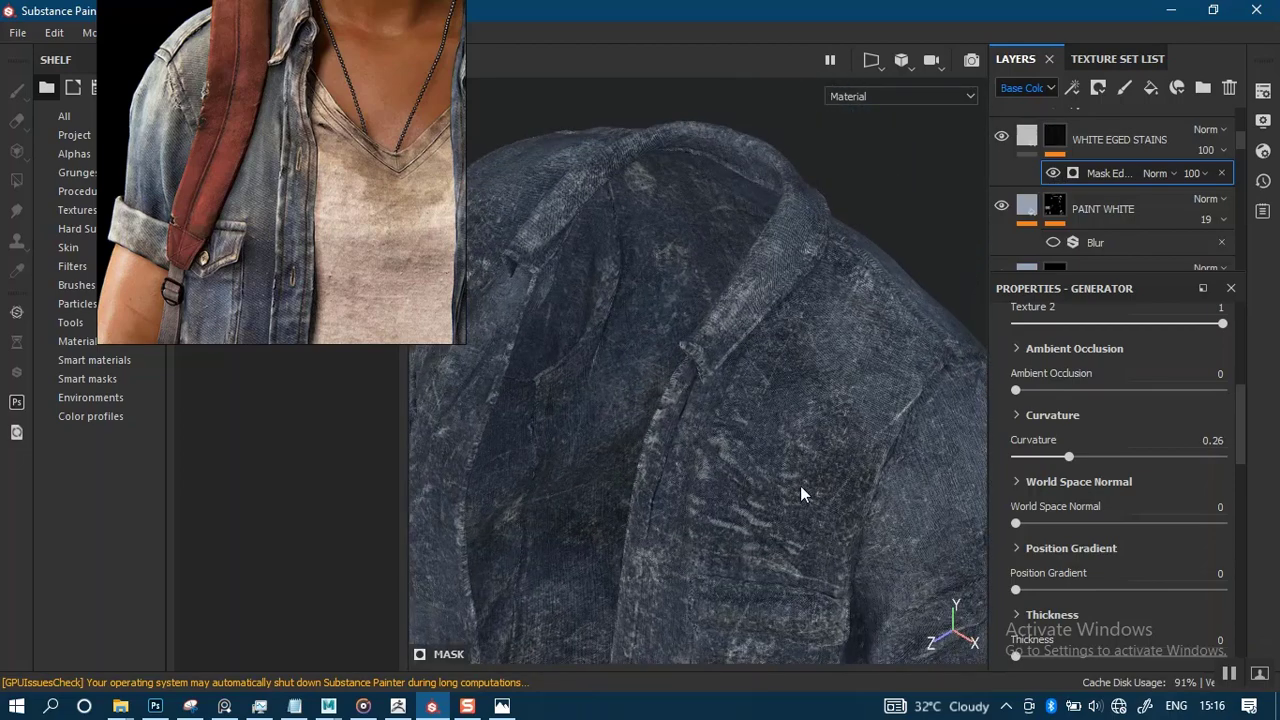
pyautogui.keyDown('alt'); pyautogui.moveTo(801, 494); pyautogui.dragTo(760, 449); pyautogui.keyUp('alt')
pyautogui.keyDown('alt'); pyautogui.moveTo(760, 449); pyautogui.dragTo(849, 500, button='right'); pyautogui.keyUp('alt')
pyautogui.keyDown('alt'); pyautogui.moveTo(812, 368); pyautogui.dragTo(806, 334, button='middle'); pyautogui.keyUp('alt')
pyautogui.scroll(2, 805, 330)
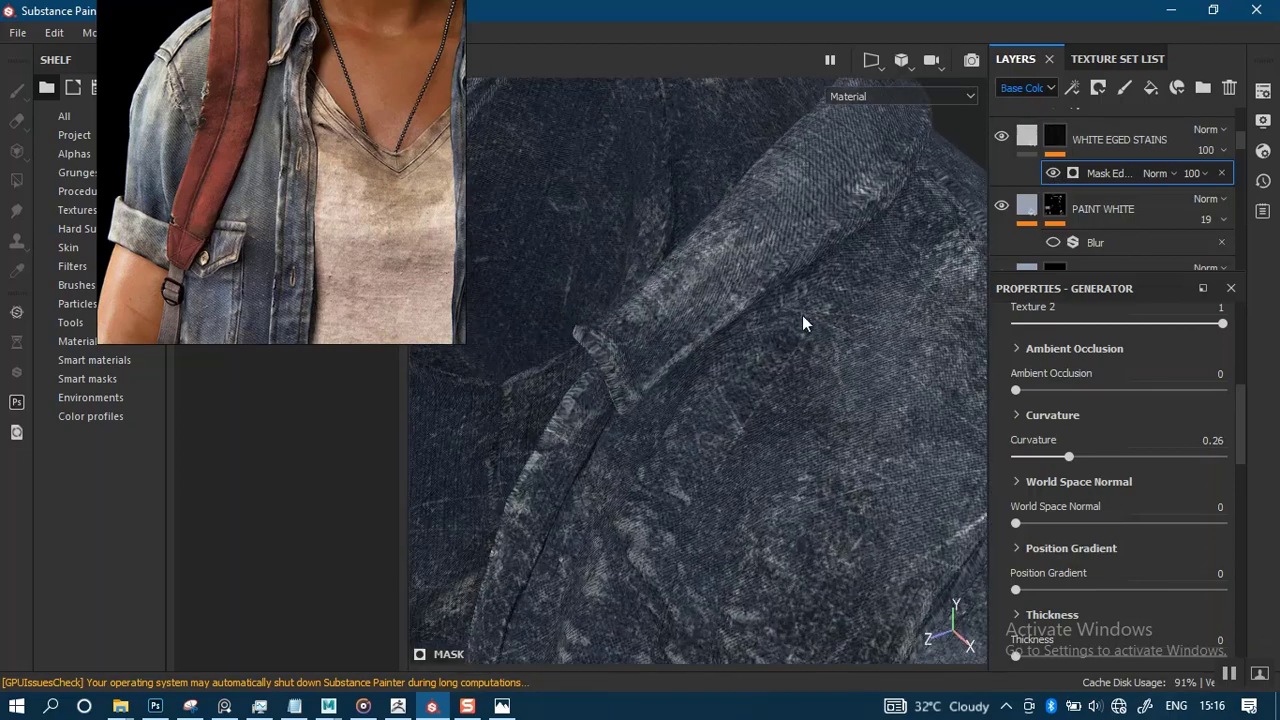
pyautogui.keyDown('alt'); pyautogui.moveTo(803, 323); pyautogui.dragTo(760, 330); pyautogui.keyUp('alt')
pyautogui.keyDown('alt'); pyautogui.moveTo(800, 420); pyautogui.dragTo(871, 131, button='right'); pyautogui.keyUp('alt')
pyautogui.keyDown('alt'); pyautogui.moveTo(753, 467); pyautogui.dragTo(788, 507, button='middle'); pyautogui.keyUp('alt')
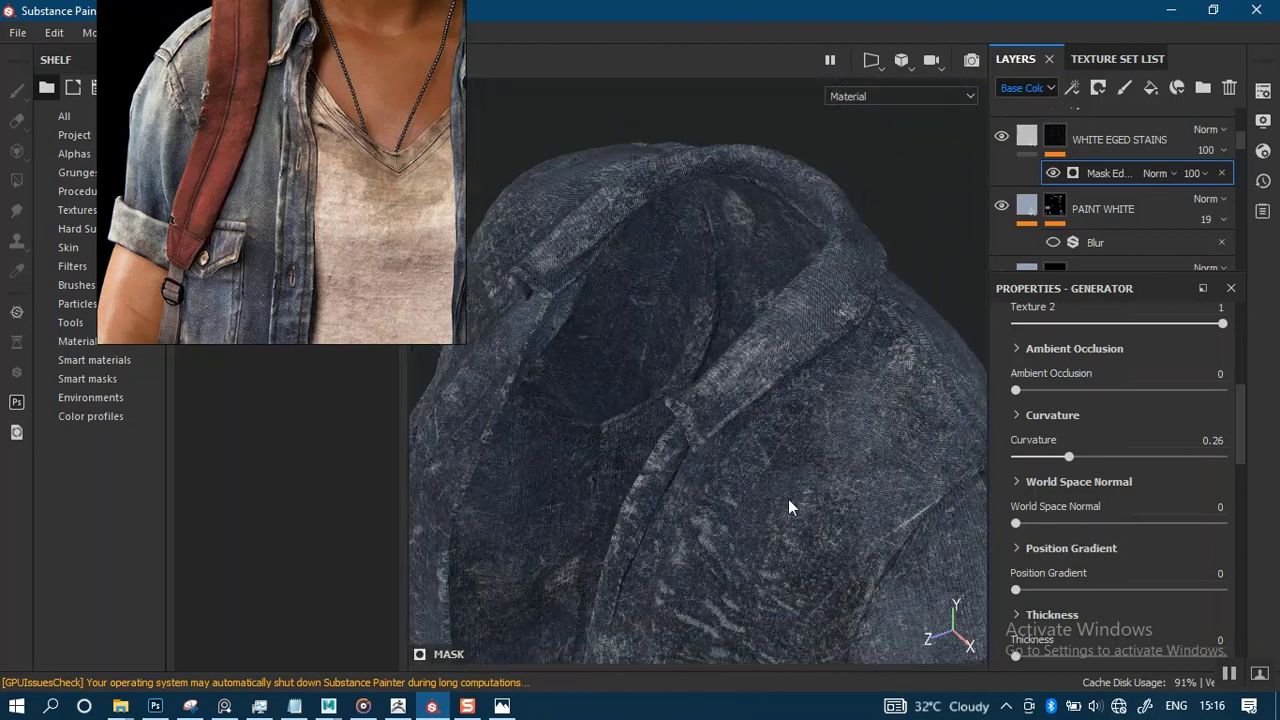
pyautogui.keyDown('alt'); pyautogui.moveTo(788, 507); pyautogui.dragTo(808, 286, button='right'); pyautogui.keyUp('alt')
pyautogui.keyDown('alt'); pyautogui.moveTo(805, 431); pyautogui.dragTo(789, 320, button='middle'); pyautogui.keyUp('alt')
pyautogui.keyDown('alt'); pyautogui.moveTo(765, 330); pyautogui.dragTo(823, 383); pyautogui.keyUp('alt')
pyautogui.keyDown('alt'); pyautogui.moveTo(800, 425); pyautogui.dragTo(818, 340, button='middle'); pyautogui.keyUp('alt')
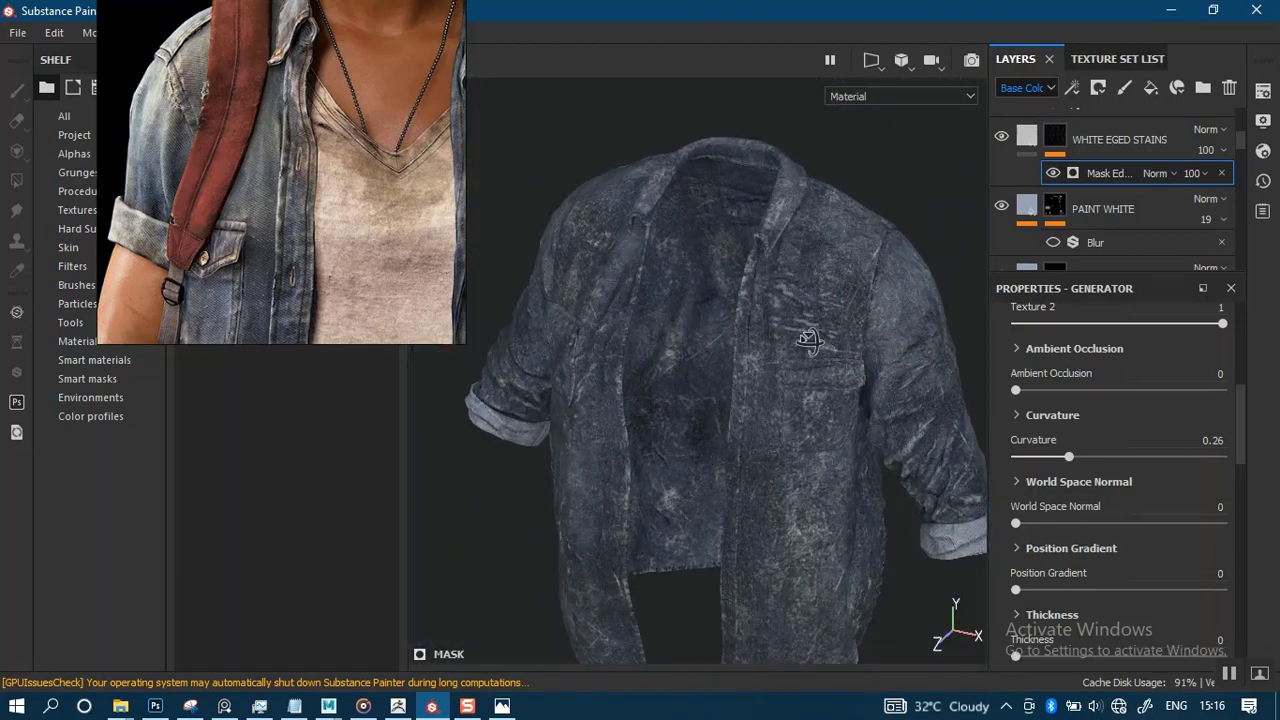
pyautogui.keyDown('alt'); pyautogui.moveTo(810, 341); pyautogui.dragTo(827, 304); pyautogui.keyUp('alt')
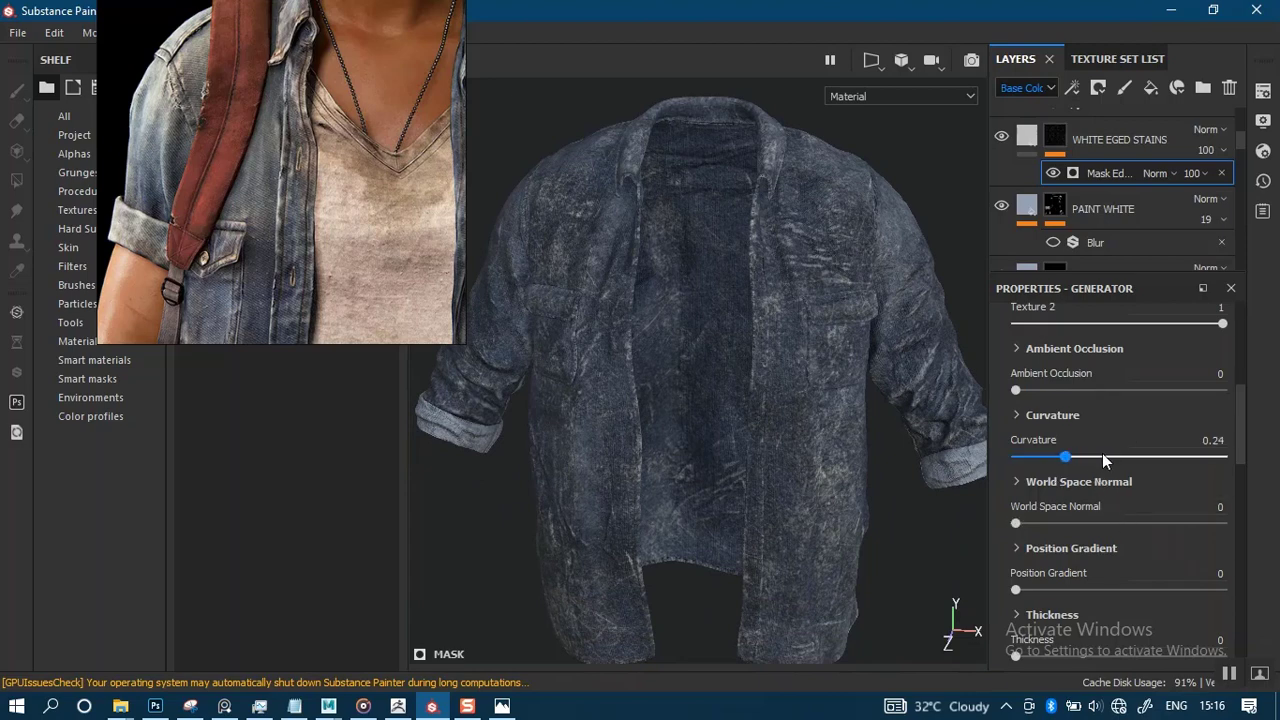
# Raise the Curvature of the WHITE EGED STAINS mask generator to 0.44.
pyautogui.moveTo(1102, 456); pyautogui.dragTo(1105, 456)
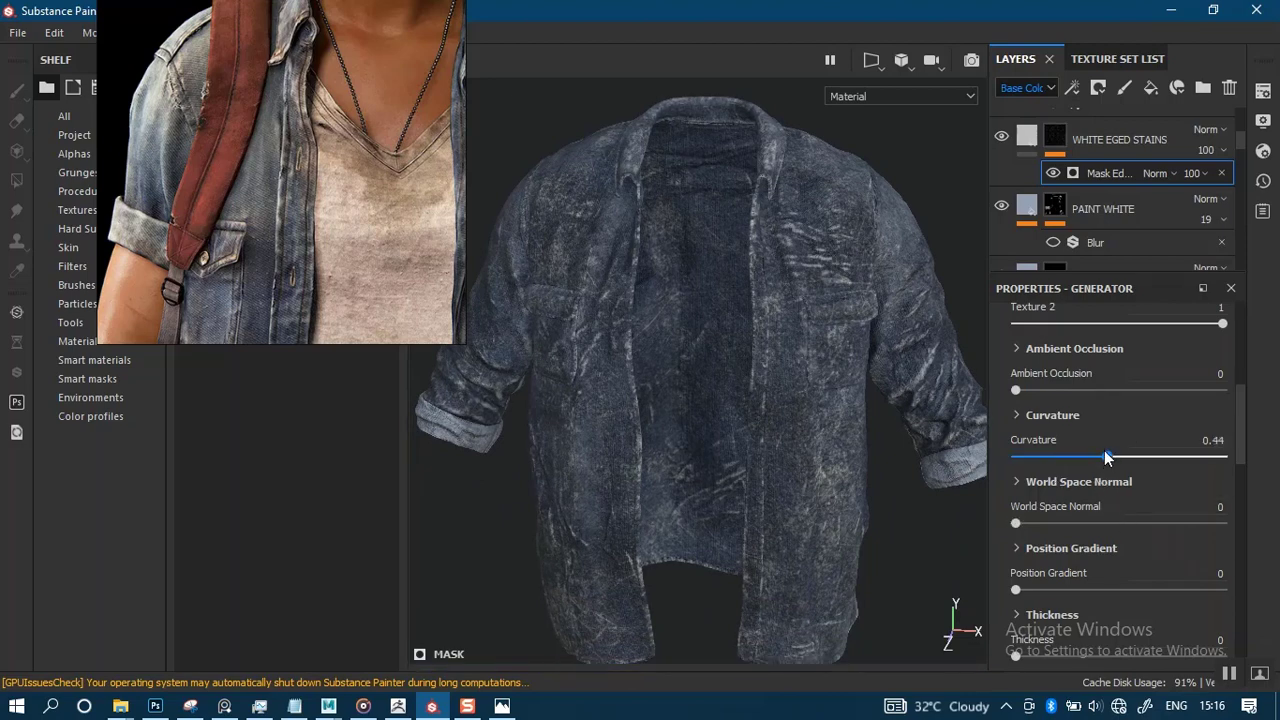
pyautogui.click(1058, 140)
pyautogui.click(1077, 172)
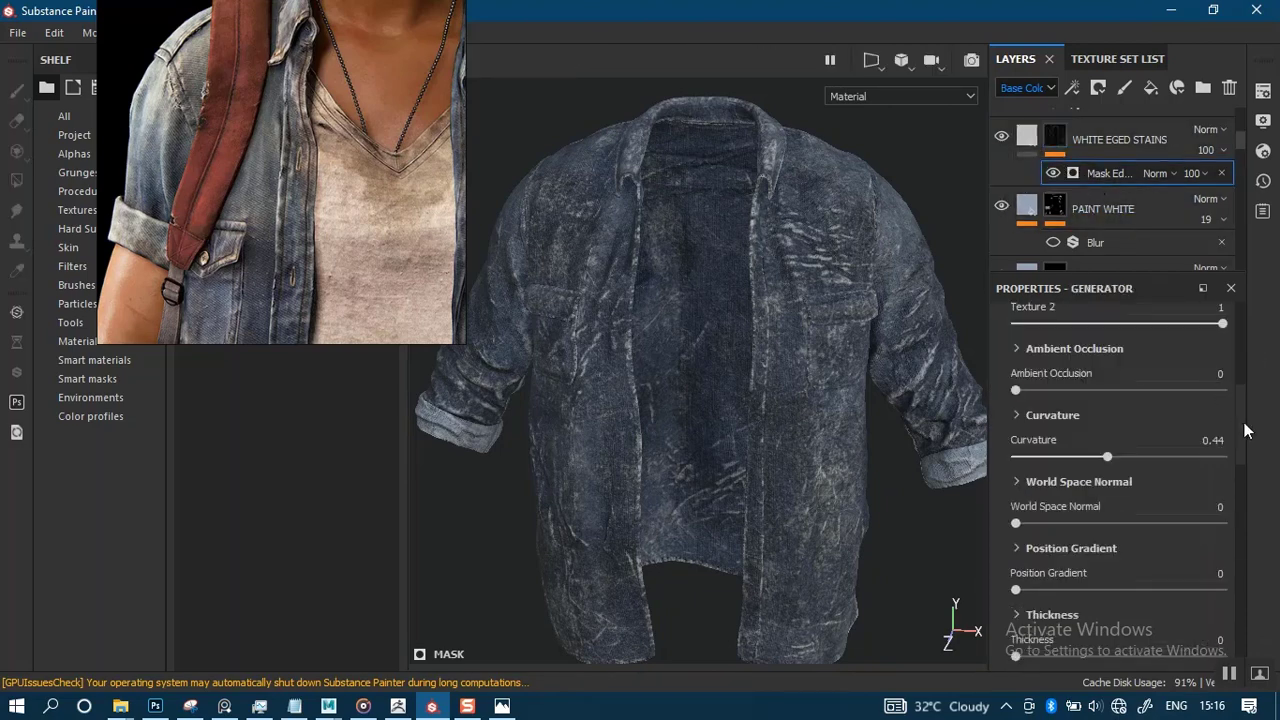
# Try a Global Balance of 0.9 on the mask generator and undo the balance changes.
pyautogui.moveTo(1245, 430); pyautogui.dragTo(1238, 392)
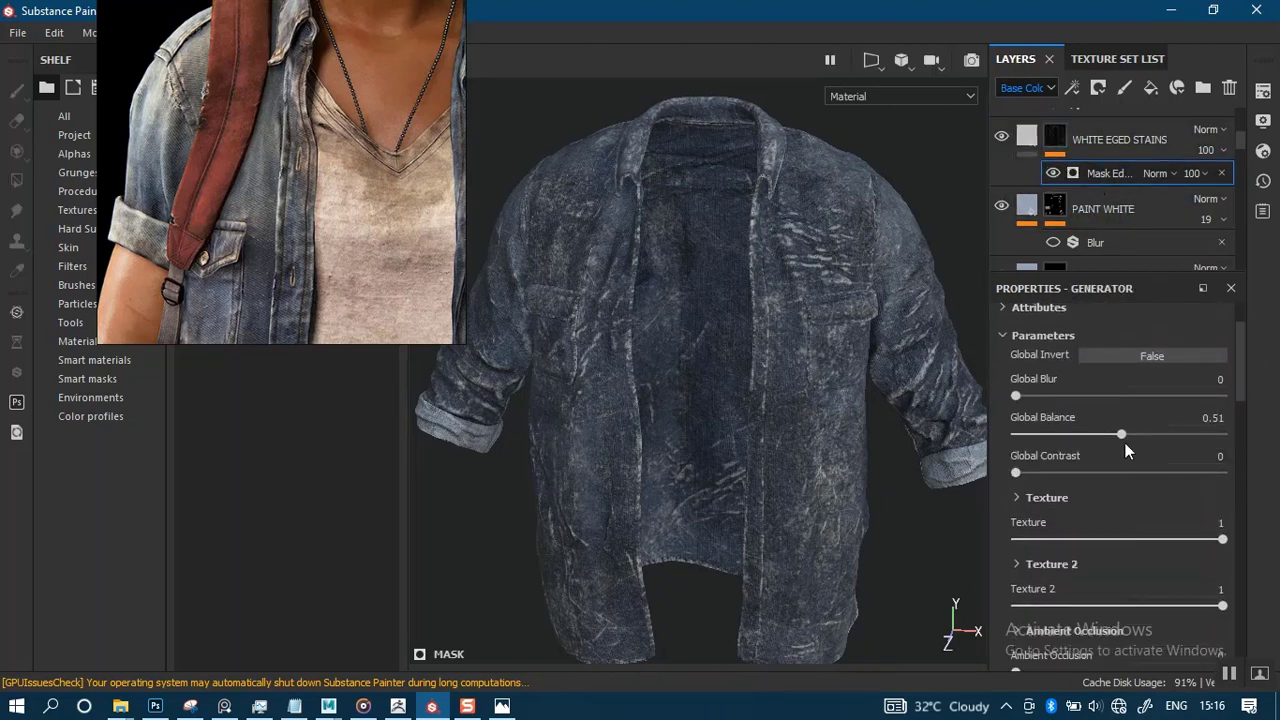
pyautogui.click(1200, 433)
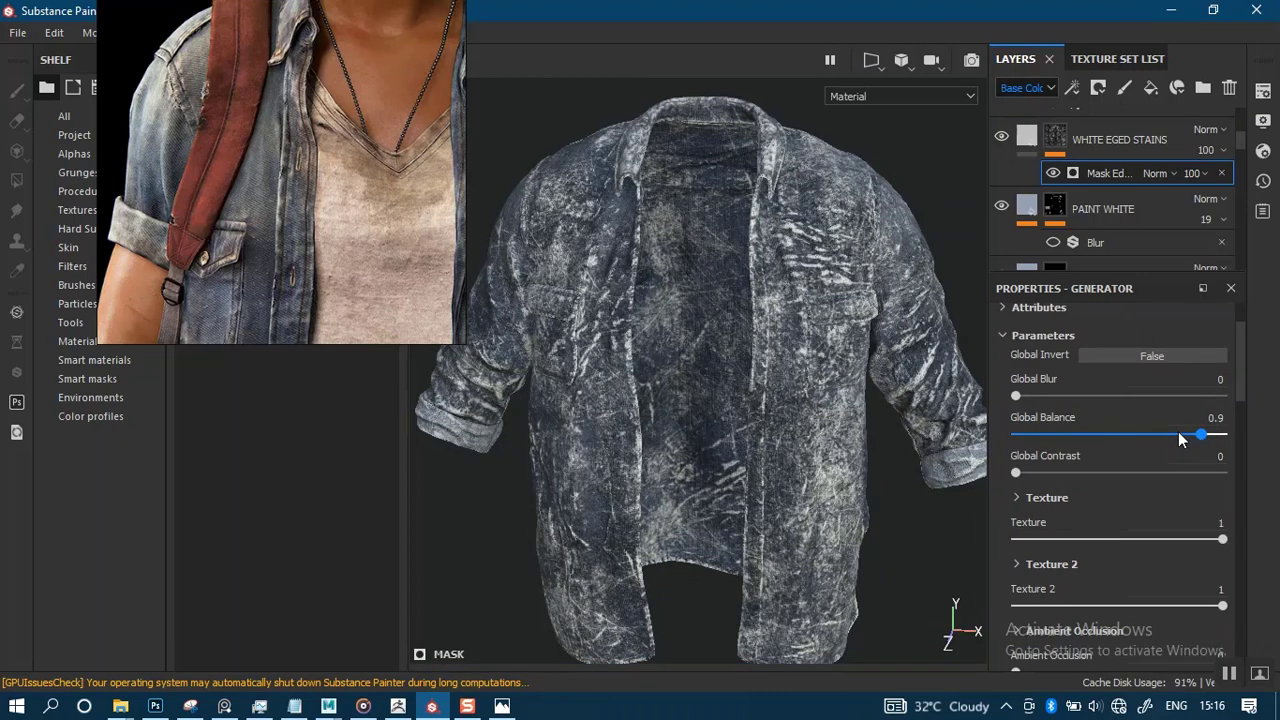
pyautogui.click(1178, 433)
pyautogui.hotkey('ctrl', 'z')
pyautogui.hotkey('ctrl', 'z')
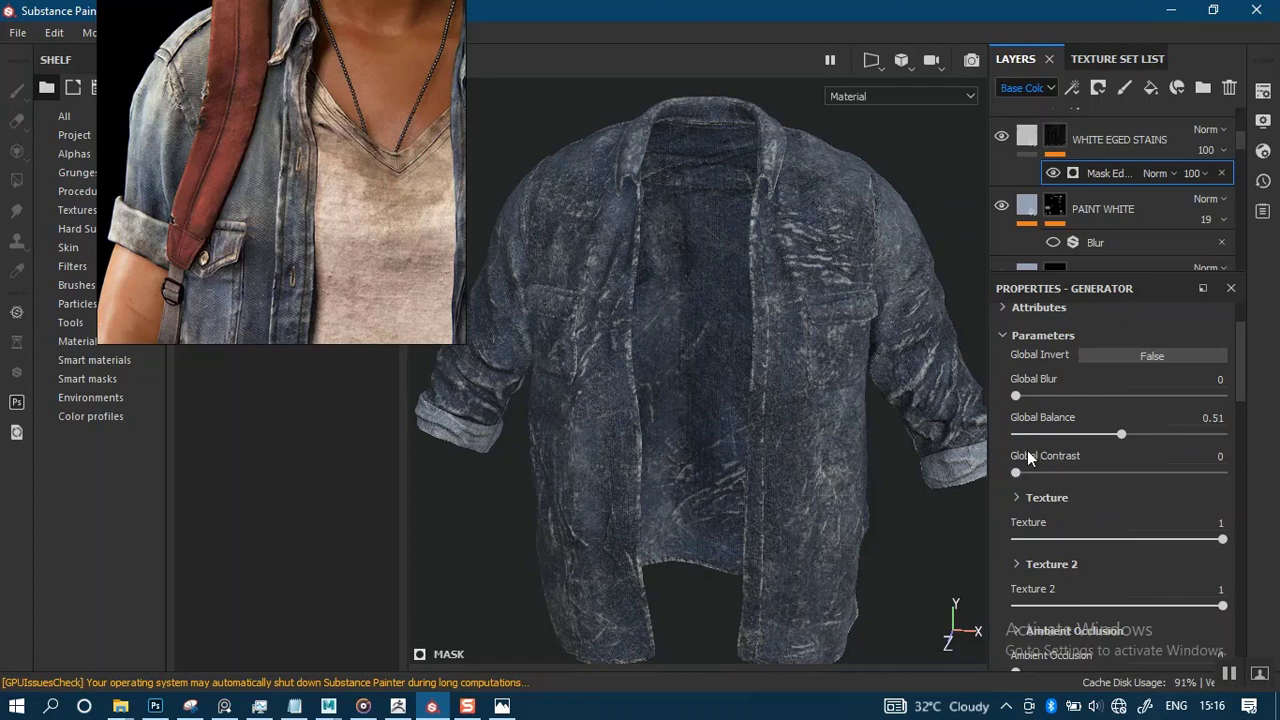
# Try softening the stains with Global Blur, including a value of 0.88, and undo the blur changes.
pyautogui.moveTo(1021, 395); pyautogui.dragTo(1026, 395)
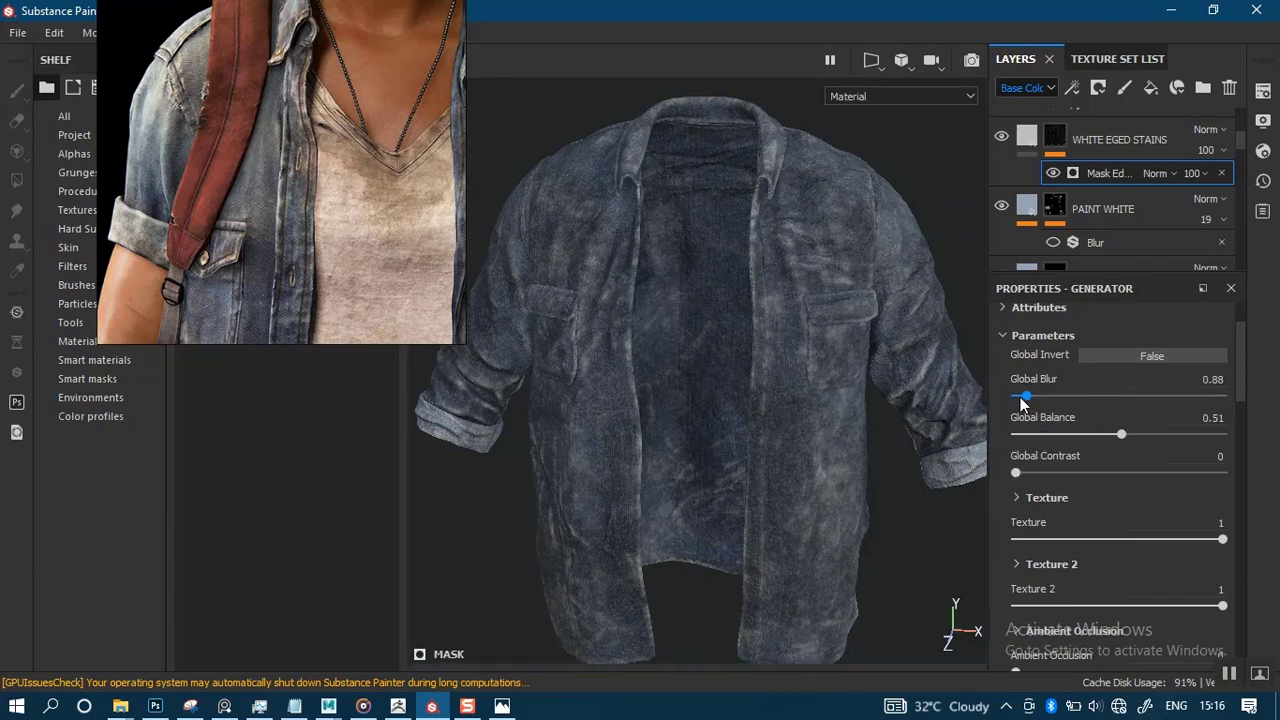
pyautogui.hotkey('ctrl', 'z')
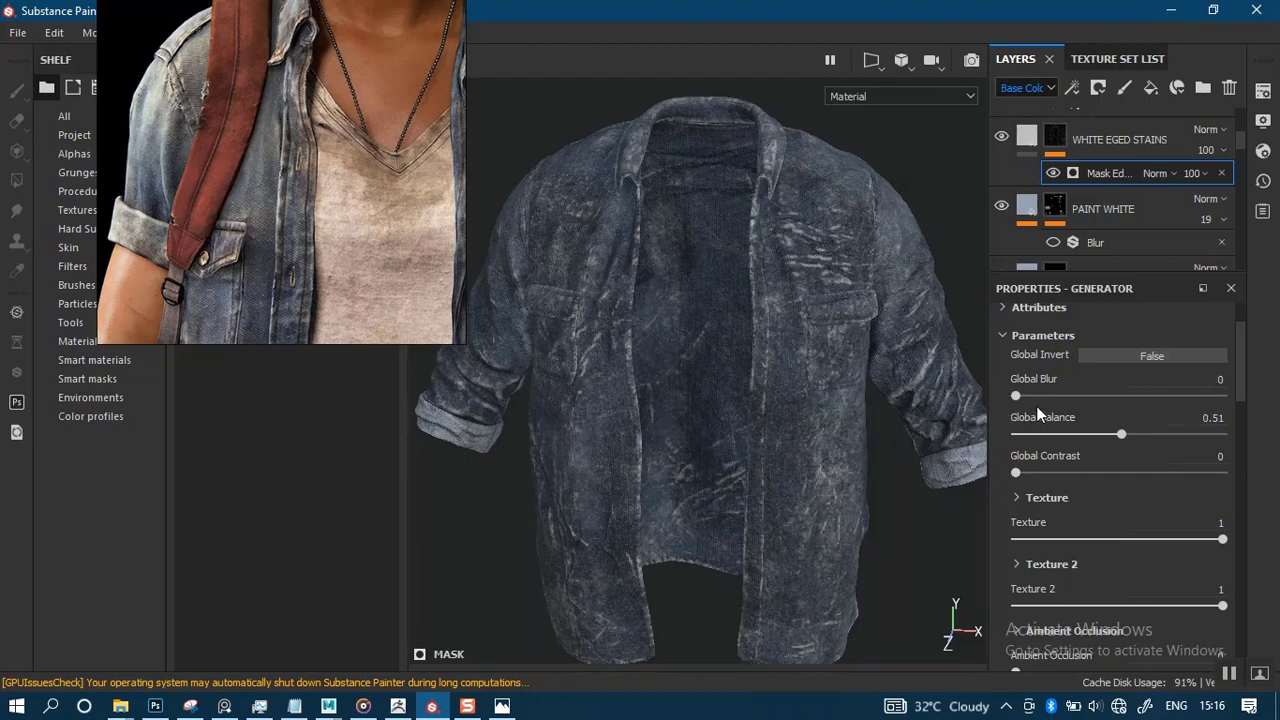
pyautogui.moveTo(1021, 398); pyautogui.dragTo(1018, 399)
pyautogui.keyDown('alt'); pyautogui.moveTo(848, 450); pyautogui.dragTo(883, 381); pyautogui.keyUp('alt')
pyautogui.hotkey('ctrl', 'z')
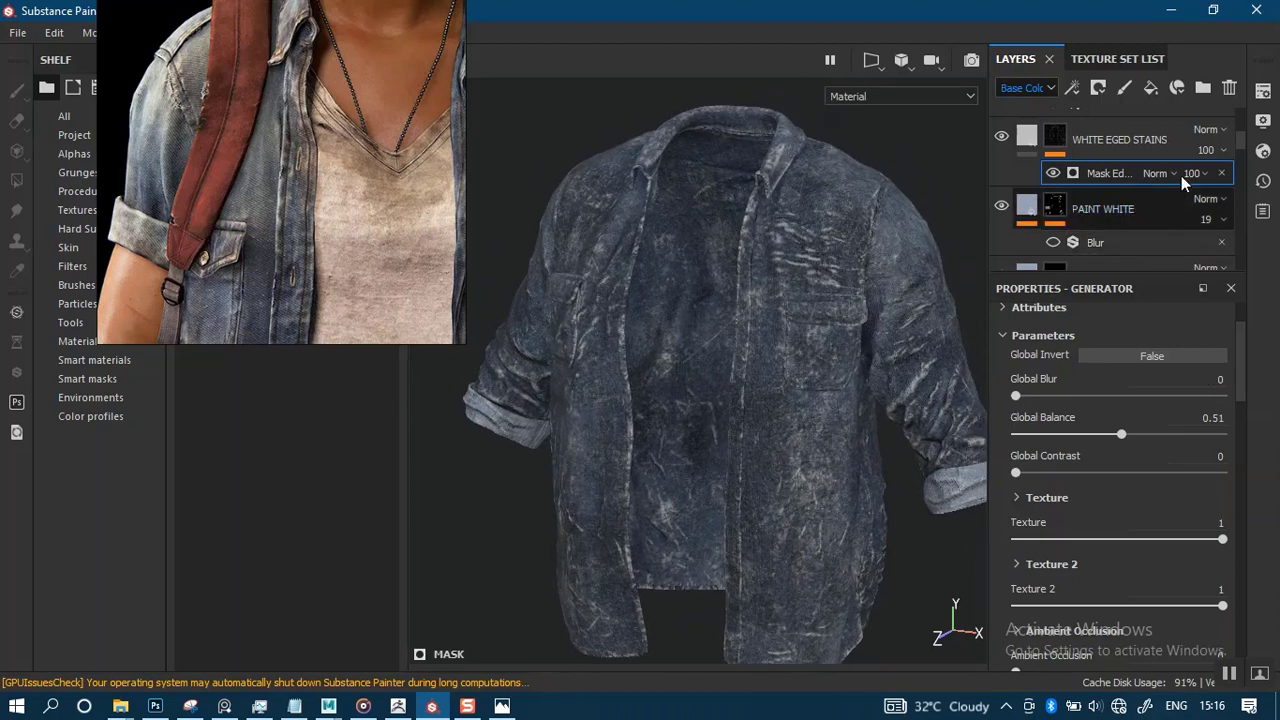
# Add a Paint effect above the generator on the WHITE EGED STAINS mask.
pyautogui.click(1054, 145)
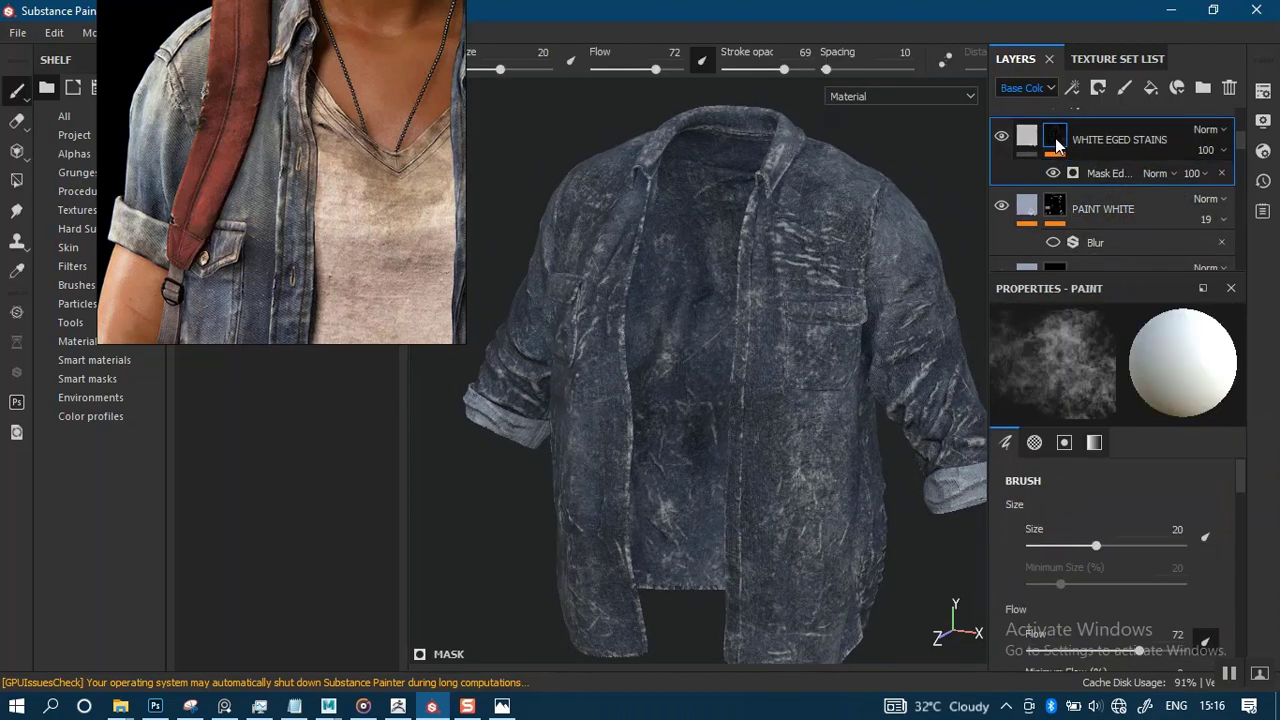
pyautogui.rightClick(1054, 145)
pyautogui.click(1092, 532)
pyautogui.keyDown('alt'); pyautogui.moveTo(822, 405); pyautogui.dragTo(836, 492, button='right'); pyautogui.keyUp('alt')
pyautogui.keyDown('alt'); pyautogui.moveTo(792, 405); pyautogui.dragTo(751, 349, button='middle'); pyautogui.keyUp('alt')
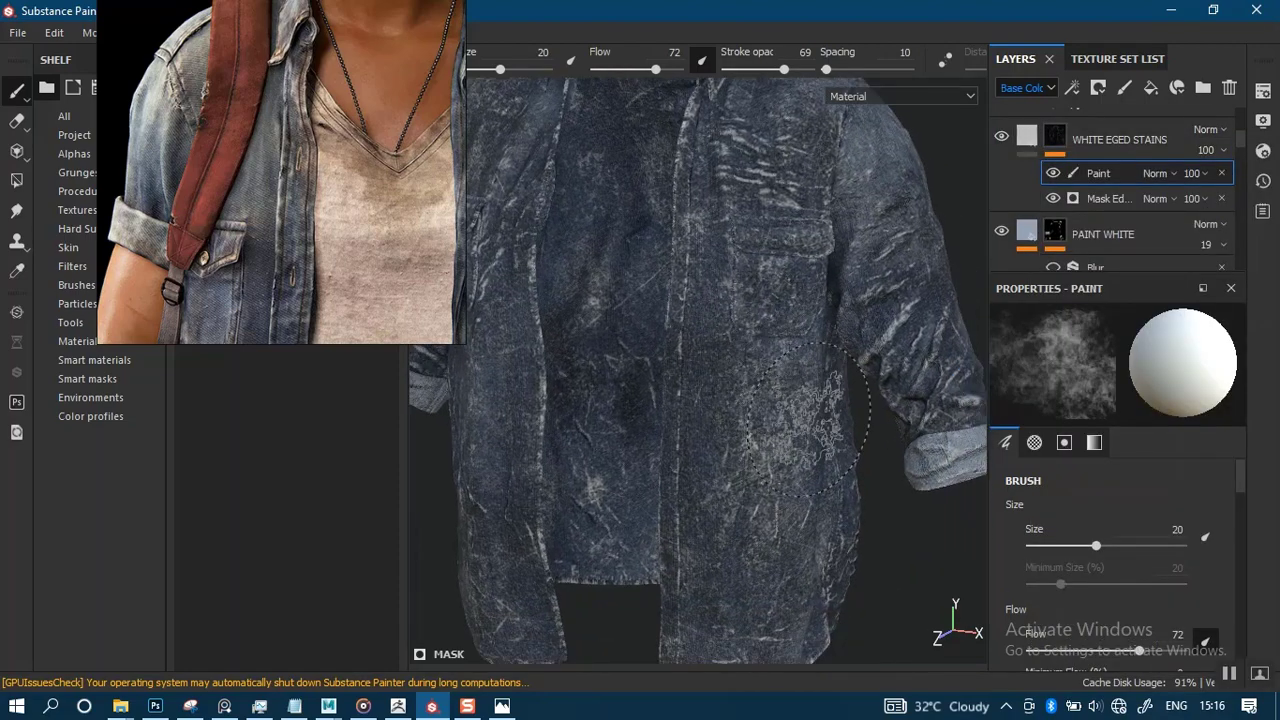
pyautogui.keyDown('alt'); pyautogui.moveTo(846, 467); pyautogui.dragTo(840, 440); pyautogui.keyUp('alt')
pyautogui.keyDown('alt'); pyautogui.moveTo(800, 420); pyautogui.dragTo(812, 460, button='right'); pyautogui.keyUp('alt')
pyautogui.keyDown('alt'); pyautogui.moveTo(812, 460); pyautogui.dragTo(787, 535, button='middle'); pyautogui.keyUp('alt')
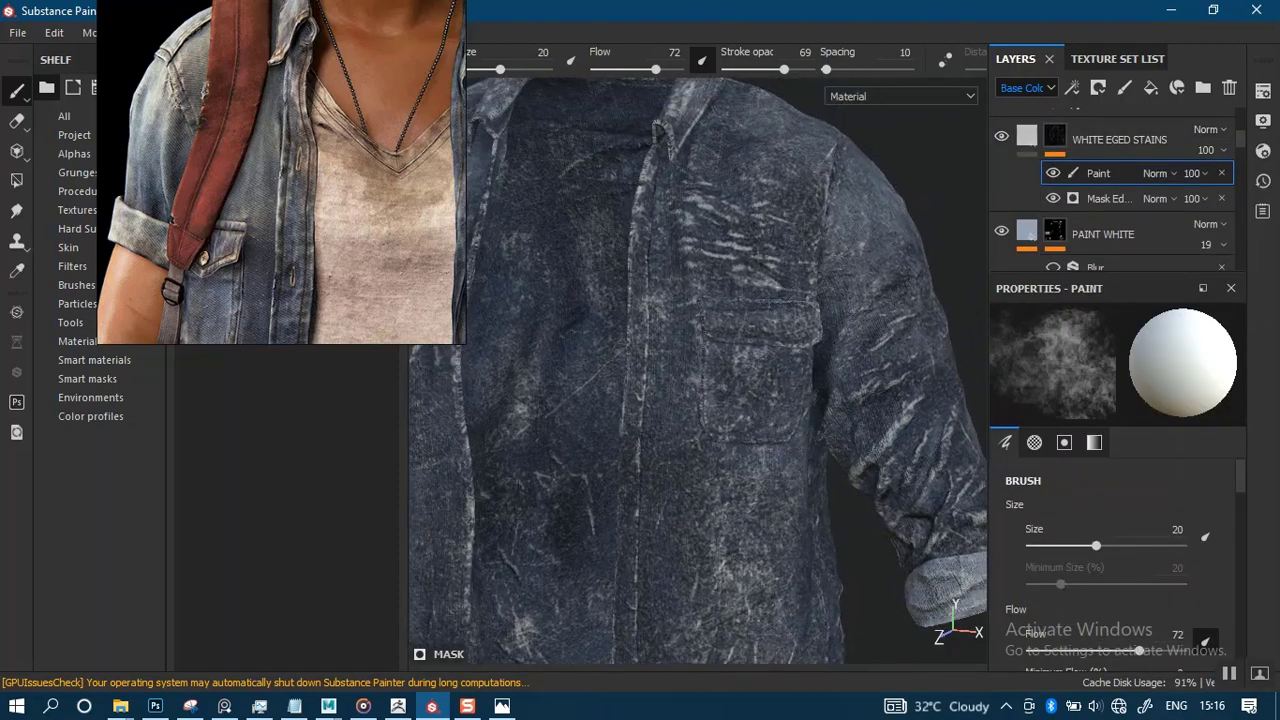
# Set the mask generator's Global Blur to 0.2 and check the softened stains on the shirt front.
pyautogui.click(1100, 198)
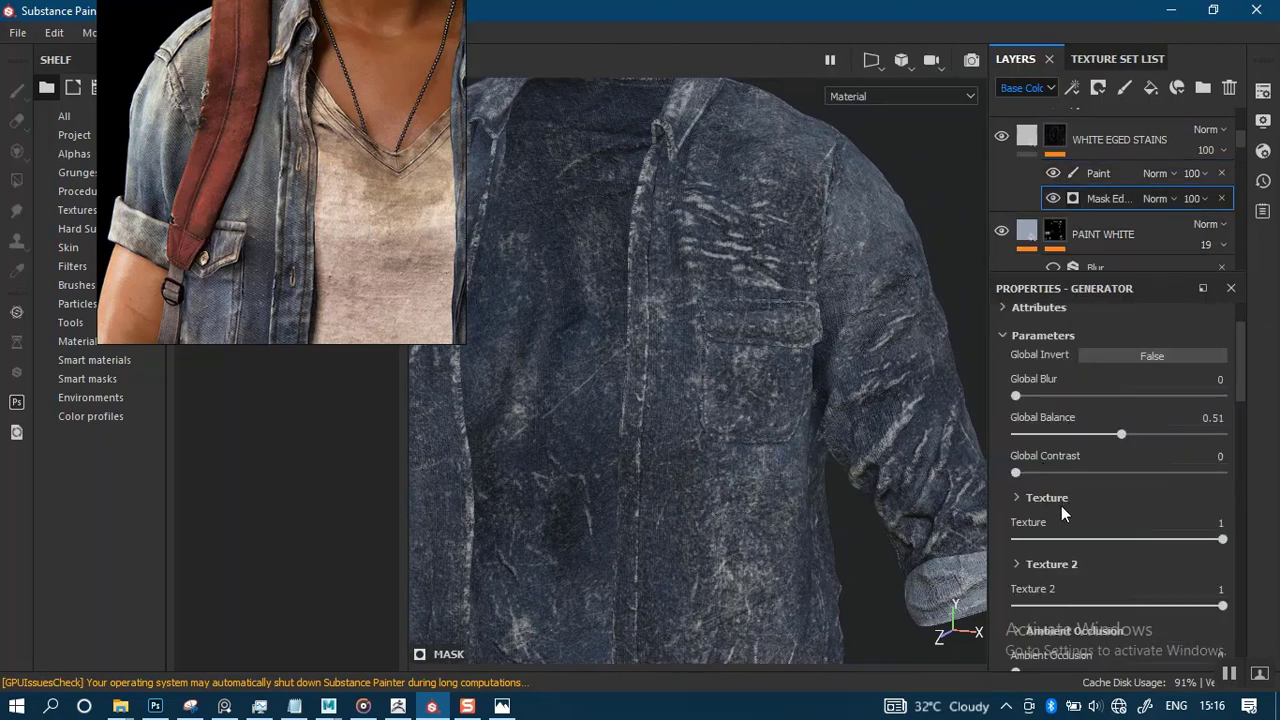
pyautogui.click(1020, 398)
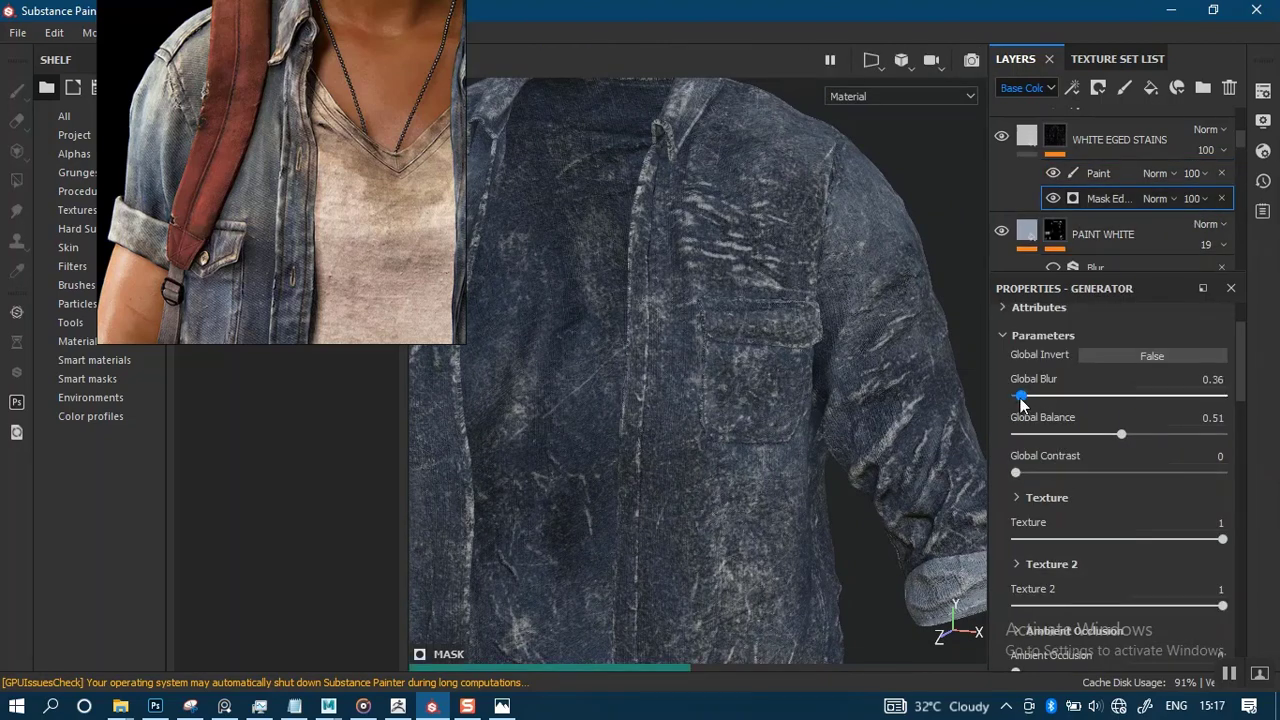
pyautogui.moveTo(1016, 395); pyautogui.dragTo(1012, 396)
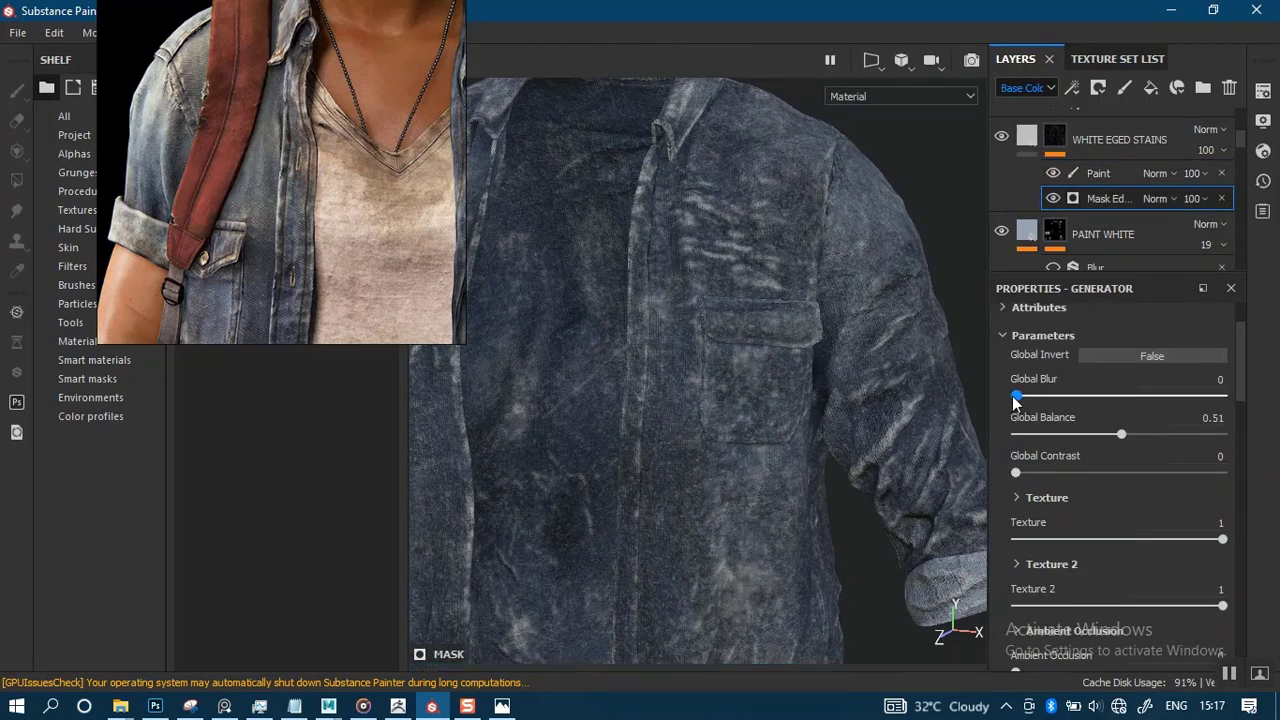
pyautogui.click(1200, 380)
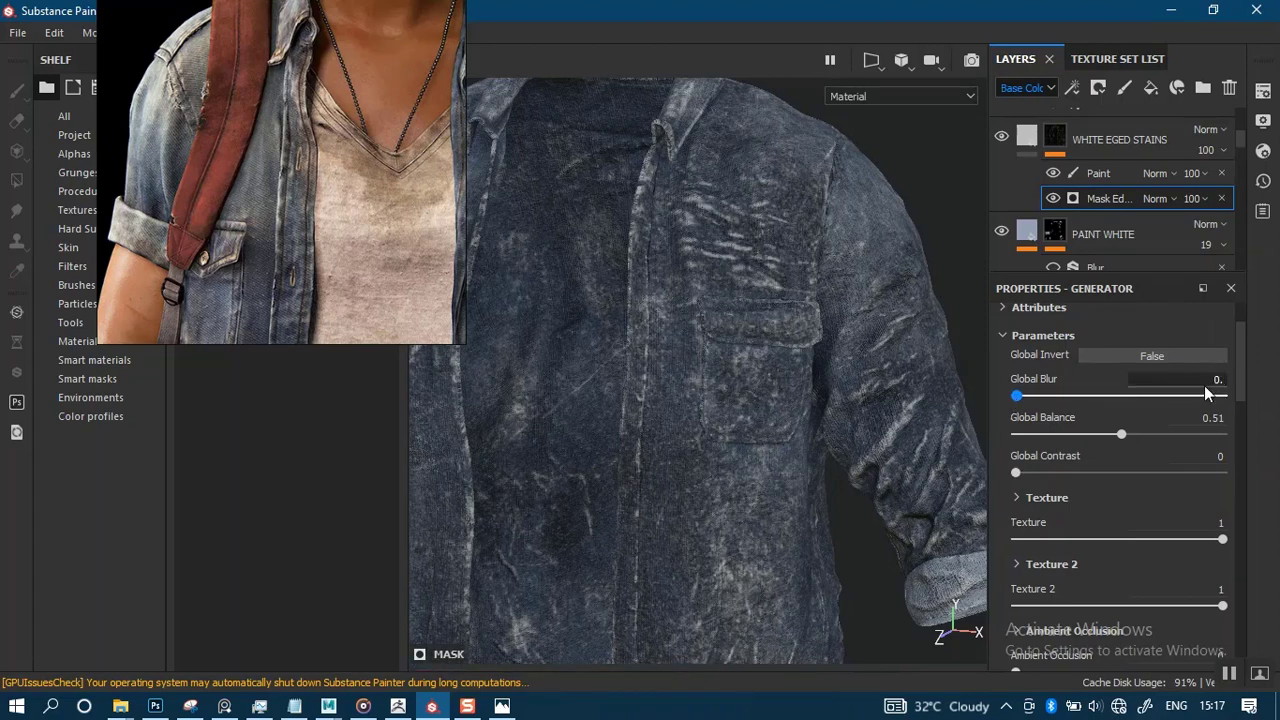
pyautogui.press('Return')
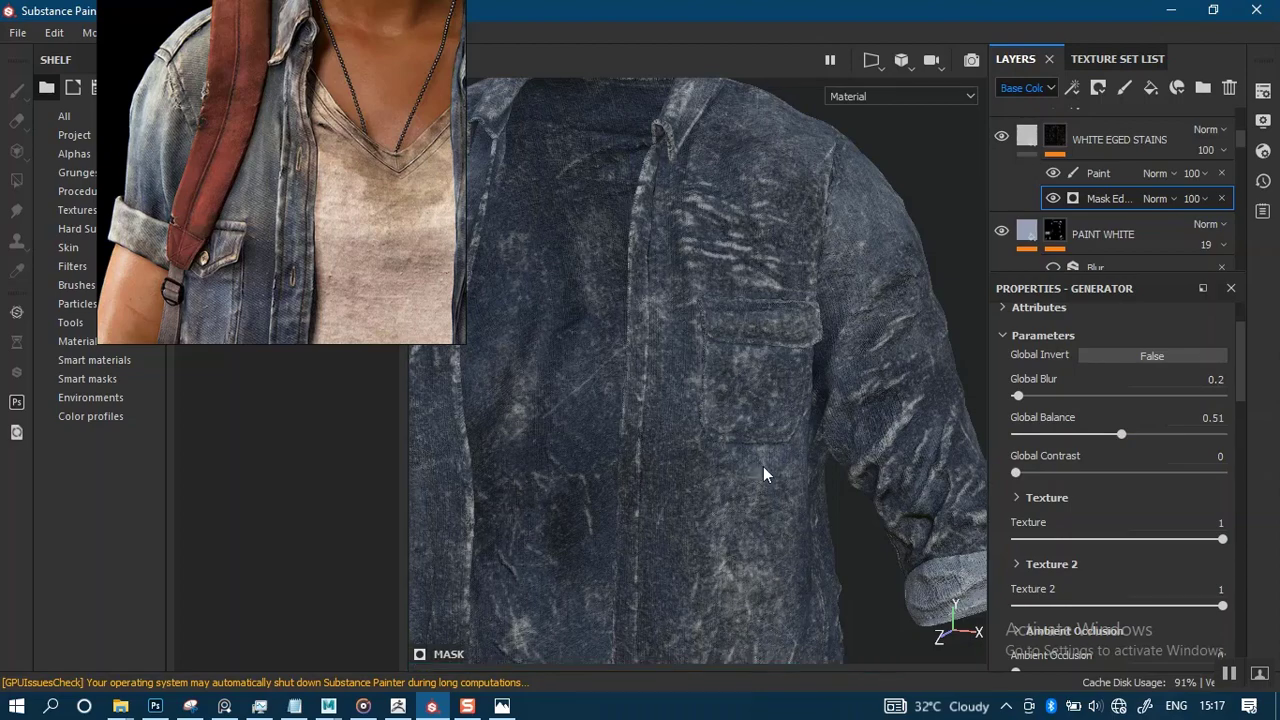
pyautogui.keyDown('alt'); pyautogui.moveTo(757, 465); pyautogui.dragTo(767, 319, button='right'); pyautogui.keyUp('alt')
pyautogui.keyDown('alt'); pyautogui.moveTo(747, 381); pyautogui.dragTo(753, 396); pyautogui.keyUp('alt')
pyautogui.keyDown('alt'); pyautogui.moveTo(765, 393); pyautogui.dragTo(809, 293, button='middle'); pyautogui.keyUp('alt')
pyautogui.keyDown('alt'); pyautogui.moveTo(778, 328); pyautogui.dragTo(768, 467, button='right'); pyautogui.keyUp('alt')
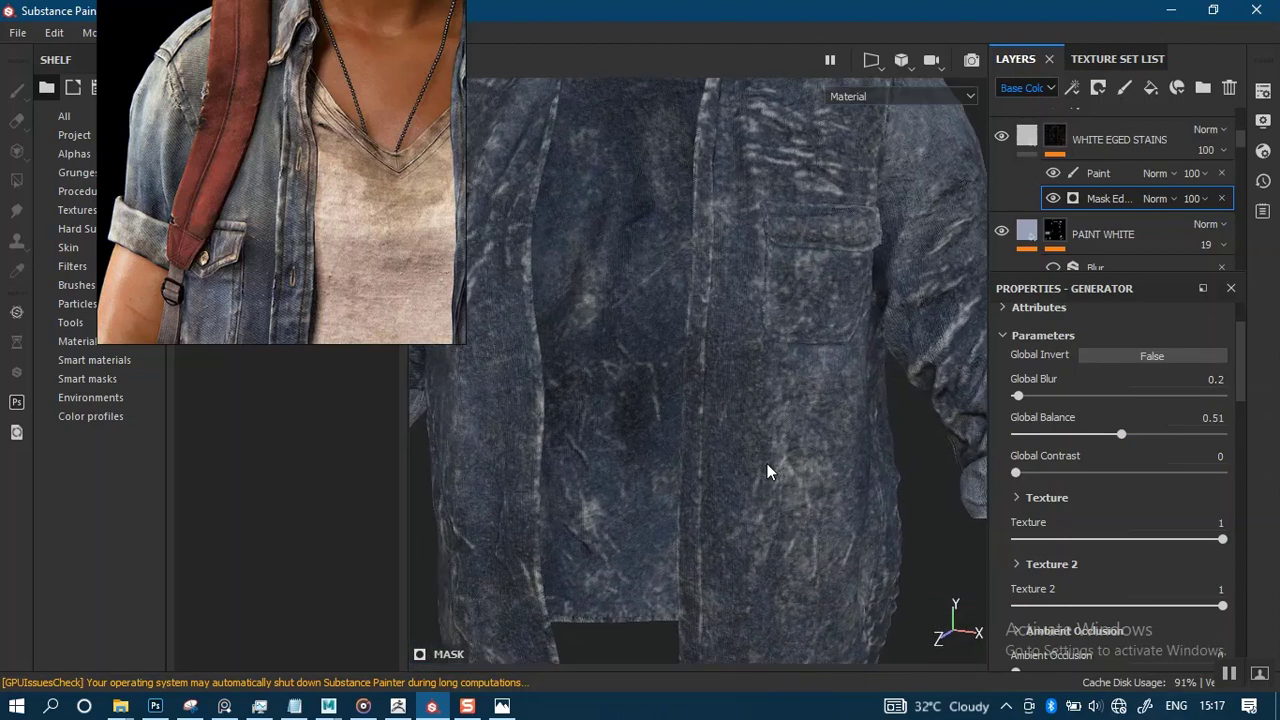
pyautogui.keyDown('alt'); pyautogui.moveTo(759, 427); pyautogui.dragTo(703, 440, button='middle'); pyautogui.keyUp('alt')
pyautogui.moveTo(749, 389)
pyautogui.keyDown('alt'); pyautogui.mouseDown()
pyautogui.moveTo(706, 374)
pyautogui.moveTo(743, 371)
pyautogui.mouseUp(); pyautogui.keyUp('alt')
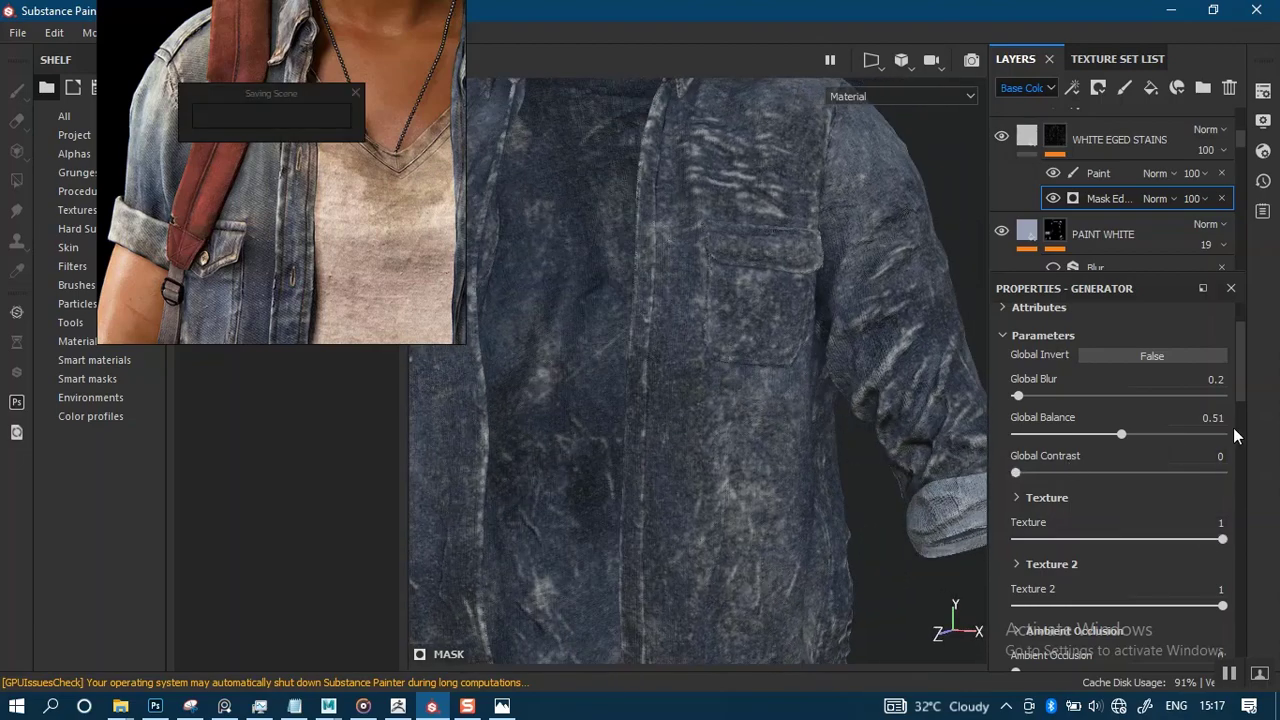
# Lower the mask generator's Curvature to 0.18 and check the edge stains around the shirt.
pyautogui.scroll(-5, 1233, 427)
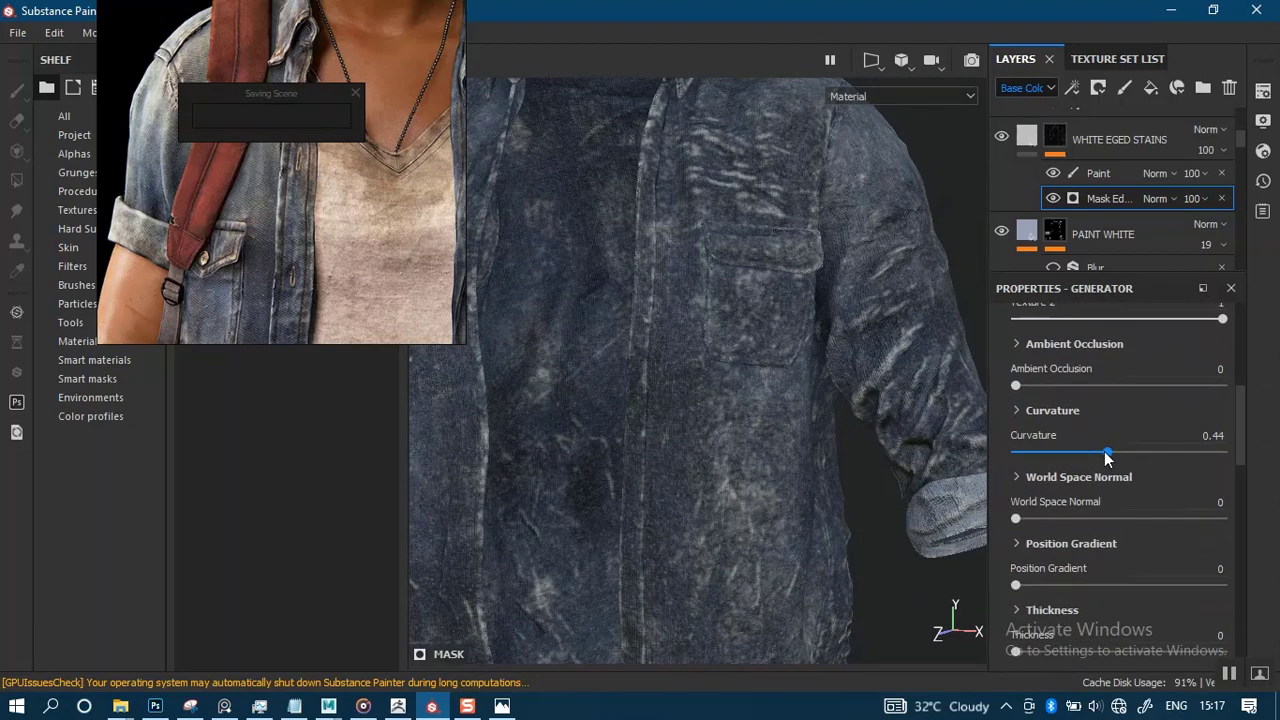
pyautogui.moveTo(1078, 453); pyautogui.dragTo(1050, 456)
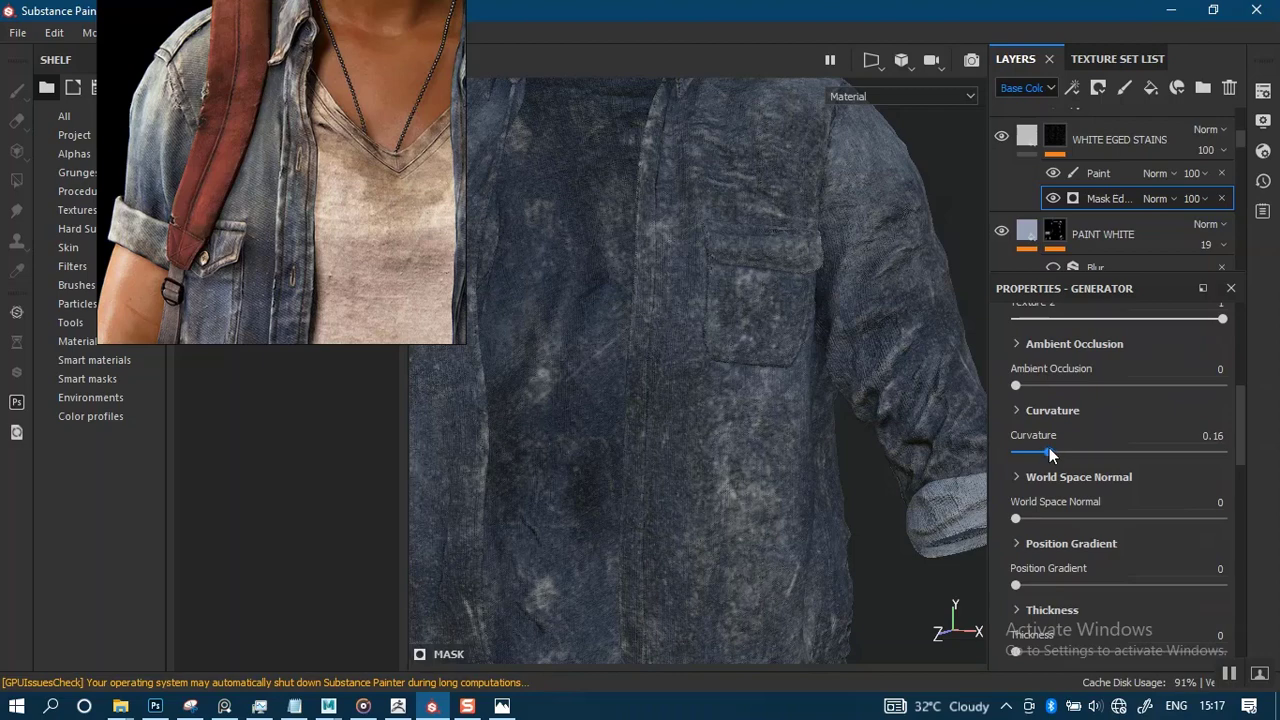
pyautogui.moveTo(1052, 452); pyautogui.dragTo(1054, 457)
pyautogui.scroll(-5, 778, 260)
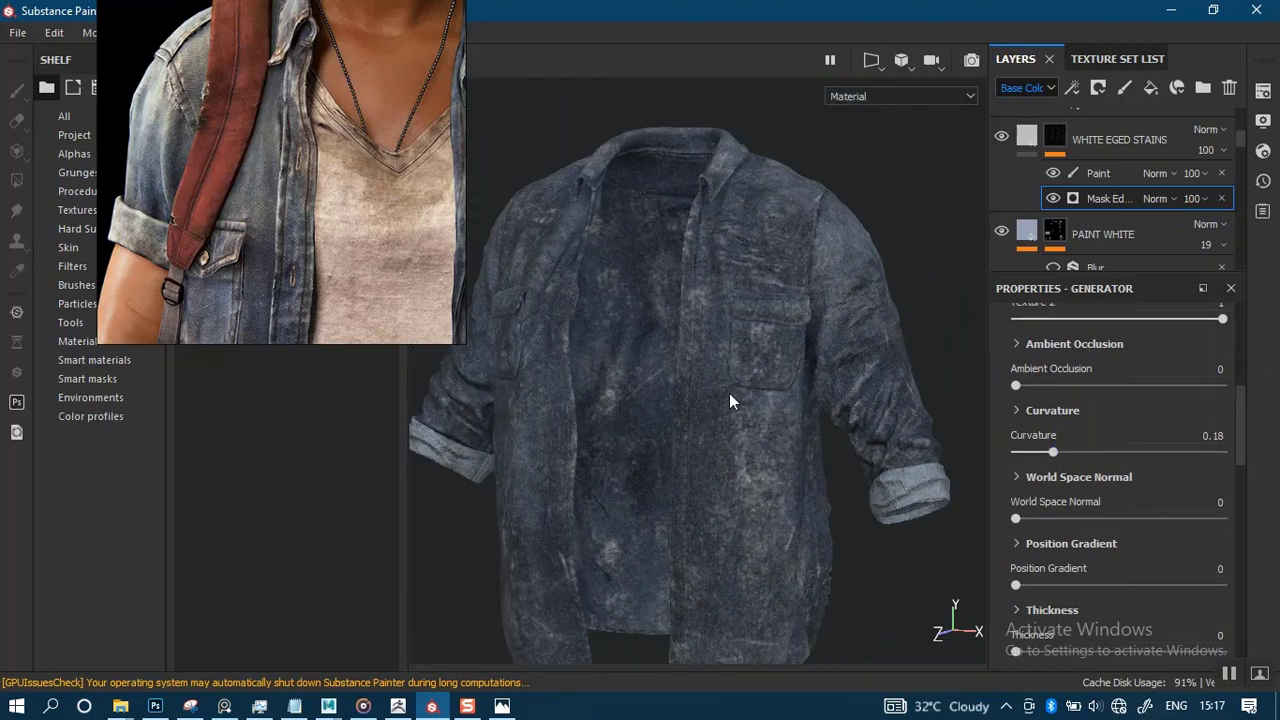
pyautogui.keyDown('alt'); pyautogui.moveTo(729, 393); pyautogui.dragTo(661, 394); pyautogui.keyUp('alt')
pyautogui.keyDown('alt'); pyautogui.moveTo(661, 394); pyautogui.dragTo(803, 529, button='right'); pyautogui.keyUp('alt')
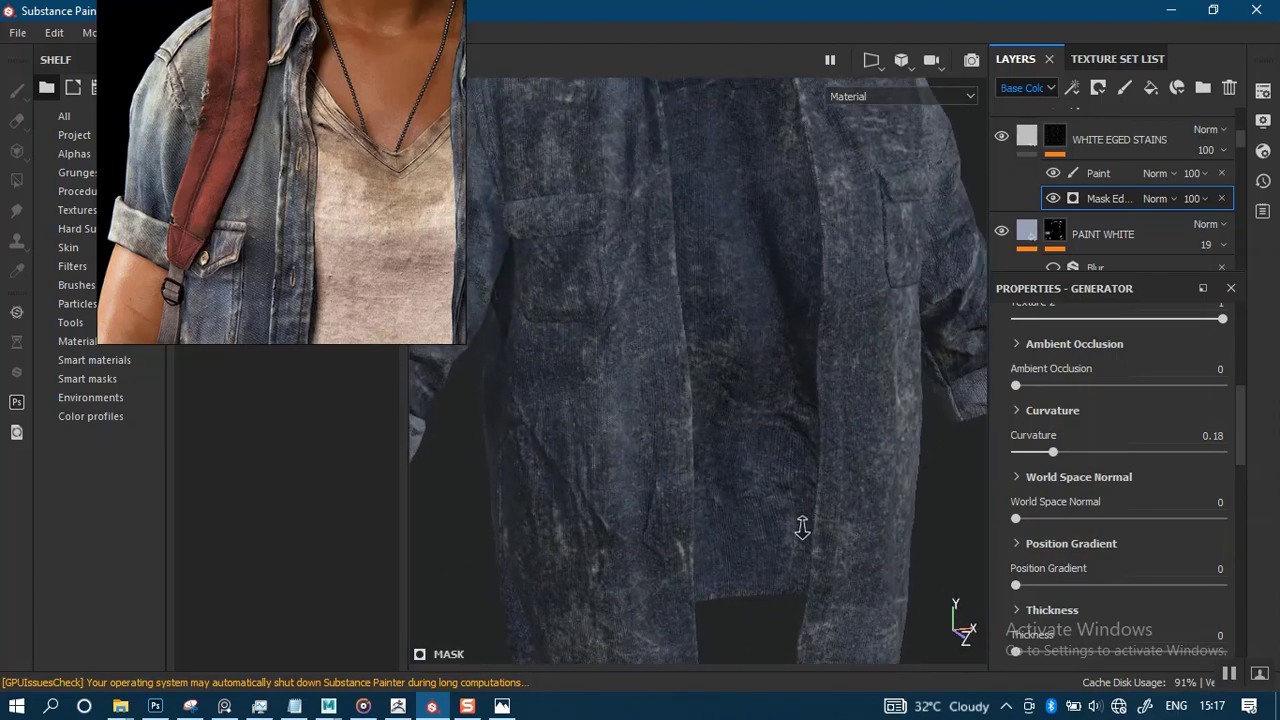
pyautogui.keyDown('alt'); pyautogui.moveTo(803, 529); pyautogui.dragTo(770, 420); pyautogui.keyUp('alt')
pyautogui.moveTo(770, 420)
pyautogui.keyDown('alt'); pyautogui.mouseDown(button='middle')
pyautogui.moveTo(742, 406)
pyautogui.moveTo(759, 423)
pyautogui.mouseUp(button='middle'); pyautogui.keyUp('alt')
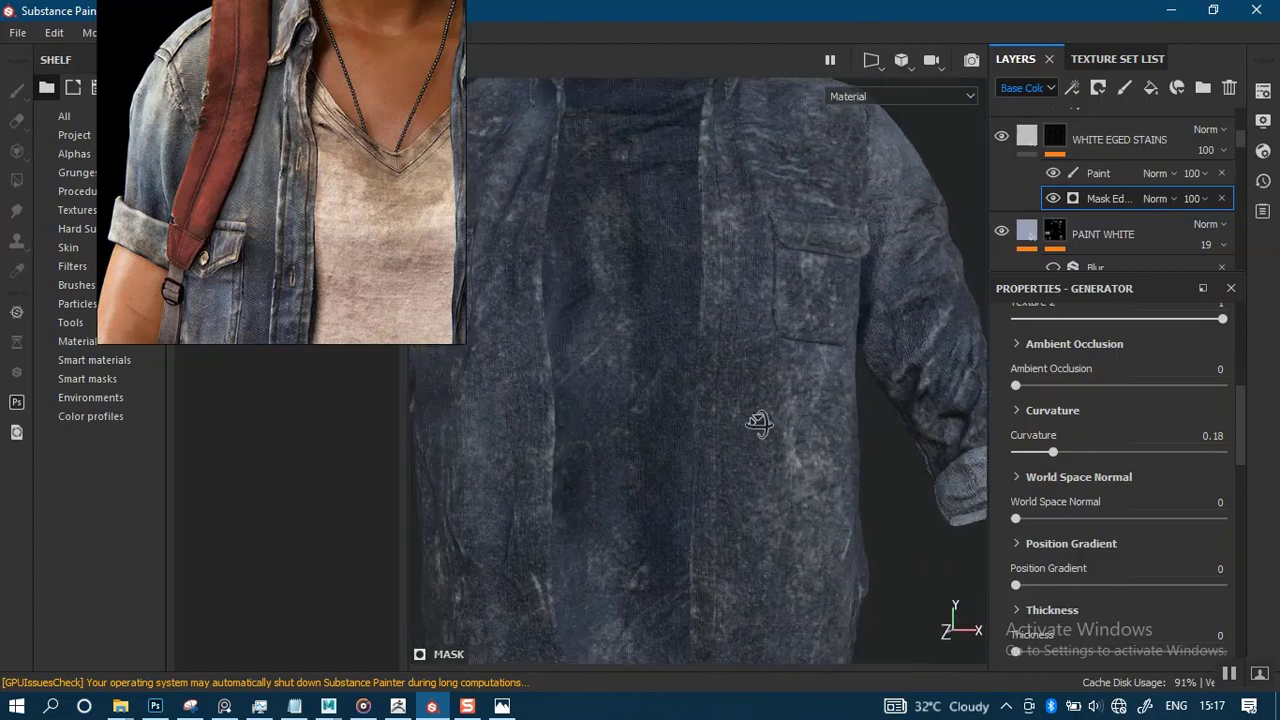
pyautogui.keyDown('alt'); pyautogui.moveTo(759, 423); pyautogui.dragTo(720, 420); pyautogui.keyUp('alt')
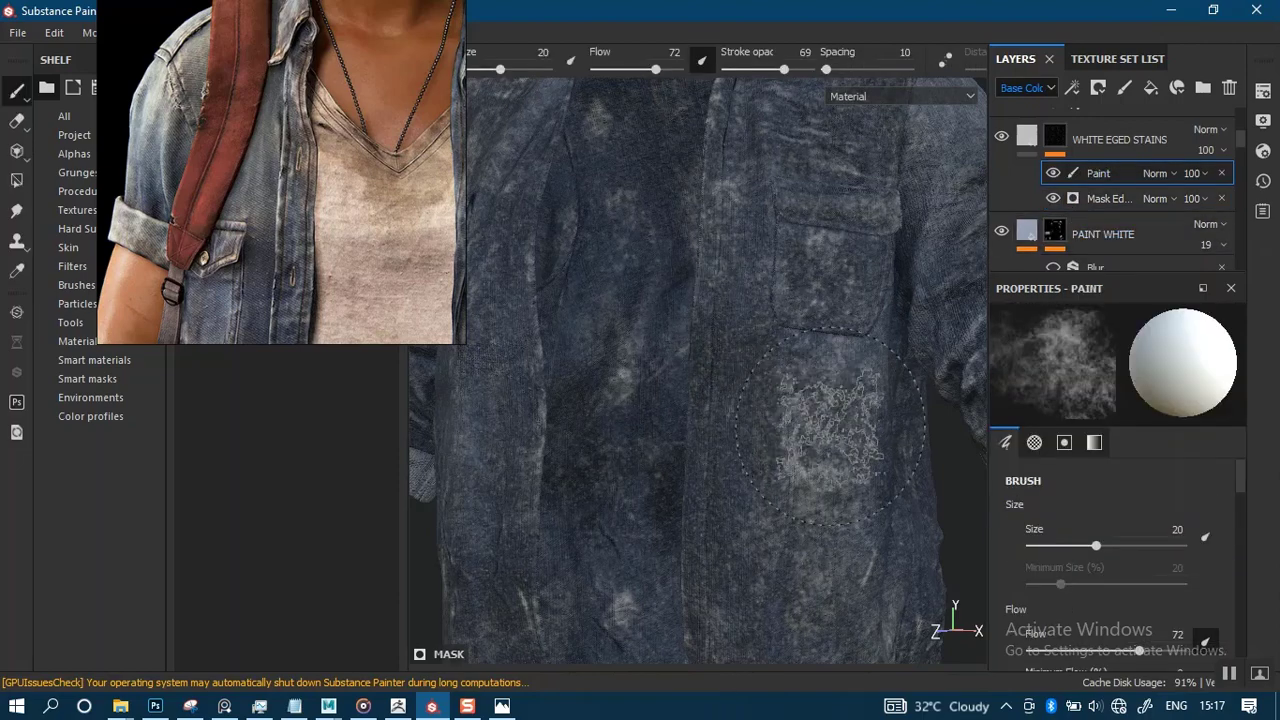
# Switch the mask brush to black and paint out the heavy stains on the front panel from beneath the pocket towards the hem.
pyautogui.keyDown('alt'); pyautogui.moveTo(814, 409); pyautogui.dragTo(754, 374, button='middle'); pyautogui.keyUp('alt')
pyautogui.press('x')
pyautogui.keyDown('alt'); pyautogui.moveTo(816, 403); pyautogui.dragTo(786, 443); pyautogui.keyUp('alt')
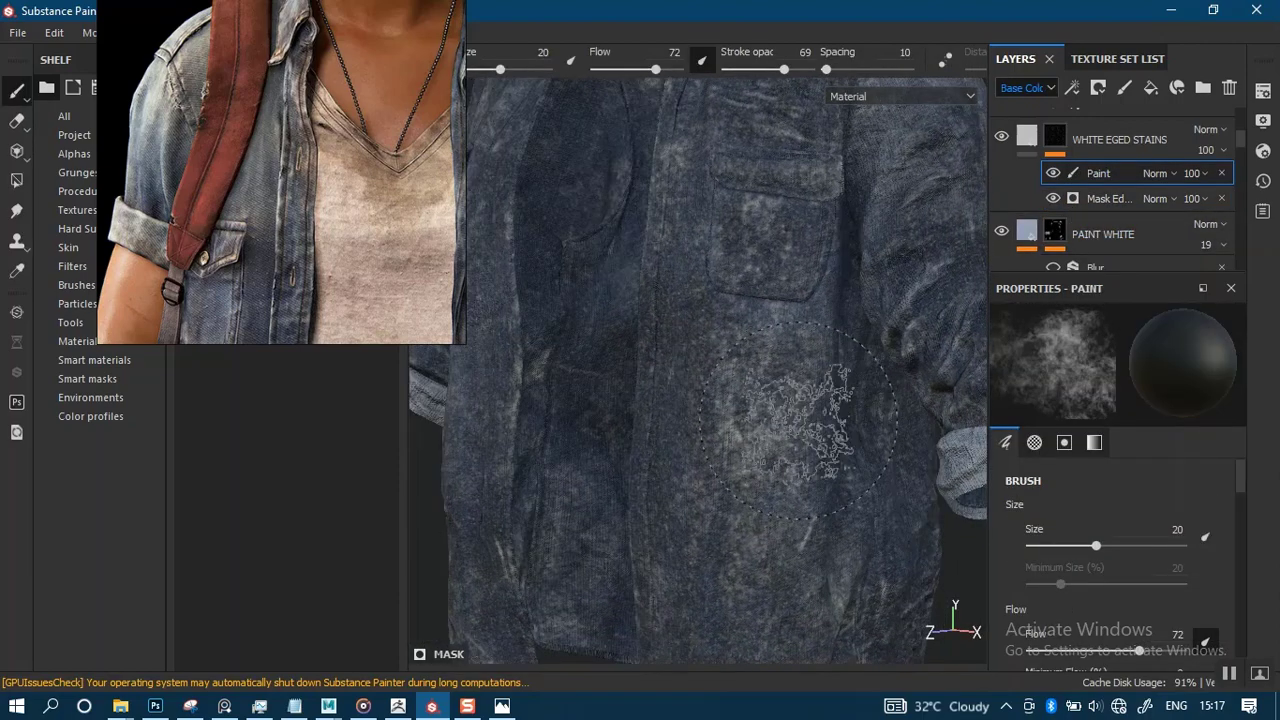
pyautogui.keyDown('alt'); pyautogui.moveTo(775, 425); pyautogui.dragTo(822, 480, button='right'); pyautogui.keyUp('alt')
pyautogui.moveTo(760, 360); pyautogui.dragTo(746, 390)
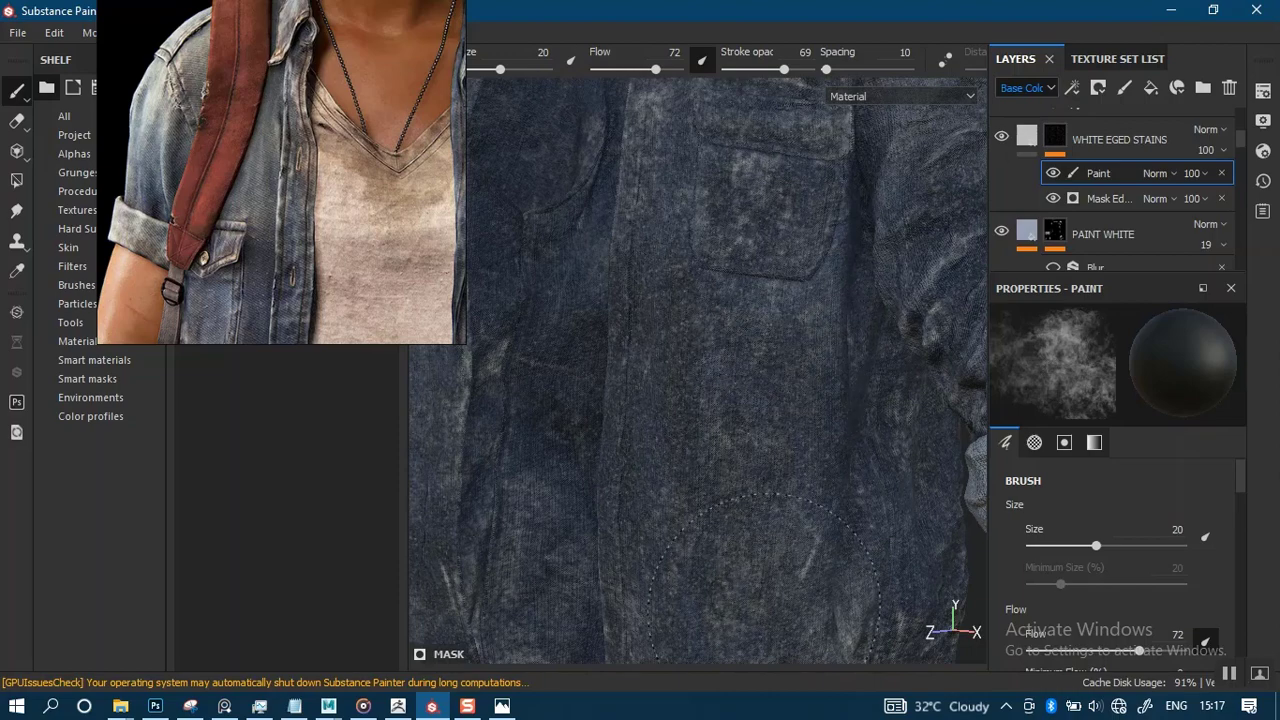
pyautogui.moveTo(764, 607); pyautogui.dragTo(767, 545)
pyautogui.keyDown('alt'); pyautogui.moveTo(805, 432); pyautogui.dragTo(773, 256, button='middle'); pyautogui.keyUp('alt')
pyautogui.moveTo(900, 285)
pyautogui.keyDown('alt'); pyautogui.mouseDown()
pyautogui.moveTo(838, 277)
pyautogui.moveTo(814, 352)
pyautogui.mouseUp(); pyautogui.keyUp('alt')
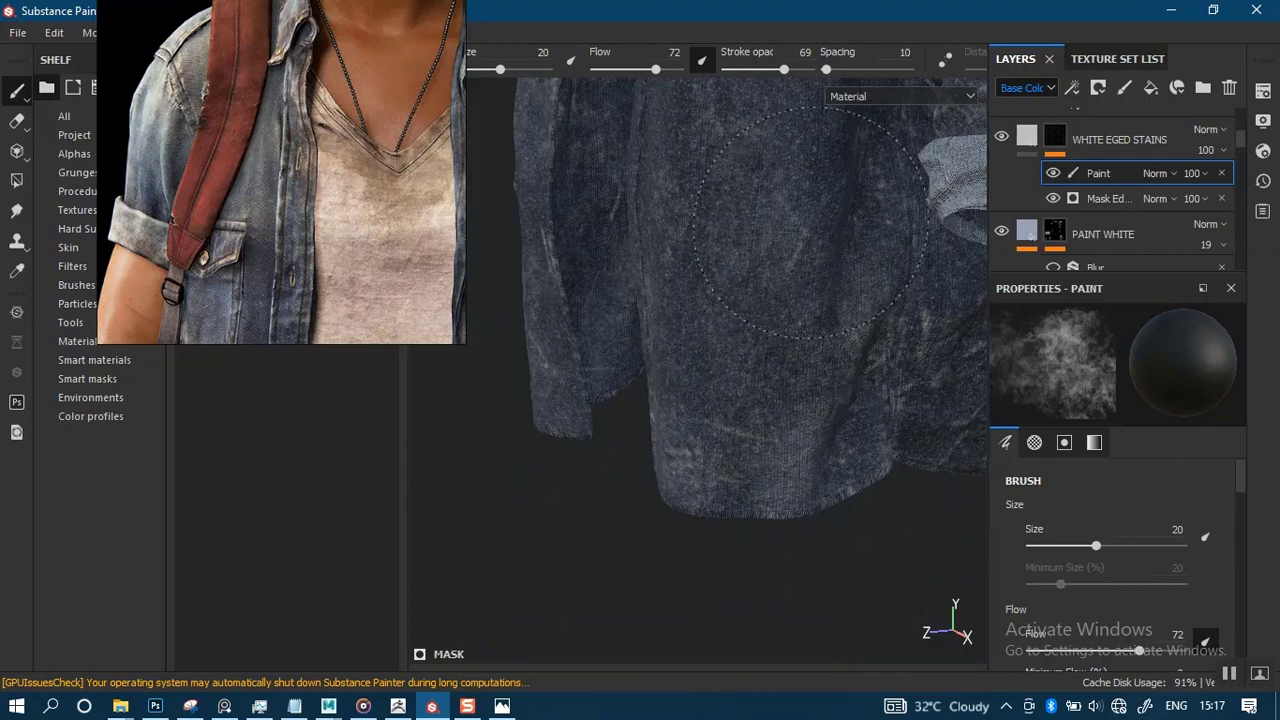
# Reduce the mask stains on the same front panel around the chest above the pocket and the shoulder.
pyautogui.keyDown('alt'); pyautogui.moveTo(771, 420); pyautogui.dragTo(745, 130, button='right'); pyautogui.keyUp('alt')
pyautogui.keyDown('alt'); pyautogui.moveTo(720, 300); pyautogui.dragTo(706, 400, button='middle'); pyautogui.keyUp('alt')
pyautogui.keyDown('alt'); pyautogui.moveTo(706, 400); pyautogui.dragTo(766, 420); pyautogui.keyUp('alt')
pyautogui.keyDown('alt'); pyautogui.moveTo(766, 420); pyautogui.dragTo(766, 545, button='right'); pyautogui.keyUp('alt')
pyautogui.keyDown('alt'); pyautogui.moveTo(745, 250); pyautogui.dragTo(729, 368, button='middle'); pyautogui.keyUp('alt')
pyautogui.keyDown('alt'); pyautogui.moveTo(729, 368); pyautogui.dragTo(734, 430, button='right'); pyautogui.keyUp('alt')
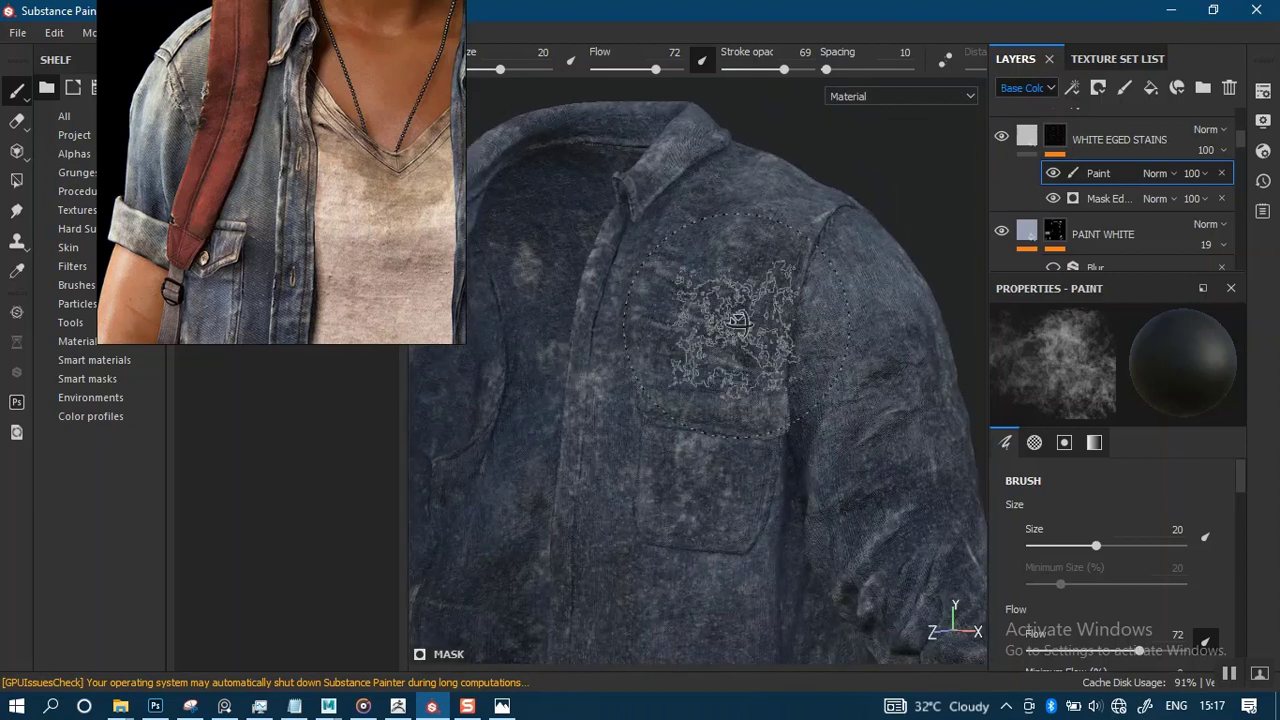
pyautogui.moveTo(735, 308); pyautogui.dragTo(698, 308)
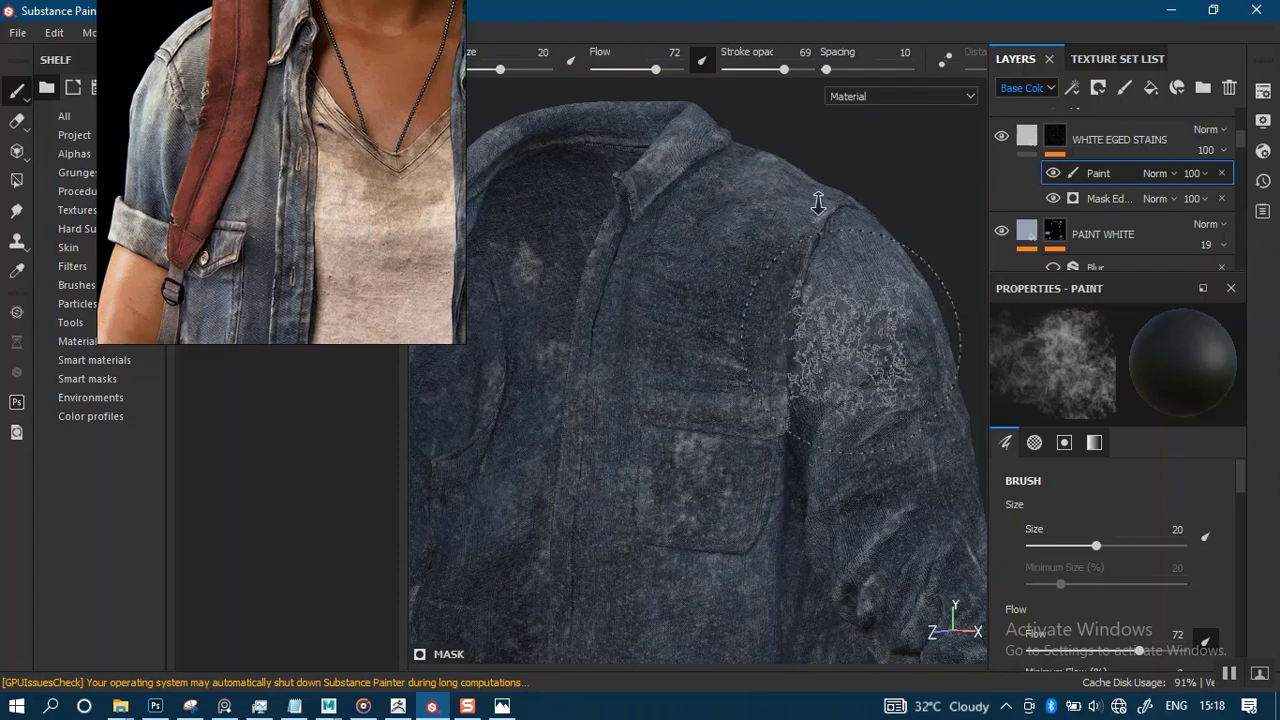
# Paint out excess stains on the opposite front panel, covering the chest, the pocket and the area down to the hem.
pyautogui.keyDown('alt'); pyautogui.moveTo(810, 422); pyautogui.dragTo(749, 300, button='right'); pyautogui.keyUp('alt')
pyautogui.keyDown('alt'); pyautogui.moveTo(600, 380); pyautogui.dragTo(759, 389); pyautogui.keyUp('alt')
pyautogui.keyDown('alt'); pyautogui.moveTo(574, 458); pyautogui.dragTo(769, 414, button='middle'); pyautogui.keyUp('alt')
pyautogui.keyDown('alt'); pyautogui.moveTo(769, 414); pyautogui.dragTo(776, 496, button='right'); pyautogui.keyUp('alt')
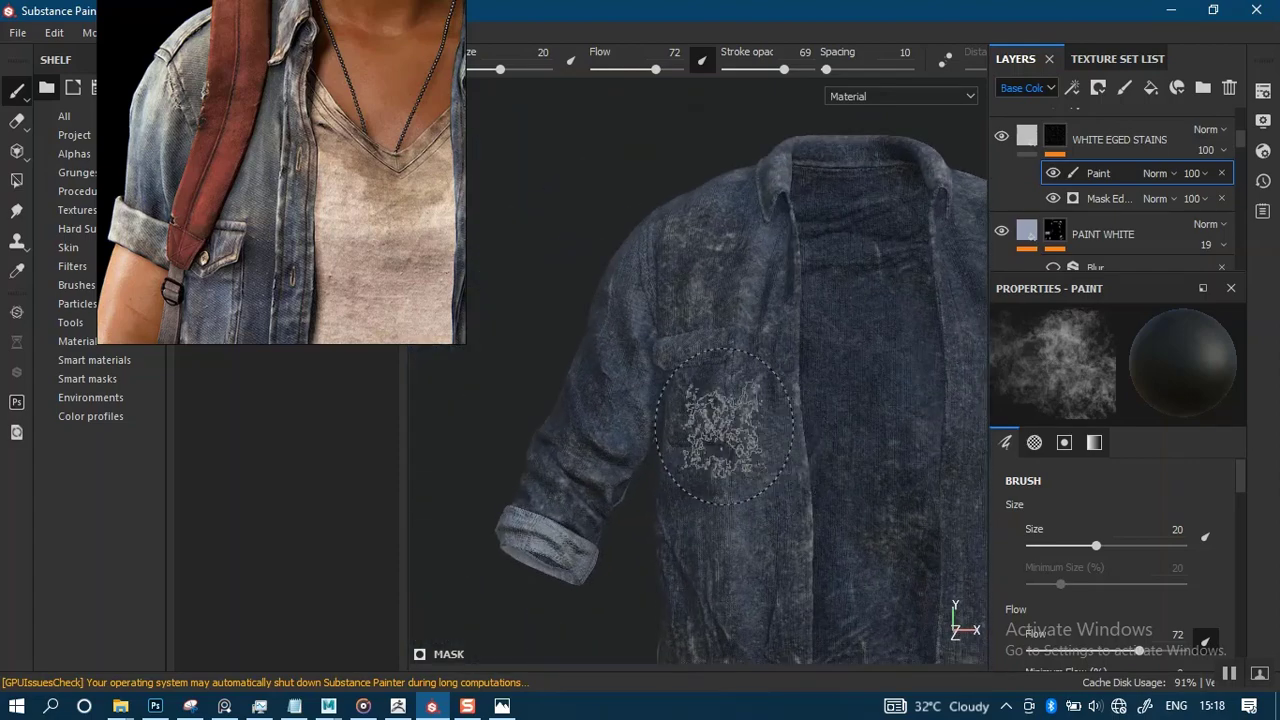
pyautogui.keyDown('alt'); pyautogui.moveTo(714, 428); pyautogui.dragTo(822, 440); pyautogui.keyUp('alt')
pyautogui.moveTo(840, 363)
pyautogui.keyDown('shift'); pyautogui.mouseDown(button='right')
pyautogui.moveTo(791, 374)
pyautogui.moveTo(788, 436)
pyautogui.moveTo(700, 414)
pyautogui.mouseUp(button='right'); pyautogui.keyUp('shift')
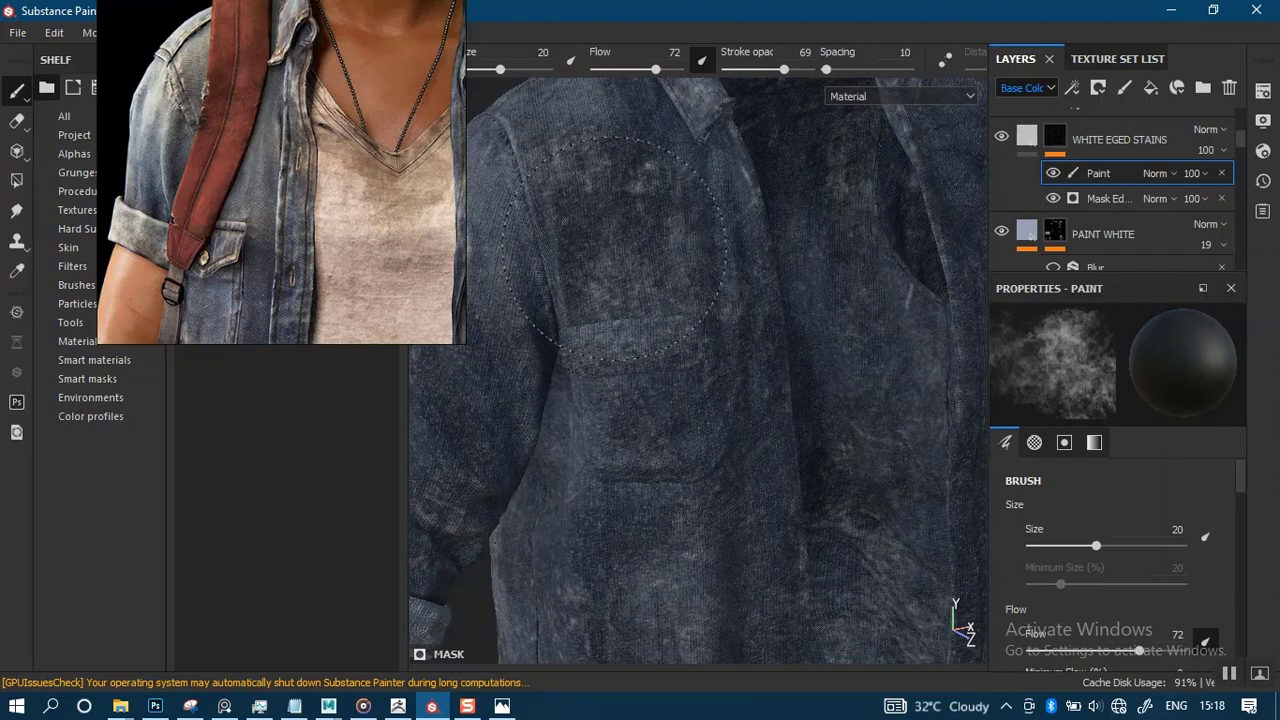
pyautogui.keyDown('alt'); pyautogui.moveTo(698, 564); pyautogui.dragTo(738, 258, button='middle'); pyautogui.keyUp('alt')
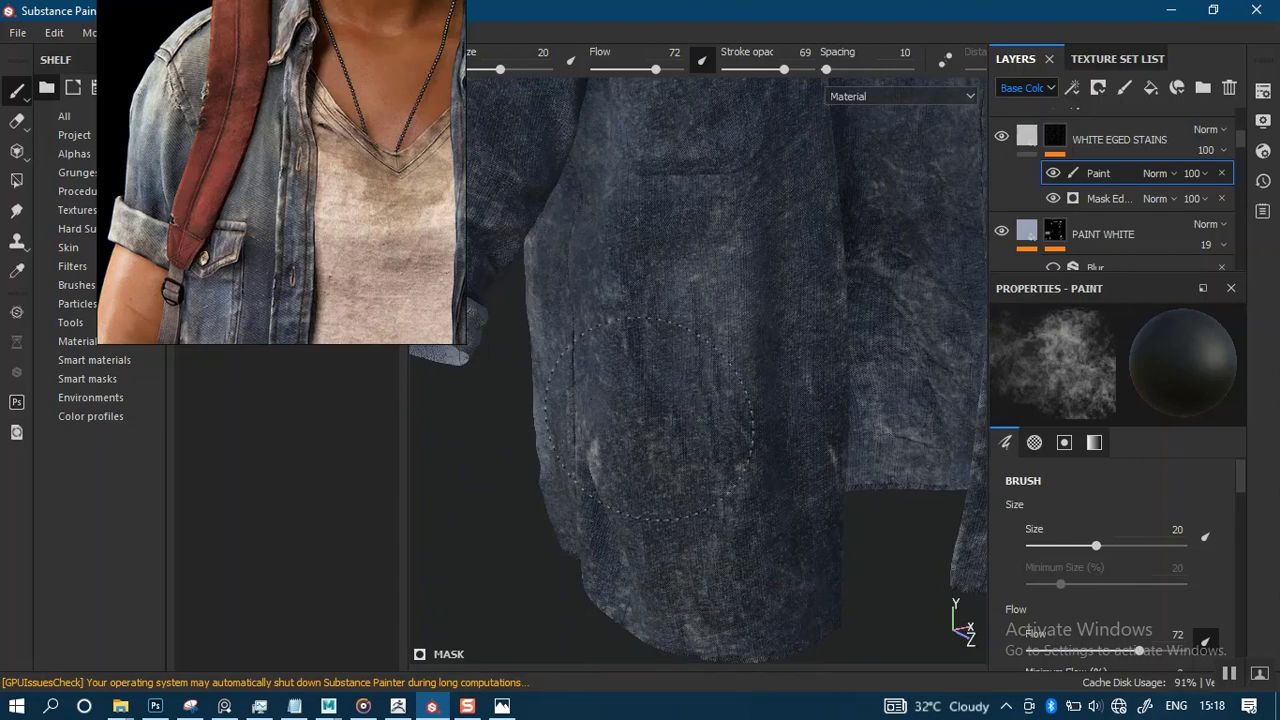
# Reduce the stains along the rolled sleeve and across the middle of the shirt's back.
pyautogui.moveTo(688, 352)
pyautogui.keyDown('alt'); pyautogui.mouseDown()
pyautogui.moveTo(803, 420)
pyautogui.moveTo(821, 407)
pyautogui.moveTo(652, 360)
pyautogui.mouseUp(); pyautogui.keyUp('alt')
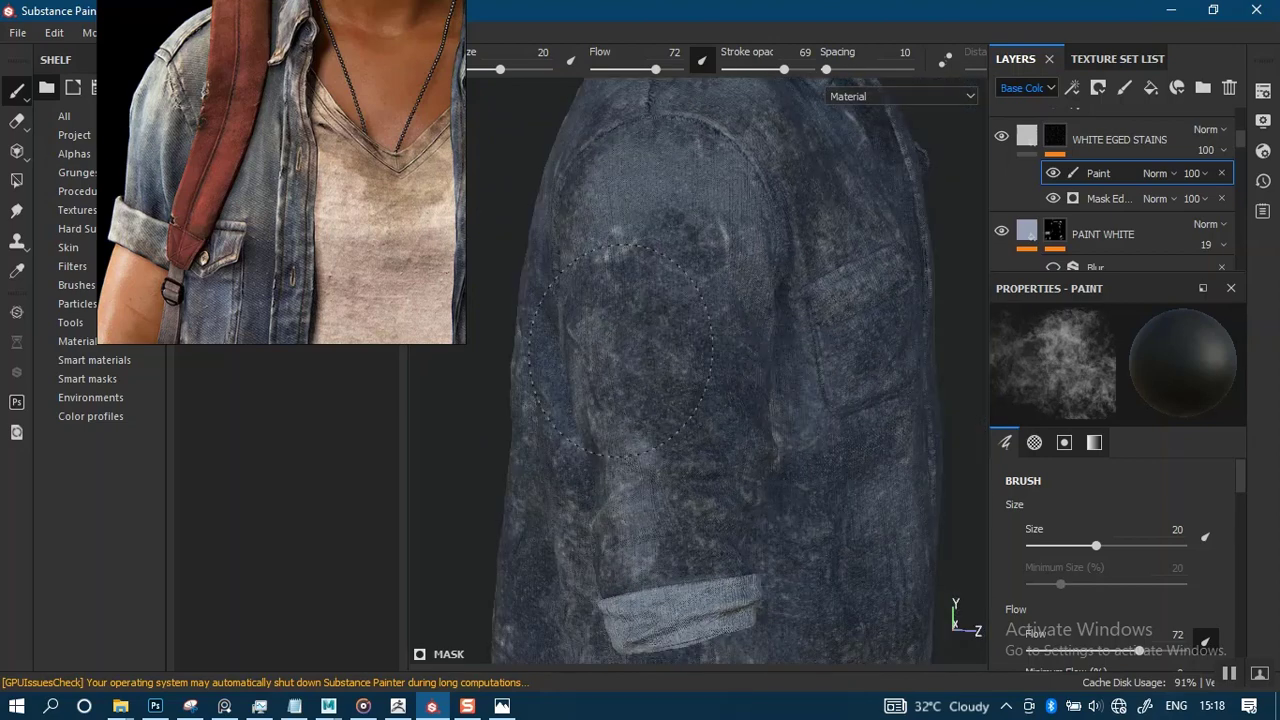
pyautogui.keyDown('alt'); pyautogui.moveTo(665, 405); pyautogui.dragTo(697, 385); pyautogui.keyUp('alt')
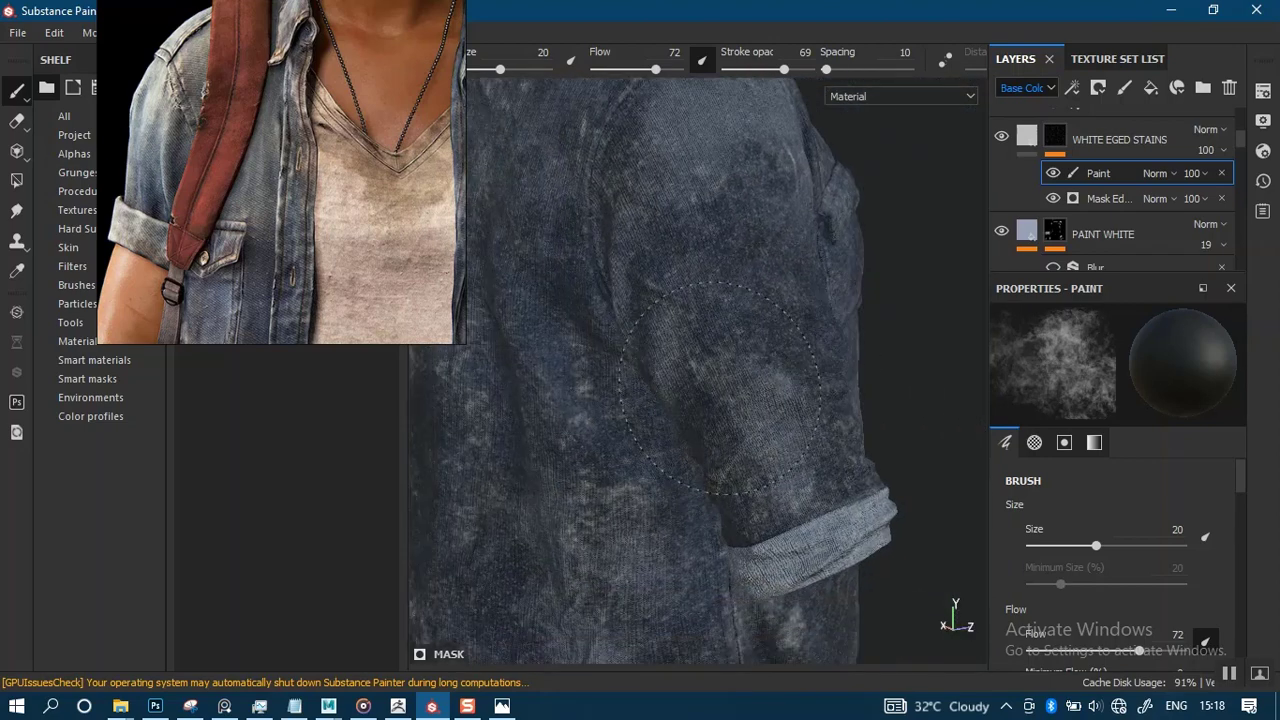
pyautogui.moveTo(712, 288)
pyautogui.keyDown('alt'); pyautogui.mouseDown()
pyautogui.moveTo(780, 350)
pyautogui.moveTo(829, 429)
pyautogui.moveTo(757, 380)
pyautogui.moveTo(700, 383)
pyautogui.moveTo(621, 474)
pyautogui.mouseUp(); pyautogui.keyUp('alt')
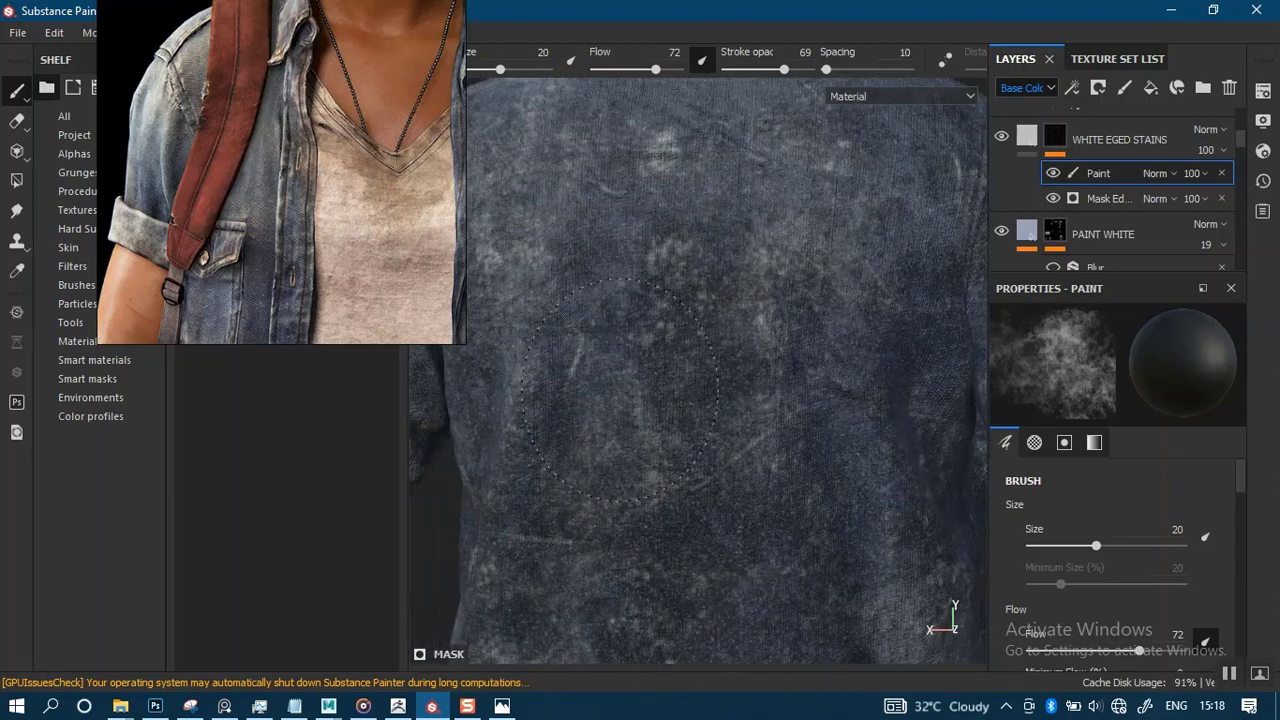
pyautogui.moveTo(612, 295)
pyautogui.keyDown('alt'); pyautogui.mouseDown()
pyautogui.moveTo(749, 420)
pyautogui.moveTo(620, 432)
pyautogui.mouseUp(); pyautogui.keyUp('alt')
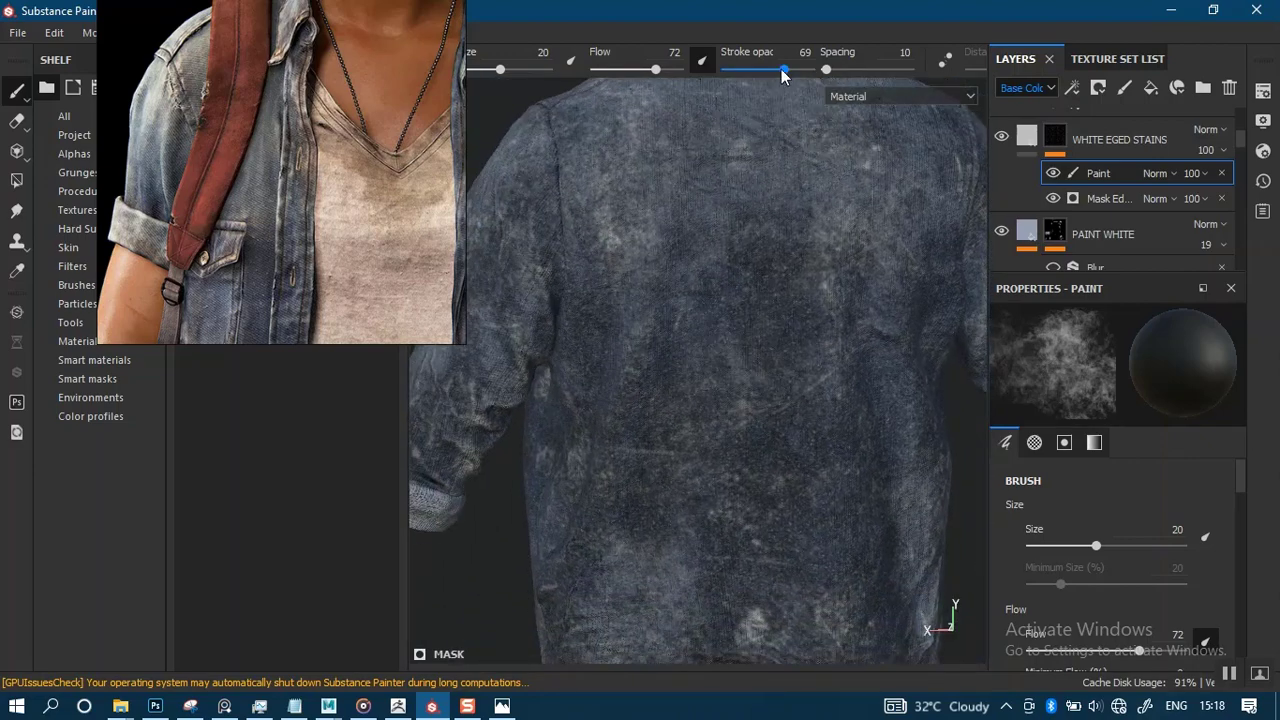
# Paint black over the stains on the shirt's back, using stroke opacity 93 near the hem and 65 for the remaining areas.
pyautogui.moveTo(783, 69); pyautogui.dragTo(799, 66)
pyautogui.keyDown('alt'); pyautogui.moveTo(614, 393); pyautogui.dragTo(725, 358); pyautogui.keyUp('alt')
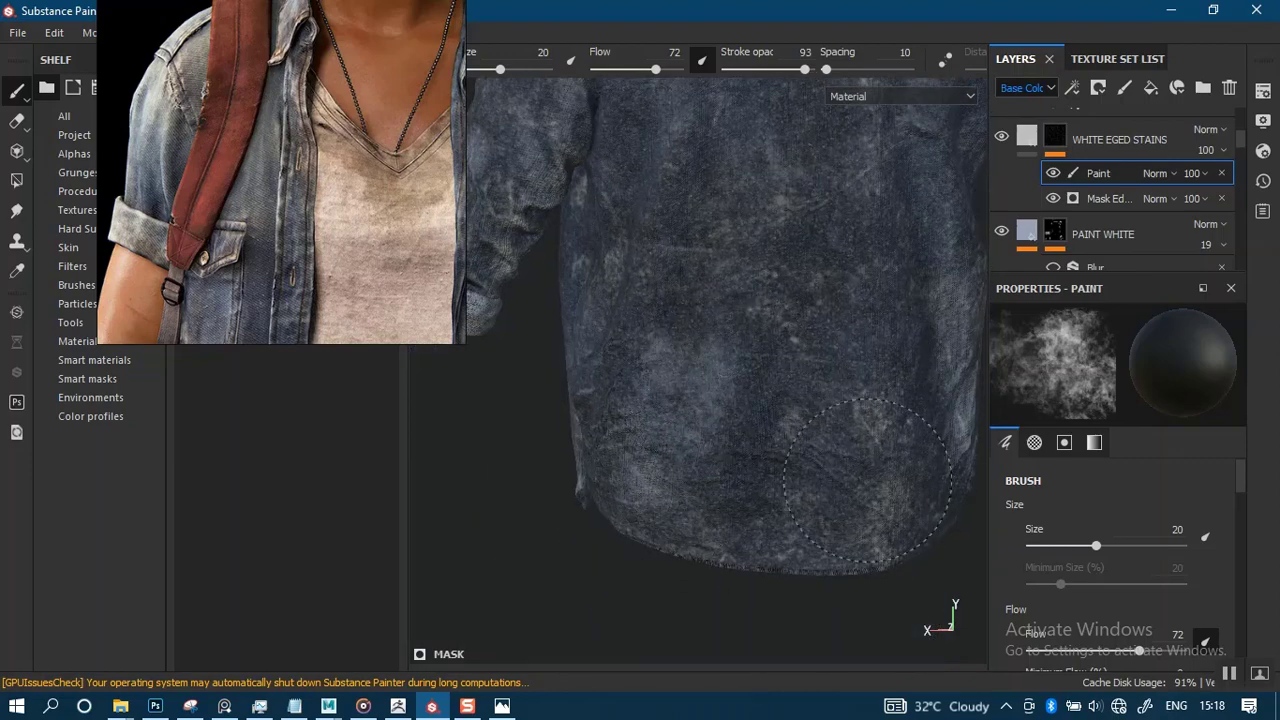
pyautogui.moveTo(805, 69); pyautogui.dragTo(779, 69)
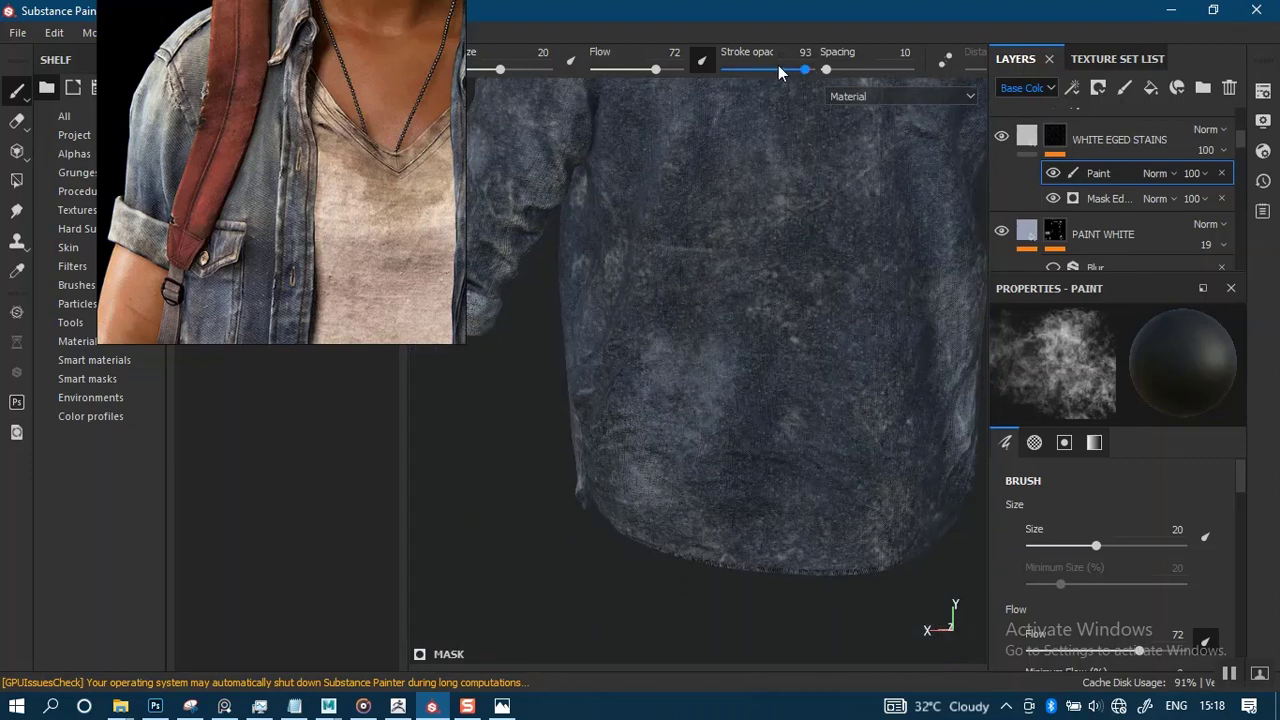
pyautogui.keyDown('alt'); pyautogui.moveTo(771, 443); pyautogui.dragTo(690, 430); pyautogui.keyUp('alt')
pyautogui.keyDown('alt'); pyautogui.moveTo(729, 510); pyautogui.dragTo(740, 512); pyautogui.keyUp('alt')
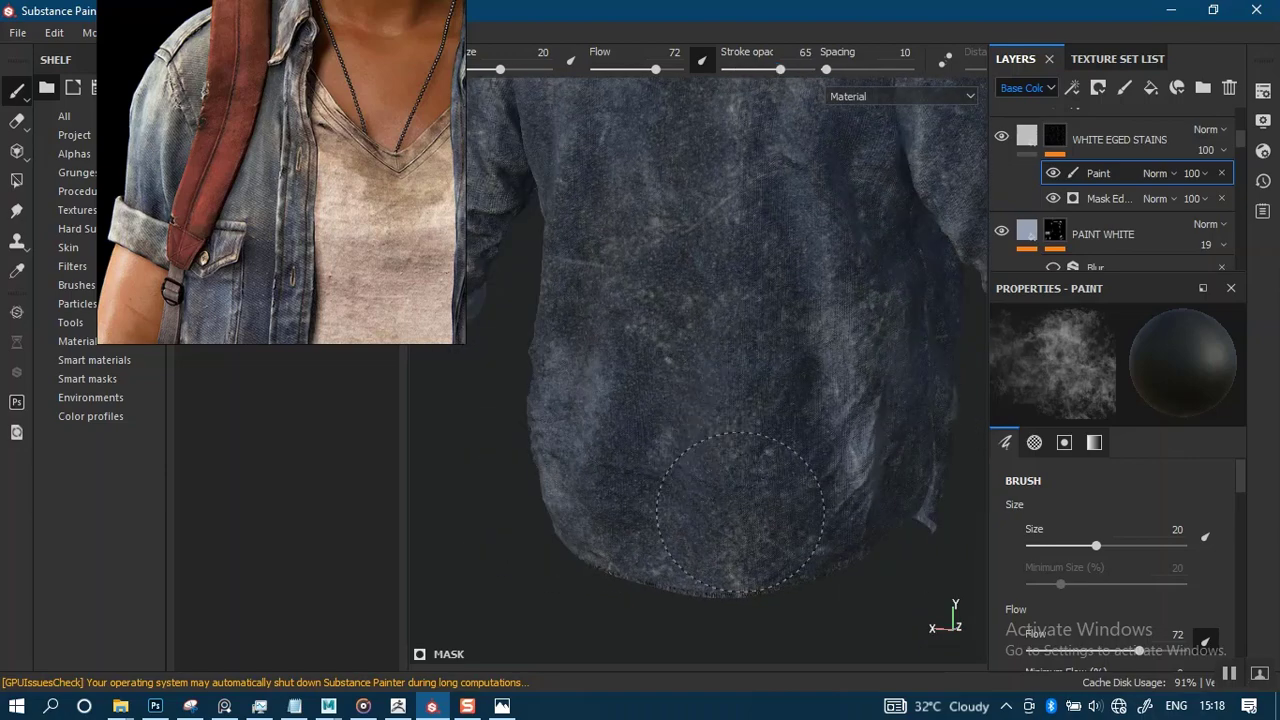
pyautogui.keyDown('alt'); pyautogui.moveTo(837, 466); pyautogui.dragTo(857, 513); pyautogui.keyUp('alt')
pyautogui.keyDown('alt'); pyautogui.moveTo(756, 330); pyautogui.dragTo(766, 451, button='middle'); pyautogui.keyUp('alt')
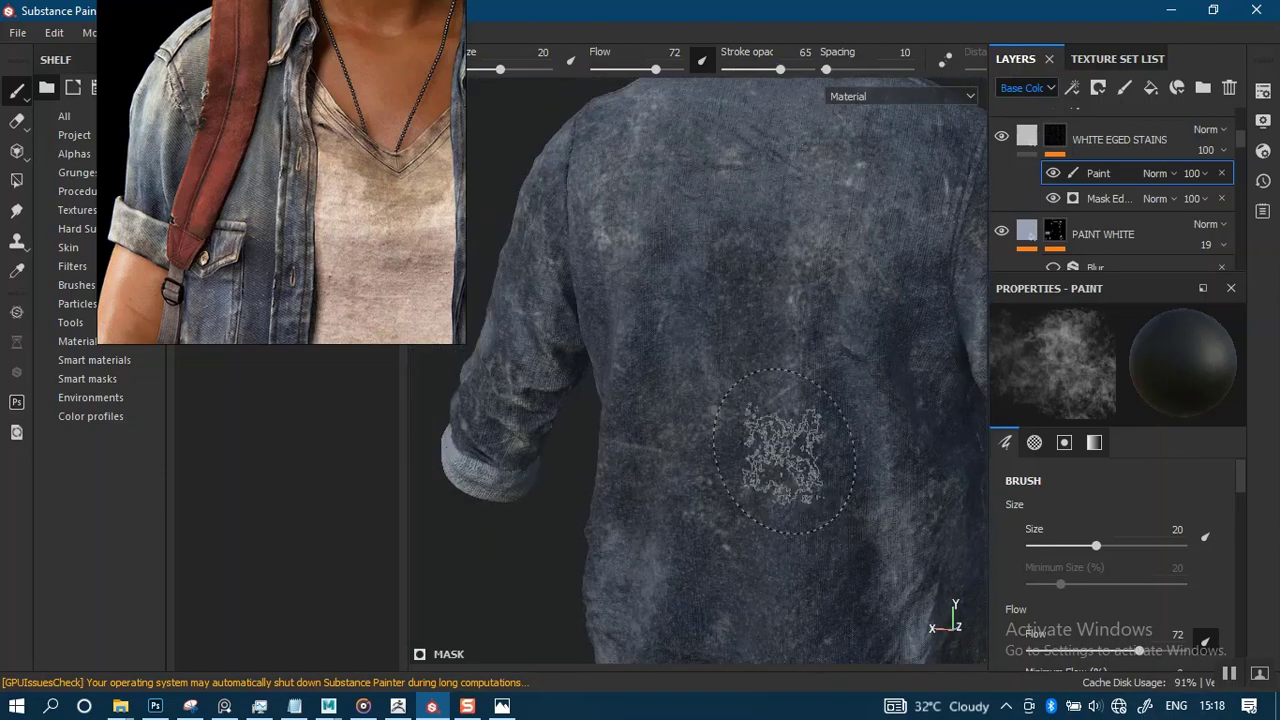
pyautogui.keyDown('alt'); pyautogui.moveTo(800, 298); pyautogui.dragTo(797, 434, button='middle'); pyautogui.keyUp('alt')
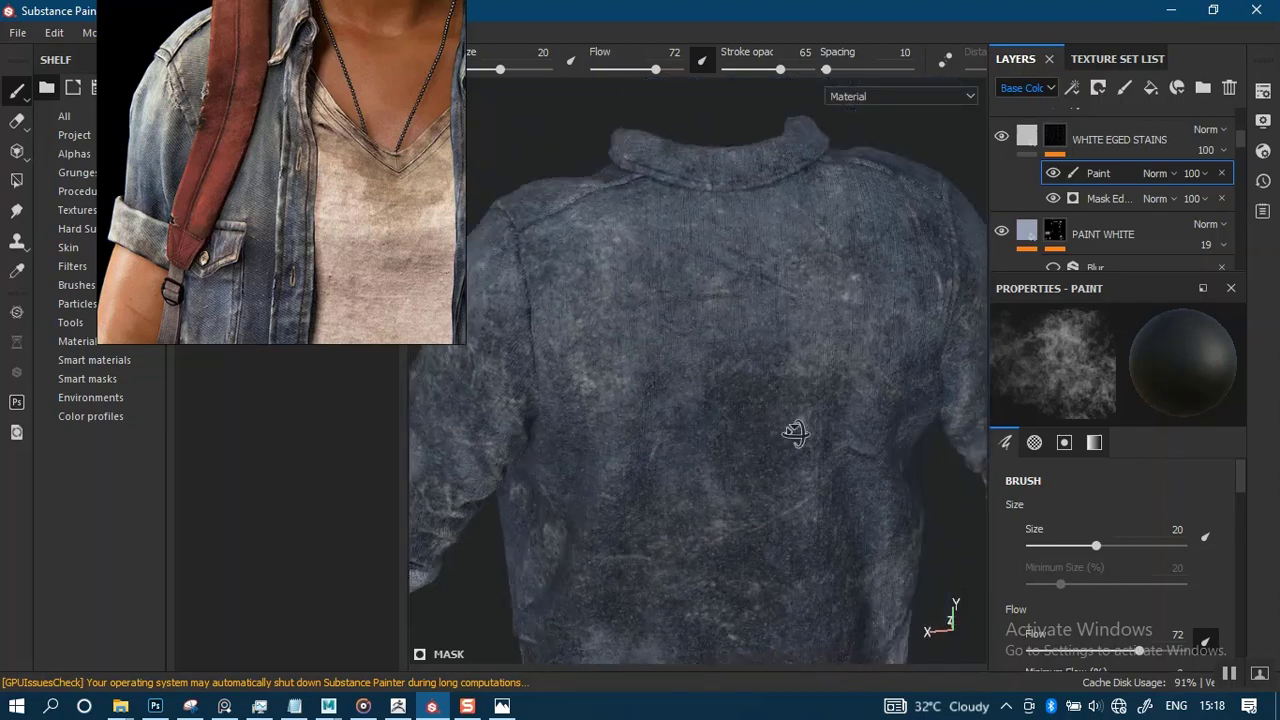
pyautogui.keyDown('alt'); pyautogui.moveTo(797, 434); pyautogui.dragTo(845, 460); pyautogui.keyUp('alt')
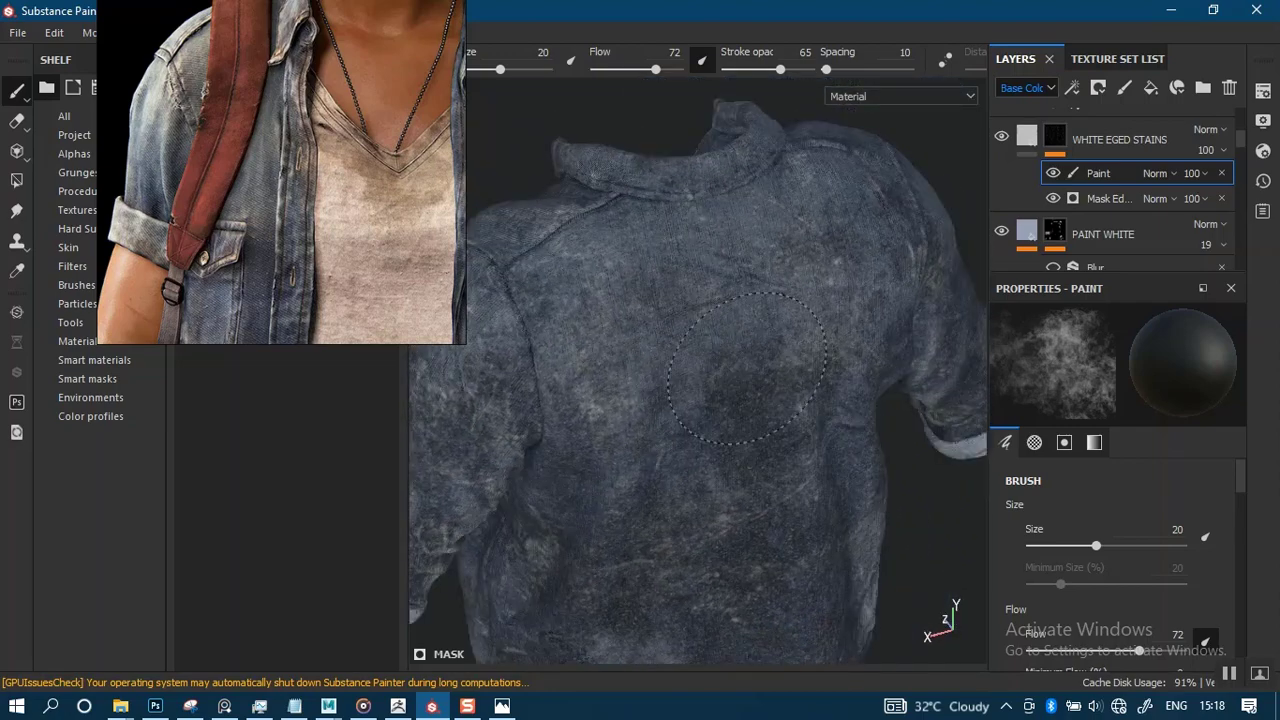
# Fade the stains on the other sleeve and shoulder, working from the back around to the front.
pyautogui.moveTo(747, 367)
pyautogui.keyDown('alt'); pyautogui.mouseDown()
pyautogui.moveTo(689, 400)
pyautogui.moveTo(766, 374)
pyautogui.moveTo(811, 523)
pyautogui.moveTo(891, 393)
pyautogui.moveTo(871, 423)
pyautogui.moveTo(812, 420)
pyautogui.mouseUp(); pyautogui.keyUp('alt')
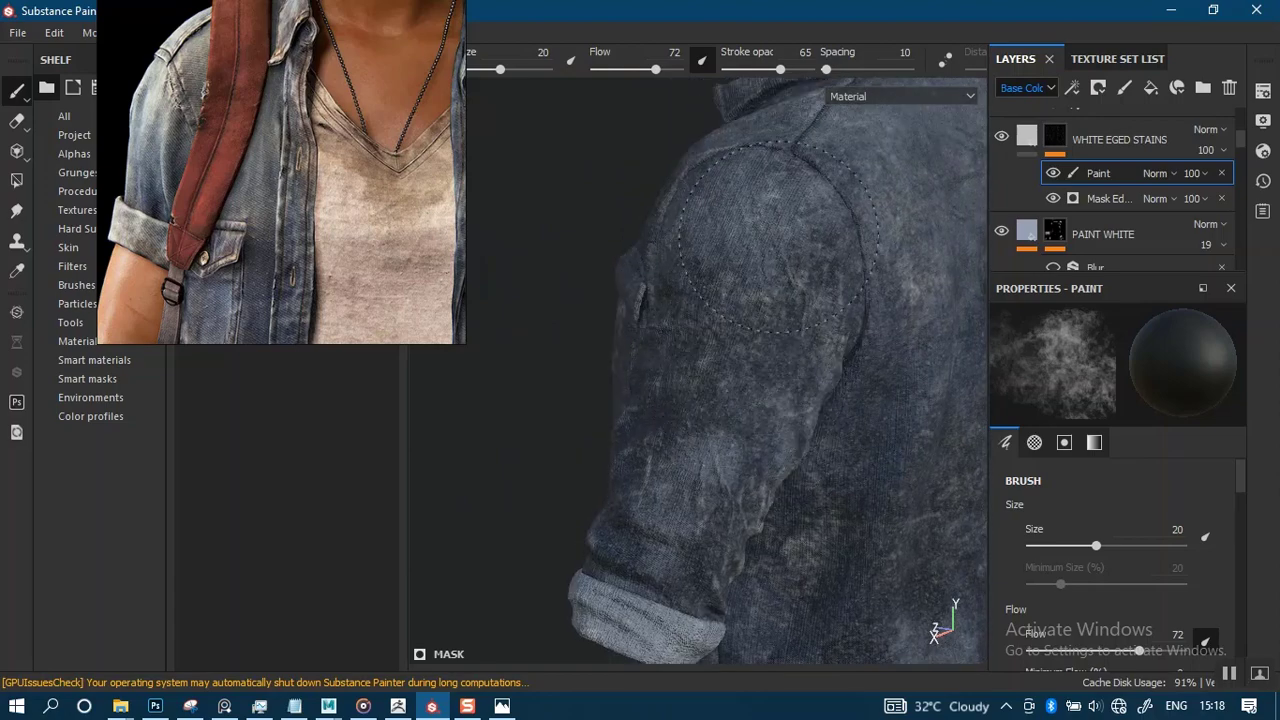
pyautogui.keyDown('alt'); pyautogui.moveTo(633, 490); pyautogui.dragTo(808, 357); pyautogui.keyUp('alt')
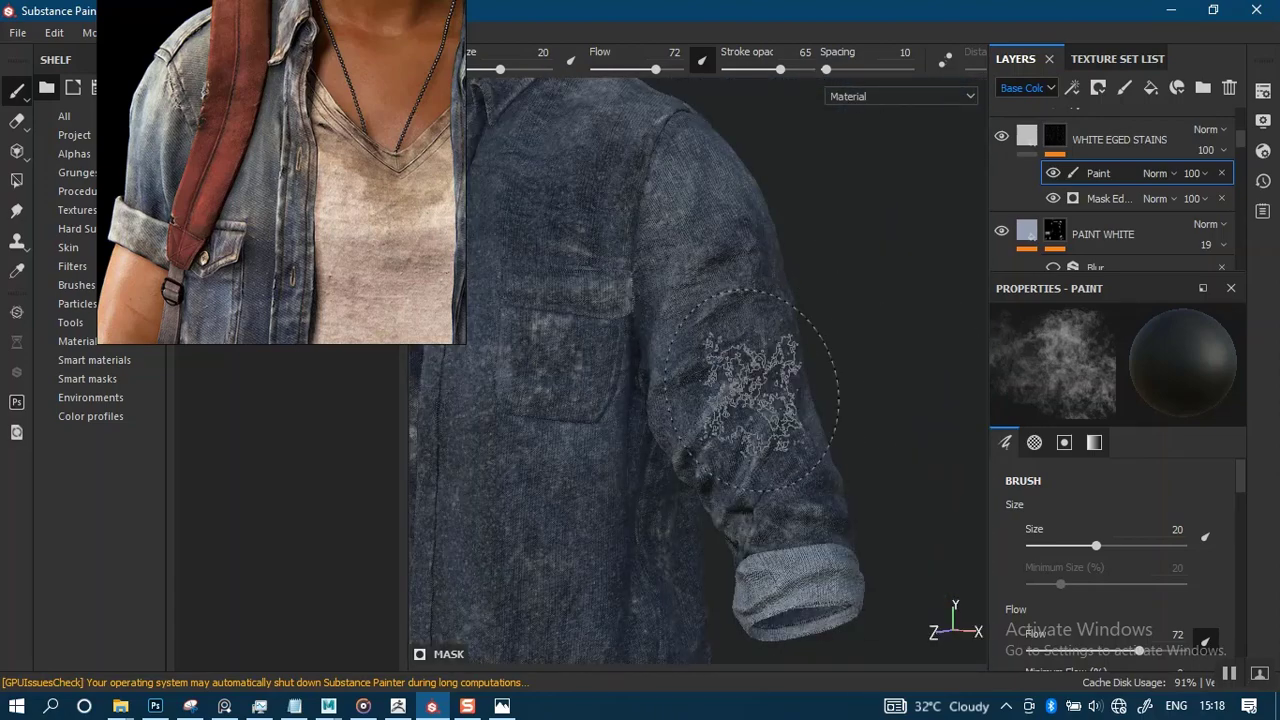
pyautogui.moveTo(750, 390)
pyautogui.keyDown('alt'); pyautogui.mouseDown()
pyautogui.moveTo(897, 386)
pyautogui.moveTo(685, 355)
pyautogui.mouseUp(); pyautogui.keyUp('alt')
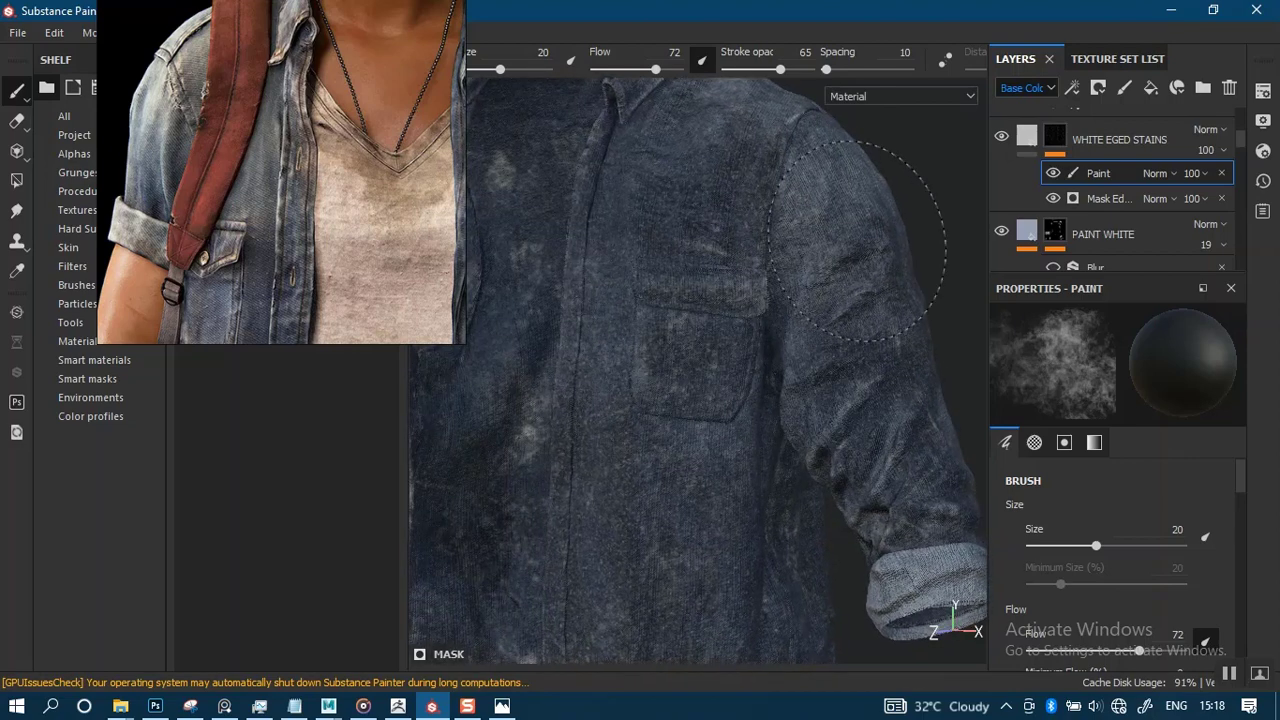
pyautogui.keyDown('alt'); pyautogui.moveTo(857, 241); pyautogui.dragTo(600, 380, button='right'); pyautogui.keyUp('alt')
pyautogui.keyDown('alt'); pyautogui.moveTo(510, 417); pyautogui.dragTo(651, 400, button='middle'); pyautogui.keyUp('alt')
pyautogui.keyDown('alt'); pyautogui.moveTo(651, 400); pyautogui.dragTo(704, 295); pyautogui.keyUp('alt')
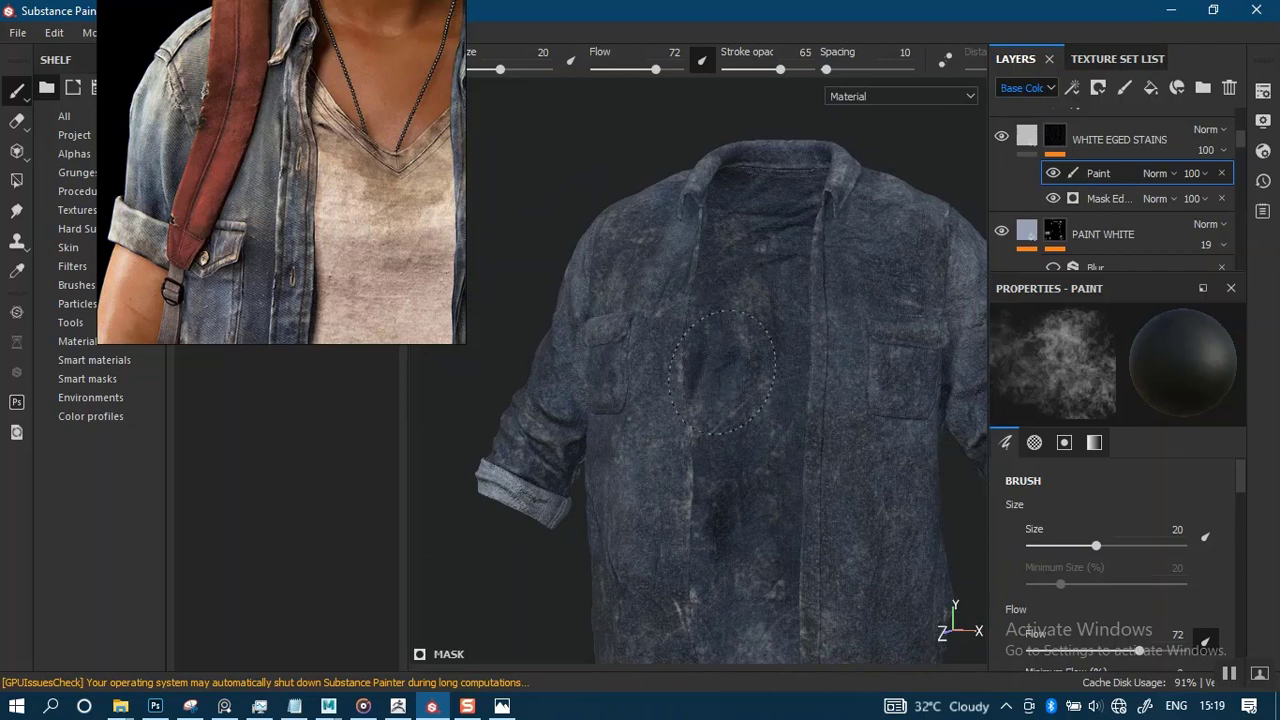
# Examine the shirt's front, hem, inner back and sleeve for remaining stains against the reference image.
pyautogui.keyDown('alt'); pyautogui.moveTo(760, 400); pyautogui.dragTo(793, 345); pyautogui.keyUp('alt')
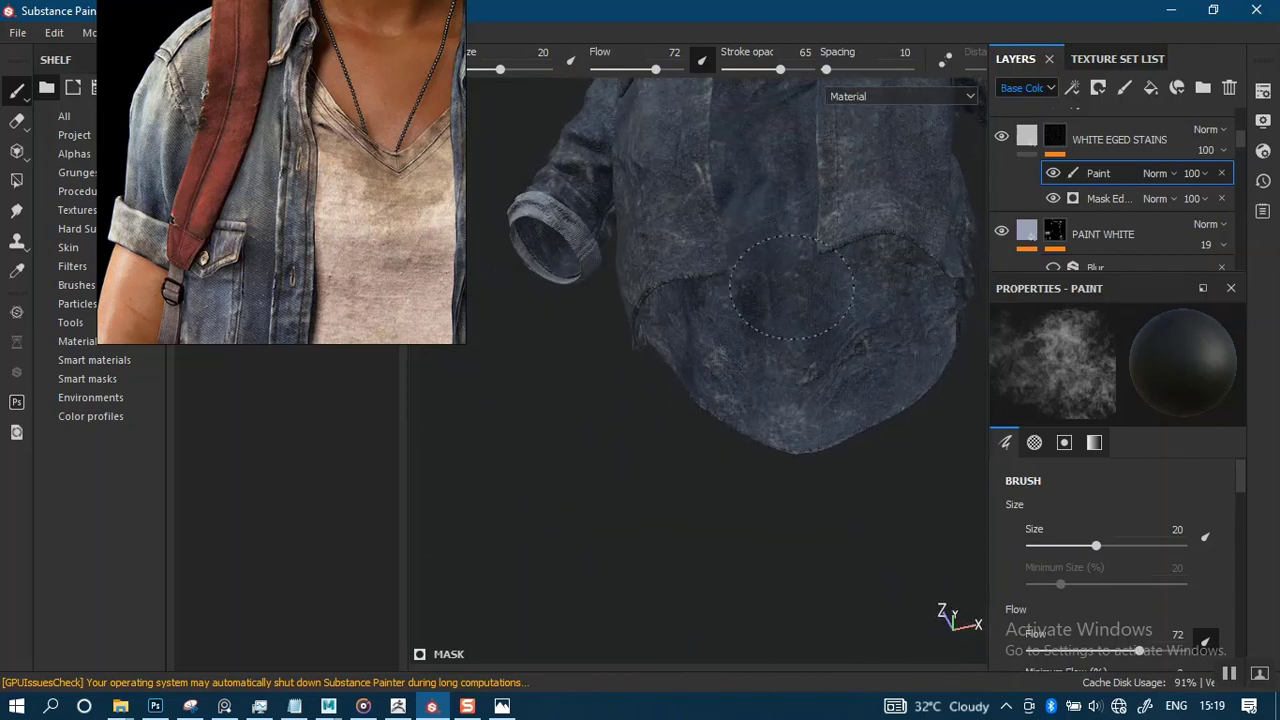
pyautogui.keyDown('alt'); pyautogui.moveTo(812, 205); pyautogui.dragTo(740, 300); pyautogui.keyUp('alt')
pyautogui.keyDown('alt'); pyautogui.moveTo(737, 418); pyautogui.dragTo(737, 330, button='middle'); pyautogui.keyUp('alt')
pyautogui.keyDown('alt'); pyautogui.moveTo(737, 330); pyautogui.dragTo(746, 486, button='right'); pyautogui.keyUp('alt')
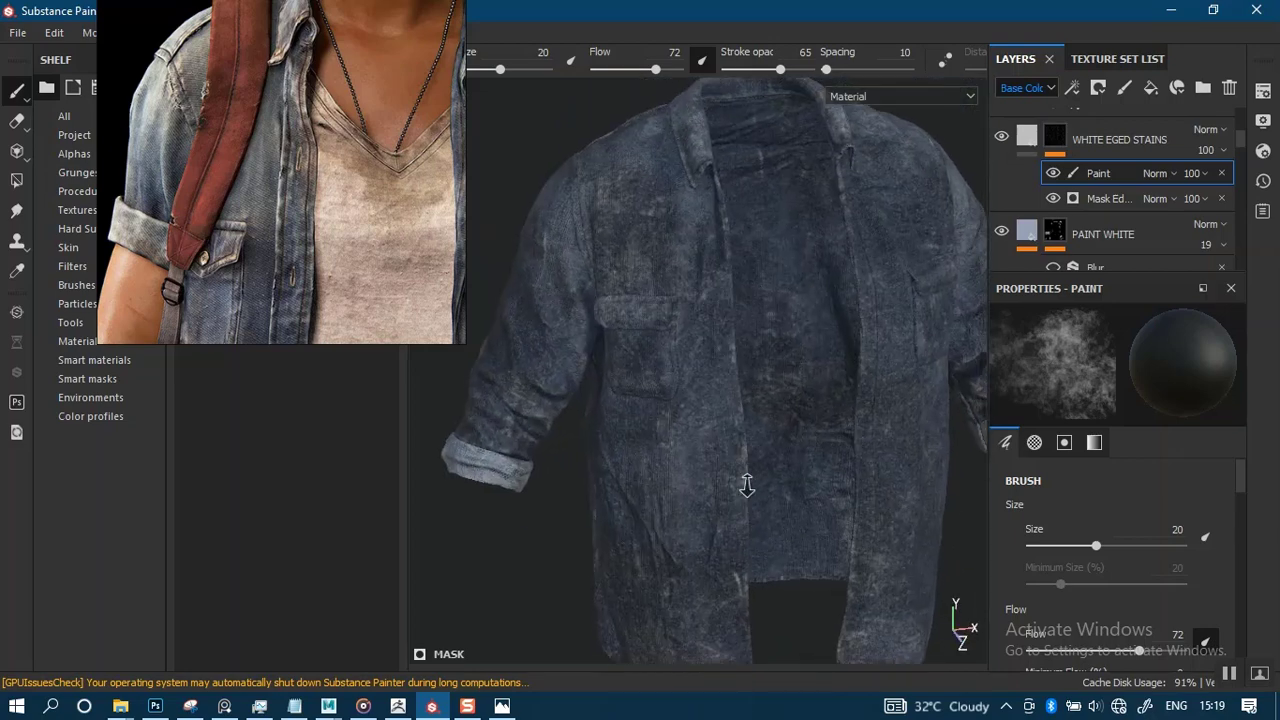
pyautogui.keyDown('alt'); pyautogui.moveTo(746, 486); pyautogui.dragTo(740, 410); pyautogui.keyUp('alt')
pyautogui.keyDown('alt'); pyautogui.moveTo(740, 410); pyautogui.dragTo(700, 480, button='right'); pyautogui.keyUp('alt')
pyautogui.keyDown('alt'); pyautogui.moveTo(700, 480); pyautogui.dragTo(789, 338, button='middle'); pyautogui.keyUp('alt')
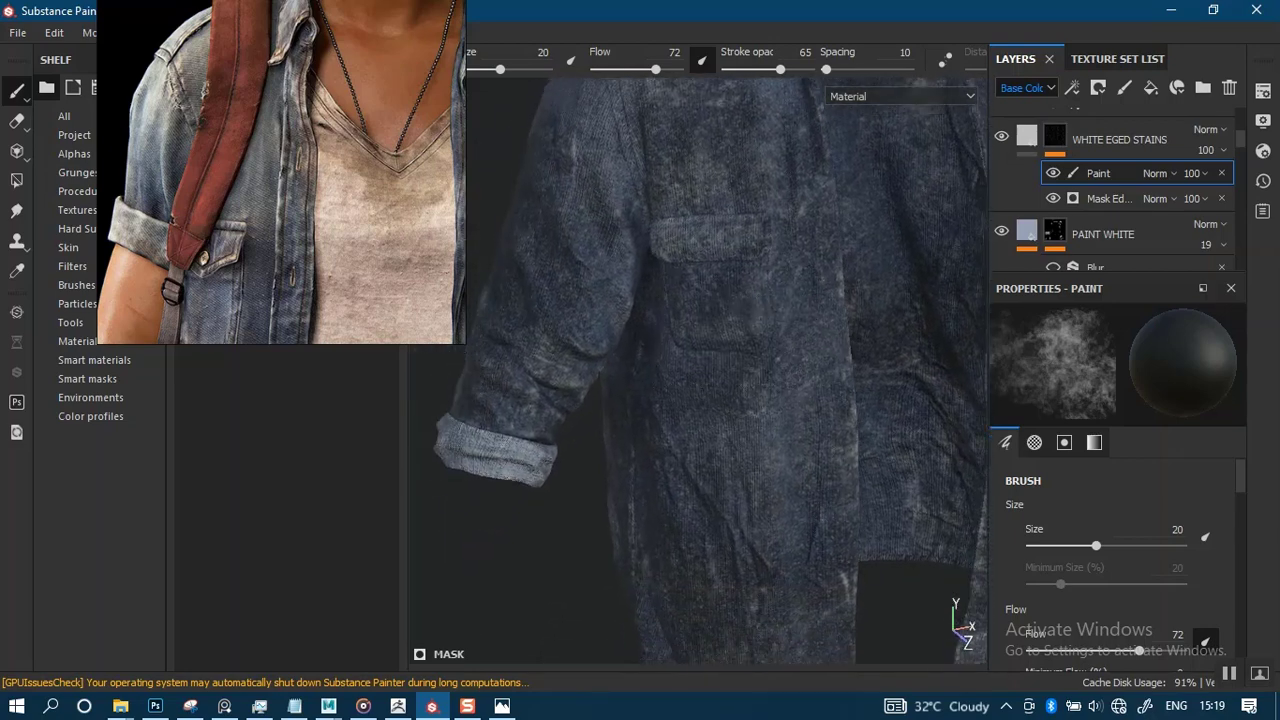
pyautogui.keyDown('alt'); pyautogui.moveTo(752, 466); pyautogui.dragTo(764, 416); pyautogui.keyUp('alt')
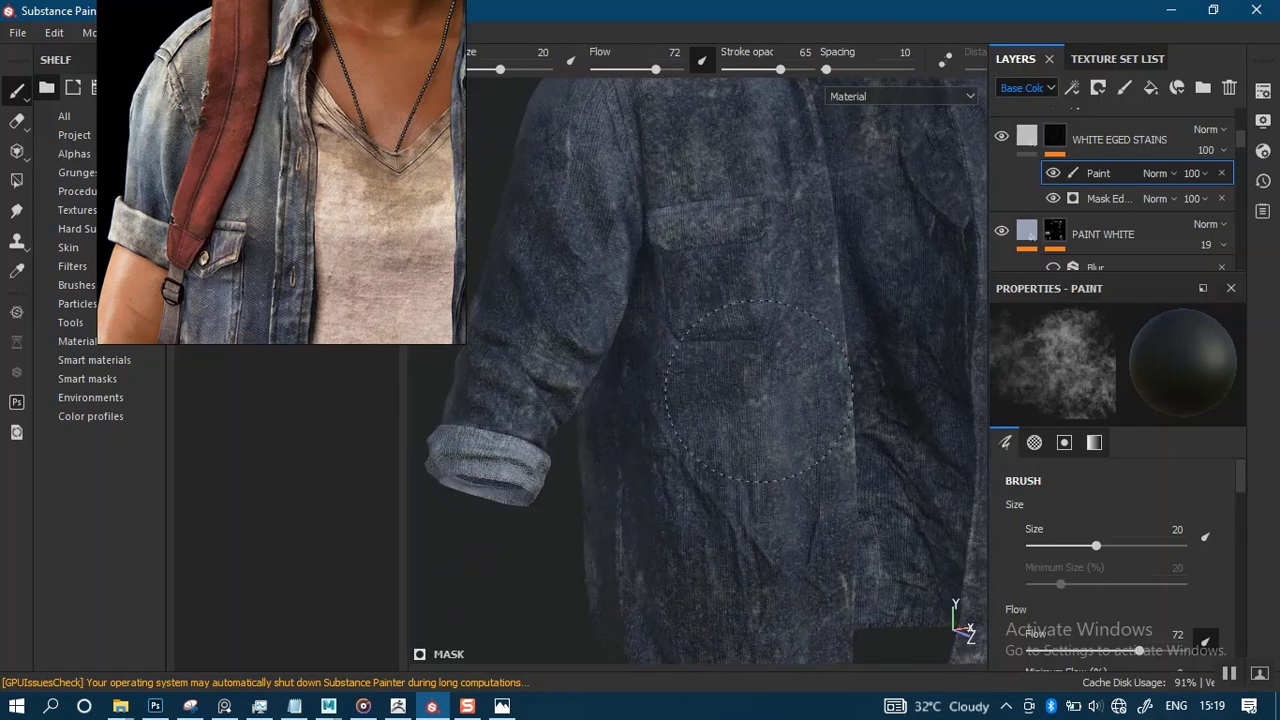
pyautogui.keyDown('alt'); pyautogui.moveTo(760, 389); pyautogui.dragTo(767, 490, button='middle'); pyautogui.keyUp('alt')
pyautogui.keyDown('alt'); pyautogui.moveTo(752, 410); pyautogui.dragTo(746, 389); pyautogui.keyUp('alt')
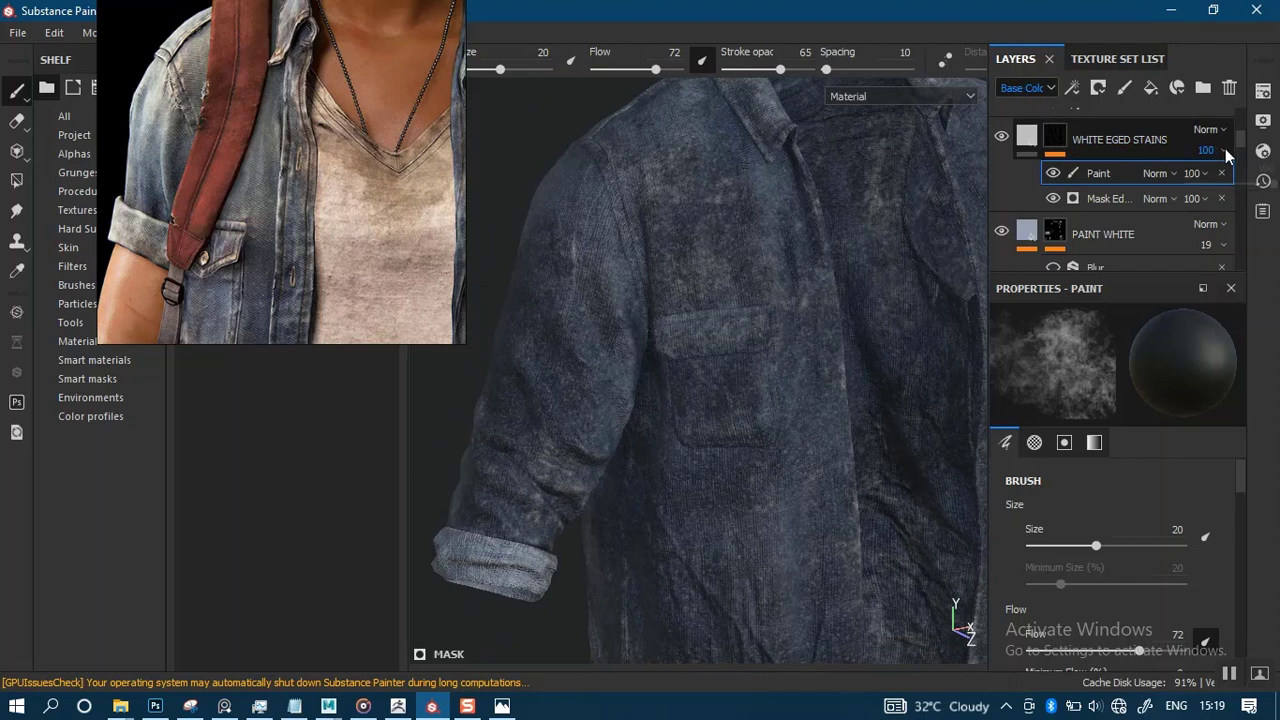
# Compare the shirt with the WHITE EGED STAINS layer hidden and shown, and set the layer's opacity to 61.
pyautogui.click(1204, 173)
pyautogui.click(1001, 136)
pyautogui.click(1001, 136)
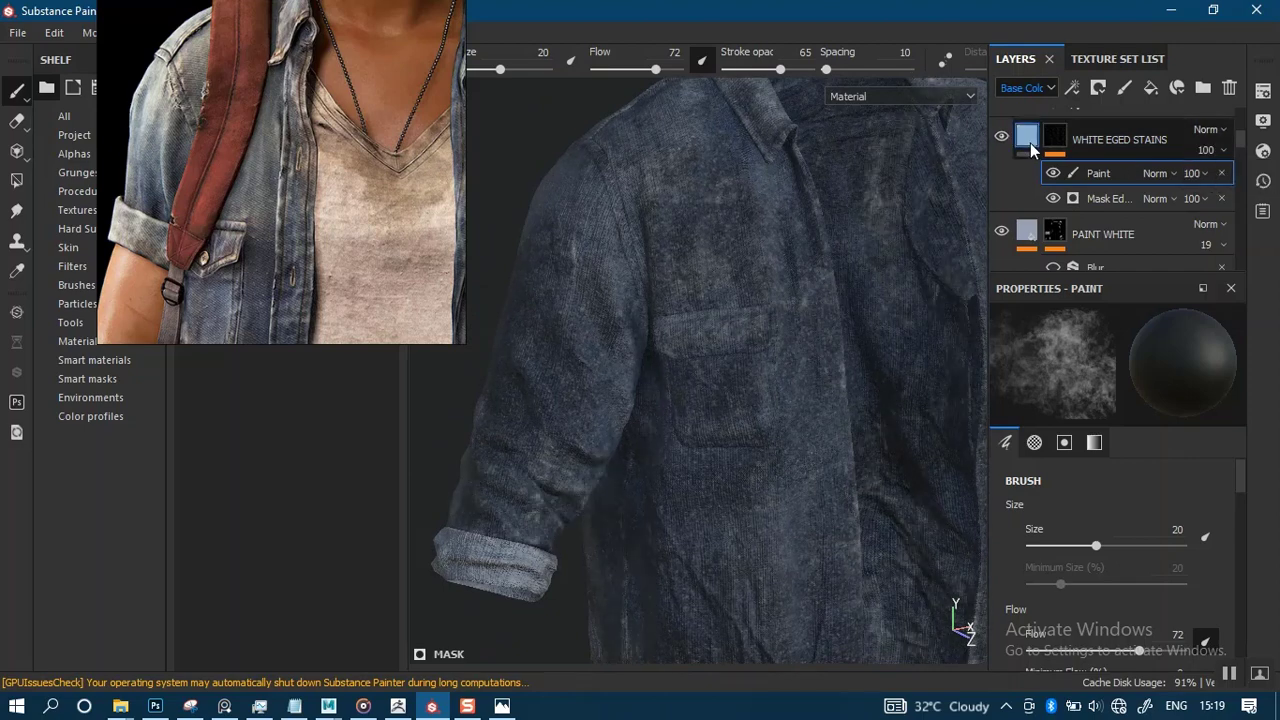
pyautogui.click(1223, 151)
pyautogui.moveTo(1228, 186); pyautogui.dragTo(1220, 192)
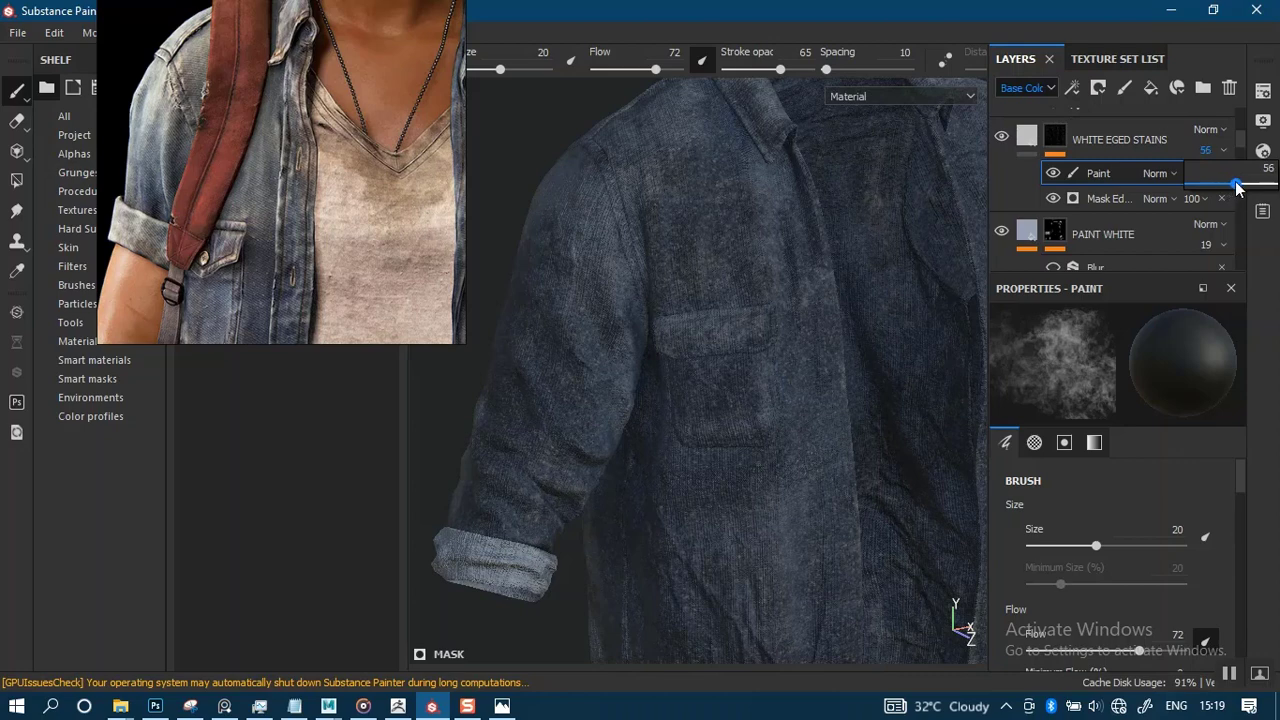
pyautogui.moveTo(1240, 186); pyautogui.dragTo(1242, 187)
# Examine the subtler edge stains on the collar, pockets, front panels and sleeves from several angles and distances.
pyautogui.keyDown('alt'); pyautogui.moveTo(806, 350); pyautogui.dragTo(762, 226, button='right'); pyautogui.keyUp('alt')
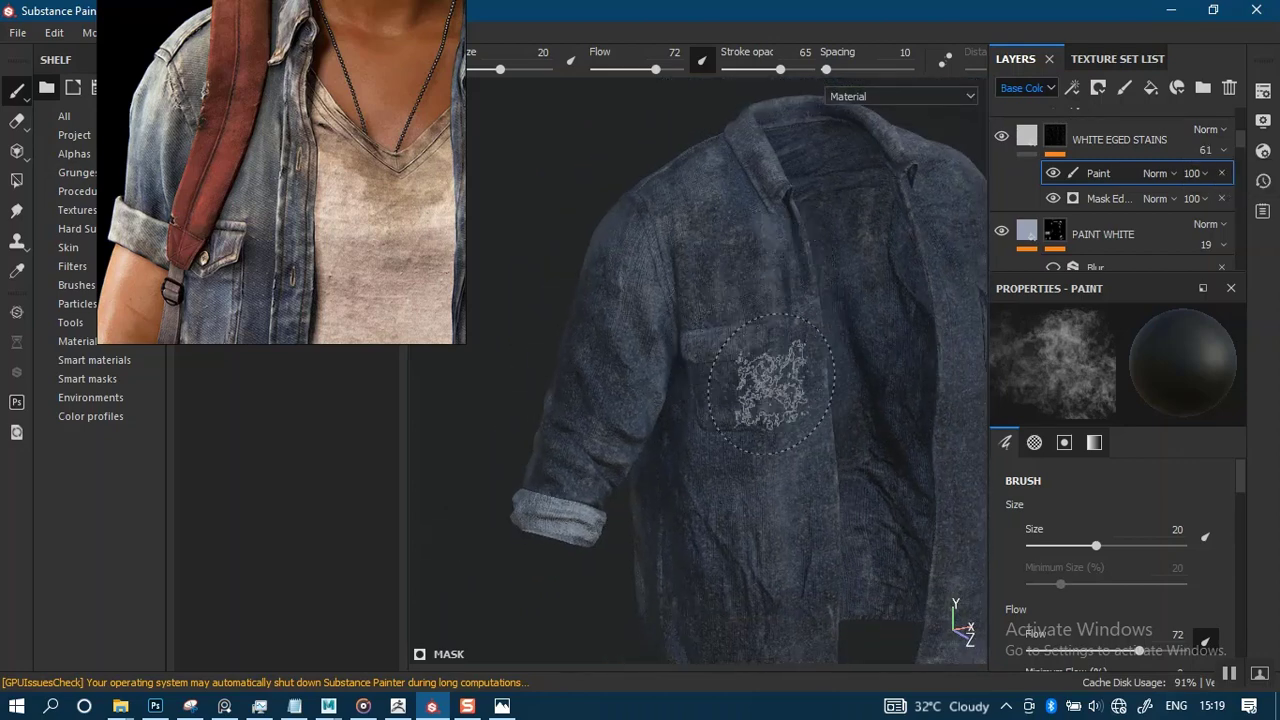
pyautogui.keyDown('alt'); pyautogui.moveTo(777, 380); pyautogui.dragTo(805, 243, button='right'); pyautogui.keyUp('alt')
pyautogui.keyDown('alt'); pyautogui.moveTo(804, 361); pyautogui.dragTo(754, 337, button='middle'); pyautogui.keyUp('alt')
pyautogui.keyDown('alt'); pyautogui.moveTo(754, 337); pyautogui.dragTo(777, 434, button='right'); pyautogui.keyUp('alt')
pyautogui.keyDown('alt'); pyautogui.moveTo(740, 400); pyautogui.dragTo(720, 362); pyautogui.keyUp('alt')
pyautogui.keyDown('alt'); pyautogui.moveTo(800, 366); pyautogui.dragTo(799, 389); pyautogui.keyUp('alt')
pyautogui.keyDown('alt'); pyautogui.moveTo(799, 389); pyautogui.dragTo(803, 383, button='right'); pyautogui.keyUp('alt')
pyautogui.keyDown('alt'); pyautogui.moveTo(803, 383); pyautogui.dragTo(777, 320, button='middle'); pyautogui.keyUp('alt')
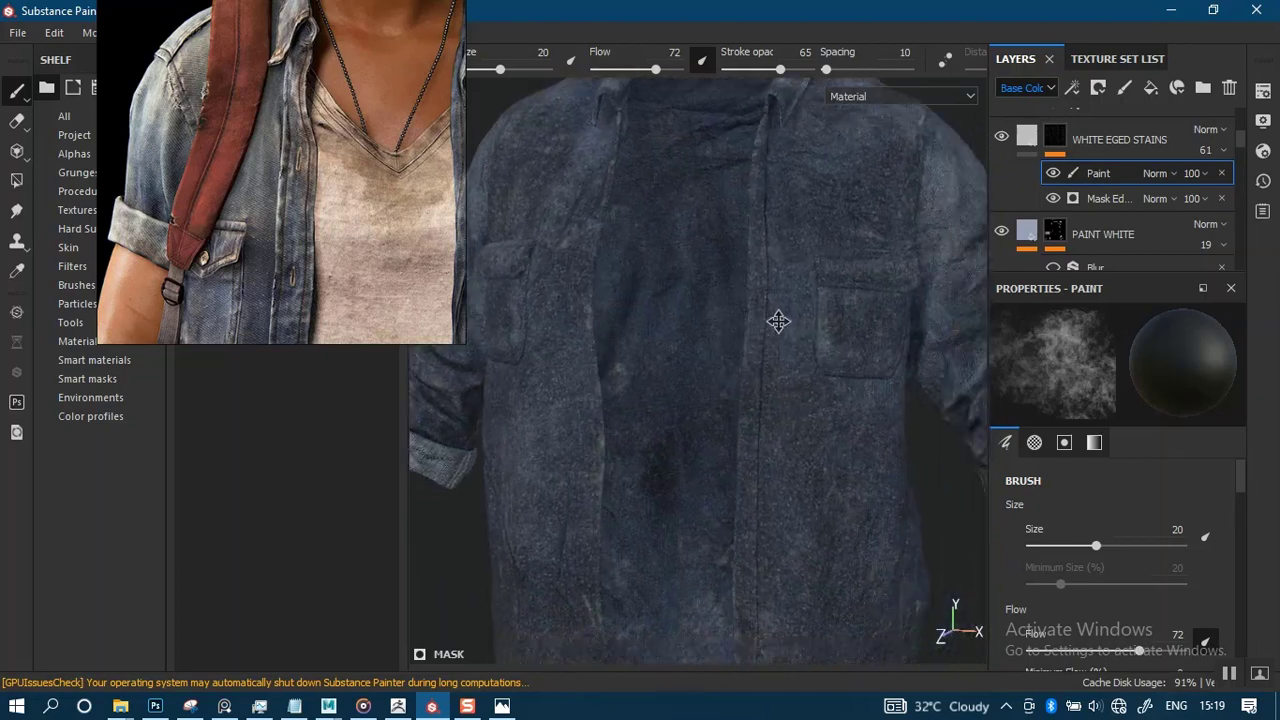
pyautogui.keyDown('alt'); pyautogui.moveTo(777, 320); pyautogui.dragTo(826, 331, button='right'); pyautogui.keyUp('alt')
pyautogui.keyDown('alt'); pyautogui.moveTo(826, 331); pyautogui.dragTo(866, 371); pyautogui.keyUp('alt')
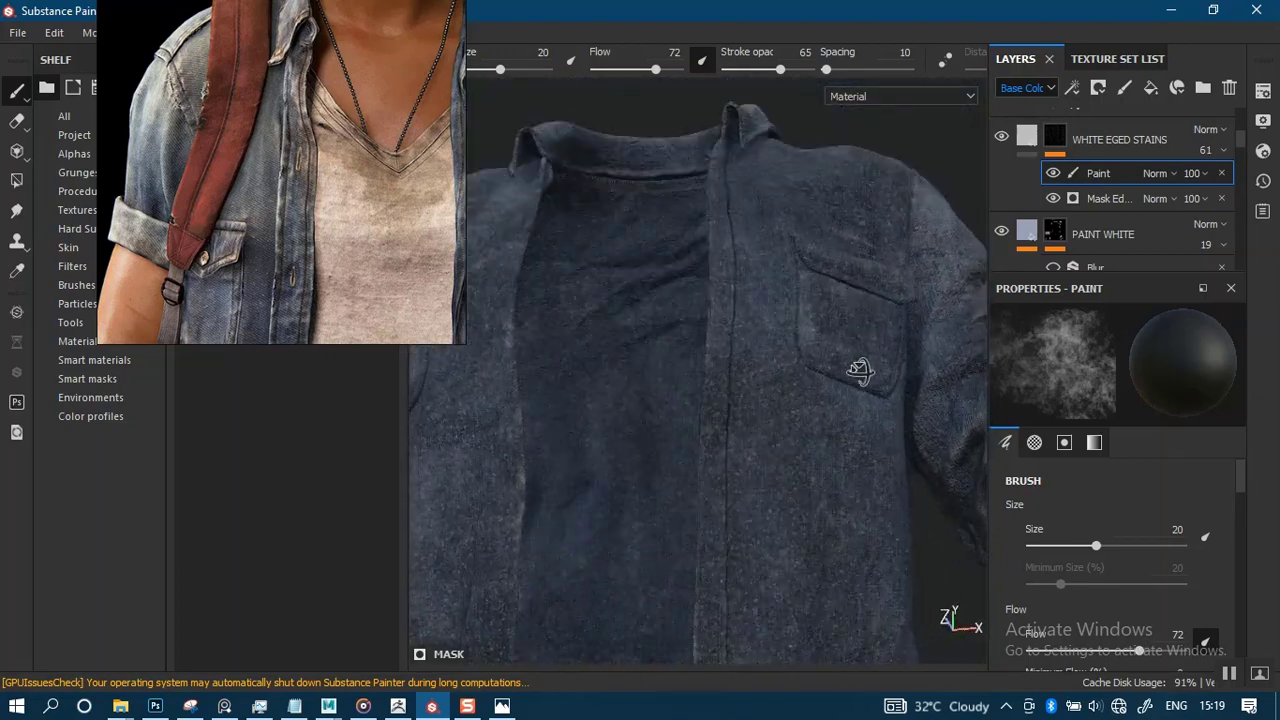
pyautogui.keyDown('alt'); pyautogui.moveTo(866, 371); pyautogui.dragTo(808, 386, button='right'); pyautogui.keyUp('alt')
pyautogui.keyDown('alt'); pyautogui.moveTo(808, 386); pyautogui.dragTo(800, 403); pyautogui.keyUp('alt')
pyautogui.keyDown('alt'); pyautogui.moveTo(824, 356); pyautogui.dragTo(828, 420, button='middle'); pyautogui.keyUp('alt')
pyautogui.moveTo(828, 420)
pyautogui.keyDown('alt'); pyautogui.mouseDown()
pyautogui.moveTo(812, 384)
pyautogui.moveTo(841, 371)
pyautogui.mouseUp(); pyautogui.keyUp('alt')
pyautogui.moveTo(831, 368)
pyautogui.keyDown('alt'); pyautogui.mouseDown(button='right')
pyautogui.moveTo(831, 463)
pyautogui.moveTo(820, 466)
pyautogui.moveTo(830, 315)
pyautogui.mouseUp(button='right'); pyautogui.keyUp('alt')
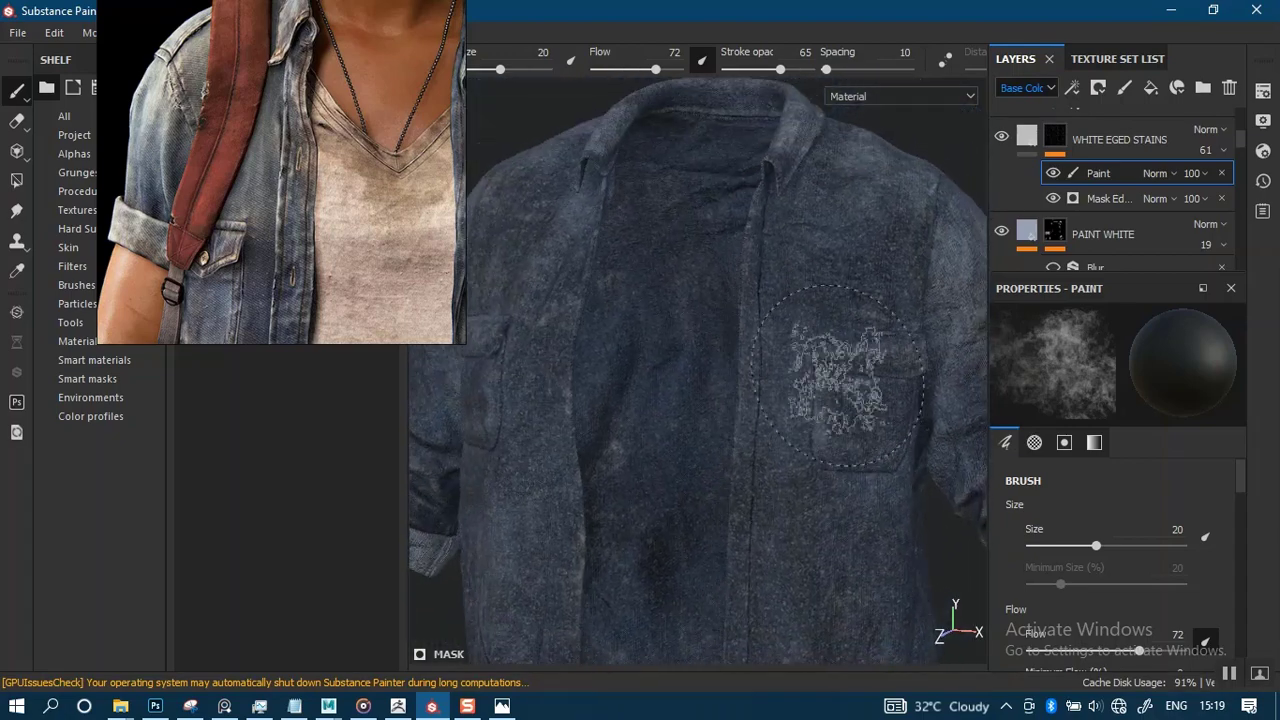
# Duplicate the WHITE EGED STAINS layer together with its mask effects.
pyautogui.click(1078, 138)
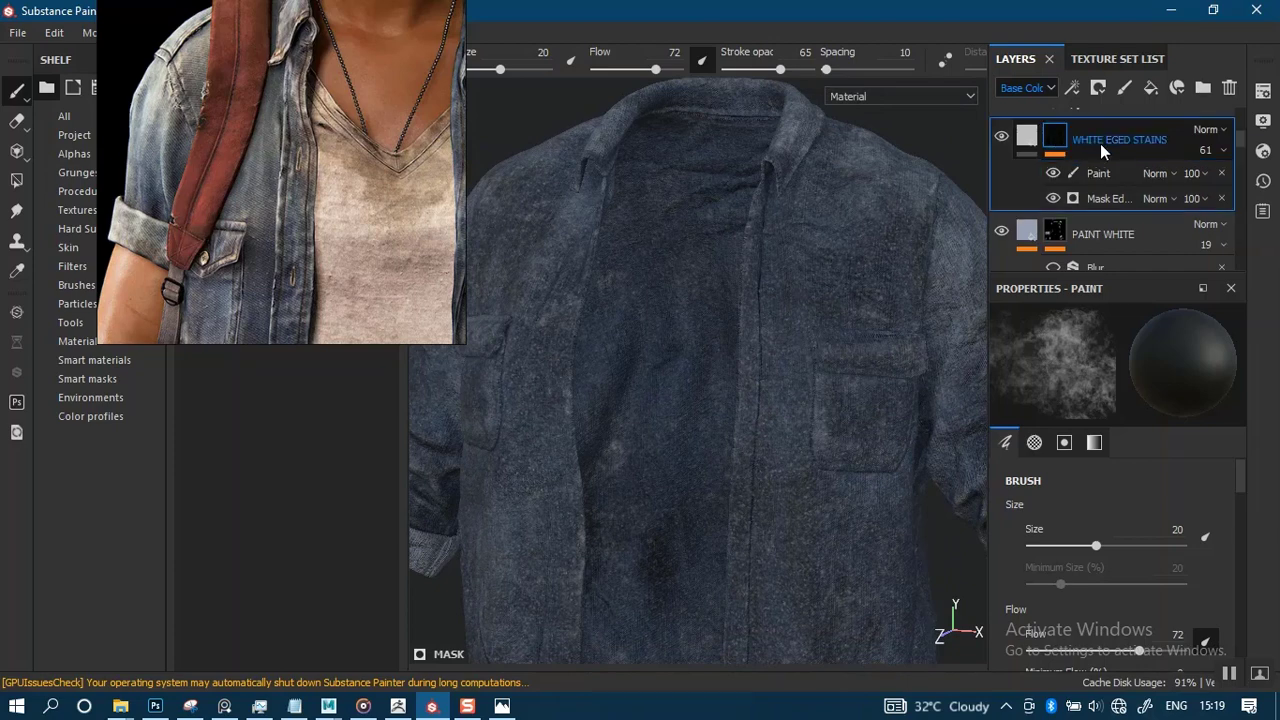
pyautogui.click(1095, 174)
pyautogui.hotkey('ctrl', 'd')
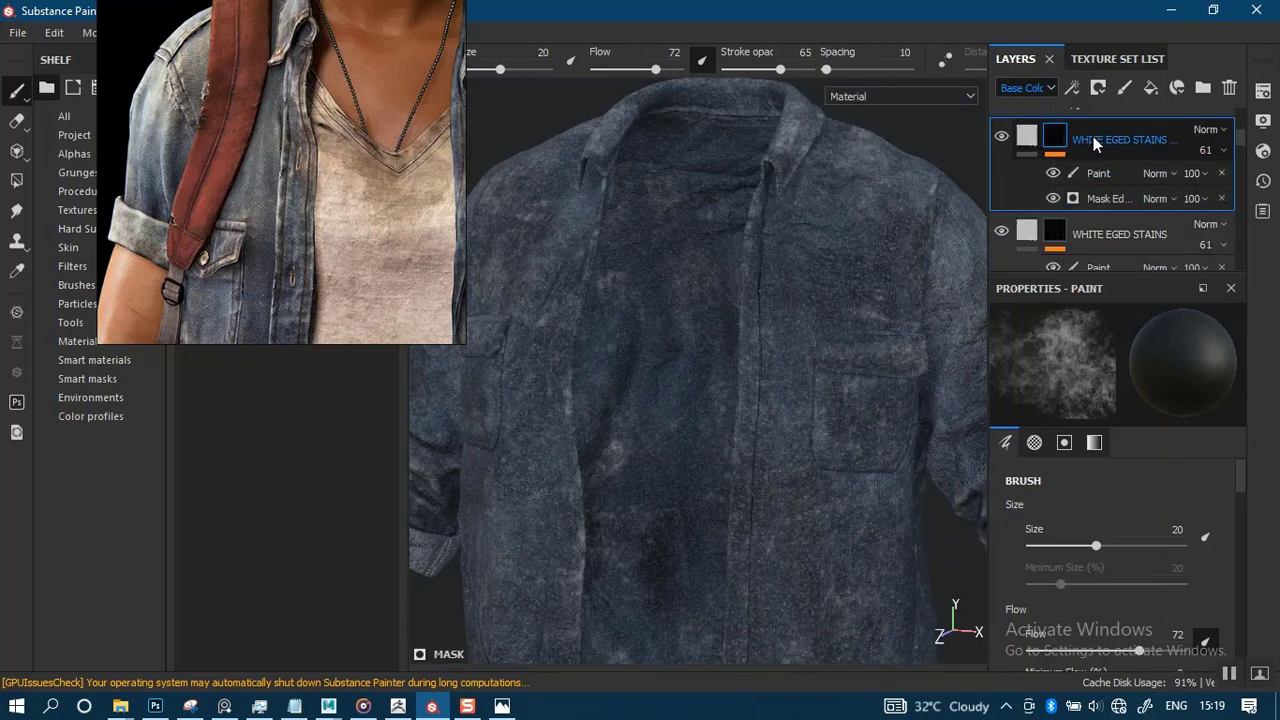
# Give the duplicated WHITE EGED STAINS layer a fresh black mask and apply the Fabric Thread smart mask to it.
pyautogui.rightClick(1060, 142)
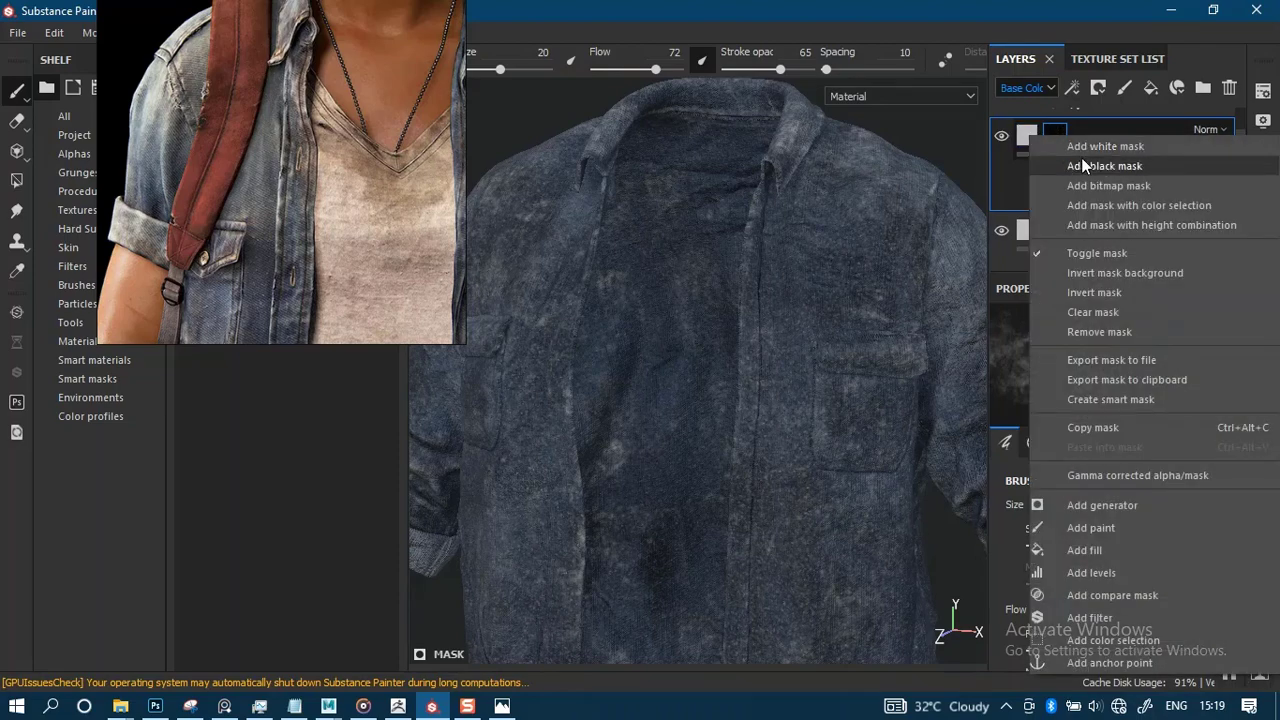
pyautogui.click(1090, 167)
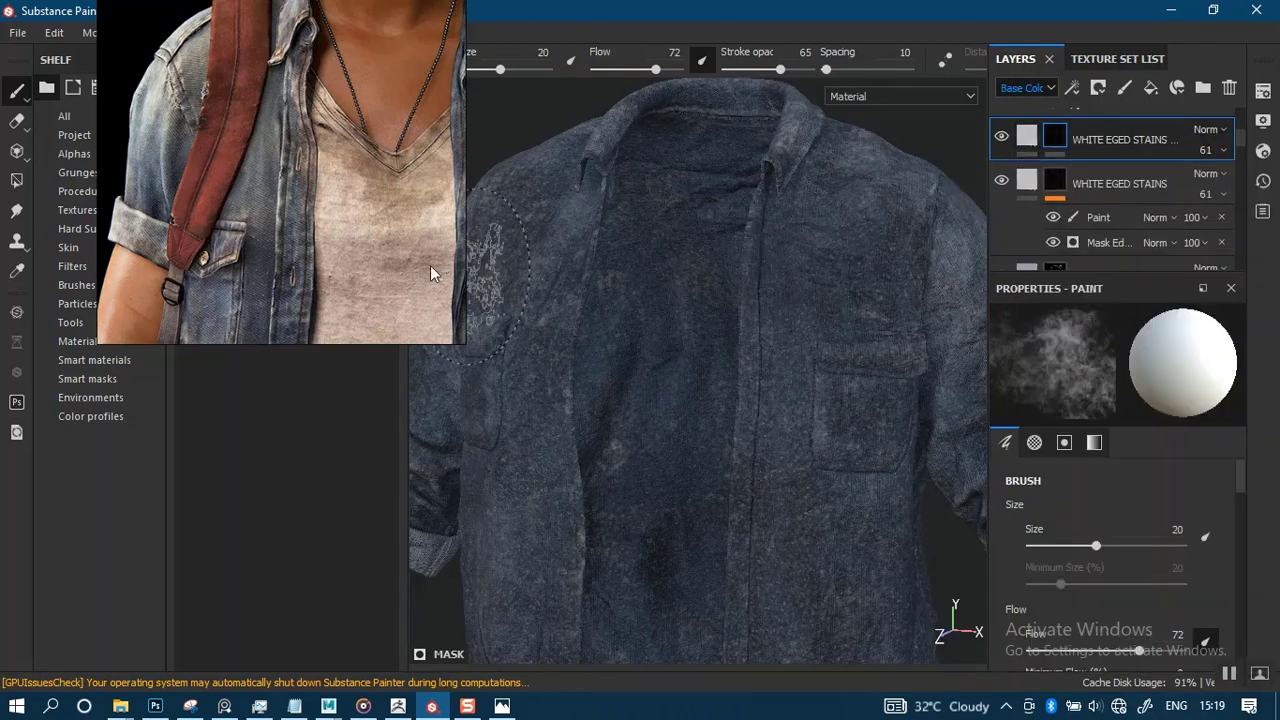
pyautogui.keyDown('alt'); pyautogui.moveTo(604, 362); pyautogui.dragTo(640, 365); pyautogui.keyUp('alt')
pyautogui.keyDown('alt'); pyautogui.moveTo(640, 365); pyautogui.dragTo(540, 330, button='right'); pyautogui.keyUp('alt')
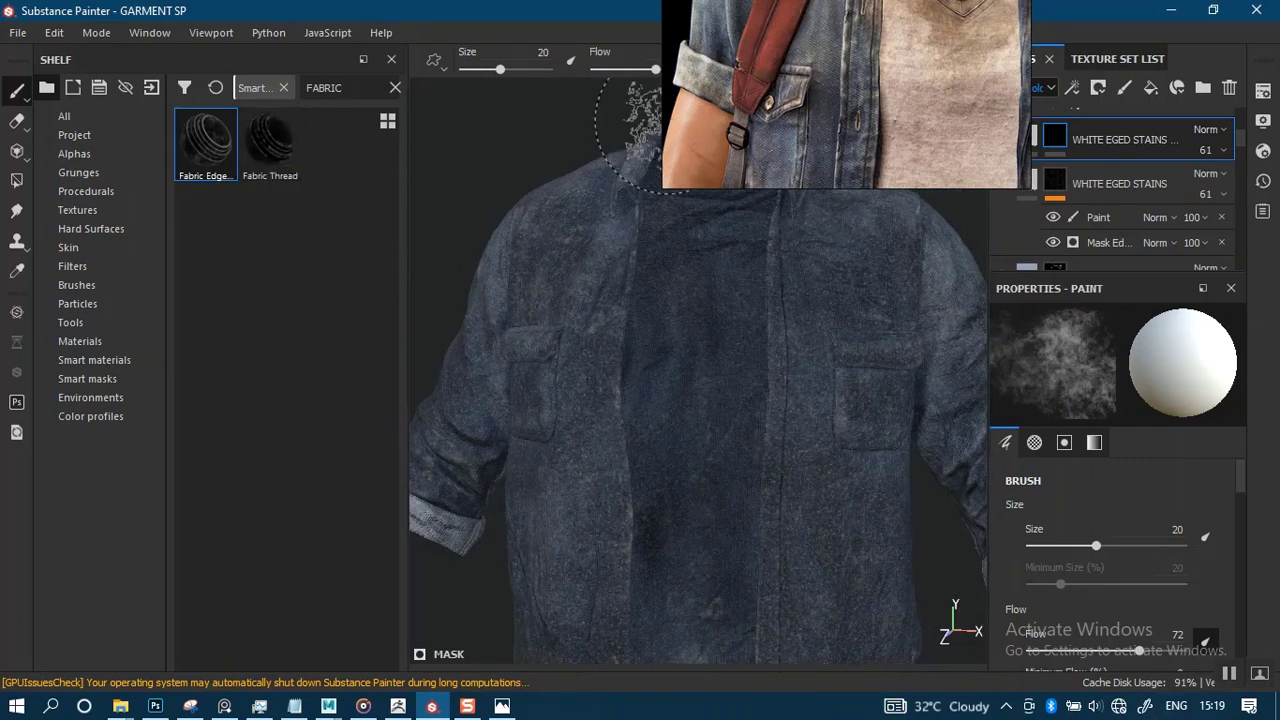
pyautogui.moveTo(753, 112)
pyautogui.mouseDown()
pyautogui.moveTo(533, 111)
pyautogui.moveTo(515, 163)
pyautogui.mouseUp()
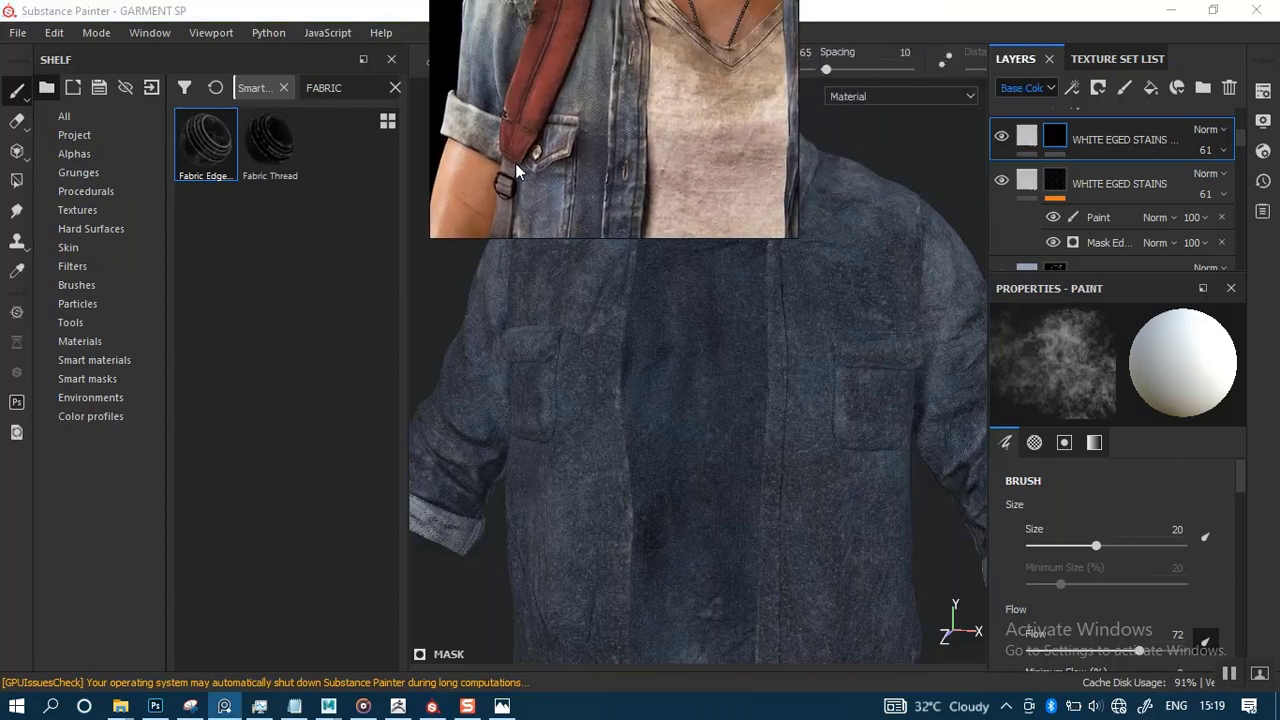
pyautogui.moveTo(274, 148)
pyautogui.mouseDown()
pyautogui.moveTo(634, 226)
pyautogui.moveTo(1052, 139)
pyautogui.mouseUp()
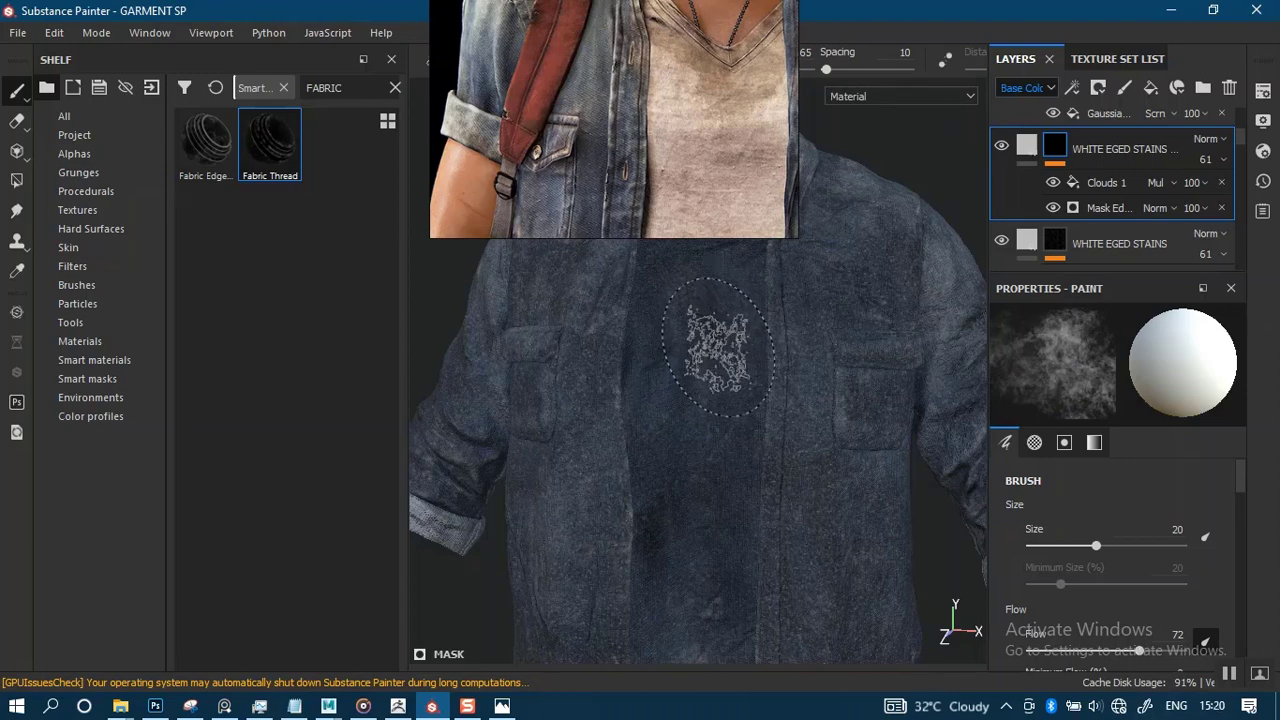
# Compare the upper front and pocket with the Fabric Thread masked stains layer hidden and shown.
pyautogui.keyDown('alt'); pyautogui.moveTo(754, 486); pyautogui.dragTo(680, 440); pyautogui.keyUp('alt')
pyautogui.keyDown('alt'); pyautogui.moveTo(643, 371); pyautogui.dragTo(745, 425); pyautogui.keyUp('alt')
pyautogui.keyDown('alt'); pyautogui.moveTo(843, 394); pyautogui.dragTo(852, 500, button='right'); pyautogui.keyUp('alt')
pyautogui.keyDown('alt'); pyautogui.moveTo(872, 410); pyautogui.dragTo(890, 490, button='right'); pyautogui.keyUp('alt')
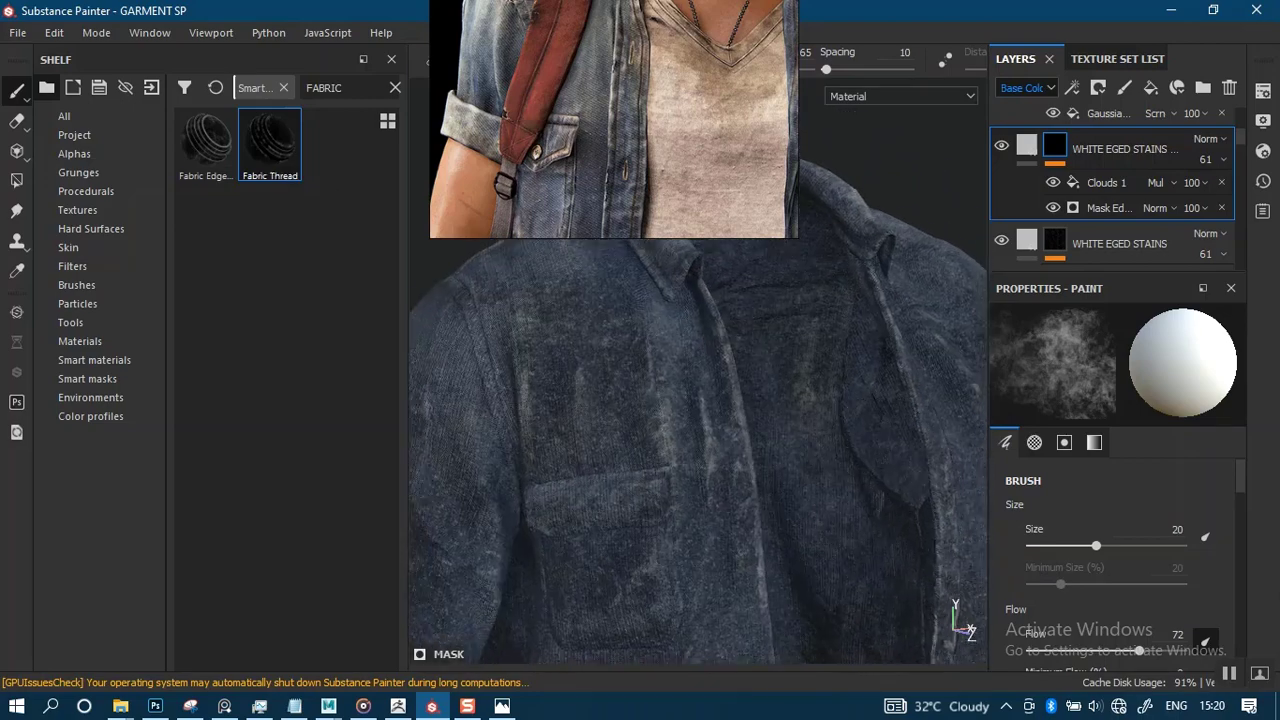
pyautogui.click(1025, 154)
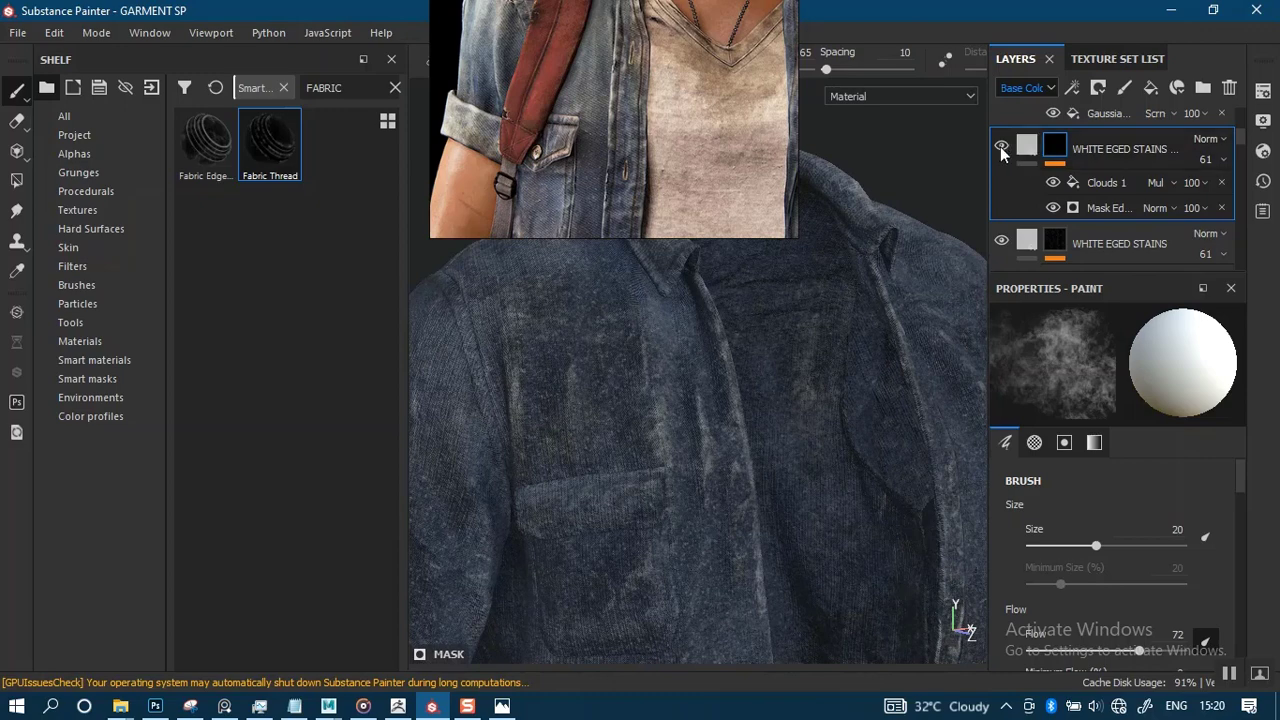
pyautogui.click(1001, 147)
pyautogui.click(1001, 147)
pyautogui.click(1001, 144)
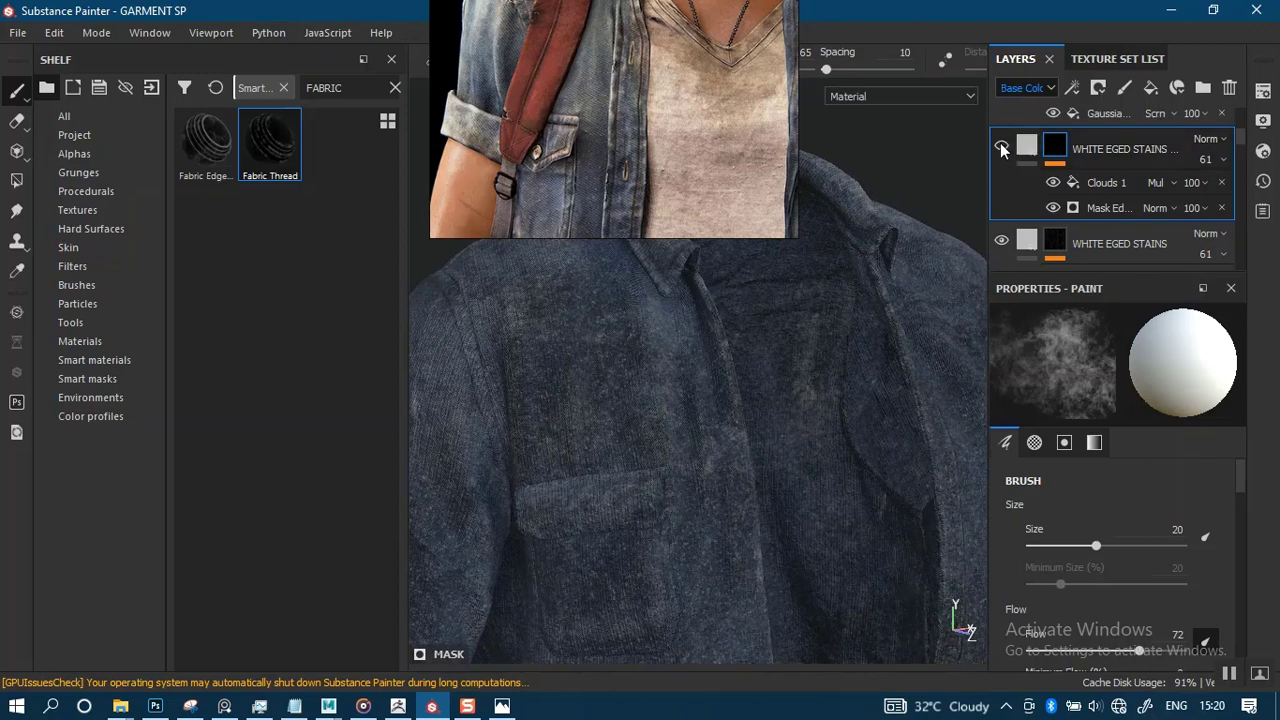
pyautogui.click(1000, 144)
# Examine the sleeves, front panels and opposite pocket, comparing them with the duplicated stains layer hidden and shown.
pyautogui.keyDown('alt'); pyautogui.moveTo(824, 436); pyautogui.dragTo(846, 180, button='right'); pyautogui.keyUp('alt')
pyautogui.keyDown('alt'); pyautogui.moveTo(797, 390); pyautogui.dragTo(823, 277, button='middle'); pyautogui.keyUp('alt')
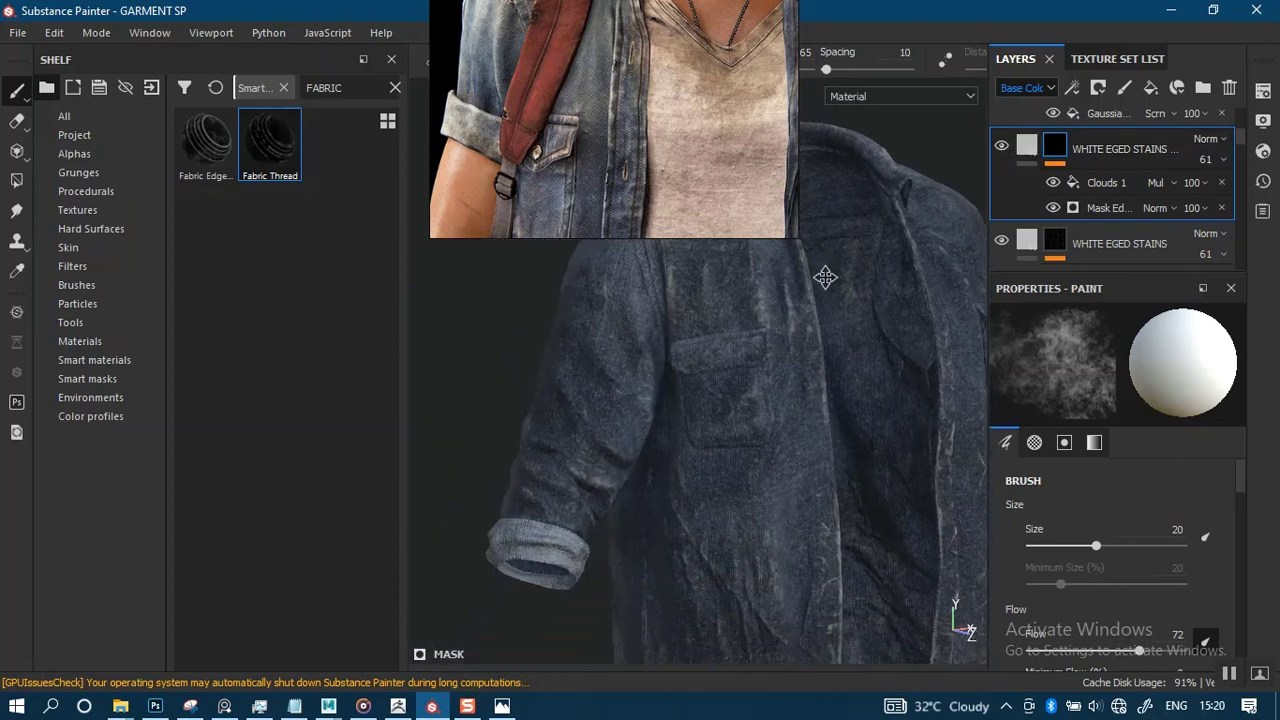
pyautogui.keyDown('alt'); pyautogui.moveTo(823, 277); pyautogui.dragTo(794, 309); pyautogui.keyUp('alt')
pyautogui.keyDown('alt'); pyautogui.moveTo(794, 309); pyautogui.dragTo(794, 414, button='right'); pyautogui.keyUp('alt')
pyautogui.moveTo(794, 414)
pyautogui.keyDown('alt'); pyautogui.mouseDown(button='middle')
pyautogui.moveTo(813, 396)
pyautogui.moveTo(743, 406)
pyautogui.mouseUp(button='middle'); pyautogui.keyUp('alt')
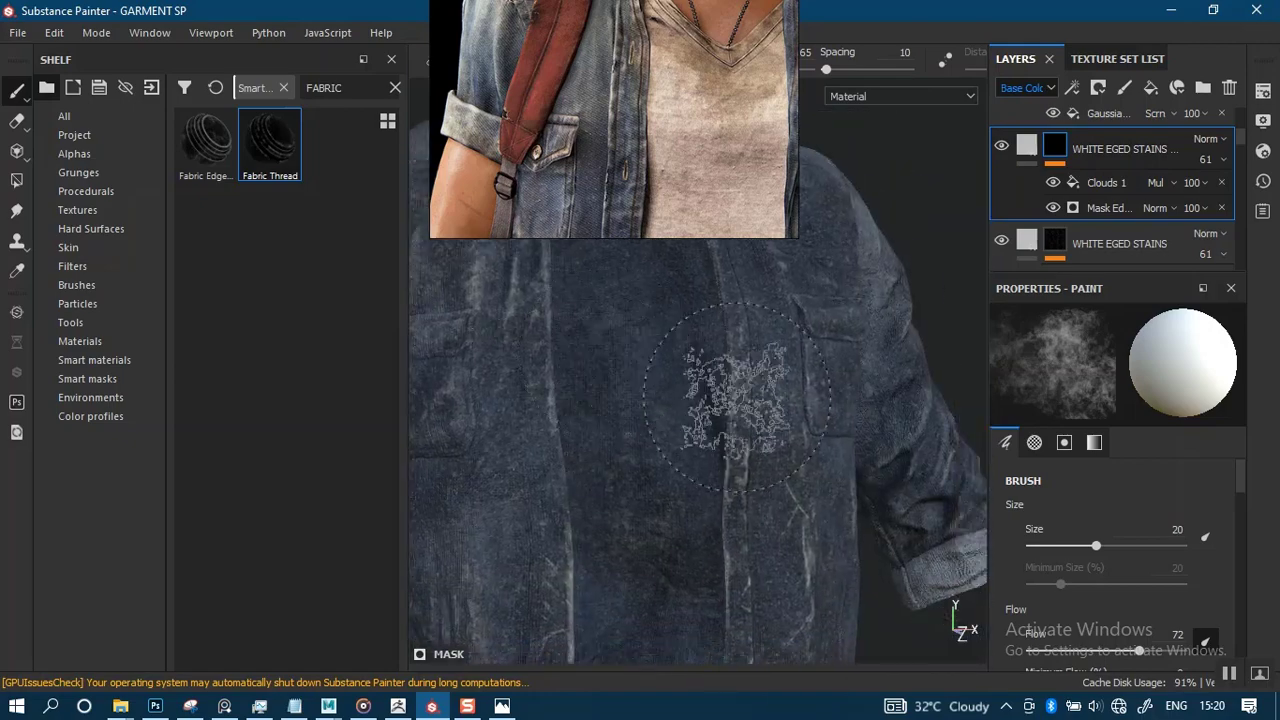
pyautogui.keyDown('alt'); pyautogui.moveTo(743, 406); pyautogui.dragTo(694, 386); pyautogui.keyUp('alt')
pyautogui.keyDown('alt'); pyautogui.moveTo(694, 386); pyautogui.dragTo(608, 384, button='middle'); pyautogui.keyUp('alt')
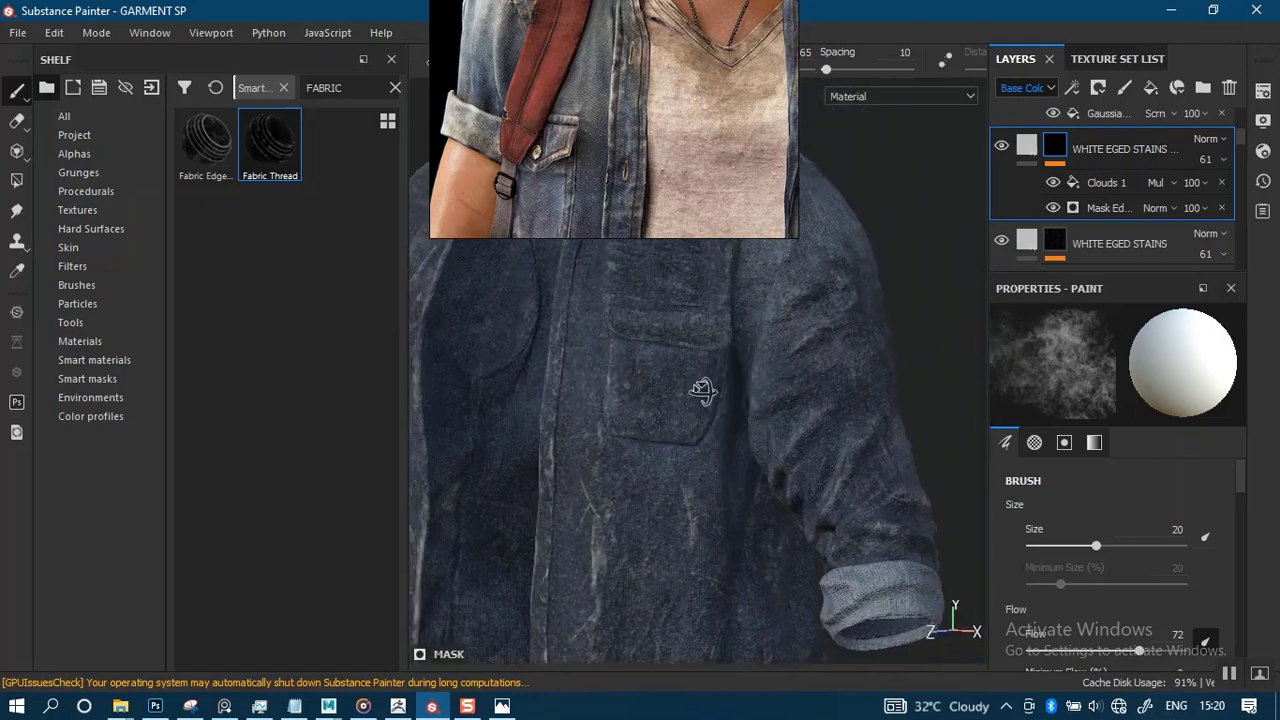
pyautogui.click(1001, 146)
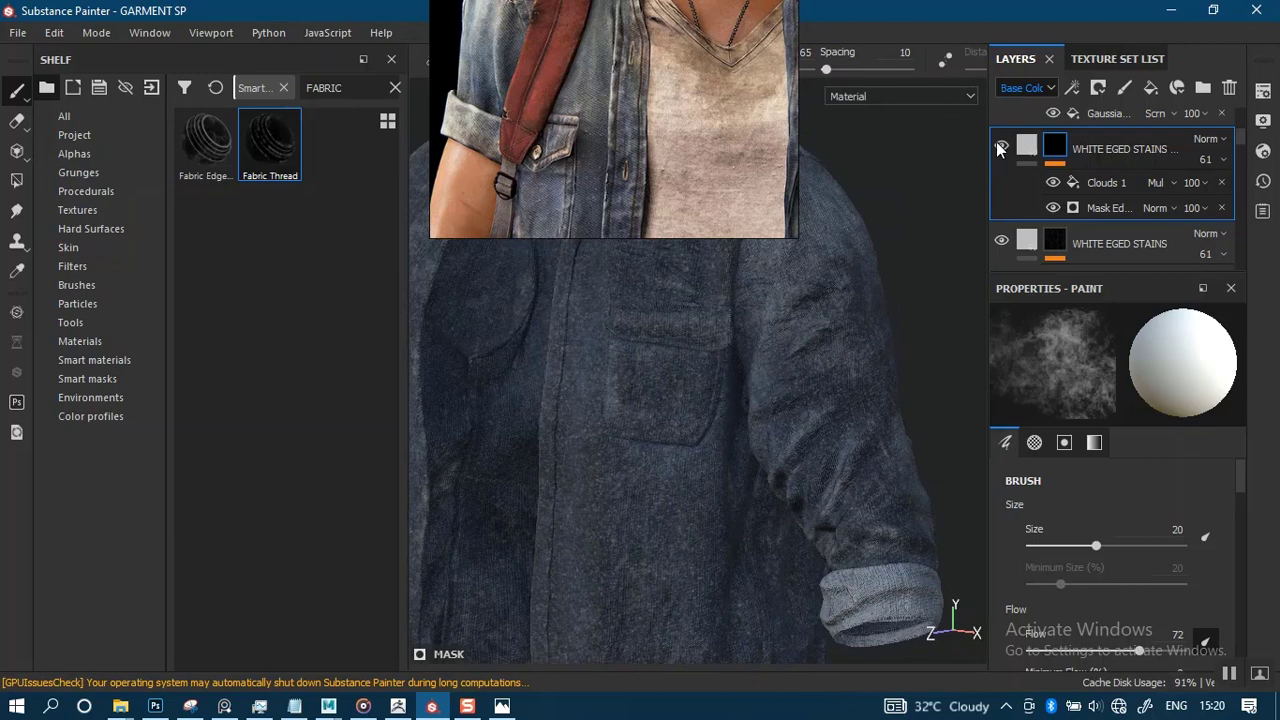
pyautogui.click(1001, 146)
pyautogui.click(1001, 146)
pyautogui.click(1001, 146)
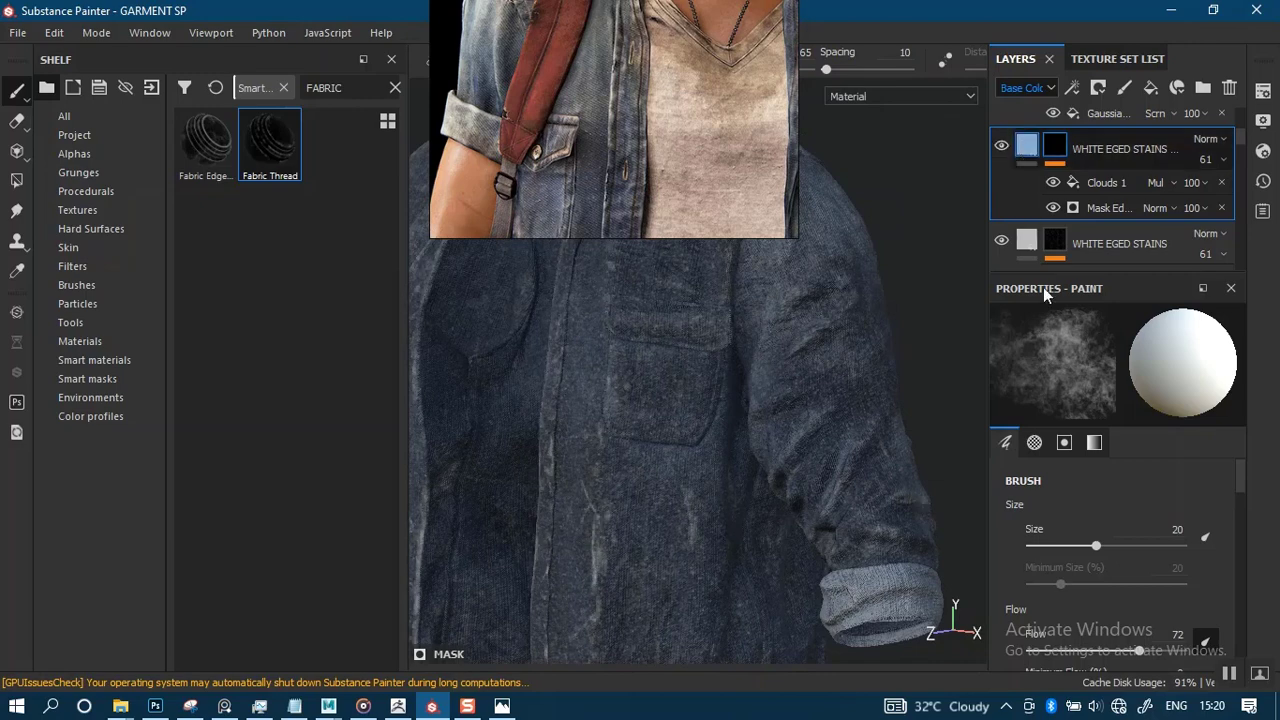
# Sample the denim's blue as the duplicated layer's base color, brighten it to a value of about 0.618, and check its effect.
pyautogui.click(1078, 535)
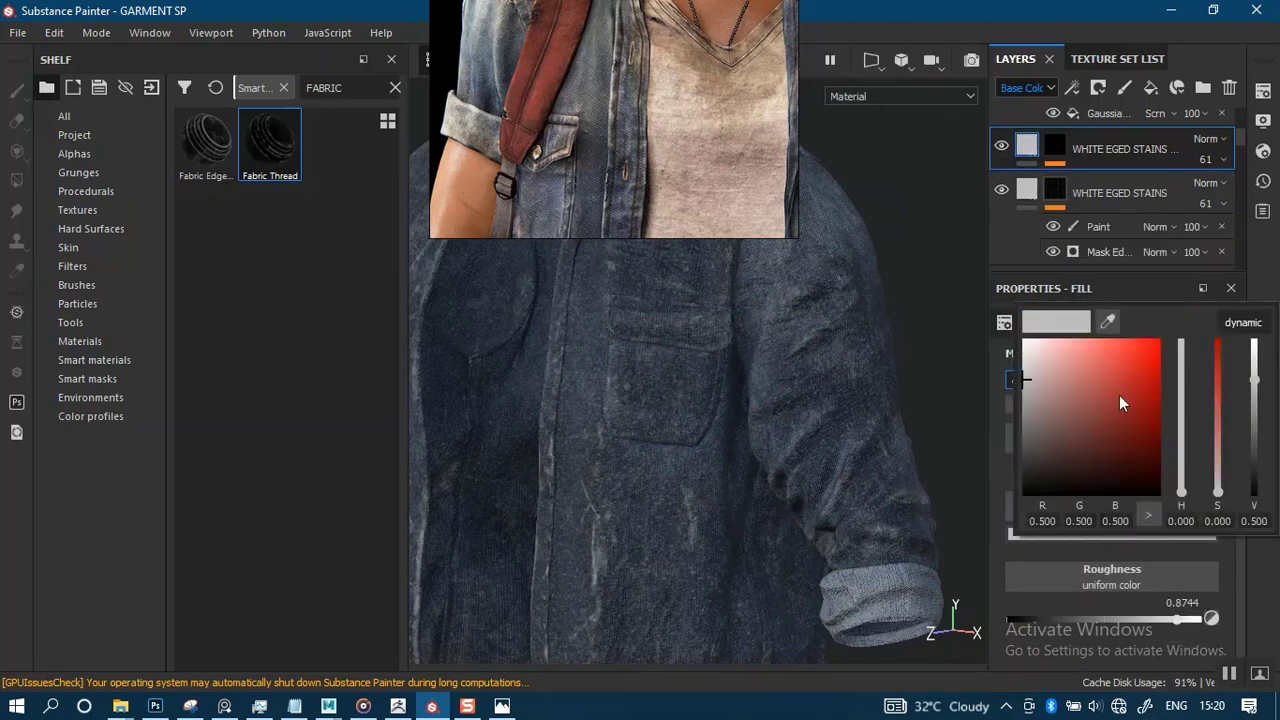
pyautogui.click(1104, 325)
pyautogui.click(720, 476)
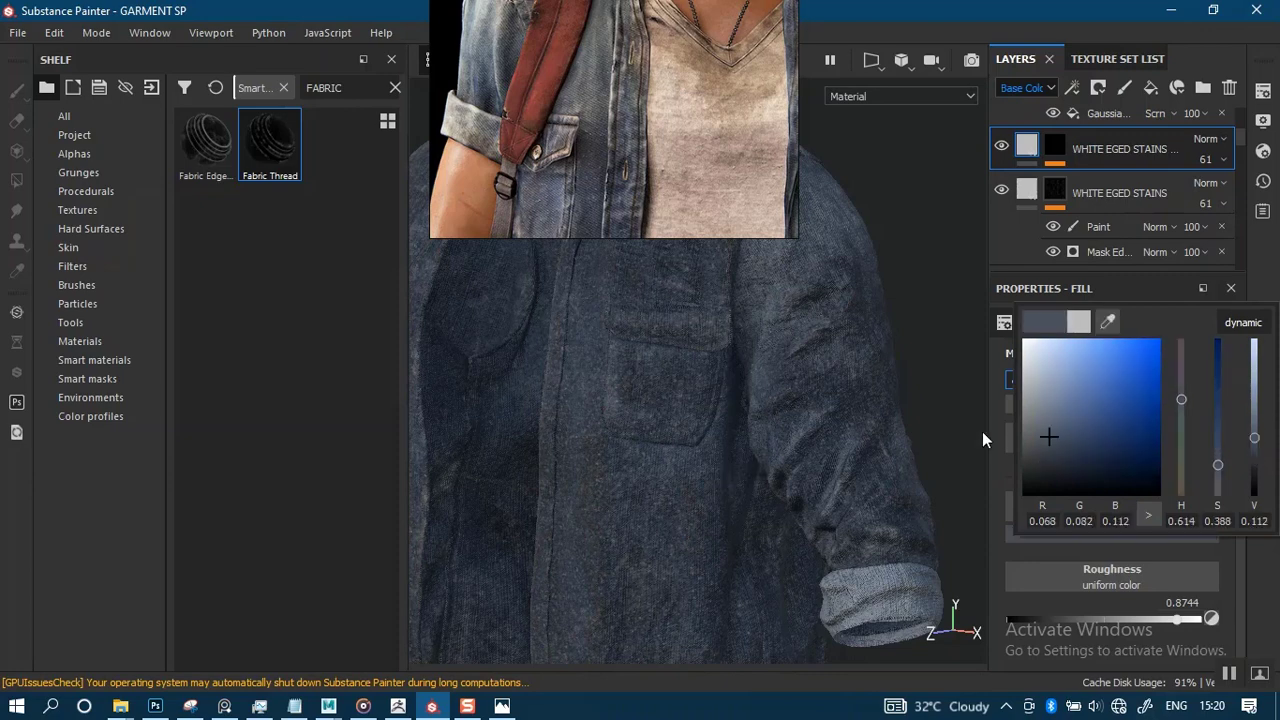
pyautogui.moveTo(1253, 436); pyautogui.dragTo(1258, 374)
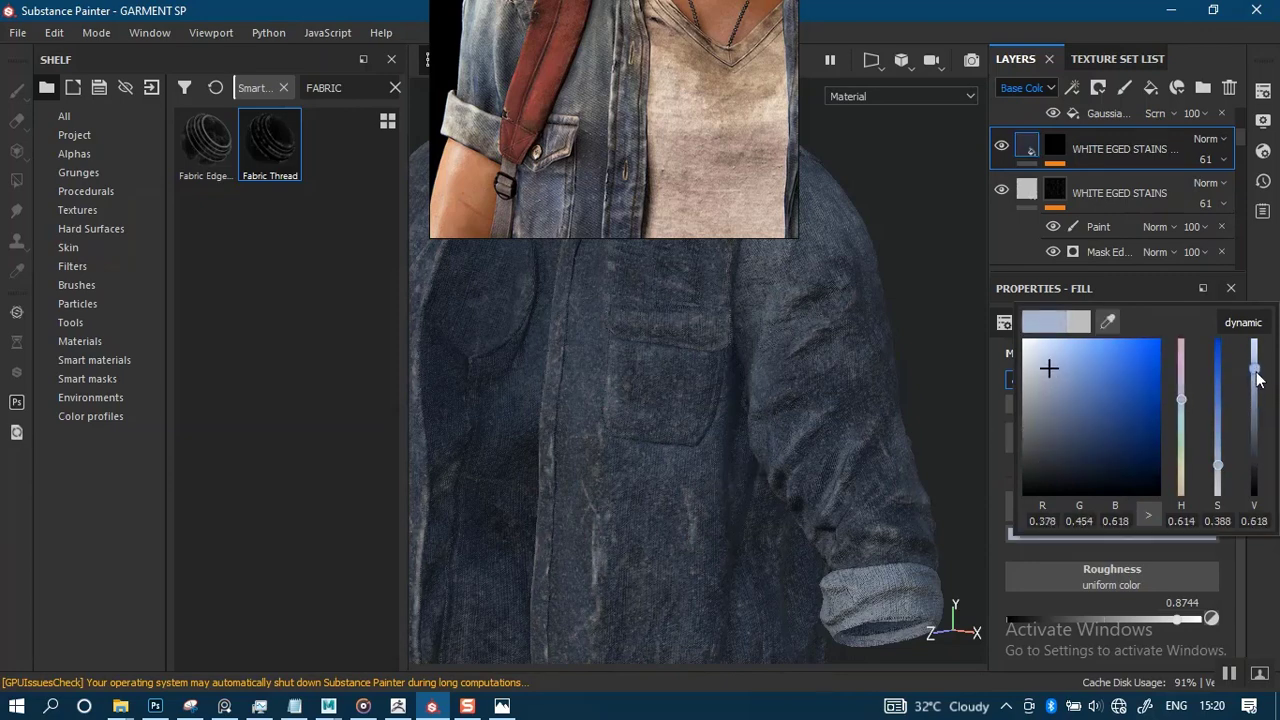
pyautogui.click(1250, 275)
pyautogui.click(1003, 144)
pyautogui.click(1003, 144)
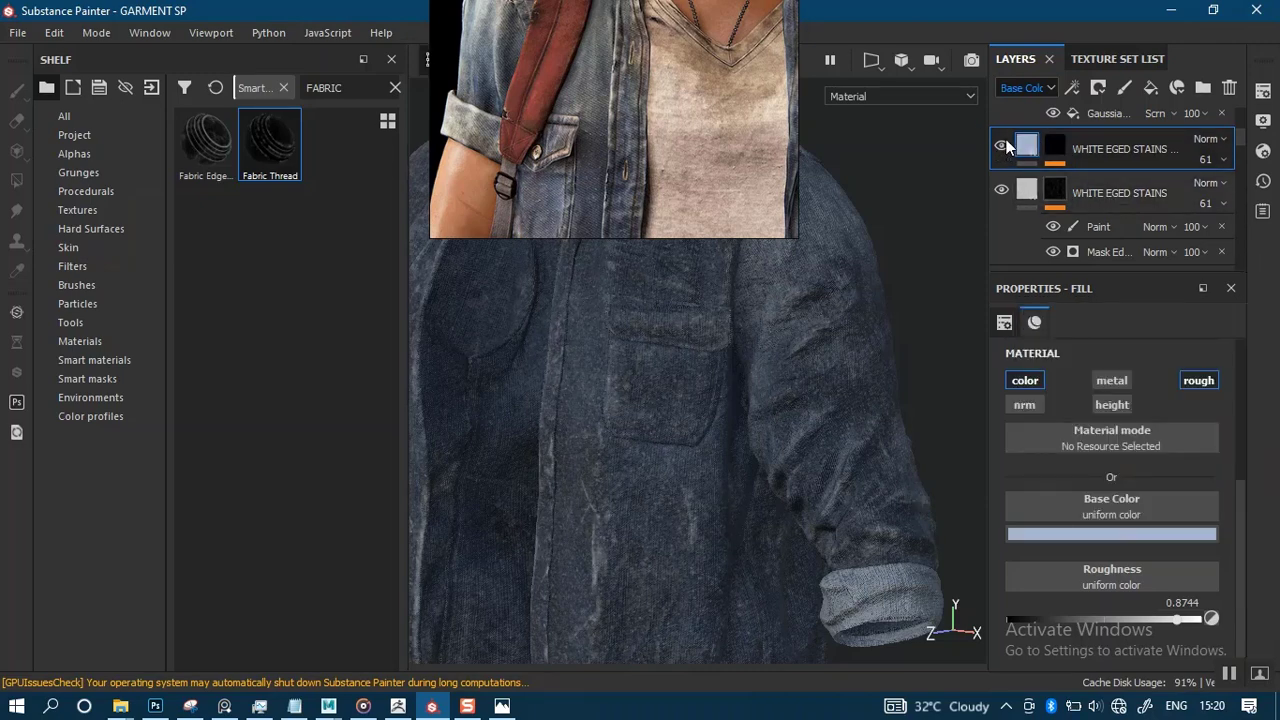
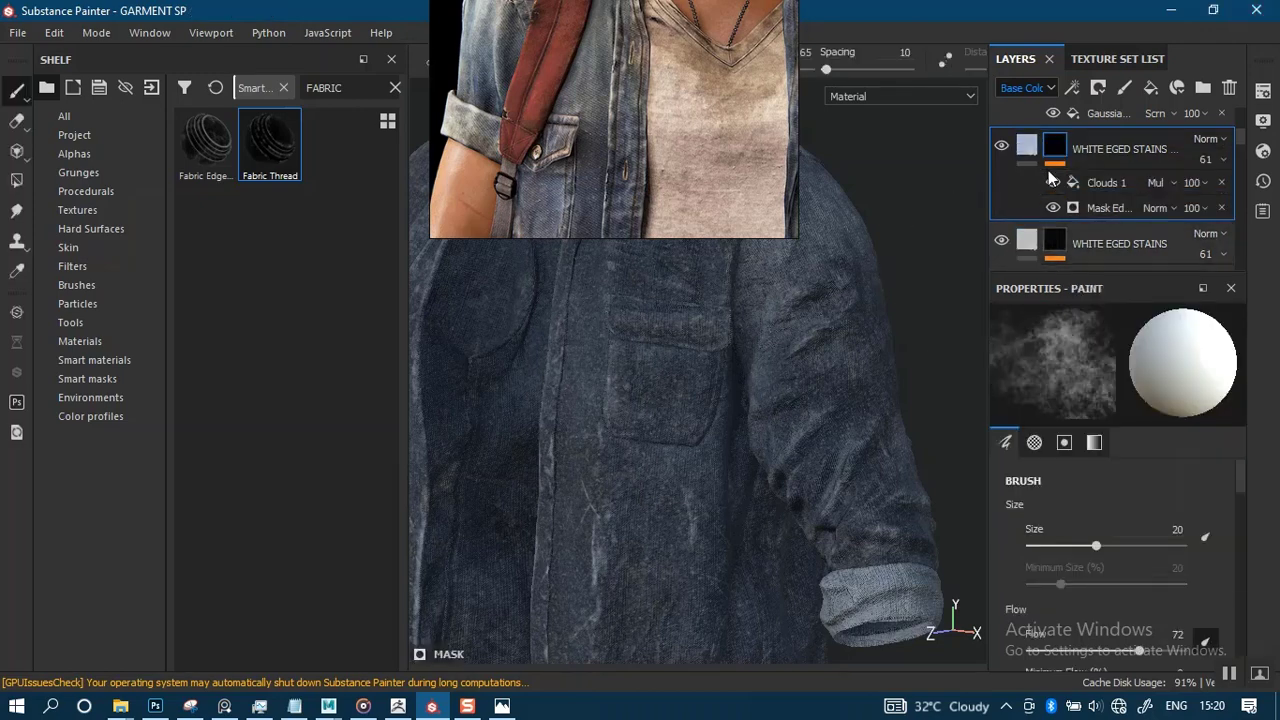
# Add a paint effect to the mask of the duplicated WHITE EGED STAINS layer.
pyautogui.rightClick(1053, 149)
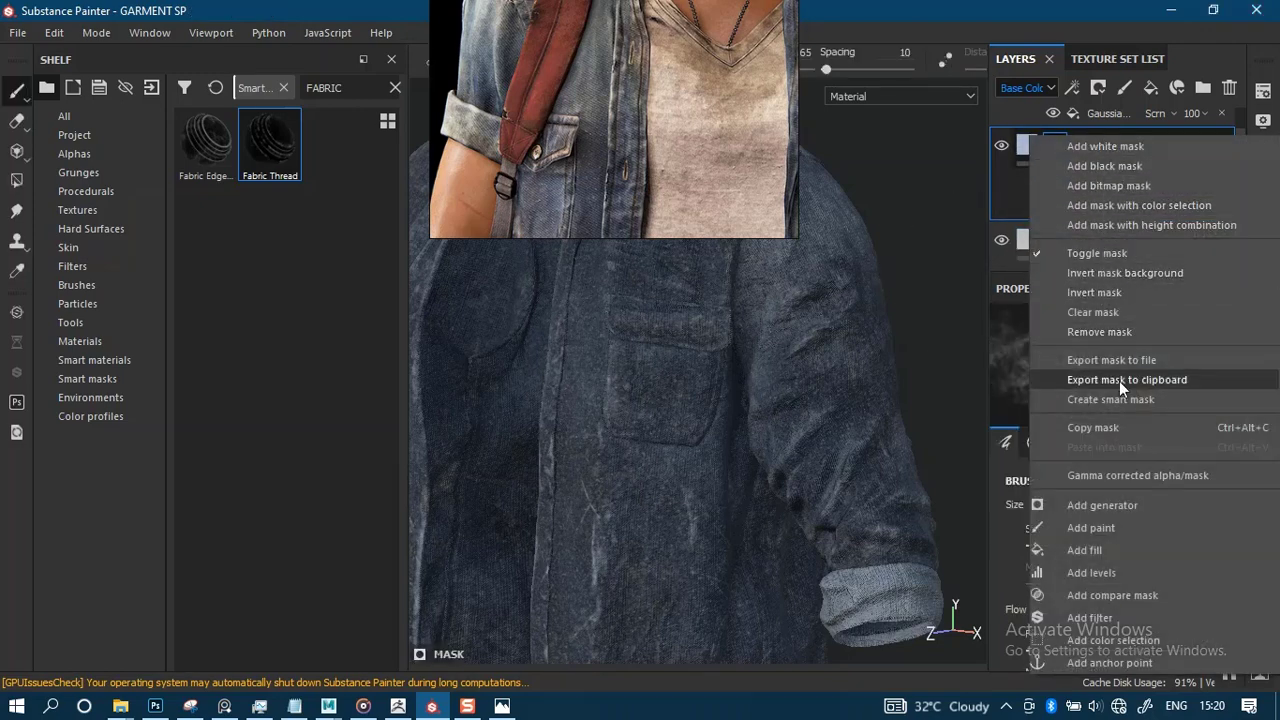
pyautogui.click(1094, 528)
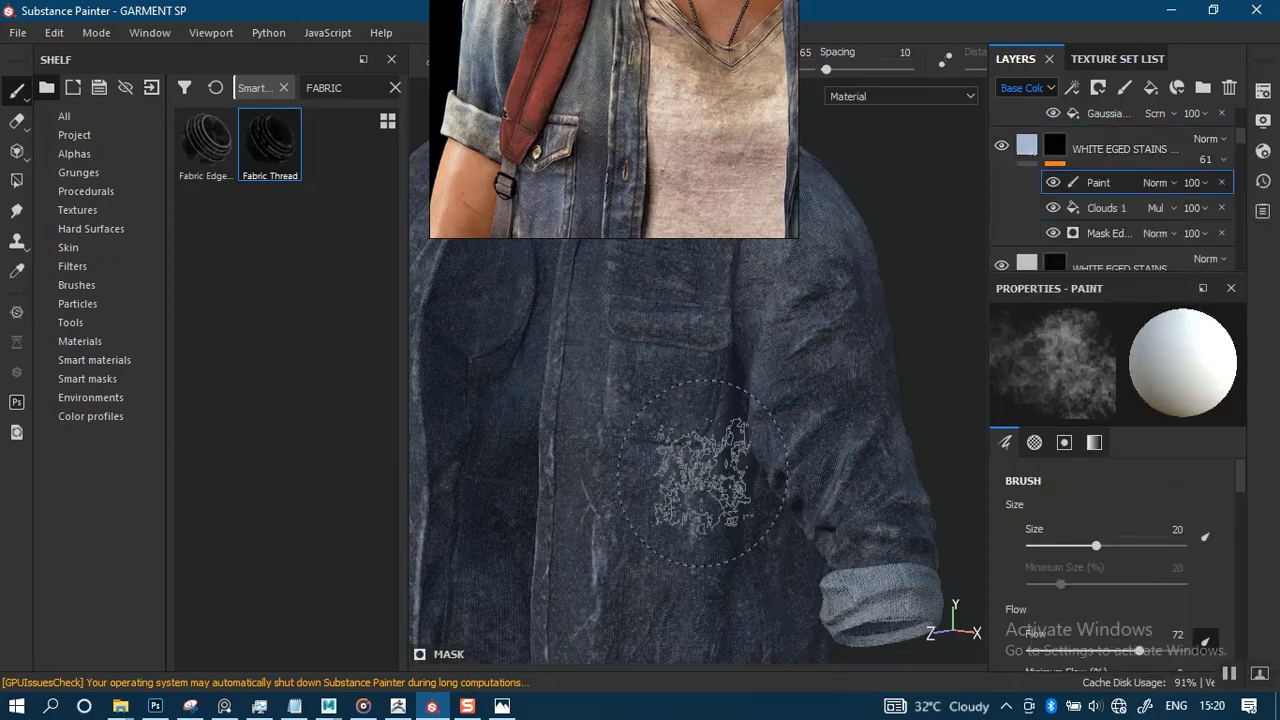
pyautogui.keyDown('alt'); pyautogui.moveTo(695, 510); pyautogui.dragTo(734, 474, button='middle'); pyautogui.keyUp('alt')
pyautogui.moveTo(697, 530); pyautogui.dragTo(699, 465)
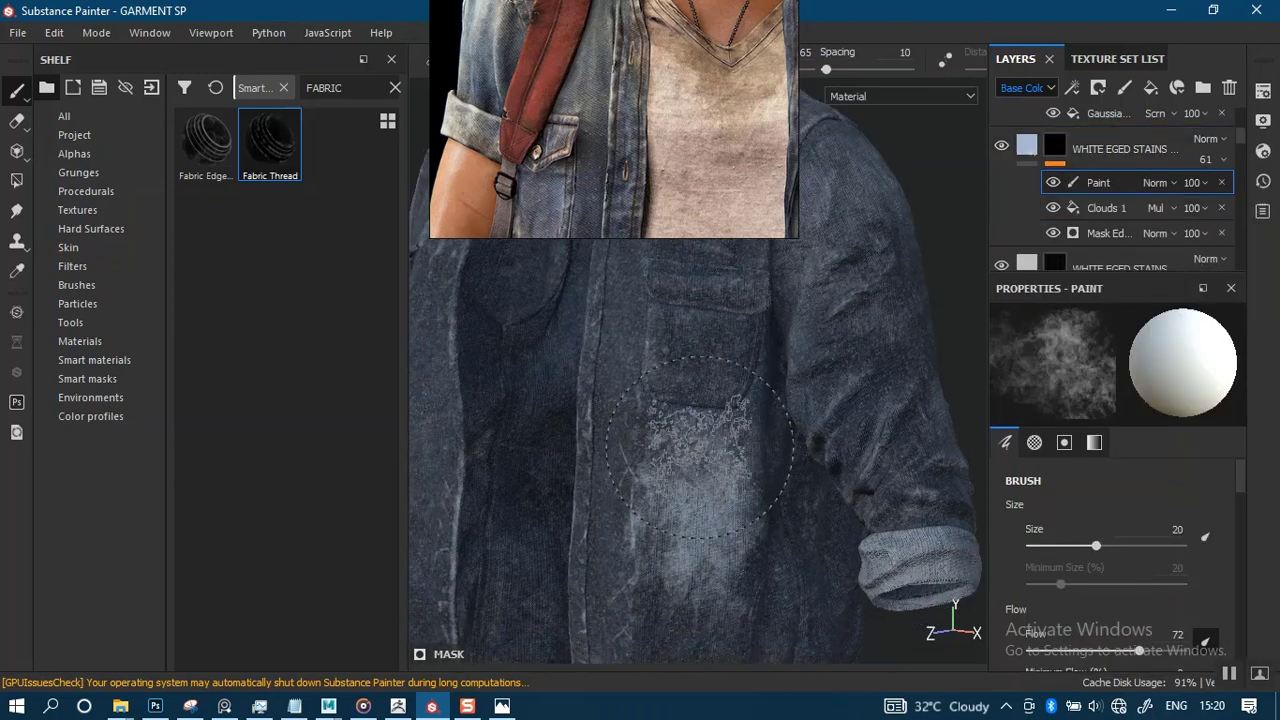
pyautogui.hotkey('ctrl', 'z')
# Soften the mask brush by setting its size to 10.7, flow to 39 and stroke opacity to 31.
pyautogui.keyDown('ctrl'); pyautogui.moveTo(720, 455); pyautogui.dragTo(688, 456, button='right'); pyautogui.keyUp('ctrl')
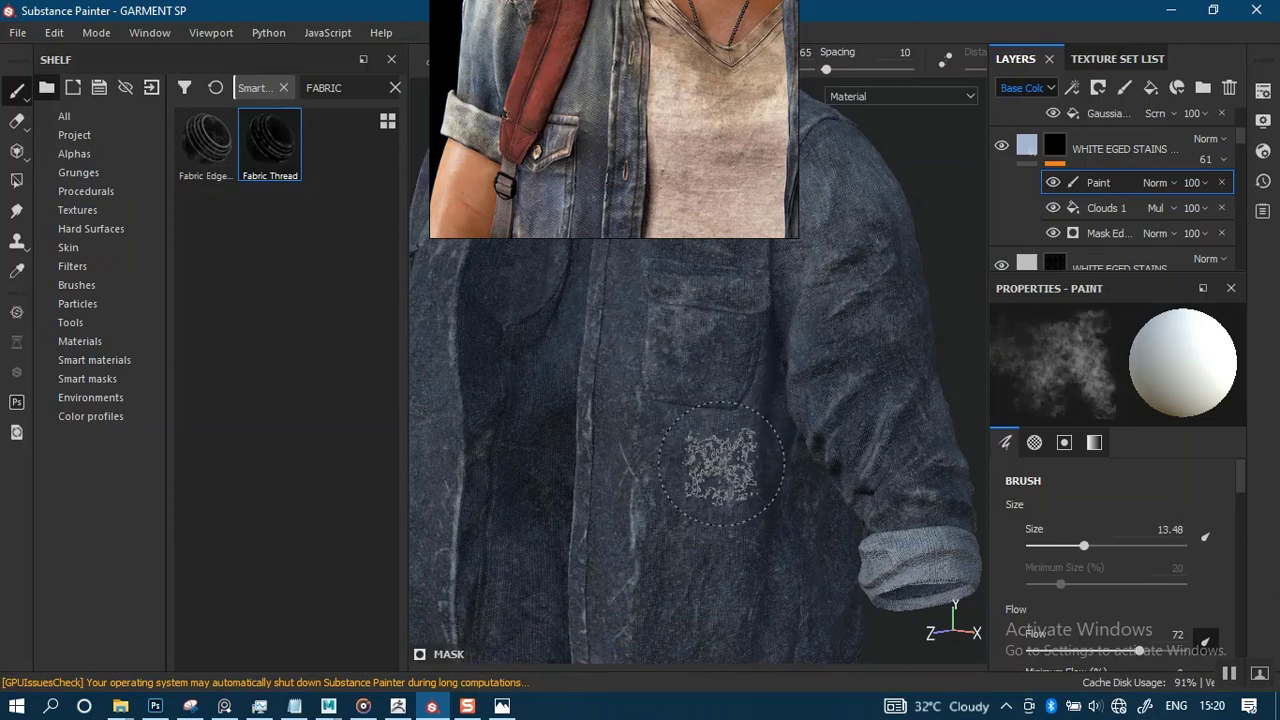
pyautogui.keyDown('alt'); pyautogui.moveTo(731, 492); pyautogui.dragTo(726, 551, button='middle'); pyautogui.keyUp('alt')
pyautogui.keyDown('alt'); pyautogui.moveTo(722, 350); pyautogui.dragTo(734, 474, button='middle'); pyautogui.keyUp('alt')
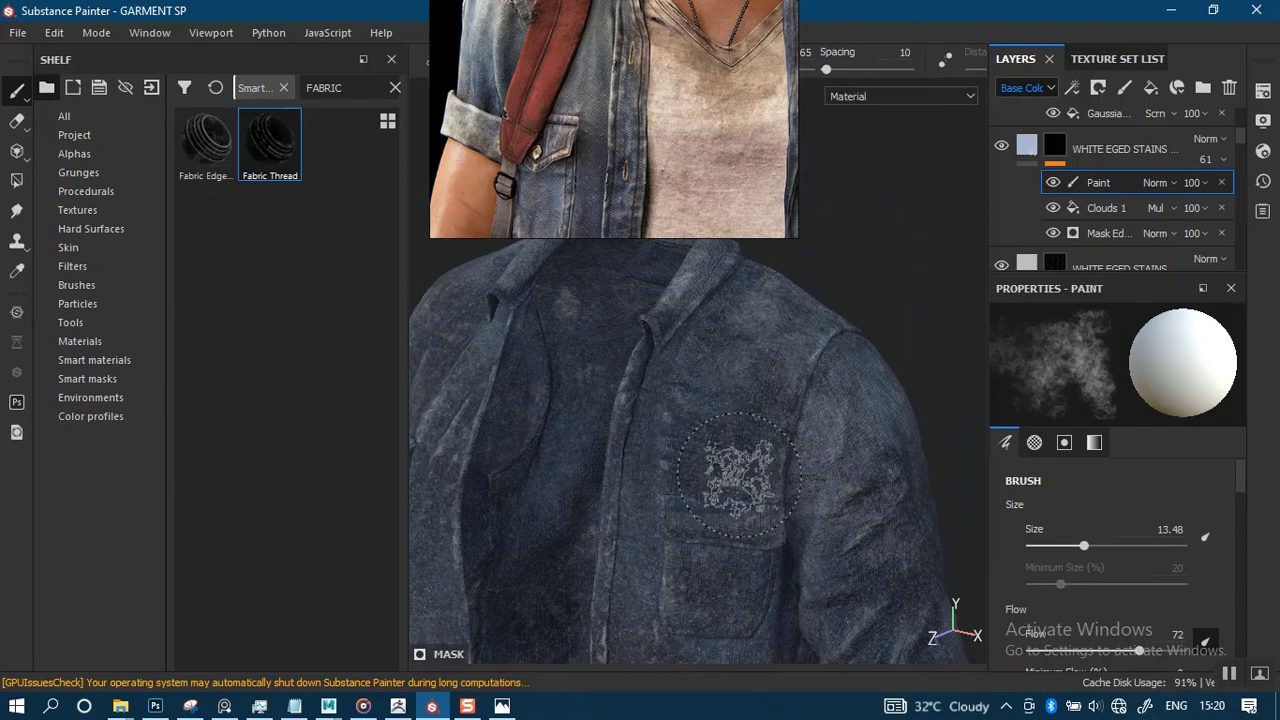
pyautogui.keyDown('ctrl'); pyautogui.moveTo(729, 455); pyautogui.dragTo(709, 443, button='right'); pyautogui.keyUp('ctrl')
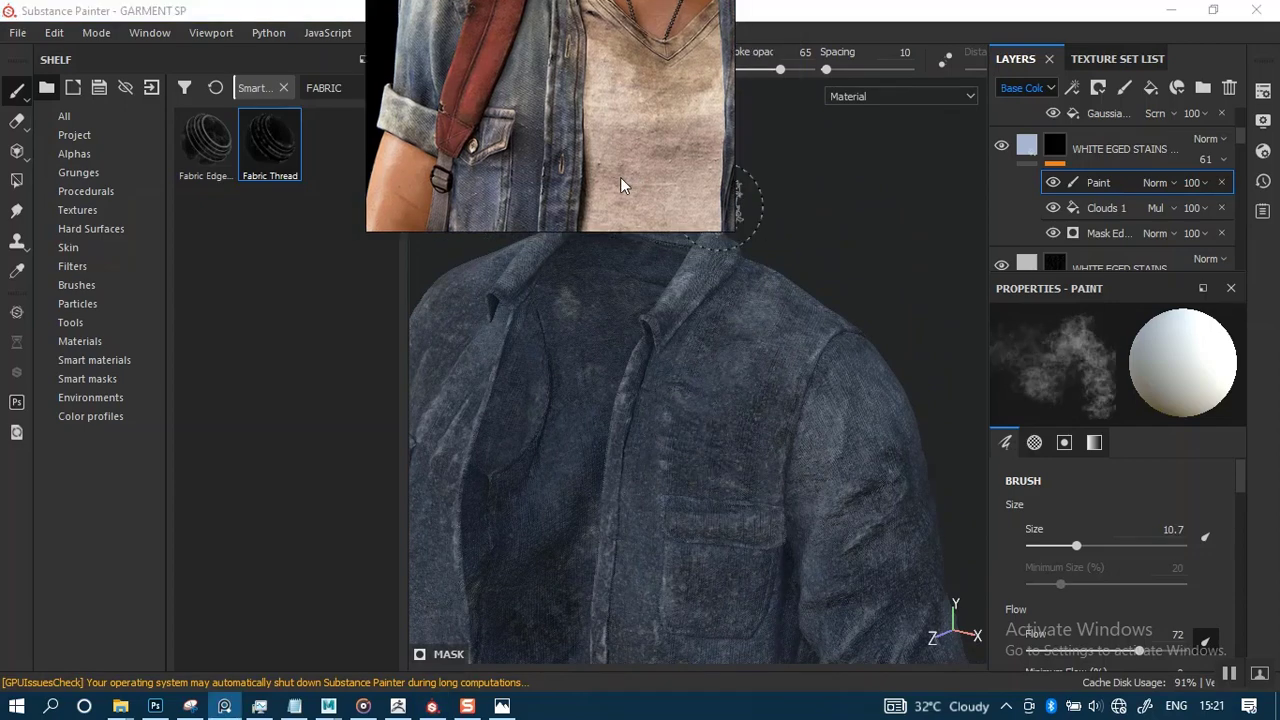
pyautogui.click(750, 72)
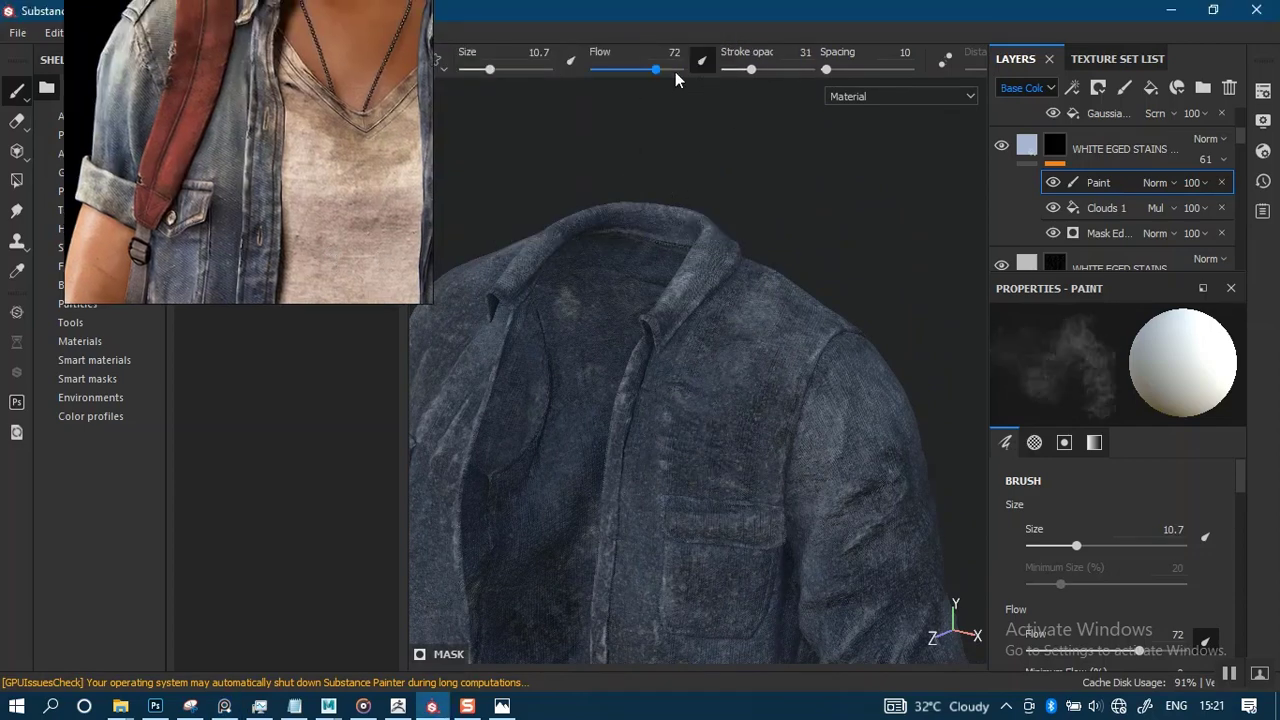
# Paint a soft light-blue faded patch on the wearer's left front panel below the chest pocket.
pyautogui.keyDown('alt'); pyautogui.moveTo(720, 420); pyautogui.dragTo(734, 320, button='middle'); pyautogui.keyUp('alt')
pyautogui.scroll(1, 725, 322)
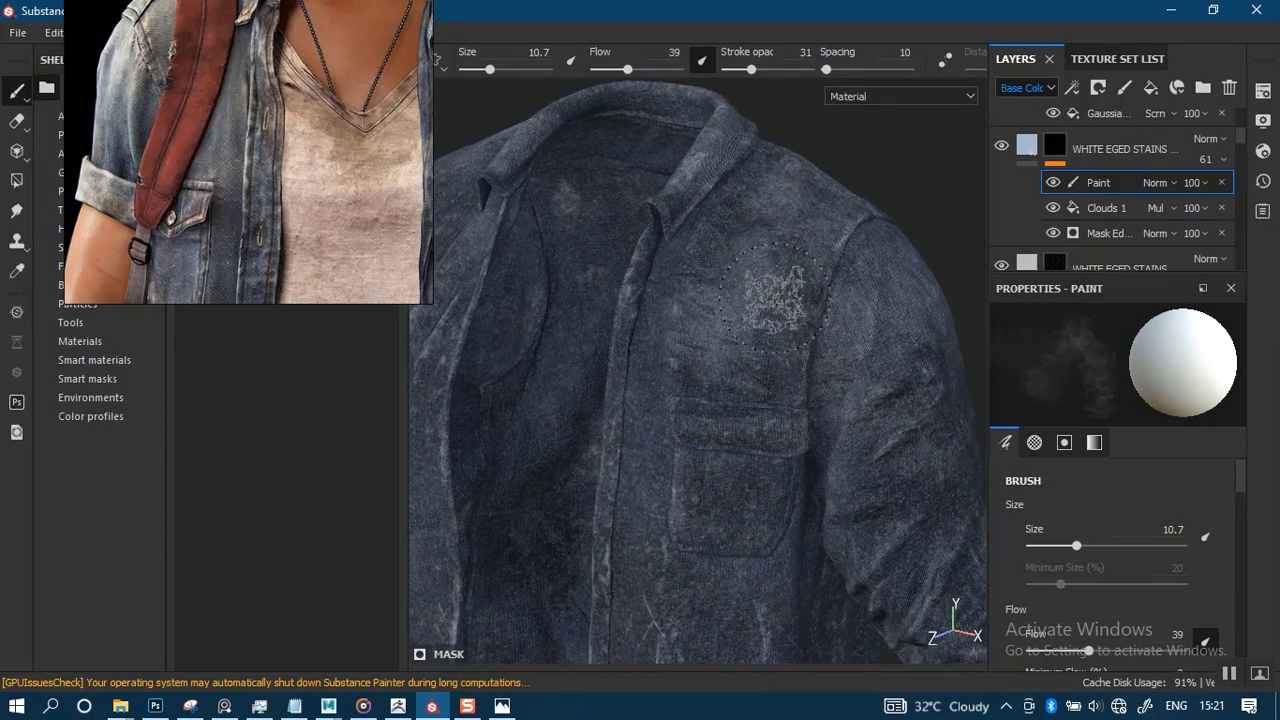
pyautogui.keyDown('alt'); pyautogui.moveTo(762, 460); pyautogui.dragTo(749, 246, button='middle'); pyautogui.keyUp('alt')
pyautogui.keyDown('alt'); pyautogui.moveTo(742, 490); pyautogui.dragTo(731, 391); pyautogui.keyUp('alt')
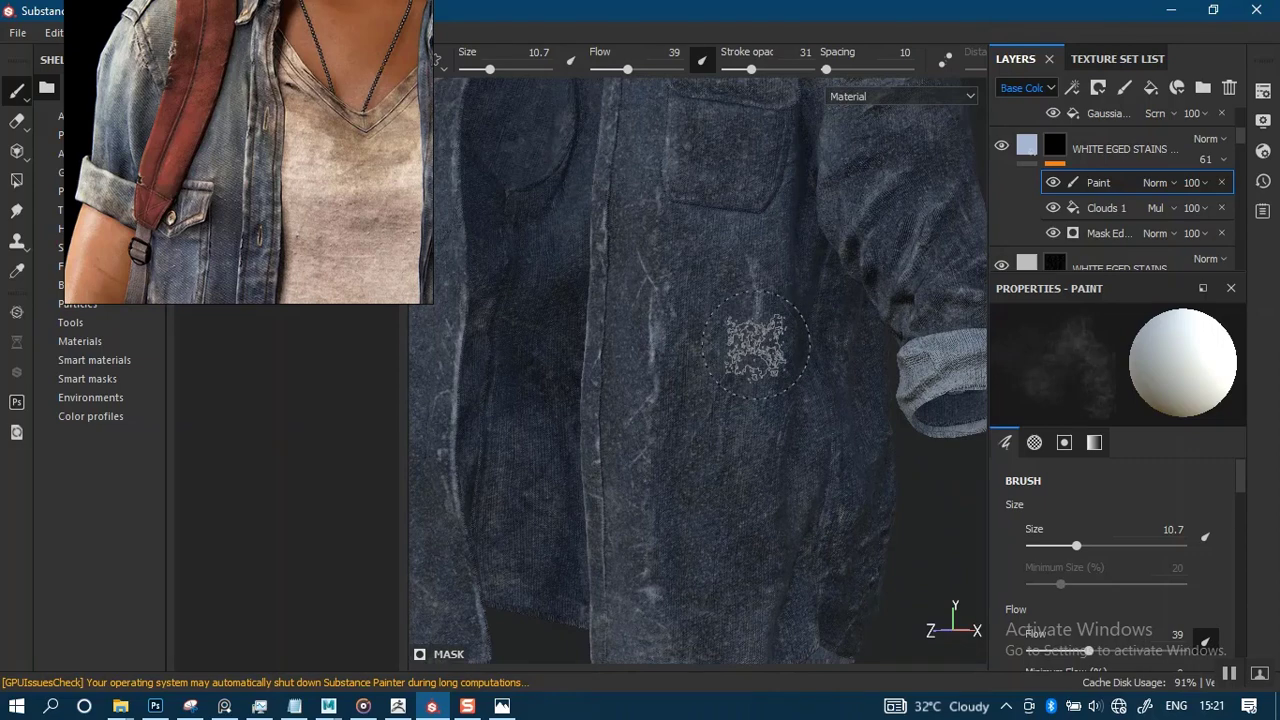
pyautogui.keyDown('alt'); pyautogui.moveTo(756, 345); pyautogui.dragTo(727, 298); pyautogui.keyUp('alt')
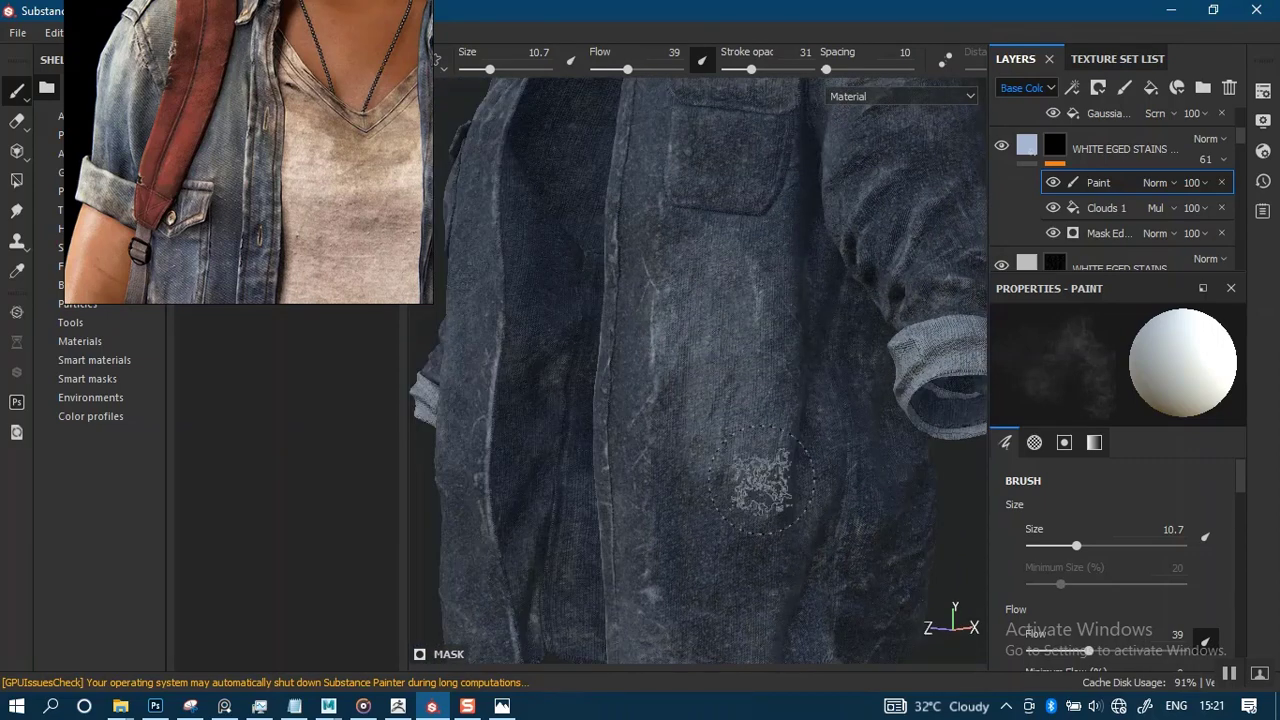
pyautogui.moveTo(760, 480)
pyautogui.keyDown('alt'); pyautogui.mouseDown()
pyautogui.moveTo(686, 400)
pyautogui.moveTo(785, 300)
pyautogui.mouseUp(); pyautogui.keyUp('alt')
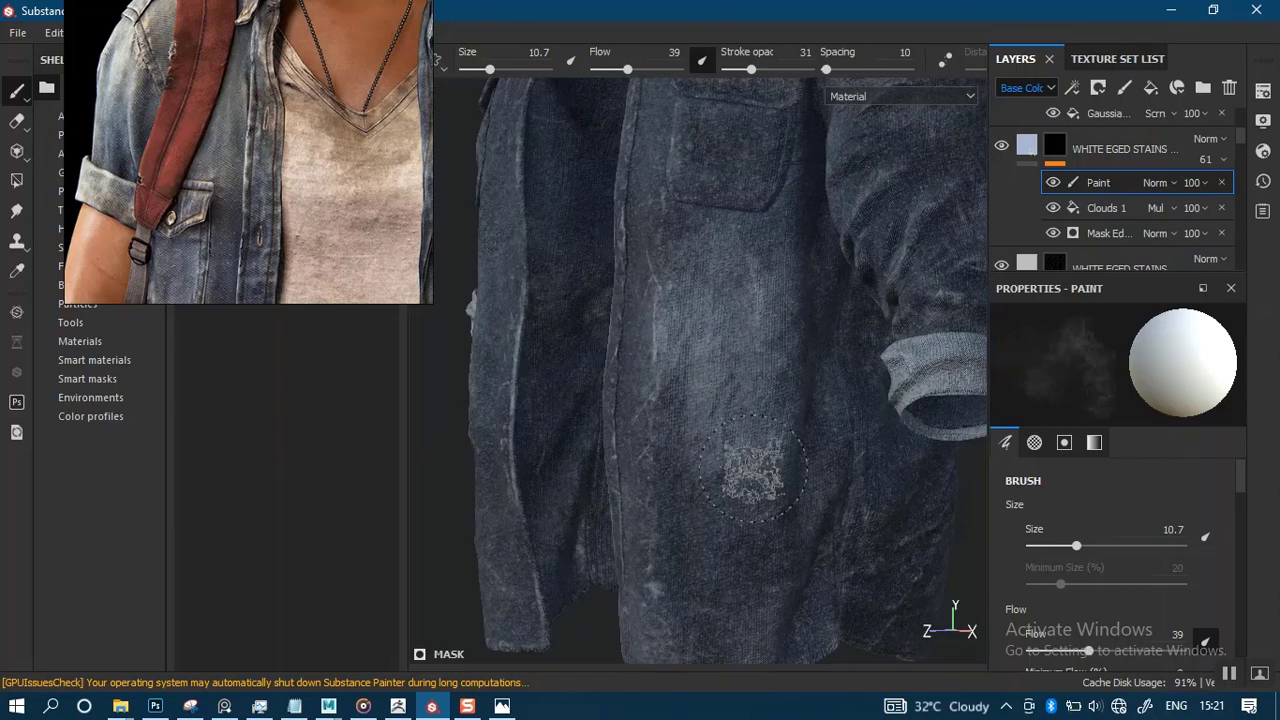
# Paint matching light-blue fading on the wearer's right front panel below the chest pocket.
pyautogui.keyDown('alt'); pyautogui.moveTo(755, 465); pyautogui.dragTo(807, 455); pyautogui.keyUp('alt')
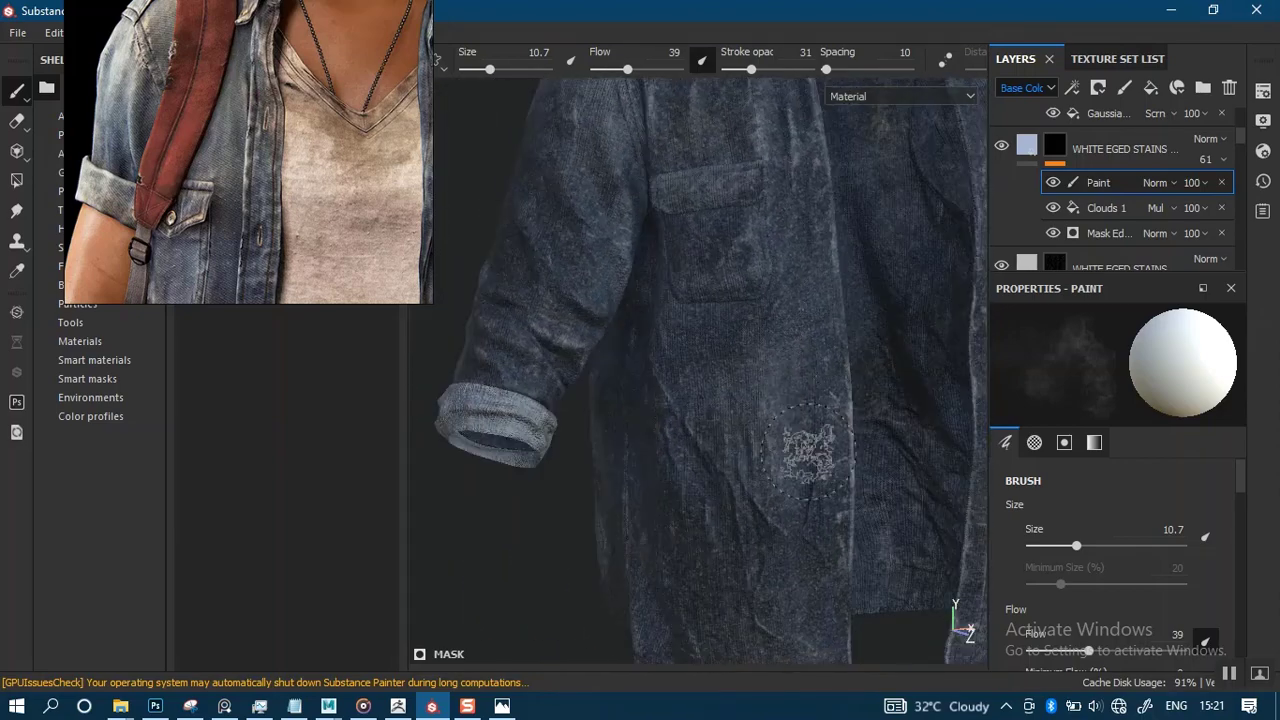
pyautogui.keyDown('alt'); pyautogui.moveTo(807, 455); pyautogui.dragTo(760, 508, button='middle'); pyautogui.keyUp('alt')
pyautogui.keyDown('alt'); pyautogui.moveTo(760, 508); pyautogui.dragTo(716, 380, button='right'); pyautogui.keyUp('alt')
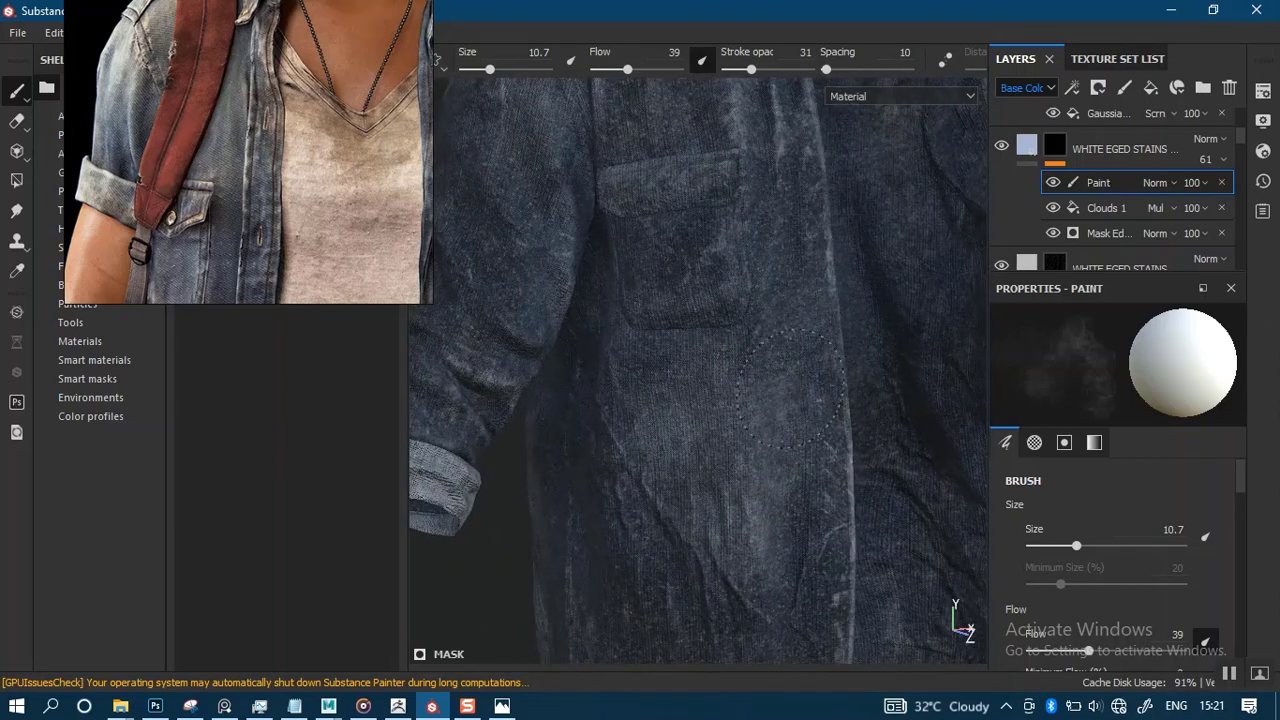
pyautogui.moveTo(650, 528)
pyautogui.keyDown('alt'); pyautogui.mouseDown(button='right')
pyautogui.moveTo(729, 380)
pyautogui.moveTo(776, 378)
pyautogui.mouseUp(button='right'); pyautogui.keyUp('alt')
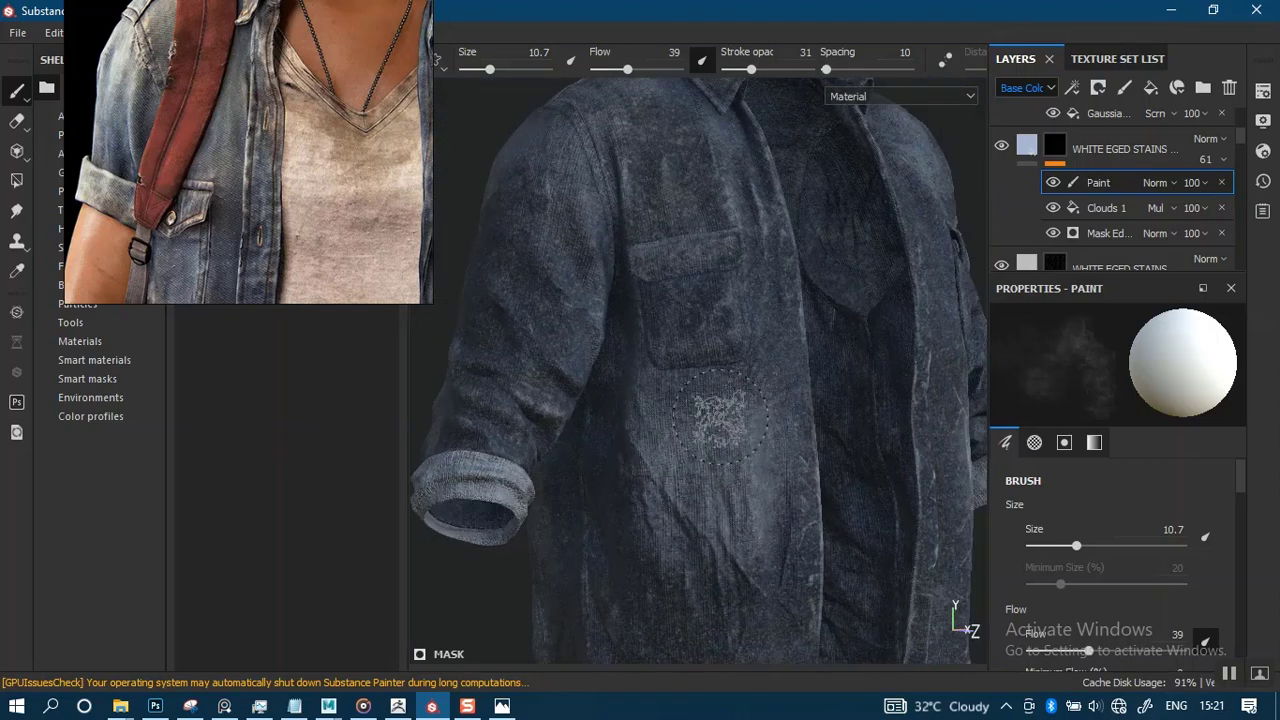
# Paint soft light-blue fading on the upper chest and shoulder areas on both sides of the collar.
pyautogui.moveTo(720, 410)
pyautogui.keyDown('alt'); pyautogui.mouseDown()
pyautogui.moveTo(749, 251)
pyautogui.moveTo(757, 443)
pyautogui.moveTo(708, 528)
pyautogui.moveTo(682, 390)
pyautogui.mouseUp(); pyautogui.keyUp('alt')
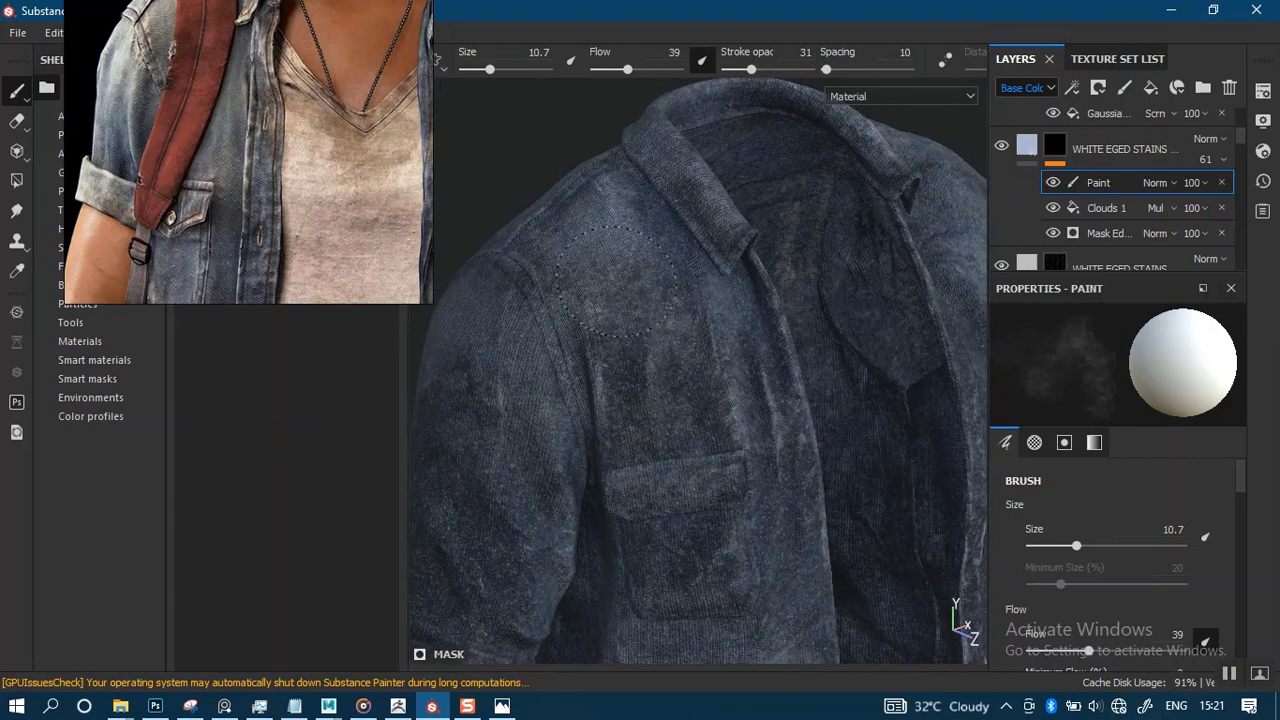
pyautogui.keyDown('alt'); pyautogui.moveTo(735, 320); pyautogui.dragTo(700, 480); pyautogui.keyUp('alt')
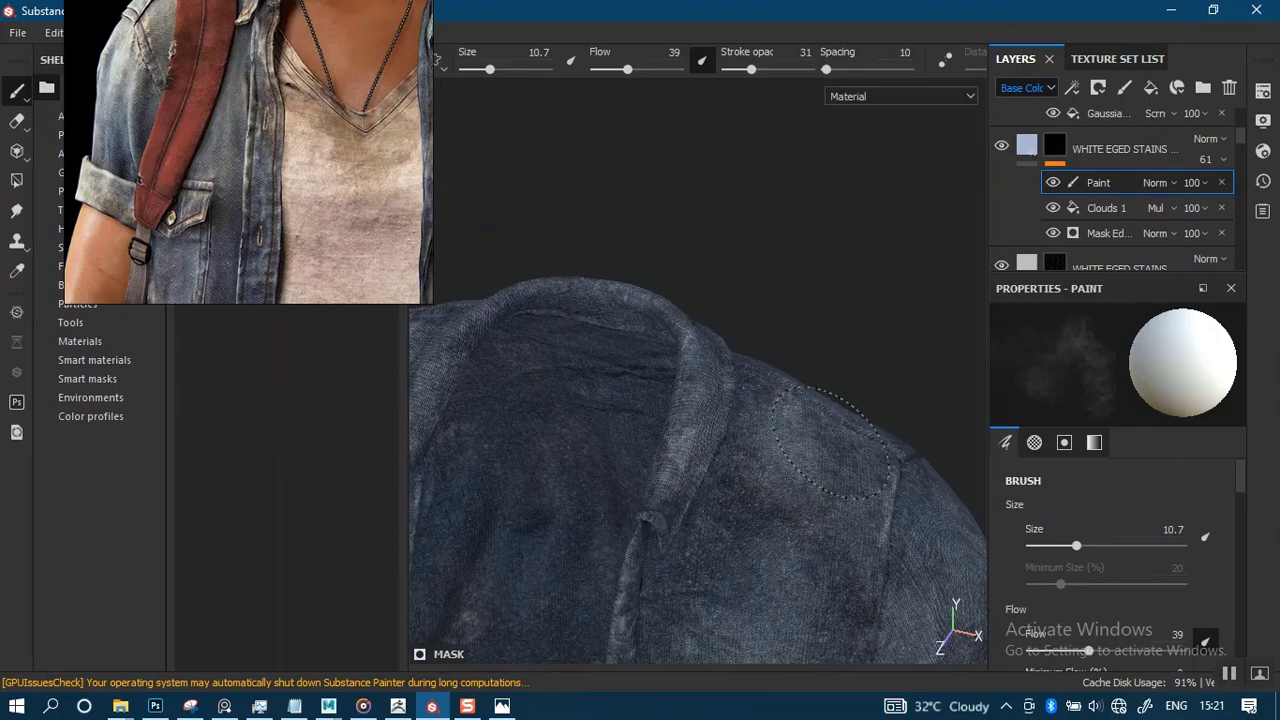
pyautogui.keyDown('alt'); pyautogui.moveTo(815, 450); pyautogui.dragTo(590, 370); pyautogui.keyUp('alt')
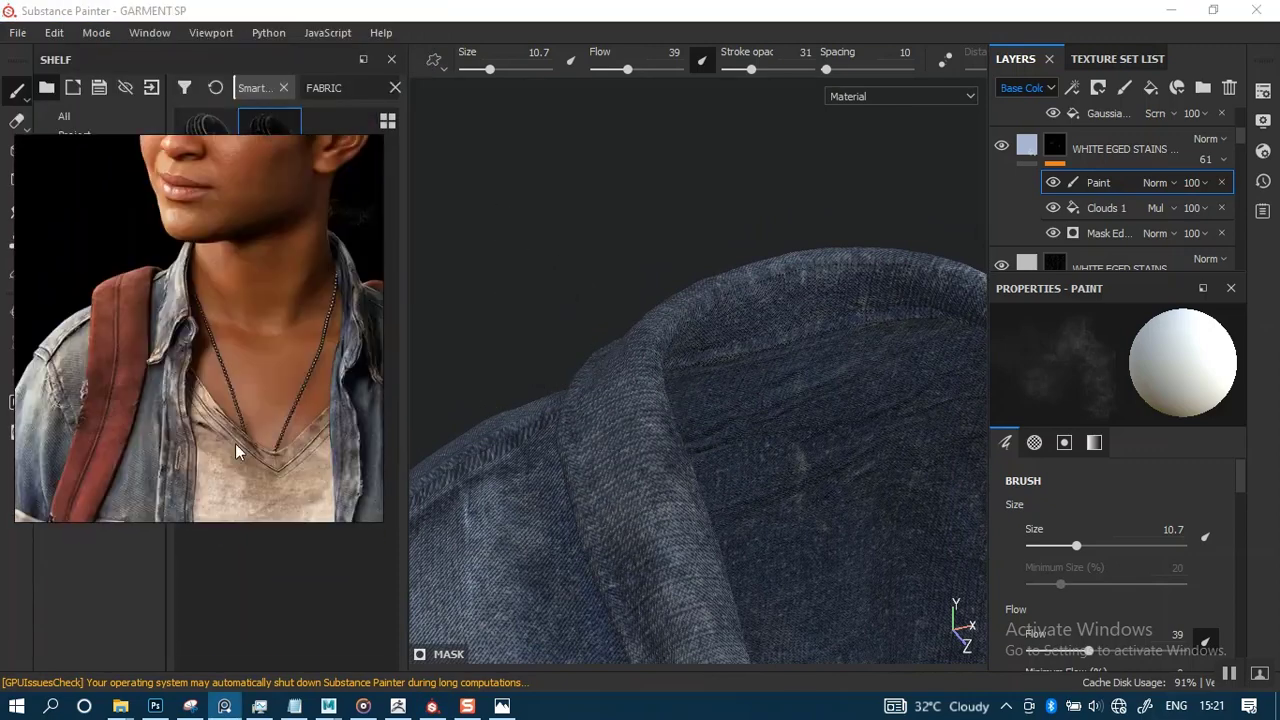
# Reduce the mask brush size to 4.28 and paint light-blue fading along the collar's folded edge.
pyautogui.keyDown('alt'); pyautogui.moveTo(644, 396); pyautogui.dragTo(649, 424); pyautogui.keyUp('alt')
pyautogui.press('[')
pyautogui.press('[')
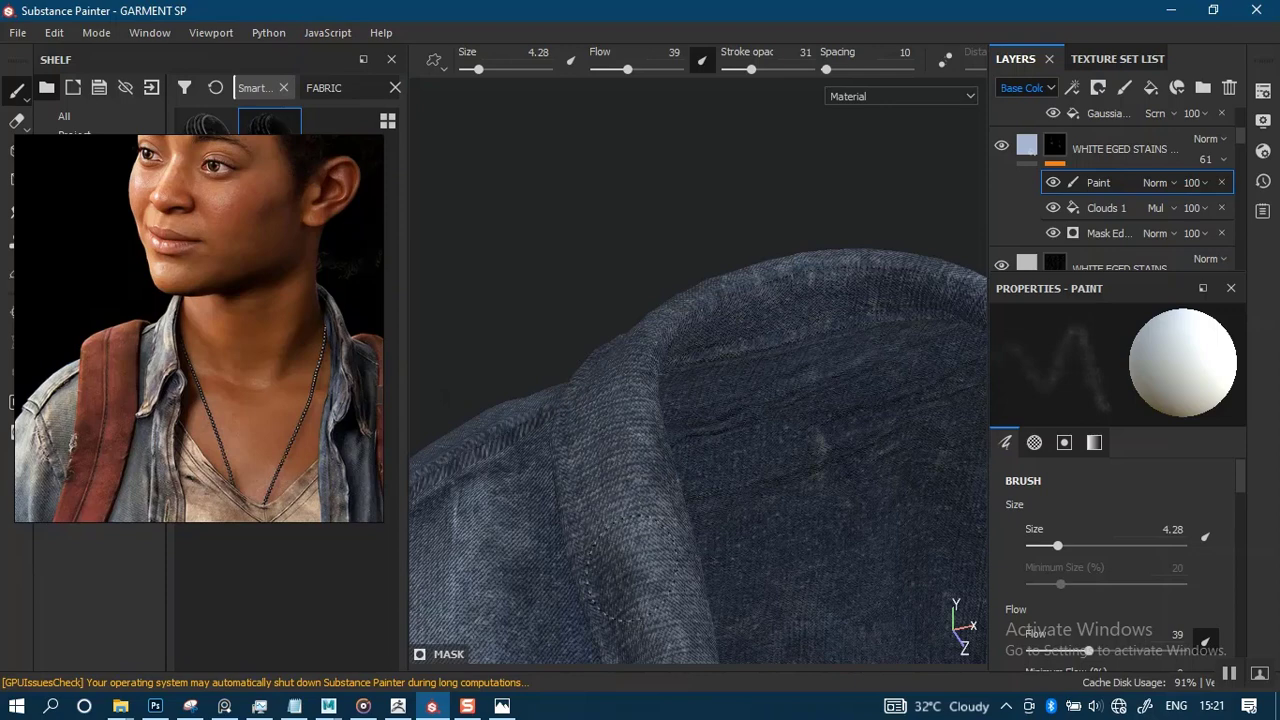
pyautogui.keyDown('alt'); pyautogui.moveTo(670, 505); pyautogui.dragTo(668, 428); pyautogui.keyUp('alt')
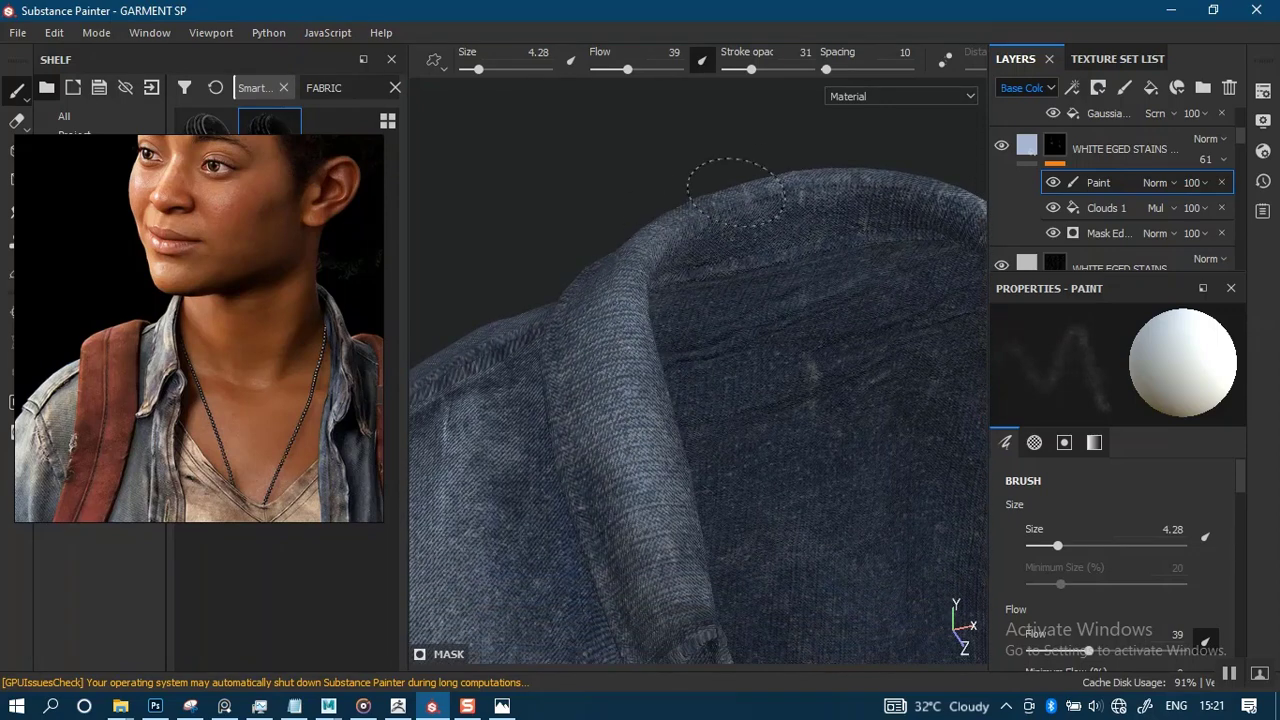
pyautogui.moveTo(735, 192)
pyautogui.mouseDown()
pyautogui.moveTo(805, 190)
pyautogui.moveTo(700, 240)
pyautogui.moveTo(585, 215)
pyautogui.mouseUp()
pyautogui.moveTo(810, 205); pyautogui.dragTo(858, 228)
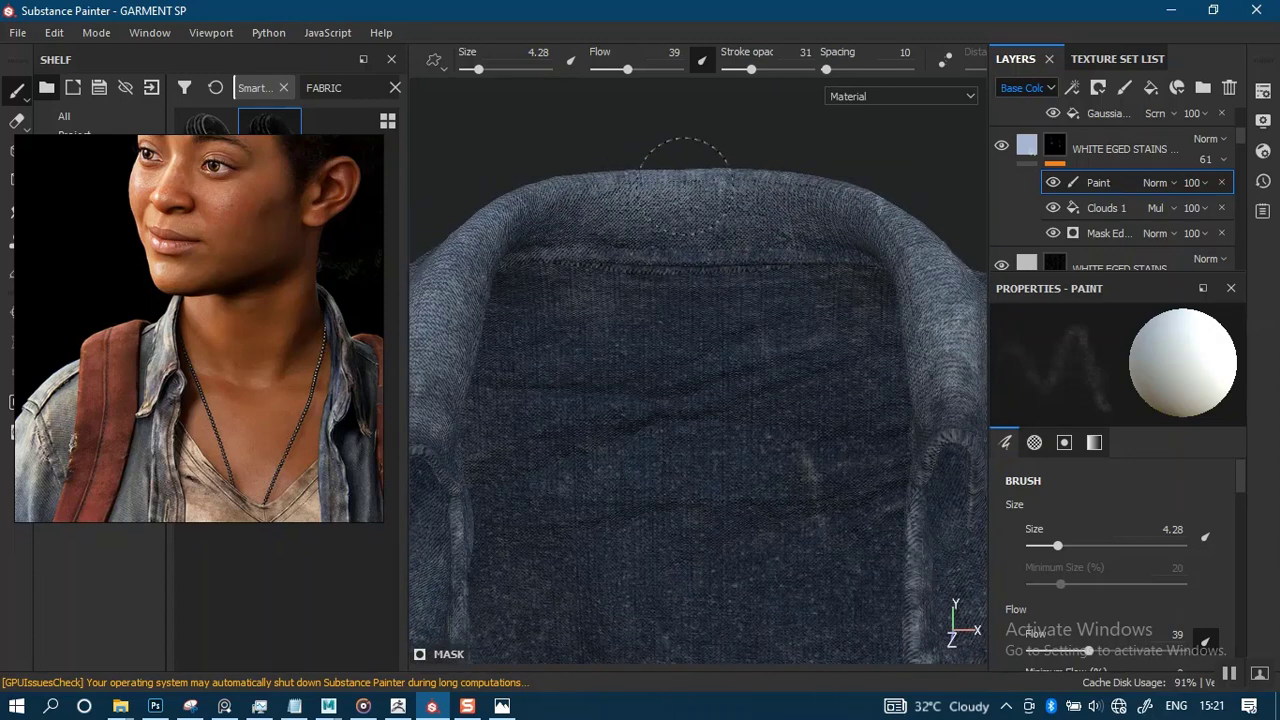
# Continue the soft light-blue fading around the back of the collar.
pyautogui.keyDown('alt'); pyautogui.moveTo(482, 342); pyautogui.dragTo(810, 466); pyautogui.keyUp('alt')
pyautogui.keyDown('shift'); pyautogui.moveTo(843, 449); pyautogui.dragTo(769, 459, button='right'); pyautogui.keyUp('shift')
pyautogui.keyDown('alt'); pyautogui.moveTo(802, 443); pyautogui.dragTo(765, 425); pyautogui.keyUp('alt')
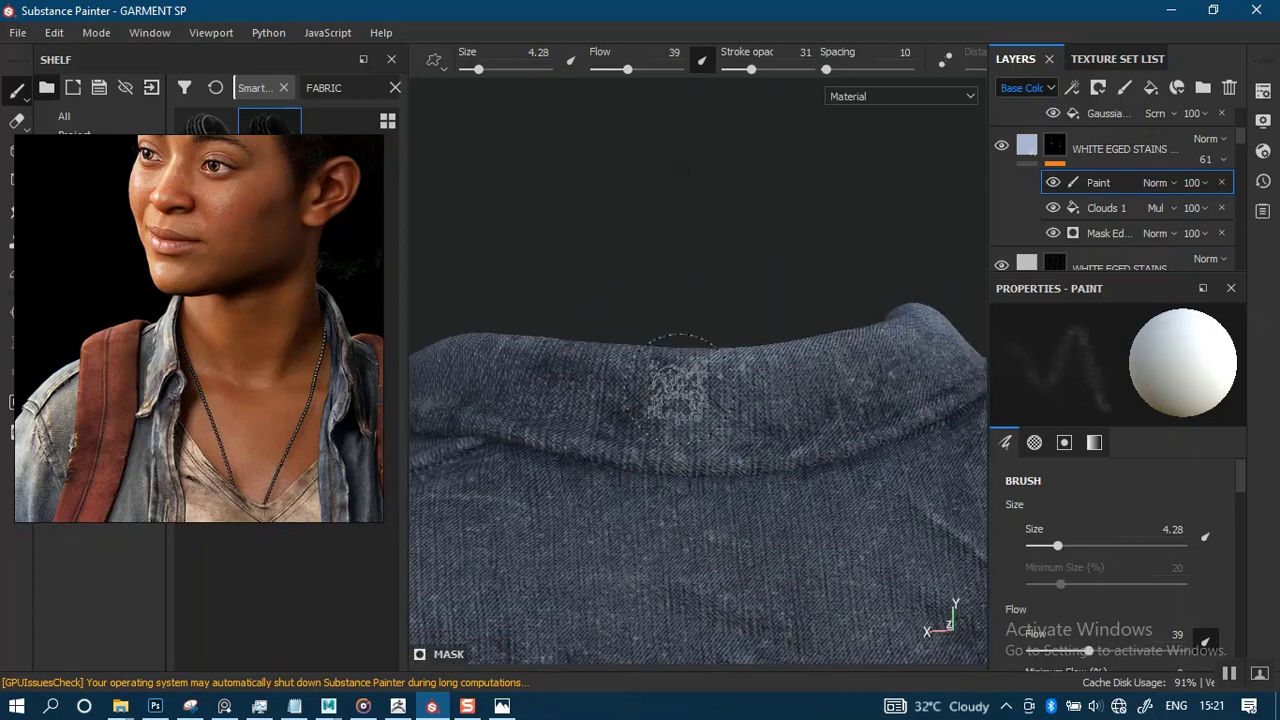
pyautogui.keyDown('alt'); pyautogui.moveTo(814, 334); pyautogui.dragTo(749, 363); pyautogui.keyUp('alt')
pyautogui.keyDown('alt'); pyautogui.moveTo(856, 357); pyautogui.dragTo(733, 369); pyautogui.keyUp('alt')
pyautogui.keyDown('alt'); pyautogui.moveTo(622, 383); pyautogui.dragTo(612, 285); pyautogui.keyUp('alt')
pyautogui.moveTo(615, 330)
pyautogui.keyDown('alt'); pyautogui.mouseDown()
pyautogui.moveTo(666, 266)
pyautogui.moveTo(630, 318)
pyautogui.mouseUp(); pyautogui.keyUp('alt')
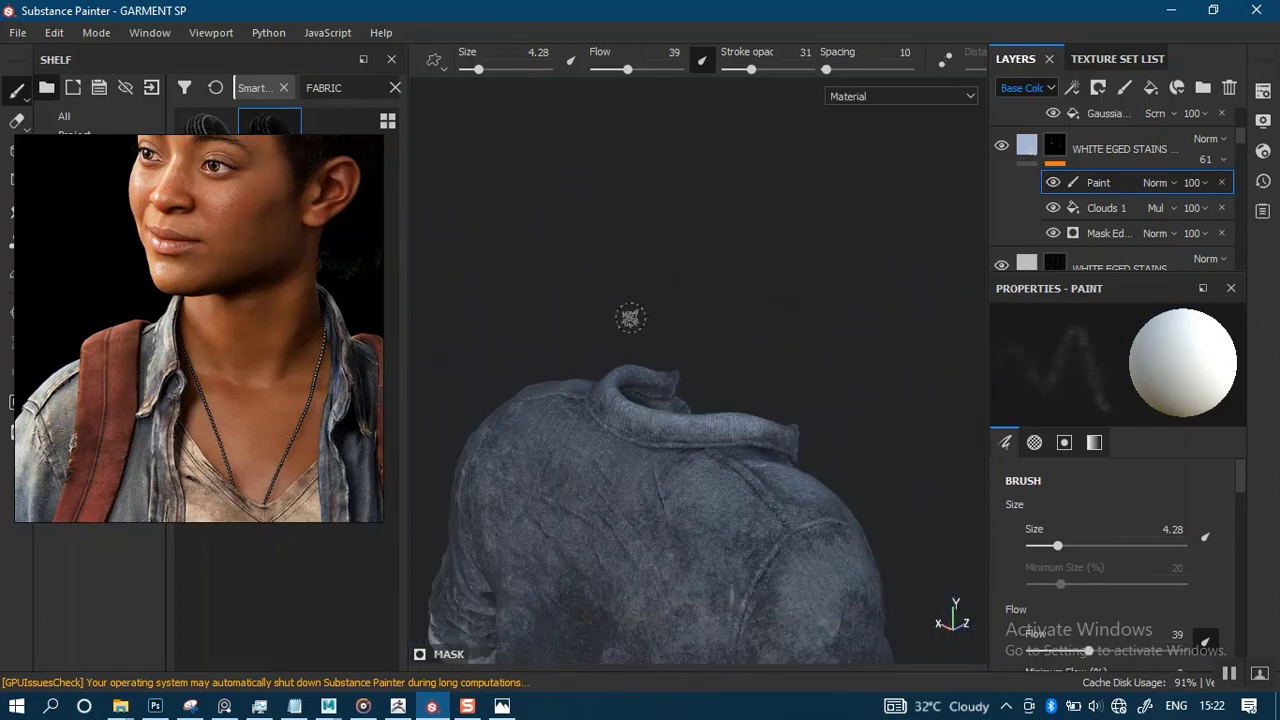
# Examine the full back of the shirt with the WHITE EGED STAINS layer hidden and shown.
pyautogui.keyDown('alt'); pyautogui.moveTo(665, 413); pyautogui.dragTo(670, 211, button='middle'); pyautogui.keyUp('alt')
pyautogui.keyDown('alt'); pyautogui.moveTo(686, 286); pyautogui.dragTo(726, 331); pyautogui.keyUp('alt')
pyautogui.keyDown('alt'); pyautogui.moveTo(744, 350); pyautogui.dragTo(785, 82, button='middle'); pyautogui.keyUp('alt')
pyautogui.keyDown('alt'); pyautogui.moveTo(745, 302); pyautogui.dragTo(771, 298); pyautogui.keyUp('alt')
pyautogui.keyDown('alt'); pyautogui.moveTo(738, 188); pyautogui.dragTo(722, 292, button='middle'); pyautogui.keyUp('alt')
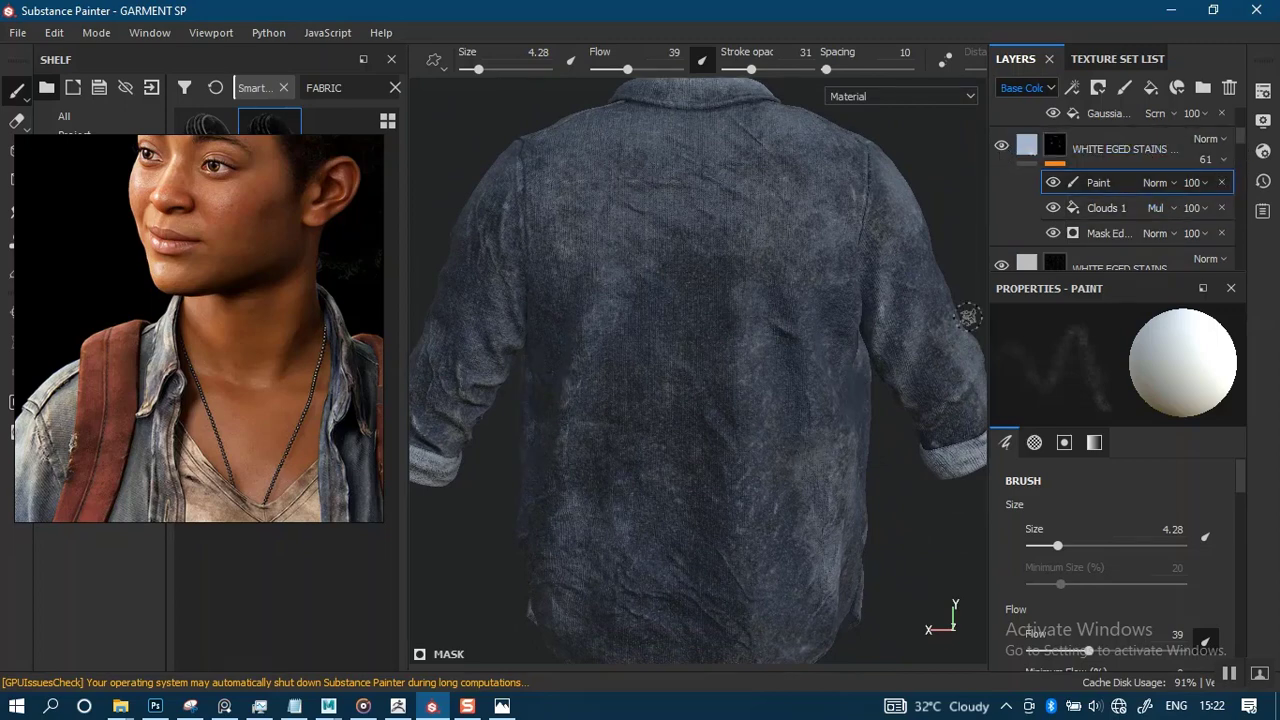
pyautogui.scroll(-2, 1240, 144)
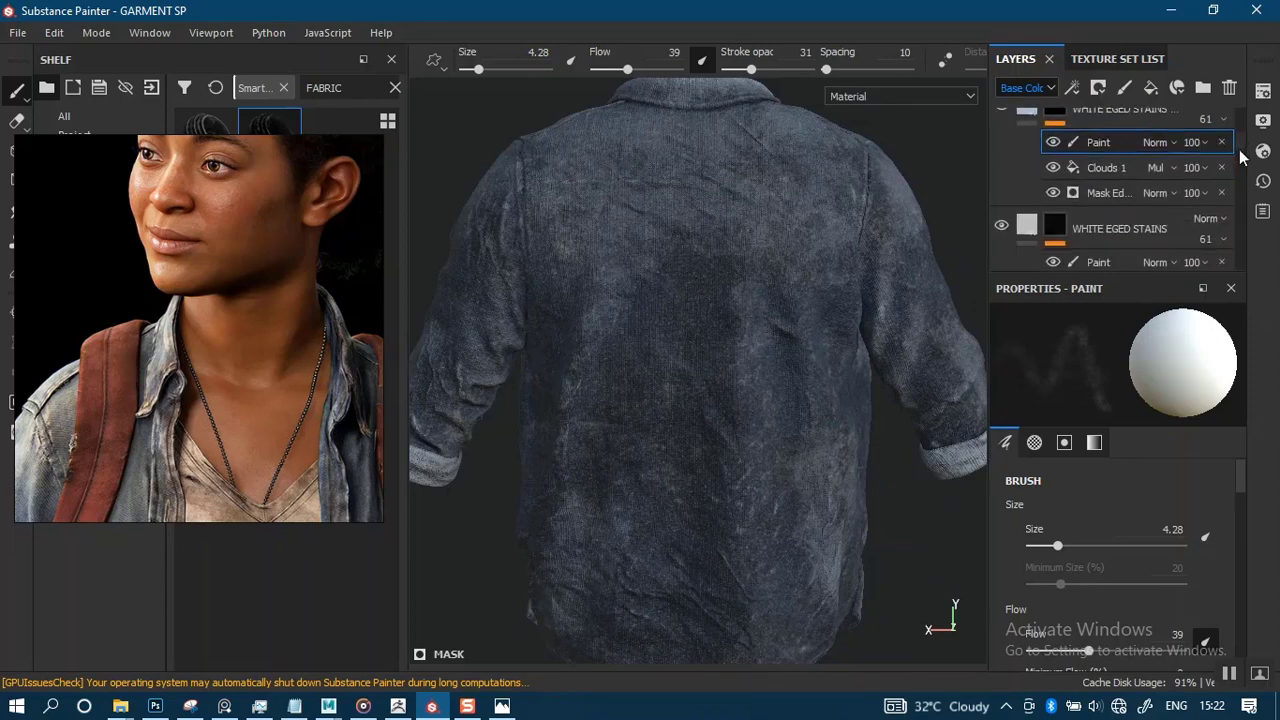
pyautogui.scroll(1, 1240, 152)
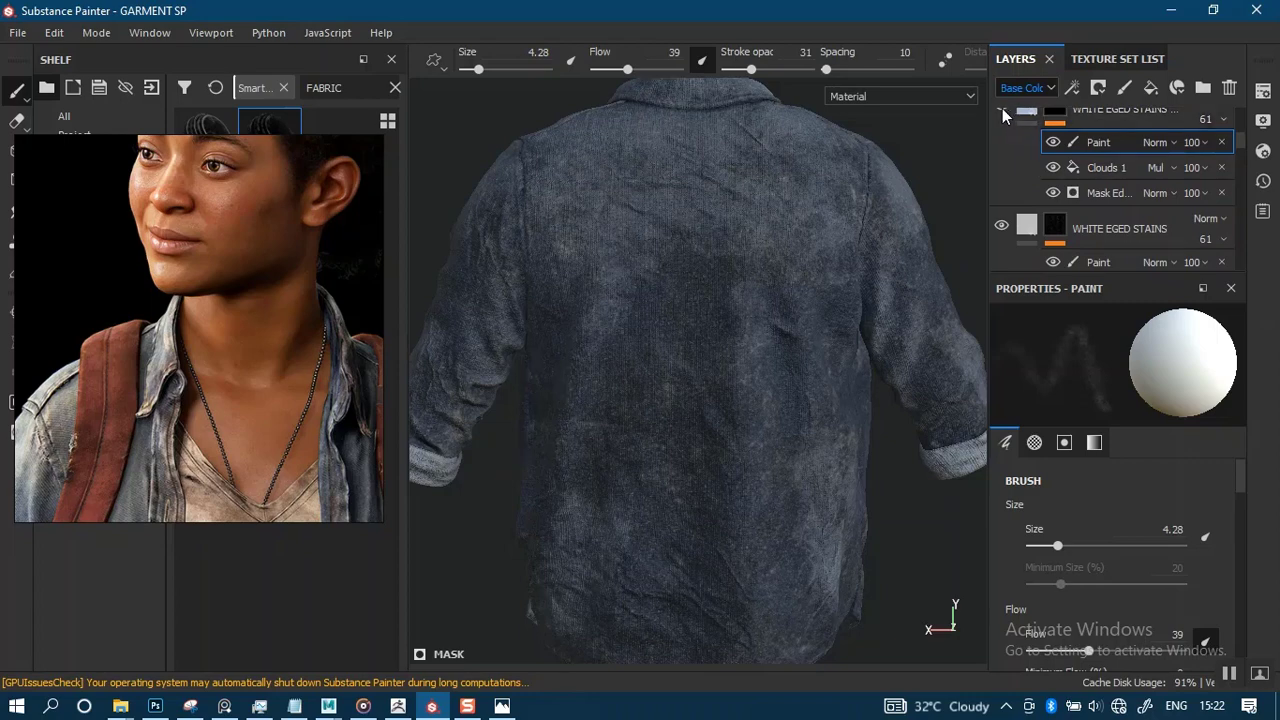
pyautogui.click(1002, 226)
pyautogui.click(1002, 226)
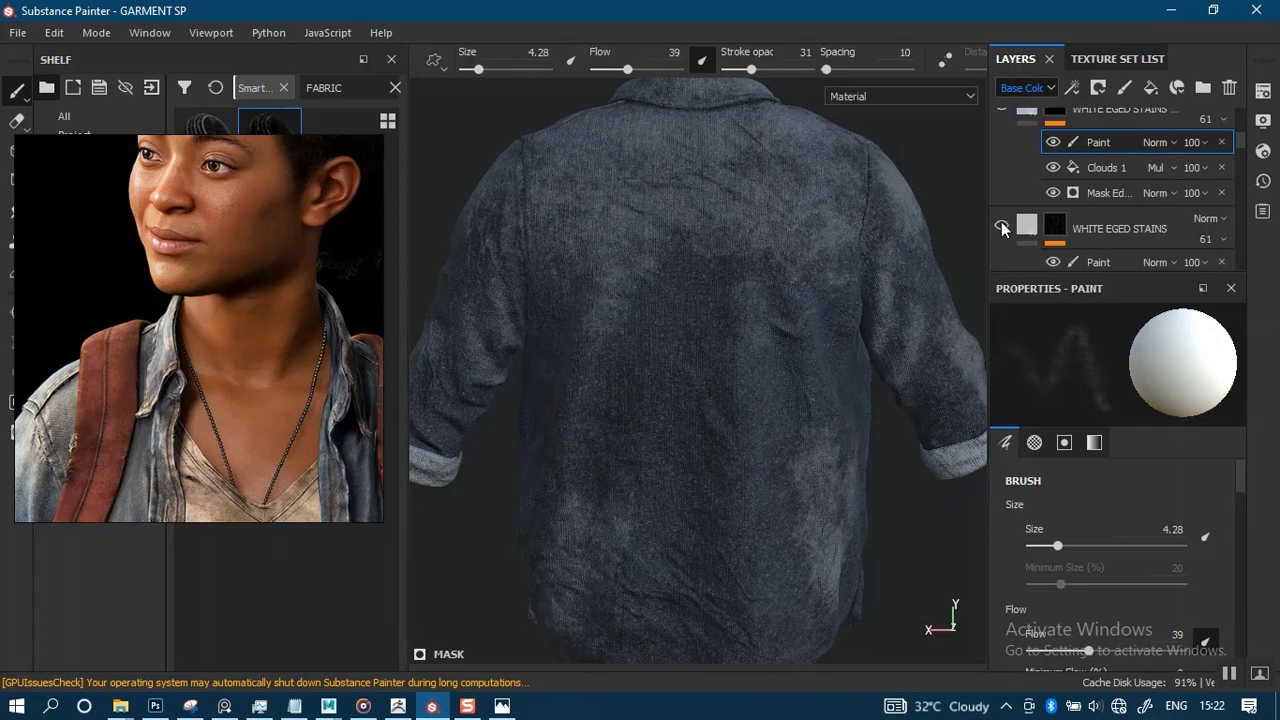
# Paint soft stains across the upper back in the WHITE EGED STAINS mask's Paint effect, using size 21.83 and stroke opacity 20.
pyautogui.click(1071, 263)
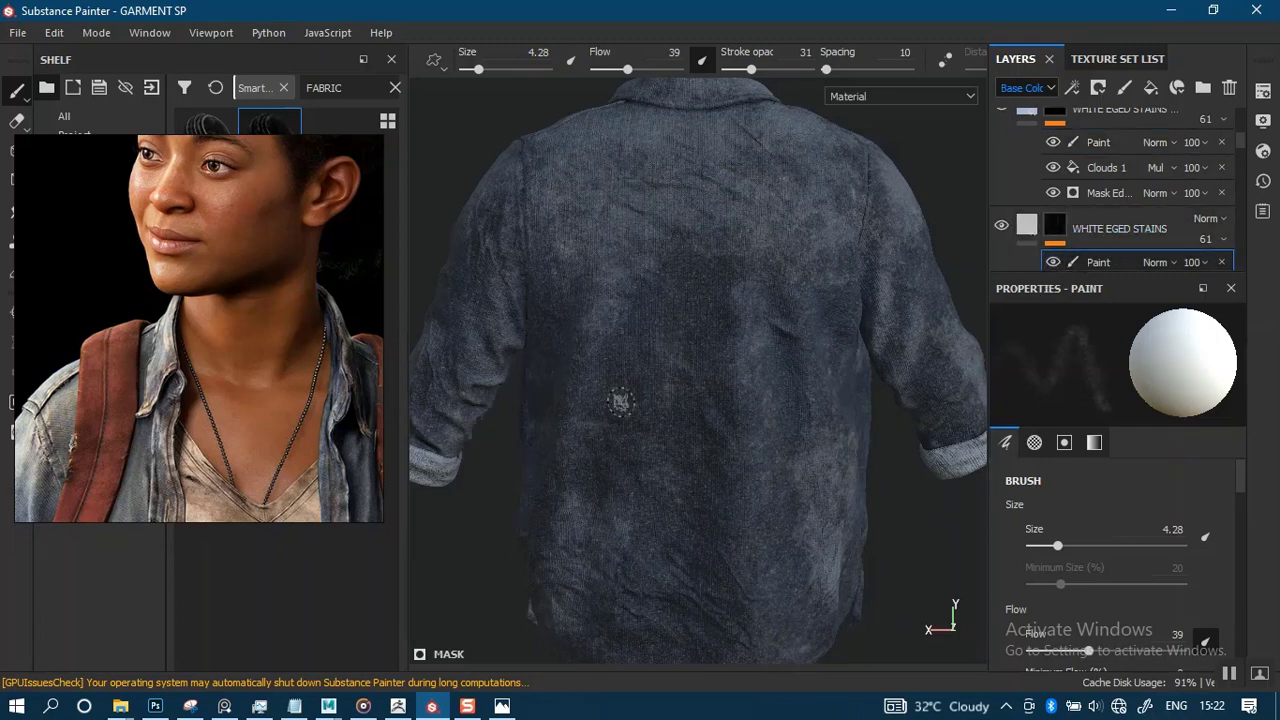
pyautogui.keyDown('ctrl'); pyautogui.moveTo(694, 393); pyautogui.dragTo(770, 393, button='right'); pyautogui.keyUp('ctrl')
pyautogui.moveTo(680, 312)
pyautogui.mouseDown()
pyautogui.moveTo(643, 337)
pyautogui.moveTo(623, 386)
pyautogui.moveTo(645, 425)
pyautogui.mouseUp()
pyautogui.hotkey('ctrl', 'z')
pyautogui.hotkey('ctrl', 'z')
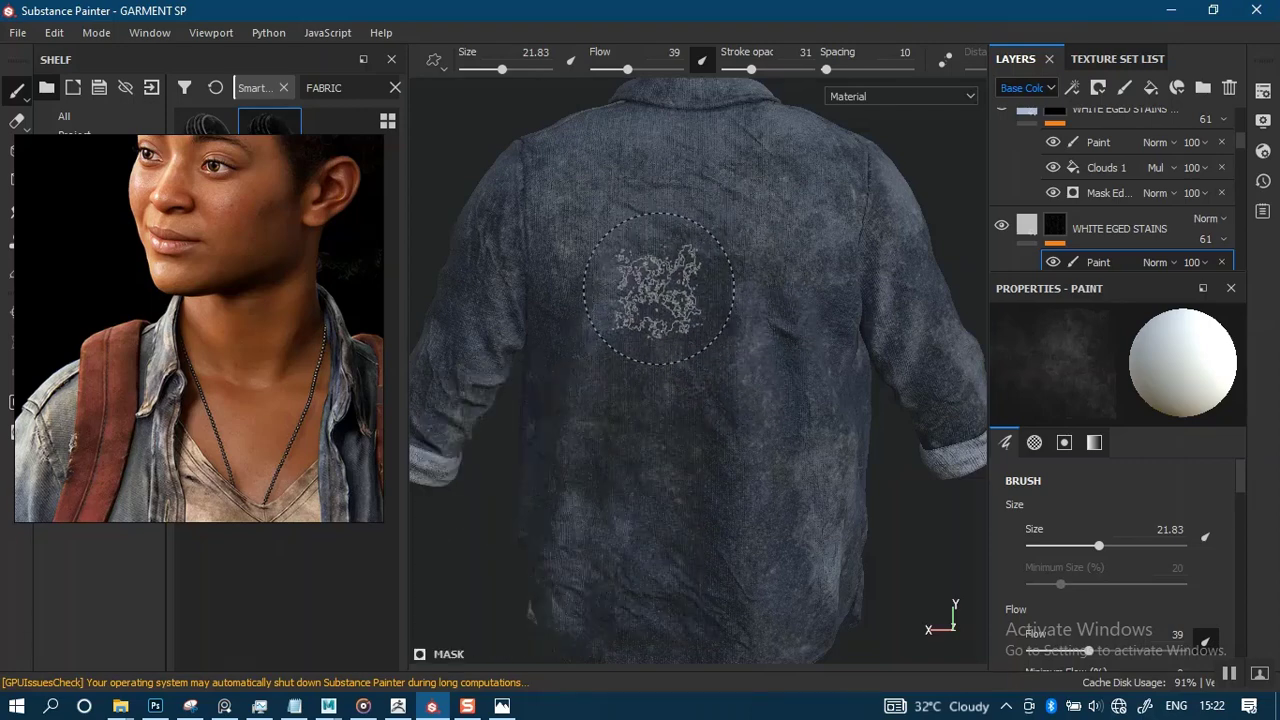
pyautogui.click(741, 70)
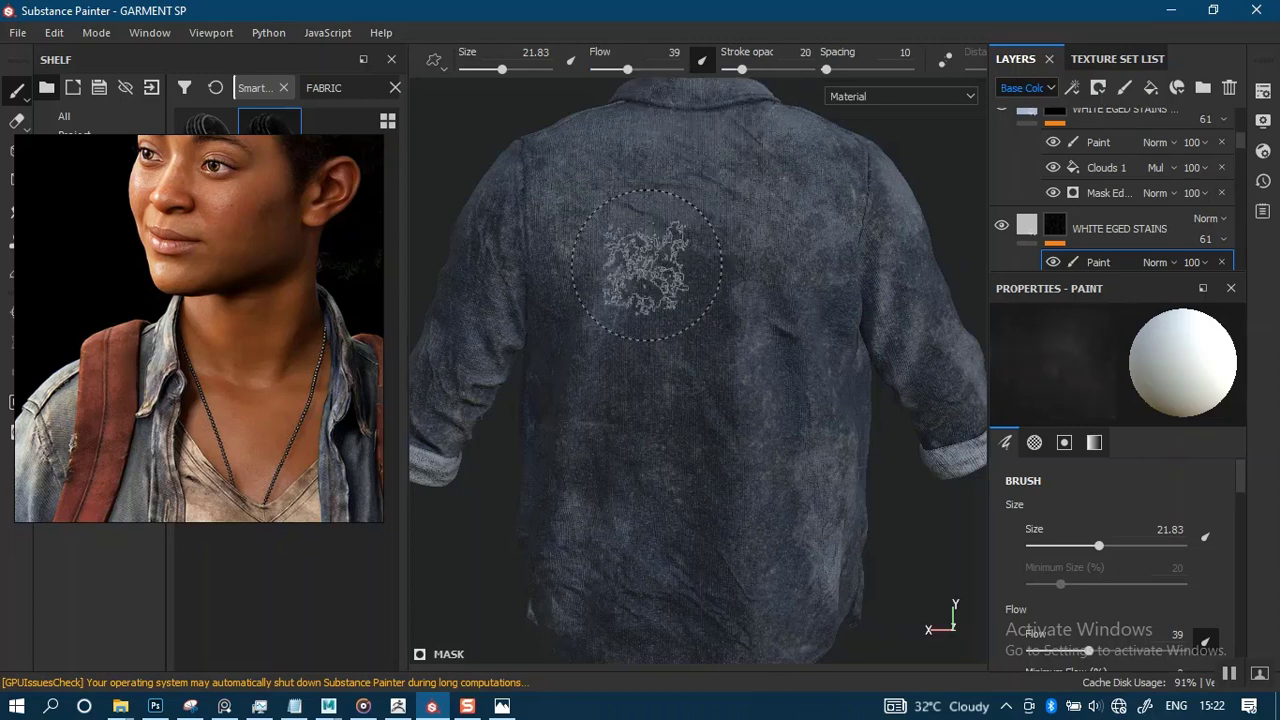
pyautogui.moveTo(648, 168)
pyautogui.mouseDown()
pyautogui.moveTo(640, 160)
pyautogui.moveTo(738, 160)
pyautogui.moveTo(652, 166)
pyautogui.moveTo(803, 182)
pyautogui.mouseUp()
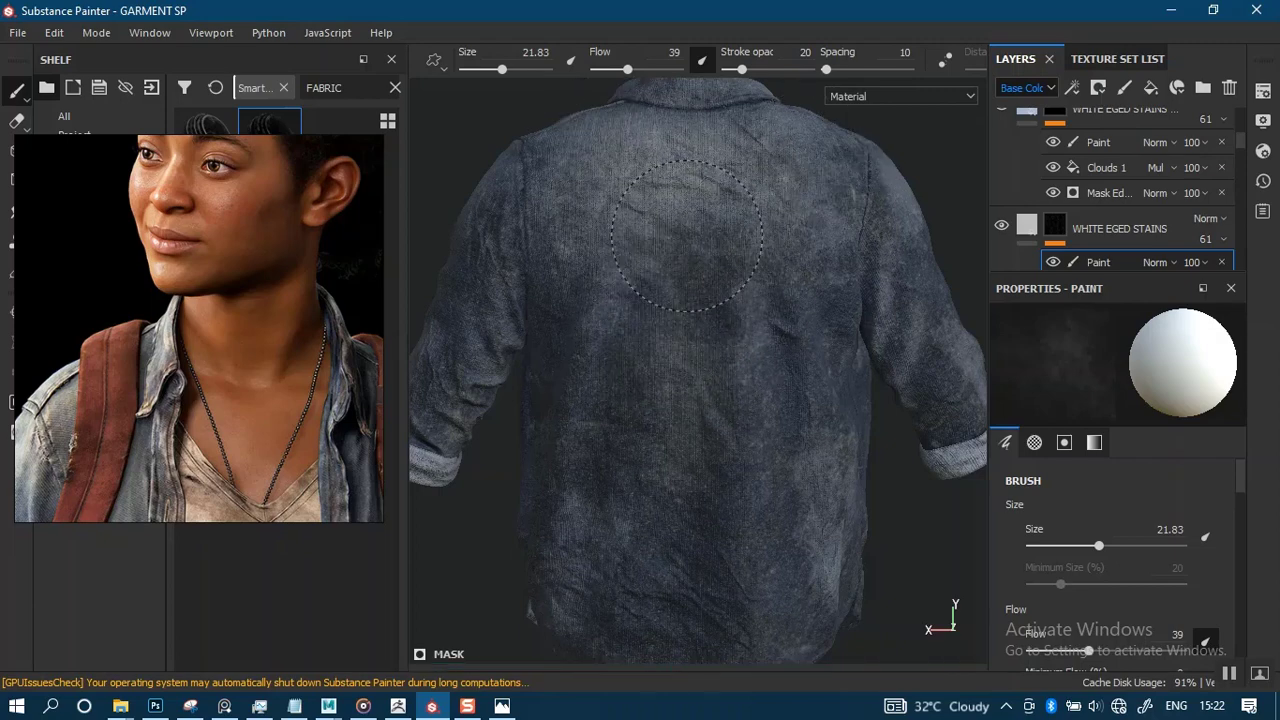
# Extend the soft white stains over the back of the shoulders and the upper sleeve.
pyautogui.moveTo(825, 410)
pyautogui.keyDown('alt'); pyautogui.mouseDown()
pyautogui.moveTo(788, 469)
pyautogui.moveTo(754, 451)
pyautogui.mouseUp(); pyautogui.keyUp('alt')
pyautogui.keyDown('alt'); pyautogui.moveTo(754, 451); pyautogui.dragTo(781, 293, button='right'); pyautogui.keyUp('alt')
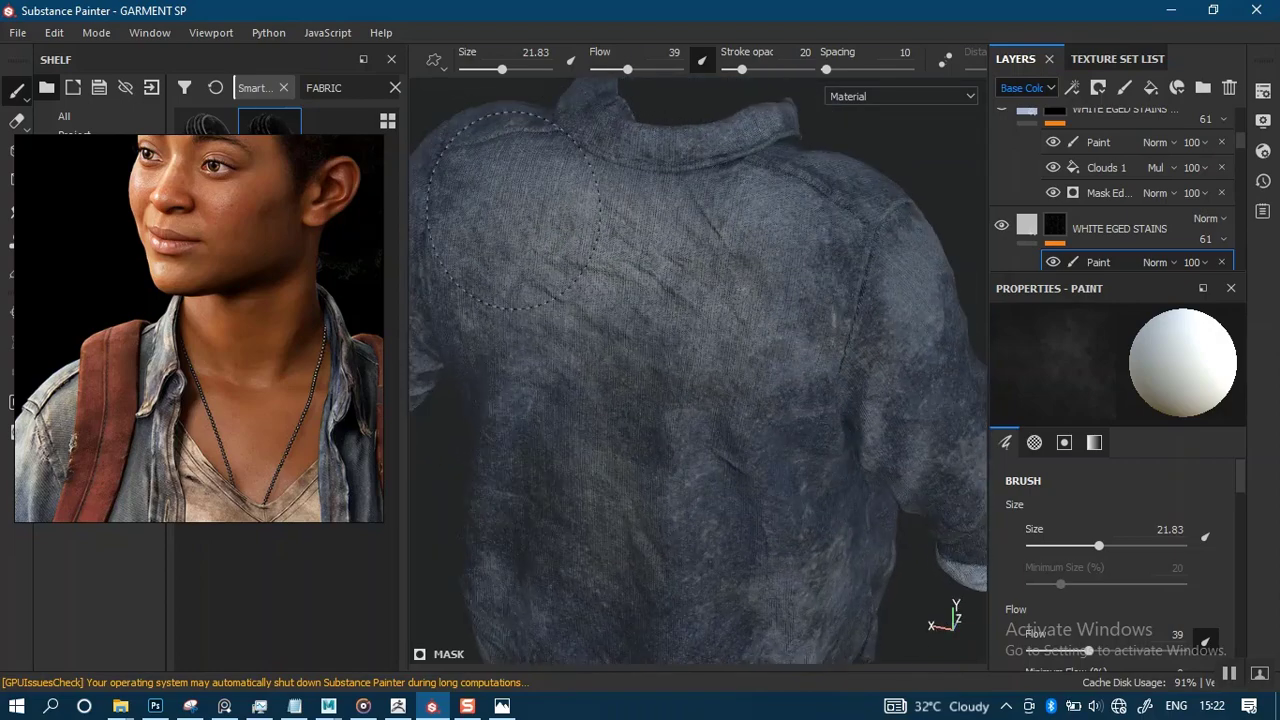
pyautogui.keyDown('alt'); pyautogui.moveTo(905, 315); pyautogui.dragTo(700, 360); pyautogui.keyUp('alt')
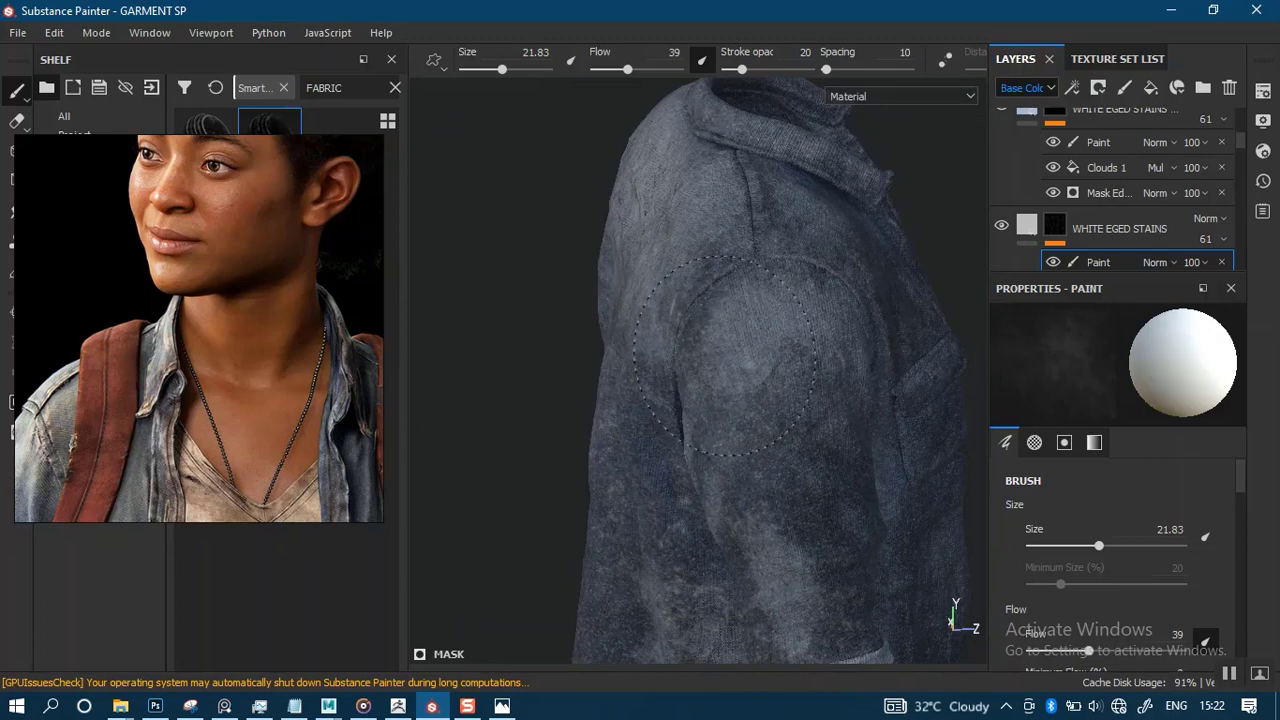
pyautogui.moveTo(725, 355)
pyautogui.keyDown('alt'); pyautogui.mouseDown()
pyautogui.moveTo(717, 366)
pyautogui.moveTo(863, 249)
pyautogui.moveTo(731, 322)
pyautogui.moveTo(763, 374)
pyautogui.mouseUp(); pyautogui.keyUp('alt')
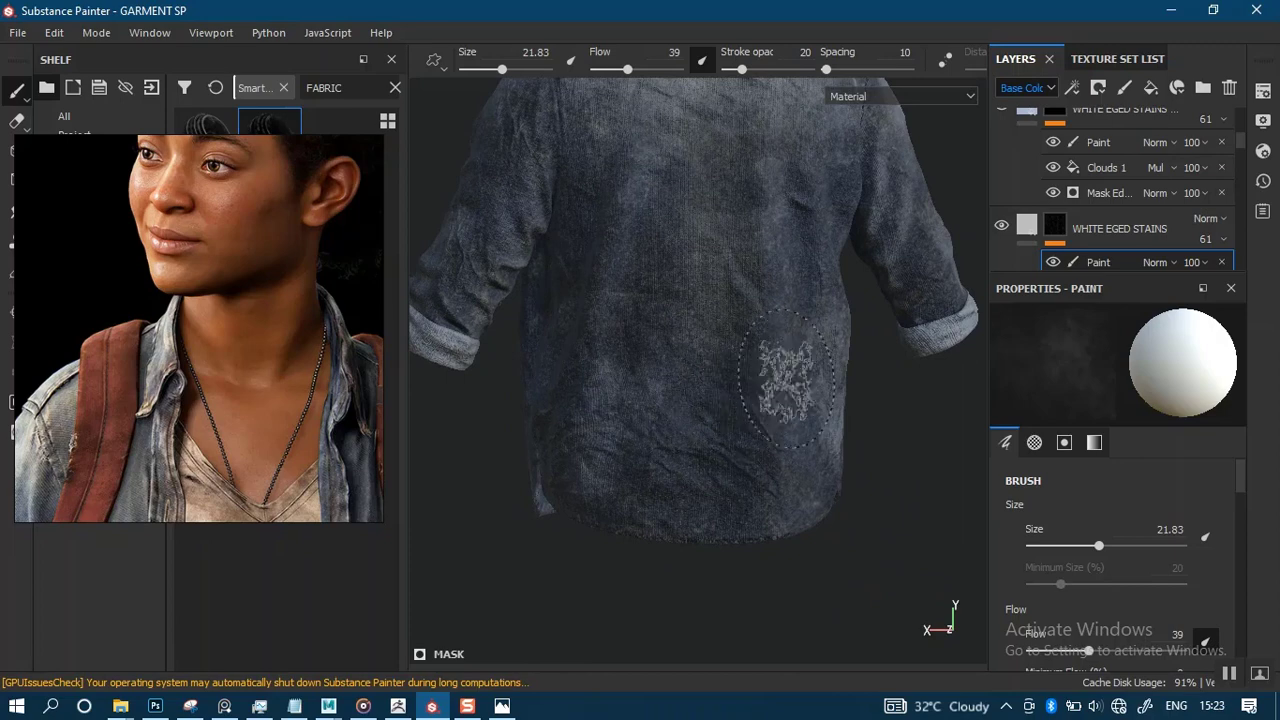
# Switch the mask brush to black and check the lower back with the WHITE EGED STAINS and PAINT WHITE layers hidden and shown.
pyautogui.moveTo(786, 378)
pyautogui.keyDown('shift'); pyautogui.mouseDown(button='right')
pyautogui.moveTo(737, 378)
pyautogui.moveTo(754, 374)
pyautogui.mouseUp(button='right'); pyautogui.keyUp('shift')
pyautogui.press('x')
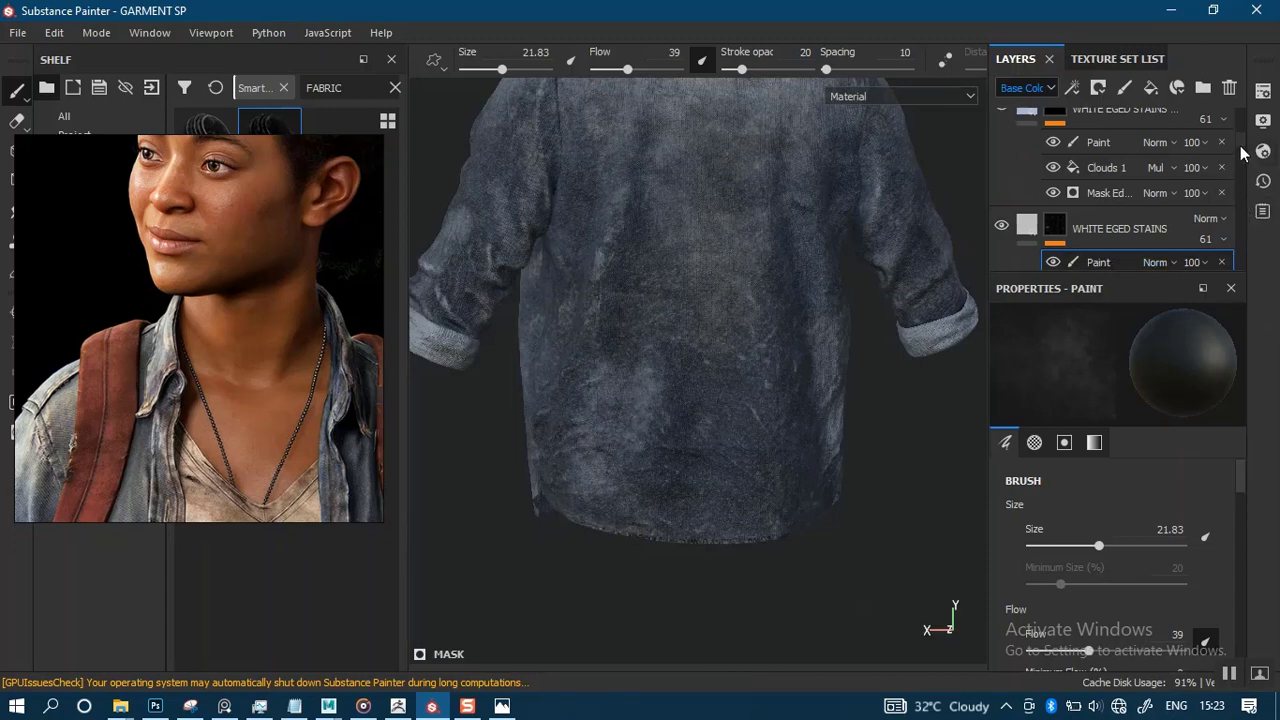
pyautogui.scroll(3, 1240, 146)
pyautogui.click(1055, 222)
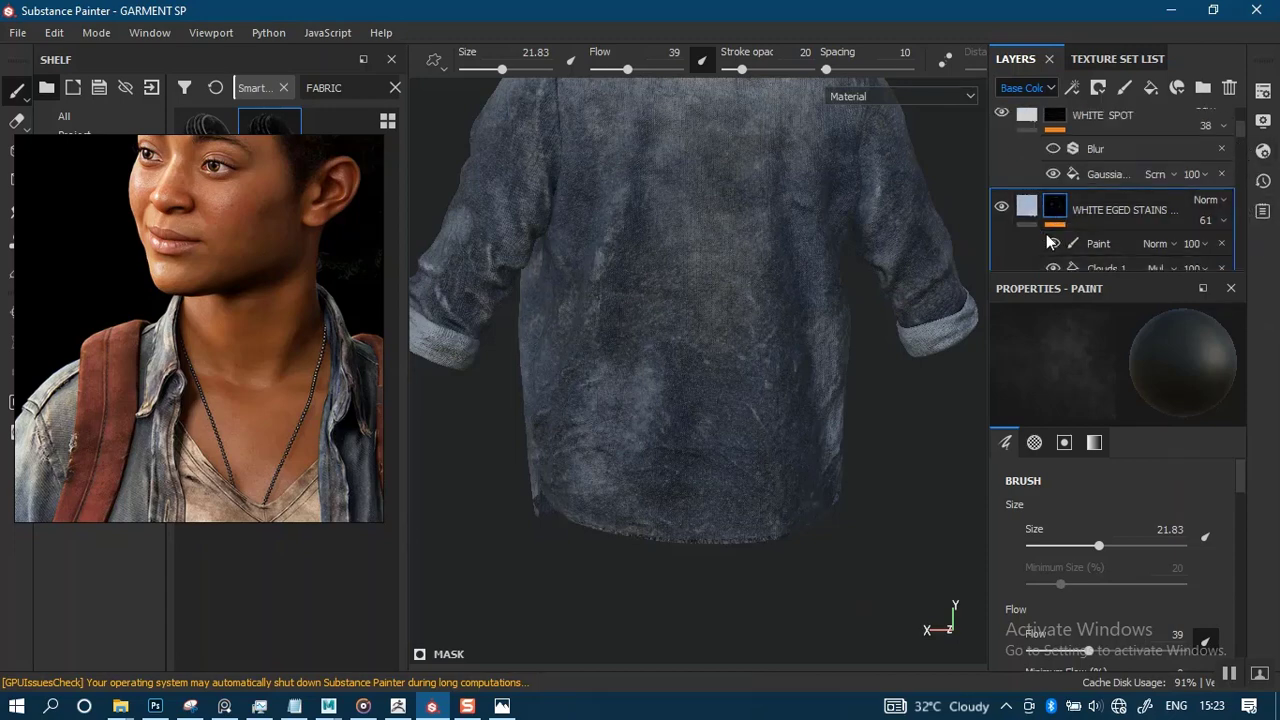
pyautogui.click(1027, 206)
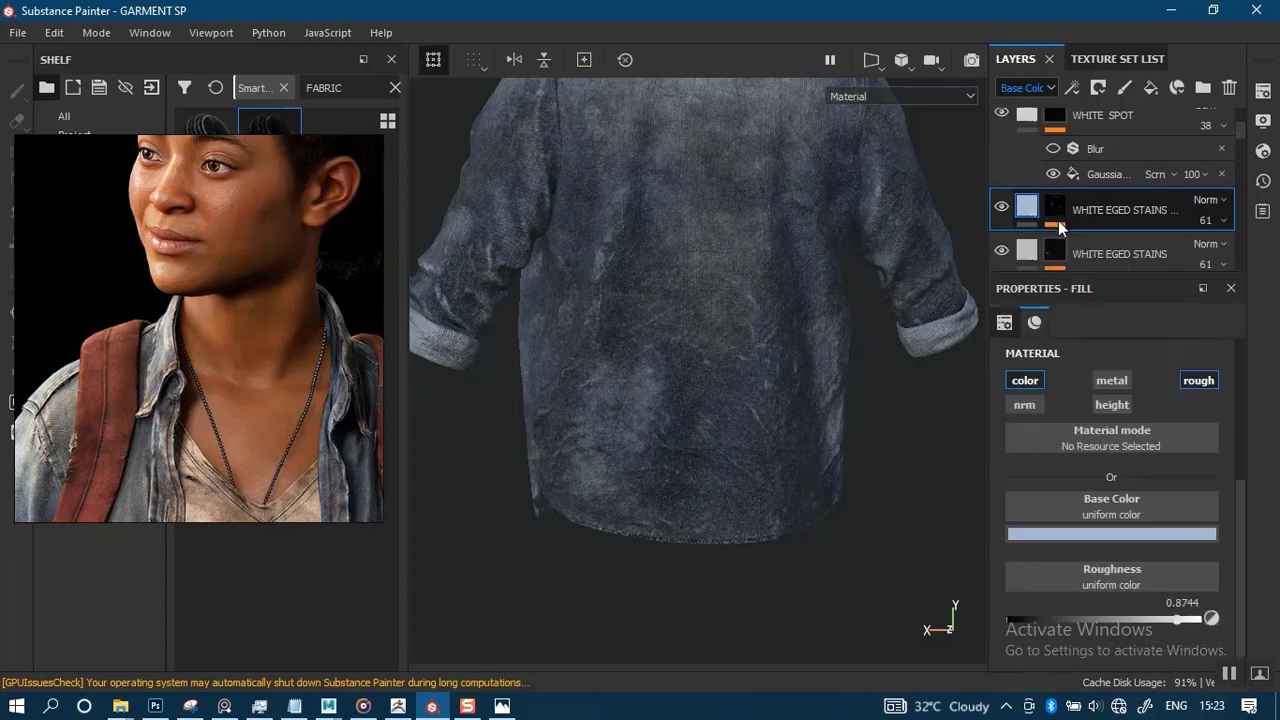
pyautogui.click(1002, 252)
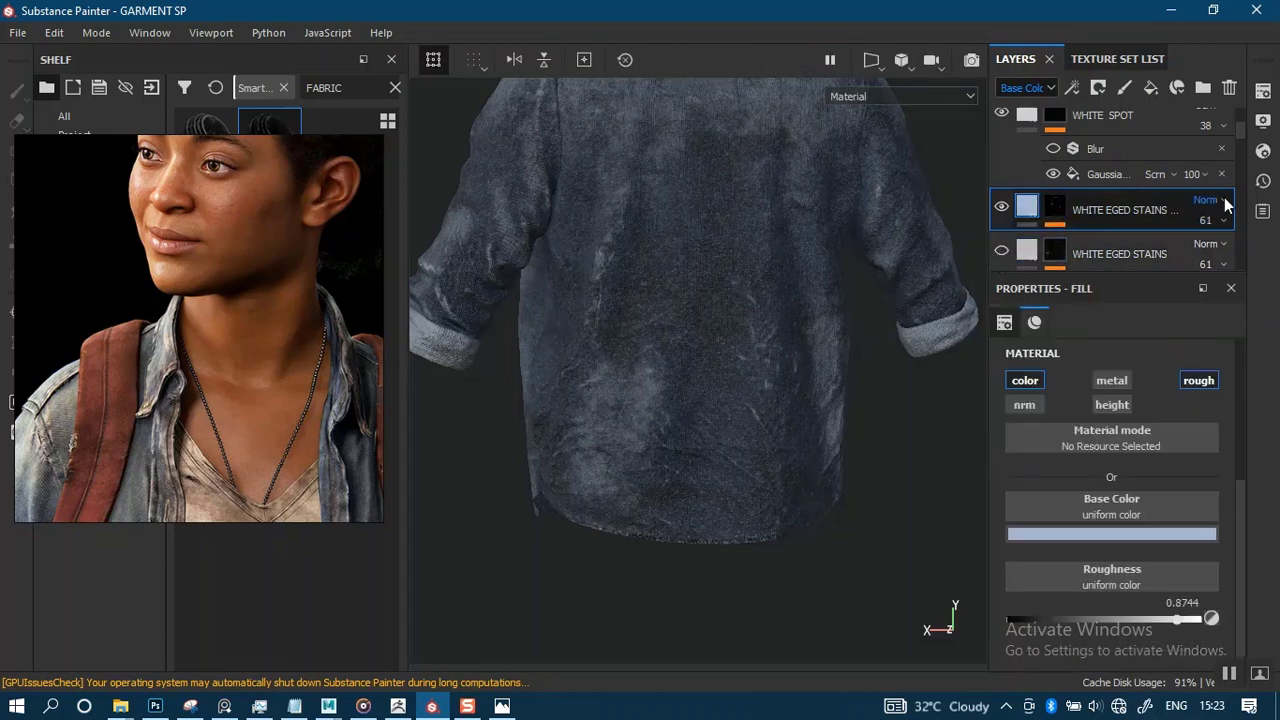
pyautogui.click(1003, 251)
pyautogui.moveTo(1238, 138); pyautogui.dragTo(1234, 153)
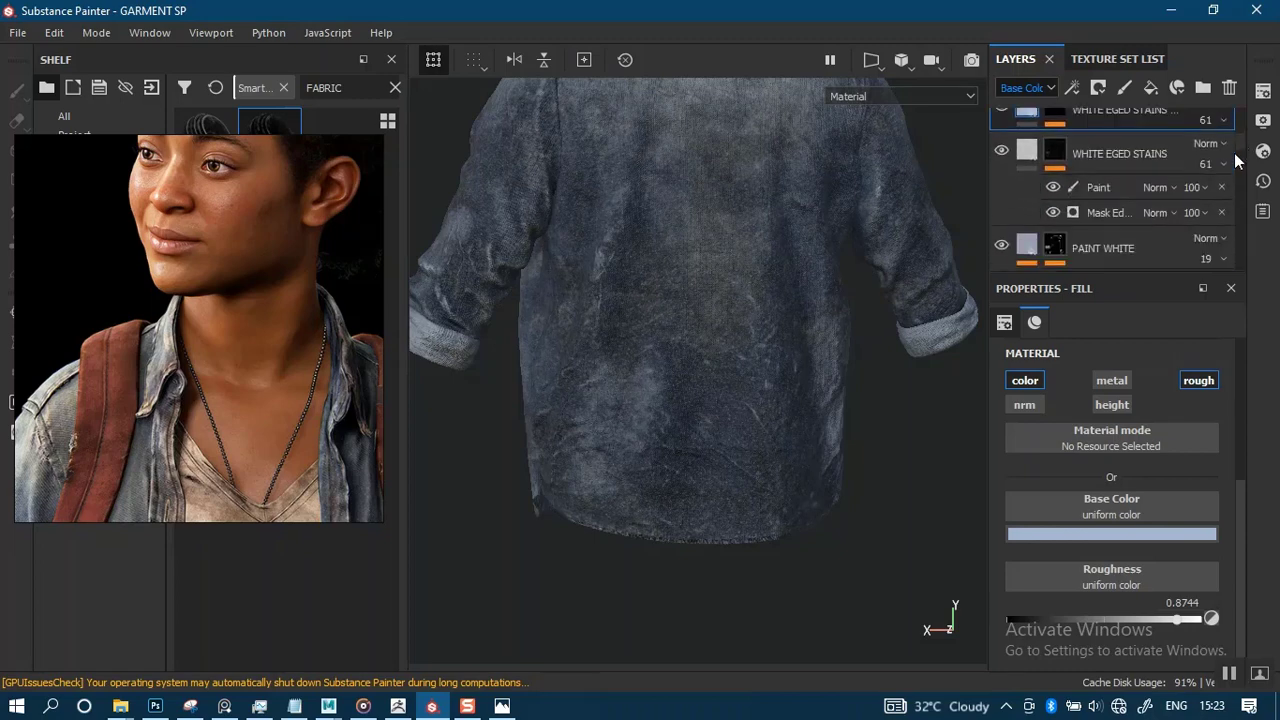
pyautogui.click(1002, 246)
pyautogui.click(1002, 246)
pyautogui.click(1053, 249)
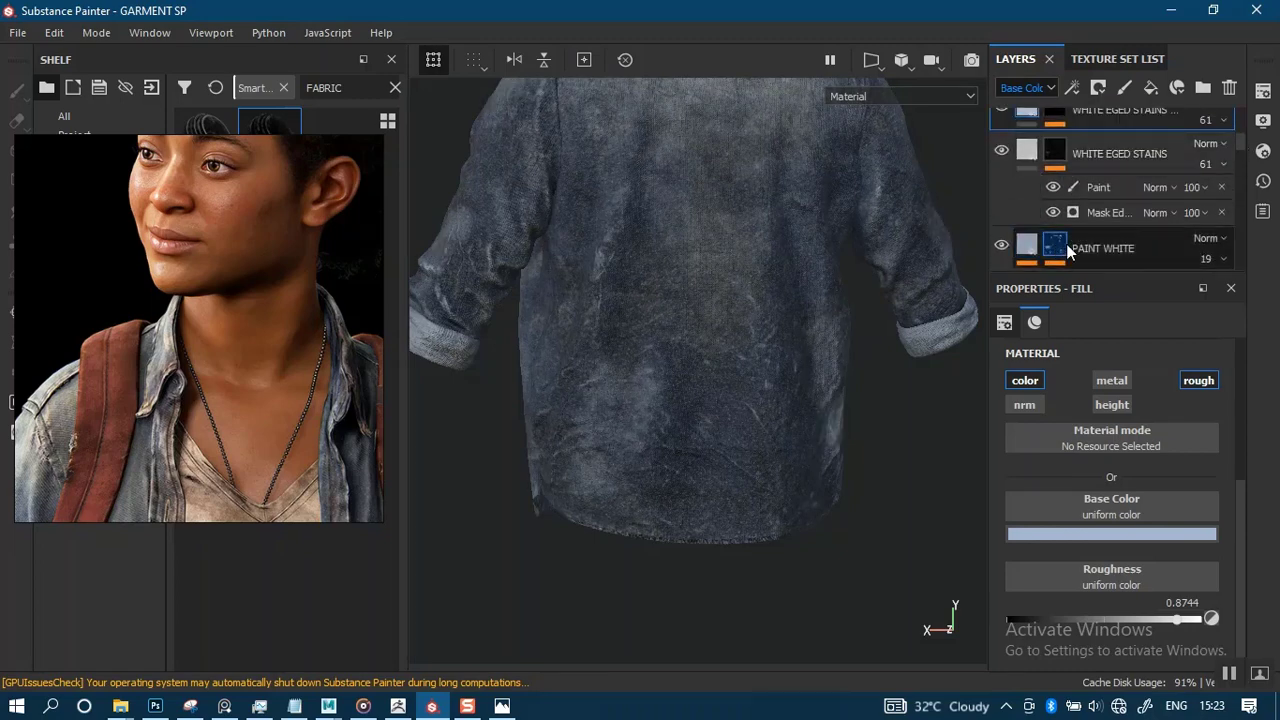
pyautogui.scroll(2, 1238, 153)
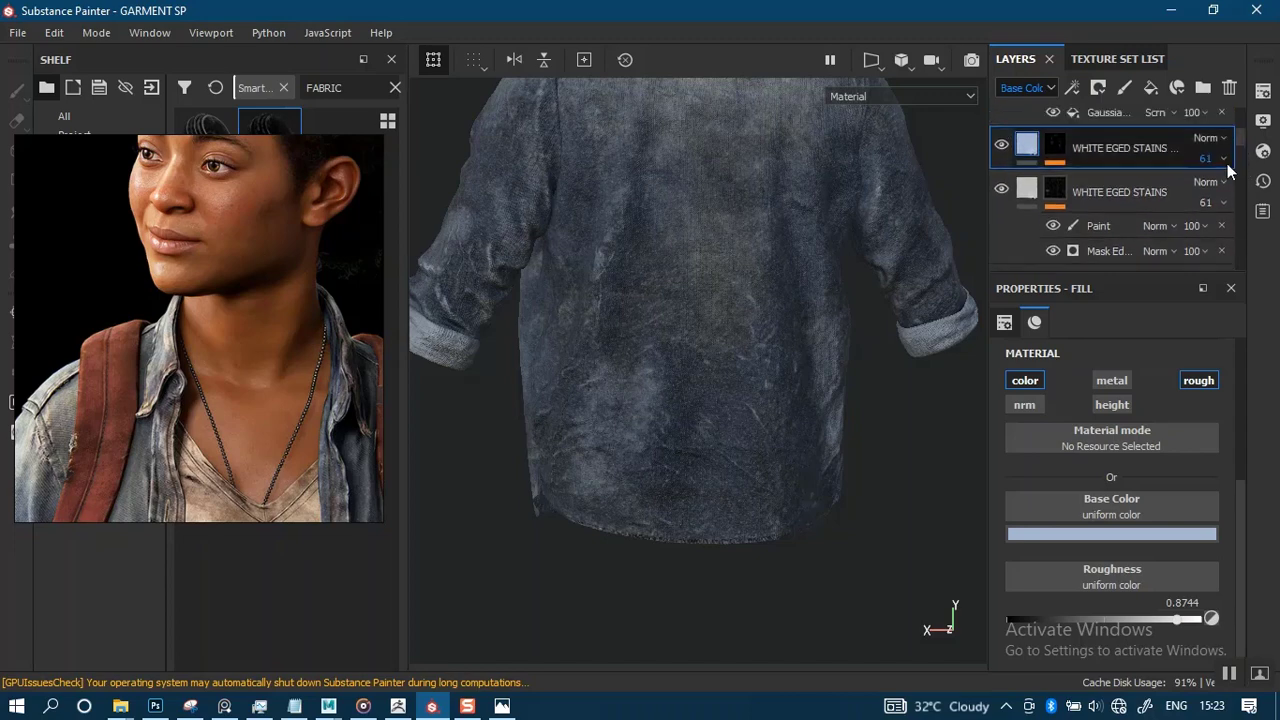
# Select the grey WHITE EGED STAINS layer's mask and compare the lower back with the stain layers toggled off and on.
pyautogui.click(1097, 225)
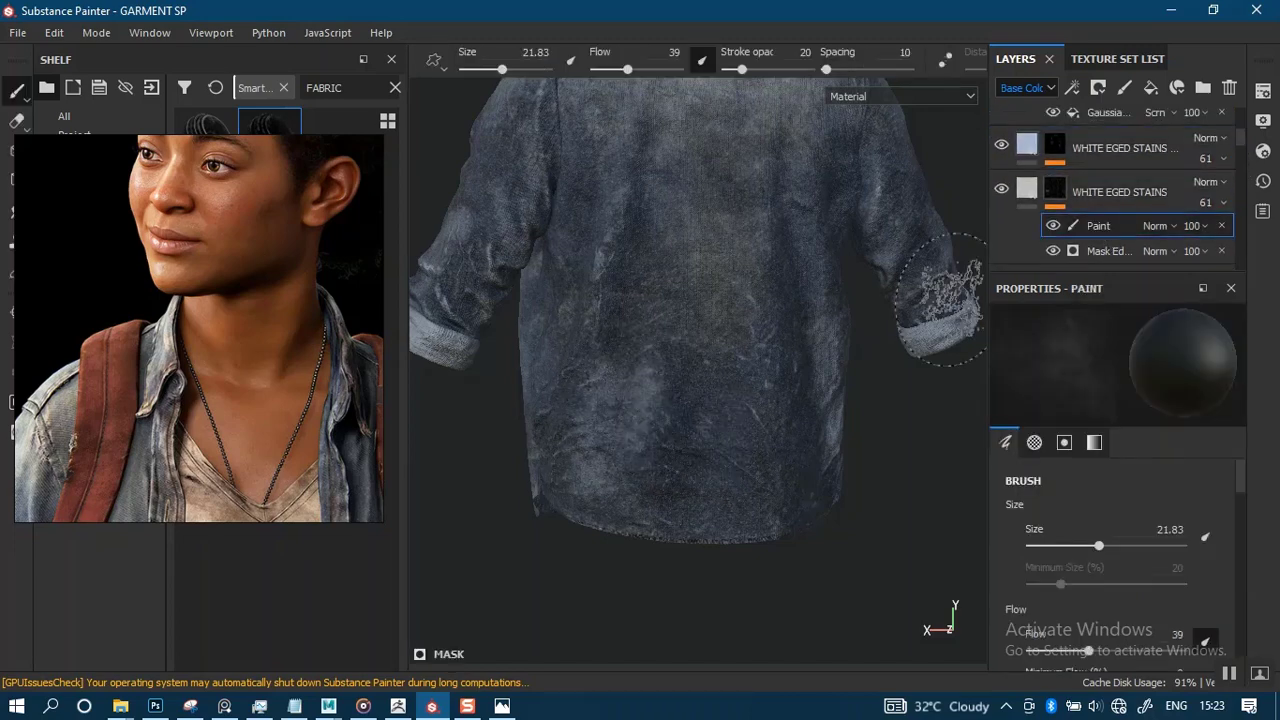
pyautogui.click(1015, 240)
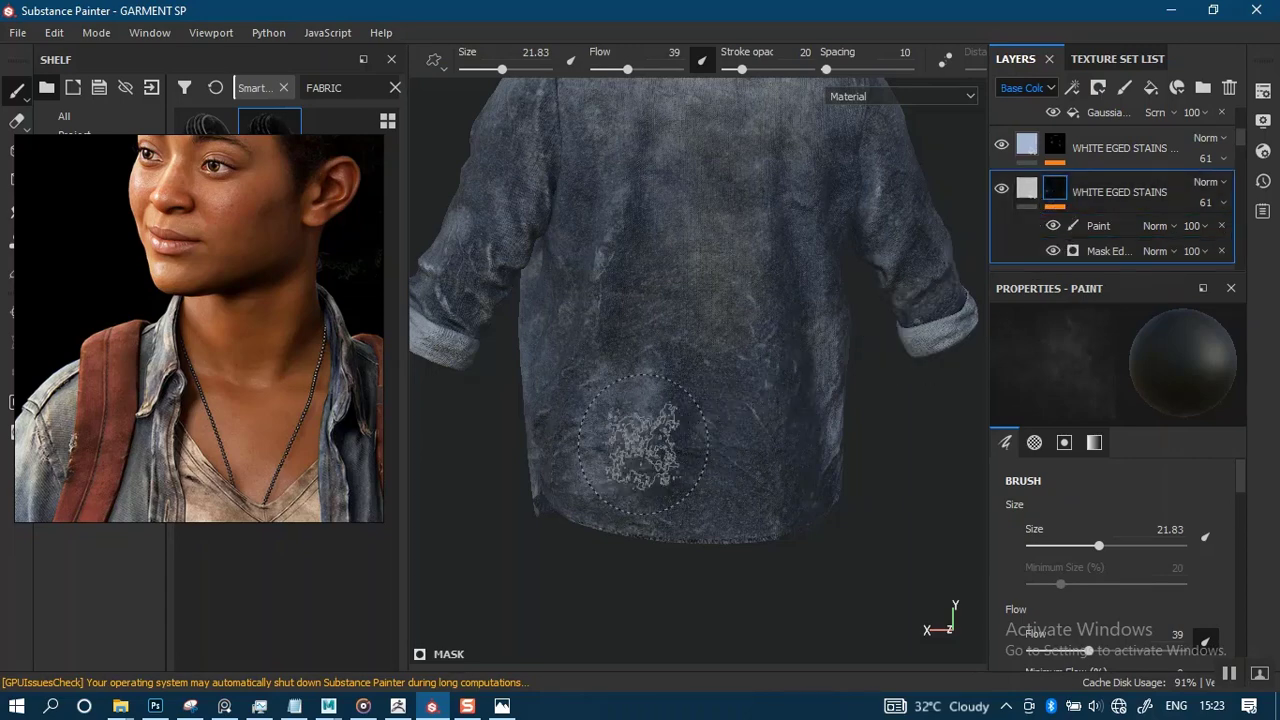
pyautogui.click(1001, 189)
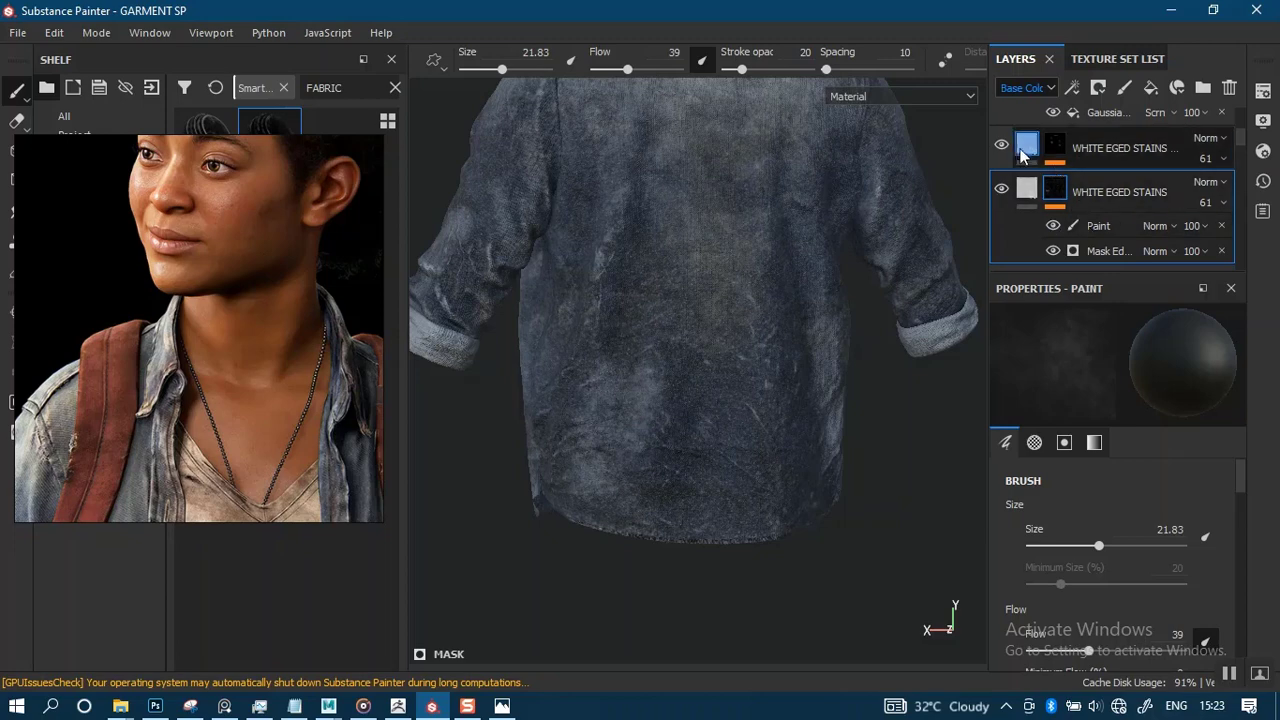
pyautogui.click(1001, 145)
pyautogui.click(1002, 145)
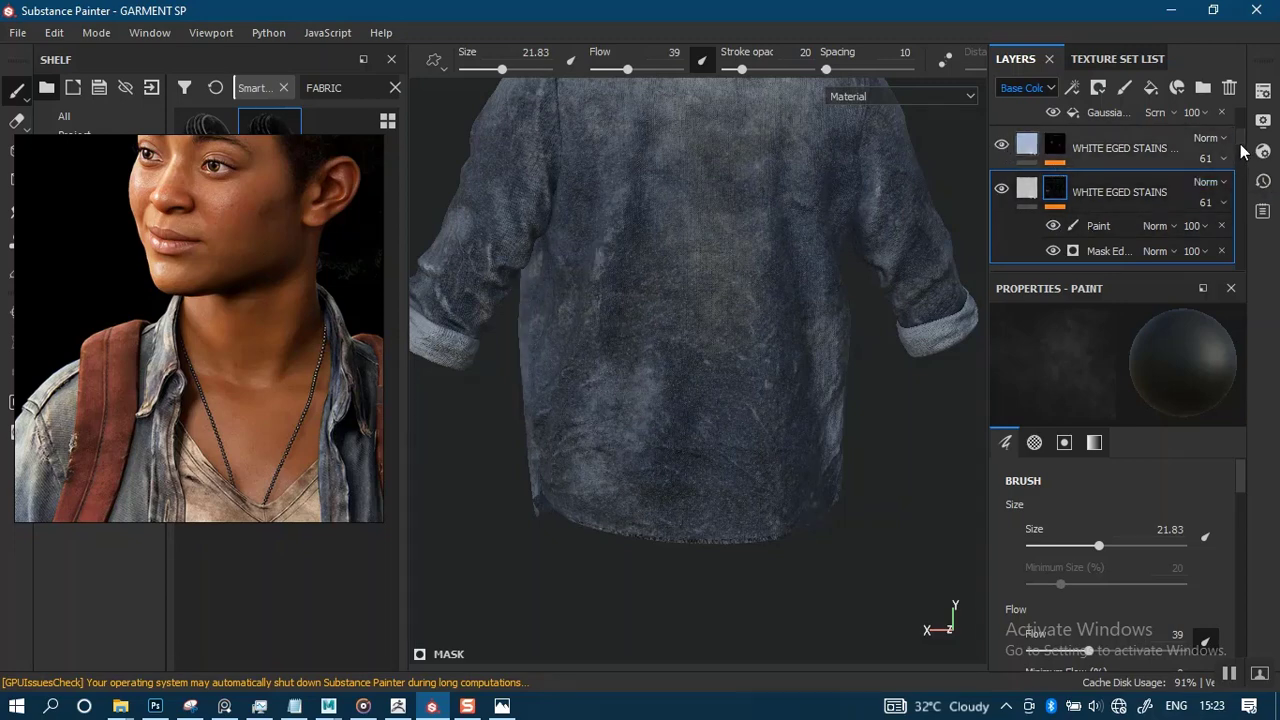
pyautogui.scroll(1, 1241, 143)
pyautogui.scroll(-5, 1240, 149)
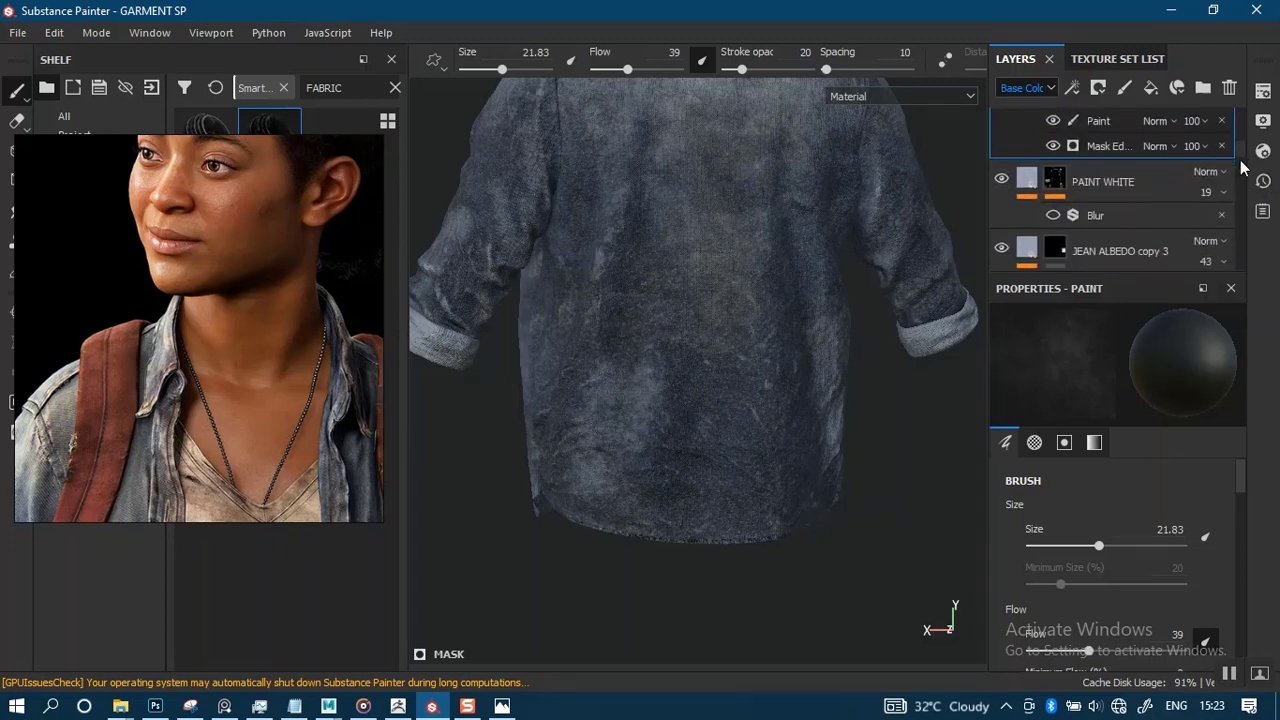
# Tone down the faded patches on the lower back by painting black on the PAINT WHITE mask at stroke opacity 100.
pyautogui.click(1003, 198)
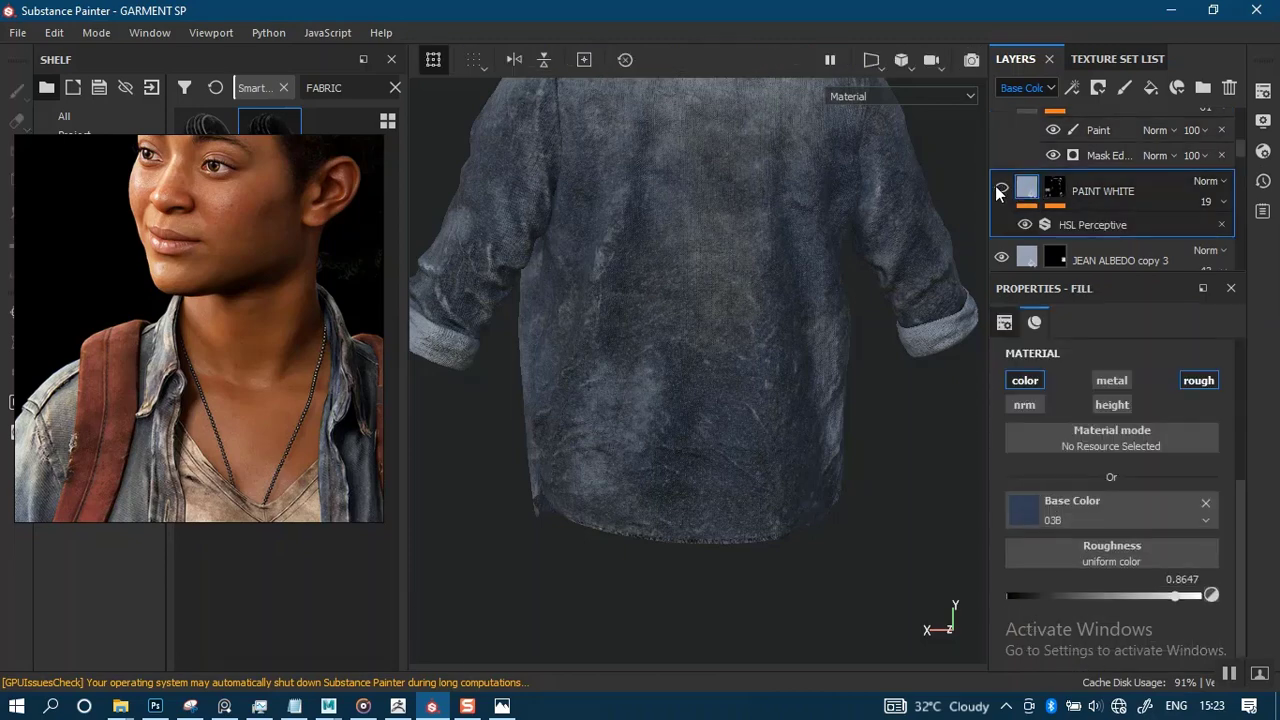
pyautogui.click(1001, 190)
pyautogui.click(1056, 190)
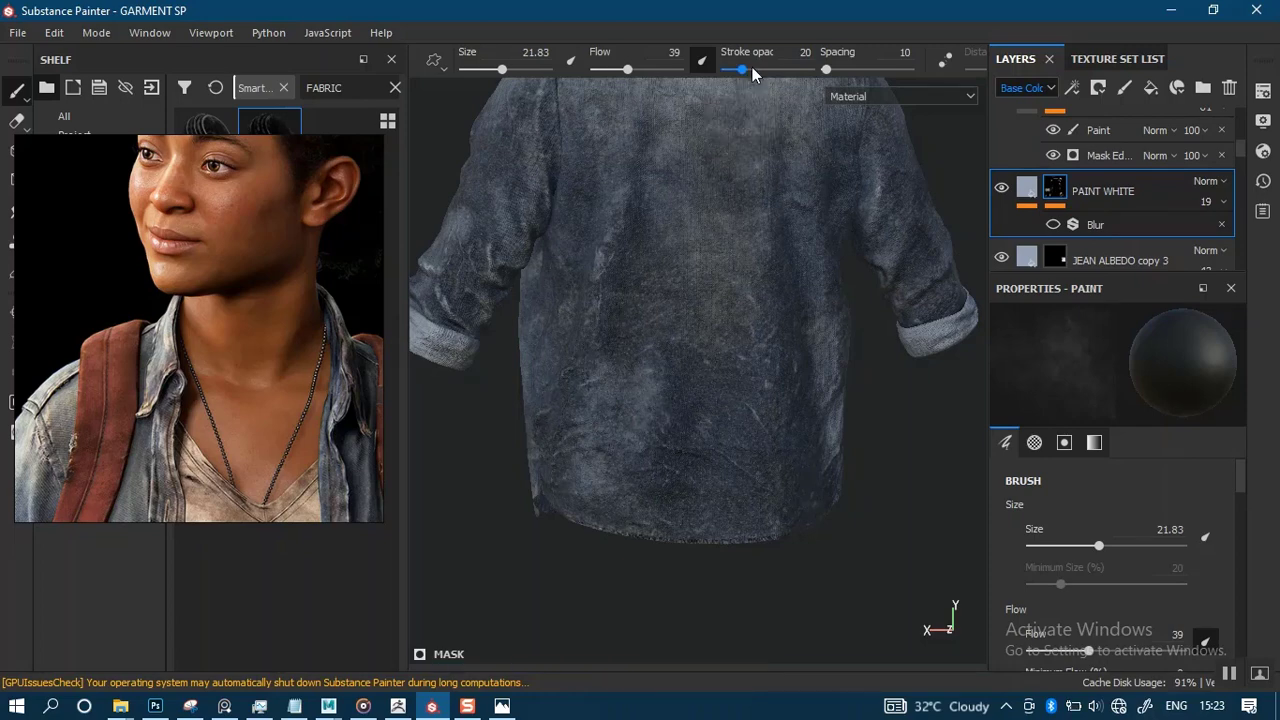
pyautogui.moveTo(752, 69); pyautogui.dragTo(812, 69)
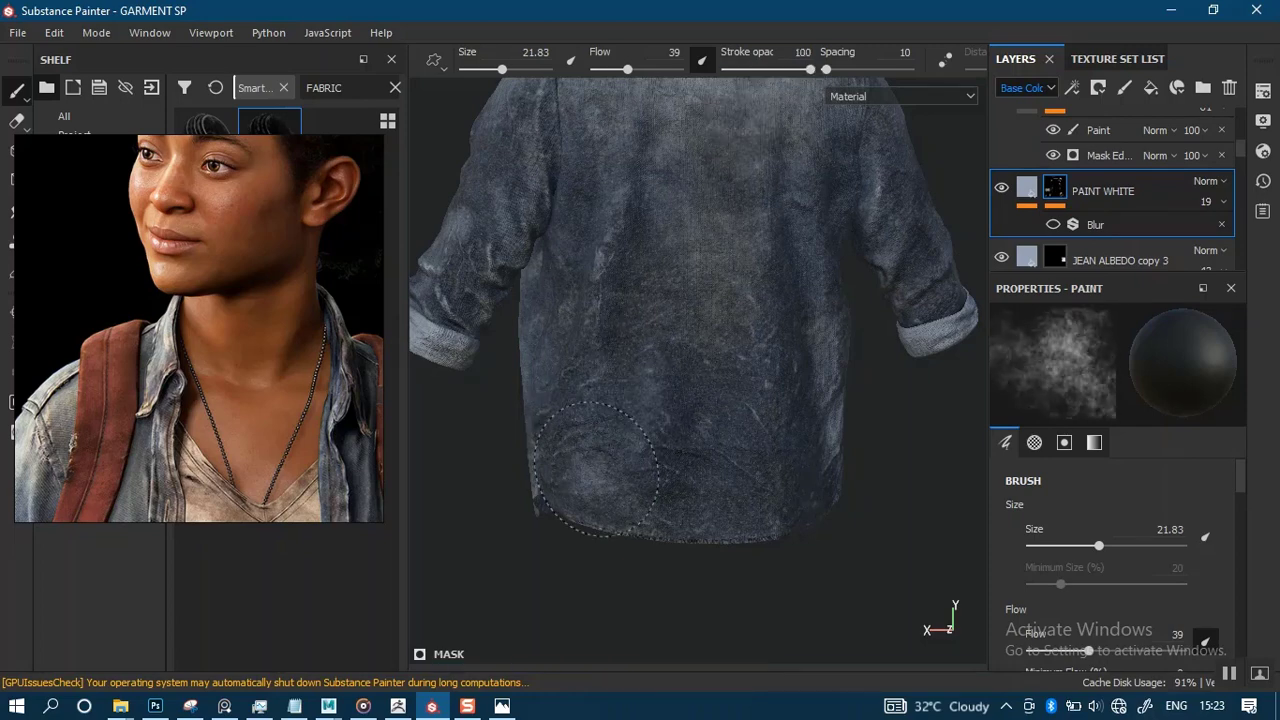
pyautogui.moveTo(748, 400)
pyautogui.keyDown('alt'); pyautogui.mouseDown()
pyautogui.moveTo(700, 371)
pyautogui.moveTo(728, 403)
pyautogui.mouseUp(); pyautogui.keyUp('alt')
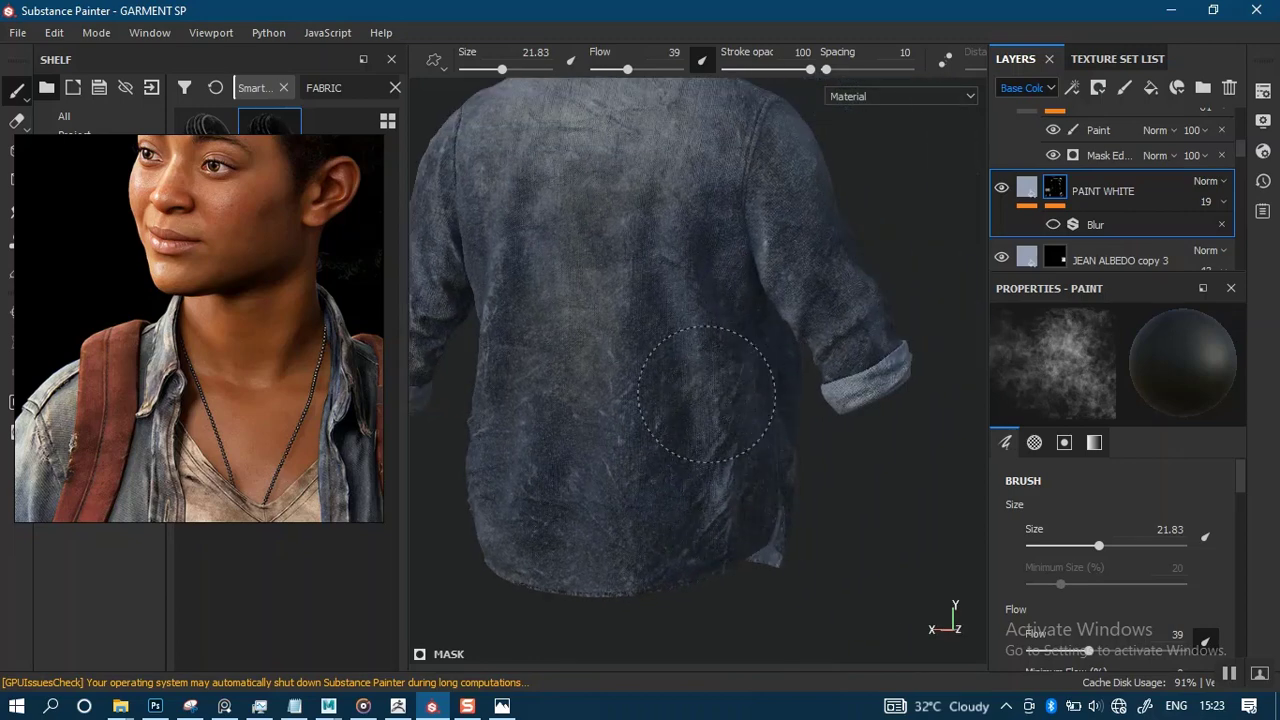
pyautogui.keyDown('alt'); pyautogui.moveTo(704, 455); pyautogui.dragTo(640, 440); pyautogui.keyUp('alt')
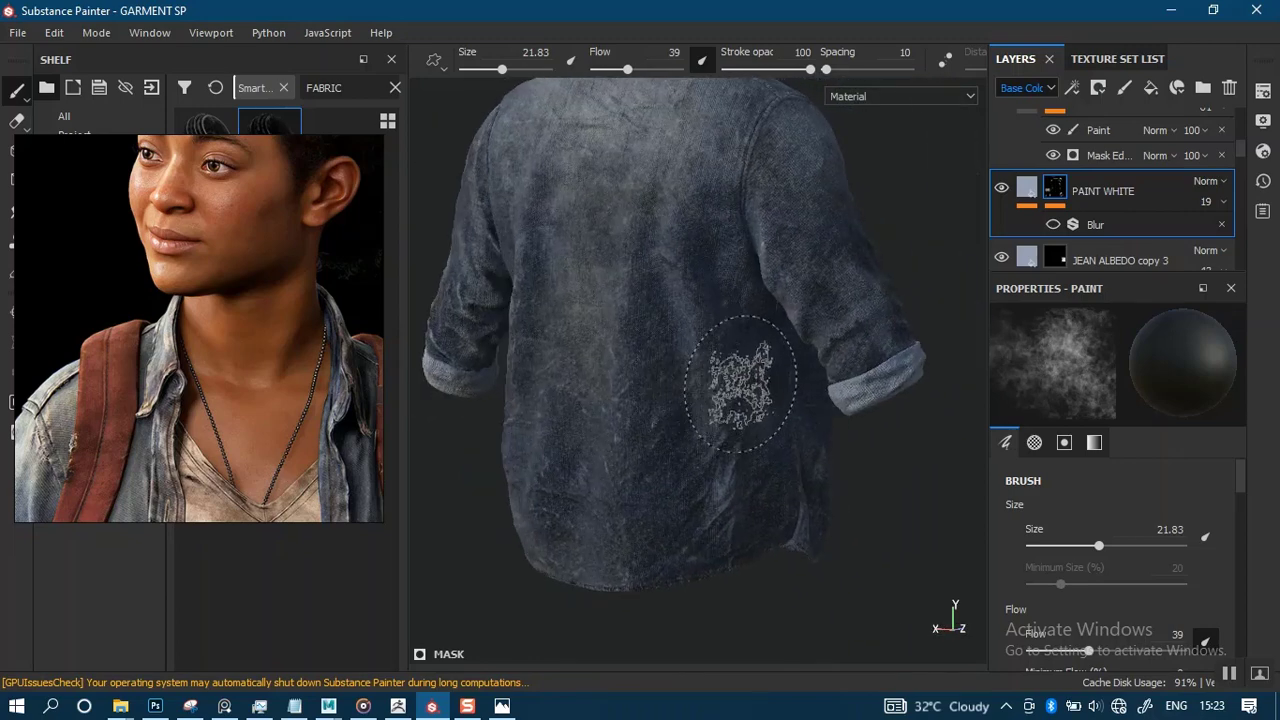
pyautogui.moveTo(740, 383)
pyautogui.keyDown('alt'); pyautogui.mouseDown()
pyautogui.moveTo(738, 395)
pyautogui.moveTo(737, 357)
pyautogui.moveTo(720, 390)
pyautogui.moveTo(809, 429)
pyautogui.moveTo(787, 375)
pyautogui.moveTo(700, 386)
pyautogui.moveTo(737, 386)
pyautogui.moveTo(743, 400)
pyautogui.mouseUp(); pyautogui.keyUp('alt')
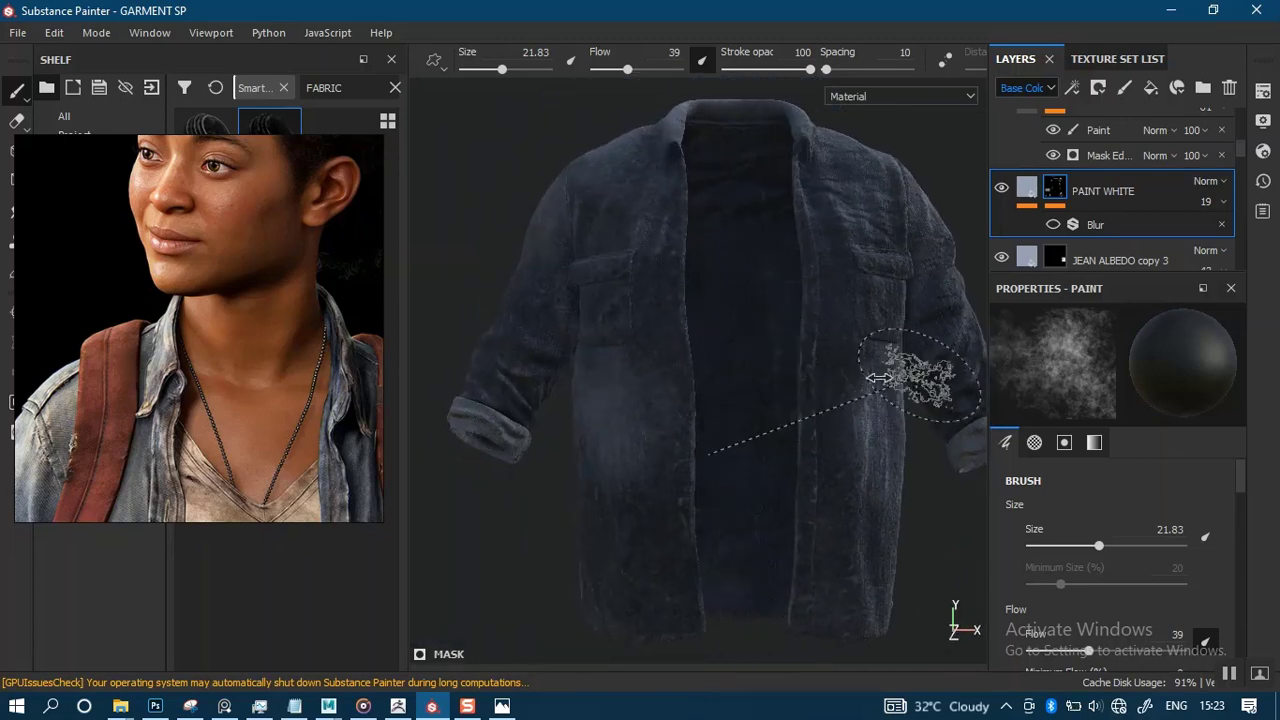
pyautogui.keyDown('shift'); pyautogui.moveTo(877, 377); pyautogui.dragTo(824, 381, button='right'); pyautogui.keyUp('shift')
pyautogui.keyDown('alt'); pyautogui.moveTo(780, 318); pyautogui.dragTo(680, 374, button='right'); pyautogui.keyUp('alt')
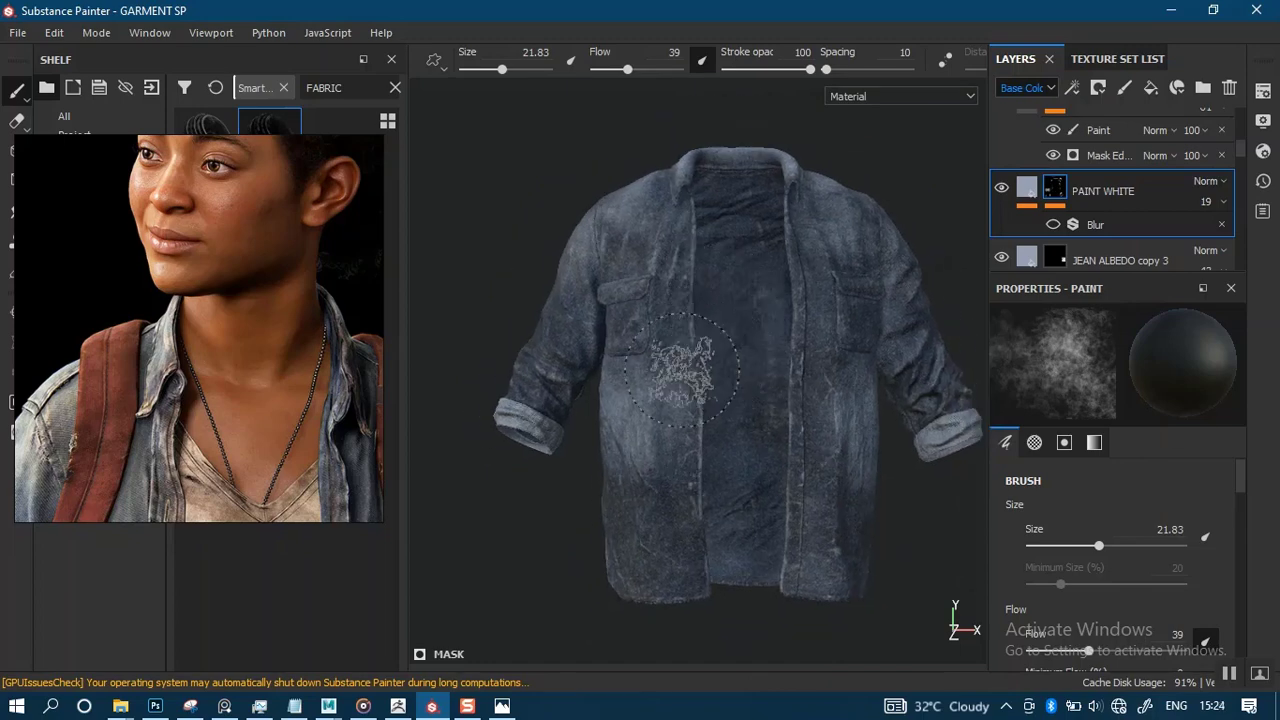
# Examine the fading and white stains across the shirt's open front, chest pocket and lower panel.
pyautogui.keyDown('alt'); pyautogui.moveTo(680, 374); pyautogui.dragTo(709, 380); pyautogui.keyUp('alt')
pyautogui.keyDown('alt'); pyautogui.moveTo(695, 360); pyautogui.dragTo(661, 376, button='middle'); pyautogui.keyUp('alt')
pyautogui.scroll(3, 661, 376)
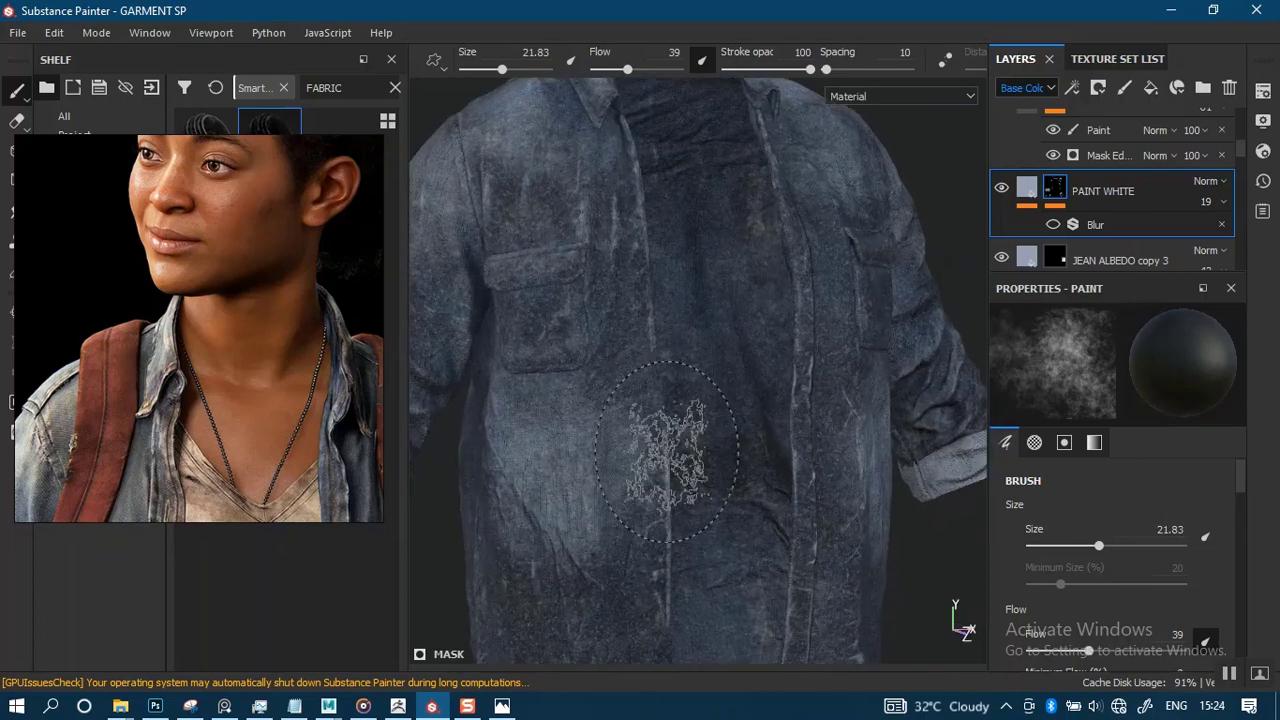
pyautogui.keyDown('alt'); pyautogui.moveTo(669, 457); pyautogui.dragTo(714, 420); pyautogui.keyUp('alt')
pyautogui.keyDown('alt'); pyautogui.moveTo(714, 400); pyautogui.dragTo(721, 246, button='middle'); pyautogui.keyUp('alt')
pyautogui.keyDown('alt'); pyautogui.moveTo(699, 291); pyautogui.dragTo(660, 292, button='right'); pyautogui.keyUp('alt')
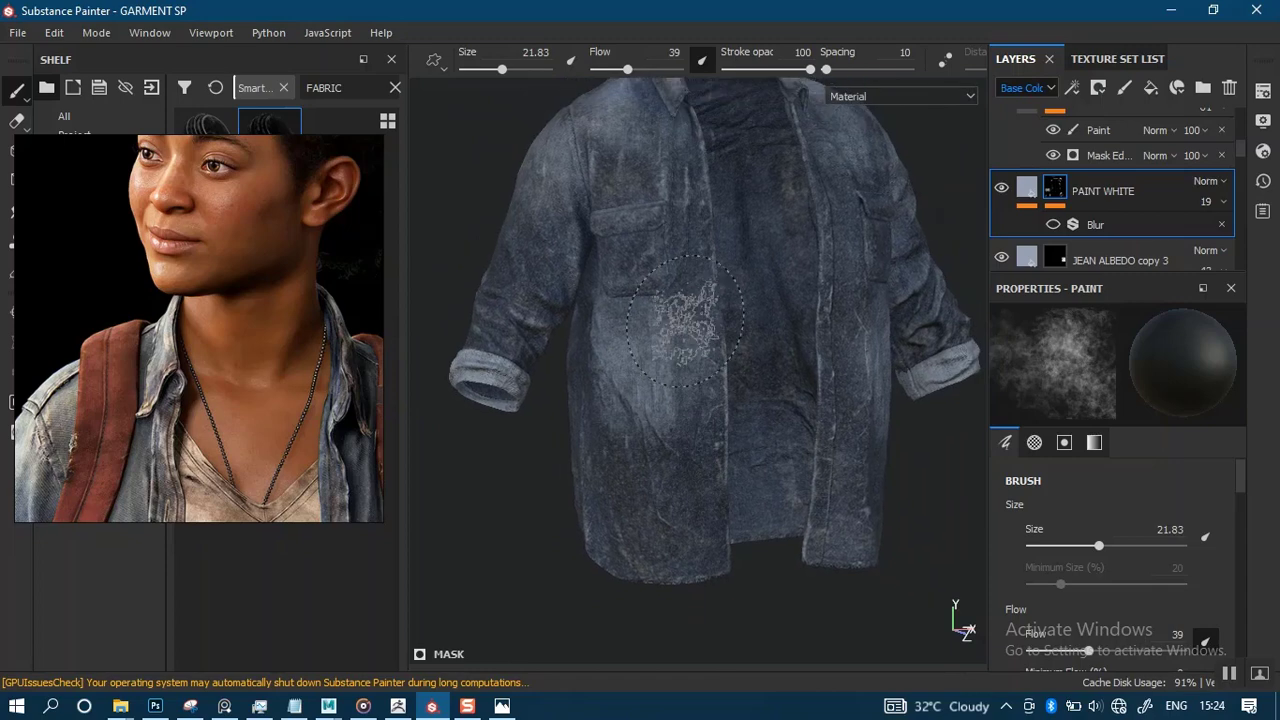
pyautogui.keyDown('alt'); pyautogui.moveTo(678, 318); pyautogui.dragTo(663, 397, button='middle'); pyautogui.keyUp('alt')
pyautogui.keyDown('alt'); pyautogui.moveTo(663, 397); pyautogui.dragTo(646, 411); pyautogui.keyUp('alt')
pyautogui.keyDown('alt'); pyautogui.moveTo(646, 411); pyautogui.dragTo(700, 411, button='right'); pyautogui.keyUp('alt')
pyautogui.keyDown('alt'); pyautogui.moveTo(698, 409); pyautogui.dragTo(700, 377, button='middle'); pyautogui.keyUp('alt')
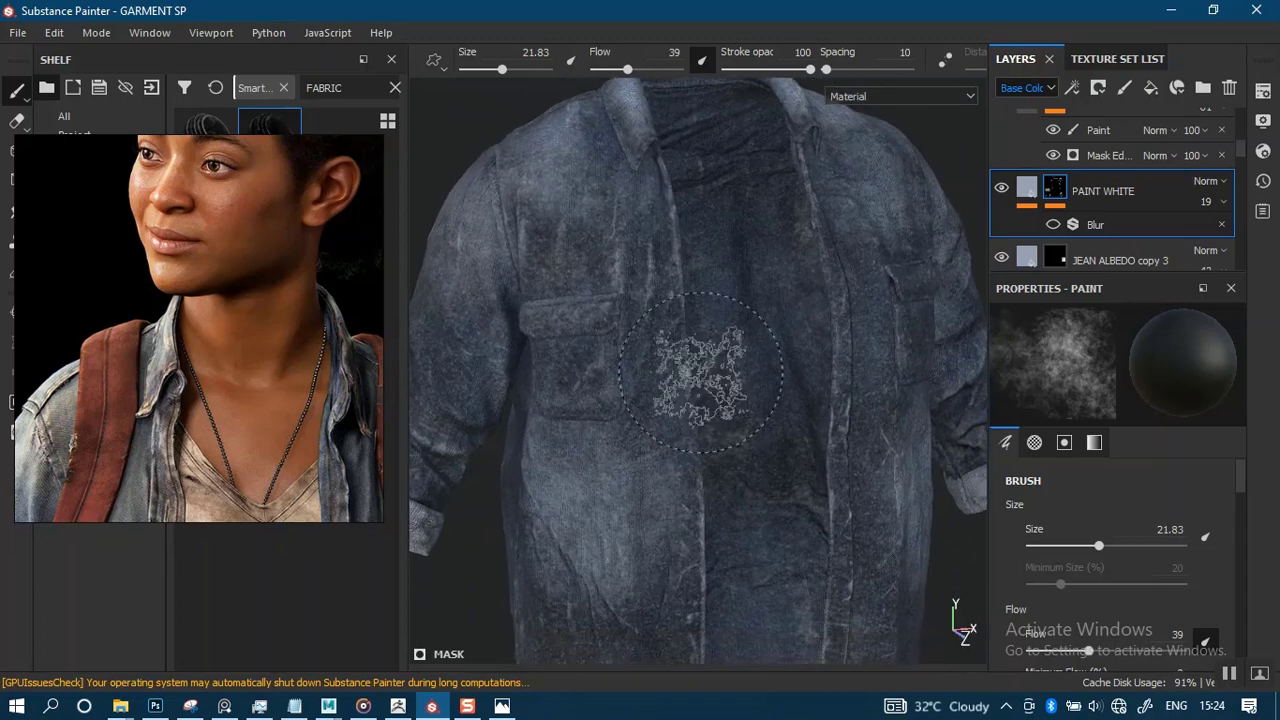
# Compare the shirt front with the WHITE SPOT layer and the bluish WHITE EGED STAINS layer hidden and shown.
pyautogui.scroll(-6, 1238, 145)
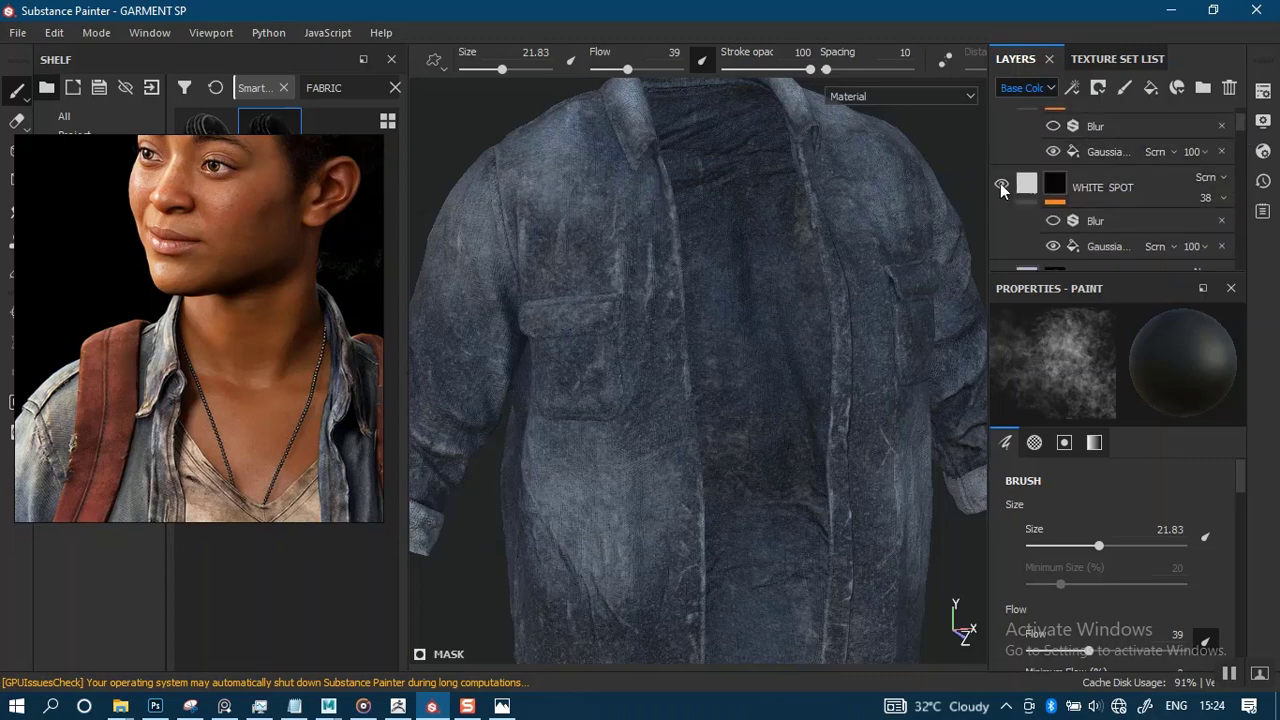
pyautogui.click(1000, 184)
pyautogui.scroll(1, 1239, 134)
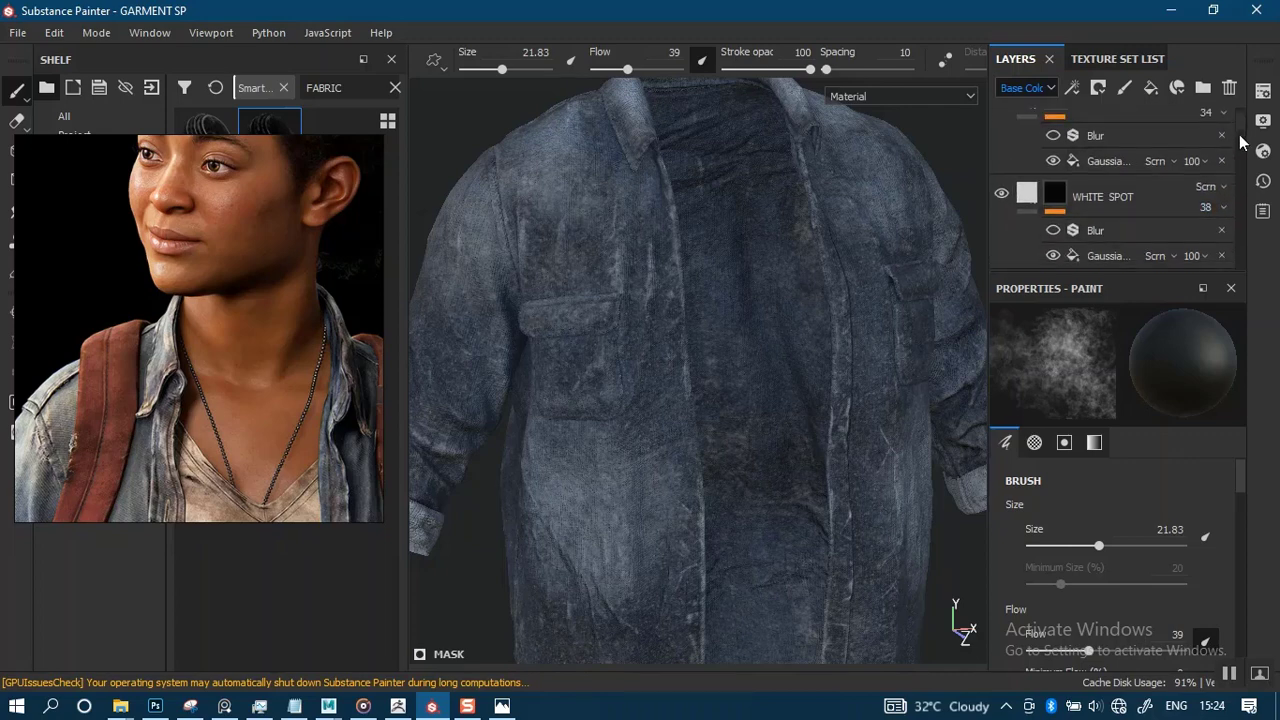
pyautogui.scroll(-3, 1239, 134)
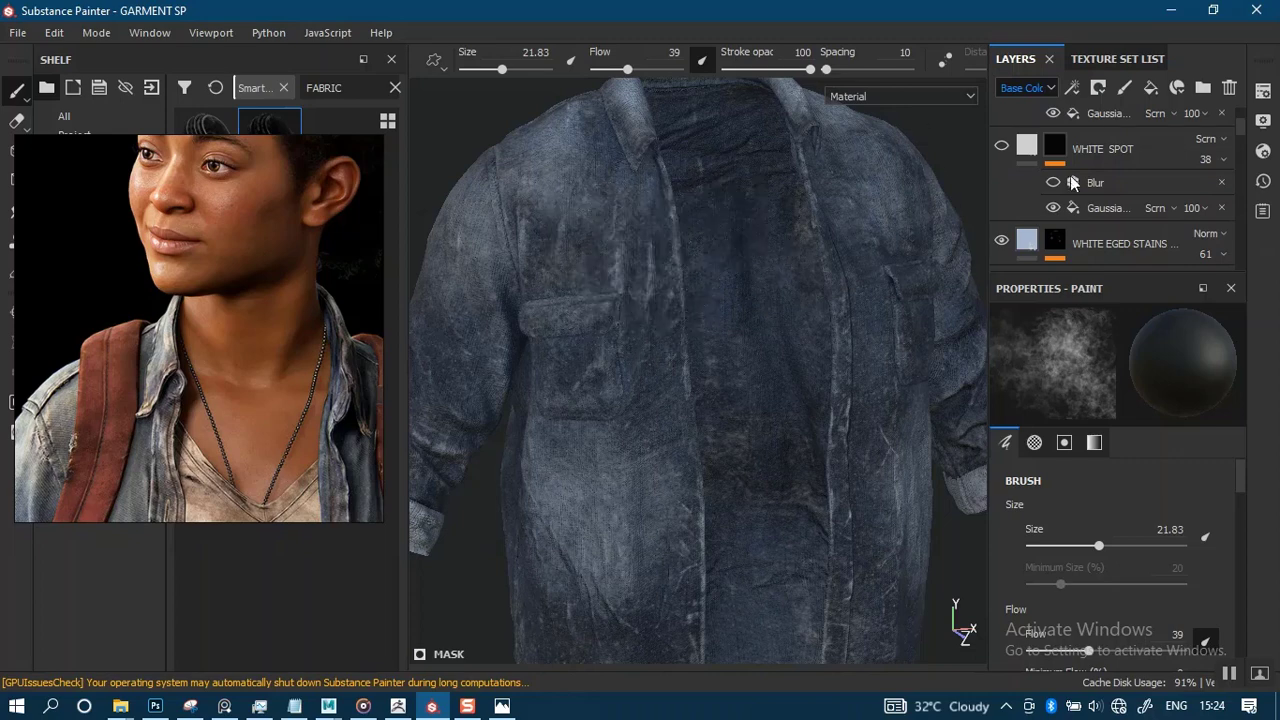
pyautogui.click(1001, 238)
pyautogui.click(1001, 238)
pyautogui.click(1001, 238)
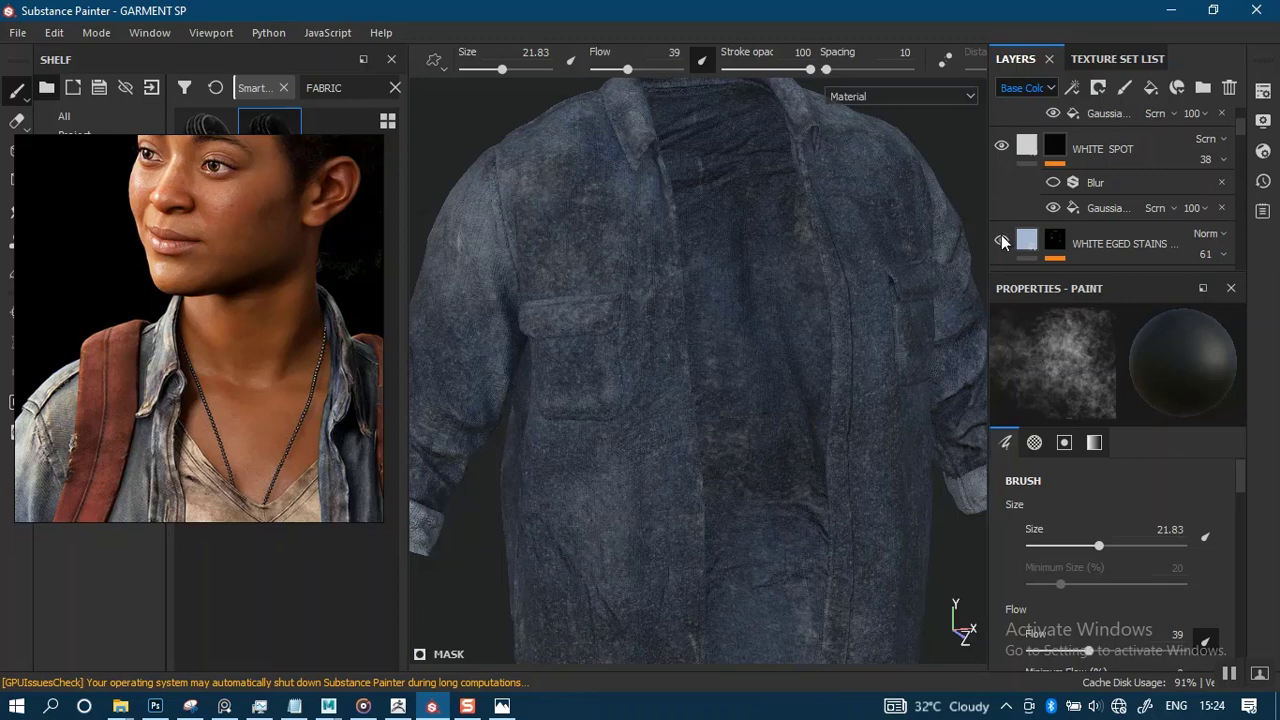
pyautogui.click(1002, 242)
pyautogui.click(997, 240)
pyautogui.click(1001, 242)
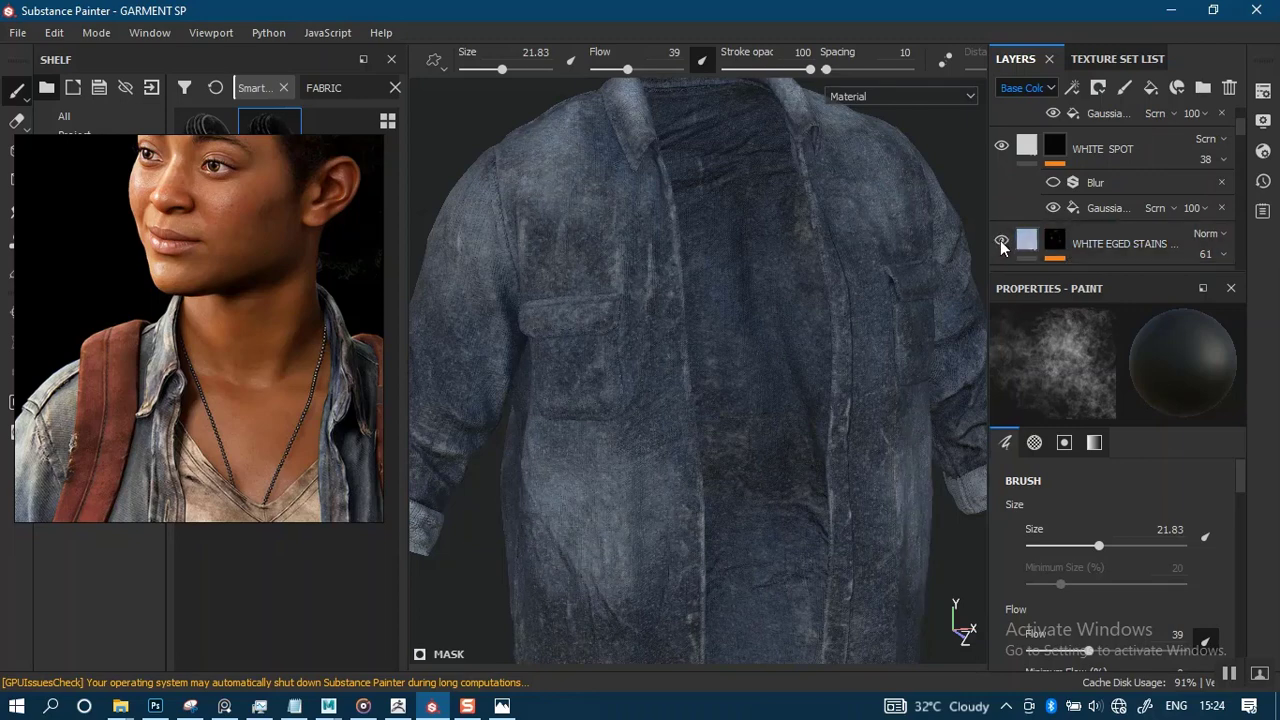
# Set the bluish WHITE EGED STAINS layer's opacity to 53 and select its mask.
pyautogui.click(1222, 254)
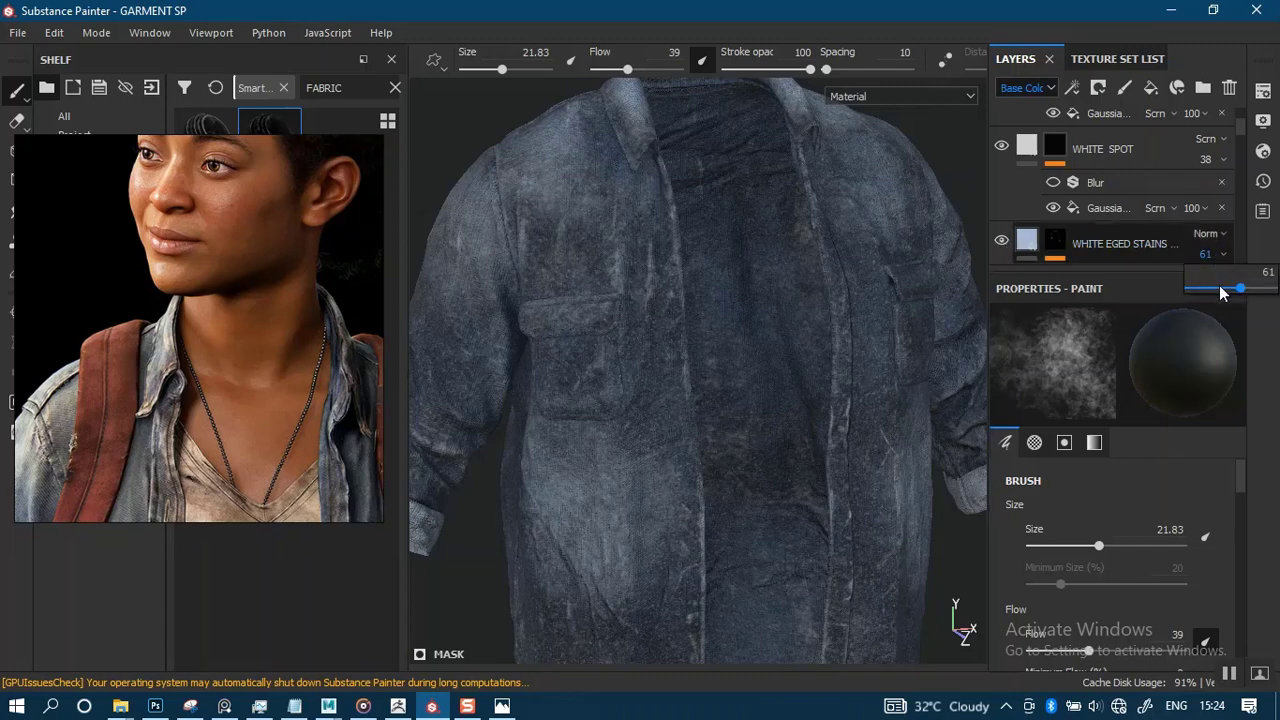
pyautogui.moveTo(1219, 287)
pyautogui.mouseDown()
pyautogui.moveTo(1274, 293)
pyautogui.moveTo(1224, 302)
pyautogui.moveTo(1233, 291)
pyautogui.mouseUp()
pyautogui.click(1056, 243)
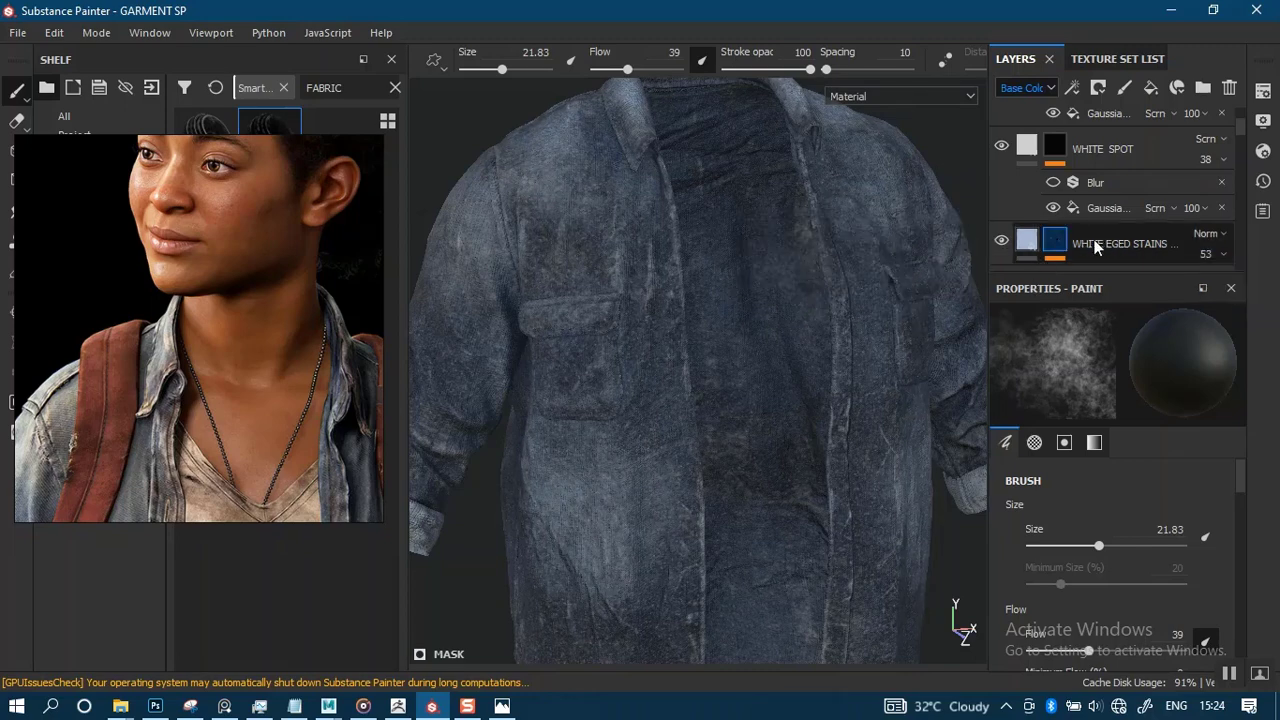
pyautogui.click(1096, 245)
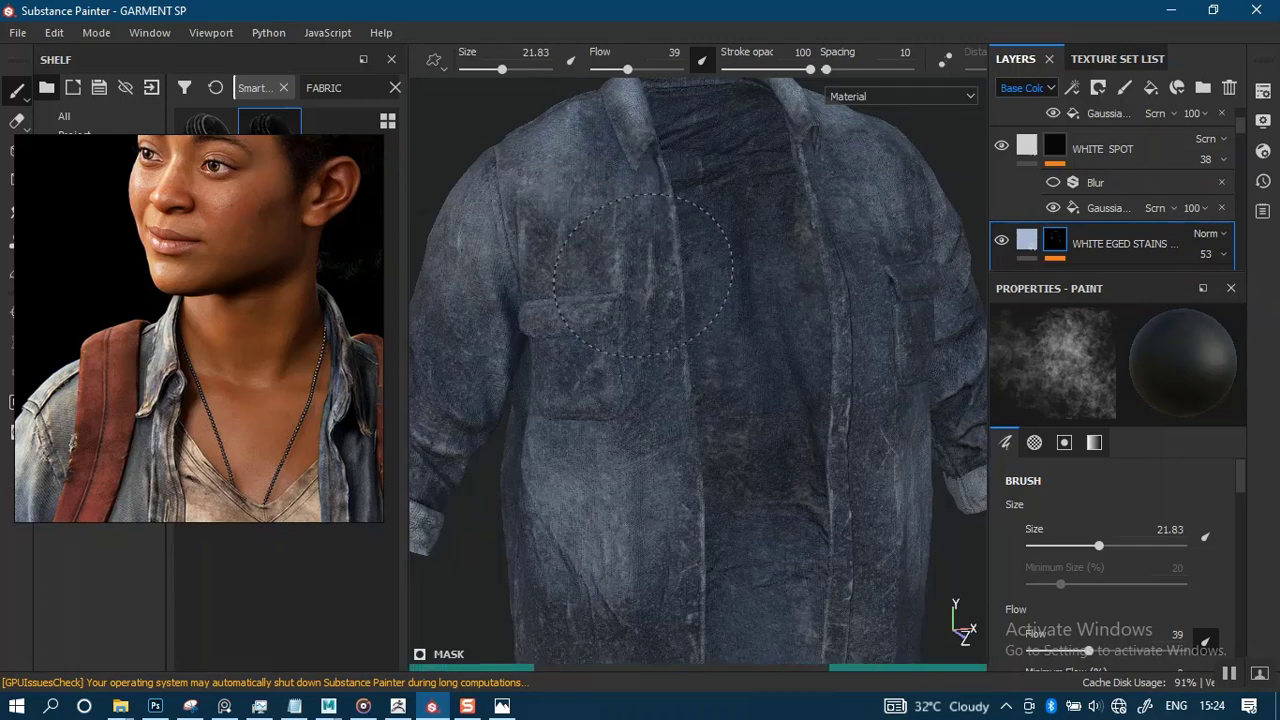
# Select the Paint effect in the bluish WHITE EGED STAINS layer's mask and reduce the brush size to 10.7.
pyautogui.moveTo(1240, 130); pyautogui.dragTo(1242, 134)
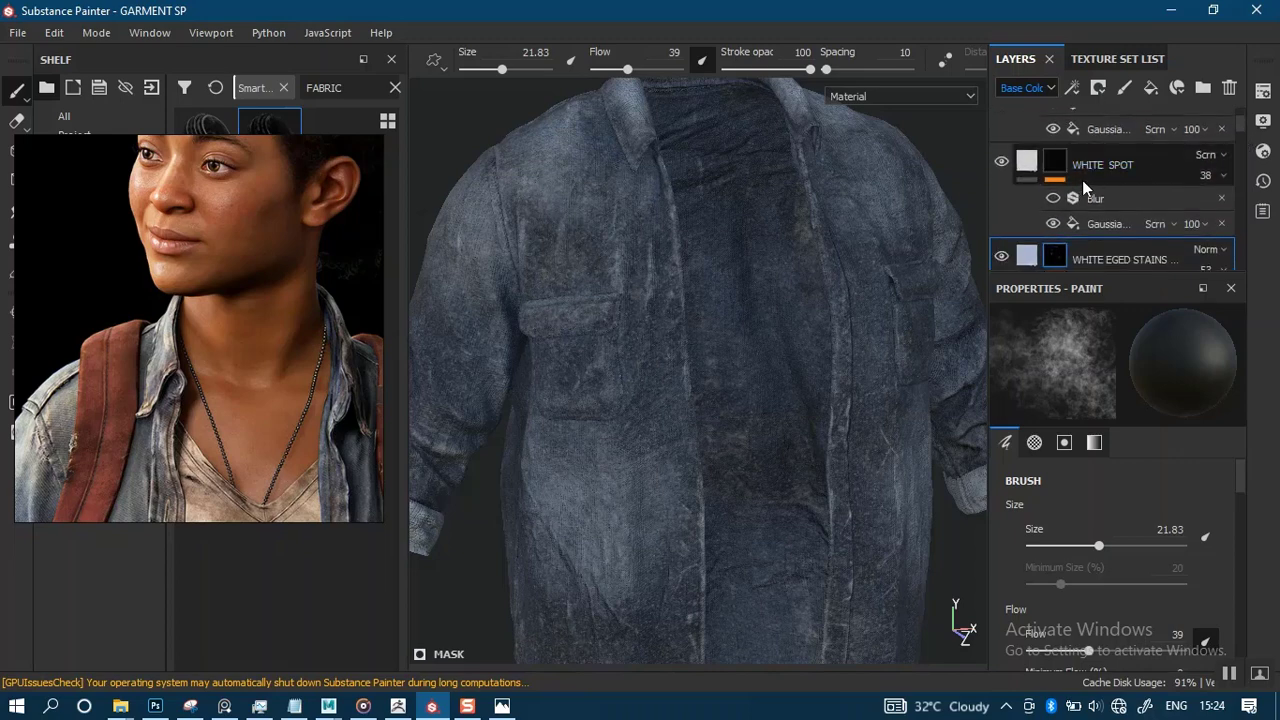
pyautogui.scroll(-4, 1242, 133)
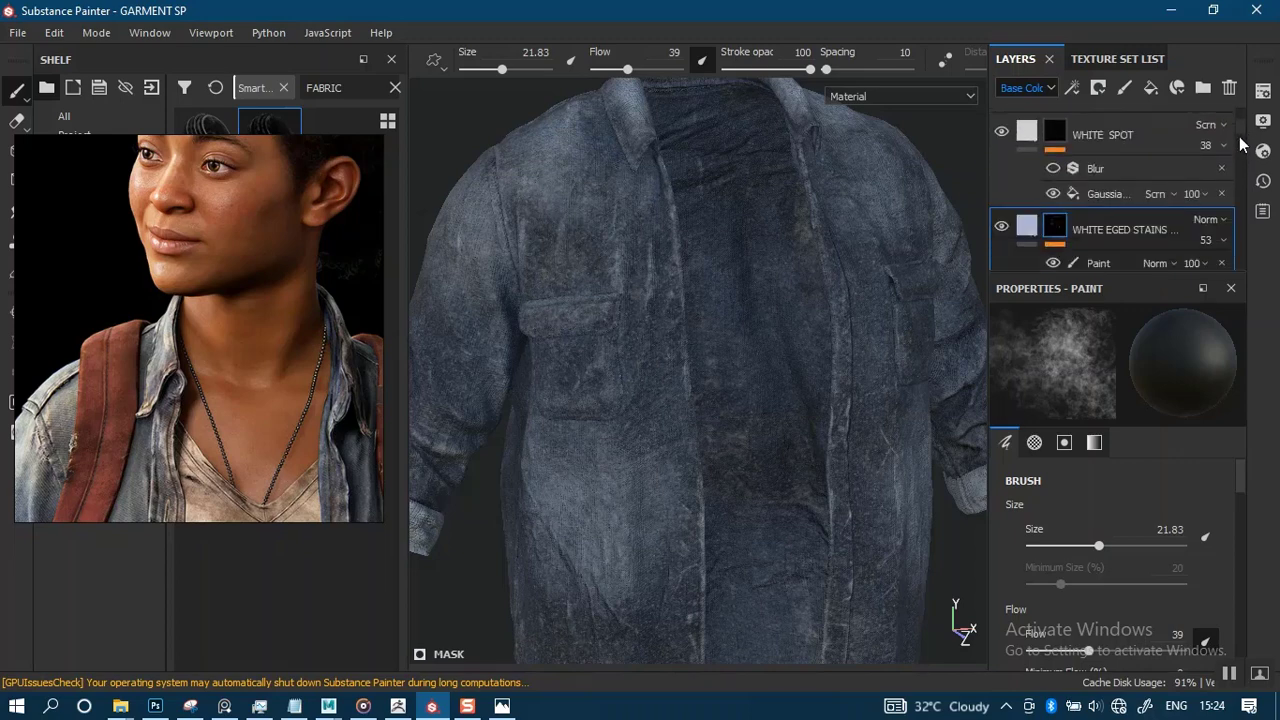
pyautogui.click(1107, 165)
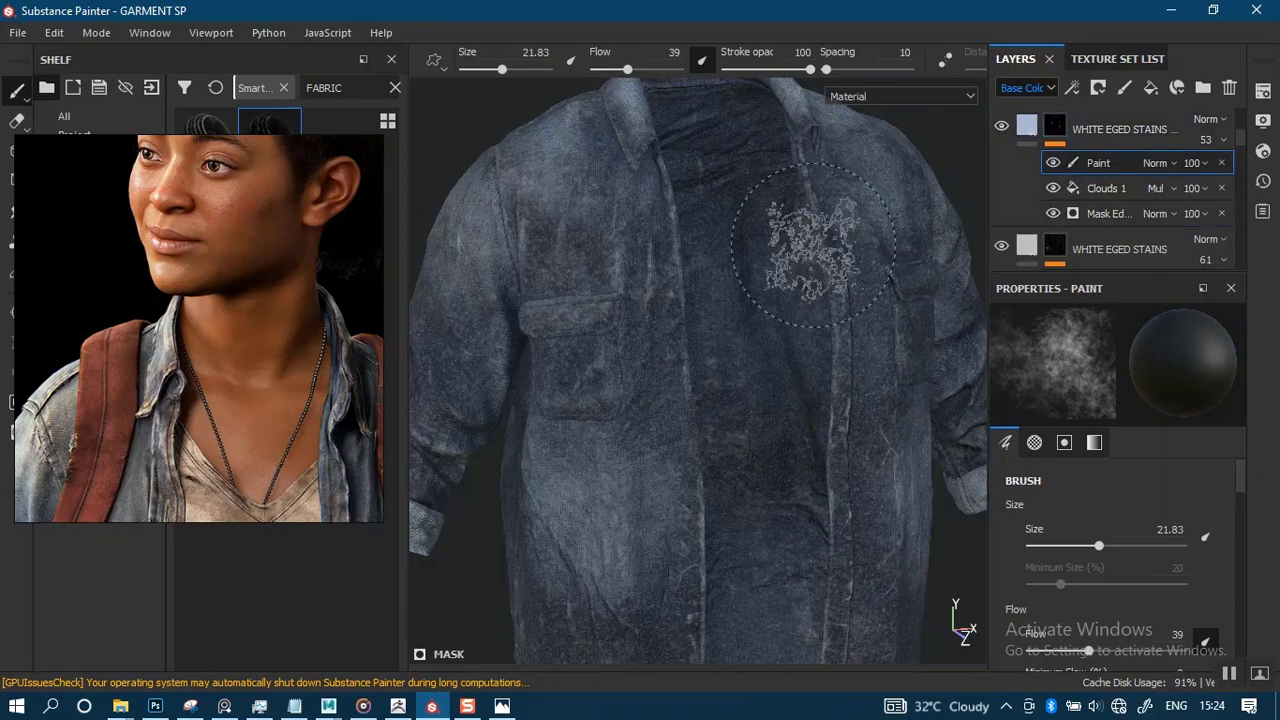
pyautogui.press('[')
pyautogui.press('[')
pyautogui.press('[')
pyautogui.press('[')
pyautogui.press('[')
pyautogui.press('[')
pyautogui.press('[')
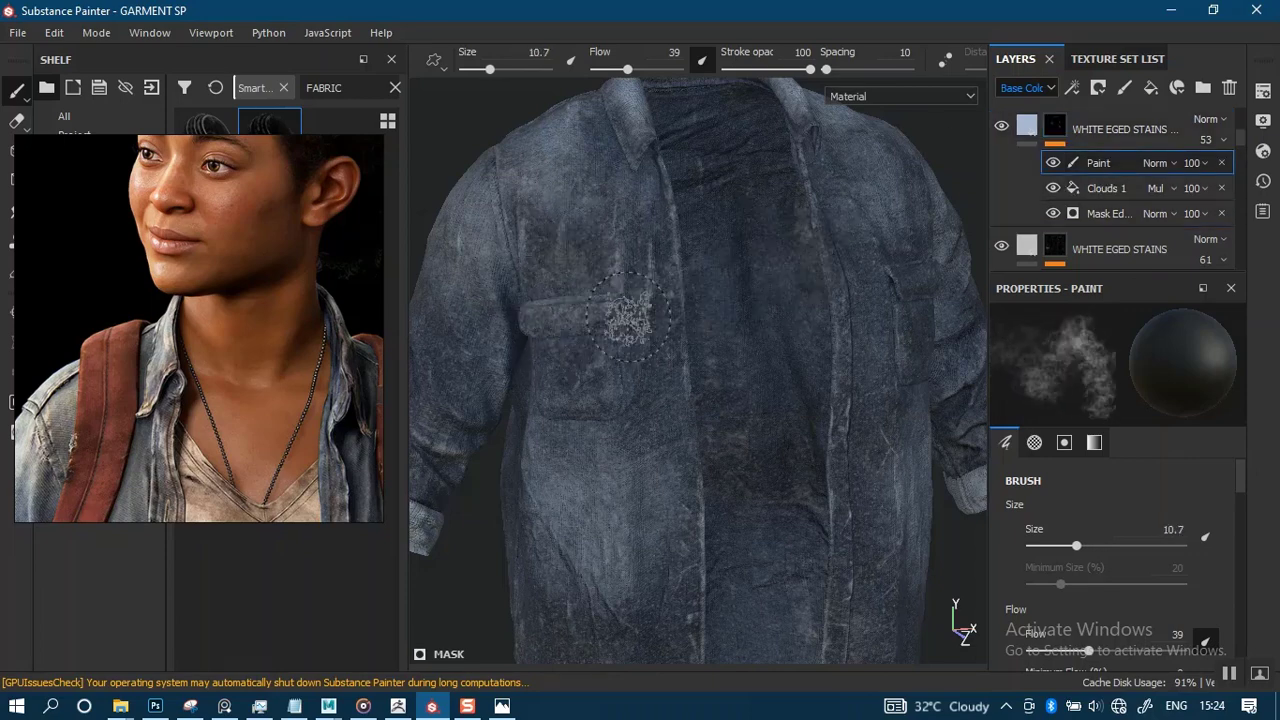
# Inspect the stains around the collar, chest pocket and front opening up close and from a distance.
pyautogui.keyDown('alt'); pyautogui.moveTo(627, 322); pyautogui.dragTo(654, 400, button='middle'); pyautogui.keyUp('alt')
pyautogui.moveTo(654, 400)
pyautogui.keyDown('alt'); pyautogui.mouseDown(button='right')
pyautogui.moveTo(628, 422)
pyautogui.moveTo(600, 357)
pyautogui.mouseUp(button='right'); pyautogui.keyUp('alt')
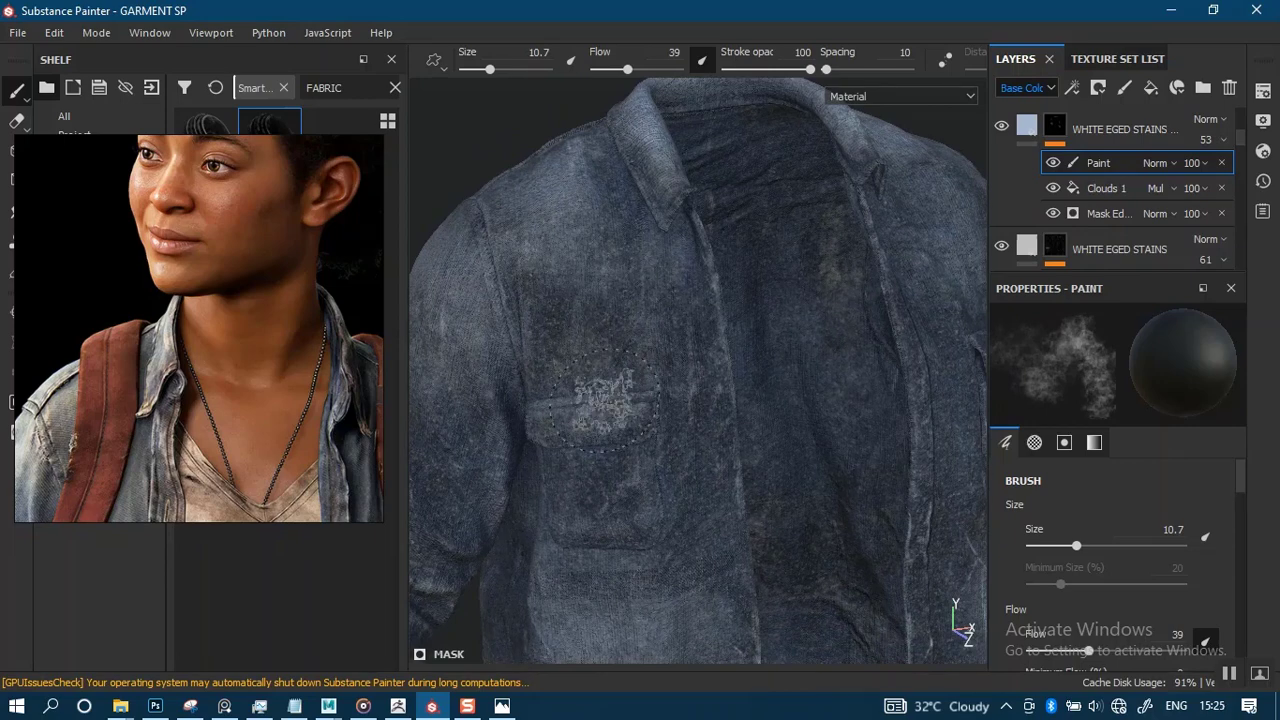
pyautogui.keyDown('alt'); pyautogui.moveTo(703, 314); pyautogui.dragTo(697, 226, button='right'); pyautogui.keyUp('alt')
pyautogui.keyDown('alt'); pyautogui.moveTo(676, 520); pyautogui.dragTo(653, 383, button='middle'); pyautogui.keyUp('alt')
pyautogui.keyDown('alt'); pyautogui.moveTo(652, 383); pyautogui.dragTo(680, 440, button='right'); pyautogui.keyUp('alt')
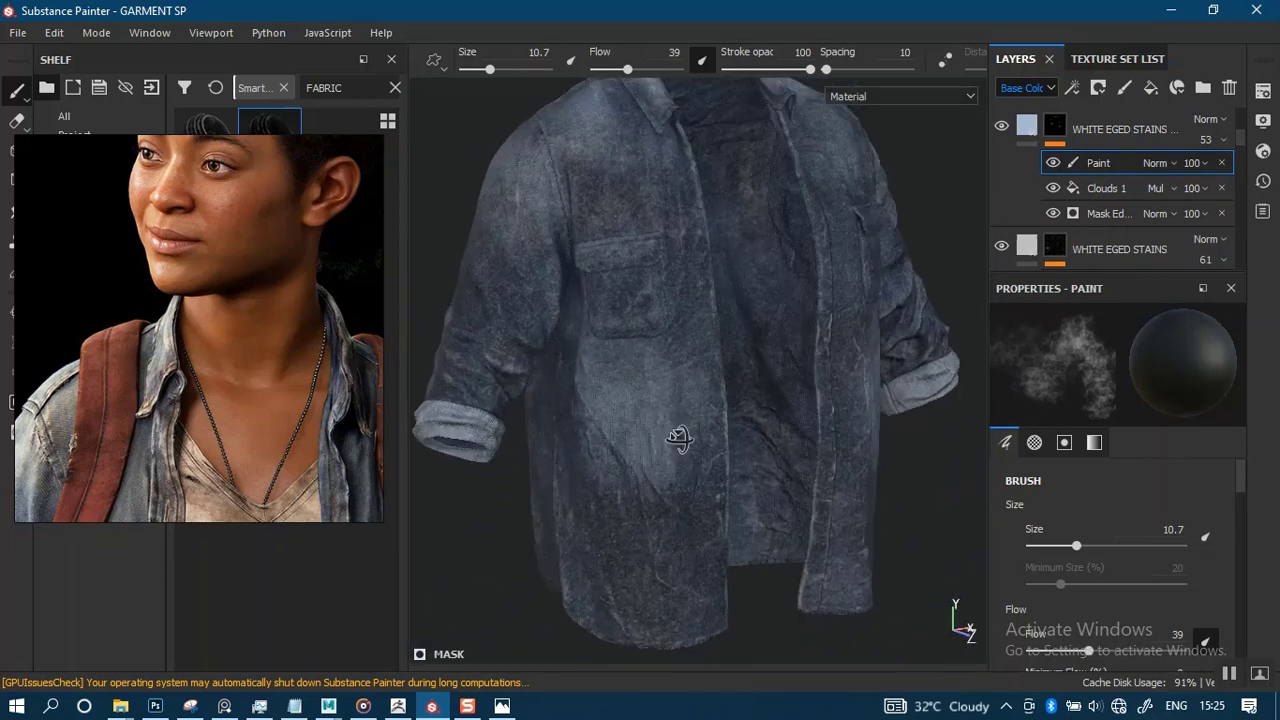
pyautogui.moveTo(680, 440)
pyautogui.keyDown('alt'); pyautogui.mouseDown()
pyautogui.moveTo(709, 429)
pyautogui.moveTo(680, 423)
pyautogui.mouseUp(); pyautogui.keyUp('alt')
pyautogui.keyDown('alt'); pyautogui.moveTo(680, 423); pyautogui.dragTo(740, 467, button='middle'); pyautogui.keyUp('alt')
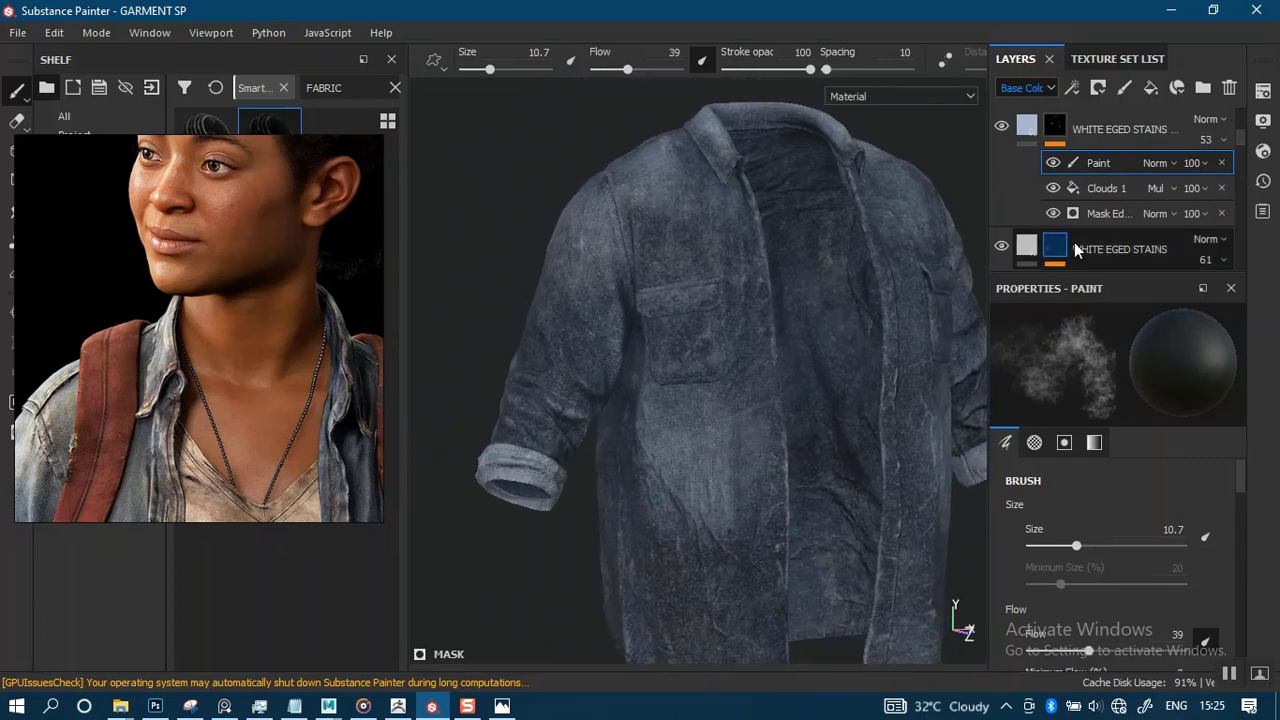
# Set the stain mask's Mask Editor Global Blur to 1.24 and compare the shirt with the layer hidden and shown.
pyautogui.click(1105, 188)
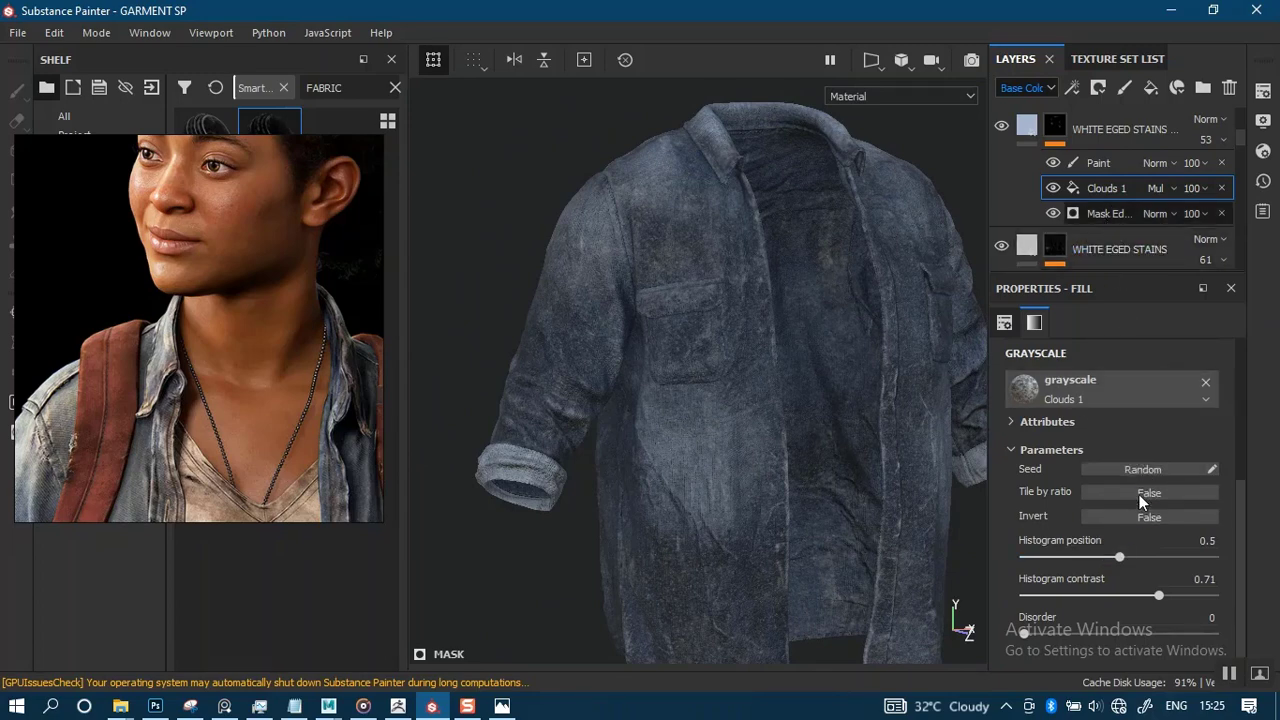
pyautogui.click(1105, 215)
pyautogui.scroll(5, 1238, 420)
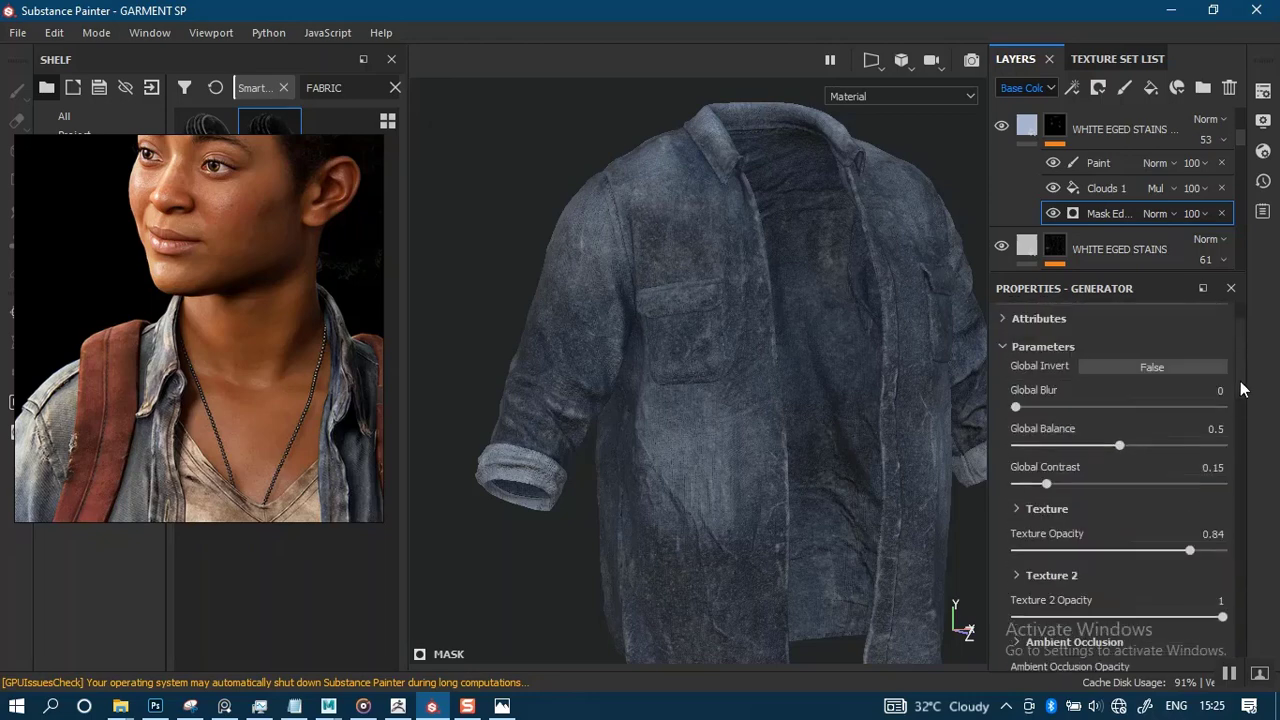
pyautogui.scroll(1, 1243, 389)
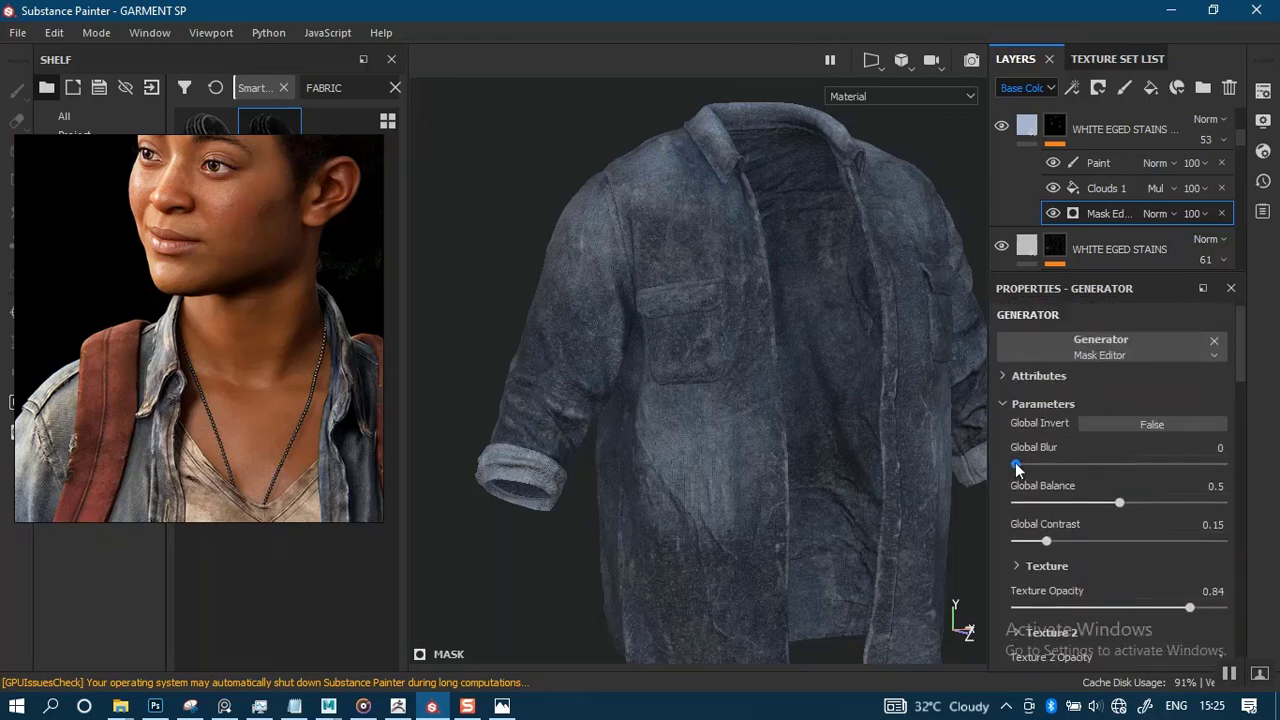
pyautogui.moveTo(1015, 464); pyautogui.dragTo(1033, 466)
pyautogui.click(1003, 126)
pyautogui.click(1000, 126)
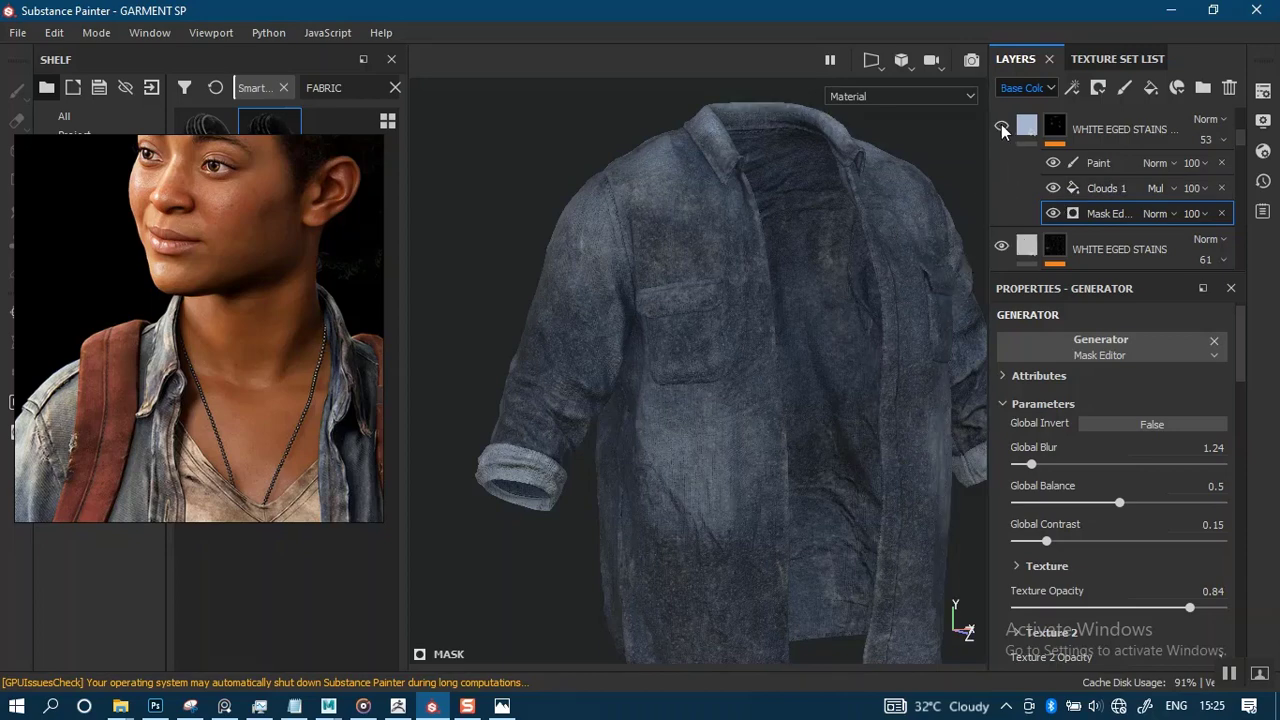
pyautogui.click(1002, 124)
pyautogui.click(1002, 124)
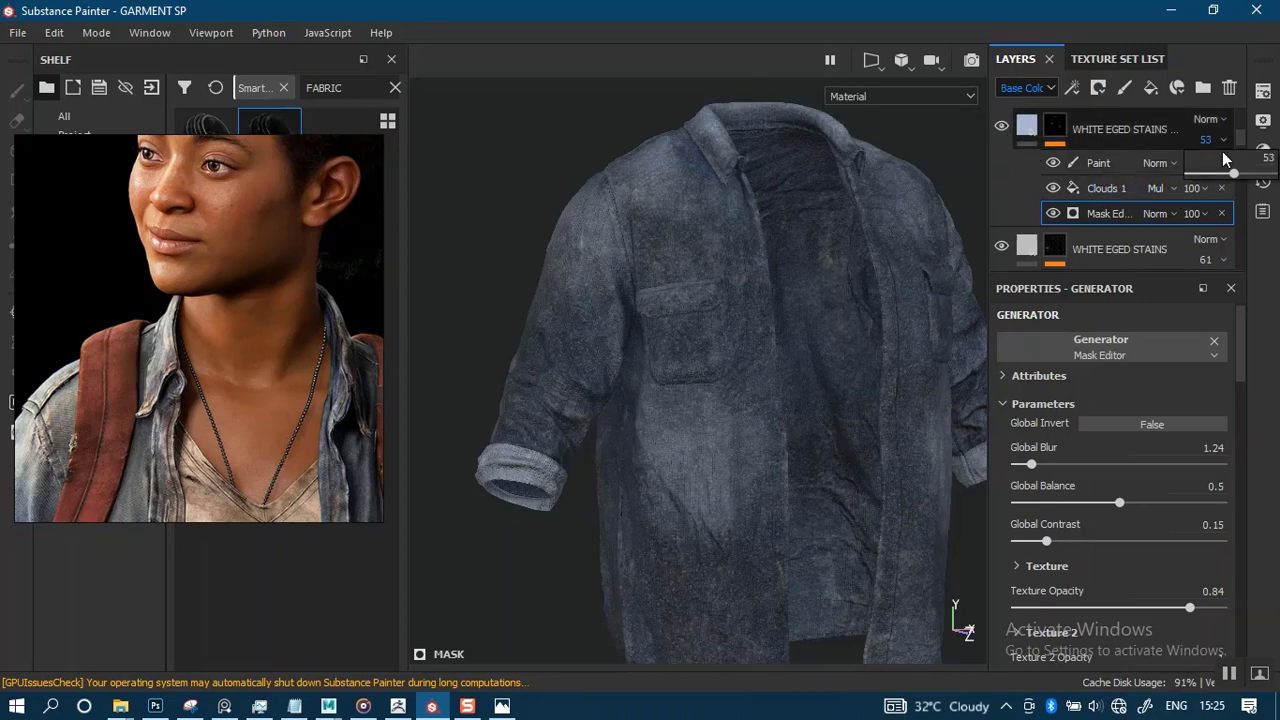
# Lower the bluish stain layer's opacity to 34, raise its Mask Editor Global Blur to 2.92, and toggle the layer to compare.
pyautogui.moveTo(1215, 172); pyautogui.dragTo(1211, 175)
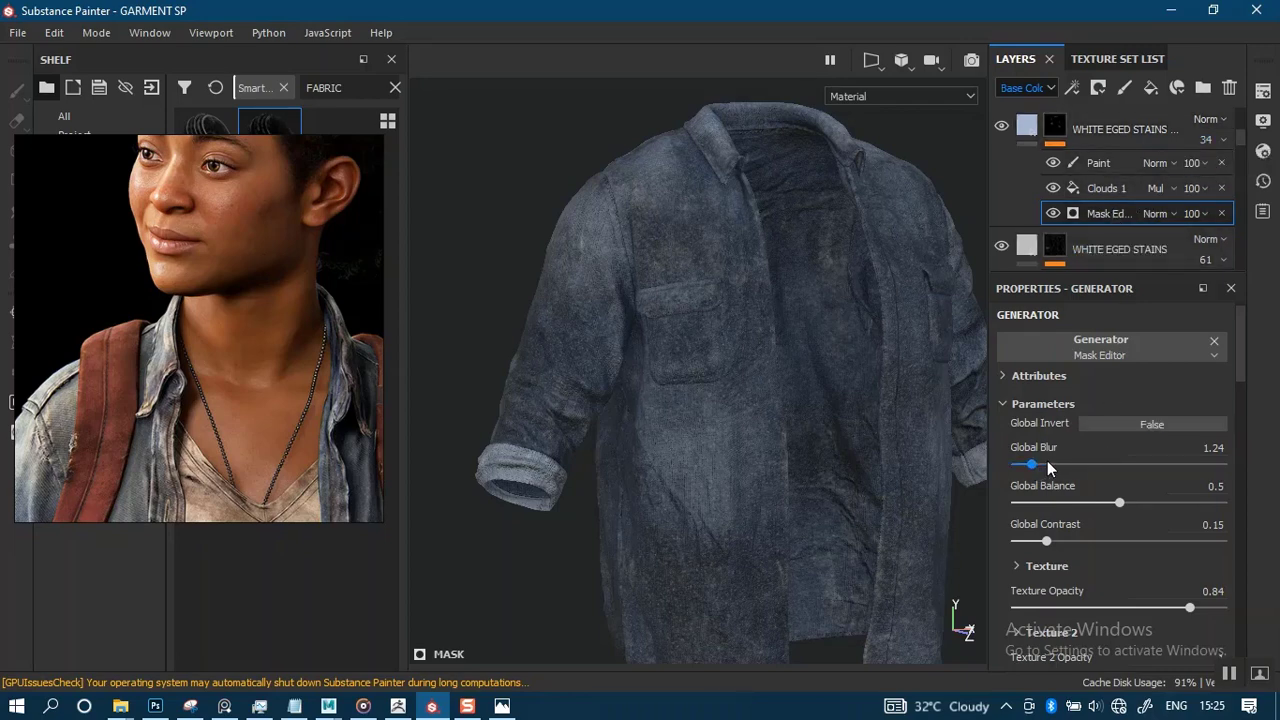
pyautogui.moveTo(1046, 466); pyautogui.dragTo(1052, 468)
pyautogui.click(1001, 129)
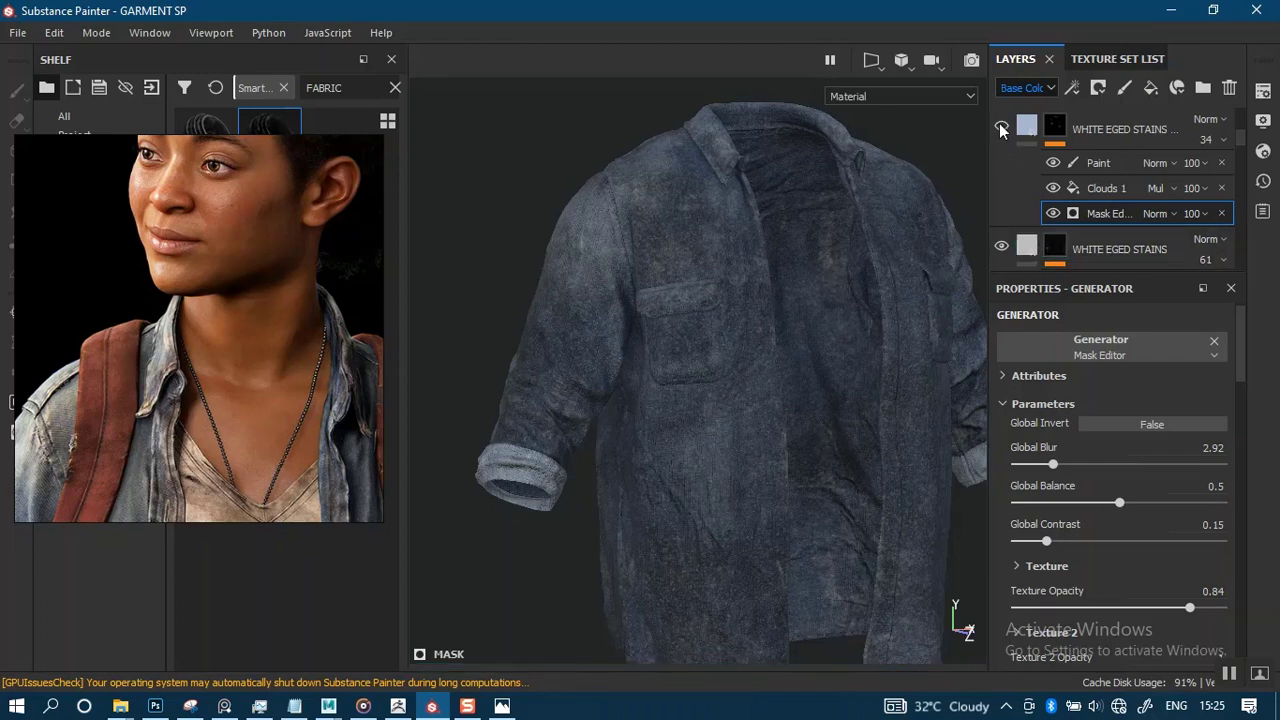
pyautogui.click(1000, 130)
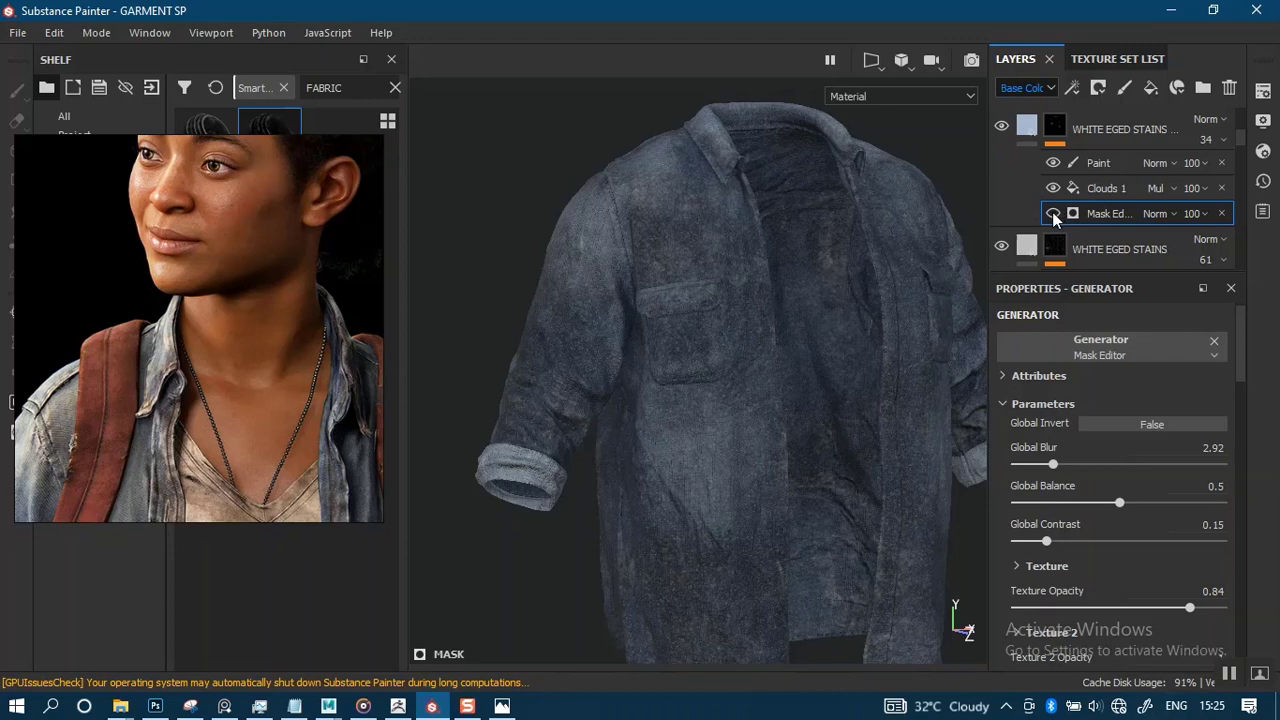
pyautogui.click(1001, 126)
pyautogui.click(1002, 125)
# Check the contribution of the stain mask's Paint effect by toggling it off and on.
pyautogui.click(1075, 165)
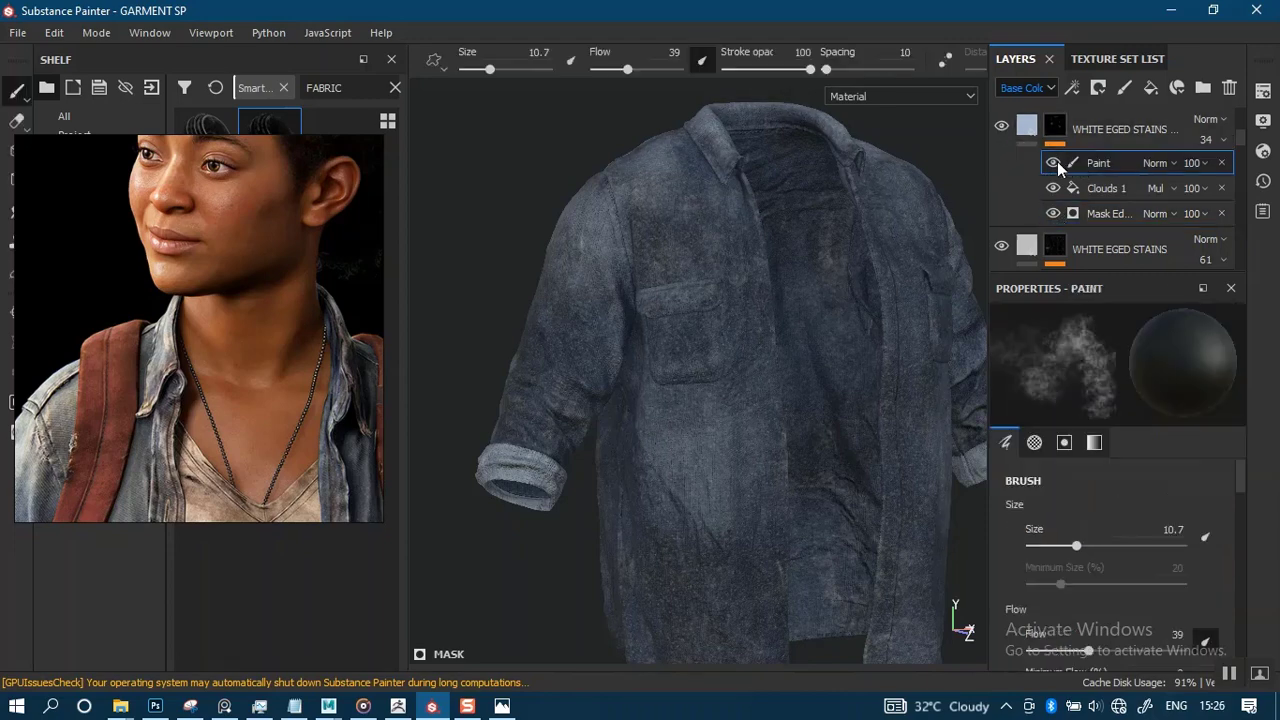
pyautogui.click(1053, 164)
pyautogui.click(1053, 164)
pyautogui.click(1053, 164)
pyautogui.click(1053, 164)
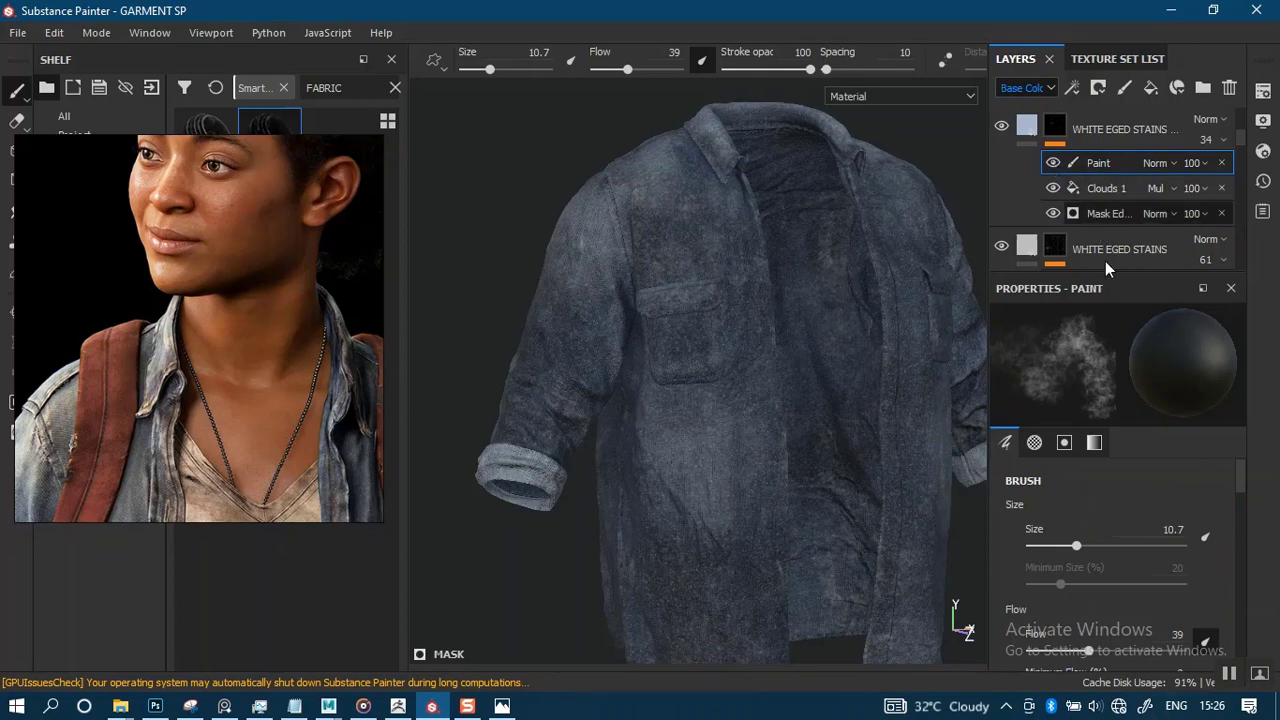
# Set the stain mask's Mask Editor Global Blur to 1.61 and its Paint effect's opacity to 55.
pyautogui.click(1102, 213)
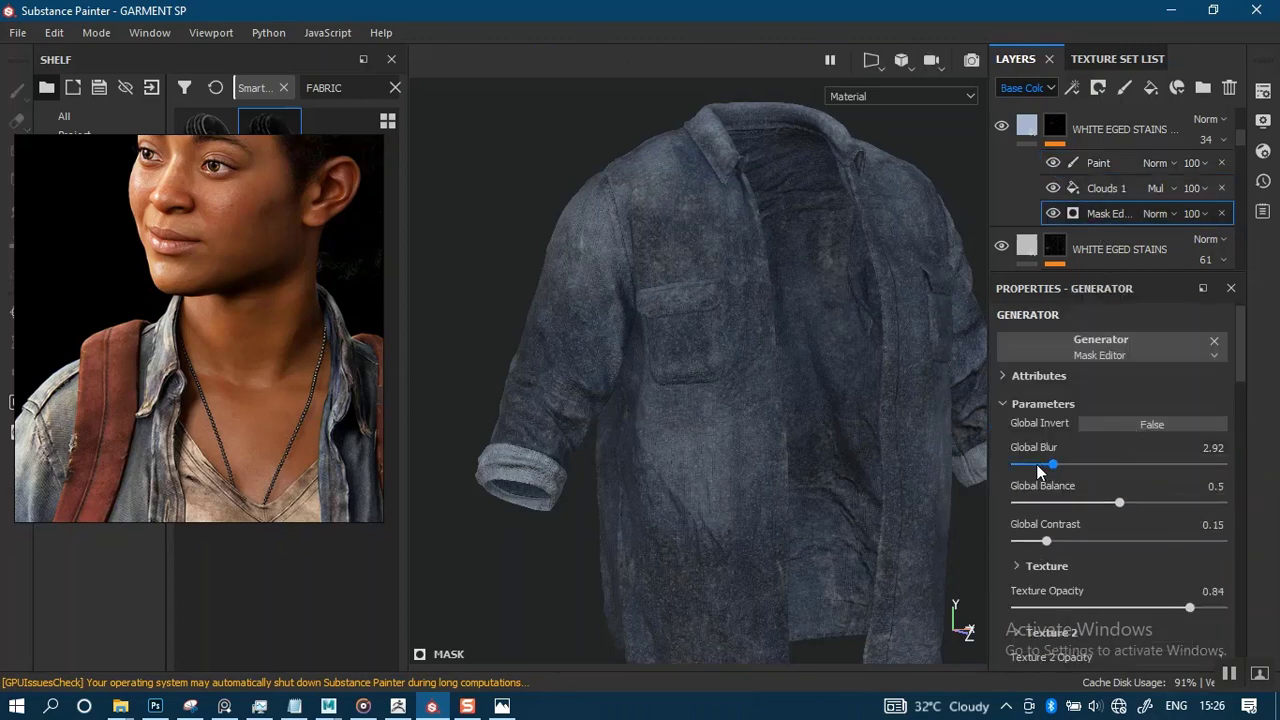
pyautogui.moveTo(1036, 465); pyautogui.dragTo(1039, 466)
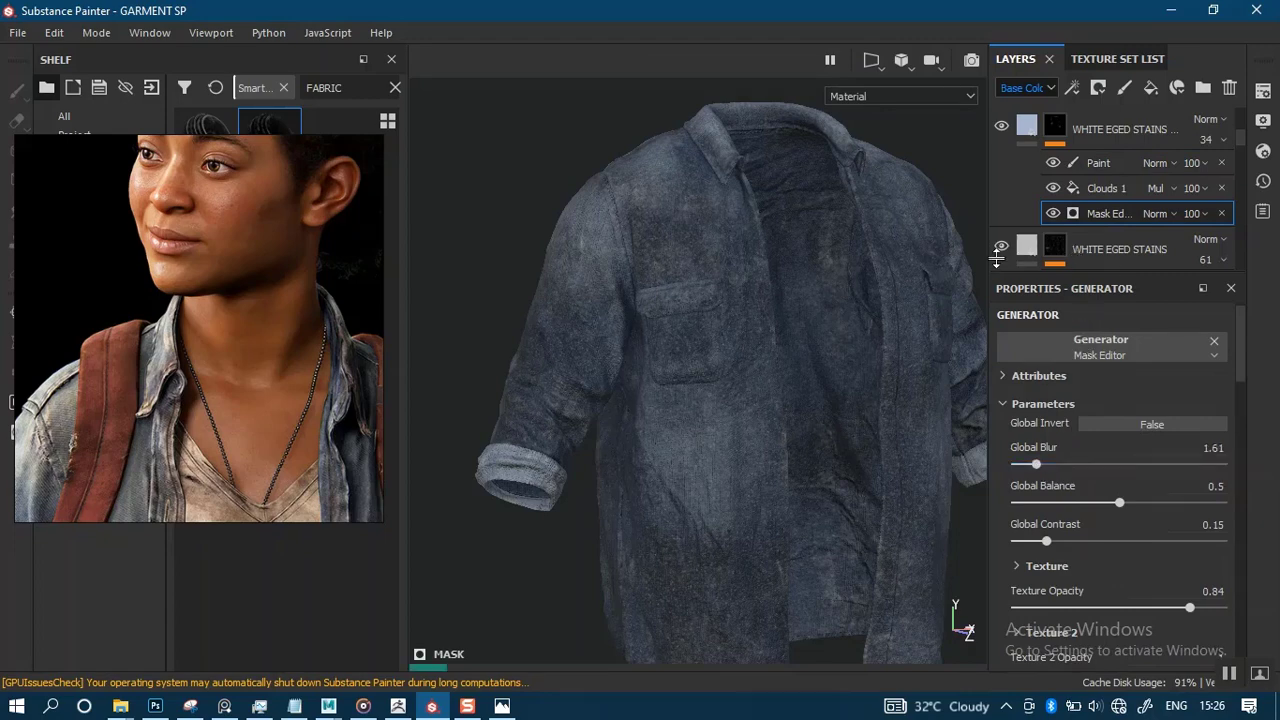
pyautogui.click(1200, 163)
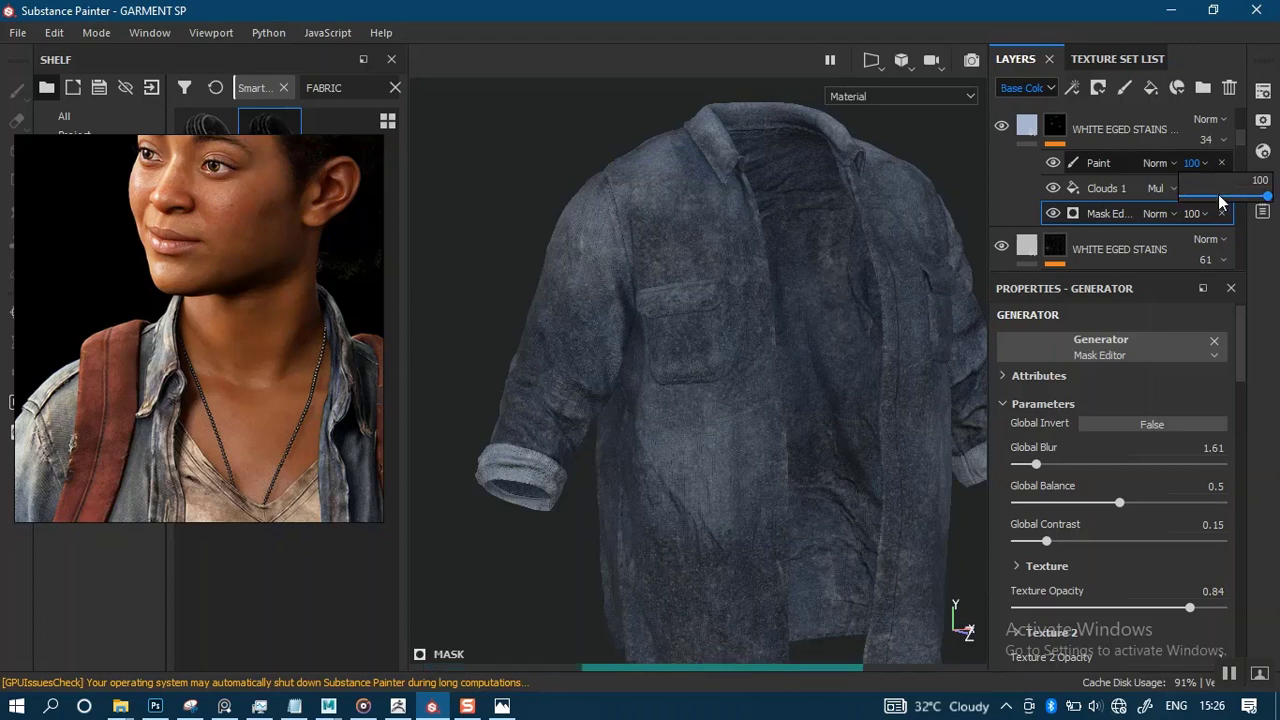
pyautogui.click(1217, 197)
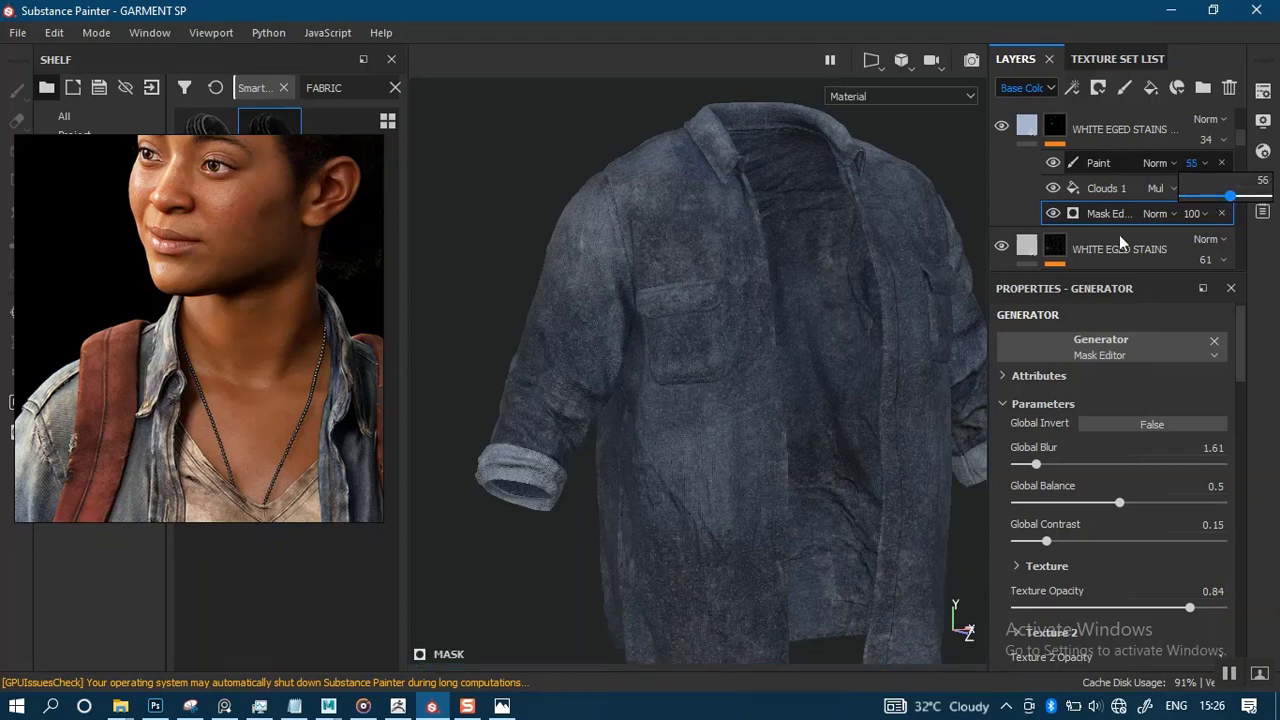
# Compare the denim shirt's fading around the collar, sleeves and pockets with the reference photo.
pyautogui.keyDown('alt'); pyautogui.moveTo(747, 435); pyautogui.dragTo(709, 463); pyautogui.keyUp('alt')
pyautogui.keyDown('alt'); pyautogui.moveTo(709, 463); pyautogui.dragTo(786, 560, button='right'); pyautogui.keyUp('alt')
pyautogui.moveTo(156, 430); pyautogui.dragTo(253, 242, button='middle')
pyautogui.moveTo(214, 377); pyautogui.dragTo(236, 258, button='middle')
pyautogui.moveTo(225, 432); pyautogui.dragTo(218, 363, button='middle')
pyautogui.moveTo(335, 363); pyautogui.dragTo(181, 398, button='middle')
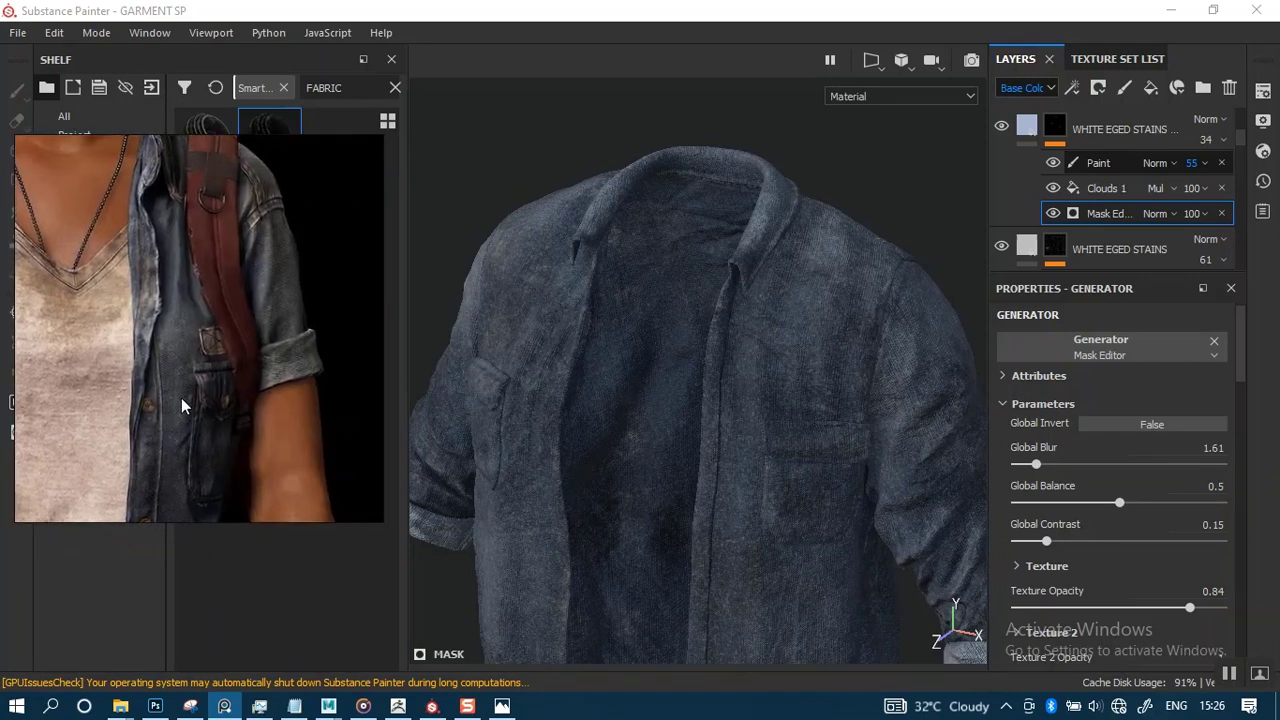
pyautogui.moveTo(88, 444); pyautogui.dragTo(190, 390, button='middle')
pyautogui.moveTo(101, 410)
pyautogui.mouseDown(button='middle')
pyautogui.moveTo(206, 368)
pyautogui.moveTo(192, 382)
pyautogui.mouseUp(button='middle')
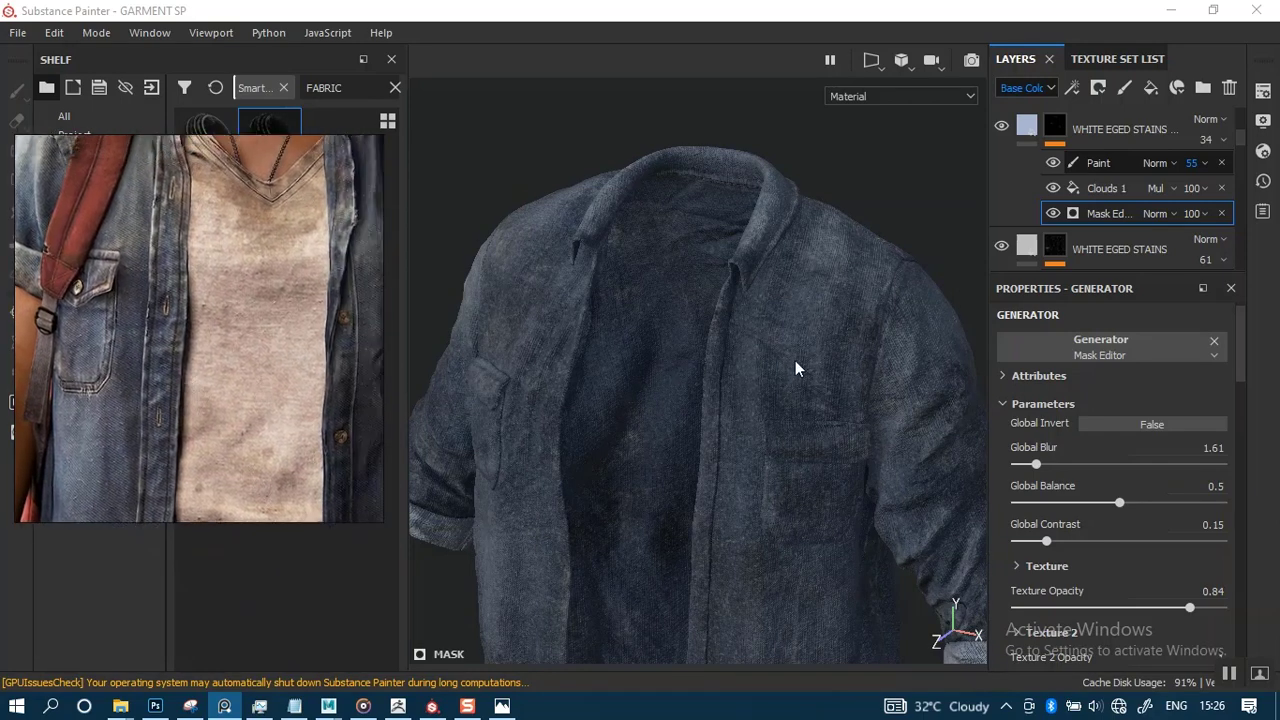
pyautogui.click(738, 340)
pyautogui.moveTo(738, 340)
pyautogui.keyDown('alt'); pyautogui.mouseDown()
pyautogui.moveTo(828, 325)
pyautogui.moveTo(800, 251)
pyautogui.moveTo(769, 420)
pyautogui.moveTo(789, 363)
pyautogui.moveTo(811, 365)
pyautogui.moveTo(694, 337)
pyautogui.moveTo(751, 240)
pyautogui.moveTo(748, 273)
pyautogui.mouseUp(); pyautogui.keyUp('alt')
pyautogui.moveTo(349, 340); pyautogui.dragTo(230, 414, button='middle')
pyautogui.keyDown('alt'); pyautogui.moveTo(666, 303); pyautogui.dragTo(987, 296); pyautogui.keyUp('alt')
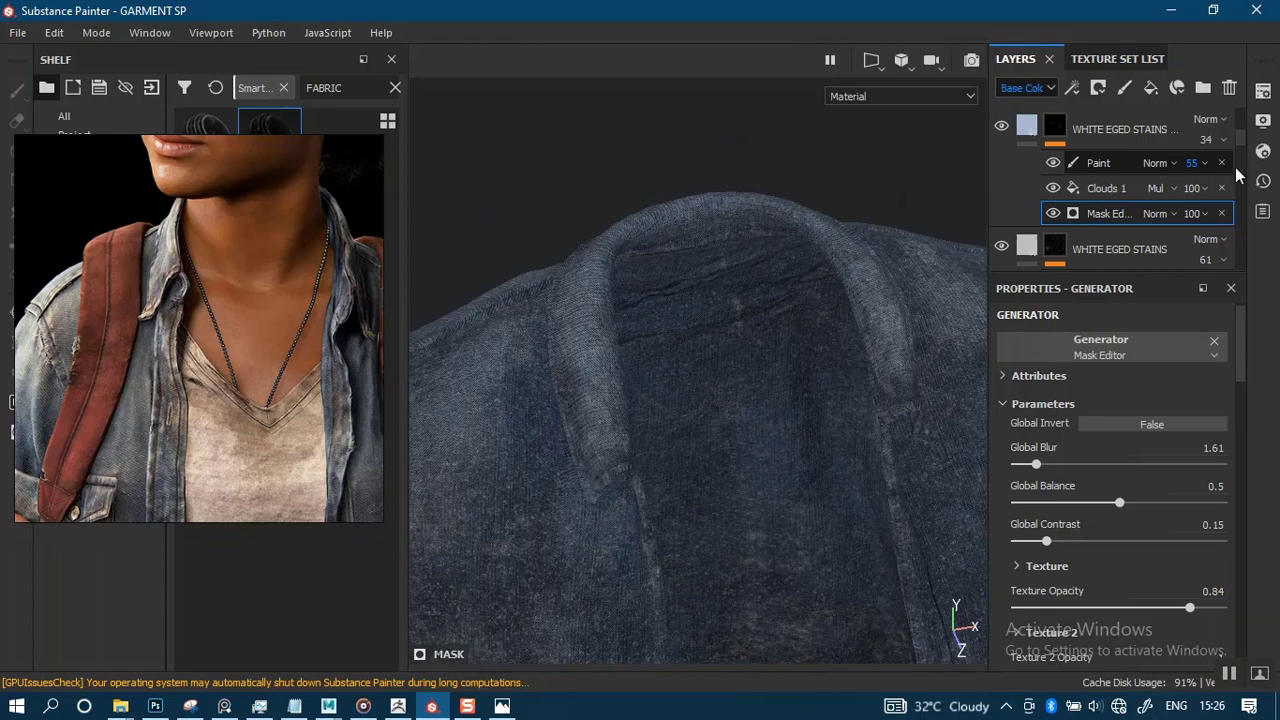
# Add a light grey fill layer above the pale blue WHITE EGED STAINS layer, using only color and rough, with roughness about 0.86.
pyautogui.scroll(5, 1242, 140)
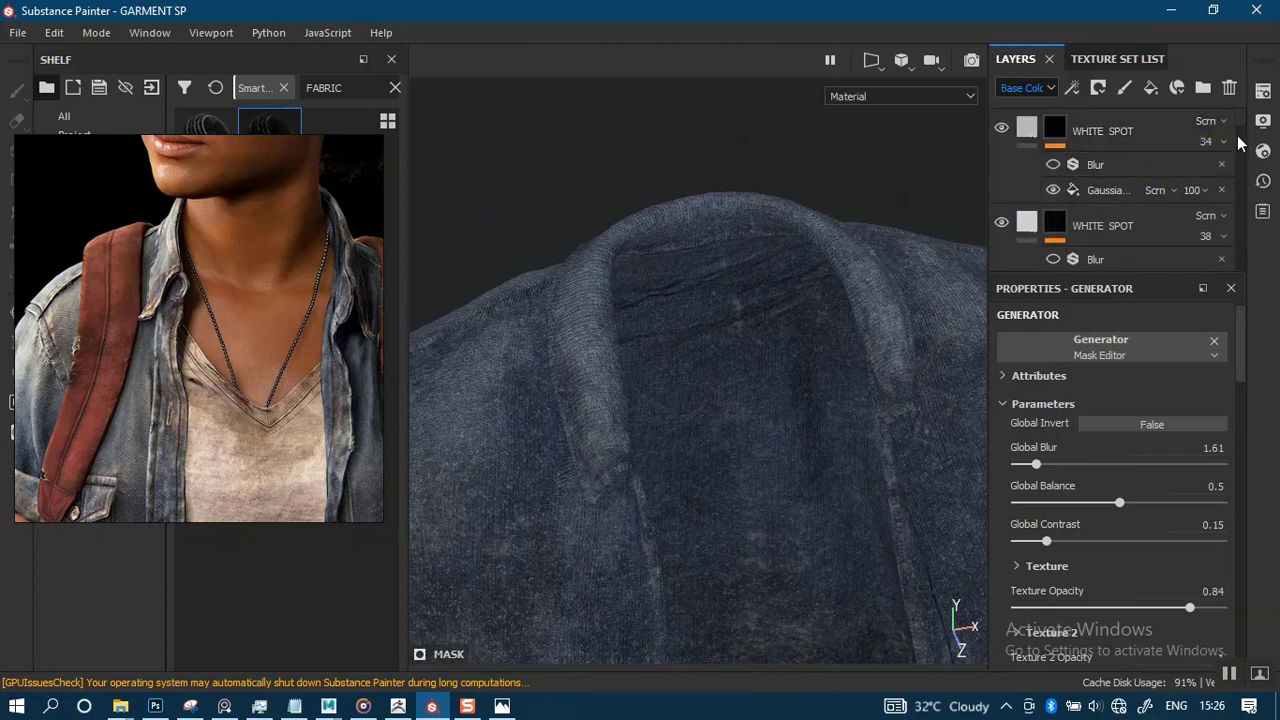
pyautogui.scroll(-4, 1237, 140)
pyautogui.click(1098, 163)
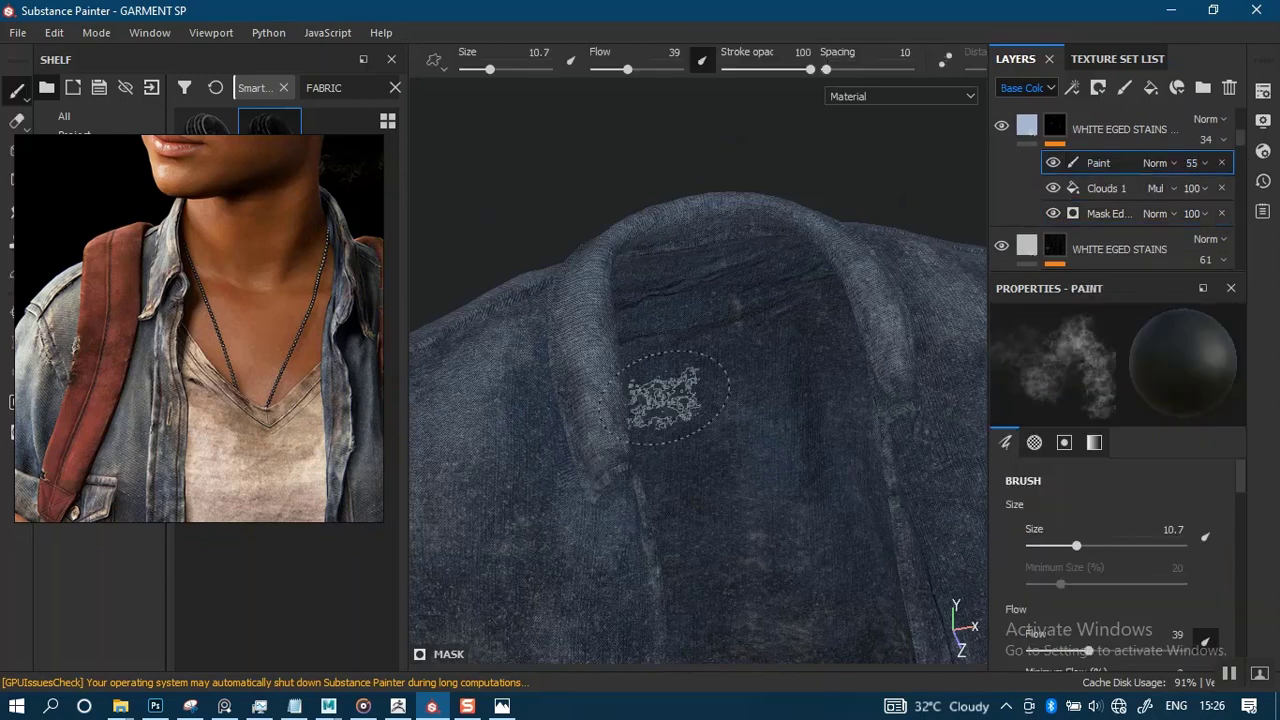
pyautogui.scroll(3, 1240, 139)
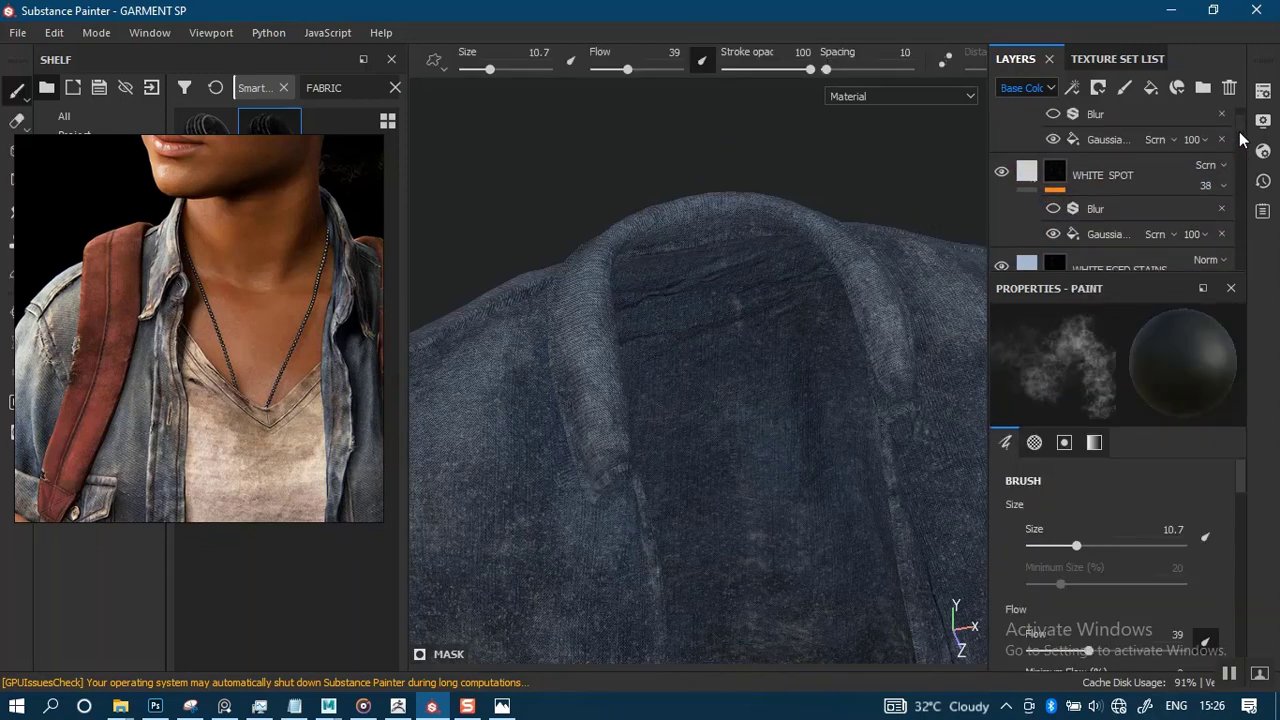
pyautogui.click(1100, 260)
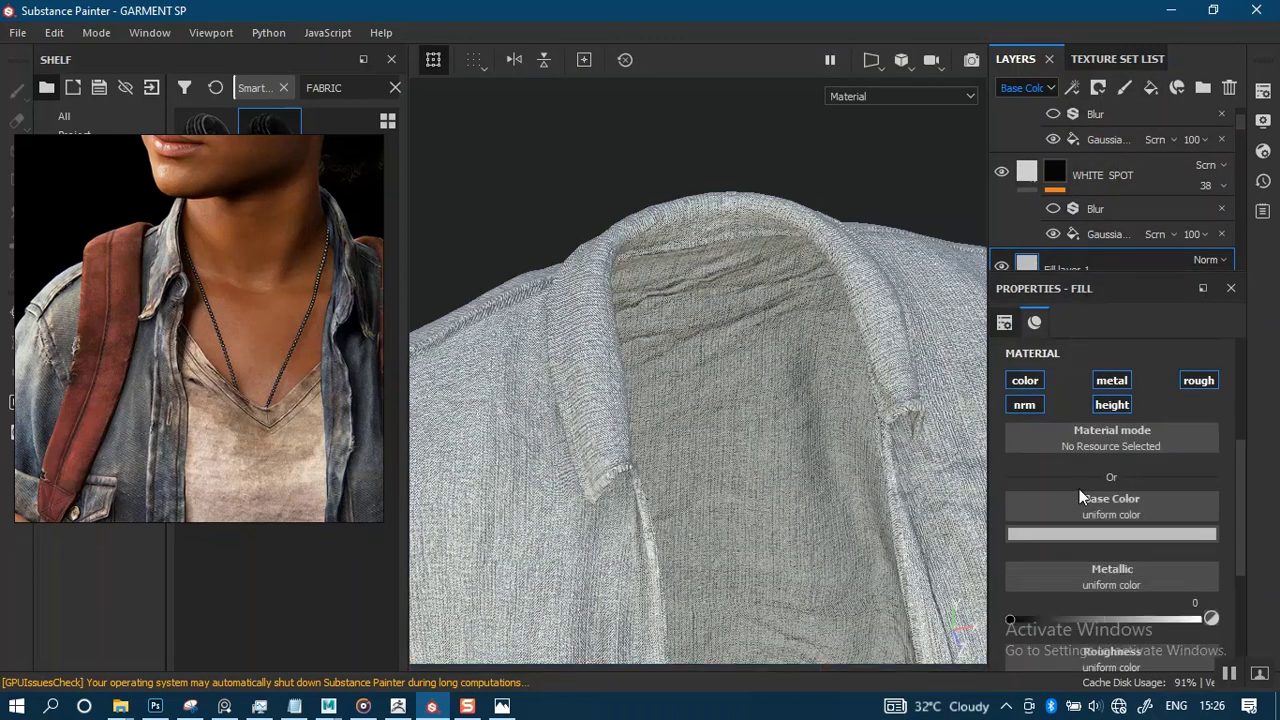
pyautogui.click(1112, 404)
pyautogui.click(1023, 405)
pyautogui.click(1112, 381)
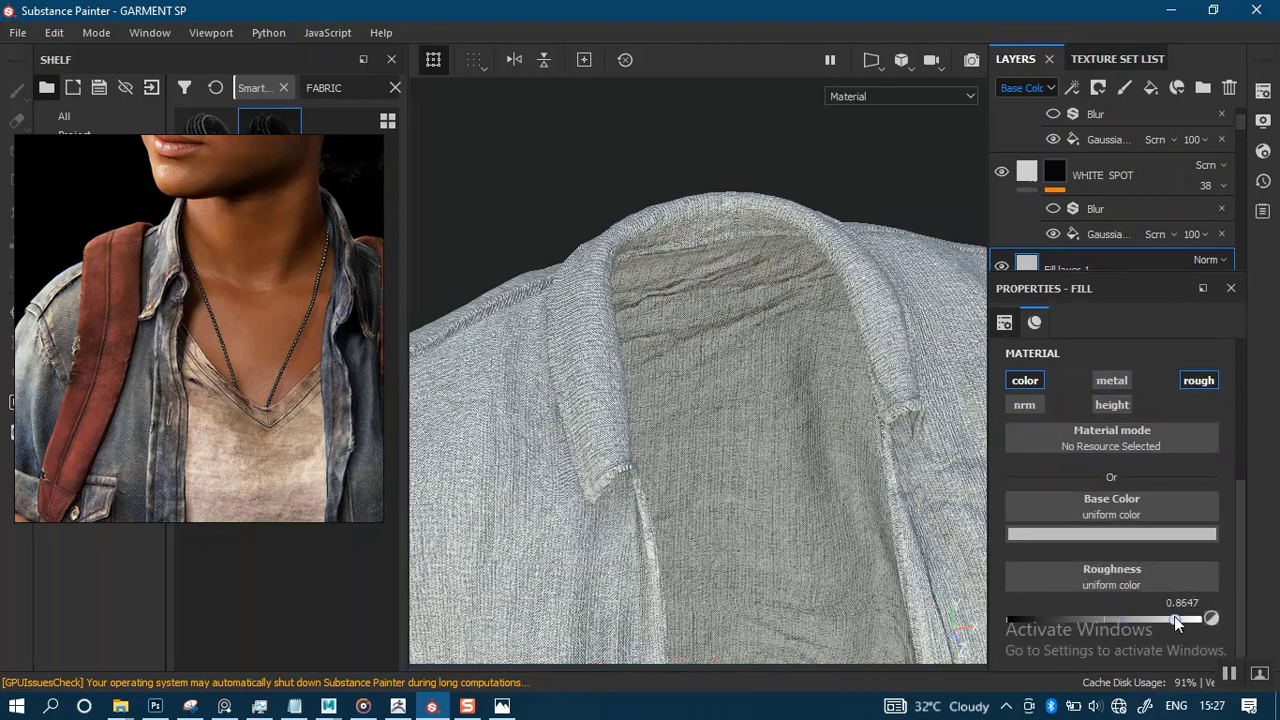
# Give the new fill layer a black mask and reduce the brush size to 3.49.
pyautogui.rightClick(1062, 265)
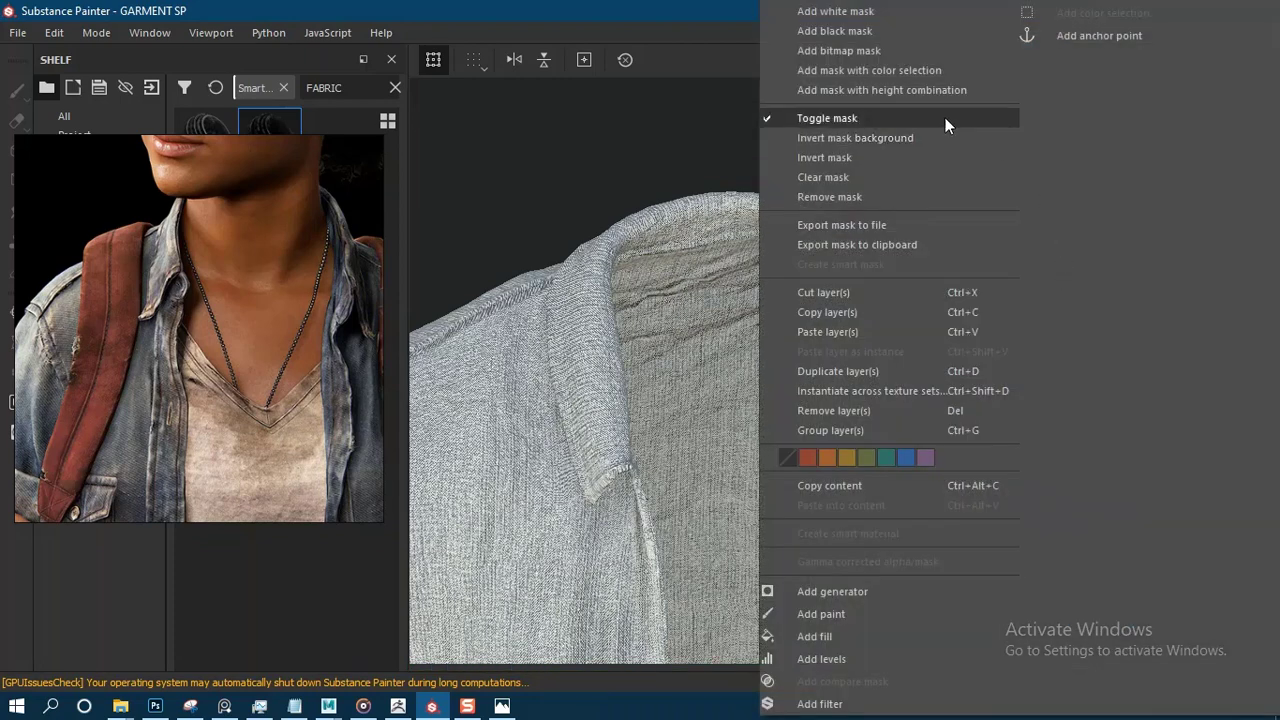
pyautogui.click(852, 33)
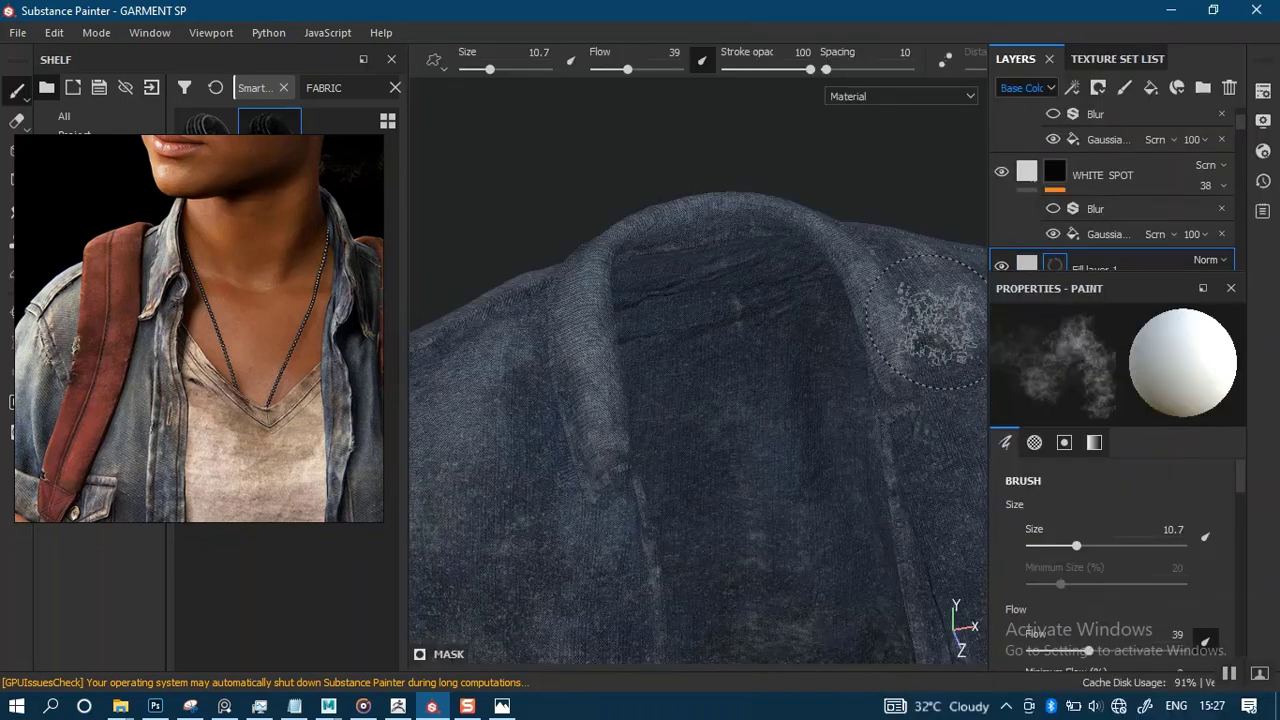
pyautogui.keyDown('ctrl'); pyautogui.moveTo(668, 352); pyautogui.dragTo(617, 352, button='right'); pyautogui.keyUp('ctrl')
pyautogui.keyDown('alt'); pyautogui.moveTo(617, 398); pyautogui.dragTo(667, 350, button='middle'); pyautogui.keyUp('alt')
pyautogui.keyDown('alt'); pyautogui.moveTo(667, 350); pyautogui.dragTo(690, 472, button='right'); pyautogui.keyUp('alt')
pyautogui.moveTo(655, 362)
pyautogui.mouseDown()
pyautogui.moveTo(663, 320)
pyautogui.moveTo(650, 360)
pyautogui.moveTo(666, 338)
pyautogui.mouseUp()
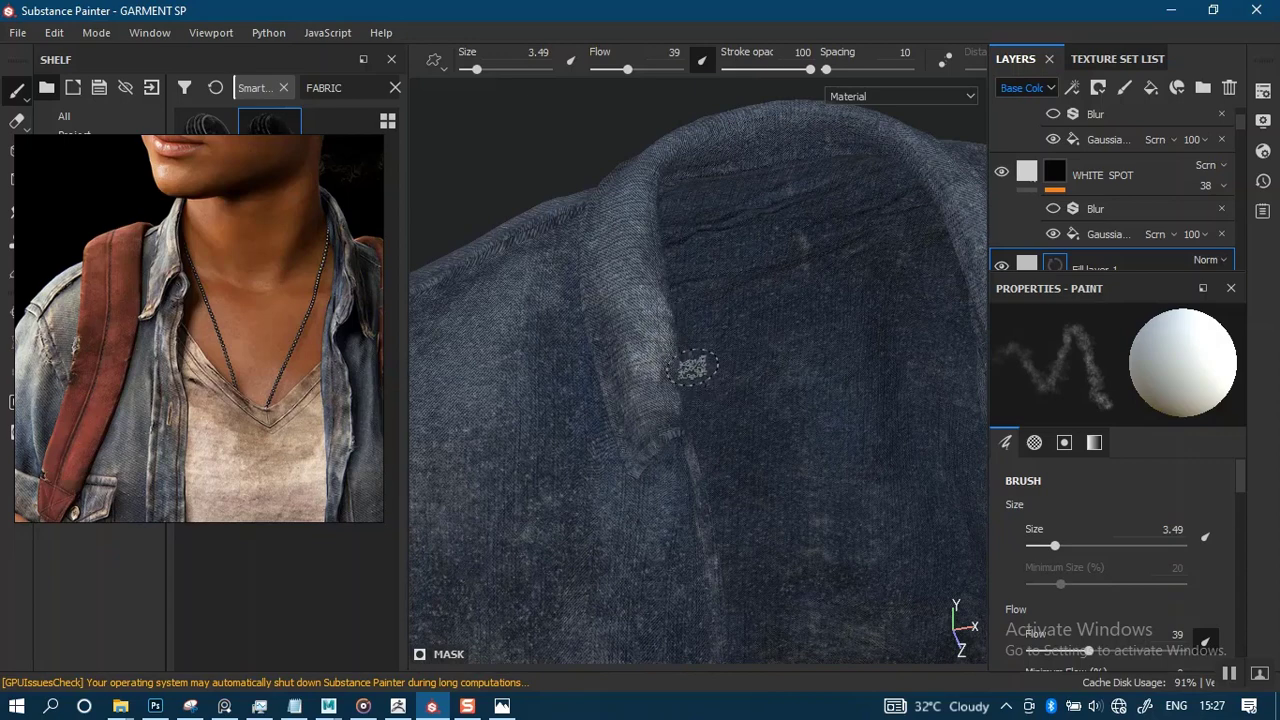
# Examine the worn seams, placket and pocket in the reference photo, and move the photo off the shelf.
pyautogui.scroll(-3, 663, 403)
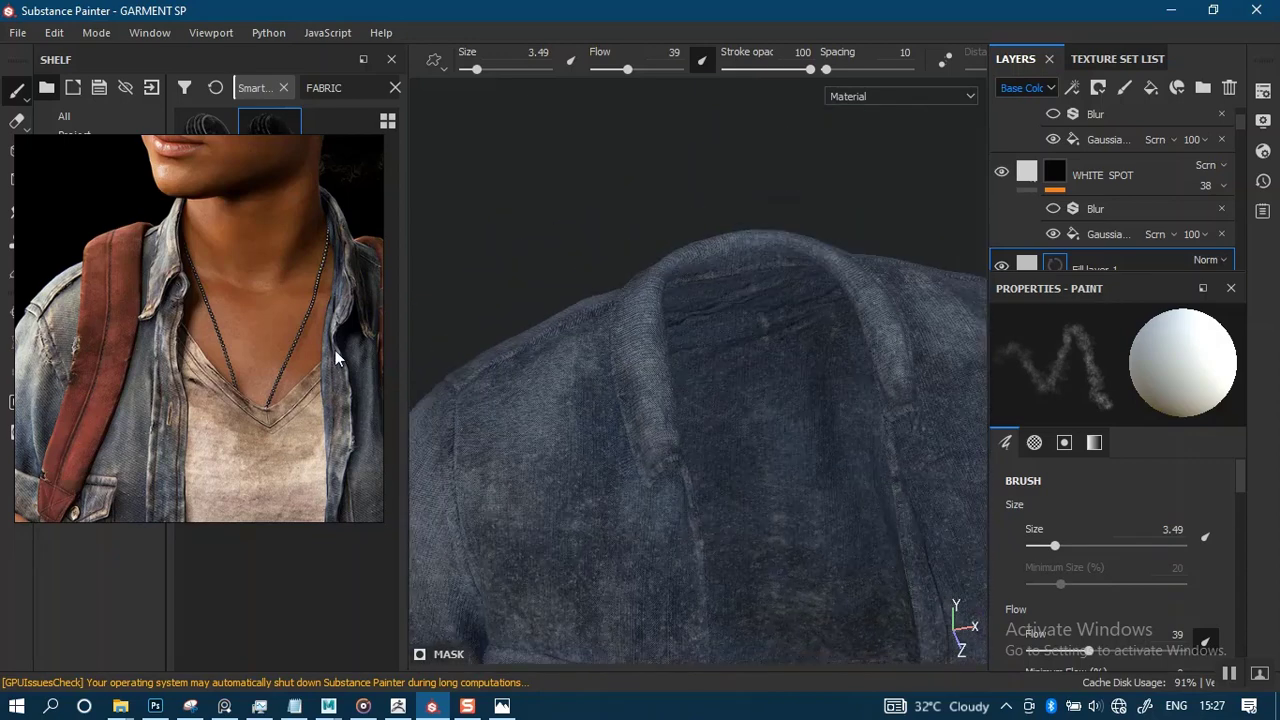
pyautogui.scroll(-5, 247, 362)
pyautogui.moveTo(231, 490); pyautogui.dragTo(221, 408, button='middle')
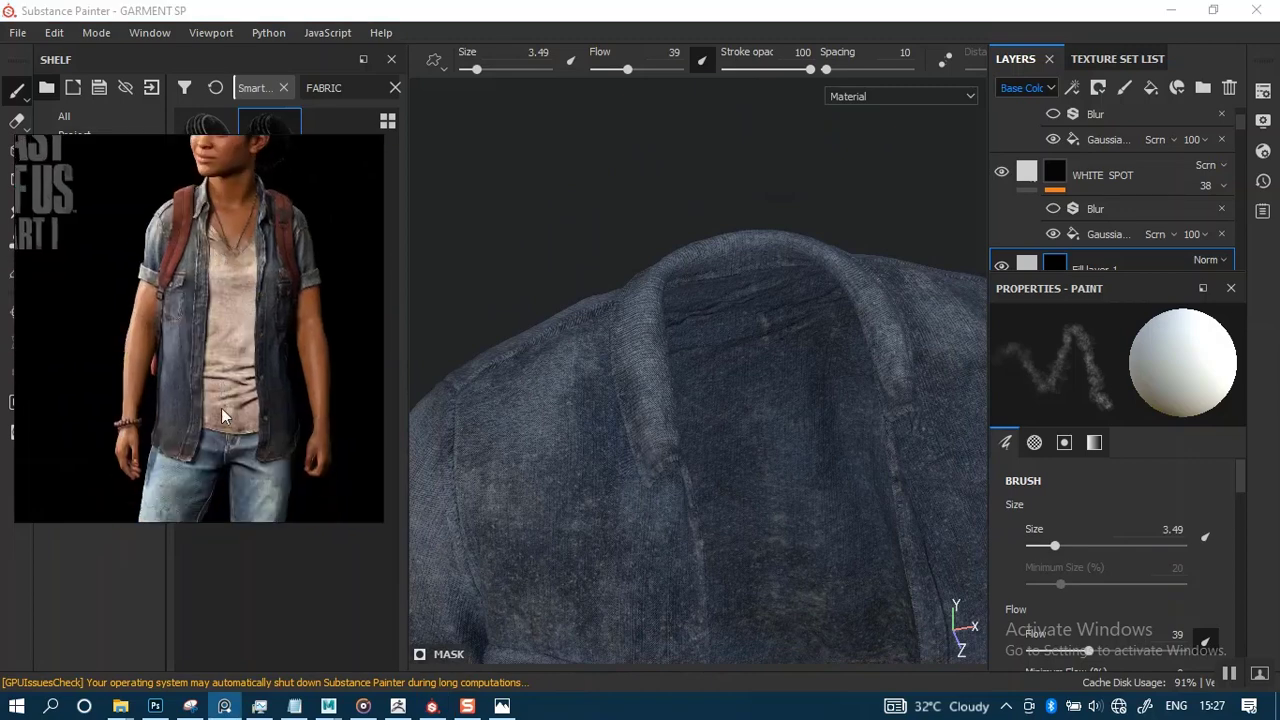
pyautogui.scroll(6, 221, 408)
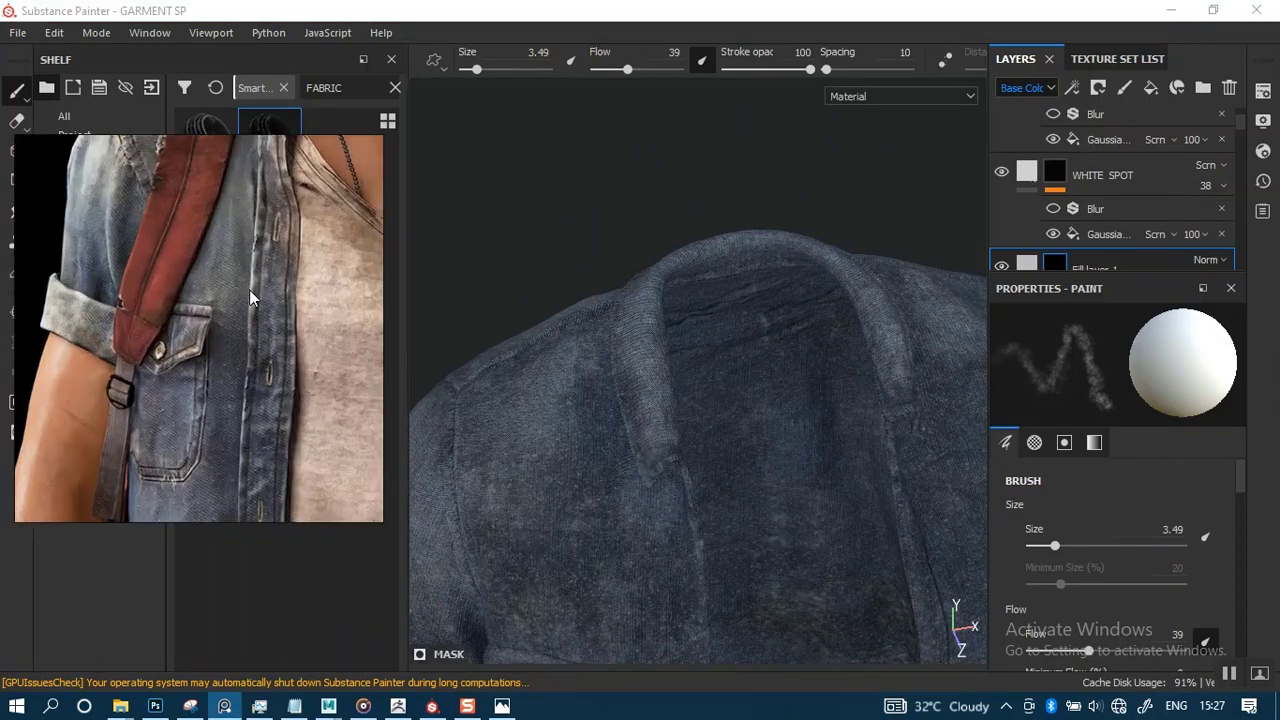
pyautogui.moveTo(249, 289); pyautogui.dragTo(252, 320, button='middle')
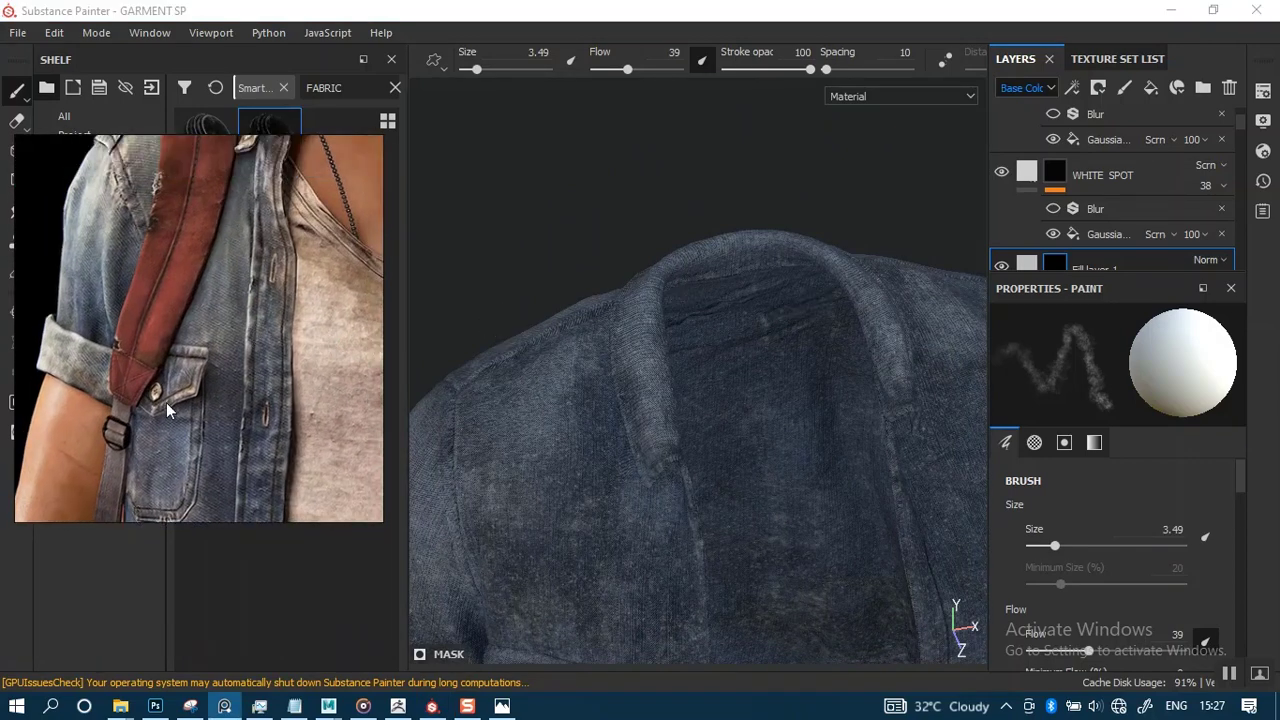
pyautogui.moveTo(167, 410); pyautogui.dragTo(671, 280)
# Enlarge the visible layer stack and dock the paint properties beneath it so the new fill layer is fully accessible.
pyautogui.moveTo(205, 162); pyautogui.dragTo(1004, 253)
pyautogui.scroll(1, 1243, 127)
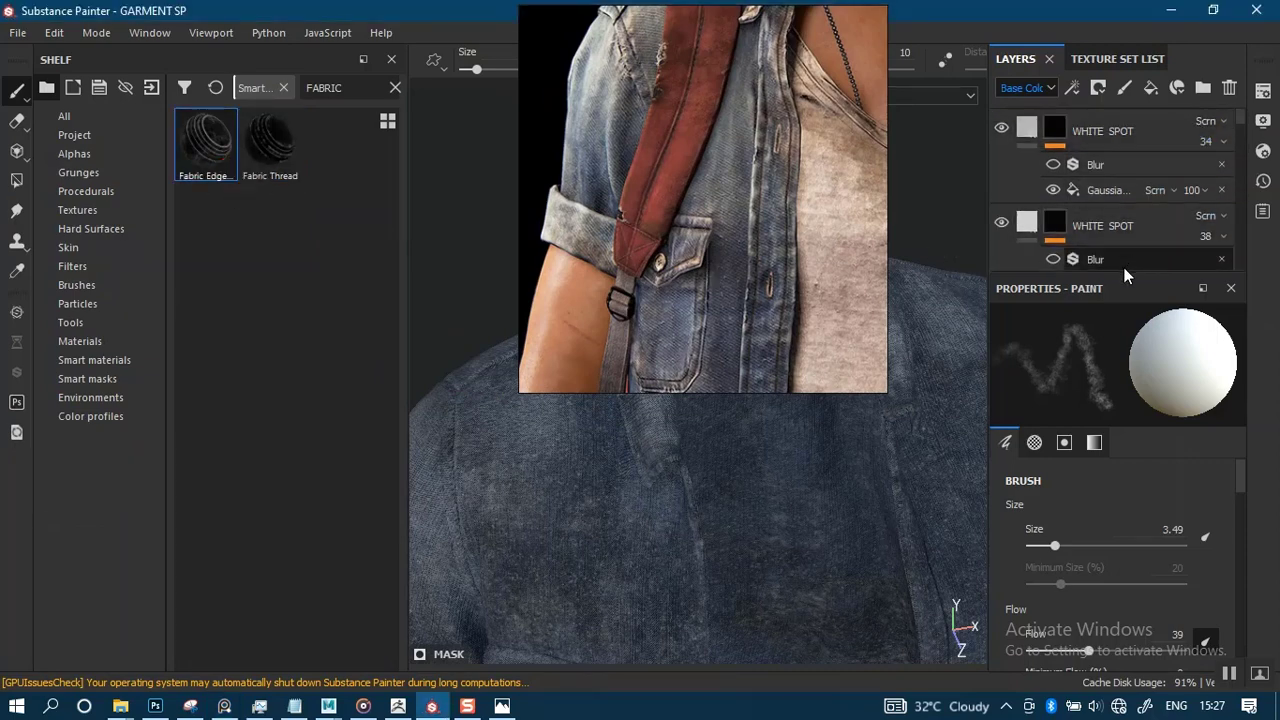
pyautogui.moveTo(1123, 296); pyautogui.dragTo(1124, 278)
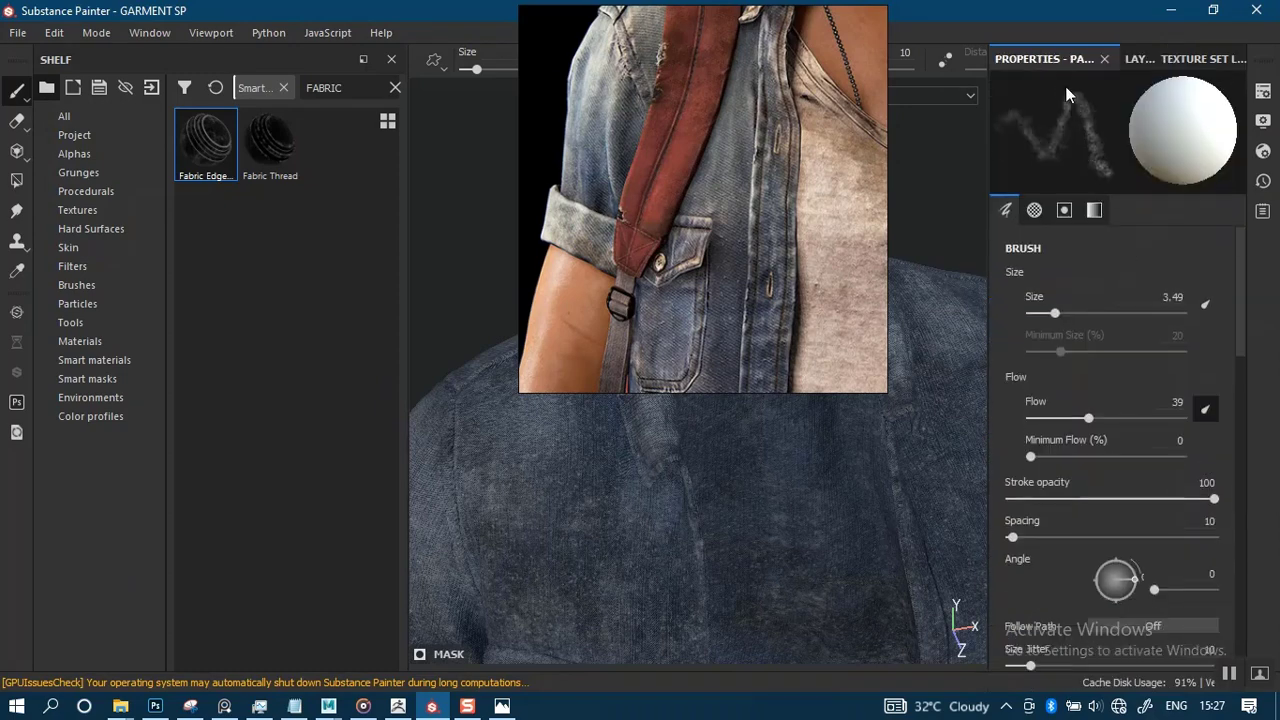
pyautogui.moveTo(1060, 60)
pyautogui.mouseDown()
pyautogui.moveTo(1071, 119)
pyautogui.moveTo(1062, 446)
pyautogui.mouseUp()
pyautogui.moveTo(1058, 58)
pyautogui.mouseDown()
pyautogui.moveTo(1042, 230)
pyautogui.moveTo(830, 336)
pyautogui.moveTo(1051, 485)
pyautogui.moveTo(1129, 555)
pyautogui.moveTo(1097, 597)
pyautogui.mouseUp()
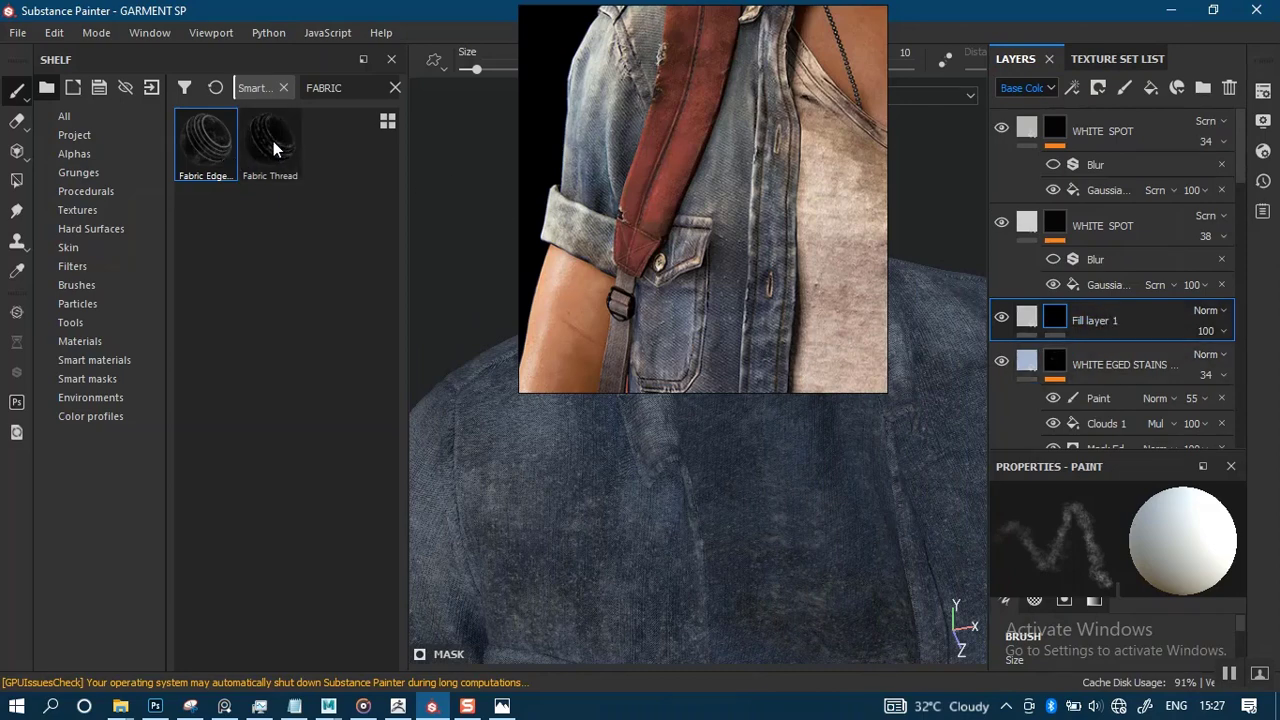
# Apply the Fabric Edge smart mask to Fill layer 1 and move the reference photo clear of the shirt.
pyautogui.moveTo(211, 146); pyautogui.dragTo(1055, 318)
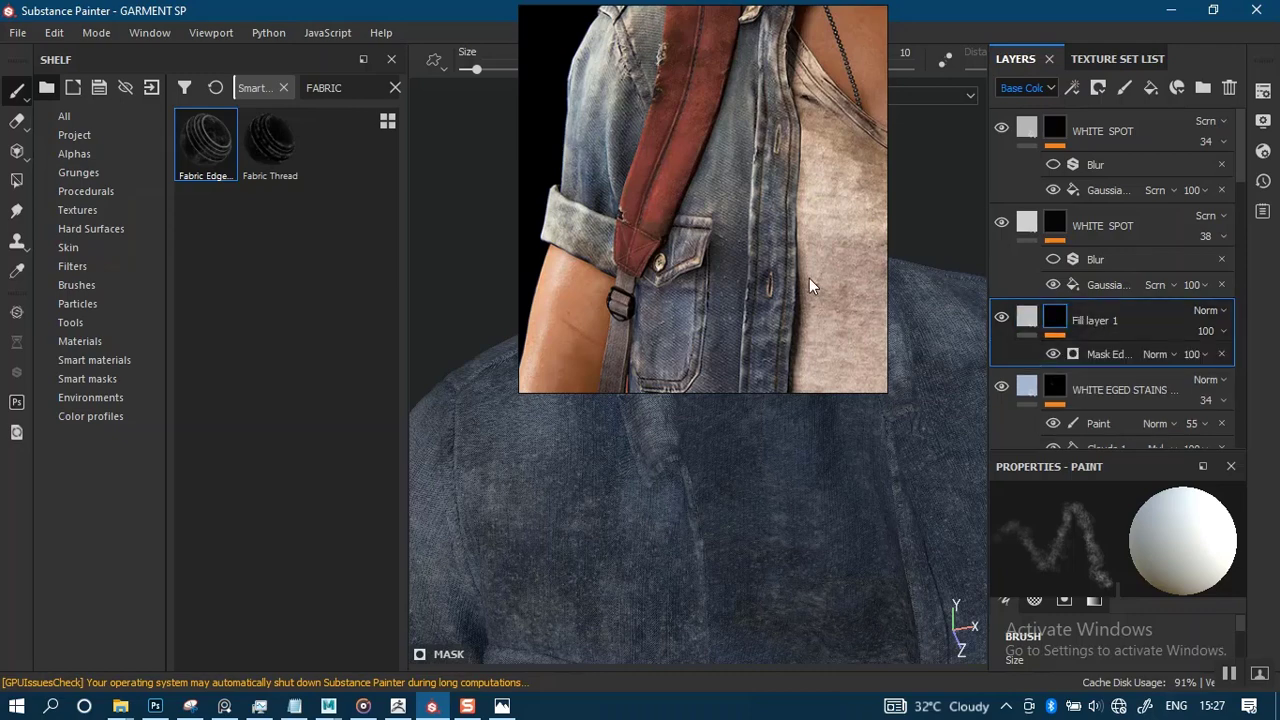
pyautogui.moveTo(758, 282); pyautogui.dragTo(319, 314)
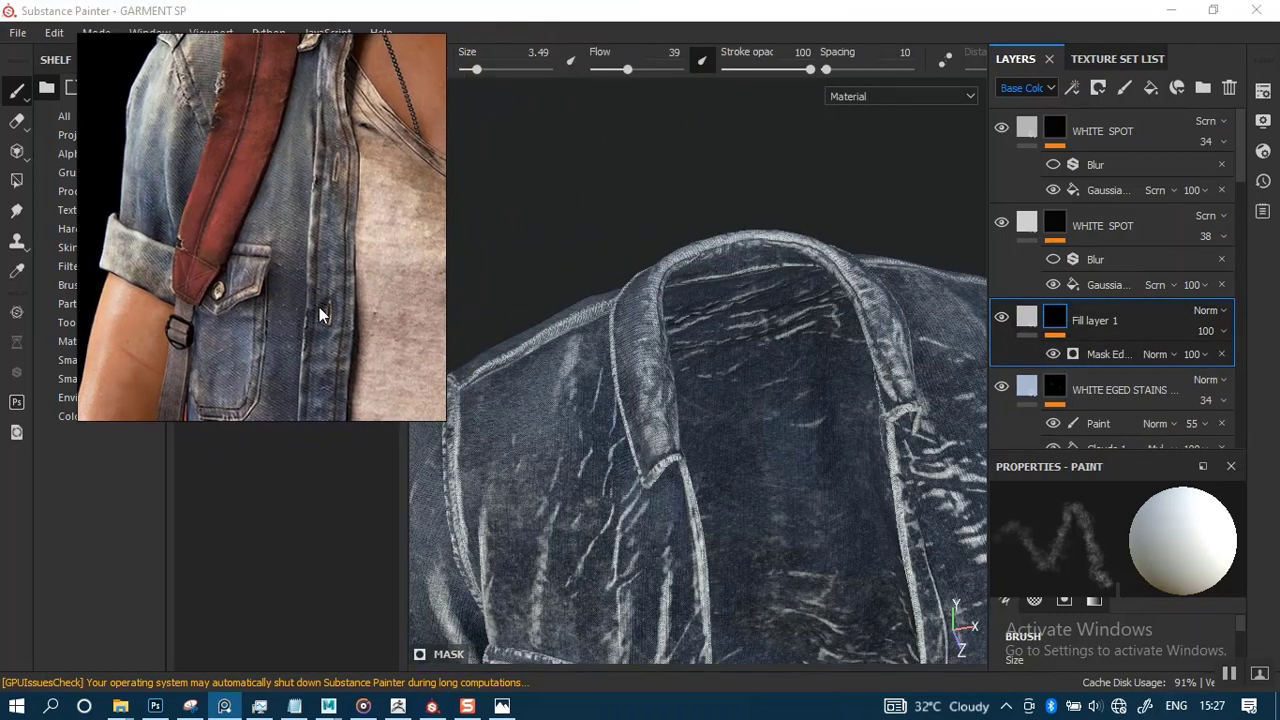
# Inspect the generated edge wear on the shirt's collar, front openings, pockets, sleeves and hem.
pyautogui.keyDown('alt'); pyautogui.moveTo(783, 424); pyautogui.dragTo(691, 257, button='right'); pyautogui.keyUp('alt')
pyautogui.keyDown('alt'); pyautogui.moveTo(825, 495); pyautogui.dragTo(785, 221, button='middle'); pyautogui.keyUp('alt')
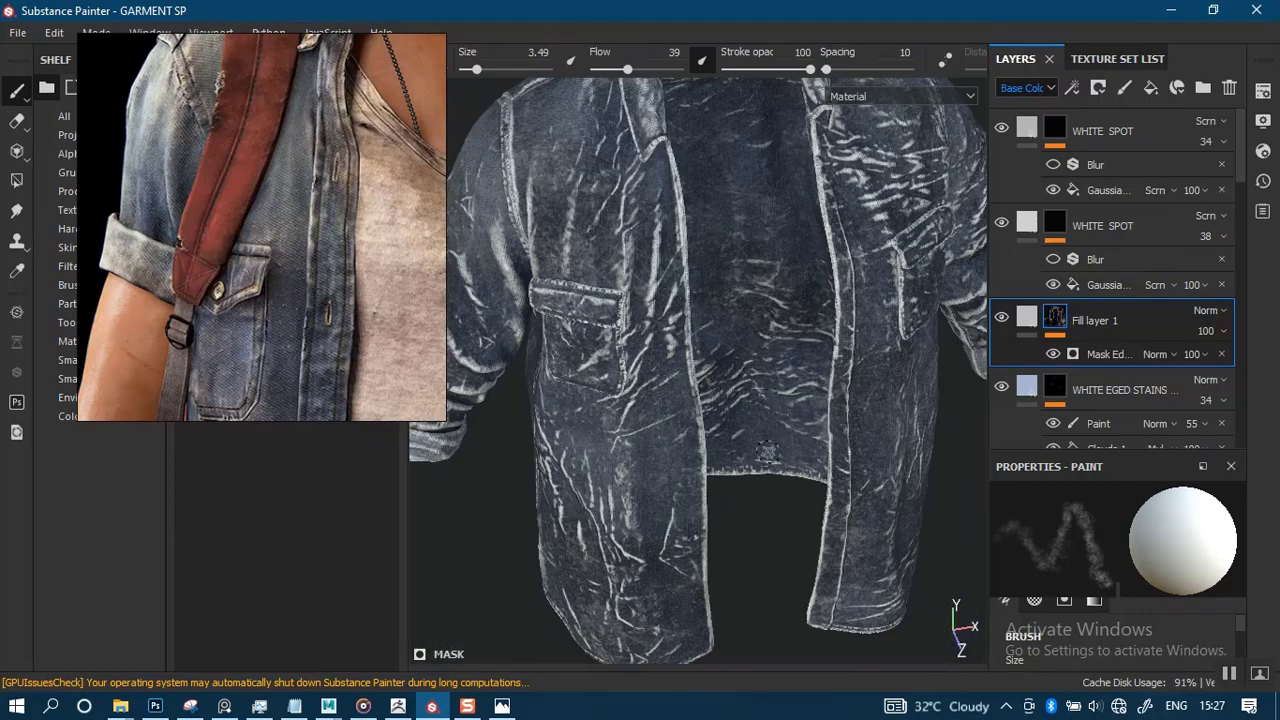
pyautogui.keyDown('alt'); pyautogui.moveTo(768, 452); pyautogui.dragTo(717, 279, button='right'); pyautogui.keyUp('alt')
pyautogui.keyDown('alt'); pyautogui.moveTo(730, 359); pyautogui.dragTo(771, 330); pyautogui.keyUp('alt')
pyautogui.keyDown('alt'); pyautogui.moveTo(715, 310); pyautogui.dragTo(754, 424, button='right'); pyautogui.keyUp('alt')
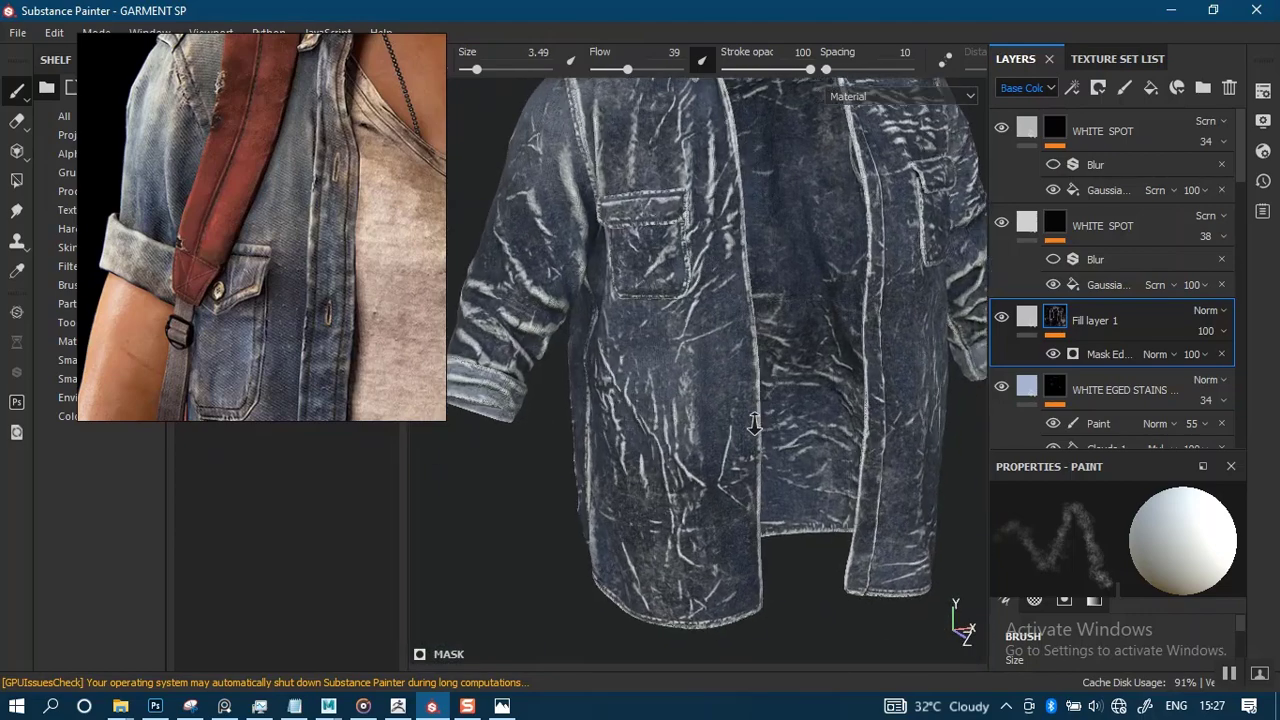
pyautogui.keyDown('alt'); pyautogui.moveTo(754, 424); pyautogui.dragTo(699, 322); pyautogui.keyUp('alt')
pyautogui.keyDown('alt'); pyautogui.moveTo(699, 322); pyautogui.dragTo(752, 496, button='middle'); pyautogui.keyUp('alt')
pyautogui.keyDown('alt'); pyautogui.moveTo(752, 496); pyautogui.dragTo(777, 409, button='right'); pyautogui.keyUp('alt')
pyautogui.keyDown('alt'); pyautogui.moveTo(777, 409); pyautogui.dragTo(722, 354); pyautogui.keyUp('alt')
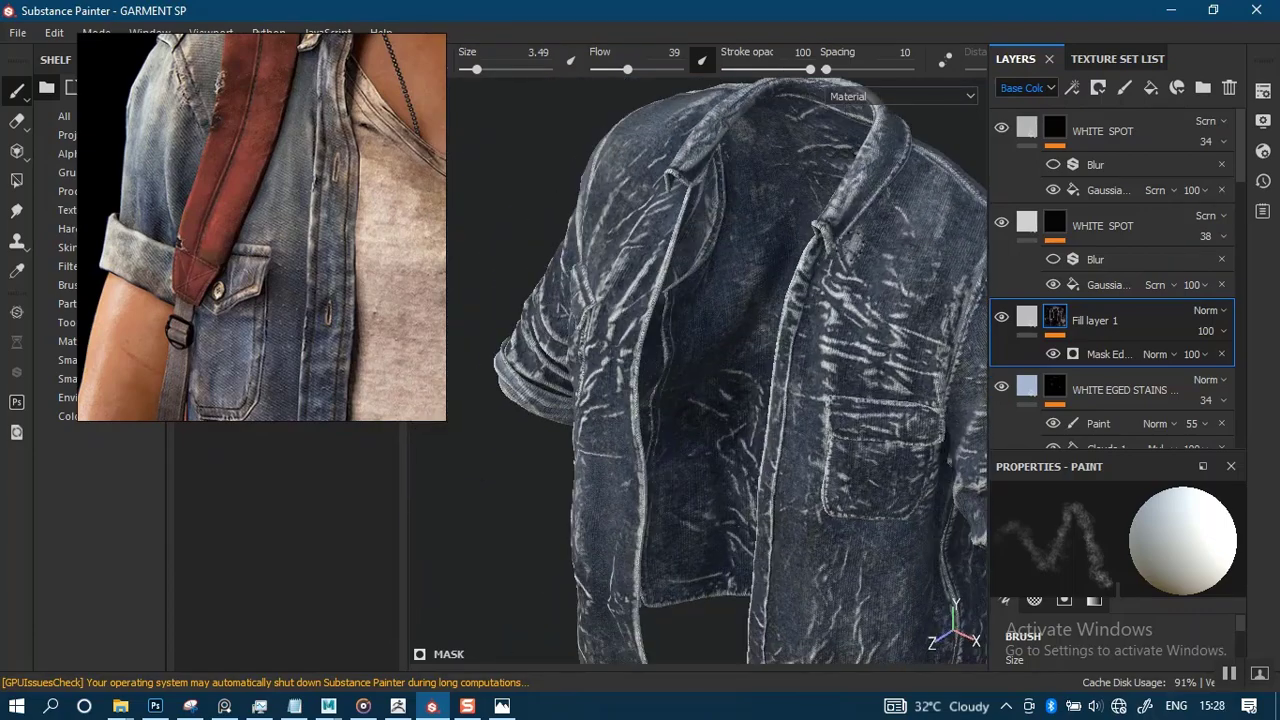
pyautogui.keyDown('alt'); pyautogui.moveTo(853, 243); pyautogui.dragTo(700, 379, button='middle'); pyautogui.keyUp('alt')
pyautogui.keyDown('alt'); pyautogui.moveTo(726, 332); pyautogui.dragTo(785, 405, button='right'); pyautogui.keyUp('alt')
pyautogui.keyDown('alt'); pyautogui.moveTo(812, 355); pyautogui.dragTo(858, 326); pyautogui.keyUp('alt')
pyautogui.keyDown('alt'); pyautogui.moveTo(830, 444); pyautogui.dragTo(808, 287, button='middle'); pyautogui.keyUp('alt')
pyautogui.keyDown('alt'); pyautogui.moveTo(808, 287); pyautogui.dragTo(772, 275, button='right'); pyautogui.keyUp('alt')
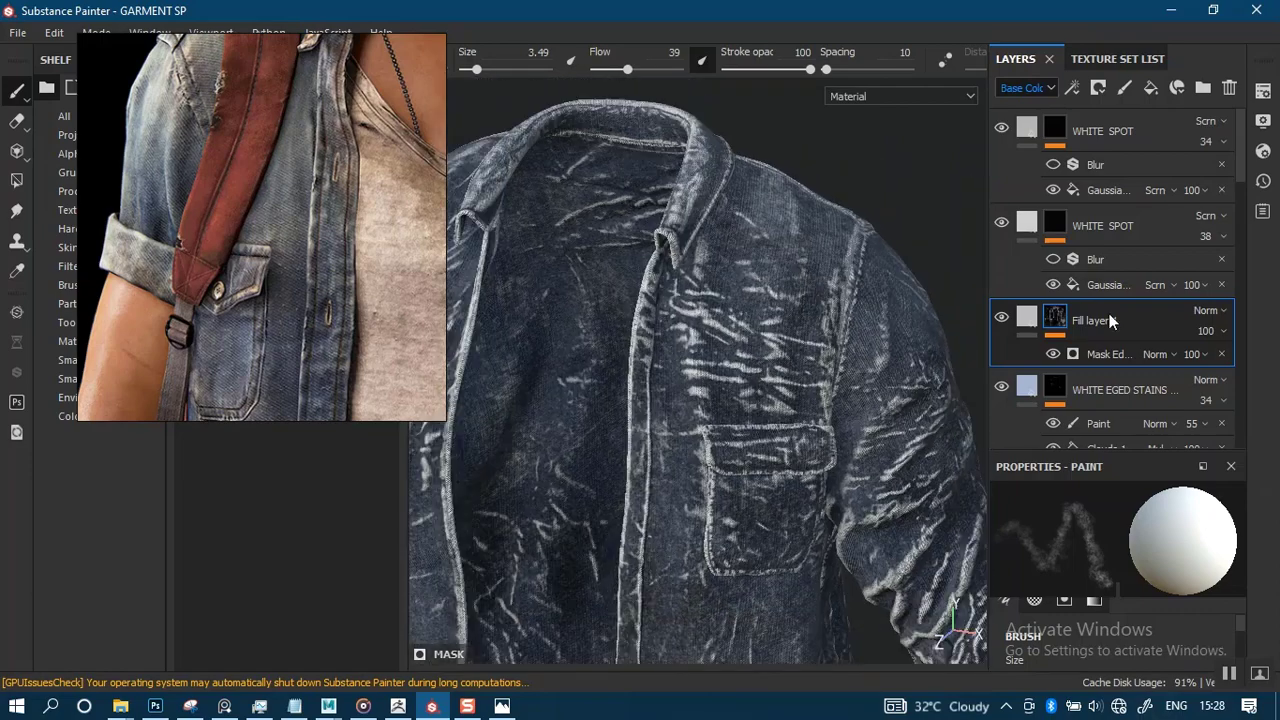
pyautogui.rightClick(1056, 316)
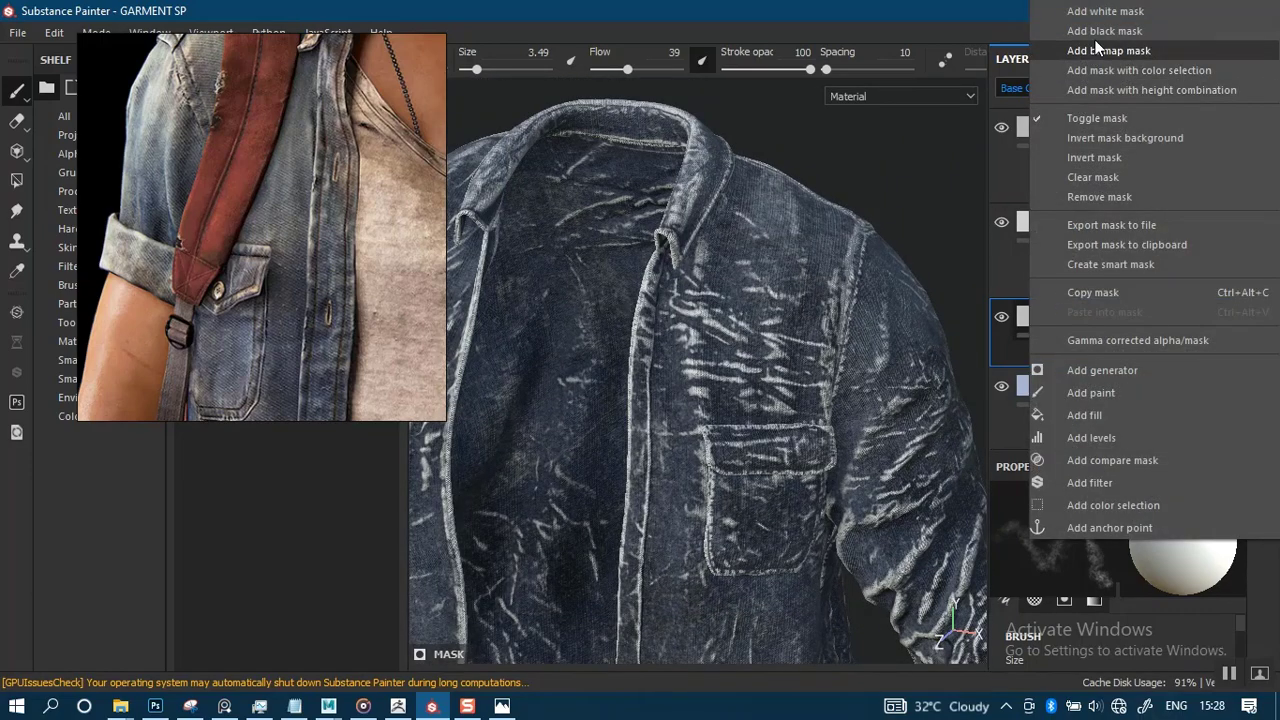
pyautogui.click(1048, 34)
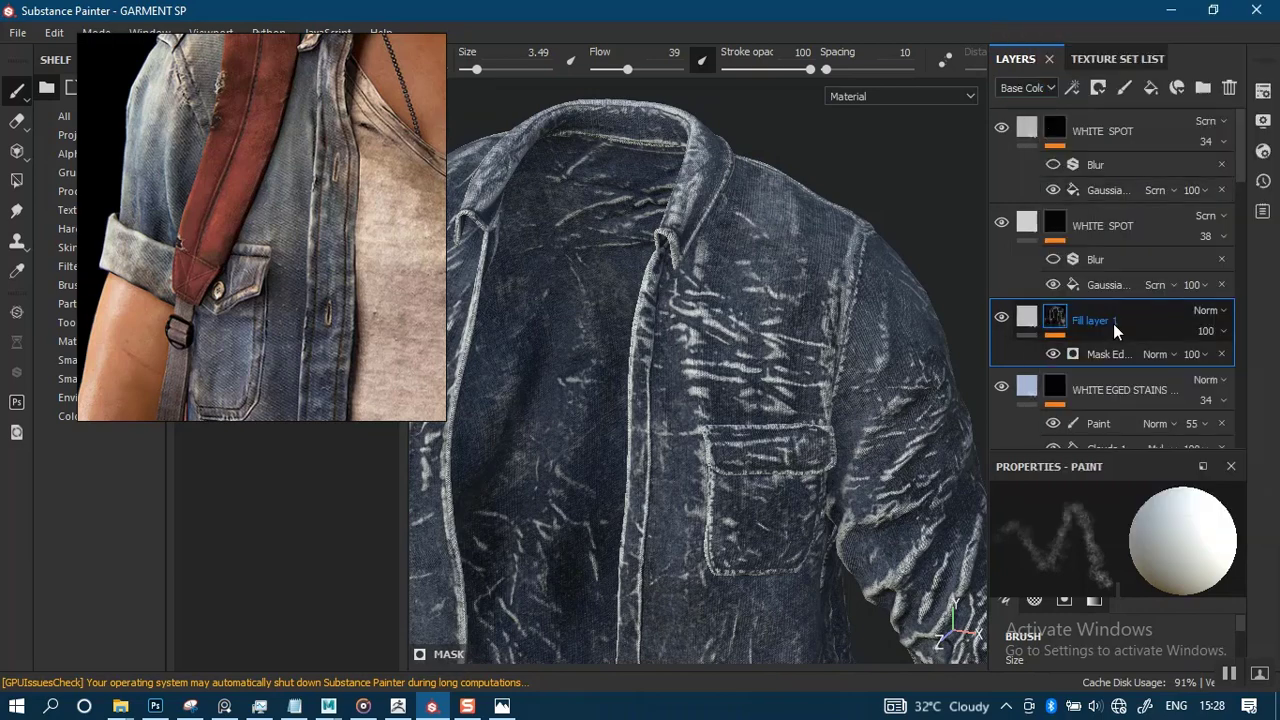
pyautogui.hotkey('ctrl', 'd')
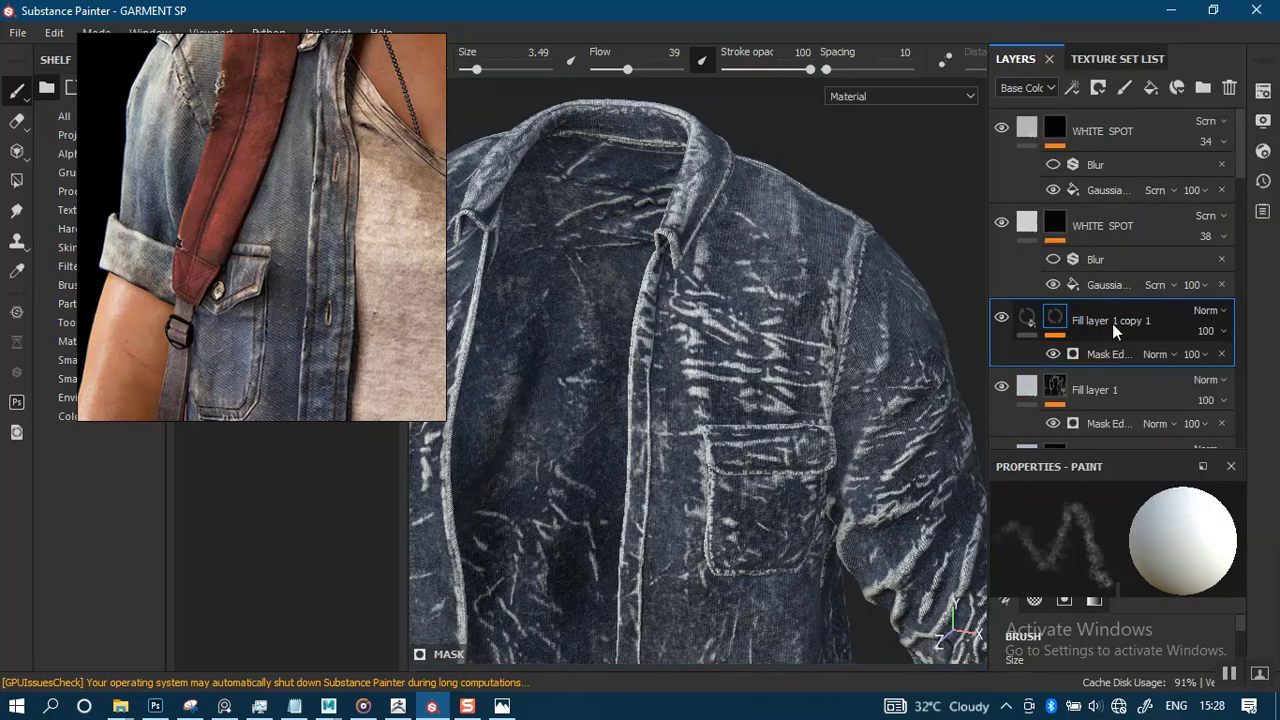
pyautogui.hotkey('ctrl', 'z')
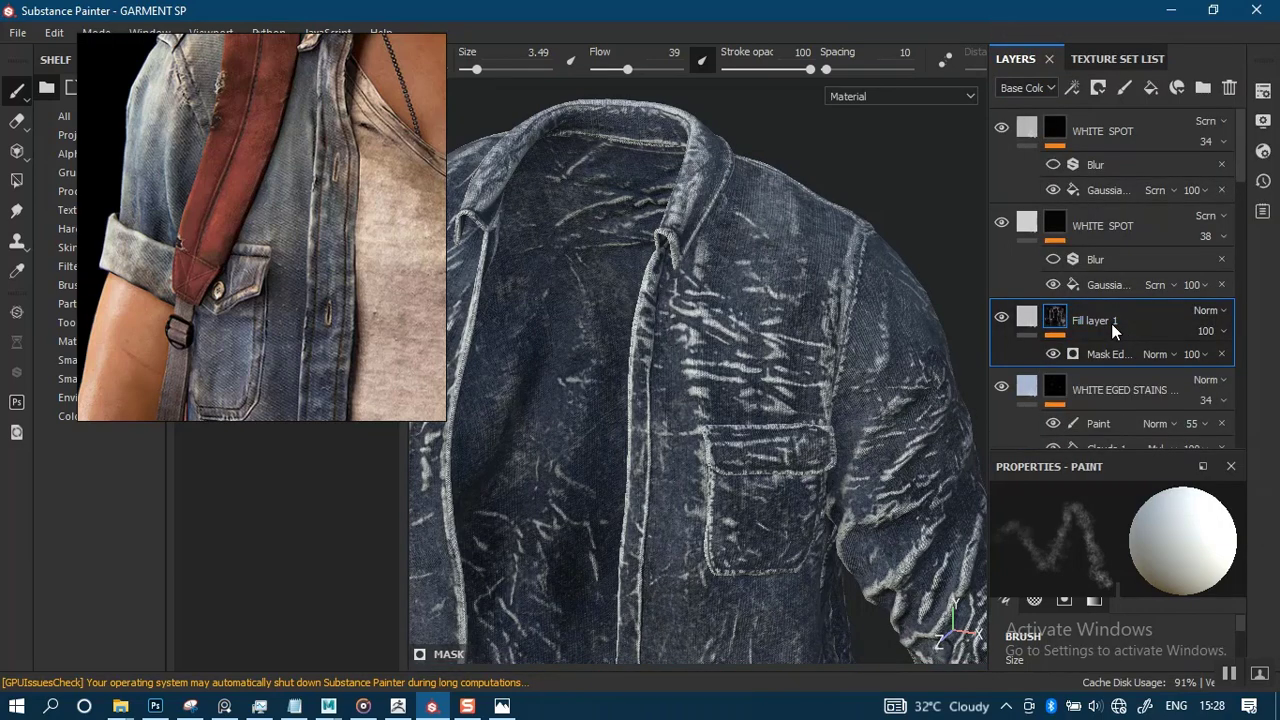
# Group Fill layer 1 into a folder and add a black mask to that folder.
pyautogui.hotkey('ctrl', 'g')
pyautogui.rightClick(1048, 321)
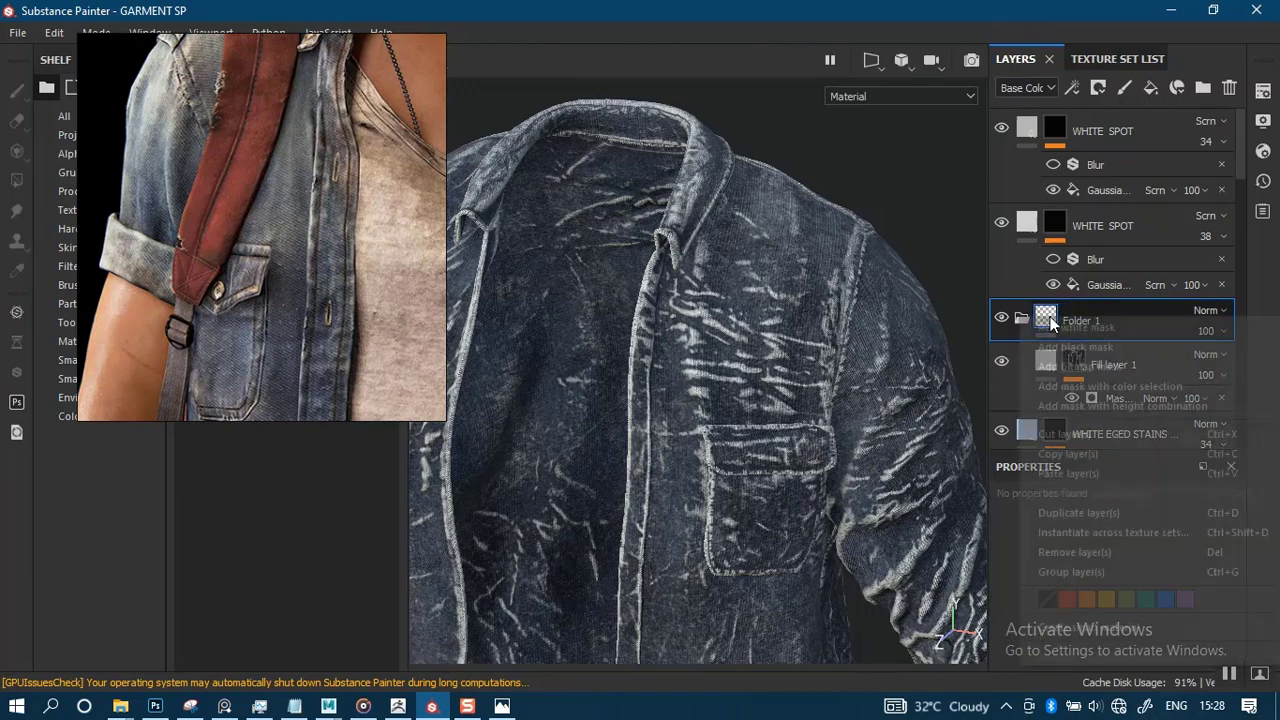
pyautogui.click(1067, 344)
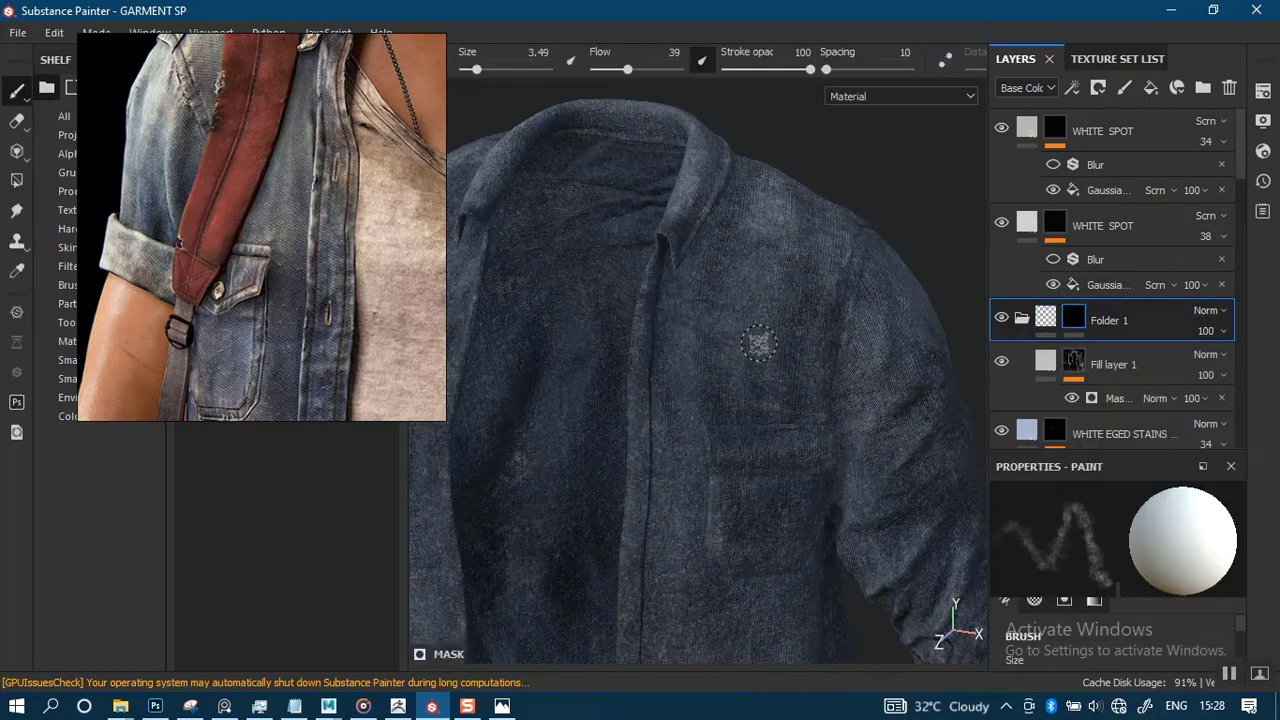
# Paint Folder 1's mask along the collar on the wearer's left to reveal the edge wear there.
pyautogui.keyDown('alt'); pyautogui.moveTo(657, 326); pyautogui.dragTo(705, 341, button='right'); pyautogui.keyUp('alt')
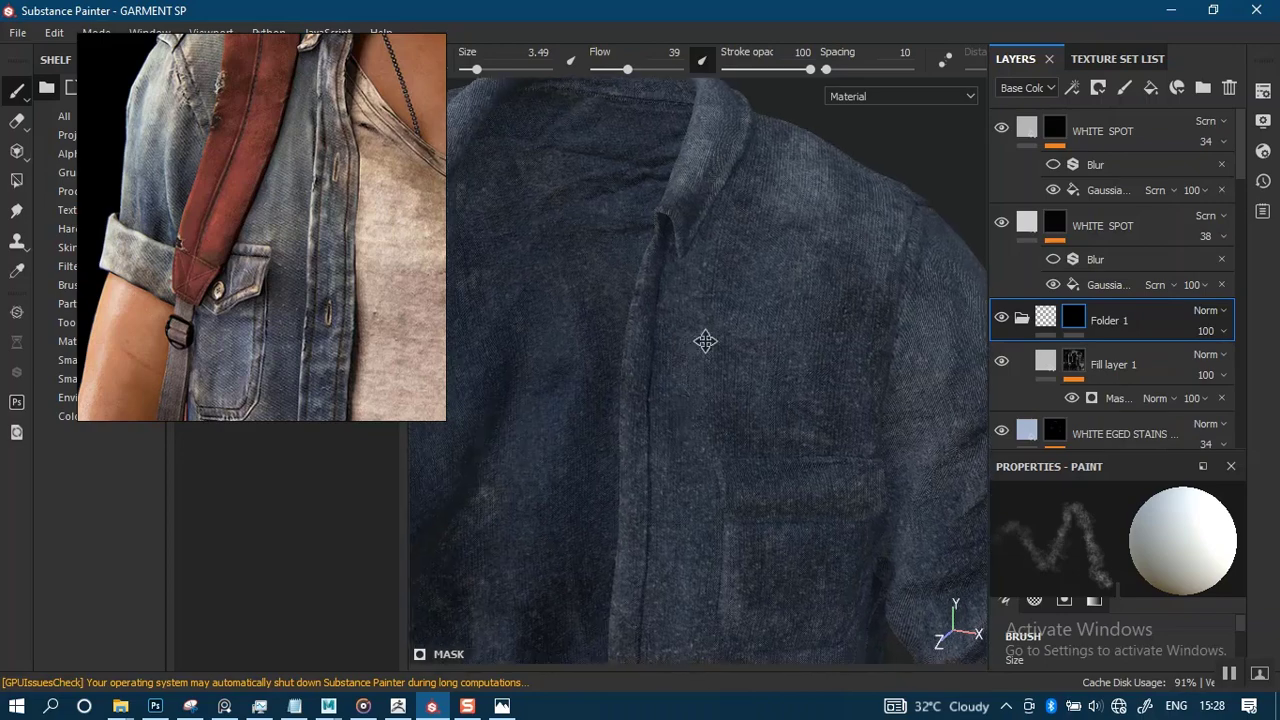
pyautogui.moveTo(705, 341)
pyautogui.keyDown('alt'); pyautogui.mouseDown(button='middle')
pyautogui.moveTo(757, 266)
pyautogui.moveTo(729, 380)
pyautogui.mouseUp(button='middle'); pyautogui.keyUp('alt')
pyautogui.keyDown('alt'); pyautogui.moveTo(729, 380); pyautogui.dragTo(697, 308); pyautogui.keyUp('alt')
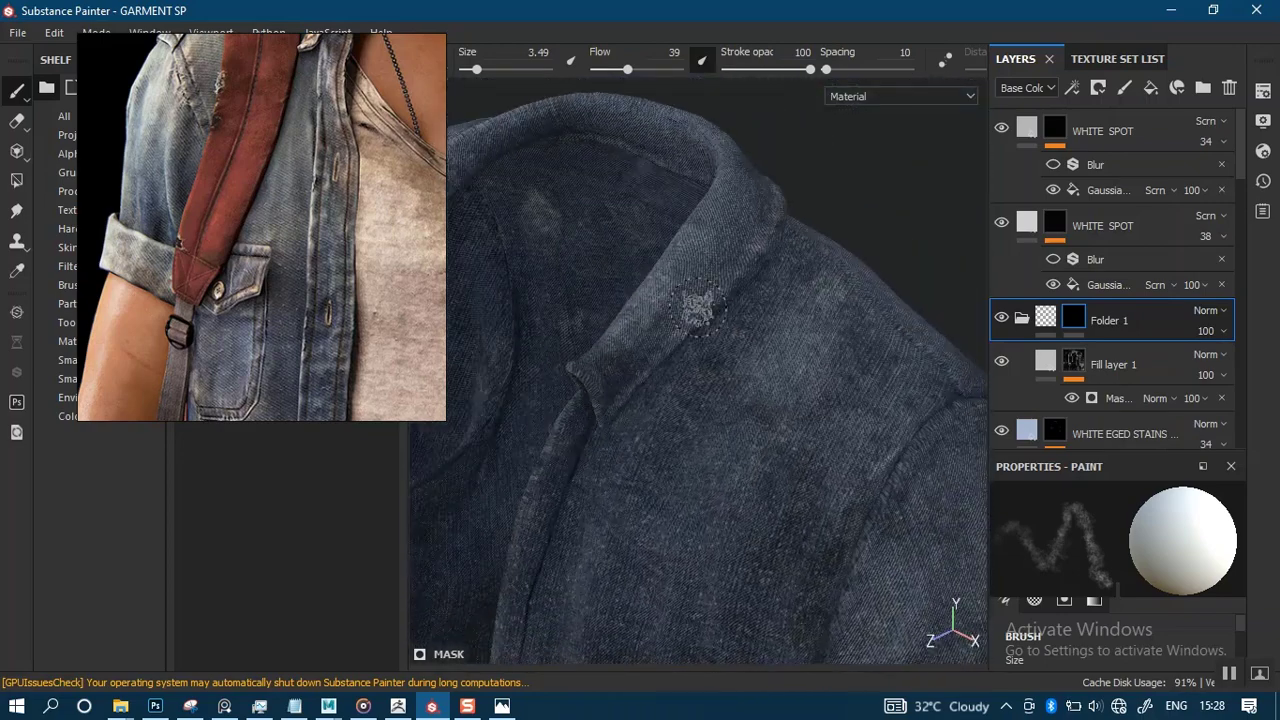
pyautogui.scroll(2, 697, 308)
pyautogui.moveTo(597, 336)
pyautogui.mouseDown()
pyautogui.moveTo(576, 356)
pyautogui.moveTo(693, 220)
pyautogui.moveTo(706, 400)
pyautogui.moveTo(640, 410)
pyautogui.mouseUp()
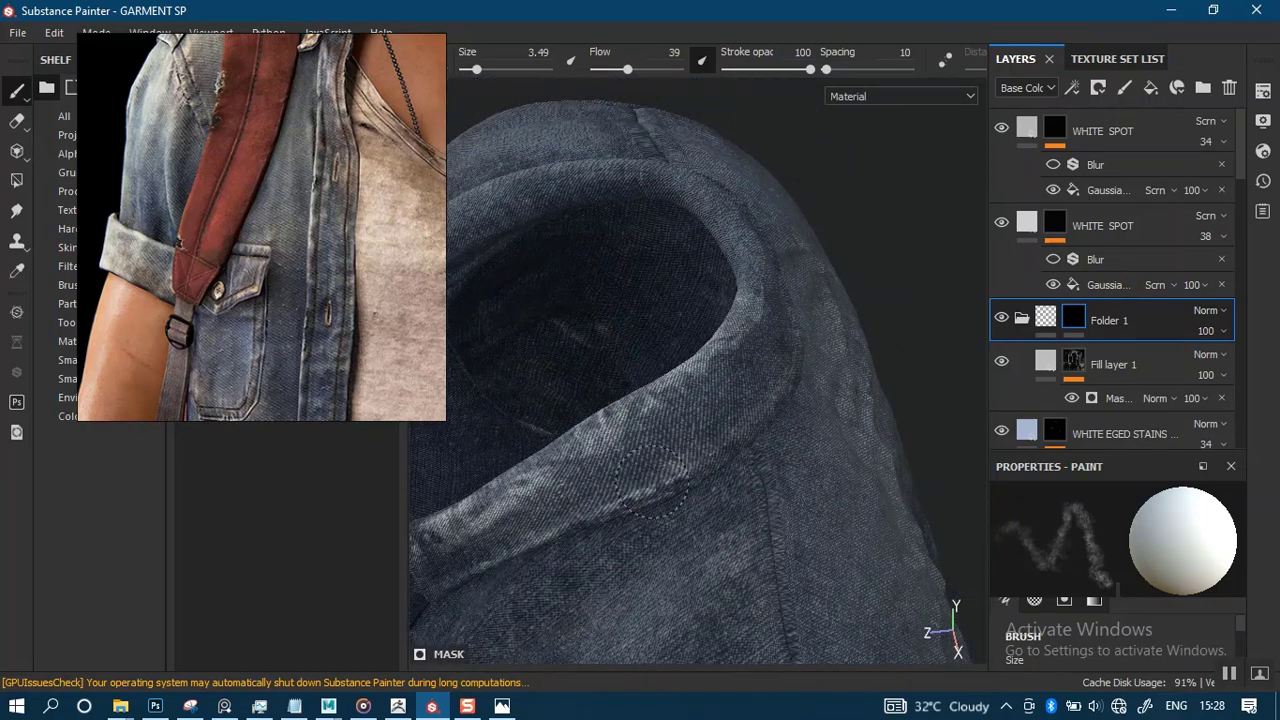
# Reveal worn edges around the back of the collar and down to the collar point on the wearer's right.
pyautogui.keyDown('alt'); pyautogui.moveTo(766, 430); pyautogui.dragTo(712, 213); pyautogui.keyUp('alt')
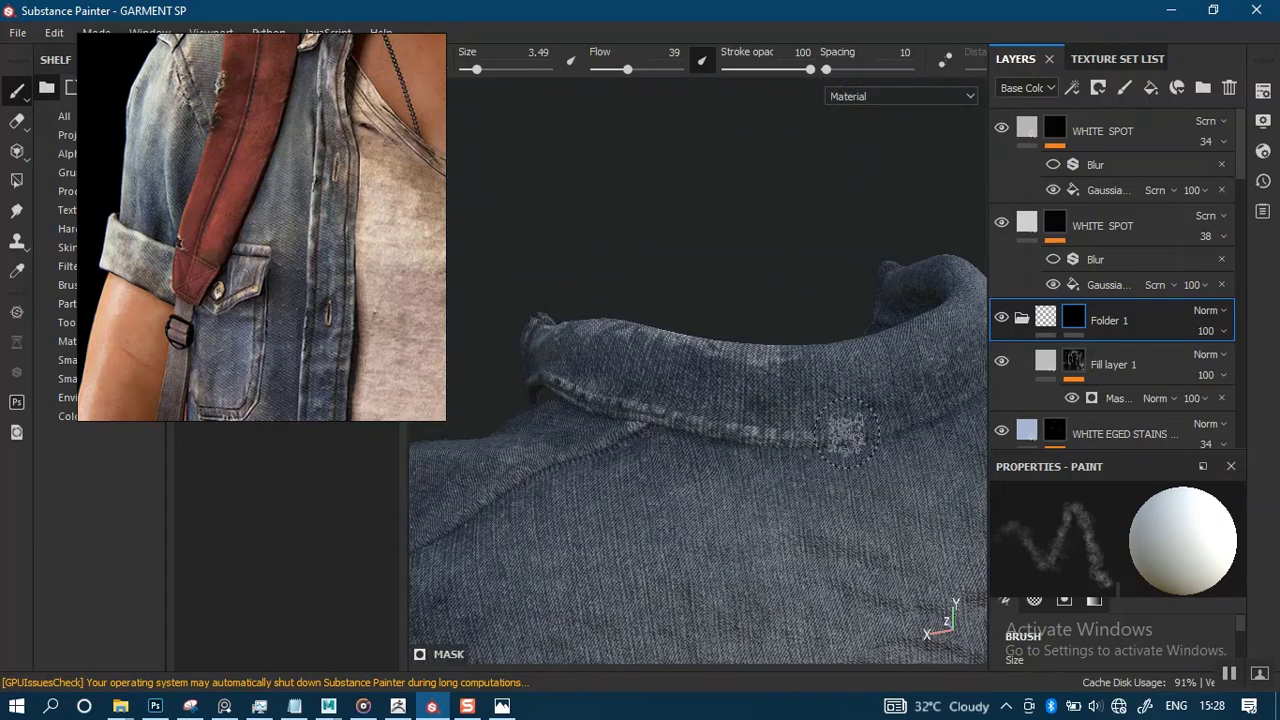
pyautogui.keyDown('alt'); pyautogui.moveTo(860, 415); pyautogui.dragTo(690, 428); pyautogui.keyUp('alt')
pyautogui.moveTo(857, 366)
pyautogui.keyDown('alt'); pyautogui.mouseDown()
pyautogui.moveTo(766, 394)
pyautogui.moveTo(694, 337)
pyautogui.moveTo(808, 349)
pyautogui.moveTo(680, 370)
pyautogui.mouseUp(); pyautogui.keyUp('alt')
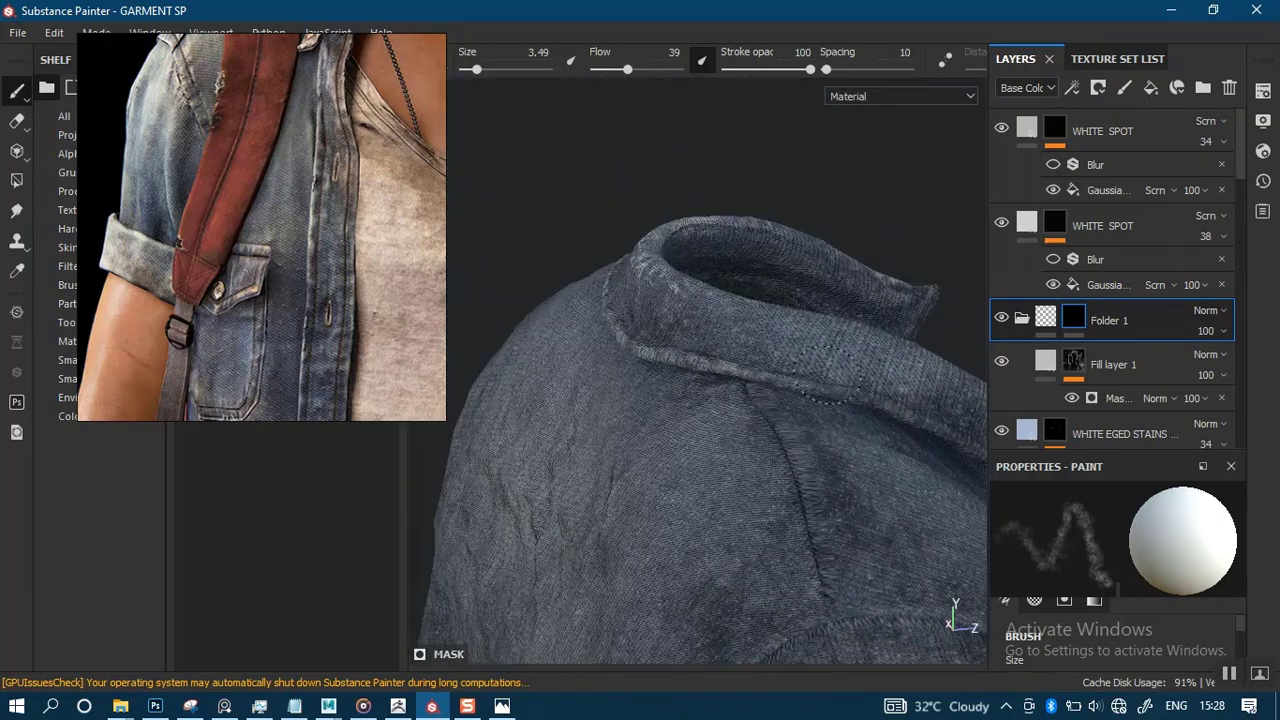
pyautogui.keyDown('alt'); pyautogui.moveTo(827, 368); pyautogui.dragTo(790, 390); pyautogui.keyUp('alt')
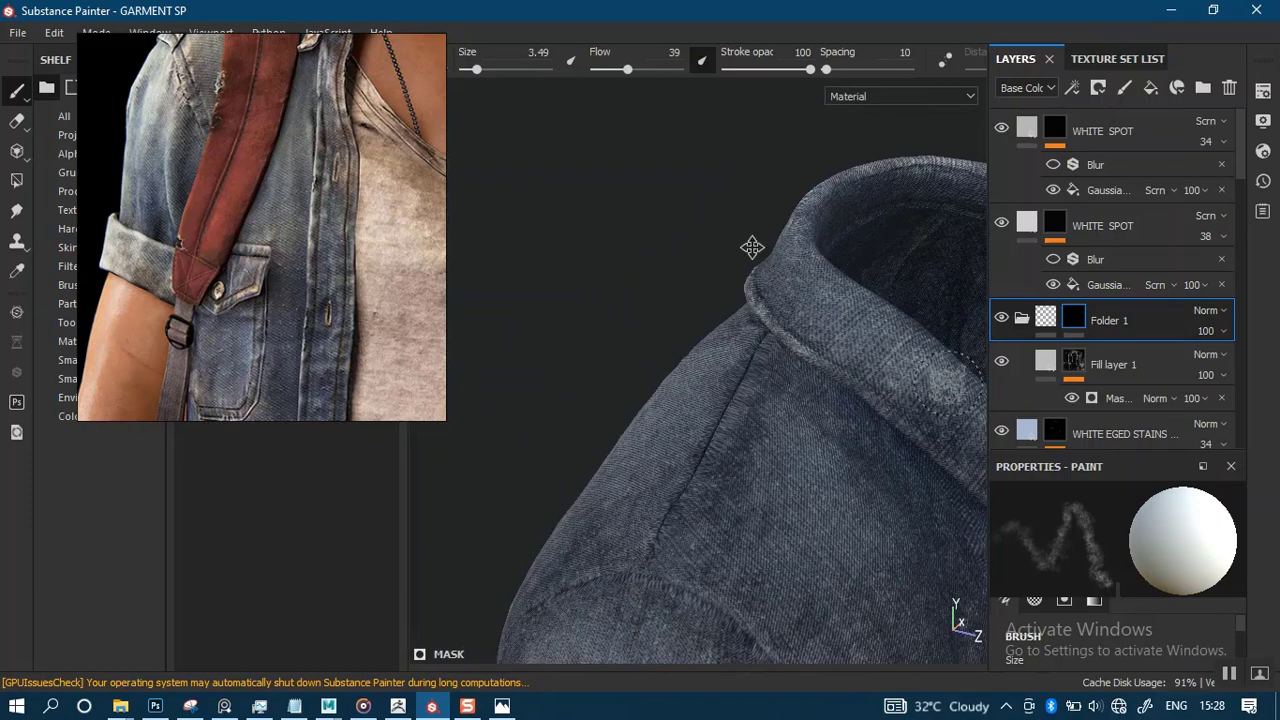
pyautogui.moveTo(751, 249)
pyautogui.keyDown('alt'); pyautogui.mouseDown()
pyautogui.moveTo(786, 354)
pyautogui.moveTo(828, 362)
pyautogui.mouseUp(); pyautogui.keyUp('alt')
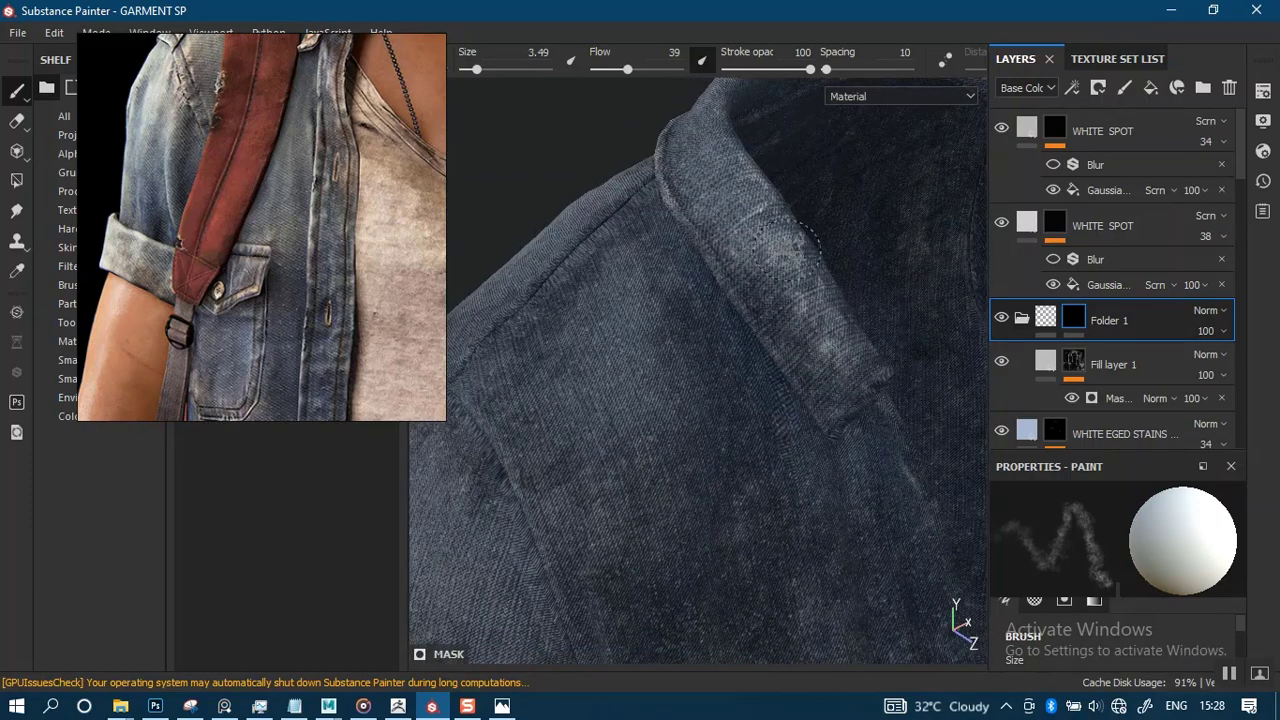
pyautogui.moveTo(823, 408); pyautogui.dragTo(802, 318)
# Paint the fabric wear along the shoulder seam from the collar on the wearer's right towards the sleeve.
pyautogui.moveTo(802, 318)
pyautogui.keyDown('alt'); pyautogui.mouseDown(button='right')
pyautogui.moveTo(766, 294)
pyautogui.moveTo(716, 104)
pyautogui.mouseUp(button='right'); pyautogui.keyUp('alt')
pyautogui.keyDown('alt'); pyautogui.moveTo(777, 240); pyautogui.dragTo(612, 135); pyautogui.keyUp('alt')
pyautogui.moveTo(673, 287)
pyautogui.keyDown('alt'); pyautogui.mouseDown(button='right')
pyautogui.moveTo(700, 430)
pyautogui.moveTo(723, 471)
pyautogui.moveTo(674, 491)
pyautogui.moveTo(737, 549)
pyautogui.moveTo(738, 470)
pyautogui.mouseUp(button='right'); pyautogui.keyUp('alt')
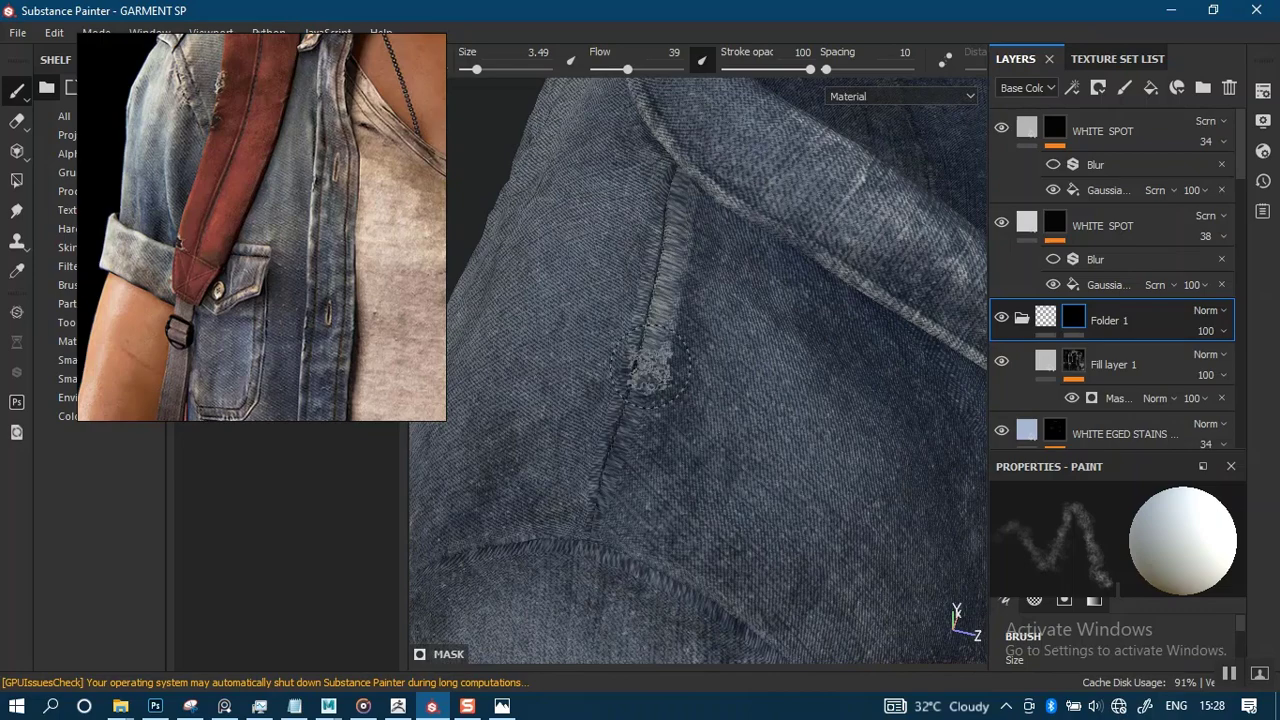
pyautogui.moveTo(614, 472); pyautogui.dragTo(640, 333)
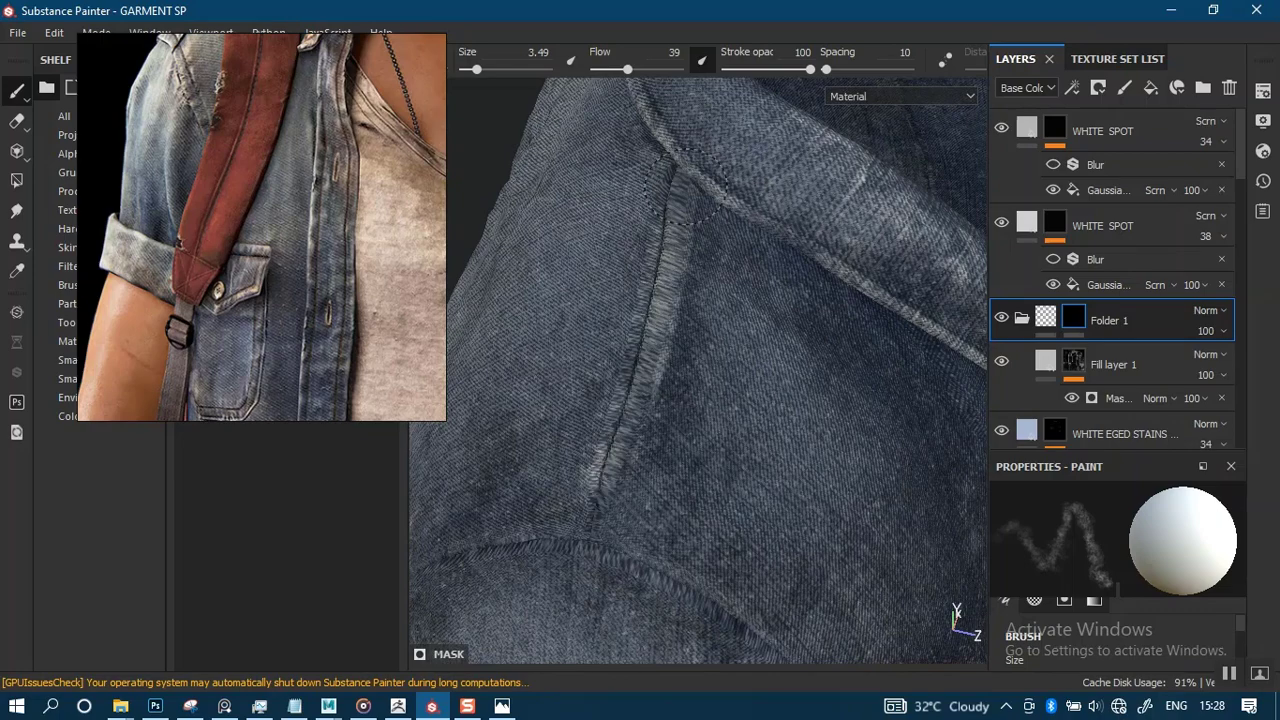
# Reveal faded wear down the front of the armhole seam on the wearer's right.
pyautogui.keyDown('alt'); pyautogui.moveTo(737, 340); pyautogui.dragTo(691, 406, button='right'); pyautogui.keyUp('alt')
pyautogui.moveTo(691, 406)
pyautogui.keyDown('alt'); pyautogui.mouseDown()
pyautogui.moveTo(691, 366)
pyautogui.moveTo(703, 380)
pyautogui.moveTo(681, 349)
pyautogui.mouseUp(); pyautogui.keyUp('alt')
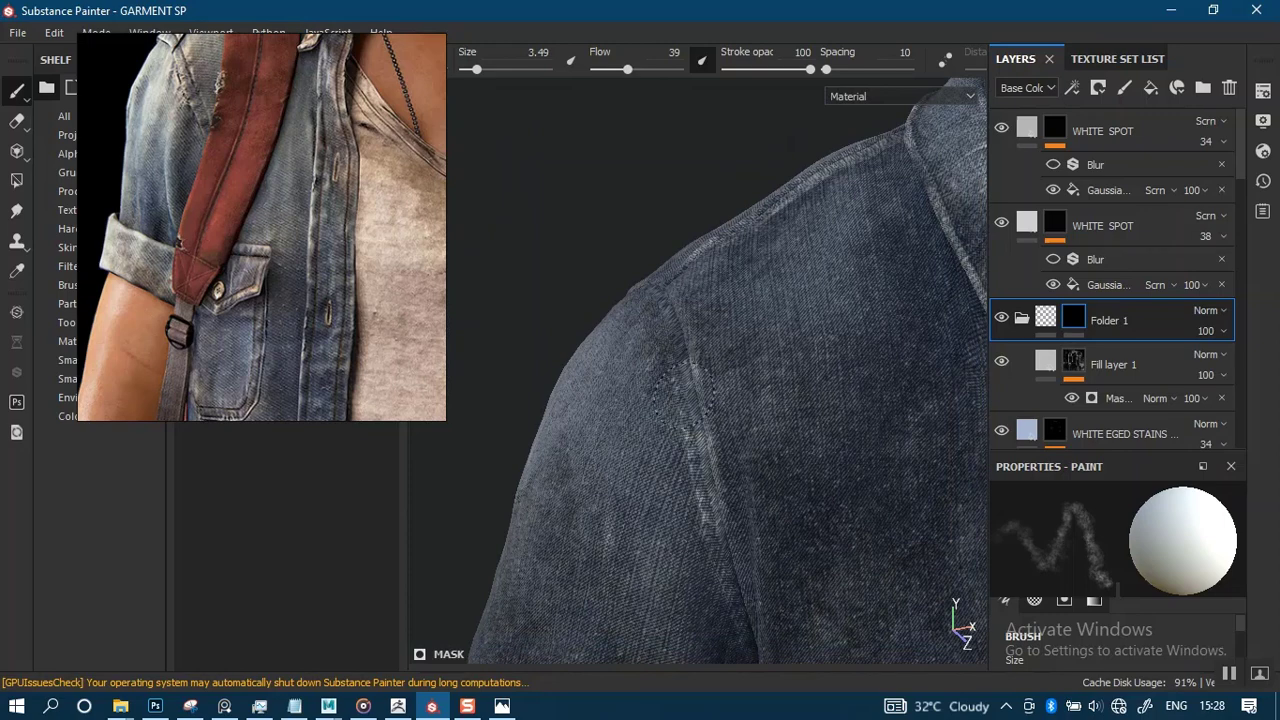
pyautogui.keyDown('alt'); pyautogui.moveTo(754, 251); pyautogui.dragTo(730, 300, button='right'); pyautogui.keyUp('alt')
pyautogui.moveTo(730, 300)
pyautogui.keyDown('alt'); pyautogui.mouseDown()
pyautogui.moveTo(754, 334)
pyautogui.moveTo(746, 311)
pyautogui.moveTo(690, 343)
pyautogui.mouseUp(); pyautogui.keyUp('alt')
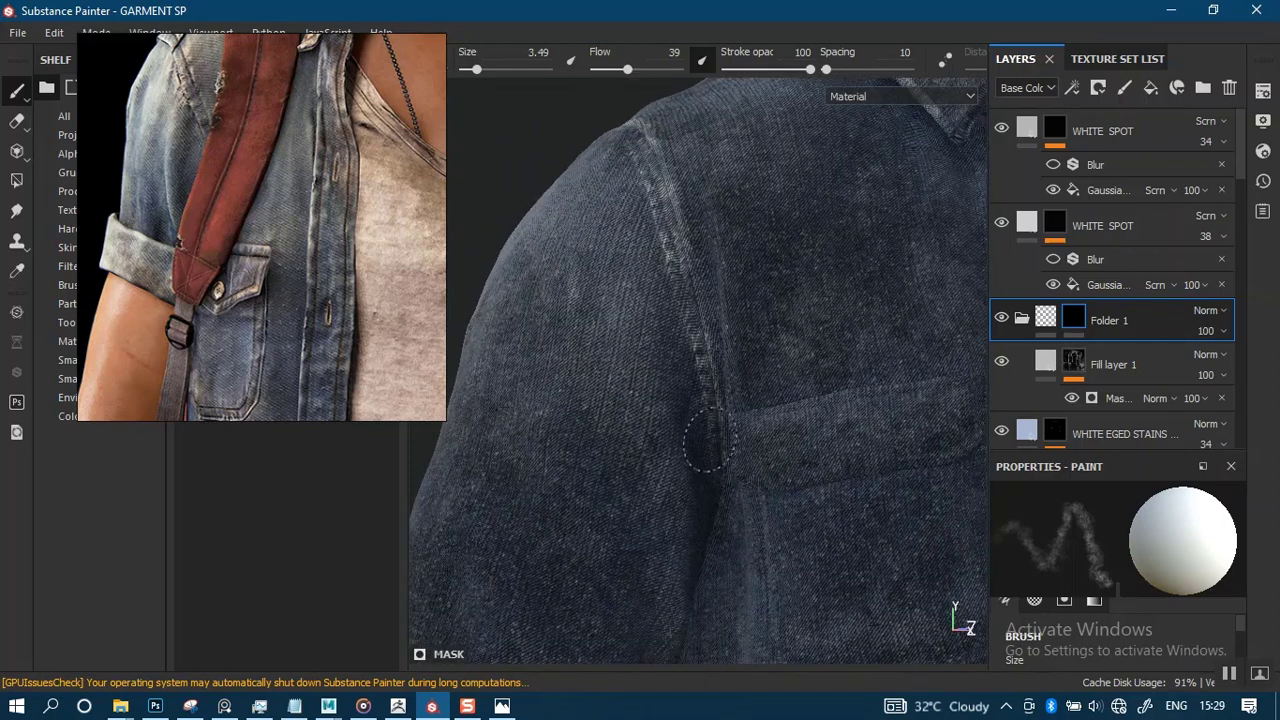
# Continue the painted seam wear around the back of the right armhole, down towards the underarm.
pyautogui.keyDown('alt'); pyautogui.moveTo(741, 424); pyautogui.dragTo(751, 340, button='right'); pyautogui.keyUp('alt')
pyautogui.keyDown('alt'); pyautogui.moveTo(751, 340); pyautogui.dragTo(765, 418); pyautogui.keyUp('alt')
pyautogui.keyDown('alt'); pyautogui.moveTo(765, 418); pyautogui.dragTo(783, 440, button='middle'); pyautogui.keyUp('alt')
pyautogui.moveTo(660, 400)
pyautogui.keyDown('alt'); pyautogui.mouseDown()
pyautogui.moveTo(740, 392)
pyautogui.moveTo(742, 420)
pyautogui.moveTo(728, 300)
pyautogui.moveTo(708, 310)
pyautogui.mouseUp(); pyautogui.keyUp('alt')
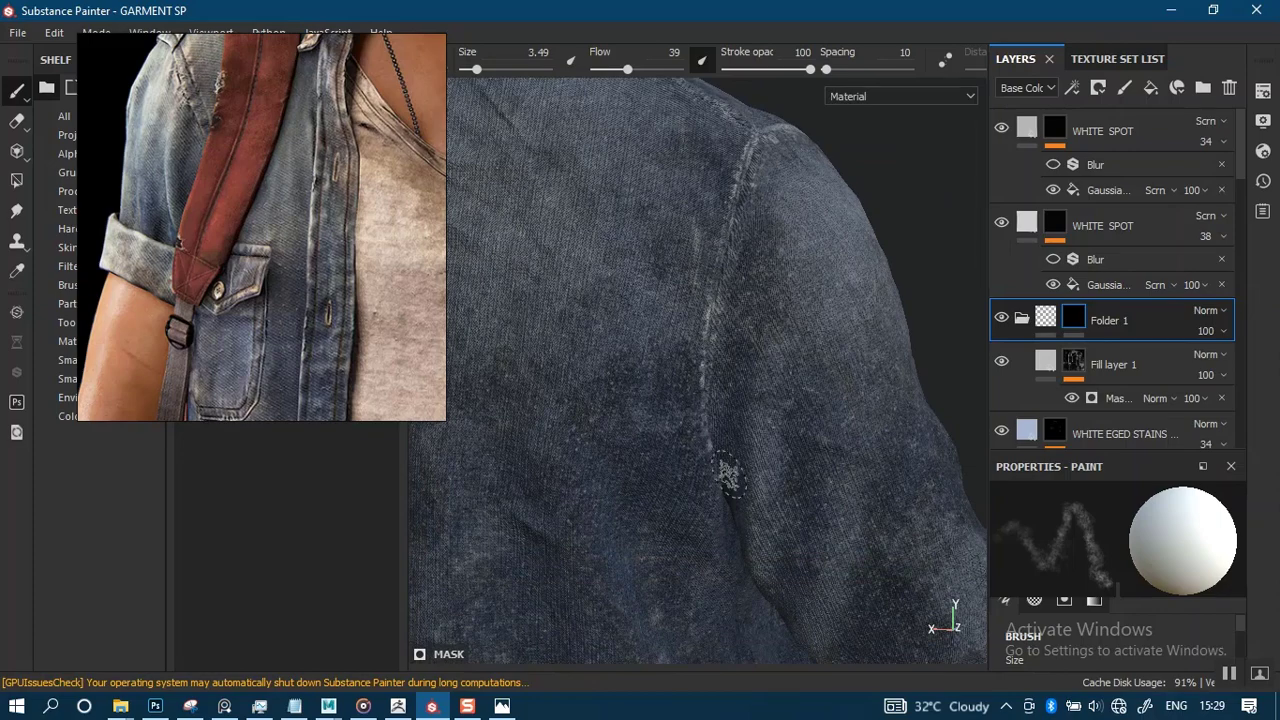
pyautogui.keyDown('alt'); pyautogui.moveTo(729, 476); pyautogui.dragTo(720, 420); pyautogui.keyUp('alt')
pyautogui.keyDown('alt'); pyautogui.moveTo(732, 436); pyautogui.dragTo(743, 309, button='right'); pyautogui.keyUp('alt')
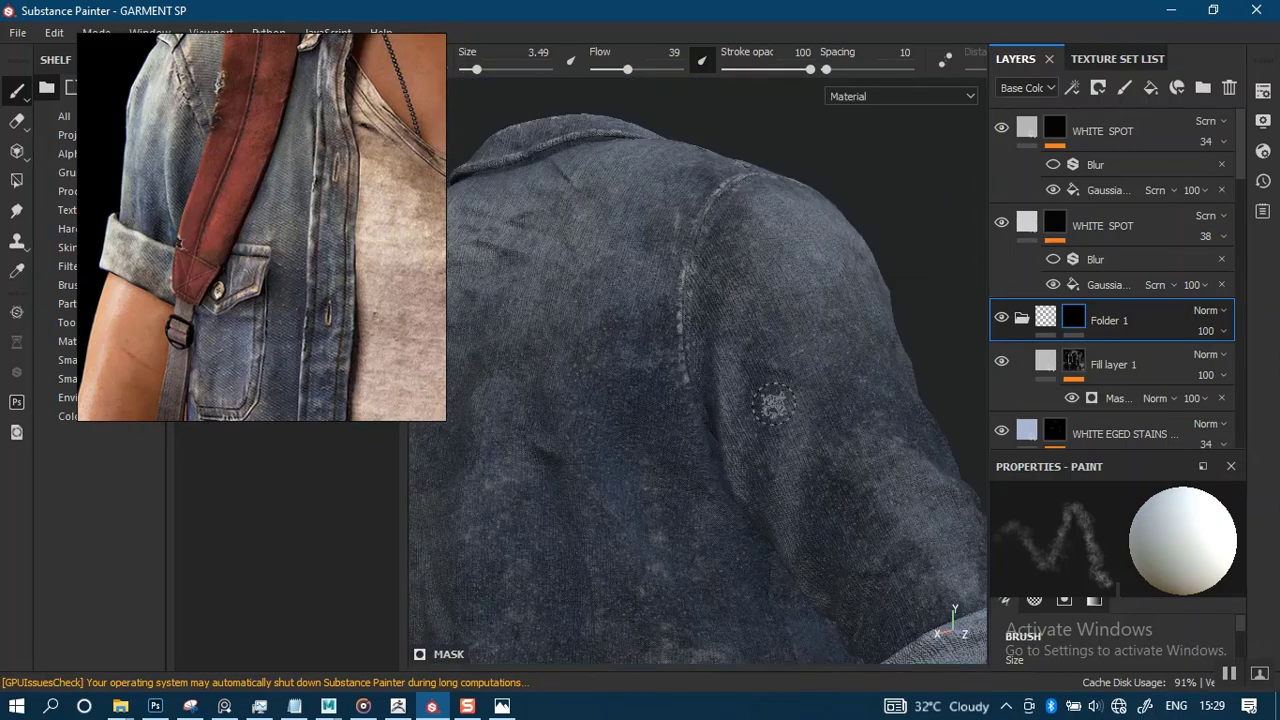
# Paint worn edges along the upper and lower borders of the right chest pocket's flap.
pyautogui.keyDown('alt'); pyautogui.moveTo(771, 406); pyautogui.dragTo(751, 423); pyautogui.keyUp('alt')
pyautogui.keyDown('alt'); pyautogui.moveTo(751, 423); pyautogui.dragTo(594, 339, button='middle'); pyautogui.keyUp('alt')
pyautogui.keyDown('alt'); pyautogui.moveTo(728, 412); pyautogui.dragTo(738, 460, button='right'); pyautogui.keyUp('alt')
pyautogui.moveTo(738, 410)
pyautogui.keyDown('alt'); pyautogui.mouseDown()
pyautogui.moveTo(703, 449)
pyautogui.moveTo(590, 418)
pyautogui.mouseUp(); pyautogui.keyUp('alt')
pyautogui.keyDown('alt'); pyautogui.moveTo(590, 418); pyautogui.dragTo(469, 402, button='middle'); pyautogui.keyUp('alt')
pyautogui.keyDown('alt'); pyautogui.moveTo(820, 424); pyautogui.dragTo(866, 428); pyautogui.keyUp('alt')
pyautogui.keyDown('shift'); pyautogui.moveTo(866, 428); pyautogui.dragTo(727, 431, button='right'); pyautogui.keyUp('shift')
pyautogui.keyDown('alt'); pyautogui.moveTo(785, 400); pyautogui.dragTo(812, 452); pyautogui.keyUp('alt')
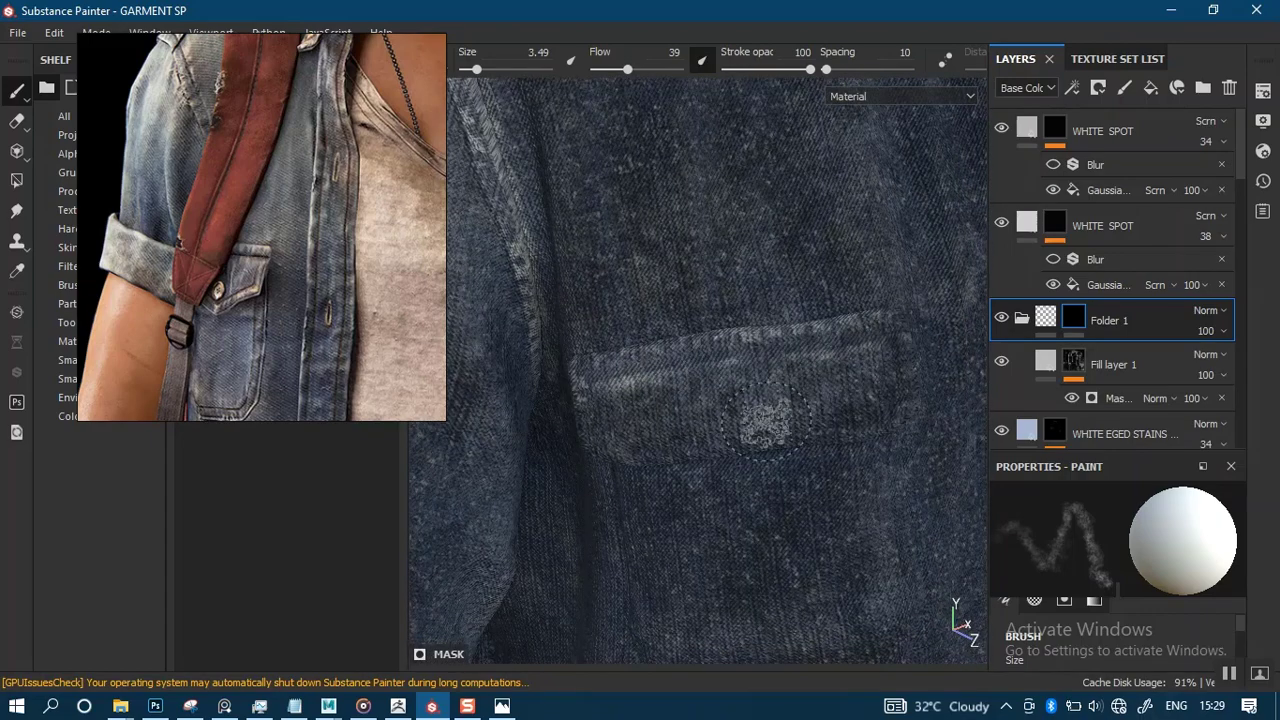
pyautogui.keyDown('alt'); pyautogui.moveTo(763, 420); pyautogui.dragTo(750, 392); pyautogui.keyUp('alt')
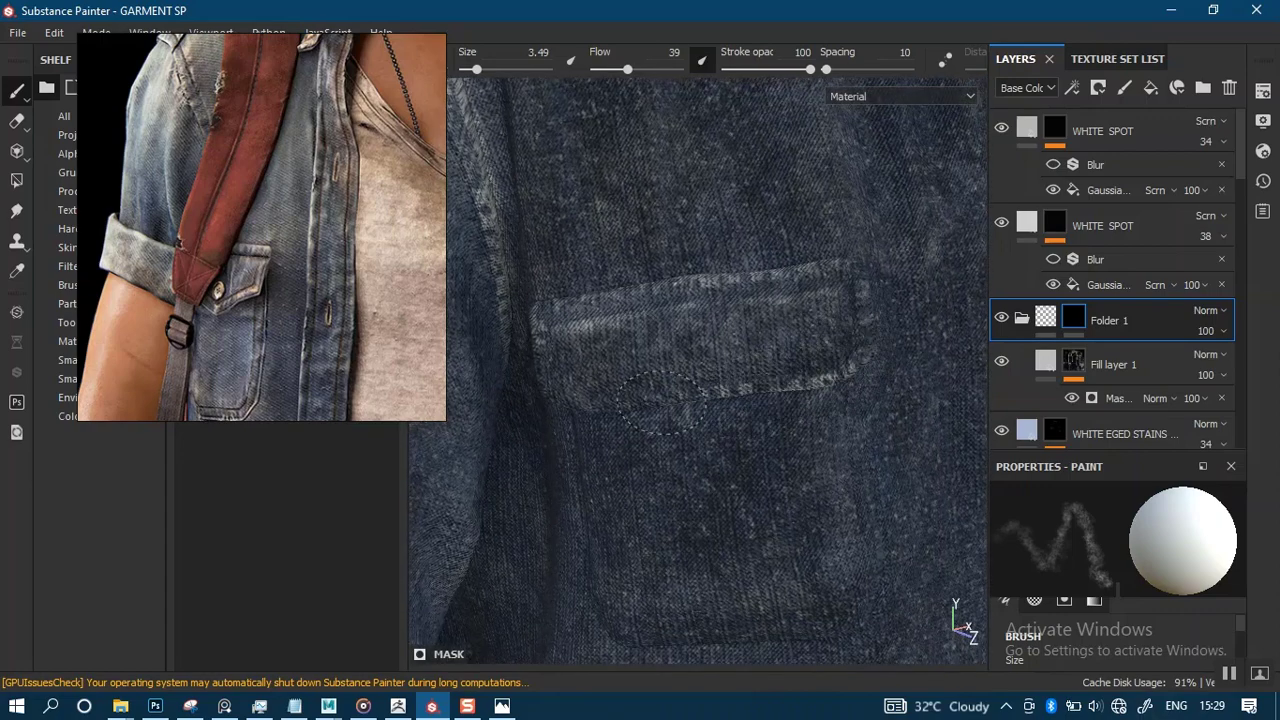
# Reveal edge wear down both sides and along the bottom seam of the right chest pocket.
pyautogui.moveTo(637, 406)
pyautogui.keyDown('alt'); pyautogui.mouseDown()
pyautogui.moveTo(766, 514)
pyautogui.moveTo(680, 440)
pyautogui.mouseUp(); pyautogui.keyUp('alt')
pyautogui.keyDown('alt'); pyautogui.moveTo(680, 440); pyautogui.dragTo(706, 474, button='right'); pyautogui.keyUp('alt')
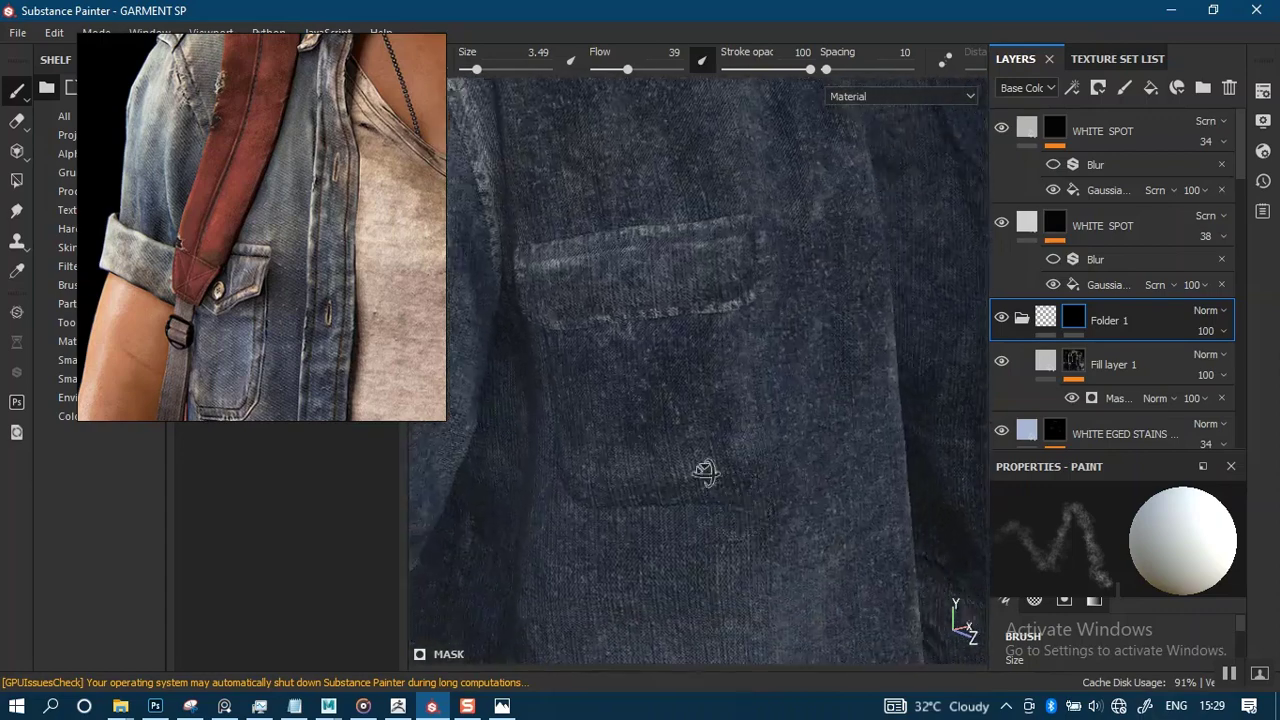
pyautogui.keyDown('alt'); pyautogui.moveTo(706, 474); pyautogui.dragTo(783, 500); pyautogui.keyUp('alt')
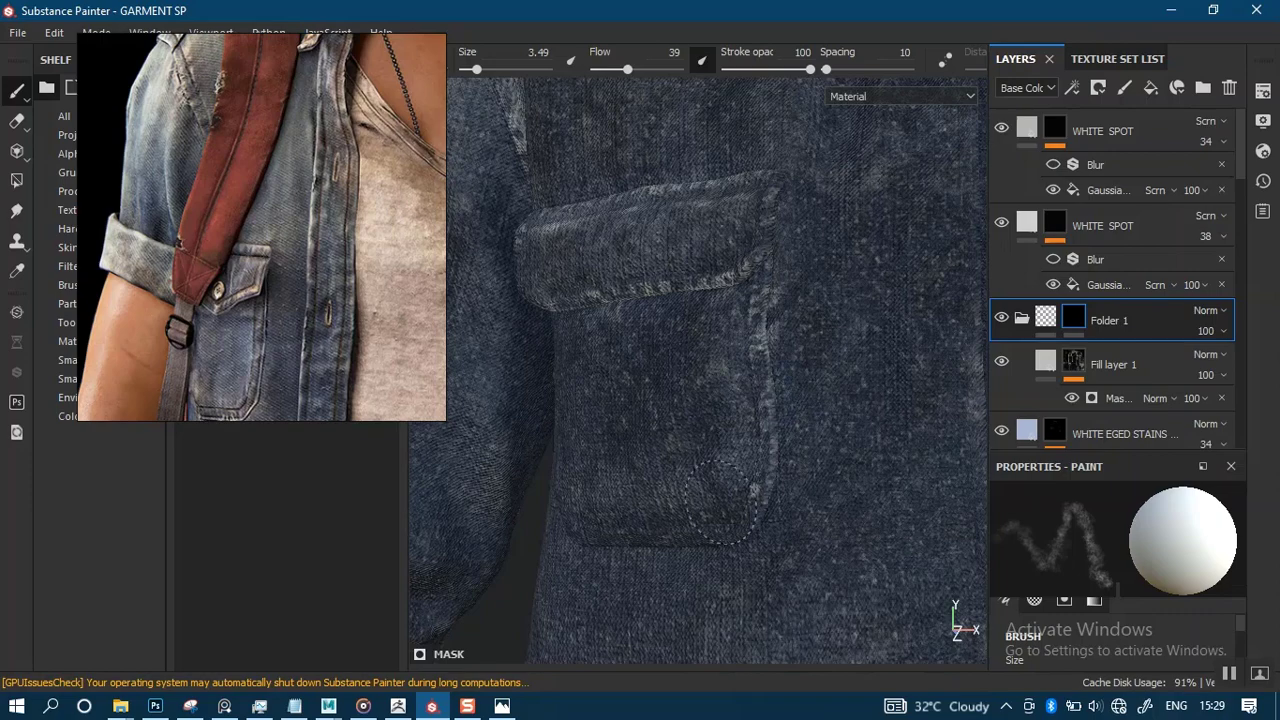
pyautogui.keyDown('alt'); pyautogui.moveTo(790, 502); pyautogui.dragTo(580, 335); pyautogui.keyUp('alt')
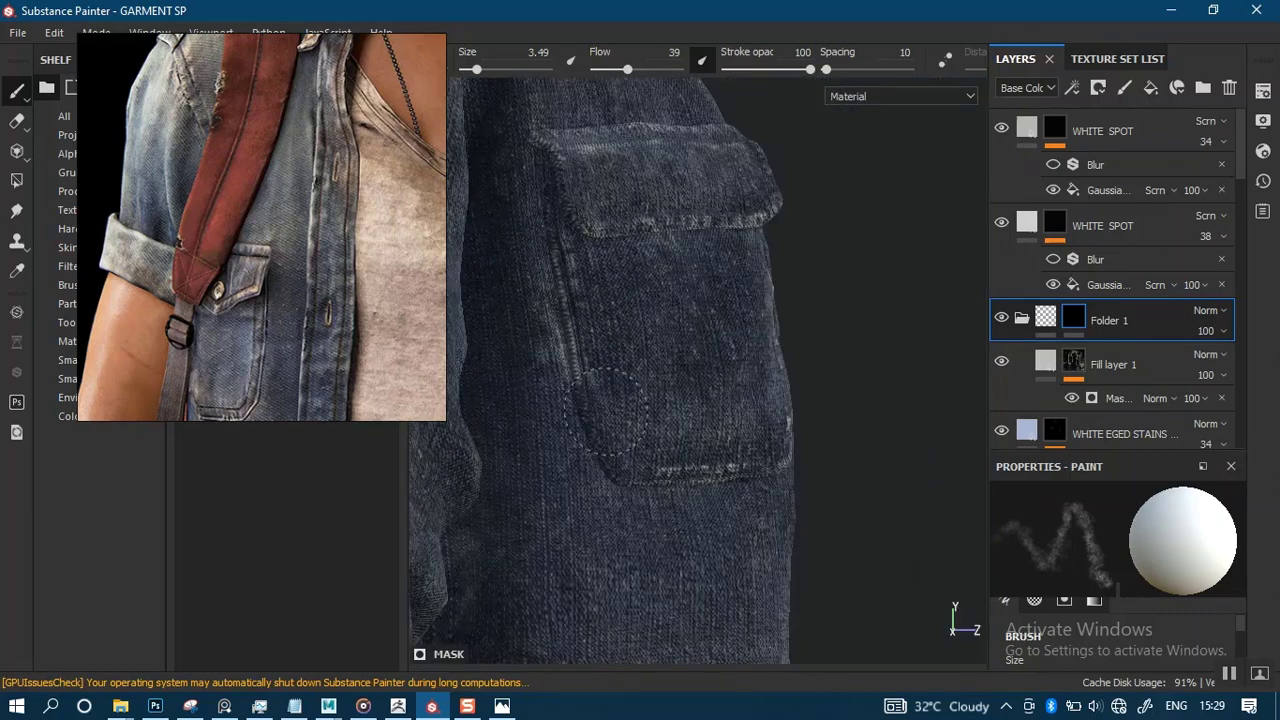
pyautogui.moveTo(682, 454)
pyautogui.keyDown('alt'); pyautogui.mouseDown()
pyautogui.moveTo(629, 423)
pyautogui.moveTo(723, 449)
pyautogui.moveTo(680, 420)
pyautogui.moveTo(634, 418)
pyautogui.mouseUp(); pyautogui.keyUp('alt')
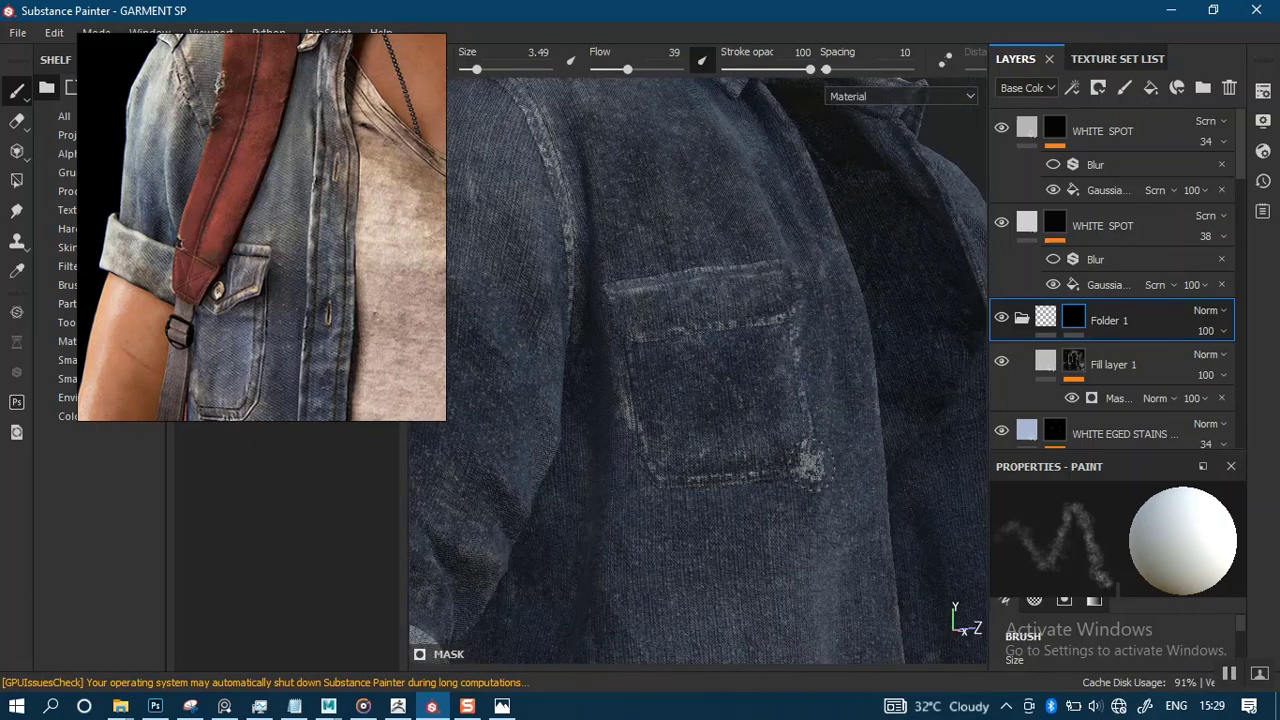
# Paint faded wear down the front opening edge on the wearer's right, from the collar towards the hem.
pyautogui.moveTo(810, 462)
pyautogui.keyDown('alt'); pyautogui.mouseDown()
pyautogui.moveTo(689, 451)
pyautogui.moveTo(820, 423)
pyautogui.moveTo(696, 550)
pyautogui.moveTo(606, 443)
pyautogui.moveTo(783, 391)
pyautogui.moveTo(727, 399)
pyautogui.mouseUp(); pyautogui.keyUp('alt')
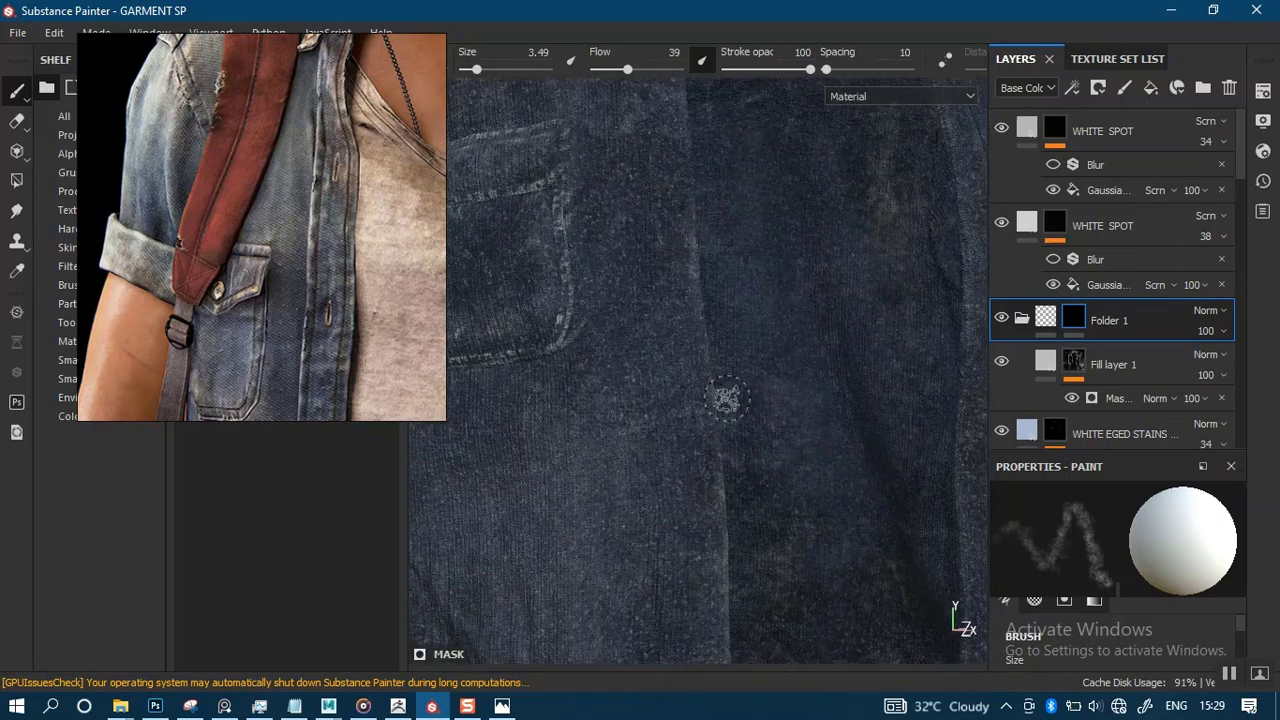
pyautogui.keyDown('alt'); pyautogui.moveTo(720, 574); pyautogui.dragTo(729, 712, button='middle'); pyautogui.keyUp('alt')
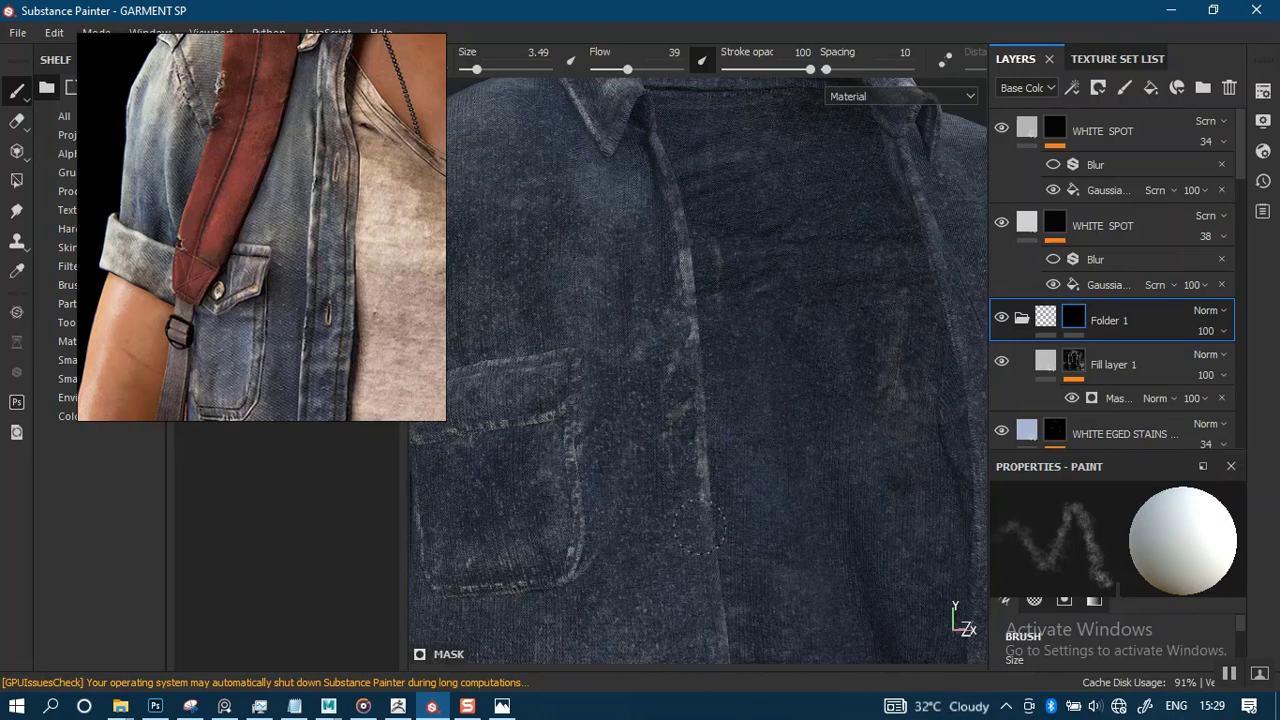
pyautogui.scroll(-3, 698, 525)
pyautogui.scroll(-3, 740, 432)
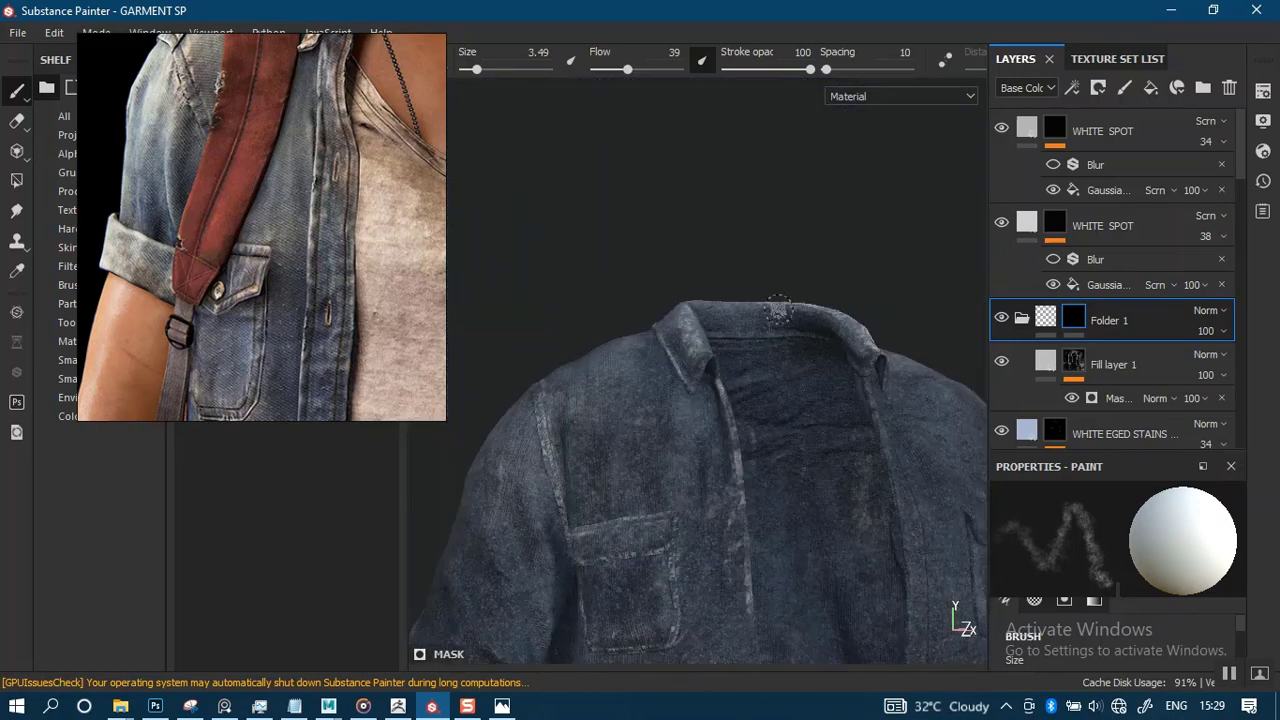
pyautogui.keyDown('alt'); pyautogui.moveTo(762, 638); pyautogui.dragTo(754, 338, button='middle'); pyautogui.keyUp('alt')
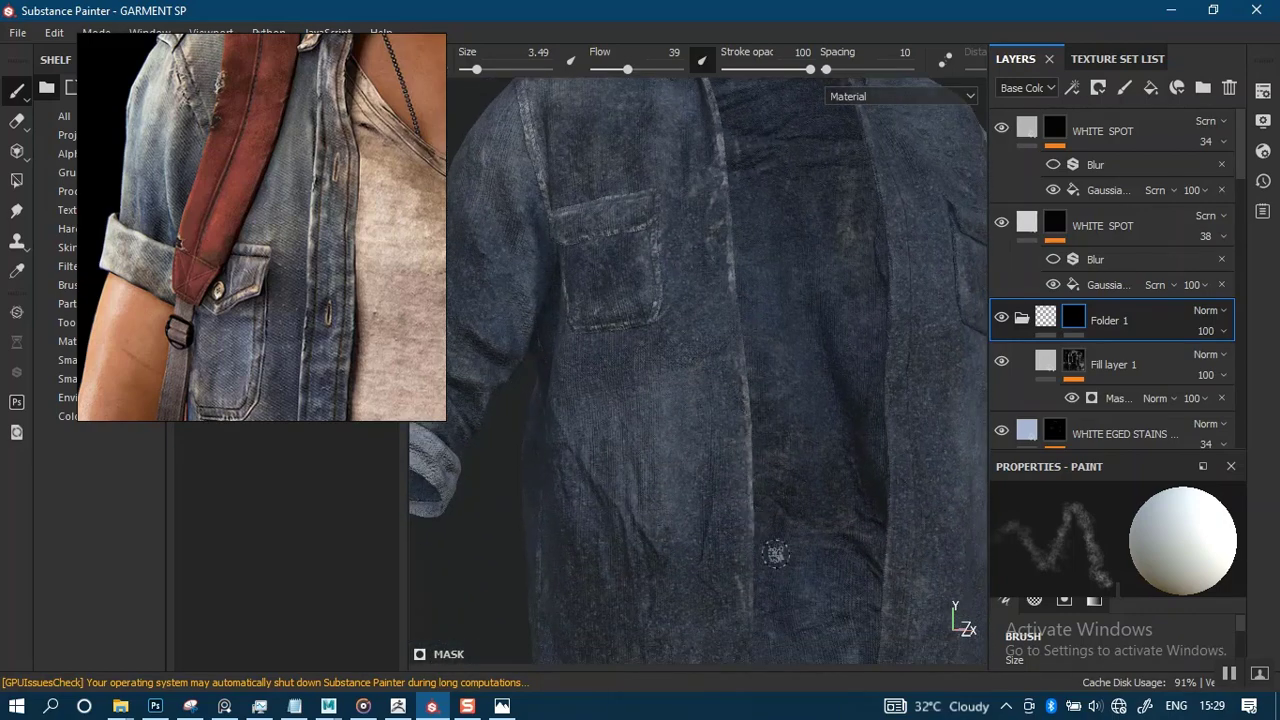
pyautogui.keyDown('alt'); pyautogui.moveTo(776, 553); pyautogui.dragTo(750, 449, button='middle'); pyautogui.keyUp('alt')
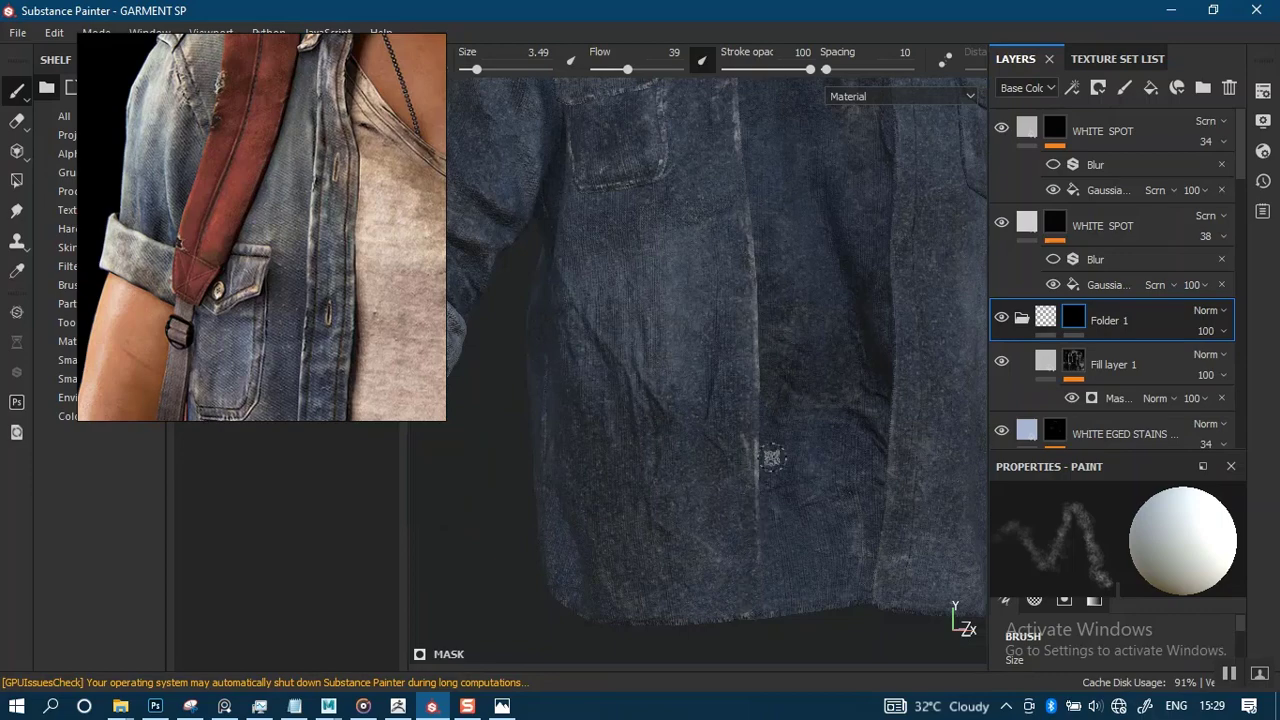
# Reveal worn edges along the shirt's bottom hem and at the foot of the left side seam.
pyautogui.keyDown('alt'); pyautogui.moveTo(813, 470); pyautogui.dragTo(629, 594); pyautogui.keyUp('alt')
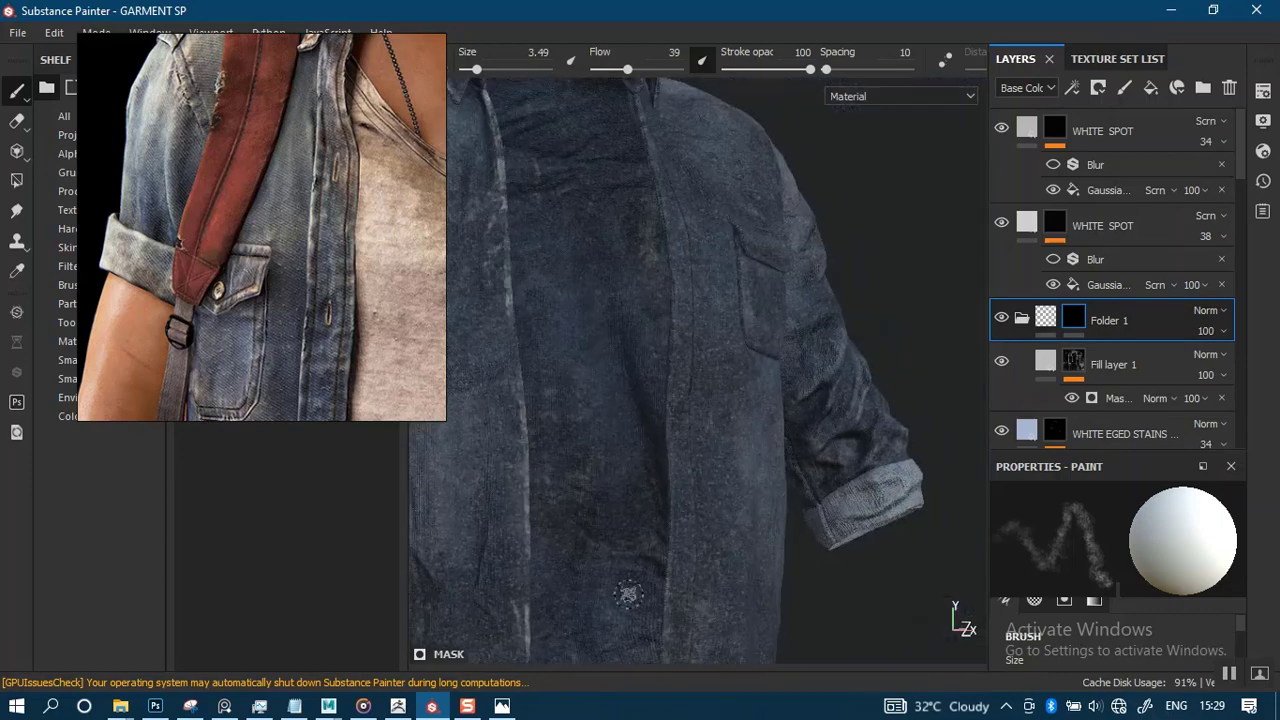
pyautogui.keyDown('alt'); pyautogui.moveTo(629, 594); pyautogui.dragTo(771, 437, button='middle'); pyautogui.keyUp('alt')
pyautogui.keyDown('alt'); pyautogui.moveTo(771, 437); pyautogui.dragTo(925, 430); pyautogui.keyUp('alt')
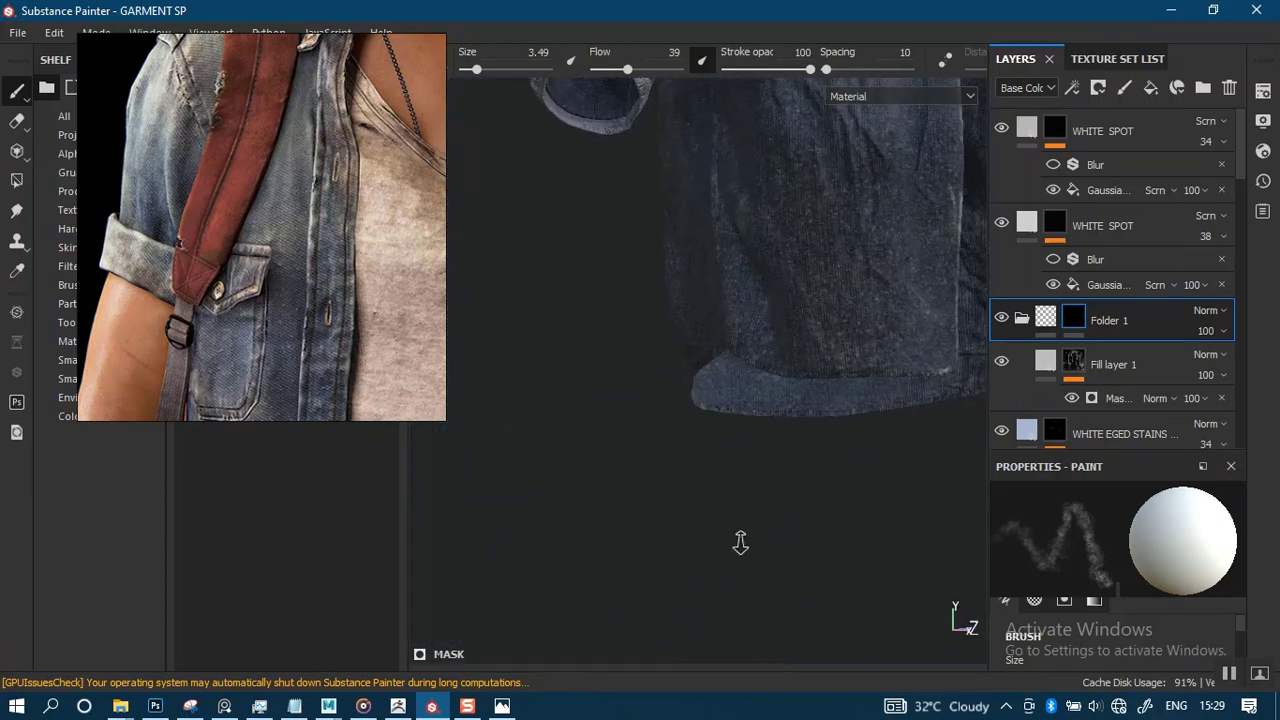
pyautogui.keyDown('alt'); pyautogui.moveTo(740, 543); pyautogui.dragTo(770, 515, button='right'); pyautogui.keyUp('alt')
pyautogui.keyDown('alt'); pyautogui.moveTo(770, 515); pyautogui.dragTo(628, 659, button='middle'); pyautogui.keyUp('alt')
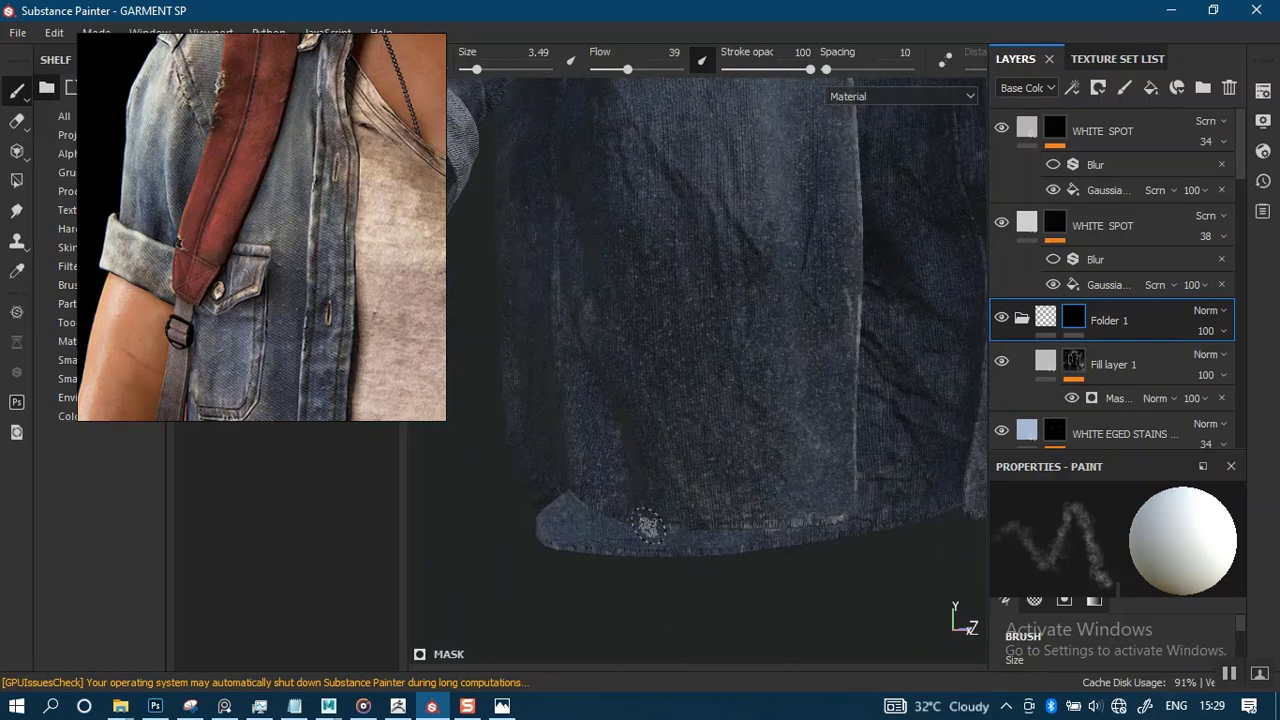
pyautogui.moveTo(776, 548)
pyautogui.keyDown('alt'); pyautogui.mouseDown()
pyautogui.moveTo(628, 550)
pyautogui.moveTo(634, 540)
pyautogui.mouseUp(); pyautogui.keyUp('alt')
pyautogui.moveTo(752, 530)
pyautogui.keyDown('alt'); pyautogui.mouseDown()
pyautogui.moveTo(723, 514)
pyautogui.moveTo(811, 517)
pyautogui.moveTo(712, 540)
pyautogui.moveTo(709, 506)
pyautogui.moveTo(738, 517)
pyautogui.mouseUp(); pyautogui.keyUp('alt')
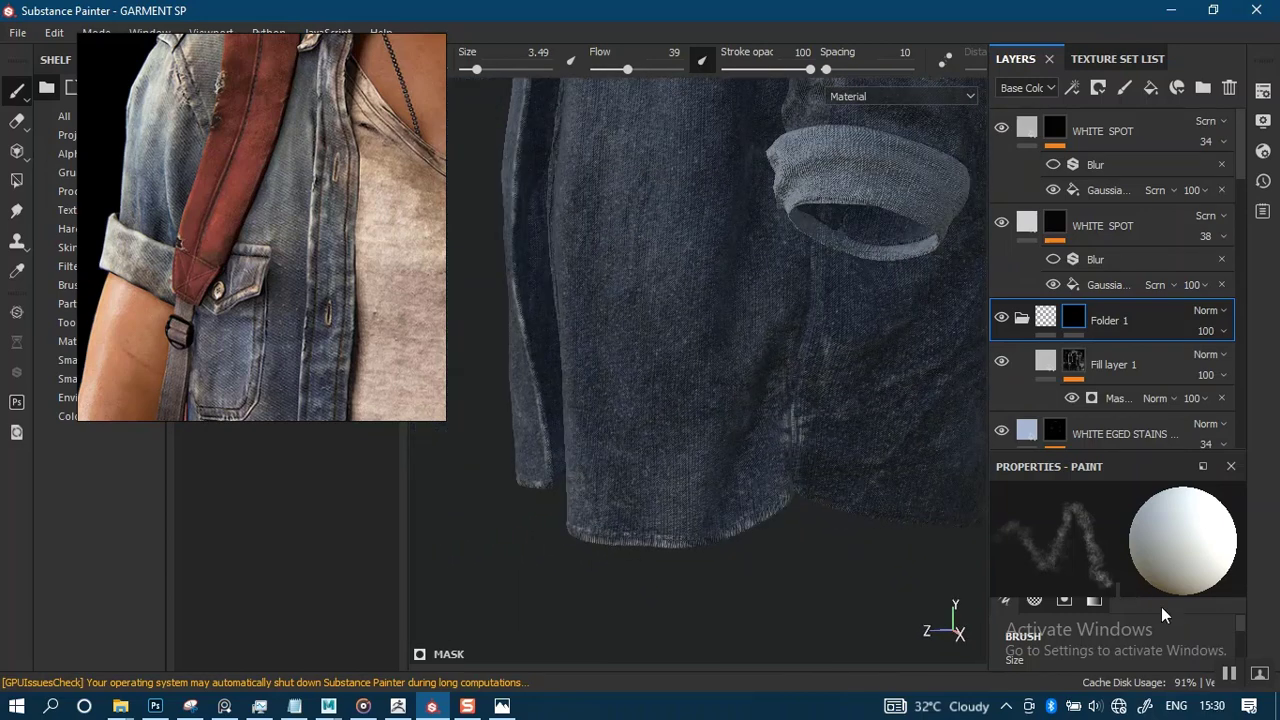
# Paint fabric wear along the left side seam from the hem notch up towards the underarm.
pyautogui.click(1225, 678)
pyautogui.keyDown('alt'); pyautogui.moveTo(757, 463); pyautogui.dragTo(763, 566, button='right'); pyautogui.keyUp('alt')
pyautogui.moveTo(763, 566)
pyautogui.keyDown('alt'); pyautogui.mouseDown()
pyautogui.moveTo(762, 460)
pyautogui.moveTo(802, 465)
pyautogui.moveTo(751, 486)
pyautogui.moveTo(772, 500)
pyautogui.mouseUp(); pyautogui.keyUp('alt')
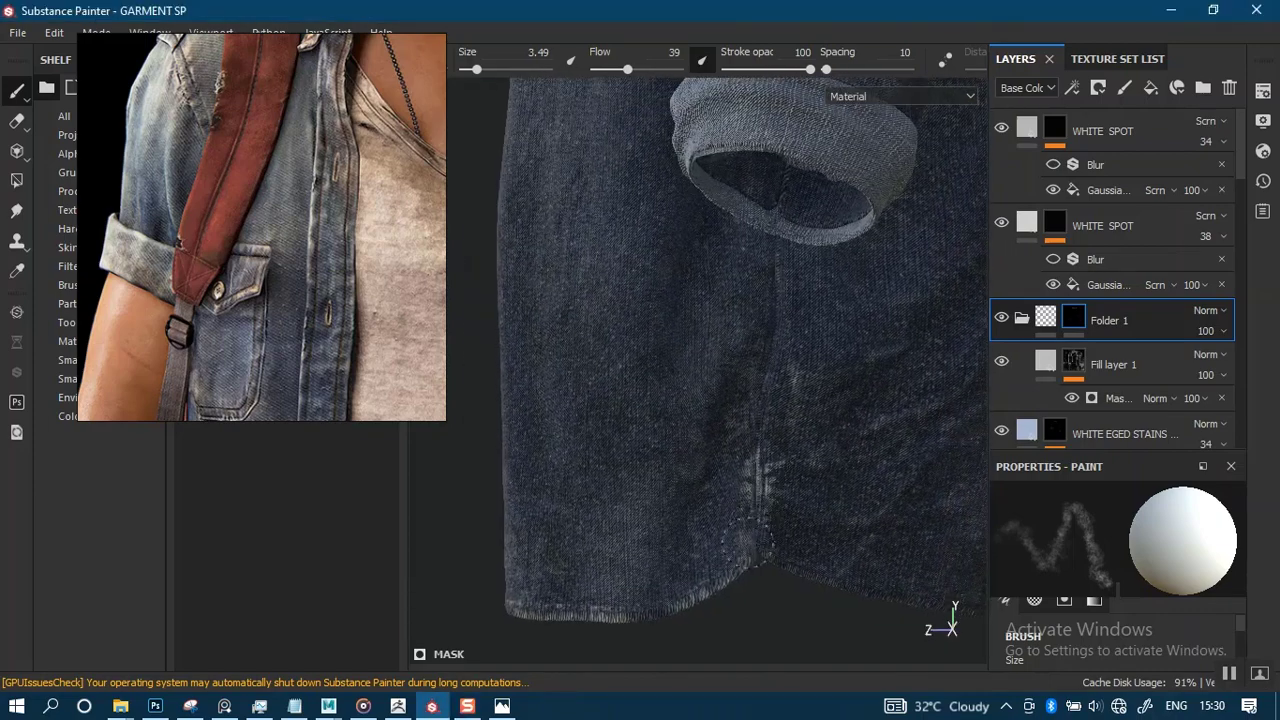
pyautogui.moveTo(779, 355)
pyautogui.keyDown('alt'); pyautogui.mouseDown()
pyautogui.moveTo(783, 290)
pyautogui.moveTo(791, 349)
pyautogui.moveTo(769, 331)
pyautogui.moveTo(772, 285)
pyautogui.moveTo(737, 423)
pyautogui.moveTo(755, 366)
pyautogui.mouseUp(); pyautogui.keyUp('alt')
pyautogui.keyDown('alt'); pyautogui.moveTo(826, 287); pyautogui.dragTo(780, 320); pyautogui.keyUp('alt')
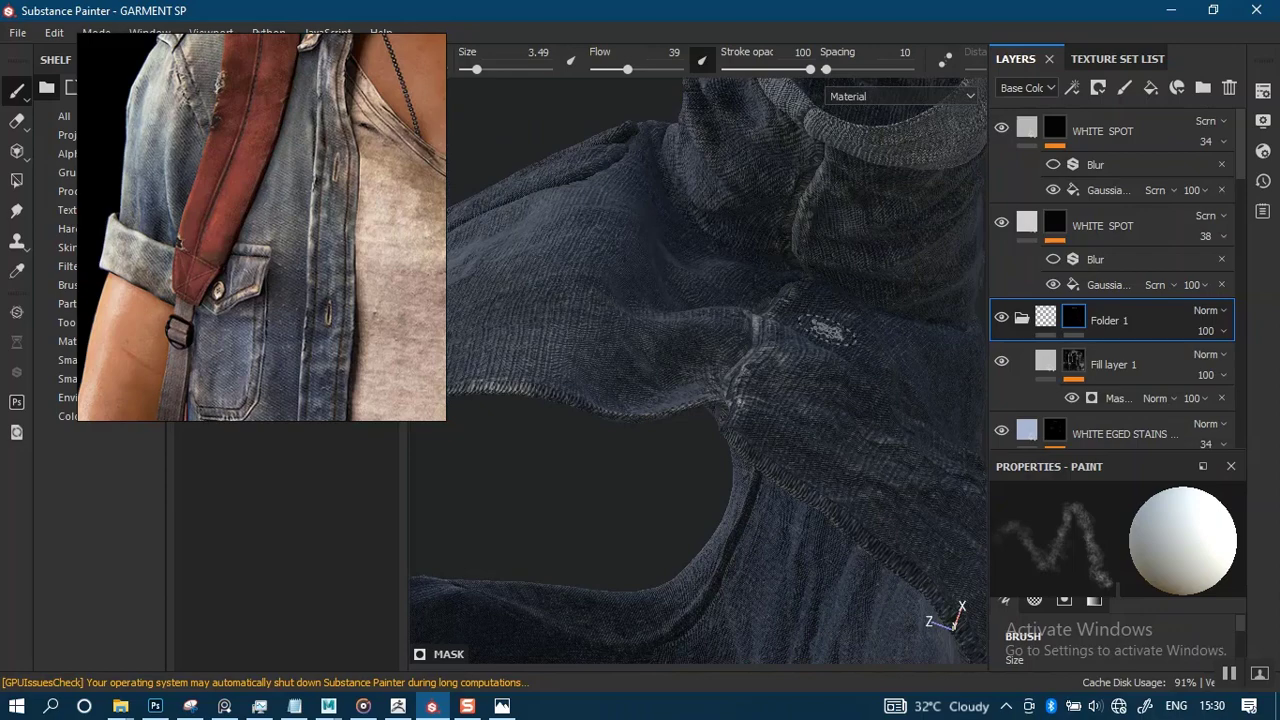
# Paint fabric wear along the right side seam from the hem notch up to the underarm.
pyautogui.keyDown('alt'); pyautogui.moveTo(827, 330); pyautogui.dragTo(698, 399); pyautogui.keyUp('alt')
pyautogui.keyDown('alt'); pyautogui.moveTo(698, 399); pyautogui.dragTo(818, 366, button='middle'); pyautogui.keyUp('alt')
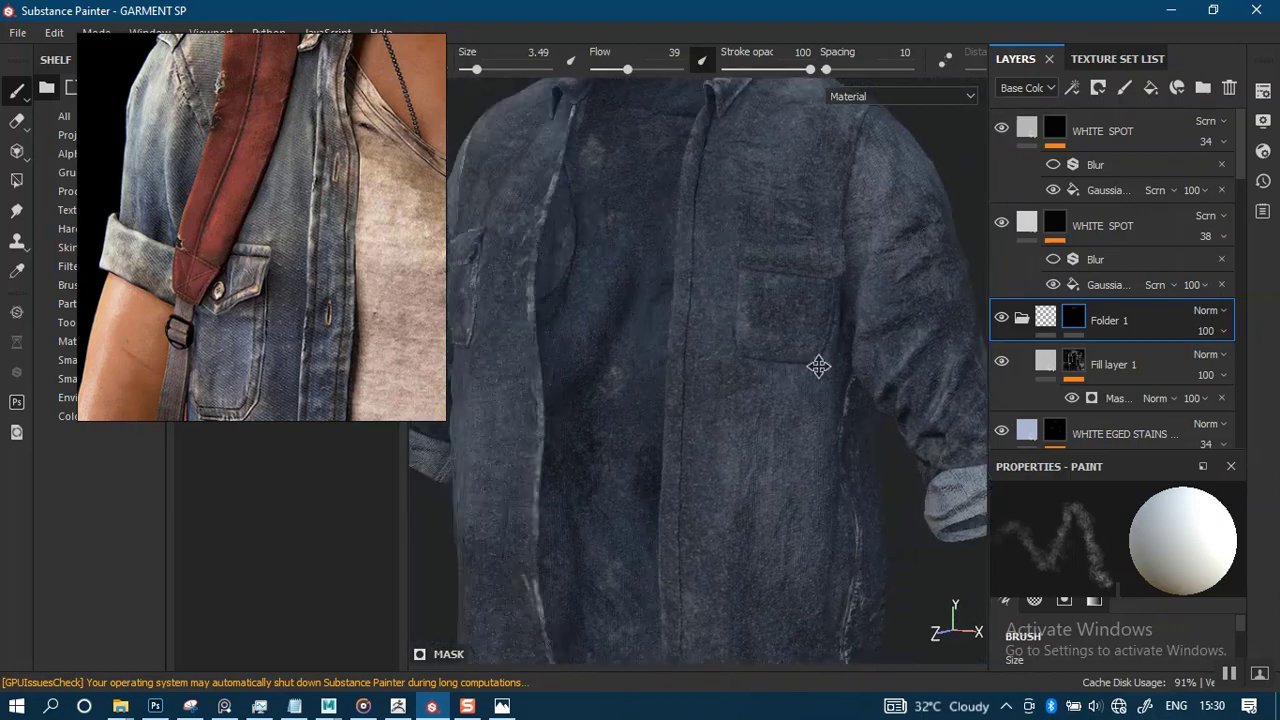
pyautogui.keyDown('alt'); pyautogui.moveTo(818, 366); pyautogui.dragTo(620, 355); pyautogui.keyUp('alt')
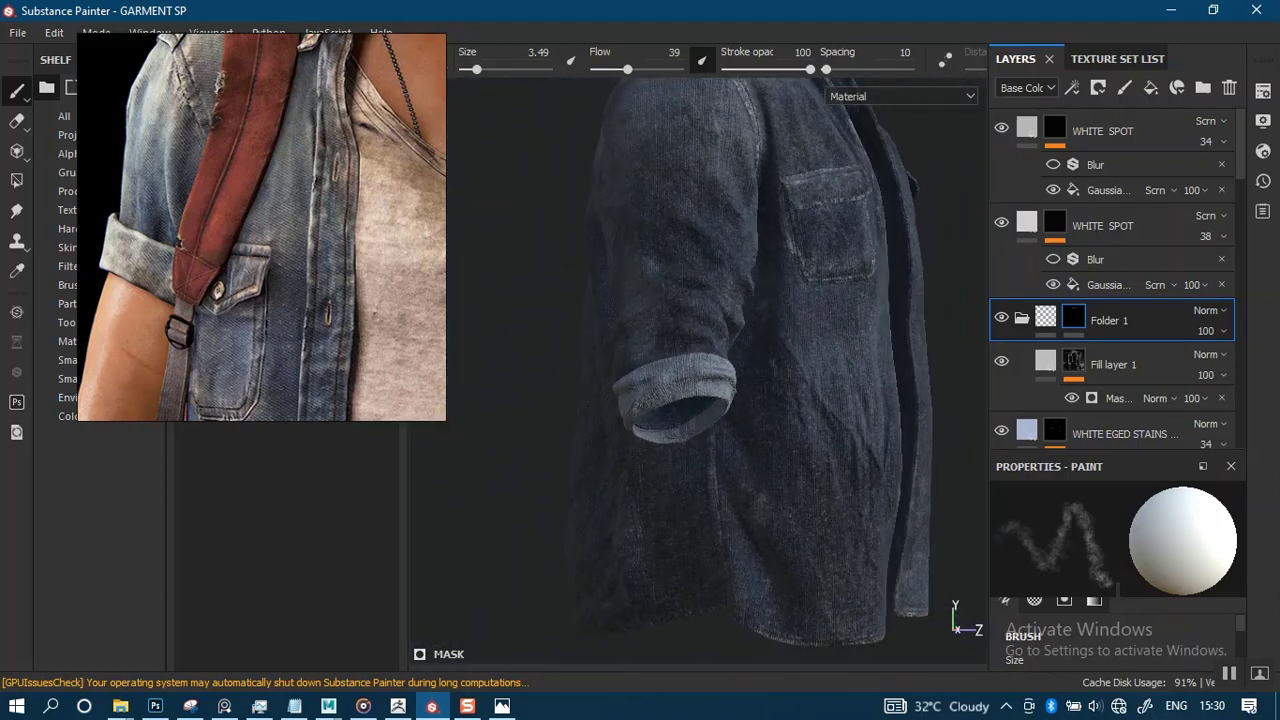
pyautogui.keyDown('alt'); pyautogui.moveTo(773, 350); pyautogui.dragTo(786, 509, button='right'); pyautogui.keyUp('alt')
pyautogui.keyDown('shift'); pyautogui.moveTo(832, 408); pyautogui.dragTo(768, 411, button='right'); pyautogui.keyUp('shift')
pyautogui.keyDown('alt'); pyautogui.moveTo(760, 458); pyautogui.dragTo(665, 474); pyautogui.keyUp('alt')
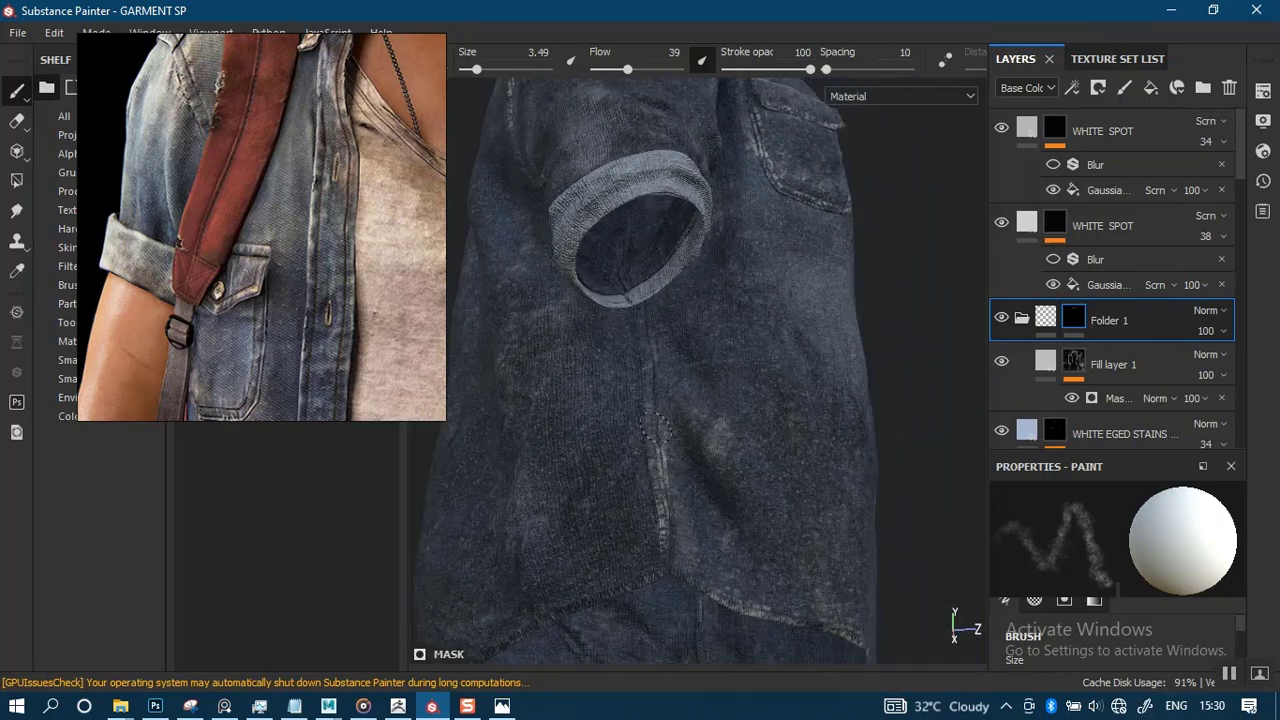
pyautogui.keyDown('alt'); pyautogui.moveTo(676, 375); pyautogui.dragTo(674, 297); pyautogui.keyUp('alt')
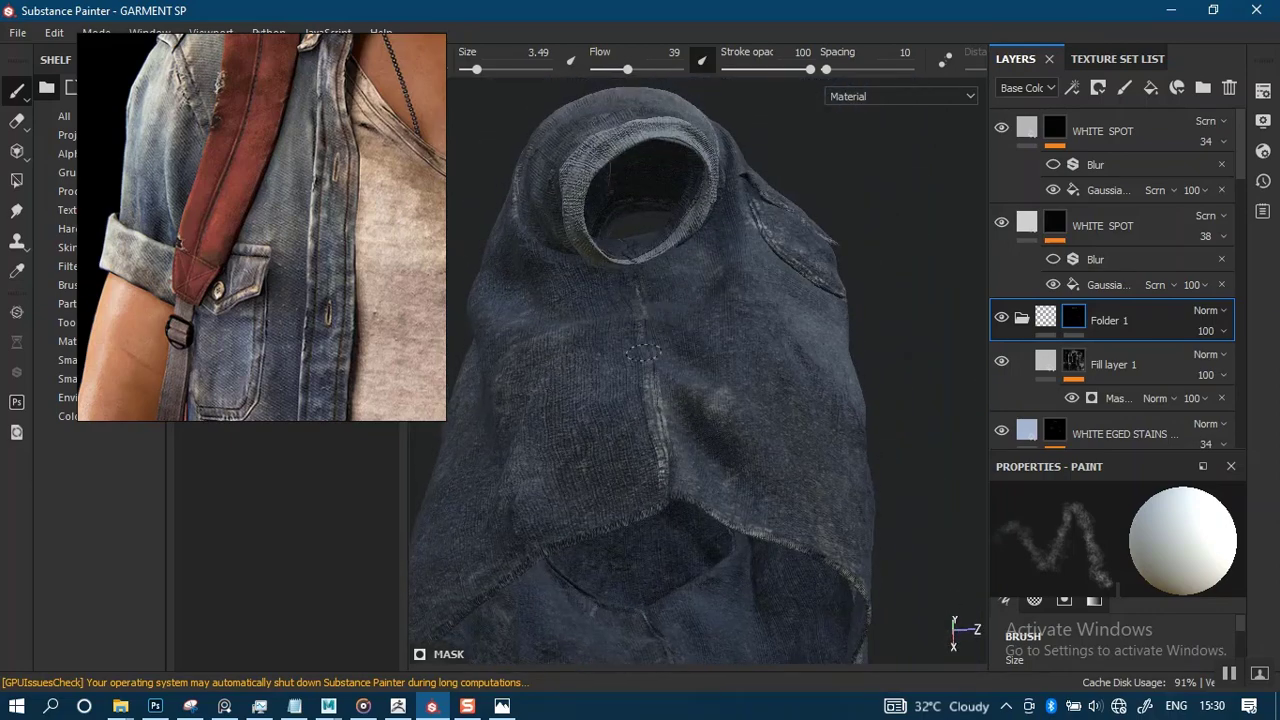
pyautogui.keyDown('alt'); pyautogui.moveTo(722, 394); pyautogui.dragTo(731, 478, button='middle'); pyautogui.keyUp('alt')
pyautogui.keyDown('alt'); pyautogui.moveTo(731, 478); pyautogui.dragTo(791, 529, button='right'); pyautogui.keyUp('alt')
pyautogui.keyDown('alt'); pyautogui.moveTo(791, 529); pyautogui.dragTo(763, 369); pyautogui.keyUp('alt')
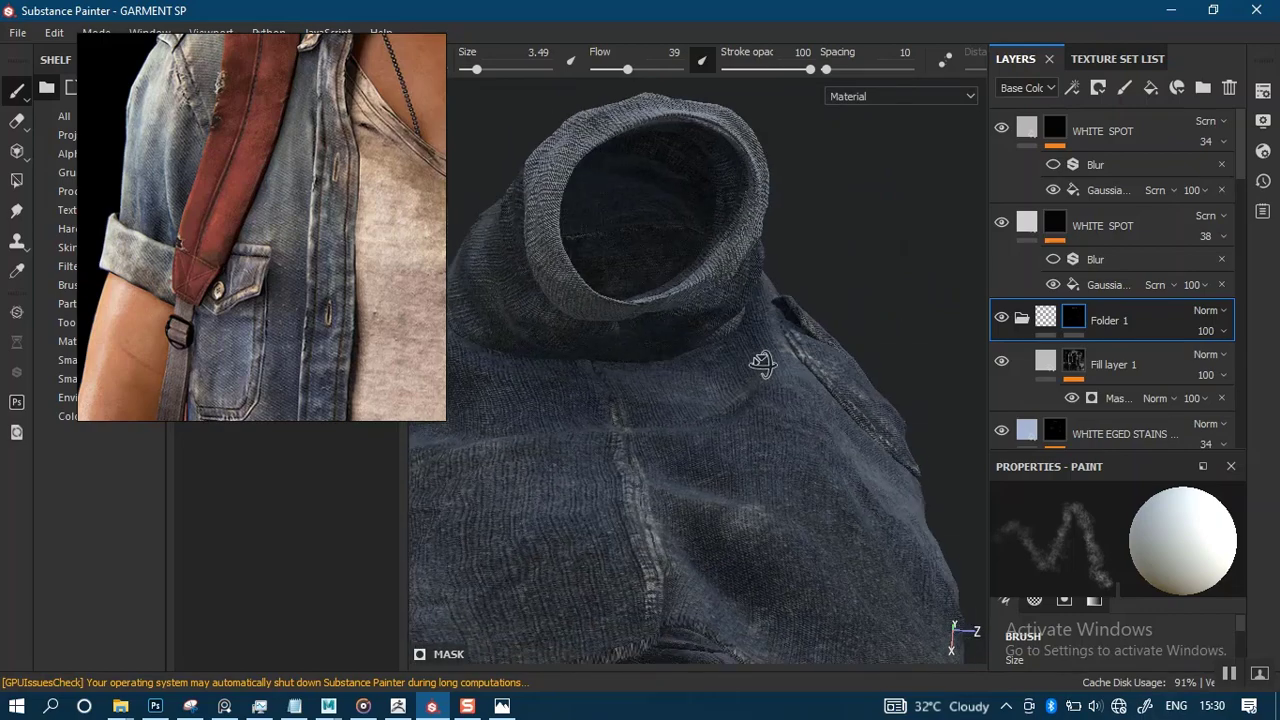
pyautogui.keyDown('alt'); pyautogui.moveTo(756, 295); pyautogui.dragTo(700, 283, button='right'); pyautogui.keyUp('alt')
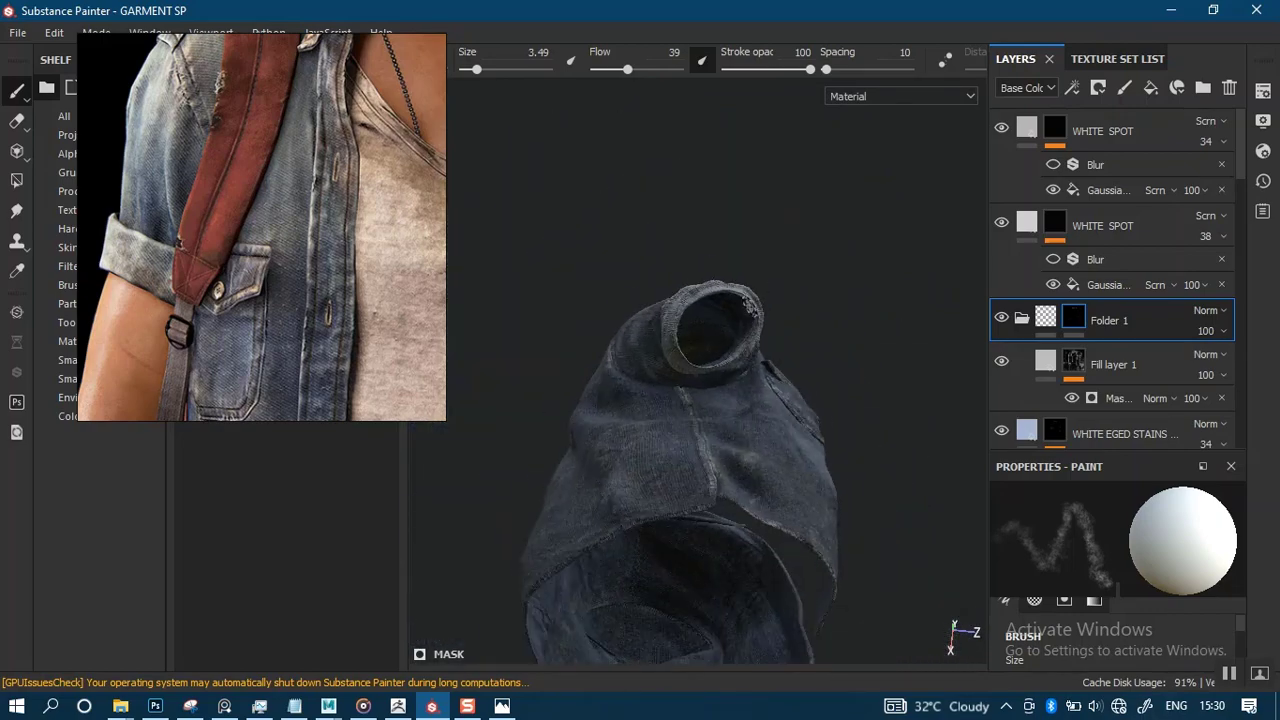
# Reveal worn edges along the back of the right armhole seam and down the adjoining side seam.
pyautogui.keyDown('alt'); pyautogui.moveTo(700, 283); pyautogui.dragTo(714, 483); pyautogui.keyUp('alt')
pyautogui.keyDown('alt'); pyautogui.moveTo(766, 409); pyautogui.dragTo(668, 447, button='middle'); pyautogui.keyUp('alt')
pyautogui.keyDown('alt'); pyautogui.moveTo(668, 447); pyautogui.dragTo(748, 442); pyautogui.keyUp('alt')
pyautogui.keyDown('alt'); pyautogui.moveTo(580, 460); pyautogui.dragTo(769, 380, button='middle'); pyautogui.keyUp('alt')
pyautogui.keyDown('alt'); pyautogui.moveTo(769, 380); pyautogui.dragTo(716, 400); pyautogui.keyUp('alt')
pyautogui.keyDown('alt'); pyautogui.moveTo(716, 400); pyautogui.dragTo(733, 562, button='middle'); pyautogui.keyUp('alt')
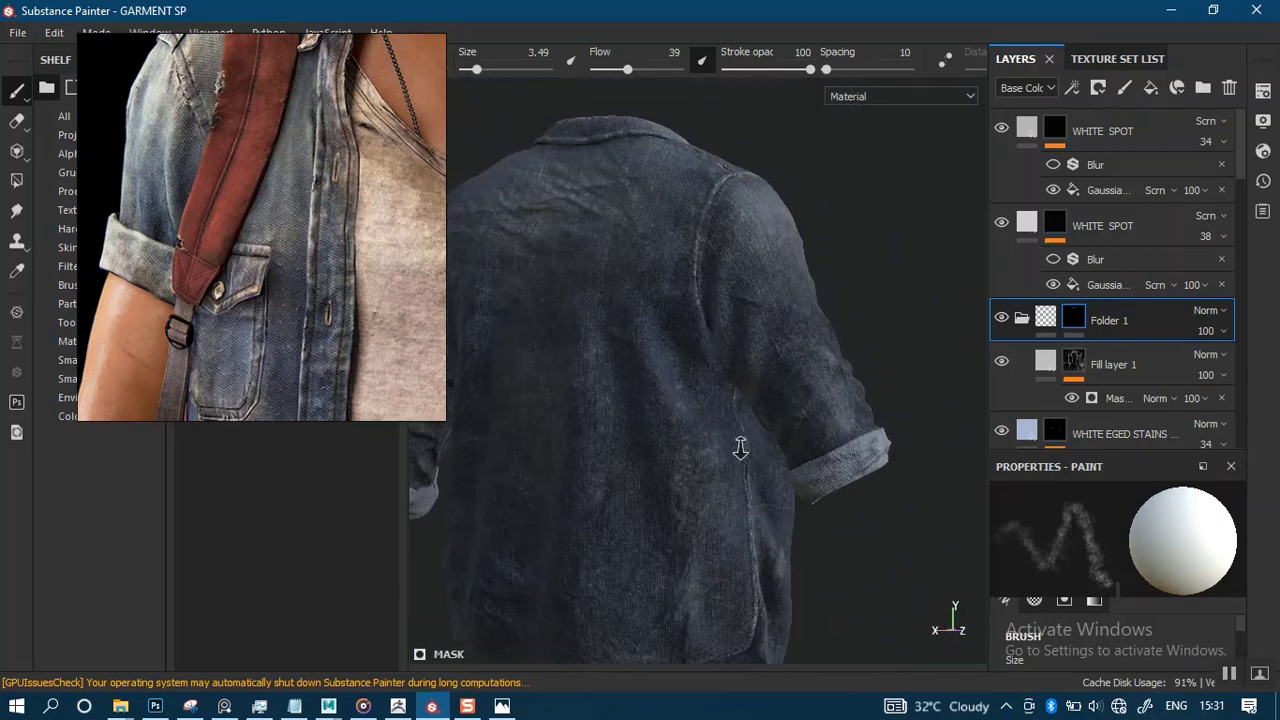
pyautogui.keyDown('alt'); pyautogui.moveTo(740, 449); pyautogui.dragTo(722, 467, button='right'); pyautogui.keyUp('alt')
pyautogui.keyDown('shift'); pyautogui.moveTo(750, 398); pyautogui.dragTo(725, 400, button='right'); pyautogui.keyUp('shift')
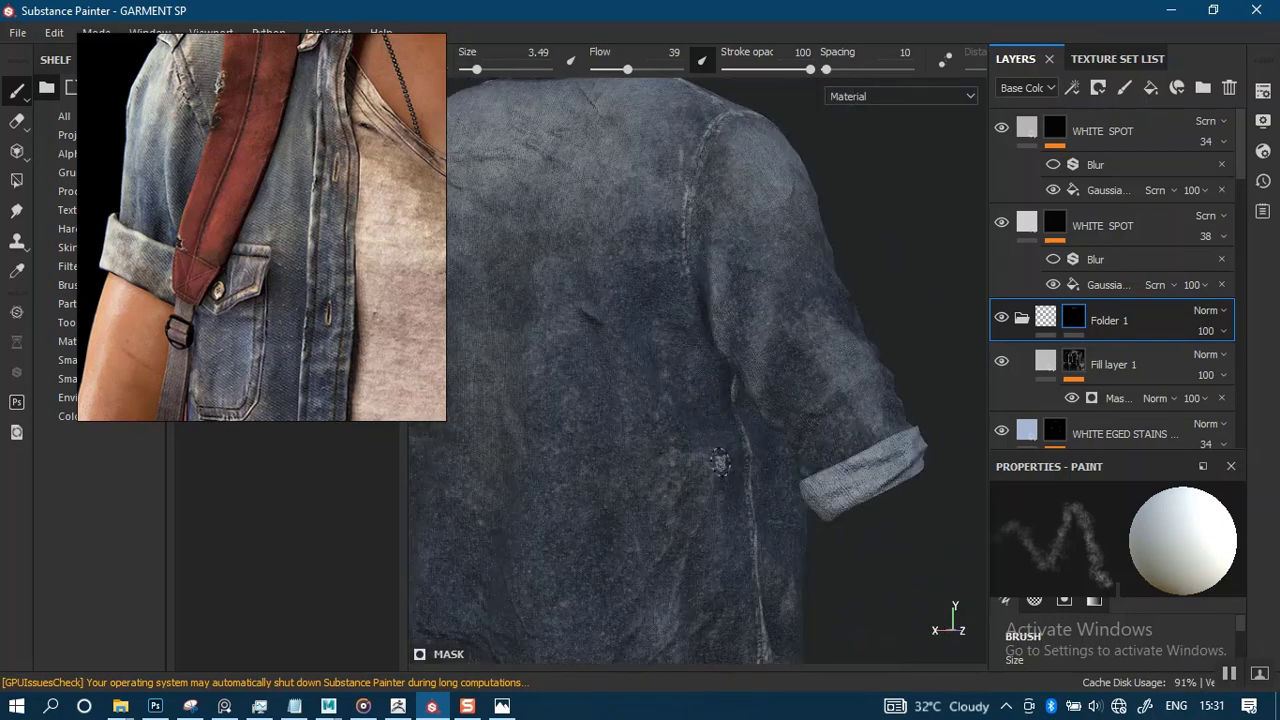
# Paint faded wear along the back hem, working from the right side seam across to the left.
pyautogui.keyDown('alt'); pyautogui.moveTo(722, 540); pyautogui.dragTo(765, 340, button='middle'); pyautogui.keyUp('alt')
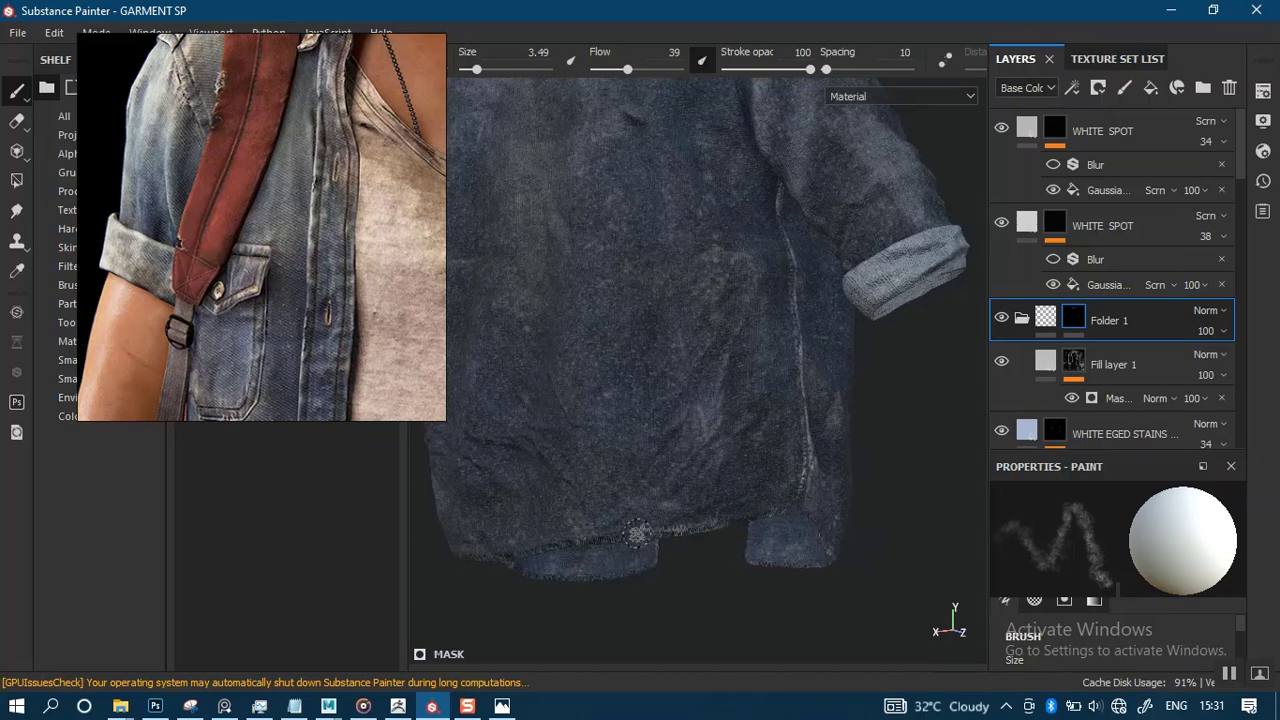
pyautogui.keyDown('alt'); pyautogui.moveTo(610, 528); pyautogui.dragTo(762, 490); pyautogui.keyUp('alt')
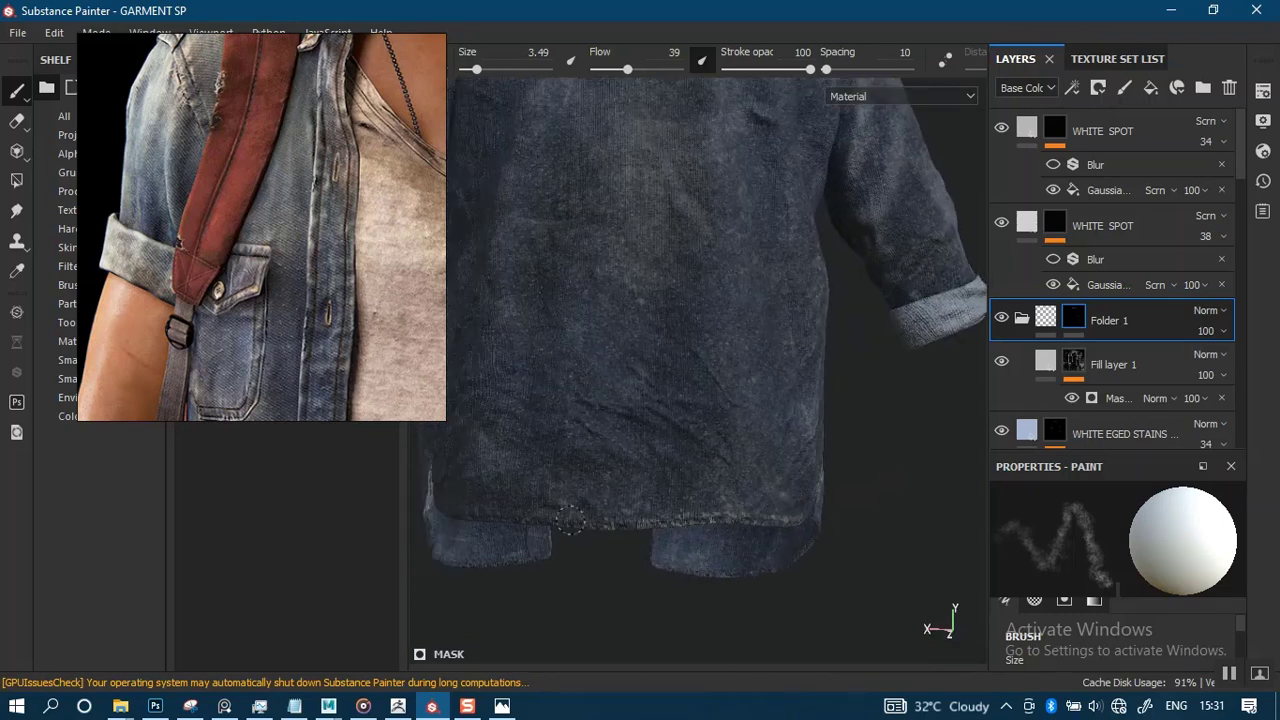
pyautogui.keyDown('alt'); pyautogui.moveTo(654, 498); pyautogui.dragTo(668, 521); pyautogui.keyUp('alt')
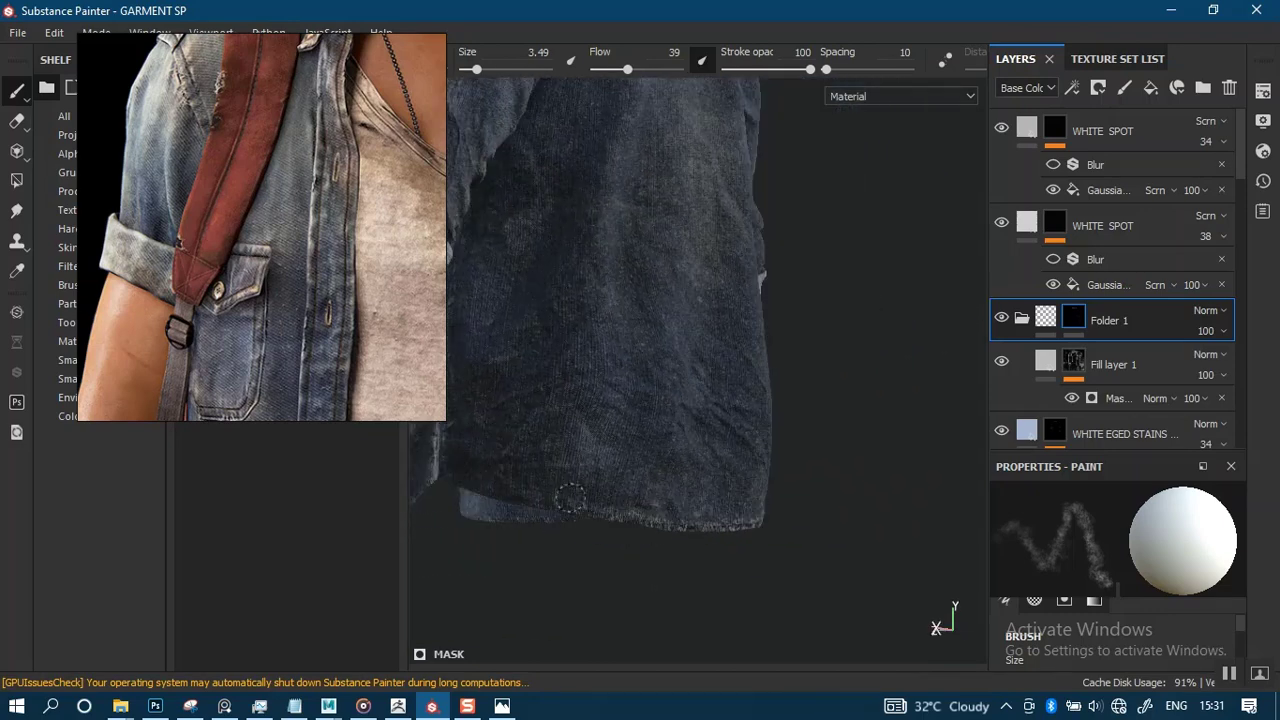
# Reveal edge wear along the back of the left armhole seam up to the shoulder seam.
pyautogui.keyDown('alt'); pyautogui.moveTo(581, 415); pyautogui.dragTo(650, 554, button='middle'); pyautogui.keyUp('alt')
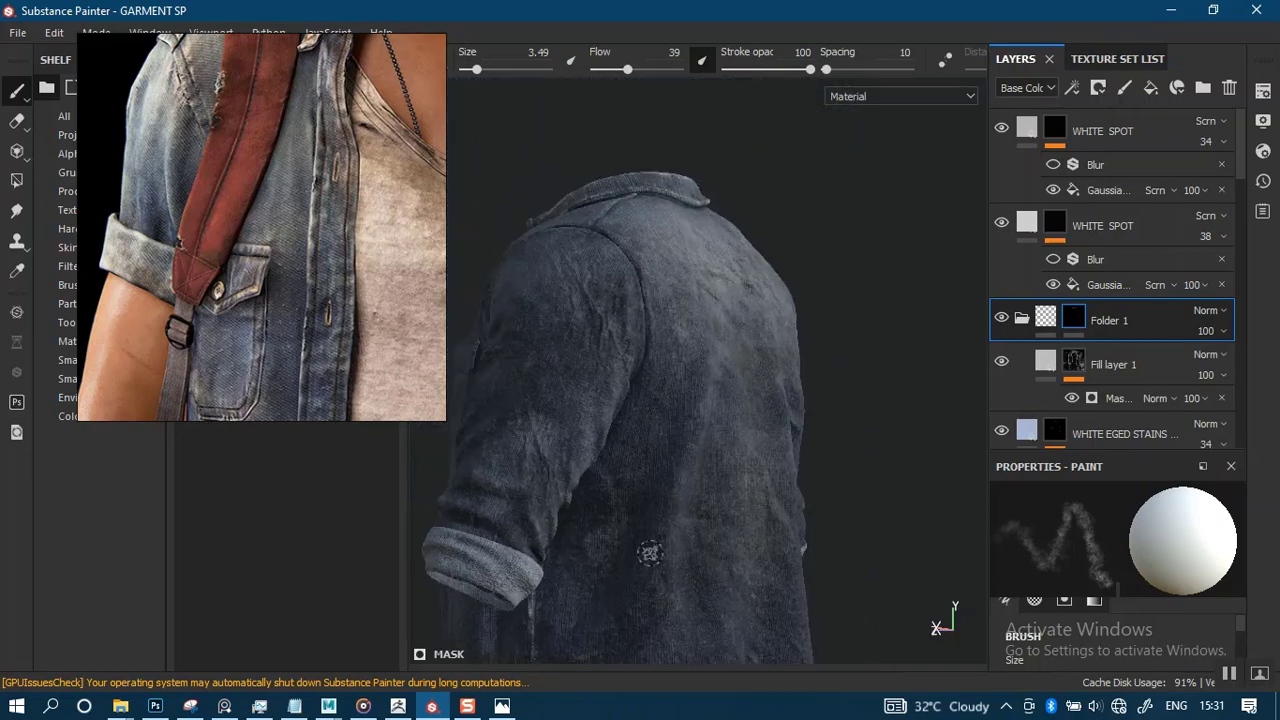
pyautogui.keyDown('alt'); pyautogui.moveTo(650, 554); pyautogui.dragTo(570, 540); pyautogui.keyUp('alt')
pyautogui.scroll(2, 666, 389)
pyautogui.moveTo(666, 387)
pyautogui.keyDown('alt'); pyautogui.mouseDown()
pyautogui.moveTo(674, 443)
pyautogui.moveTo(606, 325)
pyautogui.mouseUp(); pyautogui.keyUp('alt')
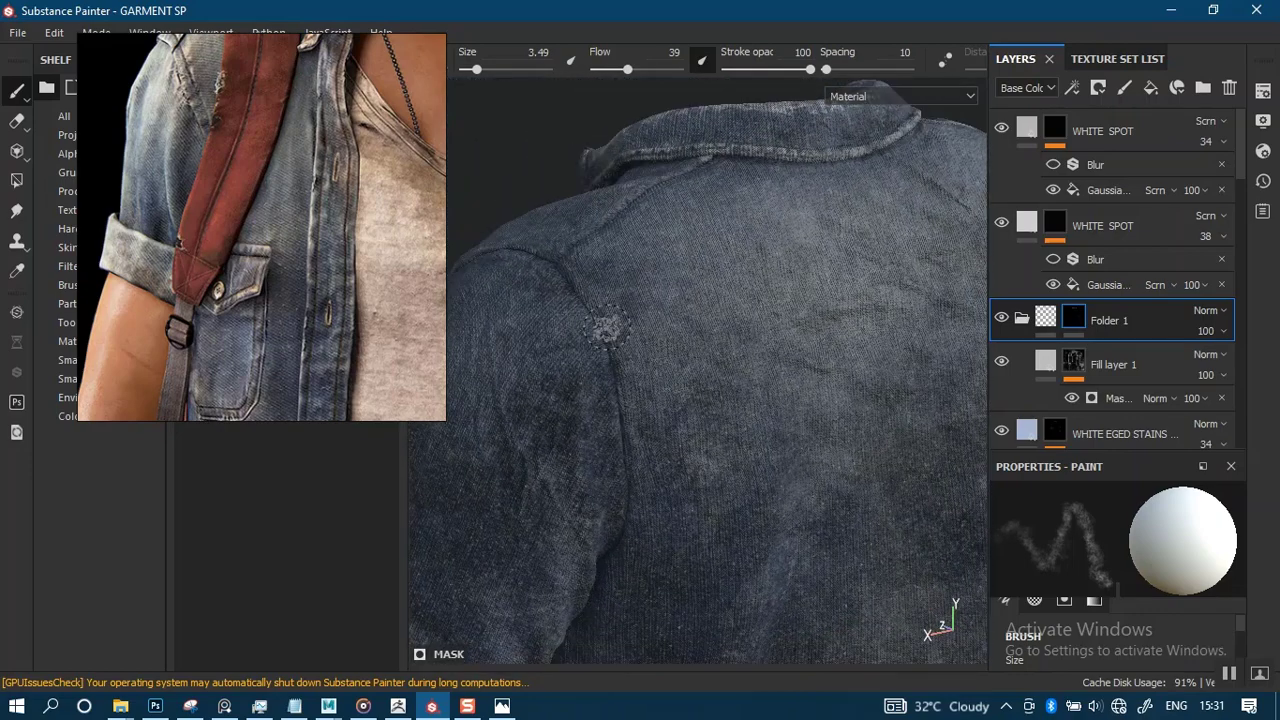
pyautogui.keyDown('alt'); pyautogui.moveTo(606, 349); pyautogui.dragTo(632, 360); pyautogui.keyUp('alt')
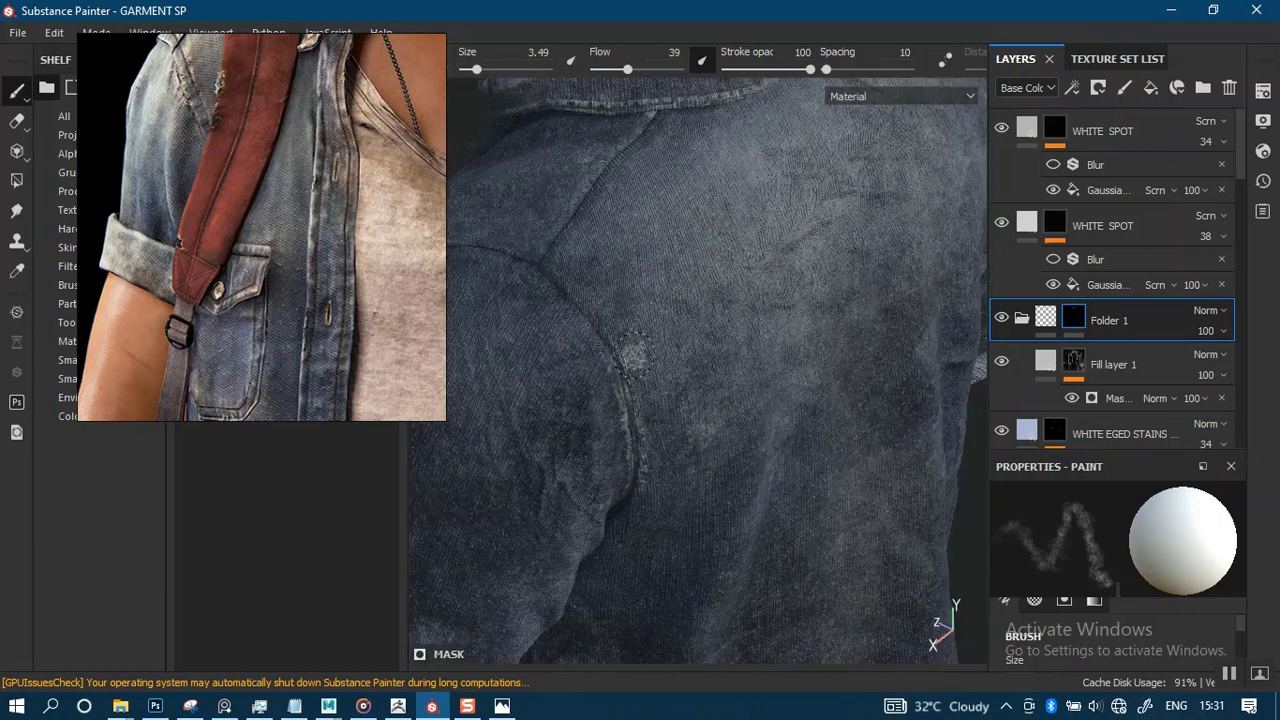
pyautogui.keyDown('alt'); pyautogui.moveTo(632, 360); pyautogui.dragTo(691, 452, button='middle'); pyautogui.keyUp('alt')
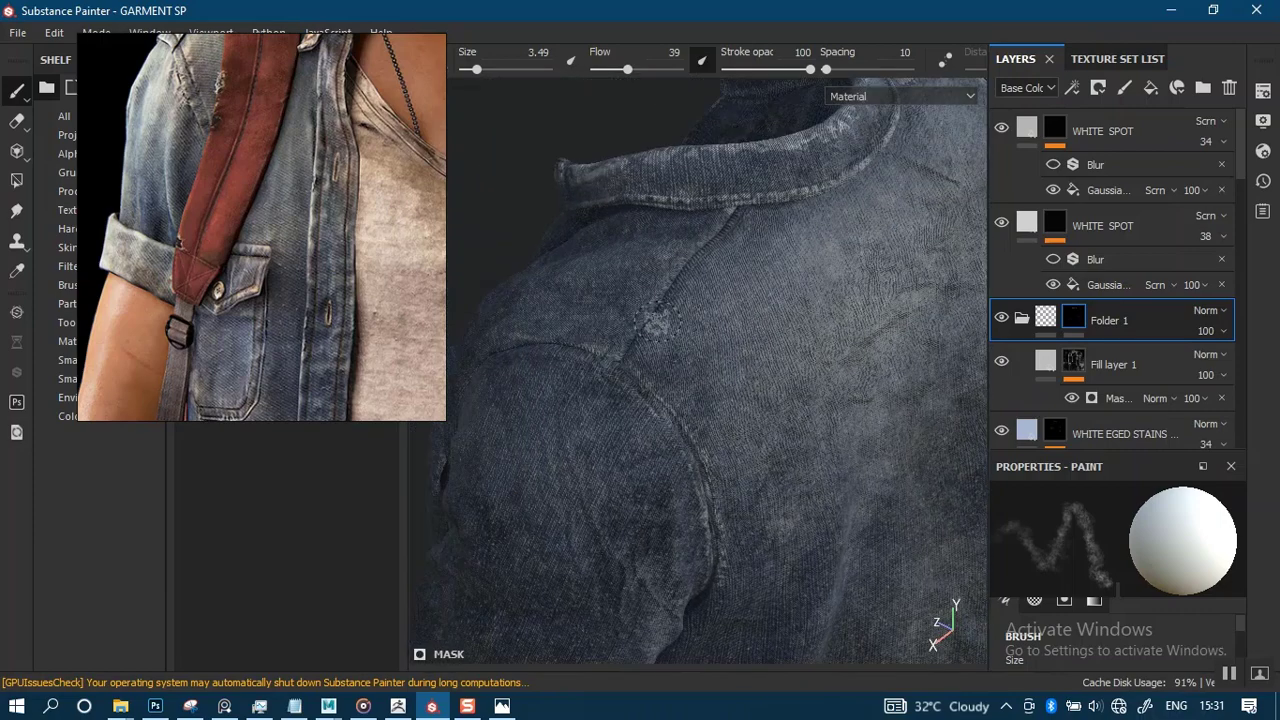
# Paint wear along the left shoulder seam and at the tip of the left collar.
pyautogui.moveTo(609, 360)
pyautogui.keyDown('alt'); pyautogui.mouseDown()
pyautogui.moveTo(826, 294)
pyautogui.moveTo(770, 285)
pyautogui.mouseUp(); pyautogui.keyUp('alt')
pyautogui.keyDown('shift'); pyautogui.moveTo(744, 275); pyautogui.dragTo(668, 264, button='right'); pyautogui.keyUp('shift')
pyautogui.keyDown('alt'); pyautogui.moveTo(655, 248); pyautogui.dragTo(746, 371, button='middle'); pyautogui.keyUp('alt')
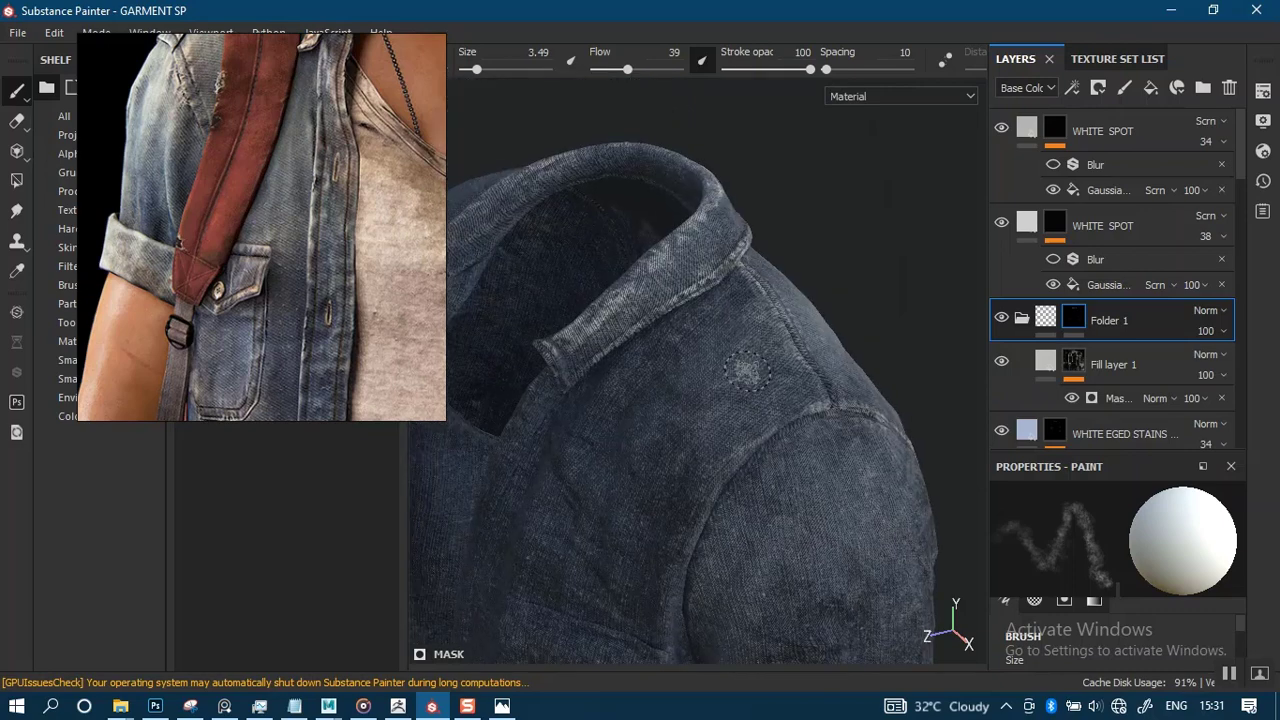
pyautogui.scroll(1, 707, 364)
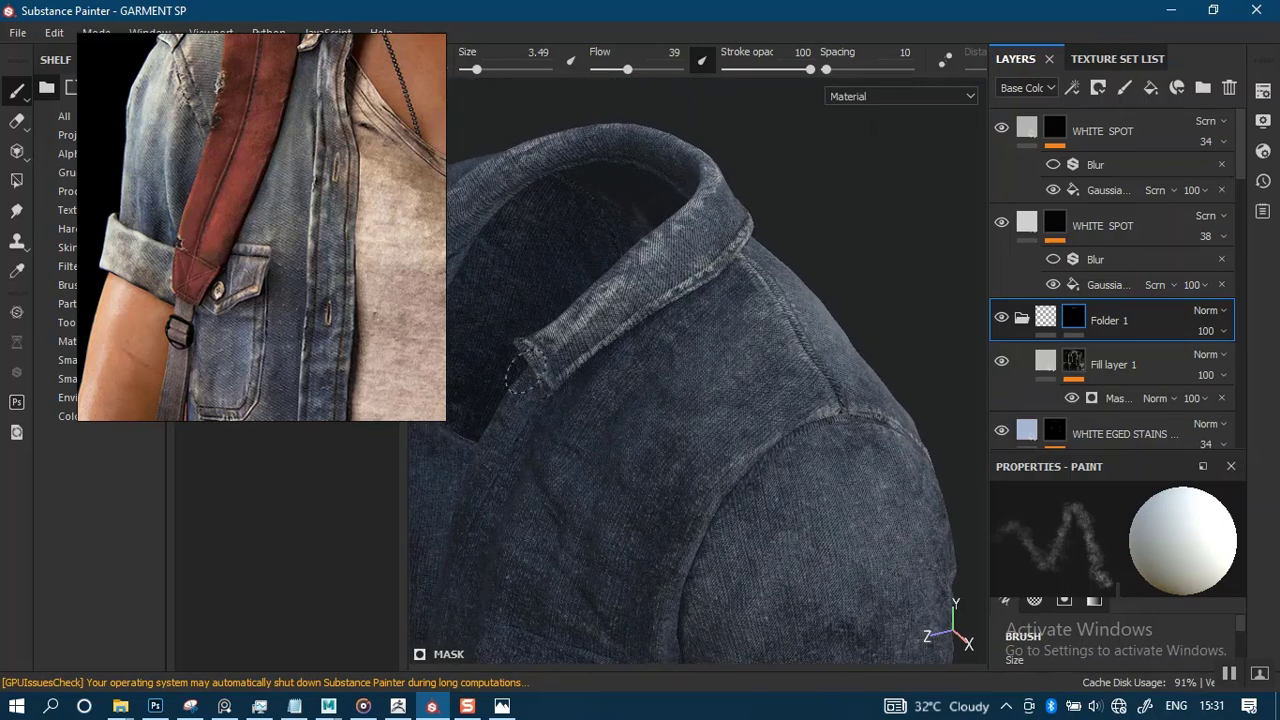
pyautogui.moveTo(525, 373); pyautogui.dragTo(537, 362)
# Reveal faded wear down the front of the left armhole seam from the shoulder towards the underarm.
pyautogui.keyDown('alt'); pyautogui.moveTo(818, 384); pyautogui.dragTo(805, 337, button='middle'); pyautogui.keyUp('alt')
pyautogui.moveTo(805, 372)
pyautogui.mouseDown()
pyautogui.moveTo(677, 463)
pyautogui.moveTo(664, 501)
pyautogui.mouseUp()
pyautogui.moveTo(741, 457)
pyautogui.keyDown('alt'); pyautogui.mouseDown()
pyautogui.moveTo(740, 414)
pyautogui.moveTo(765, 379)
pyautogui.moveTo(719, 516)
pyautogui.mouseUp(); pyautogui.keyUp('alt')
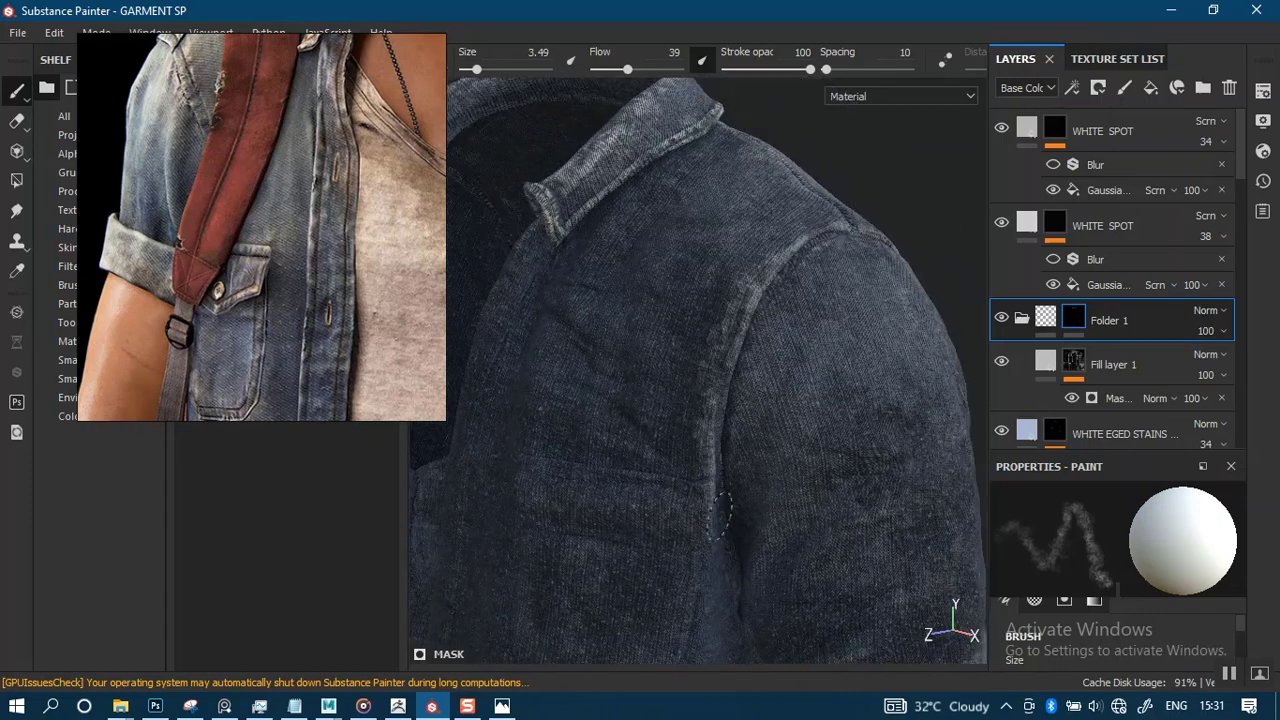
pyautogui.keyDown('alt'); pyautogui.moveTo(675, 408); pyautogui.dragTo(772, 541, button='middle'); pyautogui.keyUp('alt')
pyautogui.moveTo(750, 458)
pyautogui.keyDown('alt'); pyautogui.mouseDown()
pyautogui.moveTo(746, 417)
pyautogui.moveTo(689, 383)
pyautogui.moveTo(740, 400)
pyautogui.mouseUp(); pyautogui.keyUp('alt')
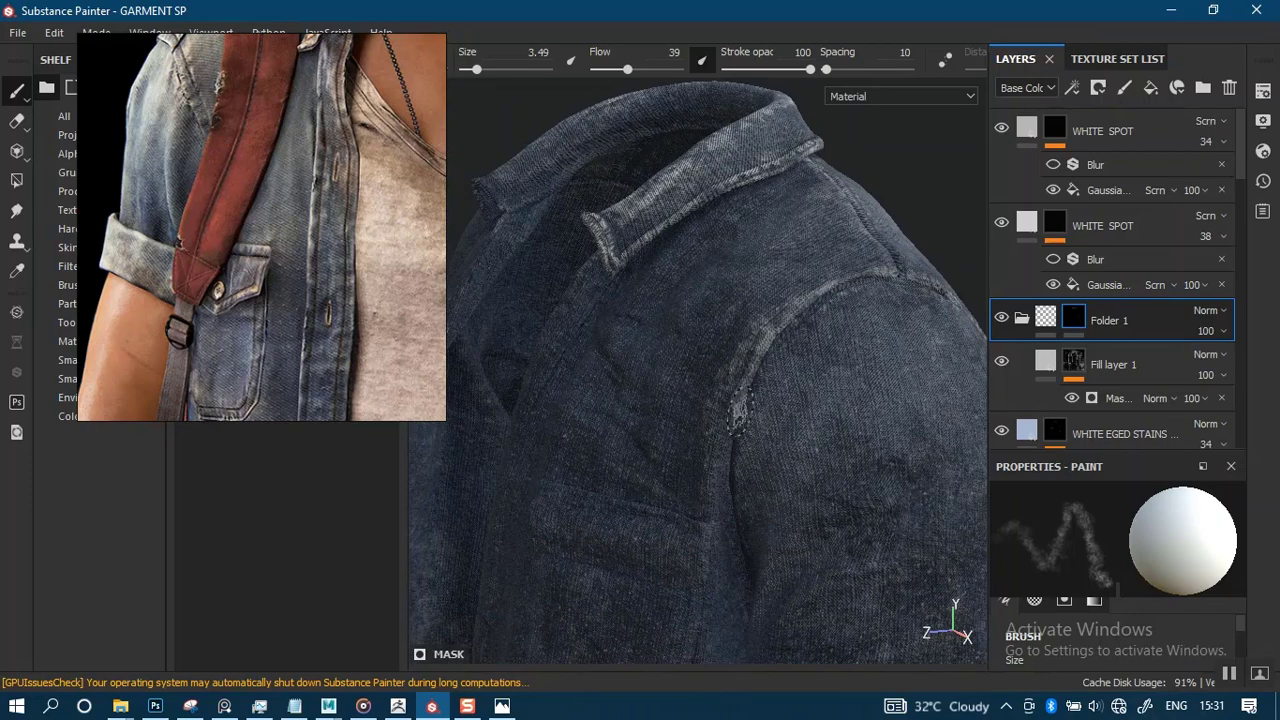
pyautogui.keyDown('alt'); pyautogui.moveTo(735, 495); pyautogui.dragTo(727, 432); pyautogui.keyUp('alt')
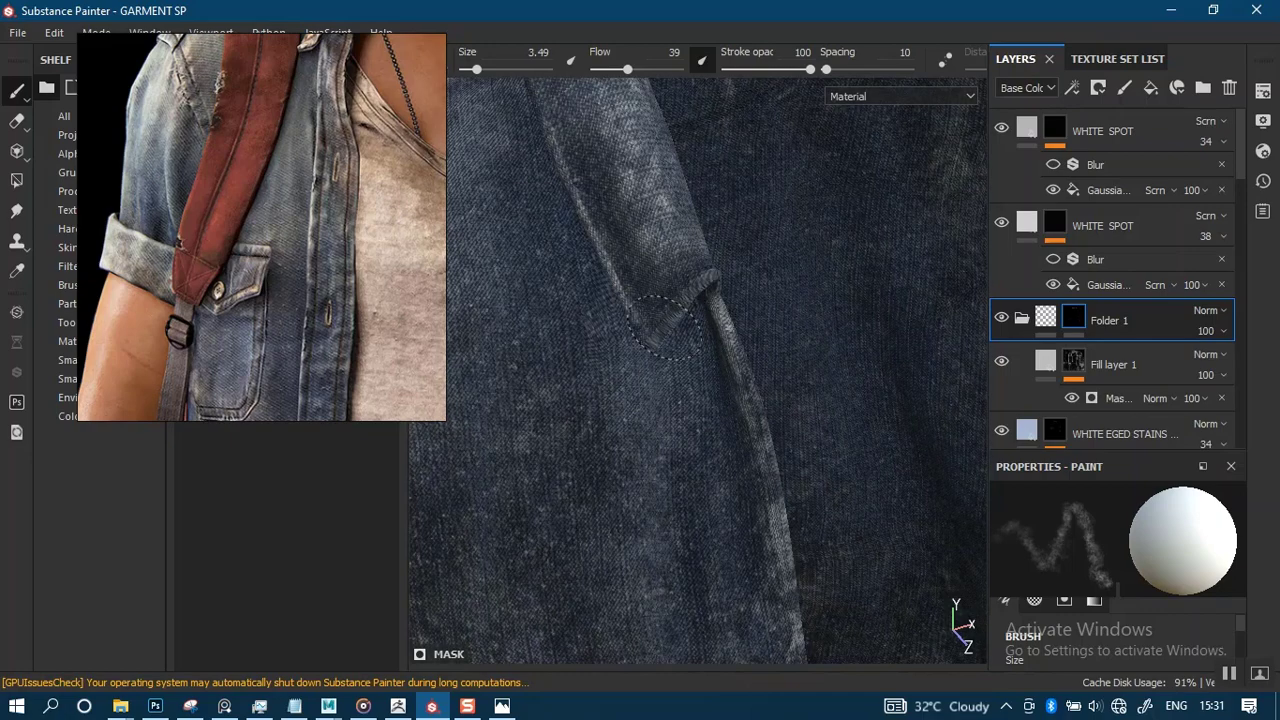
# Paint worn edges on the right collar point and along the folded edge of the collar.
pyautogui.moveTo(656, 328); pyautogui.dragTo(717, 264)
pyautogui.keyDown('alt'); pyautogui.moveTo(782, 382); pyautogui.dragTo(705, 275, button='right'); pyautogui.keyUp('alt')
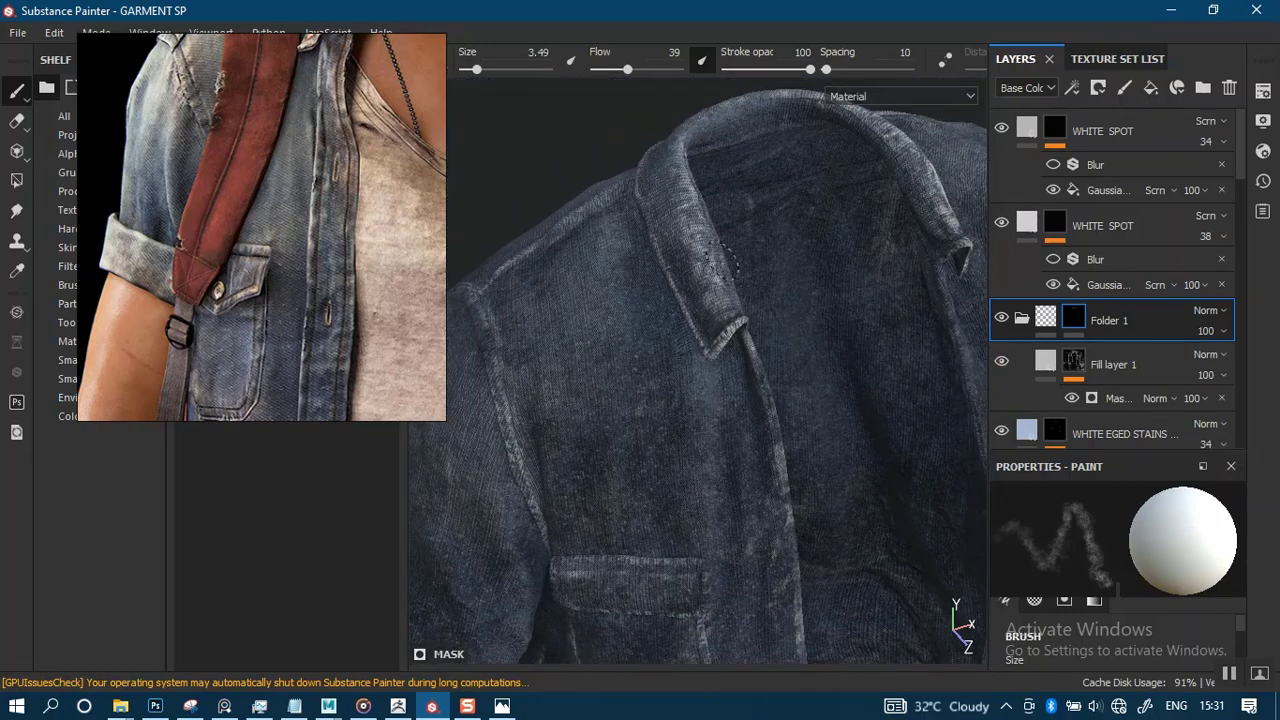
pyautogui.moveTo(719, 264)
pyautogui.keyDown('alt'); pyautogui.mouseDown()
pyautogui.moveTo(689, 291)
pyautogui.moveTo(694, 417)
pyautogui.moveTo(689, 299)
pyautogui.mouseUp(); pyautogui.keyUp('alt')
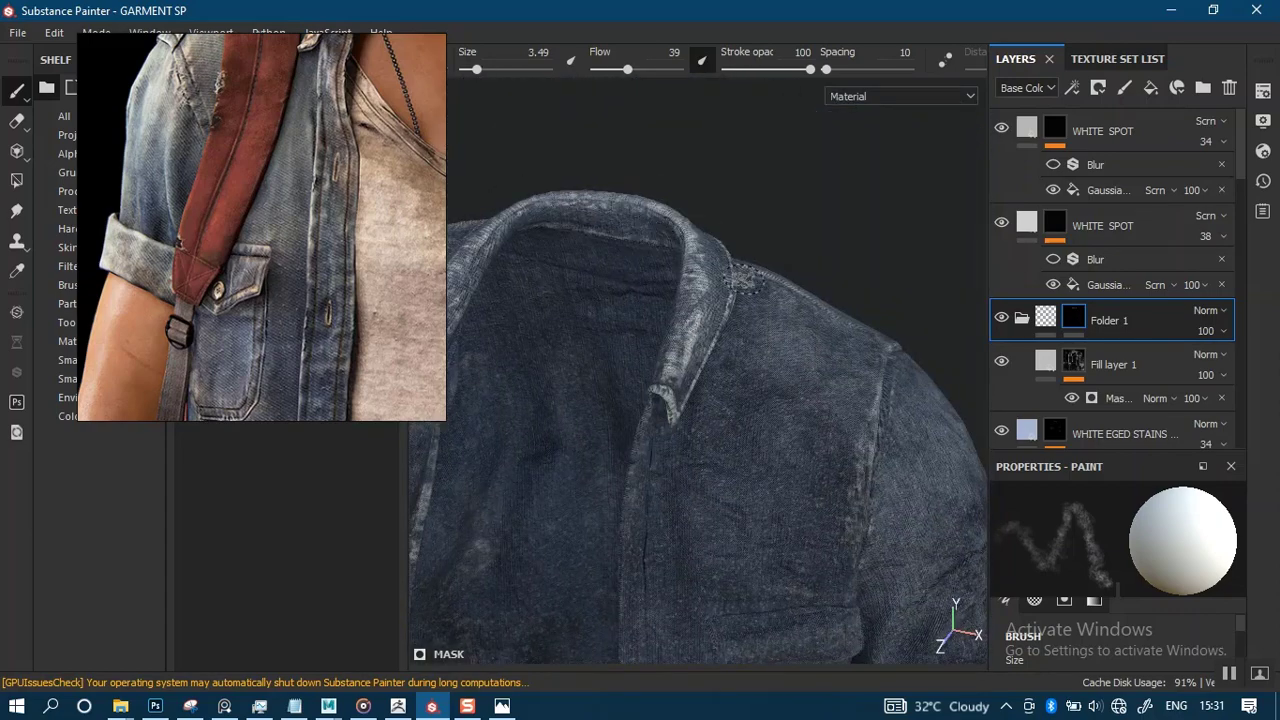
pyautogui.keyDown('alt'); pyautogui.moveTo(668, 380); pyautogui.dragTo(728, 350); pyautogui.keyUp('alt')
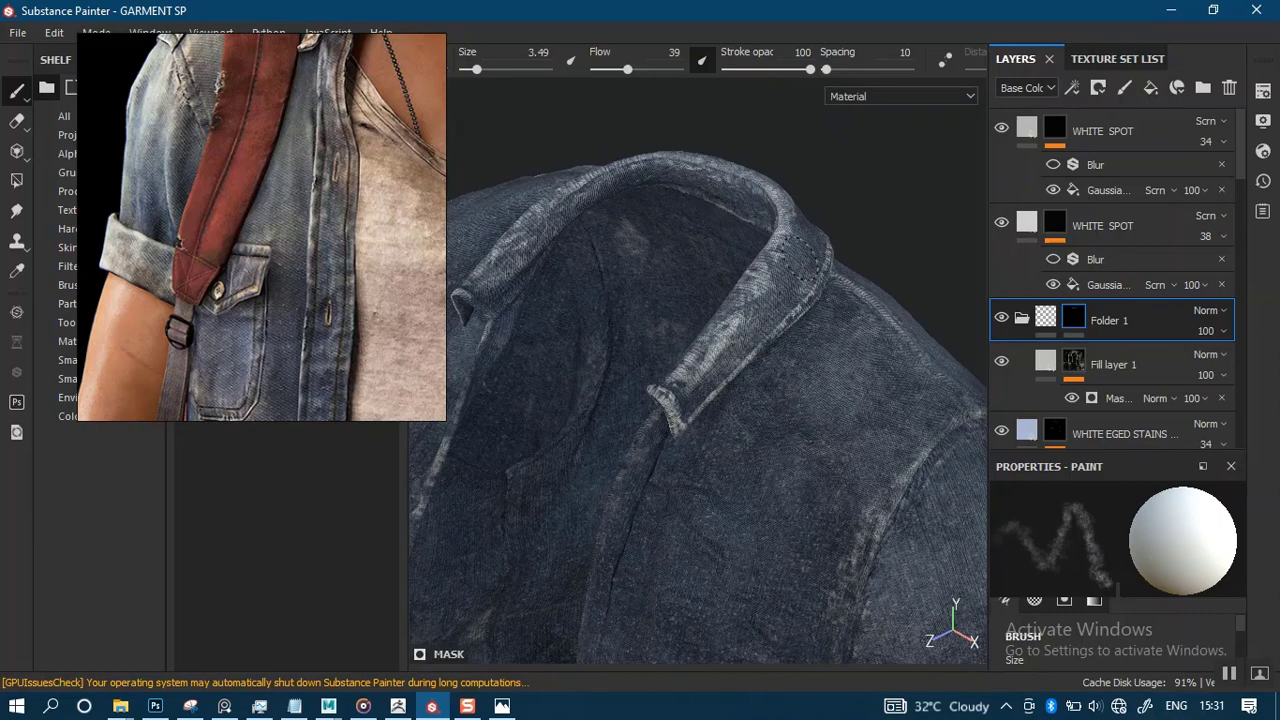
# Lower the stroke opacity to 52 and fade the upper left front placket just below the collar.
pyautogui.moveTo(804, 335)
pyautogui.keyDown('alt'); pyautogui.mouseDown()
pyautogui.moveTo(814, 286)
pyautogui.moveTo(720, 443)
pyautogui.moveTo(705, 295)
pyautogui.moveTo(668, 500)
pyautogui.mouseUp(); pyautogui.keyUp('alt')
pyautogui.keyDown('alt'); pyautogui.moveTo(740, 377); pyautogui.dragTo(788, 170, button='middle'); pyautogui.keyUp('alt')
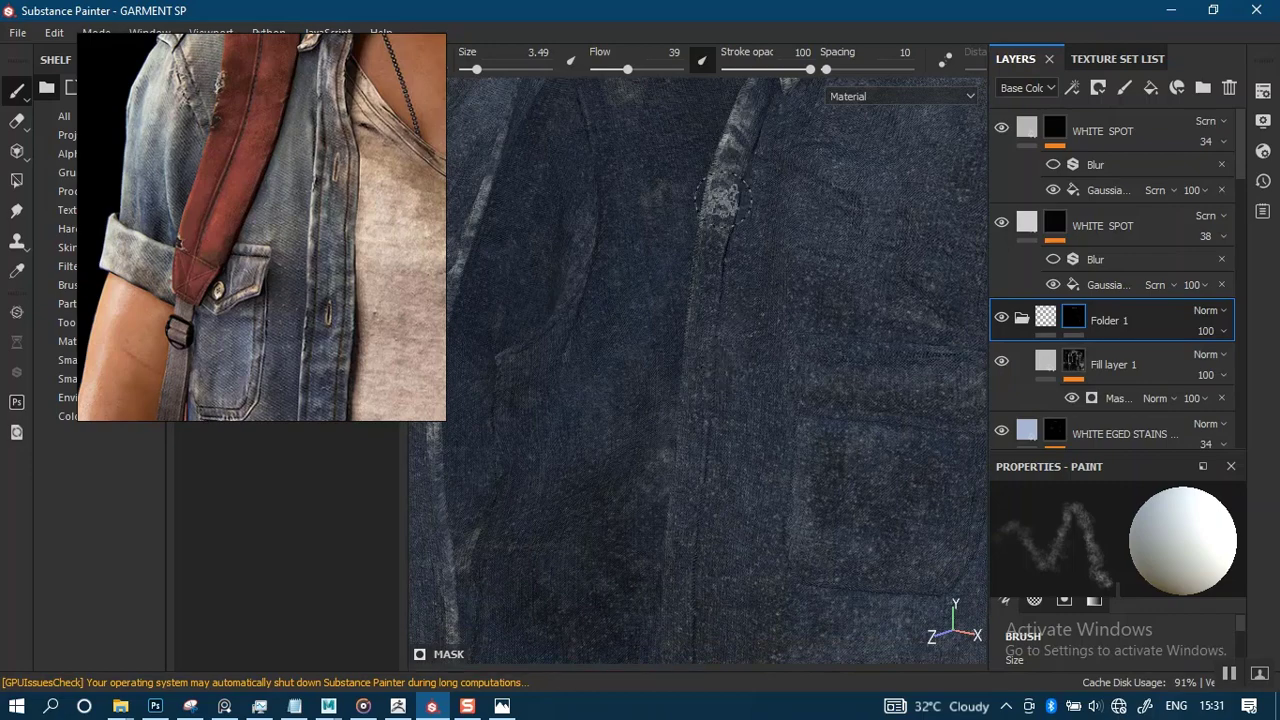
pyautogui.keyDown('alt'); pyautogui.moveTo(731, 177); pyautogui.dragTo(677, 363, button='middle'); pyautogui.keyUp('alt')
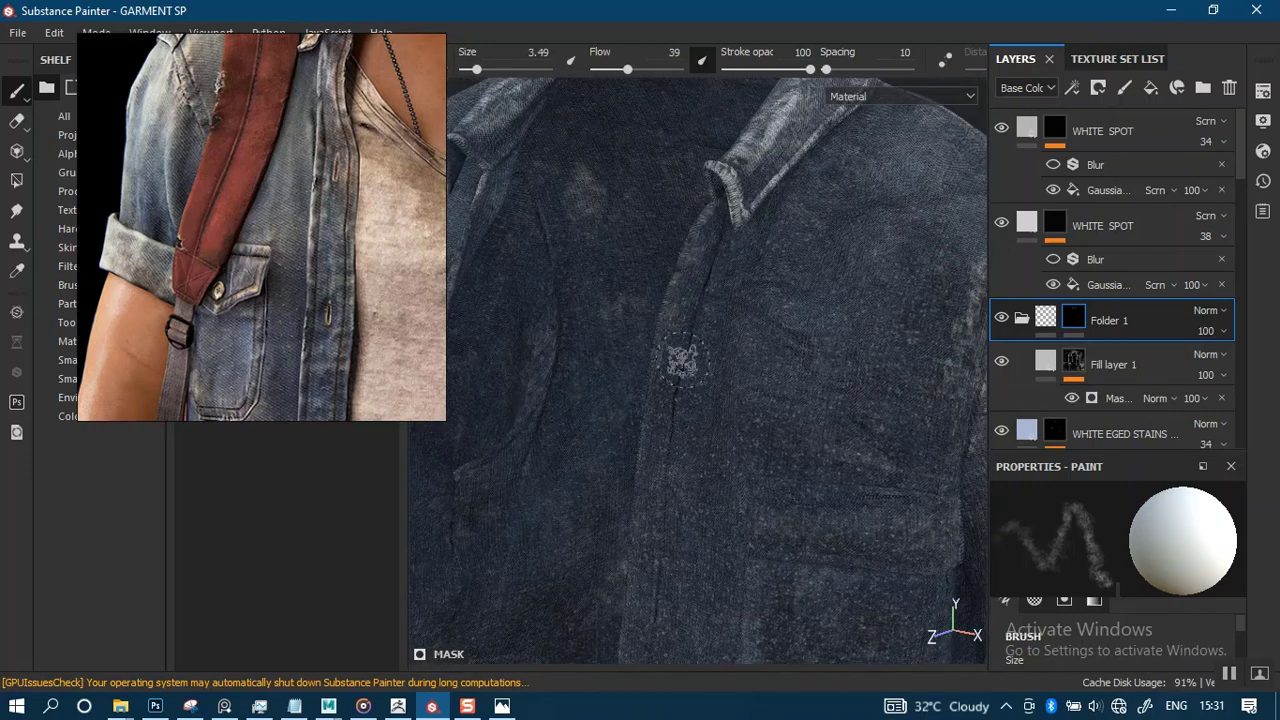
pyautogui.moveTo(690, 310)
pyautogui.mouseDown()
pyautogui.moveTo(681, 284)
pyautogui.moveTo(652, 382)
pyautogui.moveTo(697, 247)
pyautogui.moveTo(665, 400)
pyautogui.mouseUp()
pyautogui.keyDown('alt'); pyautogui.moveTo(665, 400); pyautogui.dragTo(712, 238, button='middle'); pyautogui.keyUp('alt')
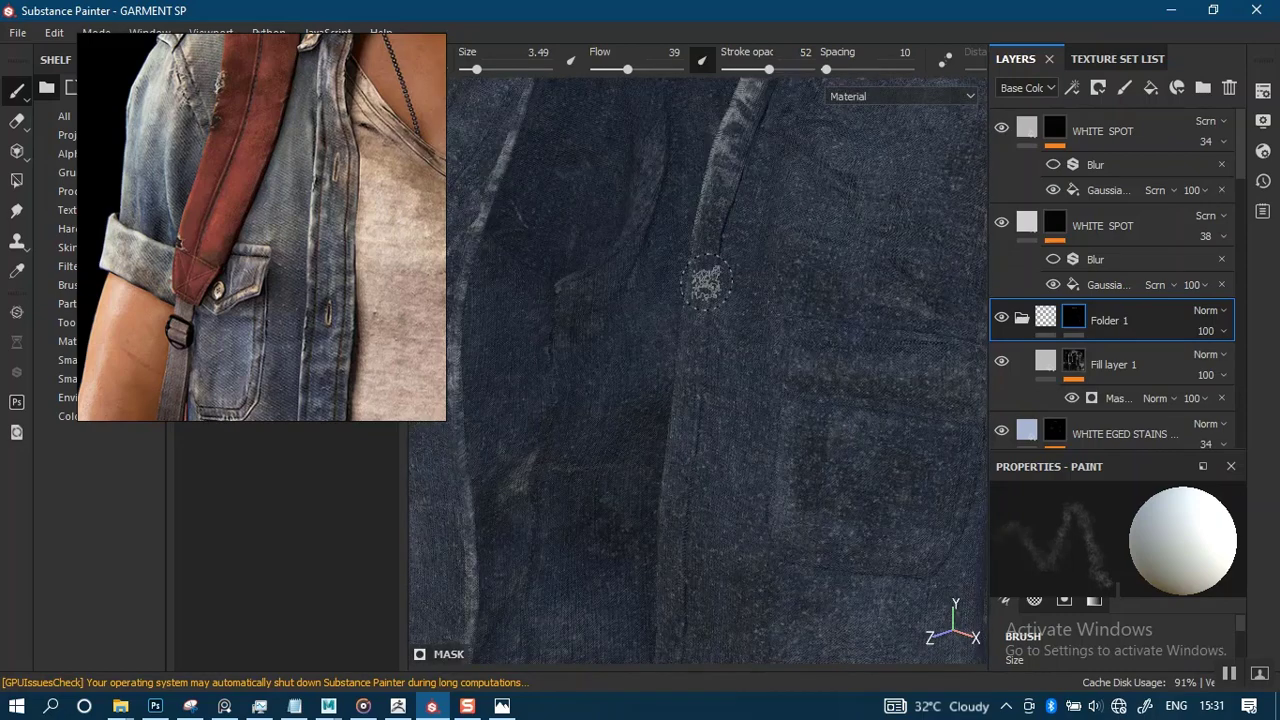
# Paint subtle wear along the left front placket edge and stitching, from chest height down towards the hem.
pyautogui.moveTo(684, 368); pyautogui.dragTo(672, 430)
pyautogui.keyDown('alt'); pyautogui.moveTo(700, 520); pyautogui.dragTo(714, 326, button='middle'); pyautogui.keyUp('alt')
pyautogui.moveTo(714, 326); pyautogui.dragTo(697, 413)
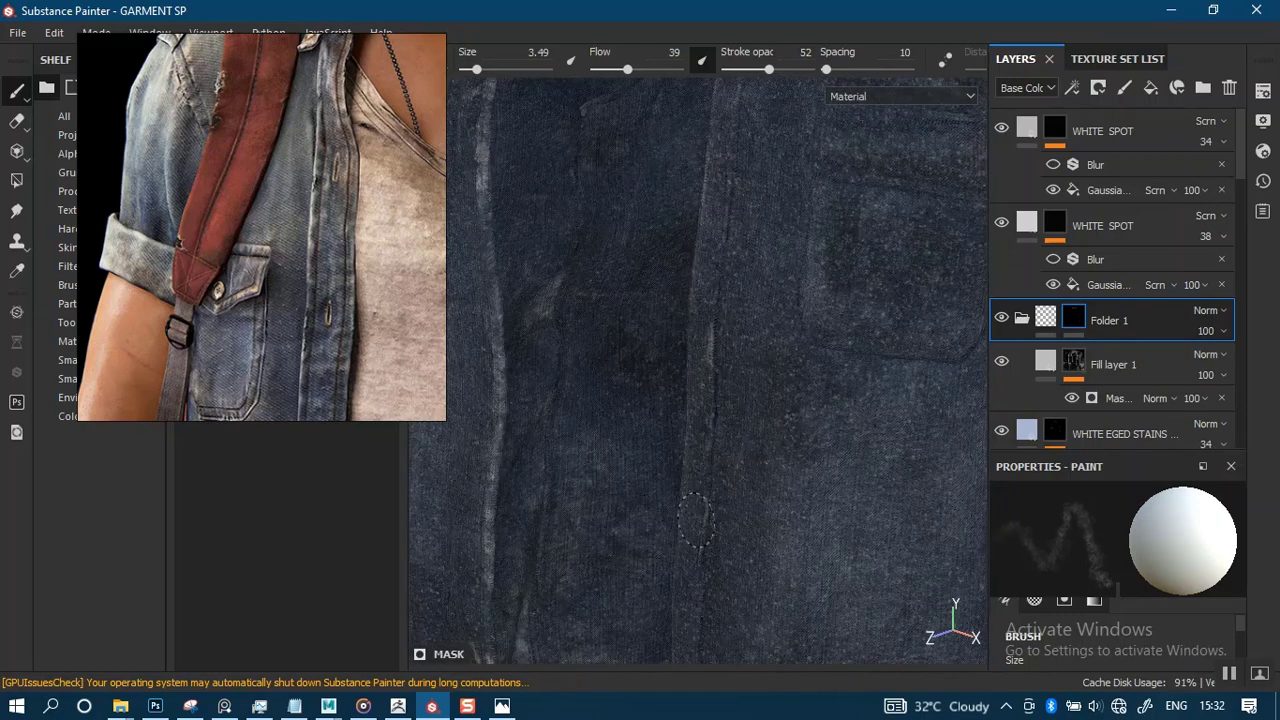
pyautogui.keyDown('alt'); pyautogui.moveTo(697, 495); pyautogui.dragTo(723, 237, button='middle'); pyautogui.keyUp('alt')
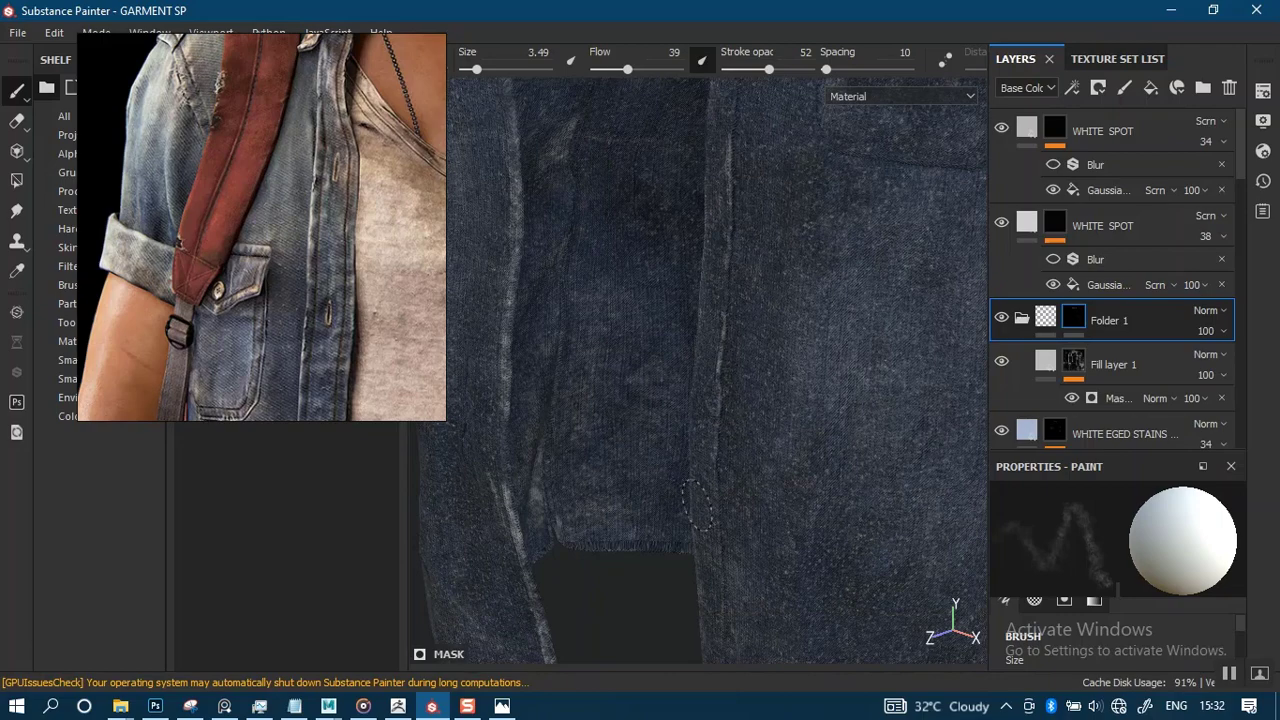
pyautogui.moveTo(752, 480)
pyautogui.keyDown('alt'); pyautogui.mouseDown(button='middle')
pyautogui.moveTo(734, 409)
pyautogui.moveTo(657, 412)
pyautogui.mouseUp(button='middle'); pyautogui.keyUp('alt')
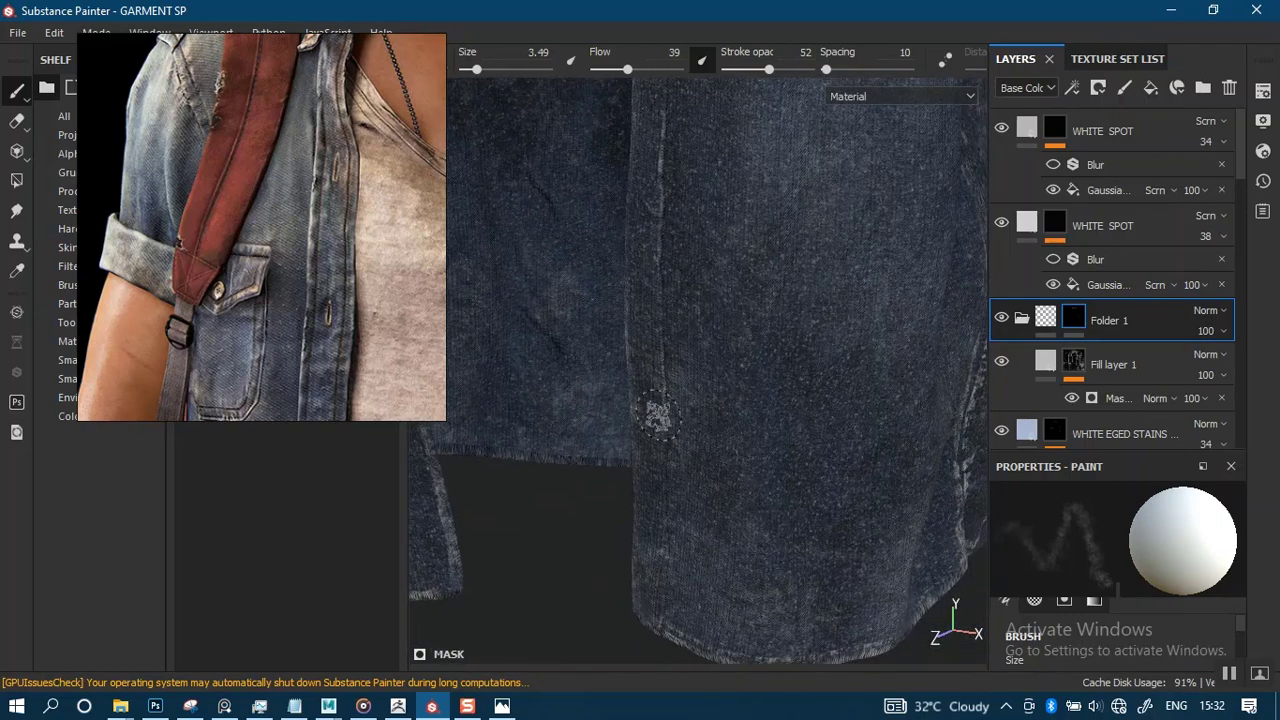
# Reveal edge wear along the left chest pocket's flap, sides and bottom seam.
pyautogui.keyDown('alt'); pyautogui.moveTo(740, 250); pyautogui.dragTo(708, 529, button='middle'); pyautogui.keyUp('alt')
pyautogui.keyDown('alt'); pyautogui.moveTo(733, 220); pyautogui.dragTo(731, 380, button='middle'); pyautogui.keyUp('alt')
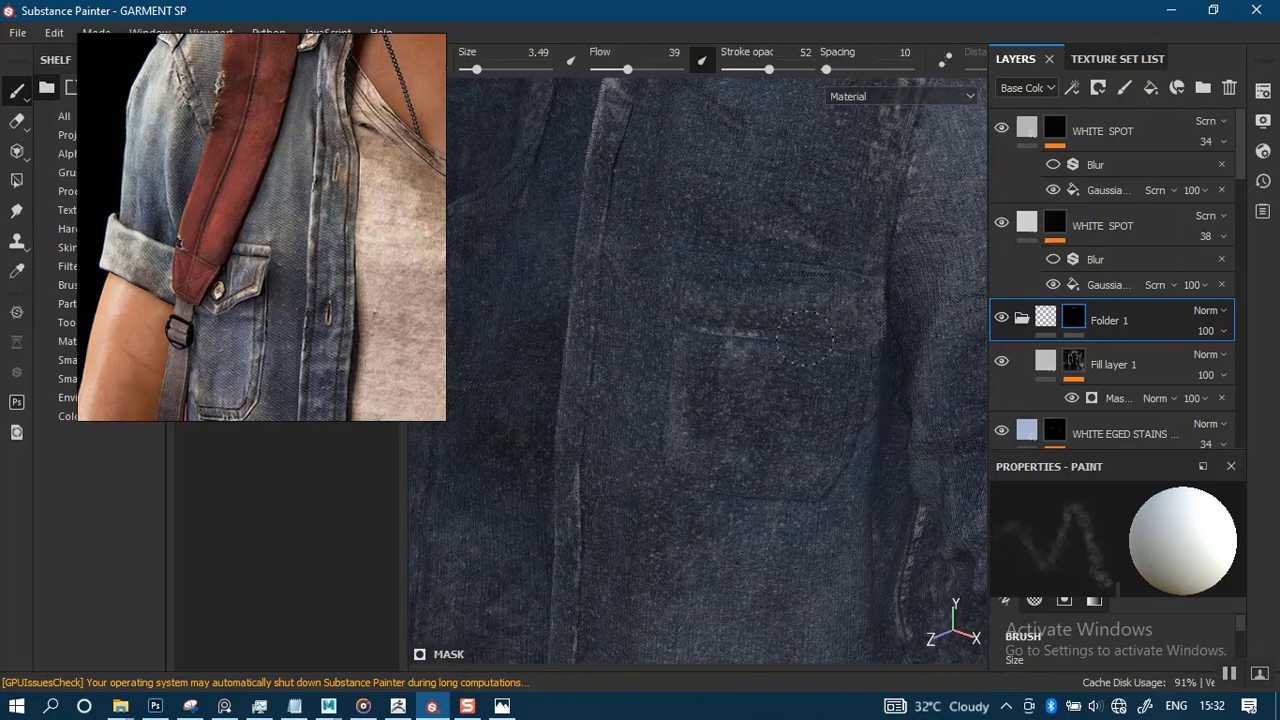
pyautogui.keyDown('alt'); pyautogui.moveTo(857, 328); pyautogui.dragTo(840, 369); pyautogui.keyUp('alt')
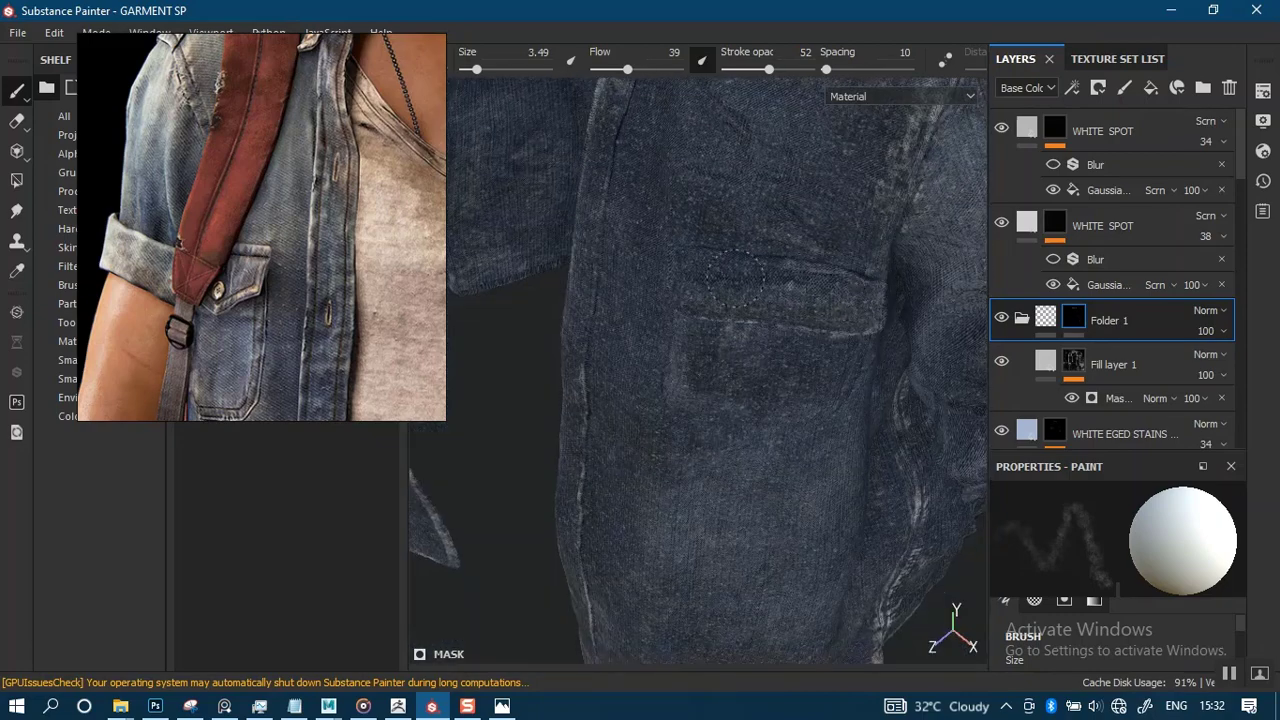
pyautogui.keyDown('alt'); pyautogui.moveTo(761, 377); pyautogui.dragTo(822, 296); pyautogui.keyUp('alt')
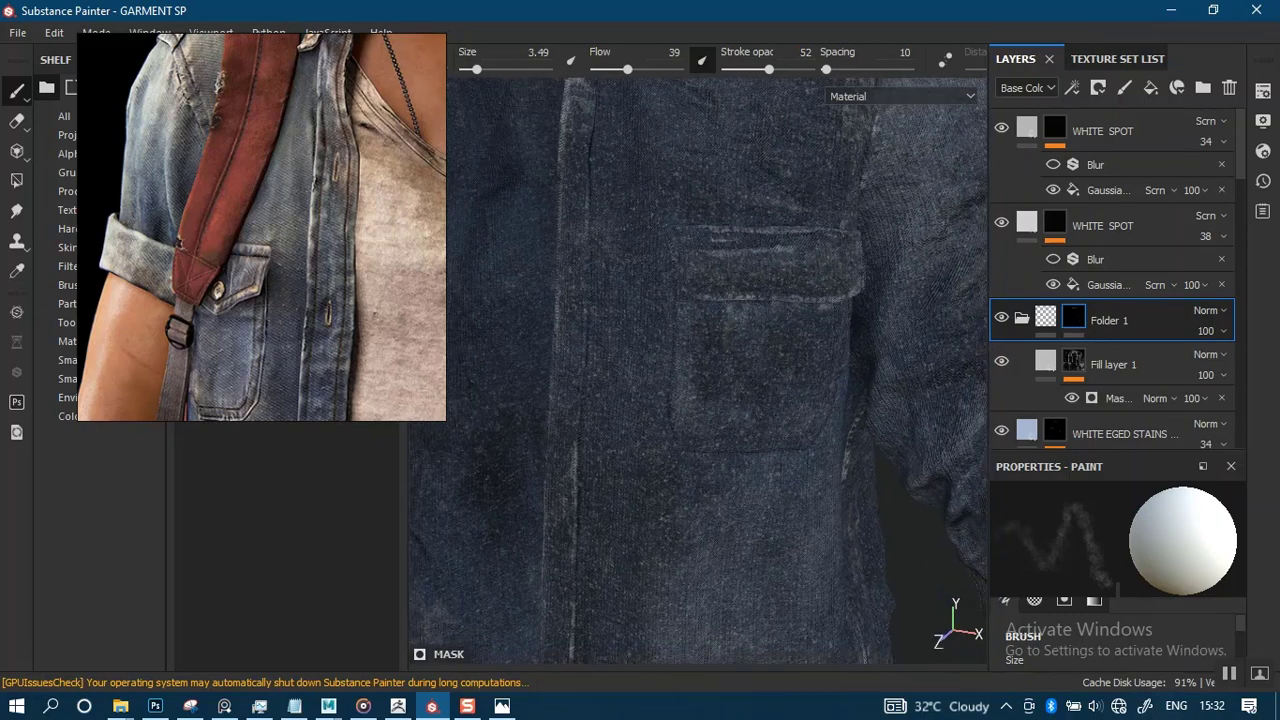
pyautogui.keyDown('alt'); pyautogui.moveTo(682, 424); pyautogui.dragTo(758, 313); pyautogui.keyUp('alt')
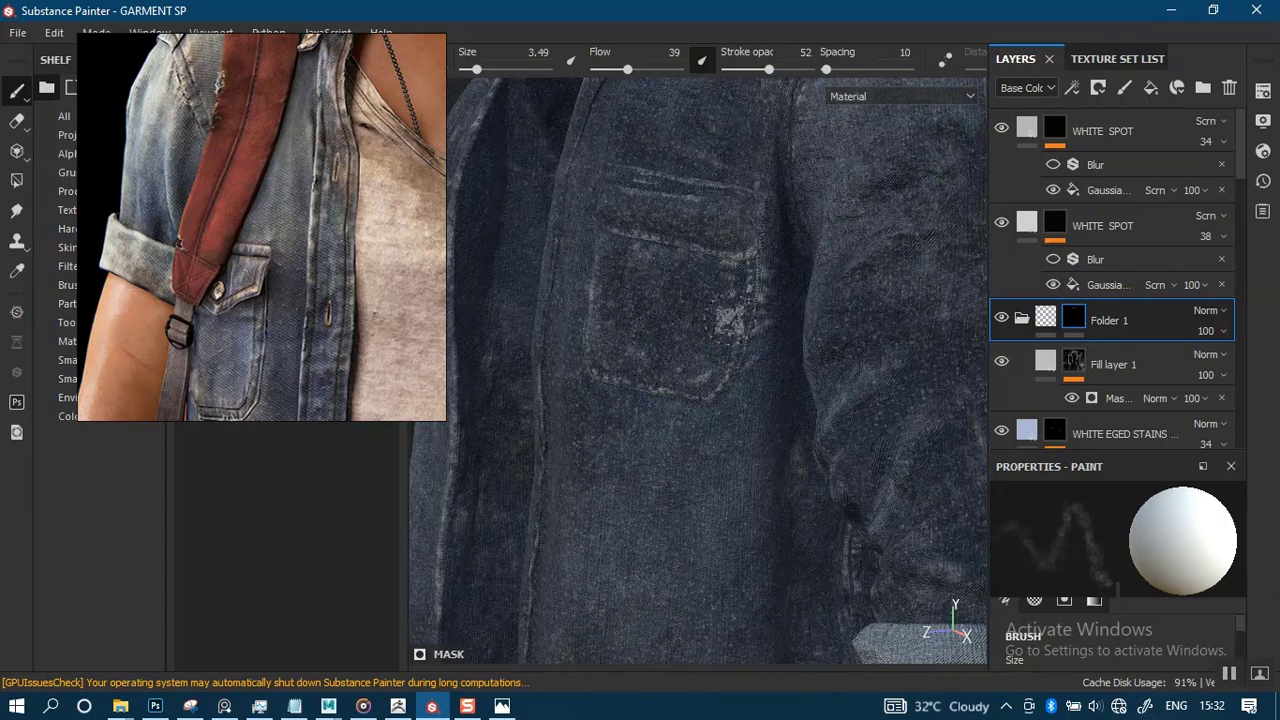
# Check the painted wear on the shirt's front, collar and right chest pocket against the reference photo.
pyautogui.keyDown('alt'); pyautogui.moveTo(771, 371); pyautogui.dragTo(728, 462, button='right'); pyautogui.keyUp('alt')
pyautogui.keyDown('alt'); pyautogui.moveTo(728, 462); pyautogui.dragTo(736, 347); pyautogui.keyUp('alt')
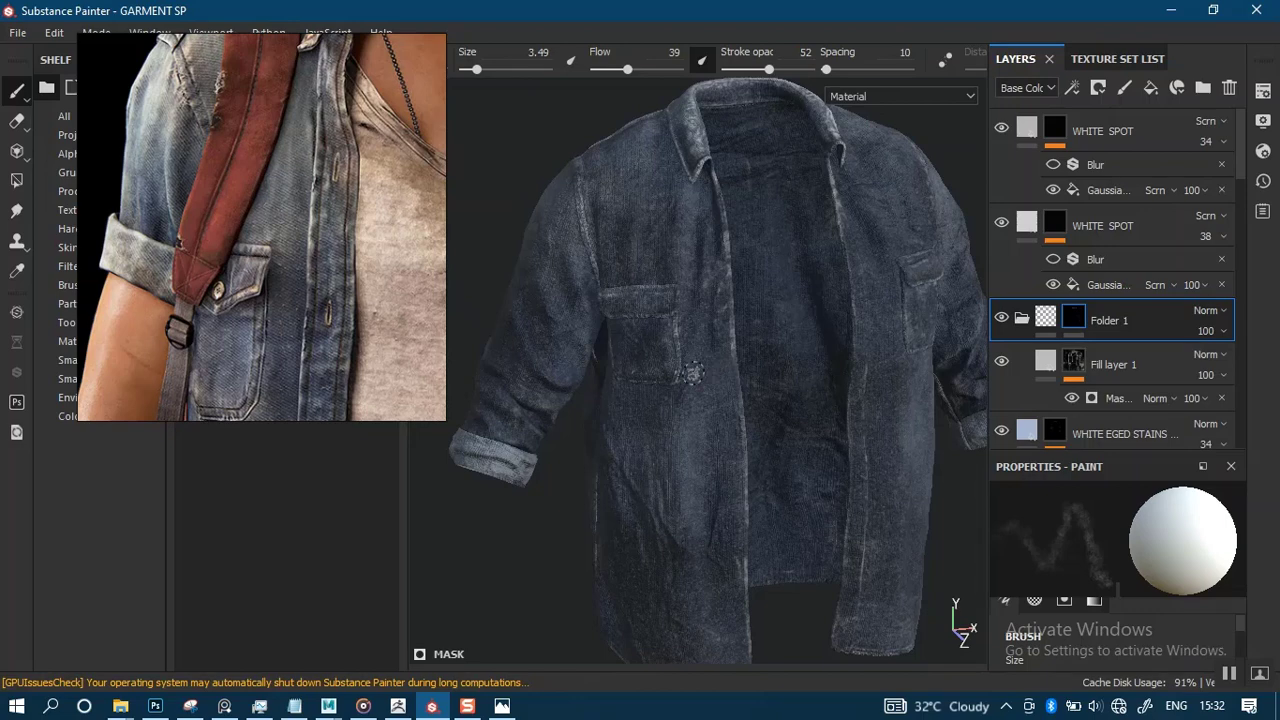
pyautogui.keyDown('alt'); pyautogui.moveTo(663, 381); pyautogui.dragTo(714, 426, button='right'); pyautogui.keyUp('alt')
pyautogui.keyDown('alt'); pyautogui.moveTo(714, 426); pyautogui.dragTo(675, 360); pyautogui.keyUp('alt')
pyautogui.keyDown('alt'); pyautogui.moveTo(674, 360); pyautogui.dragTo(700, 395, button='right'); pyautogui.keyUp('alt')
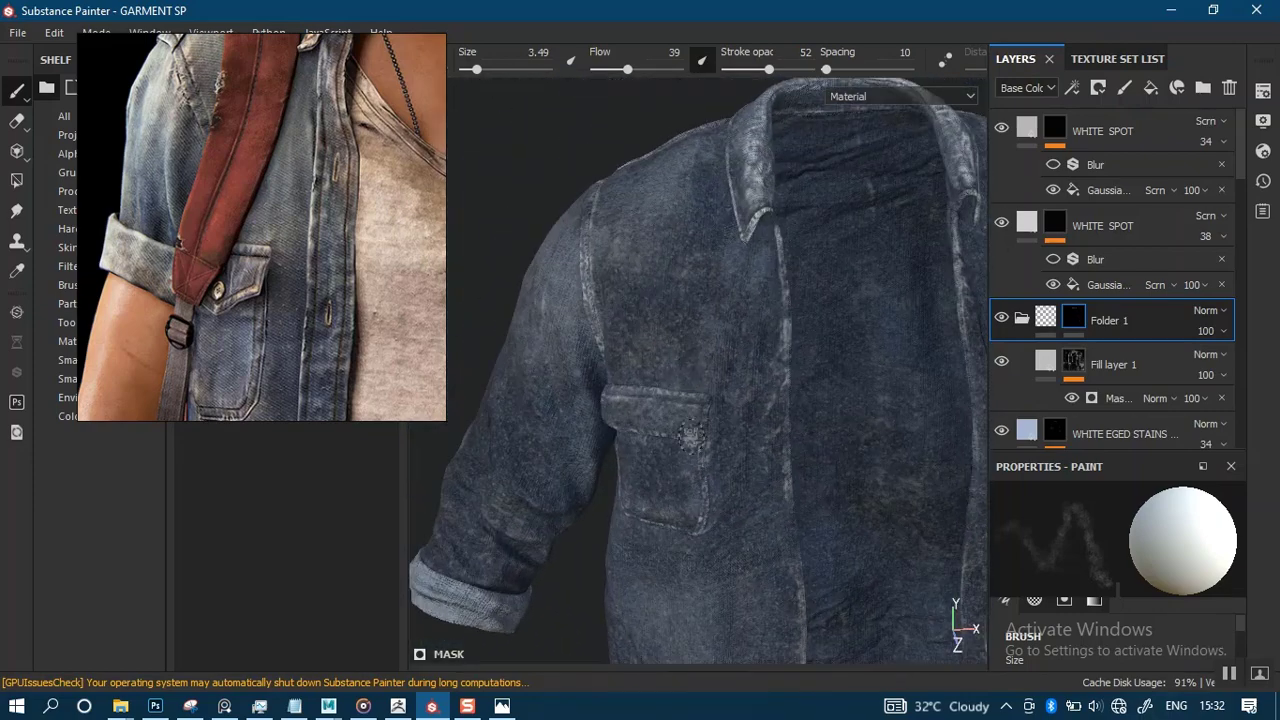
# Enlarge the brush to 7.13 and paint faint fold wear on the chest between the left shoulder seam and the pocket.
pyautogui.keyDown('alt'); pyautogui.moveTo(700, 395); pyautogui.dragTo(686, 388); pyautogui.keyUp('alt')
pyautogui.moveTo(686, 388)
pyautogui.keyDown('alt'); pyautogui.mouseDown(button='right')
pyautogui.moveTo(689, 434)
pyautogui.moveTo(644, 299)
pyautogui.mouseUp(button='right'); pyautogui.keyUp('alt')
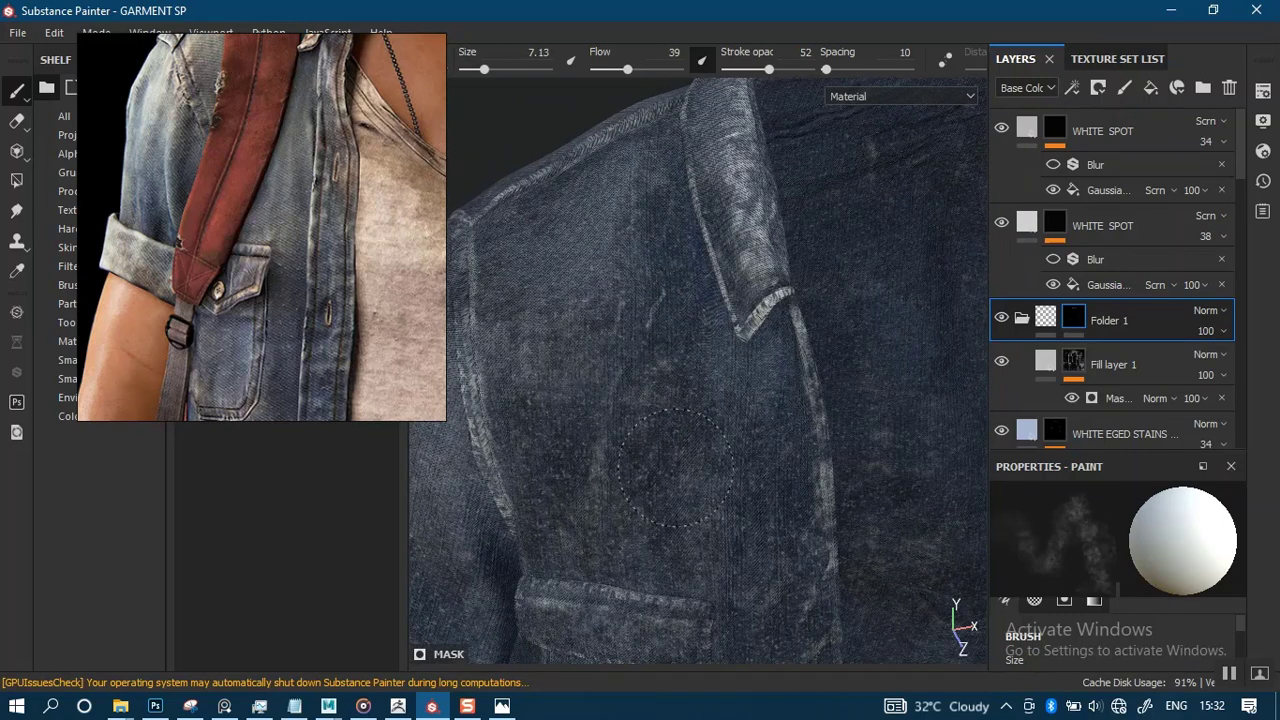
pyautogui.keyDown('alt'); pyautogui.moveTo(734, 490); pyautogui.dragTo(651, 474, button='right'); pyautogui.keyUp('alt')
pyautogui.keyDown('alt'); pyautogui.moveTo(651, 474); pyautogui.dragTo(680, 357); pyautogui.keyUp('alt')
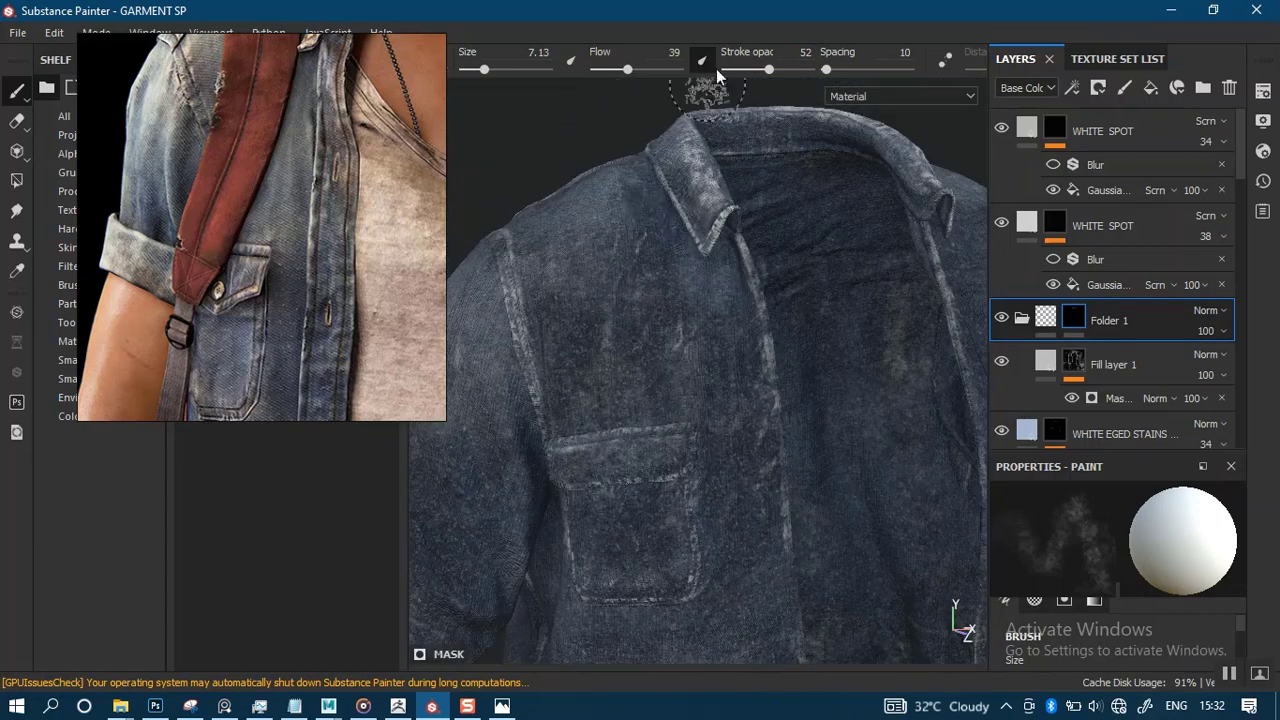
# Lower the stroke opacity to 33 and fade the left front panel from below the pocket down to the hem.
pyautogui.click(752, 68)
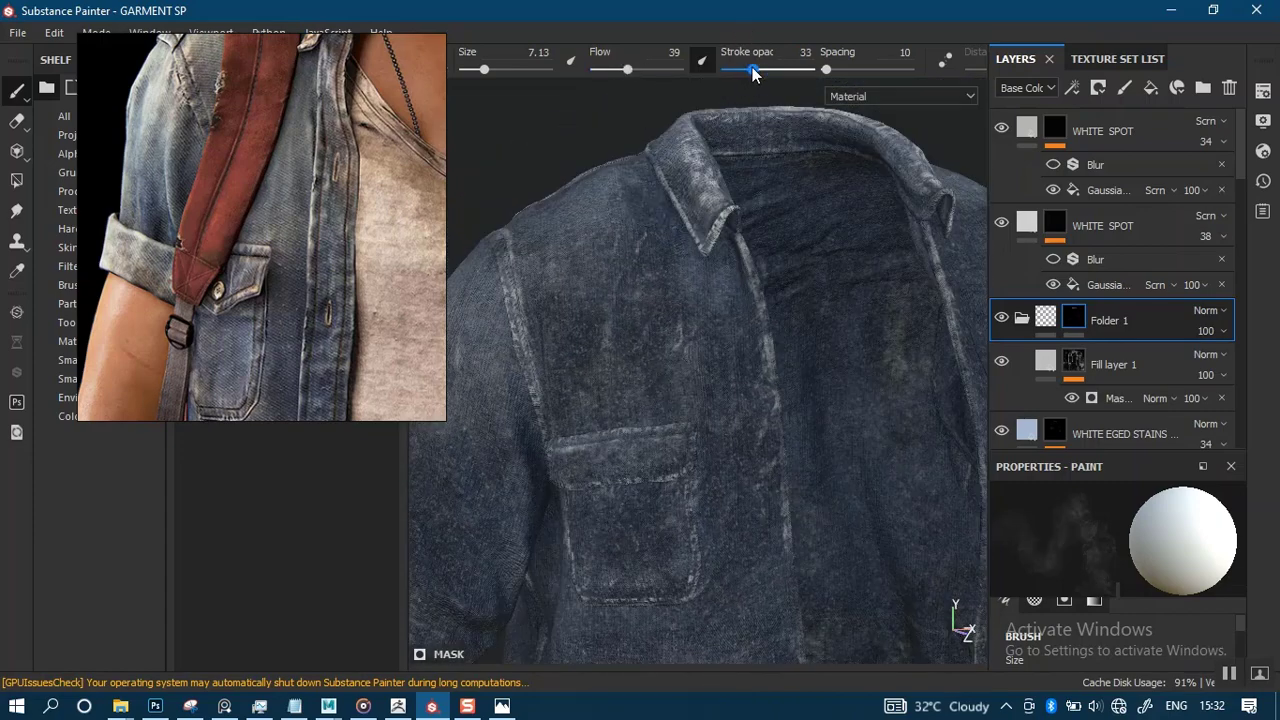
pyautogui.keyDown('alt'); pyautogui.moveTo(680, 275); pyautogui.dragTo(663, 321); pyautogui.keyUp('alt')
pyautogui.keyDown('alt'); pyautogui.moveTo(668, 255); pyautogui.dragTo(647, 115, button='middle'); pyautogui.keyUp('alt')
pyautogui.keyDown('alt'); pyautogui.moveTo(653, 385); pyautogui.dragTo(700, 375, button='middle'); pyautogui.keyUp('alt')
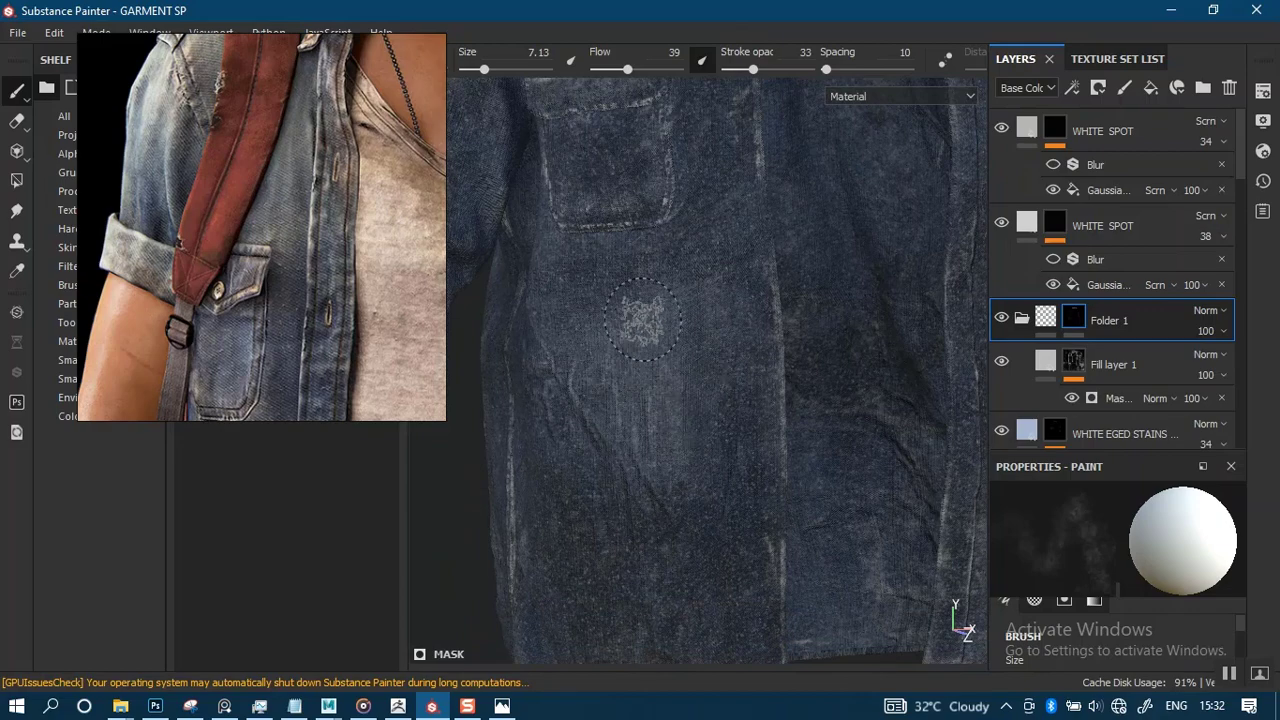
pyautogui.keyDown('alt'); pyautogui.moveTo(714, 393); pyautogui.dragTo(660, 326, button='middle'); pyautogui.keyUp('alt')
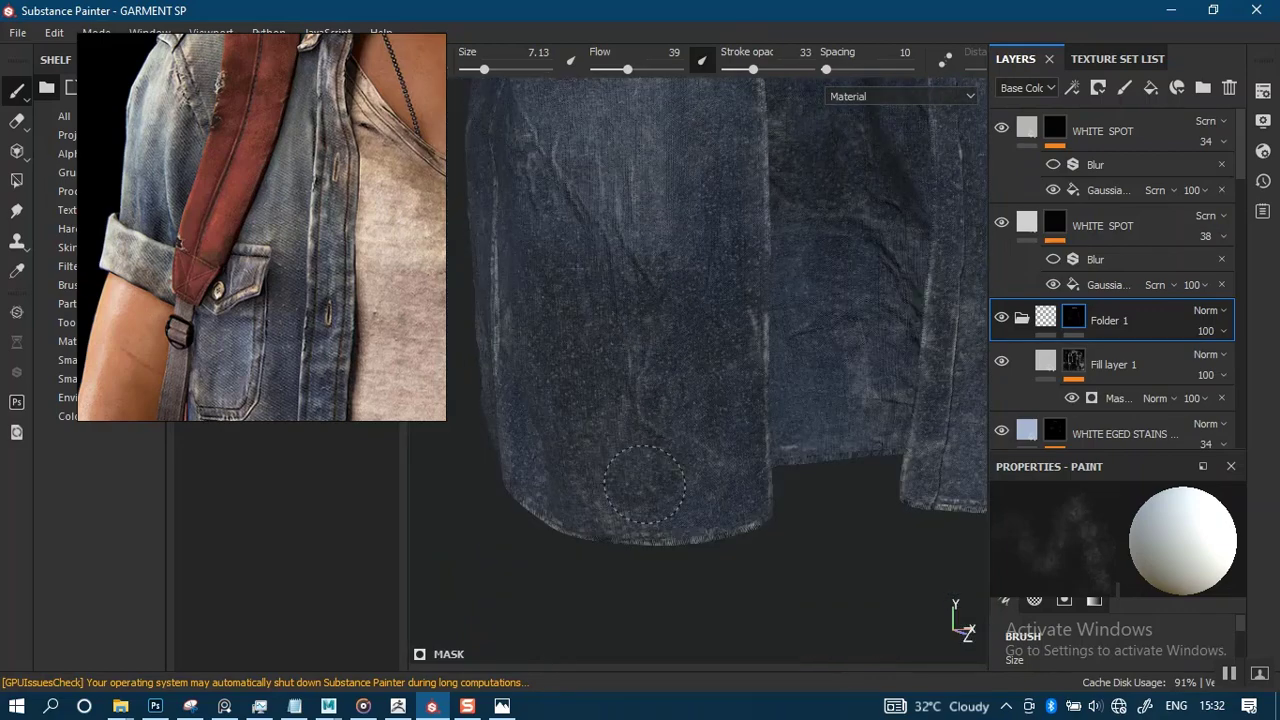
pyautogui.moveTo(555, 408); pyautogui.dragTo(573, 482)
pyautogui.scroll(-2, 745, 229)
pyautogui.keyDown('alt'); pyautogui.moveTo(745, 229); pyautogui.dragTo(749, 258, button='middle'); pyautogui.keyUp('alt')
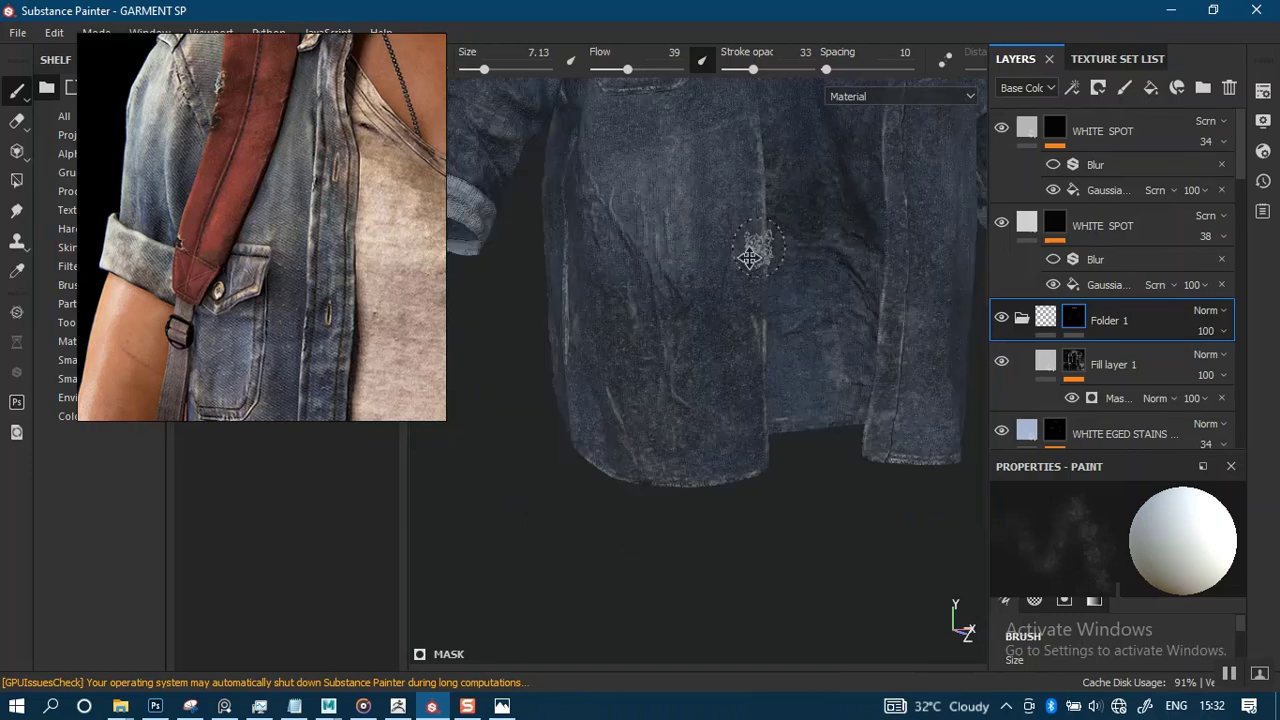
# Paint light crease wear on the right front panel, on its lower half and on the chest around the pocket.
pyautogui.keyDown('alt'); pyautogui.moveTo(749, 258); pyautogui.dragTo(730, 335); pyautogui.keyUp('alt')
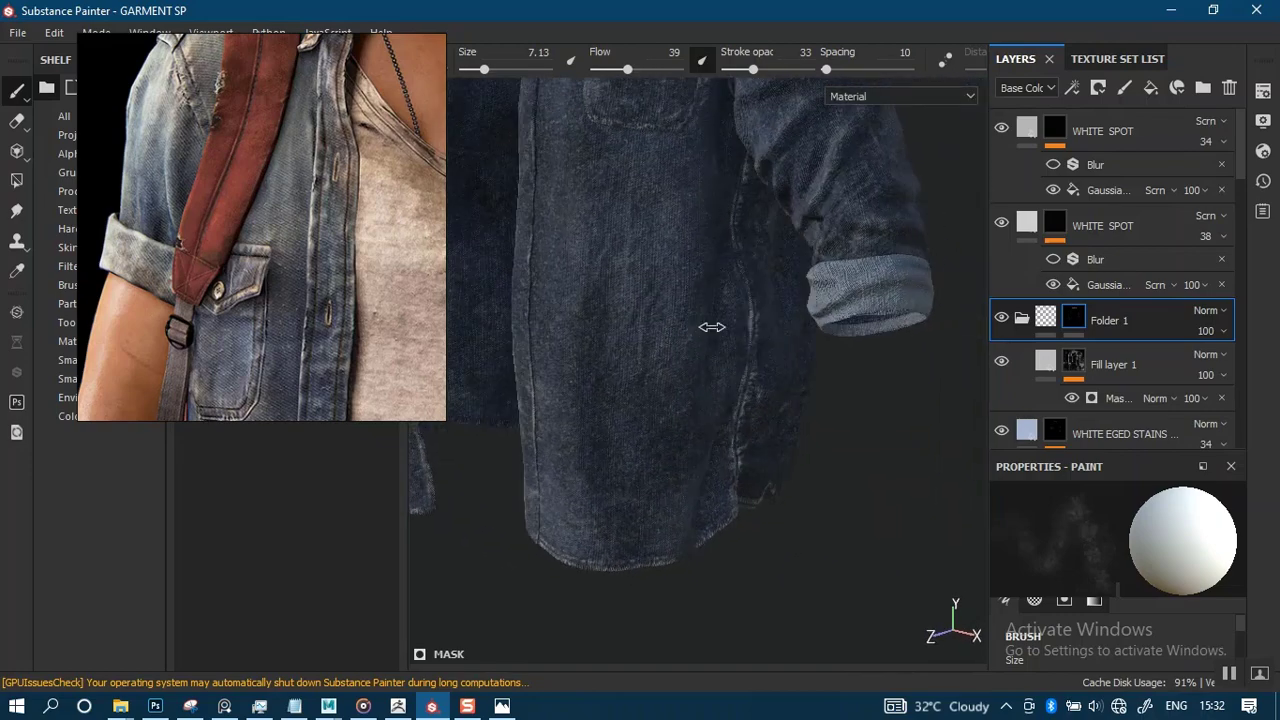
pyautogui.moveTo(711, 327)
pyautogui.keyDown('shift'); pyautogui.mouseDown(button='right')
pyautogui.moveTo(686, 309)
pyautogui.moveTo(729, 300)
pyautogui.moveTo(715, 302)
pyautogui.mouseUp(button='right'); pyautogui.keyUp('shift')
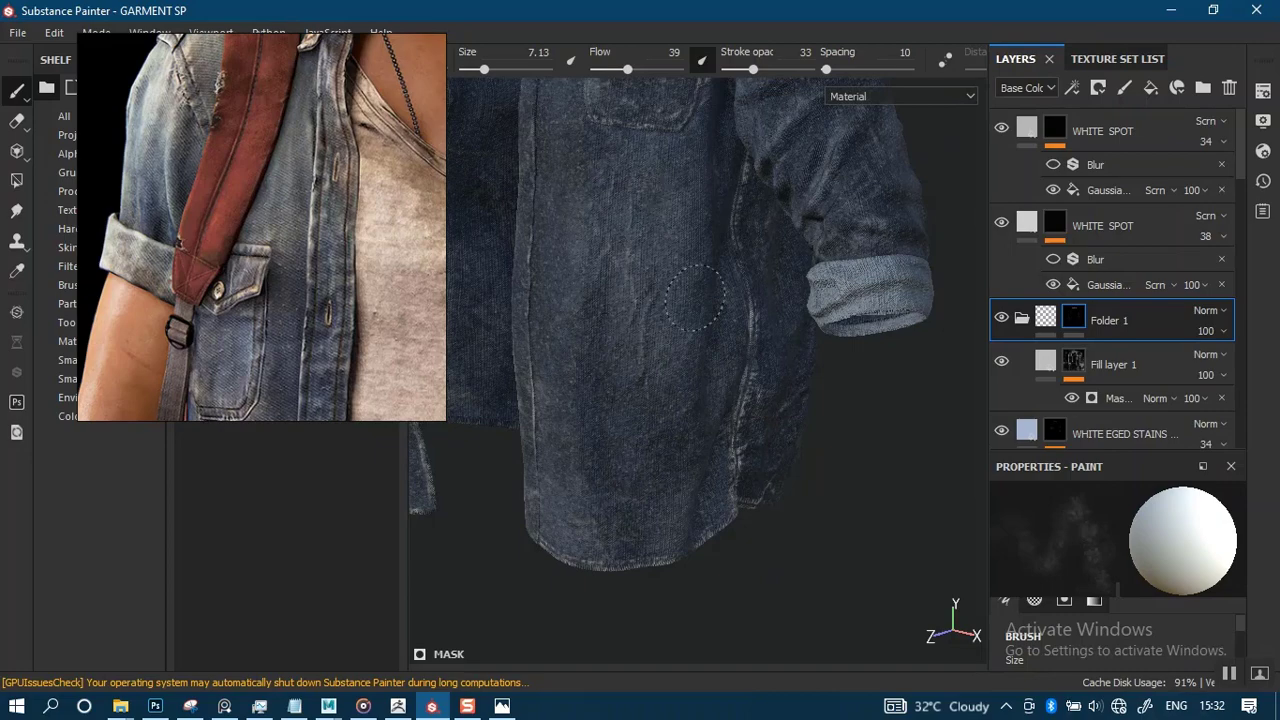
pyautogui.keyDown('alt'); pyautogui.moveTo(665, 188); pyautogui.dragTo(688, 366, button='middle'); pyautogui.keyUp('alt')
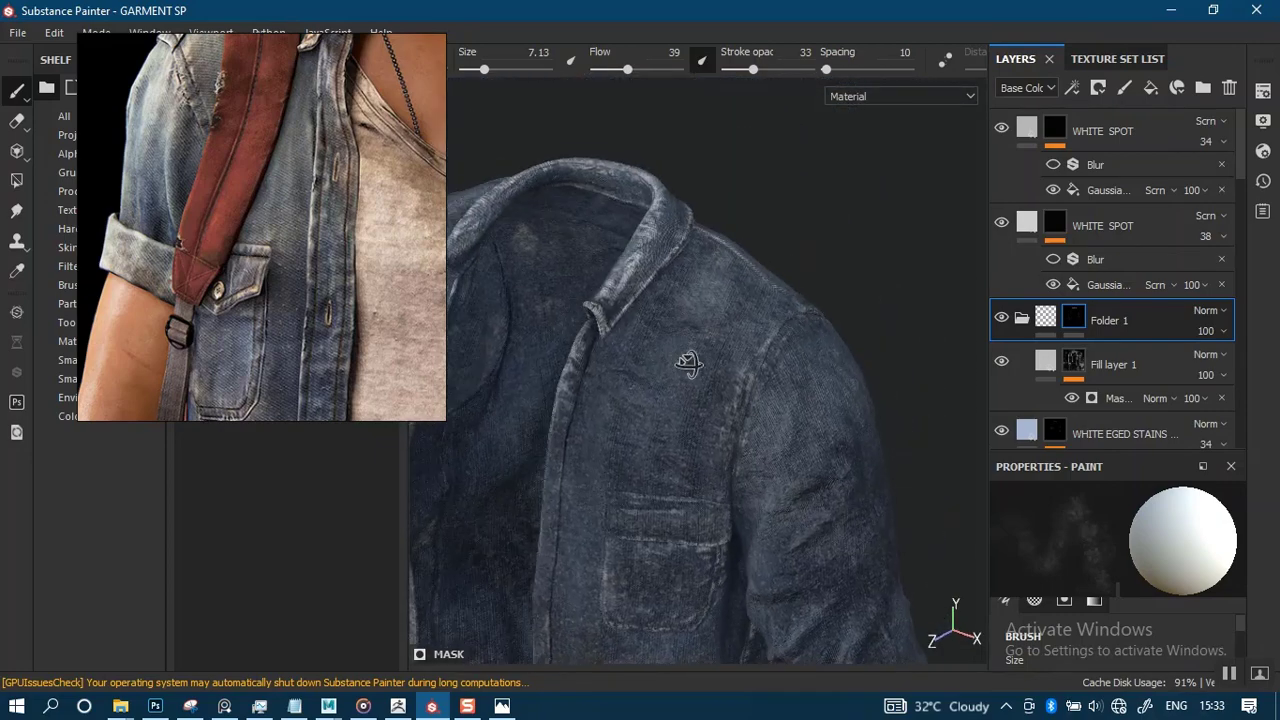
pyautogui.keyDown('alt'); pyautogui.moveTo(688, 366); pyautogui.dragTo(657, 378); pyautogui.keyUp('alt')
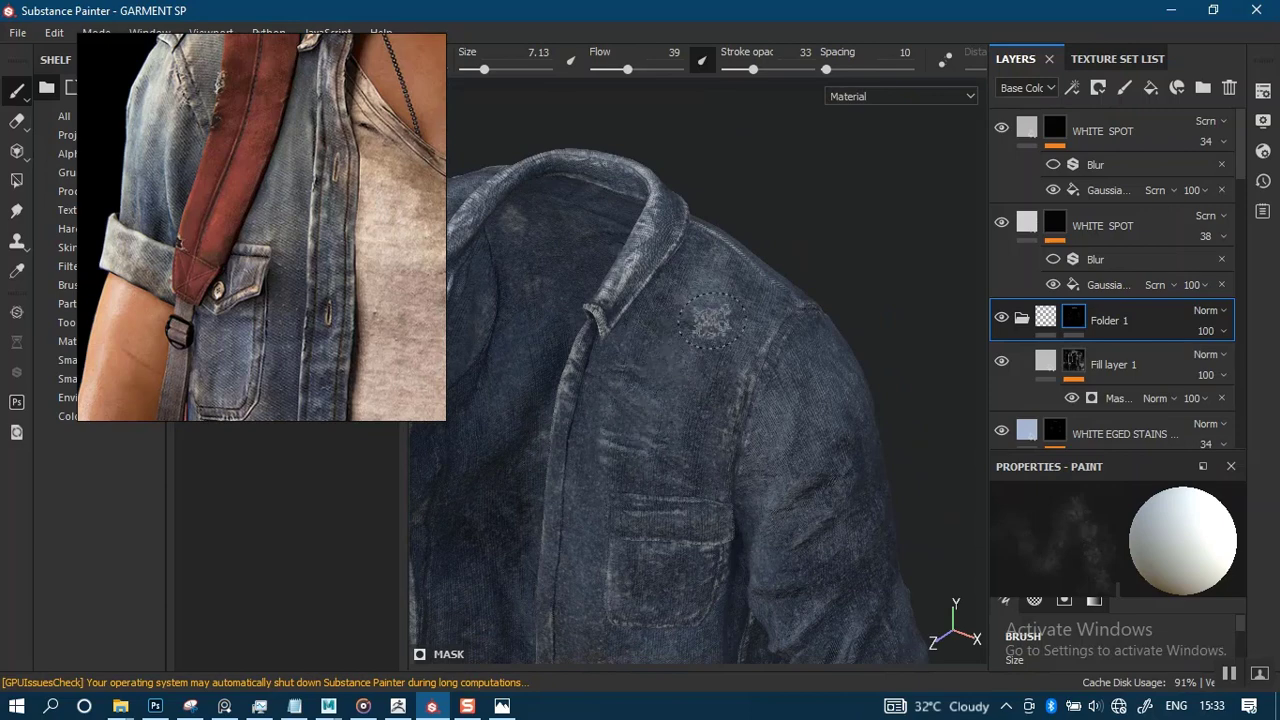
pyautogui.keyDown('alt'); pyautogui.moveTo(678, 317); pyautogui.dragTo(698, 259, button='middle'); pyautogui.keyUp('alt')
pyautogui.keyDown('alt'); pyautogui.moveTo(700, 400); pyautogui.dragTo(726, 474, button='right'); pyautogui.keyUp('alt')
pyautogui.keyDown('alt'); pyautogui.moveTo(690, 410); pyautogui.dragTo(714, 391); pyautogui.keyUp('alt')
# Swap the mask brush to black and tone down the wear around the right chest and shoulder seam.
pyautogui.press('x')
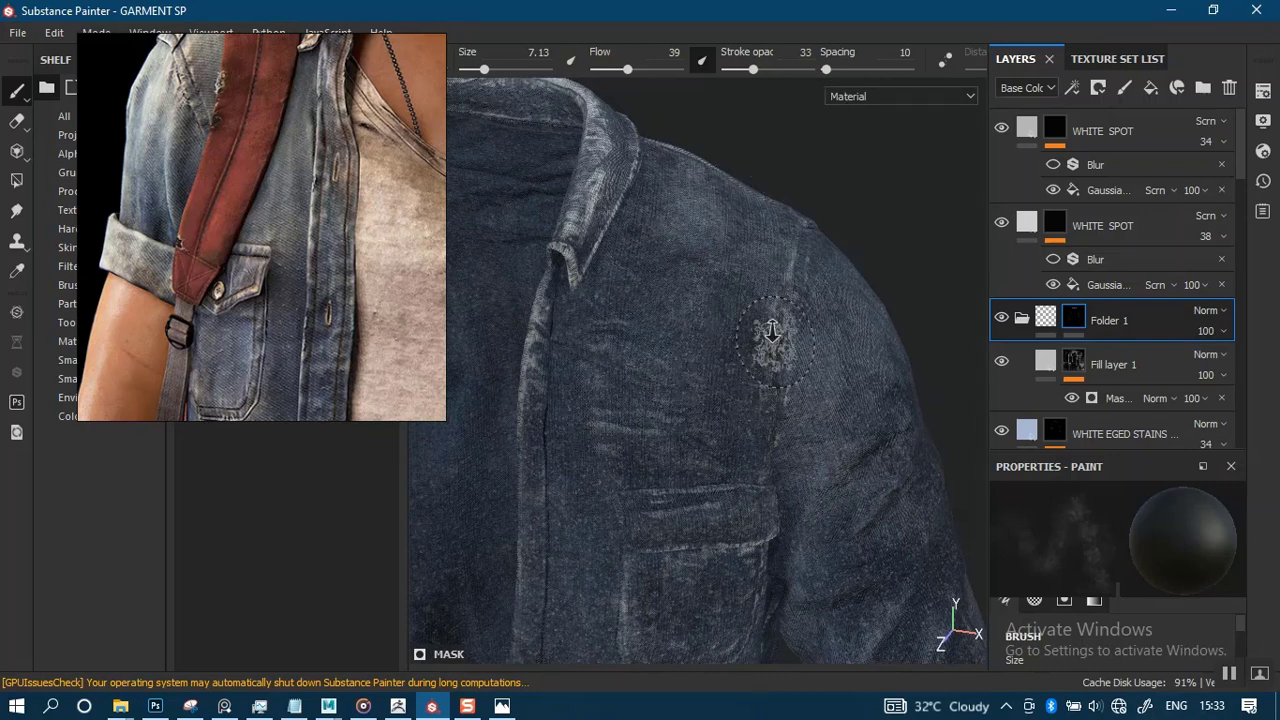
pyautogui.keyDown('alt'); pyautogui.moveTo(769, 340); pyautogui.dragTo(759, 112, button='right'); pyautogui.keyUp('alt')
pyautogui.keyDown('alt'); pyautogui.moveTo(687, 469); pyautogui.dragTo(650, 316, button='middle'); pyautogui.keyUp('alt')
pyautogui.keyDown('alt'); pyautogui.moveTo(816, 320); pyautogui.dragTo(686, 271); pyautogui.keyUp('alt')
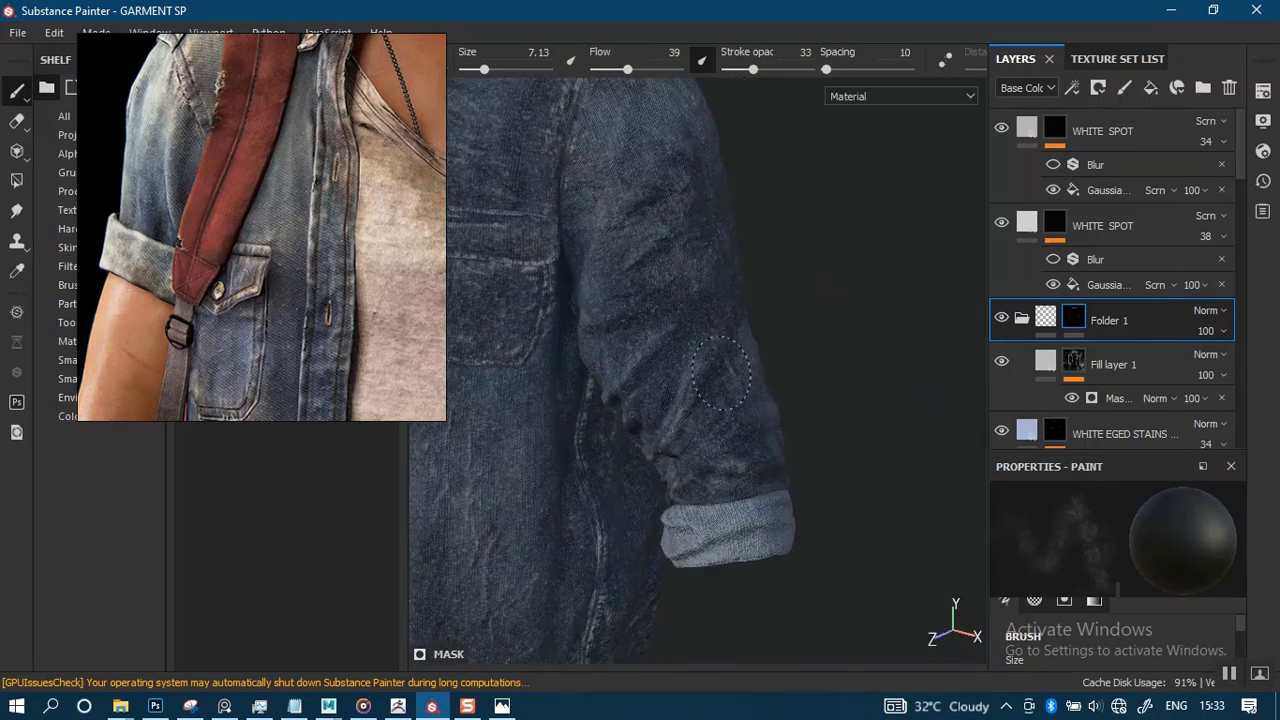
# Swap the mask brush back to white, lower the stroke opacity to 25 and fade the right sleeve's upper area and folds.
pyautogui.press('x')
pyautogui.keyDown('alt'); pyautogui.moveTo(742, 372); pyautogui.dragTo(695, 390); pyautogui.keyUp('alt')
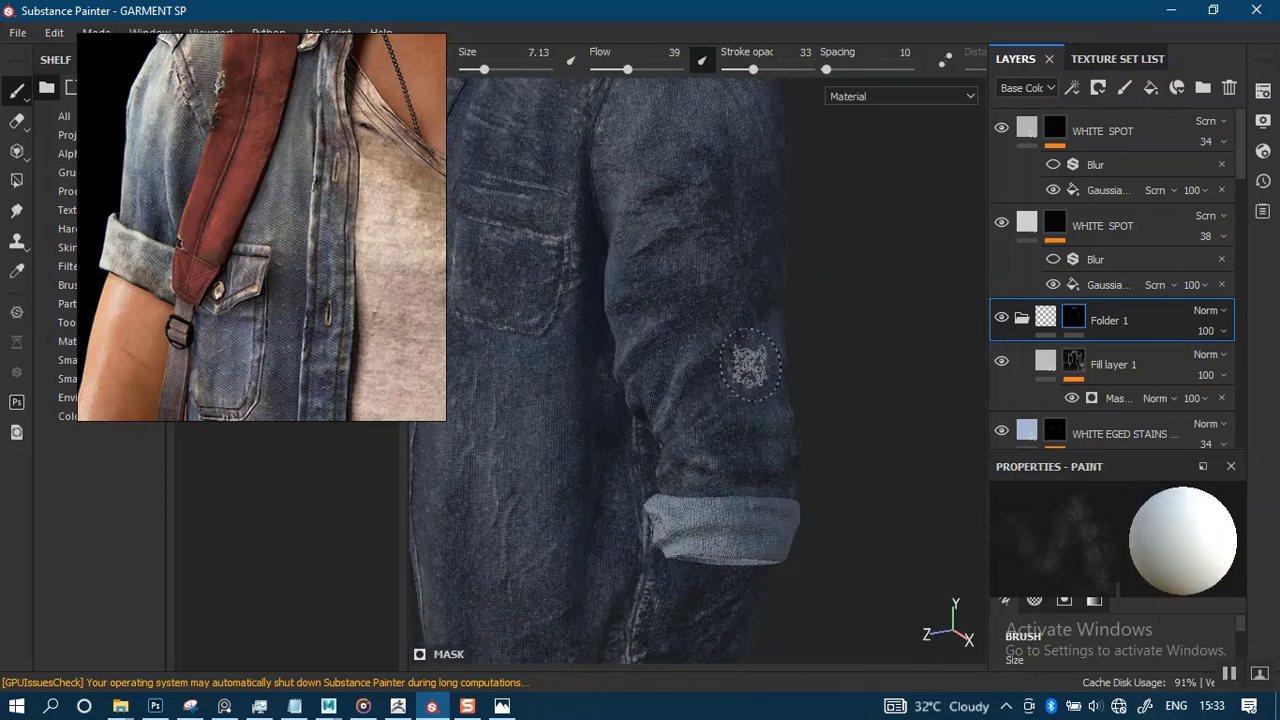
pyautogui.keyDown('shift'); pyautogui.moveTo(740, 348); pyautogui.dragTo(786, 348, button='right'); pyautogui.keyUp('shift')
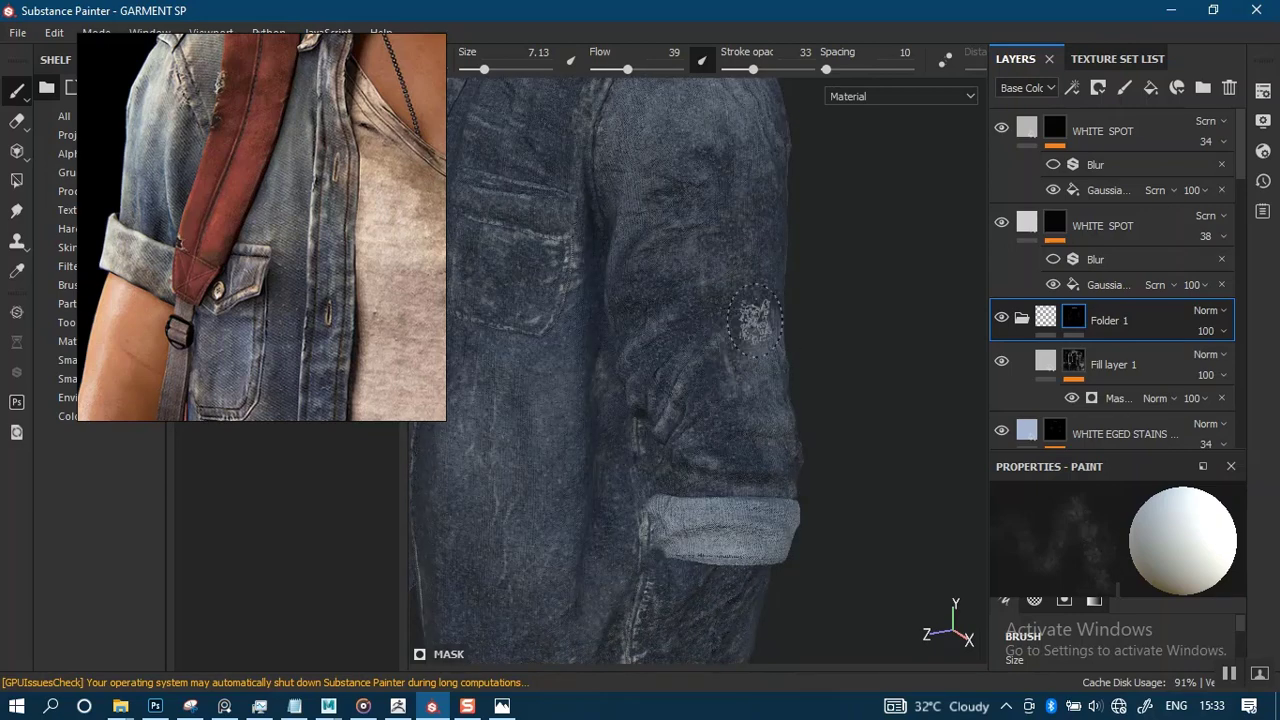
pyautogui.keyDown('alt'); pyautogui.moveTo(741, 271); pyautogui.dragTo(768, 160); pyautogui.keyUp('alt')
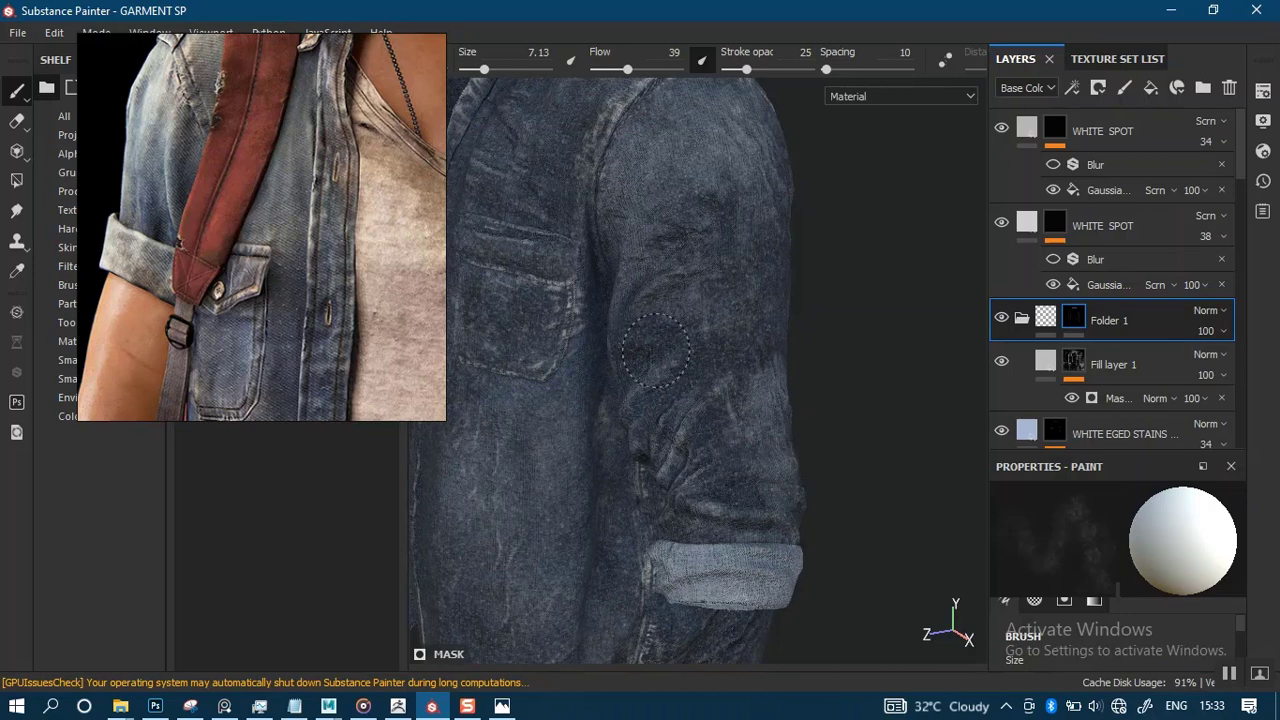
pyautogui.keyDown('alt'); pyautogui.moveTo(660, 340); pyautogui.dragTo(777, 286); pyautogui.keyUp('alt')
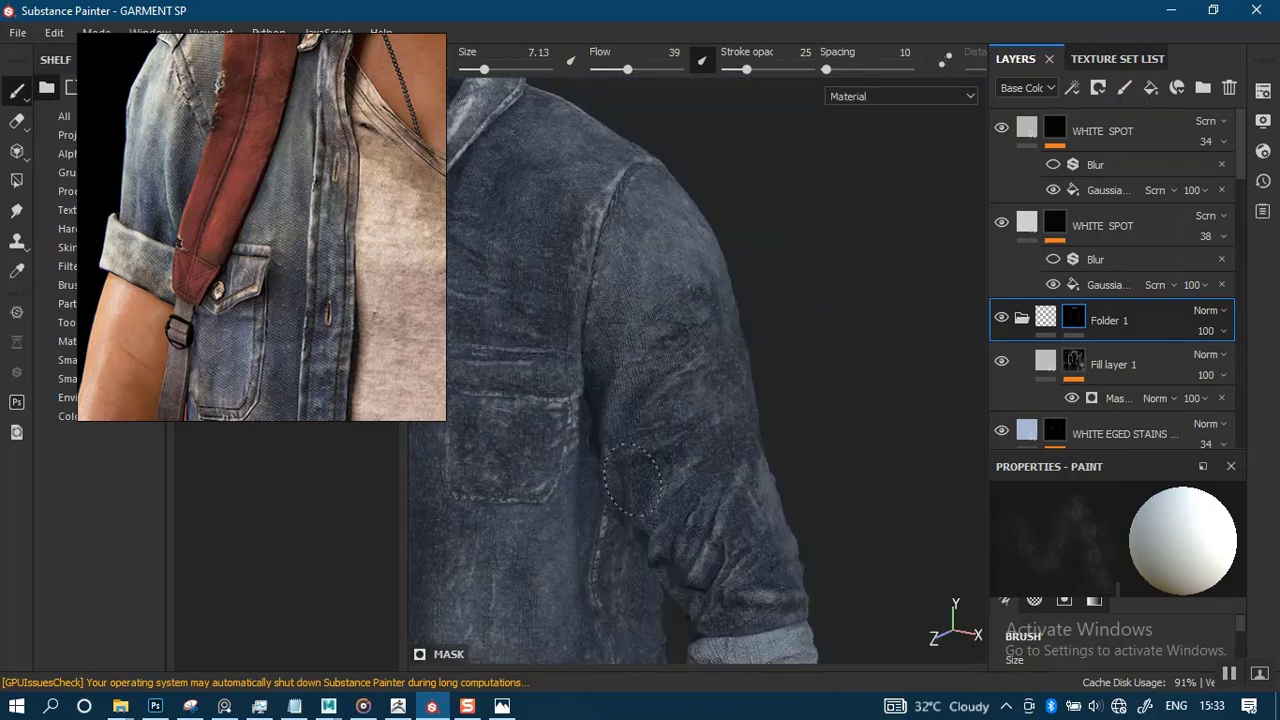
# Paint soft wear over the right sleeve's creases just above the rolled cuff.
pyautogui.keyDown('alt'); pyautogui.moveTo(735, 535); pyautogui.dragTo(757, 171); pyautogui.keyUp('alt')
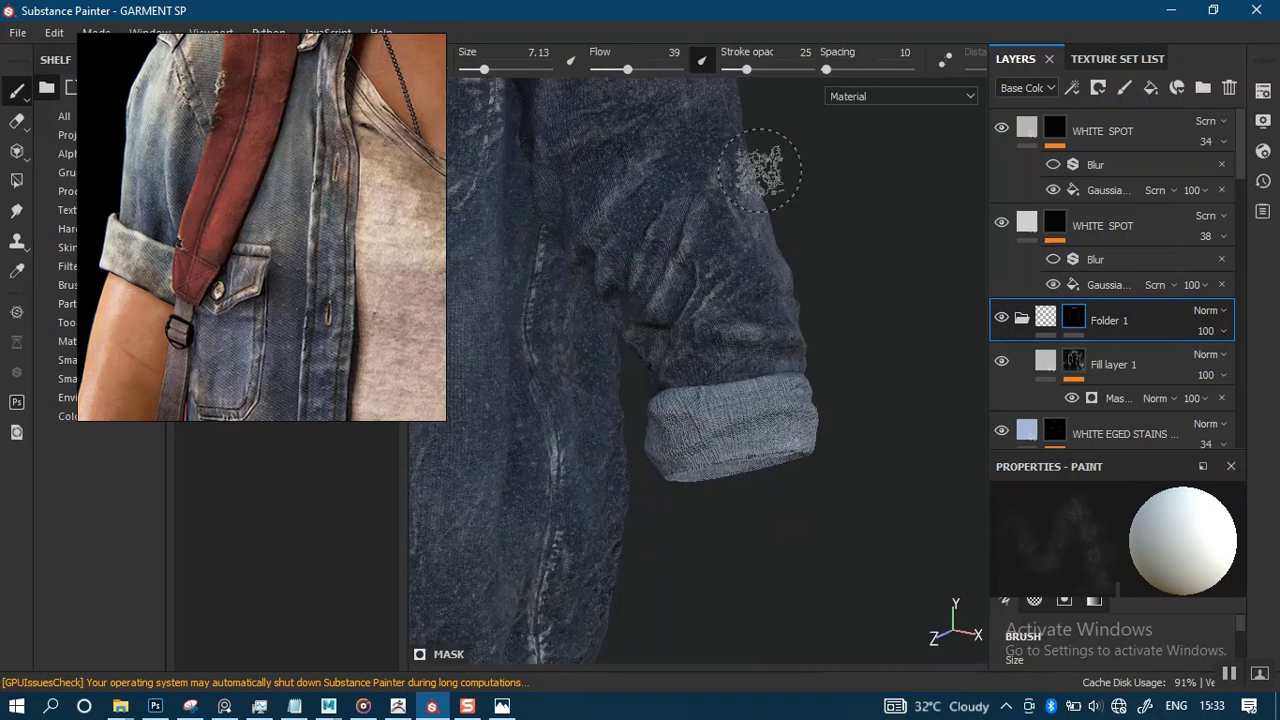
pyautogui.keyDown('alt'); pyautogui.moveTo(768, 275); pyautogui.dragTo(800, 410); pyautogui.keyUp('alt')
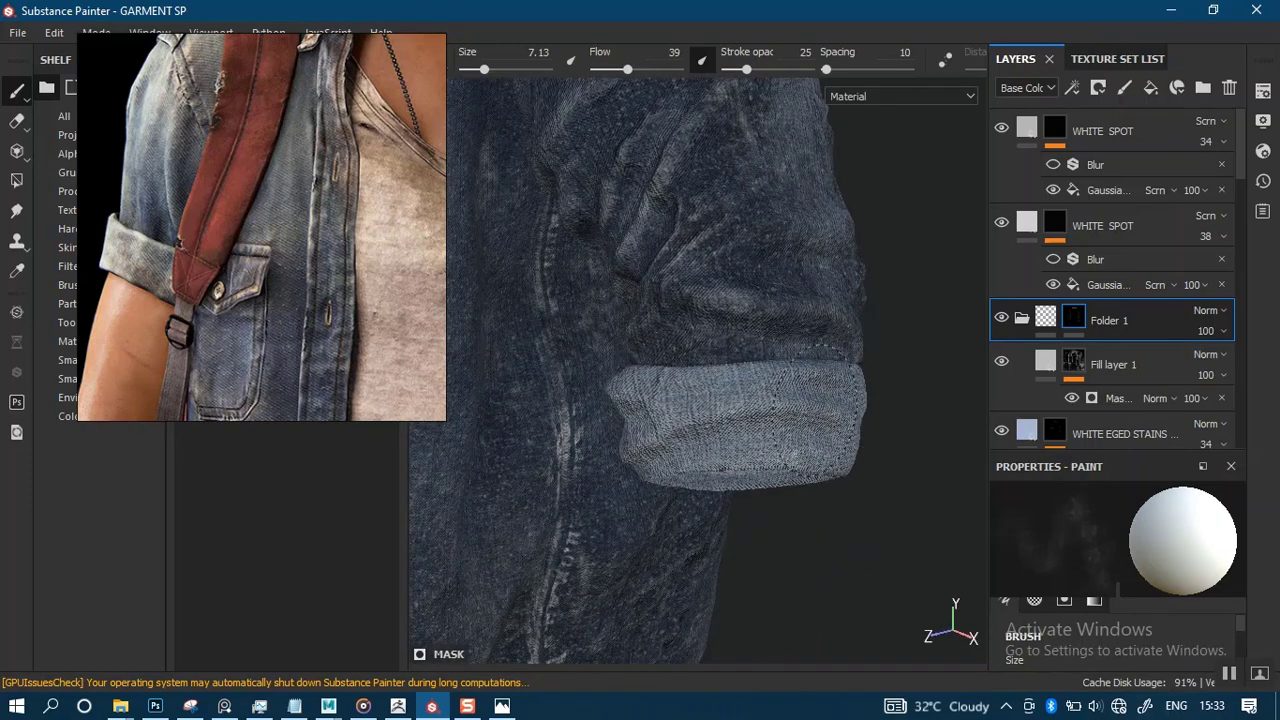
pyautogui.keyDown('alt'); pyautogui.moveTo(909, 380); pyautogui.dragTo(620, 362); pyautogui.keyUp('alt')
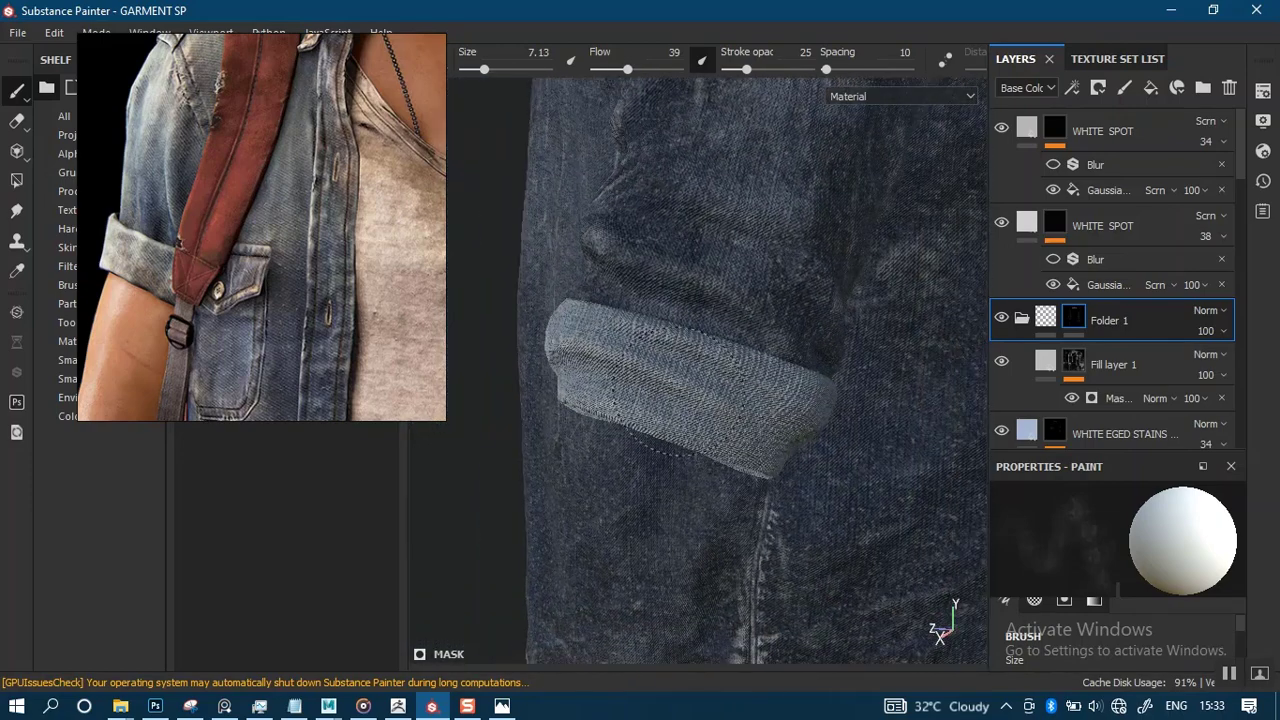
pyautogui.scroll(-2, 840, 425)
pyautogui.keyDown('alt'); pyautogui.moveTo(600, 423); pyautogui.dragTo(731, 428); pyautogui.keyUp('alt')
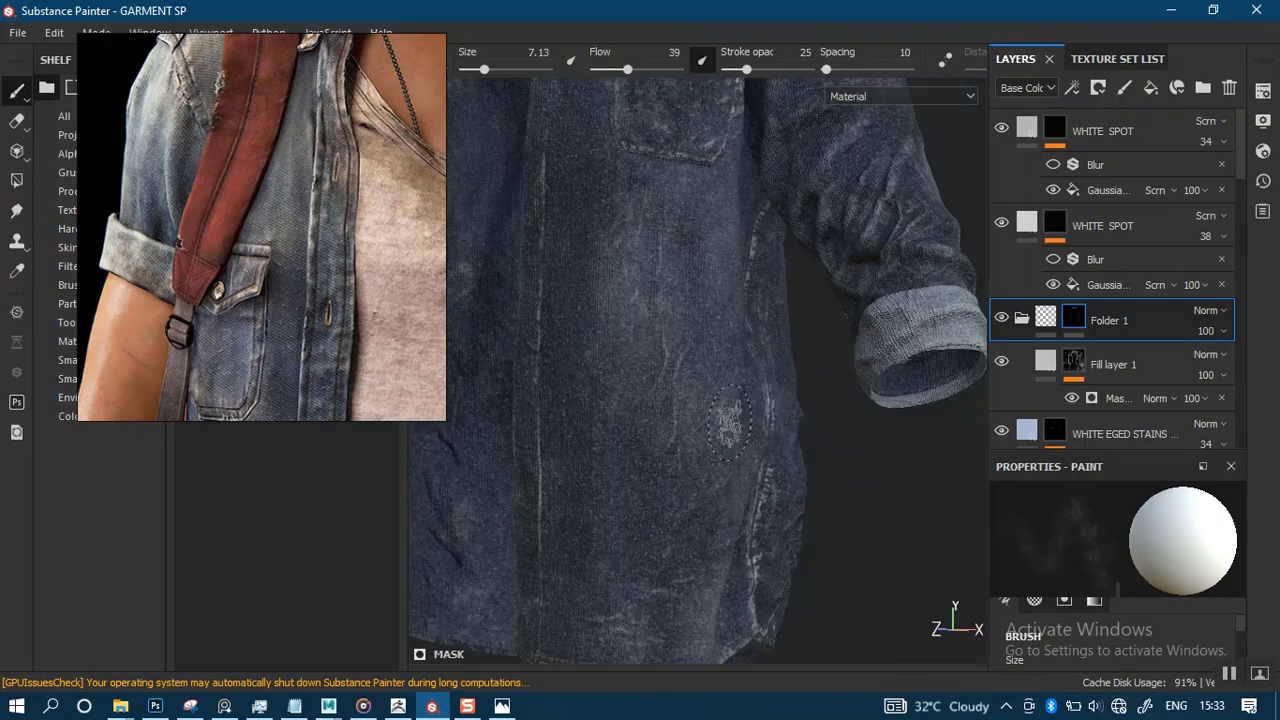
# Raise the stroke opacity to 70 and paint wear around the left sleeve's rolled cuff and the fabric just above it.
pyautogui.scroll(2, 731, 428)
pyautogui.keyDown('alt'); pyautogui.moveTo(731, 428); pyautogui.dragTo(1060, 452, button='middle'); pyautogui.keyUp('alt')
pyautogui.scroll(2, 733, 398)
pyautogui.keyDown('shift'); pyautogui.moveTo(786, 438); pyautogui.dragTo(755, 454, button='right'); pyautogui.keyUp('shift')
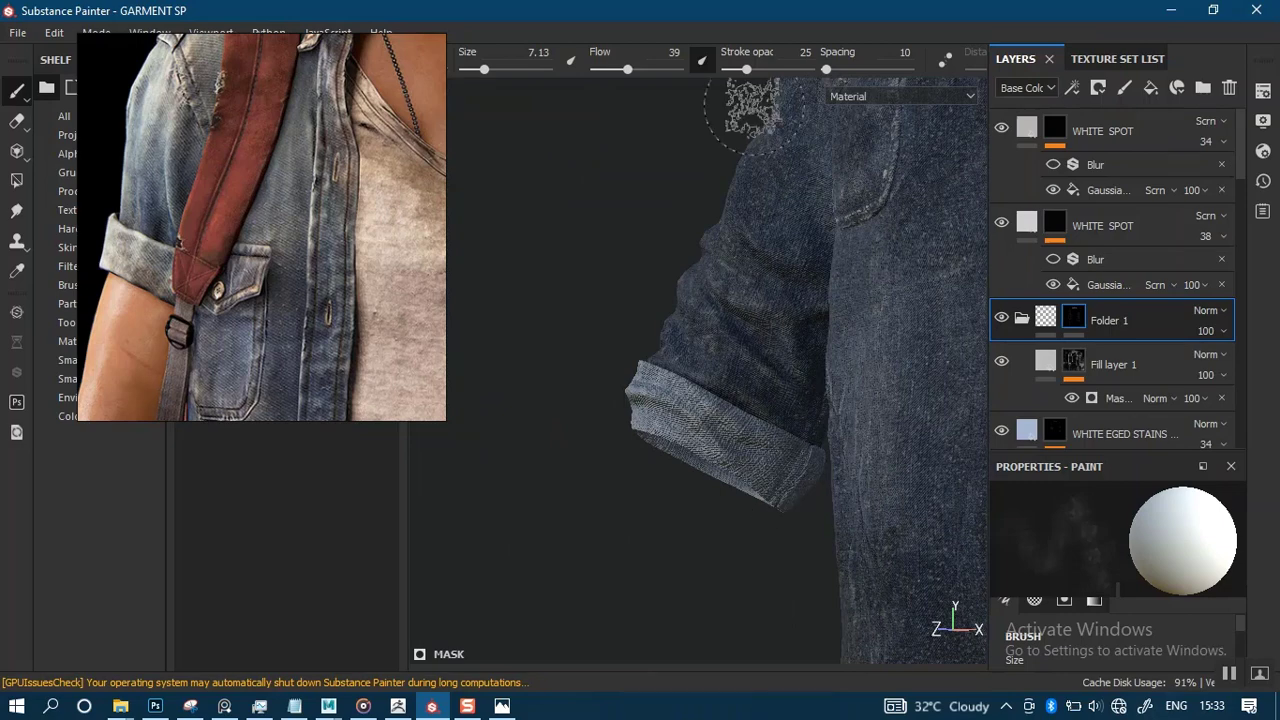
pyautogui.click(785, 68)
pyautogui.keyDown('alt'); pyautogui.moveTo(708, 480); pyautogui.dragTo(798, 536); pyautogui.keyUp('alt')
pyautogui.keyDown('alt'); pyautogui.moveTo(798, 536); pyautogui.dragTo(804, 524, button='right'); pyautogui.keyUp('alt')
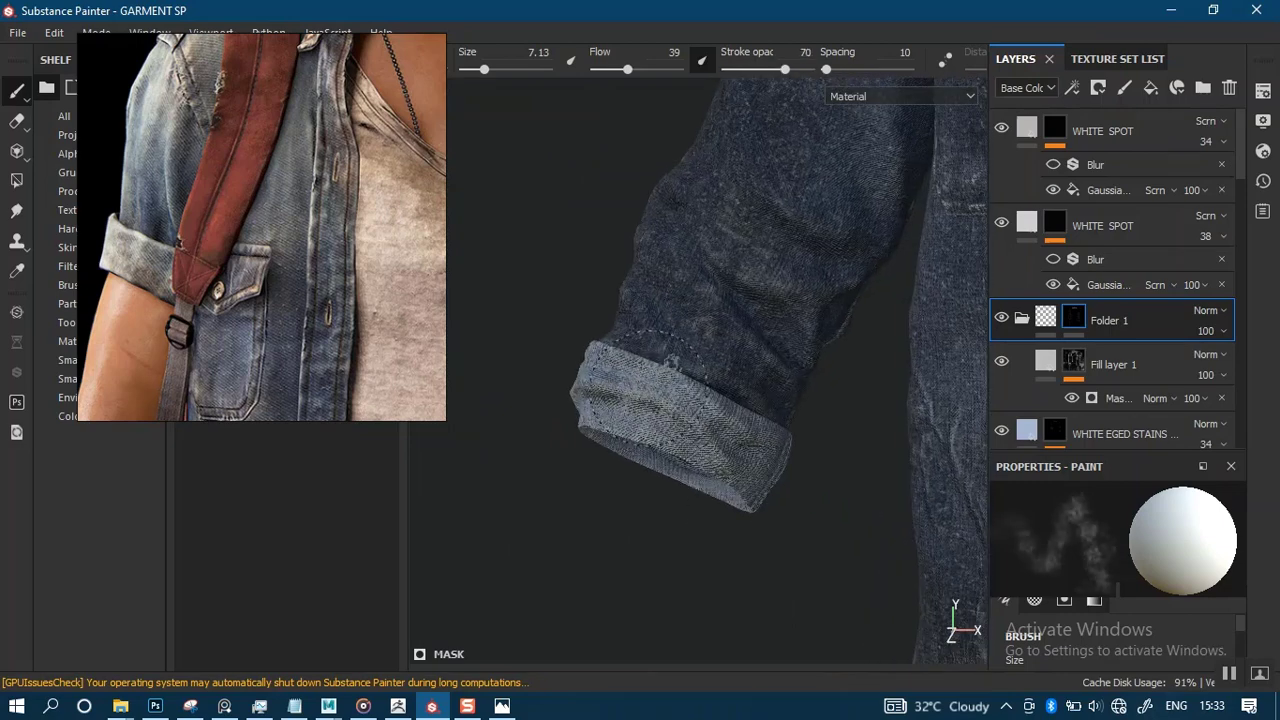
pyautogui.keyDown('alt'); pyautogui.moveTo(823, 466); pyautogui.dragTo(900, 470); pyautogui.keyUp('alt')
pyautogui.scroll(-1, 770, 300)
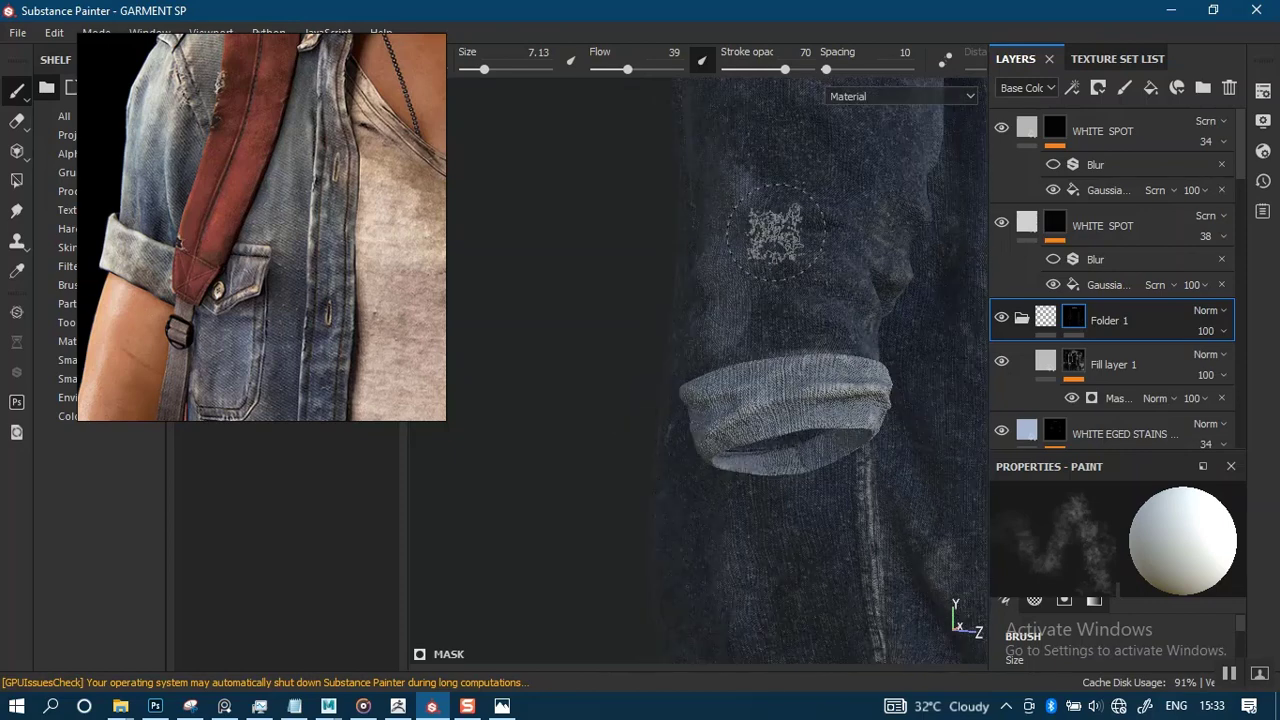
pyautogui.keyDown('alt'); pyautogui.moveTo(777, 234); pyautogui.dragTo(540, 310, button='middle'); pyautogui.keyUp('alt')
pyautogui.scroll(-1, 780, 372)
pyautogui.keyDown('alt'); pyautogui.moveTo(757, 373); pyautogui.dragTo(694, 366); pyautogui.keyUp('alt')
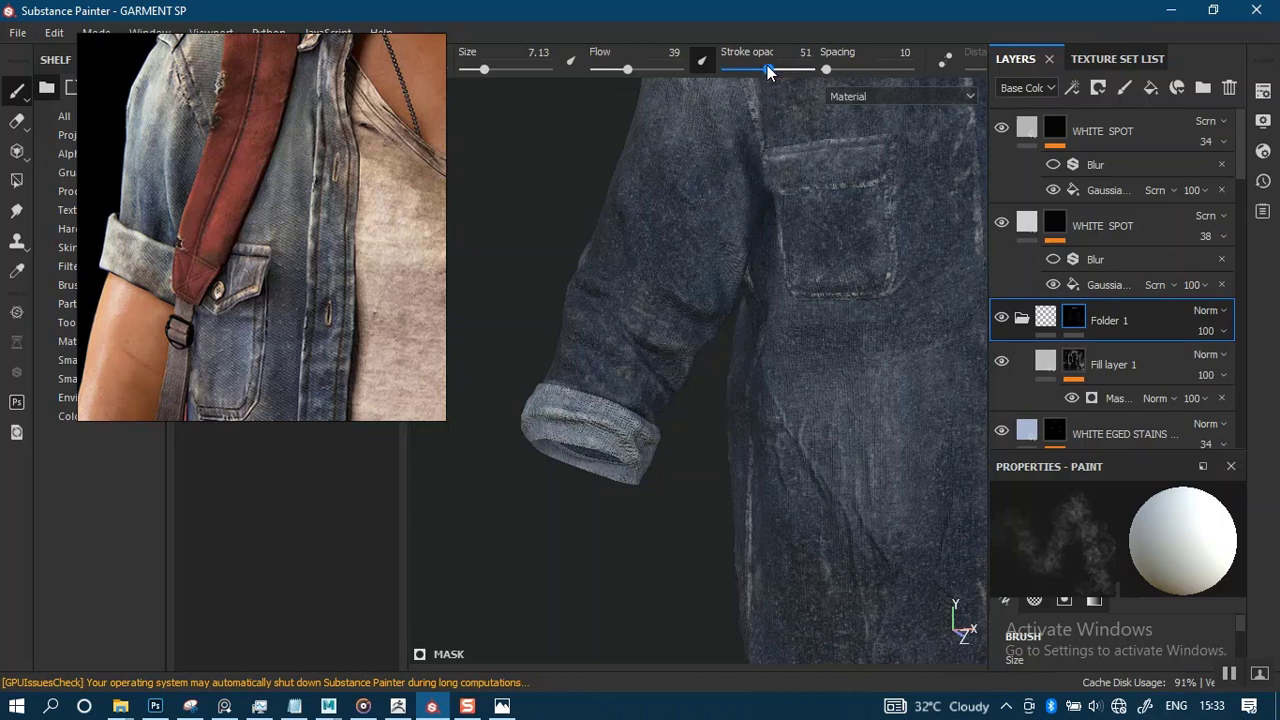
# Set the stroke opacity to 48 and add wear to the right sleeve's lower folds and rolled cuff.
pyautogui.moveTo(767, 65); pyautogui.dragTo(765, 65)
pyautogui.keyDown('alt'); pyautogui.moveTo(909, 321); pyautogui.dragTo(849, 326); pyautogui.keyUp('alt')
pyautogui.keyDown('alt'); pyautogui.moveTo(849, 326); pyautogui.dragTo(900, 330, button='right'); pyautogui.keyUp('alt')
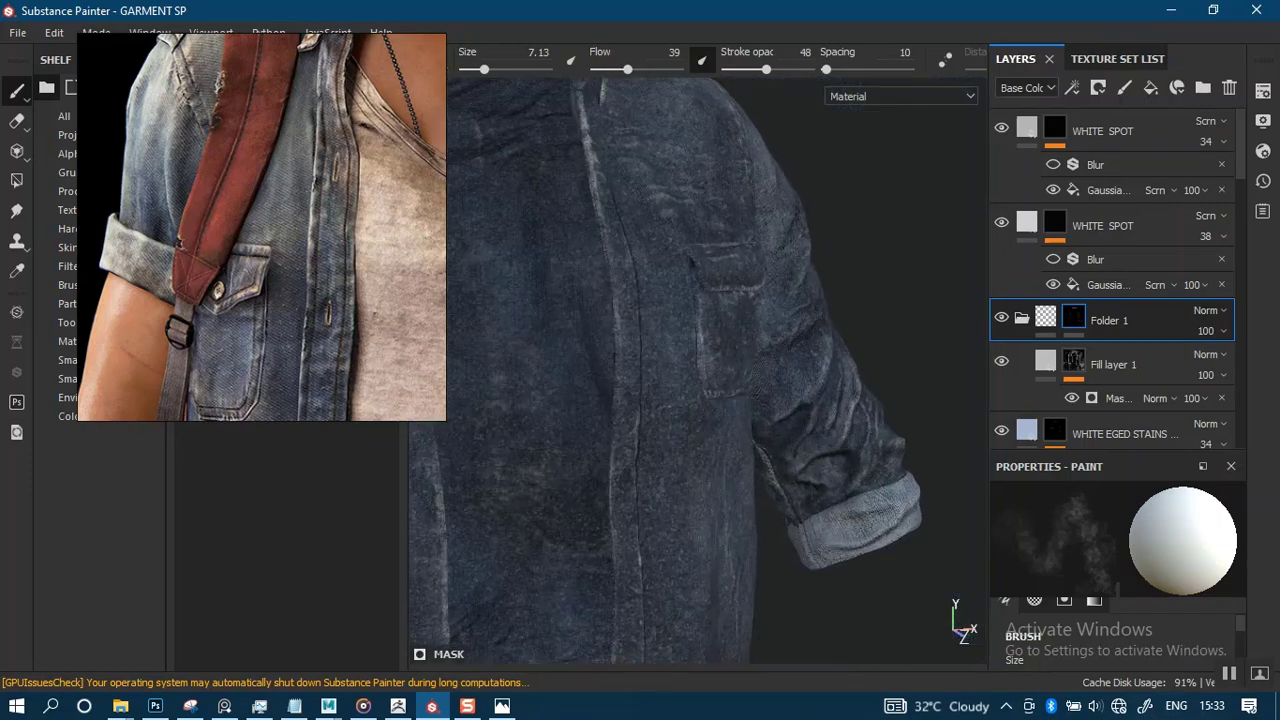
pyautogui.keyDown('alt'); pyautogui.moveTo(900, 330); pyautogui.dragTo(846, 534); pyautogui.keyUp('alt')
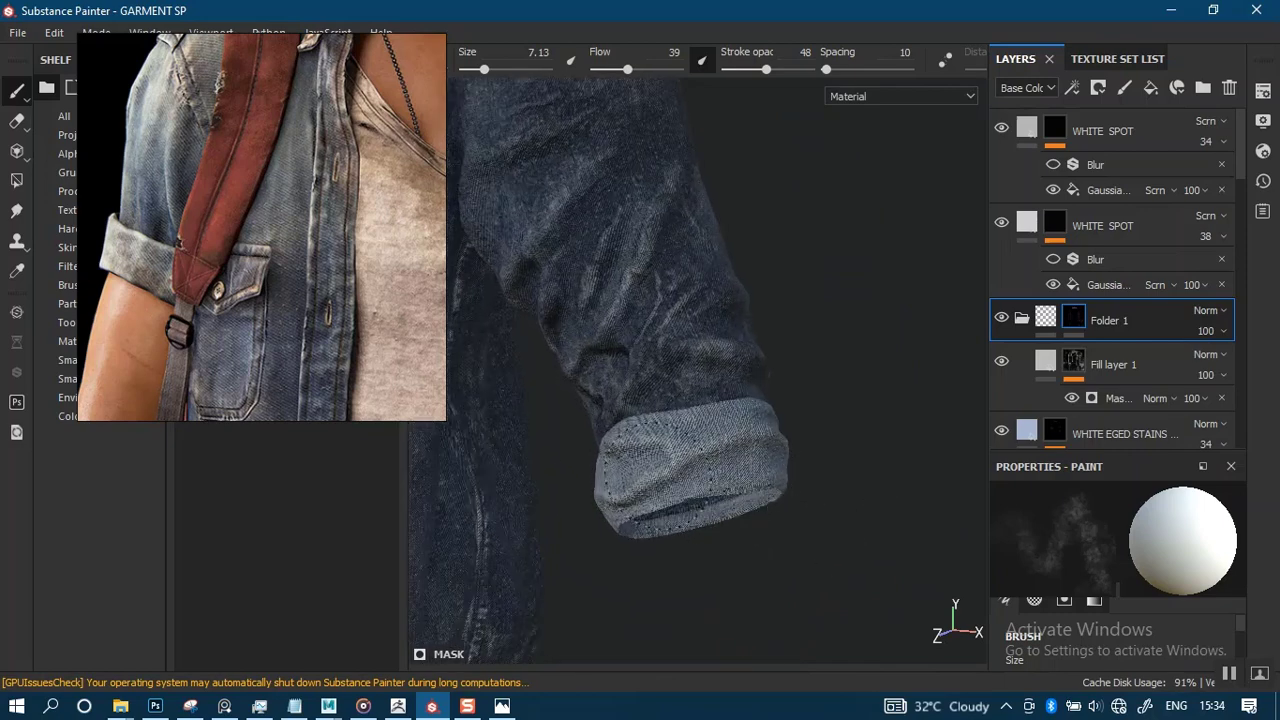
pyautogui.keyDown('alt'); pyautogui.moveTo(871, 414); pyautogui.dragTo(930, 400); pyautogui.keyUp('alt')
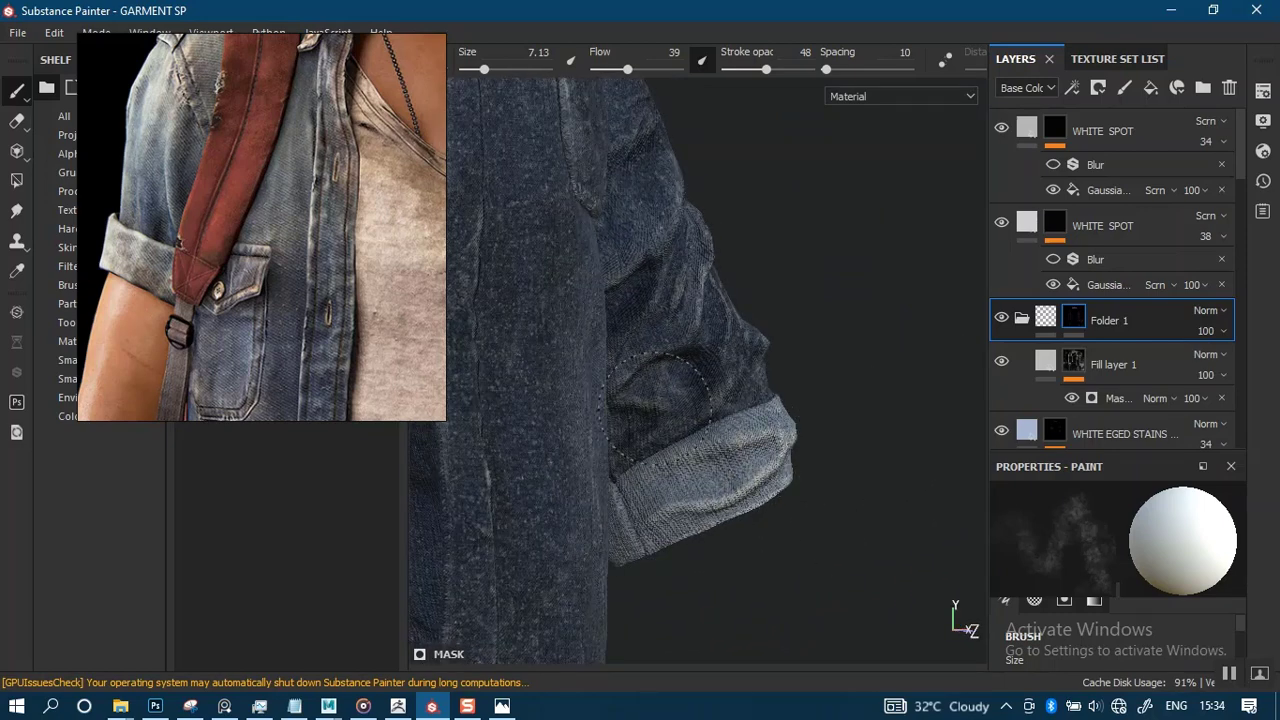
# Paint edge wear along the back of the collar, on its upper edge and lower seam.
pyautogui.keyDown('alt'); pyautogui.moveTo(816, 273); pyautogui.dragTo(660, 390, button='right'); pyautogui.keyUp('alt')
pyautogui.keyDown('alt'); pyautogui.moveTo(660, 390); pyautogui.dragTo(470, 410); pyautogui.keyUp('alt')
pyautogui.keyDown('alt'); pyautogui.moveTo(814, 172); pyautogui.dragTo(769, 371, button='middle'); pyautogui.keyUp('alt')
pyautogui.keyDown('alt'); pyautogui.moveTo(769, 371); pyautogui.dragTo(880, 345, button='right'); pyautogui.keyUp('alt')
pyautogui.keyDown('alt'); pyautogui.moveTo(880, 345); pyautogui.dragTo(783, 362); pyautogui.keyUp('alt')
pyautogui.keyDown('alt'); pyautogui.moveTo(783, 362); pyautogui.dragTo(717, 303, button='middle'); pyautogui.keyUp('alt')
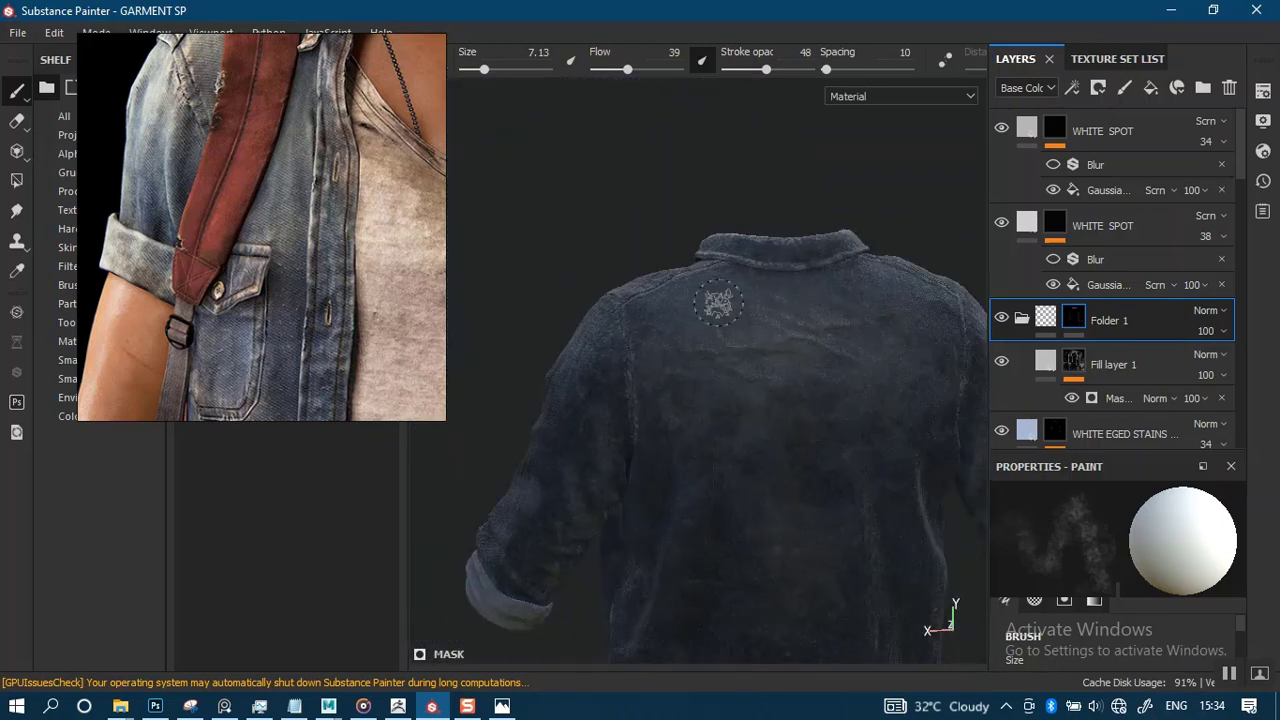
pyautogui.keyDown('shift'); pyautogui.moveTo(868, 378); pyautogui.dragTo(786, 383, button='right'); pyautogui.keyUp('shift')
pyautogui.moveTo(818, 325)
pyautogui.keyDown('alt'); pyautogui.mouseDown()
pyautogui.moveTo(729, 500)
pyautogui.moveTo(783, 360)
pyautogui.mouseUp(); pyautogui.keyUp('alt')
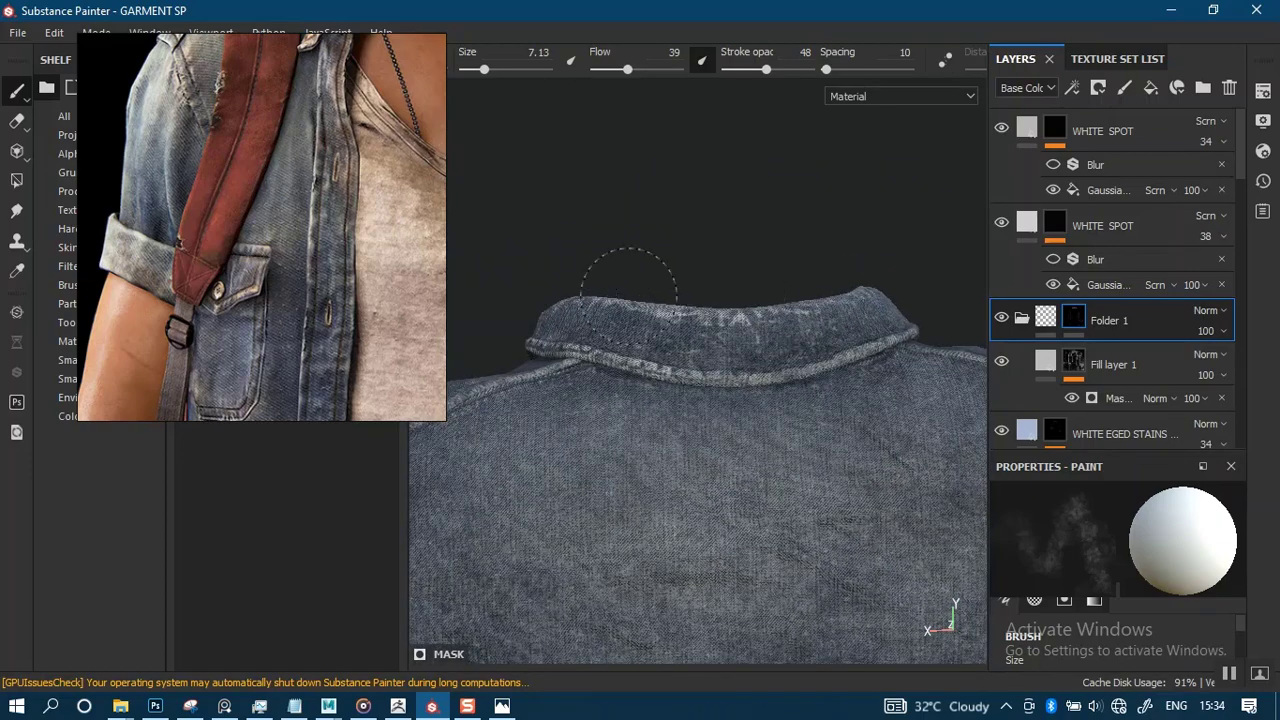
pyautogui.keyDown('alt'); pyautogui.moveTo(805, 353); pyautogui.dragTo(808, 331, button='middle'); pyautogui.keyUp('alt')
pyautogui.keyDown('alt'); pyautogui.moveTo(808, 331); pyautogui.dragTo(783, 263, button='right'); pyautogui.keyUp('alt')
# Set the stroke opacity to 40 and paint wear on the creases at the back of the left upper sleeve.
pyautogui.keyDown('alt'); pyautogui.moveTo(738, 350); pyautogui.dragTo(780, 320, button='middle'); pyautogui.keyUp('alt')
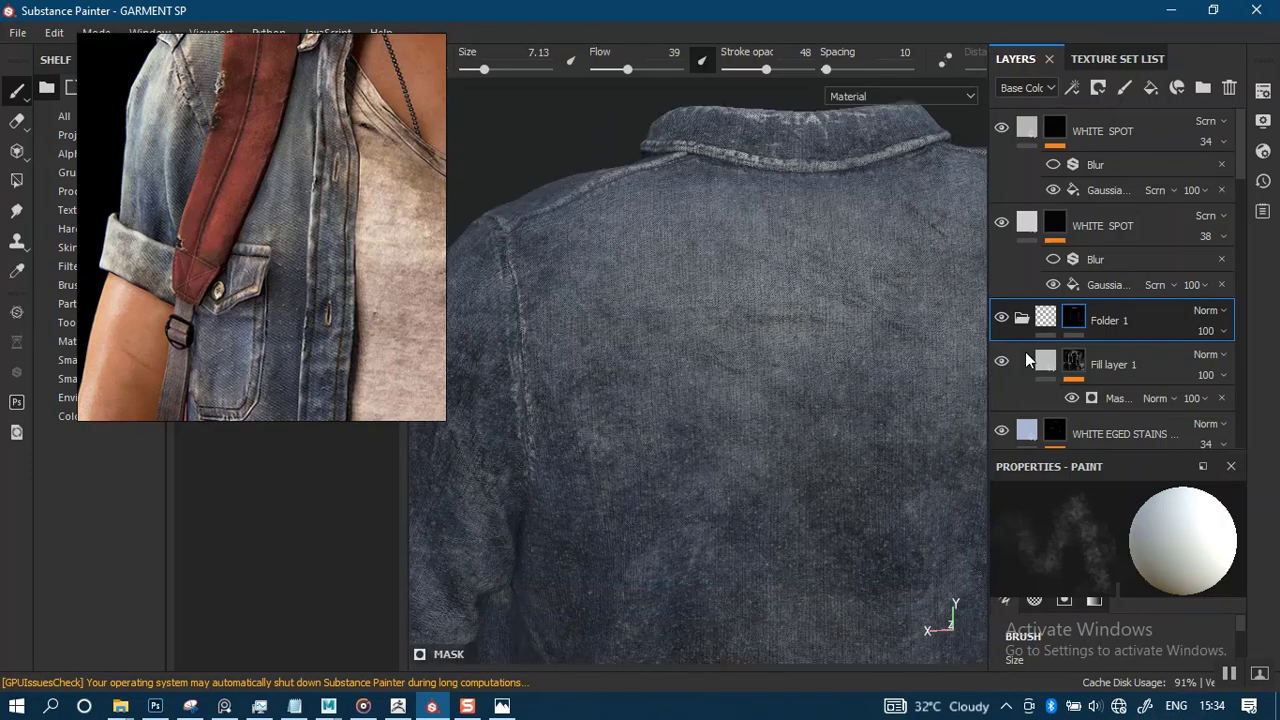
pyautogui.keyDown('alt'); pyautogui.moveTo(716, 500); pyautogui.dragTo(705, 401, button='middle'); pyautogui.keyUp('alt')
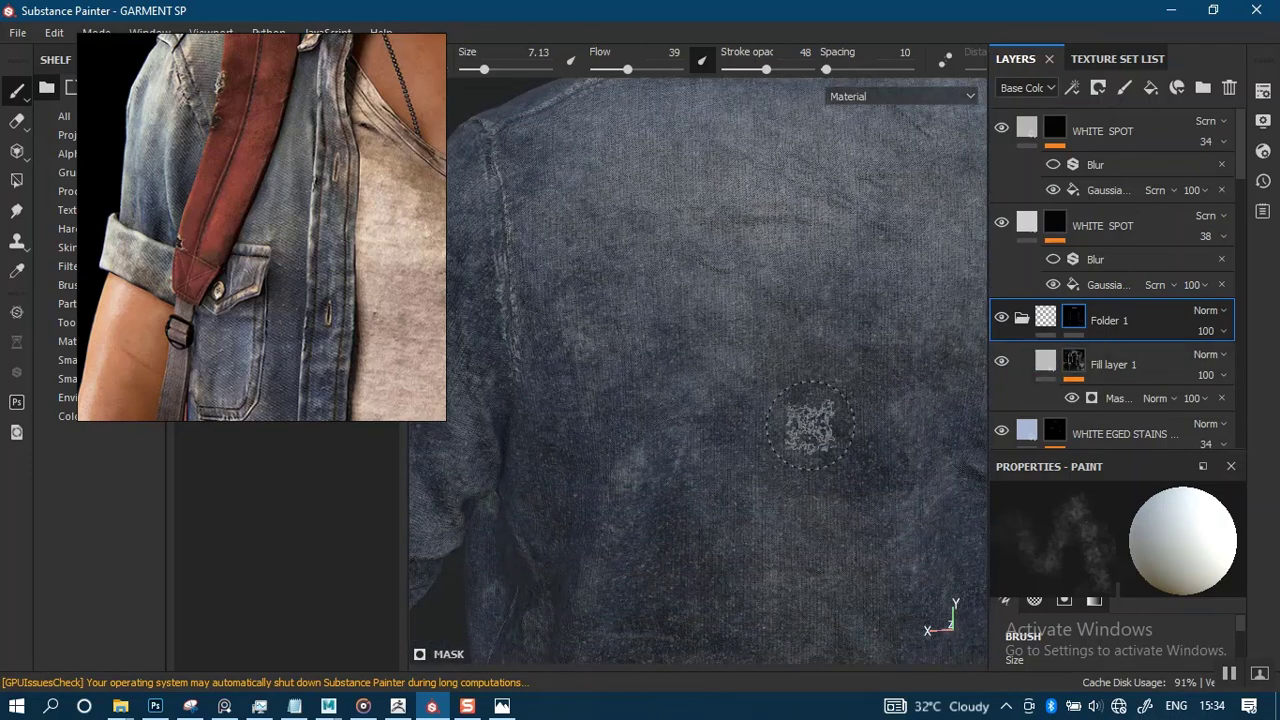
pyautogui.keyDown('alt'); pyautogui.moveTo(810, 425); pyautogui.dragTo(540, 385); pyautogui.keyUp('alt')
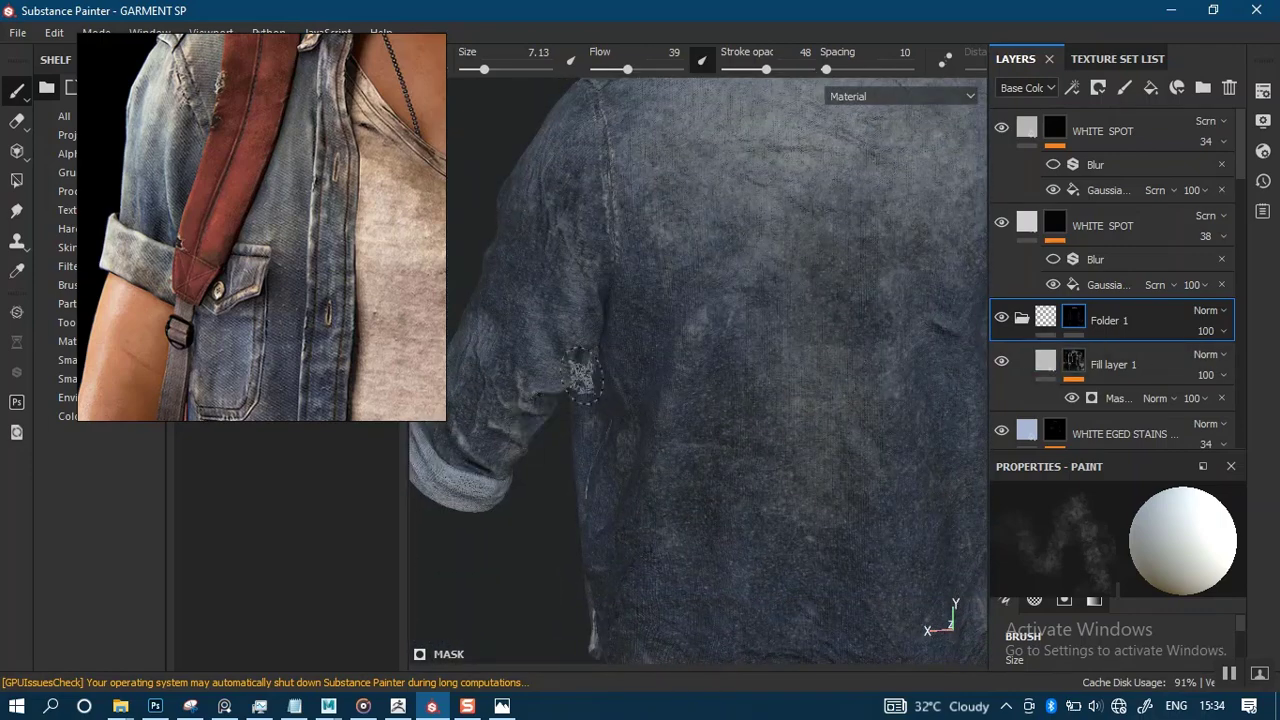
pyautogui.moveTo(755, 75); pyautogui.dragTo(759, 75)
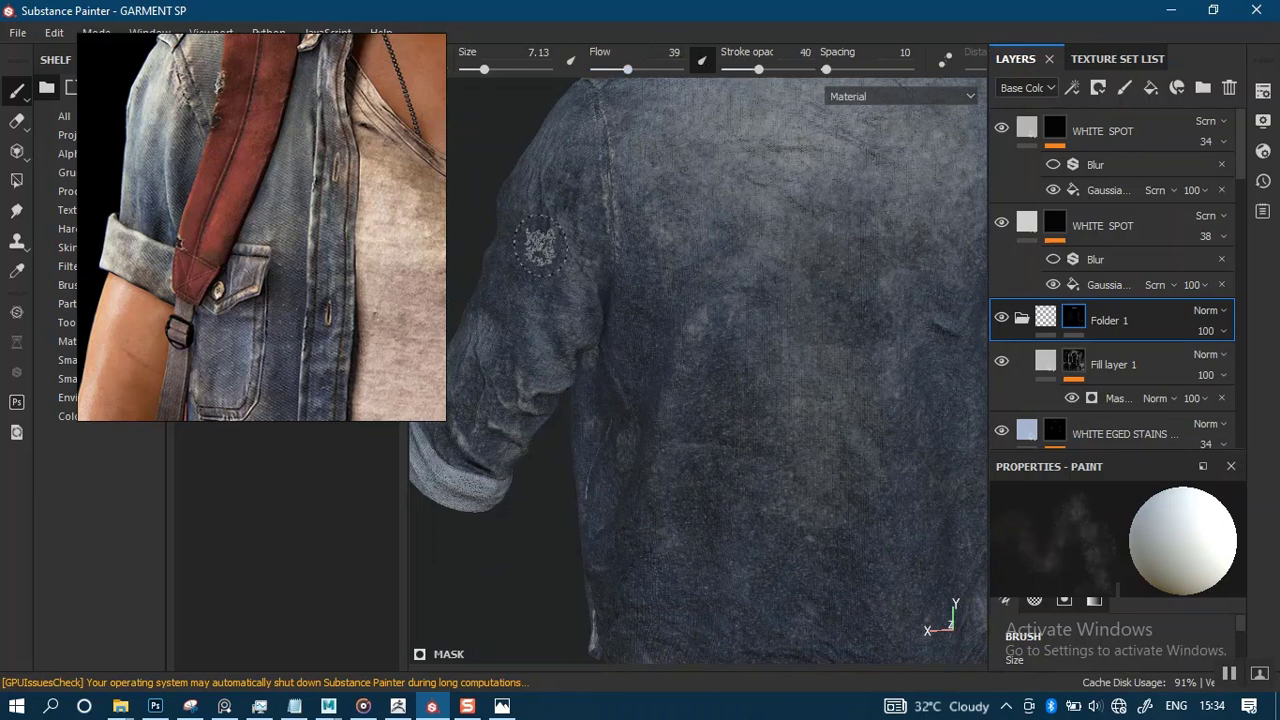
pyautogui.moveTo(685, 366)
pyautogui.keyDown('alt'); pyautogui.mouseDown()
pyautogui.moveTo(755, 455)
pyautogui.moveTo(860, 347)
pyautogui.mouseUp(); pyautogui.keyUp('alt')
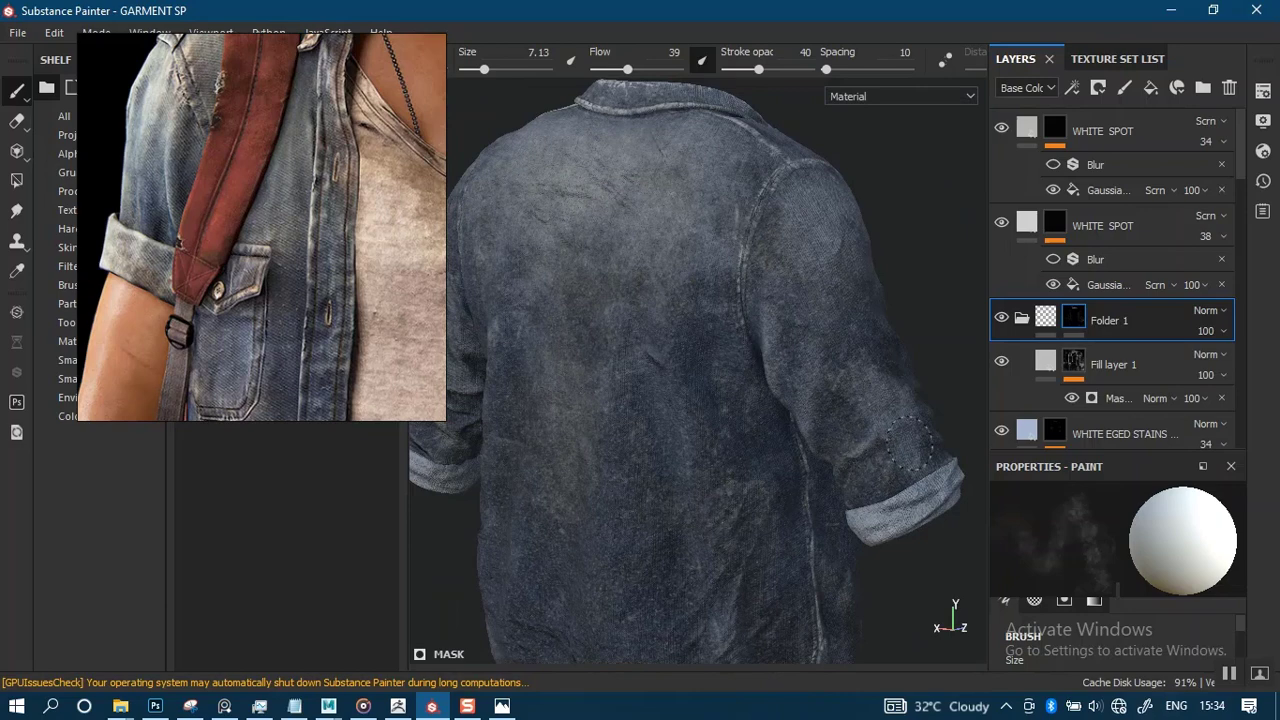
# Paint light wear over the creases on the lower back just above the hem.
pyautogui.keyDown('alt'); pyautogui.moveTo(668, 422); pyautogui.dragTo(712, 470); pyautogui.keyUp('alt')
pyautogui.keyDown('alt'); pyautogui.moveTo(712, 540); pyautogui.dragTo(717, 400, button='middle'); pyautogui.keyUp('alt')
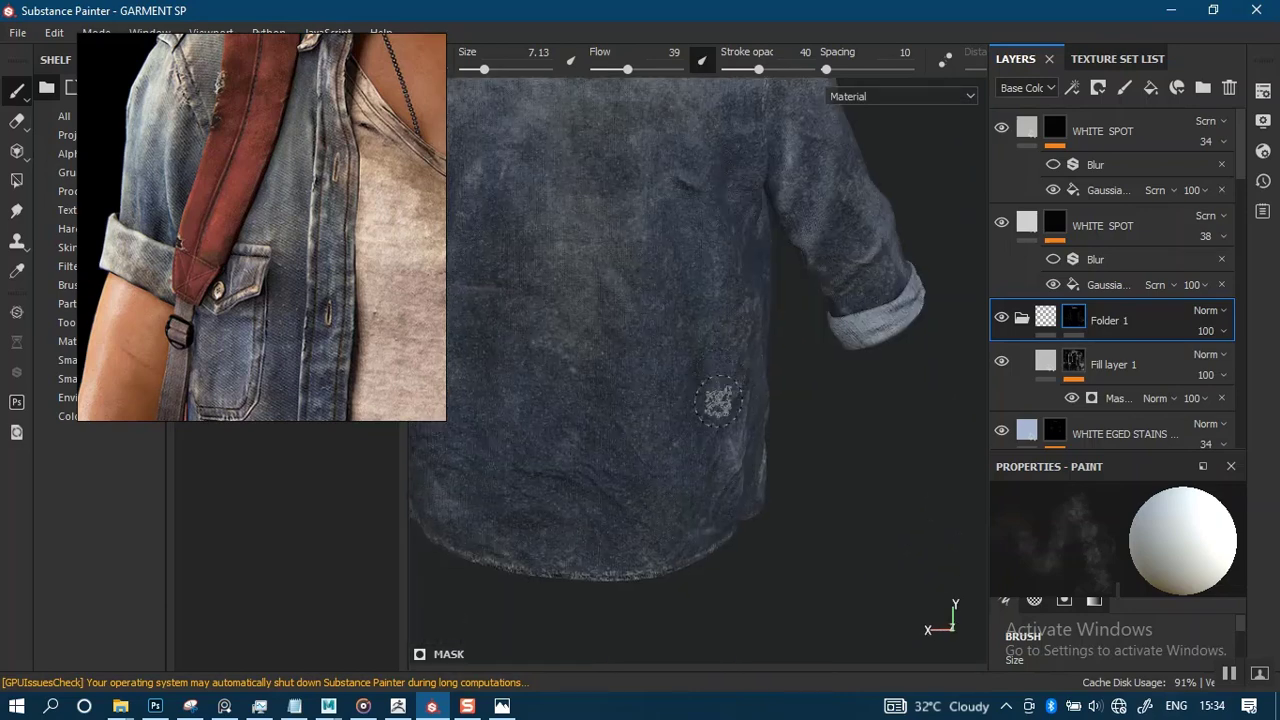
pyautogui.moveTo(690, 420)
pyautogui.keyDown('alt'); pyautogui.mouseDown()
pyautogui.moveTo(621, 390)
pyautogui.moveTo(715, 410)
pyautogui.moveTo(674, 423)
pyautogui.moveTo(663, 457)
pyautogui.mouseUp(); pyautogui.keyUp('alt')
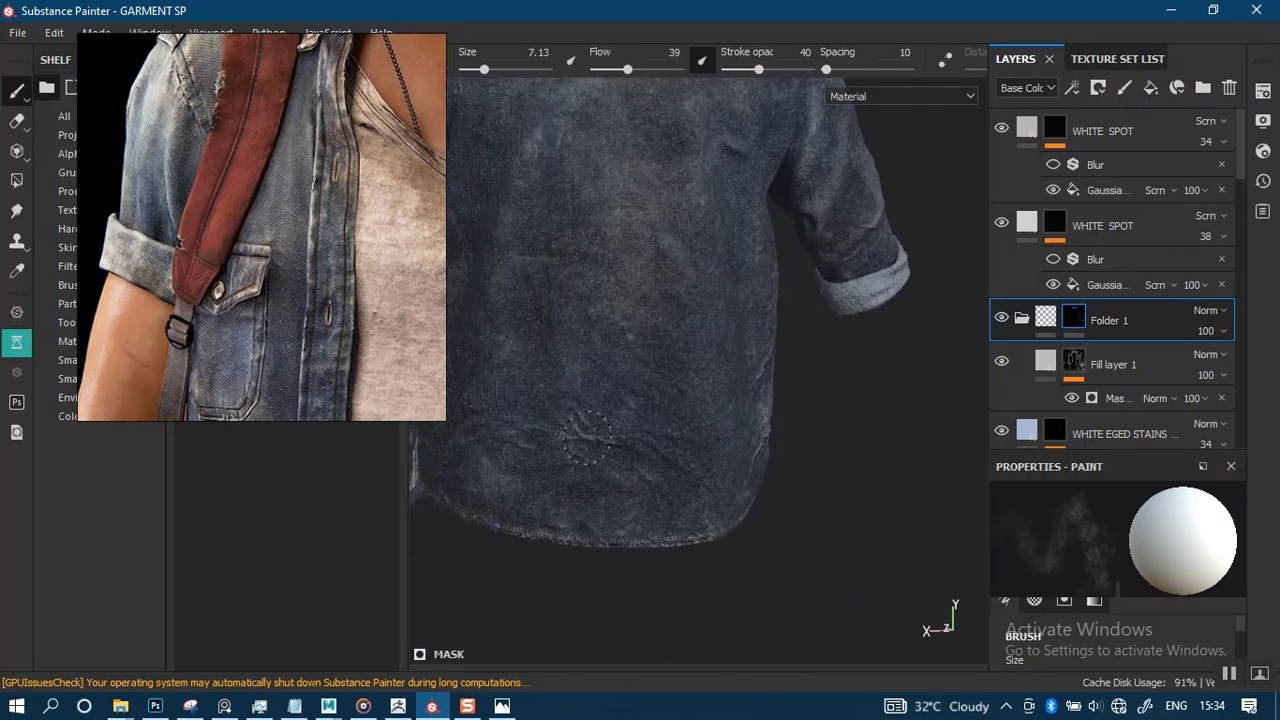
pyautogui.keyDown('alt'); pyautogui.moveTo(720, 422); pyautogui.dragTo(830, 470, button='right'); pyautogui.keyUp('alt')
pyautogui.keyDown('alt'); pyautogui.moveTo(600, 209); pyautogui.dragTo(580, 160, button='right'); pyautogui.keyUp('alt')
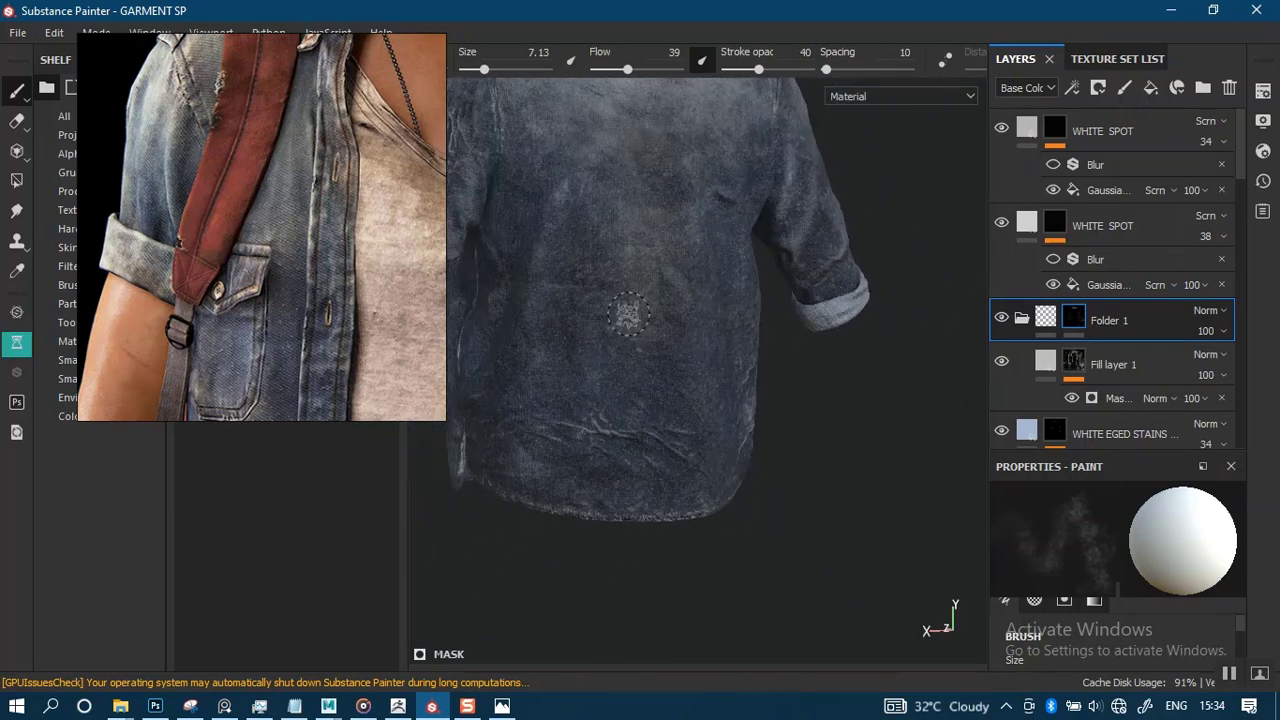
pyautogui.keyDown('alt'); pyautogui.moveTo(628, 314); pyautogui.dragTo(756, 372, button='middle'); pyautogui.keyUp('alt')
pyautogui.keyDown('alt'); pyautogui.moveTo(760, 411); pyautogui.dragTo(798, 480, button='right'); pyautogui.keyUp('alt')
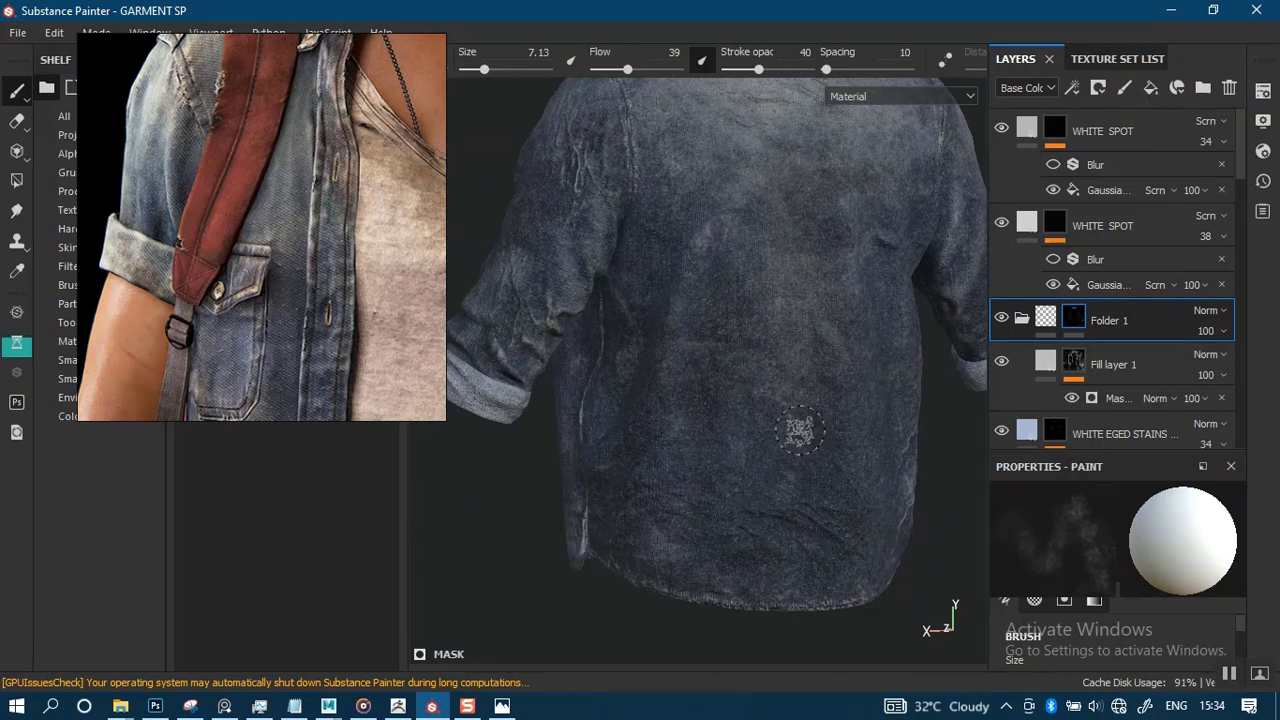
# Set the stroke opacity to 27 and paint fainter wear along the folds of the lower back.
pyautogui.moveTo(757, 70); pyautogui.dragTo(747, 68)
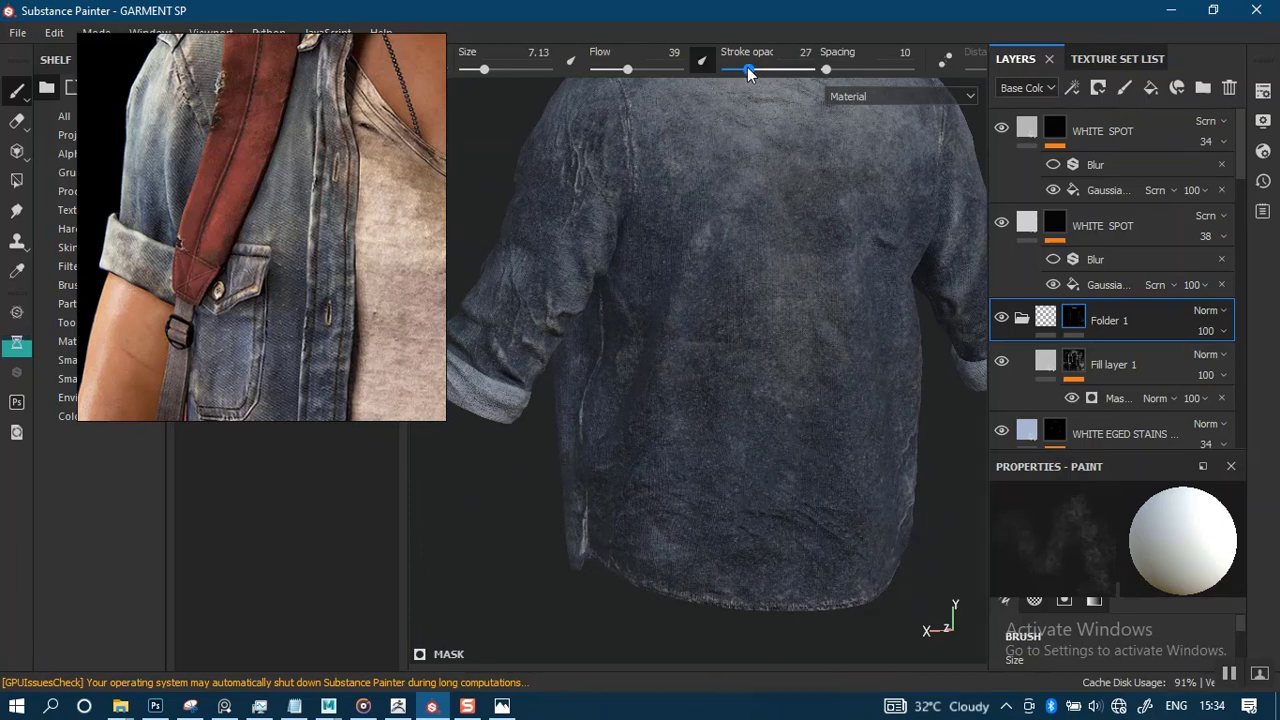
pyautogui.keyDown('alt'); pyautogui.moveTo(773, 422); pyautogui.dragTo(725, 326, button='middle'); pyautogui.keyUp('alt')
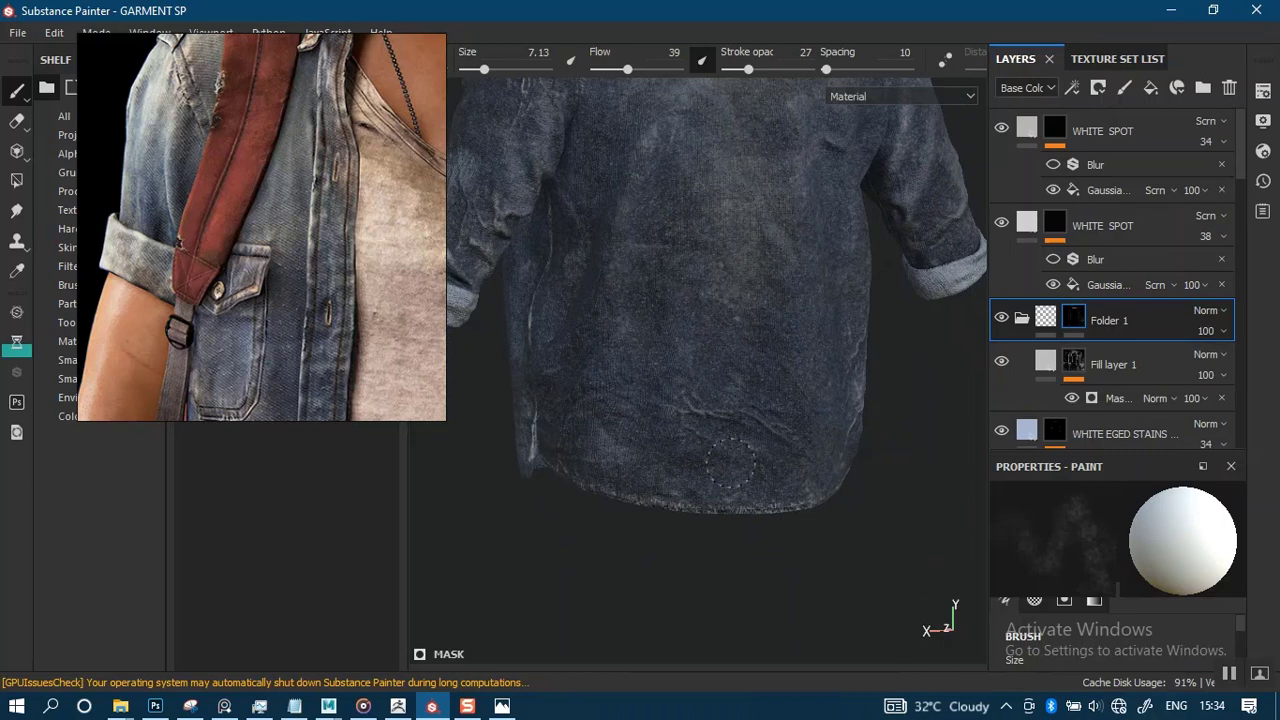
pyautogui.moveTo(855, 378)
pyautogui.keyDown('alt'); pyautogui.mouseDown()
pyautogui.moveTo(611, 376)
pyautogui.moveTo(725, 398)
pyautogui.mouseUp(); pyautogui.keyUp('alt')
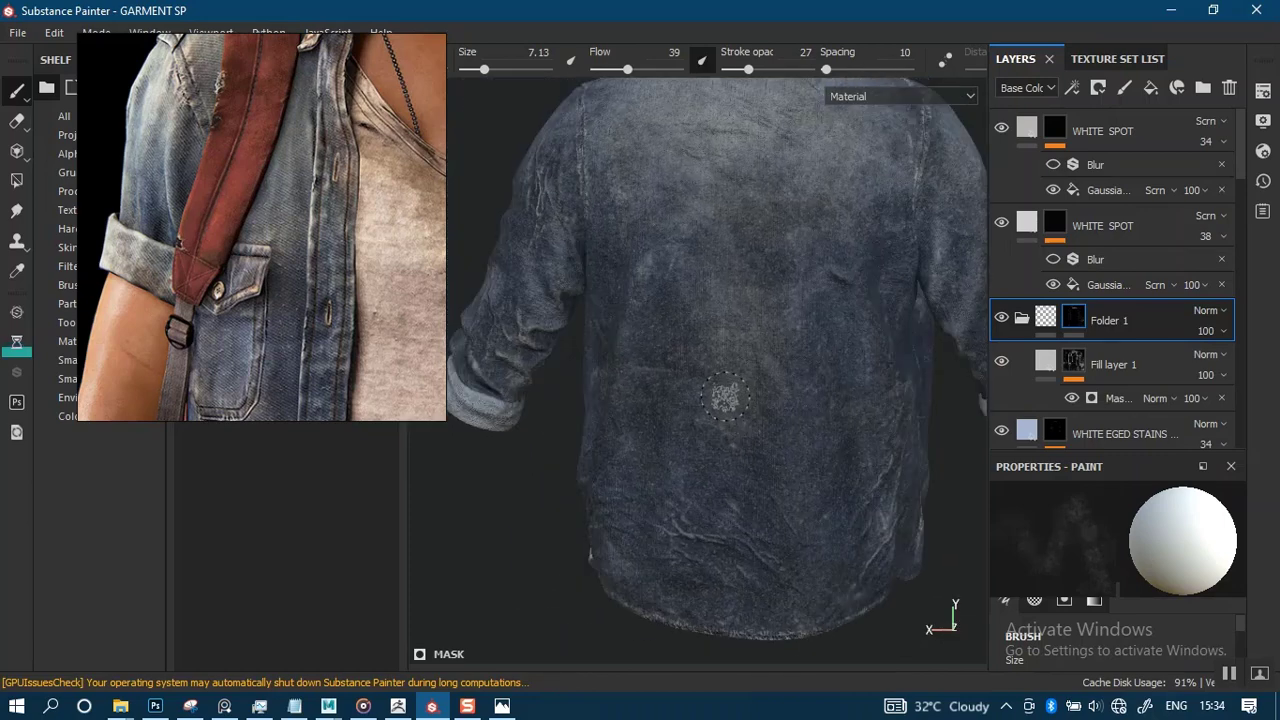
# Enlarge the brush to 12.05, paint soft wear across the shirt's back, and save the project.
pyautogui.press(']')
pyautogui.press(']')
pyautogui.press(']')
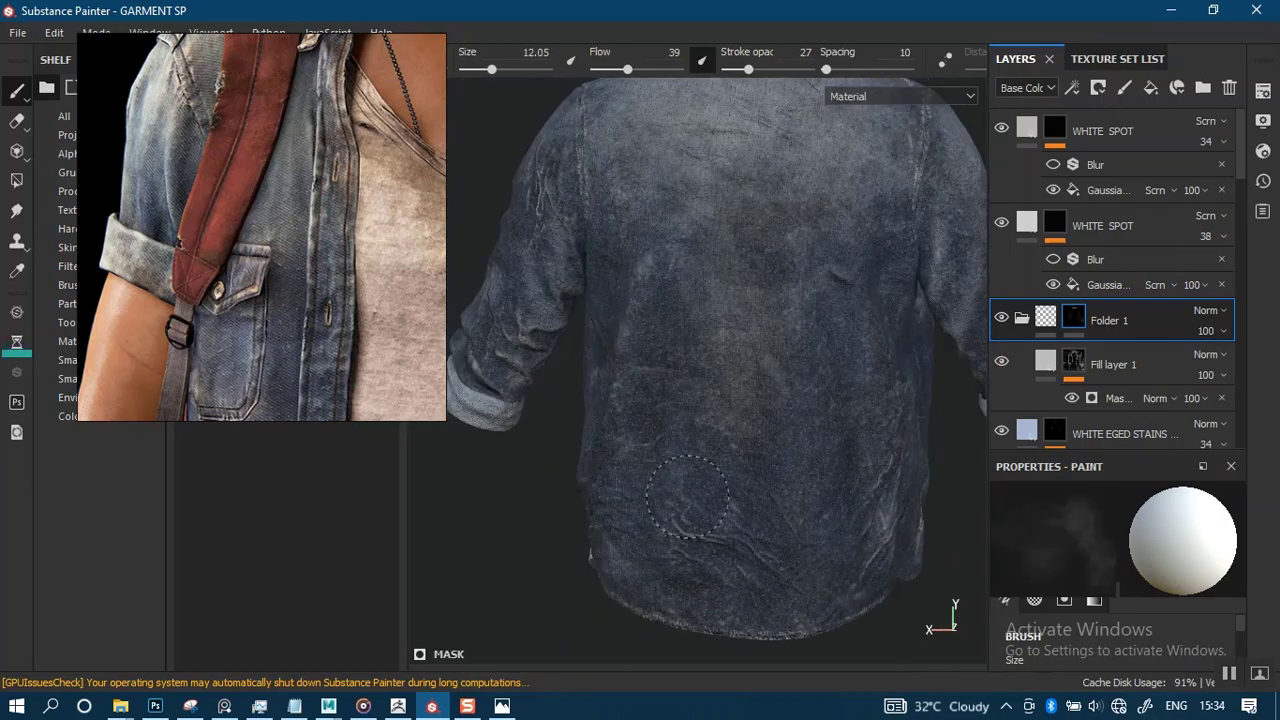
pyautogui.moveTo(771, 371)
pyautogui.keyDown('alt'); pyautogui.mouseDown()
pyautogui.moveTo(743, 386)
pyautogui.moveTo(789, 457)
pyautogui.mouseUp(); pyautogui.keyUp('alt')
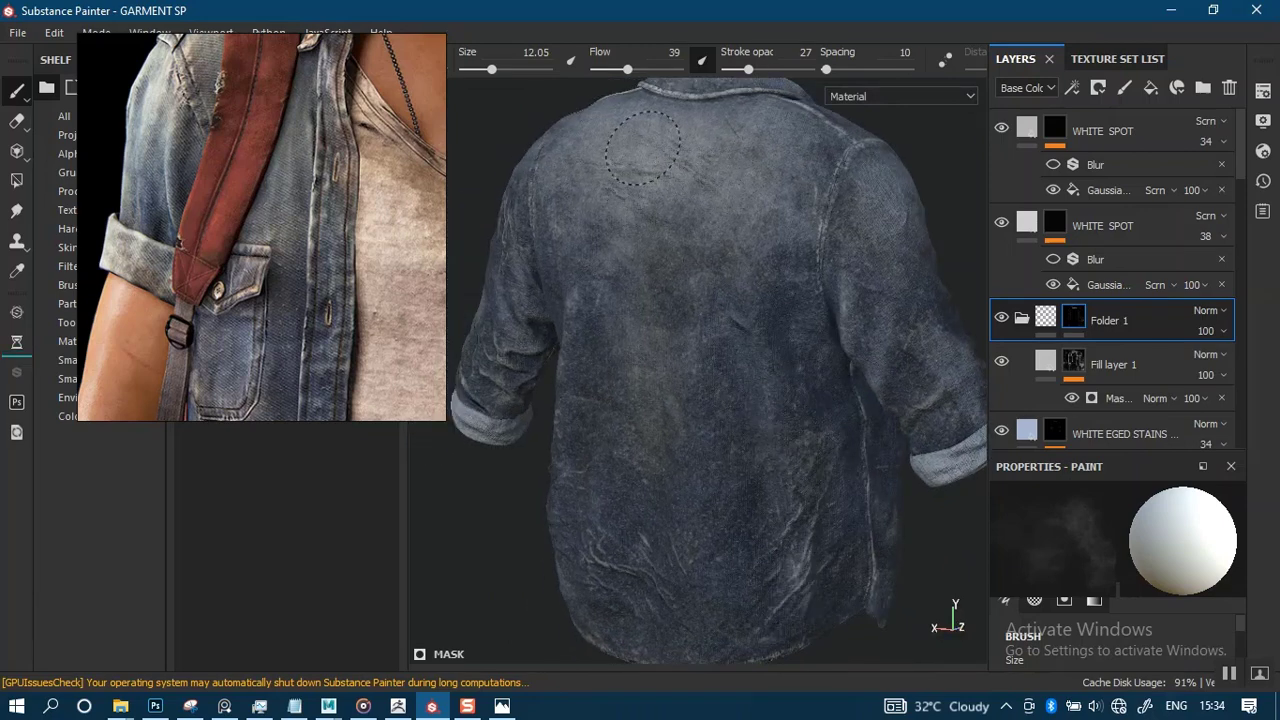
pyautogui.keyDown('alt'); pyautogui.moveTo(748, 254); pyautogui.dragTo(766, 327); pyautogui.keyUp('alt')
pyautogui.hotkey('ctrl', 's')
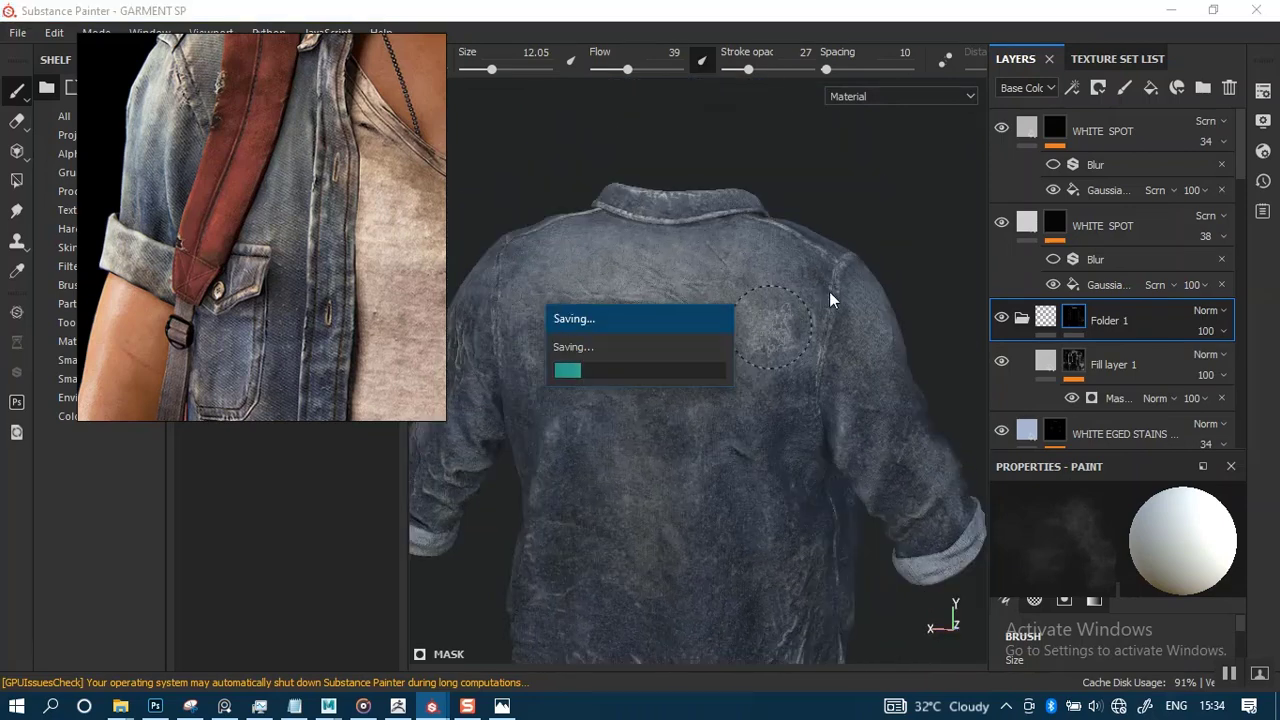
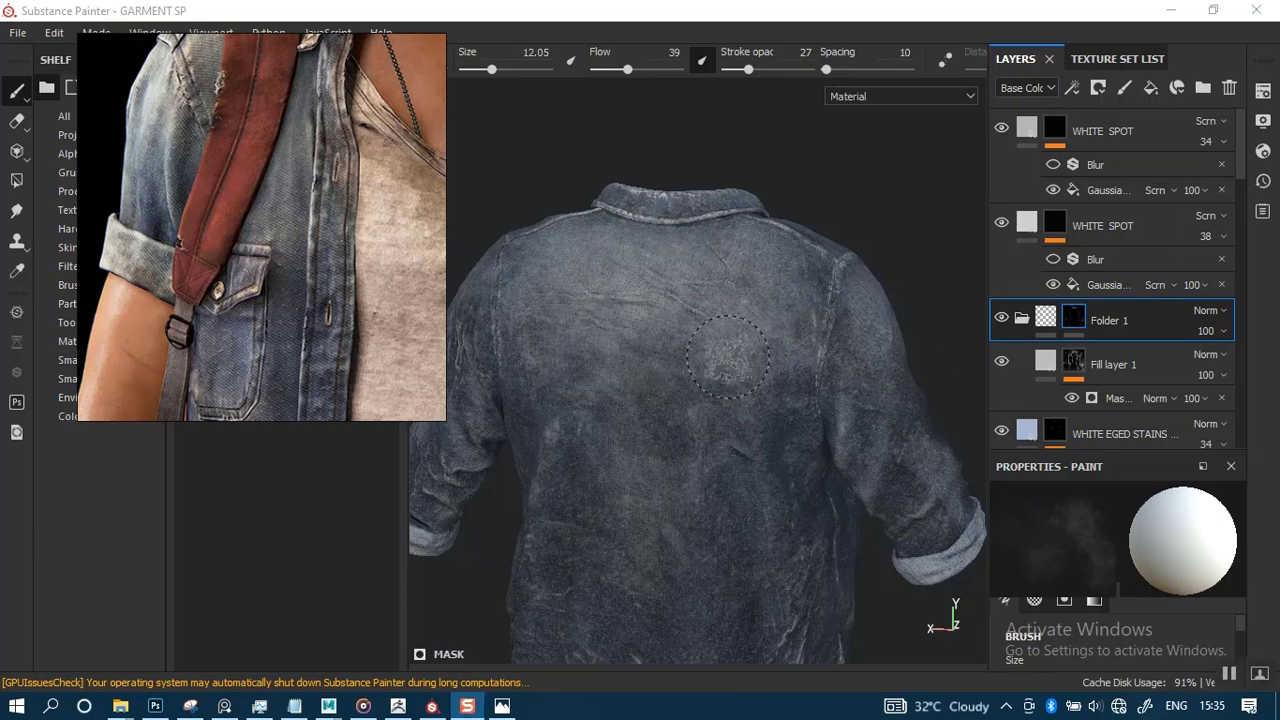
# Collapse Folder 1 and paint fading above the right chest pocket in the WHITE EGED STAINS layer's Paint effect.
pyautogui.keyDown('alt'); pyautogui.moveTo(740, 320); pyautogui.dragTo(740, 385); pyautogui.keyUp('alt')
pyautogui.keyDown('shift'); pyautogui.moveTo(740, 385); pyautogui.dragTo(686, 394, button='right'); pyautogui.keyUp('shift')
pyautogui.keyDown('alt'); pyautogui.moveTo(669, 403); pyautogui.dragTo(737, 374); pyautogui.keyUp('alt')
pyautogui.keyDown('alt'); pyautogui.moveTo(737, 374); pyautogui.dragTo(800, 420, button='right'); pyautogui.keyUp('alt')
pyautogui.keyDown('alt'); pyautogui.moveTo(700, 385); pyautogui.dragTo(718, 492, button='right'); pyautogui.keyUp('alt')
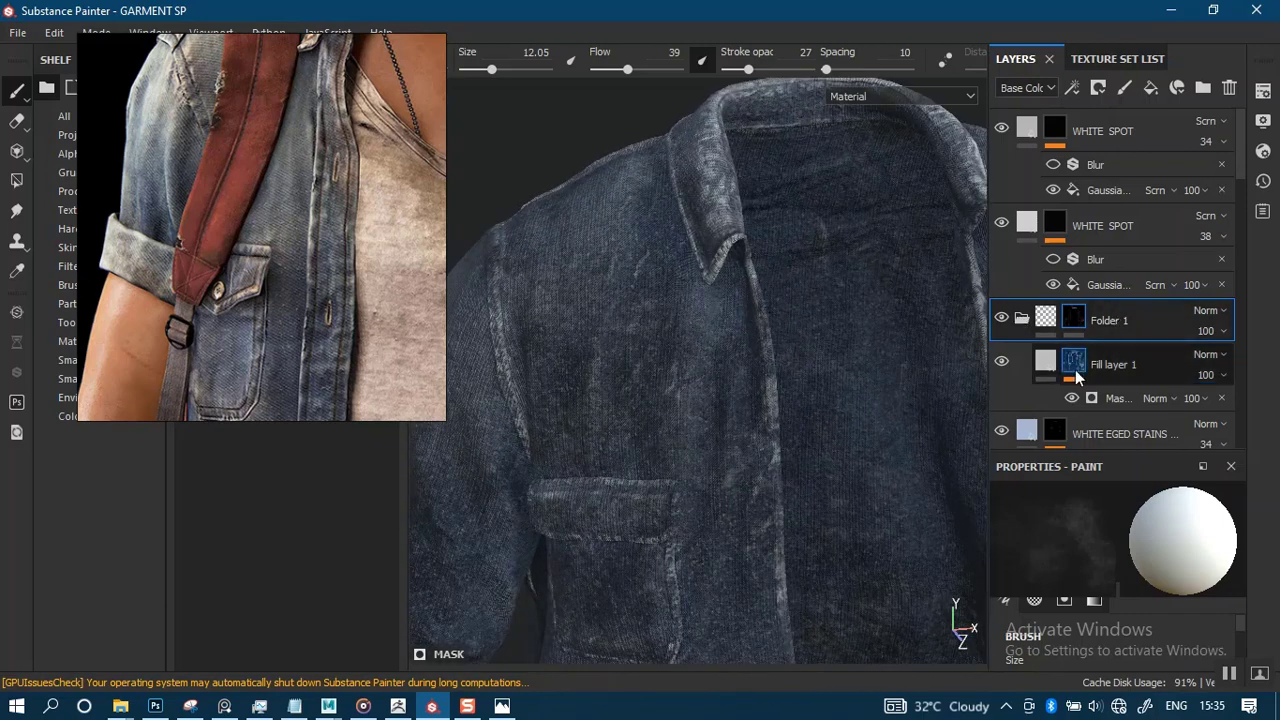
pyautogui.click(1022, 319)
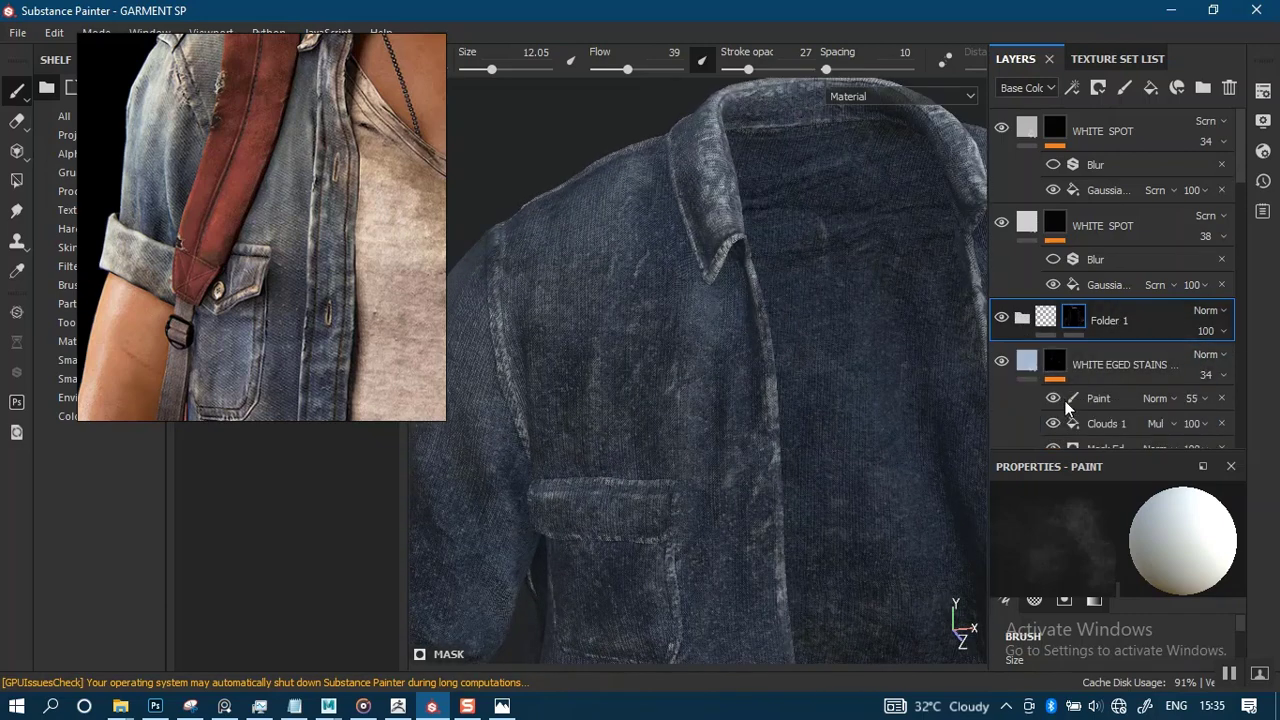
pyautogui.click(1100, 398)
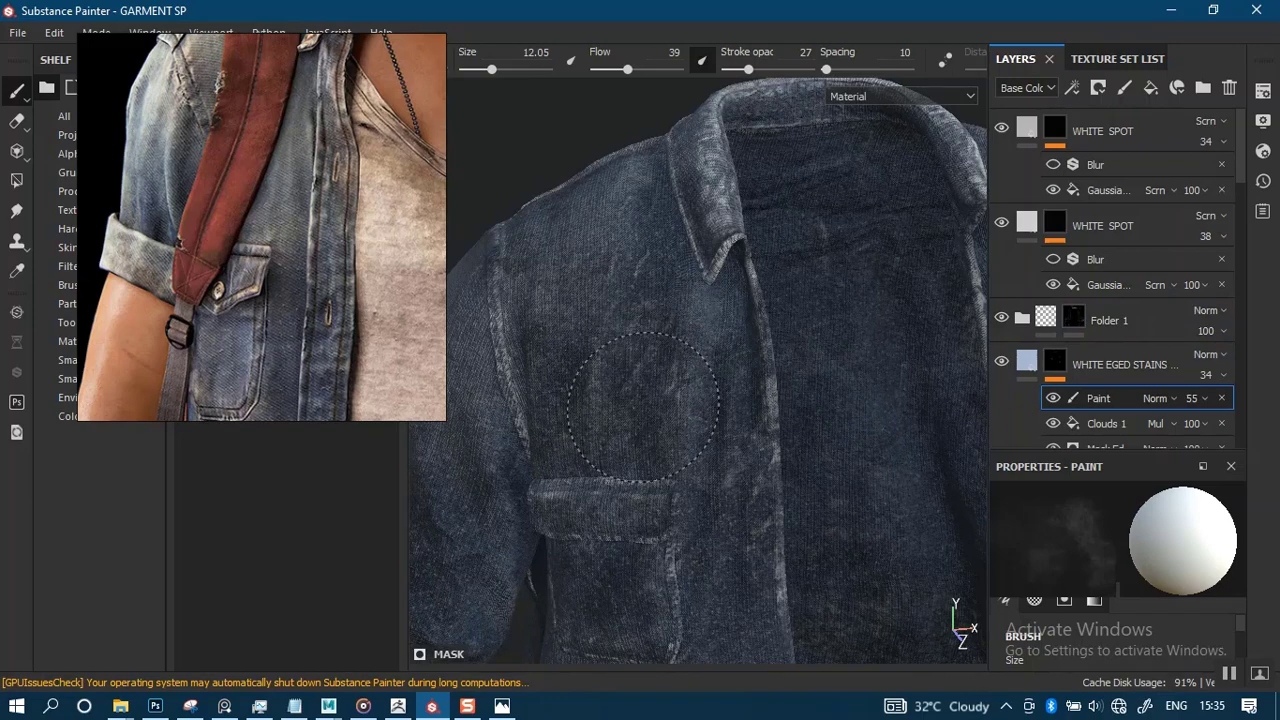
pyautogui.scroll(-1, 668, 380)
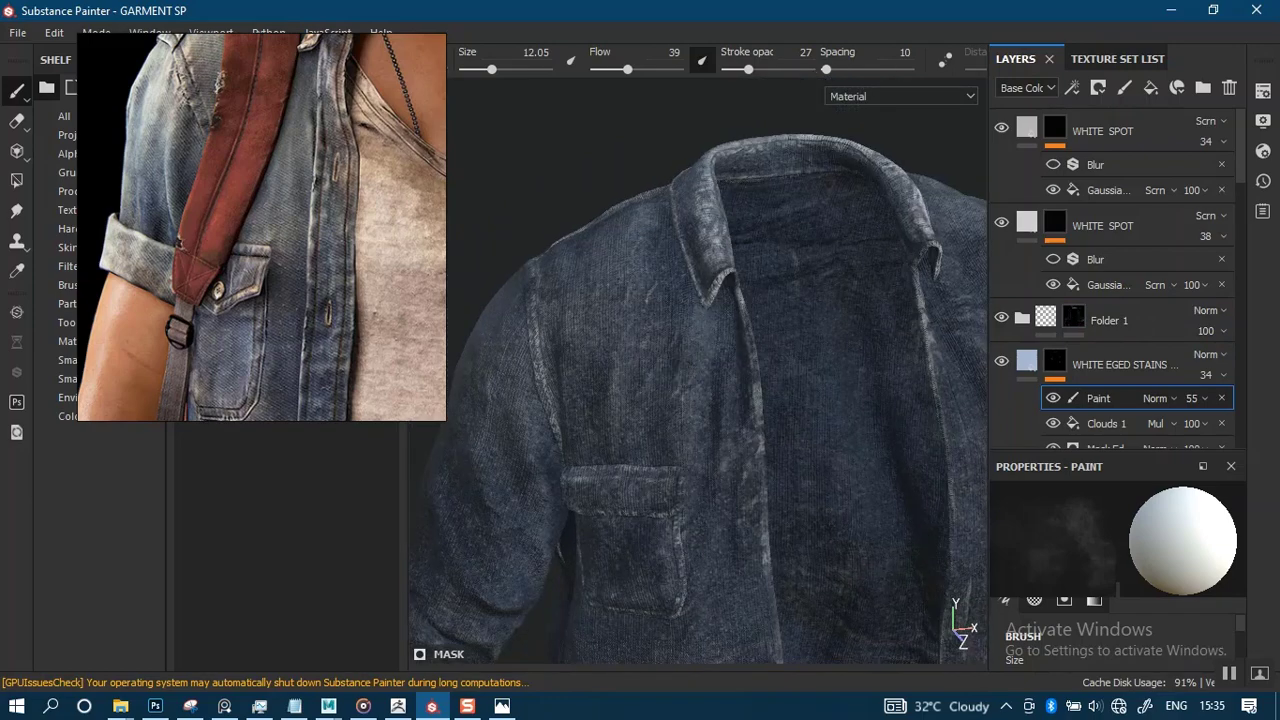
pyautogui.scroll(1, 708, 350)
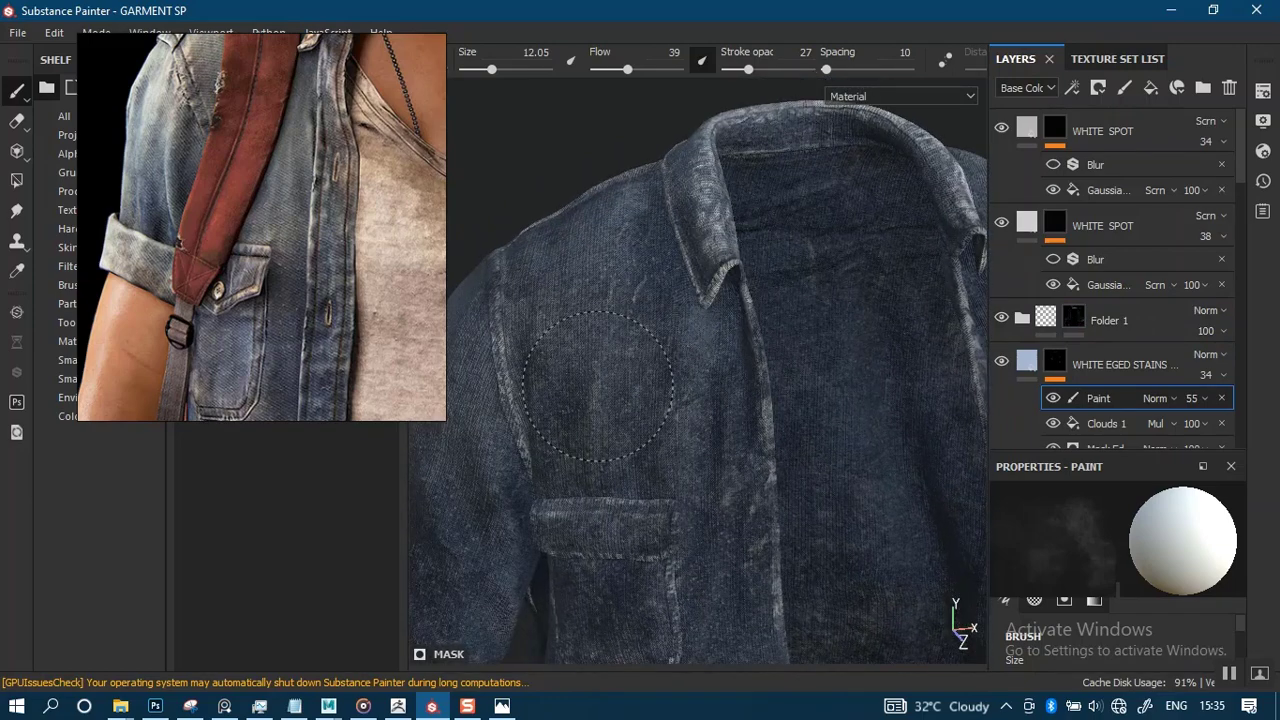
pyautogui.moveTo(606, 326); pyautogui.dragTo(616, 384)
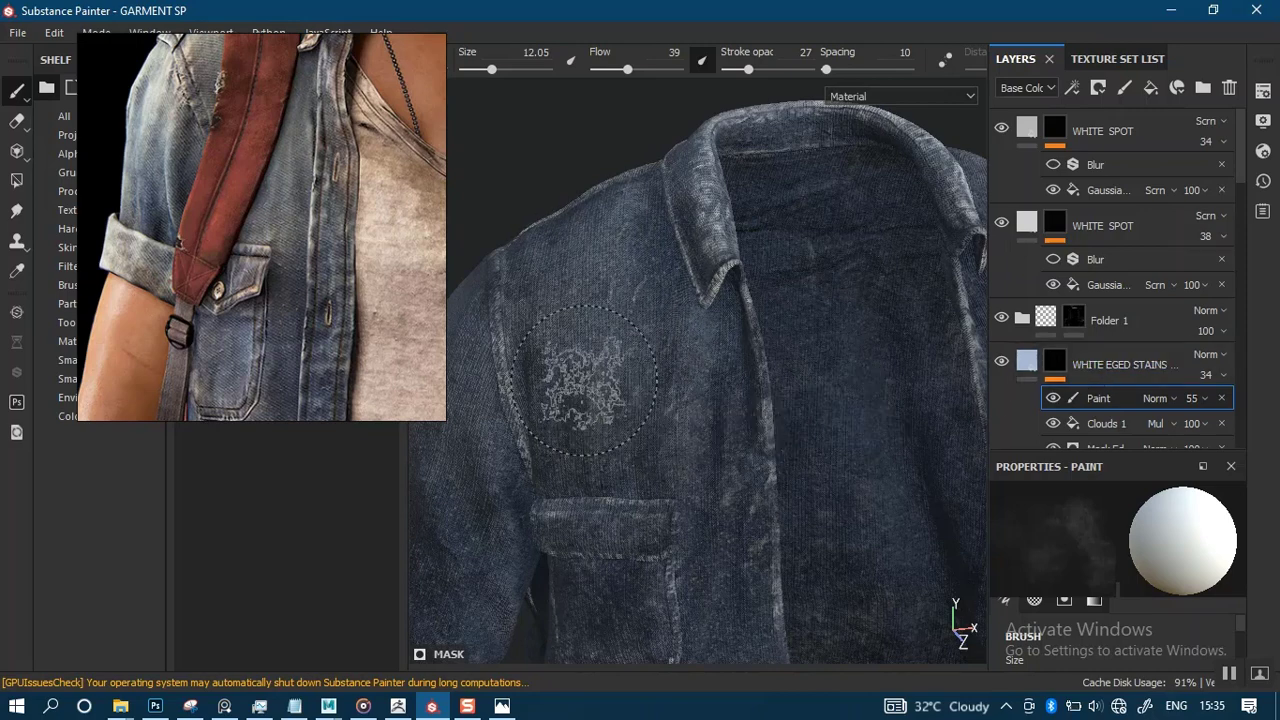
# Rename Folder 1 as CRACK EDGES.
pyautogui.doubleClick(1115, 320)
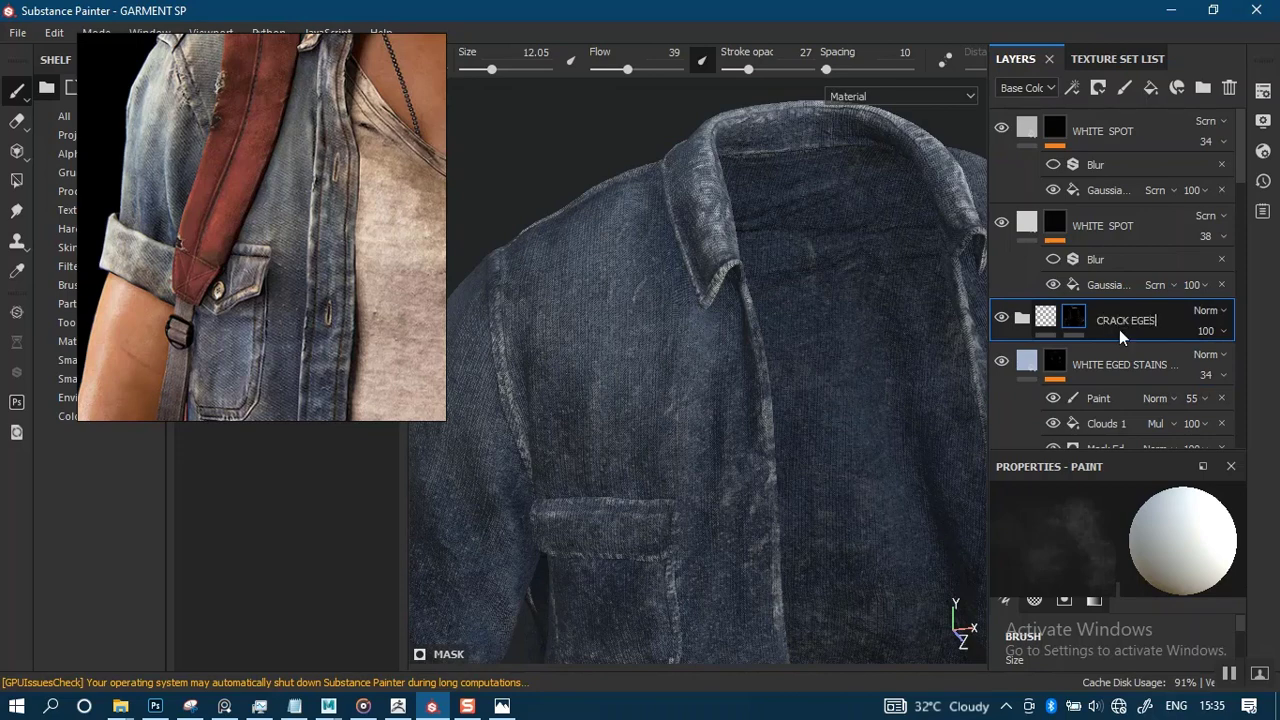
pyautogui.write('CRACK EDGES')
pyautogui.press('Return')
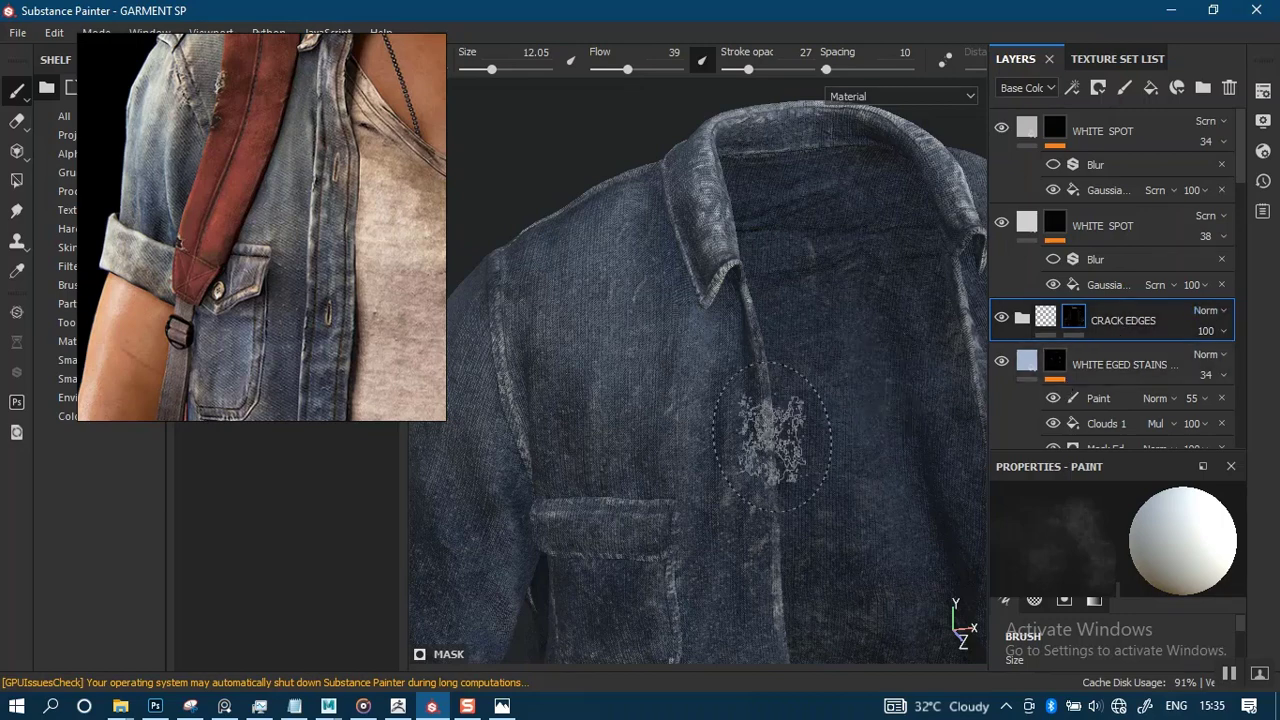
# Reselect the WHITE EGED STAINS layer's Paint effect and add more fading to the right chest panel around the pocket flap.
pyautogui.scroll(-1, 720, 444)
pyautogui.keyDown('alt'); pyautogui.moveTo(660, 390); pyautogui.dragTo(652, 371); pyautogui.keyUp('alt')
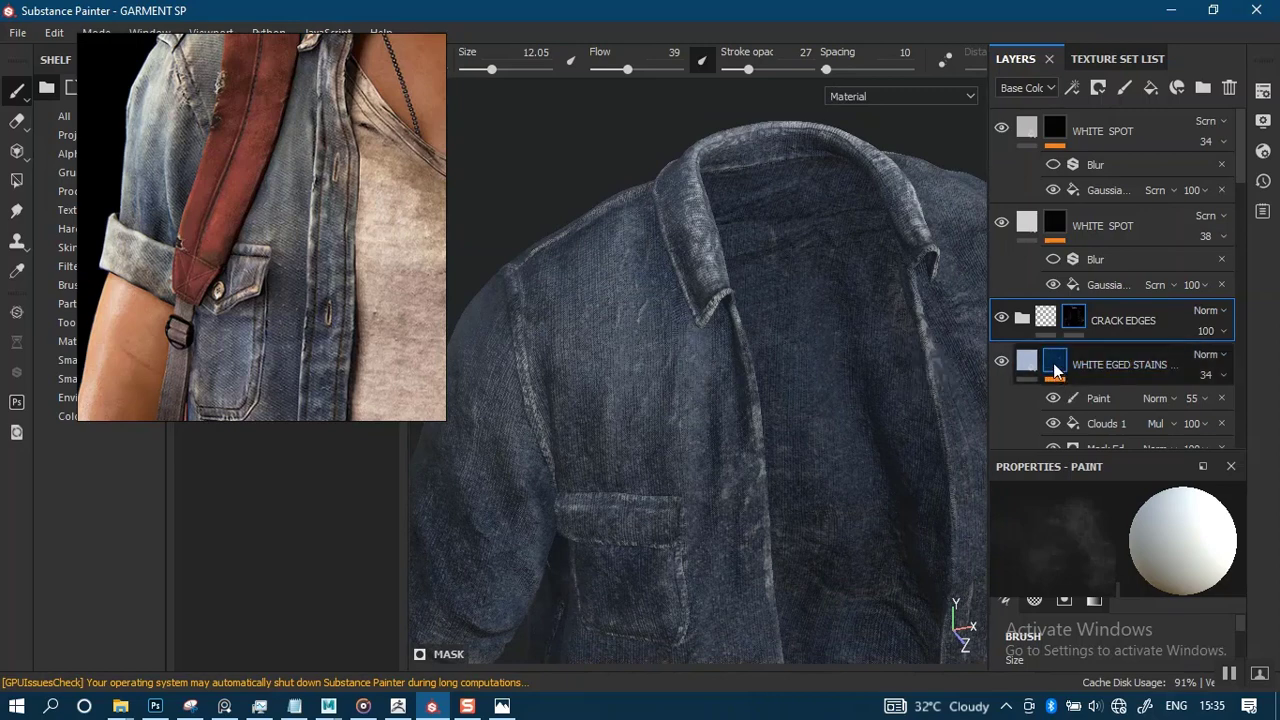
pyautogui.click(1055, 370)
pyautogui.click(1085, 398)
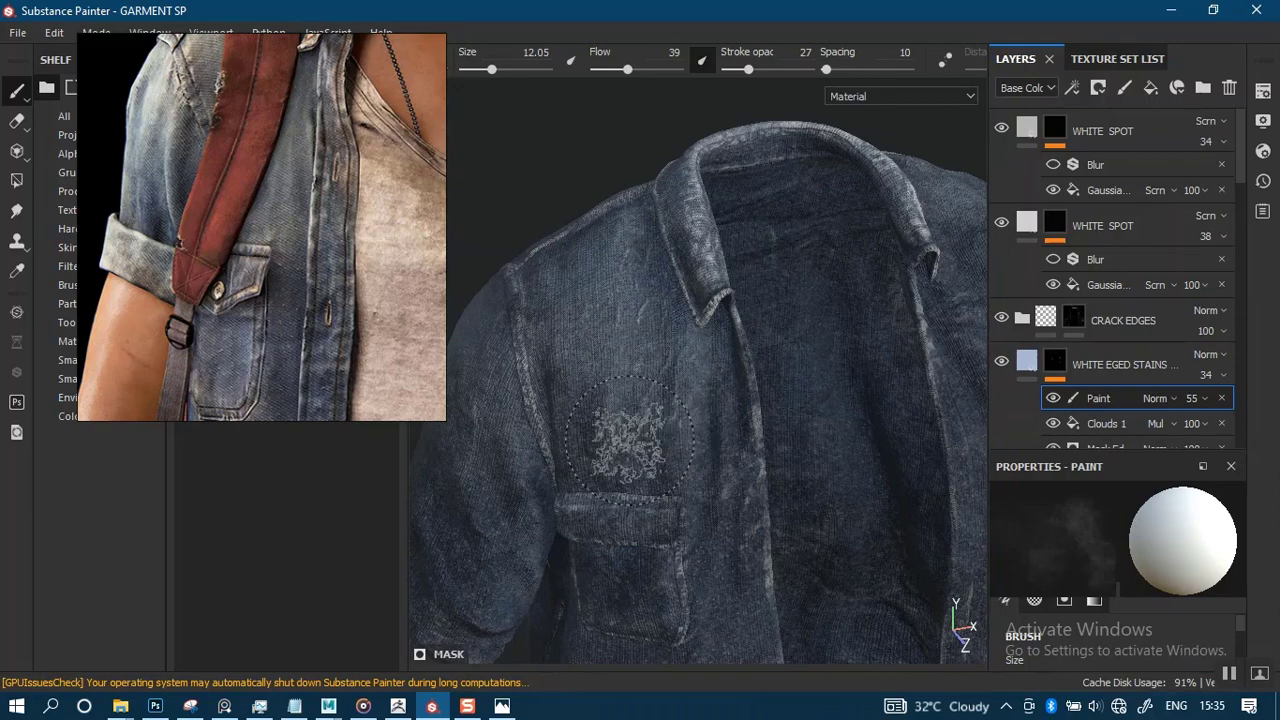
# Paint fading over the left chest panel between the collar, the shoulder seam and the pocket.
pyautogui.moveTo(730, 358)
pyautogui.keyDown('alt'); pyautogui.mouseDown()
pyautogui.moveTo(694, 334)
pyautogui.moveTo(623, 371)
pyautogui.mouseUp(); pyautogui.keyUp('alt')
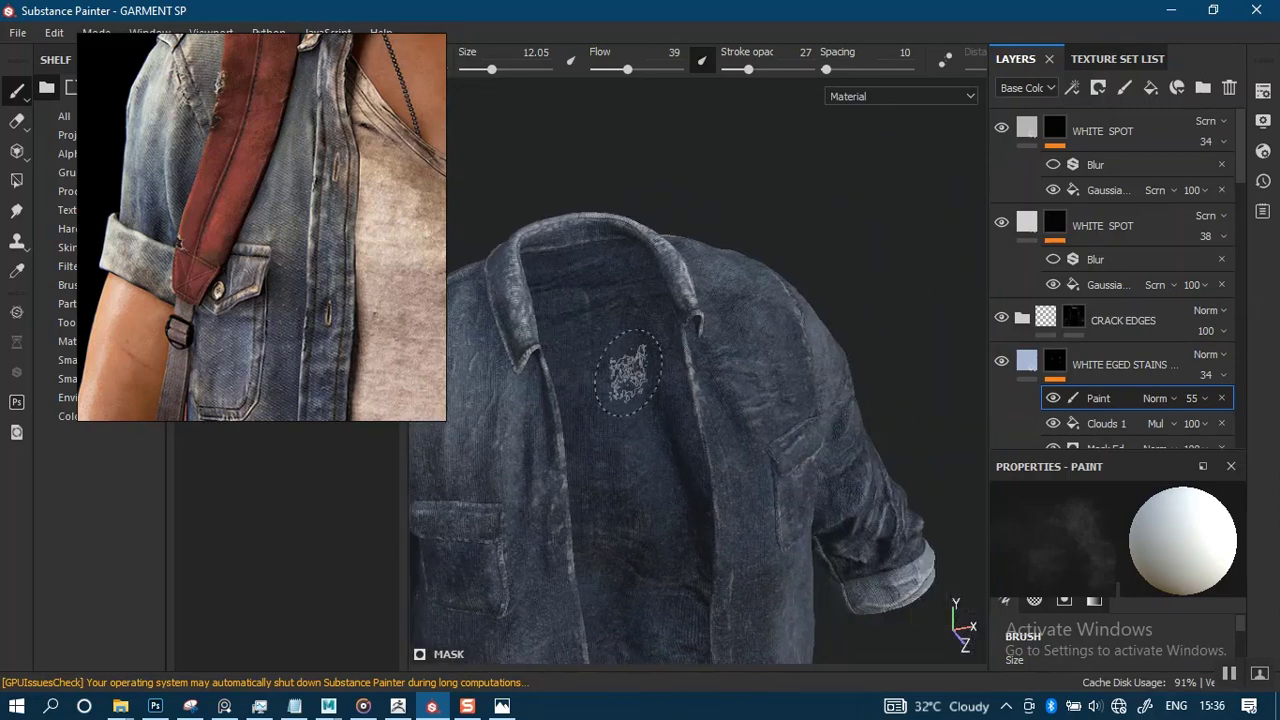
pyautogui.keyDown('alt'); pyautogui.moveTo(623, 371); pyautogui.dragTo(765, 503, button='right'); pyautogui.keyUp('alt')
pyautogui.keyDown('alt'); pyautogui.moveTo(763, 310); pyautogui.dragTo(727, 383, button='middle'); pyautogui.keyUp('alt')
pyautogui.scroll(1, 735, 370)
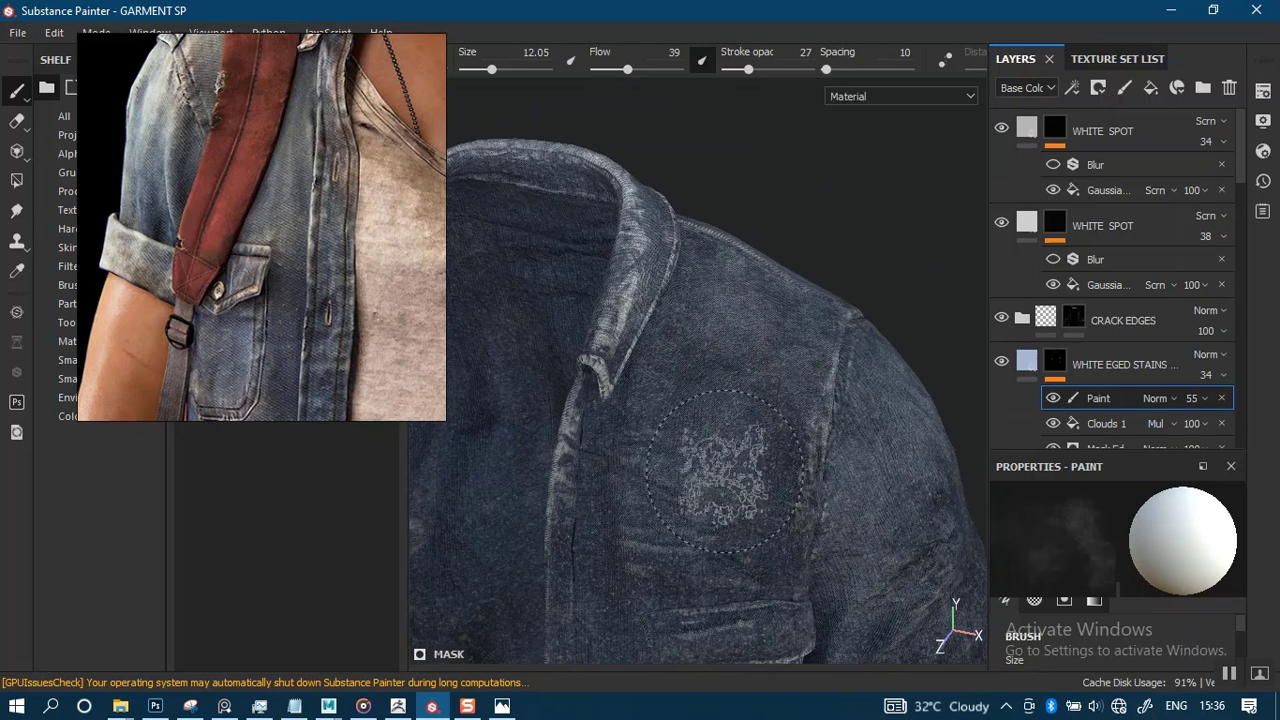
pyautogui.keyDown('alt'); pyautogui.moveTo(734, 450); pyautogui.dragTo(734, 300); pyautogui.keyUp('alt')
pyautogui.scroll(-1, 683, 318)
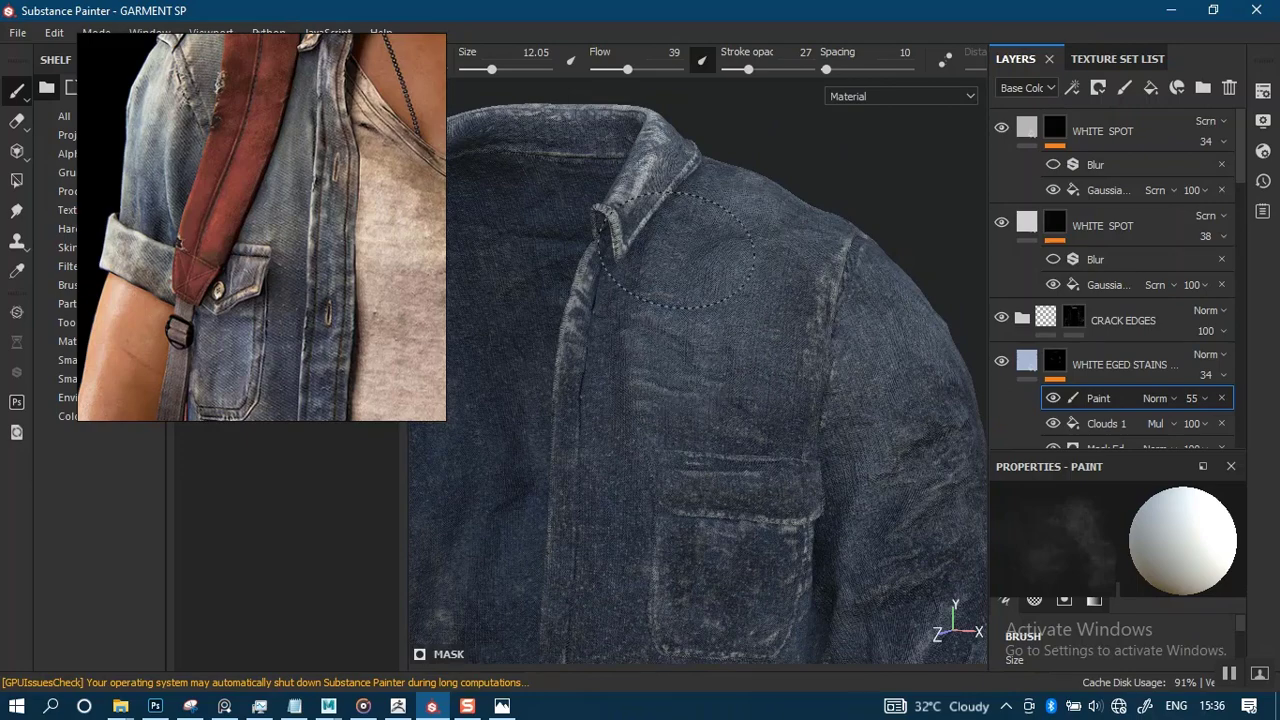
# Paint fading over the left chest pocket and down the front panel below it.
pyautogui.moveTo(733, 455)
pyautogui.keyDown('alt'); pyautogui.mouseDown()
pyautogui.moveTo(760, 223)
pyautogui.moveTo(780, 340)
pyautogui.mouseUp(); pyautogui.keyUp('alt')
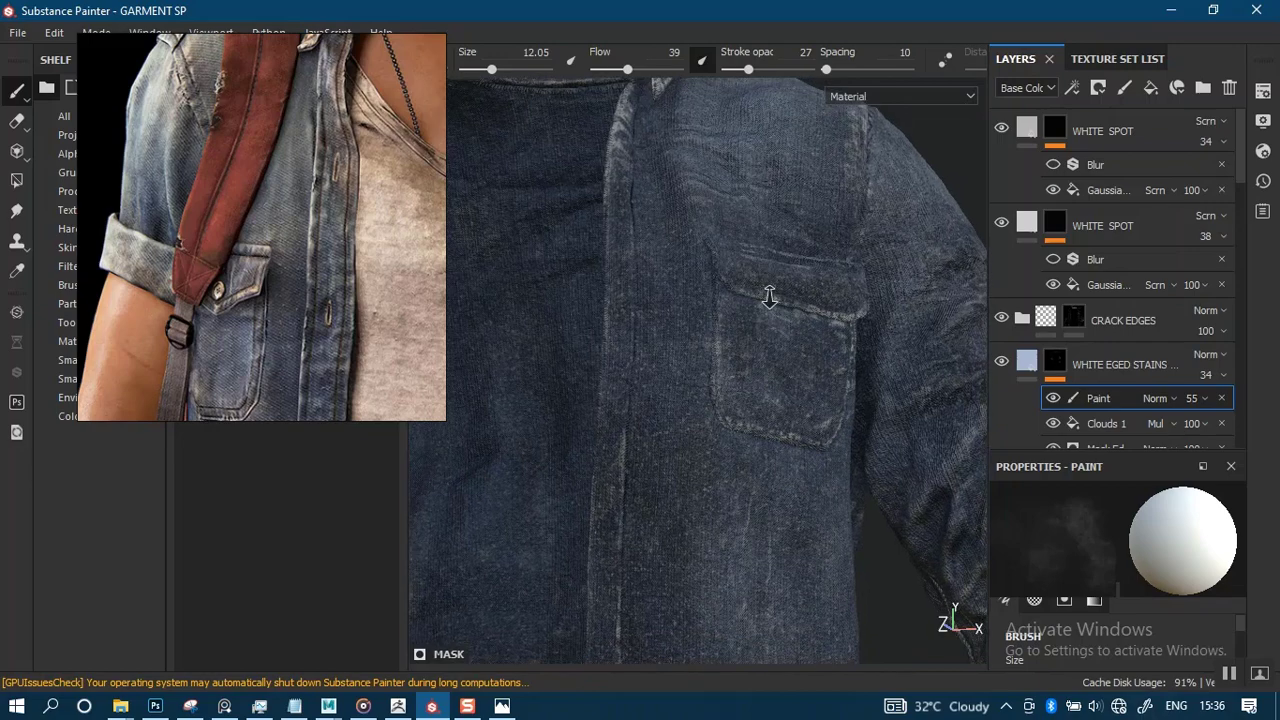
pyautogui.keyDown('alt'); pyautogui.moveTo(769, 297); pyautogui.dragTo(786, 357); pyautogui.keyUp('alt')
pyautogui.scroll(-2, 786, 357)
pyautogui.keyDown('alt'); pyautogui.moveTo(737, 530); pyautogui.dragTo(747, 463, button='middle'); pyautogui.keyUp('alt')
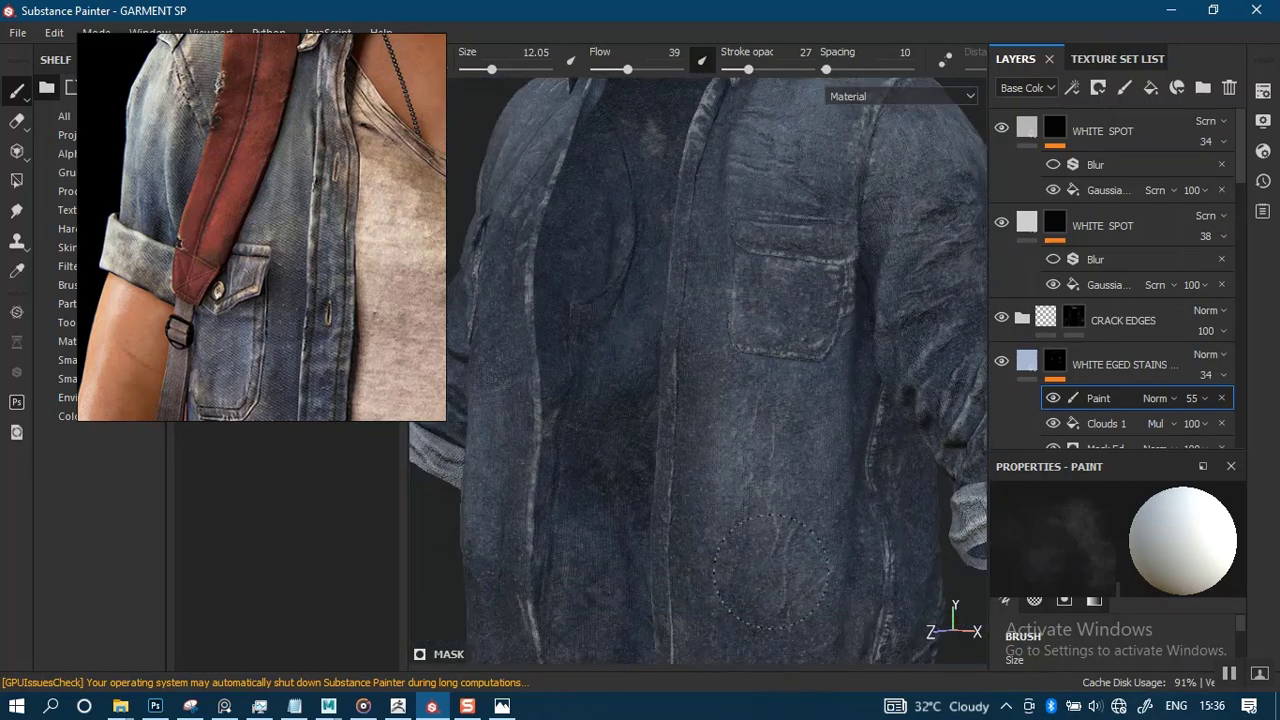
# Paint fading over the right front panel below its pocket and across the right upper sleeve.
pyautogui.moveTo(777, 487)
pyautogui.keyDown('alt'); pyautogui.mouseDown()
pyautogui.moveTo(749, 409)
pyautogui.moveTo(757, 457)
pyautogui.moveTo(700, 465)
pyautogui.moveTo(751, 400)
pyautogui.moveTo(670, 405)
pyautogui.mouseUp(); pyautogui.keyUp('alt')
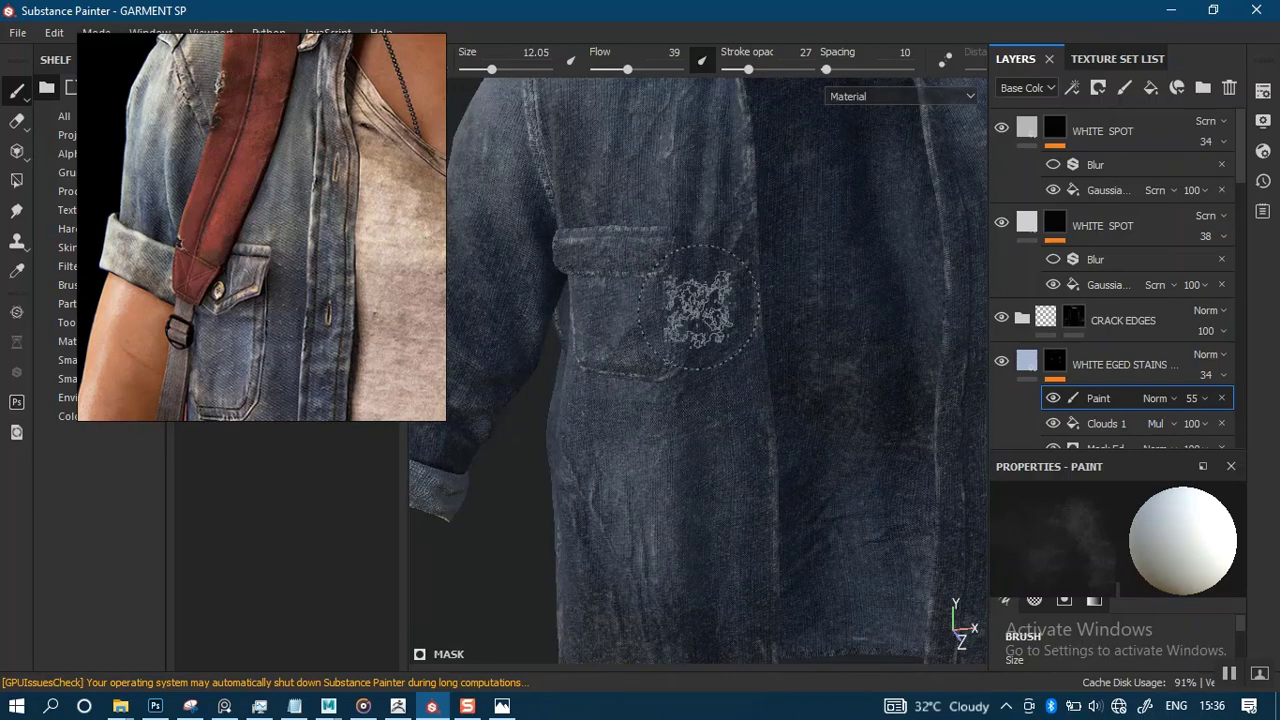
pyautogui.moveTo(715, 512)
pyautogui.keyDown('alt'); pyautogui.mouseDown()
pyautogui.moveTo(694, 443)
pyautogui.moveTo(703, 397)
pyautogui.moveTo(671, 429)
pyautogui.moveTo(688, 470)
pyautogui.mouseUp(); pyautogui.keyUp('alt')
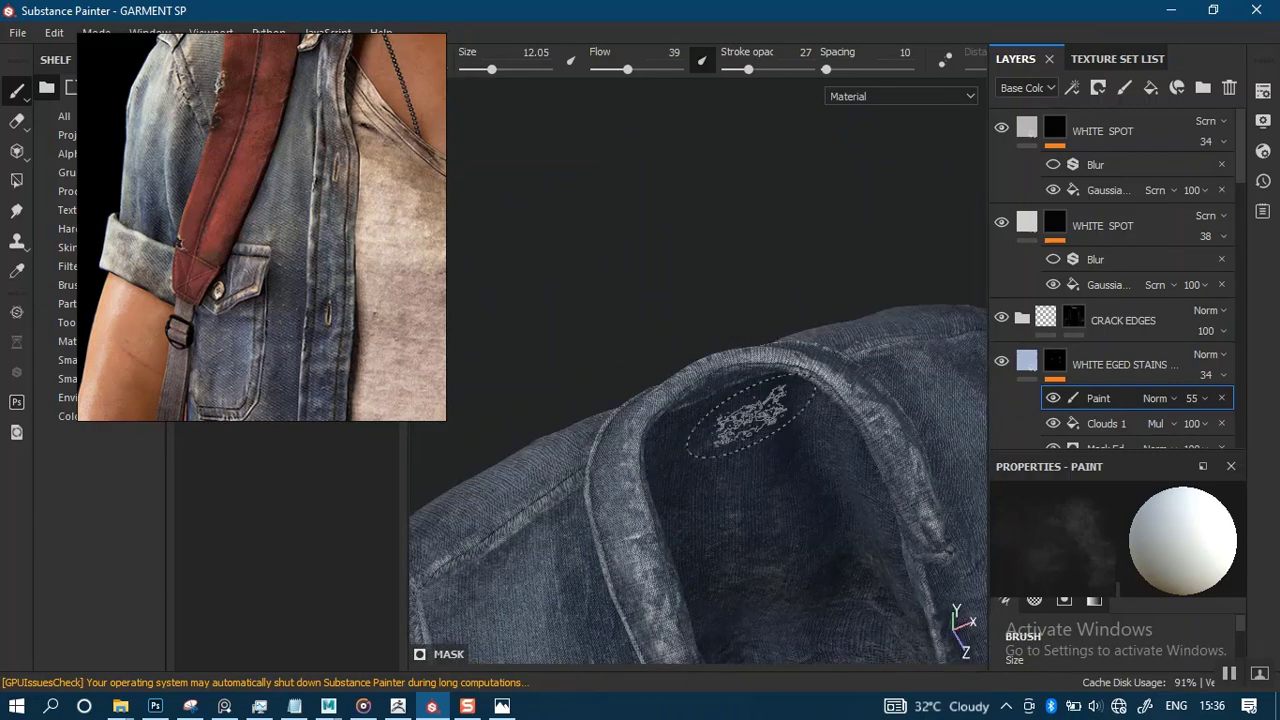
pyautogui.moveTo(766, 350)
pyautogui.keyDown('alt'); pyautogui.mouseDown()
pyautogui.moveTo(671, 457)
pyautogui.moveTo(694, 423)
pyautogui.moveTo(634, 357)
pyautogui.moveTo(605, 380)
pyautogui.mouseUp(); pyautogui.keyUp('alt')
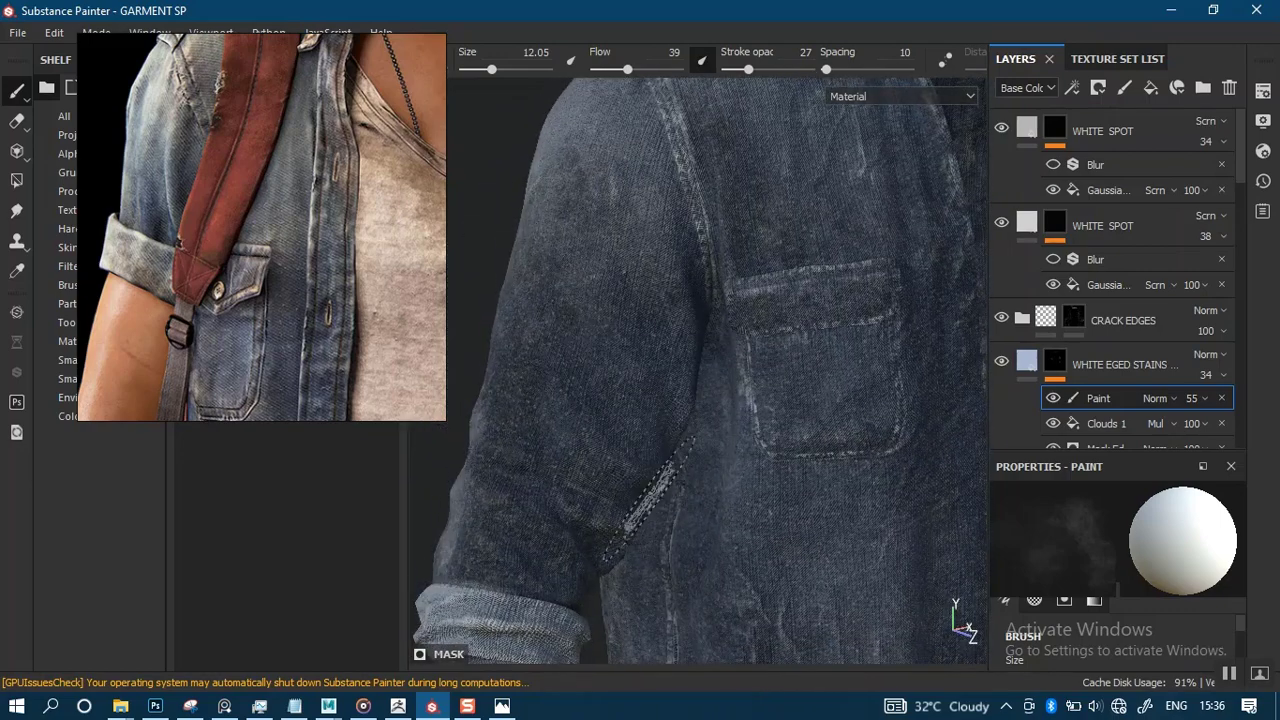
pyautogui.moveTo(645, 475)
pyautogui.keyDown('alt'); pyautogui.mouseDown()
pyautogui.moveTo(689, 380)
pyautogui.moveTo(562, 400)
pyautogui.mouseUp(); pyautogui.keyUp('alt')
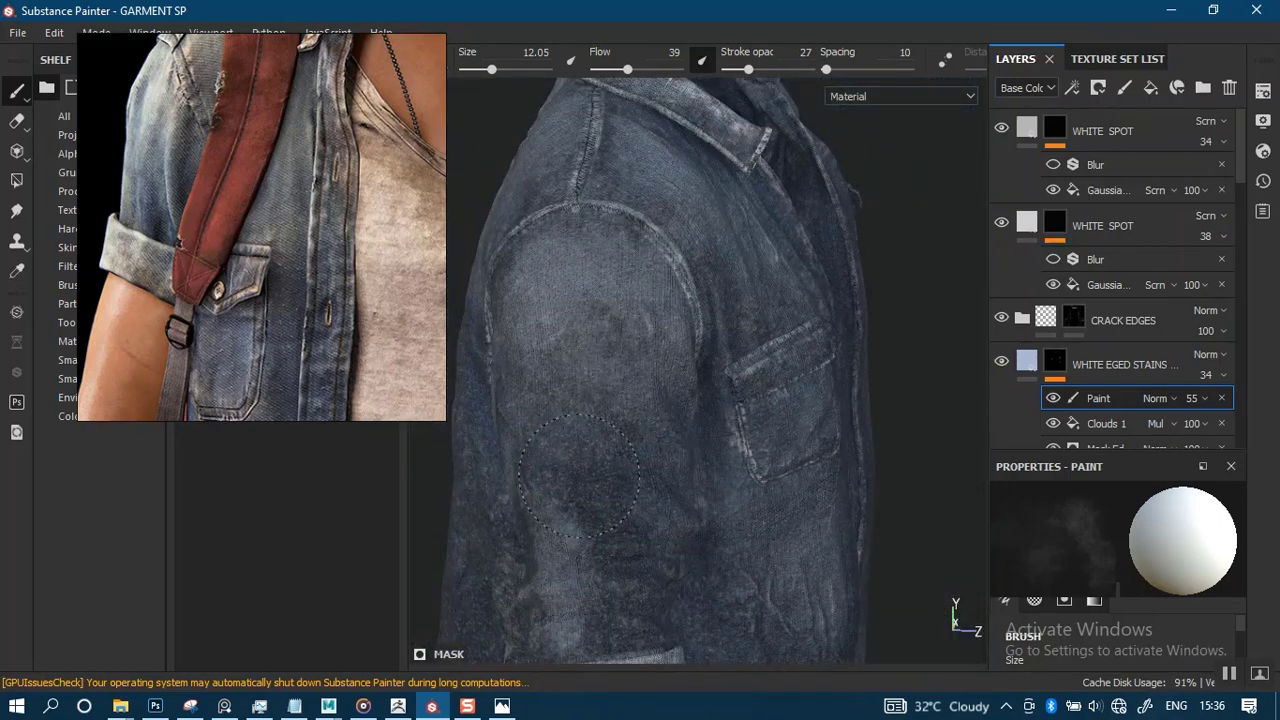
# Inspect the painted fading across both upper sleeves, the shoulder seams and the back of the shirt.
pyautogui.keyDown('alt'); pyautogui.moveTo(638, 297); pyautogui.dragTo(590, 395); pyautogui.keyUp('alt')
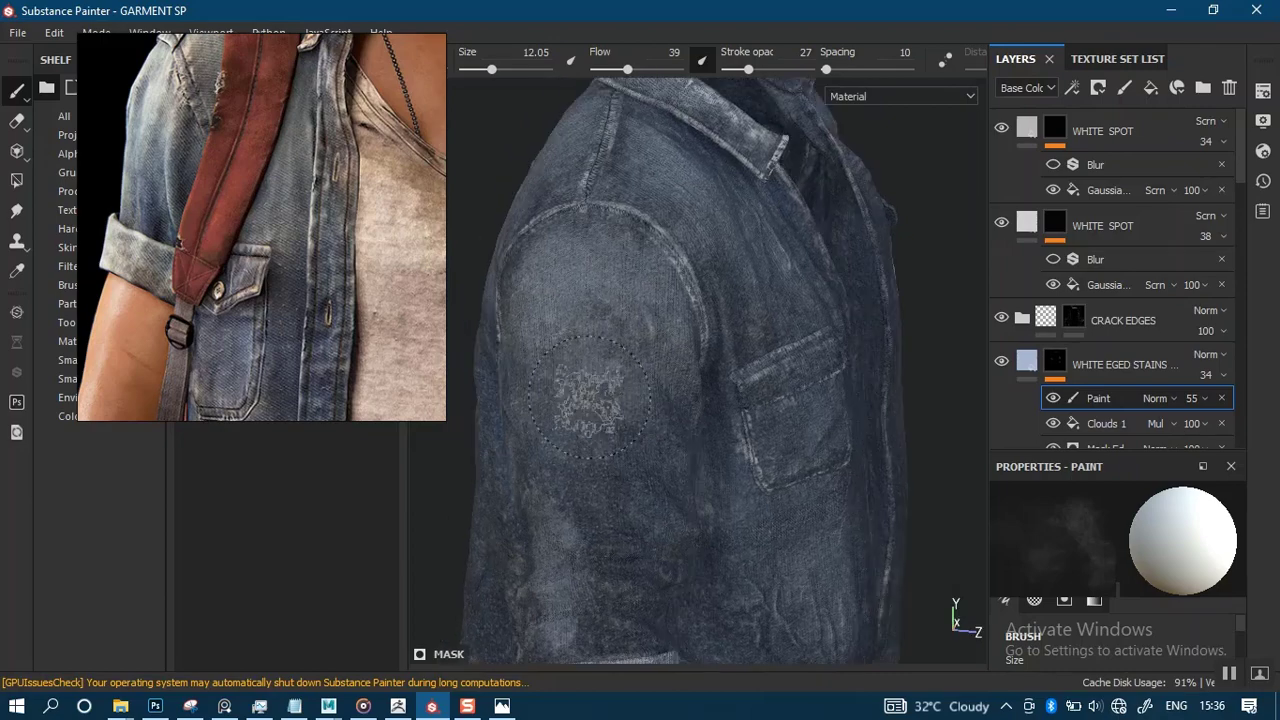
pyautogui.moveTo(652, 472)
pyautogui.keyDown('alt'); pyautogui.mouseDown()
pyautogui.moveTo(766, 378)
pyautogui.moveTo(707, 364)
pyautogui.mouseUp(); pyautogui.keyUp('alt')
pyautogui.keyDown('alt'); pyautogui.moveTo(724, 357); pyautogui.dragTo(640, 440, button='middle'); pyautogui.keyUp('alt')
pyautogui.keyDown('alt'); pyautogui.moveTo(766, 389); pyautogui.dragTo(660, 400); pyautogui.keyUp('alt')
pyautogui.keyDown('alt'); pyautogui.moveTo(720, 451); pyautogui.dragTo(622, 393, button='right'); pyautogui.keyUp('alt')
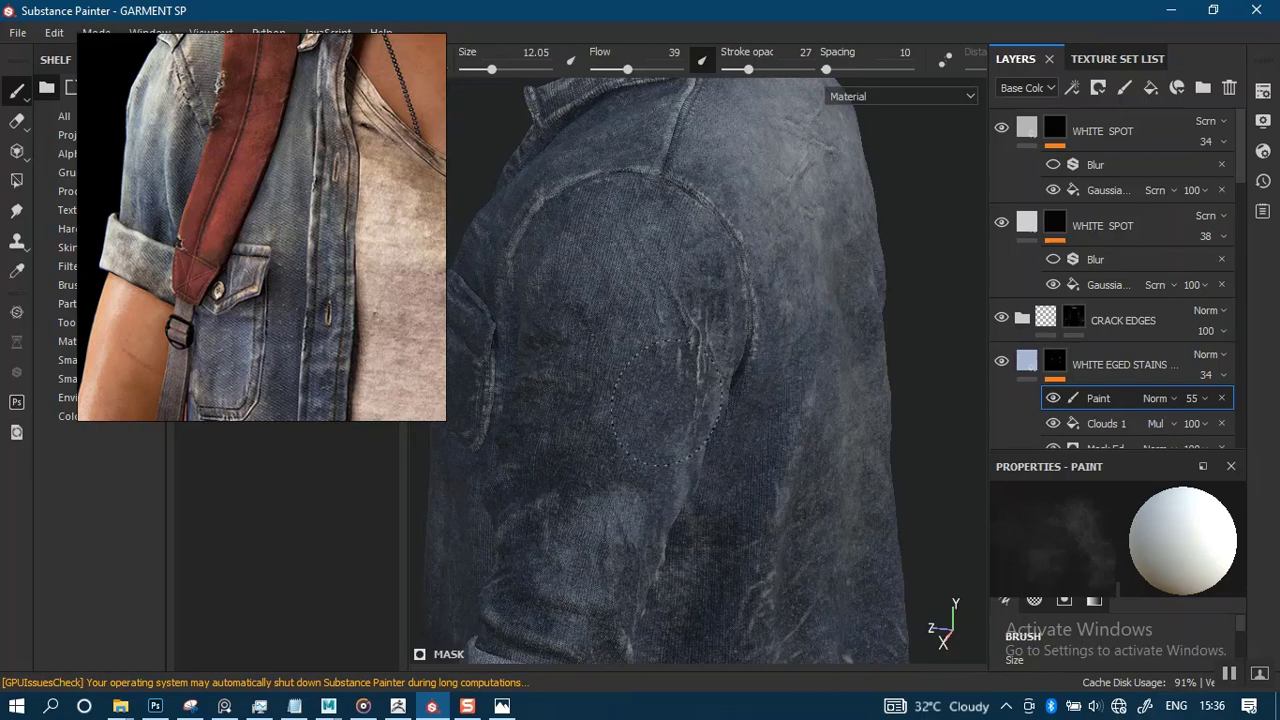
pyautogui.keyDown('alt'); pyautogui.moveTo(729, 313); pyautogui.dragTo(770, 350, button='right'); pyautogui.keyUp('alt')
pyautogui.keyDown('alt'); pyautogui.moveTo(780, 315); pyautogui.dragTo(666, 294); pyautogui.keyUp('alt')
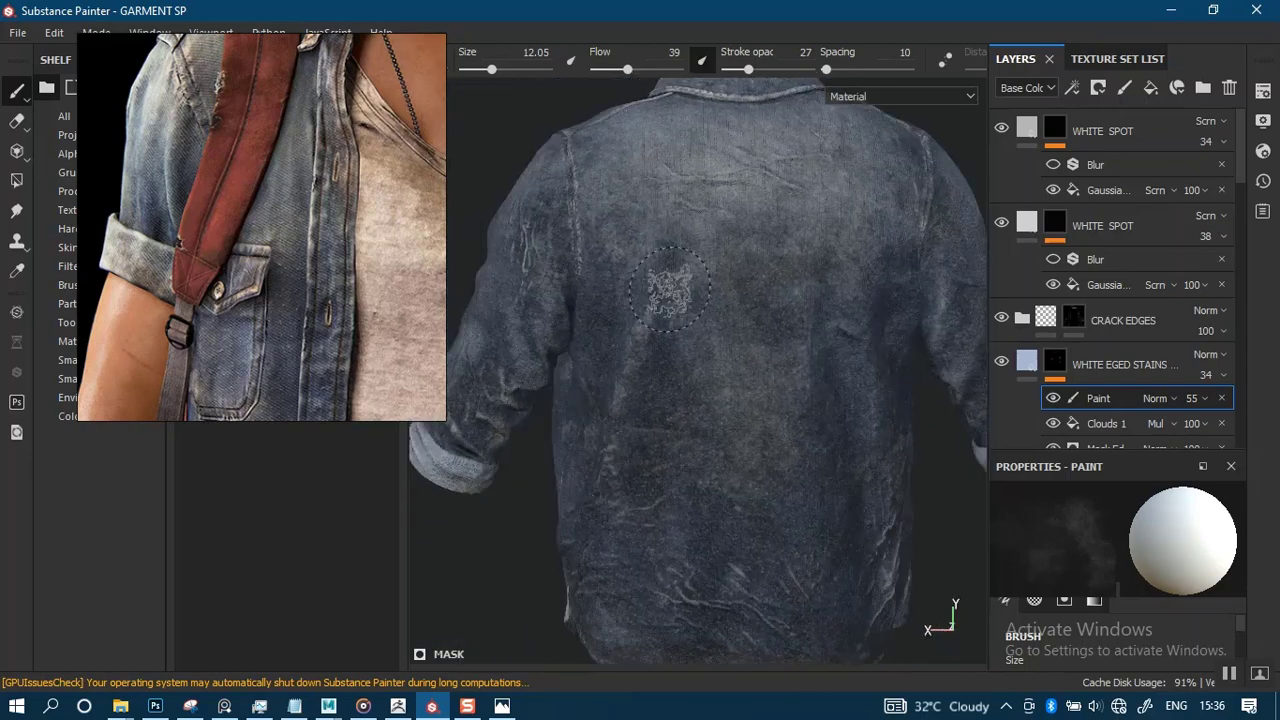
pyautogui.keyDown('alt'); pyautogui.moveTo(820, 350); pyautogui.dragTo(754, 371, button='middle'); pyautogui.keyUp('alt')
pyautogui.keyDown('alt'); pyautogui.moveTo(754, 371); pyautogui.dragTo(690, 280, button='right'); pyautogui.keyUp('alt')
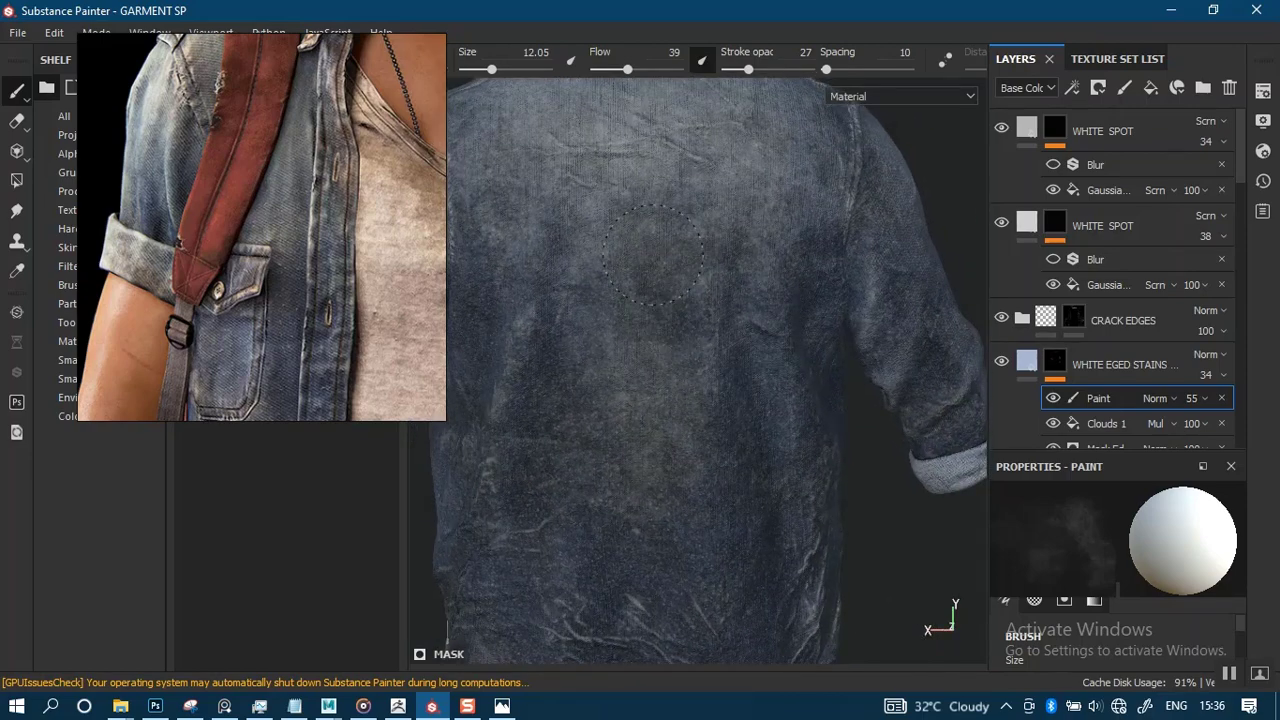
# Examine the creases and worn edge along the lower back and hem under different lighting angles.
pyautogui.moveTo(652, 255)
pyautogui.keyDown('alt'); pyautogui.mouseDown()
pyautogui.moveTo(717, 217)
pyautogui.moveTo(686, 371)
pyautogui.moveTo(714, 309)
pyautogui.moveTo(703, 410)
pyautogui.mouseUp(); pyautogui.keyUp('alt')
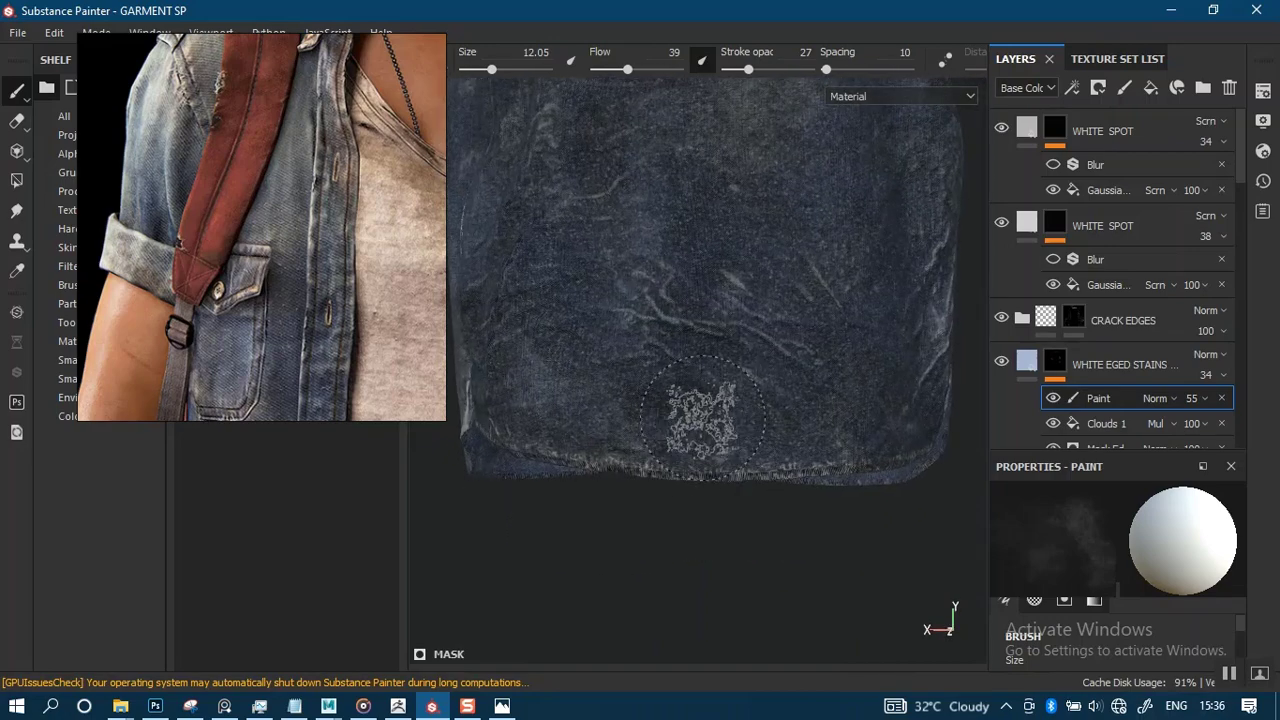
pyautogui.keyDown('alt'); pyautogui.moveTo(870, 398); pyautogui.dragTo(820, 429); pyautogui.keyUp('alt')
pyautogui.moveTo(820, 429)
pyautogui.keyDown('shift'); pyautogui.mouseDown(button='right')
pyautogui.moveTo(681, 465)
pyautogui.moveTo(690, 475)
pyautogui.mouseUp(button='right'); pyautogui.keyUp('shift')
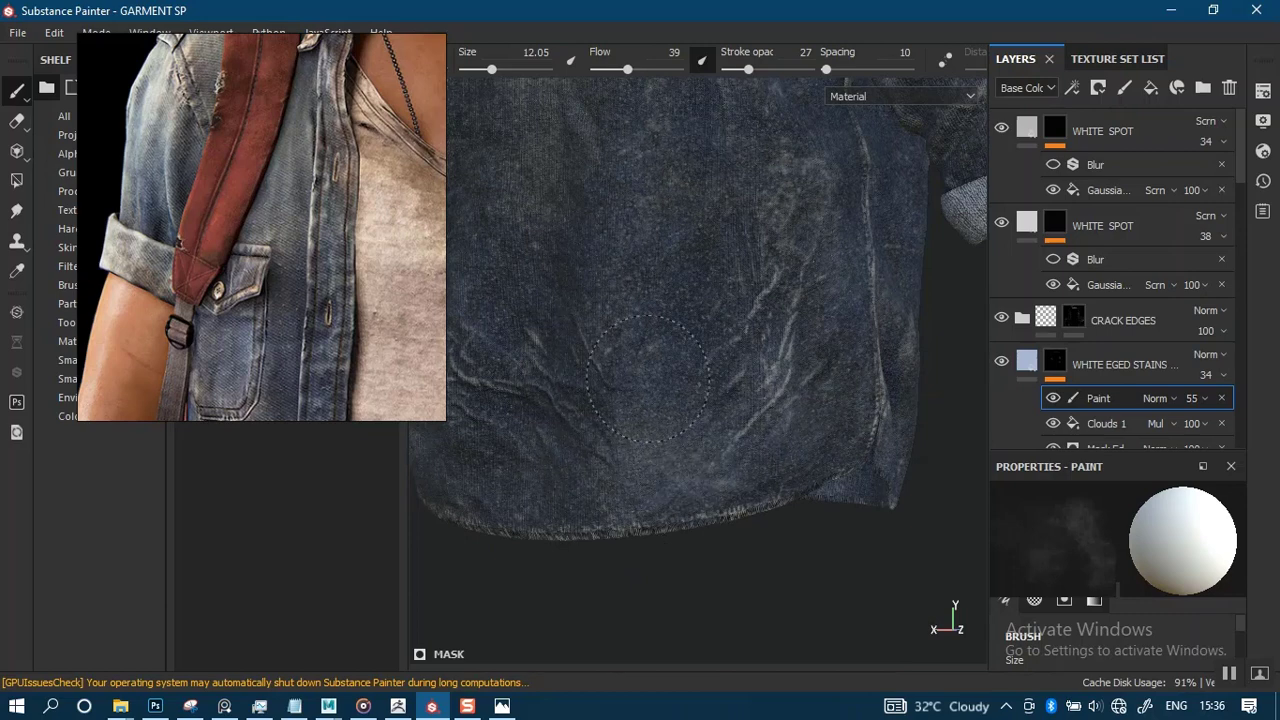
pyautogui.keyDown('alt'); pyautogui.moveTo(801, 480); pyautogui.dragTo(782, 248, button='right'); pyautogui.keyUp('alt')
pyautogui.keyDown('alt'); pyautogui.moveTo(782, 248); pyautogui.dragTo(746, 457, button='middle'); pyautogui.keyUp('alt')
pyautogui.keyDown('alt'); pyautogui.moveTo(746, 457); pyautogui.dragTo(857, 430); pyautogui.keyUp('alt')
pyautogui.keyDown('shift'); pyautogui.moveTo(724, 409); pyautogui.dragTo(590, 425, button='right'); pyautogui.keyUp('shift')
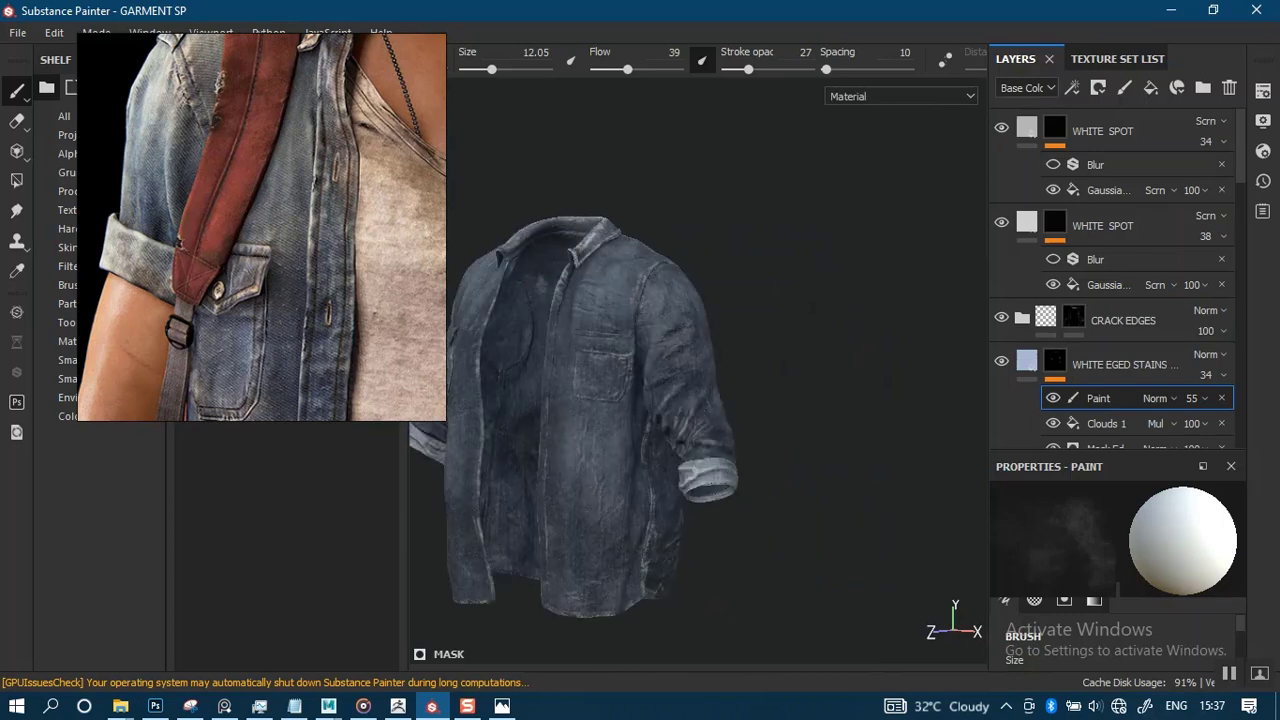
# Examine the fading on the shirt's collar, front panels and chest pockets from several angles and with rotated lighting.
pyautogui.keyDown('alt'); pyautogui.moveTo(590, 425); pyautogui.dragTo(744, 452); pyautogui.keyUp('alt')
pyautogui.keyDown('alt'); pyautogui.moveTo(744, 452); pyautogui.dragTo(786, 474, button='right'); pyautogui.keyUp('alt')
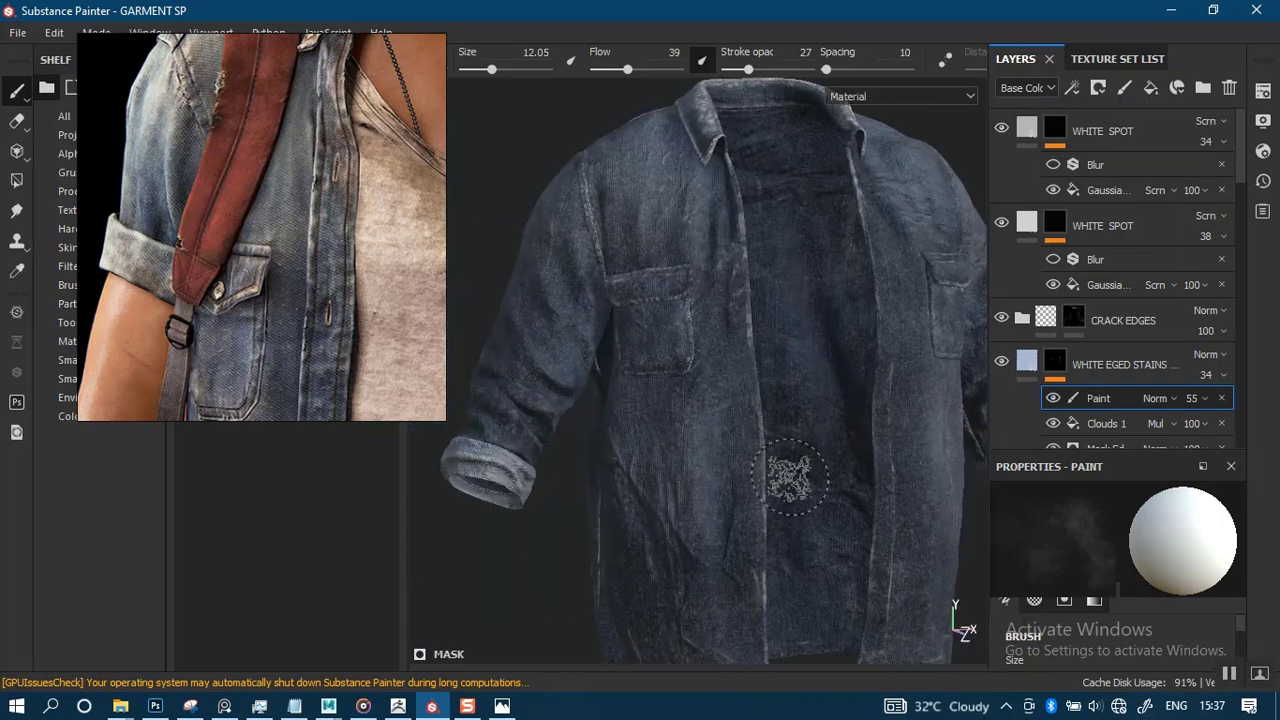
pyautogui.keyDown('alt'); pyautogui.moveTo(786, 474); pyautogui.dragTo(749, 451, button='middle'); pyautogui.keyUp('alt')
pyautogui.keyDown('alt'); pyautogui.moveTo(749, 451); pyautogui.dragTo(754, 389, button='right'); pyautogui.keyUp('alt')
pyautogui.keyDown('alt'); pyautogui.moveTo(754, 389); pyautogui.dragTo(814, 409); pyautogui.keyUp('alt')
pyautogui.keyDown('shift'); pyautogui.moveTo(814, 409); pyautogui.dragTo(826, 323, button='right'); pyautogui.keyUp('shift')
pyautogui.keyDown('alt'); pyautogui.moveTo(826, 323); pyautogui.dragTo(766, 406); pyautogui.keyUp('alt')
pyautogui.keyDown('alt'); pyautogui.moveTo(766, 406); pyautogui.dragTo(880, 310, button='middle'); pyautogui.keyUp('alt')
pyautogui.keyDown('alt'); pyautogui.moveTo(694, 400); pyautogui.dragTo(746, 451, button='right'); pyautogui.keyUp('alt')
pyautogui.keyDown('alt'); pyautogui.moveTo(746, 451); pyautogui.dragTo(813, 370); pyautogui.keyUp('alt')
pyautogui.keyDown('alt'); pyautogui.moveTo(813, 370); pyautogui.dragTo(740, 200, button='right'); pyautogui.keyUp('alt')
pyautogui.keyDown('alt'); pyautogui.moveTo(779, 361); pyautogui.dragTo(575, 457, button='middle'); pyautogui.keyUp('alt')
pyautogui.keyDown('alt'); pyautogui.moveTo(600, 445); pyautogui.dragTo(530, 435); pyautogui.keyUp('alt')
pyautogui.keyDown('alt'); pyautogui.moveTo(670, 430); pyautogui.dragTo(688, 508, button='right'); pyautogui.keyUp('alt')
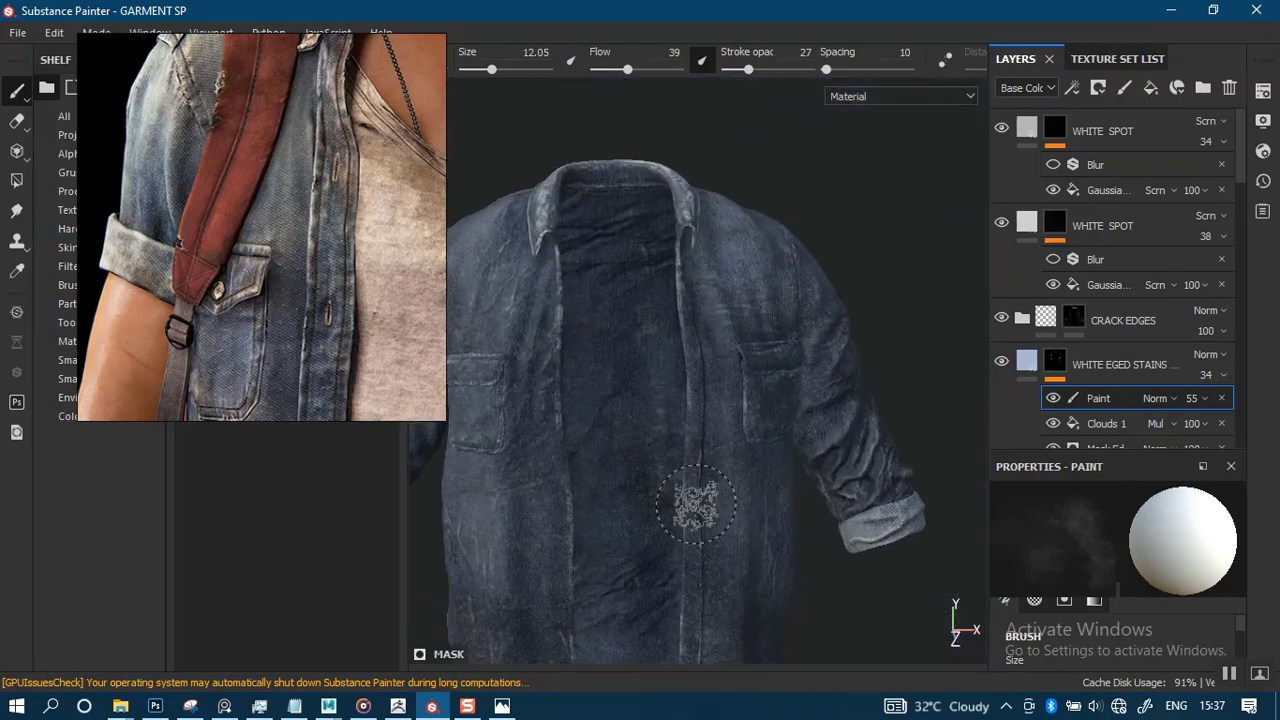
pyautogui.keyDown('alt'); pyautogui.moveTo(688, 508); pyautogui.dragTo(774, 366, button='middle'); pyautogui.keyUp('alt')
pyautogui.moveTo(774, 366)
pyautogui.keyDown('alt'); pyautogui.mouseDown(button='right')
pyautogui.moveTo(754, 497)
pyautogui.moveTo(737, 473)
pyautogui.mouseUp(button='right'); pyautogui.keyUp('alt')
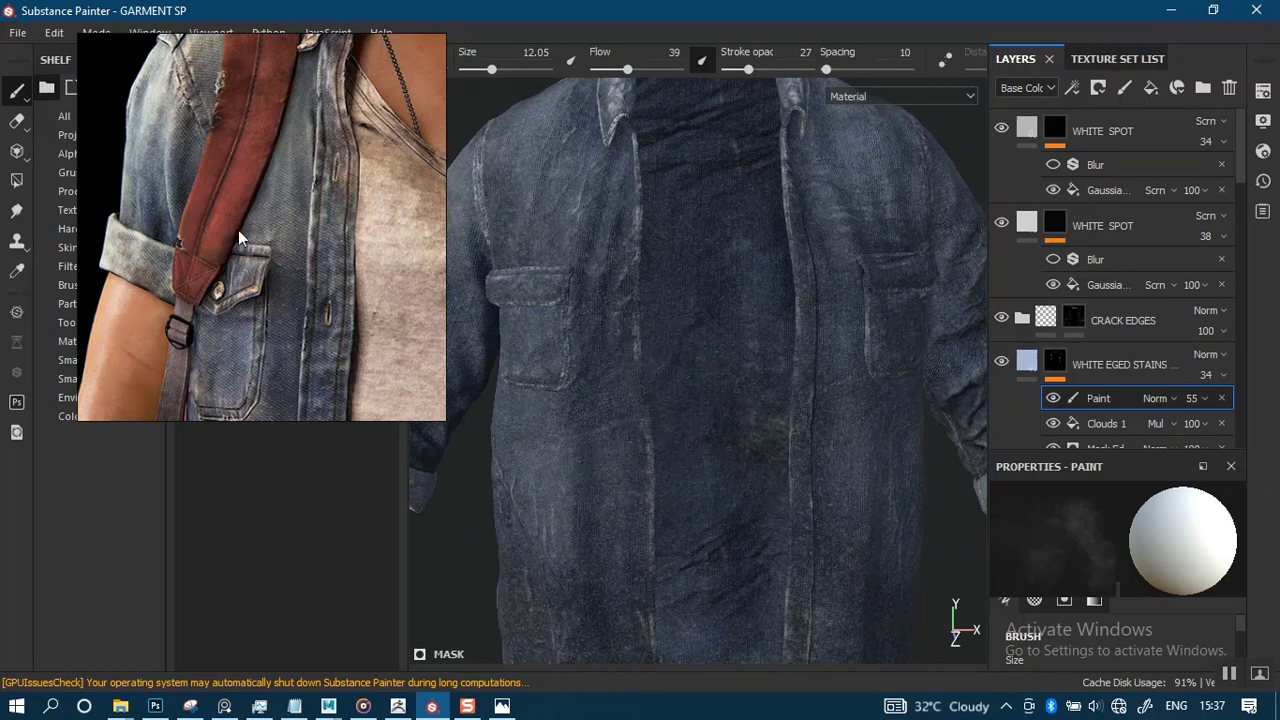
# Study the denim wear on the reference photo's shoulder, sleeve, pocket and front placket, both close up and as a whole.
pyautogui.scroll(-2, 292, 269)
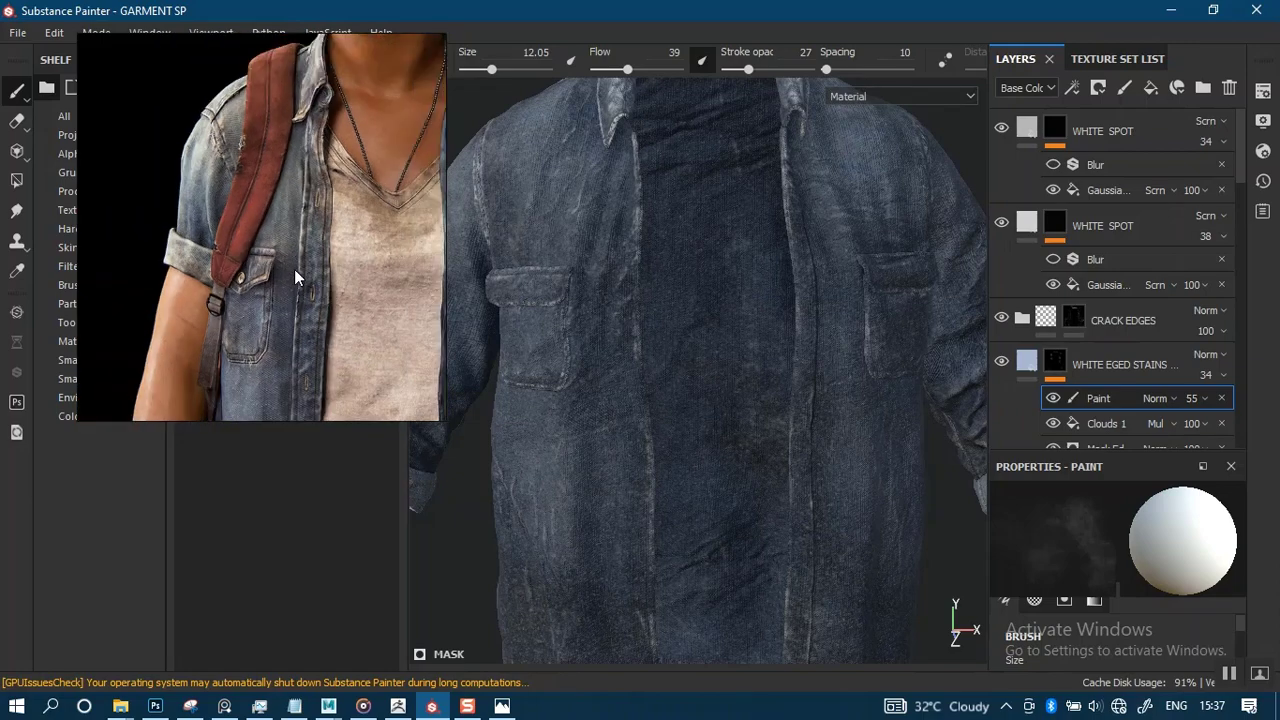
pyautogui.scroll(5, 294, 269)
pyautogui.scroll(-5, 305, 261)
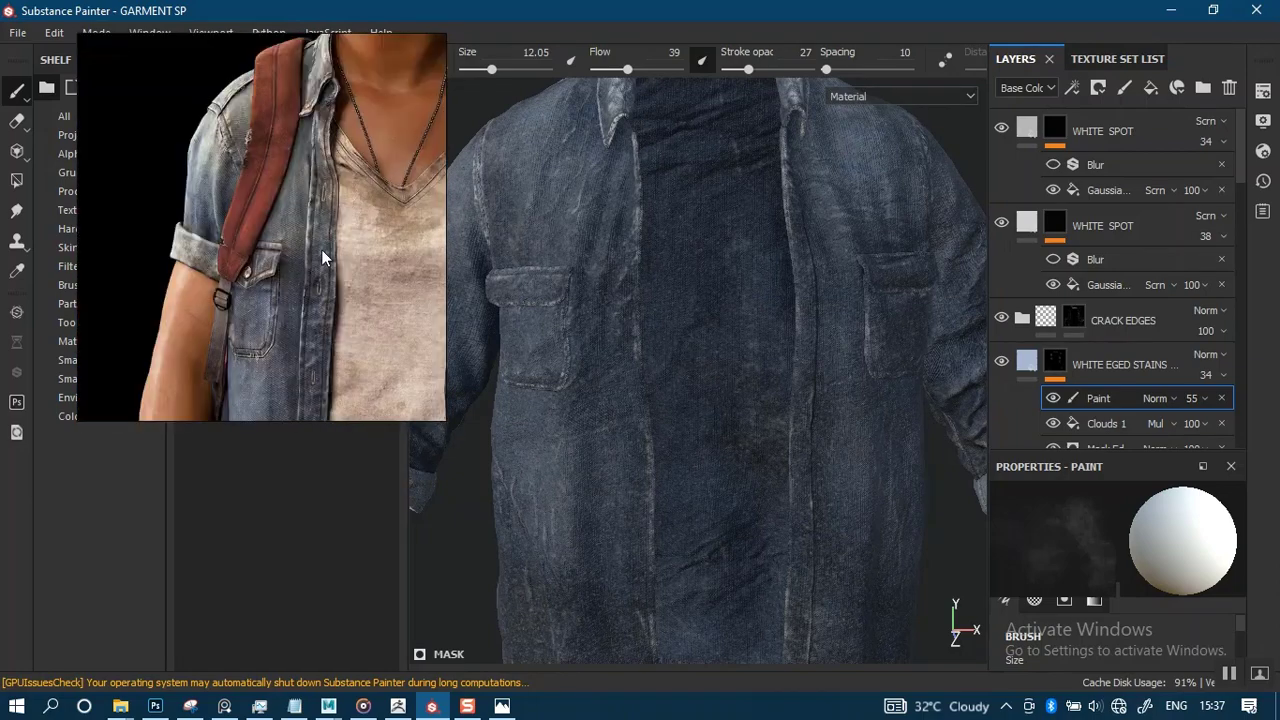
pyautogui.scroll(2, 300, 246)
pyautogui.scroll(2, 275, 235)
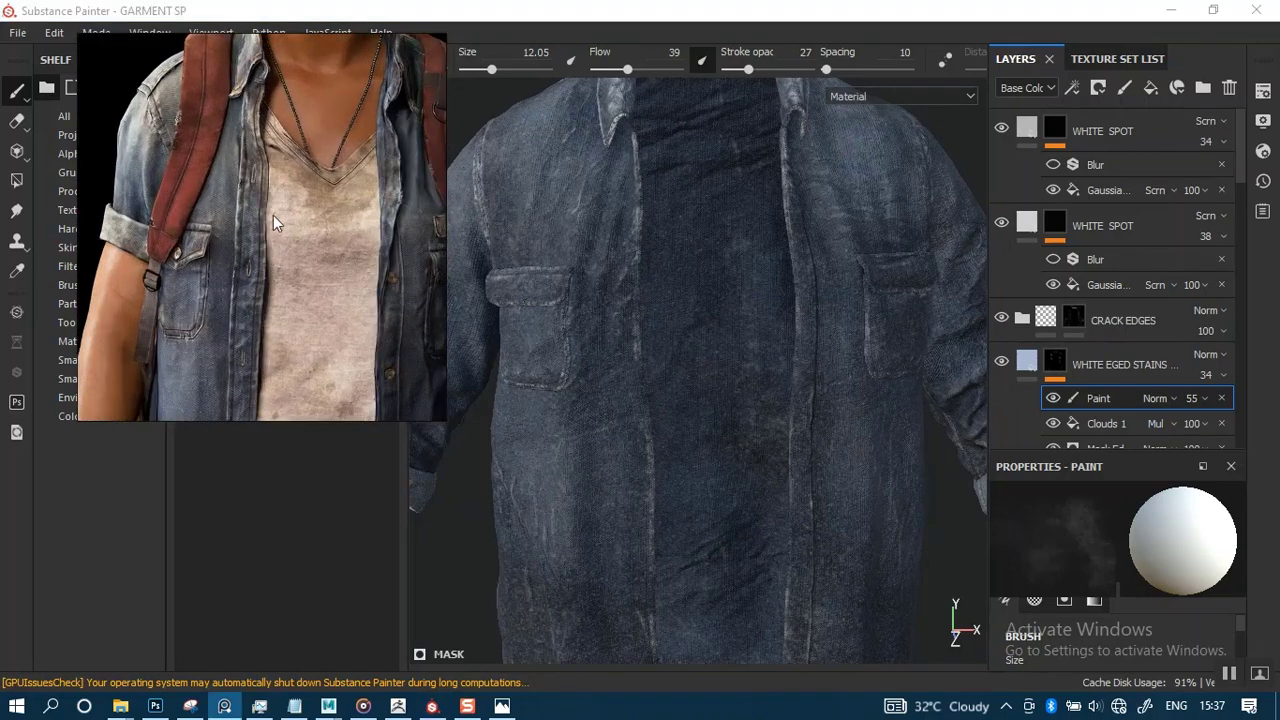
pyautogui.scroll(3, 258, 188)
pyautogui.scroll(-3, 242, 184)
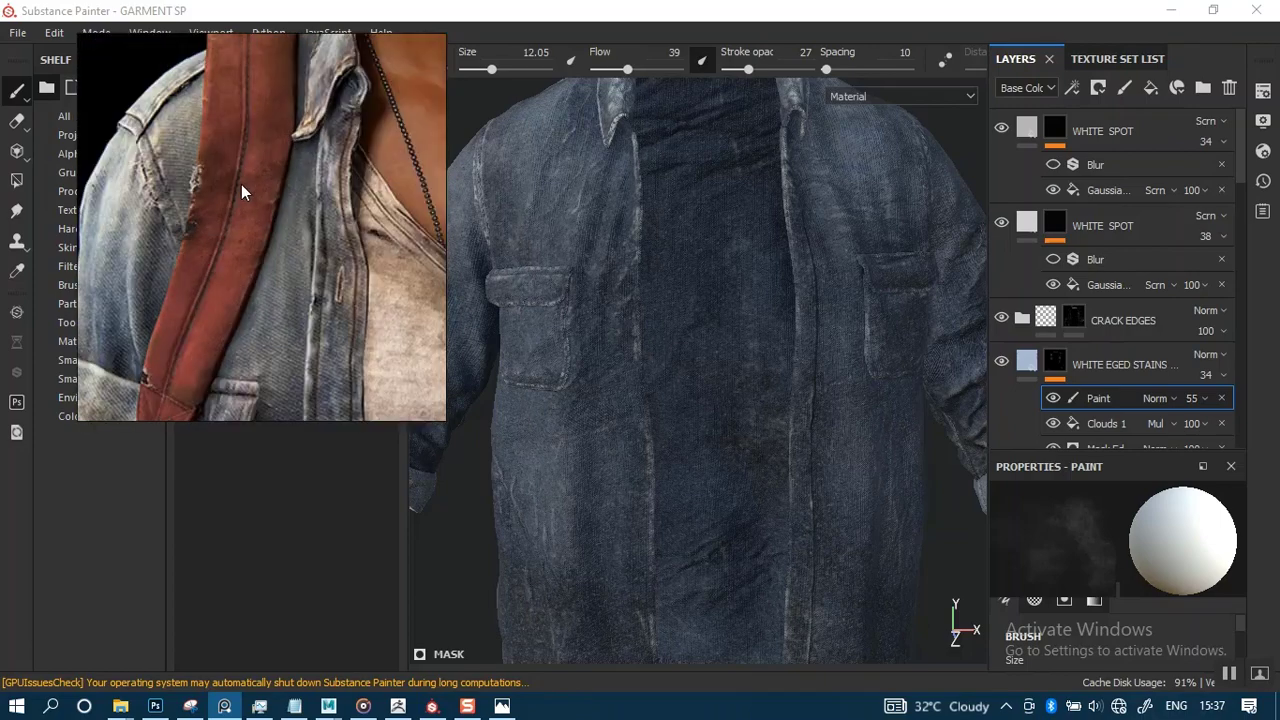
pyautogui.scroll(-1, 241, 187)
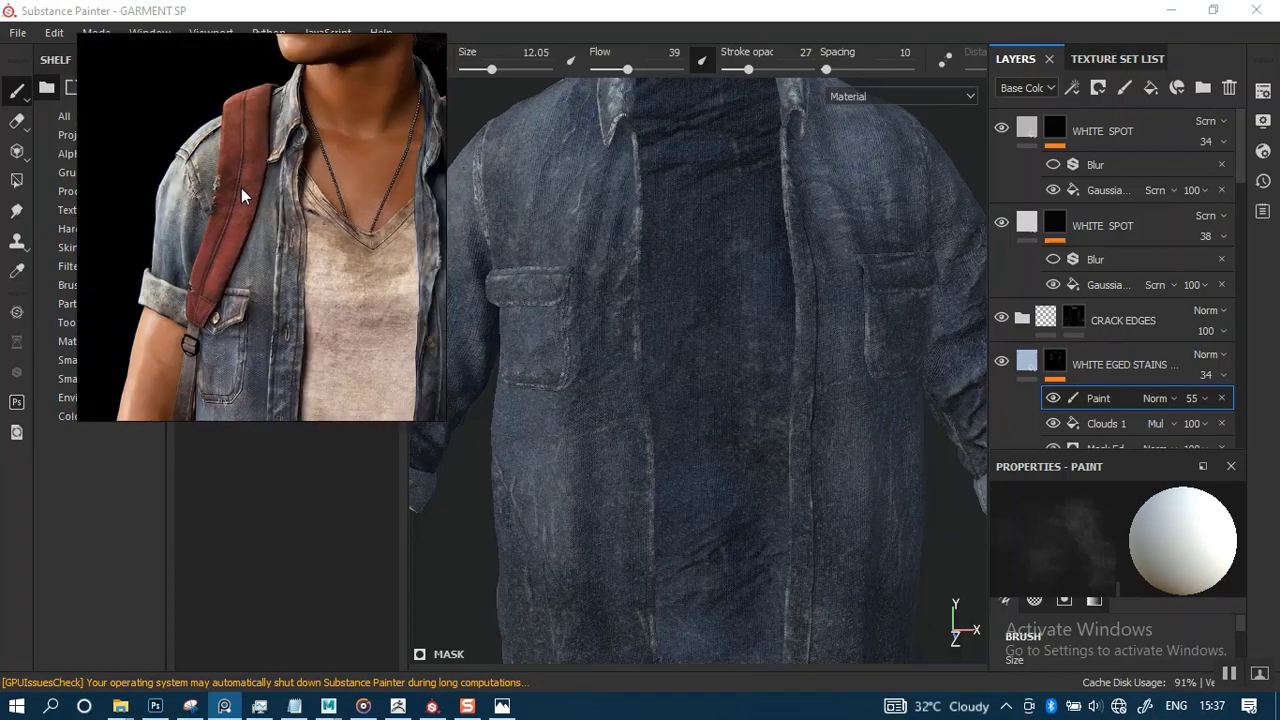
pyautogui.moveTo(266, 233)
pyautogui.mouseDown()
pyautogui.moveTo(135, 264)
pyautogui.moveTo(316, 199)
pyautogui.moveTo(266, 237)
pyautogui.mouseUp()
pyautogui.scroll(3, 282, 232)
pyautogui.scroll(-1, 266, 237)
pyautogui.scroll(-3, 266, 237)
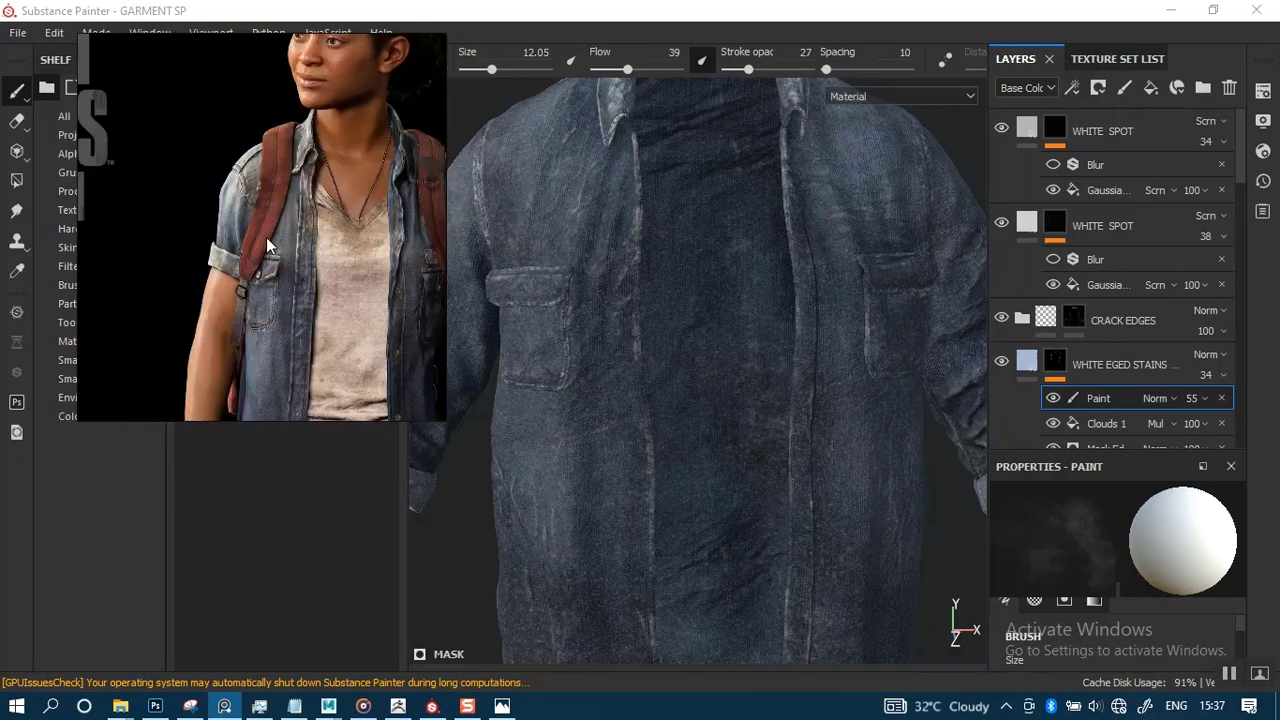
# Compare the whole shirt front, pockets, placket and lower panels with the full reference photo.
pyautogui.keyDown('alt'); pyautogui.moveTo(746, 367); pyautogui.dragTo(706, 198, button='right'); pyautogui.keyUp('alt')
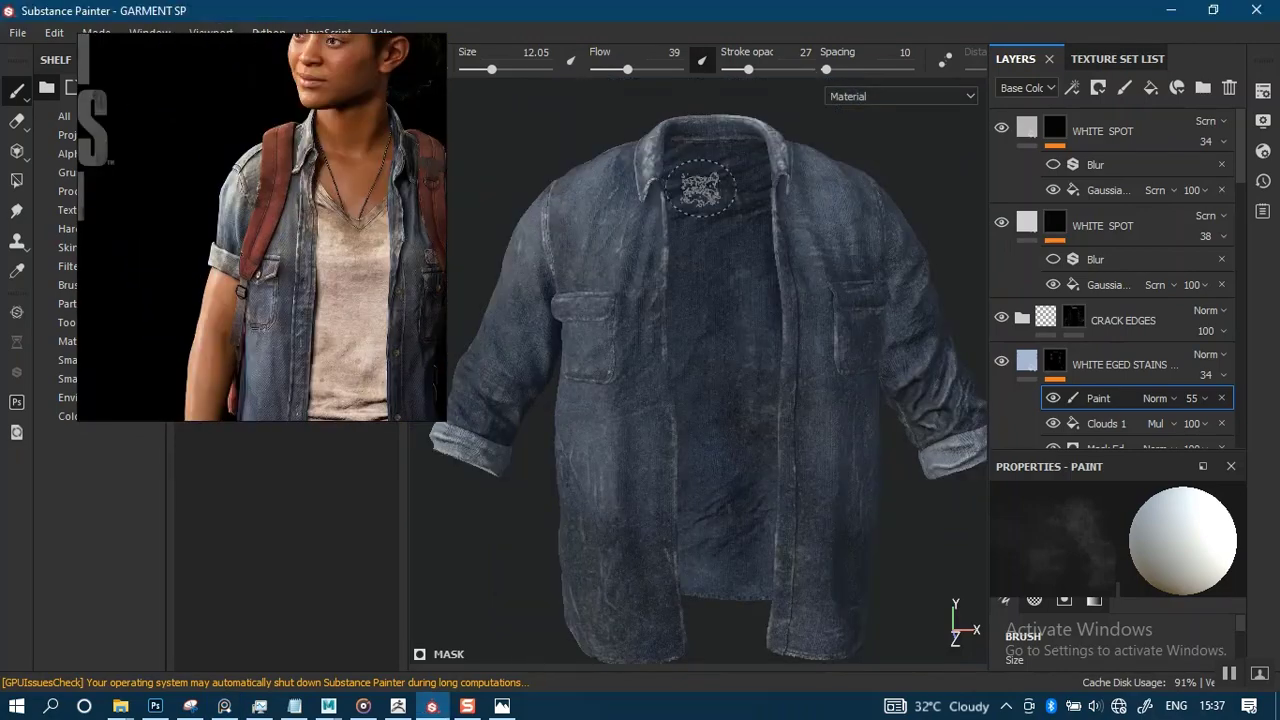
pyautogui.keyDown('alt'); pyautogui.moveTo(703, 296); pyautogui.dragTo(717, 314); pyautogui.keyUp('alt')
pyautogui.keyDown('alt'); pyautogui.moveTo(718, 402); pyautogui.dragTo(669, 312, button='middle'); pyautogui.keyUp('alt')
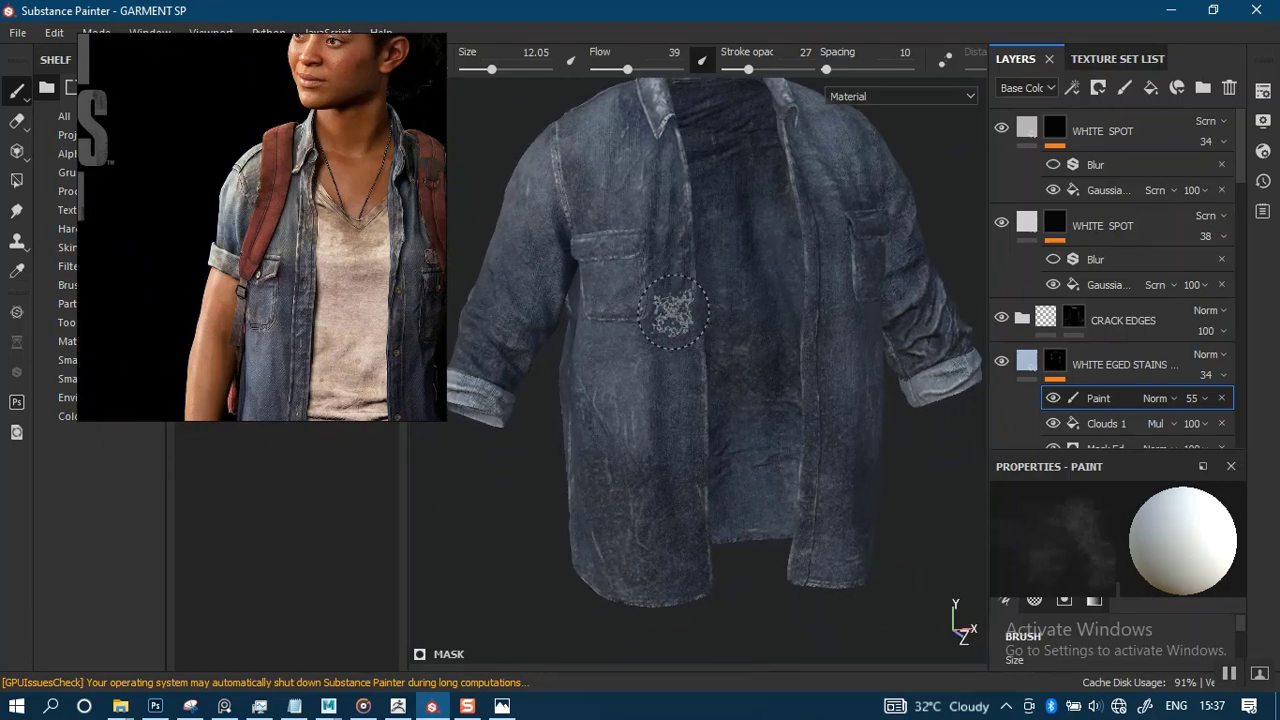
pyautogui.keyDown('alt'); pyautogui.moveTo(652, 295); pyautogui.dragTo(681, 437, button='right'); pyautogui.keyUp('alt')
pyautogui.keyDown('alt'); pyautogui.moveTo(681, 437); pyautogui.dragTo(780, 366); pyautogui.keyUp('alt')
pyautogui.keyDown('alt'); pyautogui.moveTo(780, 366); pyautogui.dragTo(766, 291, button='right'); pyautogui.keyUp('alt')
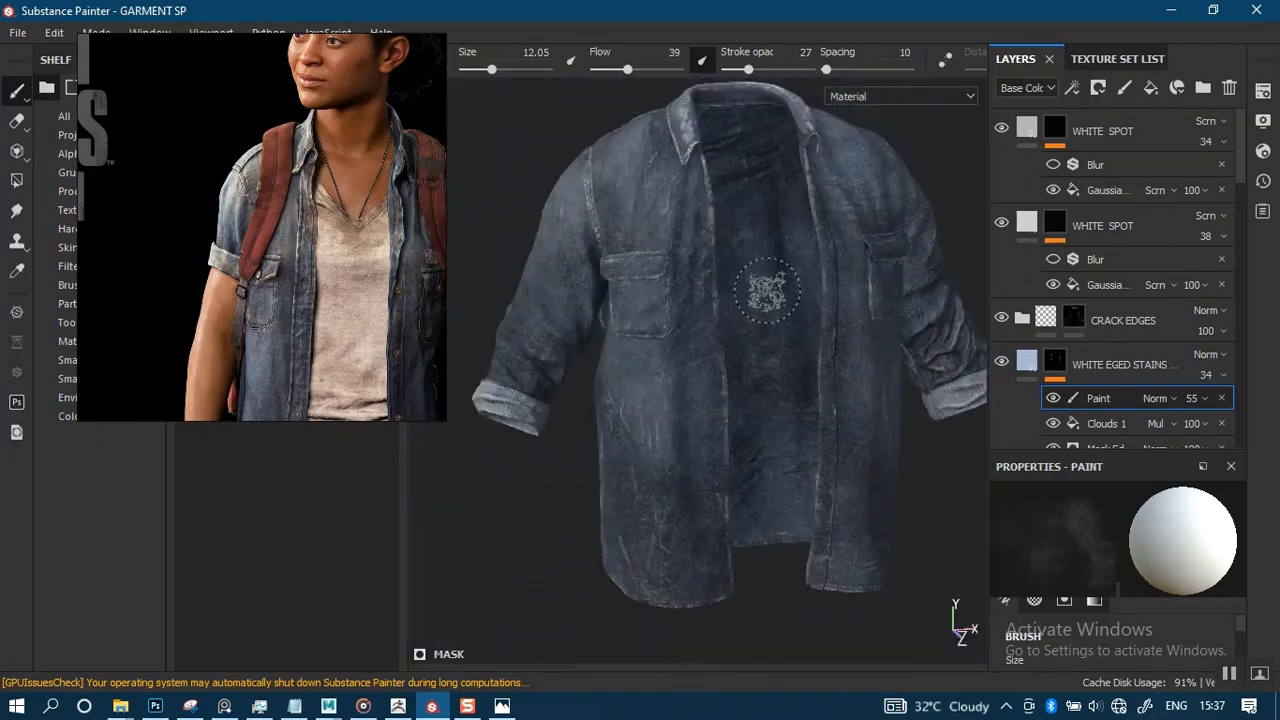
pyautogui.keyDown('alt'); pyautogui.moveTo(766, 291); pyautogui.dragTo(760, 371, button='middle'); pyautogui.keyUp('alt')
pyautogui.keyDown('alt'); pyautogui.moveTo(760, 371); pyautogui.dragTo(720, 349); pyautogui.keyUp('alt')
pyautogui.keyDown('alt'); pyautogui.moveTo(720, 349); pyautogui.dragTo(791, 380, button='right'); pyautogui.keyUp('alt')
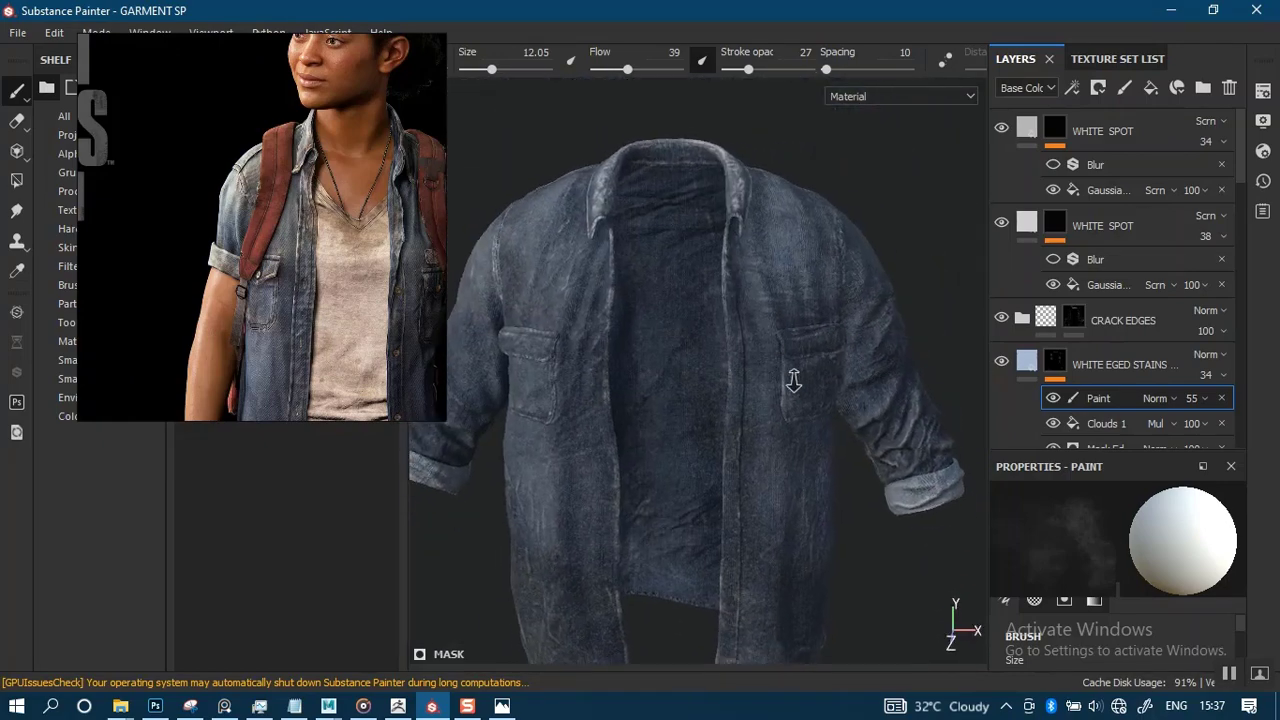
pyautogui.keyDown('alt'); pyautogui.moveTo(791, 380); pyautogui.dragTo(778, 308, button='middle'); pyautogui.keyUp('alt')
pyautogui.keyDown('alt'); pyautogui.moveTo(778, 308); pyautogui.dragTo(785, 470, button='right'); pyautogui.keyUp('alt')
pyautogui.keyDown('alt'); pyautogui.moveTo(785, 470); pyautogui.dragTo(797, 309, button='middle'); pyautogui.keyUp('alt')
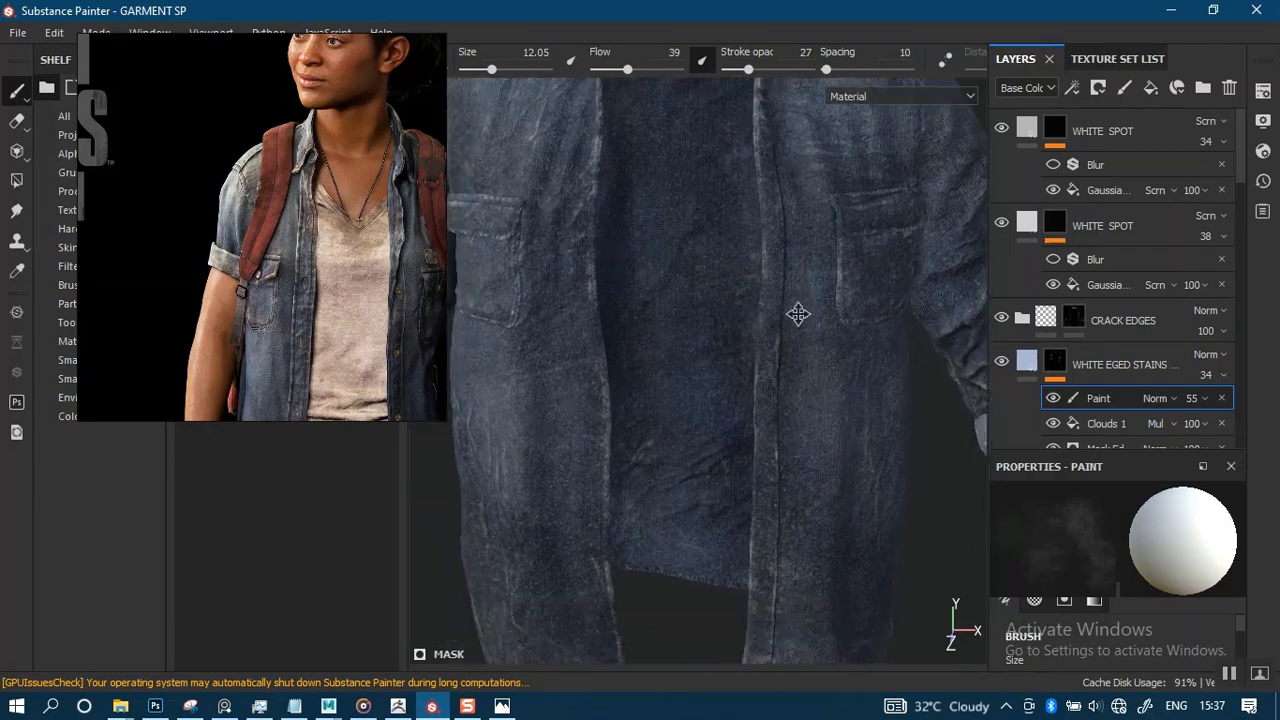
pyautogui.keyDown('alt'); pyautogui.moveTo(797, 309); pyautogui.dragTo(791, 317); pyautogui.keyUp('alt')
pyautogui.keyDown('alt'); pyautogui.moveTo(791, 317); pyautogui.dragTo(751, 398, button='middle'); pyautogui.keyUp('alt')
pyautogui.keyDown('alt'); pyautogui.moveTo(751, 398); pyautogui.dragTo(787, 259, button='right'); pyautogui.keyUp('alt')
pyautogui.keyDown('alt'); pyautogui.moveTo(787, 259); pyautogui.dragTo(766, 380, button='middle'); pyautogui.keyUp('alt')
pyautogui.moveTo(766, 380)
pyautogui.keyDown('alt'); pyautogui.mouseDown()
pyautogui.moveTo(743, 372)
pyautogui.moveTo(766, 371)
pyautogui.mouseUp(); pyautogui.keyUp('alt')
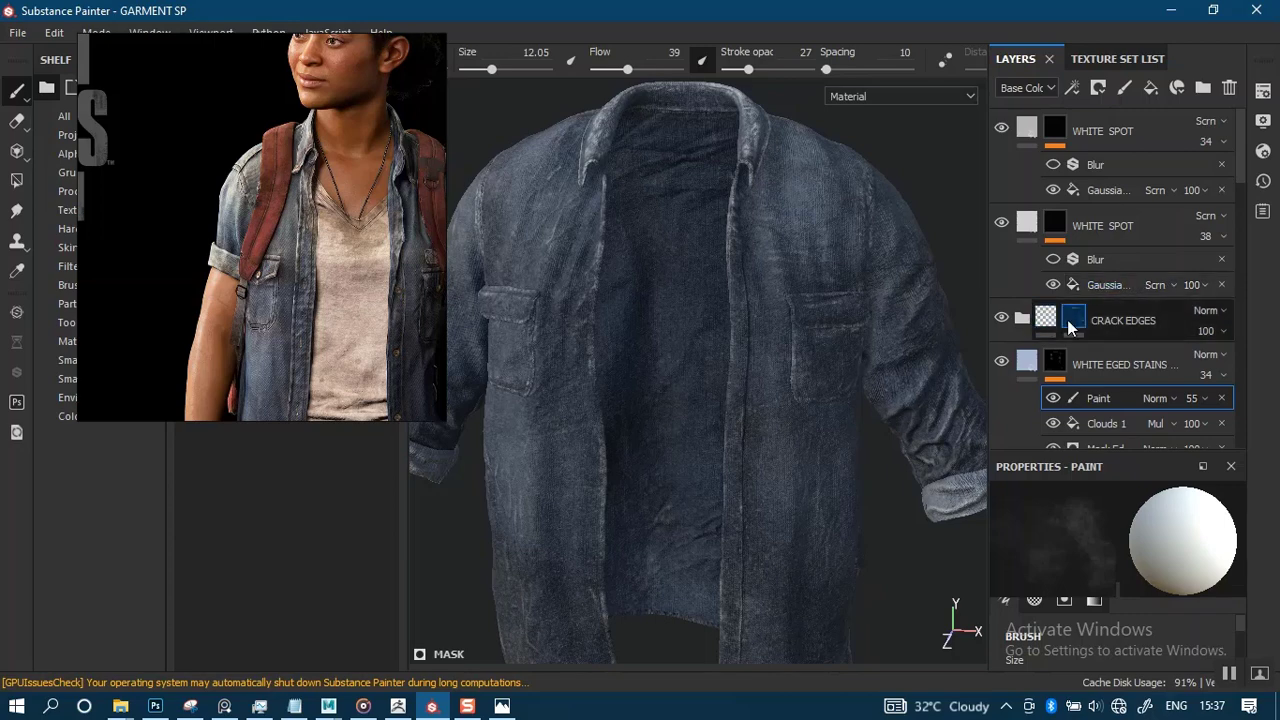
# Add a fill layer directly above the CRACK EDGES folder and switch off its normal channel.
pyautogui.click(1125, 322)
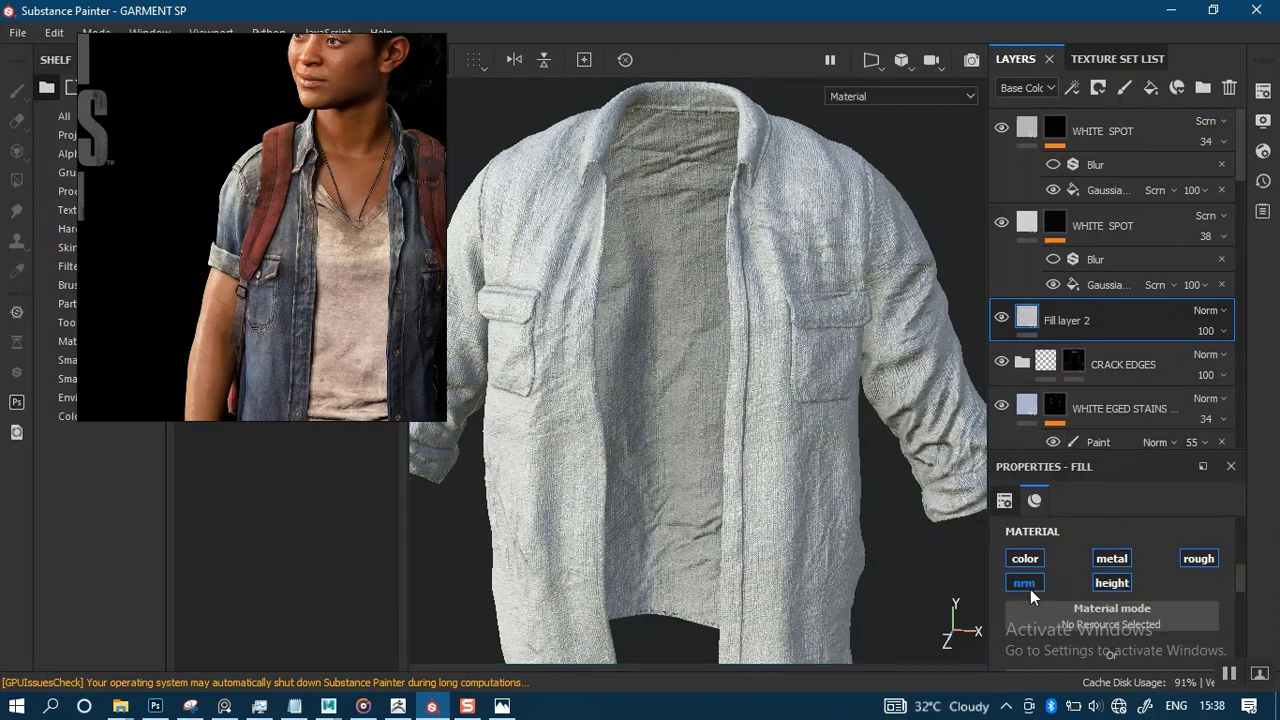
pyautogui.click(1028, 586)
# Sample the new fill layer's base color from the reference shirt, lighten it to pale blue, and set the roughness to 0.8744.
pyautogui.scroll(-3, 1210, 580)
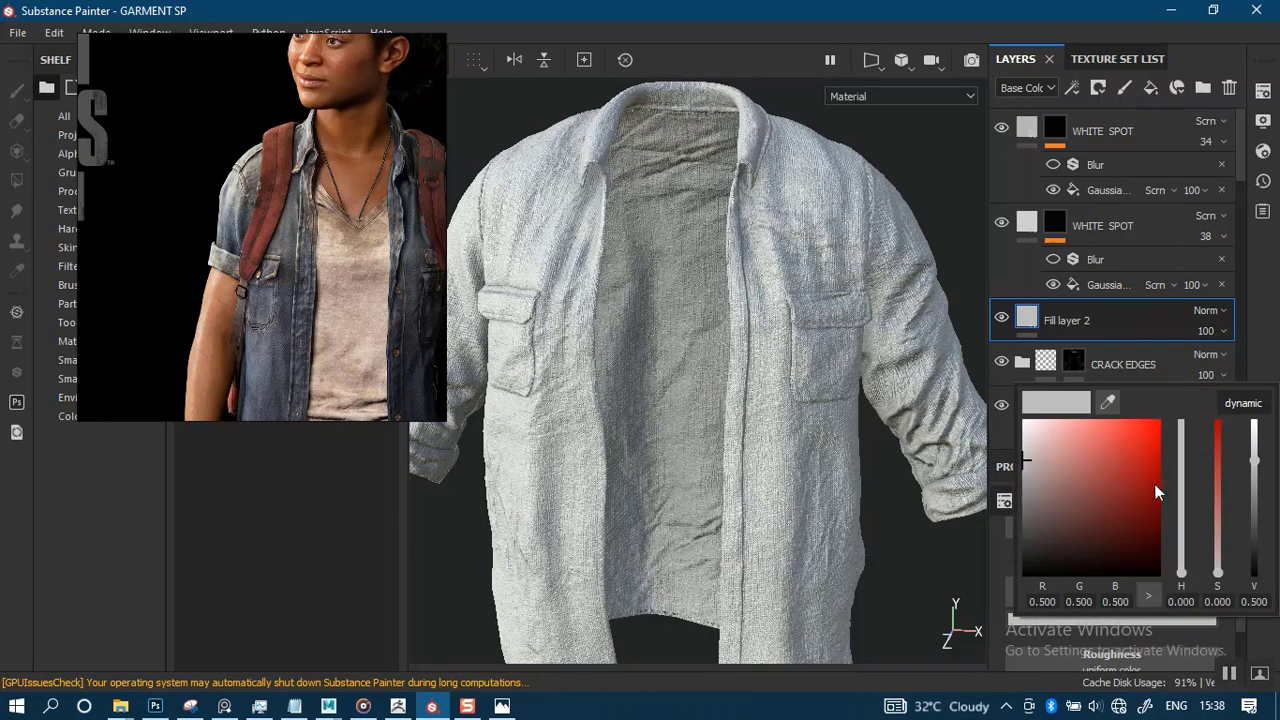
pyautogui.click(1108, 403)
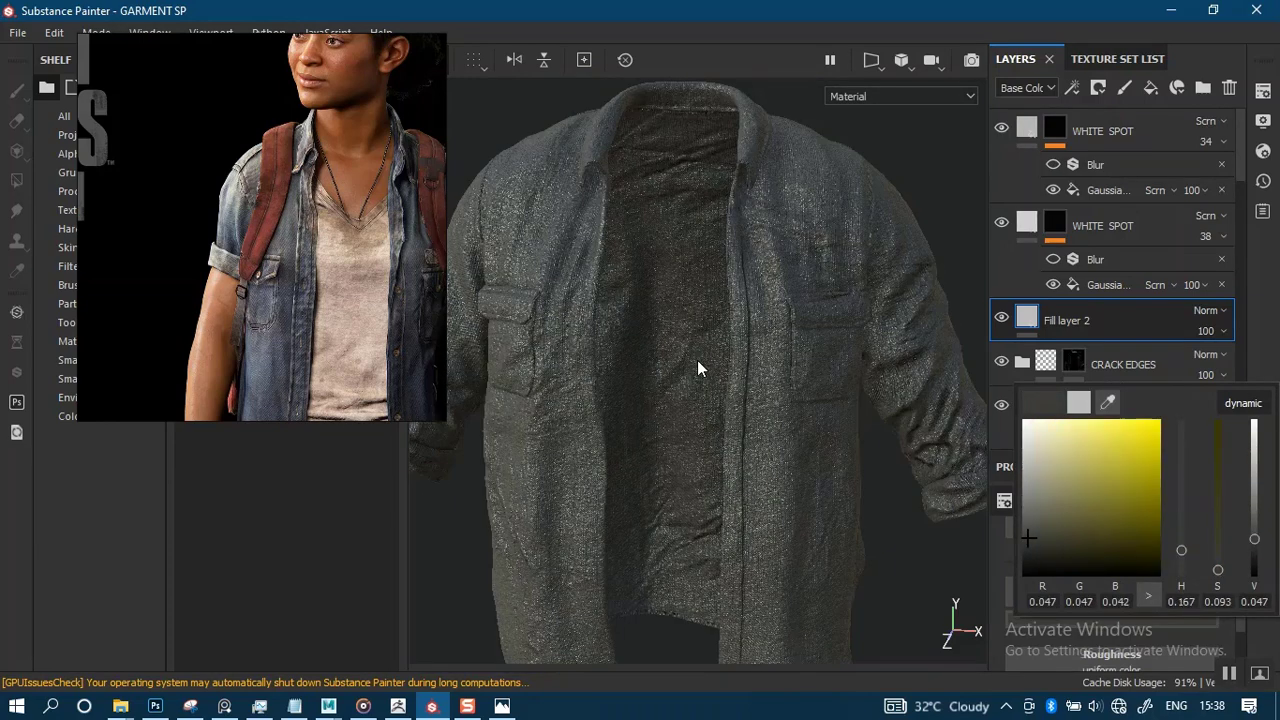
pyautogui.click(412, 302)
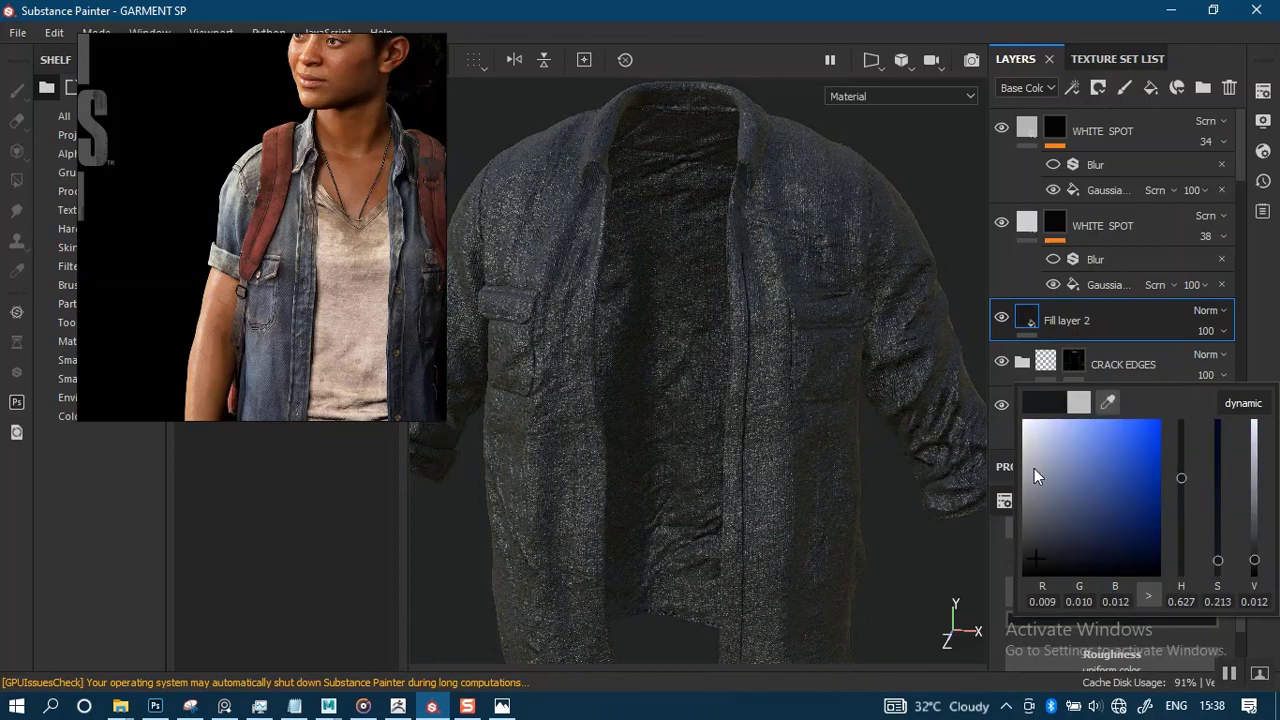
pyautogui.click(1050, 445)
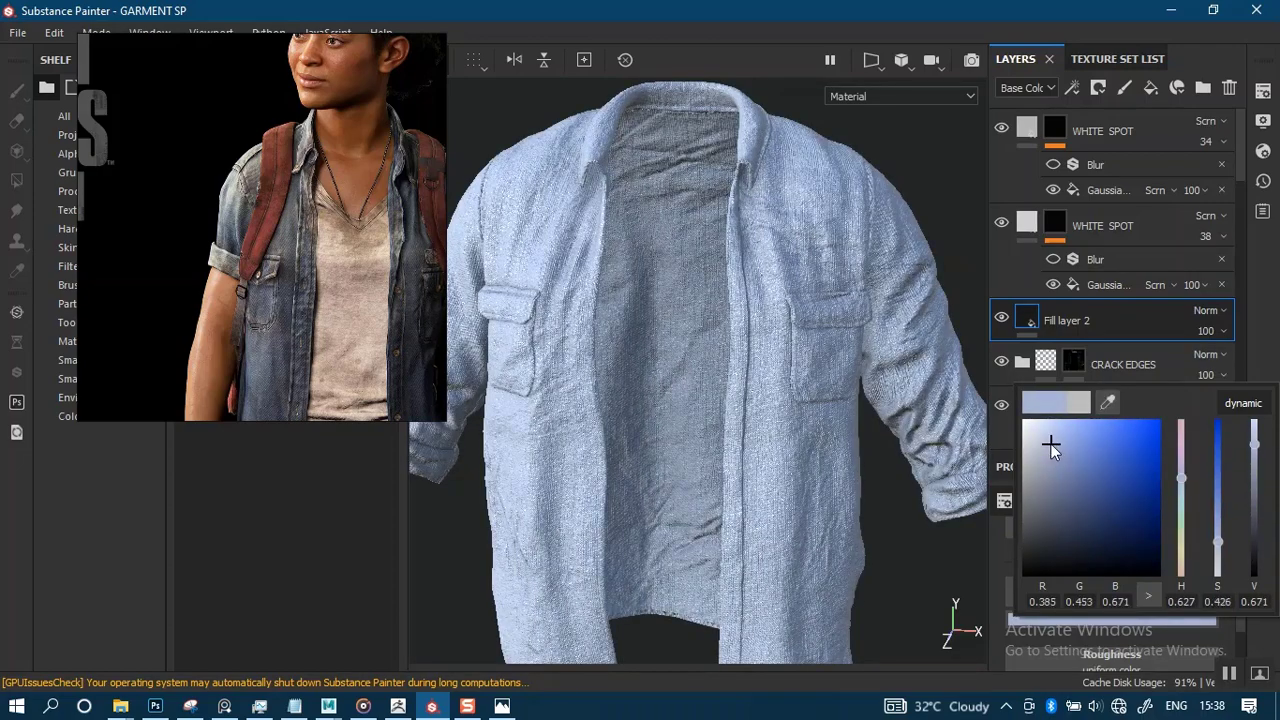
pyautogui.click(1048, 444)
pyautogui.click(1265, 364)
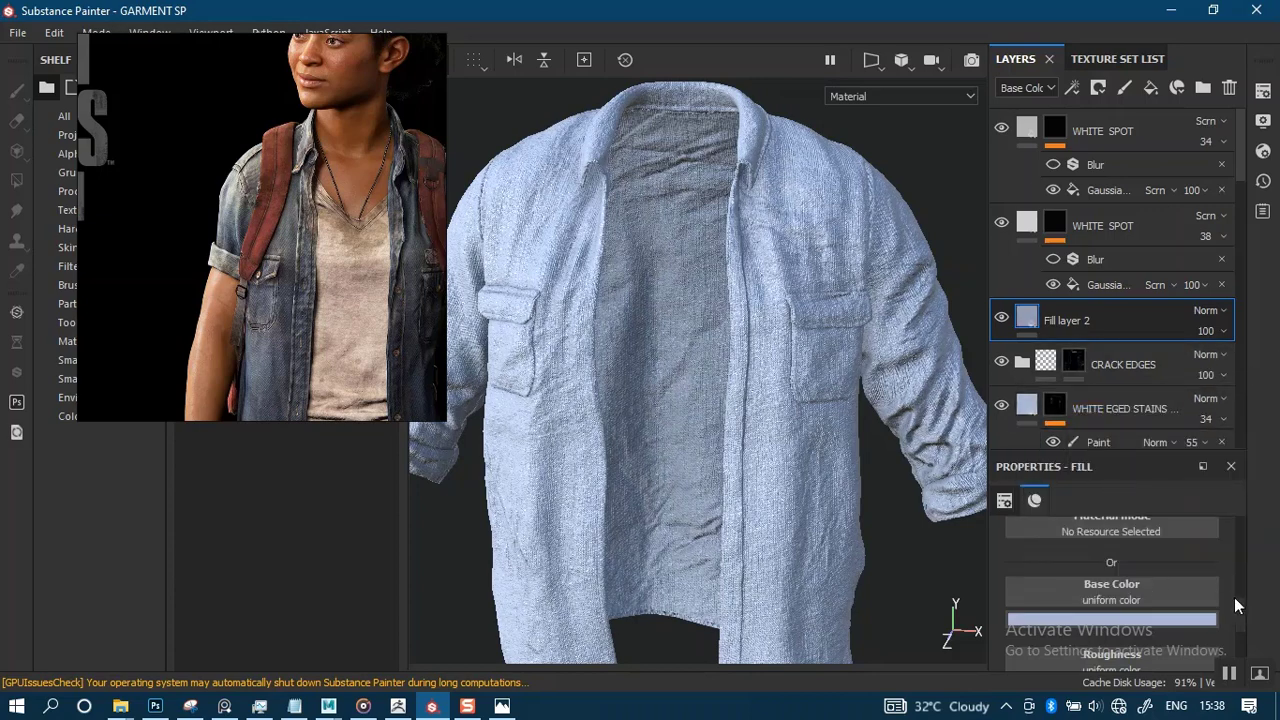
pyautogui.moveTo(1240, 622); pyautogui.dragTo(1234, 650)
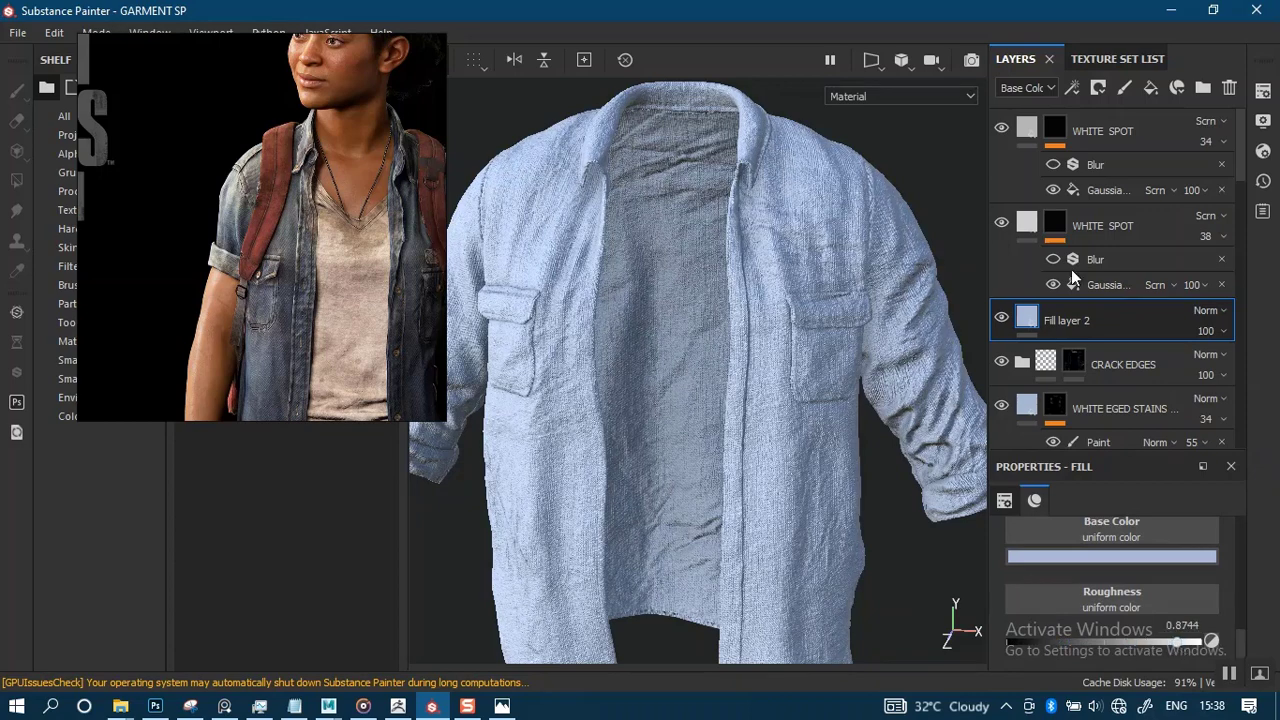
# Rename the new fill layer DAMAGE and add a black mask to it.
pyautogui.doubleClick(1066, 321)
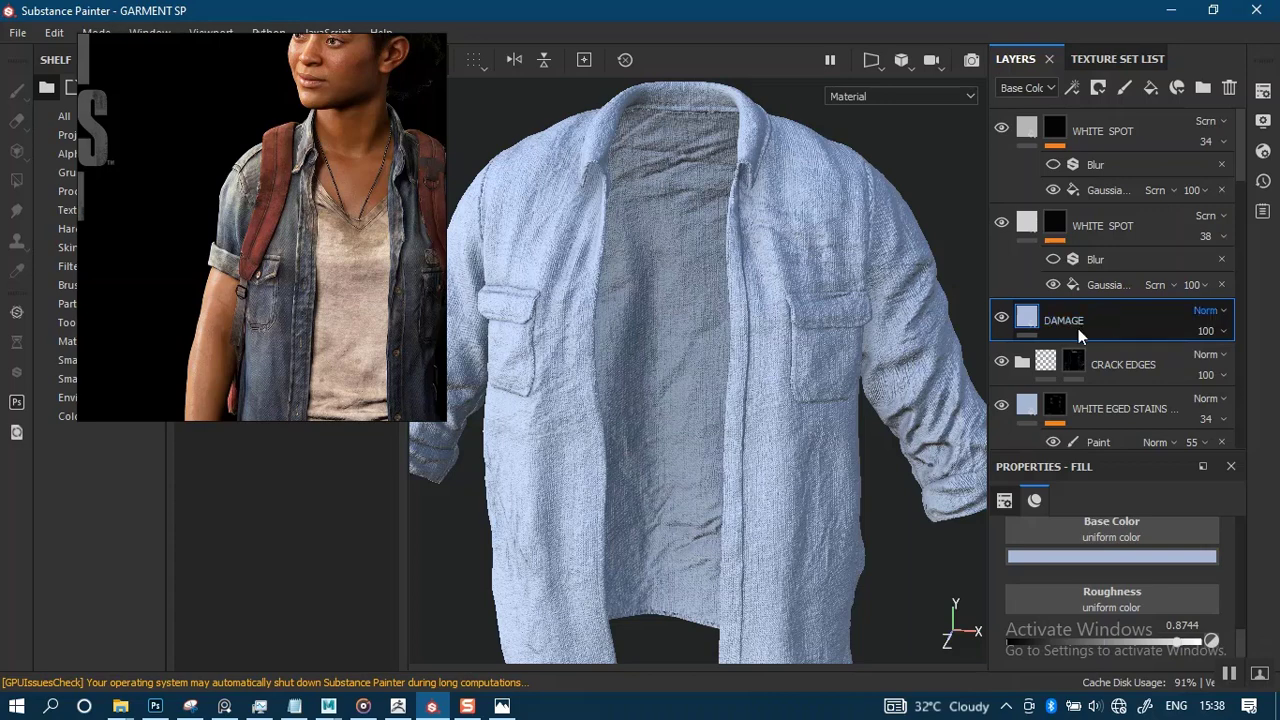
pyautogui.rightClick(1026, 326)
pyautogui.click(1100, 31)
# Search the smart masks for STAIN and apply the Stains Scrat... mask to the DAMAGE layer, moving the reference photo out of the way.
pyautogui.press('1')
pyautogui.moveTo(444, 302); pyautogui.dragTo(1078, 222)
pyautogui.keyDown('alt'); pyautogui.moveTo(677, 325); pyautogui.dragTo(623, 217); pyautogui.keyUp('alt')
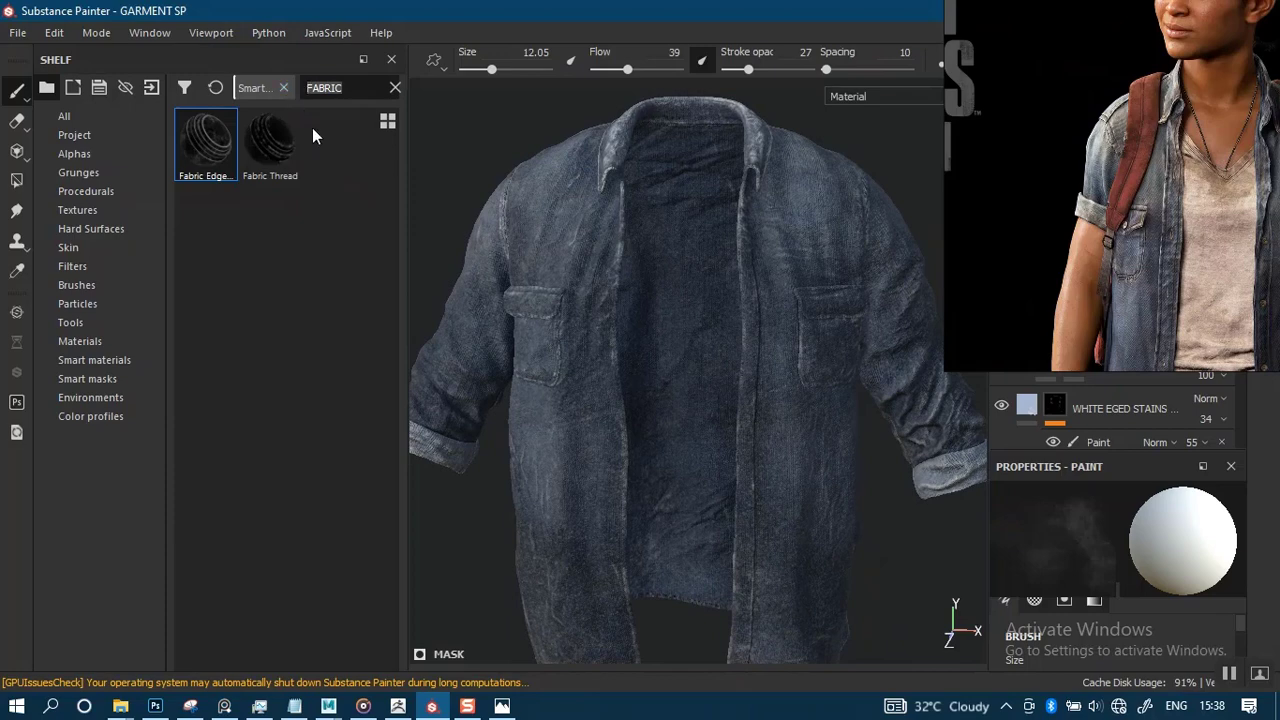
pyautogui.write('STAIN')
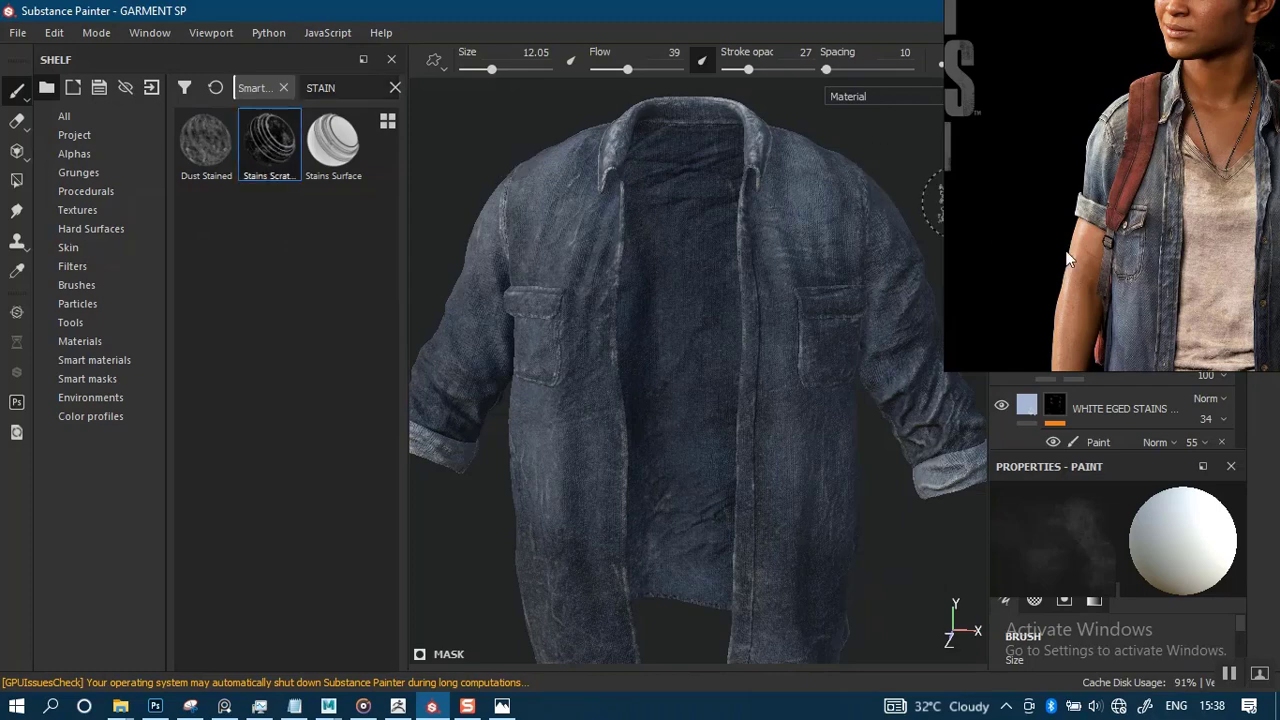
pyautogui.moveTo(1066, 258); pyautogui.dragTo(5, 357)
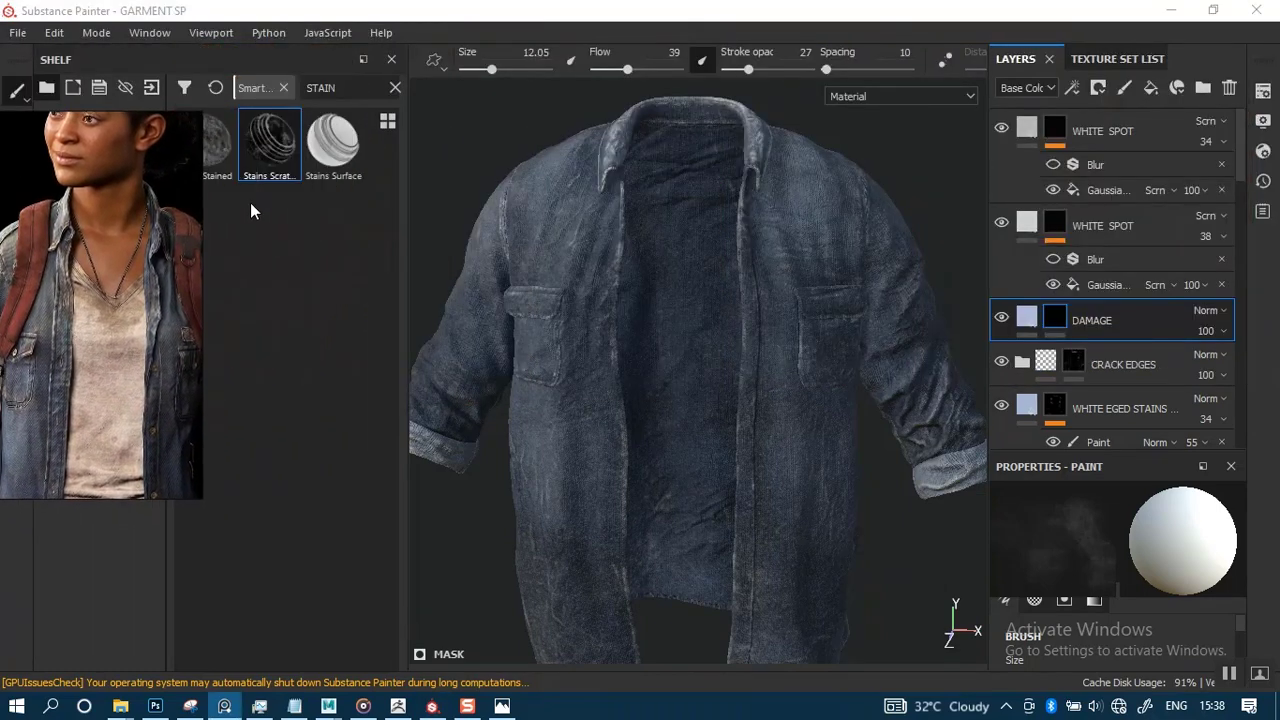
pyautogui.moveTo(270, 150); pyautogui.dragTo(1054, 332)
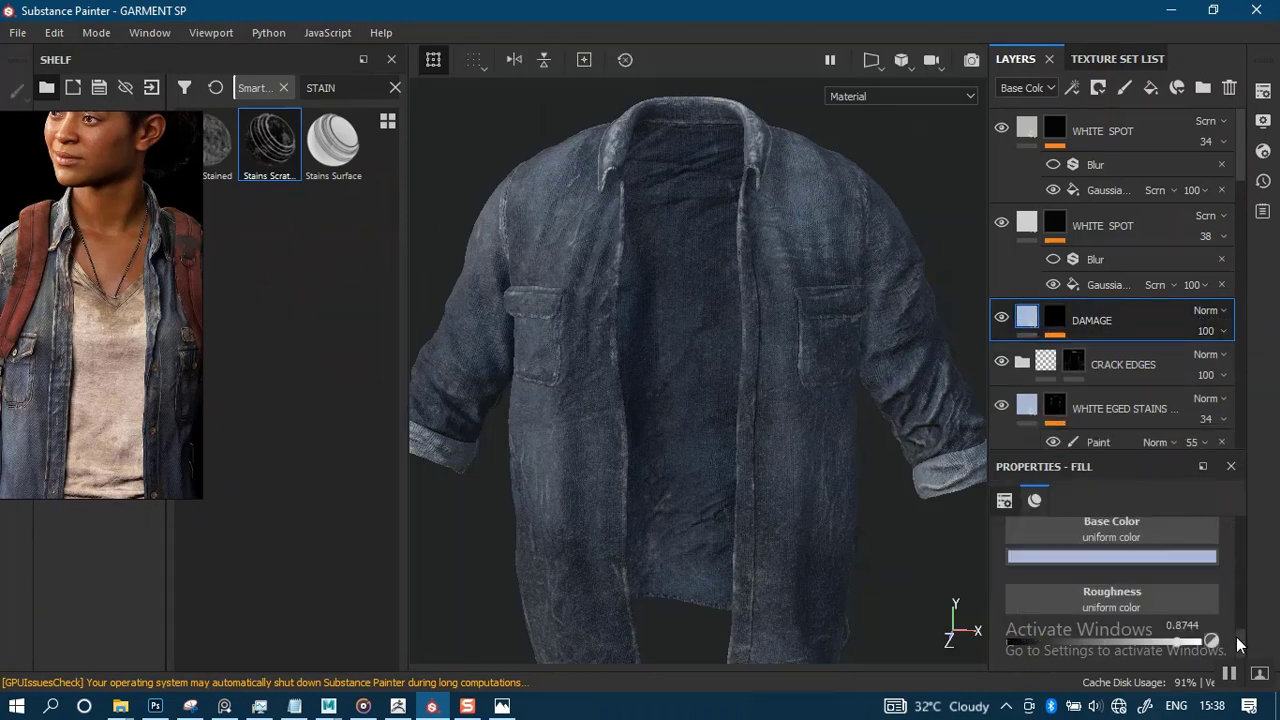
# Set the DAMAGE fill's height to -0.3527 and lower the global balance of its mask generator to 0.03.
pyautogui.moveTo(1236, 637); pyautogui.dragTo(1240, 672)
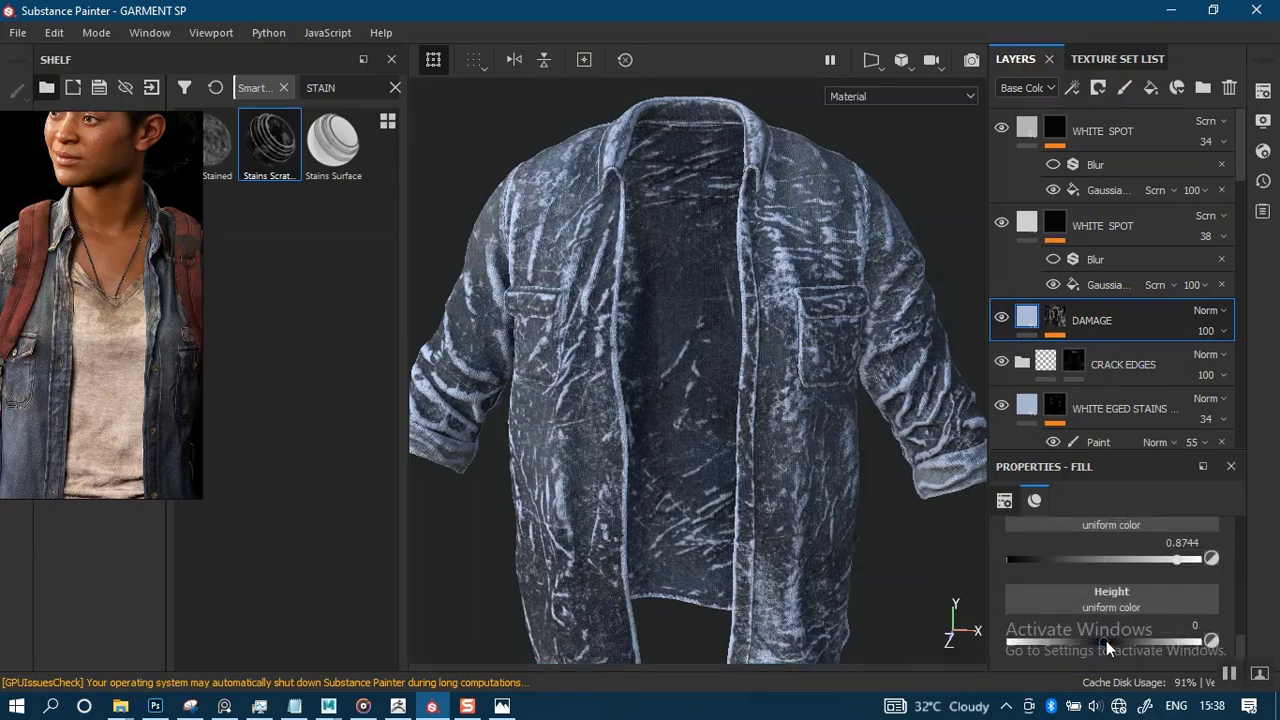
pyautogui.moveTo(1081, 642); pyautogui.dragTo(1069, 641)
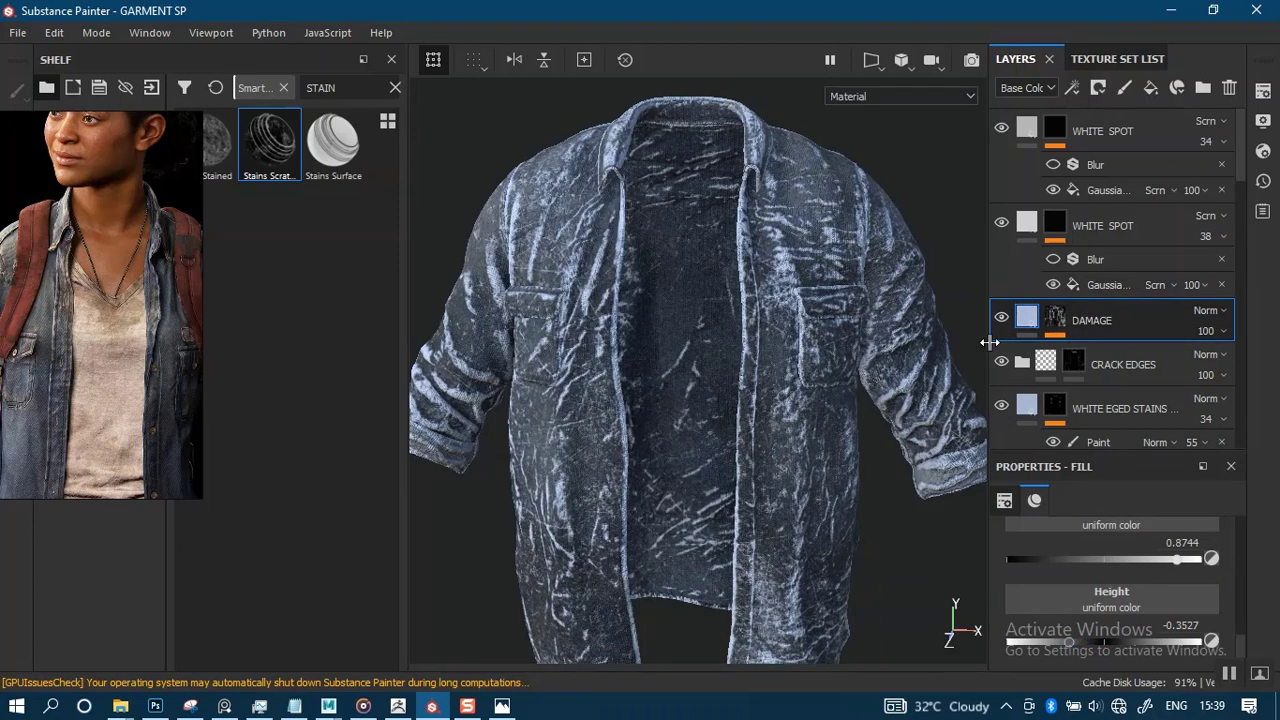
pyautogui.click(1053, 320)
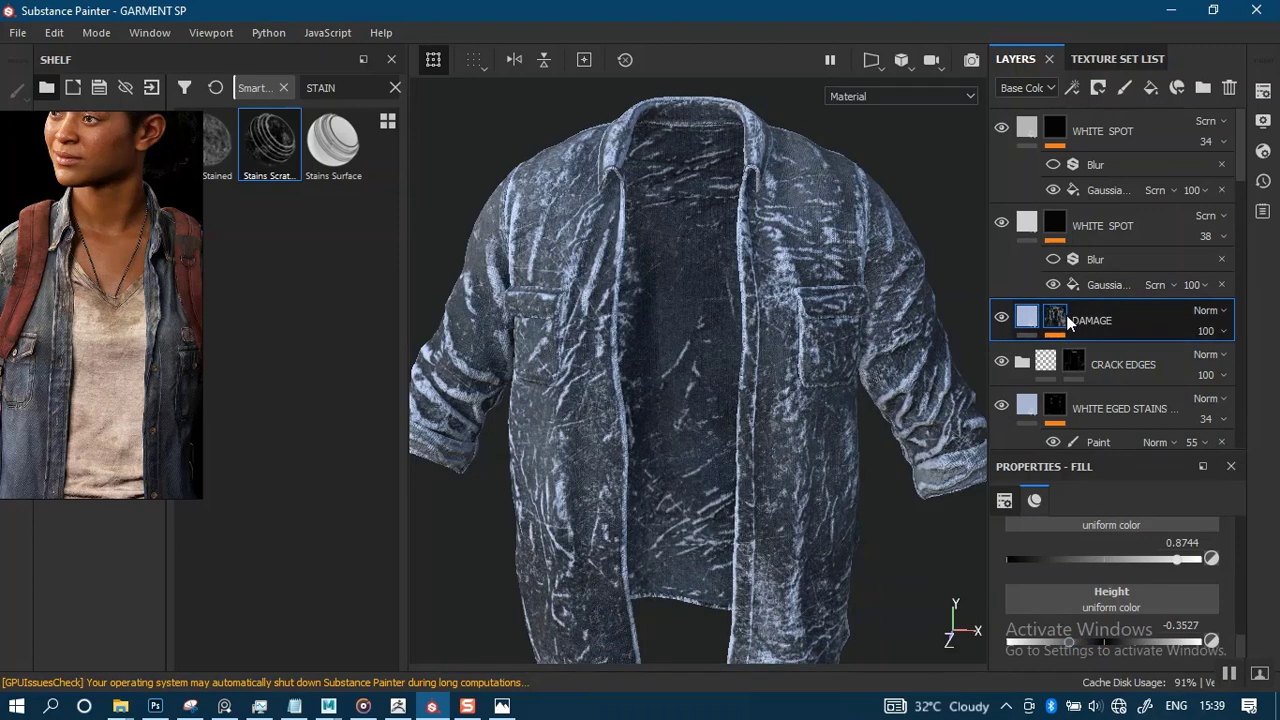
pyautogui.click(1062, 323)
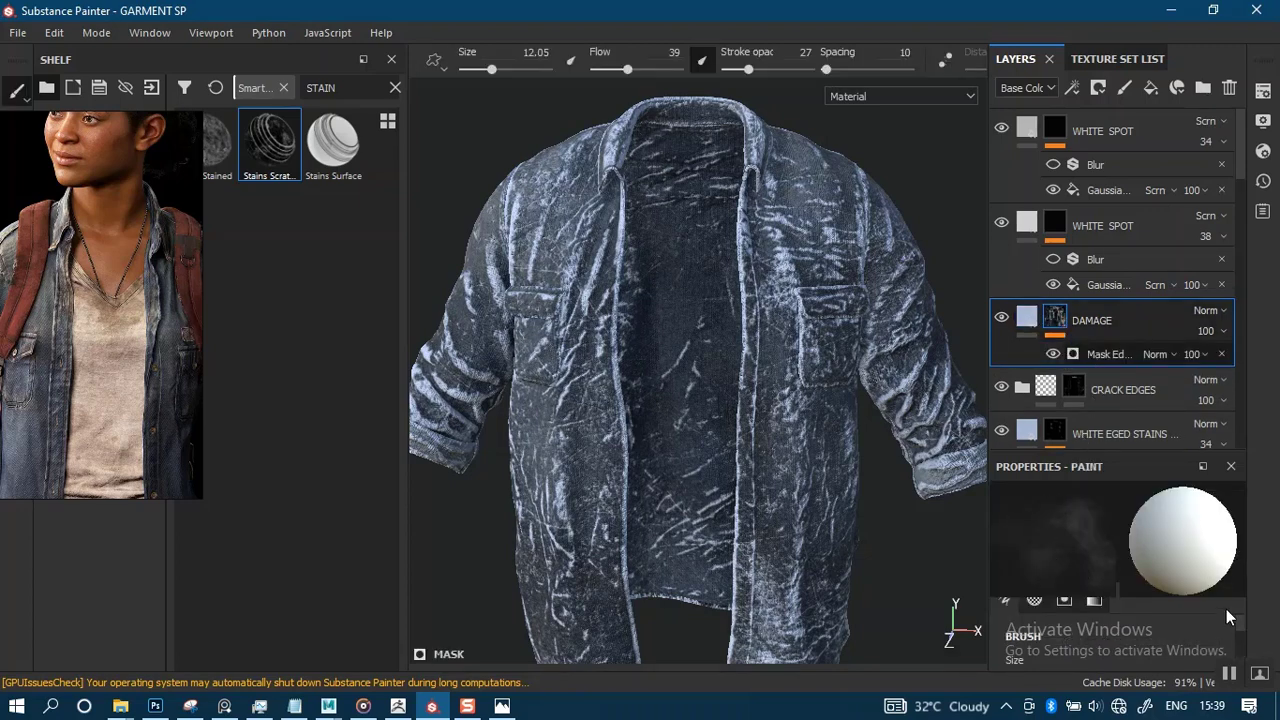
pyautogui.click(1108, 354)
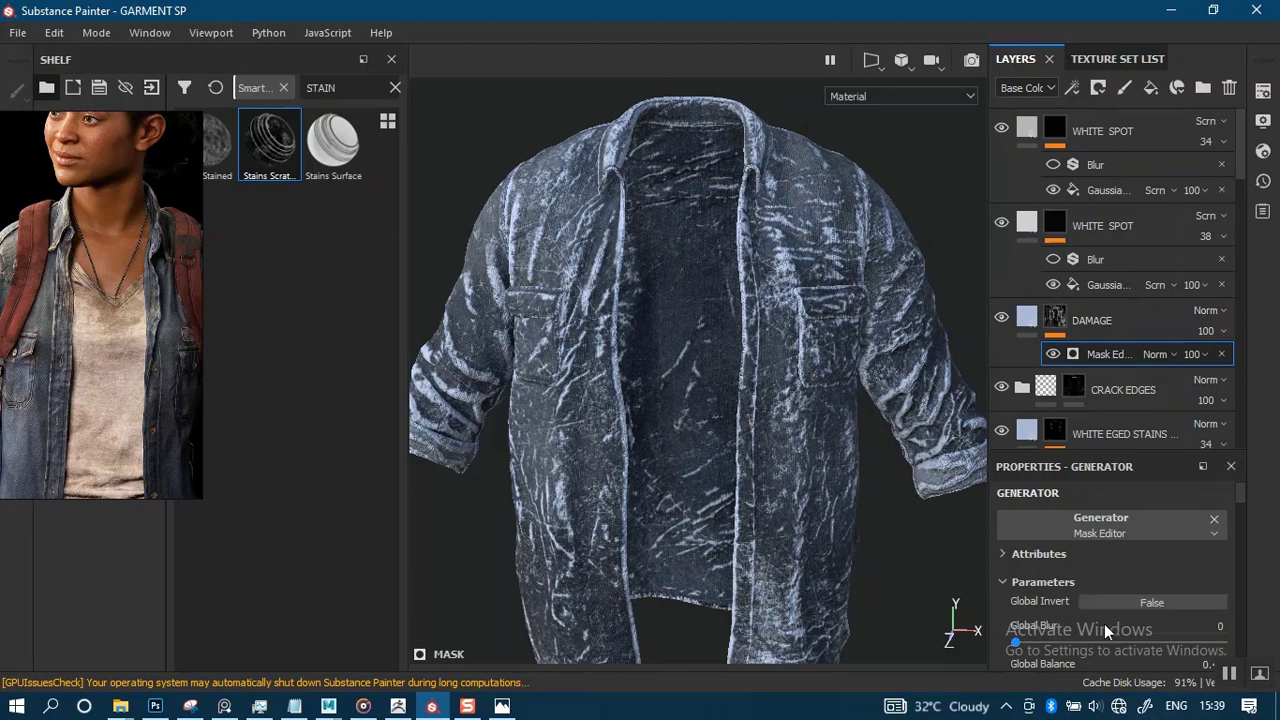
pyautogui.scroll(-5, 1238, 512)
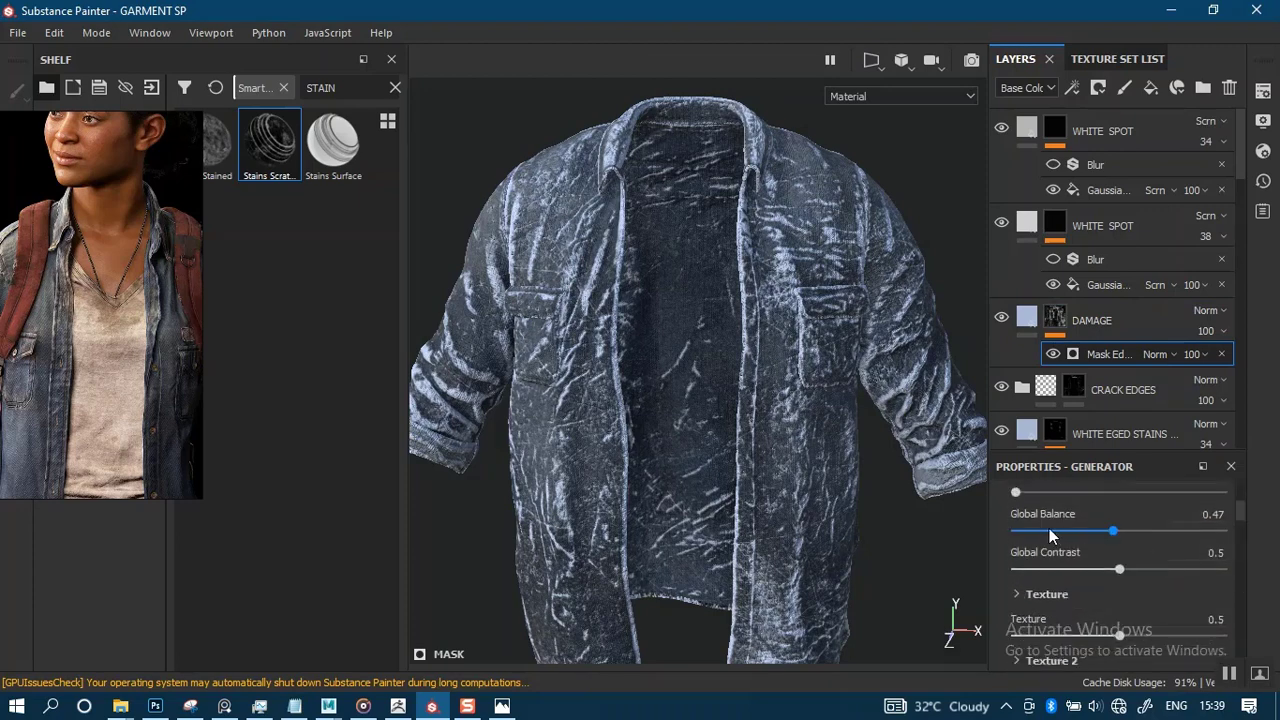
pyautogui.click(1049, 531)
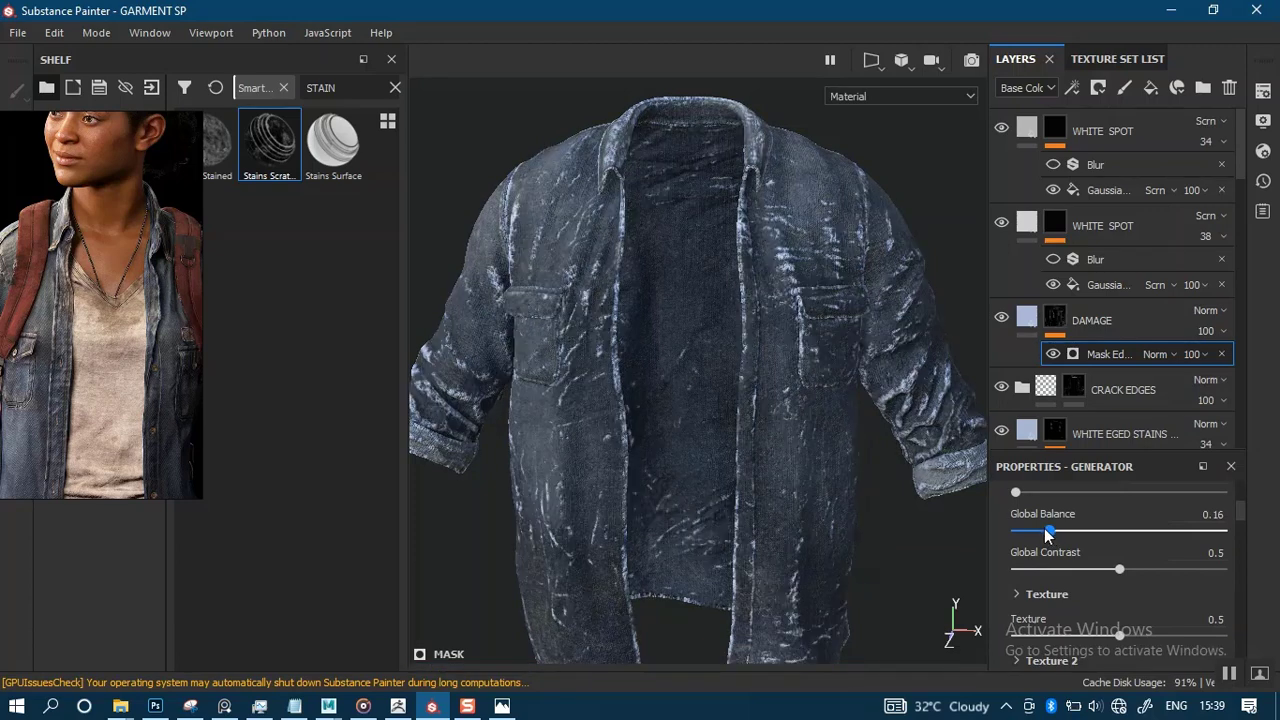
pyautogui.moveTo(1045, 528); pyautogui.dragTo(1022, 531)
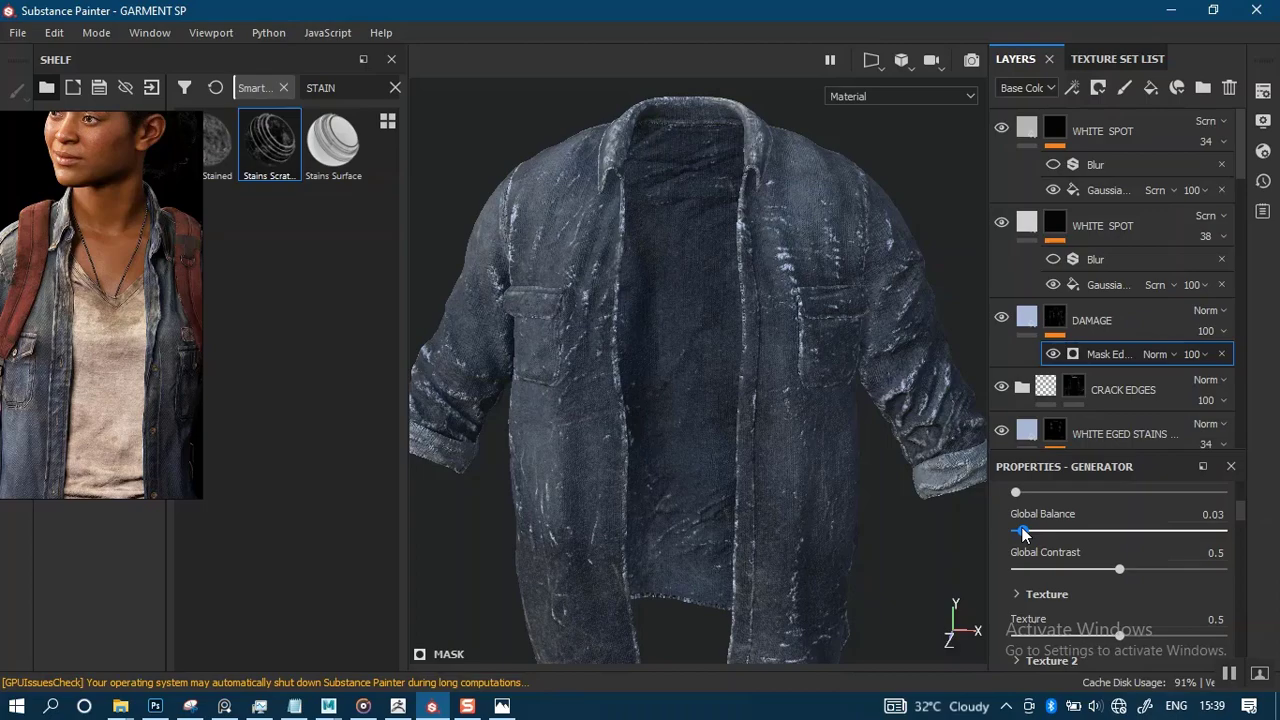
# Inspect the damage around the pockets and collar up close, and deepen the DAMAGE fill's height to -0.7585.
pyautogui.scroll(5, 734, 397)
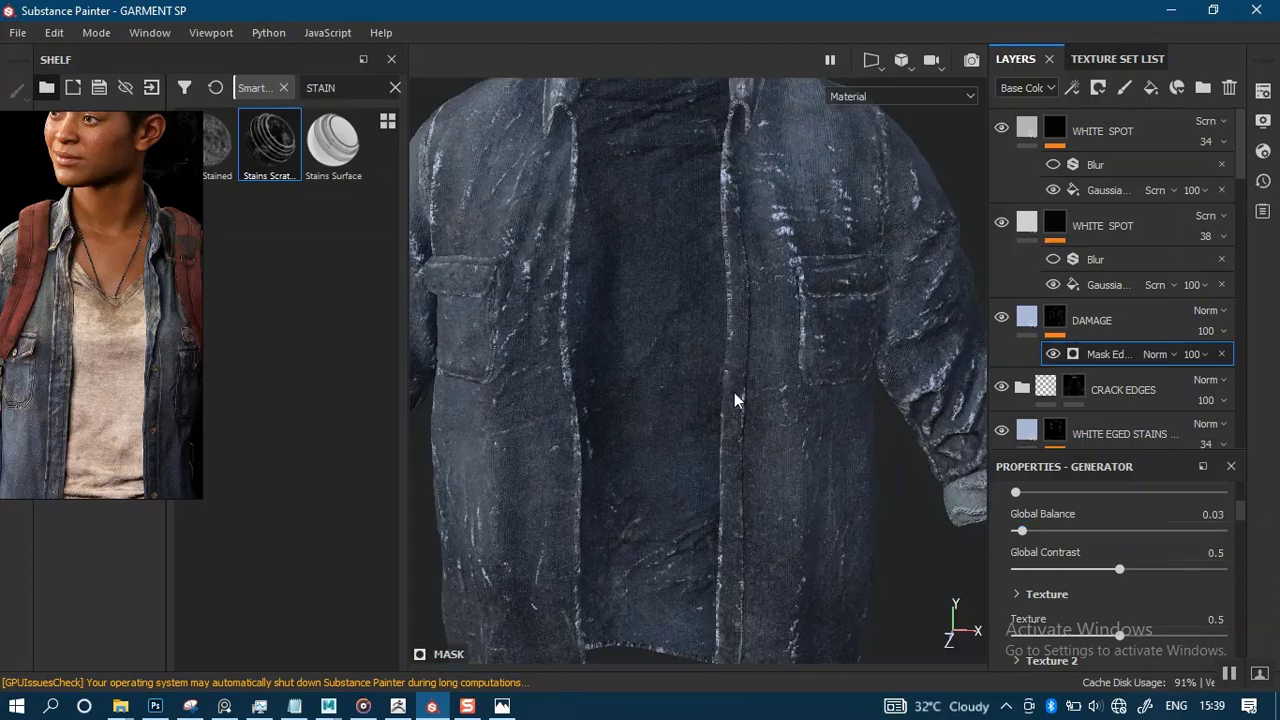
pyautogui.scroll(5, 790, 407)
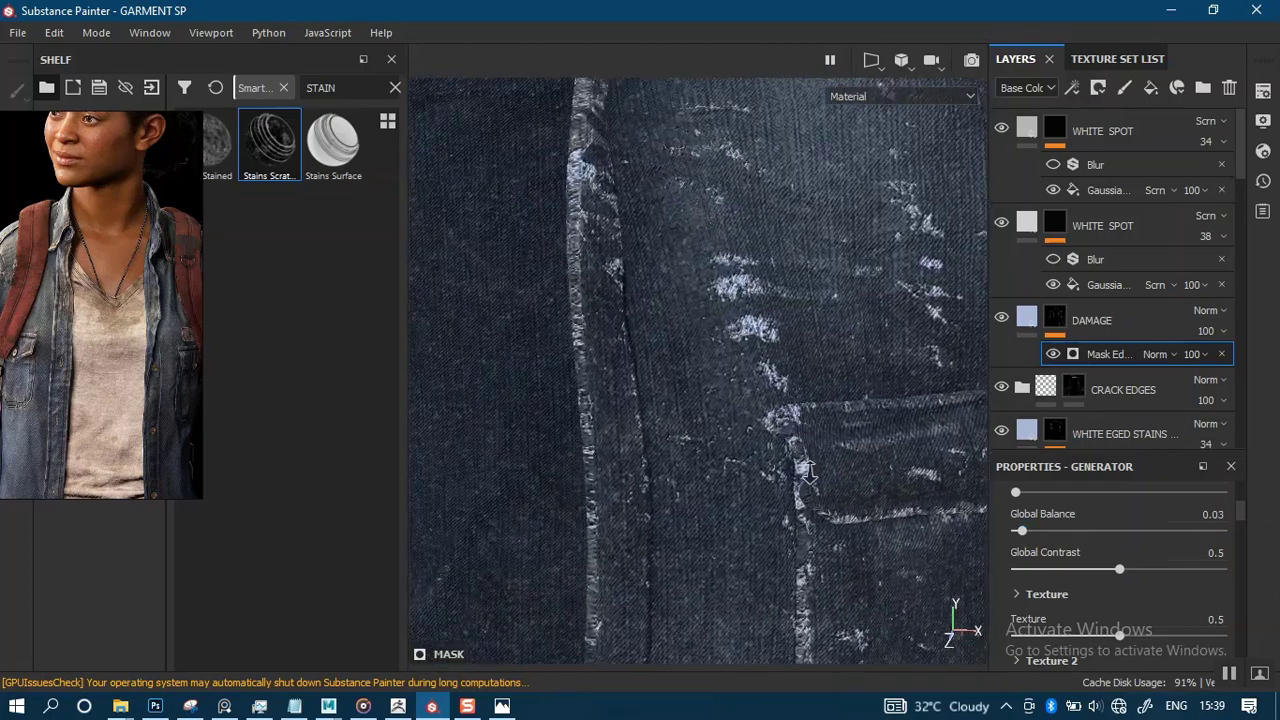
pyautogui.keyDown('alt'); pyautogui.moveTo(811, 530); pyautogui.dragTo(780, 435, button='right'); pyautogui.keyUp('alt')
pyautogui.keyDown('alt'); pyautogui.moveTo(780, 435); pyautogui.dragTo(1010, 326); pyautogui.keyUp('alt')
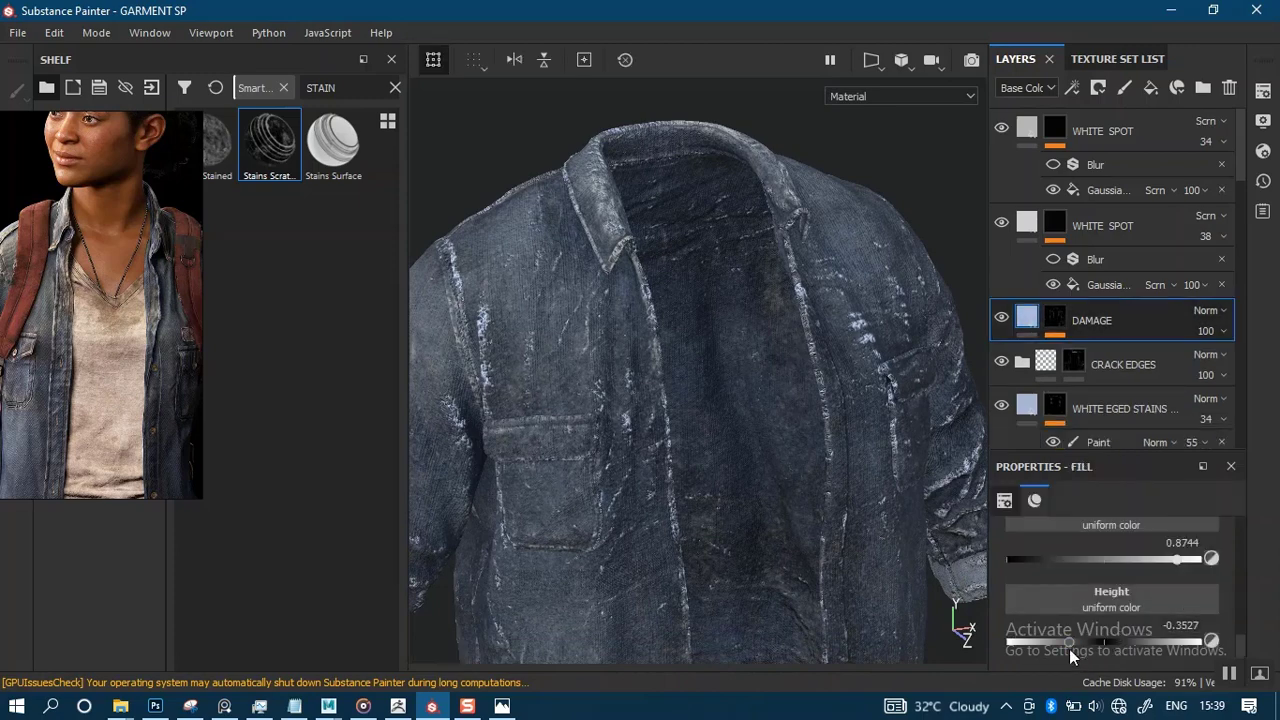
pyautogui.moveTo(1059, 641); pyautogui.dragTo(1030, 642)
# Group the DAMAGE layer into a folder and add a black mask to that folder.
pyautogui.doubleClick(1096, 322)
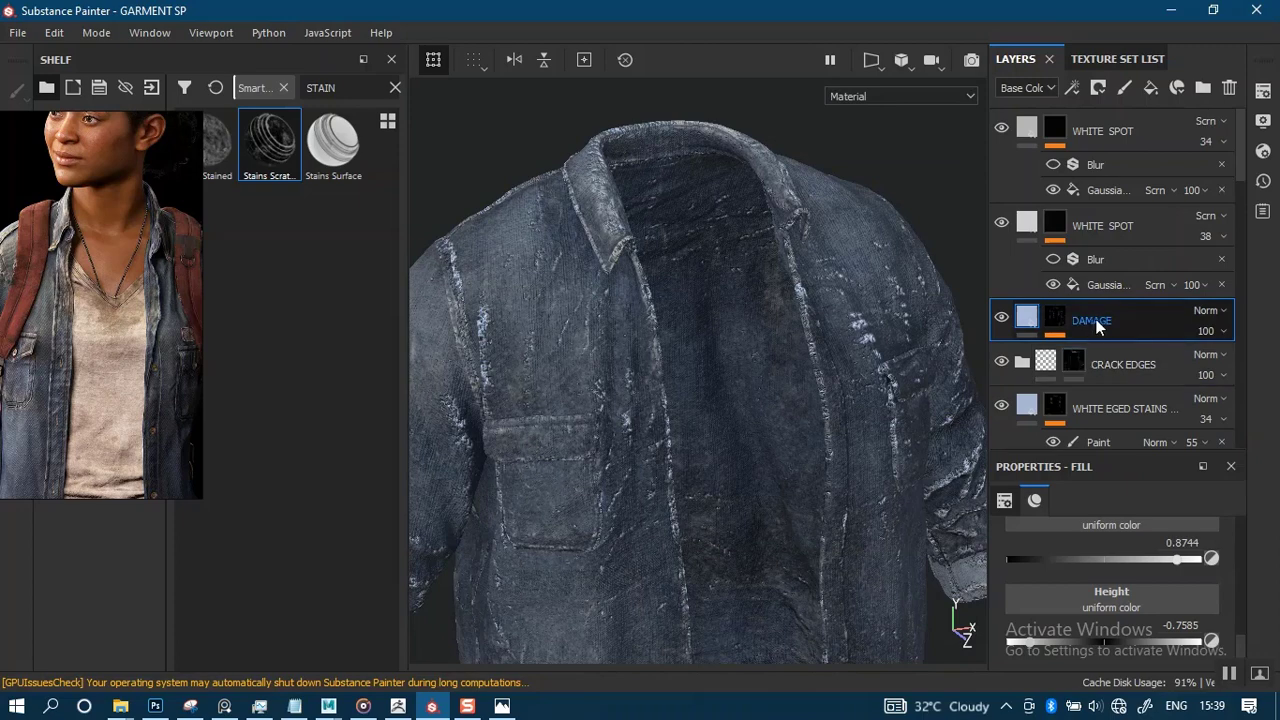
pyautogui.hotkey('ctrl', 'g')
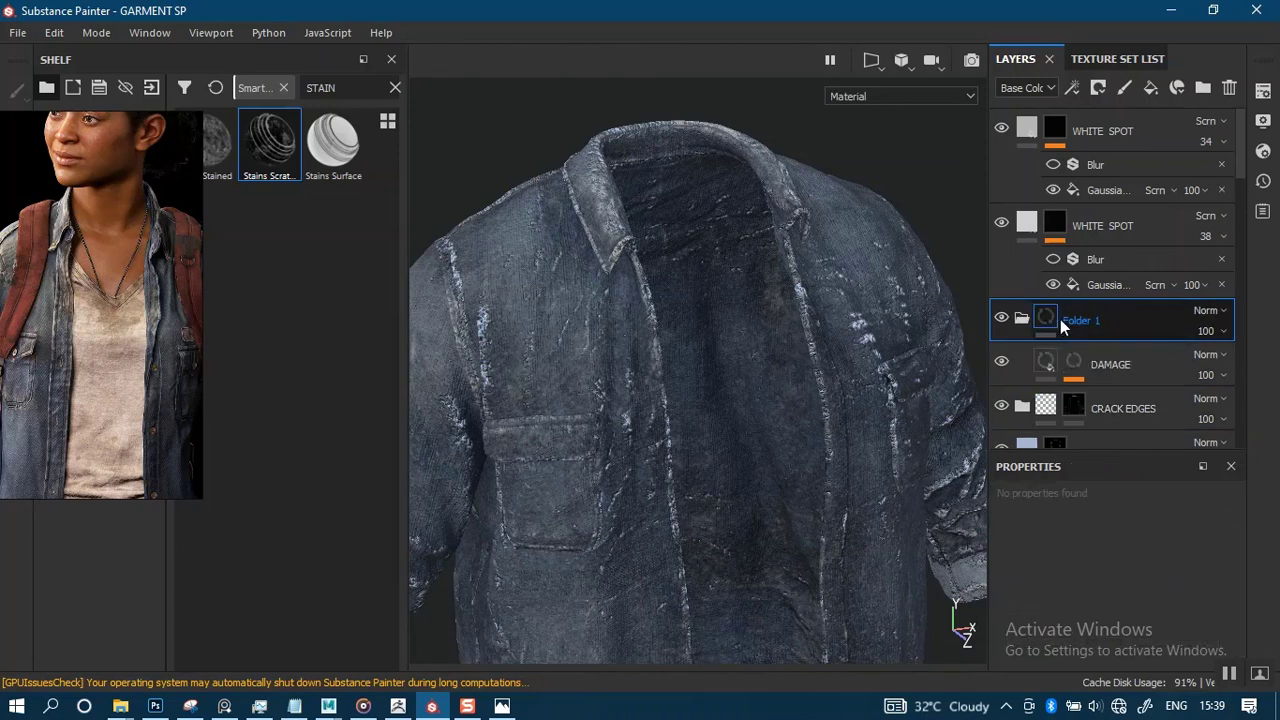
pyautogui.rightClick(1050, 321)
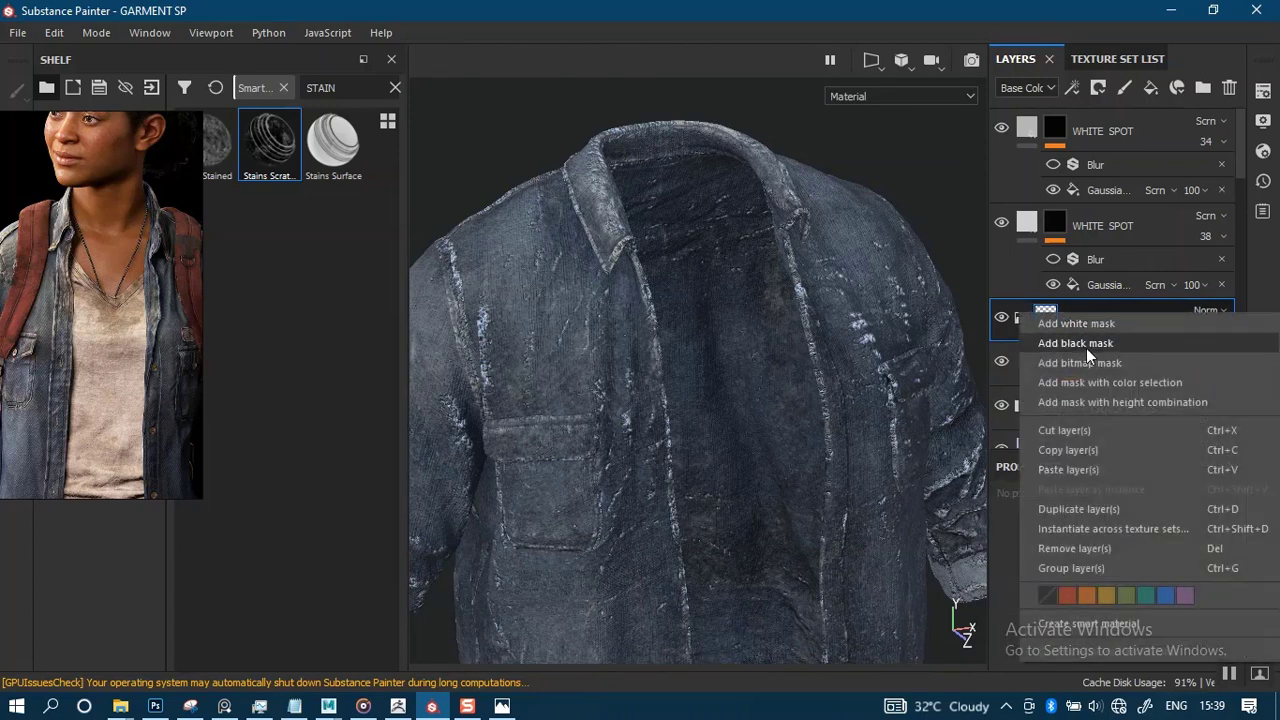
pyautogui.click(1091, 343)
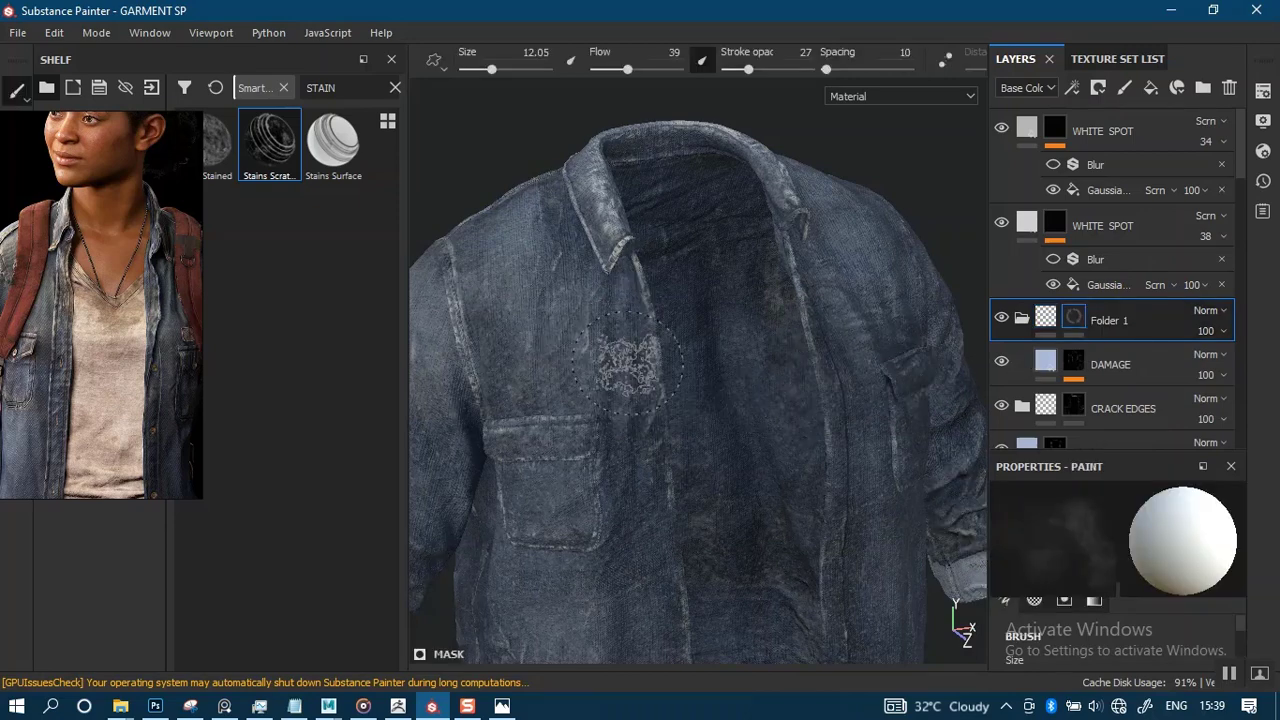
# Reduce the brush size to 7.13 and paint a stroke across the chest pocket flap in the folder's mask.
pyautogui.press('[')
pyautogui.press('[')
pyautogui.press('[')
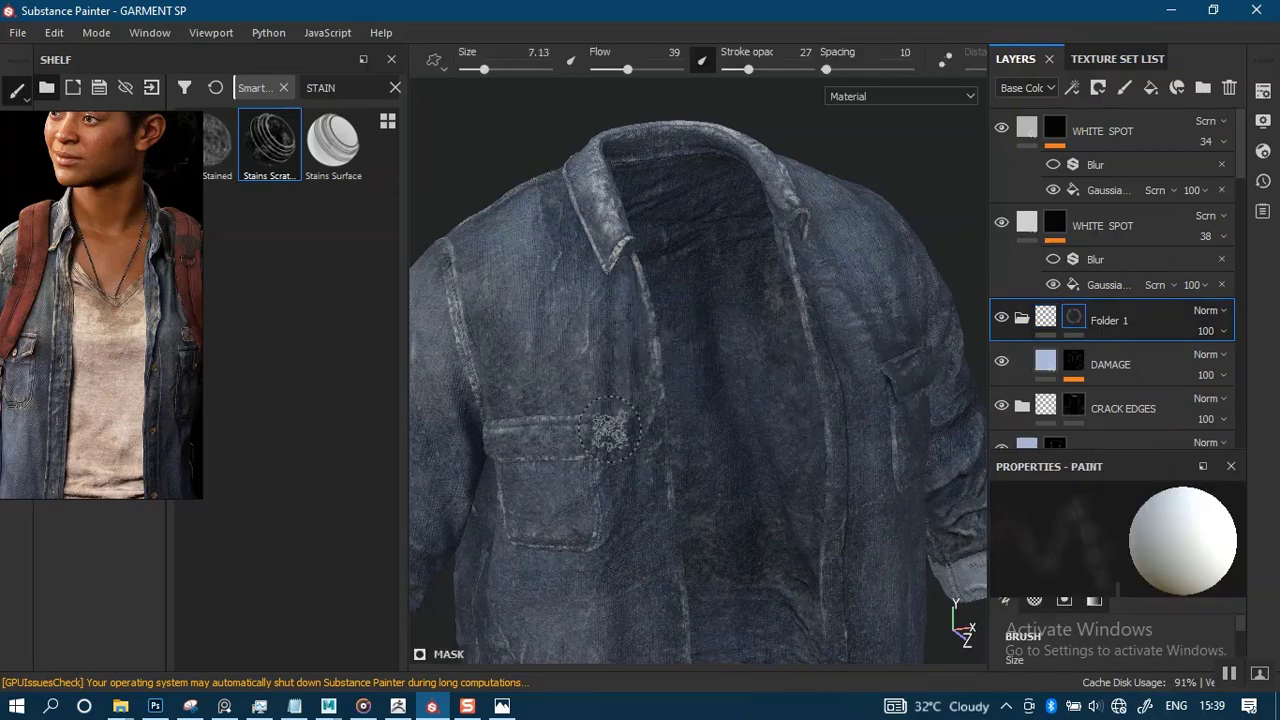
pyautogui.keyDown('alt'); pyautogui.moveTo(628, 408); pyautogui.dragTo(638, 400); pyautogui.keyUp('alt')
pyautogui.keyDown('alt'); pyautogui.moveTo(638, 400); pyautogui.dragTo(734, 249, button='middle'); pyautogui.keyUp('alt')
pyautogui.keyDown('alt'); pyautogui.moveTo(694, 363); pyautogui.dragTo(687, 526, button='right'); pyautogui.keyUp('alt')
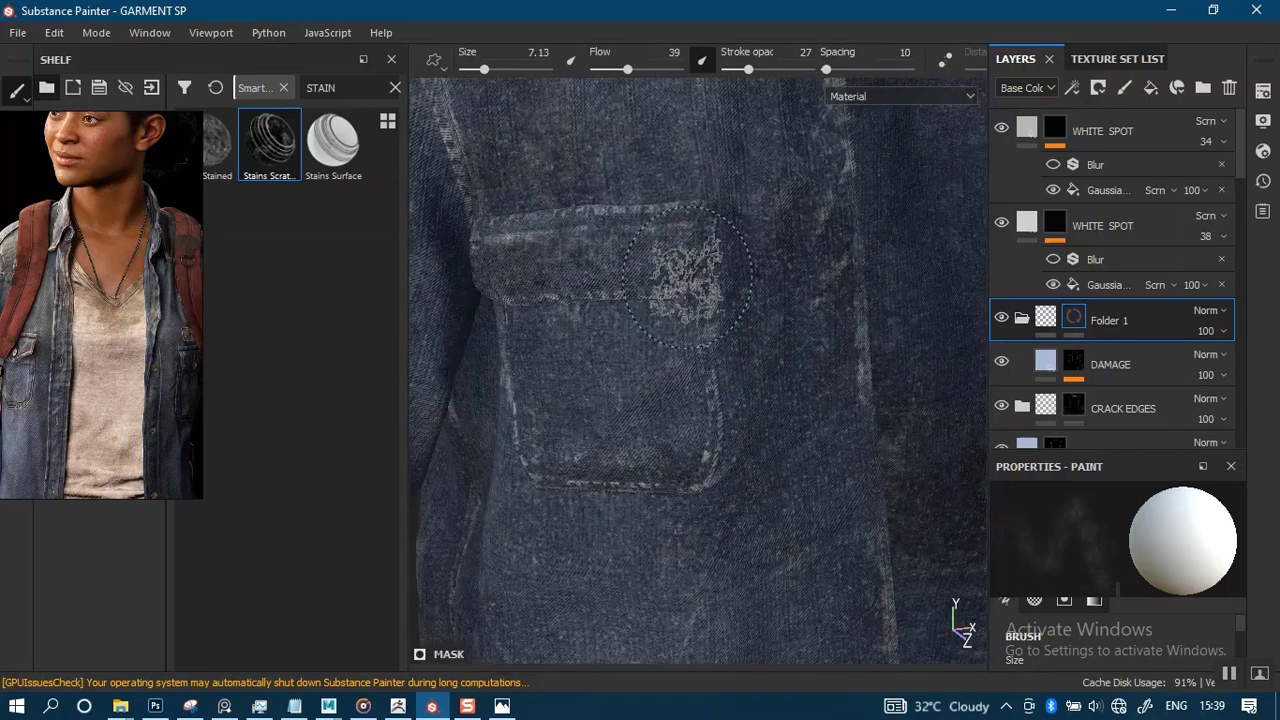
pyautogui.moveTo(686, 292); pyautogui.dragTo(625, 289)
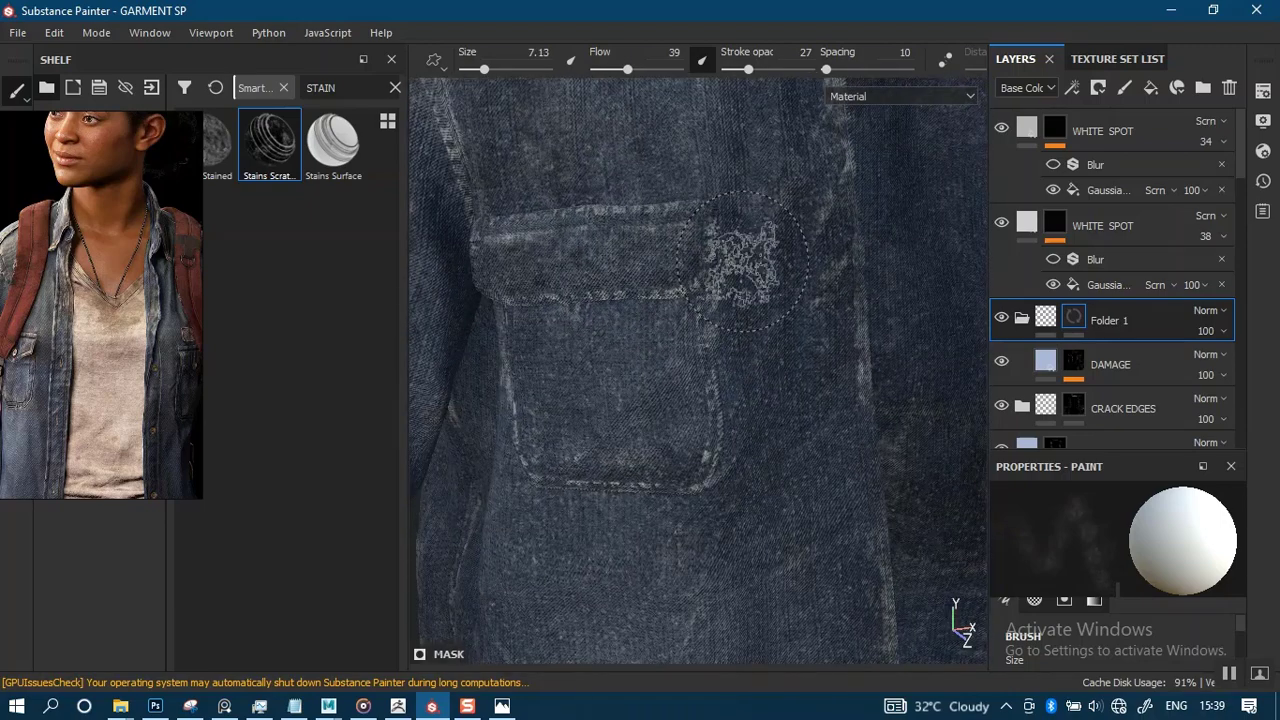
# Raise the brush's stroke opacity and flow to 100 and paint damage beside the armhole seam above the chest pocket.
pyautogui.moveTo(766, 69); pyautogui.dragTo(825, 72)
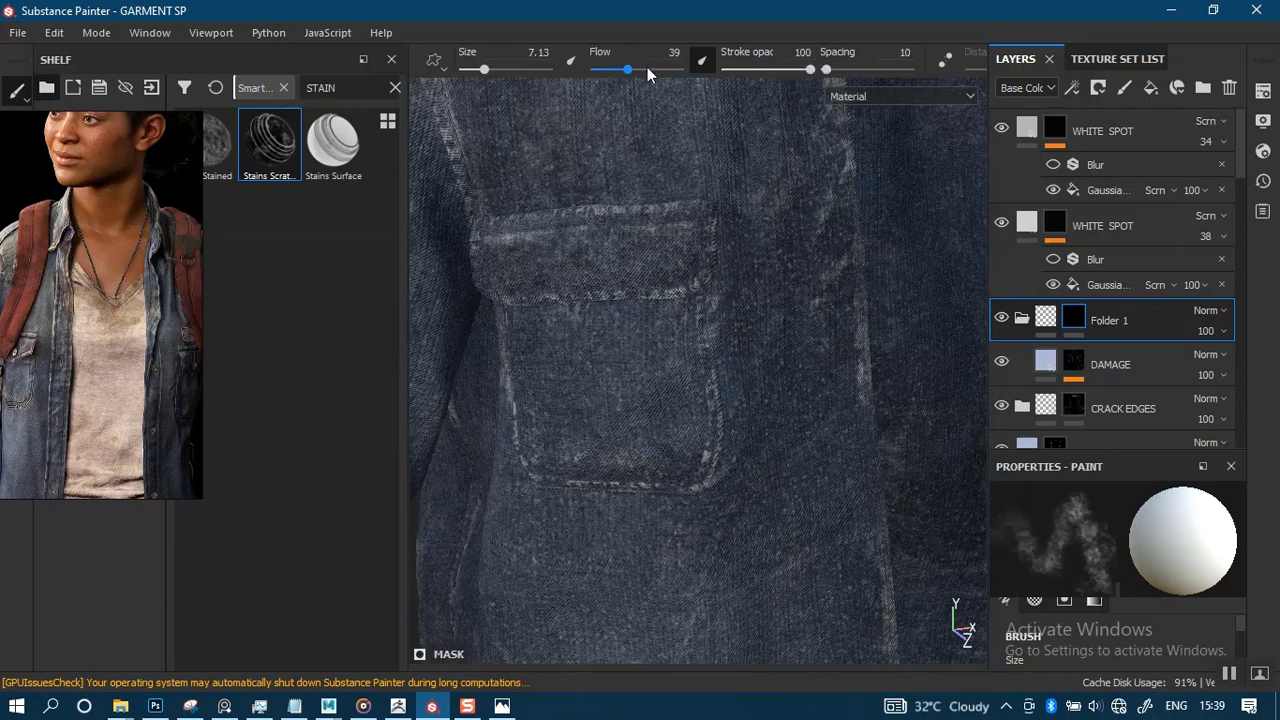
pyautogui.moveTo(630, 69); pyautogui.dragTo(700, 72)
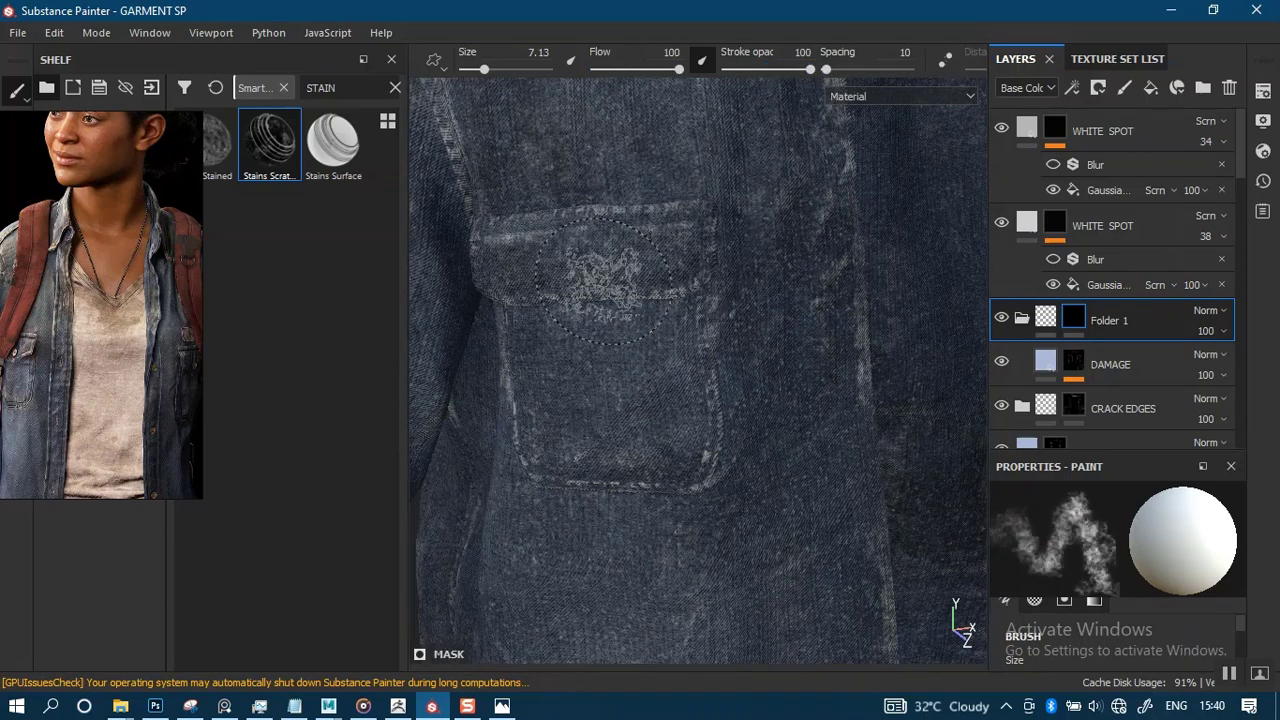
pyautogui.moveTo(778, 420)
pyautogui.keyDown('alt'); pyautogui.mouseDown()
pyautogui.moveTo(726, 363)
pyautogui.moveTo(703, 457)
pyautogui.moveTo(745, 290)
pyautogui.mouseUp(); pyautogui.keyUp('alt')
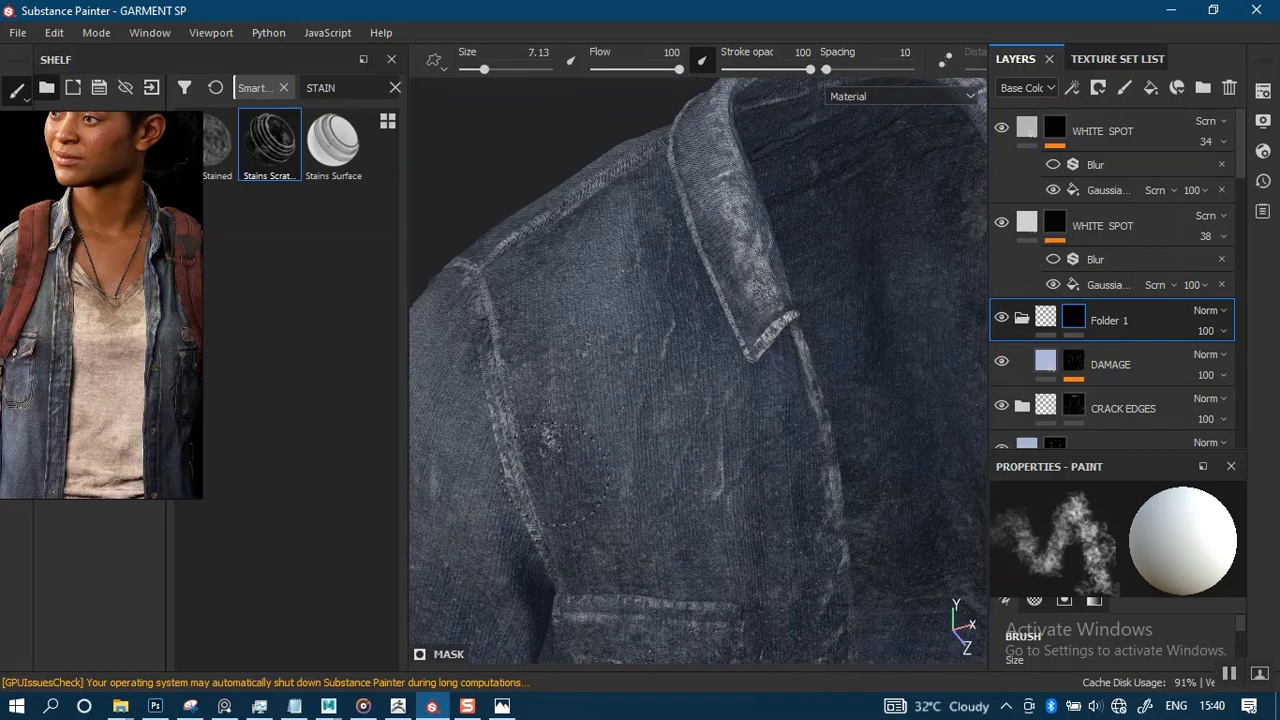
pyautogui.keyDown('alt'); pyautogui.moveTo(718, 500); pyautogui.dragTo(665, 254); pyautogui.keyUp('alt')
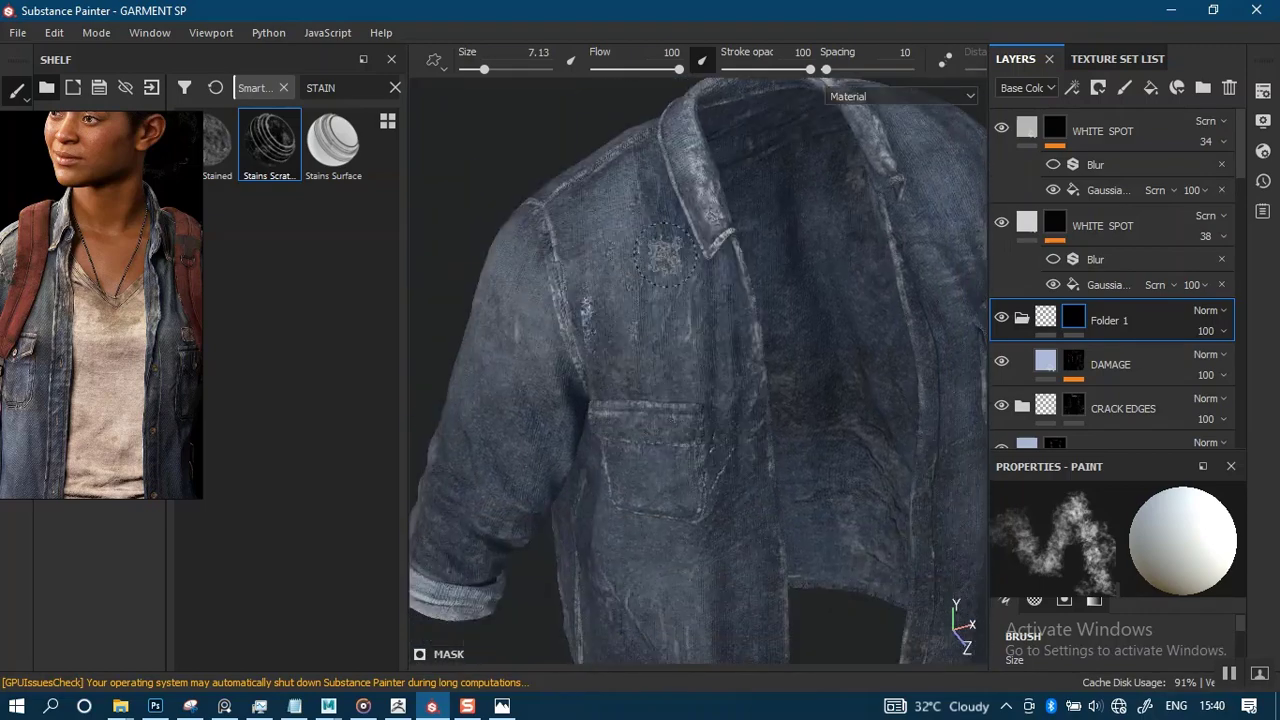
pyautogui.keyDown('alt'); pyautogui.moveTo(665, 254); pyautogui.dragTo(680, 406, button='right'); pyautogui.keyUp('alt')
pyautogui.keyDown('alt'); pyautogui.moveTo(680, 406); pyautogui.dragTo(653, 352); pyautogui.keyUp('alt')
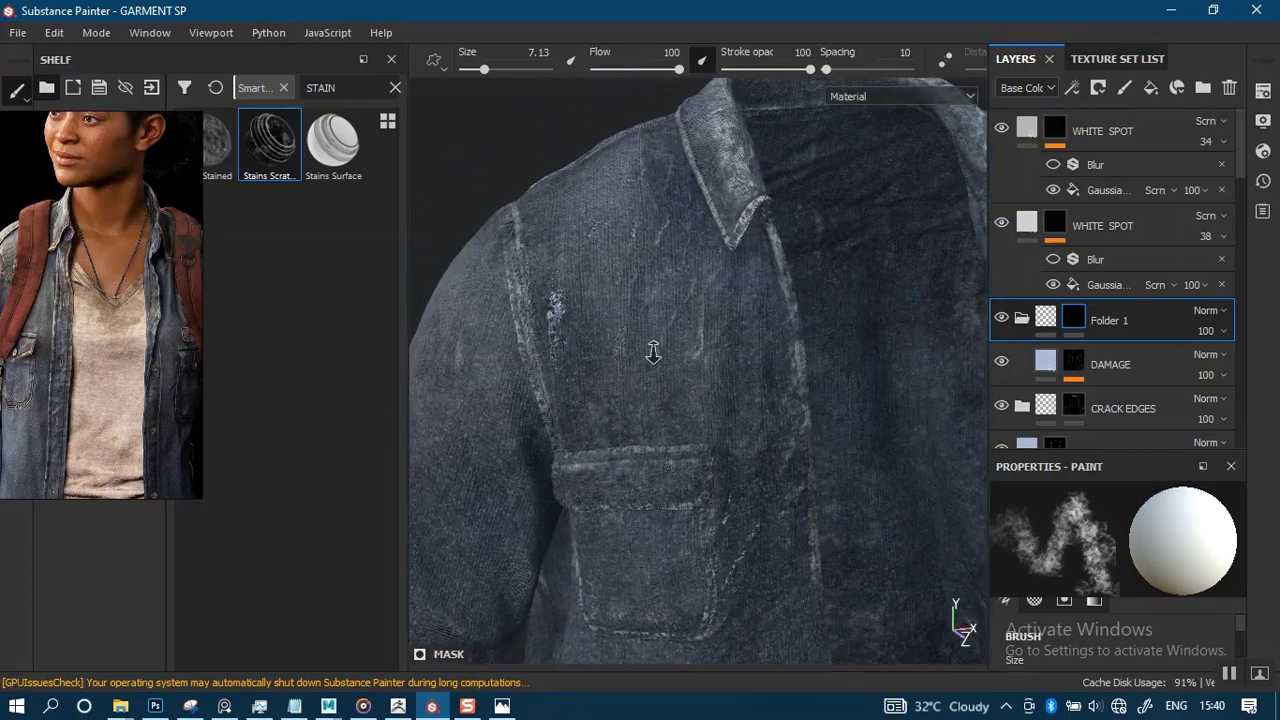
pyautogui.keyDown('alt'); pyautogui.moveTo(653, 352); pyautogui.dragTo(626, 403, button='right'); pyautogui.keyUp('alt')
pyautogui.keyDown('alt'); pyautogui.moveTo(626, 403); pyautogui.dragTo(708, 410, button='middle'); pyautogui.keyUp('alt')
pyautogui.moveTo(708, 410)
pyautogui.keyDown('alt'); pyautogui.mouseDown(button='right')
pyautogui.moveTo(697, 572)
pyautogui.moveTo(716, 243)
pyautogui.moveTo(749, 498)
pyautogui.mouseUp(button='right'); pyautogui.keyUp('alt')
# Adjust the height of the DAMAGE fill inside the new folder and select that layer's mask.
pyautogui.click(1042, 319)
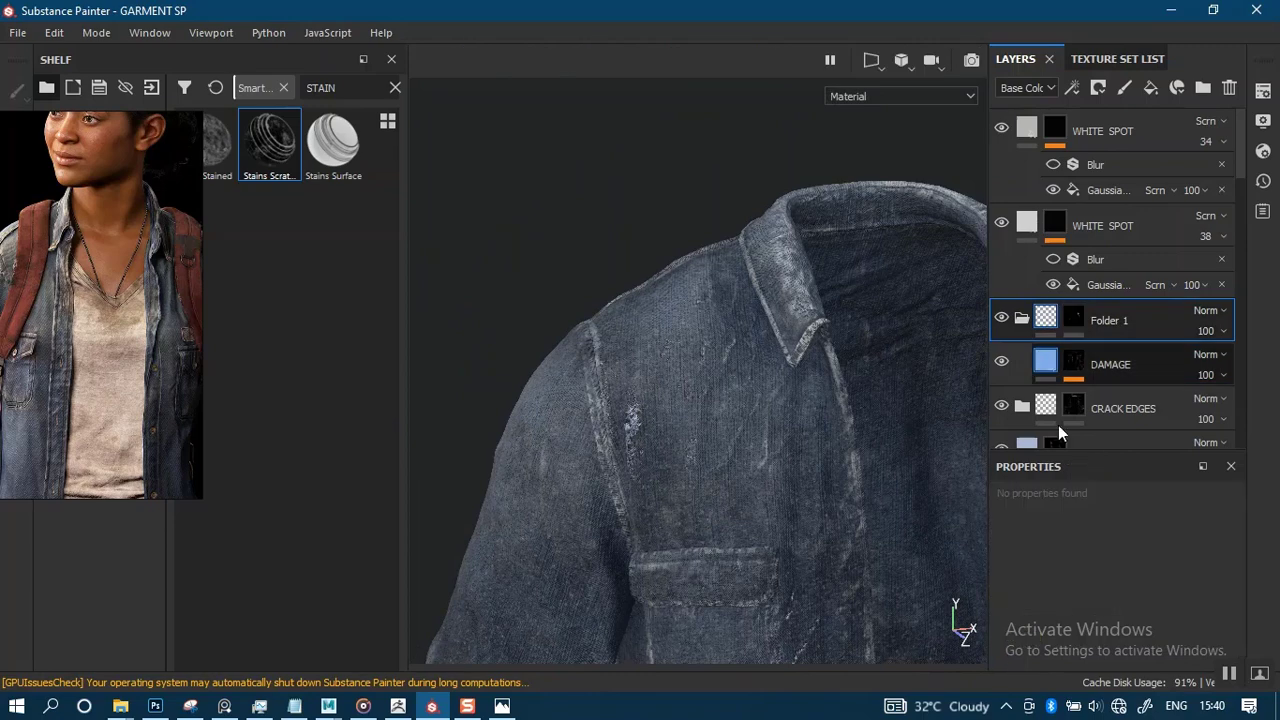
pyautogui.click(1045, 362)
pyautogui.moveTo(1103, 636); pyautogui.dragTo(1062, 640)
pyautogui.click(1076, 365)
pyautogui.press('1')
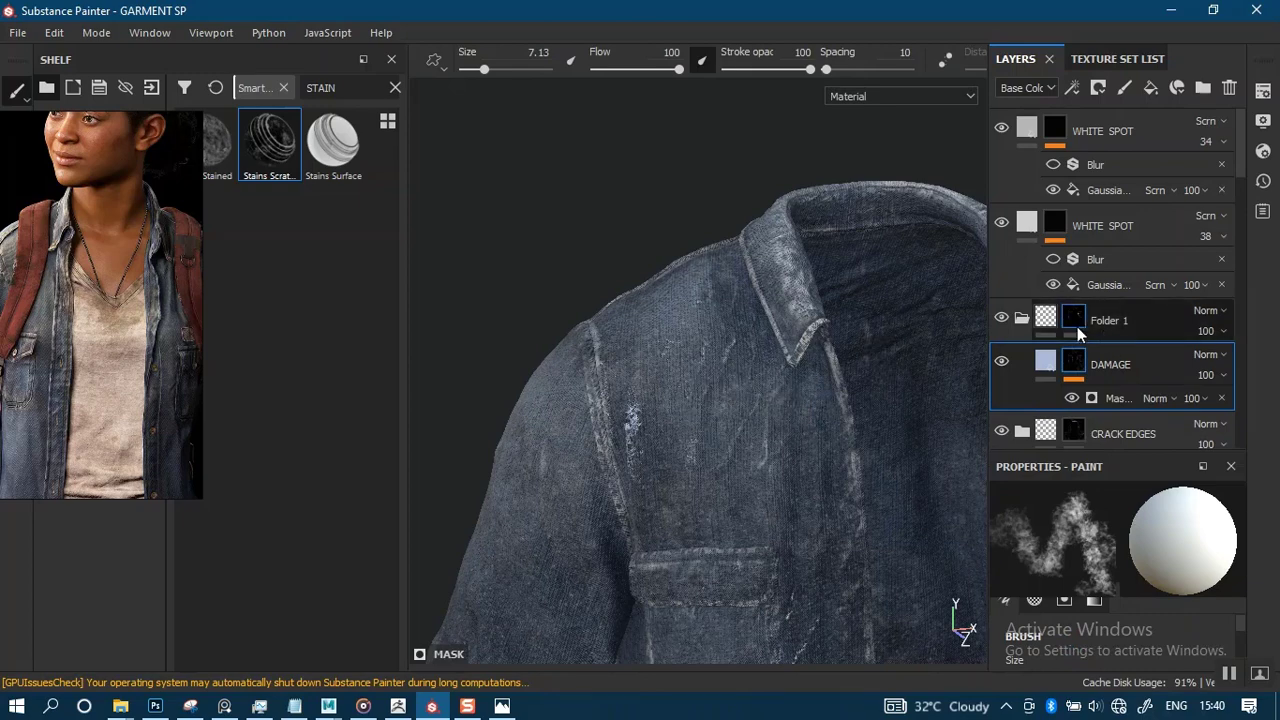
# Rename the folder holding the damage fill as DAMAGE.
pyautogui.doubleClick(1104, 322)
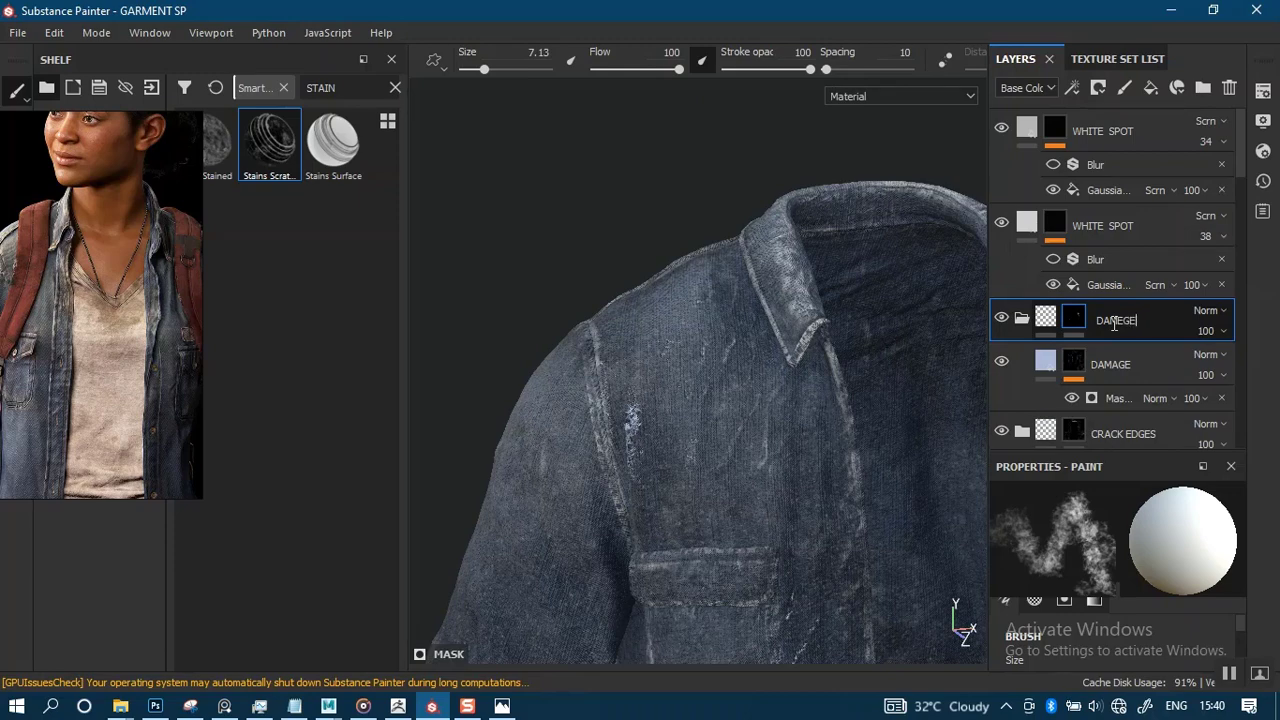
pyautogui.doubleClick(1112, 322)
pyautogui.press('BackSpace')
pyautogui.write('A')
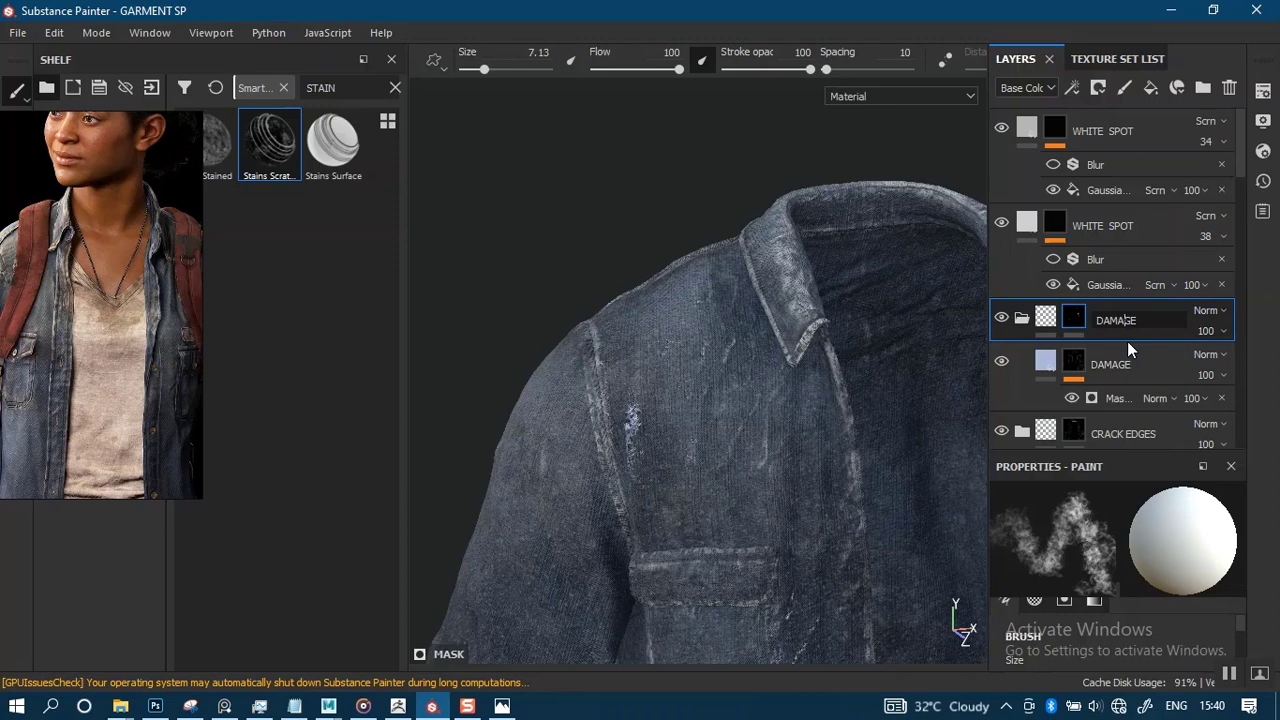
pyautogui.press('Return')
# Paint damage into the folder's mask along the front opening edge just below the collar on the shirt's other side.
pyautogui.moveTo(691, 412)
pyautogui.keyDown('alt'); pyautogui.mouseDown(button='middle')
pyautogui.moveTo(741, 238)
pyautogui.moveTo(818, 103)
pyautogui.mouseUp(button='middle'); pyautogui.keyUp('alt')
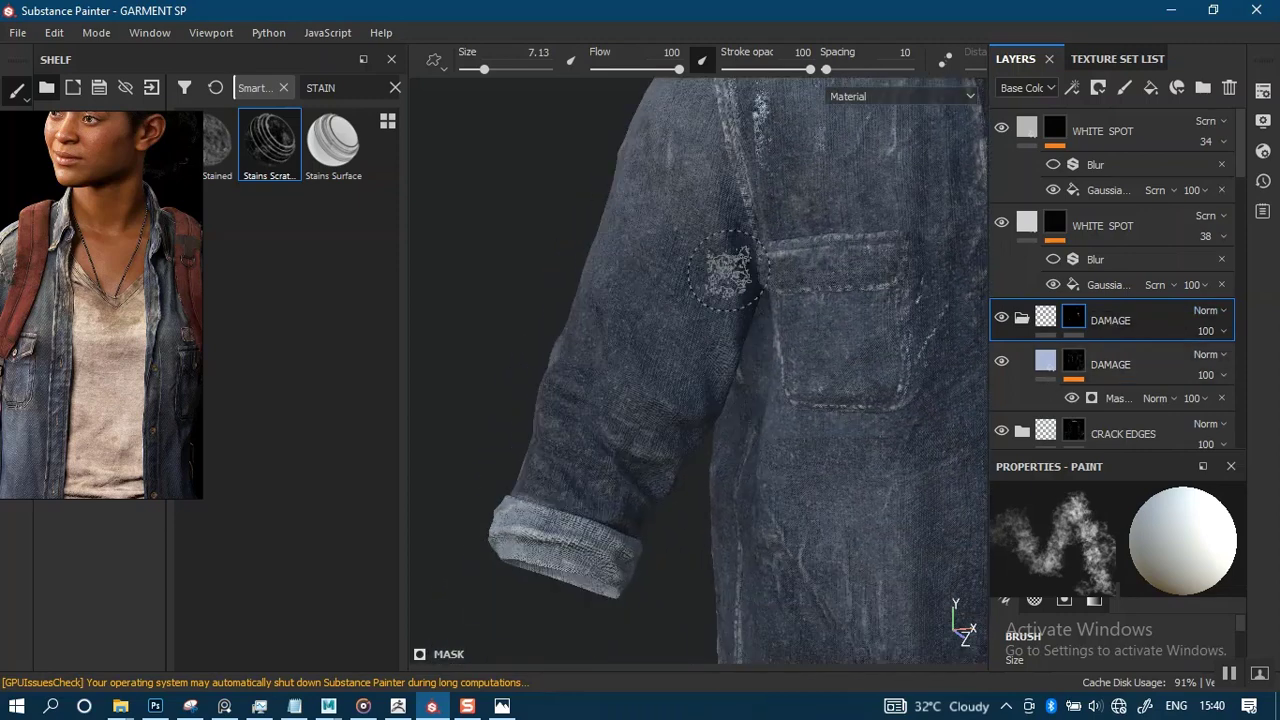
pyautogui.scroll(4, 621, 398)
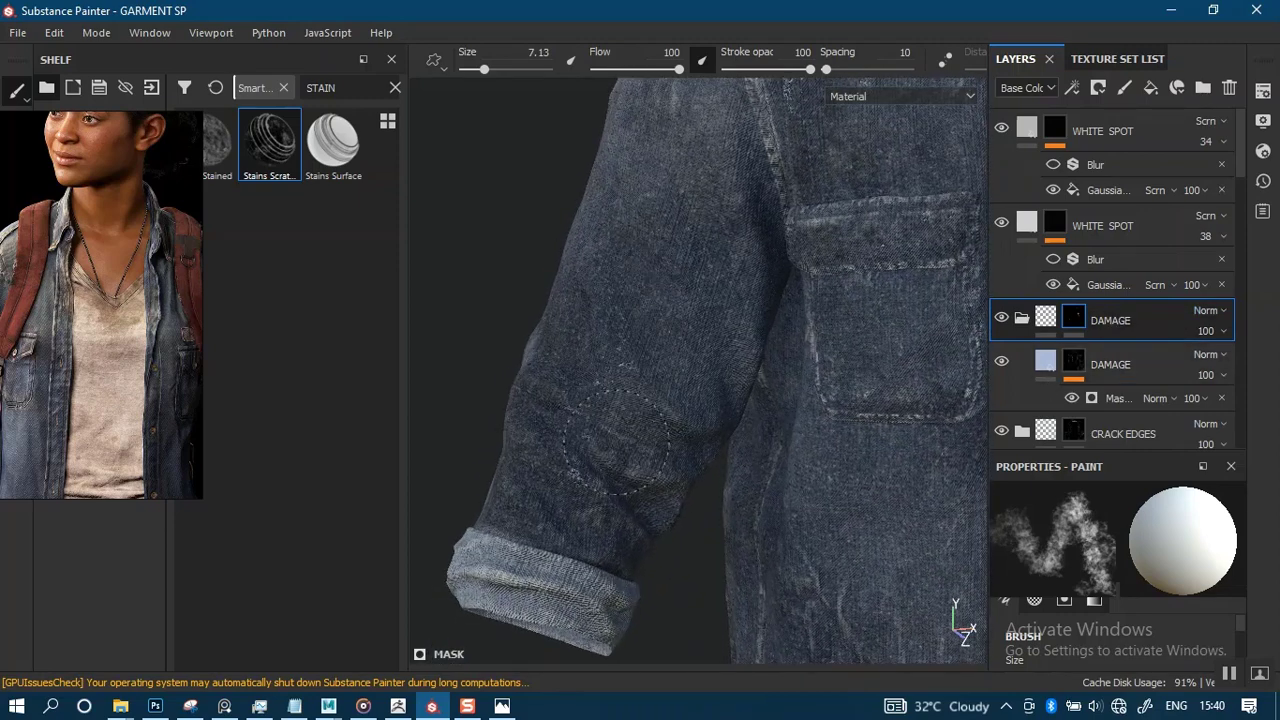
pyautogui.keyDown('alt'); pyautogui.moveTo(686, 443); pyautogui.dragTo(460, 378, button='middle'); pyautogui.keyUp('alt')
pyautogui.keyDown('alt'); pyautogui.moveTo(729, 374); pyautogui.dragTo(620, 385); pyautogui.keyUp('alt')
pyautogui.scroll(-3, 751, 391)
pyautogui.scroll(2, 751, 391)
pyautogui.keyDown('alt'); pyautogui.moveTo(676, 372); pyautogui.dragTo(645, 575, button='middle'); pyautogui.keyUp('alt')
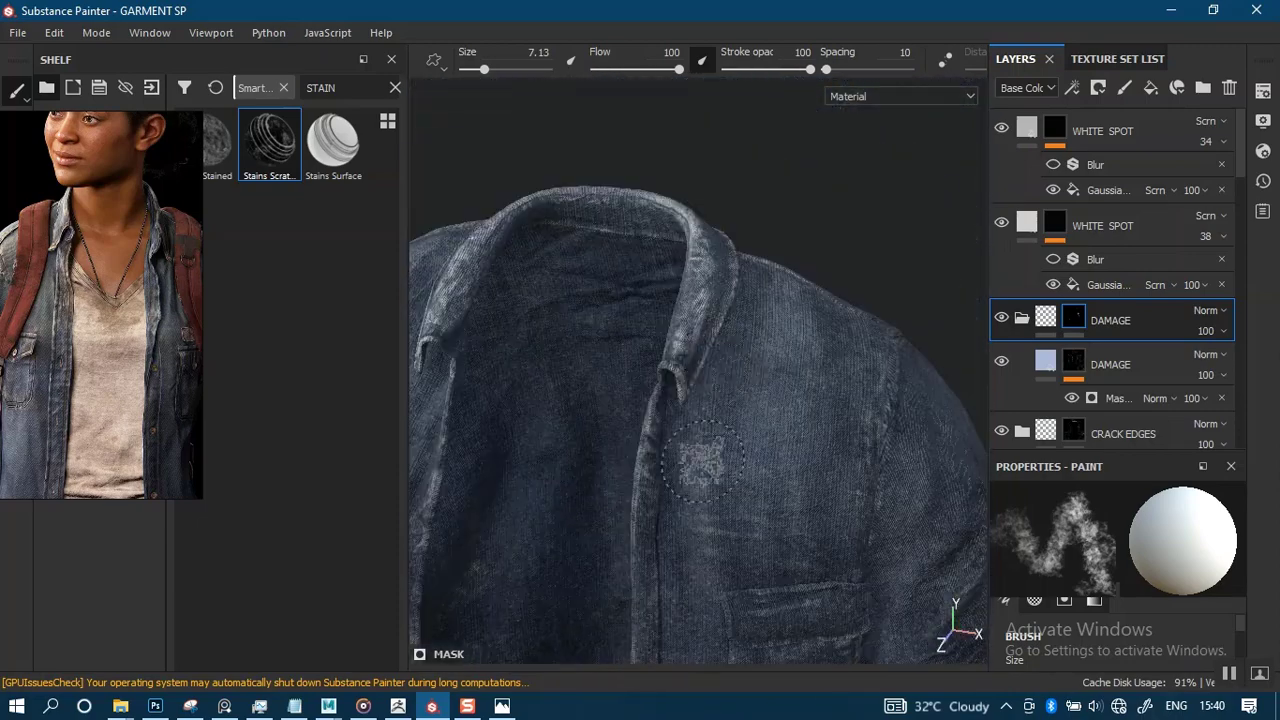
pyautogui.scroll(2, 703, 460)
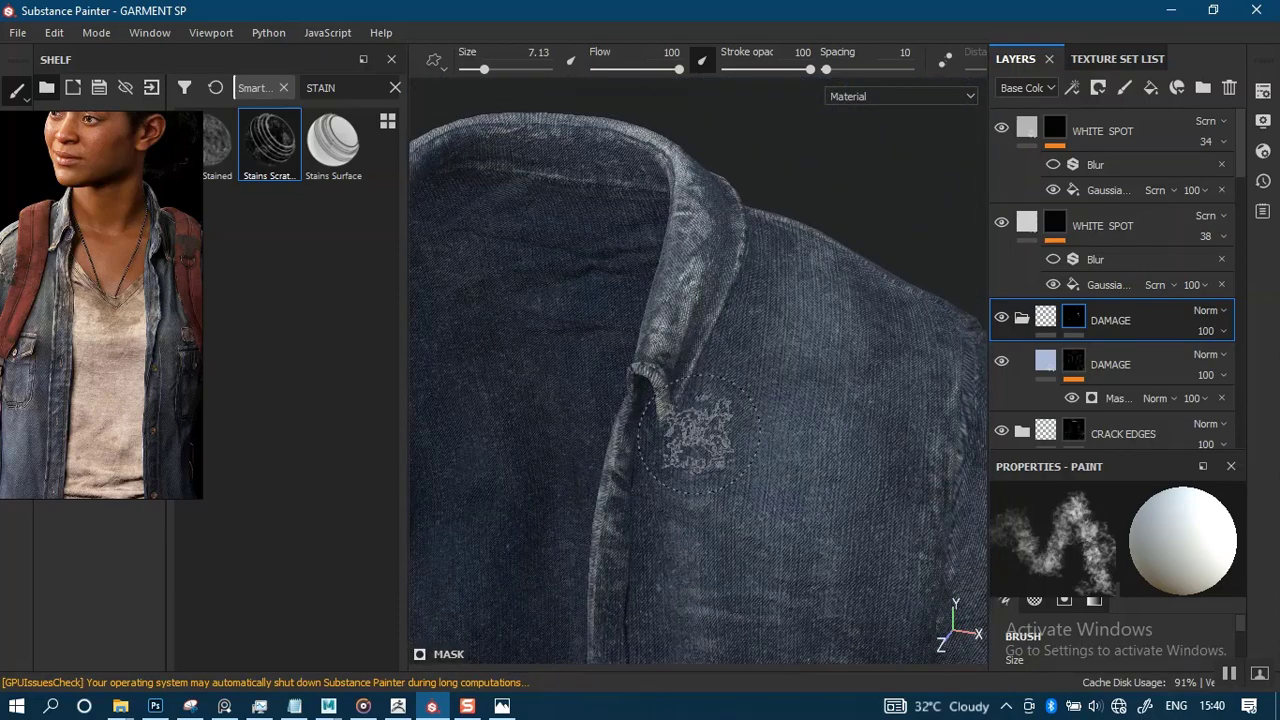
pyautogui.moveTo(612, 585); pyautogui.dragTo(616, 508)
# Enlarge the brush to 13.48 for painting damage on the shirt's lower front panel.
pyautogui.keyDown('alt'); pyautogui.moveTo(764, 421); pyautogui.dragTo(756, 360, button='right'); pyautogui.keyUp('alt')
pyautogui.keyDown('alt'); pyautogui.moveTo(756, 360); pyautogui.dragTo(758, 228, button='middle'); pyautogui.keyUp('alt')
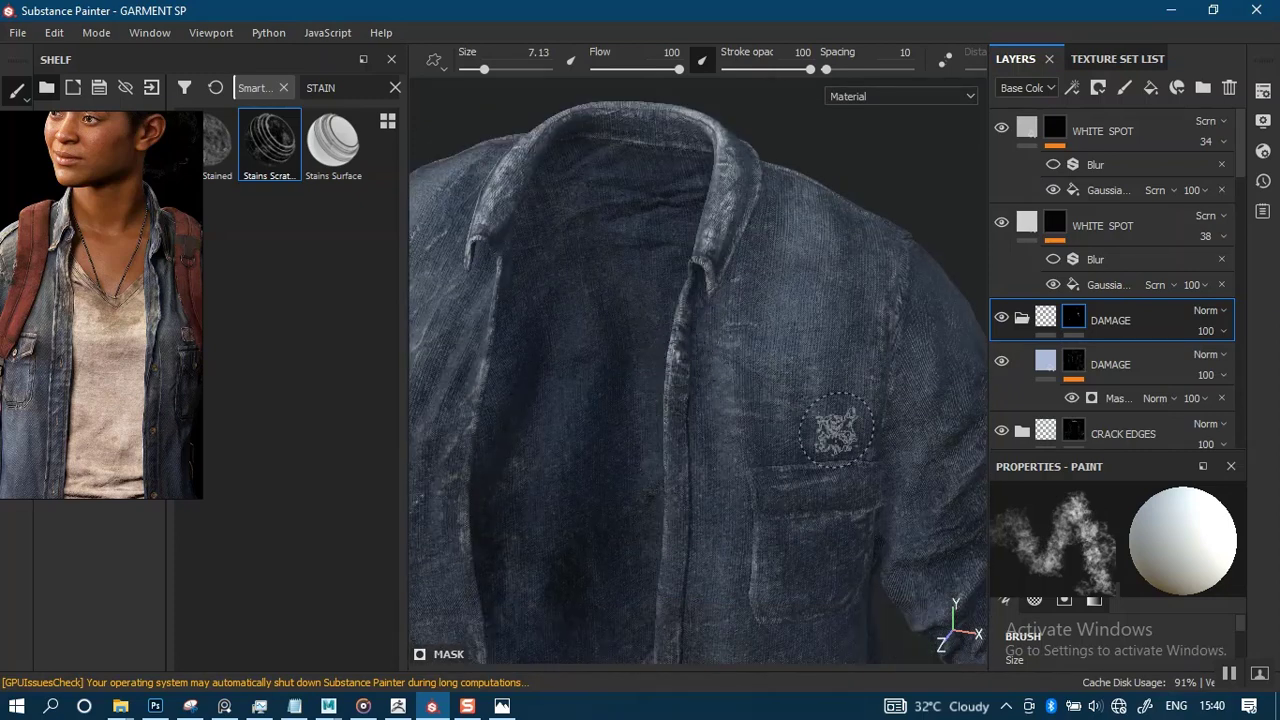
pyautogui.moveTo(856, 420)
pyautogui.keyDown('alt'); pyautogui.mouseDown()
pyautogui.moveTo(866, 414)
pyautogui.moveTo(824, 368)
pyautogui.mouseUp(); pyautogui.keyUp('alt')
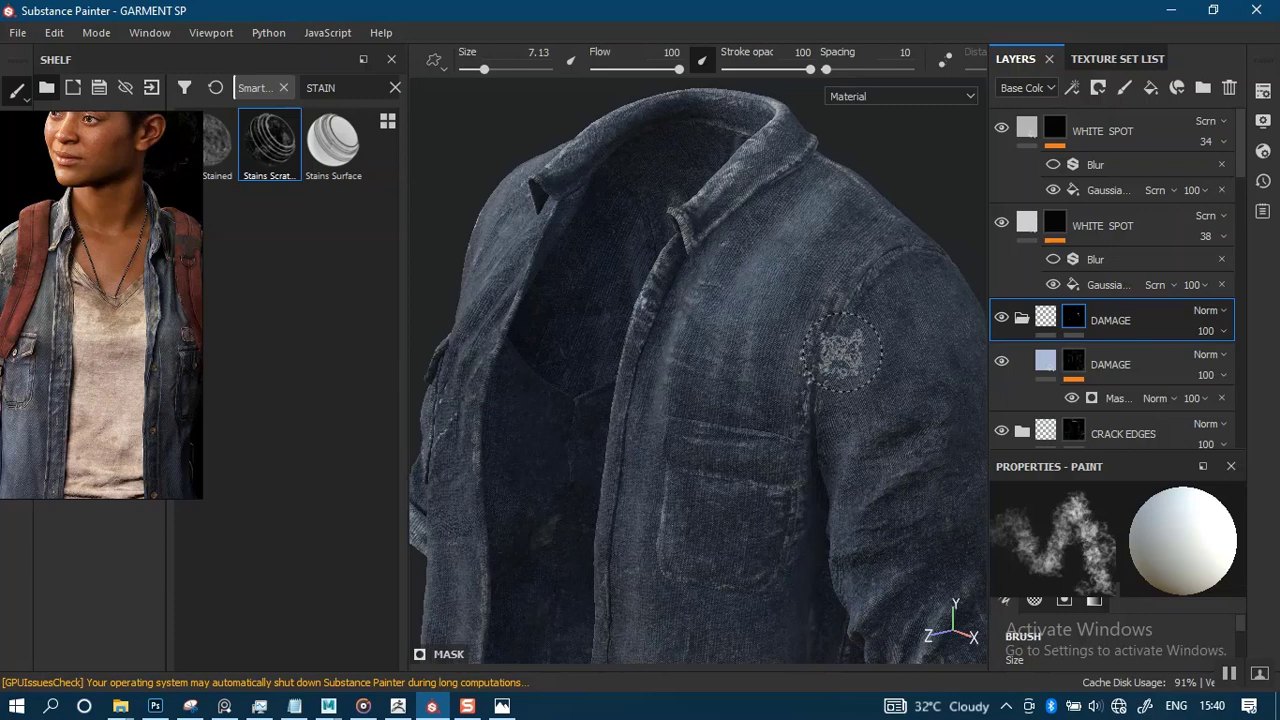
pyautogui.keyDown('alt'); pyautogui.moveTo(735, 454); pyautogui.dragTo(772, 281, button='middle'); pyautogui.keyUp('alt')
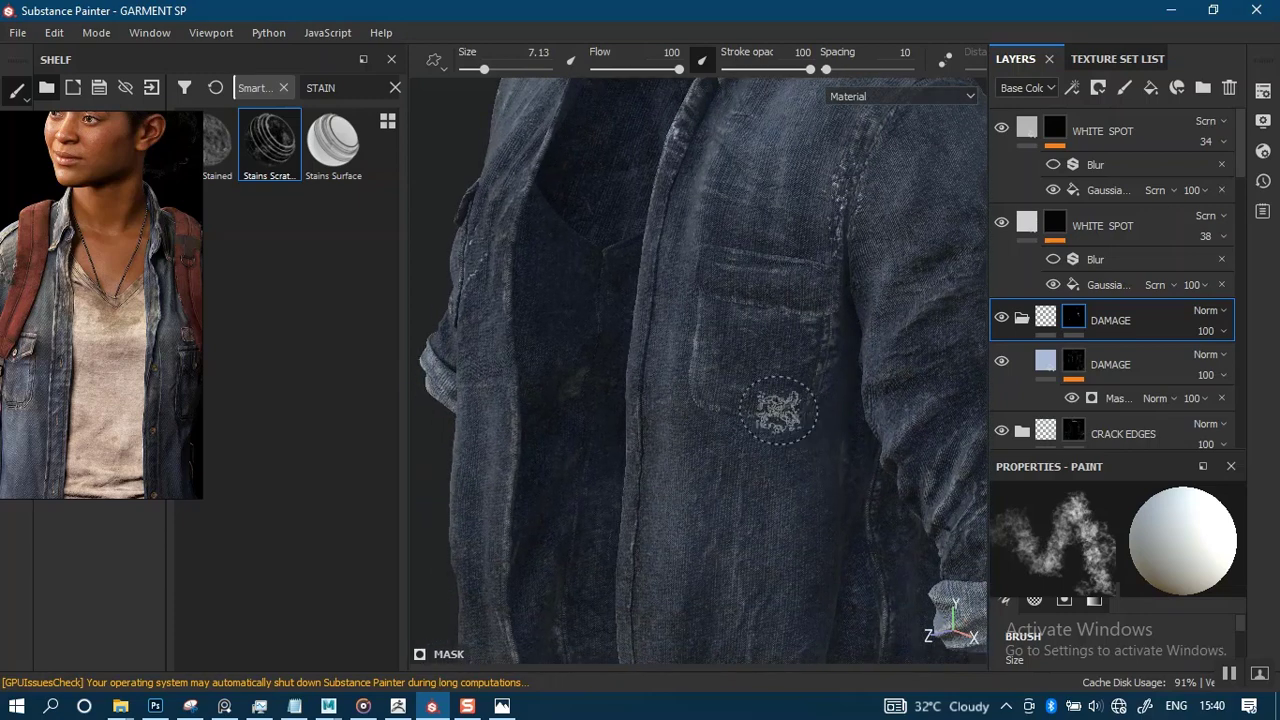
pyautogui.keyDown('alt'); pyautogui.moveTo(789, 283); pyautogui.dragTo(760, 400, button='right'); pyautogui.keyUp('alt')
pyautogui.keyDown('alt'); pyautogui.moveTo(760, 420); pyautogui.dragTo(775, 290, button='middle'); pyautogui.keyUp('alt')
pyautogui.keyDown('alt'); pyautogui.moveTo(730, 380); pyautogui.dragTo(757, 384); pyautogui.keyUp('alt')
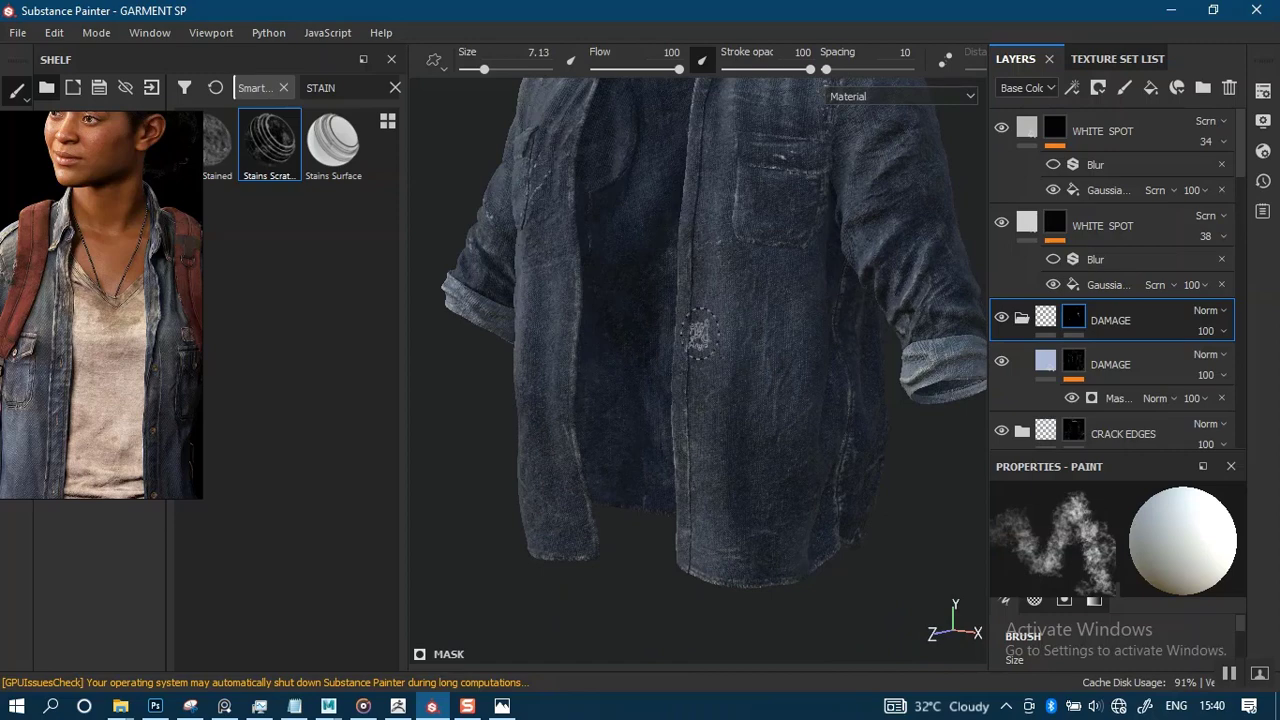
pyautogui.keyDown('alt'); pyautogui.moveTo(741, 450); pyautogui.dragTo(783, 335); pyautogui.keyUp('alt')
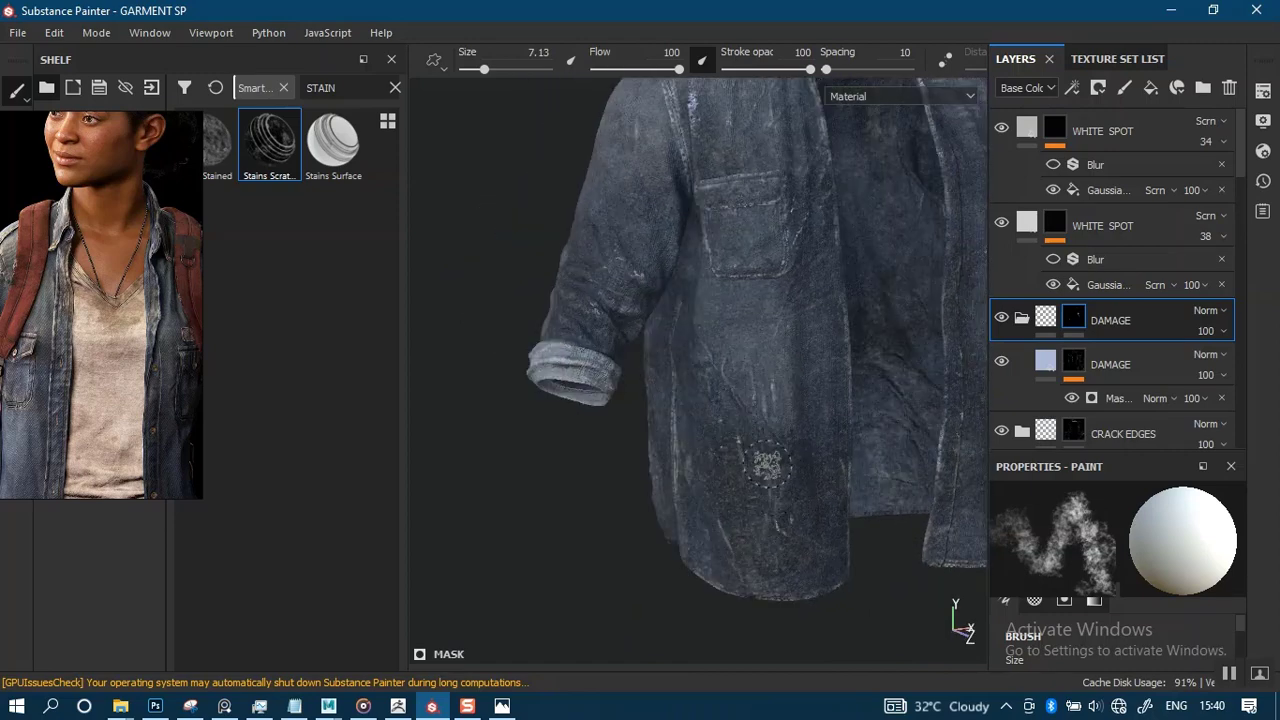
pyautogui.keyDown('ctrl'); pyautogui.moveTo(767, 450); pyautogui.dragTo(803, 450, button='right'); pyautogui.keyUp('ctrl')
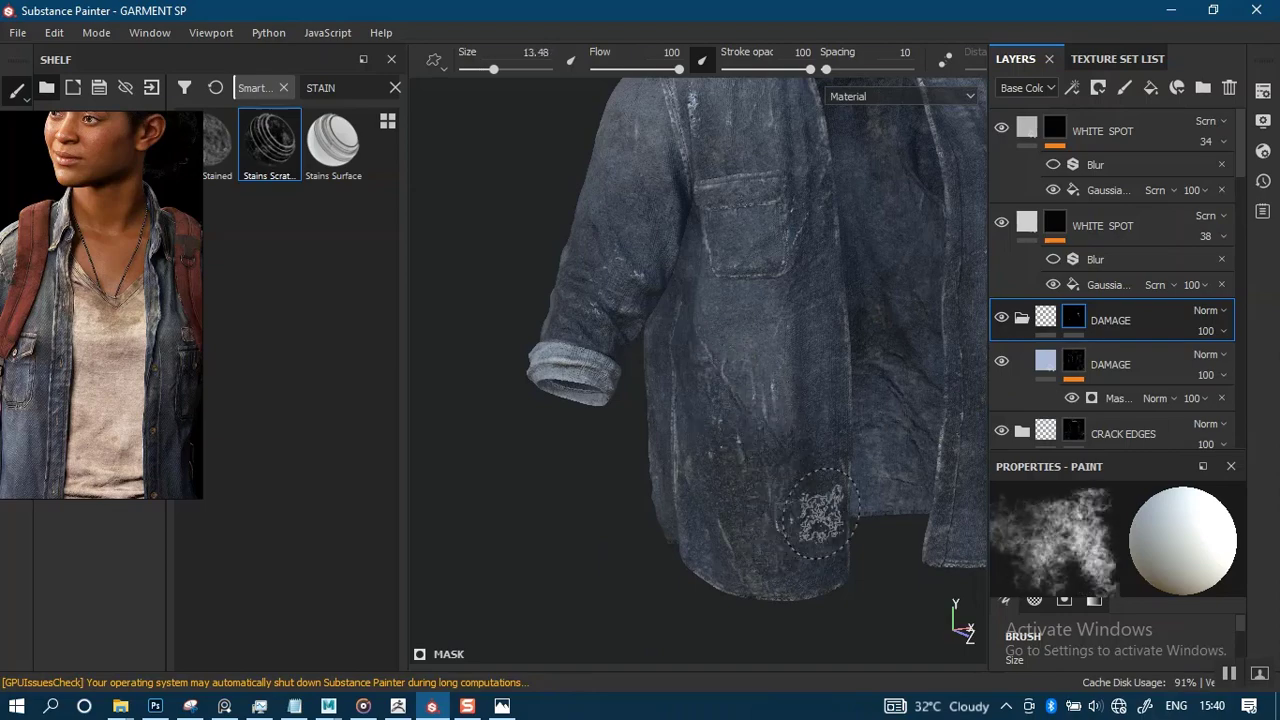
# Paint damage into the folder's mask on the middle and lower back and on the back of the sleeve above the cuff.
pyautogui.scroll(3, 880, 190)
pyautogui.scroll(-3, 749, 375)
pyautogui.keyDown('alt'); pyautogui.moveTo(749, 371); pyautogui.dragTo(660, 450); pyautogui.keyUp('alt')
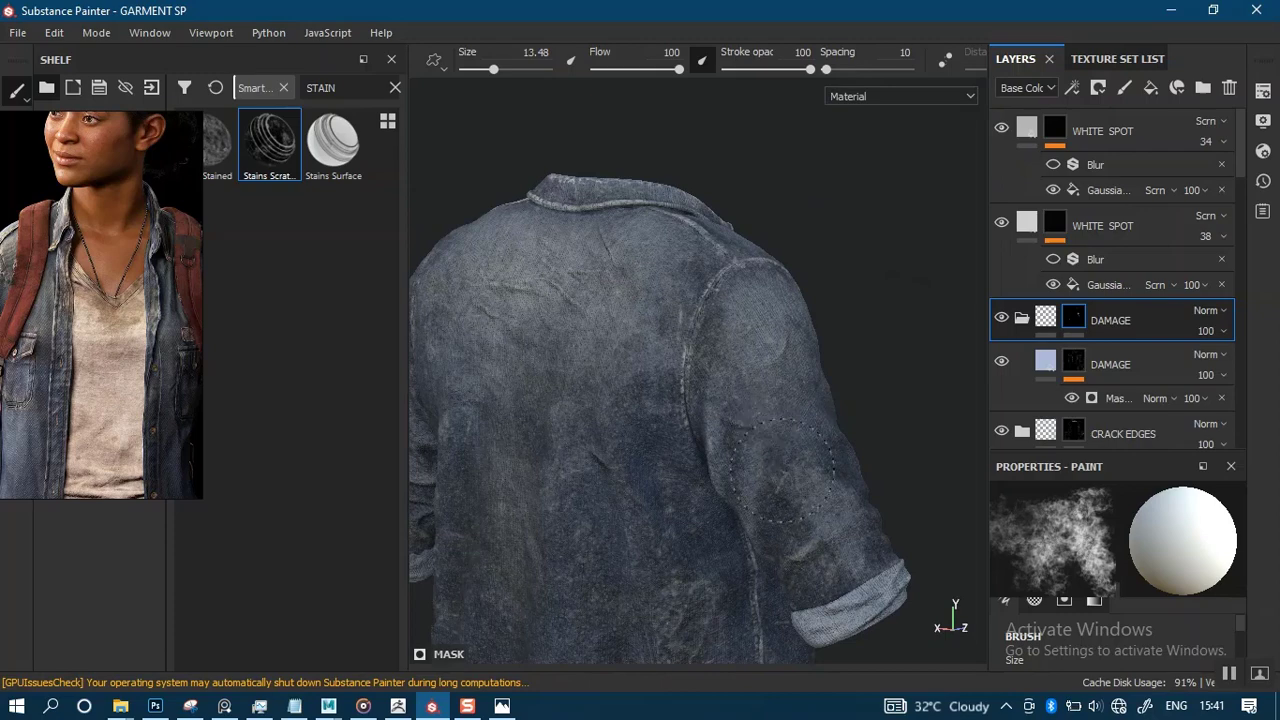
pyautogui.keyDown('alt'); pyautogui.moveTo(648, 460); pyautogui.dragTo(725, 380); pyautogui.keyUp('alt')
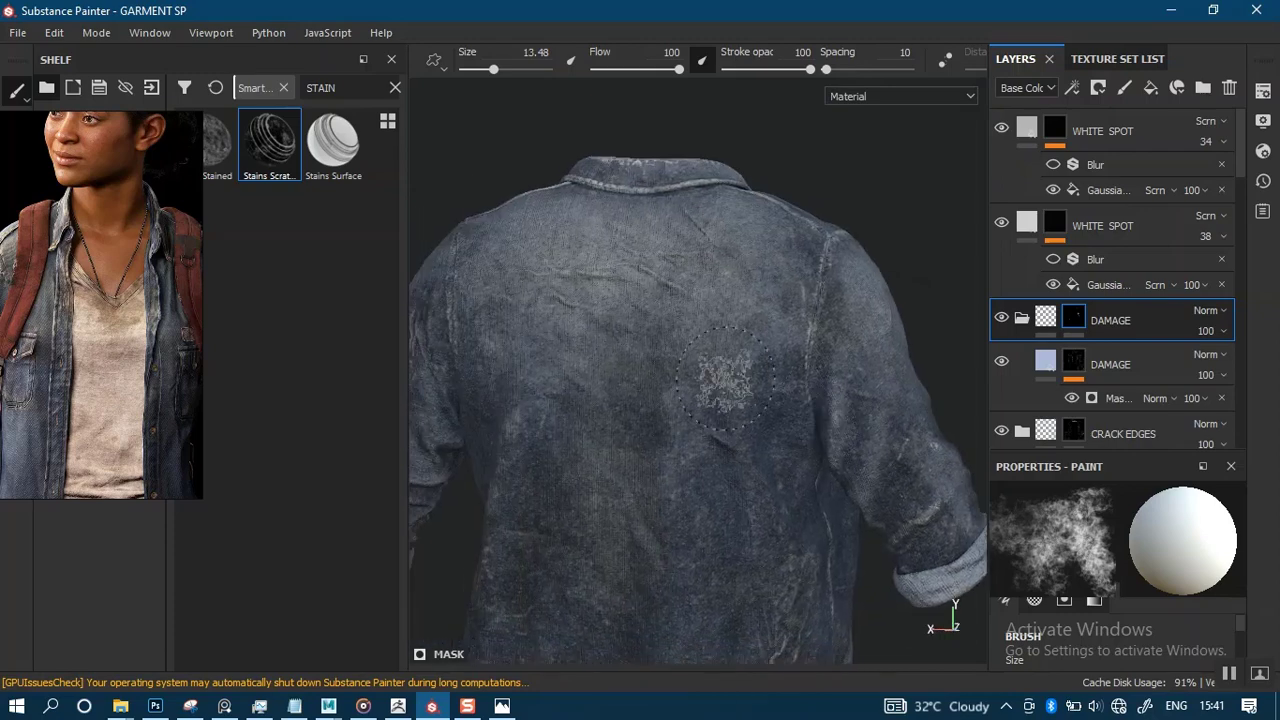
pyautogui.click(672, 455)
pyautogui.keyDown('alt'); pyautogui.moveTo(672, 455); pyautogui.dragTo(729, 342); pyautogui.keyUp('alt')
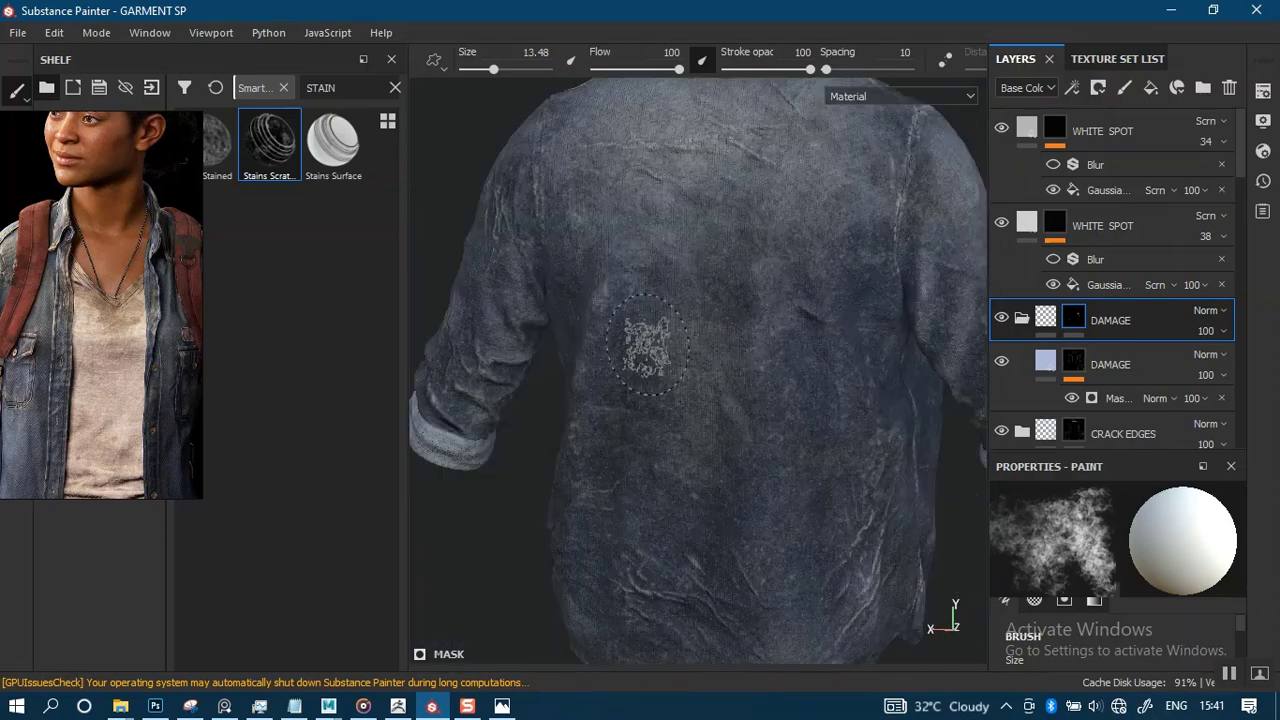
pyautogui.click(643, 592)
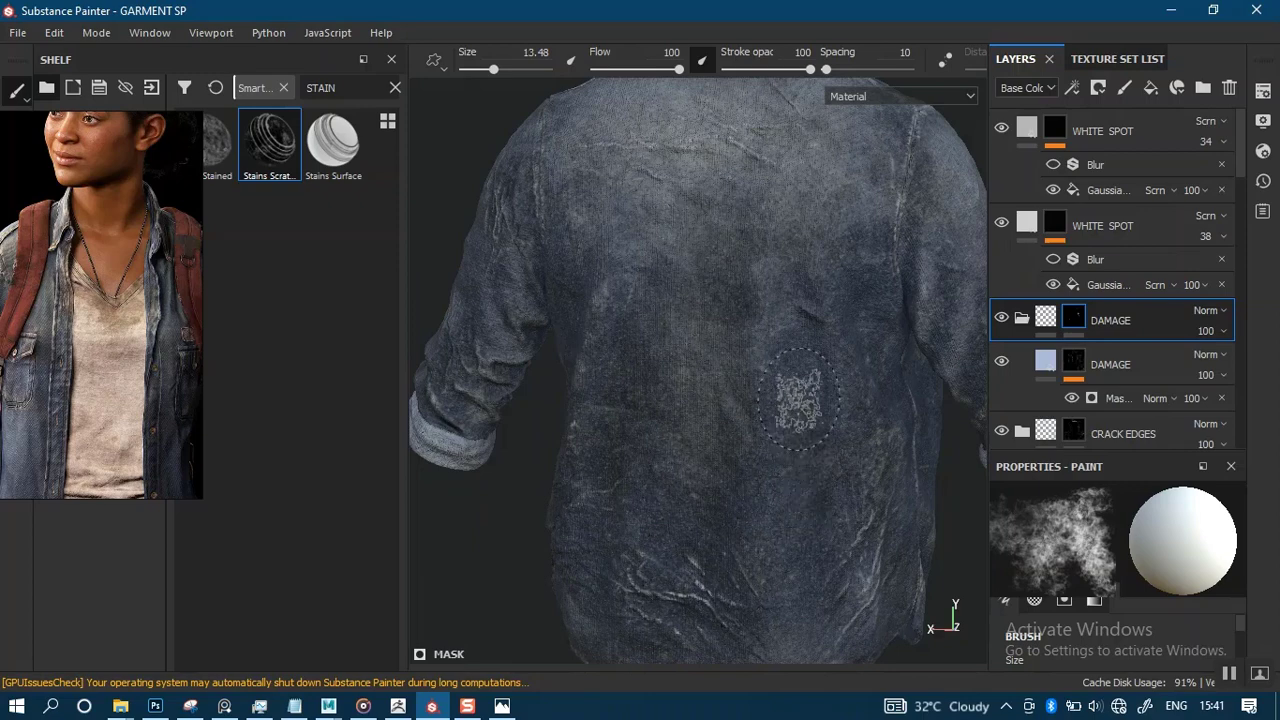
pyautogui.moveTo(680, 300)
pyautogui.keyDown('alt'); pyautogui.mouseDown()
pyautogui.moveTo(743, 329)
pyautogui.moveTo(690, 312)
pyautogui.mouseUp(); pyautogui.keyUp('alt')
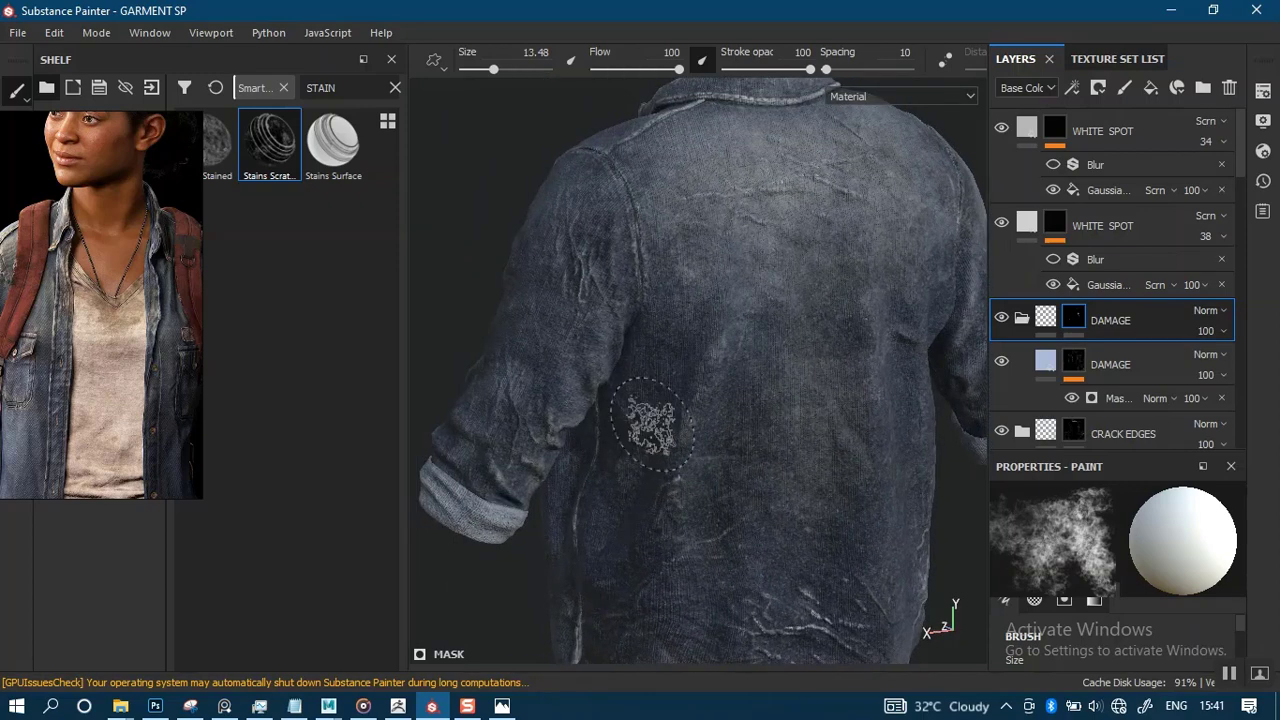
pyautogui.click(520, 455)
pyautogui.moveTo(788, 298)
pyautogui.keyDown('alt'); pyautogui.mouseDown()
pyautogui.moveTo(740, 292)
pyautogui.moveTo(722, 175)
pyautogui.mouseUp(); pyautogui.keyUp('alt')
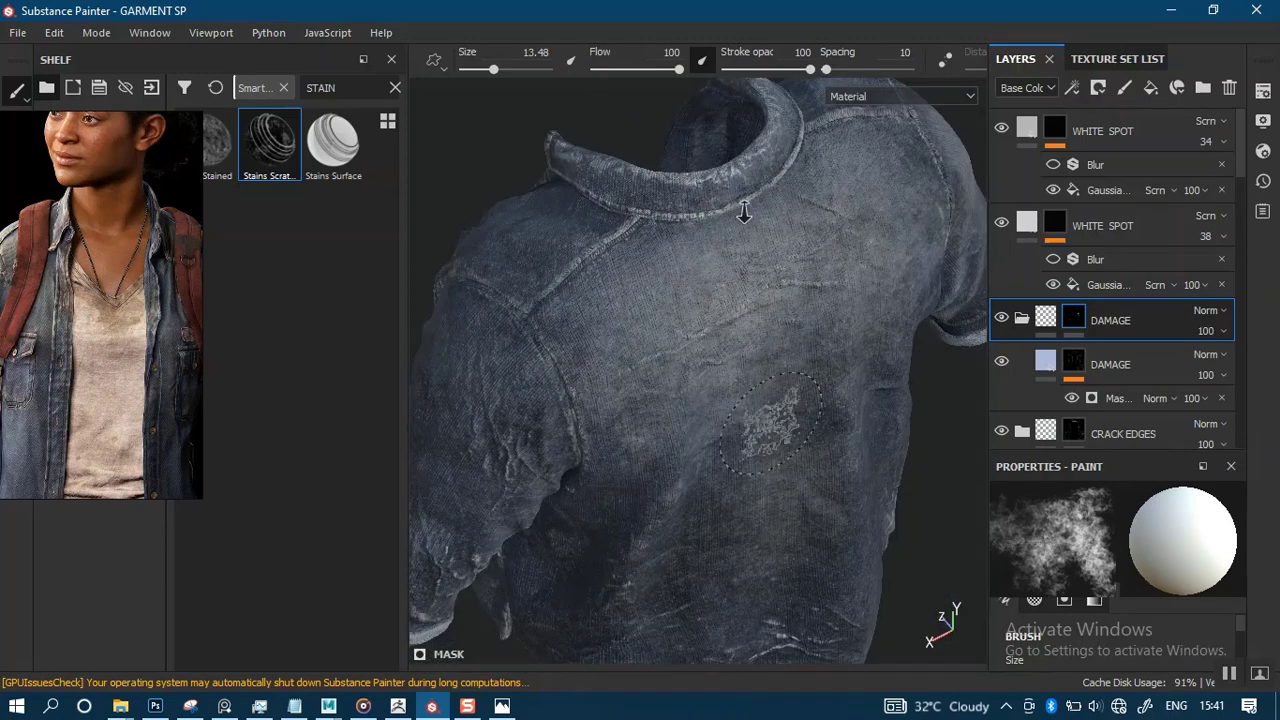
# Rotate the environment lighting so it brightens the front of the shirt.
pyautogui.scroll(-3, 617, 392)
pyautogui.keyDown('alt'); pyautogui.moveTo(619, 393); pyautogui.dragTo(740, 349); pyautogui.keyUp('alt')
pyautogui.keyDown('alt'); pyautogui.moveTo(637, 377); pyautogui.dragTo(714, 337, button='middle'); pyautogui.keyUp('alt')
pyautogui.scroll(3, 714, 337)
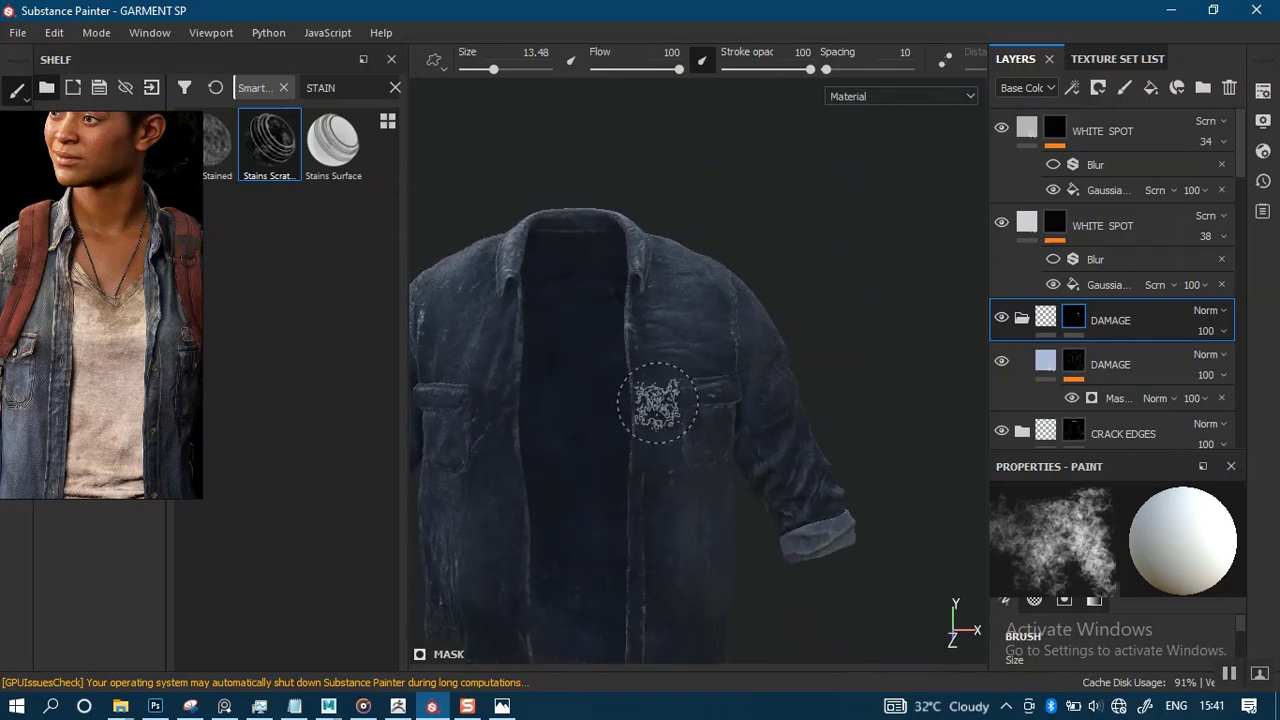
pyautogui.keyDown('alt'); pyautogui.moveTo(654, 403); pyautogui.dragTo(732, 330, button='middle'); pyautogui.keyUp('alt')
pyautogui.rightClick(771, 416)
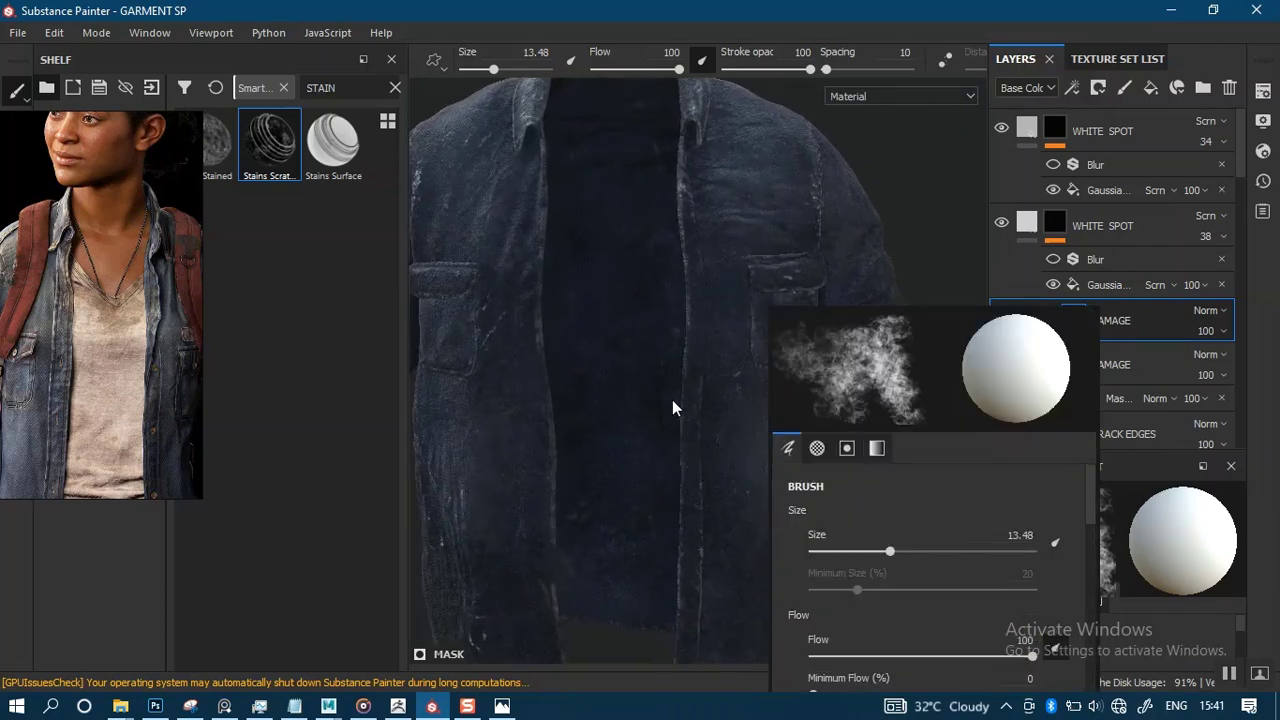
pyautogui.scroll(1, 697, 401)
pyautogui.keyDown('shift'); pyautogui.moveTo(800, 414); pyautogui.dragTo(722, 412, button='right'); pyautogui.keyUp('shift')
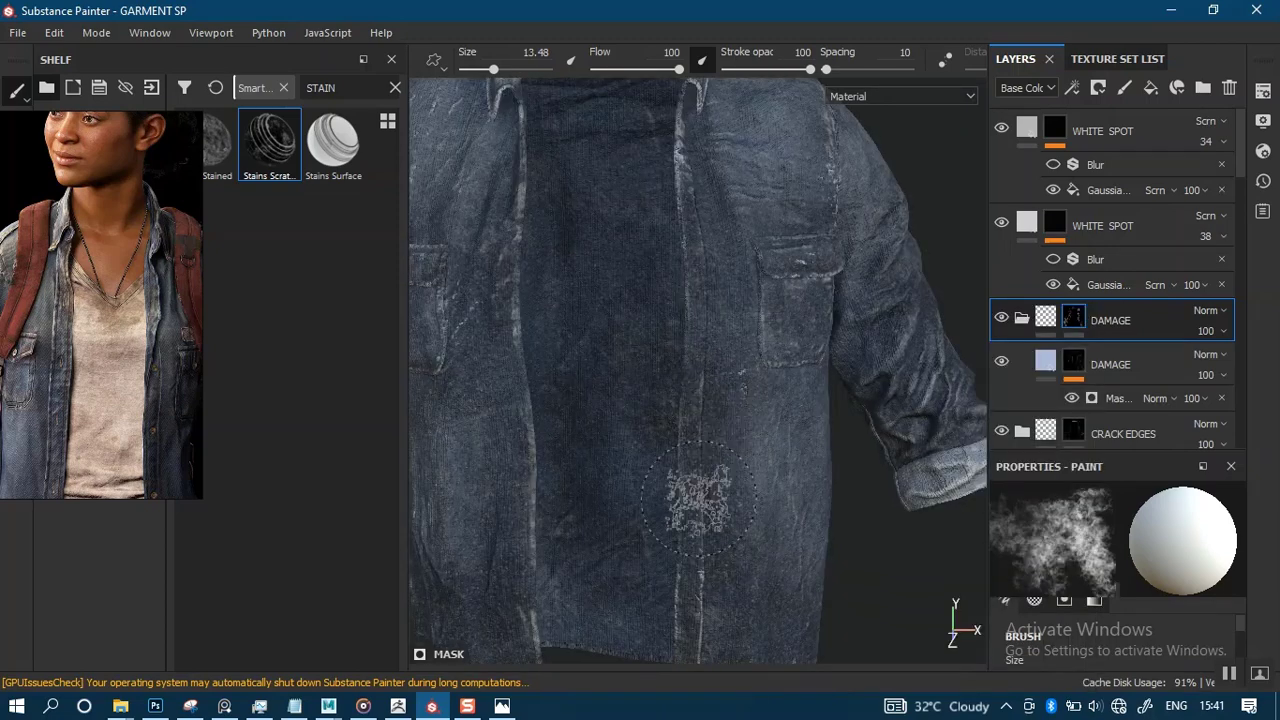
# Paint damage into the DAMAGE folder's mask on the lower front panel below the chest pocket.
pyautogui.keyDown('alt'); pyautogui.moveTo(657, 495); pyautogui.dragTo(808, 330, button='middle'); pyautogui.keyUp('alt')
pyautogui.moveTo(597, 483); pyautogui.dragTo(590, 467)
pyautogui.moveTo(612, 379); pyautogui.dragTo(637, 340)
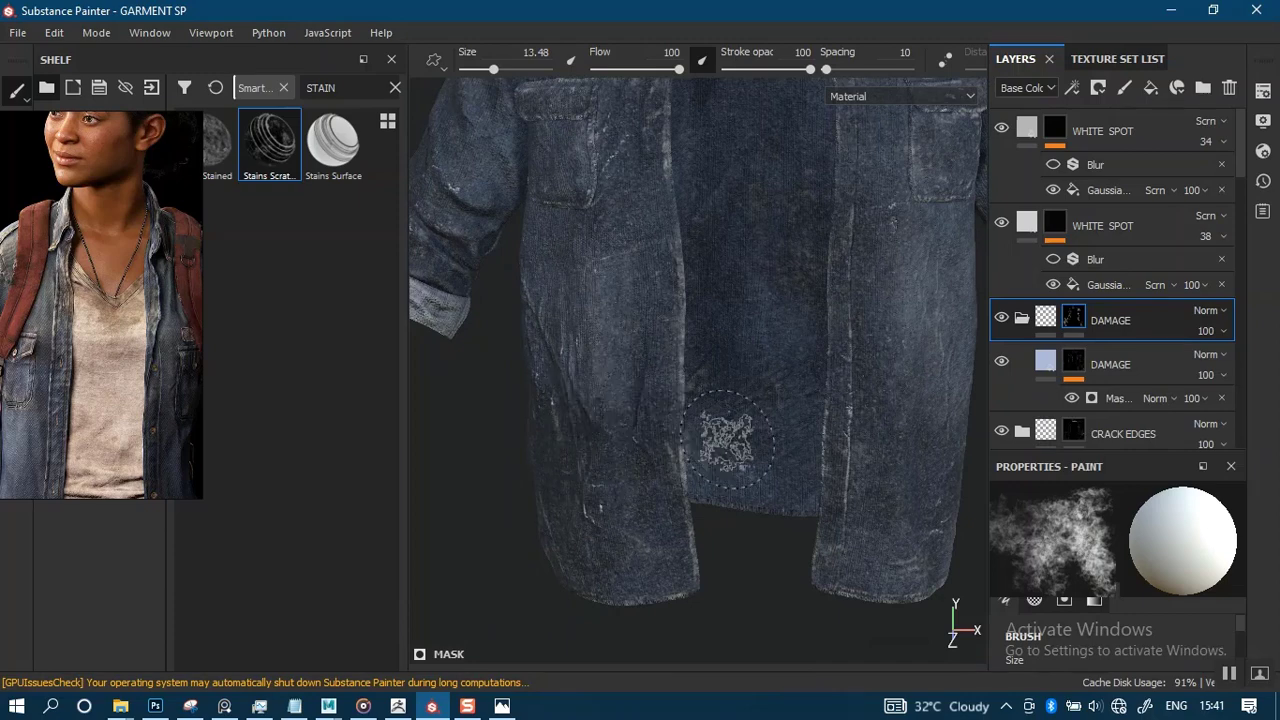
pyautogui.keyDown('alt'); pyautogui.moveTo(862, 415); pyautogui.dragTo(835, 270, button='right'); pyautogui.keyUp('alt')
pyautogui.keyDown('alt'); pyautogui.moveTo(835, 270); pyautogui.dragTo(799, 332, button='middle'); pyautogui.keyUp('alt')
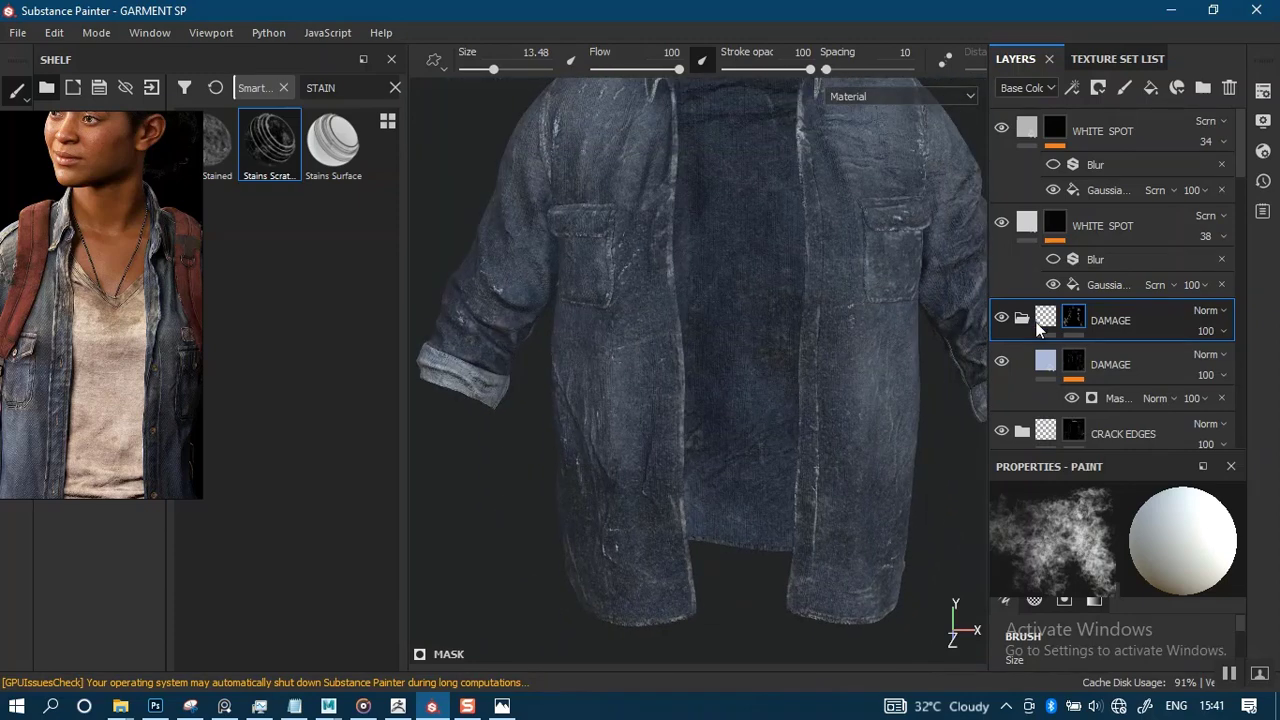
pyautogui.click(1075, 372)
pyautogui.rightClick(1074, 372)
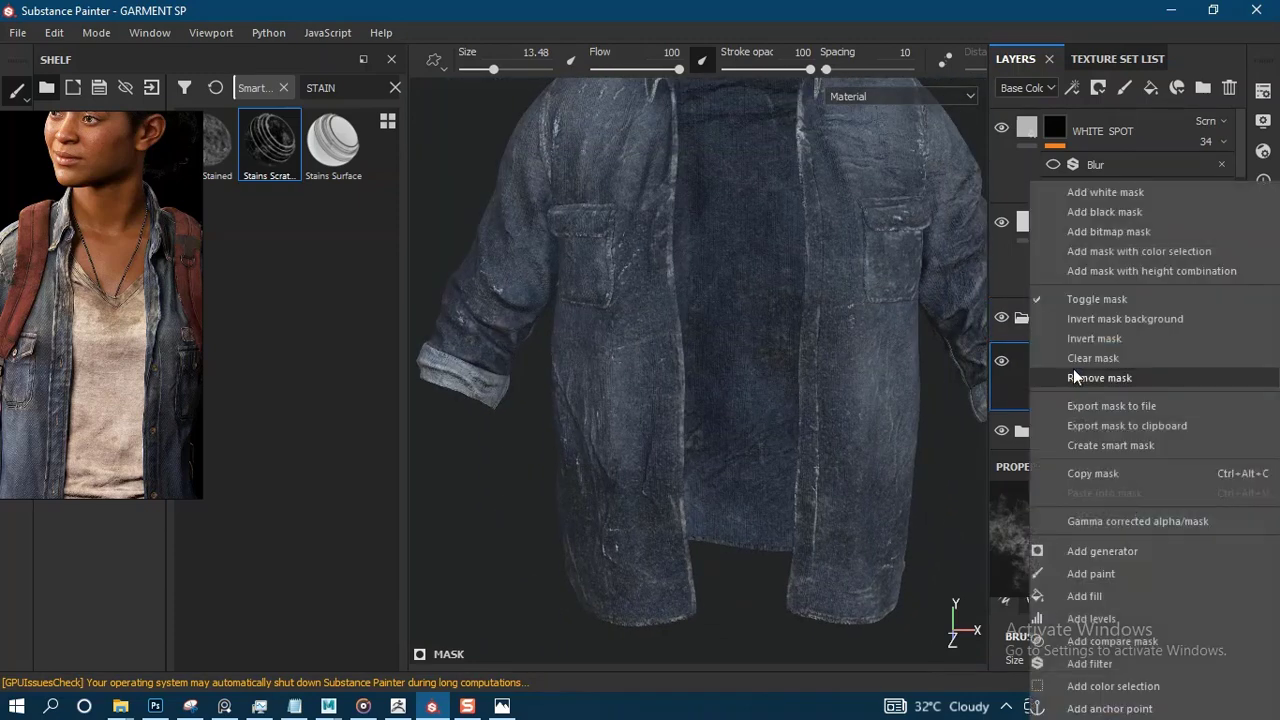
pyautogui.click(1021, 384)
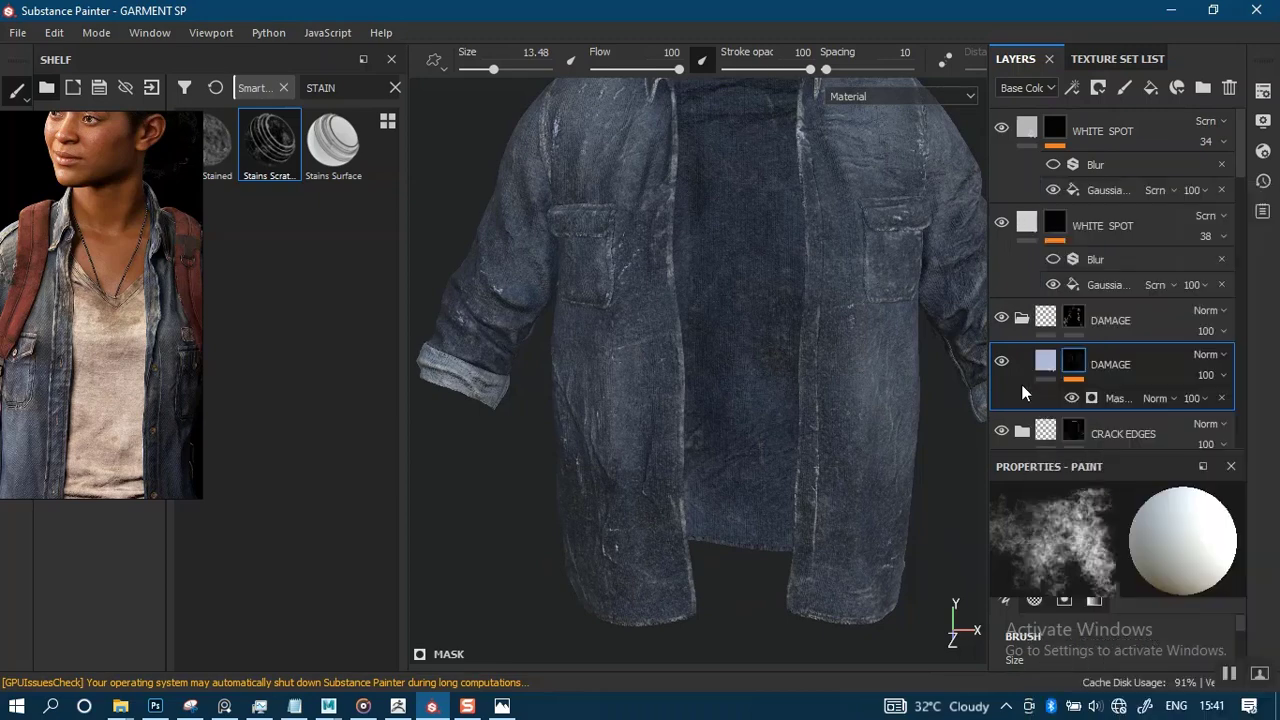
pyautogui.rightClick(1075, 369)
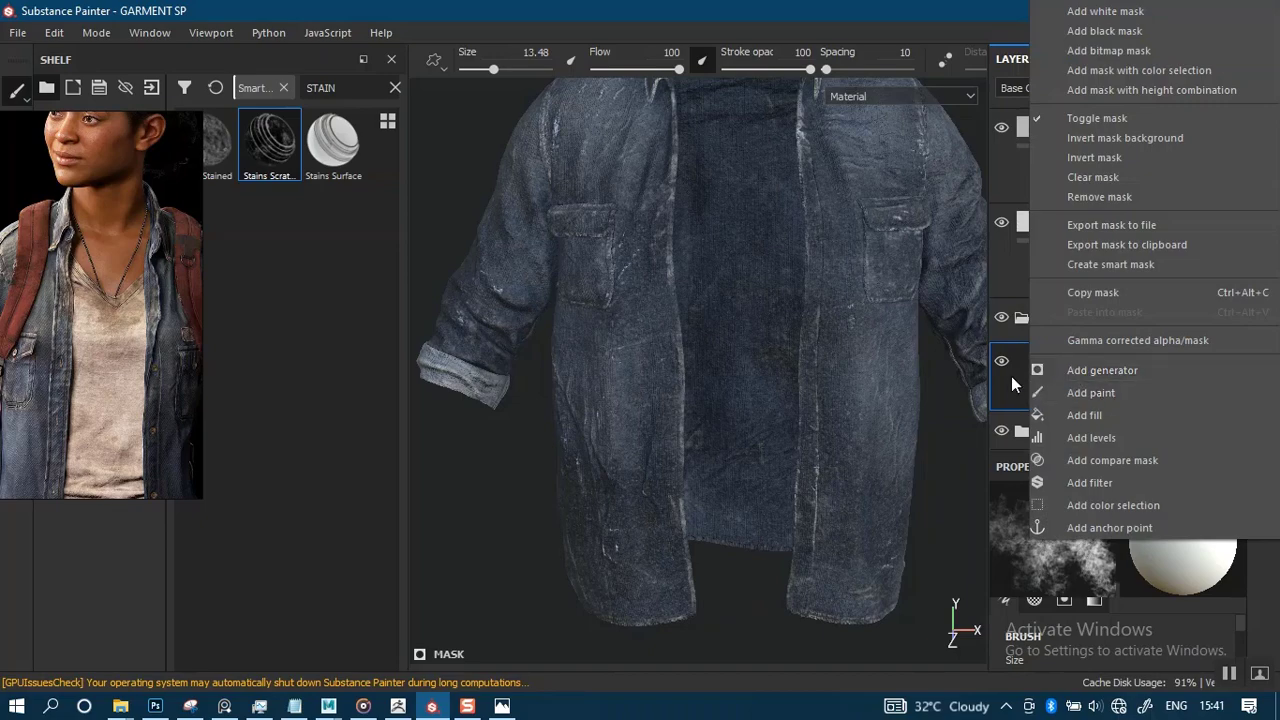
pyautogui.click(1091, 393)
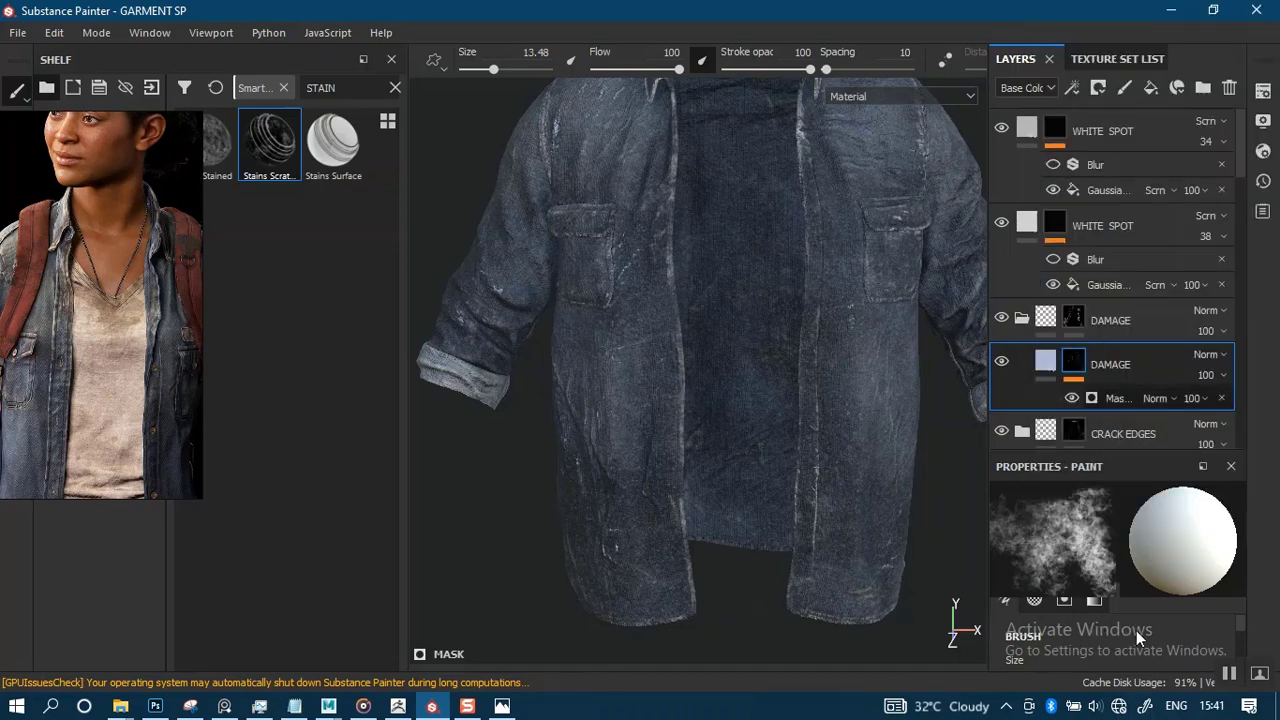
# Try small Global Blur amounts, such as 0.37 and 0.29, on the DAMAGE layer's mask generator and undo them.
pyautogui.keyDown('alt'); pyautogui.moveTo(688, 340); pyautogui.dragTo(724, 408, button='right'); pyautogui.keyUp('alt')
pyautogui.keyDown('alt'); pyautogui.moveTo(724, 408); pyautogui.dragTo(850, 640, button='middle'); pyautogui.keyUp('alt')
pyautogui.keyDown('alt'); pyautogui.moveTo(769, 346); pyautogui.dragTo(755, 407, button='right'); pyautogui.keyUp('alt')
pyautogui.keyDown('alt'); pyautogui.moveTo(755, 399); pyautogui.dragTo(760, 366, button='middle'); pyautogui.keyUp('alt')
pyautogui.keyDown('alt'); pyautogui.moveTo(760, 366); pyautogui.dragTo(790, 410, button='right'); pyautogui.keyUp('alt')
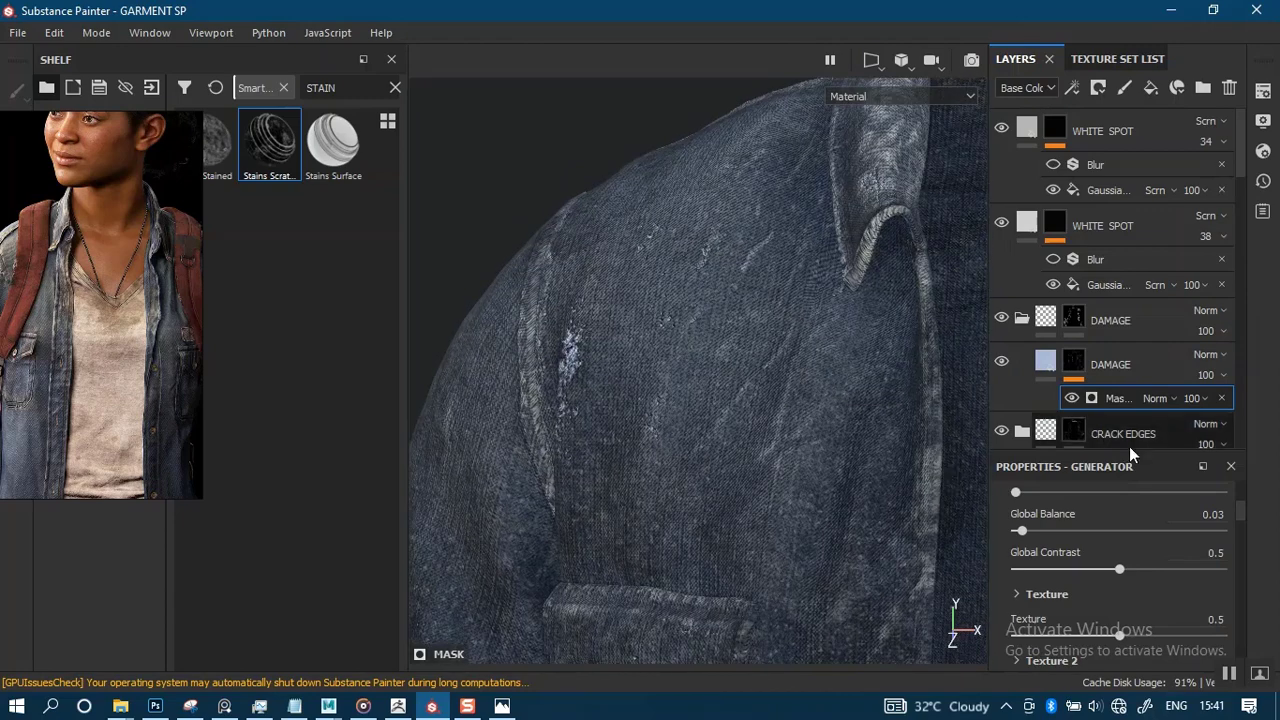
pyautogui.moveTo(1242, 518)
pyautogui.mouseDown()
pyautogui.moveTo(1242, 505)
pyautogui.moveTo(1240, 520)
pyautogui.mouseUp()
pyautogui.click(1021, 569)
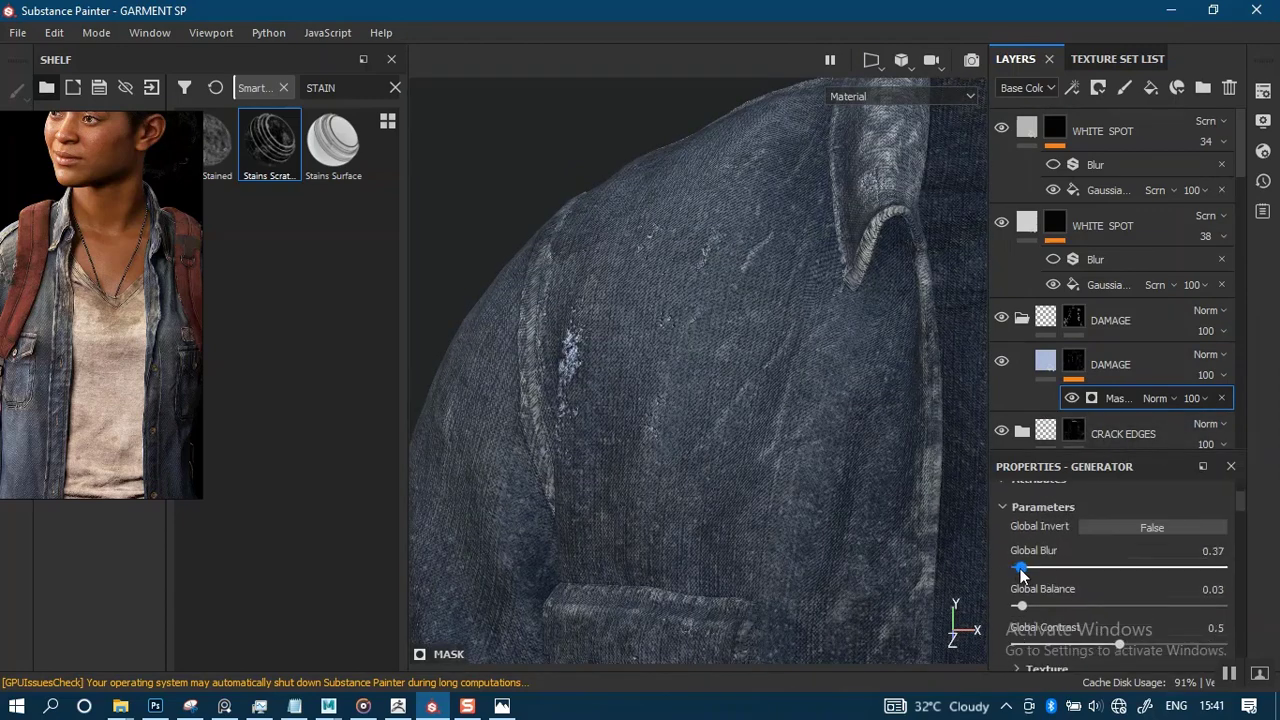
pyautogui.moveTo(1021, 569); pyautogui.dragTo(1018, 568)
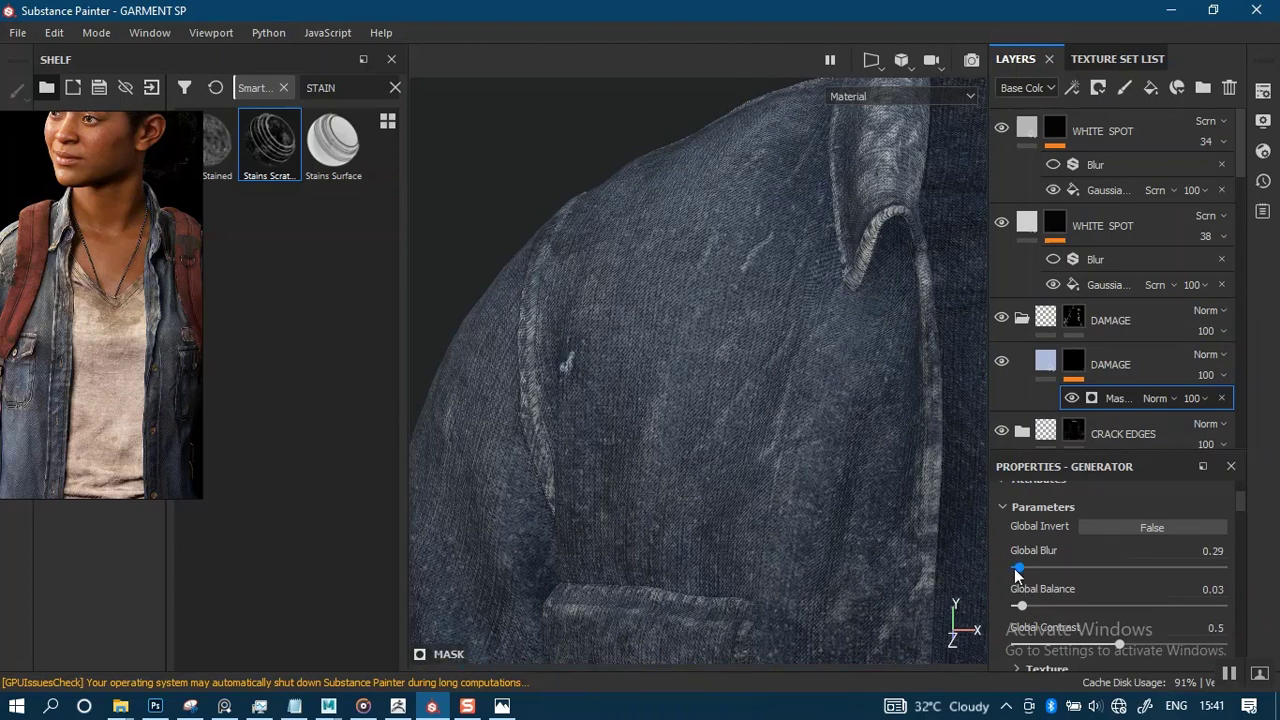
pyautogui.click(1017, 569)
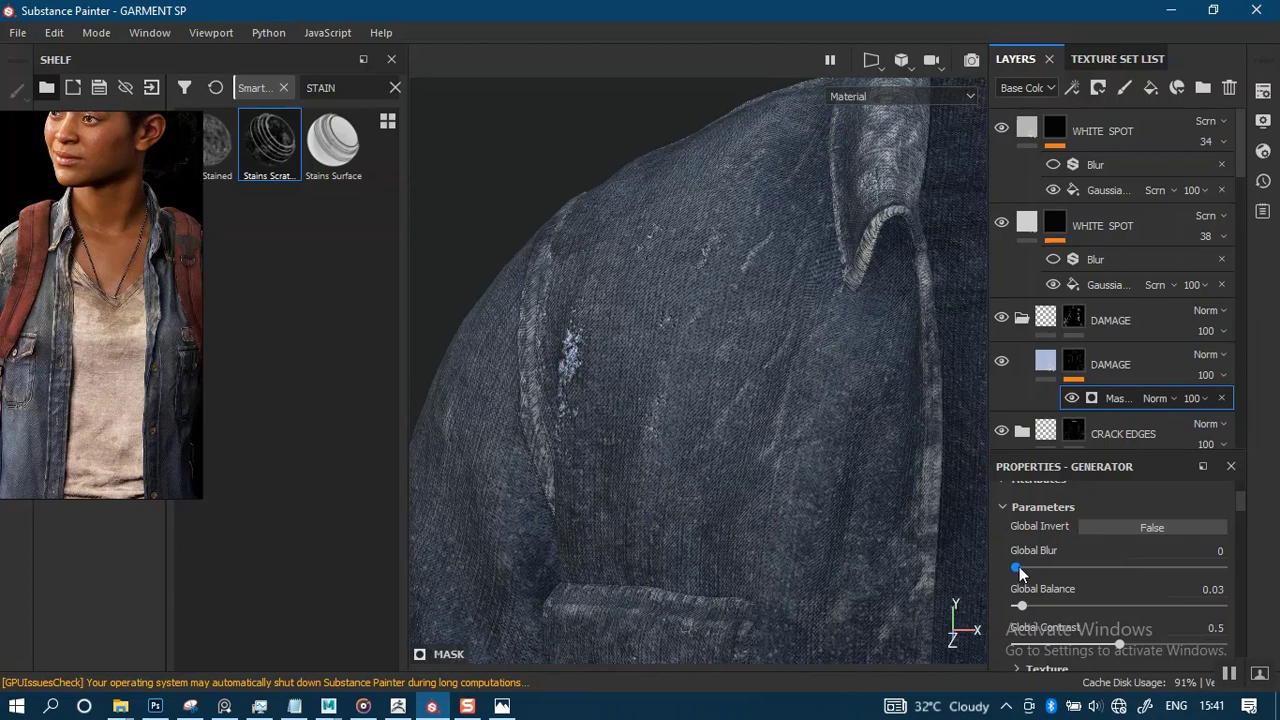
pyautogui.click(1020, 567)
pyautogui.hotkey('ctrl', 'z')
# Try a Global Blur of 0.1 on the mask generator, inspect the damage by the armhole seam, and undo it.
pyautogui.click(1207, 549)
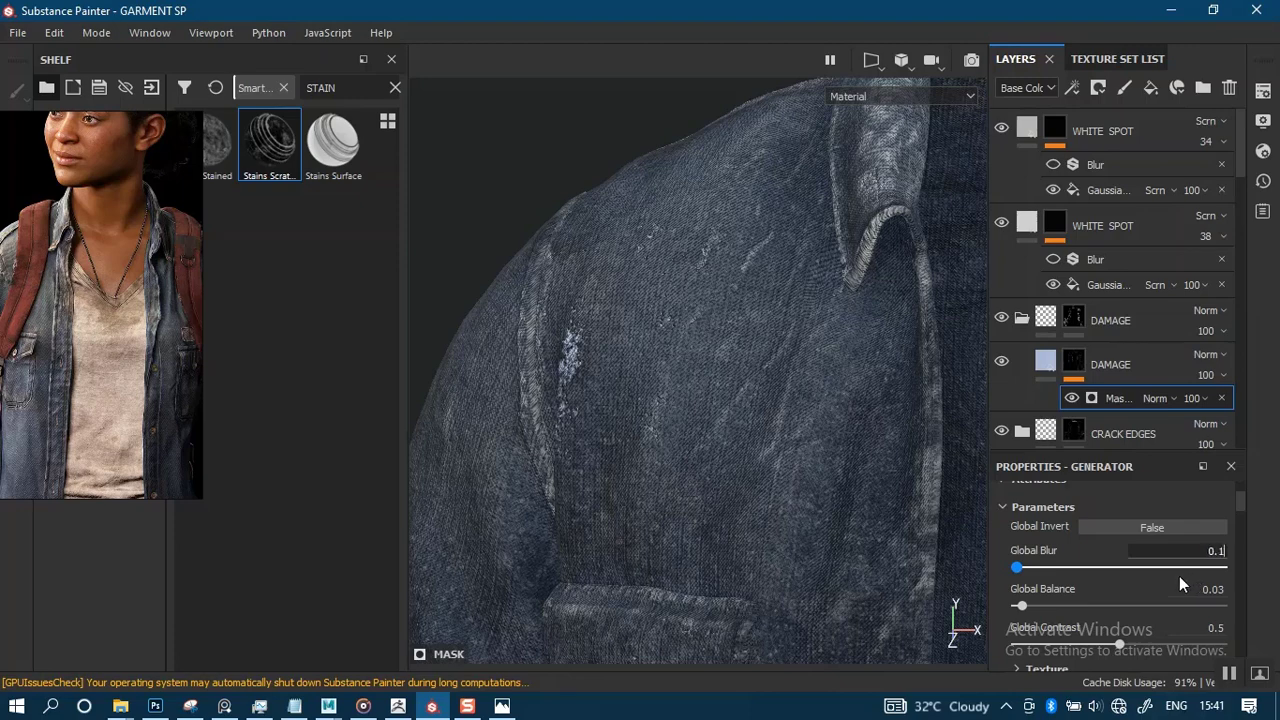
pyautogui.write('.1')
pyautogui.press('Return')
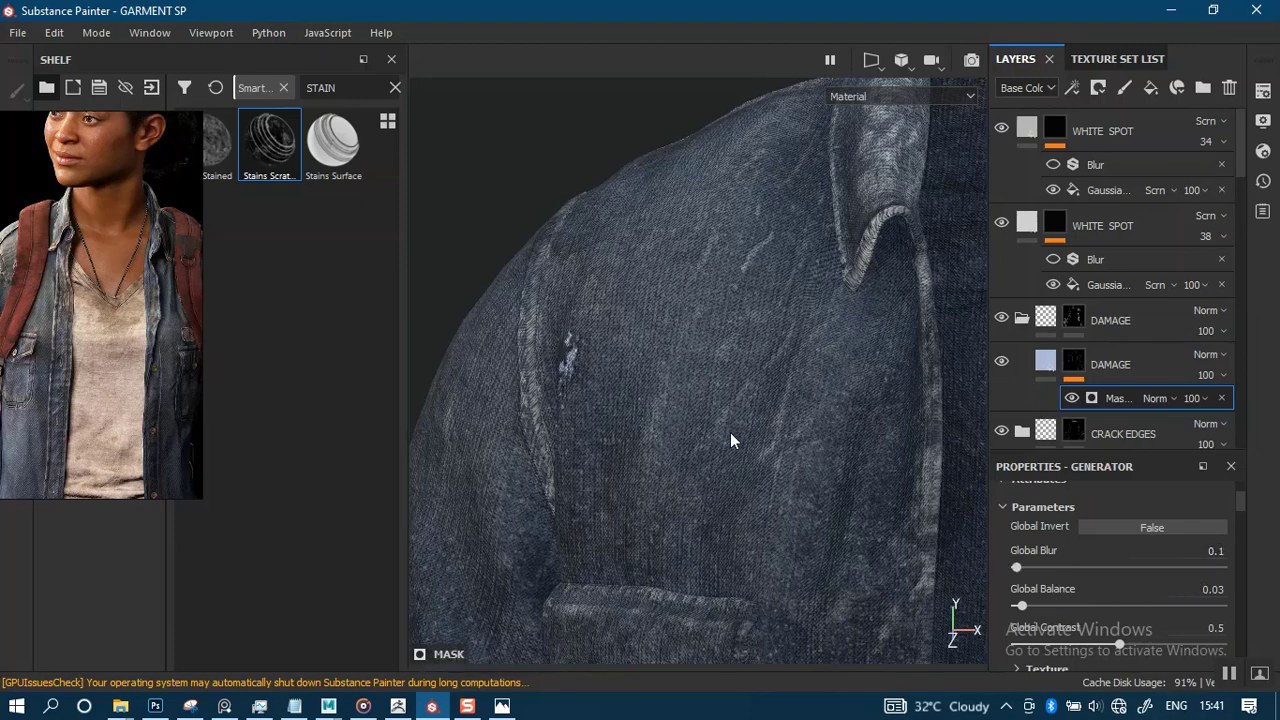
pyautogui.keyDown('alt'); pyautogui.moveTo(694, 442); pyautogui.dragTo(794, 446); pyautogui.keyUp('alt')
pyautogui.keyDown('alt'); pyautogui.moveTo(719, 432); pyautogui.dragTo(826, 254, button='middle'); pyautogui.keyUp('alt')
pyautogui.keyDown('alt'); pyautogui.moveTo(798, 440); pyautogui.dragTo(785, 363); pyautogui.keyUp('alt')
pyautogui.hotkey('ctrl', 'z')
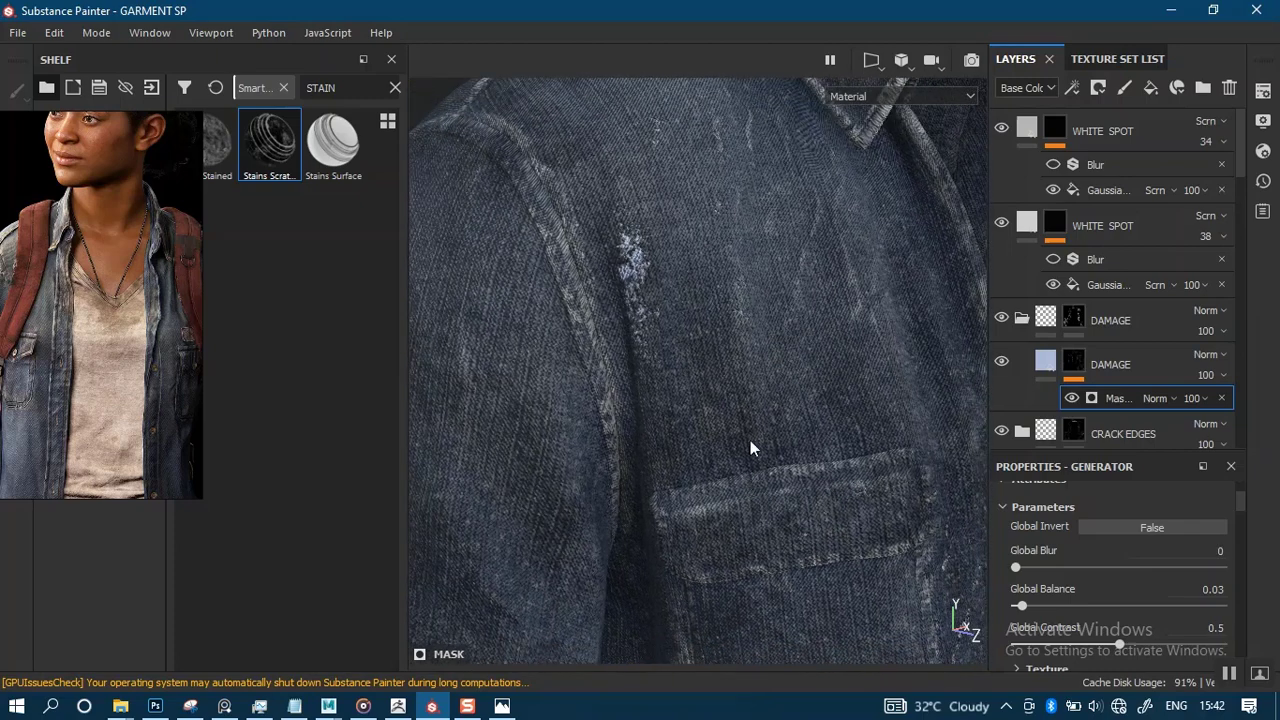
# Try a Blur filter with an intensity of about 2.05 on the DAMAGE fill's content, and remove it.
pyautogui.click(1045, 360)
pyautogui.rightClick(1045, 362)
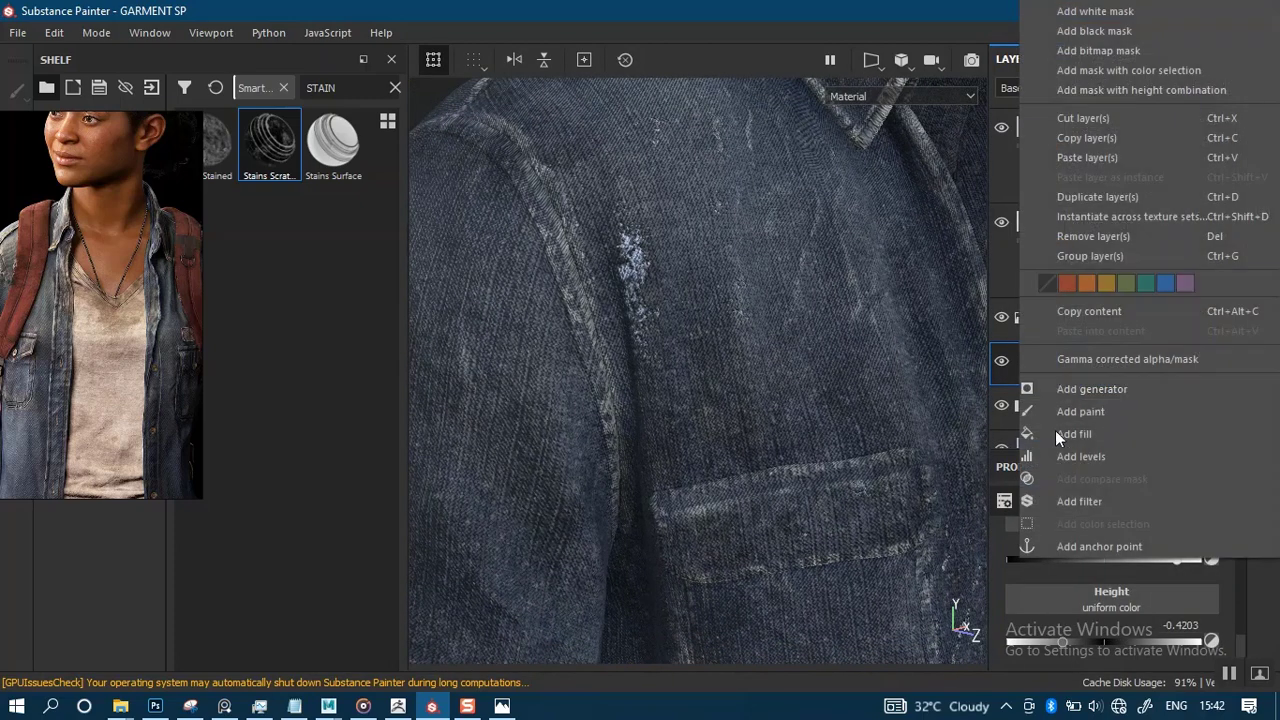
pyautogui.click(1078, 501)
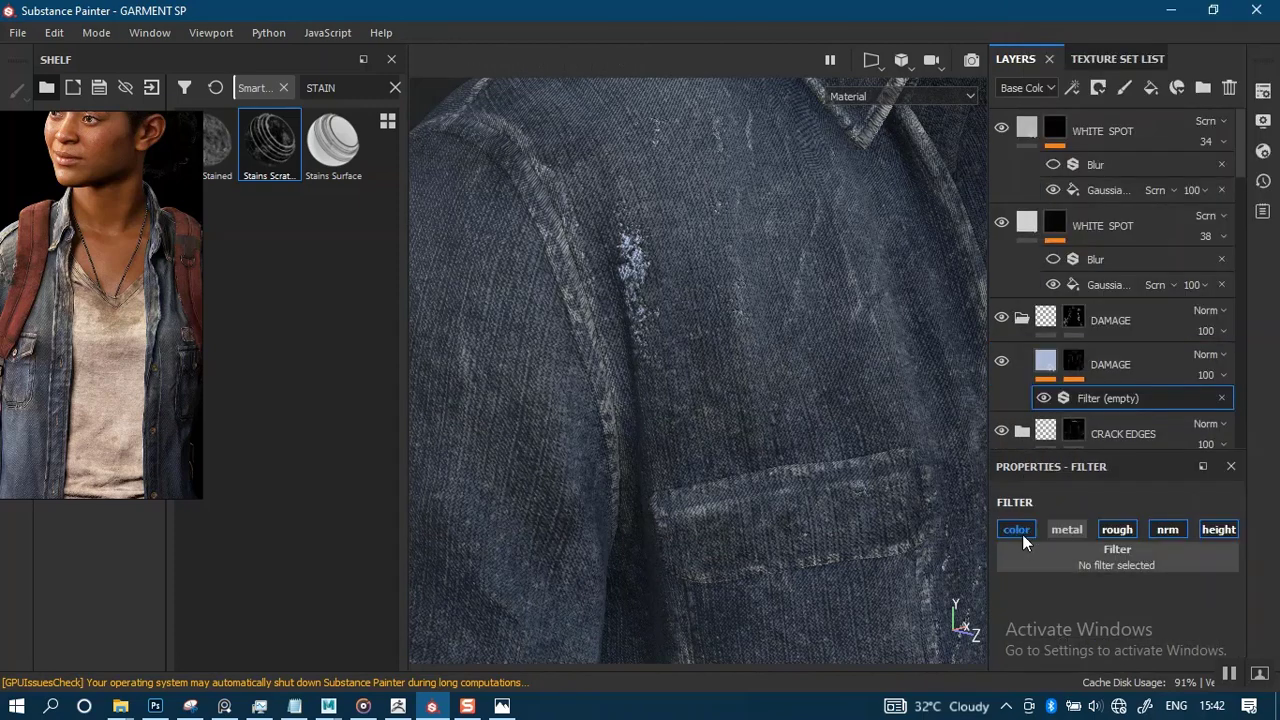
pyautogui.click(1153, 565)
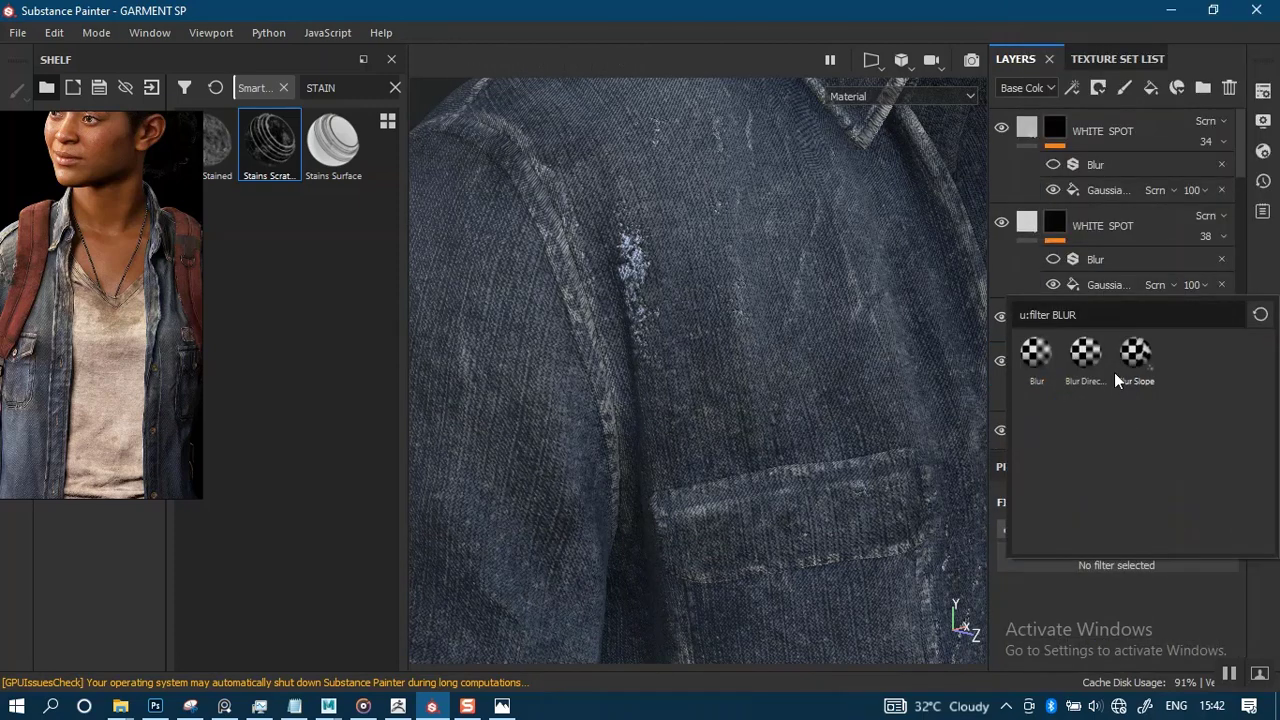
pyautogui.click(1037, 357)
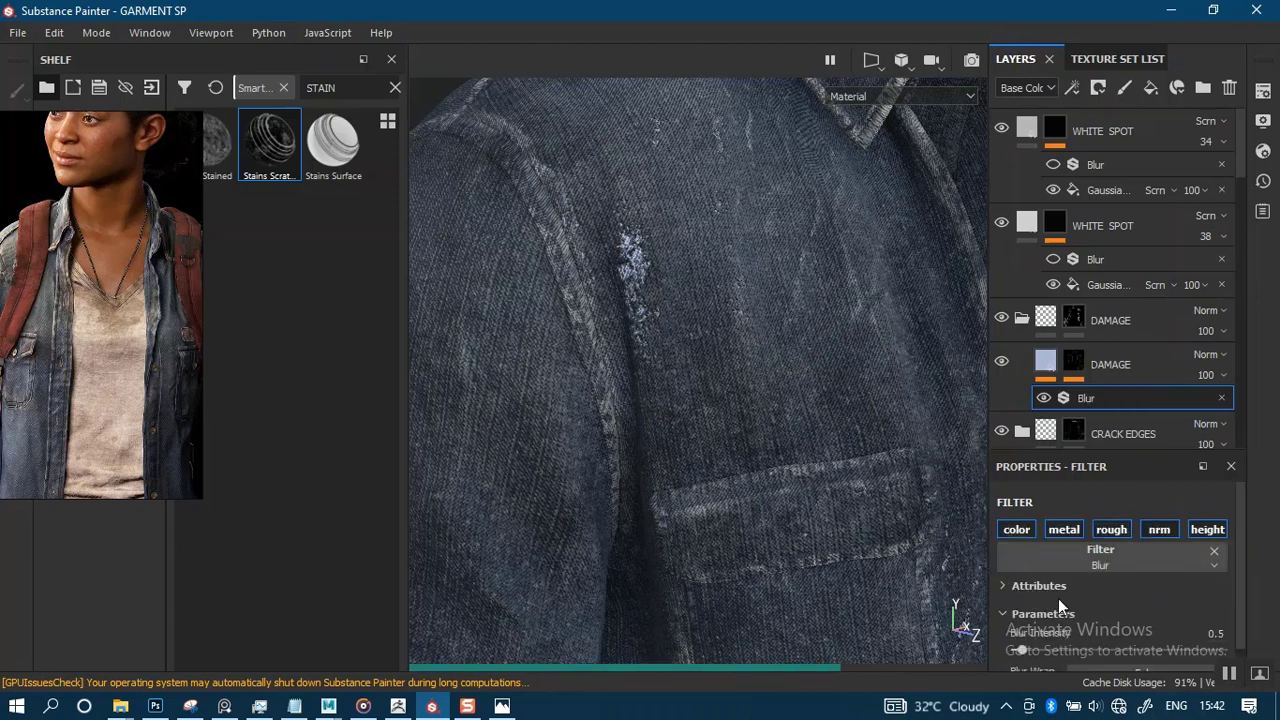
pyautogui.click(1043, 655)
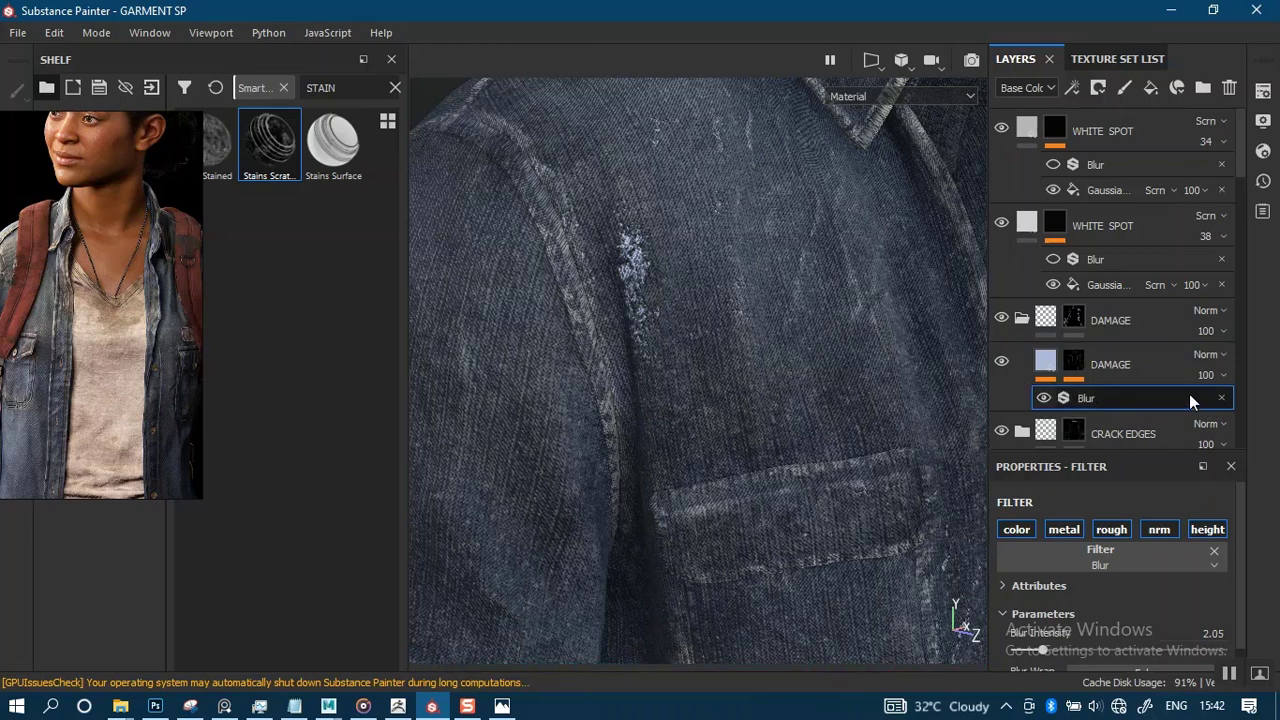
pyautogui.press('Delete')
# Try a Global Blur of 0.01 on the DAMAGE layer's mask generator and settle on 0.05.
pyautogui.click(1077, 369)
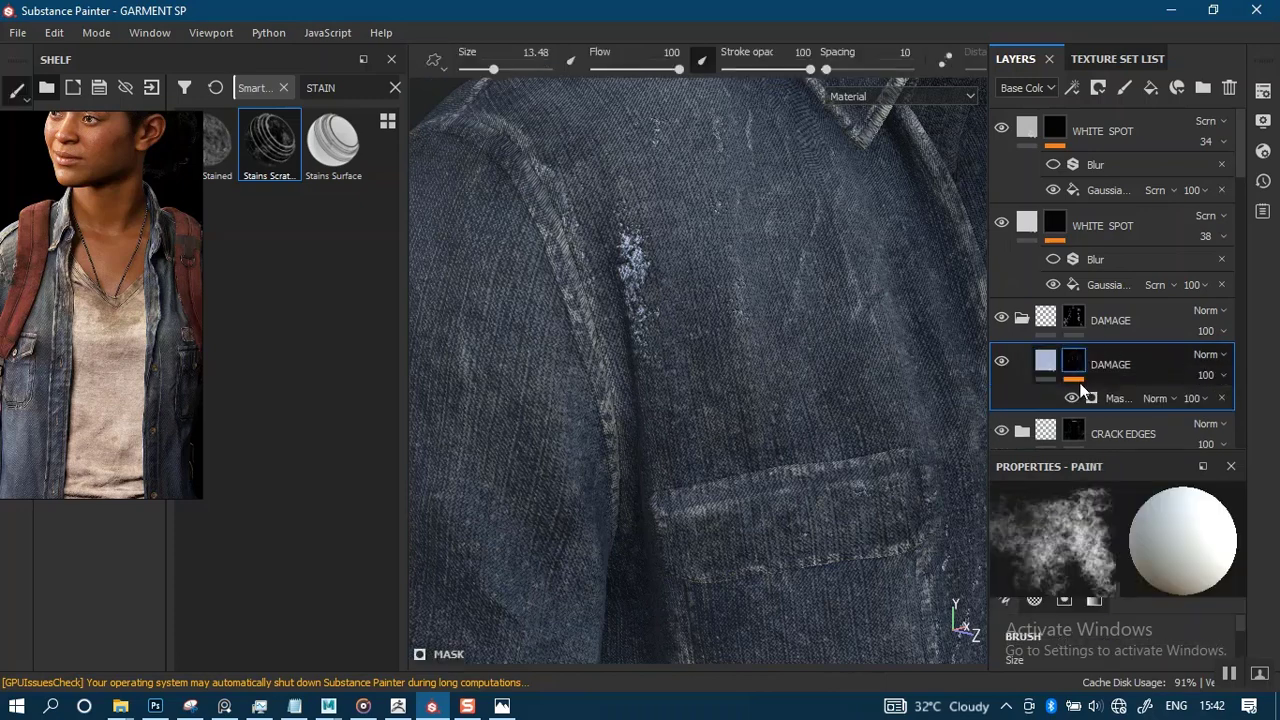
pyautogui.click(1115, 398)
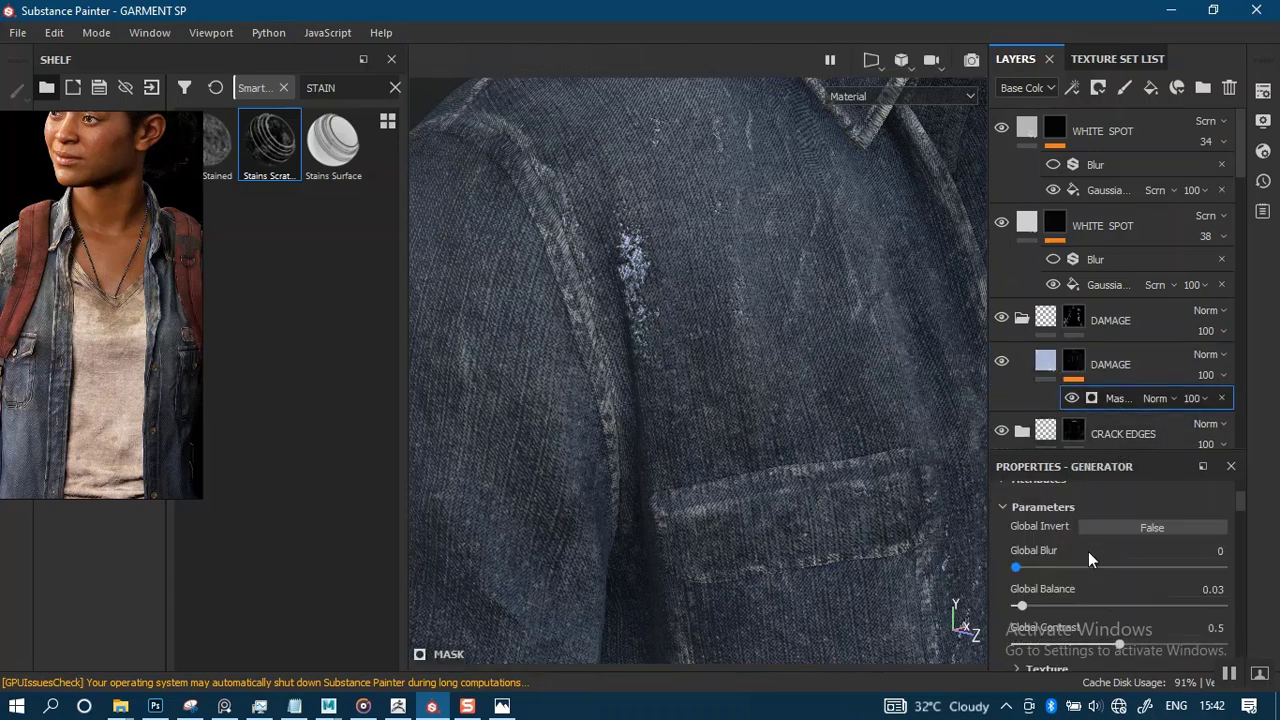
pyautogui.click(1205, 551)
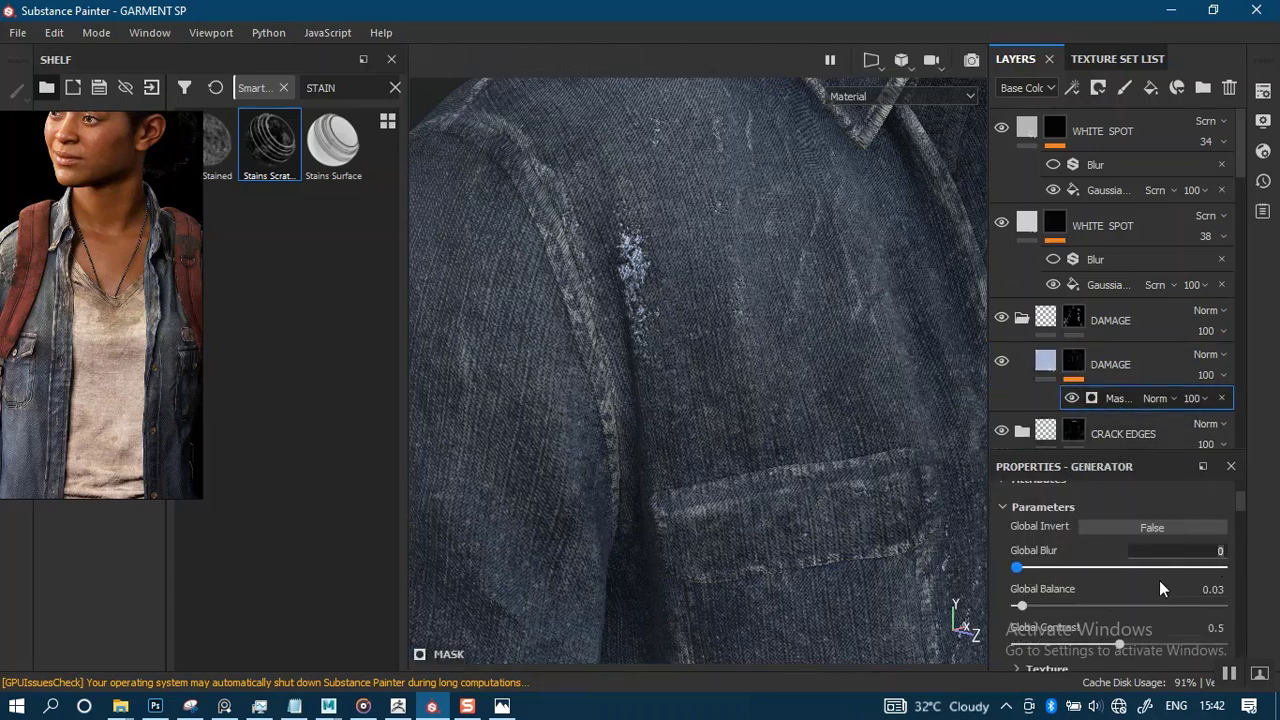
pyautogui.write('.01')
pyautogui.press('Return')
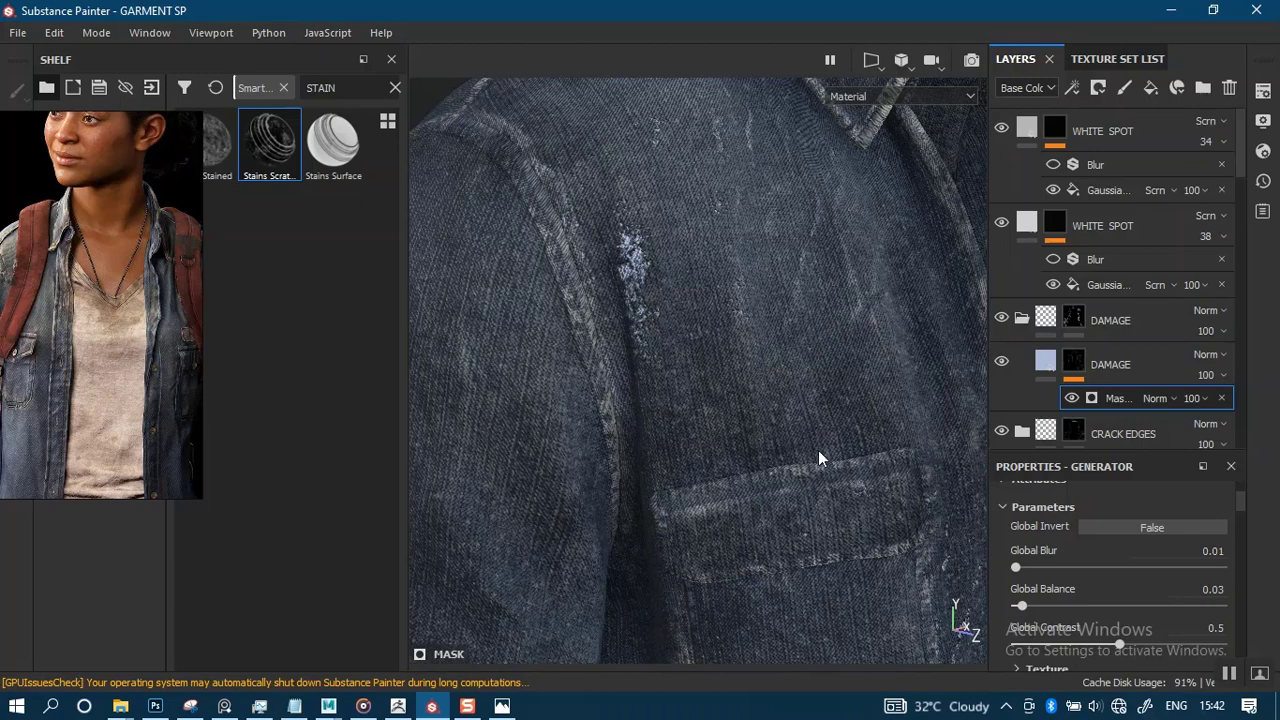
pyautogui.moveTo(1124, 567); pyautogui.dragTo(1186, 567)
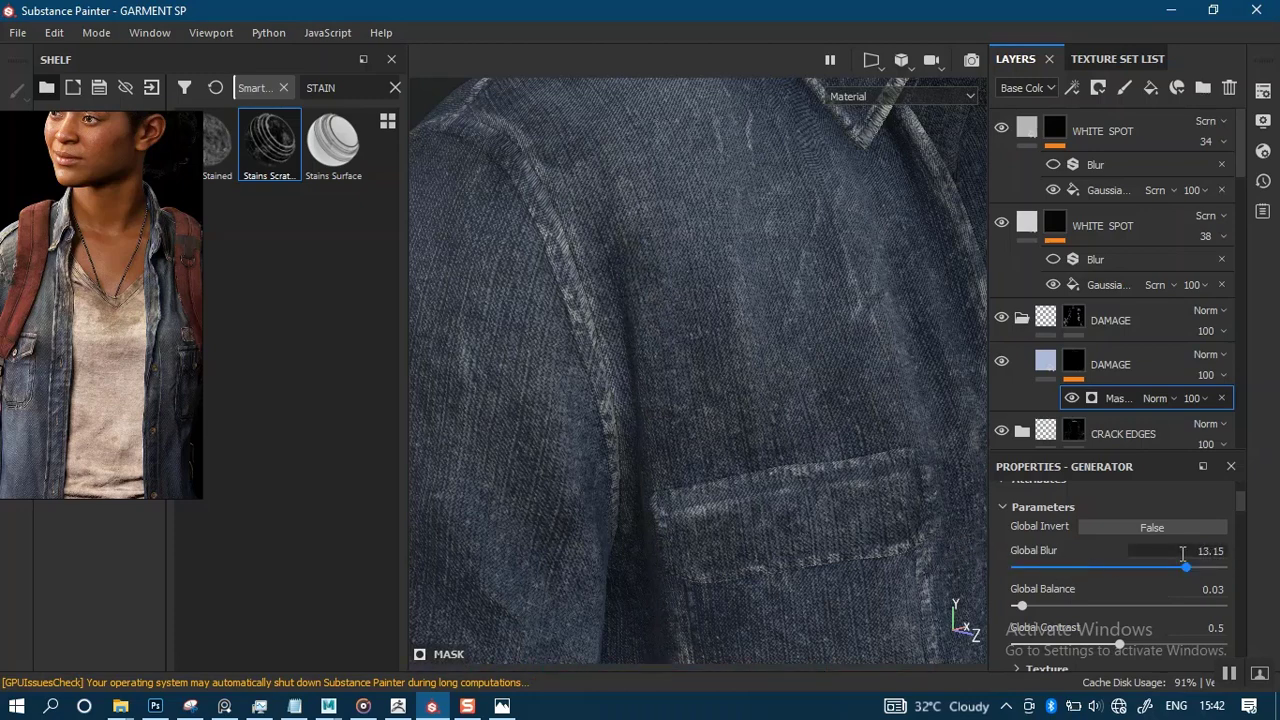
pyautogui.write('0.05')
pyautogui.press('Return')
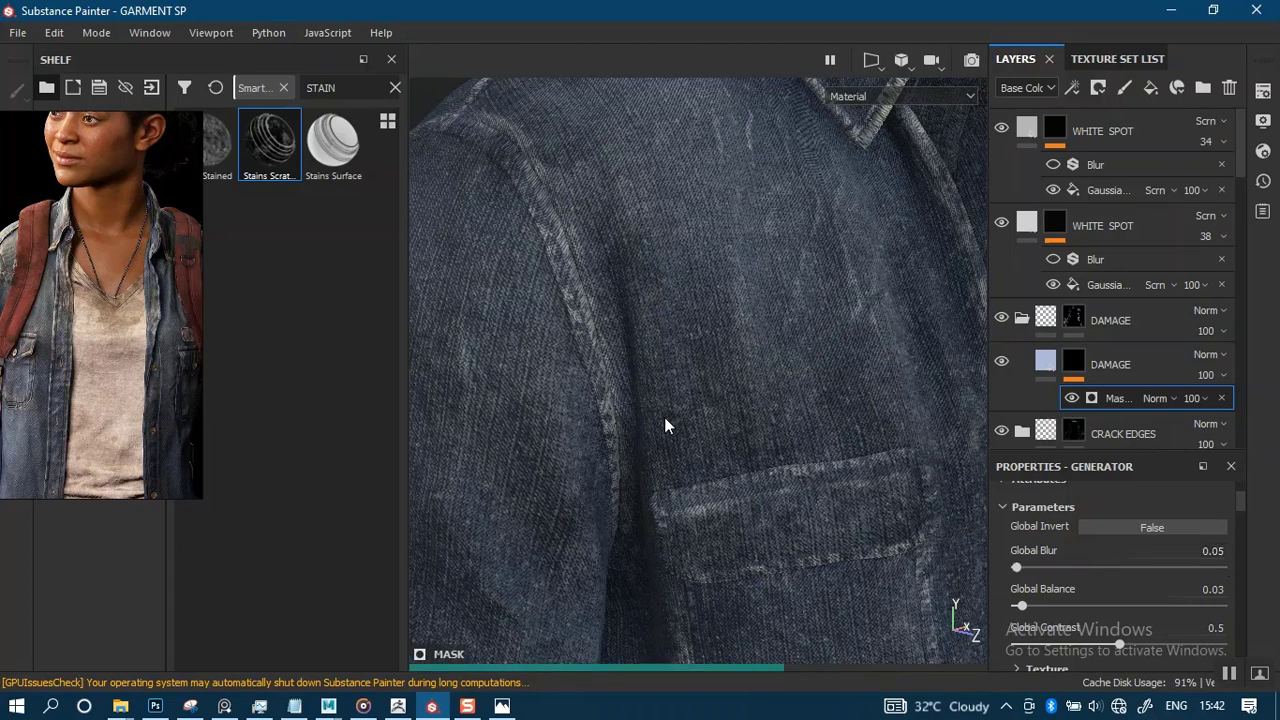
# Inspect the softened damage at the armhole, sleeve, chest pocket and front panel from several angles.
pyautogui.keyDown('alt'); pyautogui.moveTo(708, 467); pyautogui.dragTo(723, 298, button='right'); pyautogui.keyUp('alt')
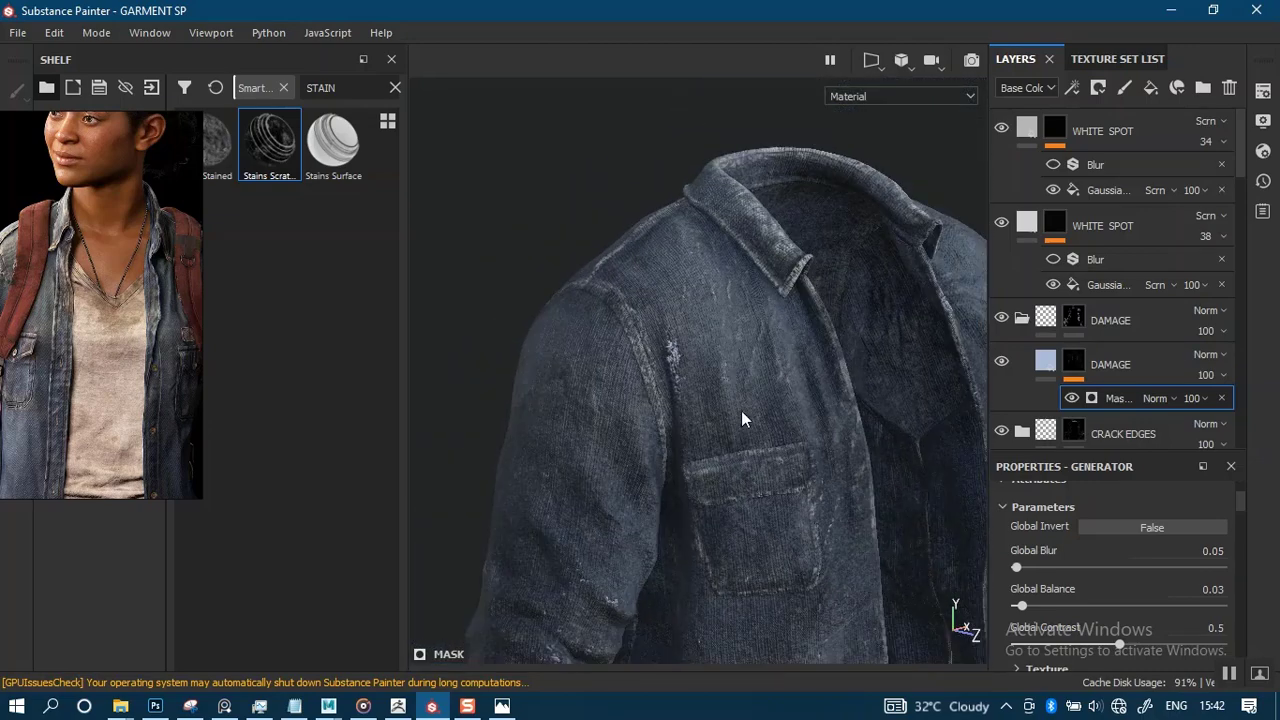
pyautogui.keyDown('alt'); pyautogui.moveTo(723, 429); pyautogui.dragTo(729, 224, button='middle'); pyautogui.keyUp('alt')
pyautogui.keyDown('alt'); pyautogui.moveTo(729, 360); pyautogui.dragTo(733, 475, button='right'); pyautogui.keyUp('alt')
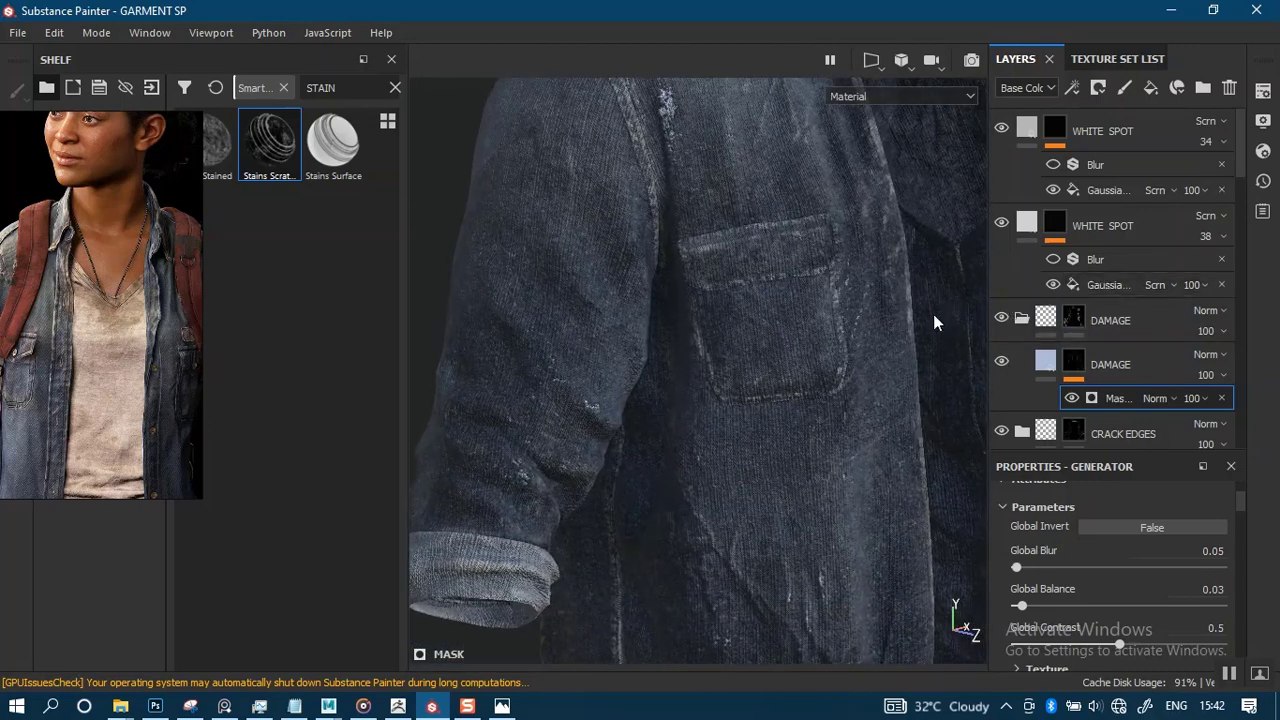
pyautogui.keyDown('alt'); pyautogui.moveTo(802, 292); pyautogui.dragTo(800, 380, button='right'); pyautogui.keyUp('alt')
pyautogui.keyDown('alt'); pyautogui.moveTo(800, 380); pyautogui.dragTo(720, 376); pyautogui.keyUp('alt')
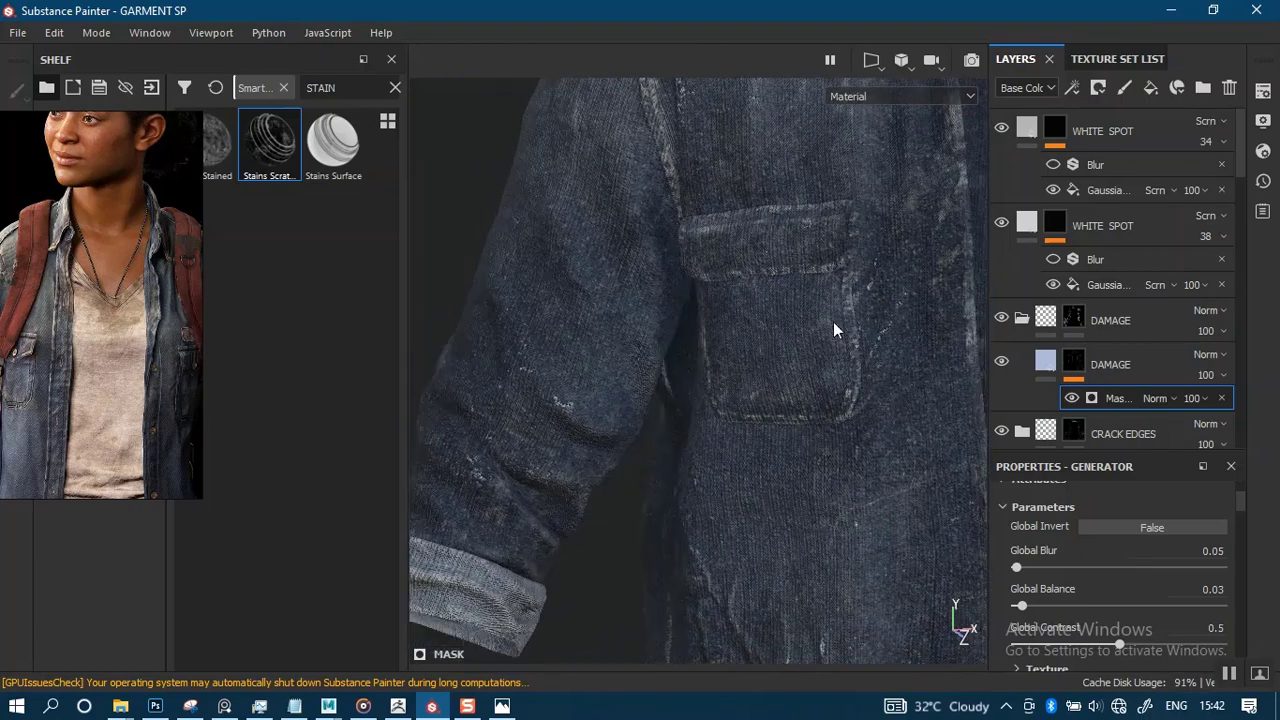
pyautogui.keyDown('alt'); pyautogui.moveTo(834, 323); pyautogui.dragTo(732, 441, button='middle'); pyautogui.keyUp('alt')
pyautogui.keyDown('alt'); pyautogui.moveTo(802, 390); pyautogui.dragTo(769, 287, button='right'); pyautogui.keyUp('alt')
pyautogui.keyDown('alt'); pyautogui.moveTo(795, 301); pyautogui.dragTo(738, 316, button='middle'); pyautogui.keyUp('alt')
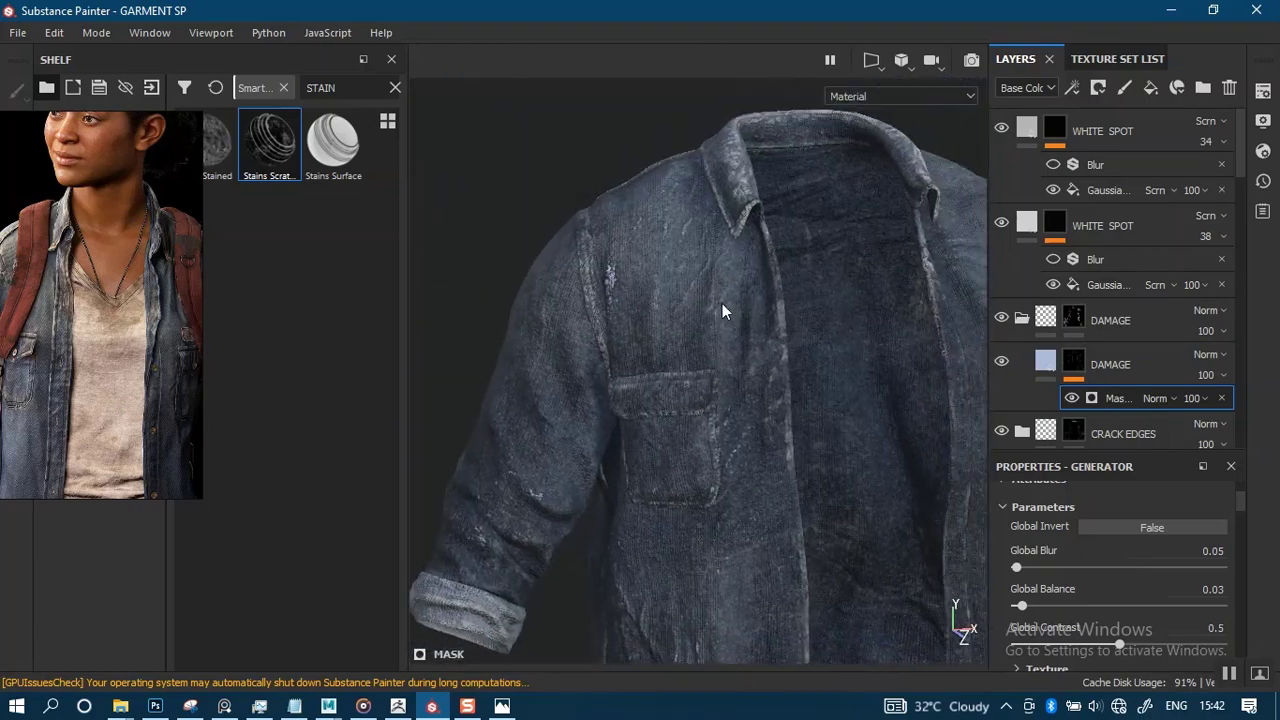
# Enlarge and reposition the reference photo so the character's whole denim shirt can be compared.
pyautogui.moveTo(157, 357)
pyautogui.mouseDown(button='middle')
pyautogui.moveTo(284, 336)
pyautogui.moveTo(135, 353)
pyautogui.mouseUp(button='middle')
pyautogui.moveTo(139, 353); pyautogui.dragTo(346, 312, button='right')
pyautogui.moveTo(306, 332); pyautogui.dragTo(262, 270, button='middle')
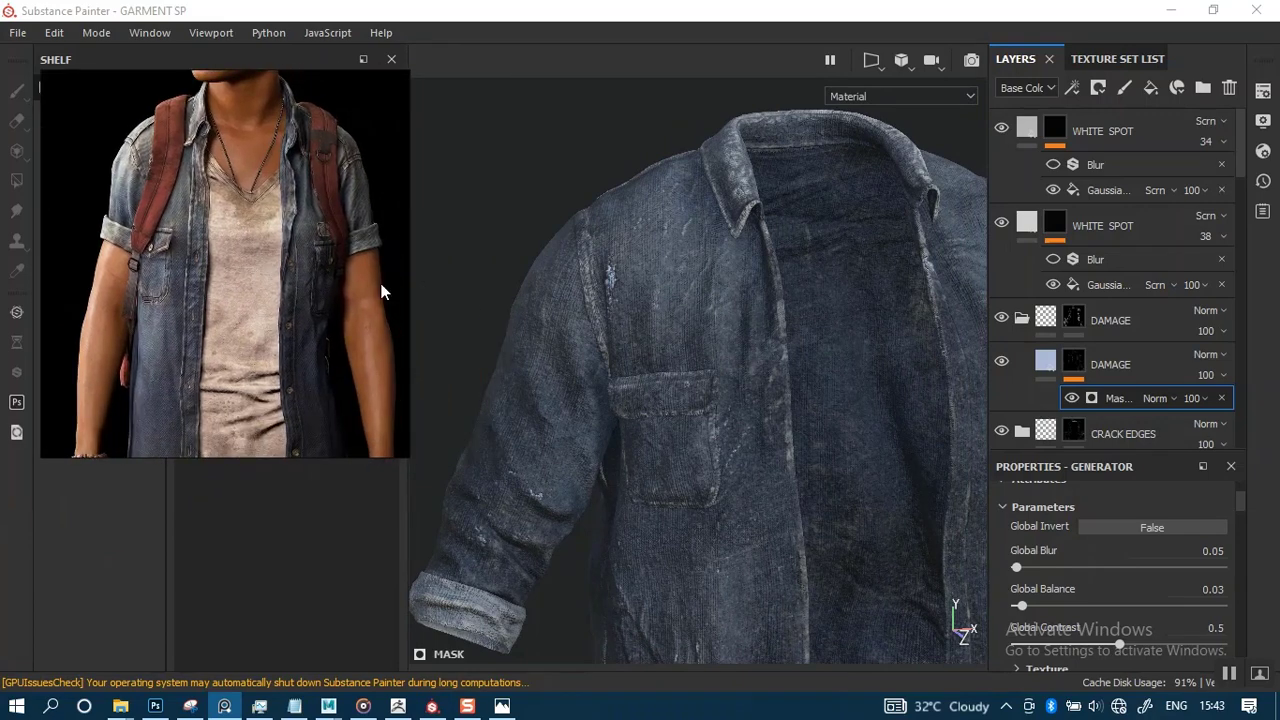
# Copy the BROWN DIRT copy 1, BROWN DIRT and BASE DUST layers from the PLAID PATTERN FABRIC folder and paste them above the top WHITE SPOT layer.
pyautogui.click(1019, 319)
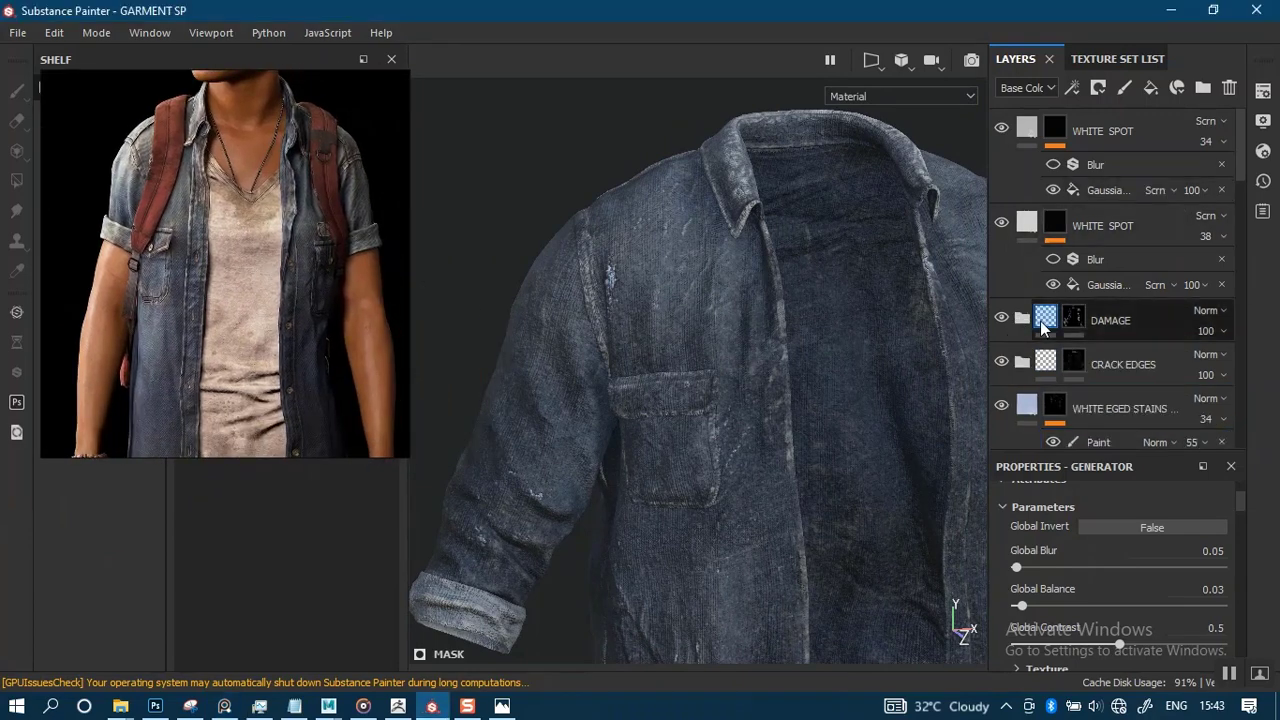
pyautogui.moveTo(1241, 164); pyautogui.dragTo(1246, 341)
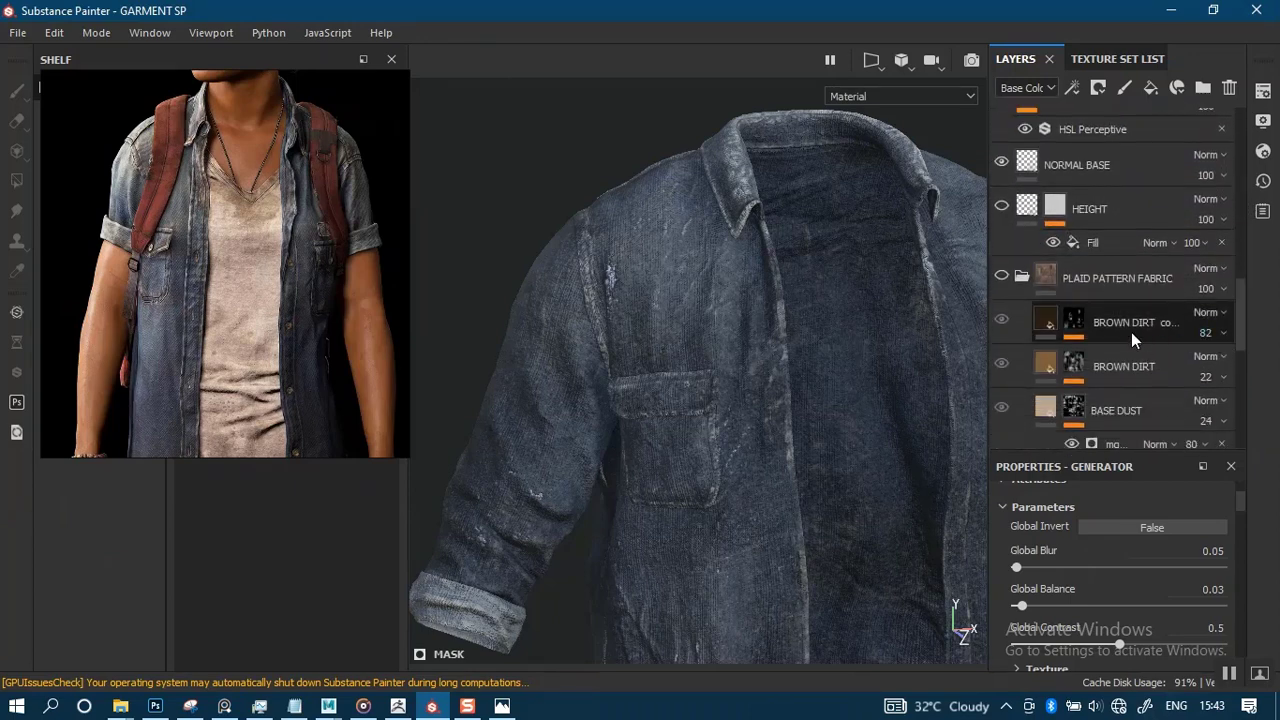
pyautogui.click(1141, 322)
pyautogui.keyDown('shift'); pyautogui.click(1144, 409); pyautogui.keyUp('shift')
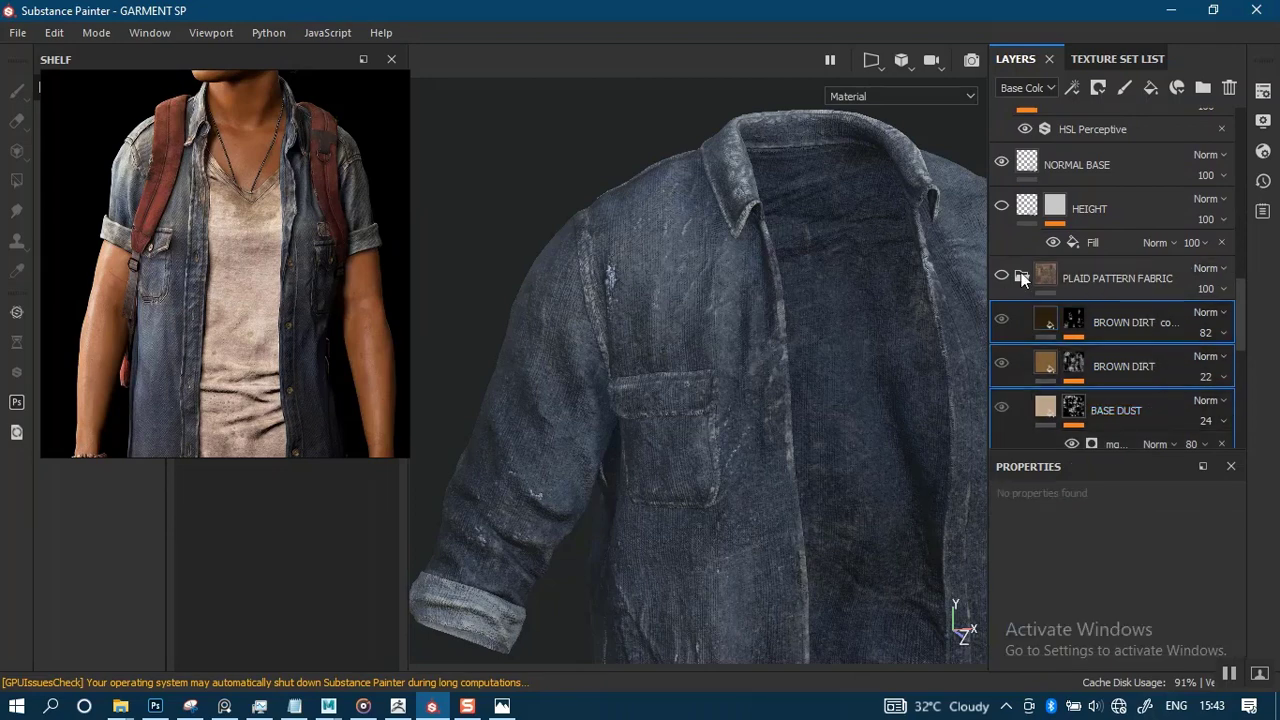
pyautogui.scroll(3, 1066, 283)
pyautogui.moveTo(1239, 357); pyautogui.dragTo(1233, 110)
pyautogui.click(1141, 131)
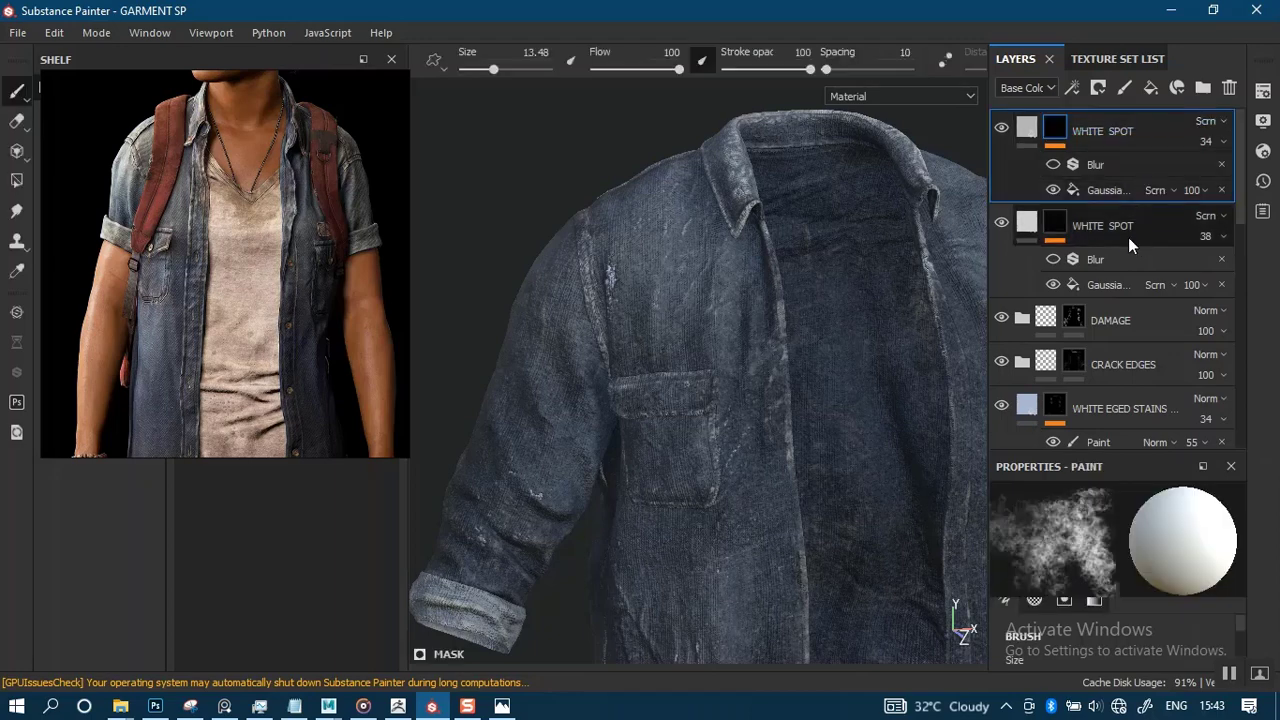
pyautogui.hotkey('ctrl', 'v')
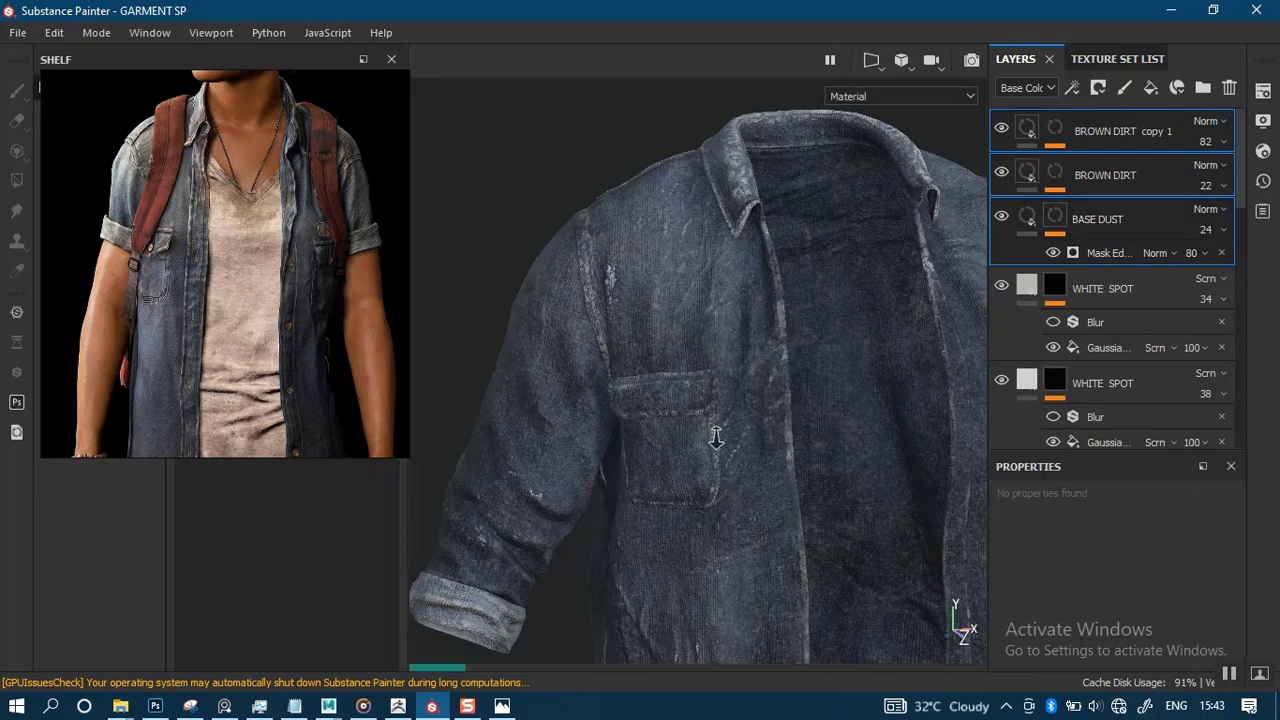
# Examine how the pasted dirt and dust layers look on the front, sleeves and inside of the shirt.
pyautogui.keyDown('alt'); pyautogui.moveTo(712, 432); pyautogui.dragTo(723, 363); pyautogui.keyUp('alt')
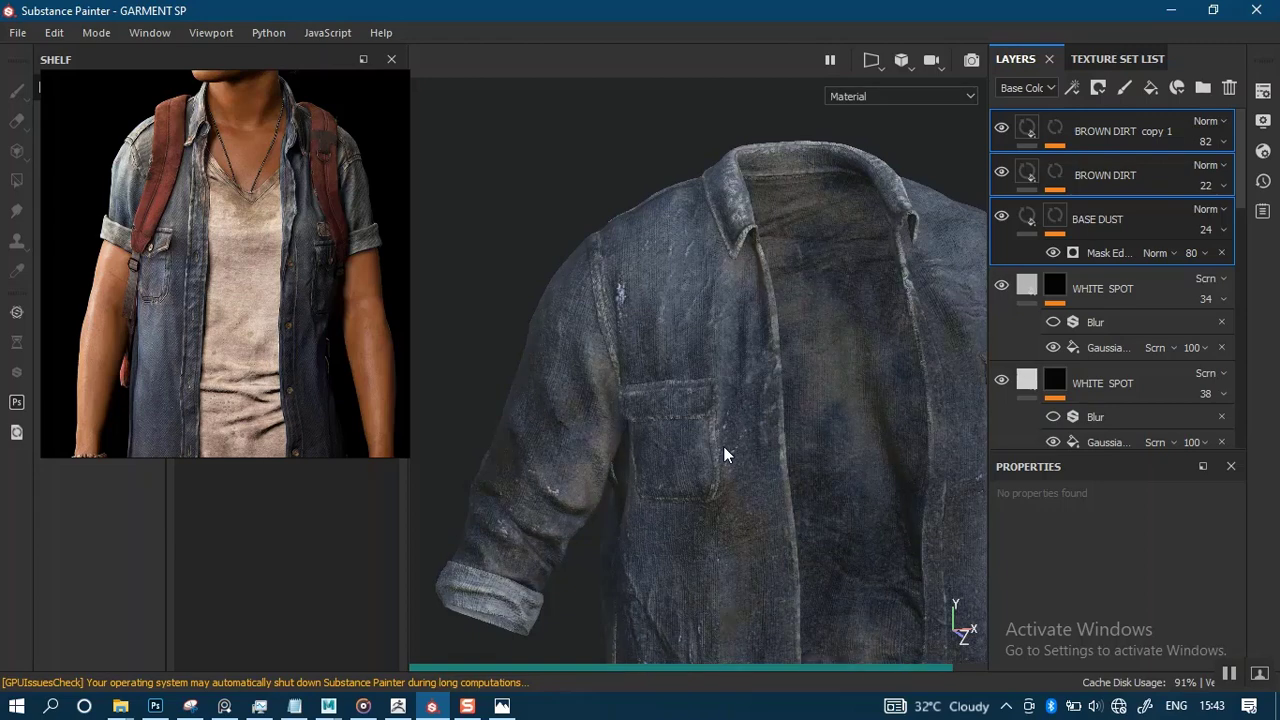
pyautogui.keyDown('alt'); pyautogui.moveTo(694, 486); pyautogui.dragTo(700, 190, button='right'); pyautogui.keyUp('alt')
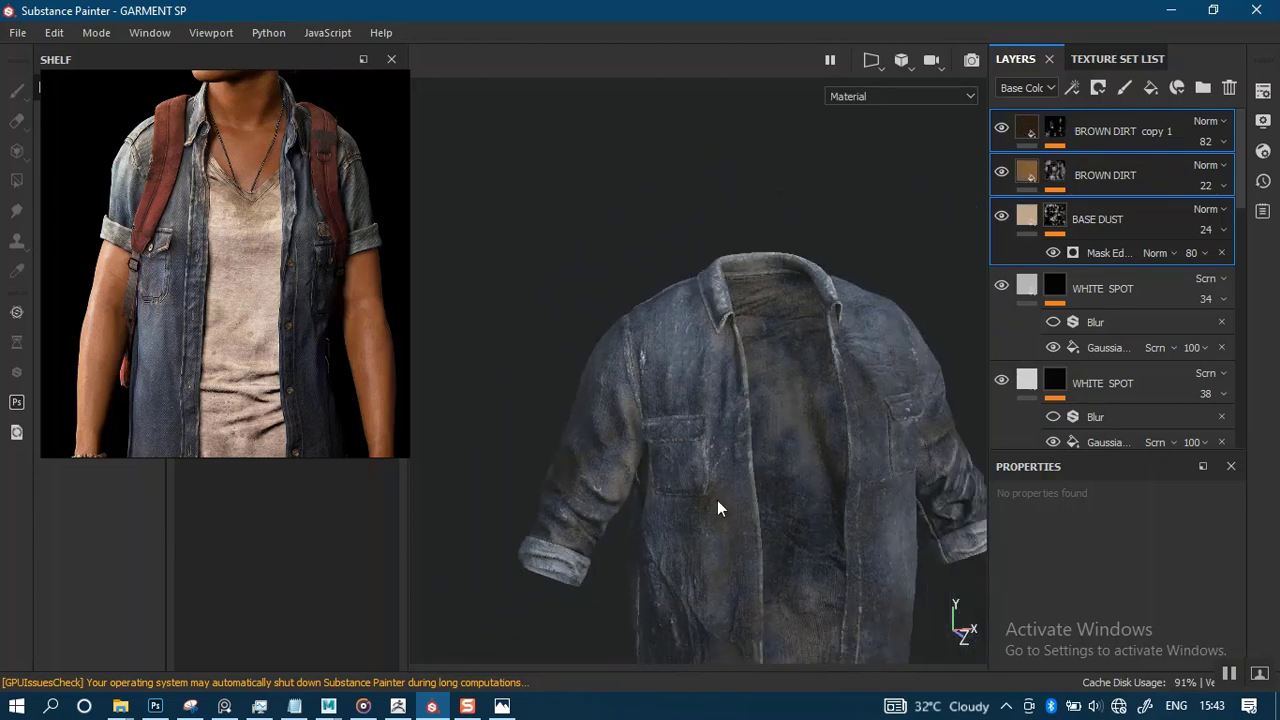
pyautogui.keyDown('alt'); pyautogui.moveTo(717, 500); pyautogui.dragTo(708, 286, button='middle'); pyautogui.keyUp('alt')
pyautogui.keyDown('alt'); pyautogui.moveTo(762, 352); pyautogui.dragTo(749, 412, button='right'); pyautogui.keyUp('alt')
pyautogui.keyDown('alt'); pyautogui.moveTo(749, 412); pyautogui.dragTo(686, 416); pyautogui.keyUp('alt')
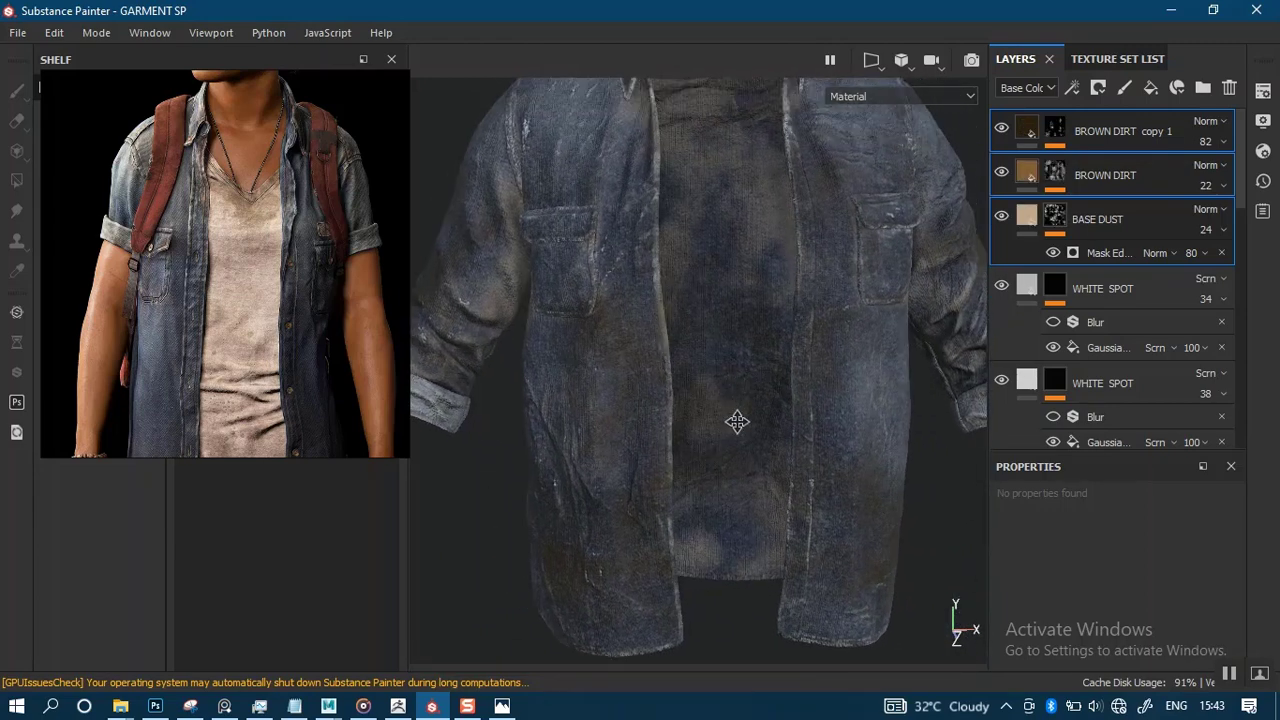
pyautogui.keyDown('alt'); pyautogui.moveTo(737, 423); pyautogui.dragTo(715, 484, button='middle'); pyautogui.keyUp('alt')
pyautogui.keyDown('alt'); pyautogui.moveTo(738, 427); pyautogui.dragTo(655, 379); pyautogui.keyUp('alt')
pyautogui.keyDown('alt'); pyautogui.moveTo(655, 379); pyautogui.dragTo(780, 411, button='middle'); pyautogui.keyUp('alt')
pyautogui.keyDown('alt'); pyautogui.moveTo(722, 400); pyautogui.dragTo(776, 386); pyautogui.keyUp('alt')
pyautogui.keyDown('alt'); pyautogui.moveTo(776, 386); pyautogui.dragTo(843, 355, button='middle'); pyautogui.keyUp('alt')
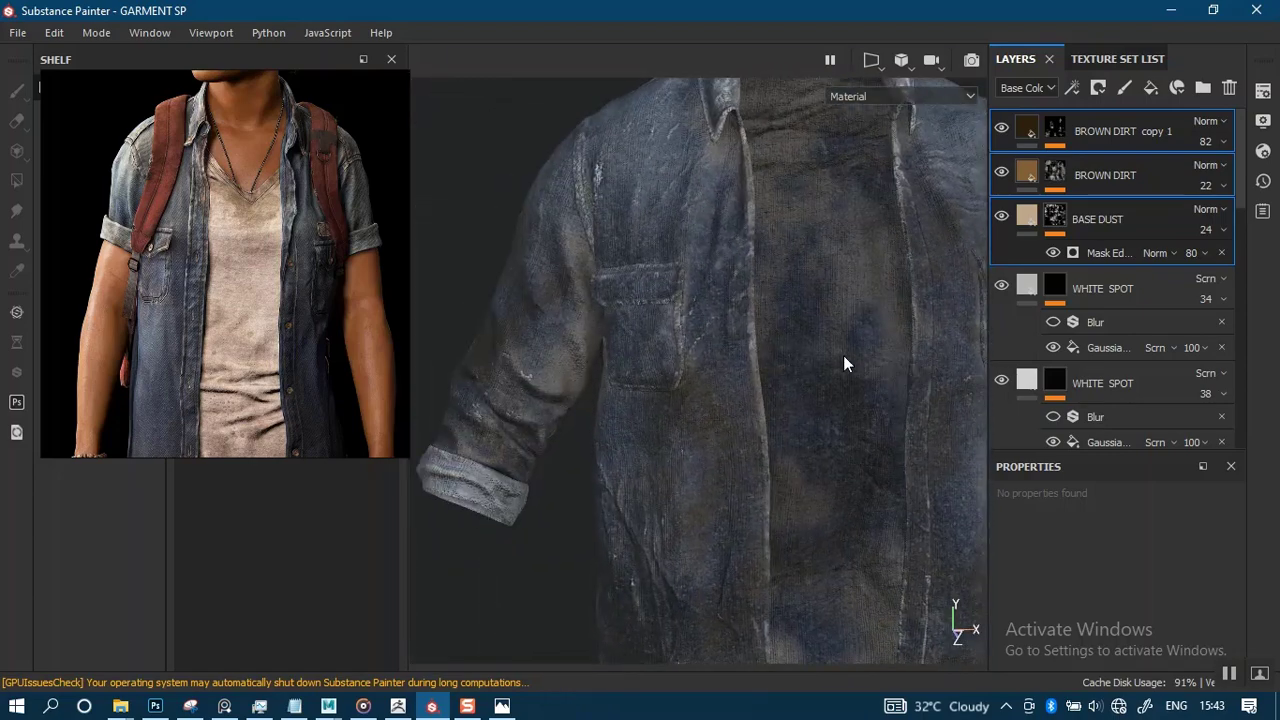
# Hide both BROWN DIRT layers and toggle BASE DUST off and on to judge its effect alone.
pyautogui.click(1002, 126)
pyautogui.click(1002, 174)
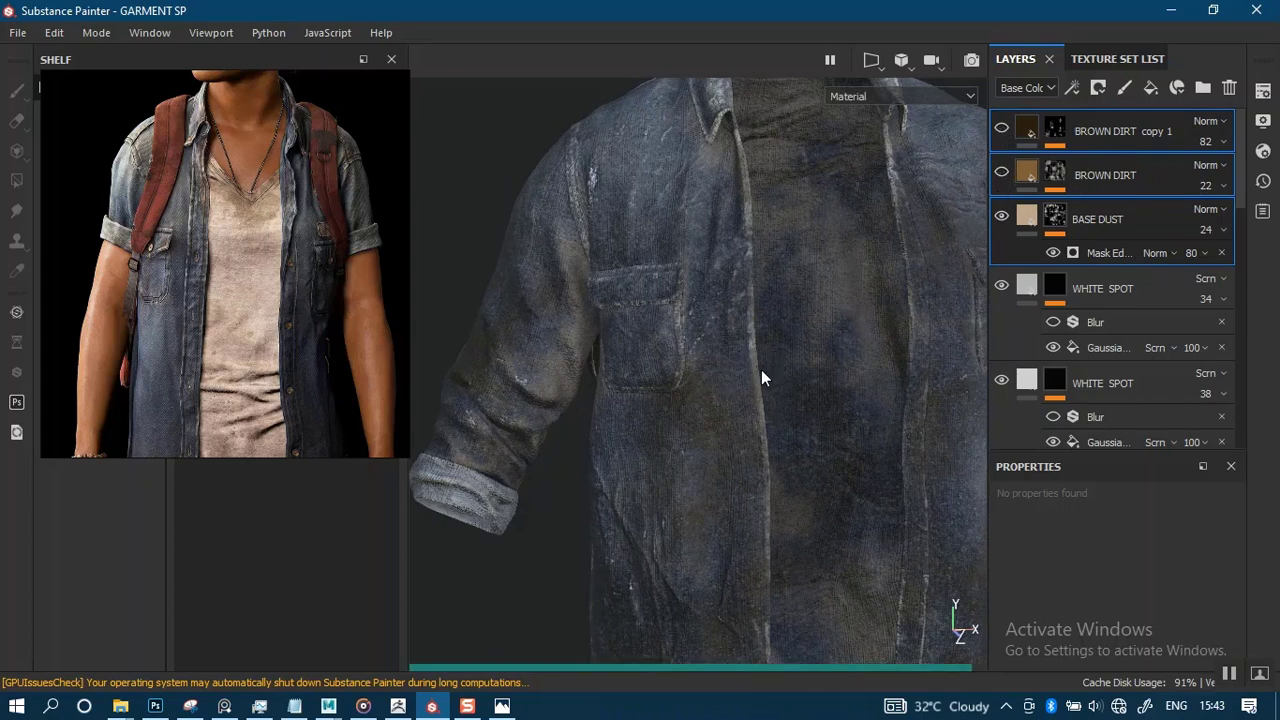
pyautogui.keyDown('alt'); pyautogui.moveTo(969, 266); pyautogui.dragTo(770, 312); pyautogui.keyUp('alt')
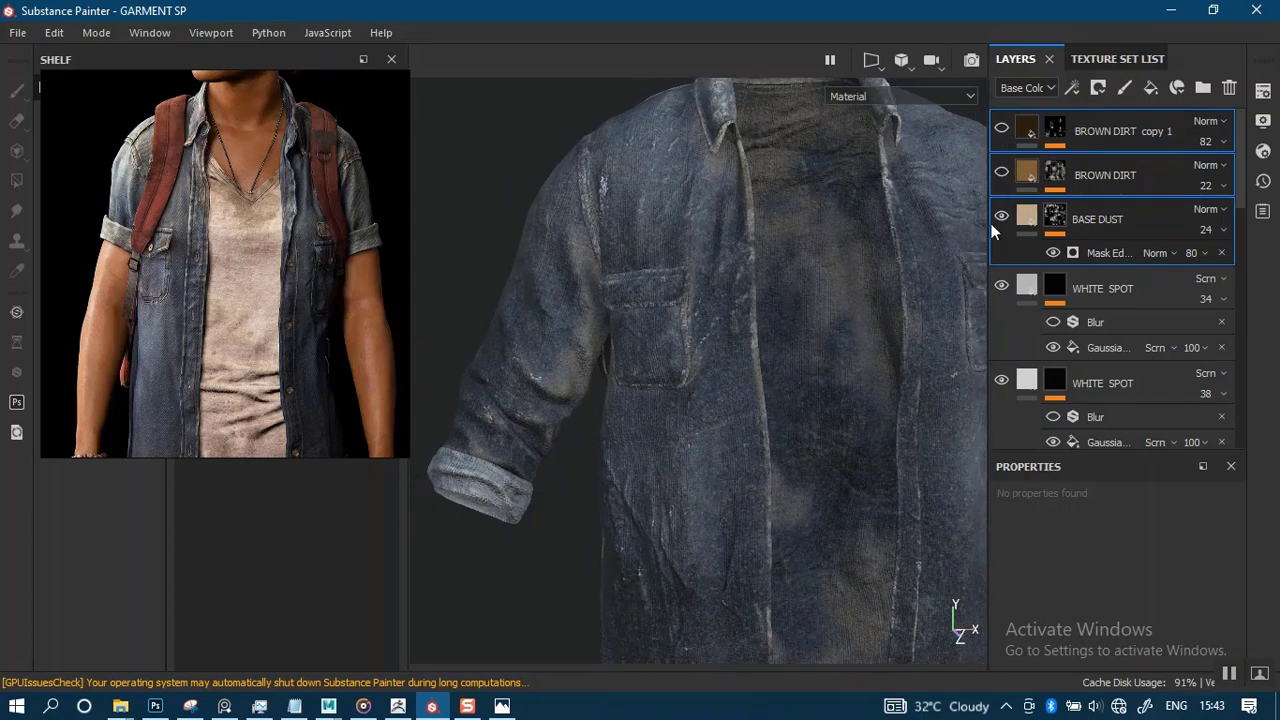
pyautogui.click(1002, 216)
pyautogui.click(1002, 216)
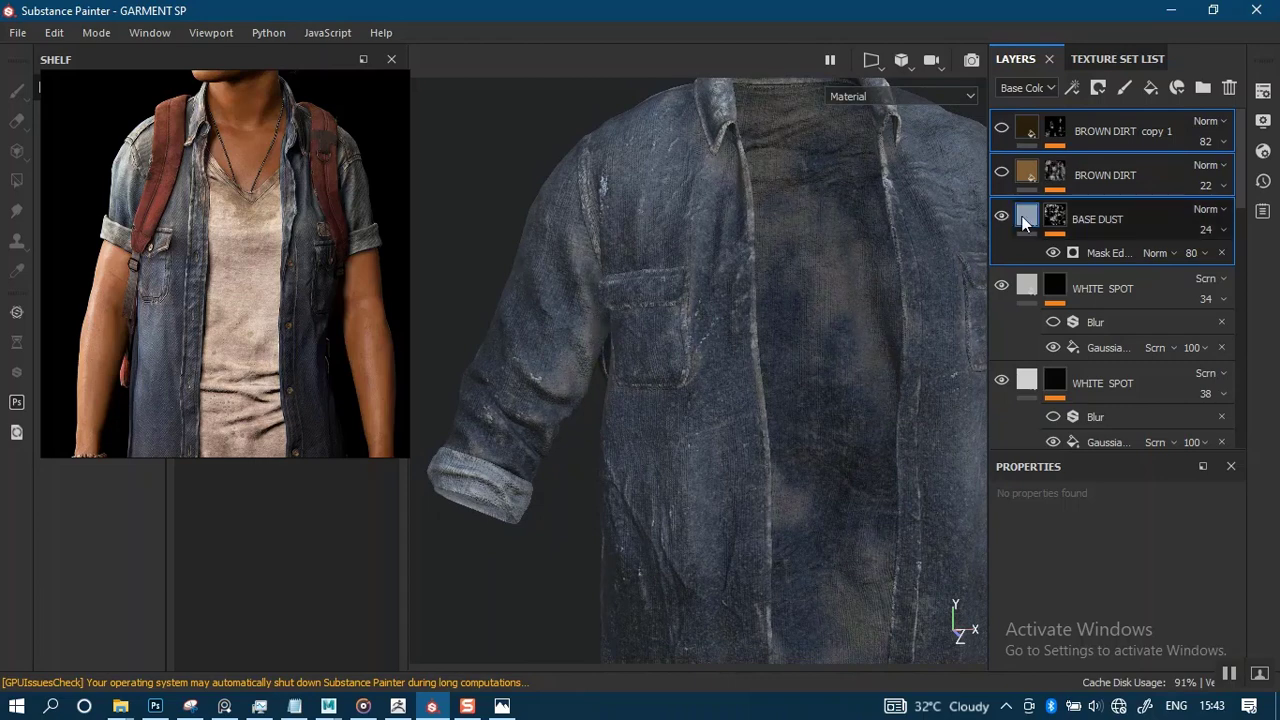
# Lower the opacity of the mask editor generator on the BASE DUST layer to 51.
pyautogui.click(1182, 230)
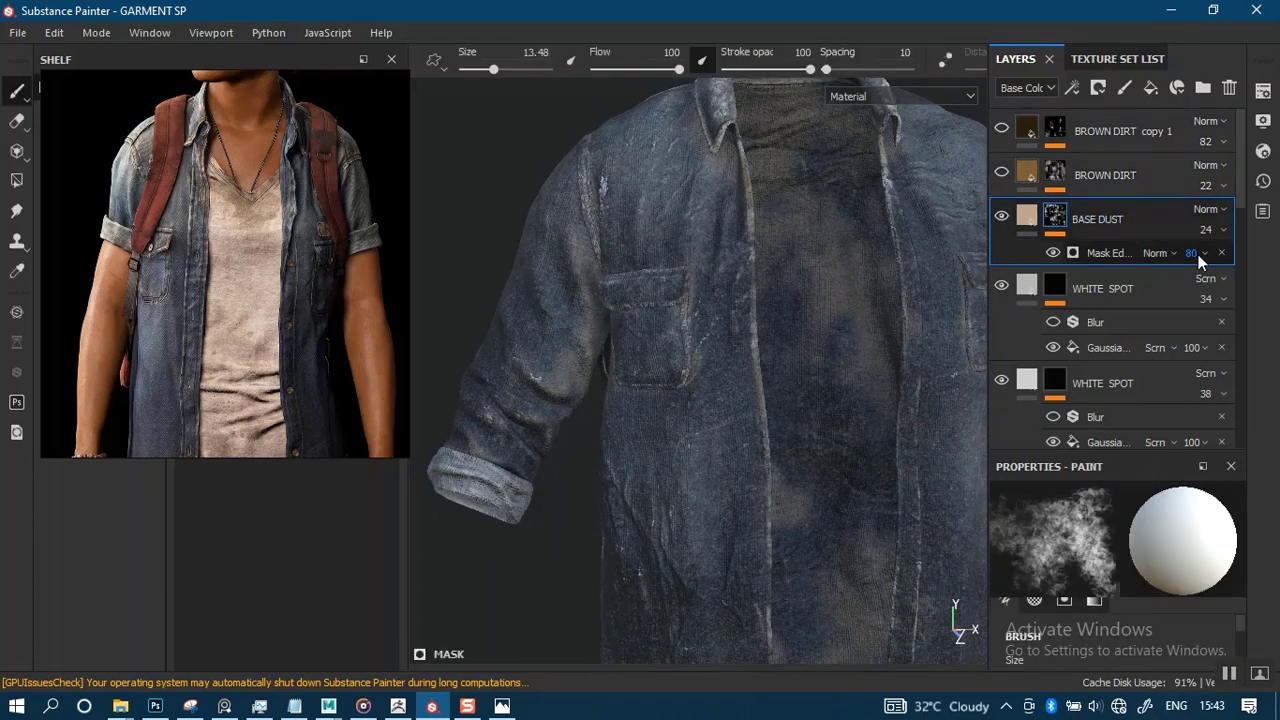
pyautogui.click(1194, 254)
pyautogui.moveTo(1208, 290); pyautogui.dragTo(1227, 290)
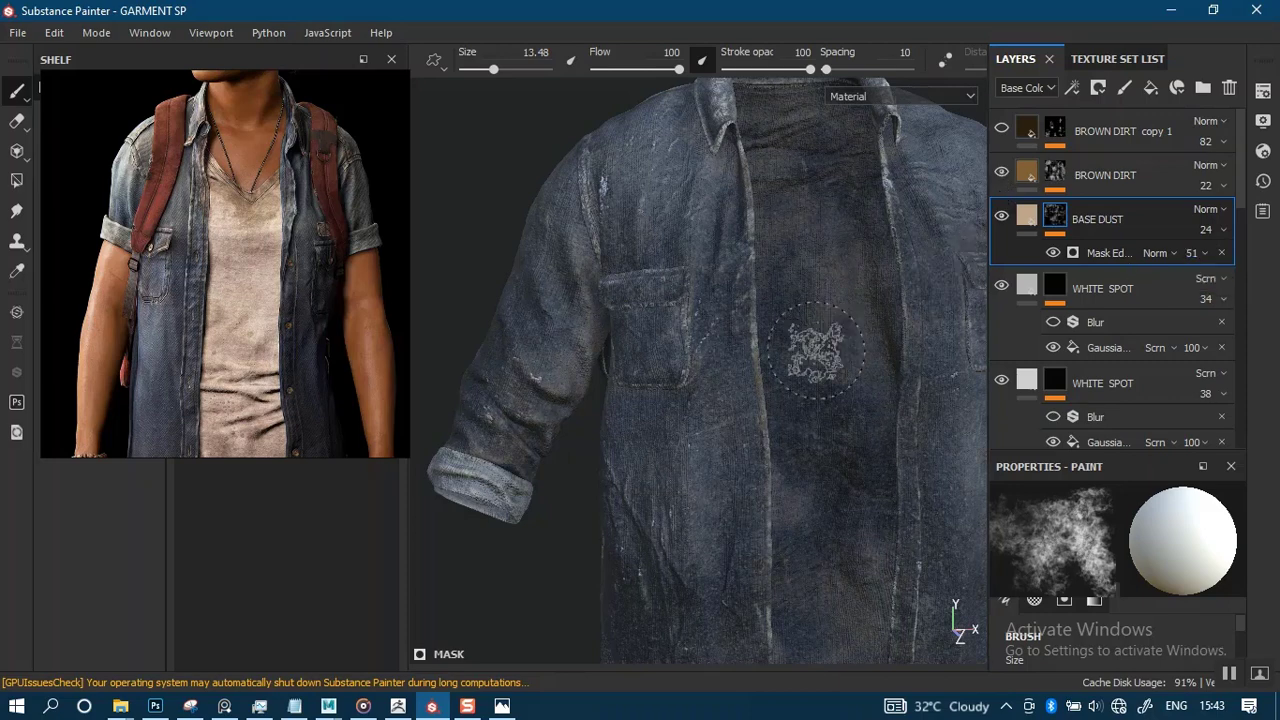
# Compare the visible dirt layers on the shirt and lower the BROWN DIRT copy 1 layer's opacity to 34.
pyautogui.keyDown('alt'); pyautogui.moveTo(830, 413); pyautogui.dragTo(808, 243, button='right'); pyautogui.keyUp('alt')
pyautogui.keyDown('alt'); pyautogui.moveTo(799, 303); pyautogui.dragTo(743, 323, button='middle'); pyautogui.keyUp('alt')
pyautogui.moveTo(740, 390)
pyautogui.keyDown('alt'); pyautogui.mouseDown()
pyautogui.moveTo(840, 368)
pyautogui.moveTo(723, 357)
pyautogui.moveTo(788, 340)
pyautogui.mouseUp(); pyautogui.keyUp('alt')
pyautogui.keyDown('alt'); pyautogui.moveTo(788, 340); pyautogui.dragTo(809, 311, button='middle'); pyautogui.keyUp('alt')
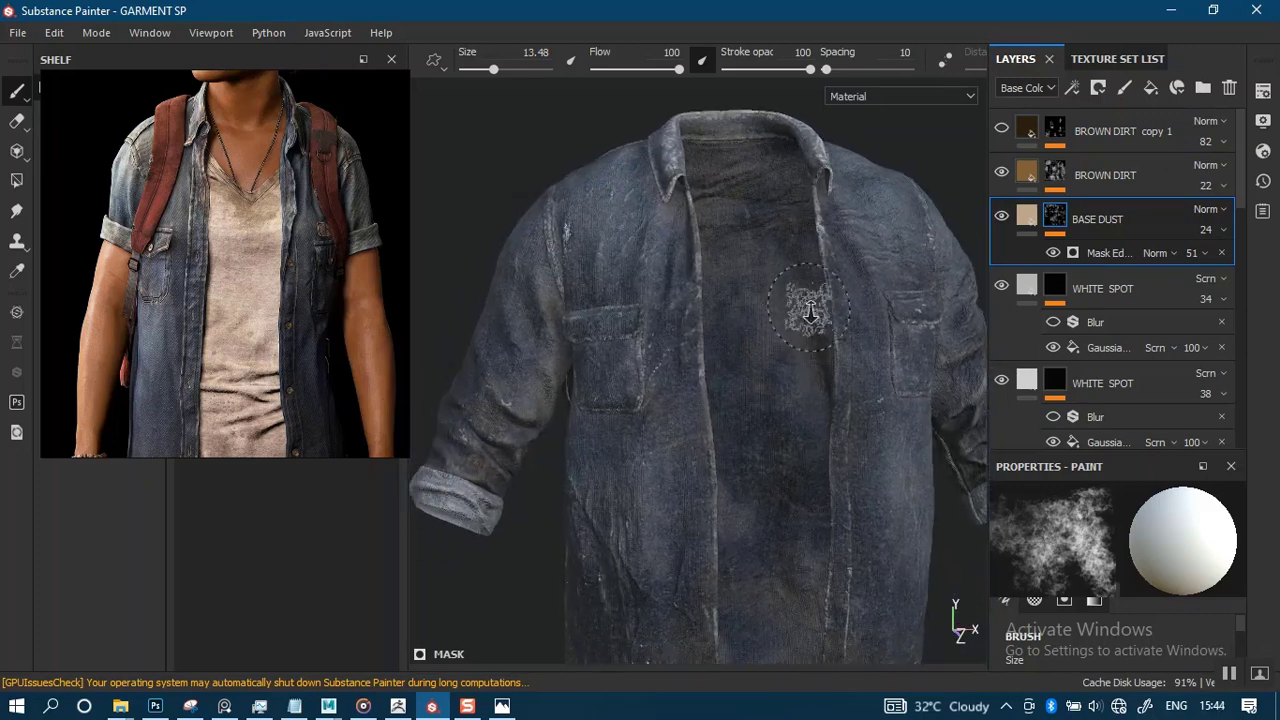
pyautogui.keyDown('alt'); pyautogui.moveTo(809, 311); pyautogui.dragTo(880, 311, button='right'); pyautogui.keyUp('alt')
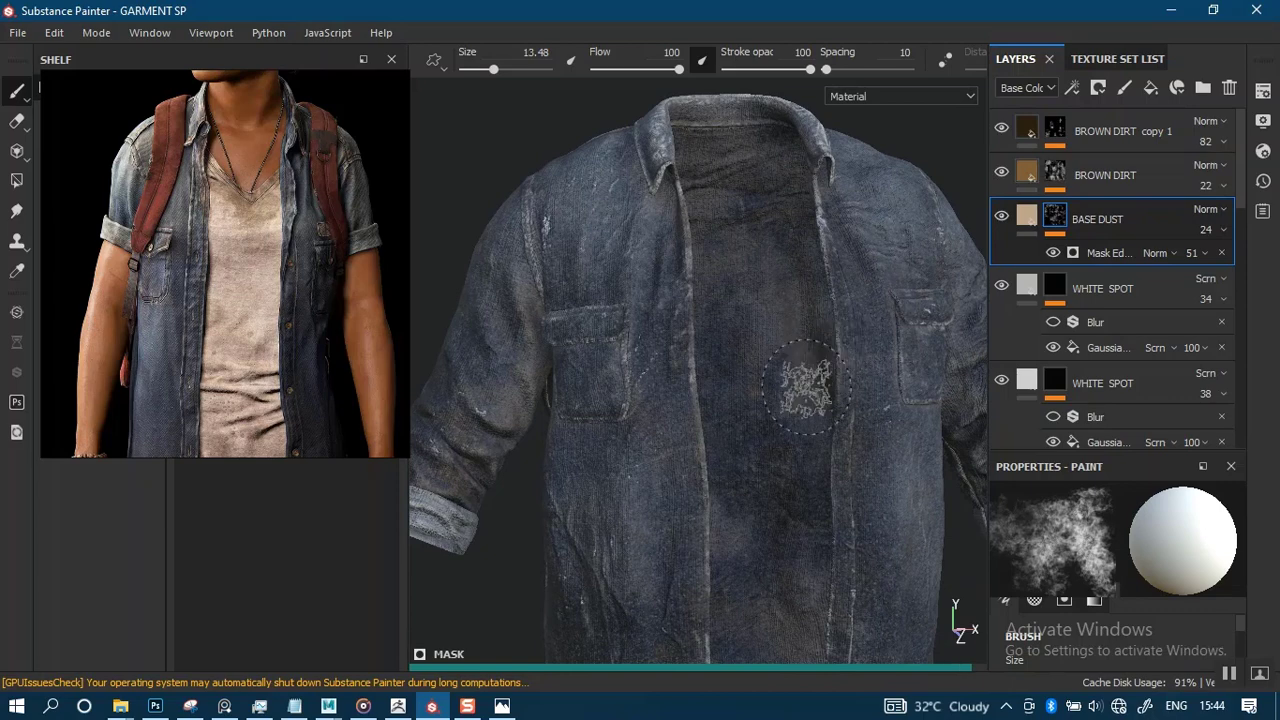
pyautogui.keyDown('alt'); pyautogui.moveTo(787, 326); pyautogui.dragTo(790, 262, button='right'); pyautogui.keyUp('alt')
pyautogui.click(1059, 131)
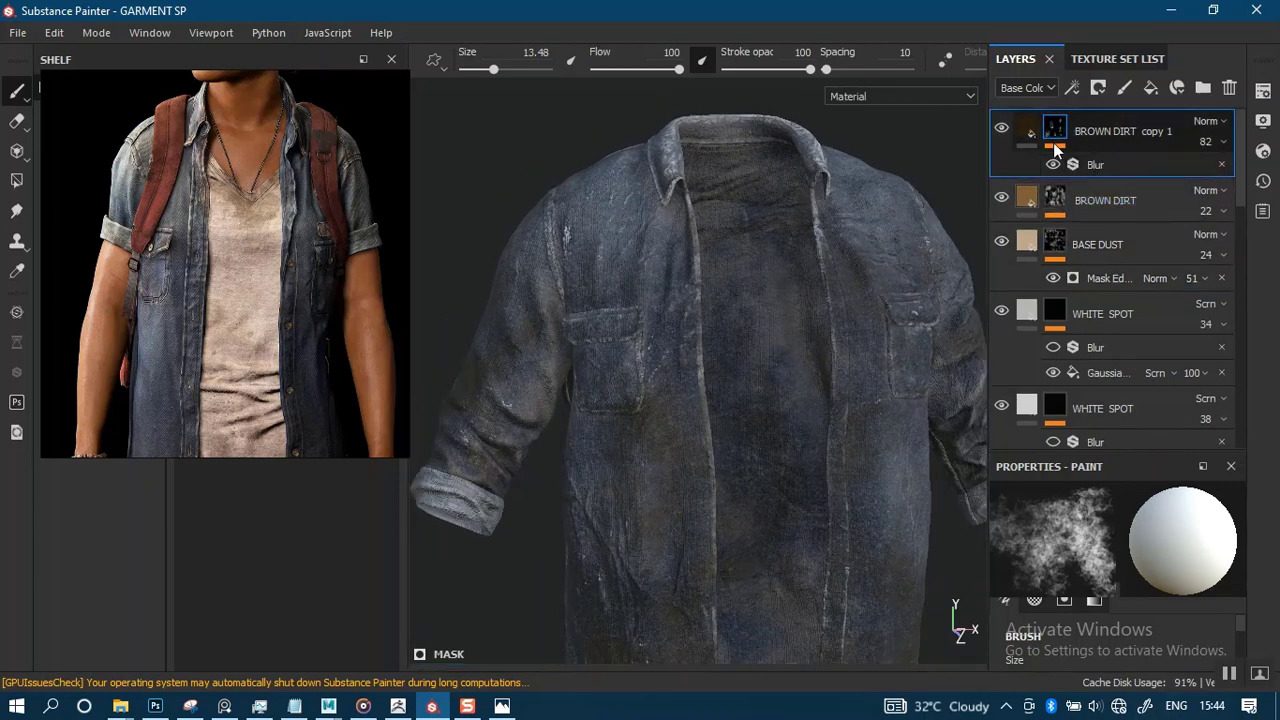
pyautogui.keyDown('alt'); pyautogui.moveTo(721, 386); pyautogui.dragTo(711, 326, button='middle'); pyautogui.keyUp('alt')
pyautogui.keyDown('alt'); pyautogui.moveTo(725, 336); pyautogui.dragTo(662, 349); pyautogui.keyUp('alt')
pyautogui.click(1212, 141)
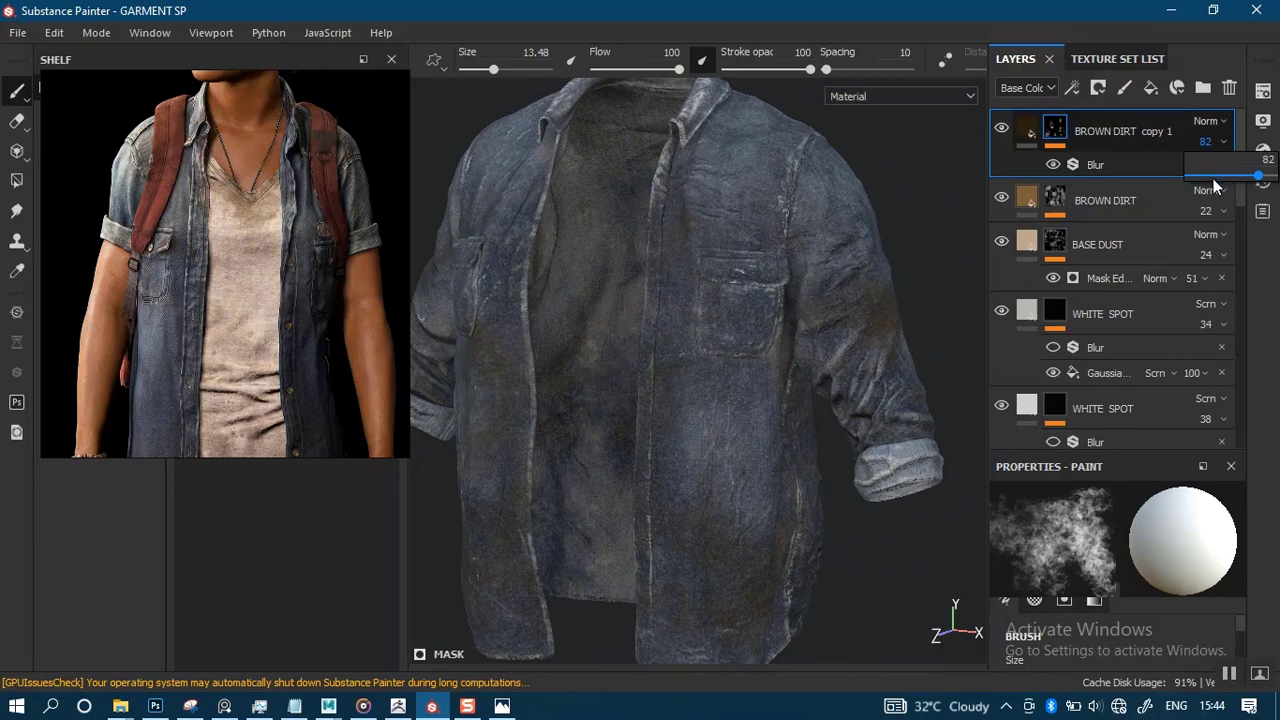
pyautogui.moveTo(1213, 180); pyautogui.dragTo(1216, 186)
# Examine the reduced brown dirt on the whole shirt from the front and both sides.
pyautogui.keyDown('alt'); pyautogui.moveTo(654, 394); pyautogui.dragTo(677, 306); pyautogui.keyUp('alt')
pyautogui.keyDown('alt'); pyautogui.moveTo(677, 306); pyautogui.dragTo(725, 301, button='middle'); pyautogui.keyUp('alt')
pyautogui.keyDown('alt'); pyautogui.moveTo(725, 301); pyautogui.dragTo(440, 372); pyautogui.keyUp('alt')
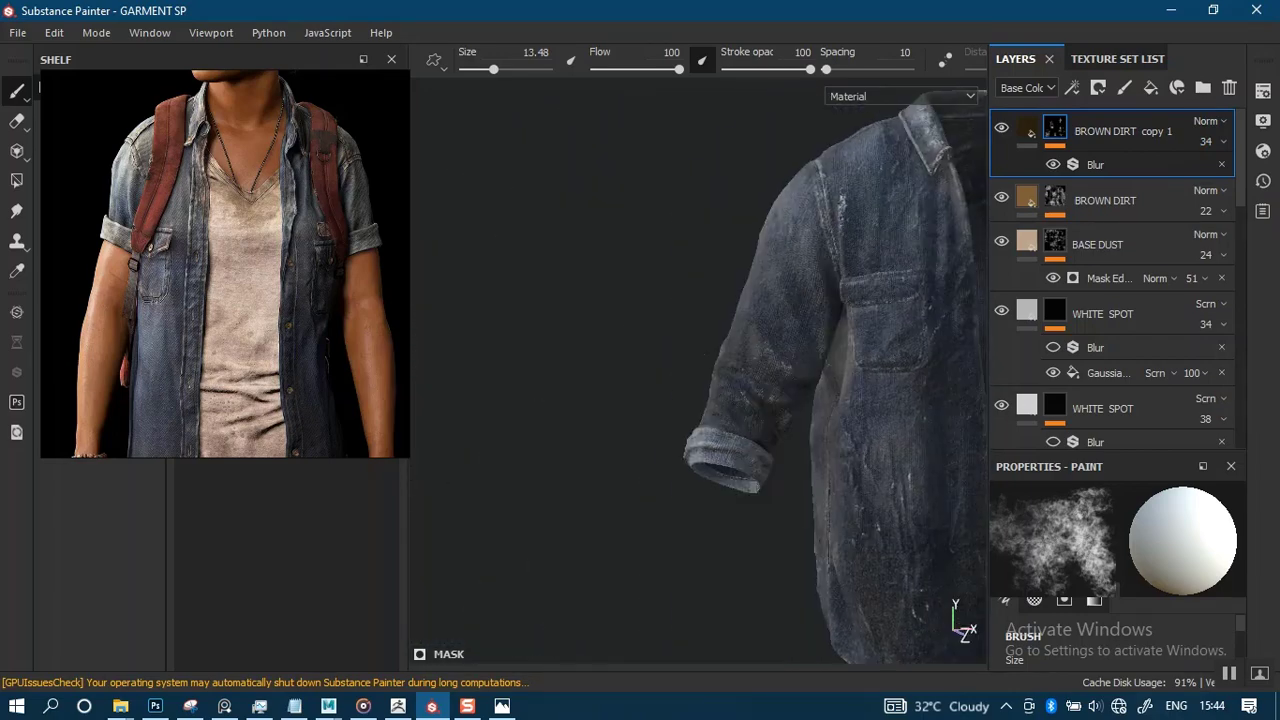
pyautogui.keyDown('alt'); pyautogui.moveTo(783, 309); pyautogui.dragTo(688, 300, button='middle'); pyautogui.keyUp('alt')
pyautogui.keyDown('alt'); pyautogui.moveTo(688, 300); pyautogui.dragTo(690, 308, button='right'); pyautogui.keyUp('alt')
pyautogui.keyDown('alt'); pyautogui.moveTo(690, 307); pyautogui.dragTo(679, 341); pyautogui.keyUp('alt')
pyautogui.keyDown('alt'); pyautogui.moveTo(633, 365); pyautogui.dragTo(731, 366, button='middle'); pyautogui.keyUp('alt')
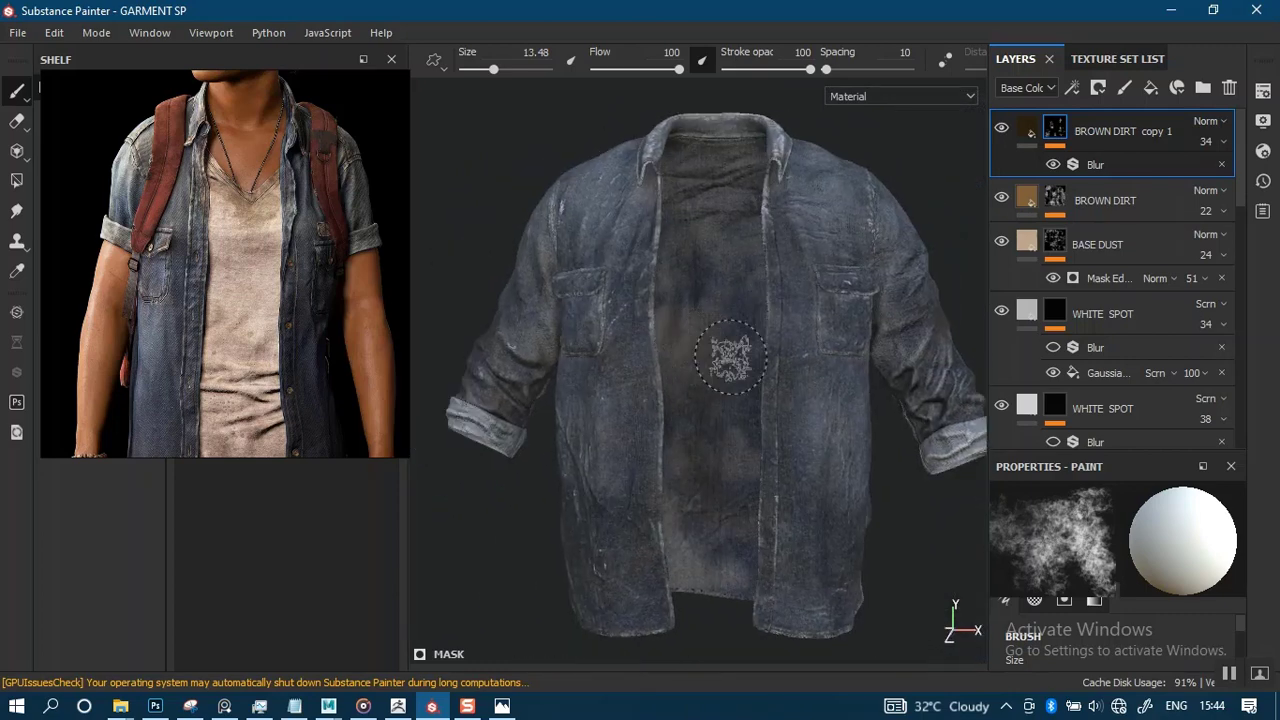
pyautogui.keyDown('alt'); pyautogui.moveTo(731, 366); pyautogui.dragTo(705, 349); pyautogui.keyUp('alt')
pyautogui.keyDown('alt'); pyautogui.moveTo(697, 357); pyautogui.dragTo(668, 413, button='middle'); pyautogui.keyUp('alt')
pyautogui.keyDown('alt'); pyautogui.moveTo(668, 413); pyautogui.dragTo(711, 293, button='right'); pyautogui.keyUp('alt')
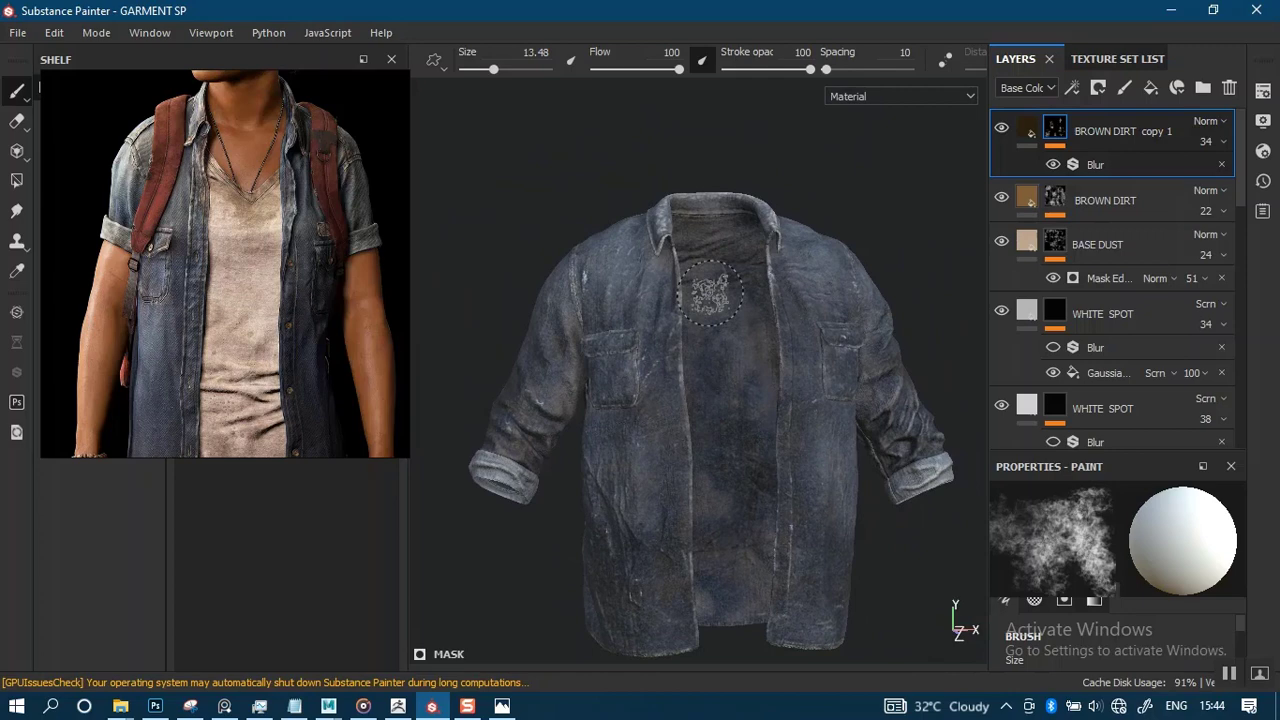
# Show the HOODIE_MAIN texture set together with the shirt and view the combined outfit at an angle.
pyautogui.click(1097, 64)
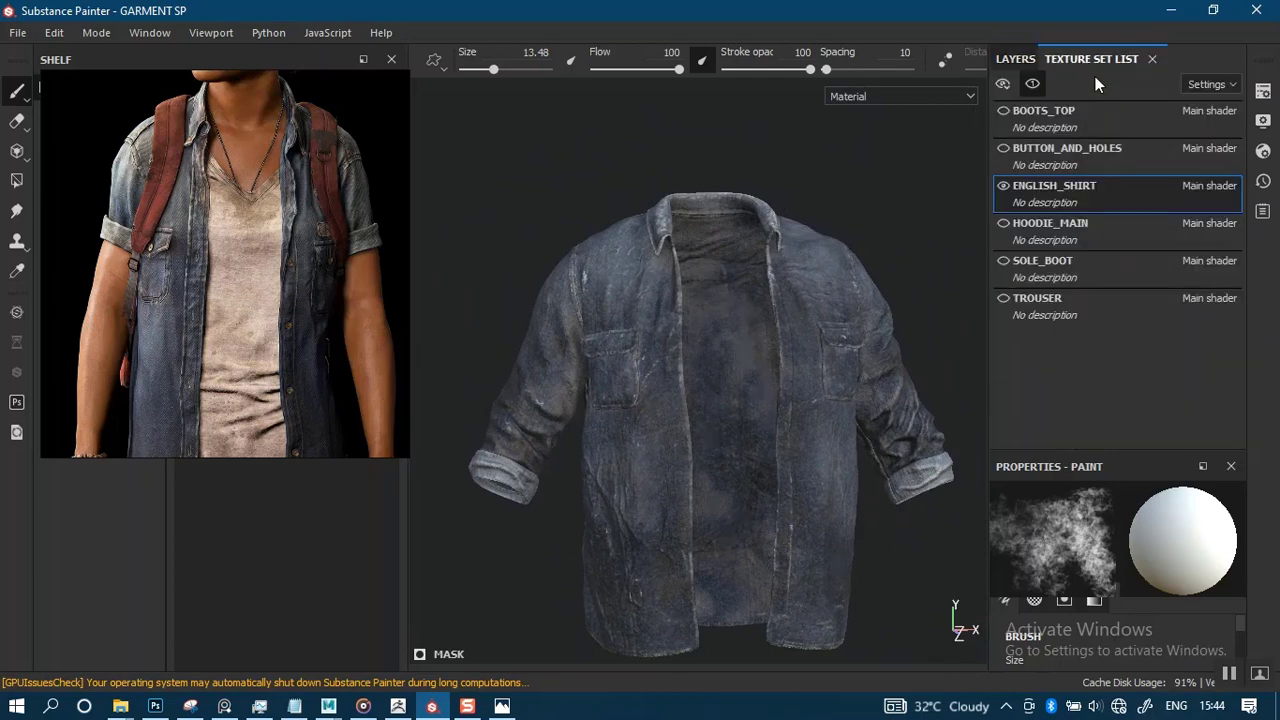
pyautogui.click(1004, 224)
pyautogui.keyDown('alt'); pyautogui.moveTo(743, 314); pyautogui.dragTo(700, 343, button='right'); pyautogui.keyUp('alt')
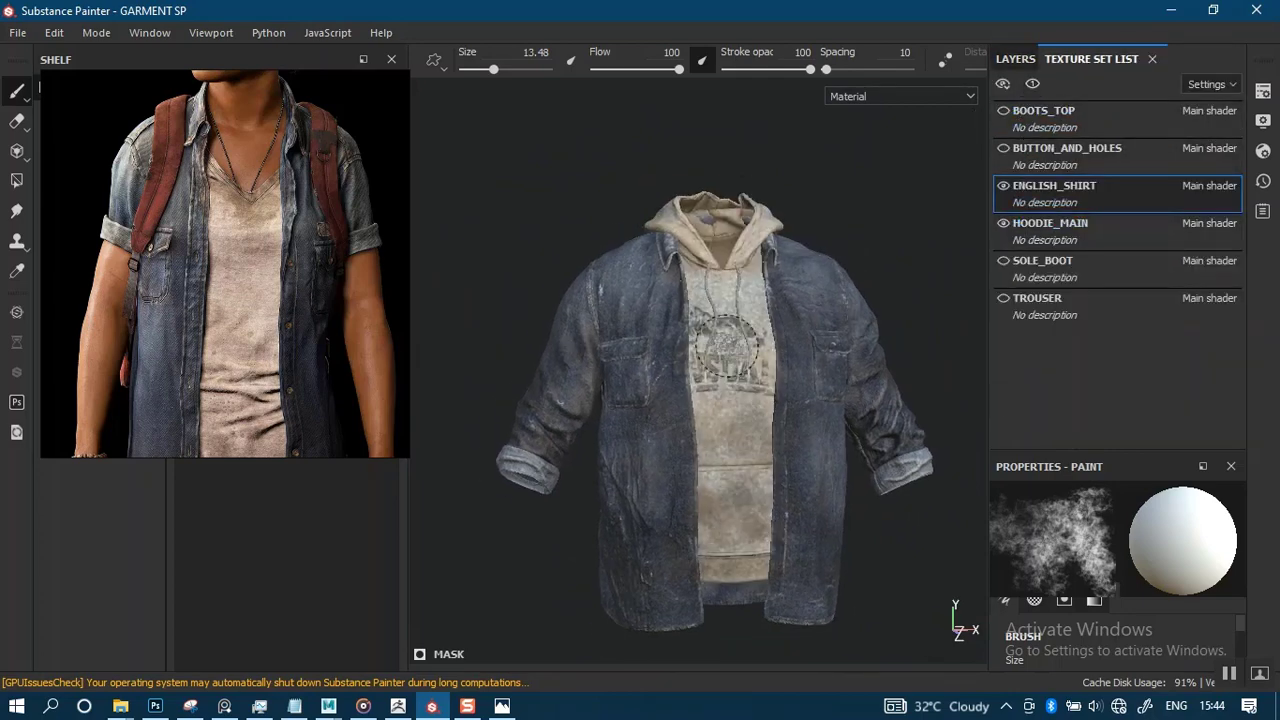
pyautogui.keyDown('alt'); pyautogui.moveTo(700, 343); pyautogui.dragTo(777, 290); pyautogui.keyUp('alt')
pyautogui.keyDown('alt'); pyautogui.moveTo(766, 330); pyautogui.dragTo(750, 462, button='right'); pyautogui.keyUp('alt')
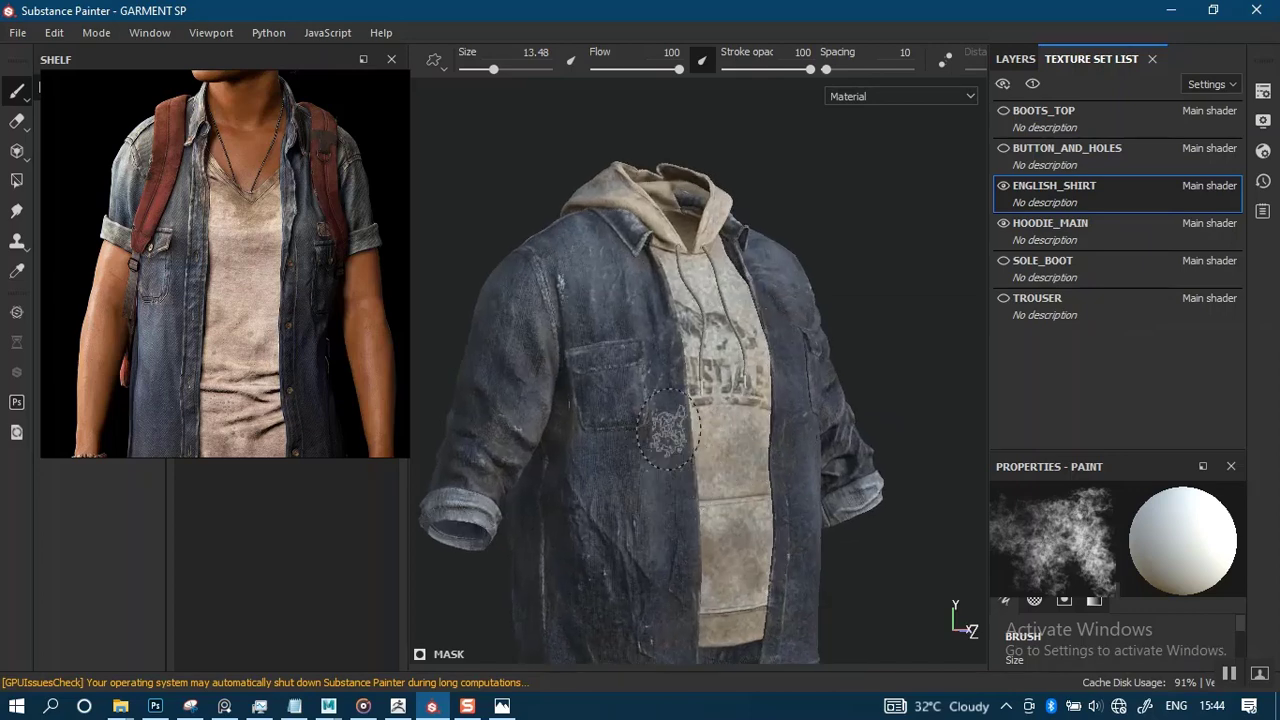
# Examine the denim's pocket and front panel up close and the whole shirt-and-hoodie outfit from the front.
pyautogui.keyDown('alt'); pyautogui.moveTo(690, 368); pyautogui.dragTo(711, 387, button='right'); pyautogui.keyUp('alt')
pyautogui.keyDown('alt'); pyautogui.moveTo(711, 388); pyautogui.dragTo(706, 466); pyautogui.keyUp('alt')
pyautogui.keyDown('alt'); pyautogui.moveTo(712, 246); pyautogui.dragTo(694, 331, button='middle'); pyautogui.keyUp('alt')
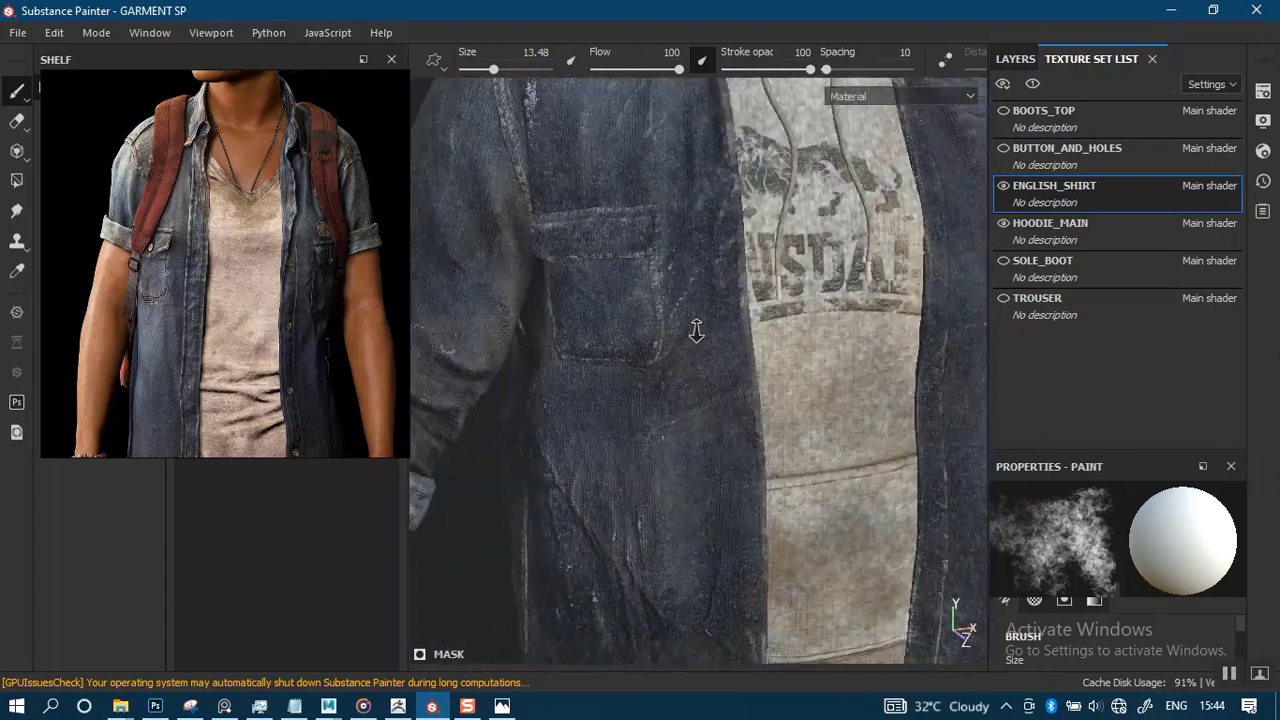
pyautogui.keyDown('alt'); pyautogui.moveTo(694, 331); pyautogui.dragTo(654, 352); pyautogui.keyUp('alt')
pyautogui.keyDown('alt'); pyautogui.moveTo(654, 352); pyautogui.dragTo(614, 560, button='middle'); pyautogui.keyUp('alt')
pyautogui.keyDown('alt'); pyautogui.moveTo(640, 420); pyautogui.dragTo(795, 163, button='right'); pyautogui.keyUp('alt')
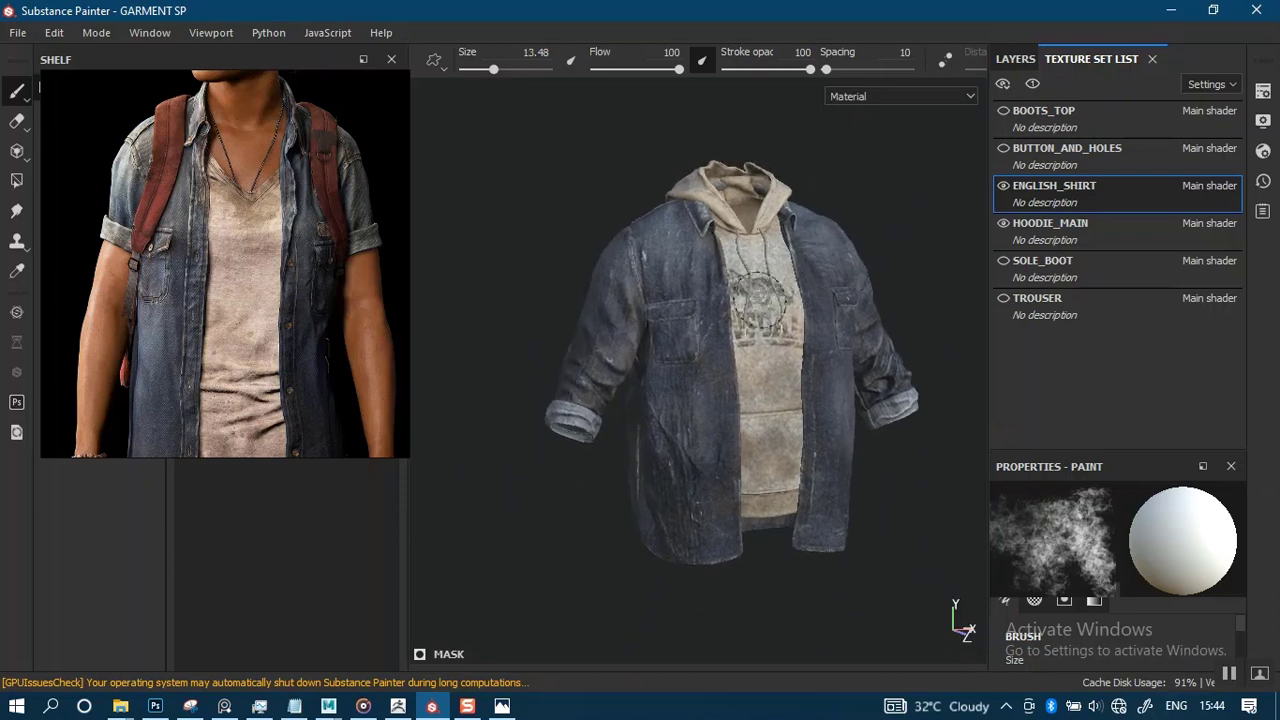
pyautogui.keyDown('alt'); pyautogui.moveTo(761, 302); pyautogui.dragTo(771, 486, button='right'); pyautogui.keyUp('alt')
pyautogui.moveTo(740, 408)
pyautogui.keyDown('alt'); pyautogui.mouseDown()
pyautogui.moveTo(771, 405)
pyautogui.moveTo(676, 388)
pyautogui.moveTo(743, 400)
pyautogui.mouseUp(); pyautogui.keyUp('alt')
pyautogui.keyDown('alt'); pyautogui.moveTo(743, 400); pyautogui.dragTo(766, 490, button='right'); pyautogui.keyUp('alt')
pyautogui.moveTo(729, 434)
pyautogui.keyDown('alt'); pyautogui.mouseDown()
pyautogui.moveTo(749, 434)
pyautogui.moveTo(610, 405)
pyautogui.mouseUp(); pyautogui.keyUp('alt')
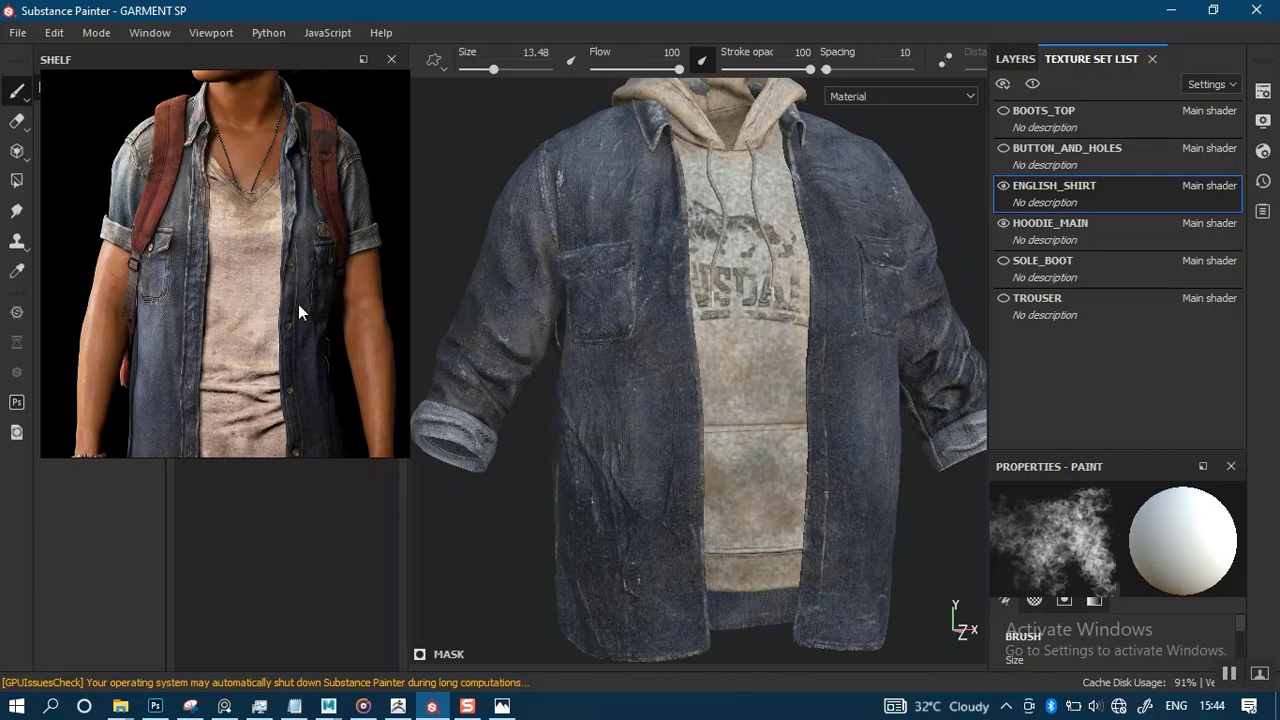
# Bring the lower part of the reference shirt into view and compare it with the denim shirt's hem, pockets and sleeves.
pyautogui.moveTo(300, 298)
pyautogui.mouseDown()
pyautogui.moveTo(288, 384)
pyautogui.moveTo(305, 276)
pyautogui.mouseUp()
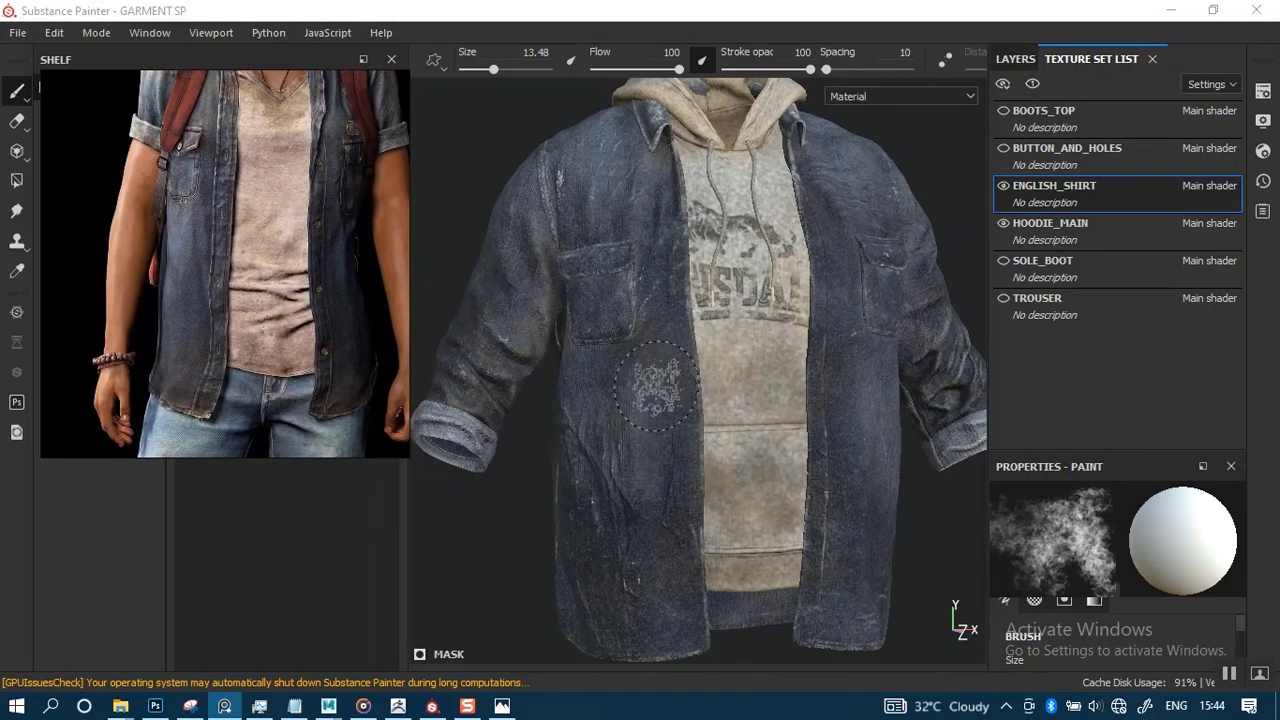
pyautogui.keyDown('alt'); pyautogui.moveTo(656, 386); pyautogui.dragTo(671, 409, button='right'); pyautogui.keyUp('alt')
pyautogui.keyDown('alt'); pyautogui.moveTo(671, 409); pyautogui.dragTo(695, 228, button='middle'); pyautogui.keyUp('alt')
pyautogui.keyDown('alt'); pyautogui.moveTo(588, 451); pyautogui.dragTo(646, 440); pyautogui.keyUp('alt')
pyautogui.keyDown('alt'); pyautogui.moveTo(646, 440); pyautogui.dragTo(660, 506, button='middle'); pyautogui.keyUp('alt')
pyautogui.keyDown('alt'); pyautogui.moveTo(660, 506); pyautogui.dragTo(722, 220, button='right'); pyautogui.keyUp('alt')
pyautogui.keyDown('alt'); pyautogui.moveTo(722, 220); pyautogui.dragTo(686, 390, button='middle'); pyautogui.keyUp('alt')
pyautogui.keyDown('alt'); pyautogui.moveTo(686, 390); pyautogui.dragTo(694, 297); pyautogui.keyUp('alt')
pyautogui.keyDown('alt'); pyautogui.moveTo(694, 297); pyautogui.dragTo(658, 404, button='middle'); pyautogui.keyUp('alt')
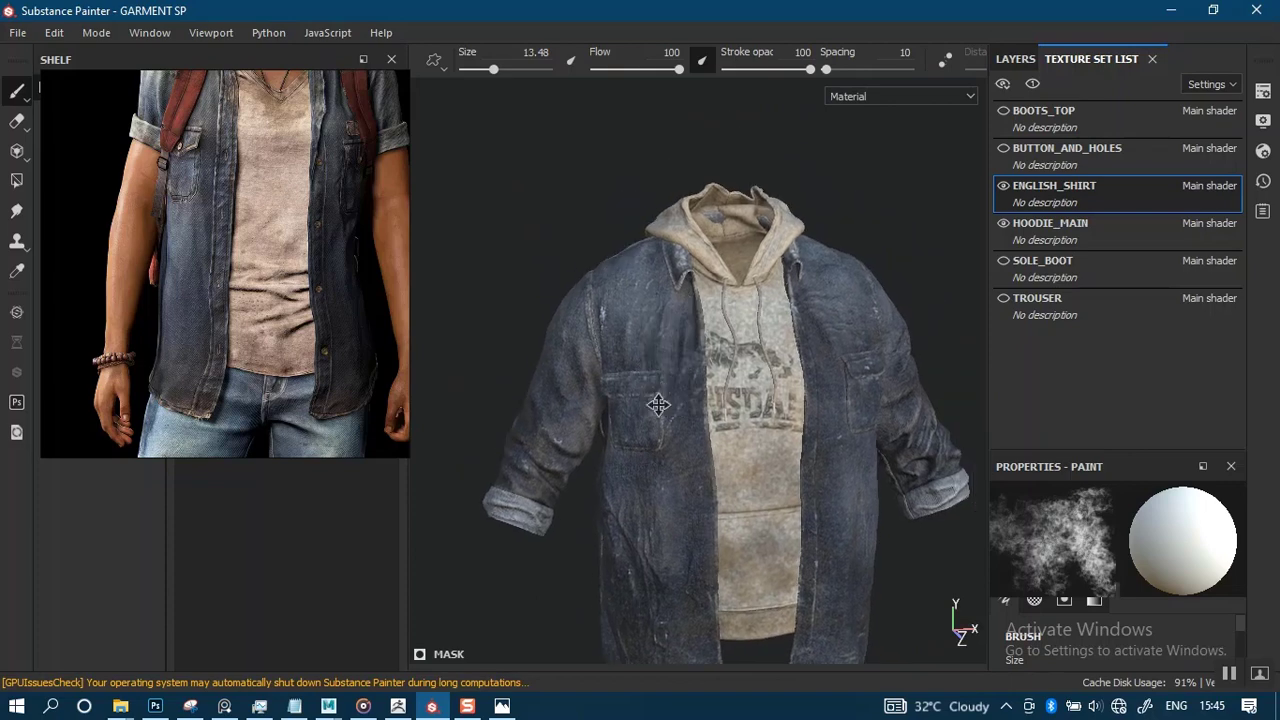
pyautogui.keyDown('alt'); pyautogui.moveTo(658, 404); pyautogui.dragTo(638, 454, button='right'); pyautogui.keyUp('alt')
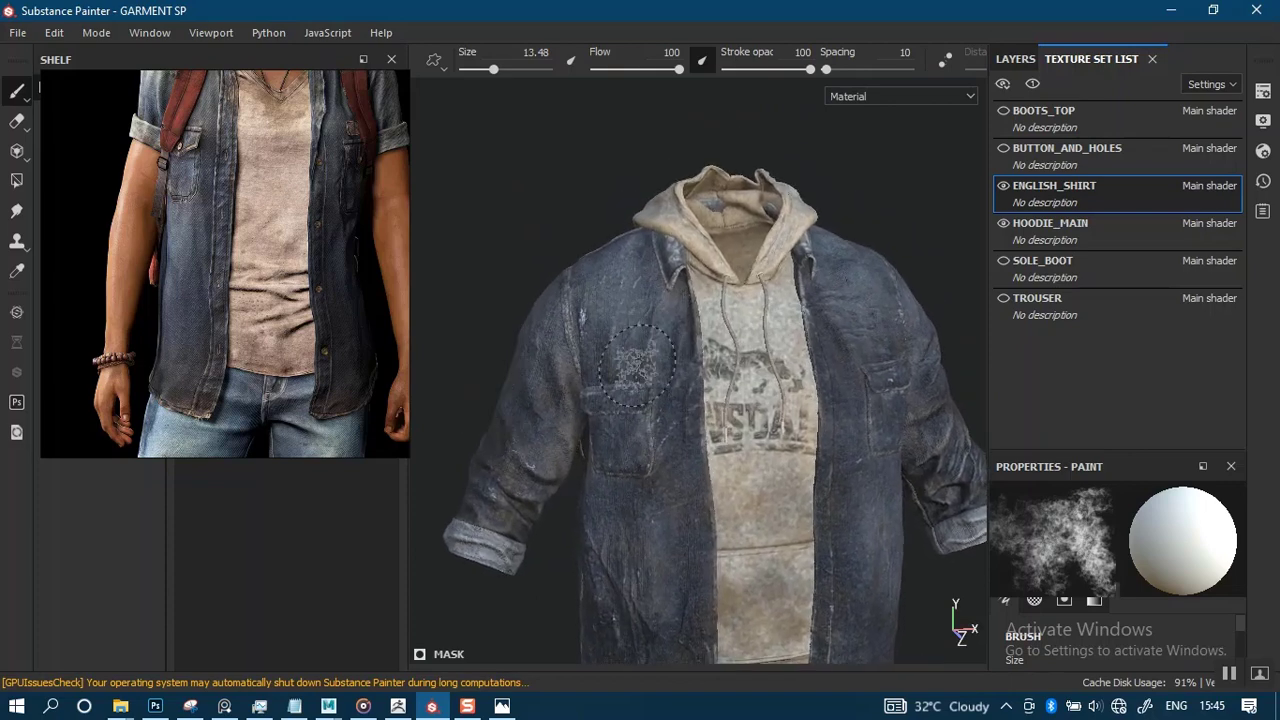
pyautogui.keyDown('alt'); pyautogui.moveTo(722, 428); pyautogui.dragTo(700, 512, button='right'); pyautogui.keyUp('alt')
pyautogui.moveTo(685, 355)
pyautogui.keyDown('alt'); pyautogui.mouseDown(button='right')
pyautogui.moveTo(703, 374)
pyautogui.moveTo(690, 335)
pyautogui.mouseUp(button='right'); pyautogui.keyUp('alt')
pyautogui.keyDown('alt'); pyautogui.moveTo(686, 372); pyautogui.dragTo(674, 377); pyautogui.keyUp('alt')
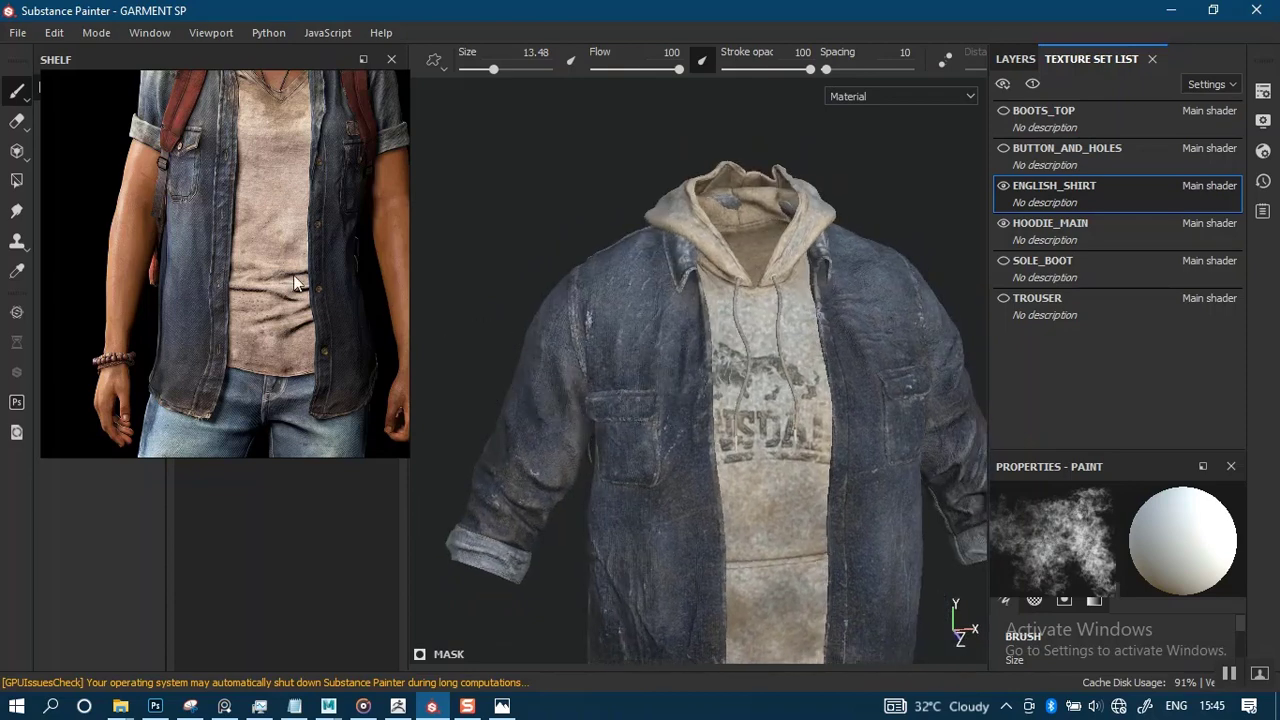
# Show the upper body in the reference photo and compare it with the outfit from the front and one side.
pyautogui.moveTo(295, 276); pyautogui.dragTo(276, 426, button='middle')
pyautogui.moveTo(296, 327); pyautogui.dragTo(290, 352, button='middle')
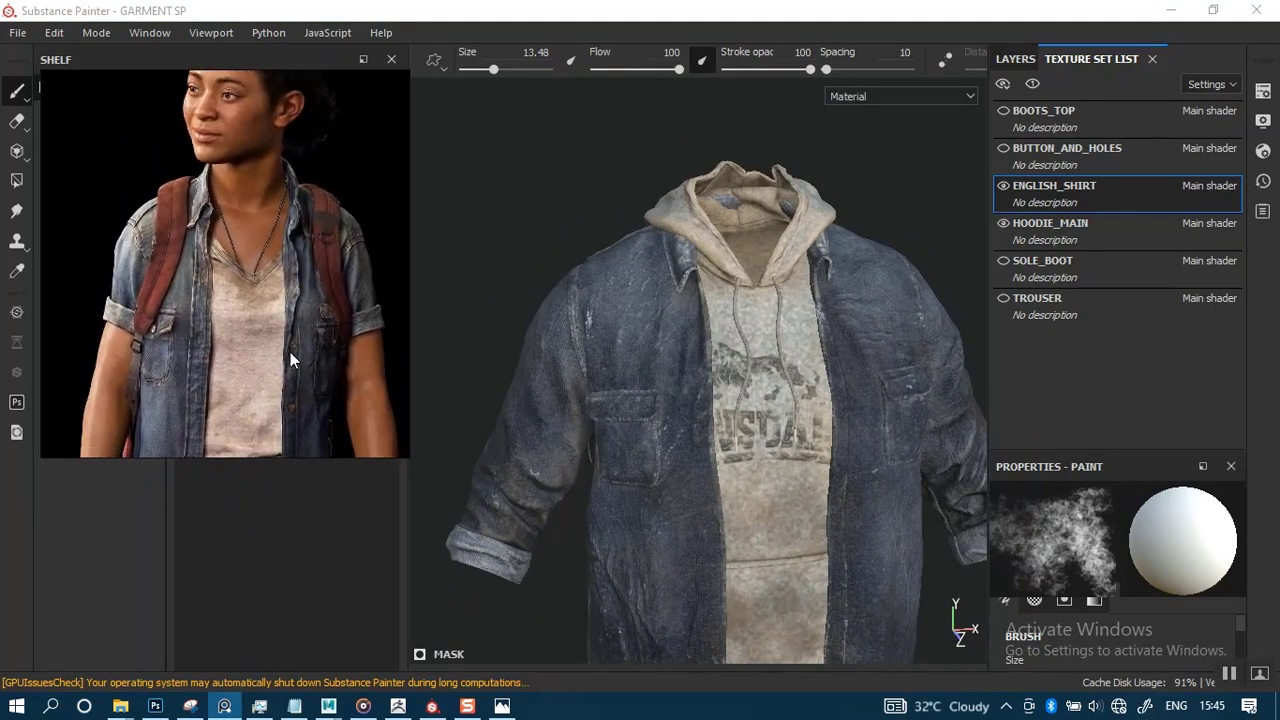
pyautogui.keyDown('alt'); pyautogui.moveTo(800, 336); pyautogui.dragTo(776, 397, button='right'); pyautogui.keyUp('alt')
pyautogui.keyDown('alt'); pyautogui.moveTo(776, 397); pyautogui.dragTo(742, 356, button='middle'); pyautogui.keyUp('alt')
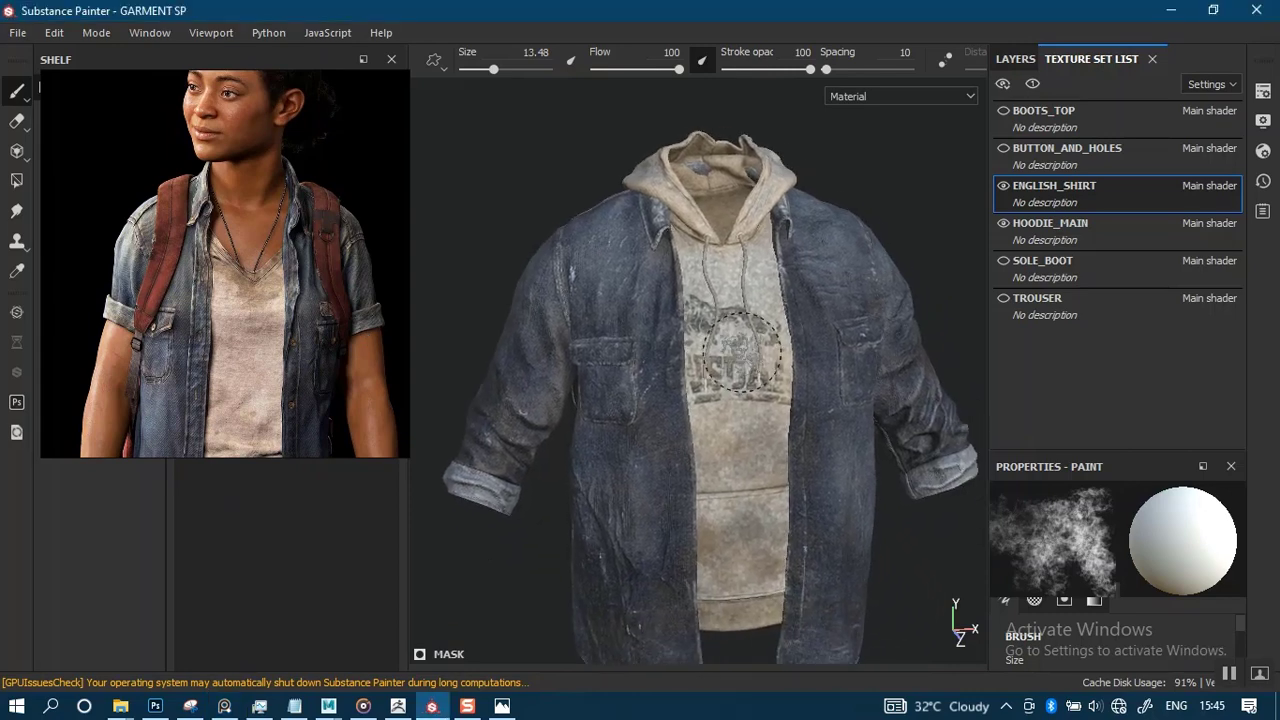
pyautogui.keyDown('alt'); pyautogui.moveTo(706, 390); pyautogui.dragTo(776, 384); pyautogui.keyUp('alt')
pyautogui.keyDown('alt'); pyautogui.moveTo(776, 384); pyautogui.dragTo(742, 336, button='middle'); pyautogui.keyUp('alt')
pyautogui.keyDown('alt'); pyautogui.moveTo(742, 336); pyautogui.dragTo(722, 385, button='right'); pyautogui.keyUp('alt')
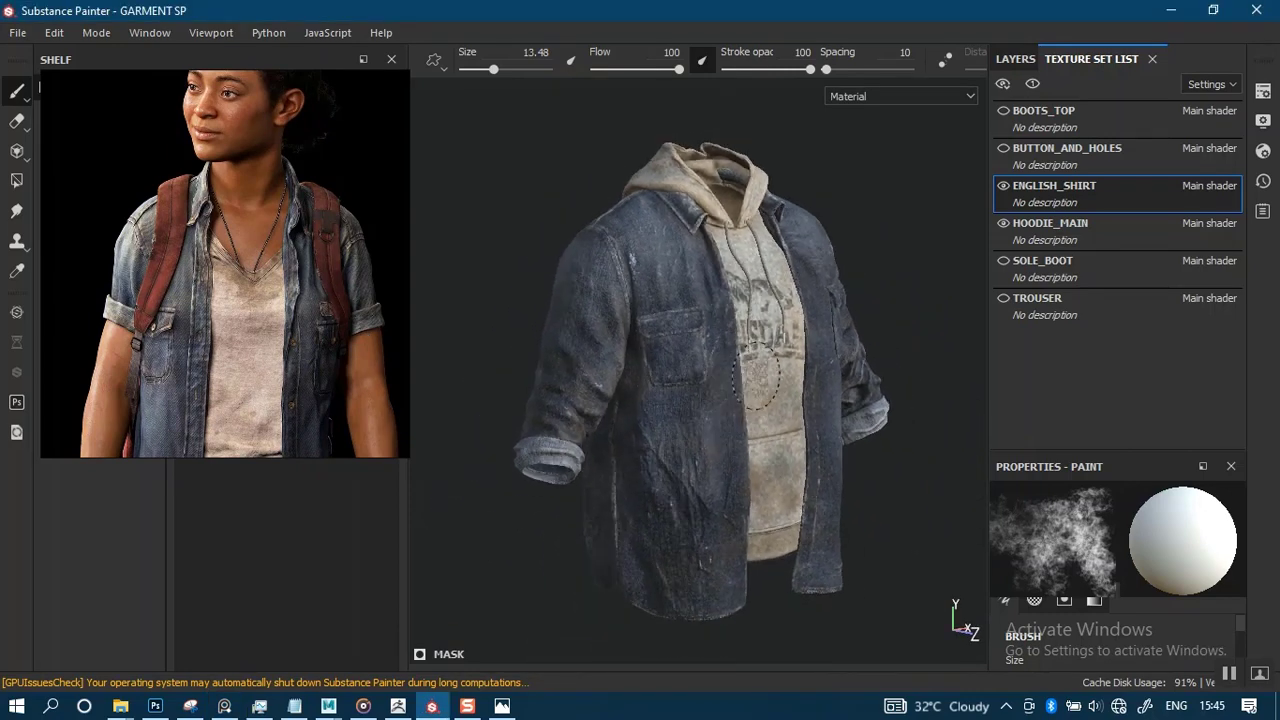
# Turn the outfit to show its other sleeve and front panel, and save the project.
pyautogui.keyDown('alt'); pyautogui.moveTo(800, 400); pyautogui.dragTo(729, 423); pyautogui.keyUp('alt')
pyautogui.keyDown('alt'); pyautogui.moveTo(729, 423); pyautogui.dragTo(734, 410, button='right'); pyautogui.keyUp('alt')
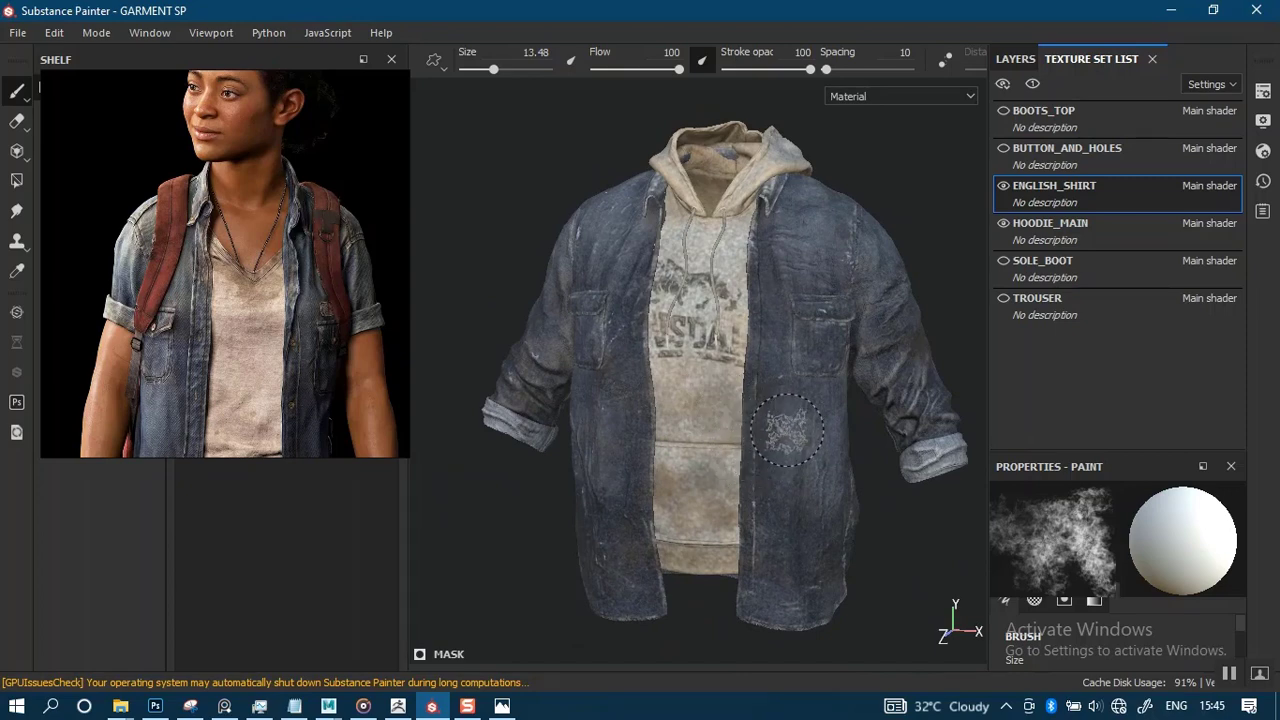
pyautogui.keyDown('alt'); pyautogui.moveTo(786, 425); pyautogui.dragTo(792, 340, button='right'); pyautogui.keyUp('alt')
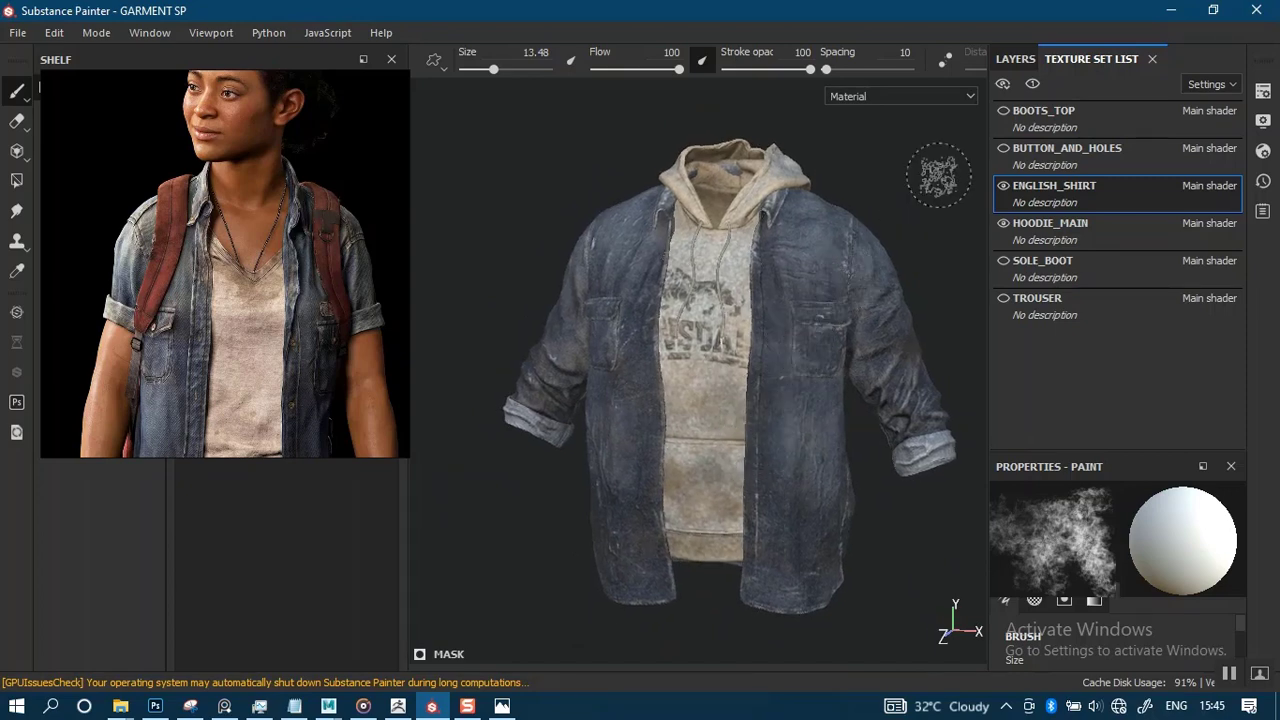
pyautogui.hotkey('ctrl', 's')
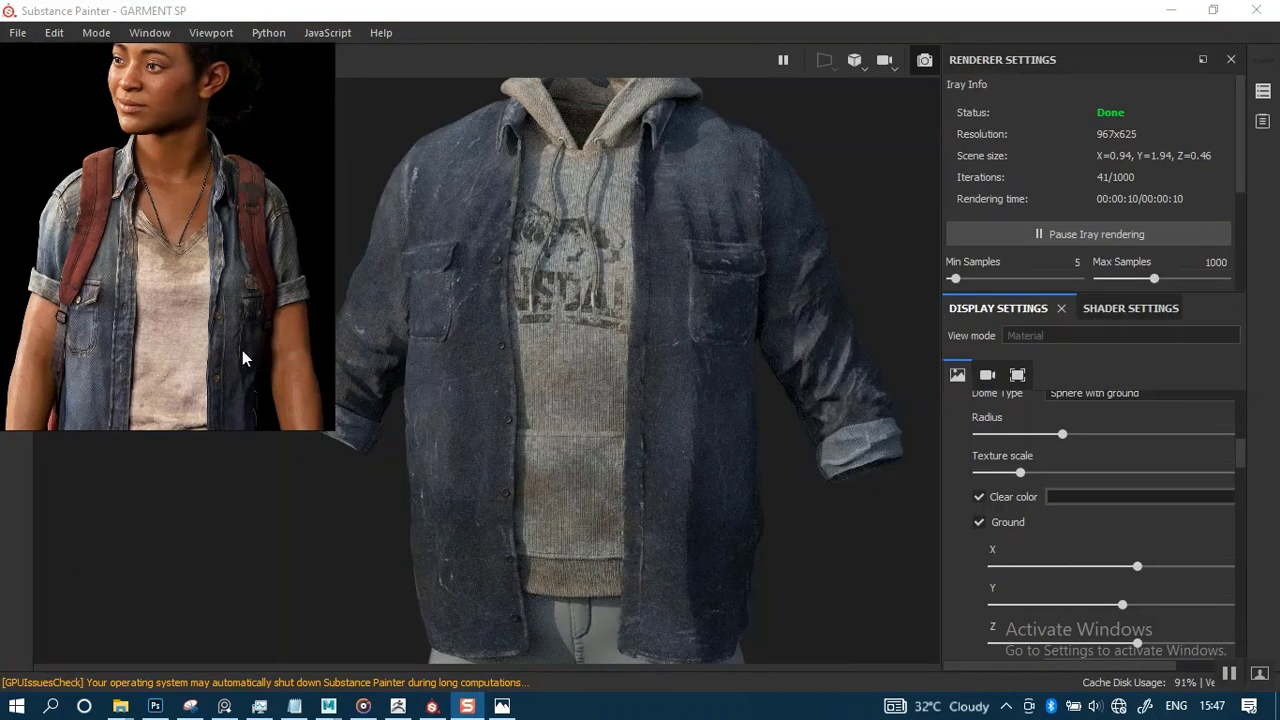
# Shift the reference photo clear of the Iray-rendered outfit and inspect the render from an angled side view.
pyautogui.moveTo(242, 350); pyautogui.dragTo(79, 352)
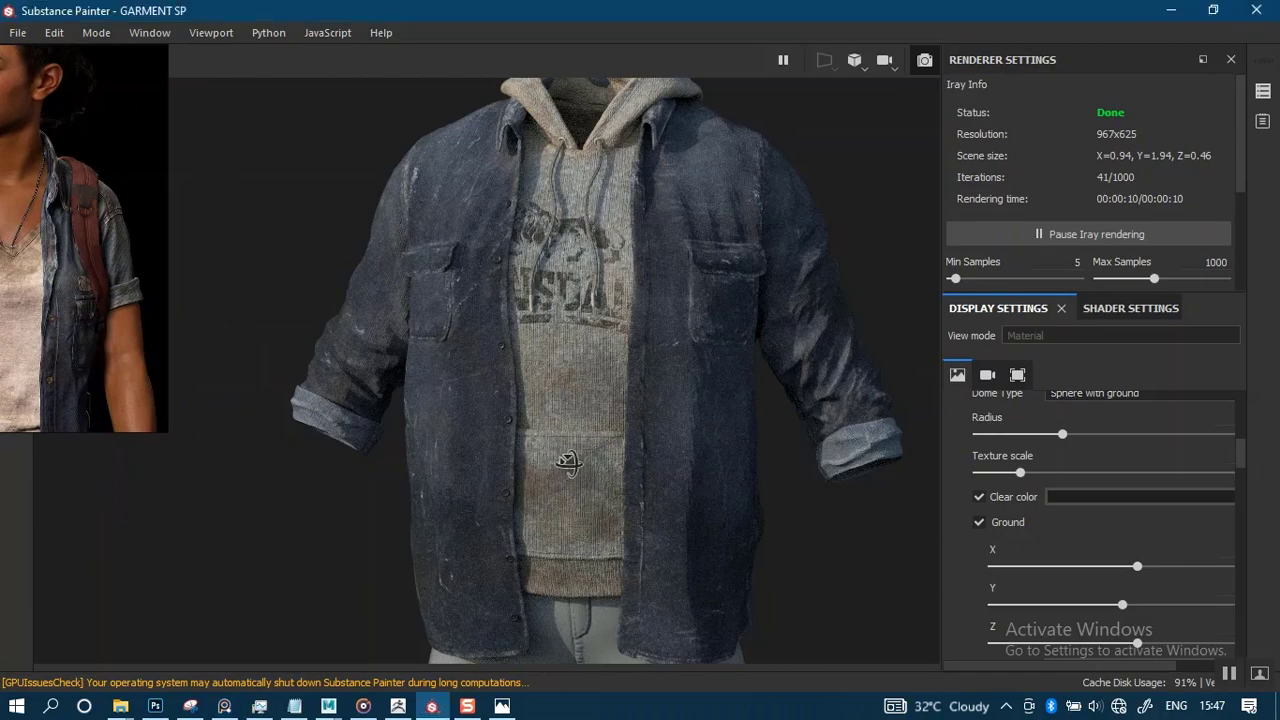
pyautogui.keyDown('alt'); pyautogui.moveTo(570, 475); pyautogui.dragTo(771, 470); pyautogui.keyUp('alt')
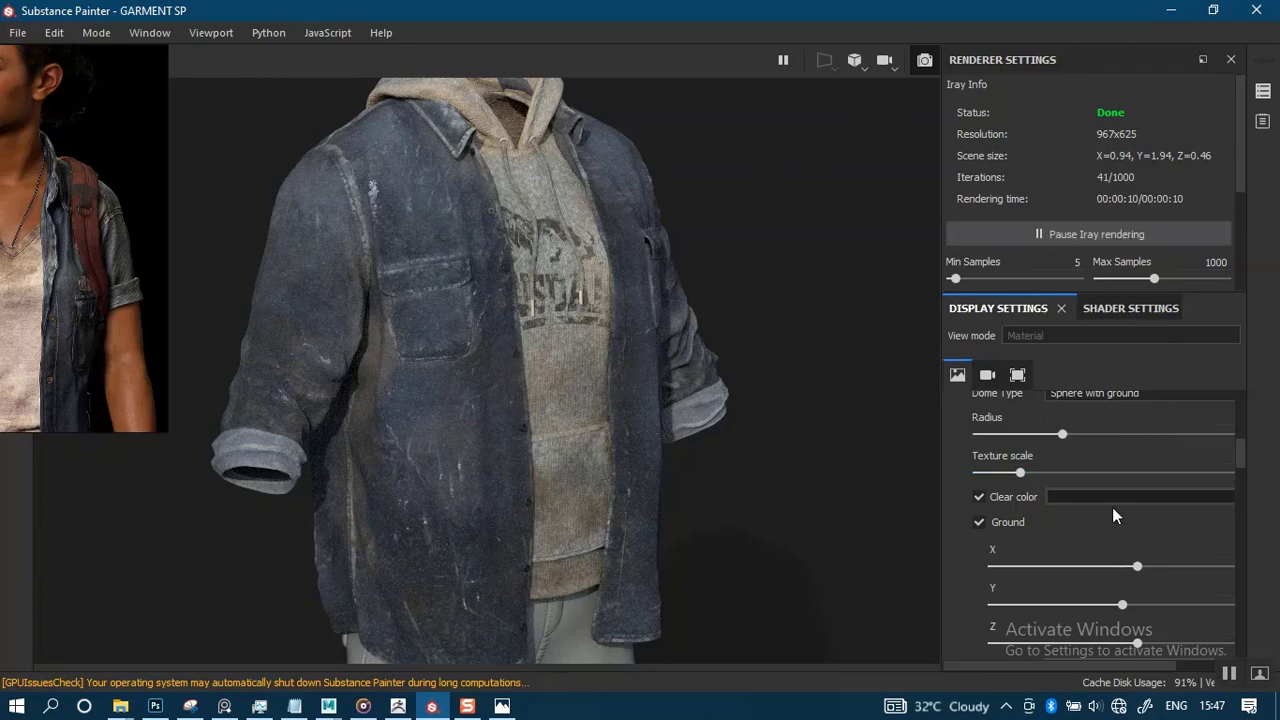
pyautogui.click(1230, 673)
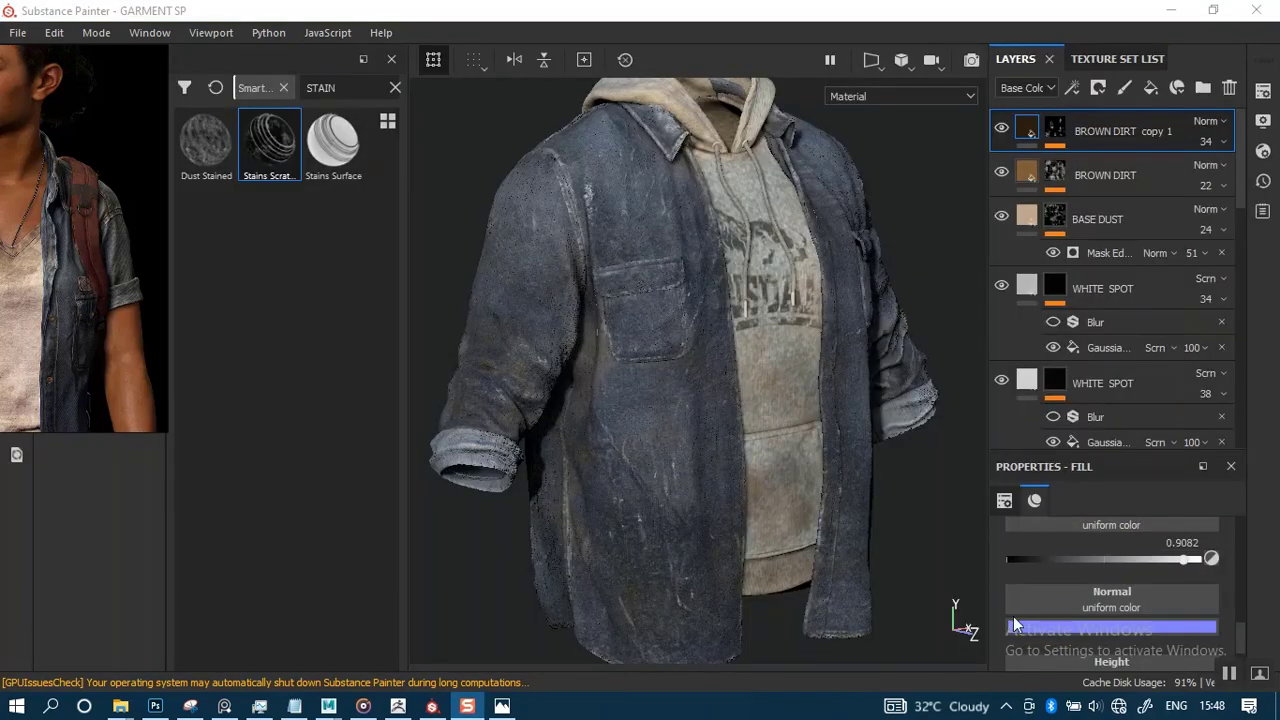